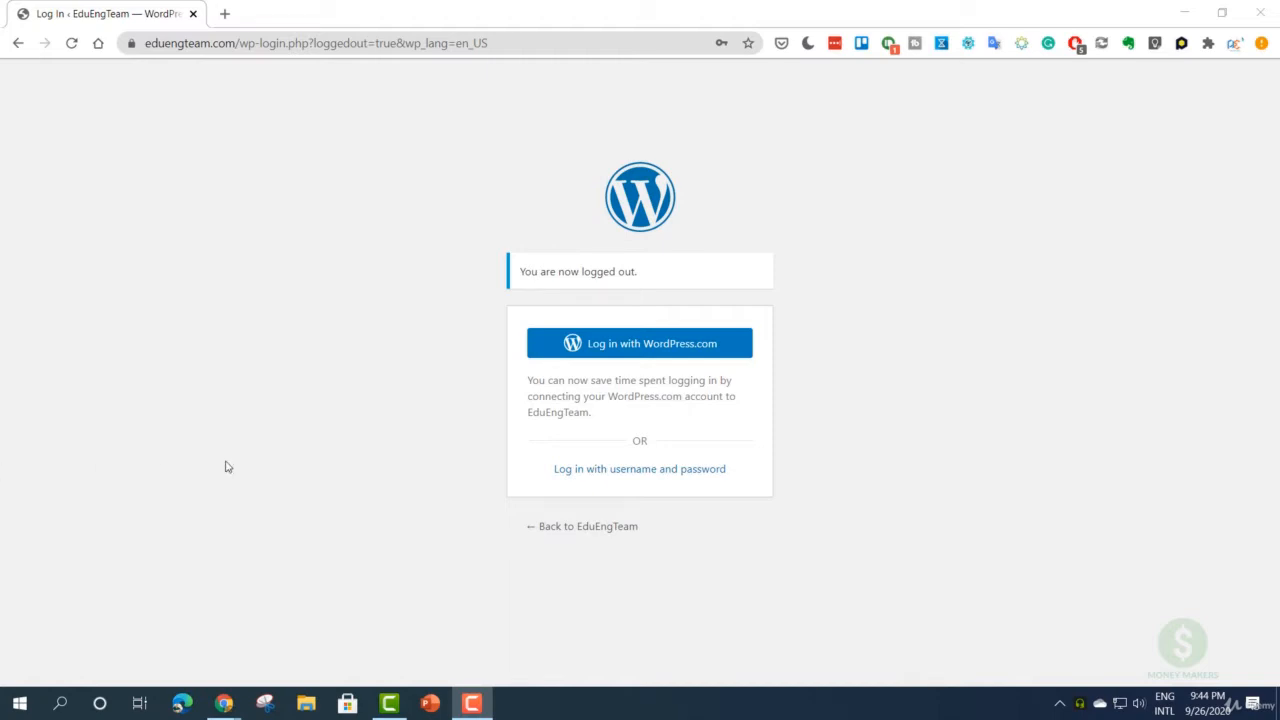
- Log in to the site's WordPress admin with the account's username and password, enabling Remember Me
click(576, 474)
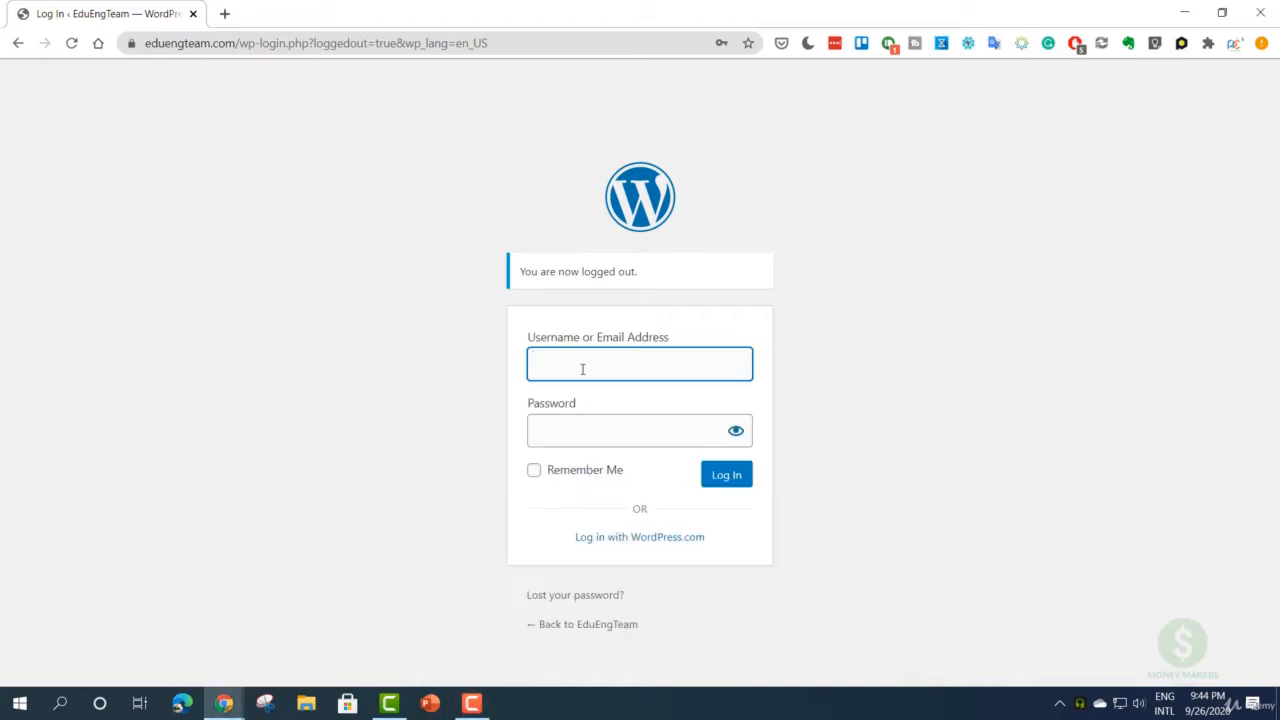
click(583, 369)
click(589, 404)
click(613, 476)
click(727, 477)
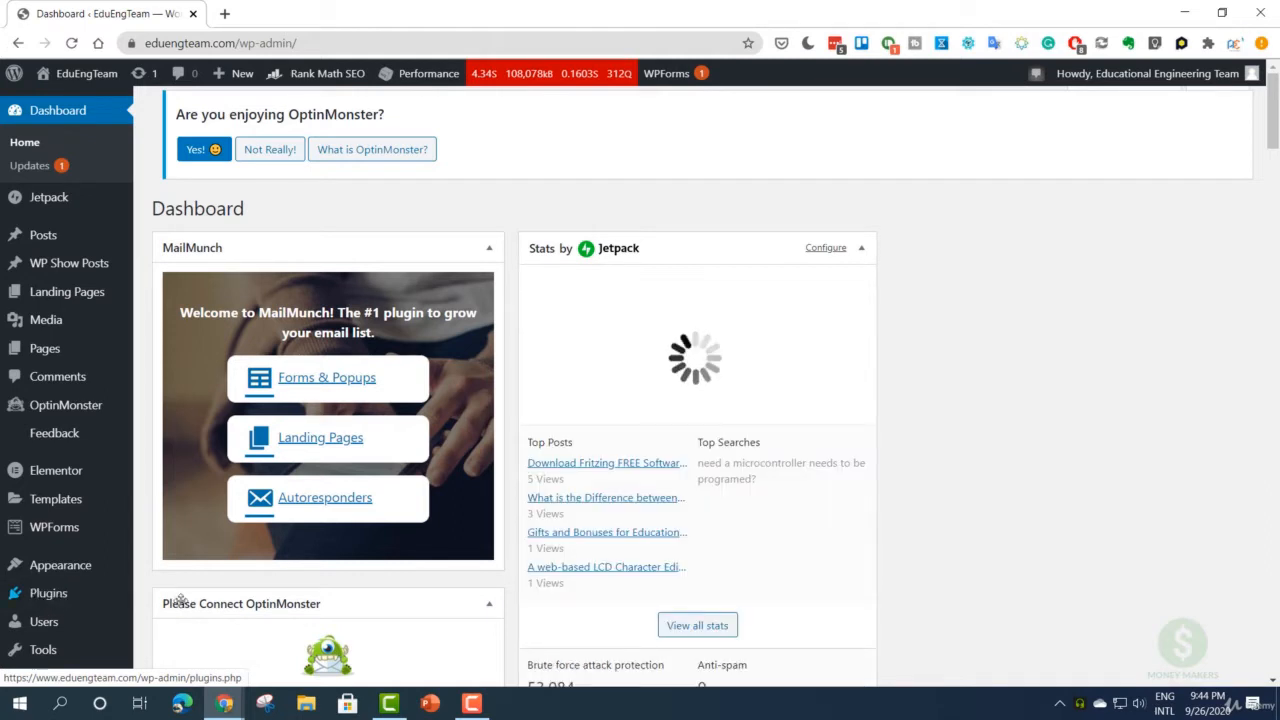
- Open the page for adding new plugins from the site's installed plugins list
scroll(88, 602, down, 3)
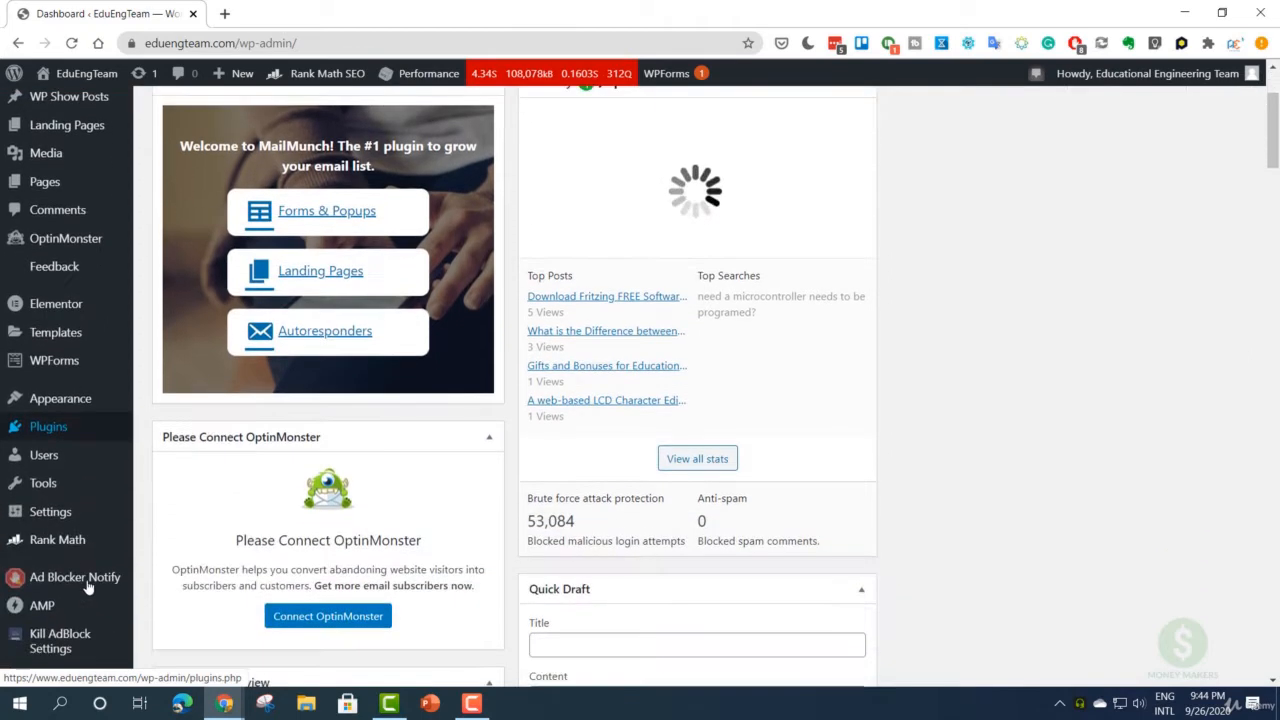
click(80, 427)
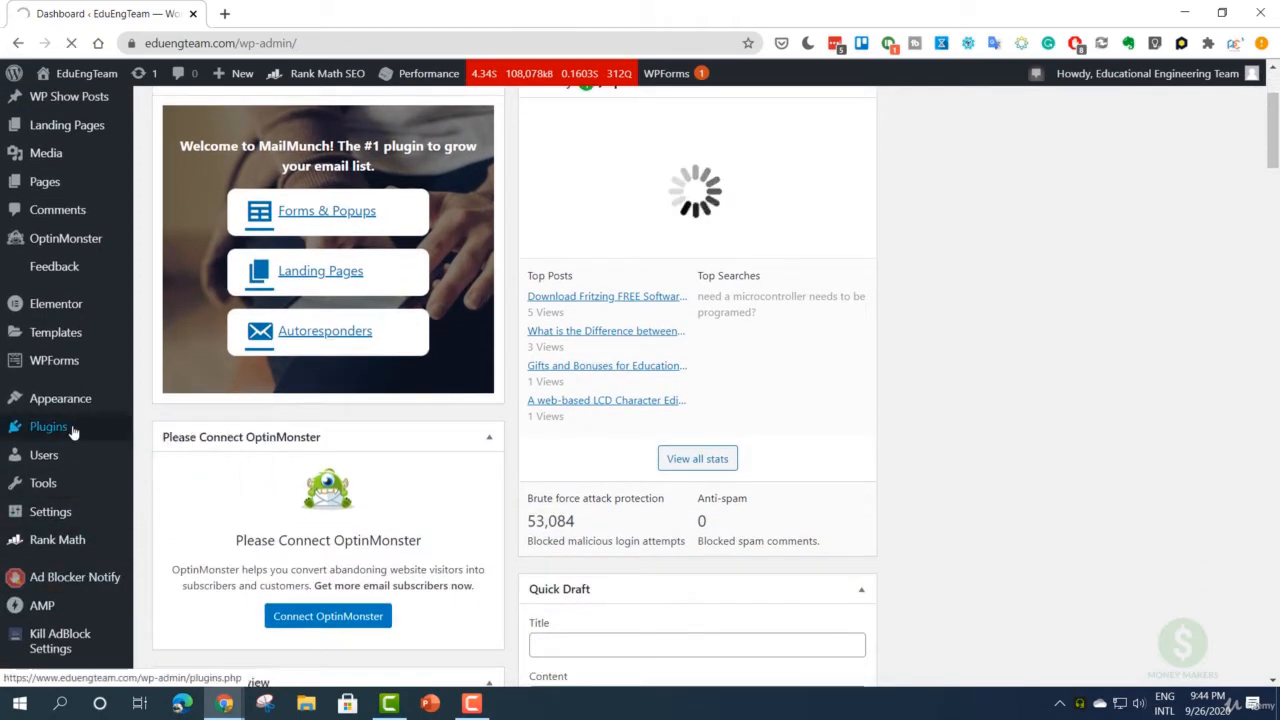
click(166, 452)
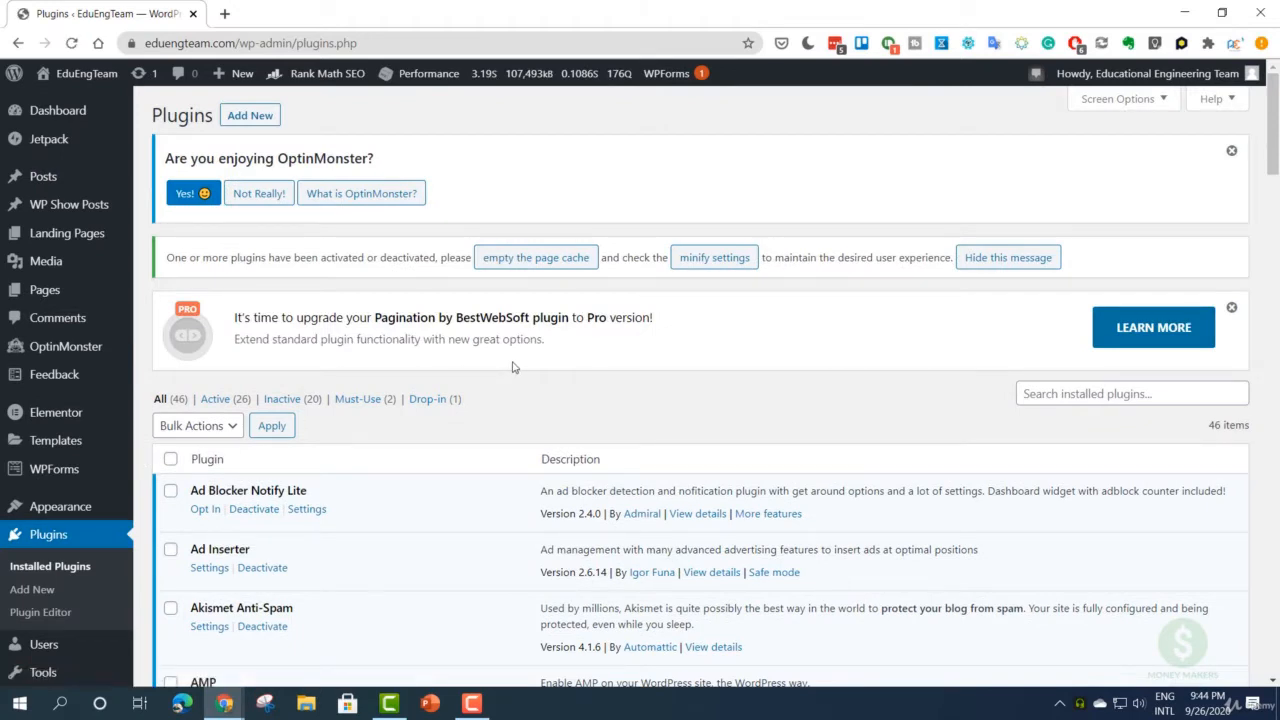
click(259, 118)
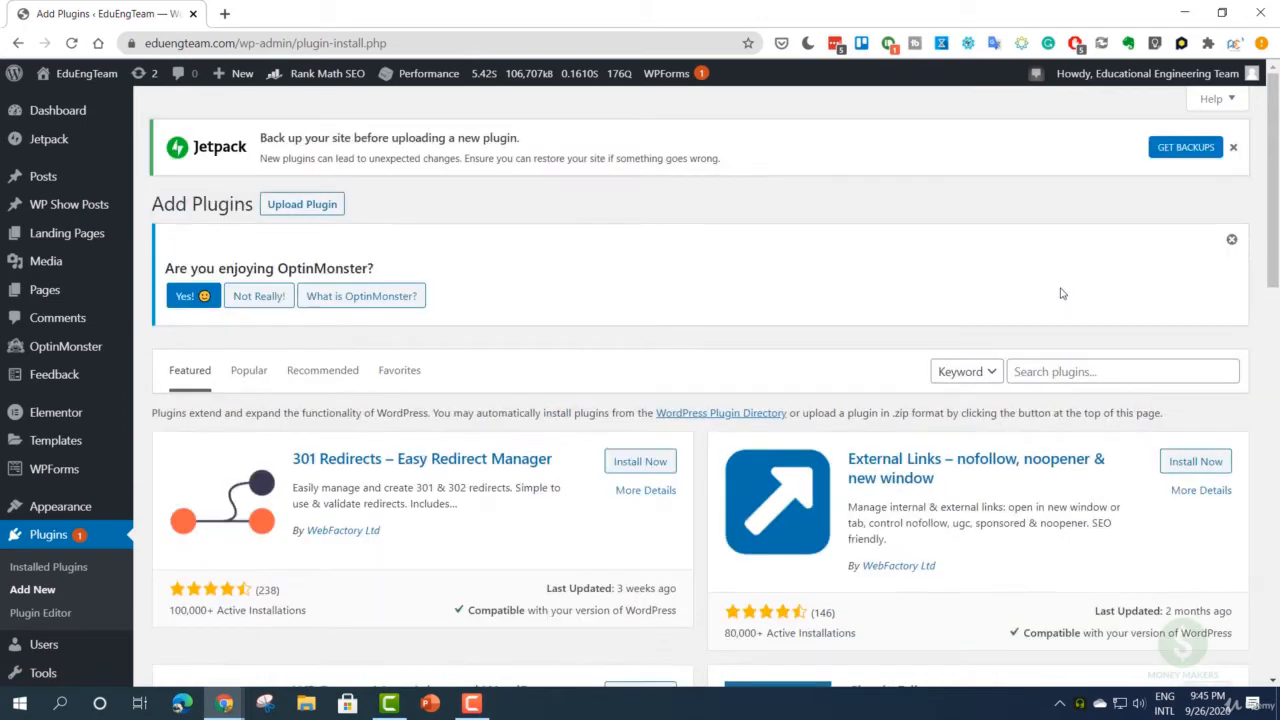
- Search the plugin directory for "woocommerce"
click(1052, 371)
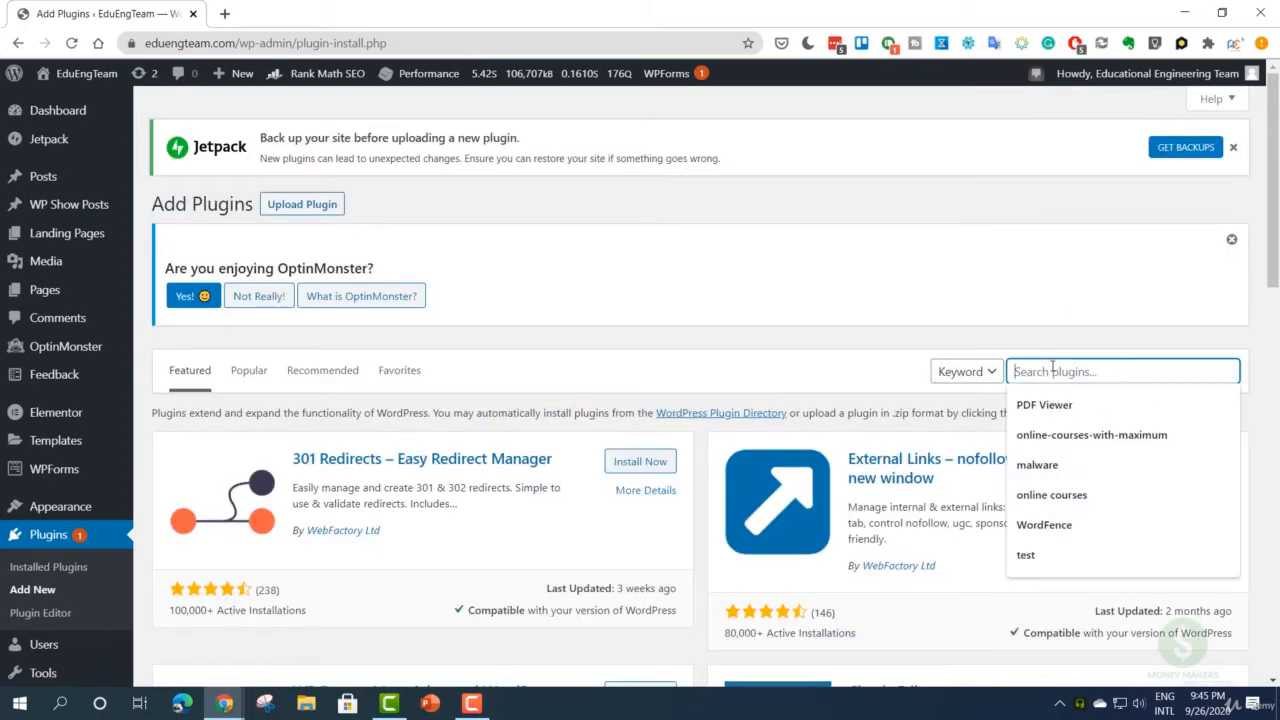
text(w)
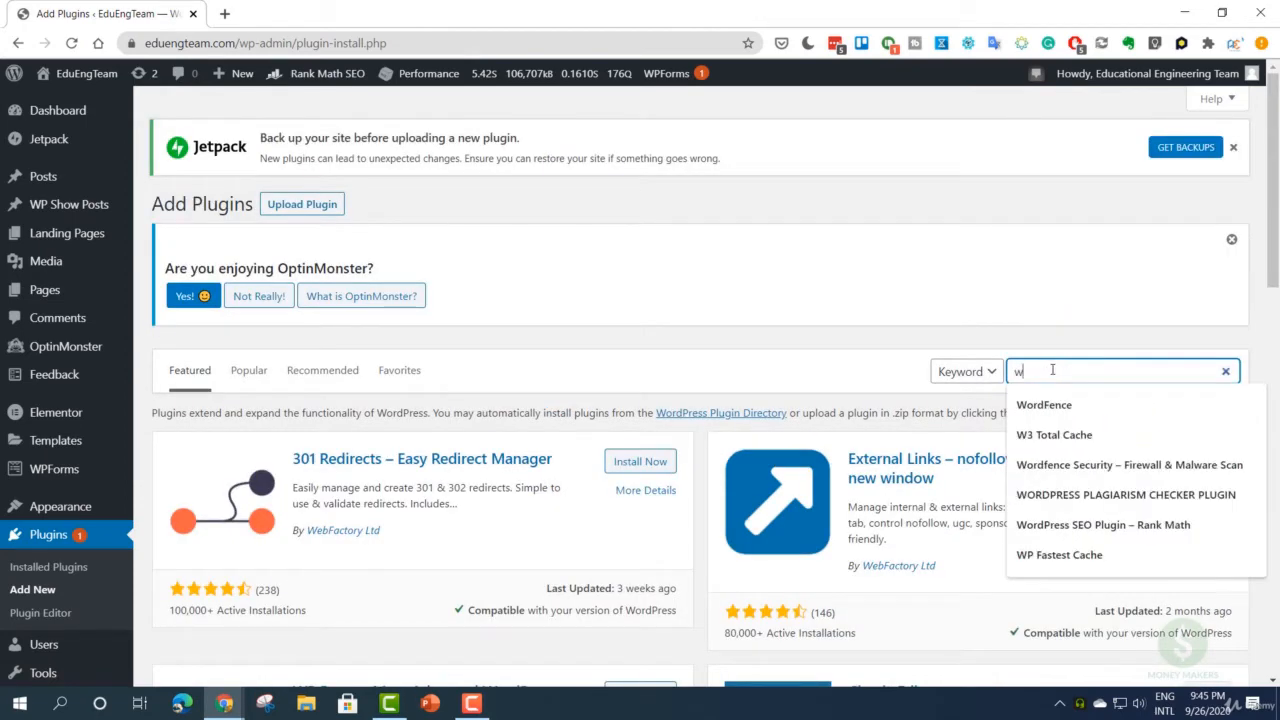
text(ooco)
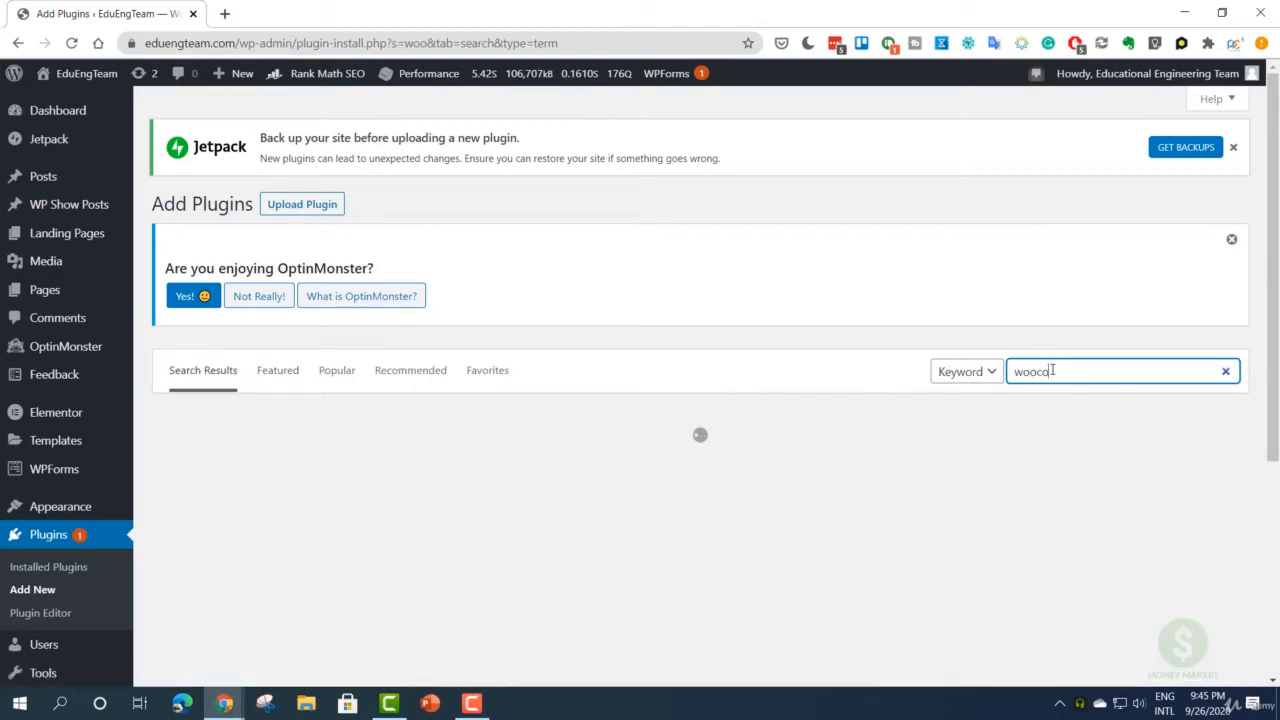
text(mmerce)
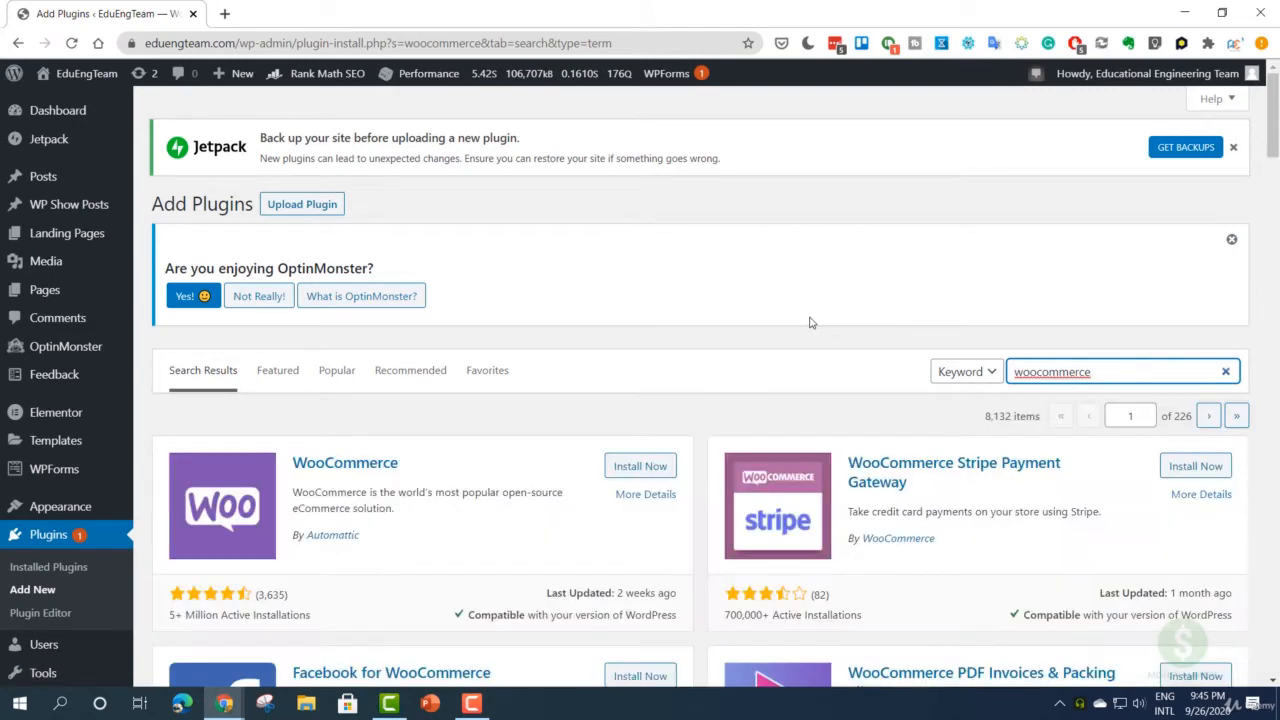
- Install and activate the WooCommerce plugin by Automattic, and accept its new and improved setup experience
scroll(620, 320, down, 1)
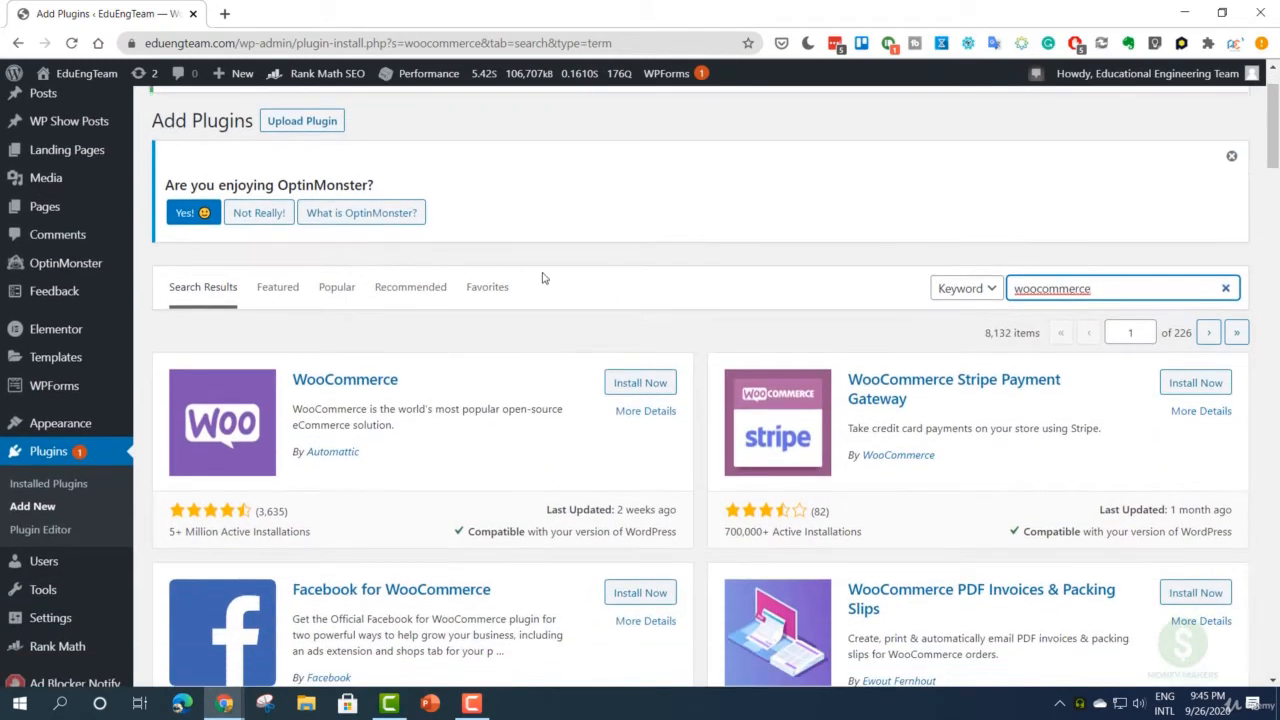
scroll(540, 276, down, 1)
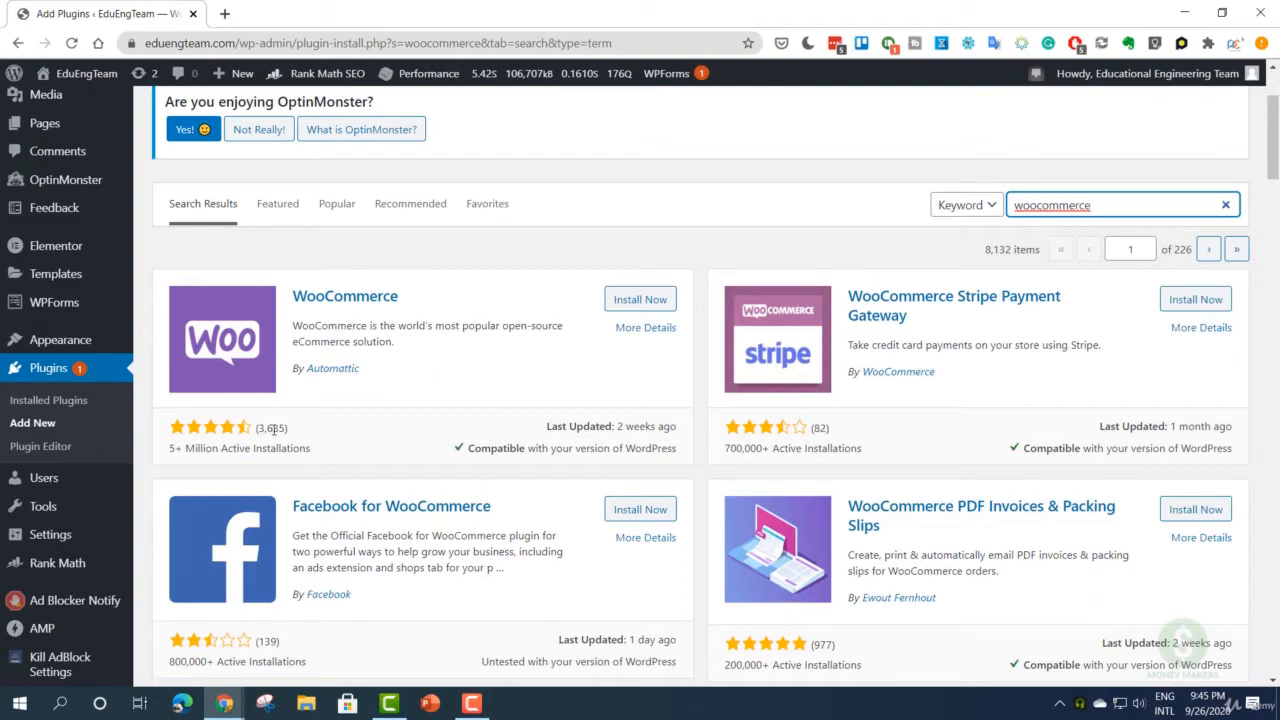
click(645, 305)
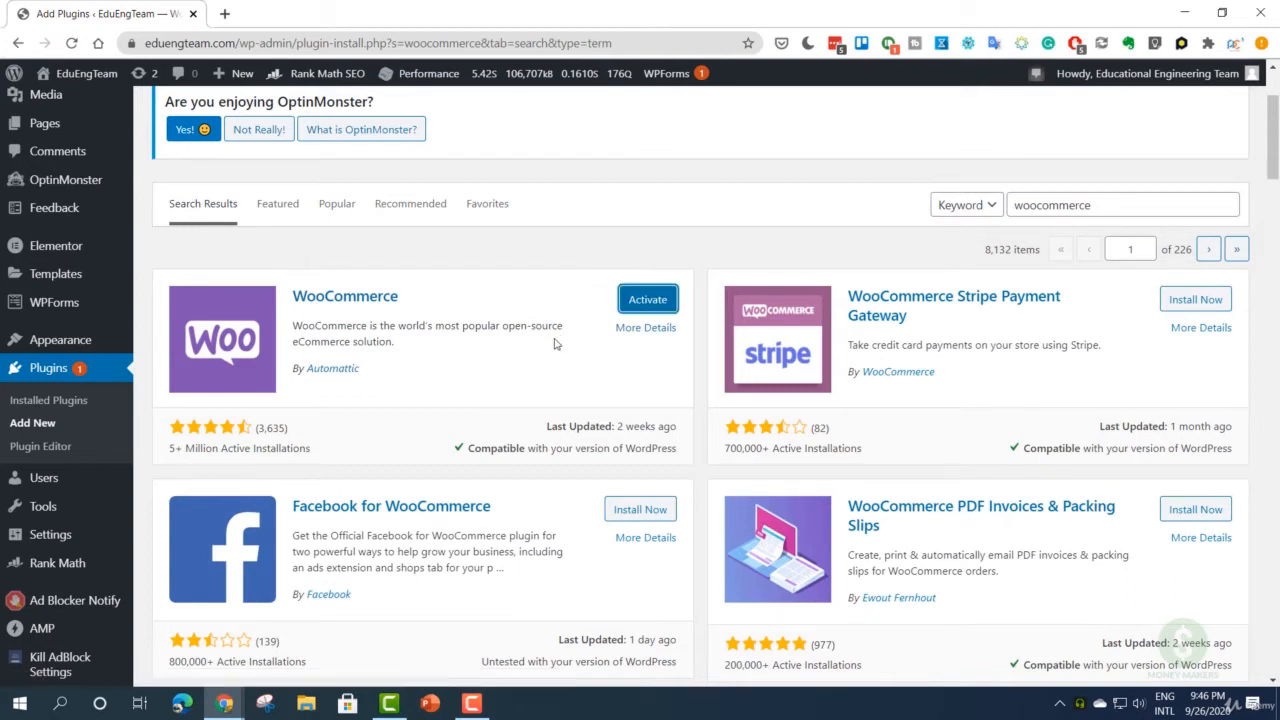
click(648, 303)
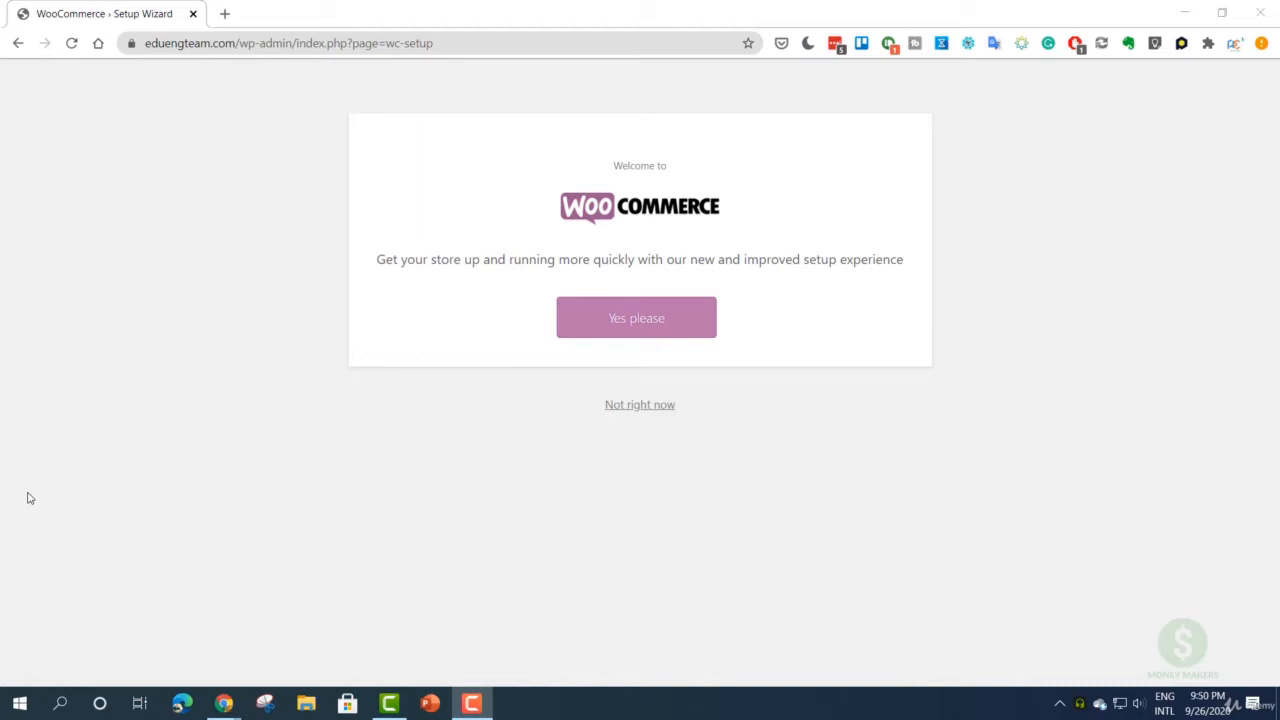
click(605, 322)
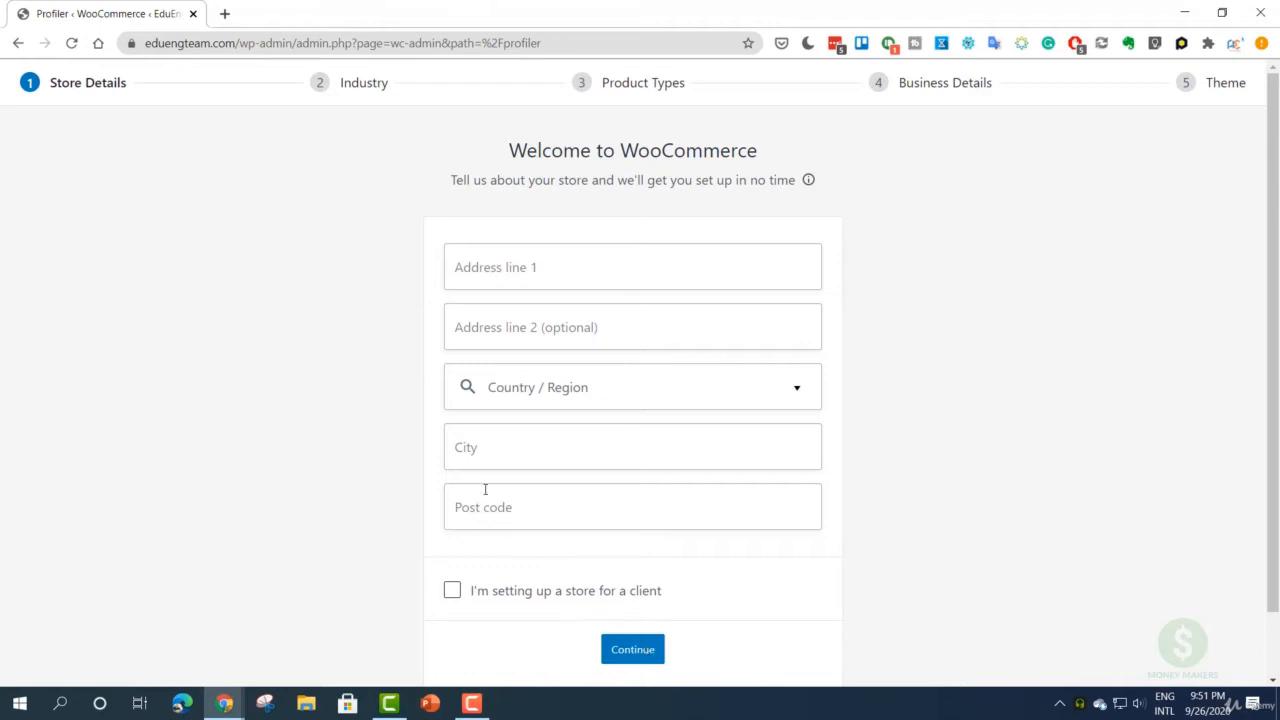
- Set the store's country and region to United States (US) — New York
click(561, 392)
text(u)
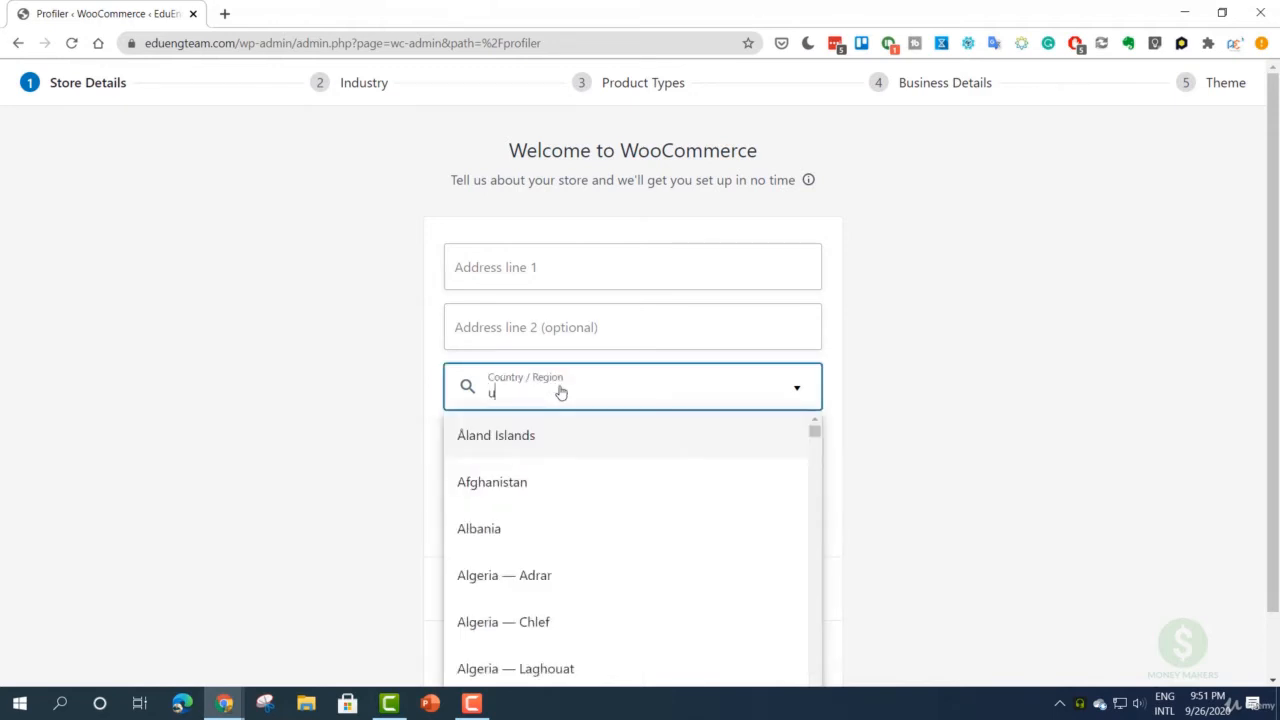
text(nite)
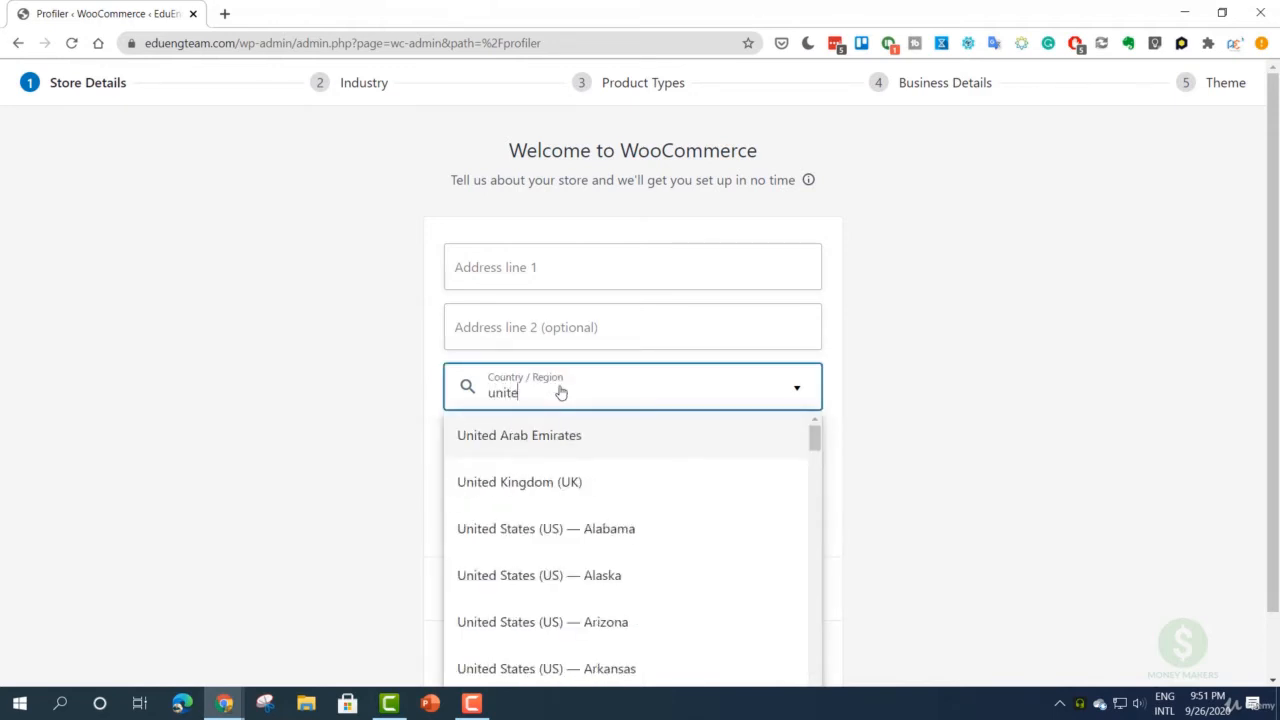
text(d s)
text(ta)
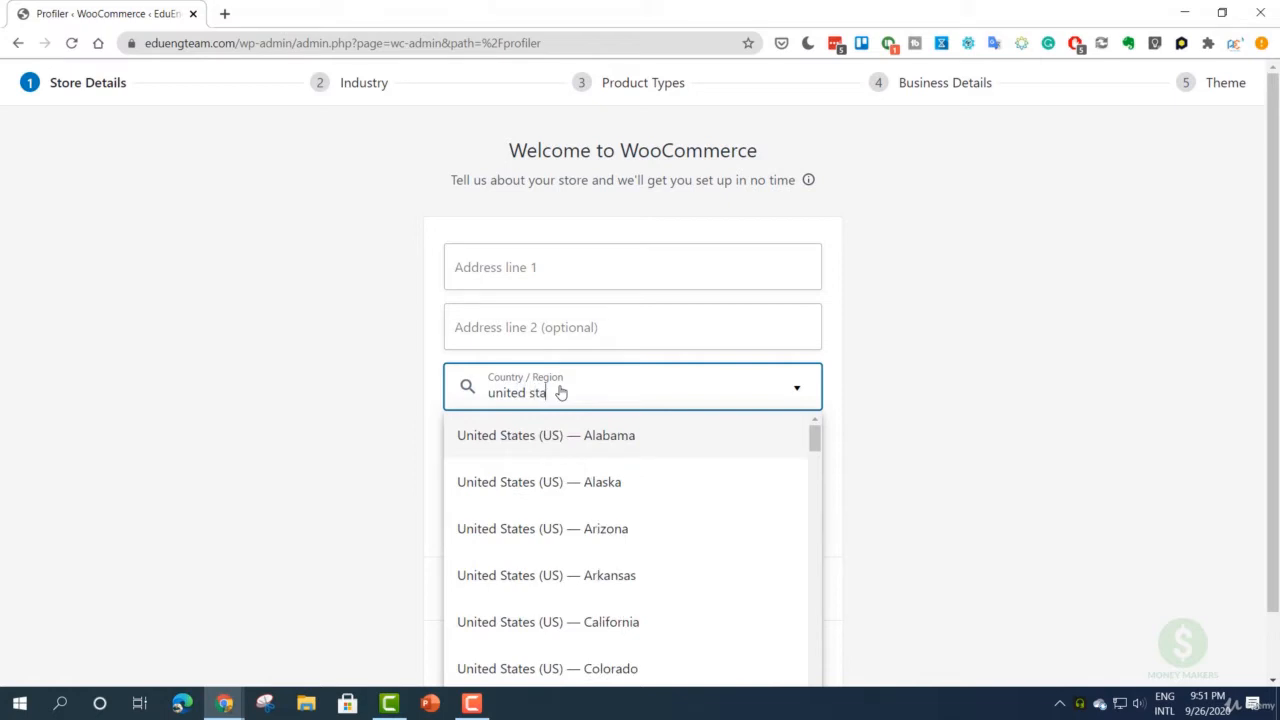
text(tes)
scroll(630, 500, down, 5)
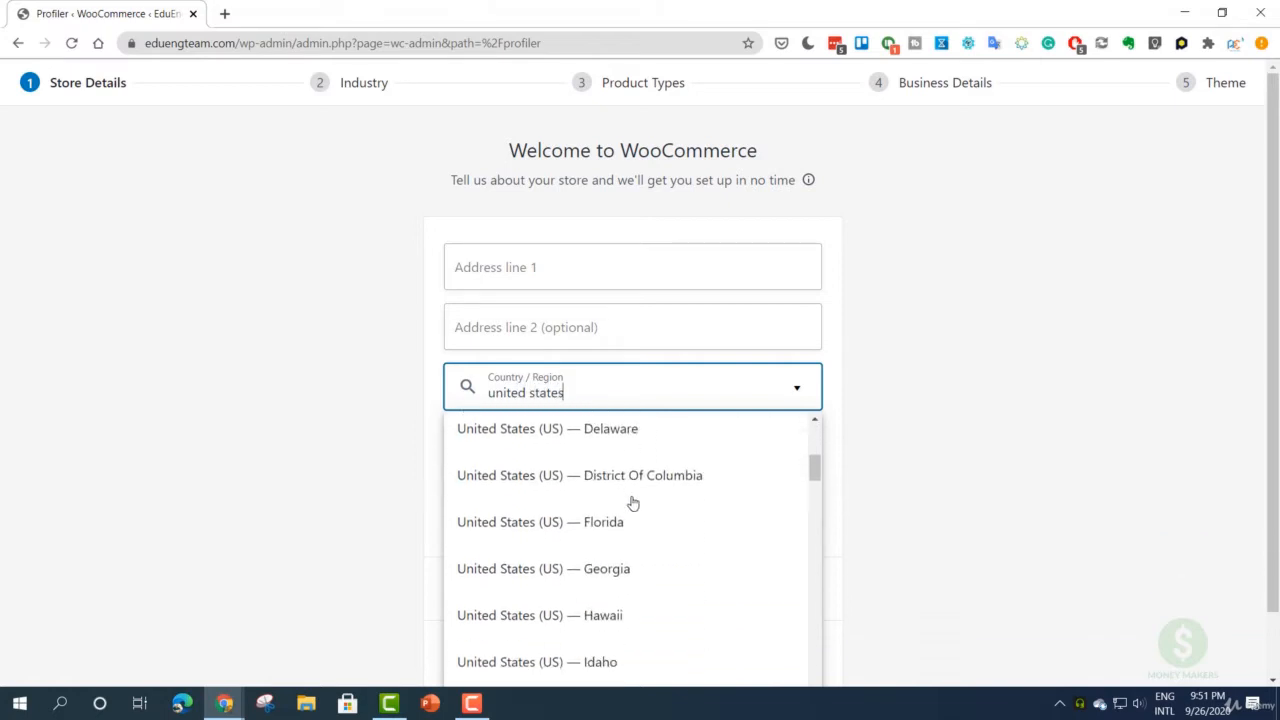
scroll(633, 505, down, 7)
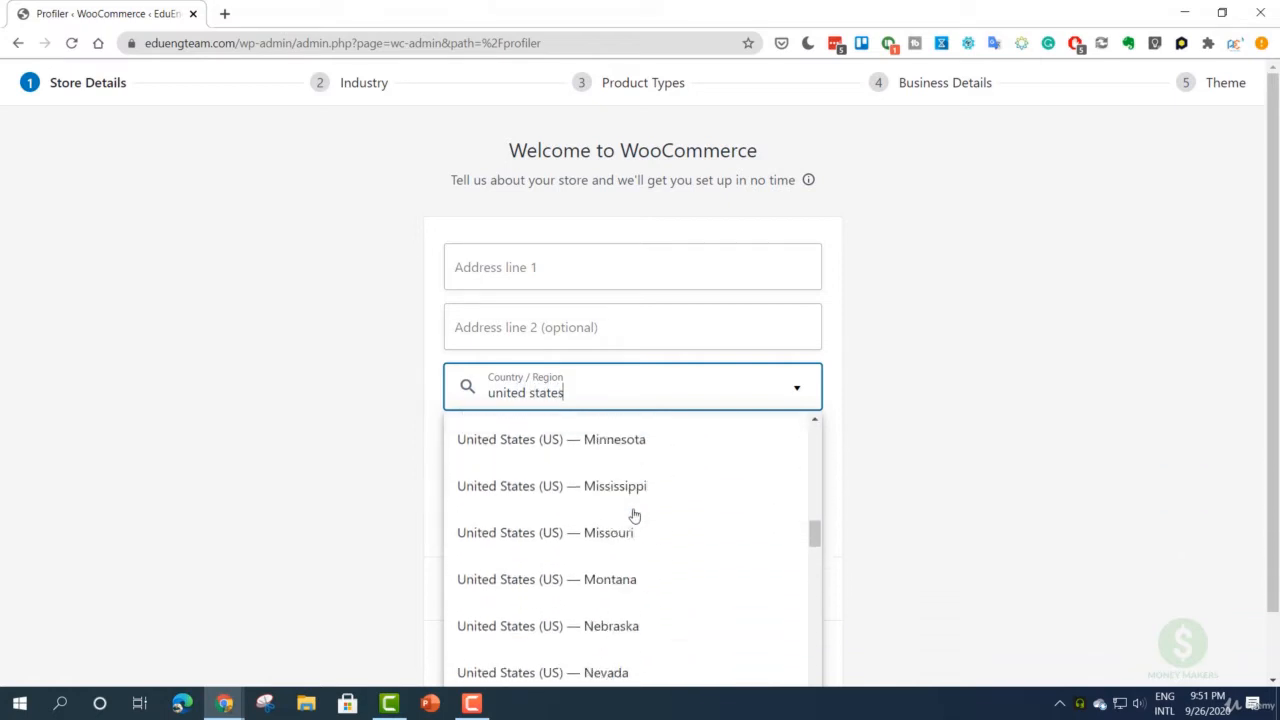
scroll(636, 530, down, 2)
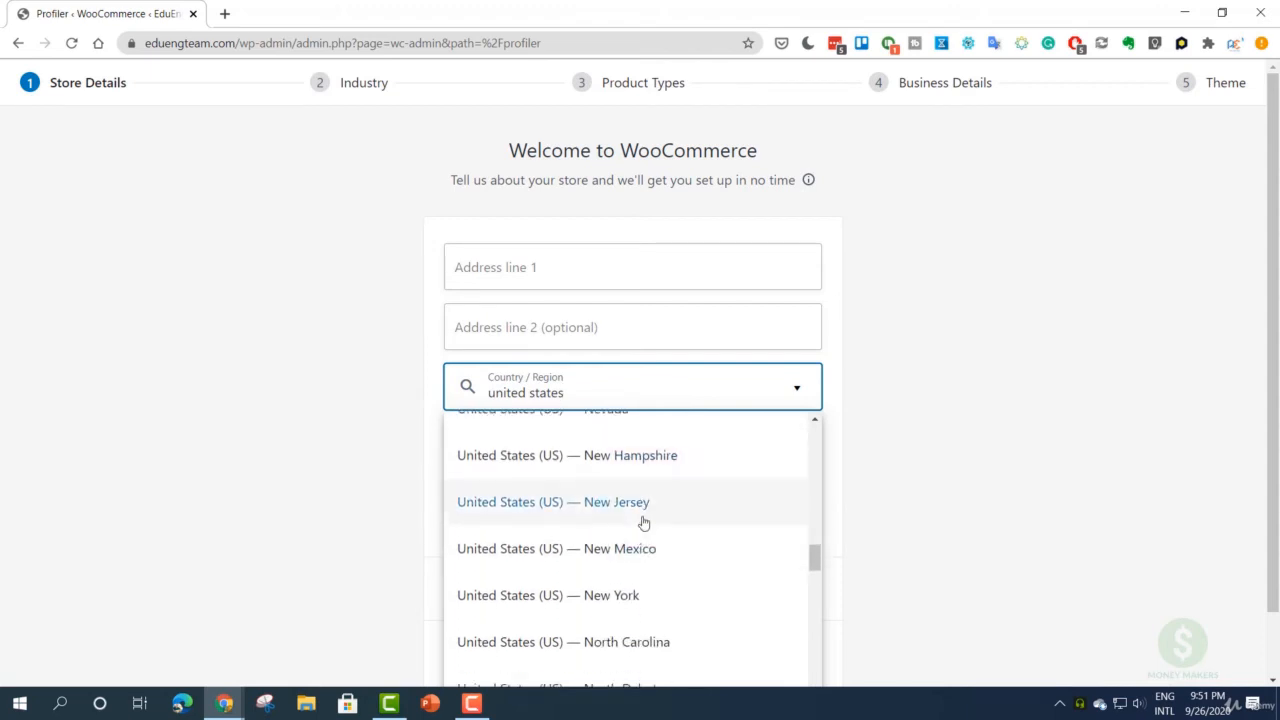
click(648, 597)
- Fill in the store address from the saved New York entry and clear the optional second address line
click(480, 451)
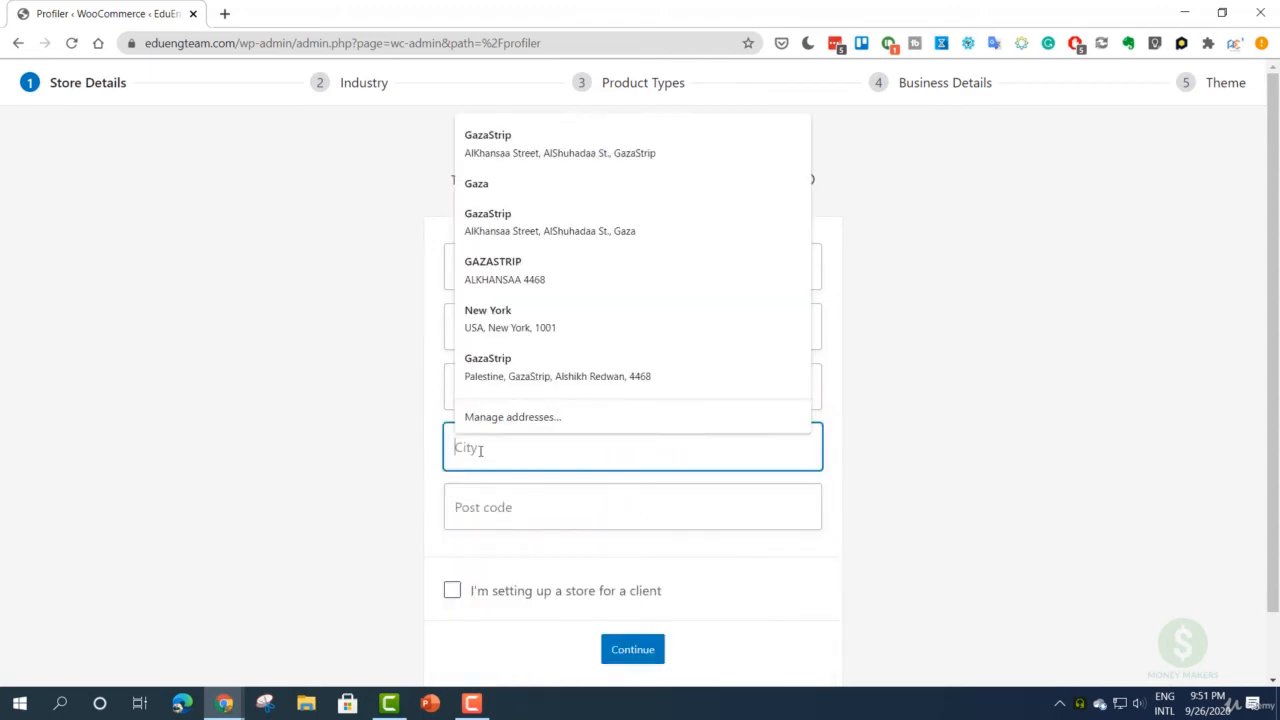
click(542, 324)
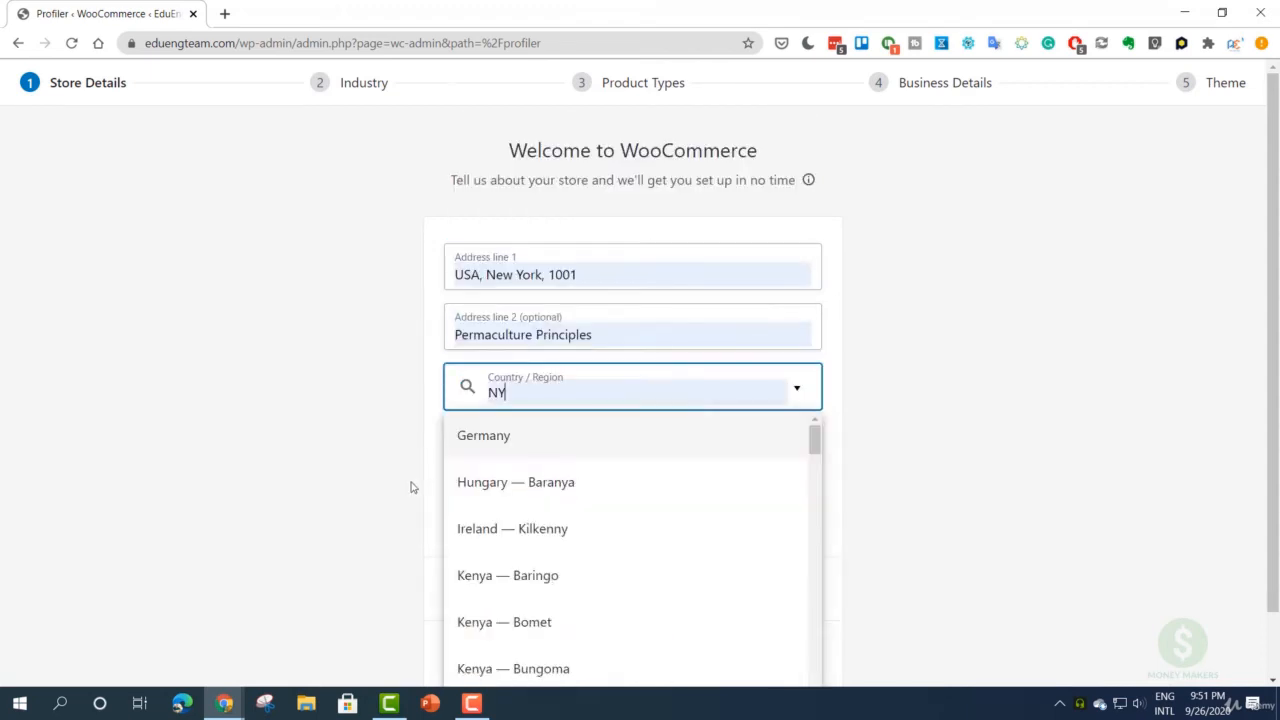
drag(654, 343, 398, 340)
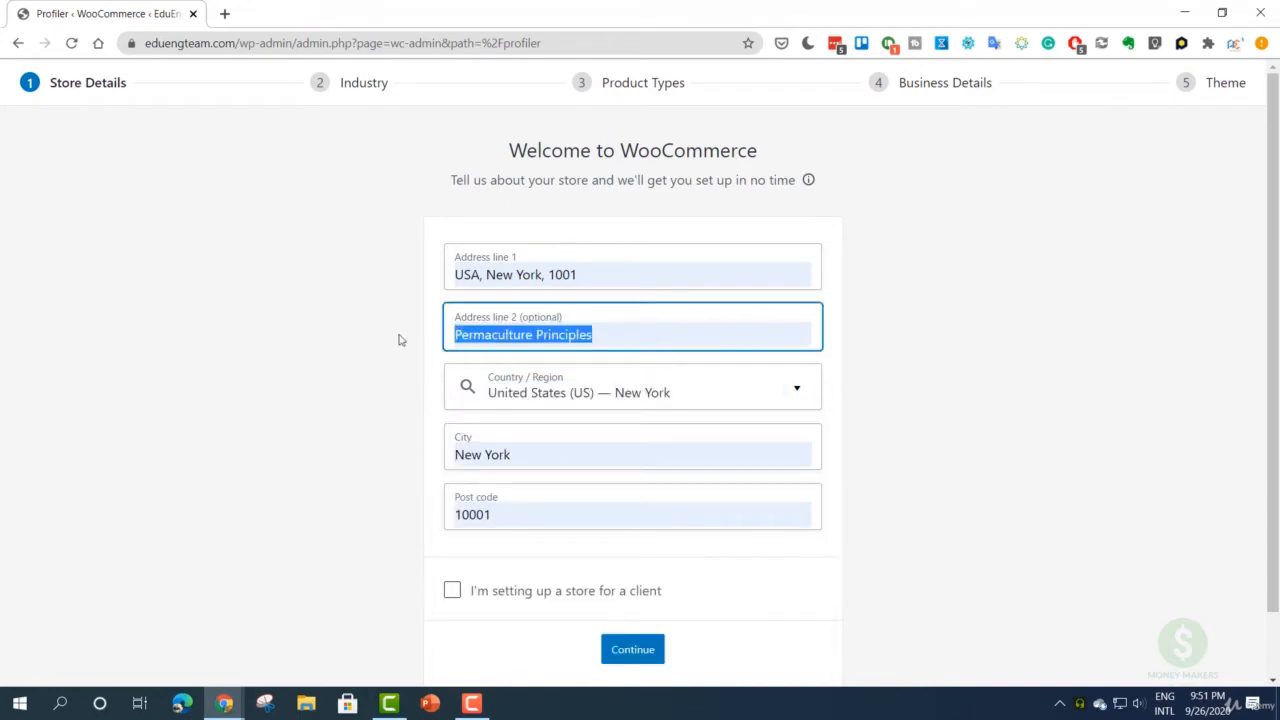
key(BackSpace)
click(307, 355)
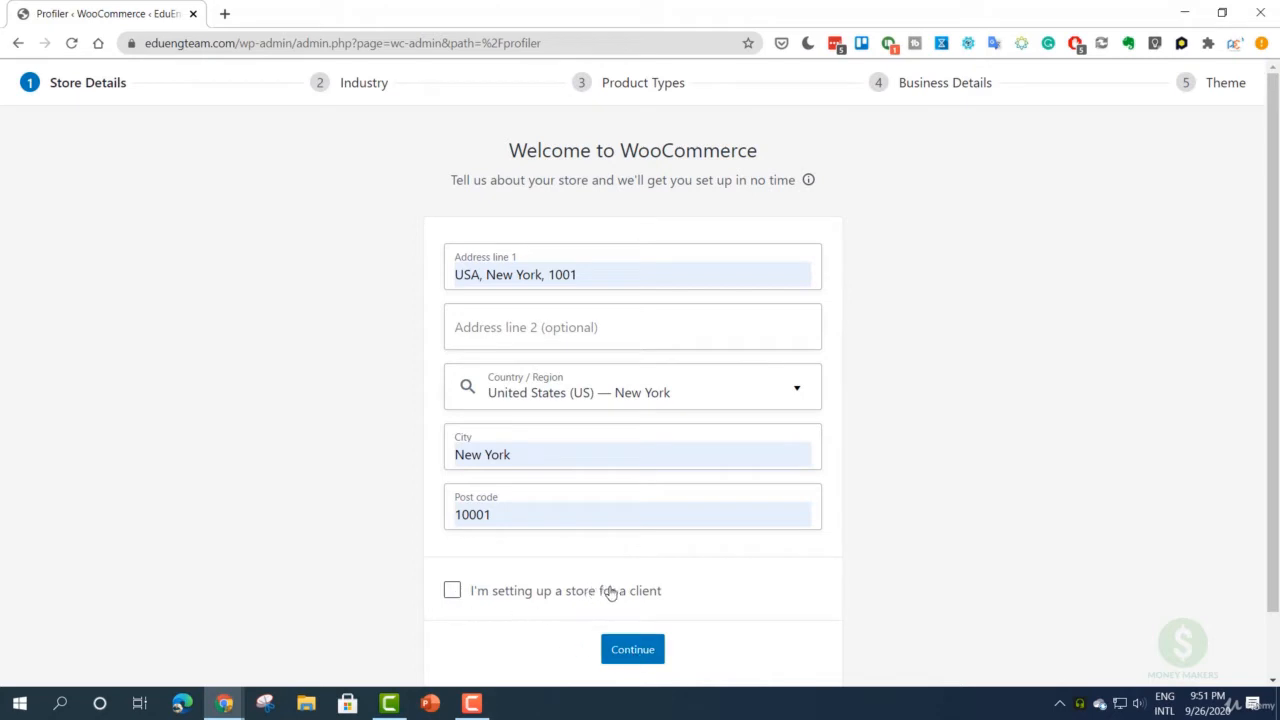
click(450, 592)
click(448, 592)
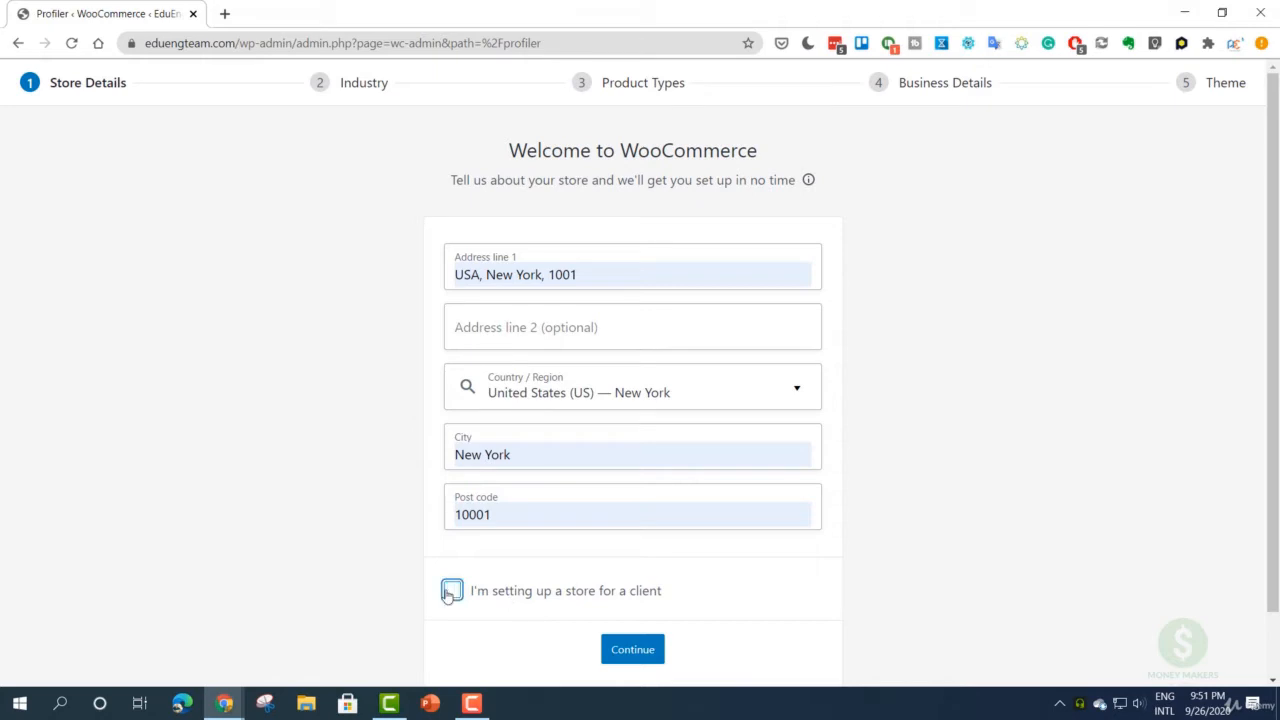
click(380, 622)
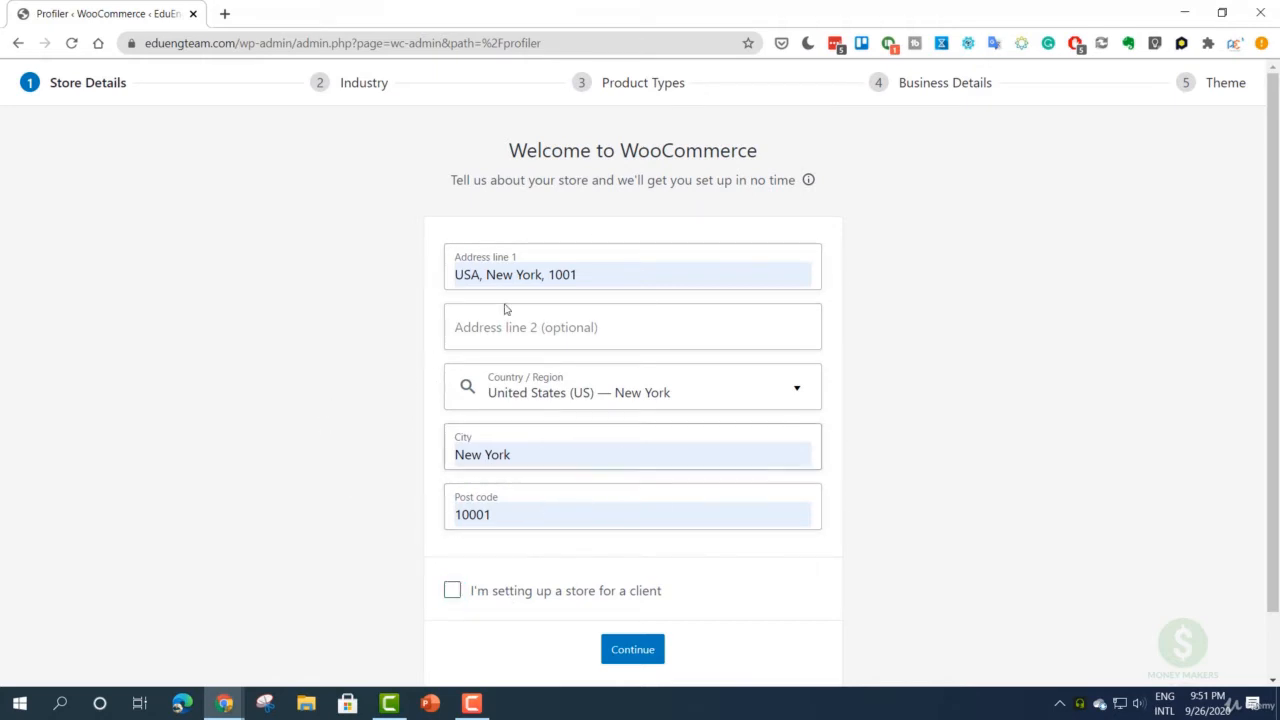
- Submit the store details and opt in to sharing usage data with WooCommerce
click(633, 650)
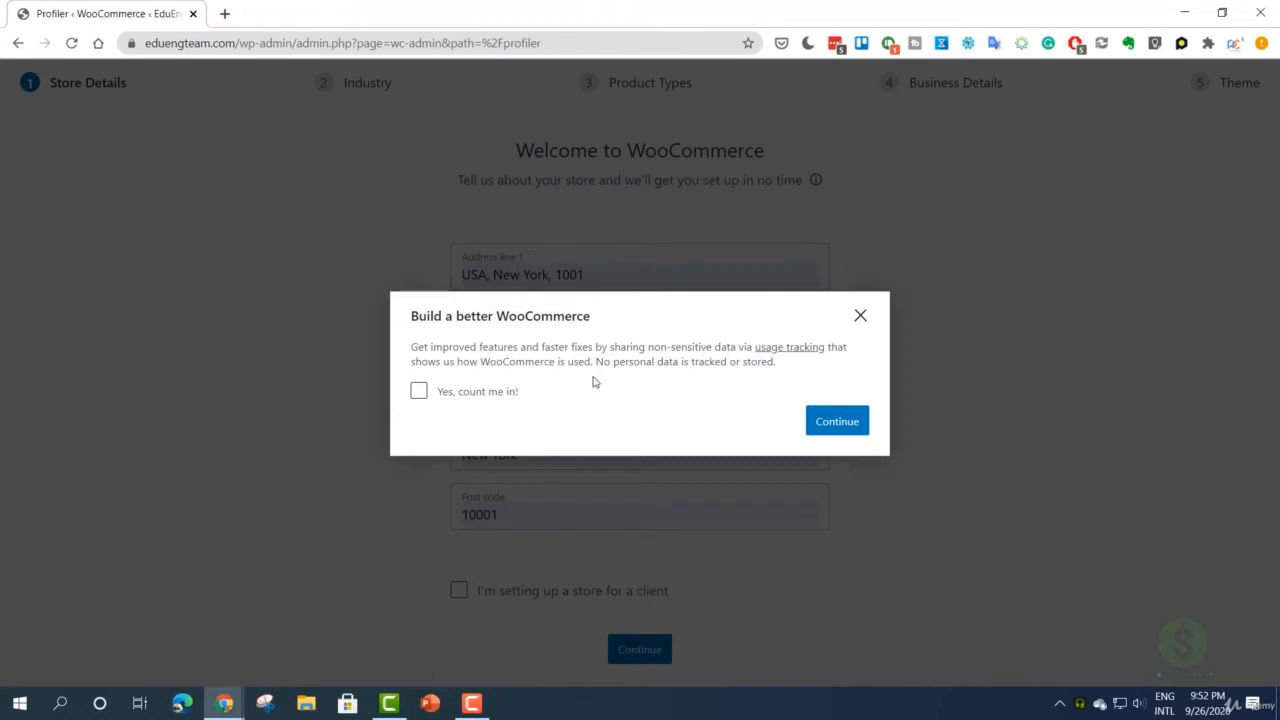
click(466, 393)
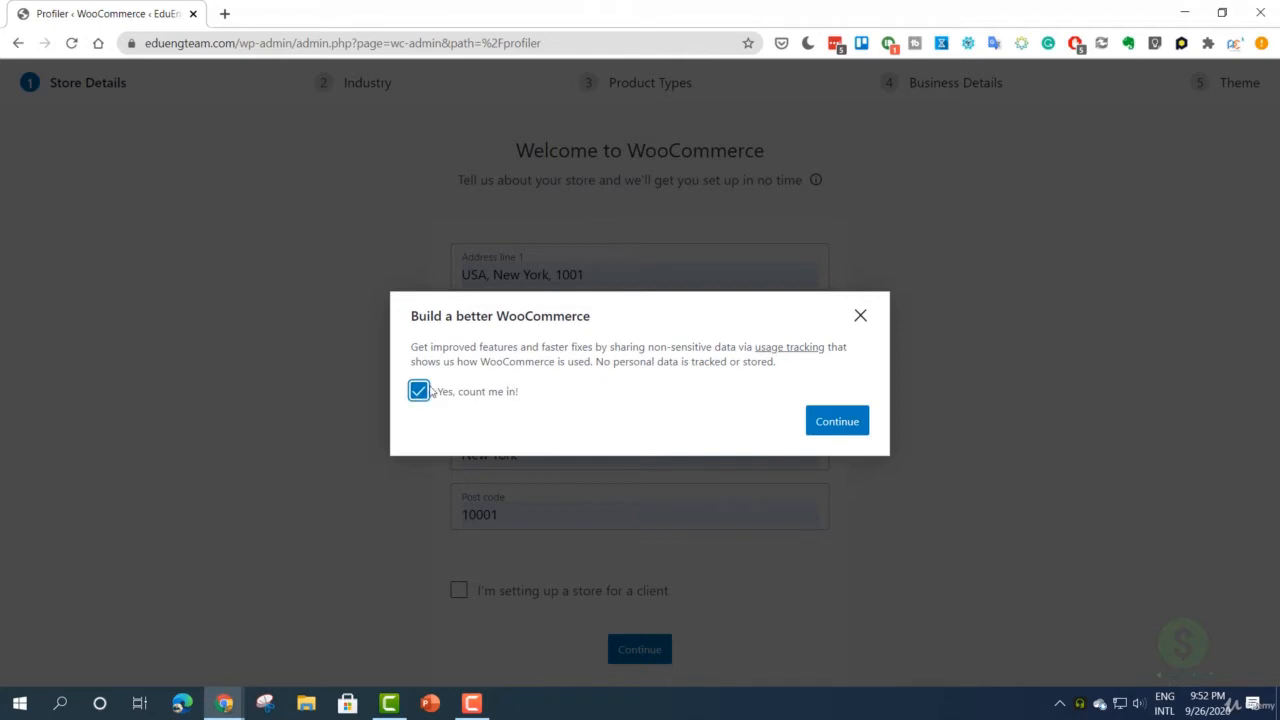
click(845, 423)
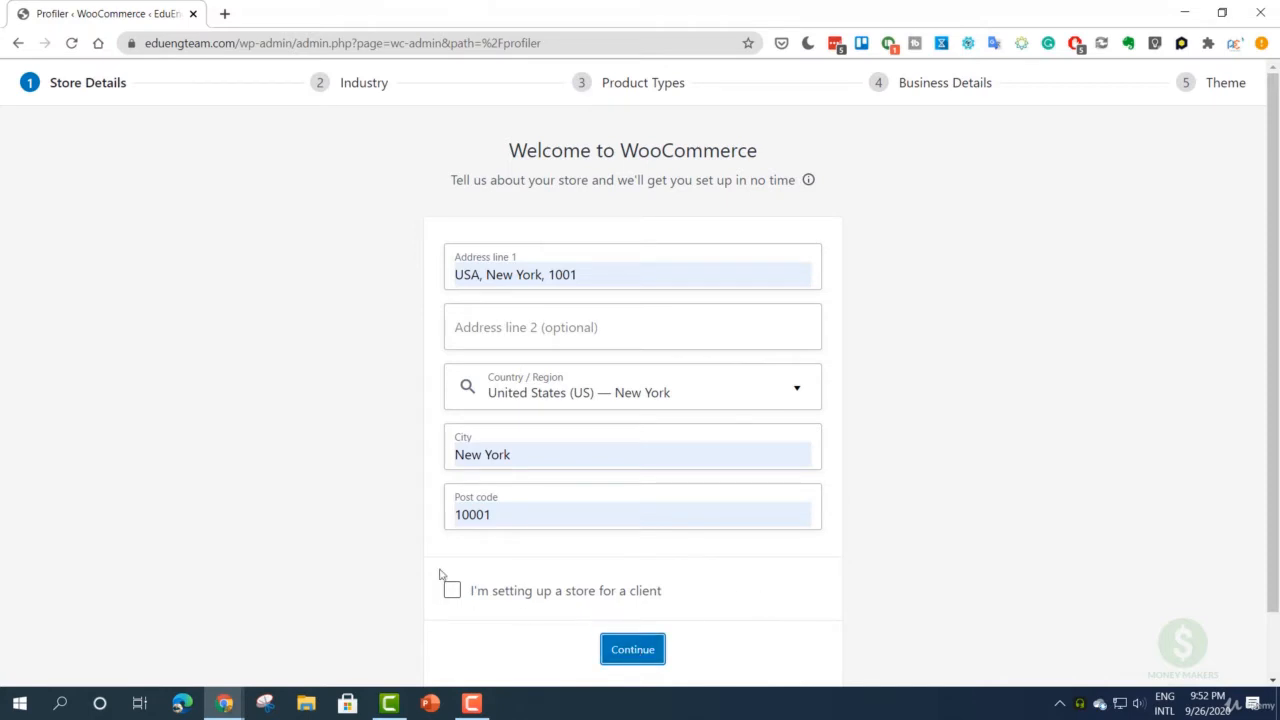
scroll(365, 448, down, 1)
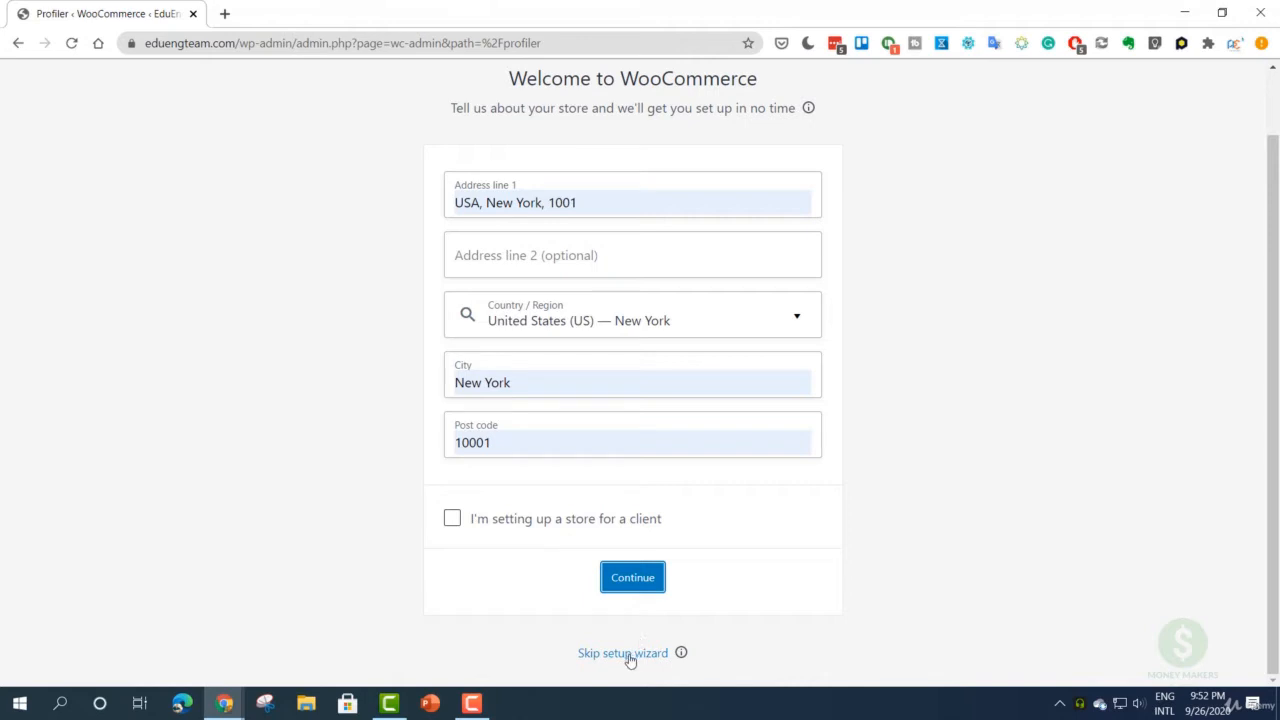
click(353, 540)
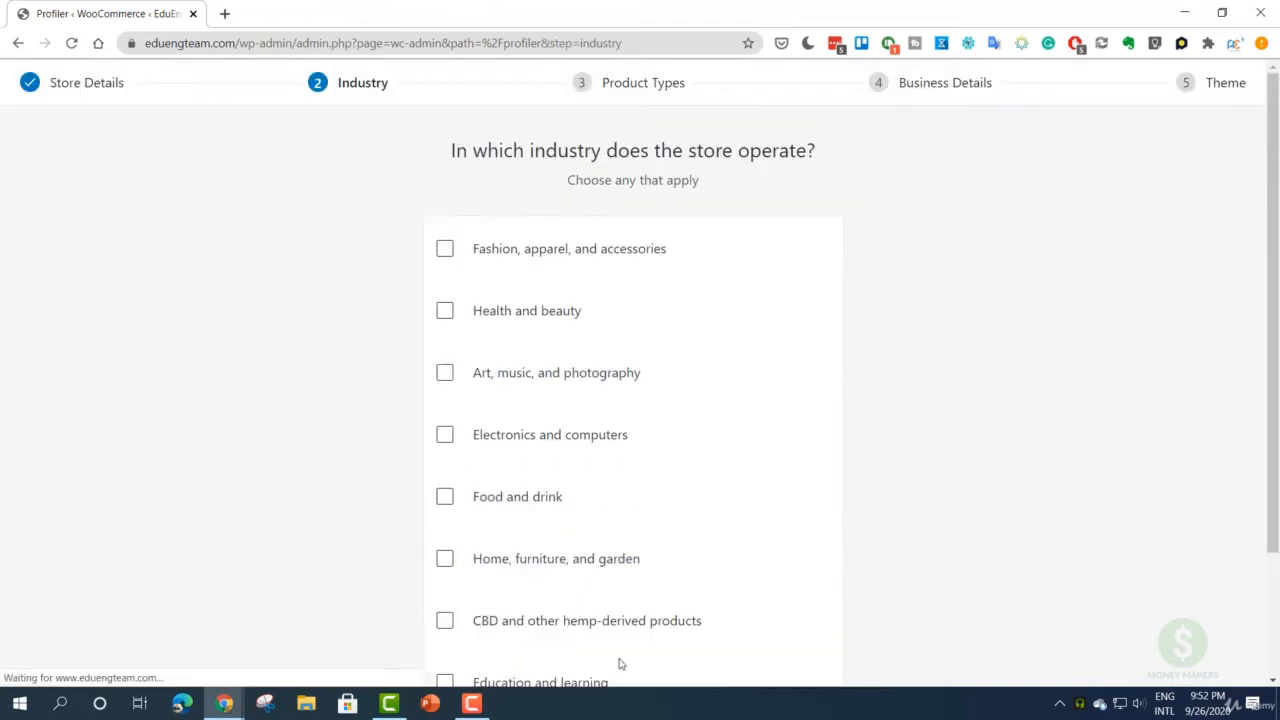
- Return to the Industry step, choose Electronics and computers plus Education and learning, and submit the industries
scroll(560, 630, down, 2)
scroll(459, 599, up, 2)
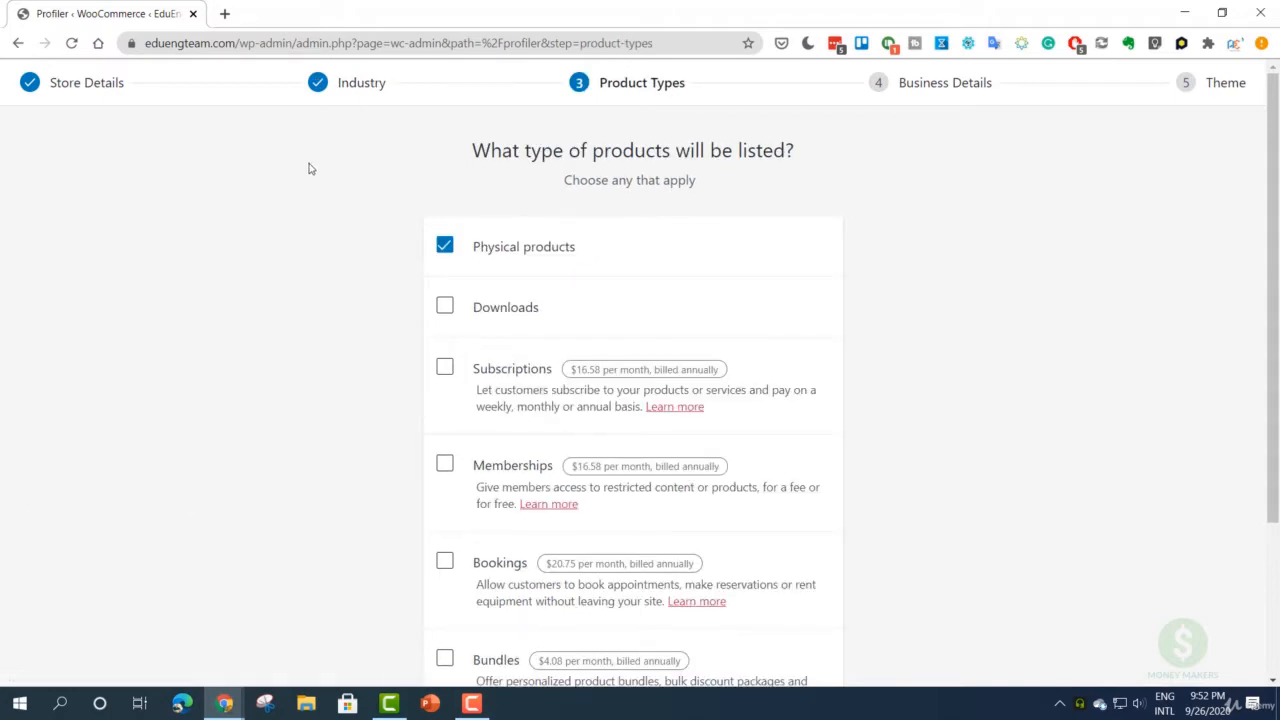
click(358, 86)
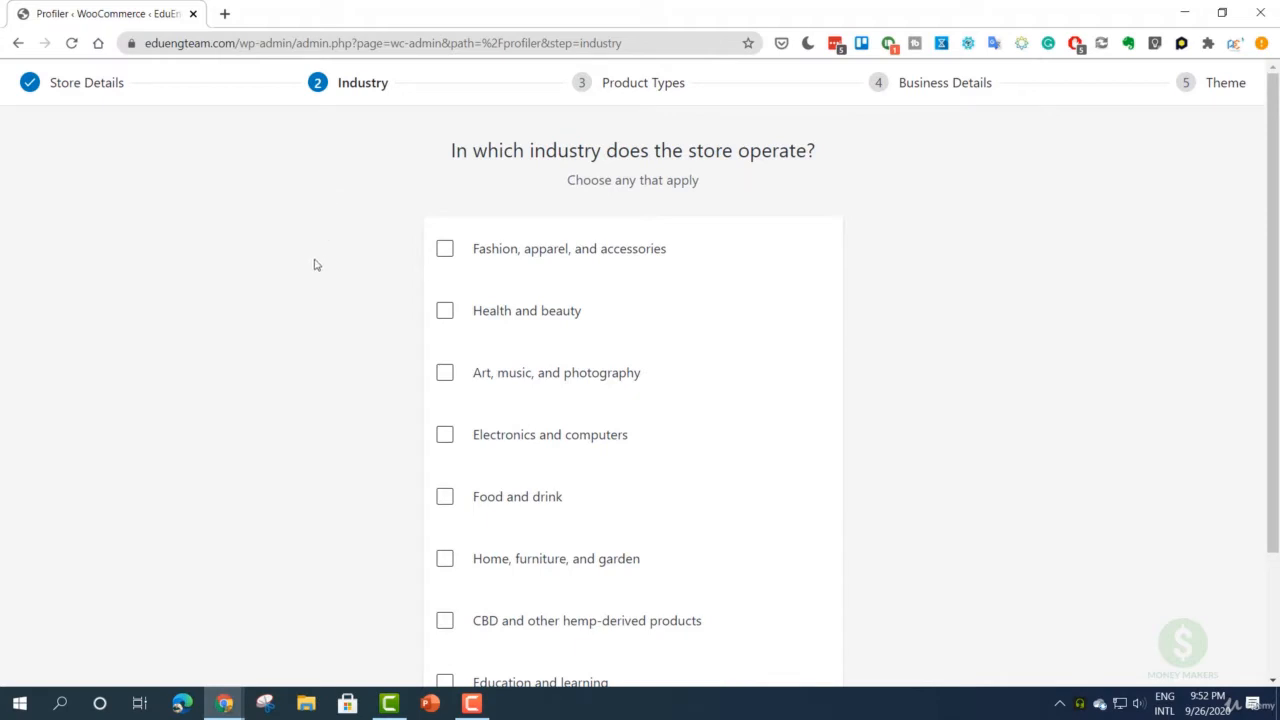
scroll(317, 286, down, 2)
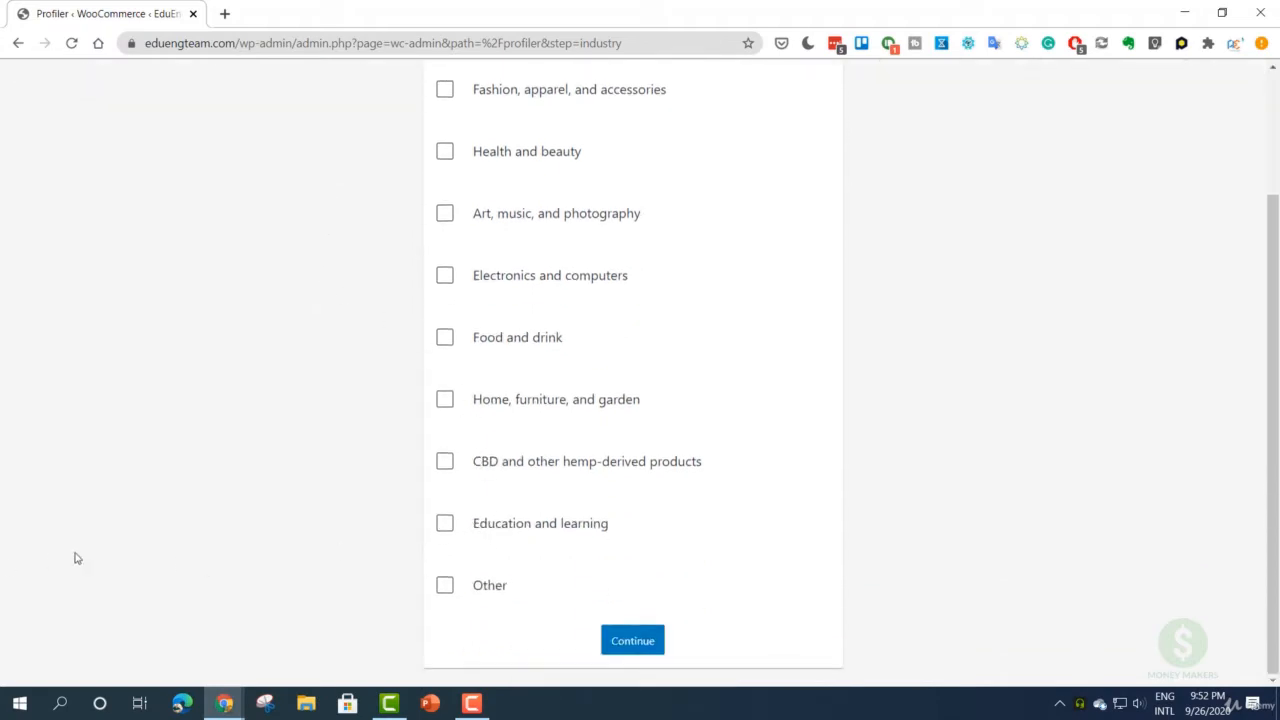
scroll(224, 505, up, 1)
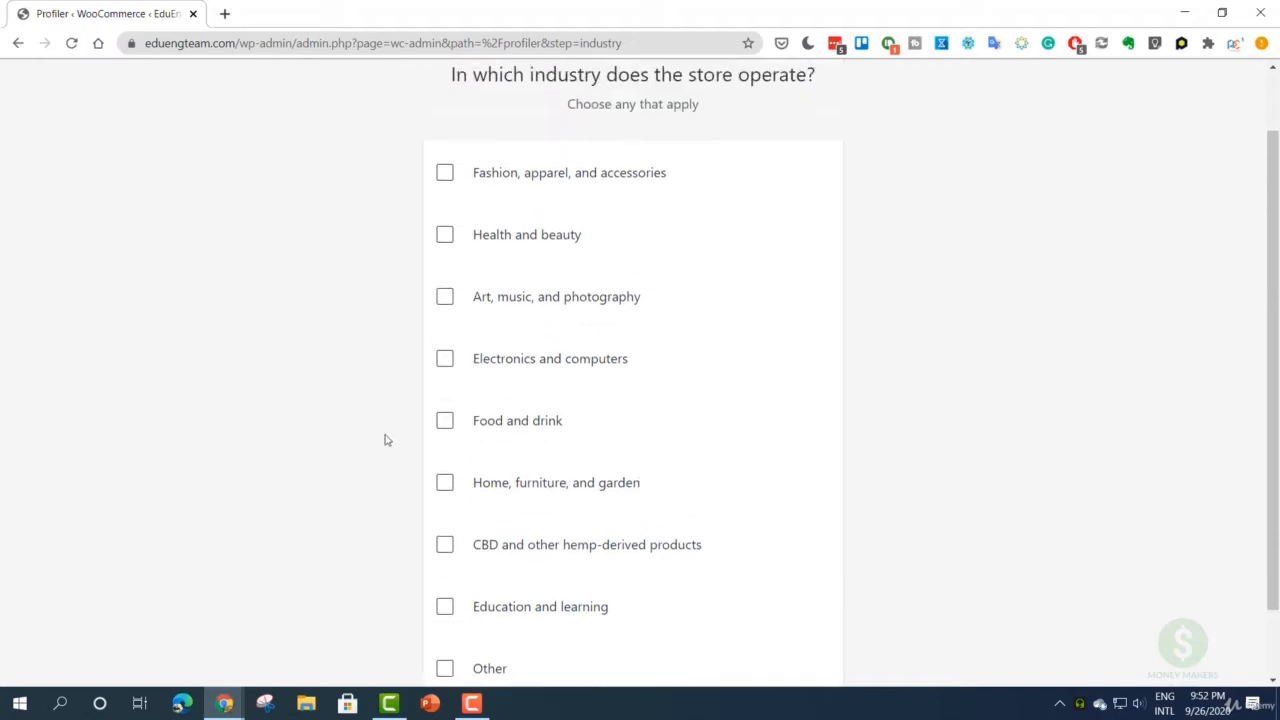
click(444, 606)
click(446, 360)
scroll(411, 551, down, 2)
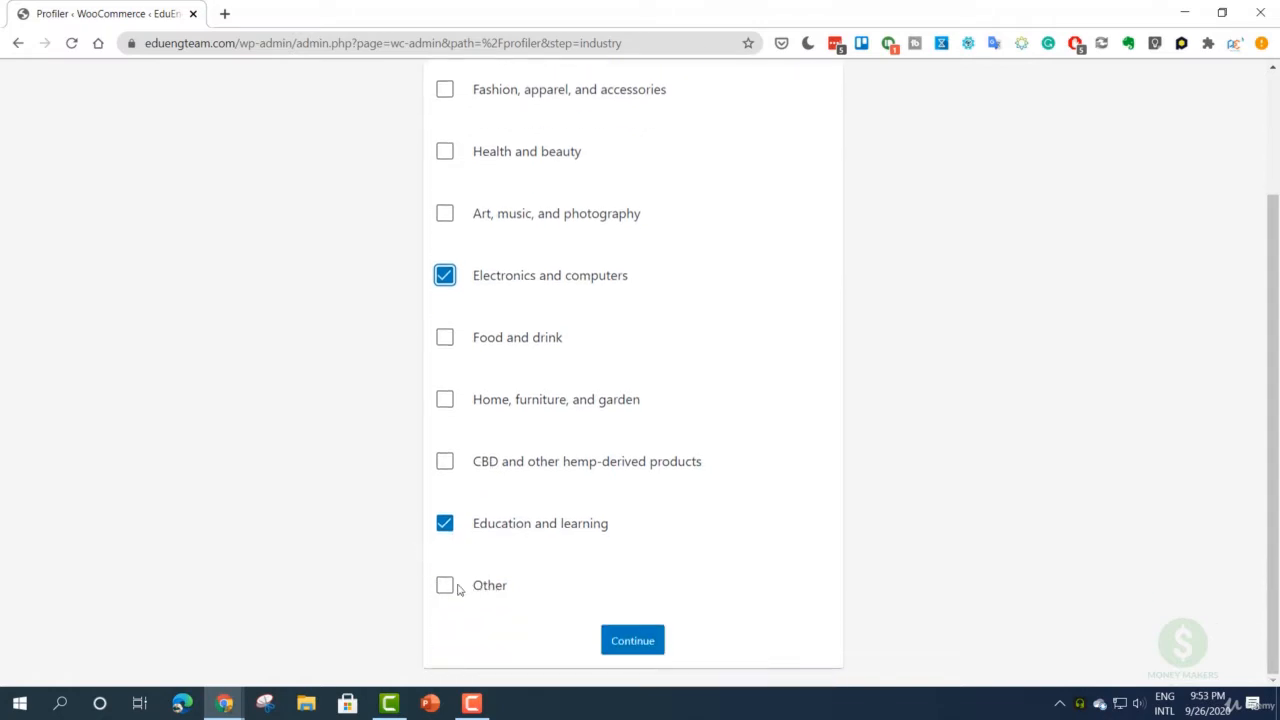
scroll(460, 570, up, 2)
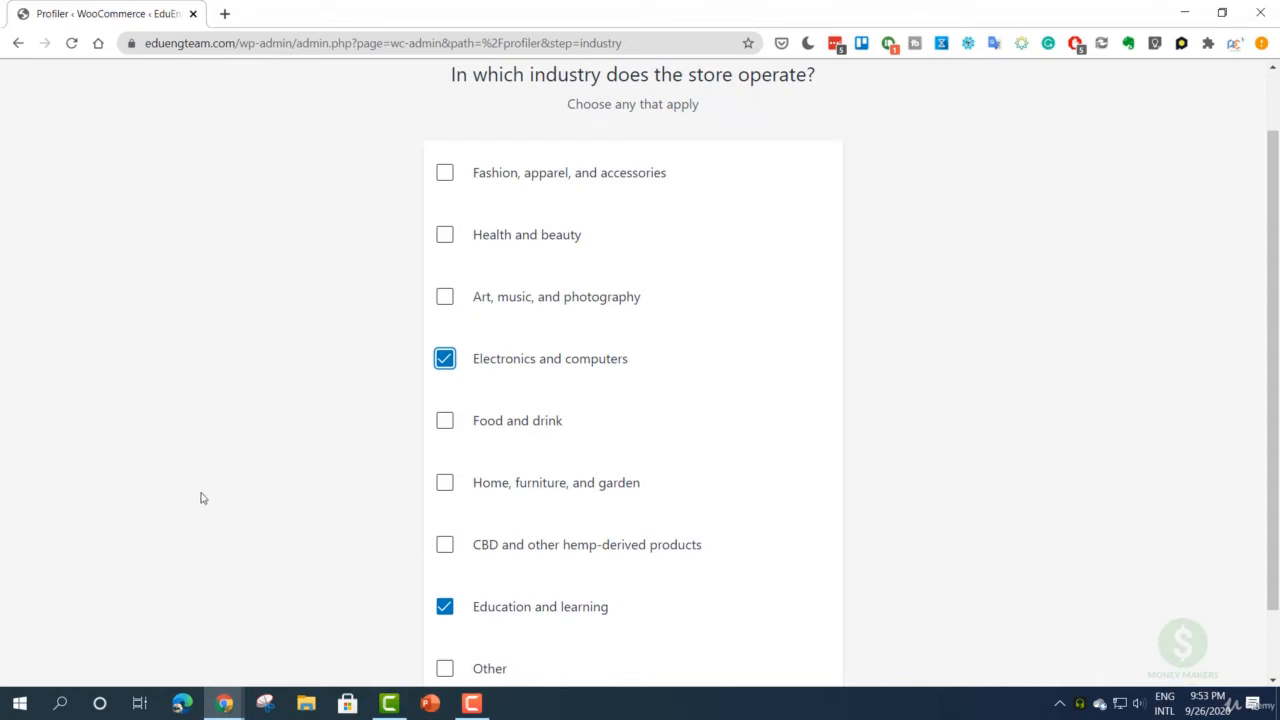
scroll(201, 497, down, 2)
click(641, 648)
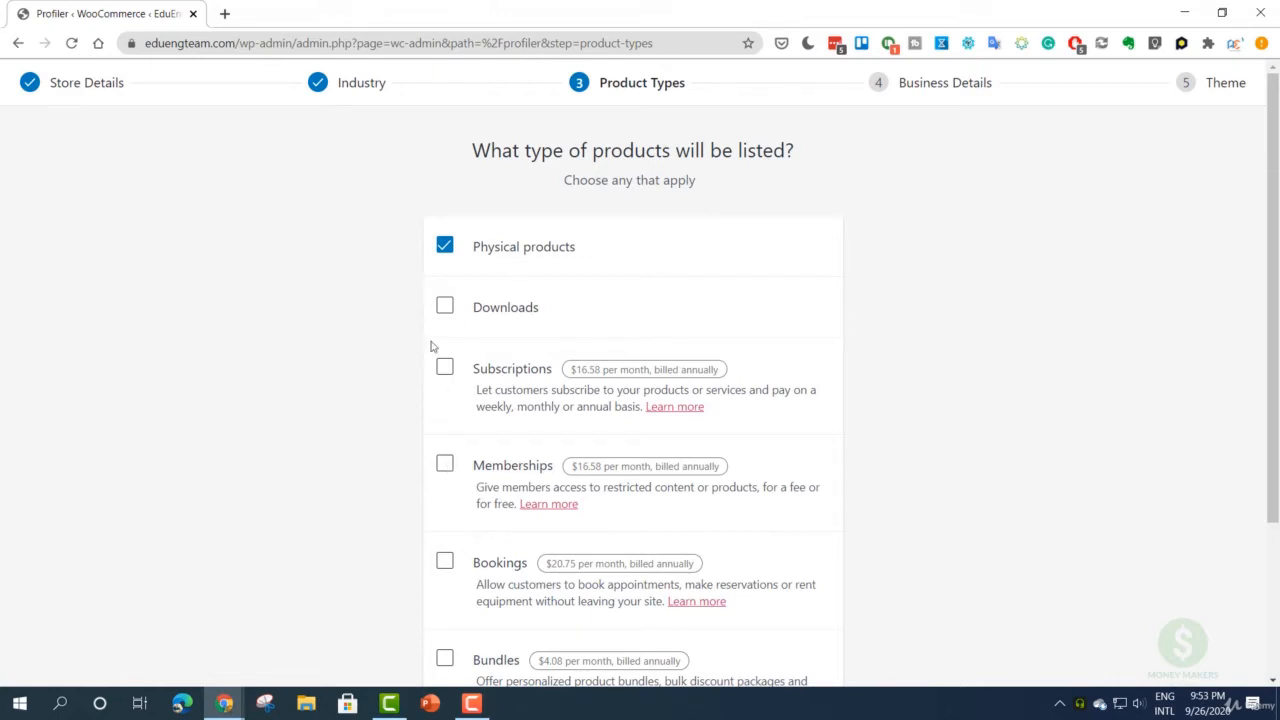
- Add Downloads to the product types alongside Physical products
scroll(355, 432, down, 2)
scroll(355, 432, up, 2)
click(447, 310)
- Examine the paid product types, from Subscriptions to Customizable products, with their descriptions and prices
scroll(383, 343, down, 2)
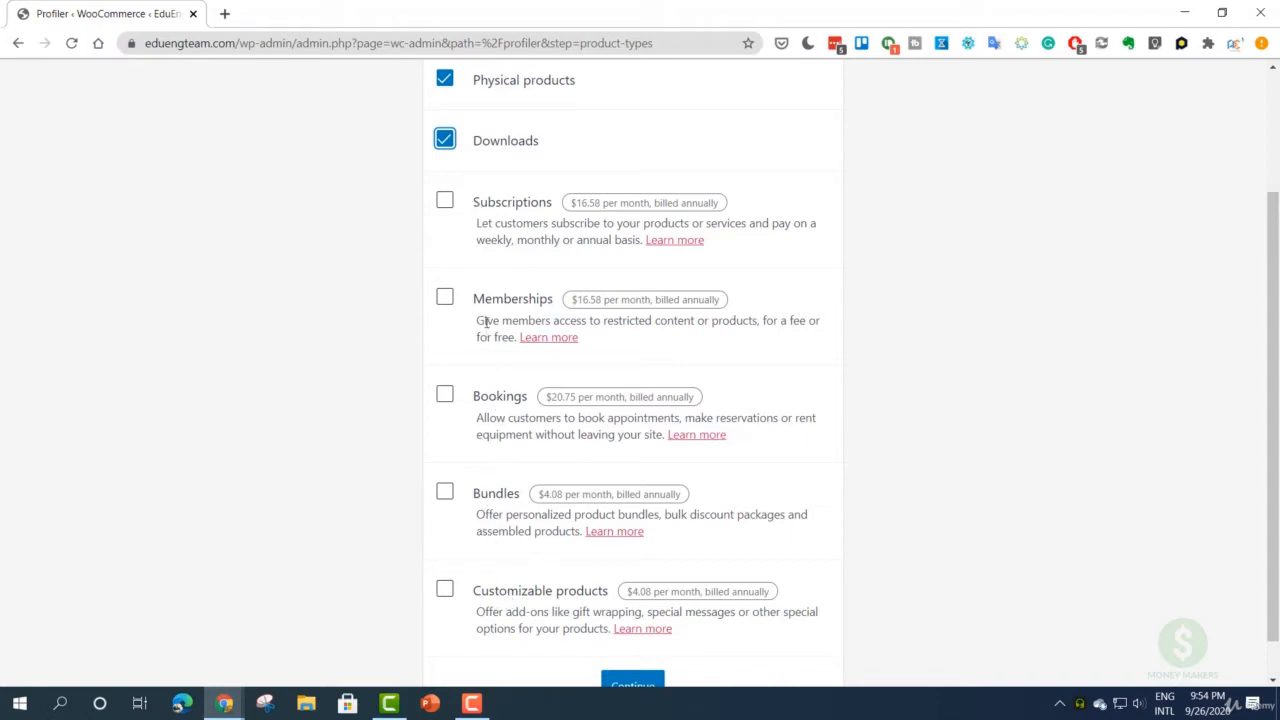
mouse_move(582, 208)
mouse_move(640, 207)
scroll(400, 278, up, 1)
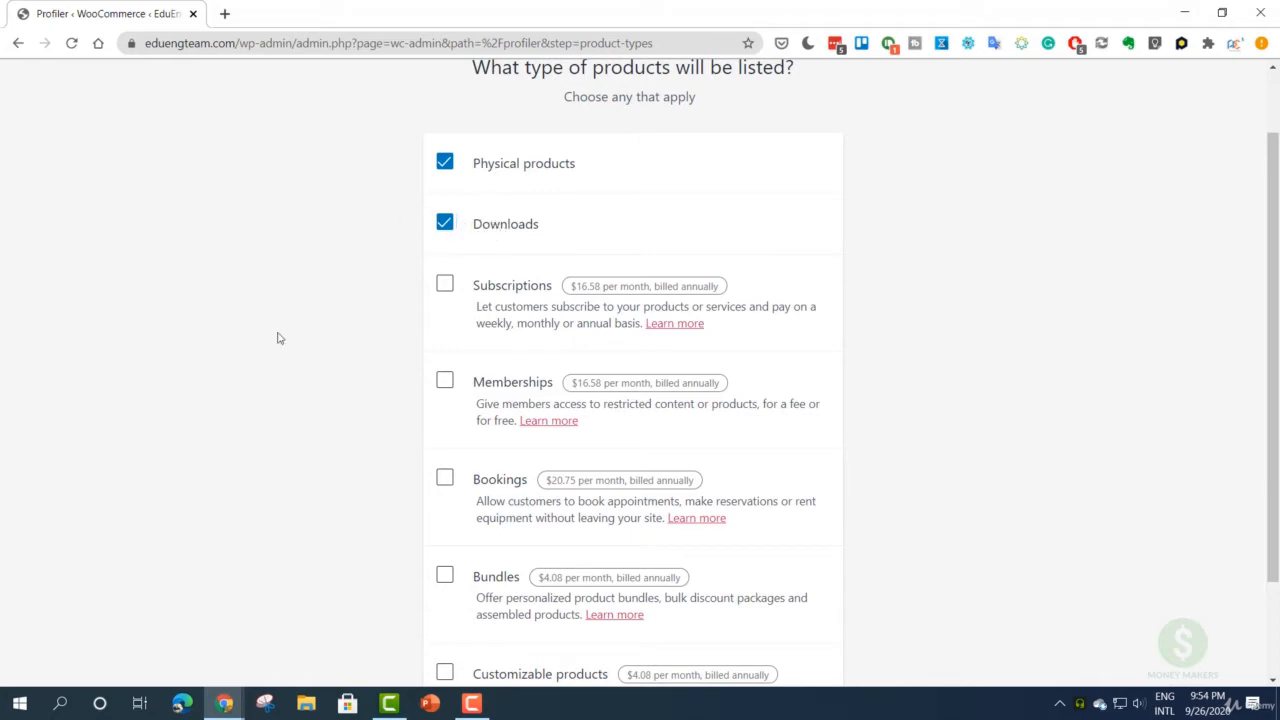
scroll(284, 350, down, 2)
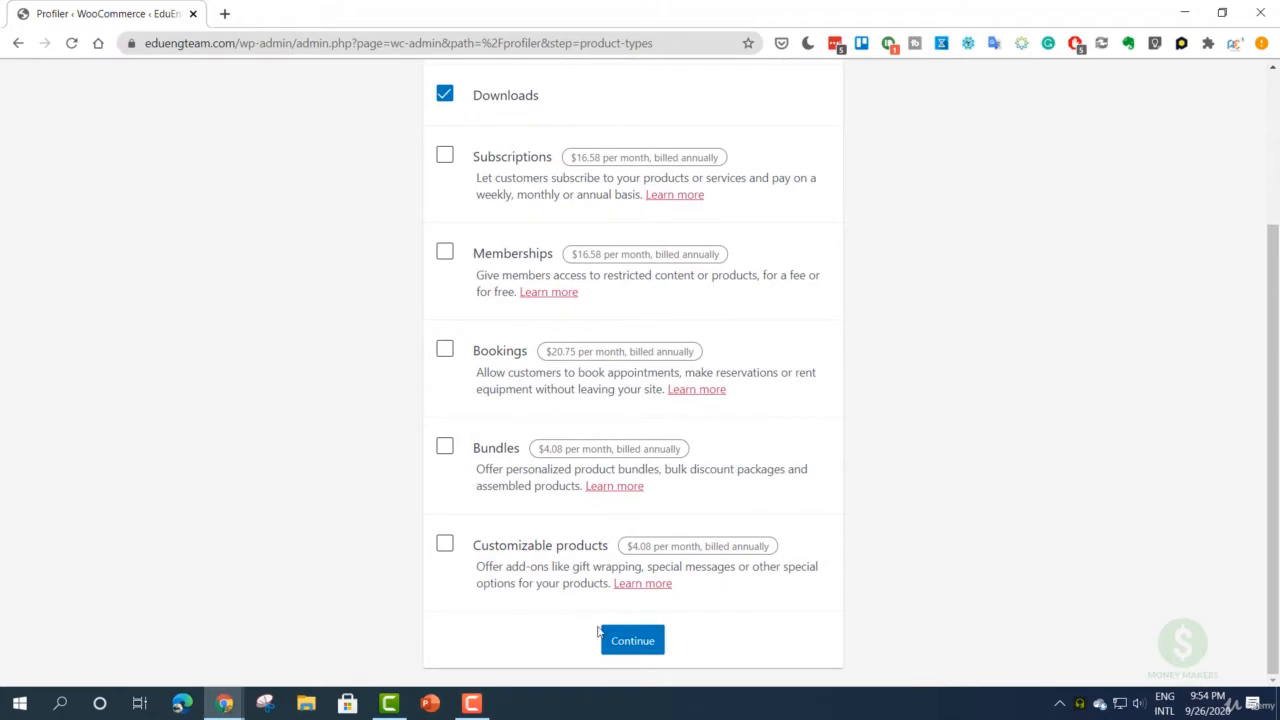
scroll(375, 262, up, 1)
scroll(375, 262, up, 1)
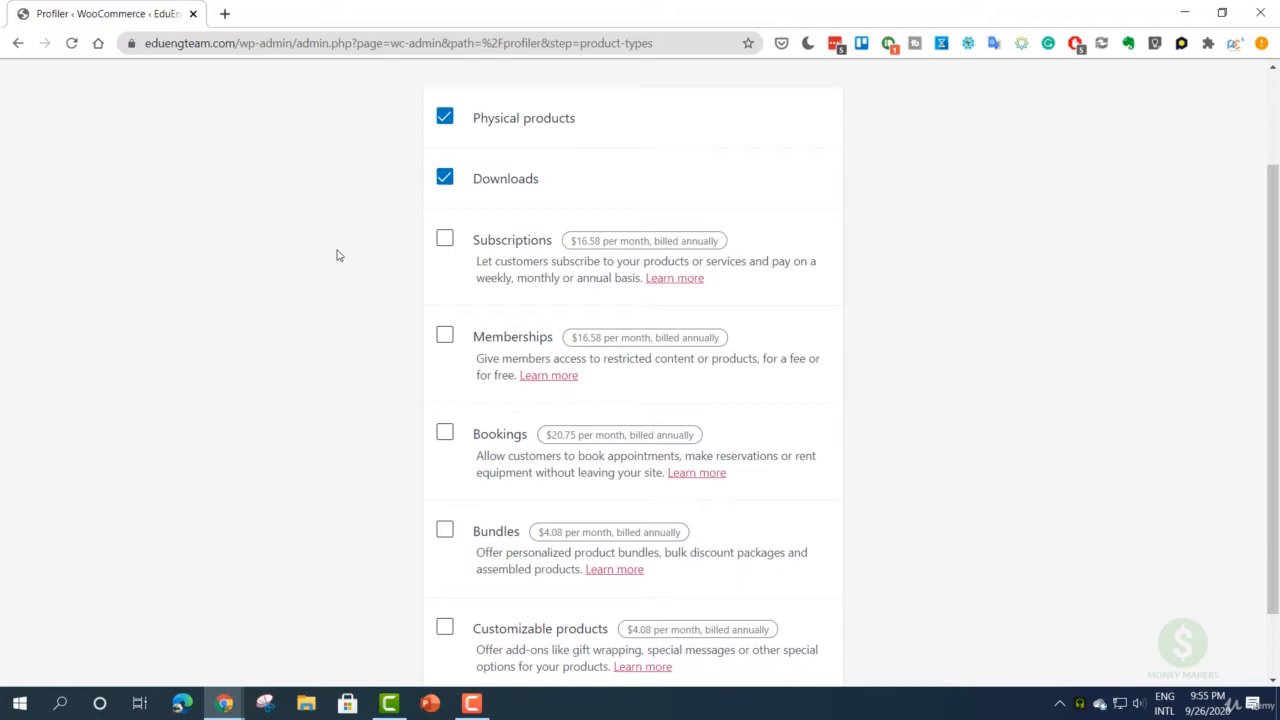
scroll(443, 389, down, 1)
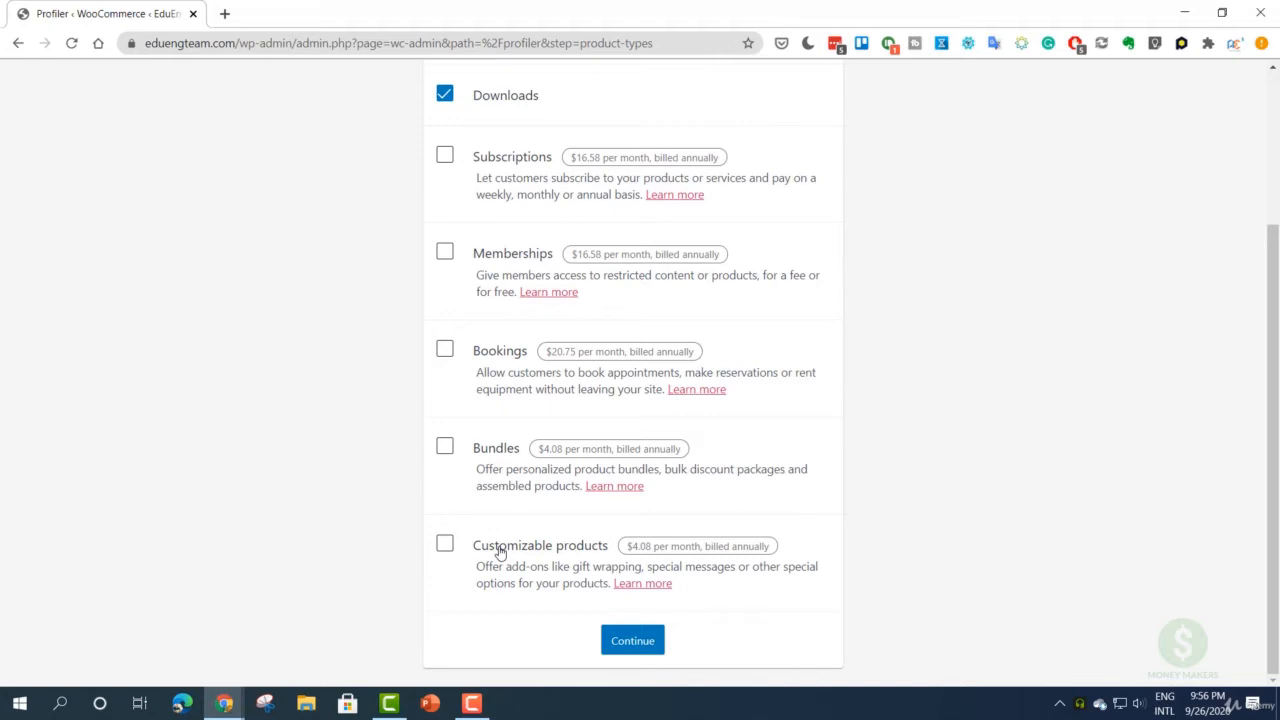
scroll(389, 557, up, 2)
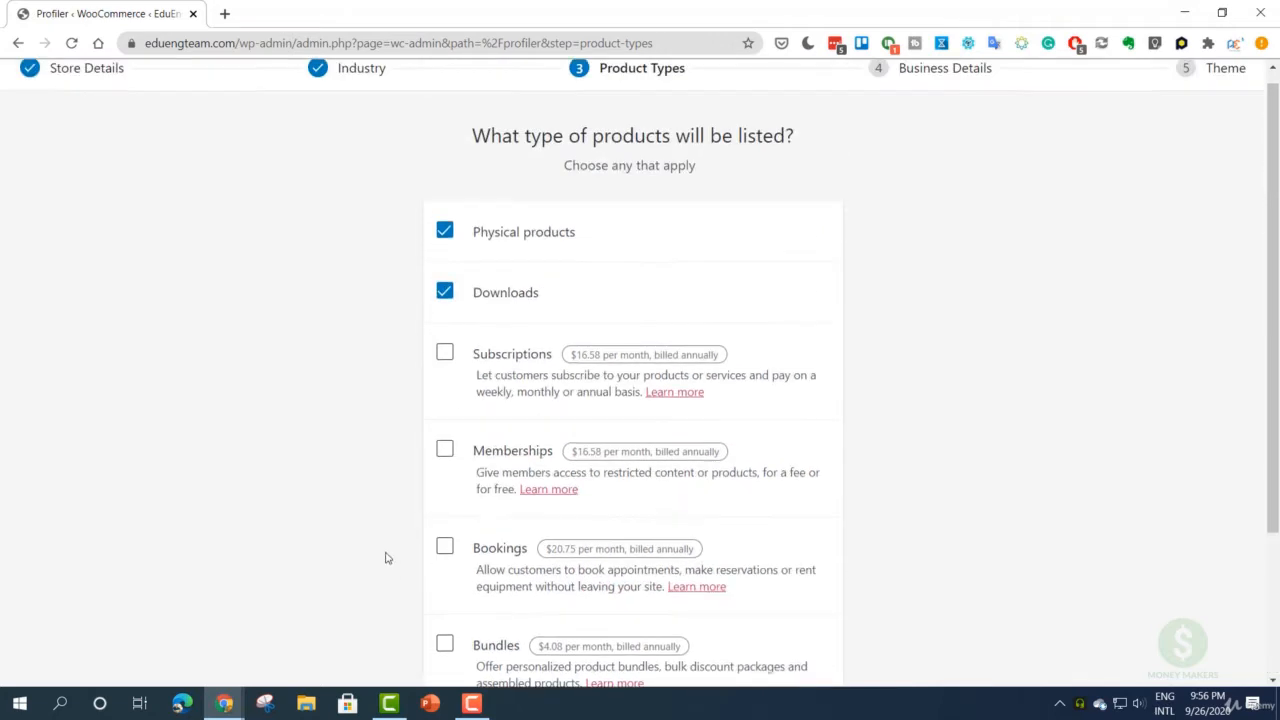
scroll(412, 275, down, 2)
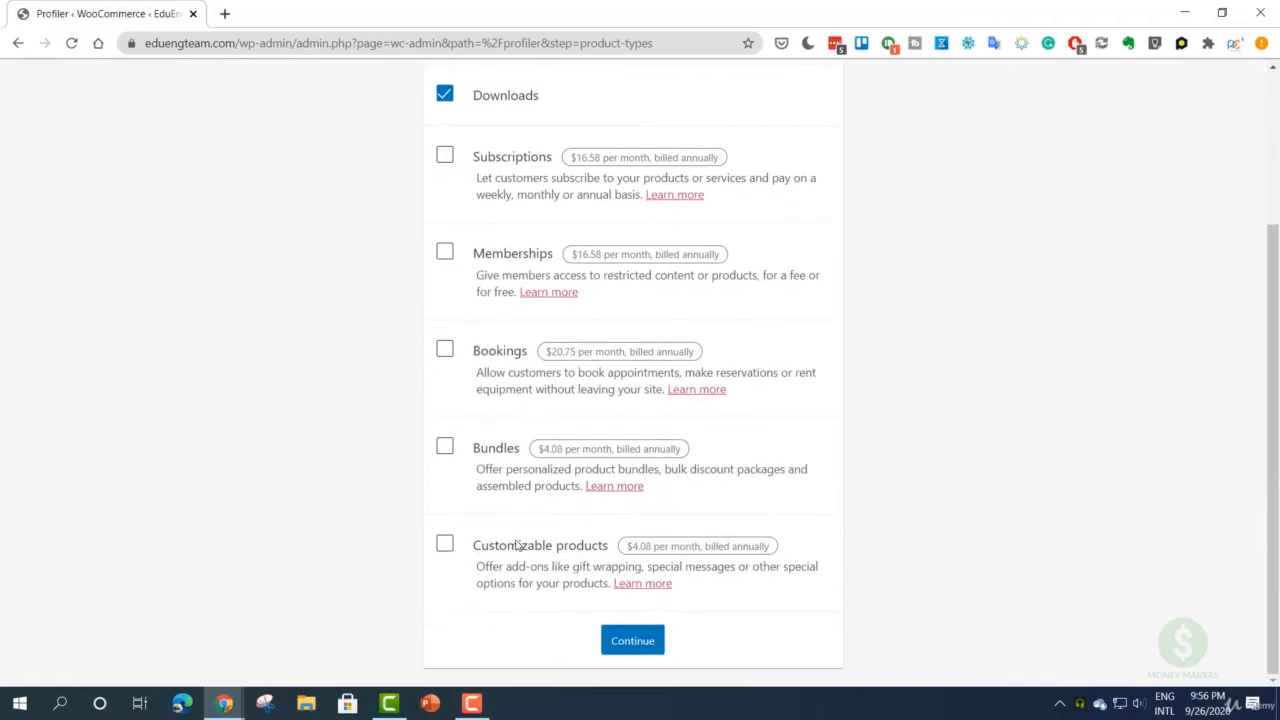
- Submit the product types and set the number of products planned for display to 11 - 100
click(622, 644)
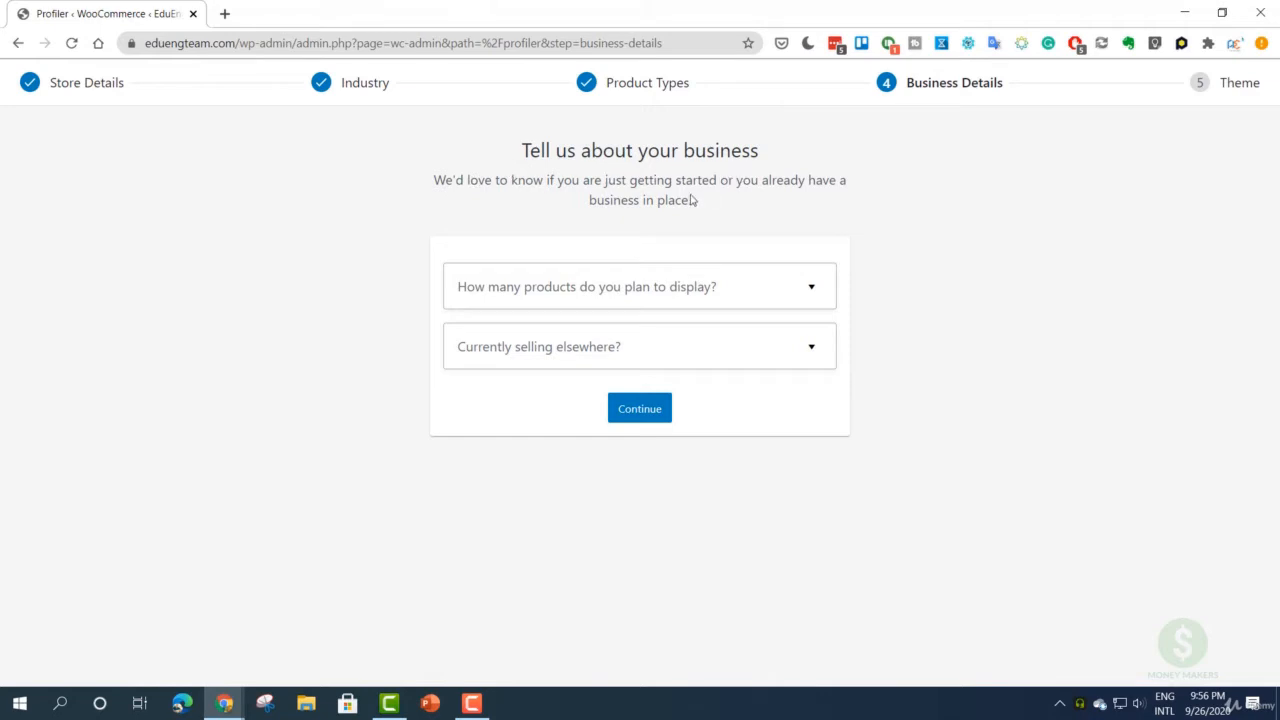
click(607, 293)
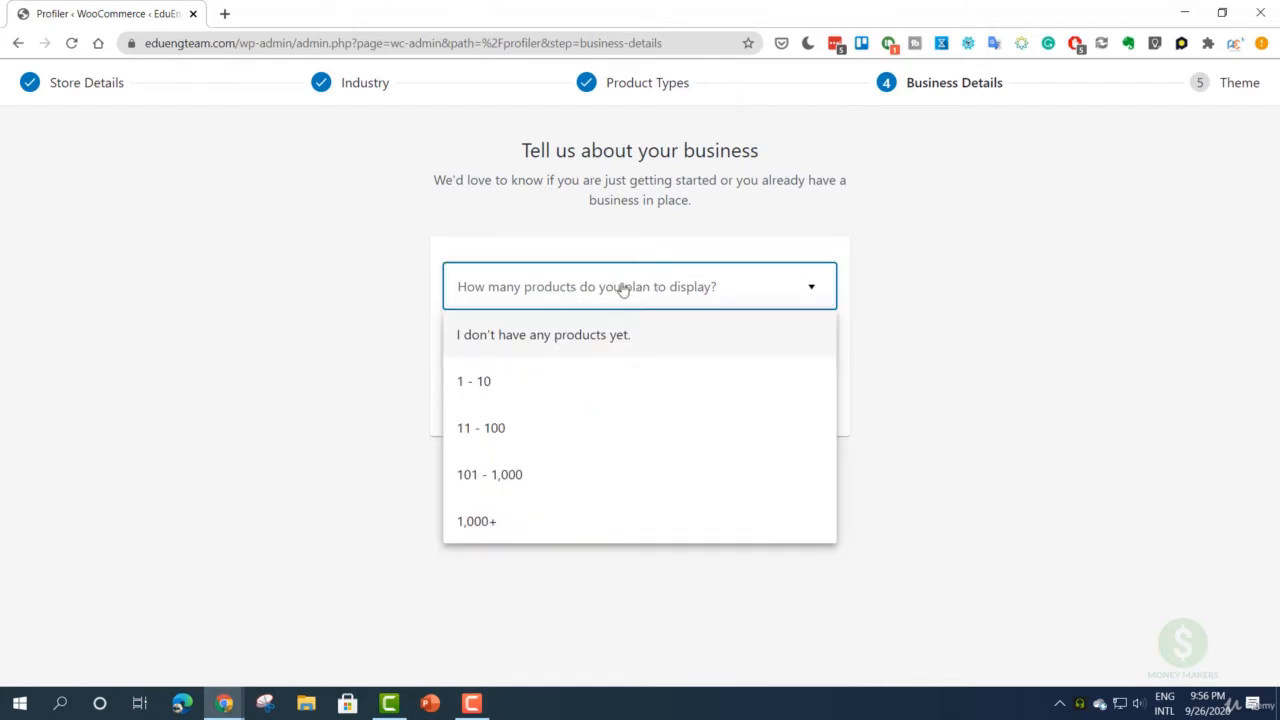
click(492, 433)
- Answer the question about currently selling elsewhere with Yes, on another platform
click(540, 348)
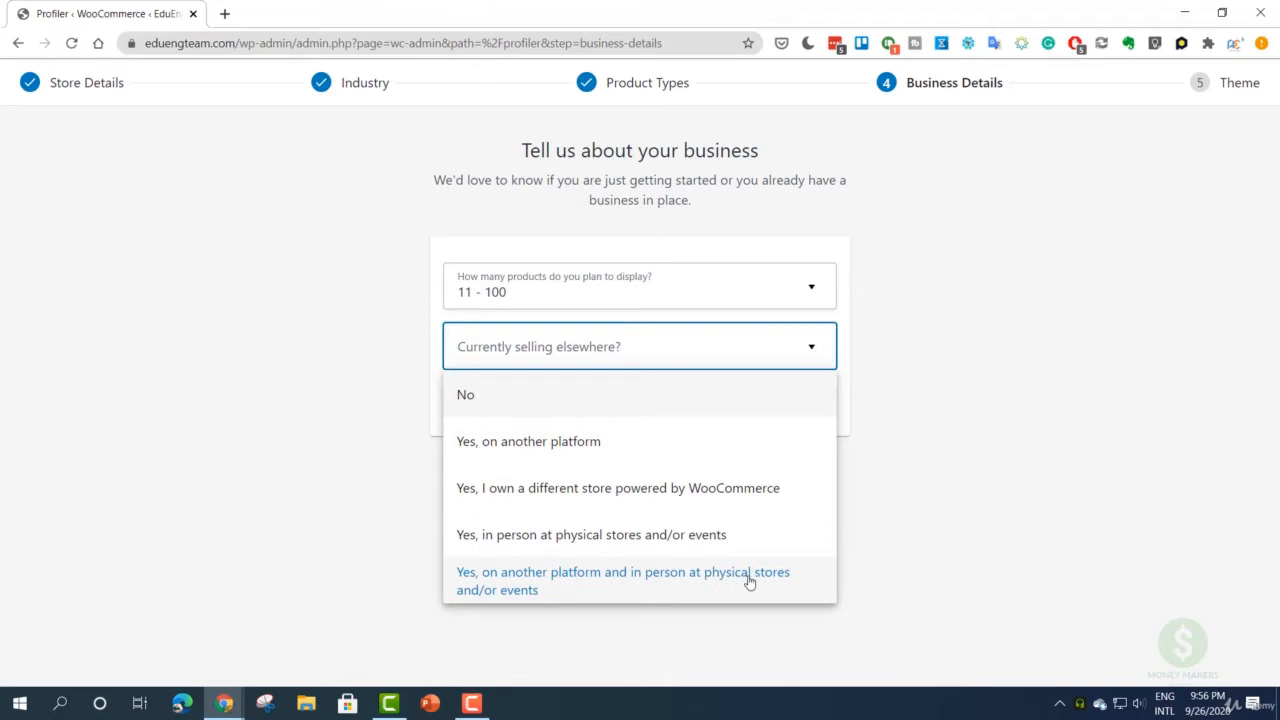
click(576, 449)
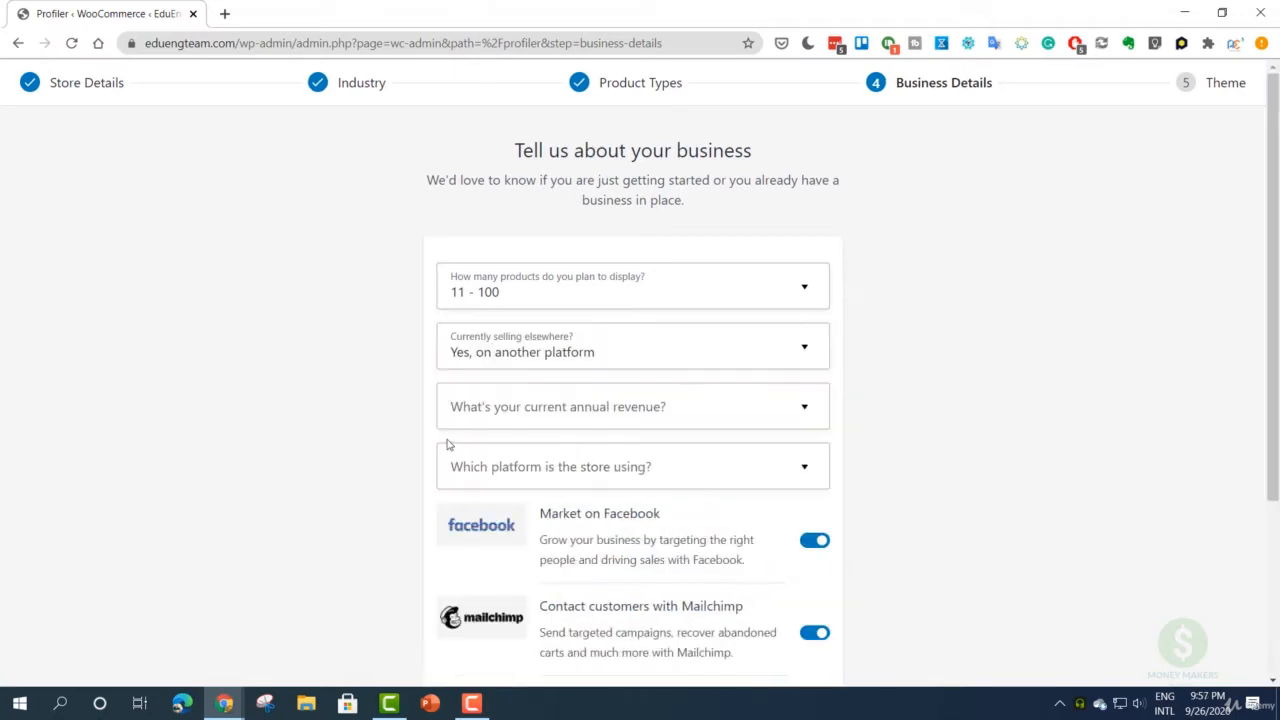
scroll(341, 445, down, 2)
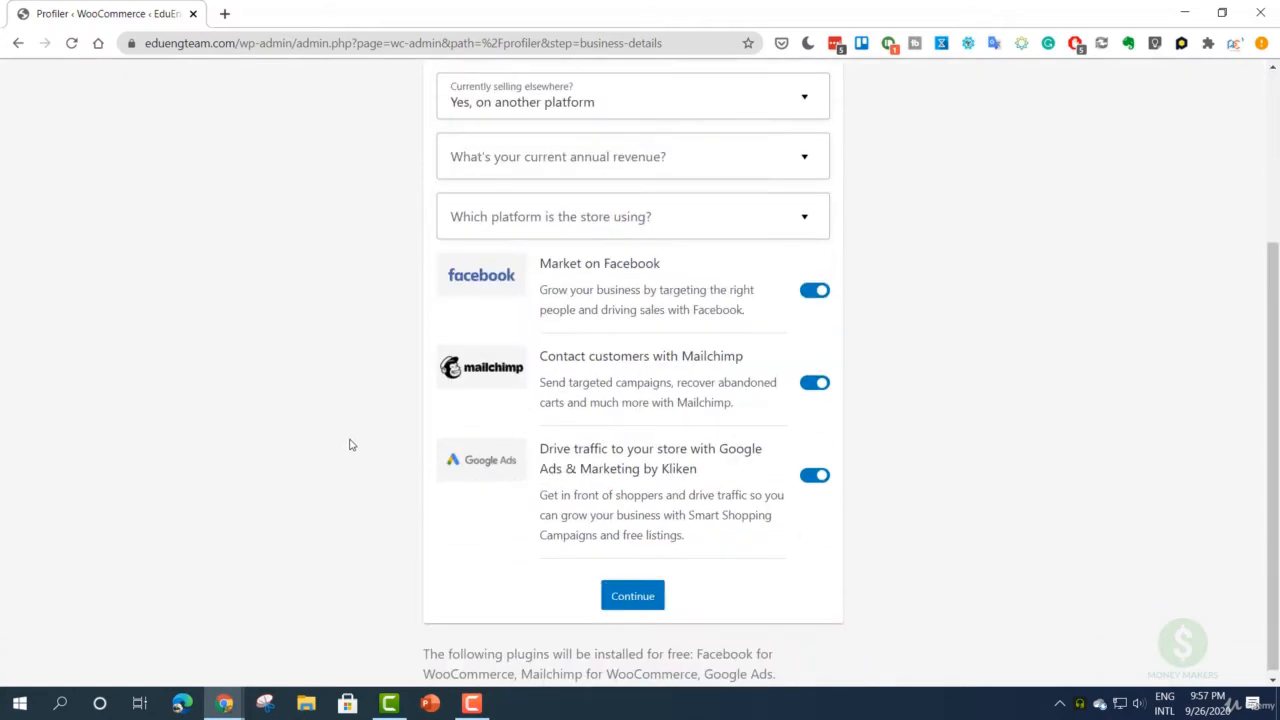
scroll(348, 445, up, 1)
- Try the other affirmative answers about currently selling elsewhere, and return the choice to Yes, on another platform
click(500, 186)
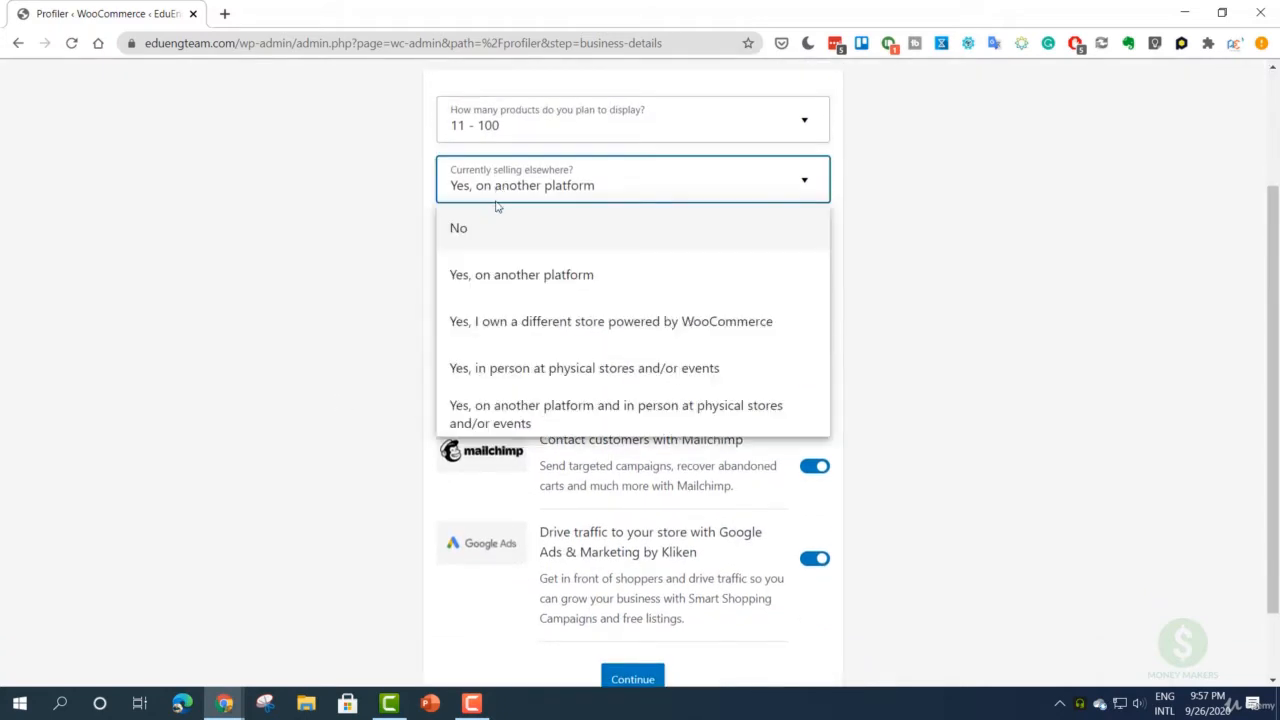
click(508, 323)
click(497, 172)
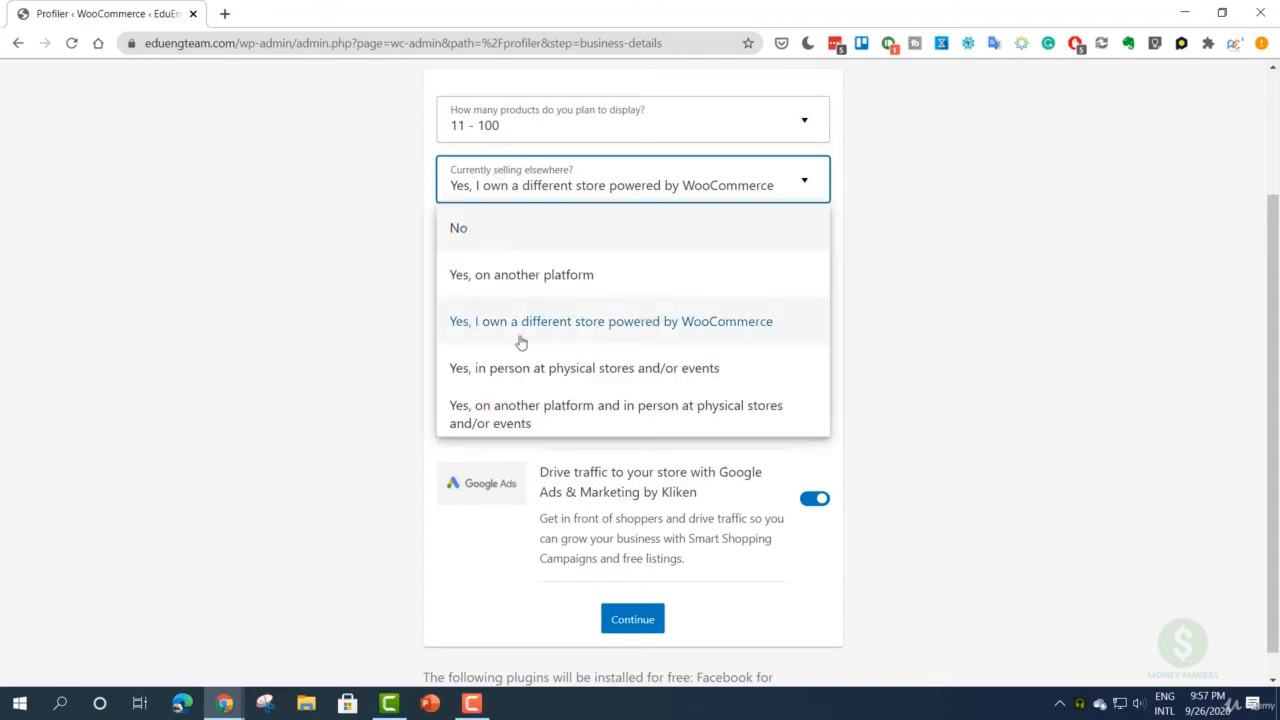
click(517, 366)
click(511, 172)
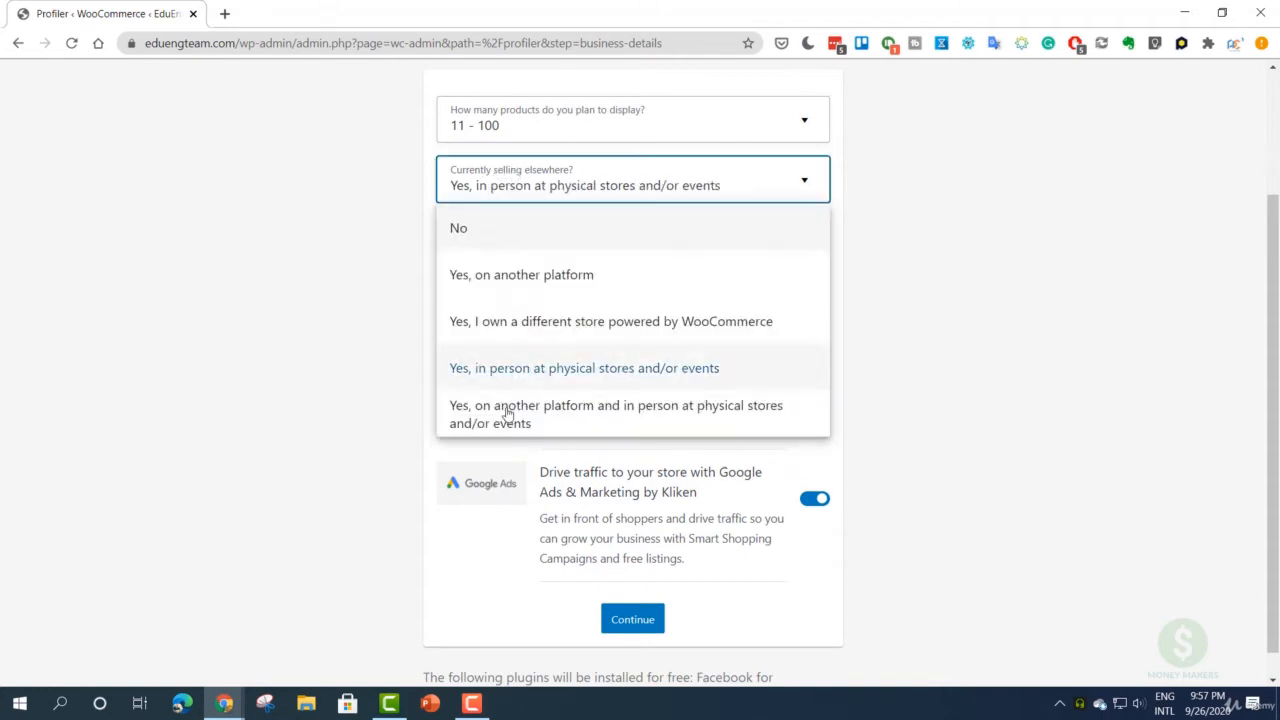
click(506, 410)
click(501, 187)
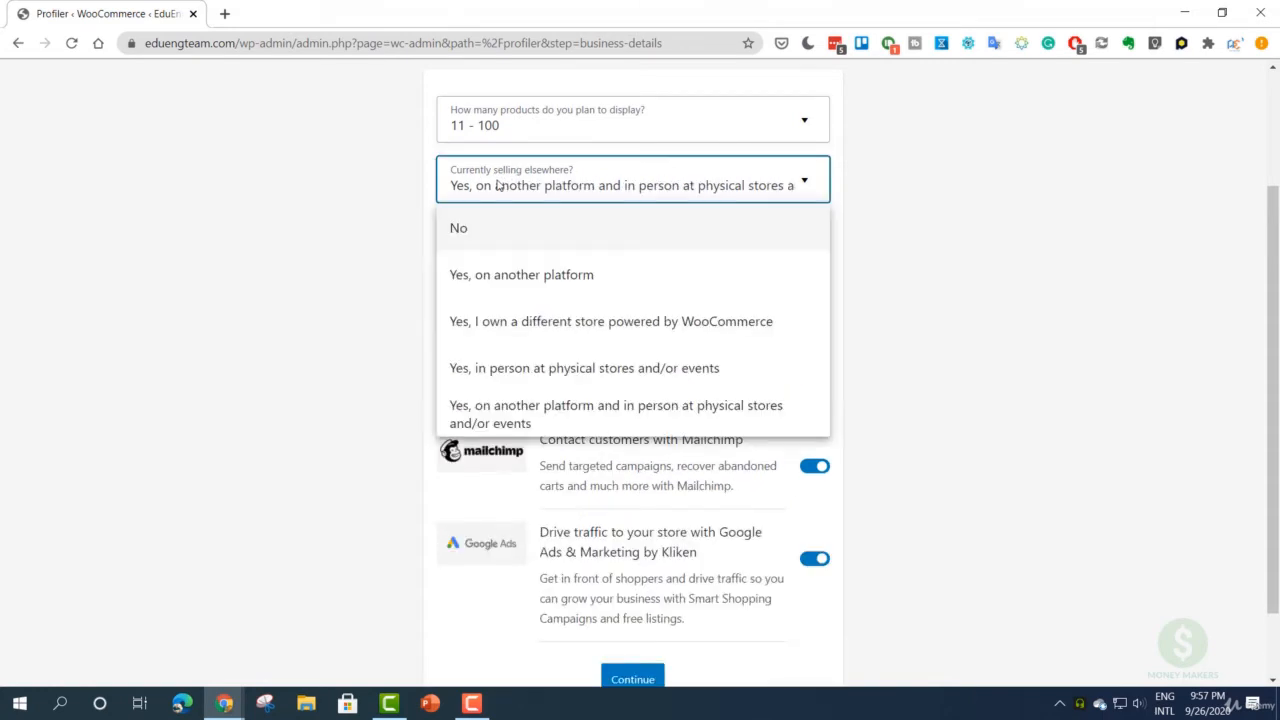
click(510, 273)
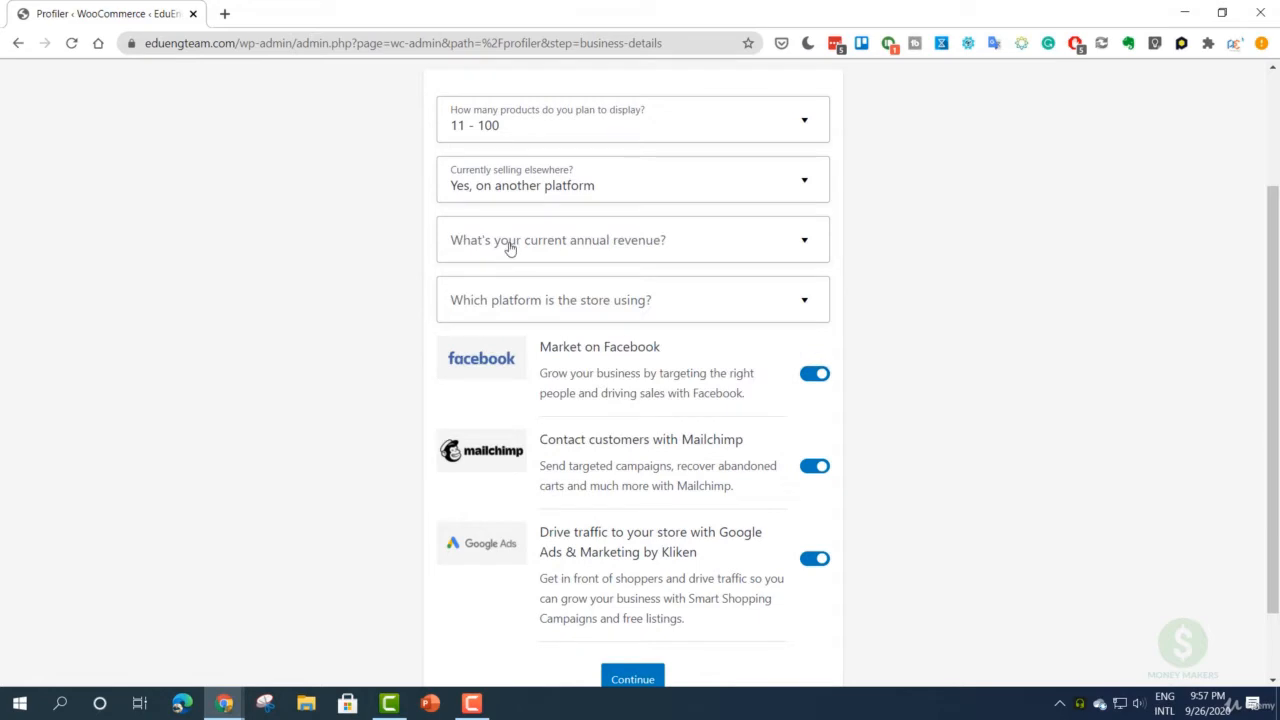
- Set the current annual revenue to Up to $2,500.00 and the store's existing platform to eBay
click(509, 248)
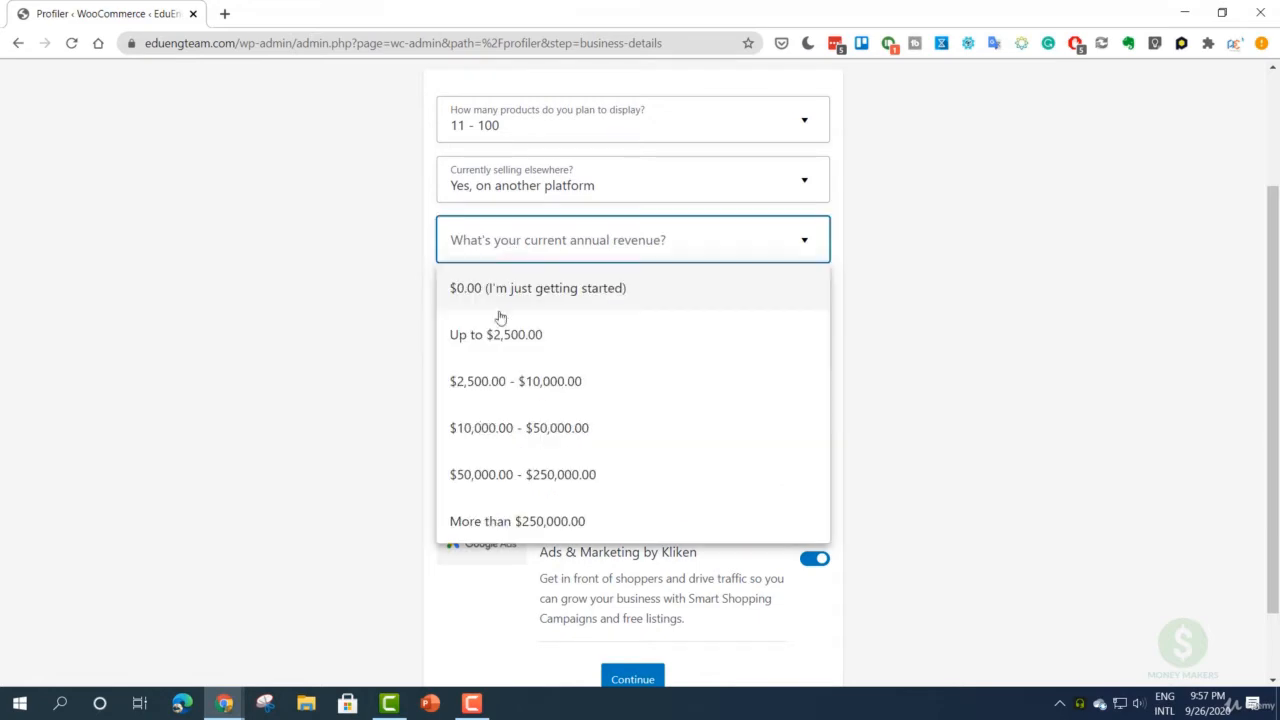
click(525, 334)
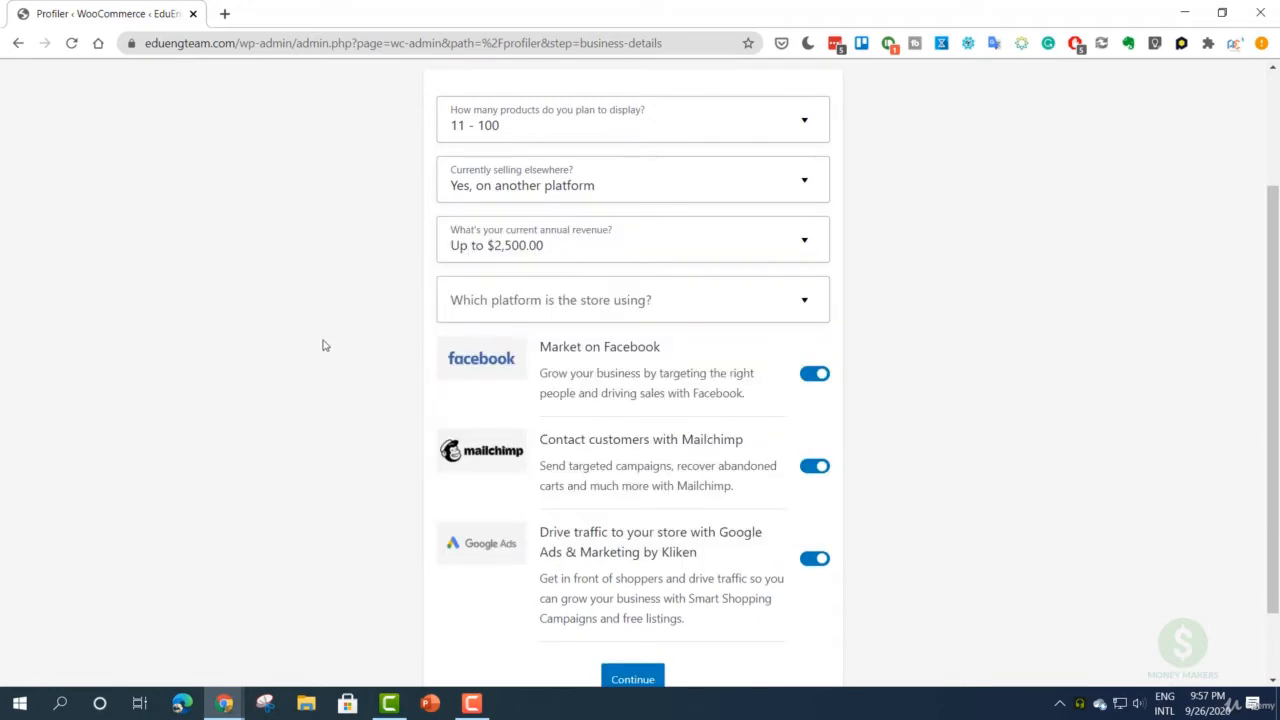
click(490, 310)
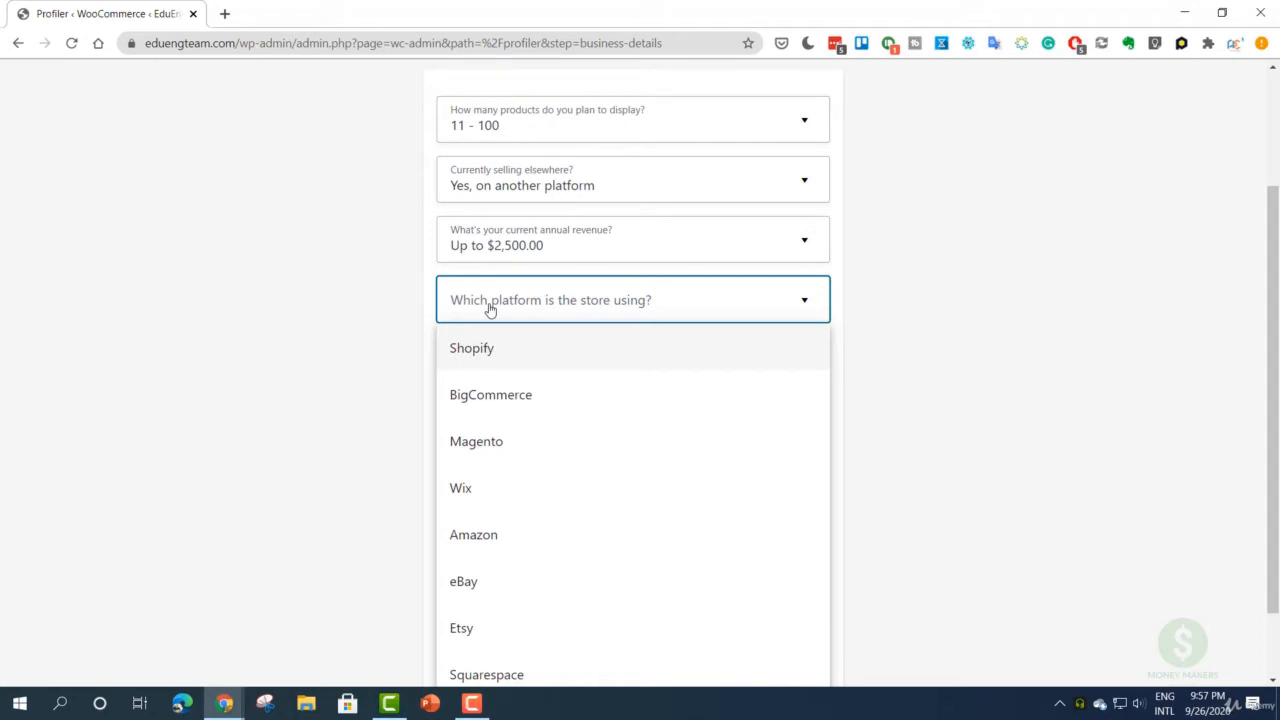
scroll(491, 403, down, 1)
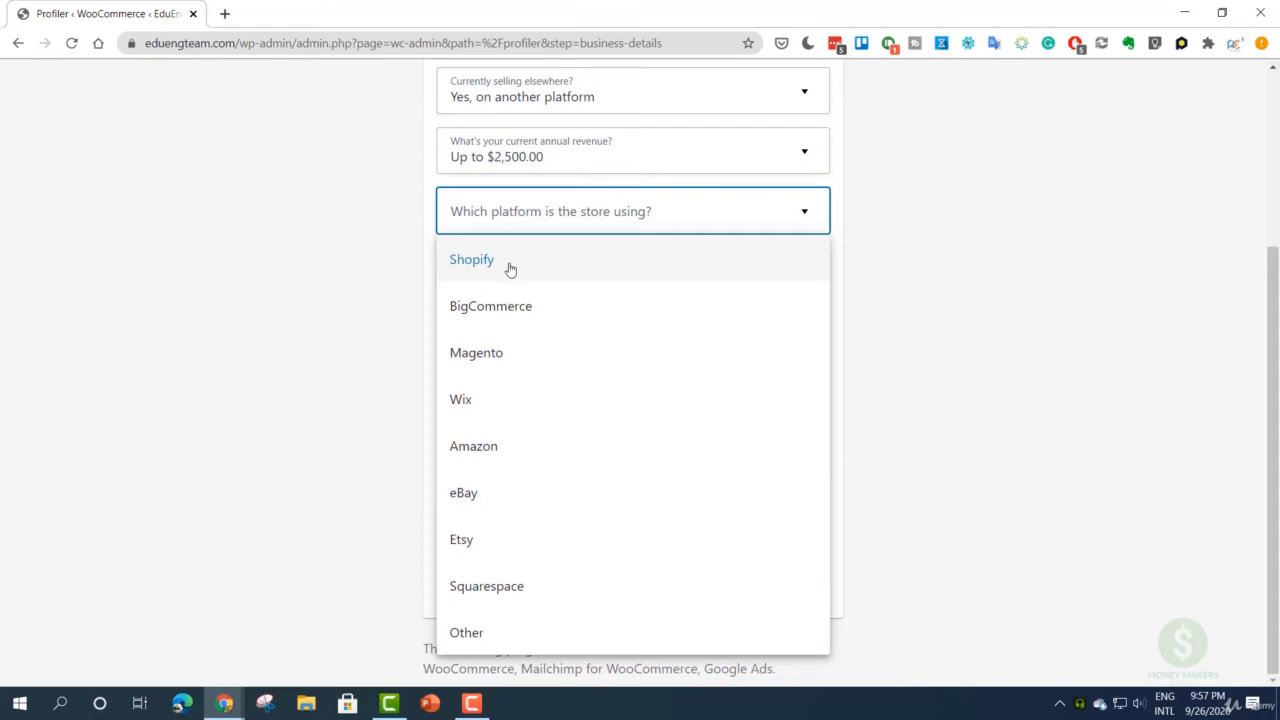
click(475, 493)
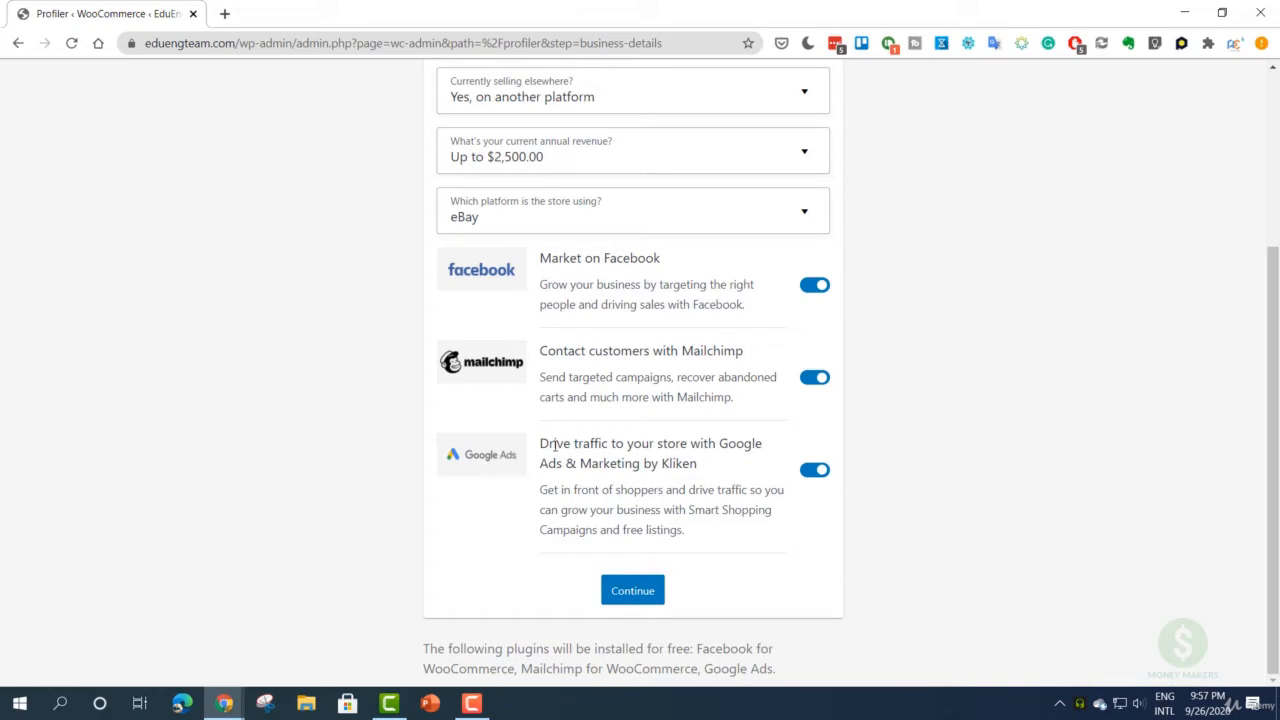
- Review the offered marketing plugins and submit the business details with Facebook, Mailchimp and Google Ads left enabled for installation
drag(575, 463, 645, 463)
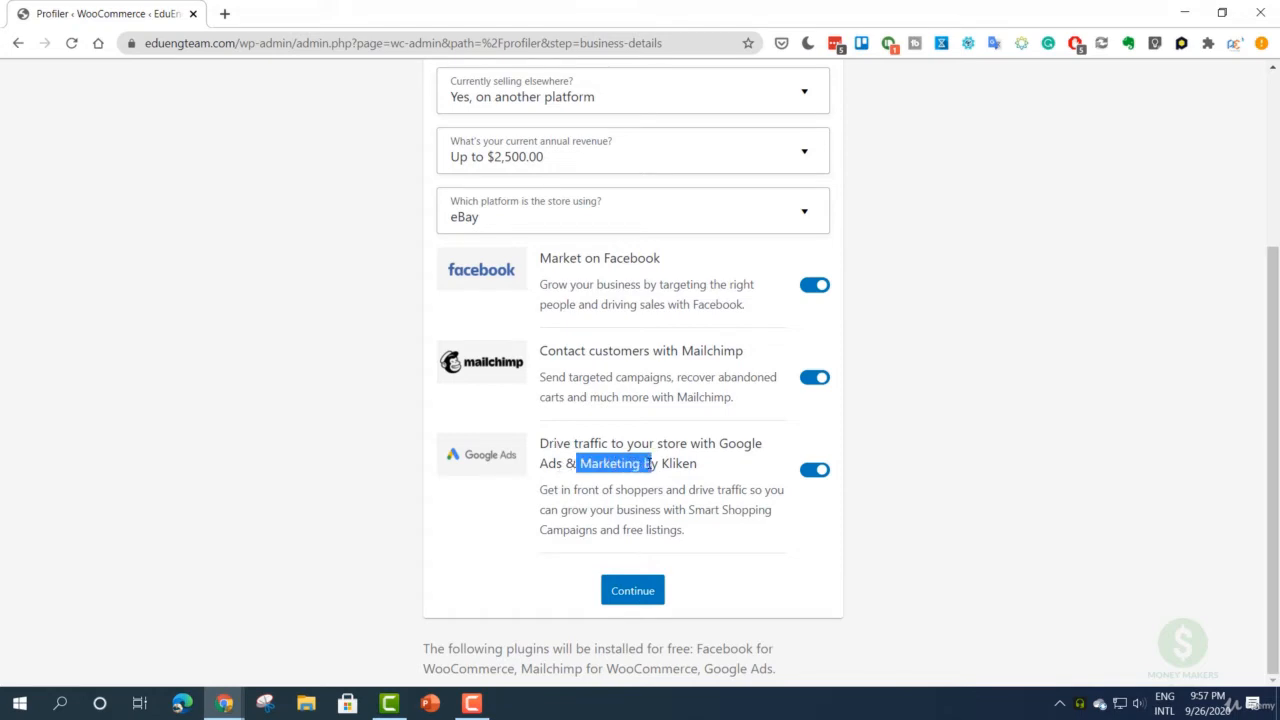
click(648, 463)
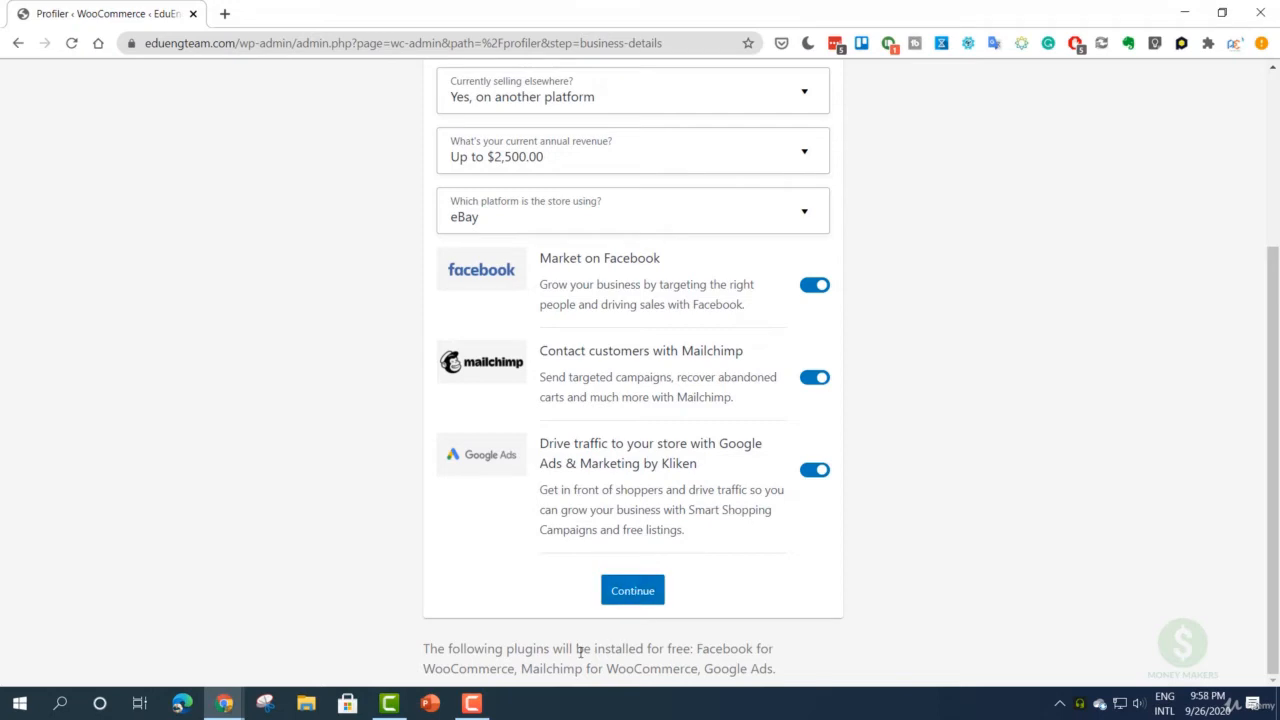
drag(506, 648, 428, 662)
click(658, 646)
click(769, 672)
scroll(403, 594, up, 3)
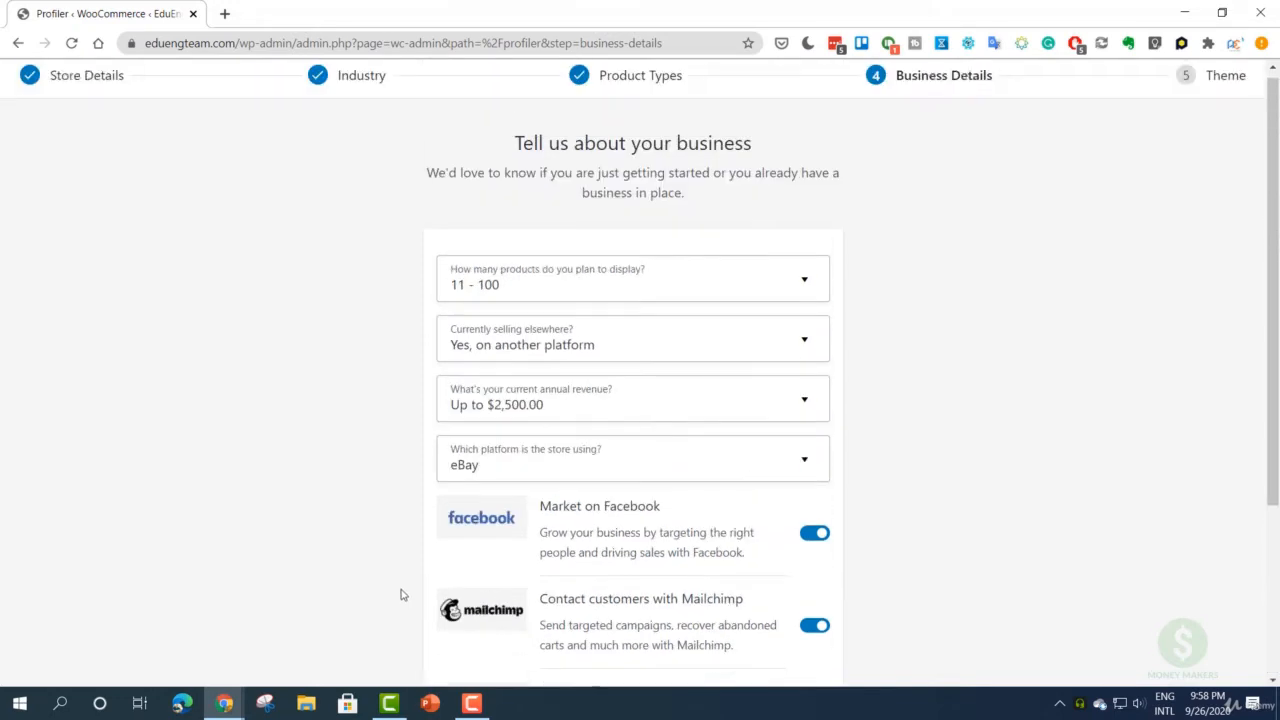
scroll(494, 603, down, 3)
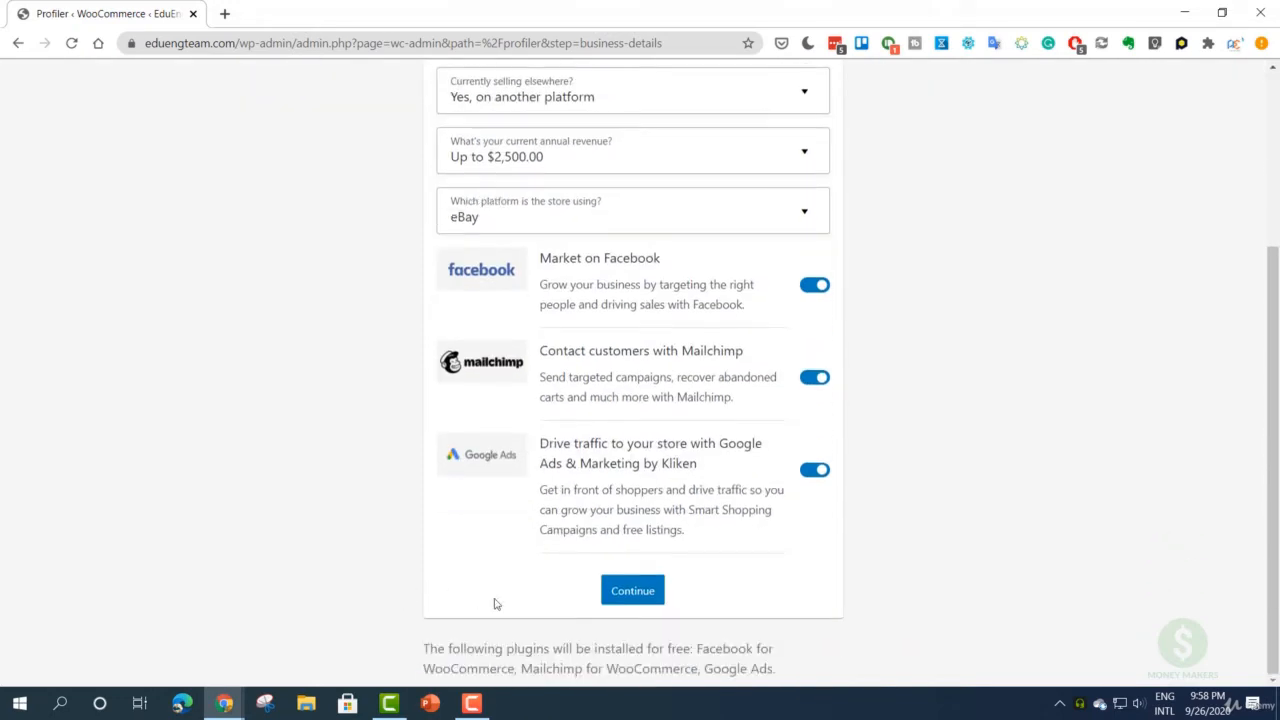
click(630, 592)
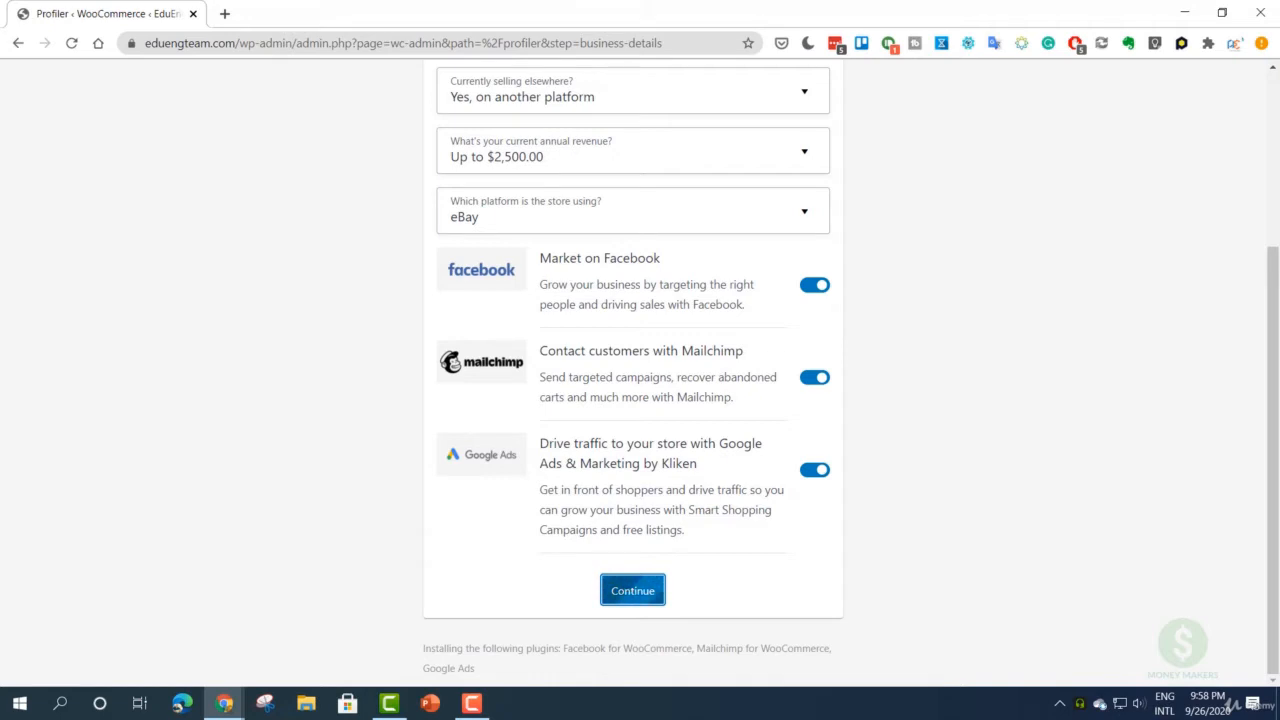
scroll(291, 409, up, 2)
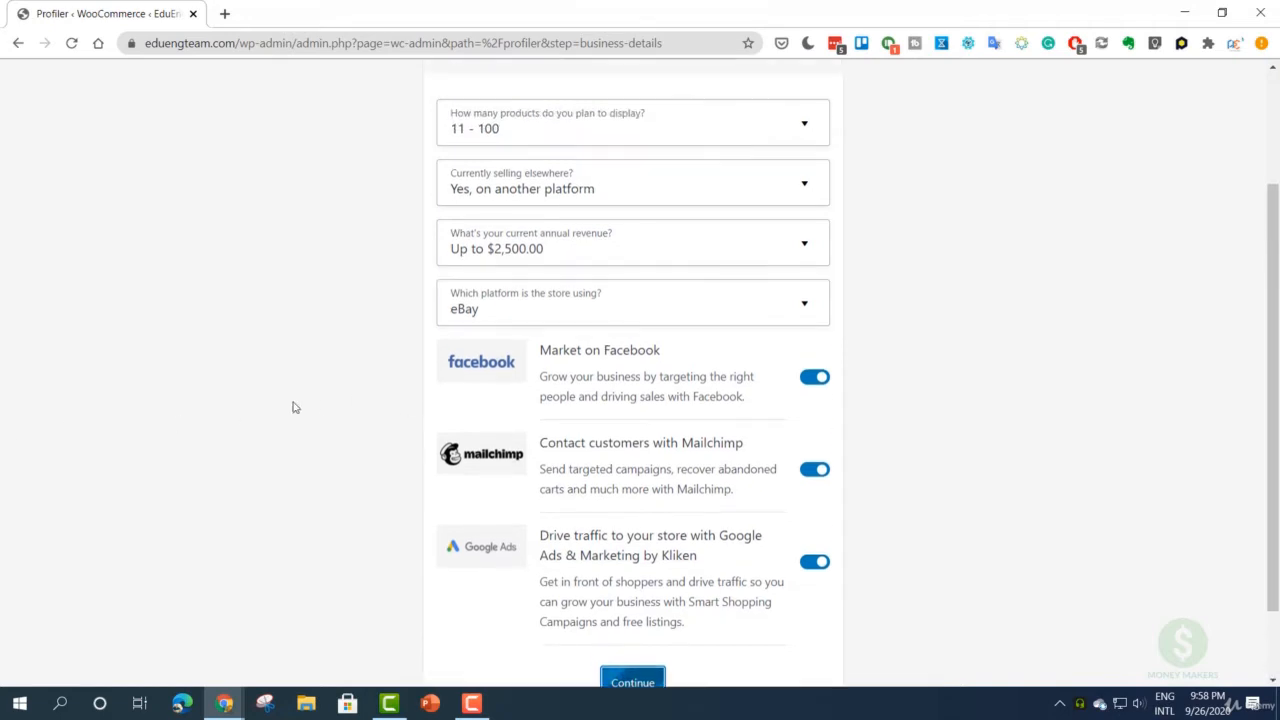
- Examine the themes offered for the store, comparing the active Education Zone theme, free Storefront and the paid themes with their yearly prices
scroll(284, 422, down, 2)
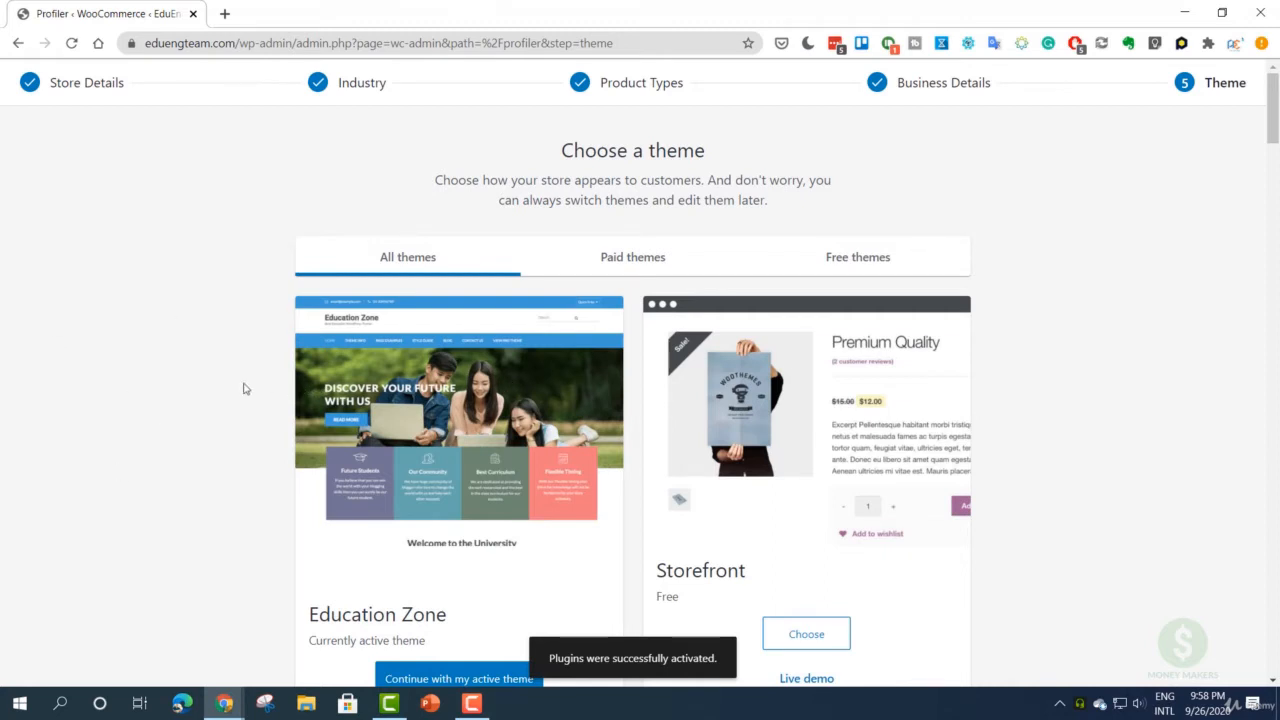
scroll(238, 391, down, 3)
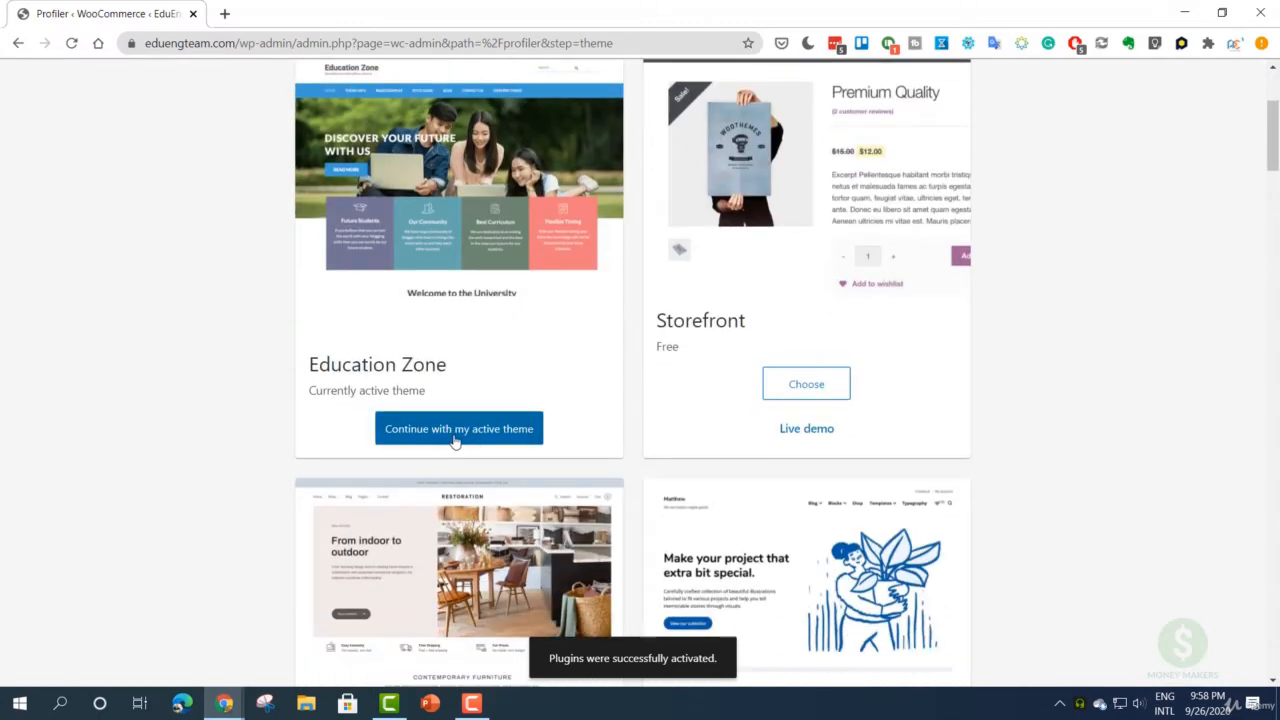
scroll(400, 435, up, 1)
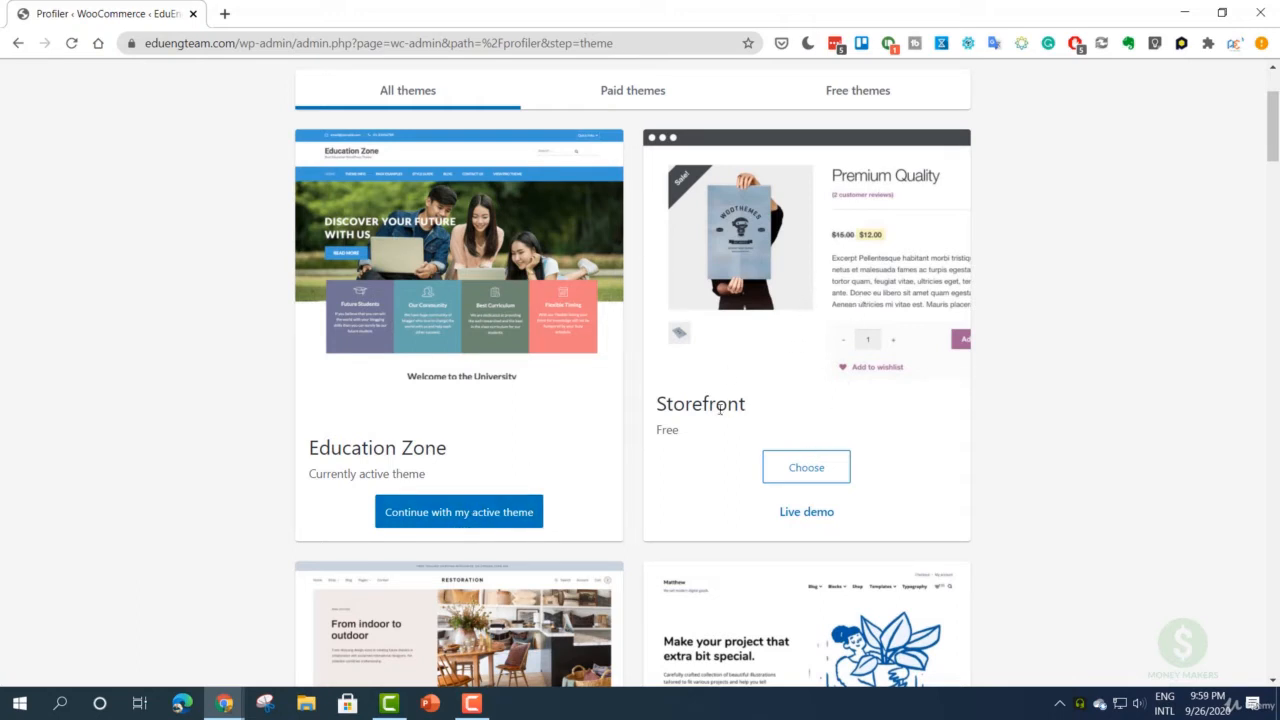
scroll(722, 405, down, 4)
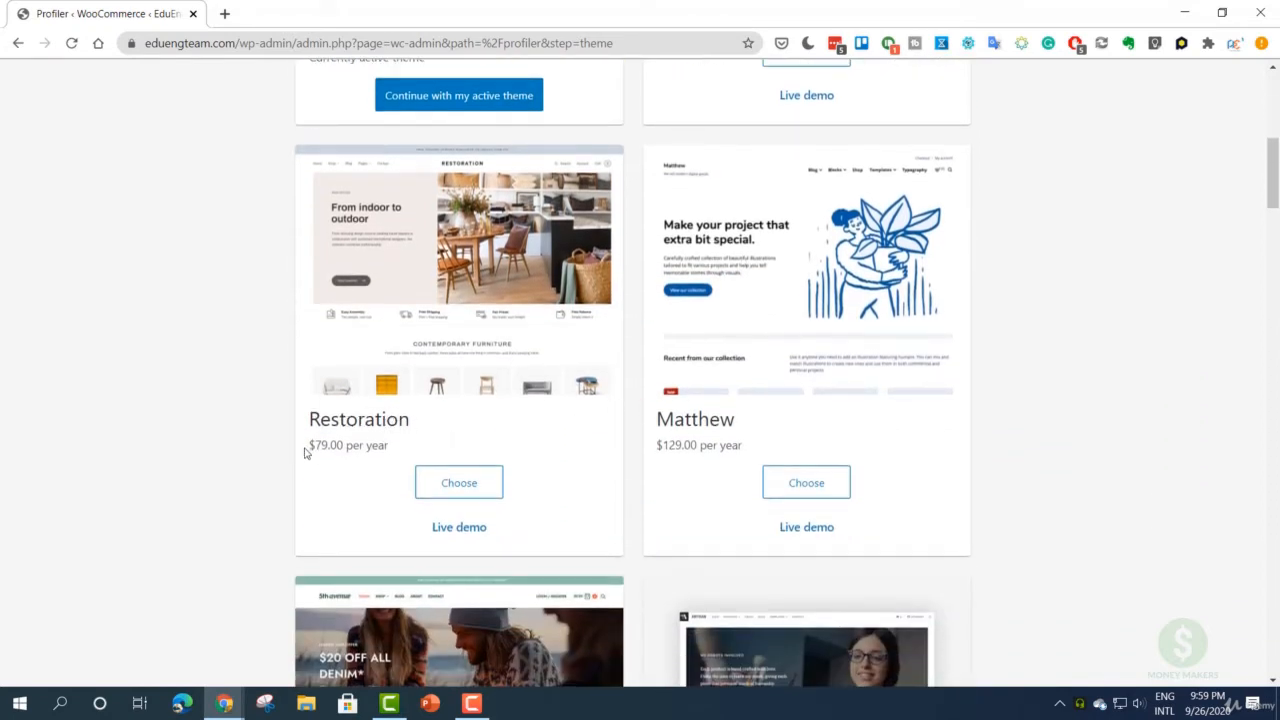
drag(313, 445, 328, 446)
click(373, 443)
scroll(351, 417, down, 4)
scroll(365, 435, down, 5)
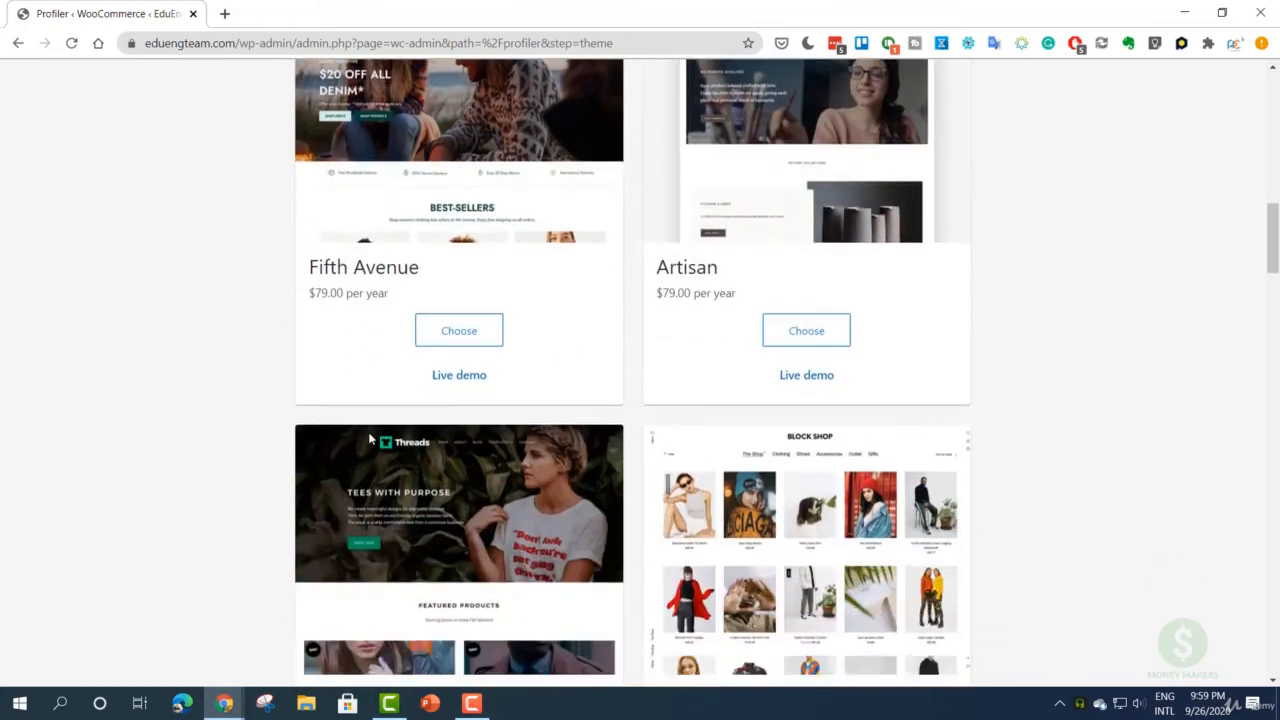
scroll(368, 433, down, 7)
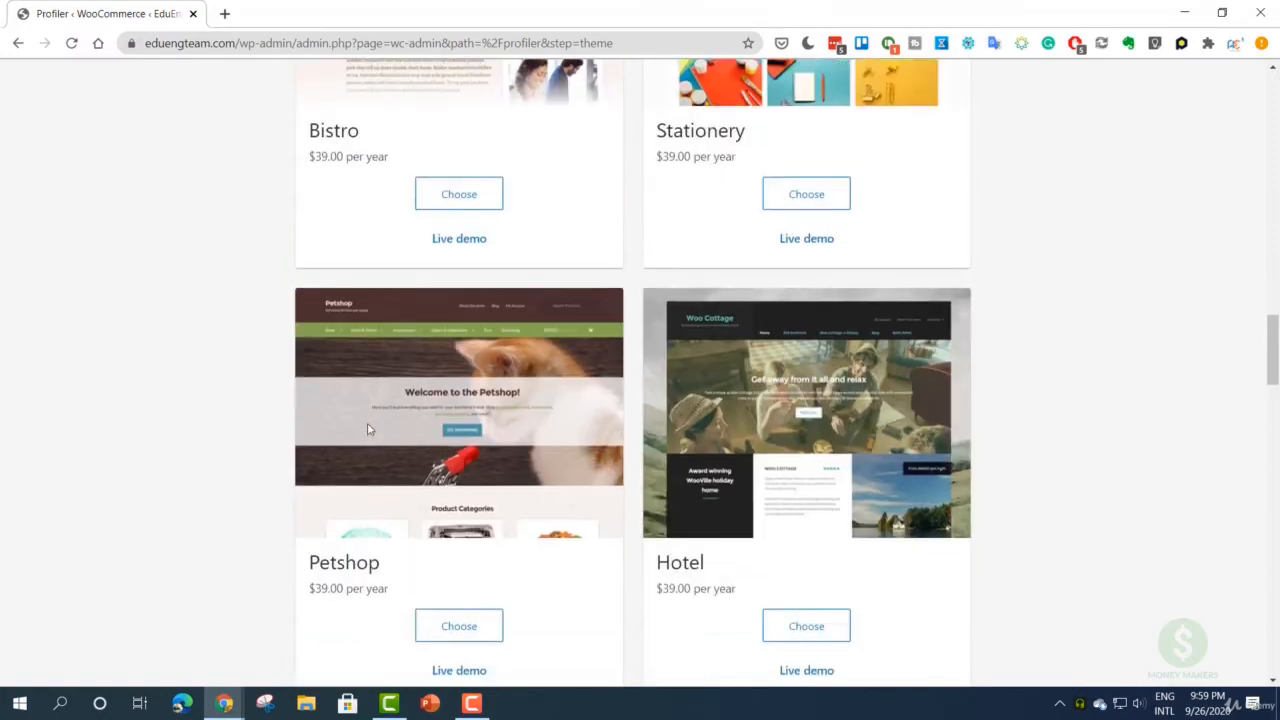
scroll(360, 422, up, 10)
scroll(361, 427, up, 10)
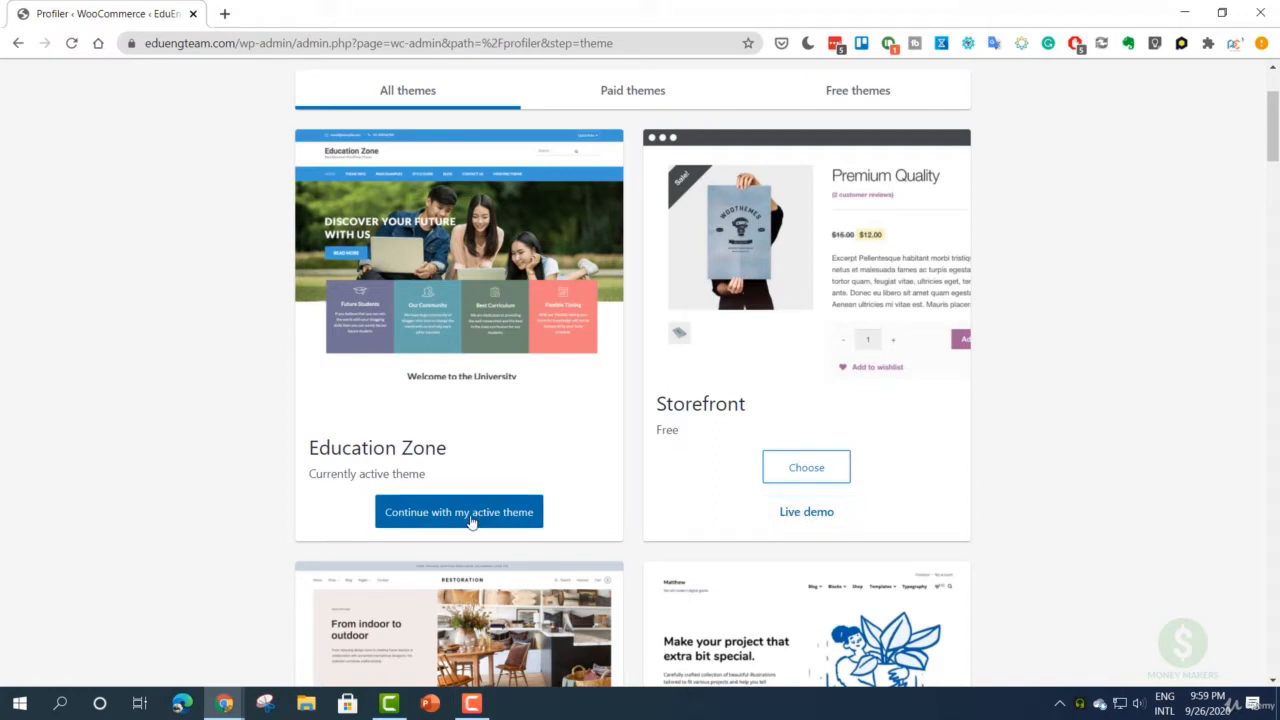
- Continue with the active Education Zone theme and accept the installation of WooCommerce Services
click(448, 515)
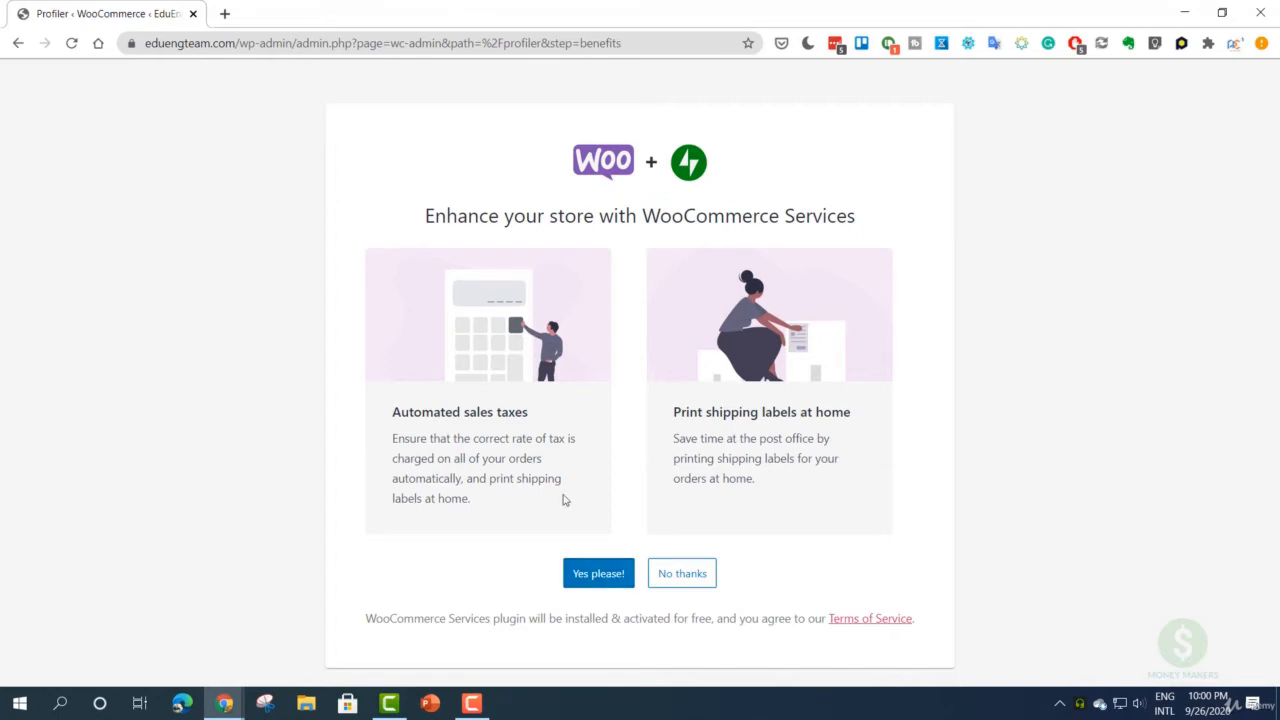
click(598, 577)
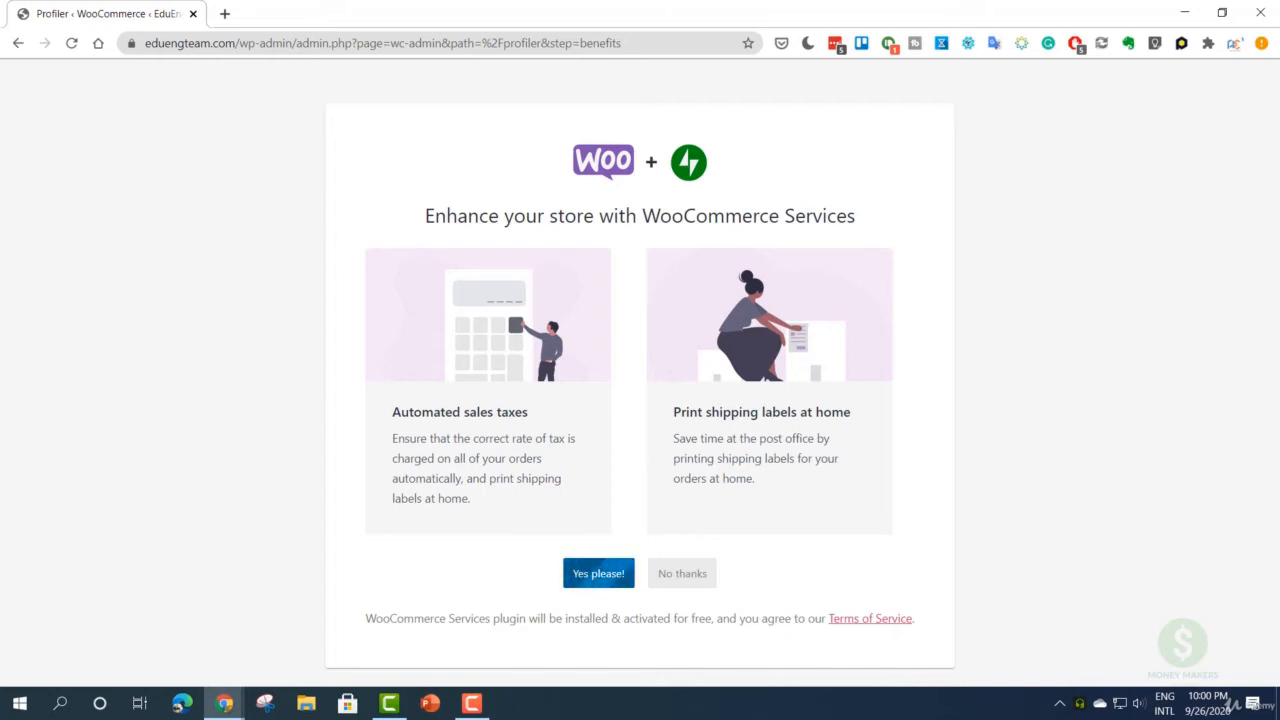
click(598, 573)
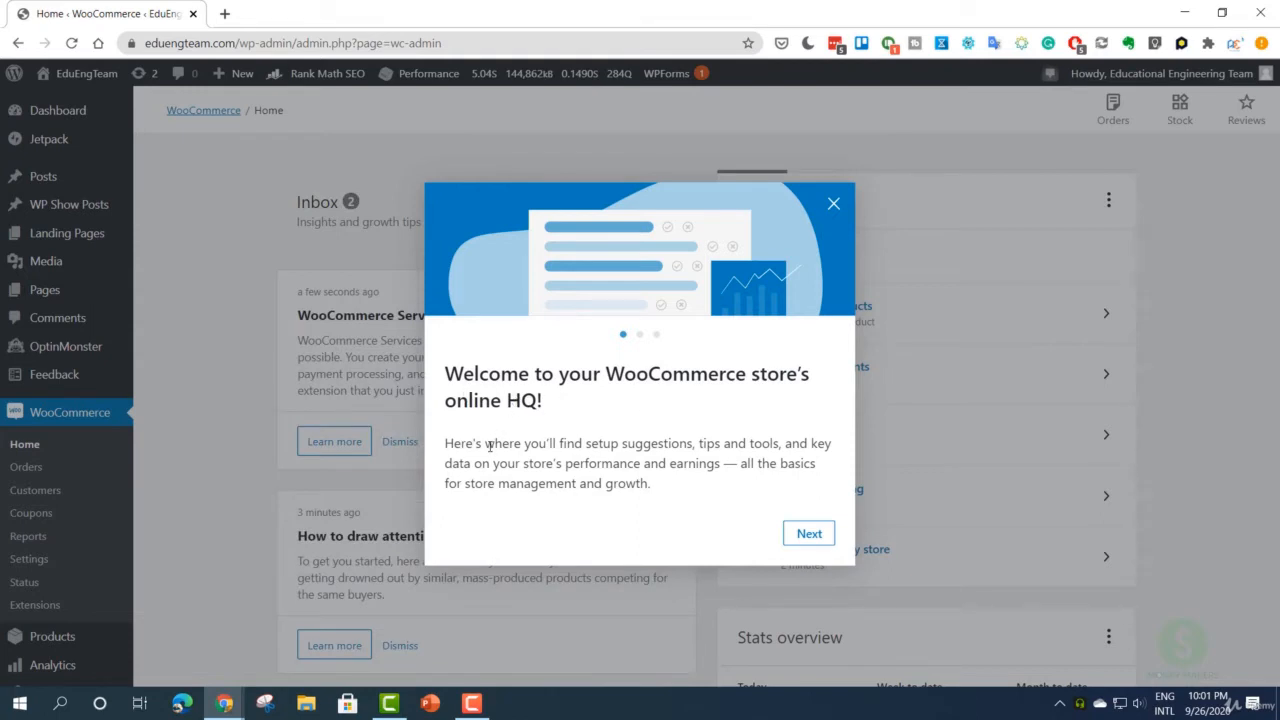
- Read through the pages of the WooCommerce welcome introduction and finish it to reach the store's home screen
drag(489, 446, 598, 446)
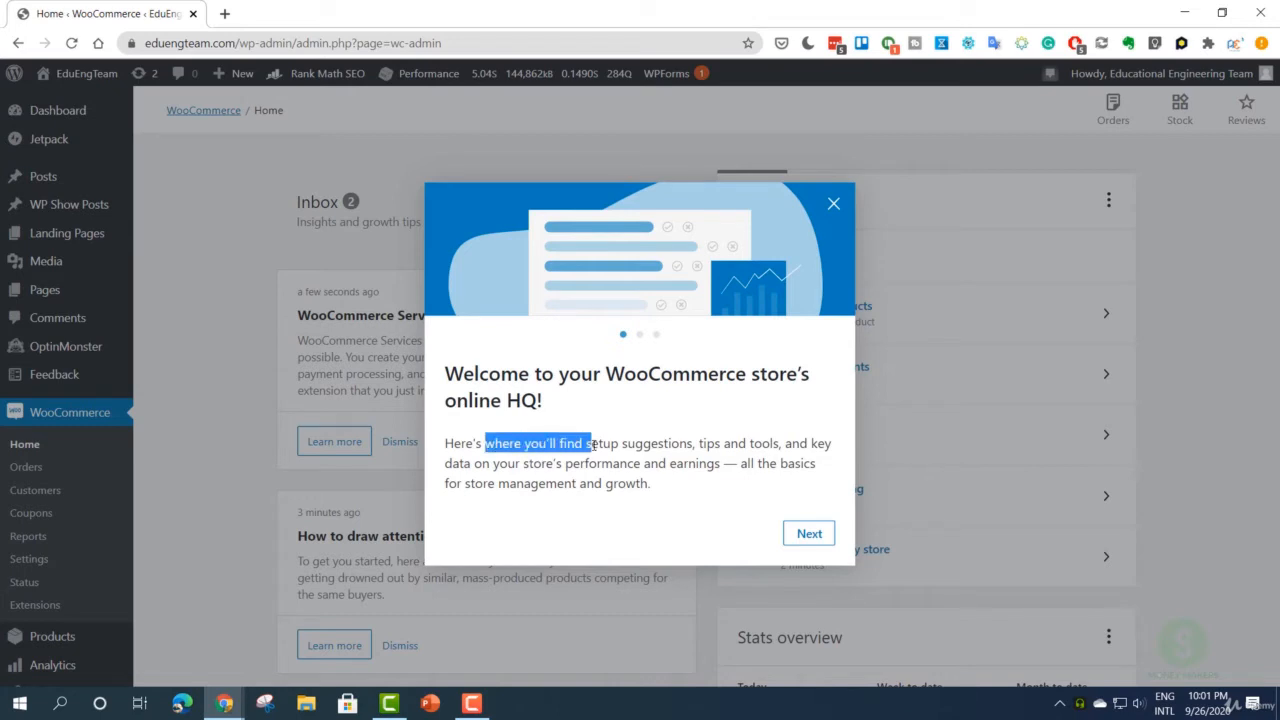
click(639, 446)
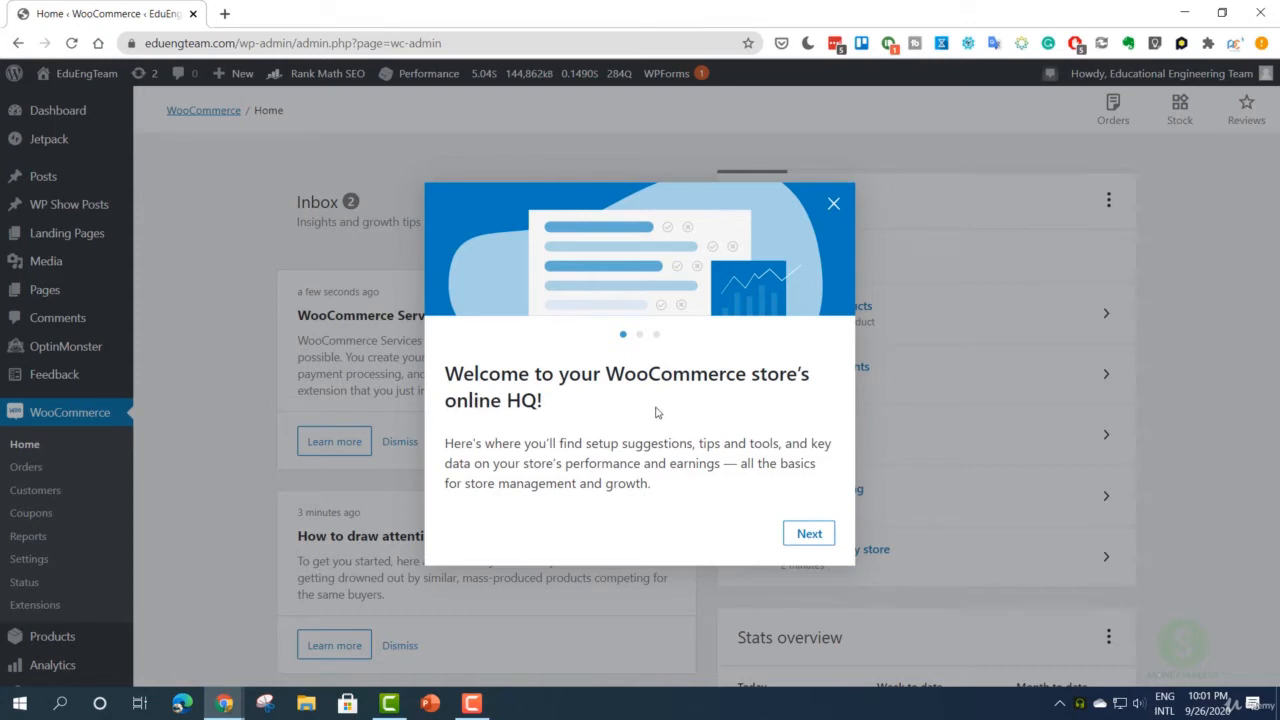
click(809, 533)
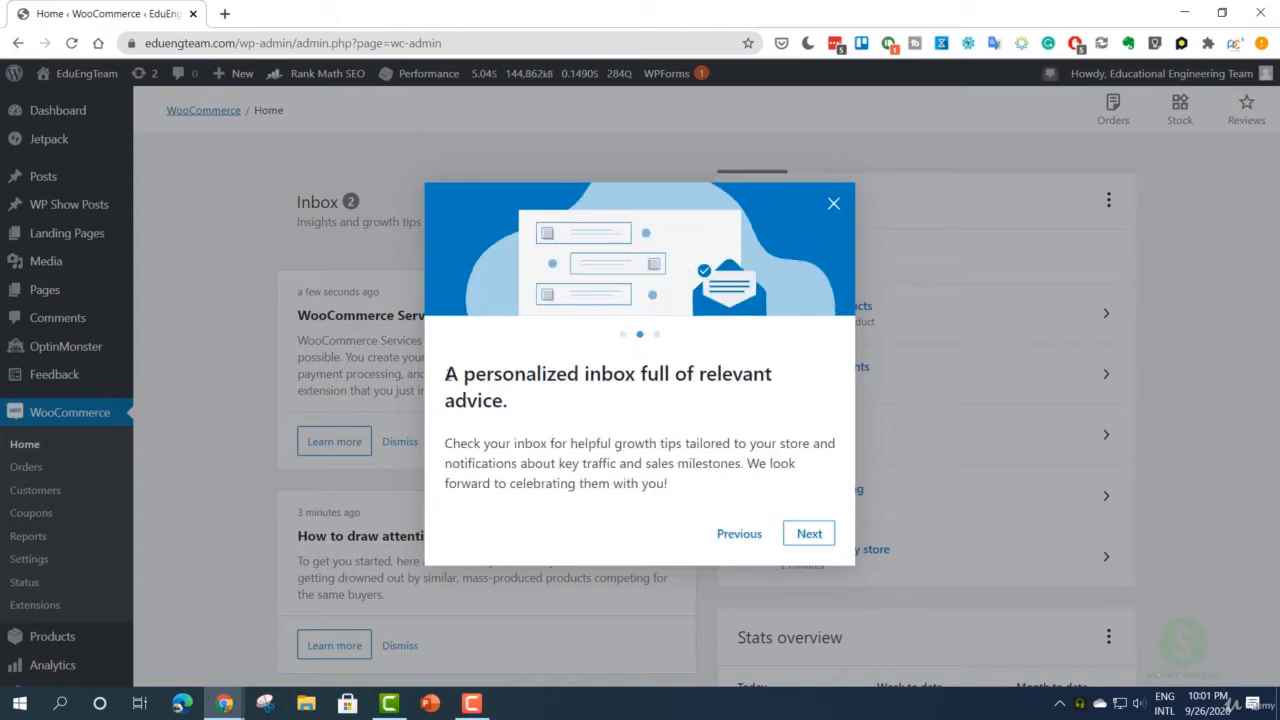
drag(444, 375, 650, 376)
click(654, 376)
drag(522, 446, 748, 445)
click(677, 444)
click(748, 445)
drag(522, 463, 700, 463)
click(673, 463)
click(809, 533)
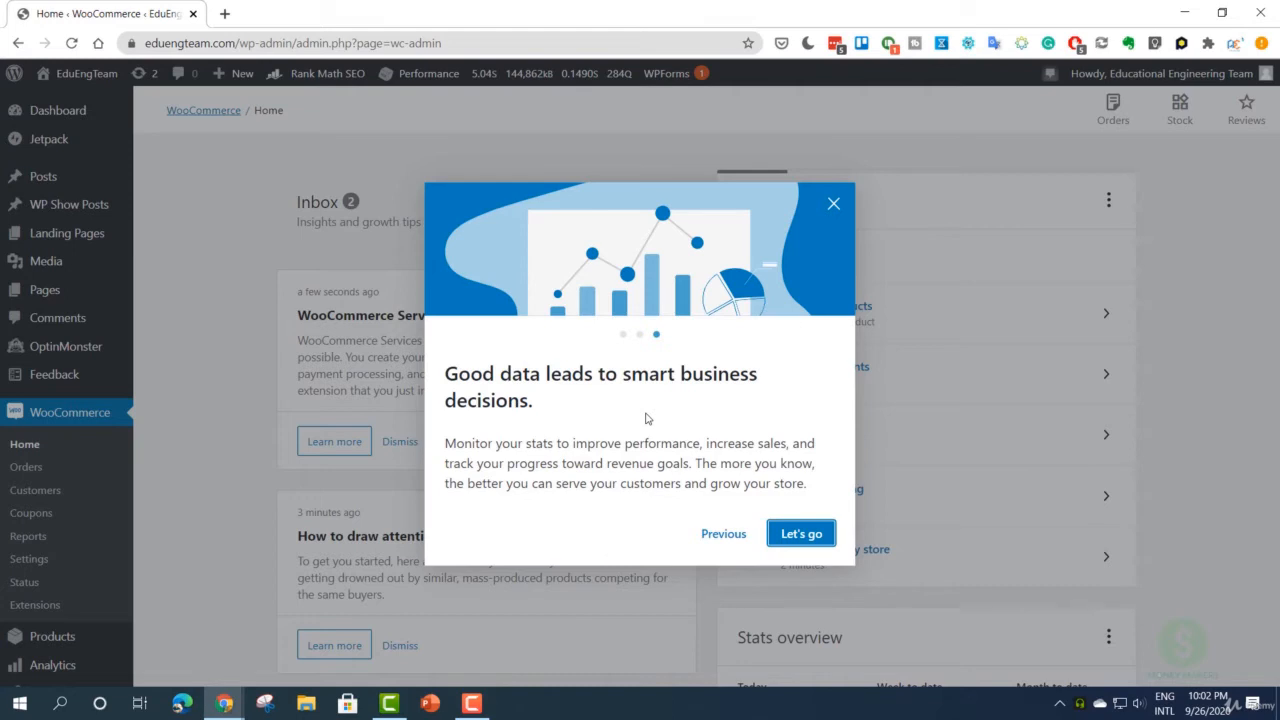
click(800, 530)
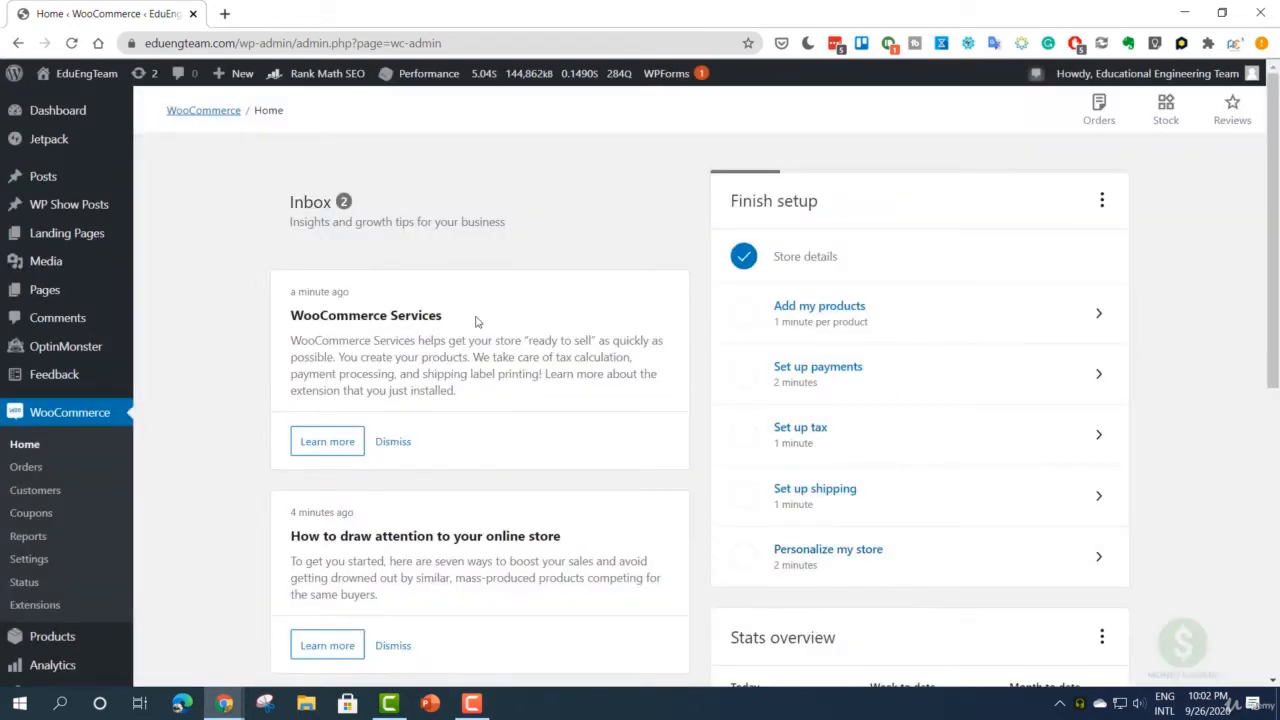
- Look over the inbox messages, remaining setup tasks and stats overview on the WooCommerce home page
scroll(652, 372, down, 6)
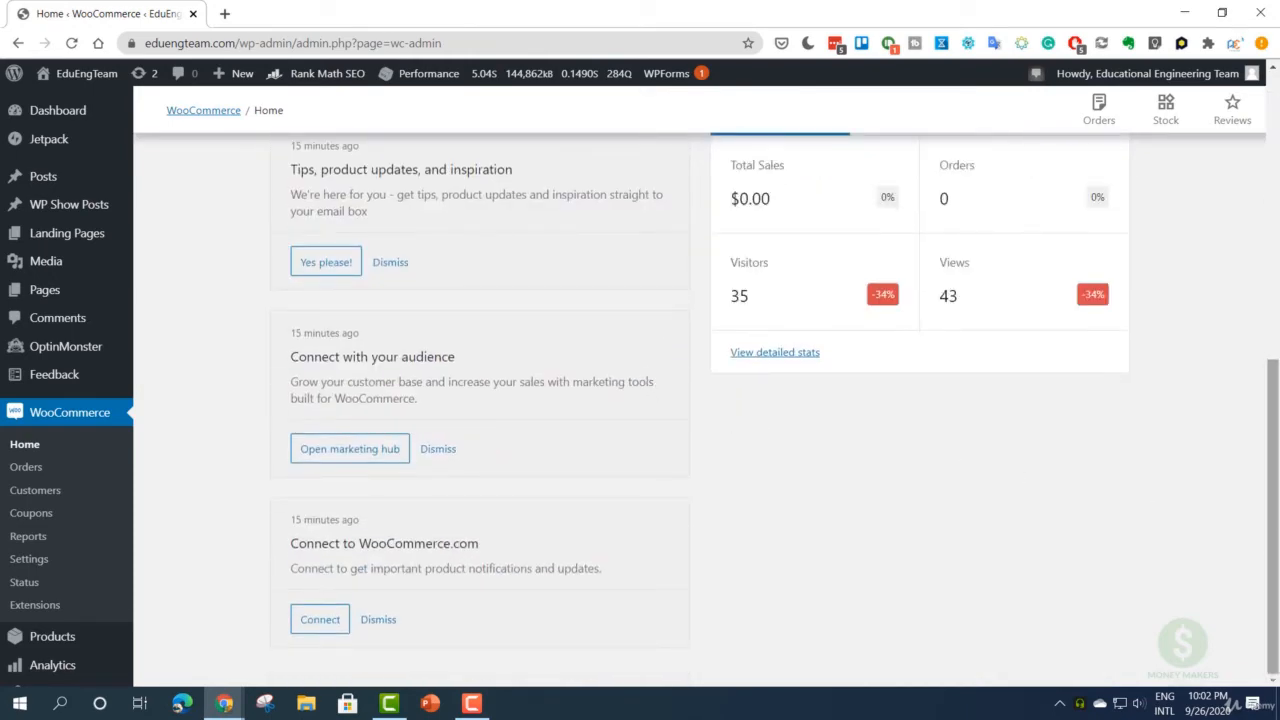
drag(1277, 505, 1275, 195)
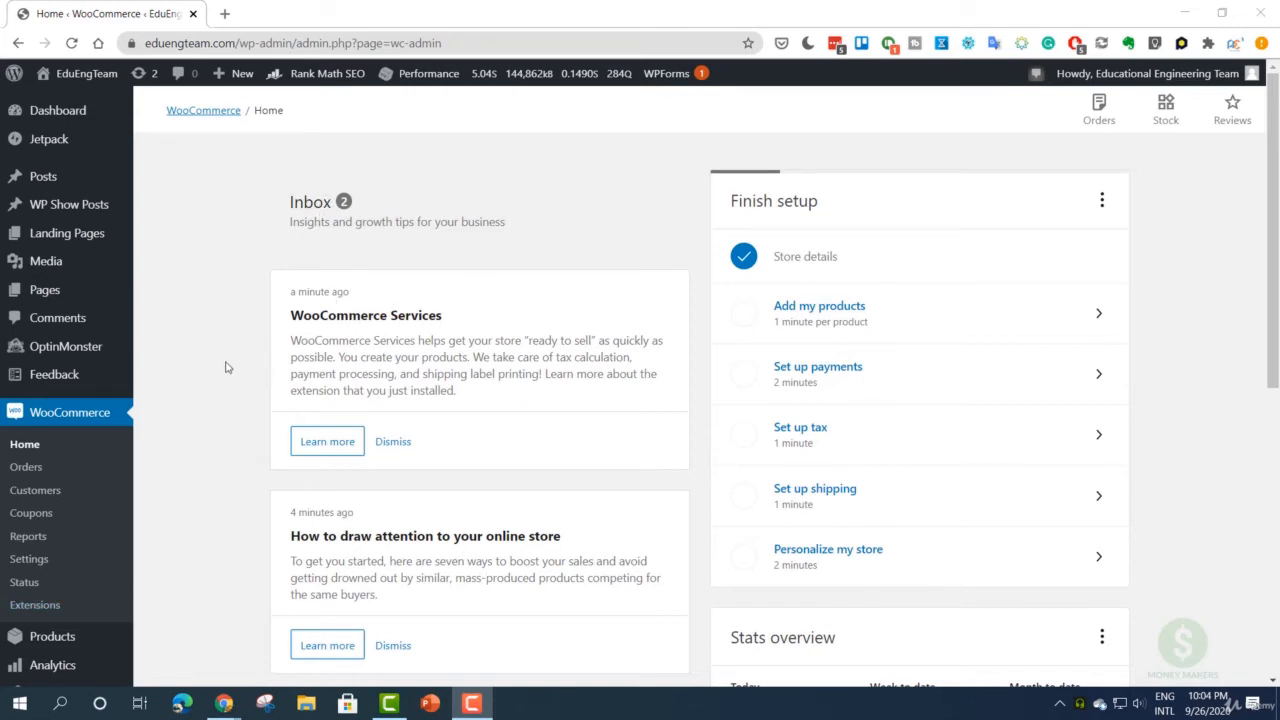
scroll(248, 325, down, 5)
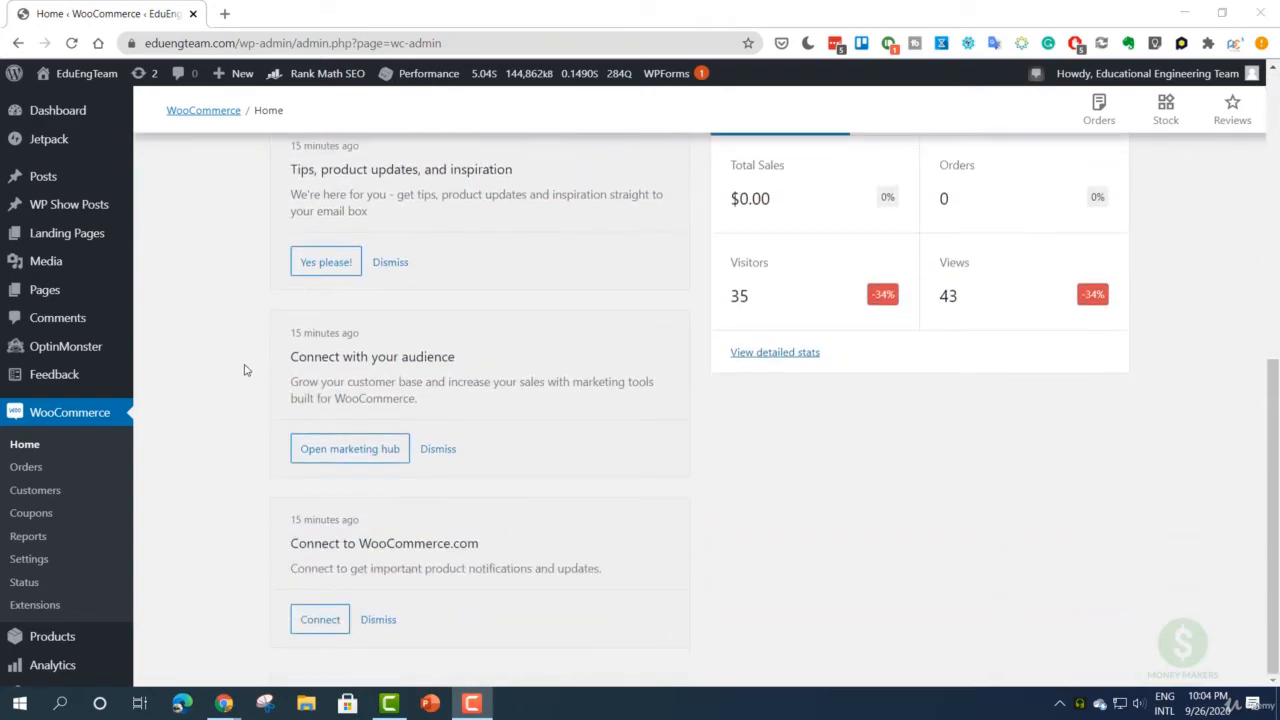
scroll(230, 360, up, 6)
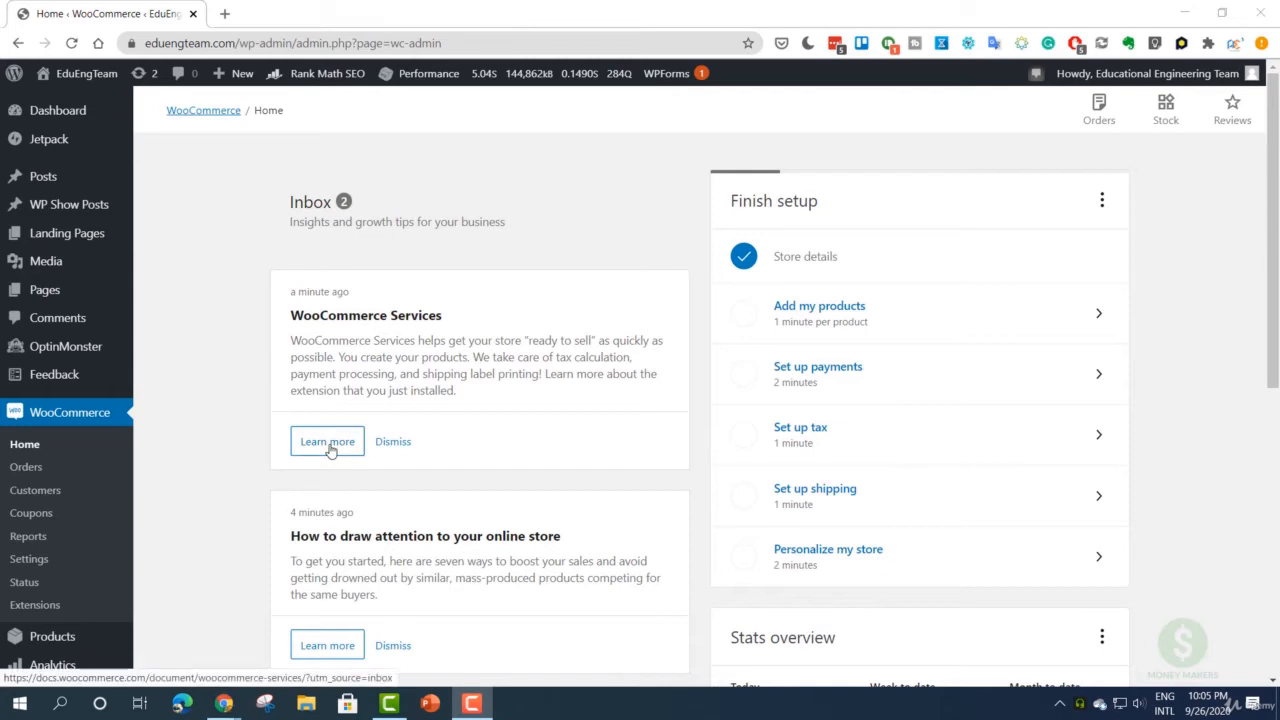
- Open the documentation linked from the WooCommerce Services inbox message and skim its overview, installation and shipping label sections
drag(296, 316, 449, 314)
click(421, 317)
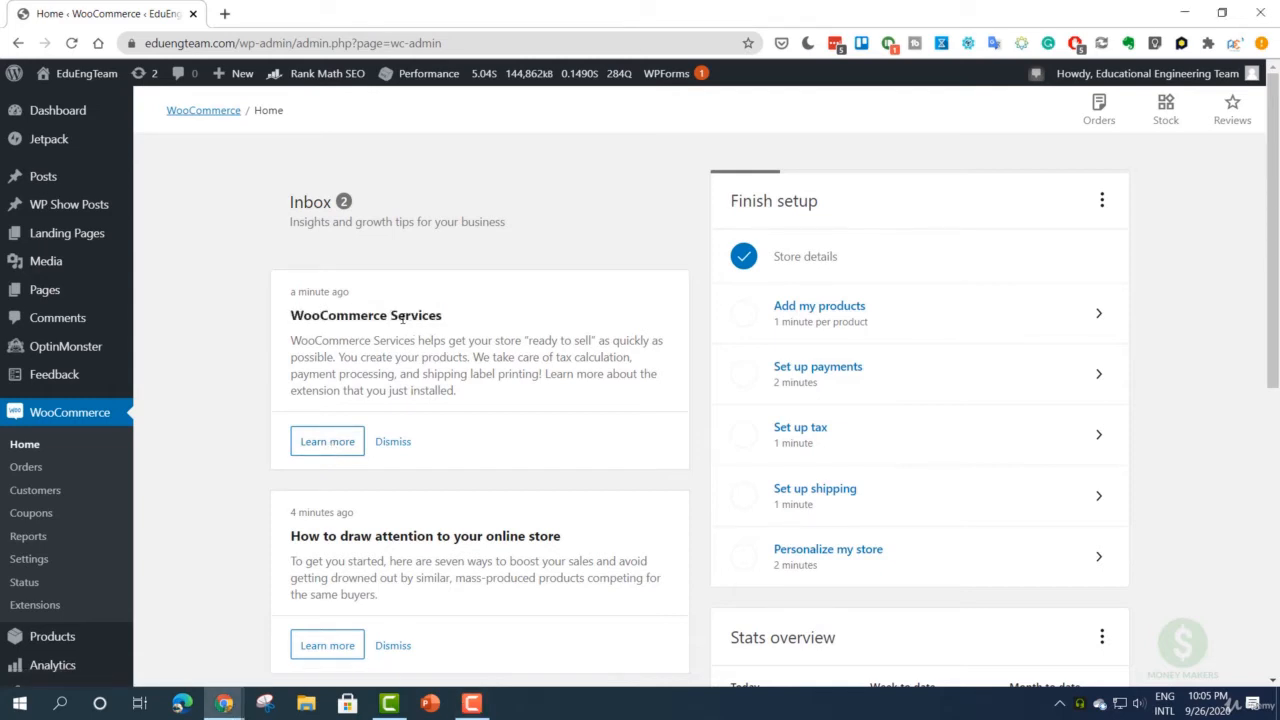
click(329, 446)
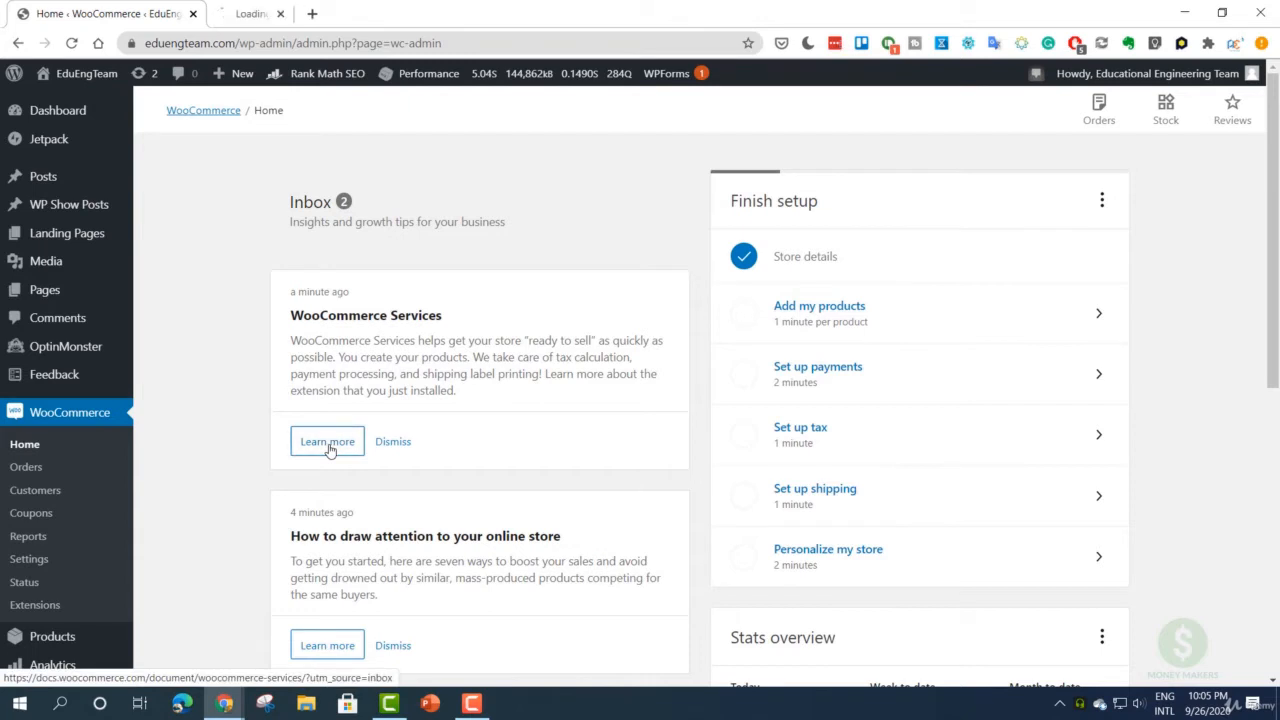
click(277, 15)
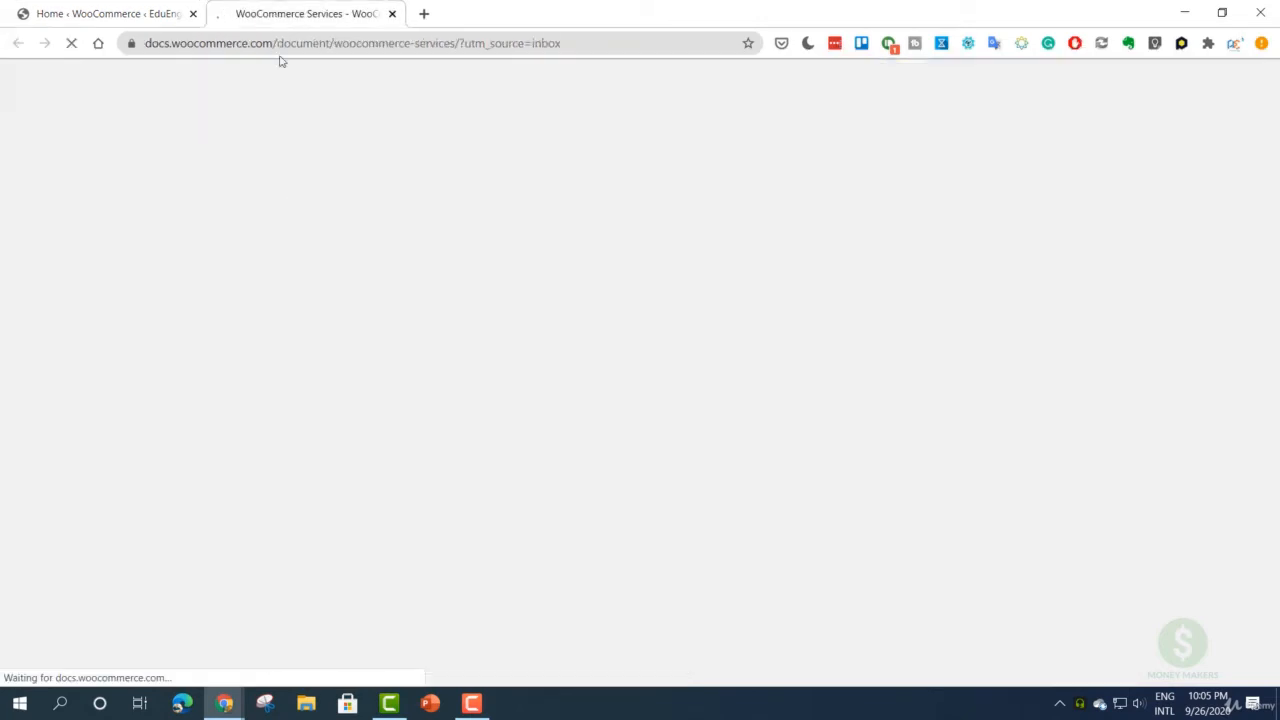
scroll(351, 443, down, 1)
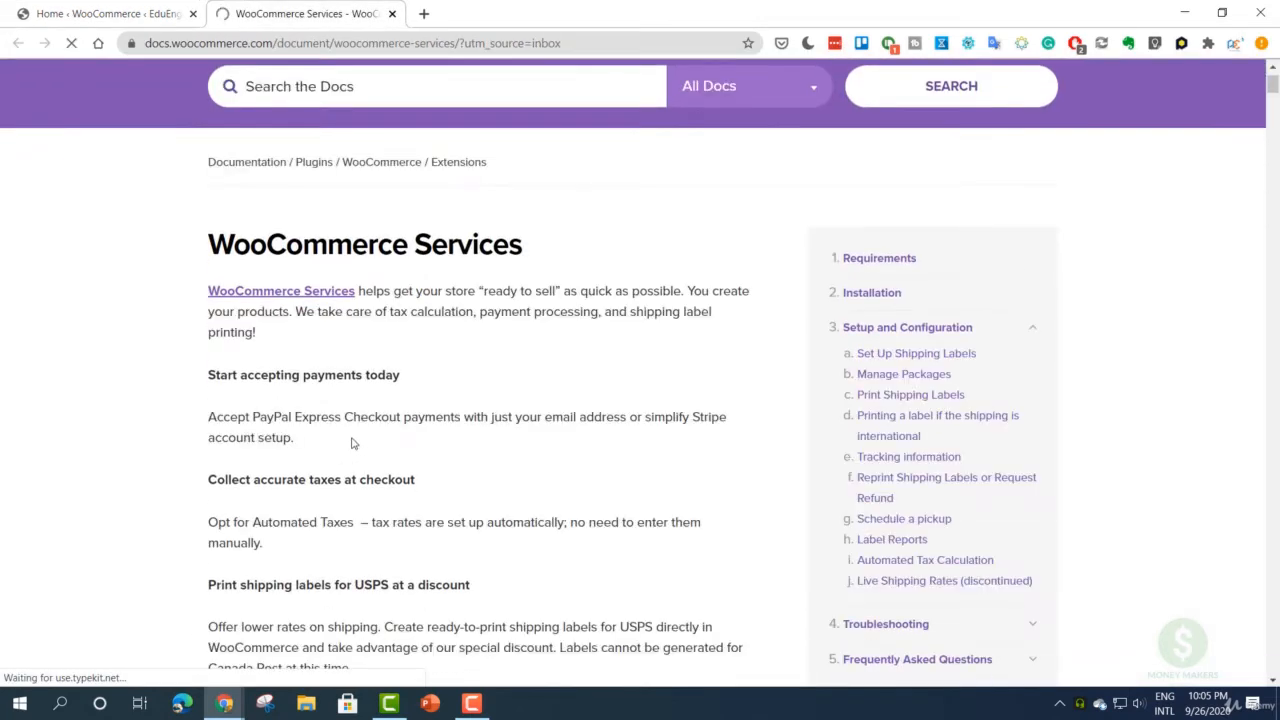
scroll(323, 294, down, 2)
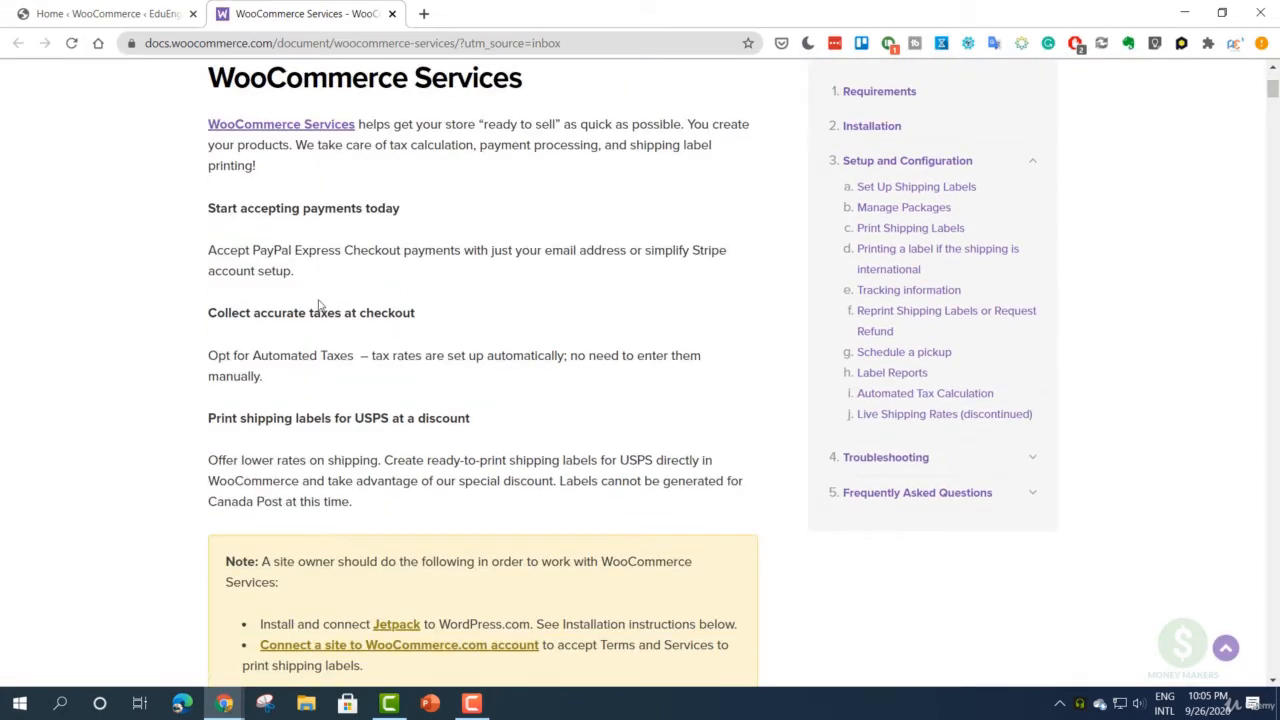
scroll(320, 308, down, 4)
scroll(316, 318, down, 6)
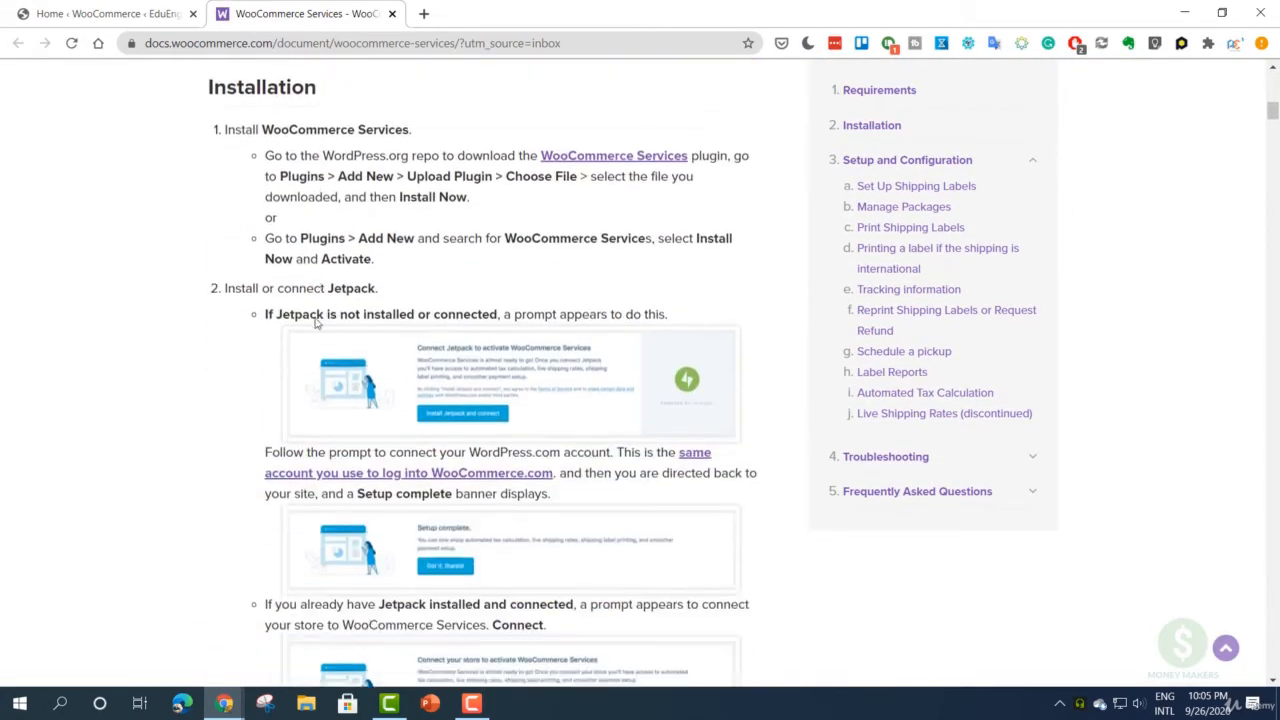
scroll(320, 465, down, 2)
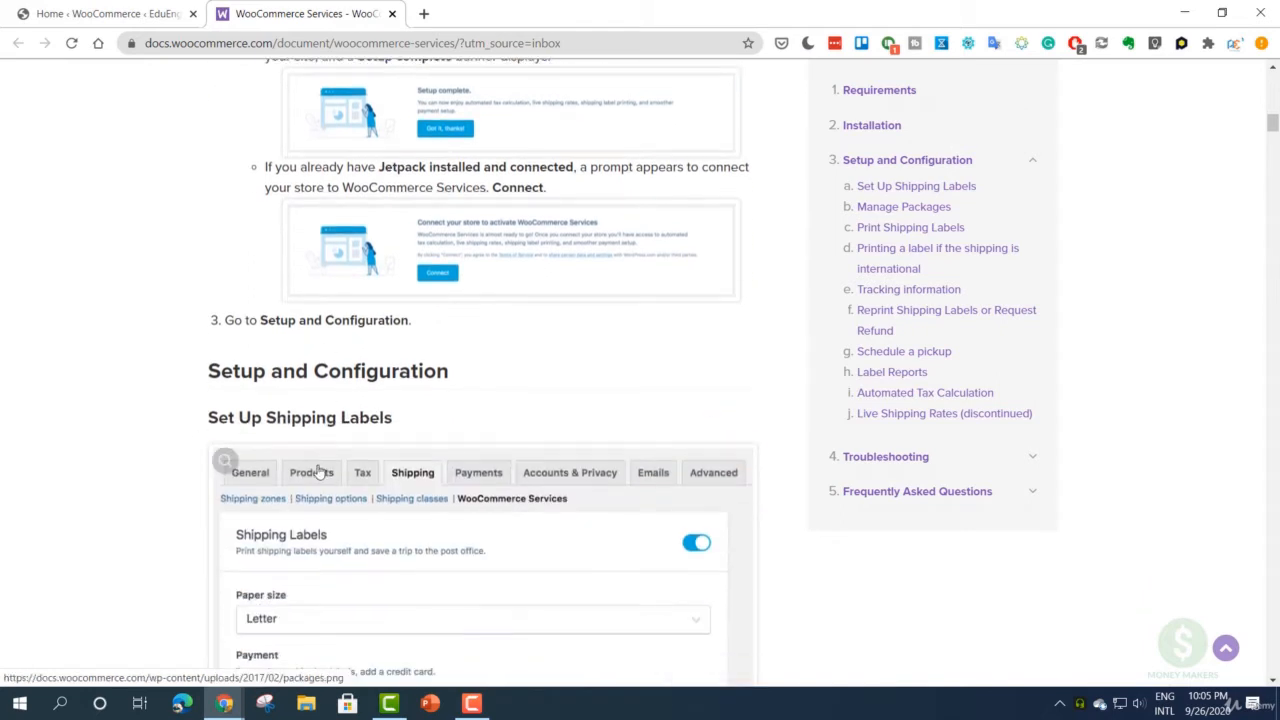
- From the store's inbox, open the article on drawing attention to an online store and skim its introduction
click(110, 13)
scroll(237, 390, down, 3)
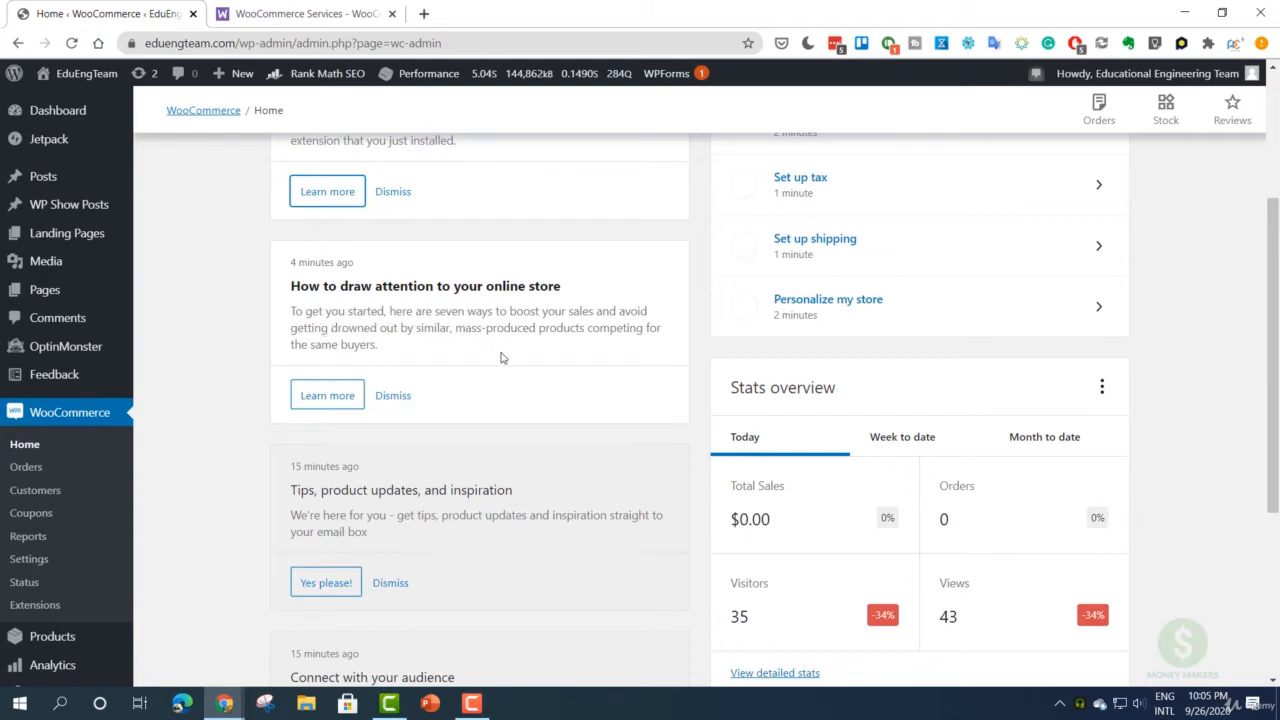
click(330, 395)
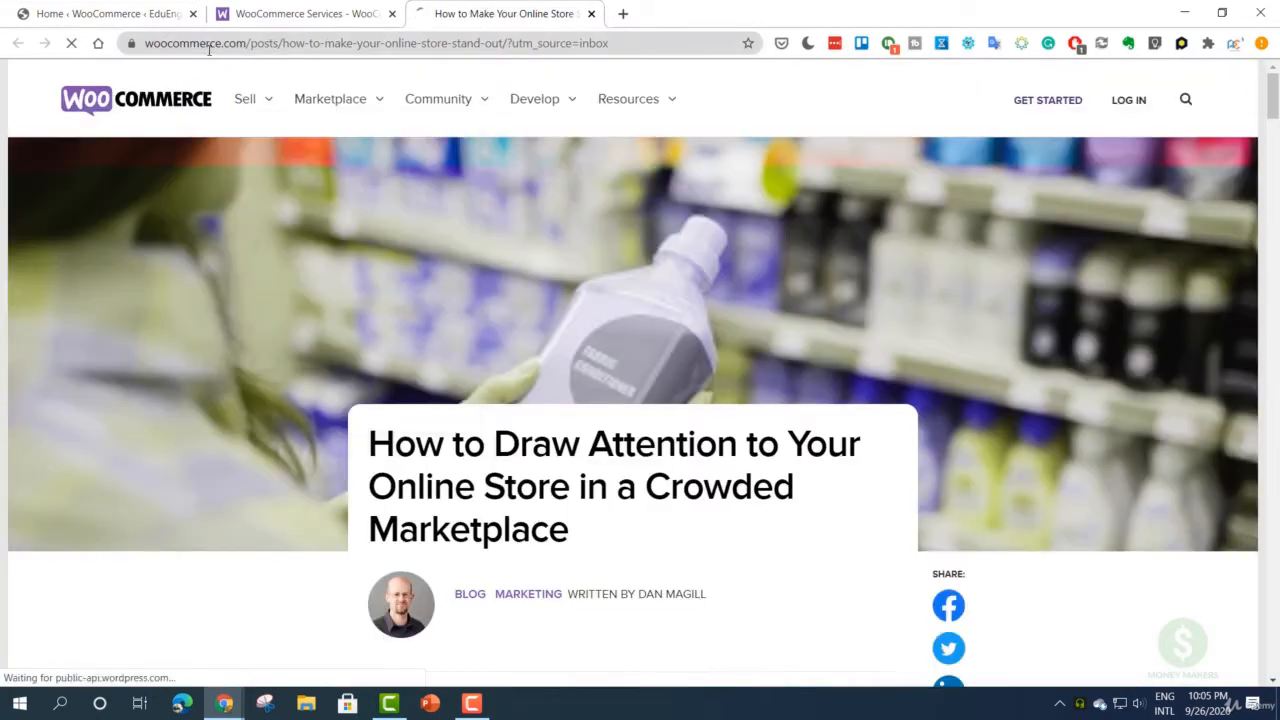
double_click(208, 52)
click(548, 420)
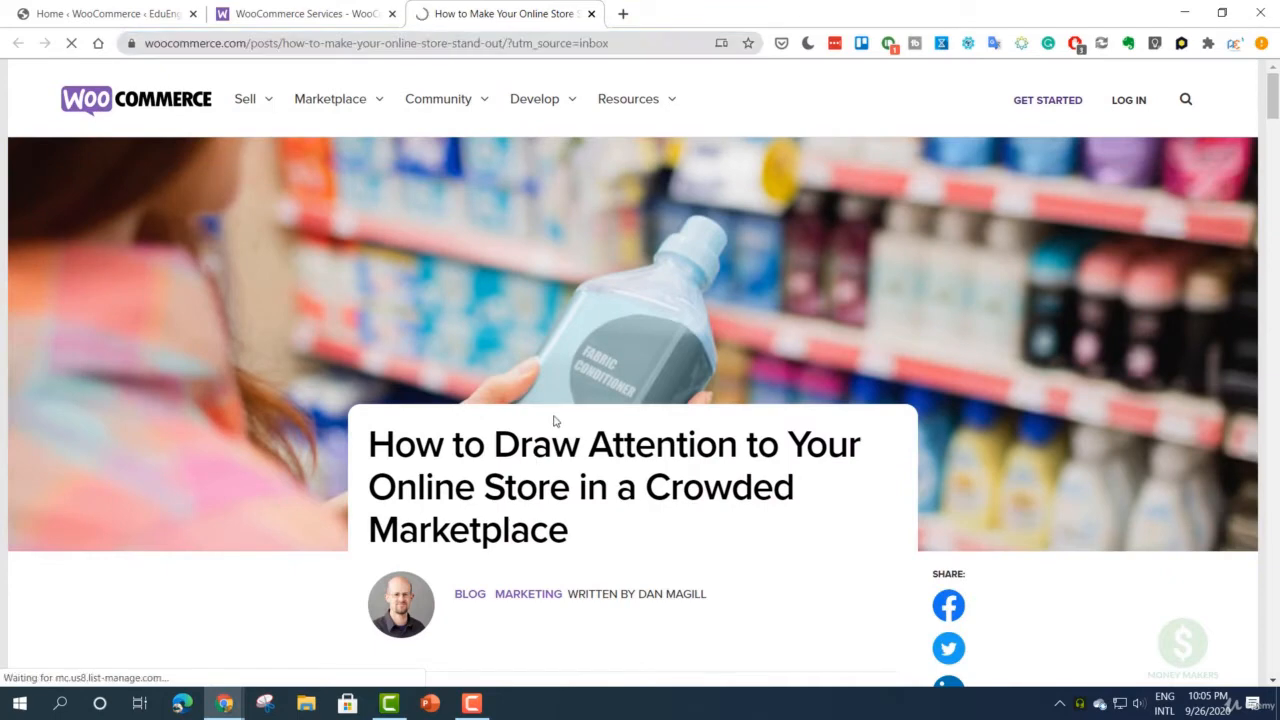
scroll(549, 447, down, 7)
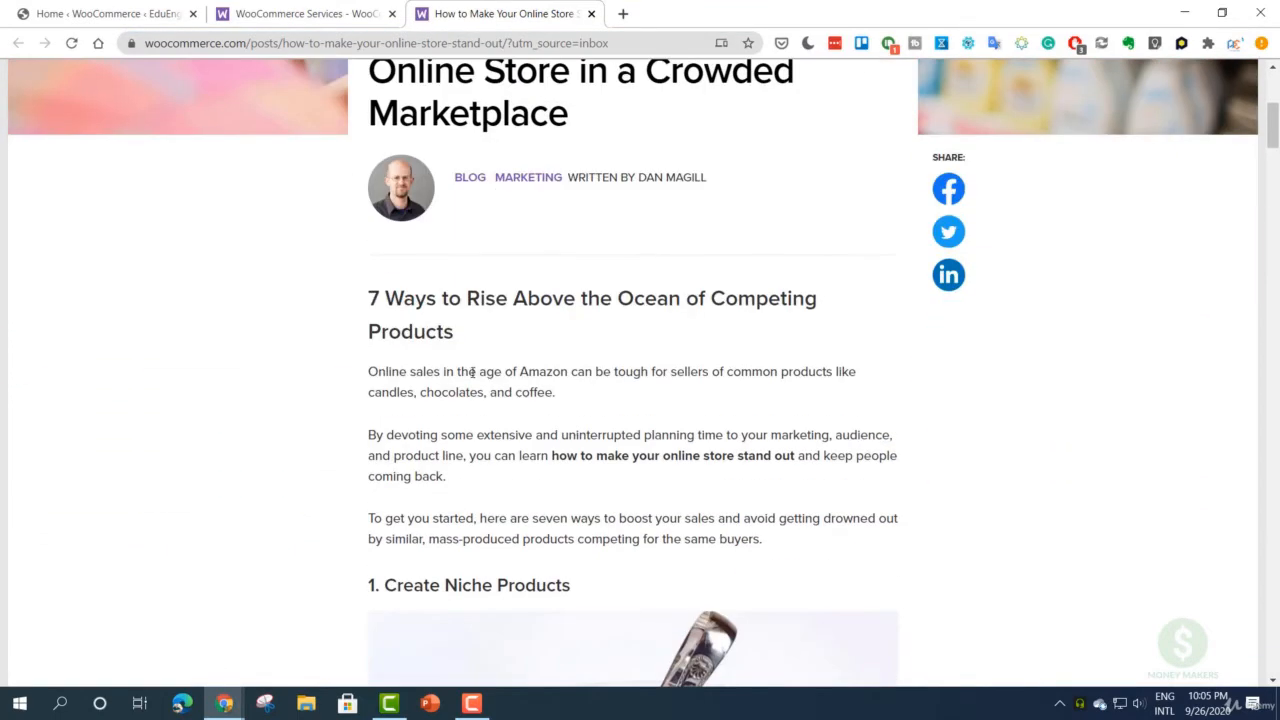
scroll(472, 372, down, 3)
- Return to the WooCommerce home page and close the documentation and article pages
click(100, 13)
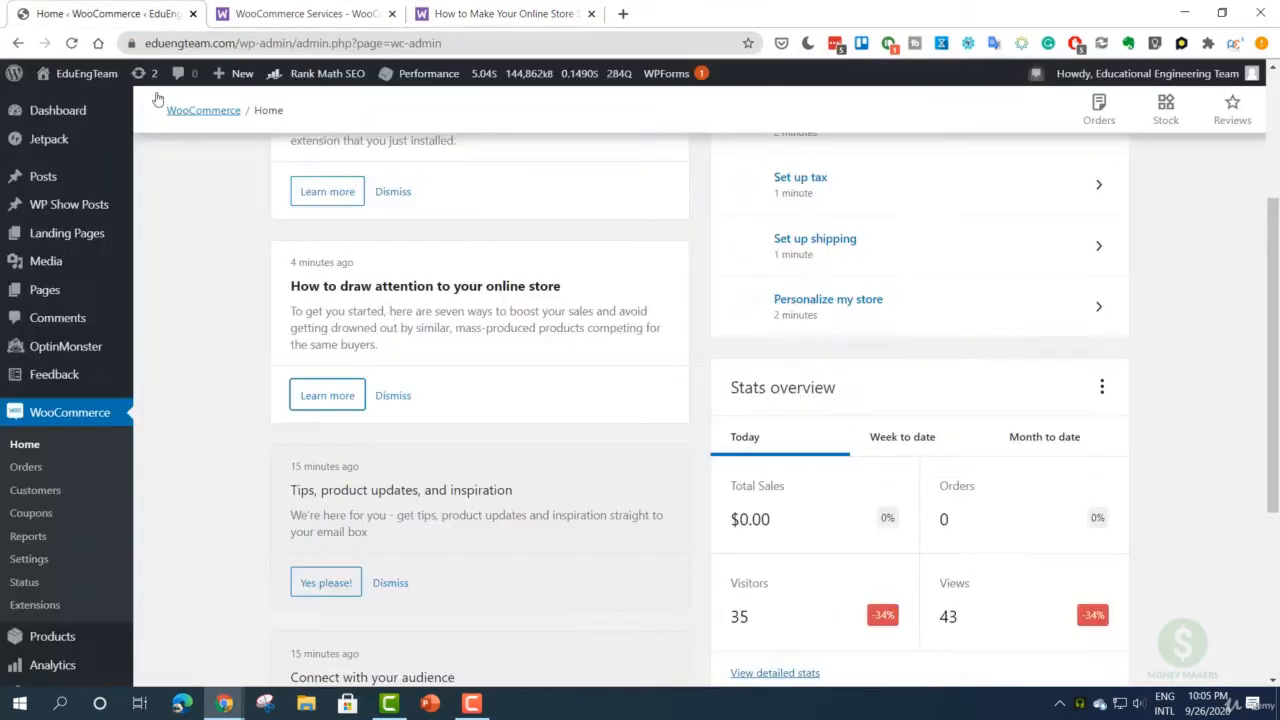
scroll(409, 328, up, 2)
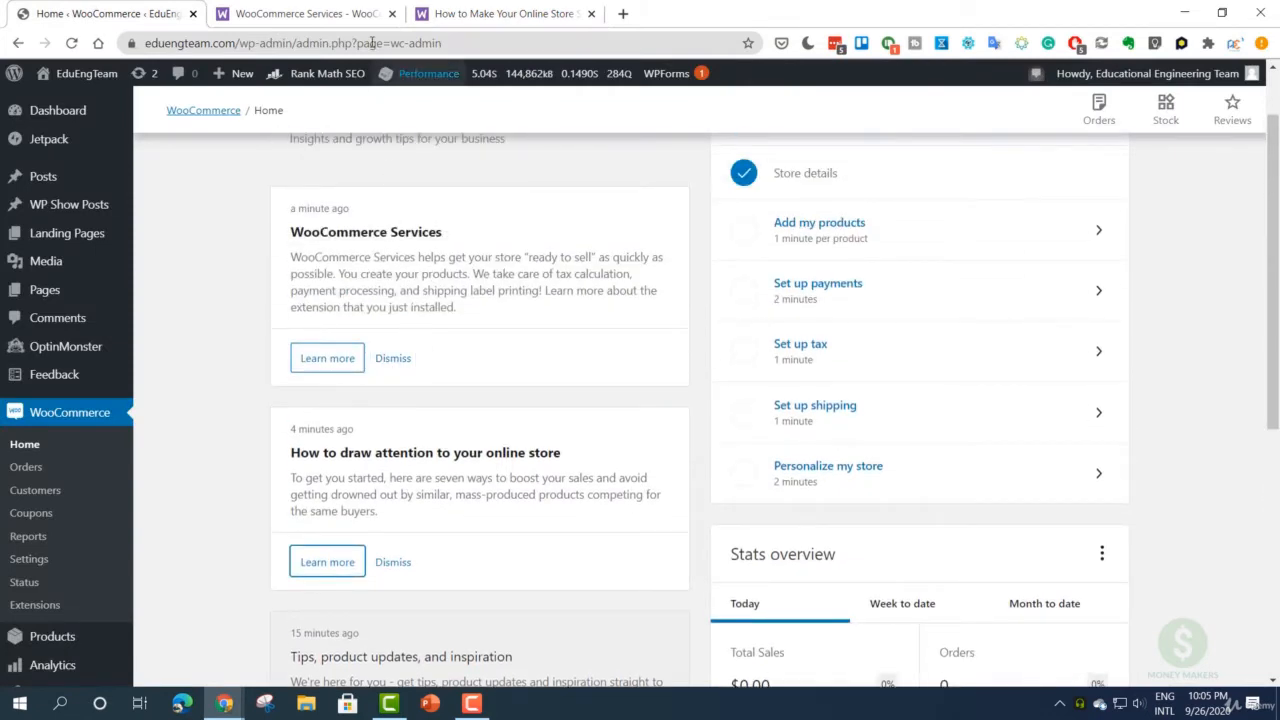
click(393, 14)
click(392, 14)
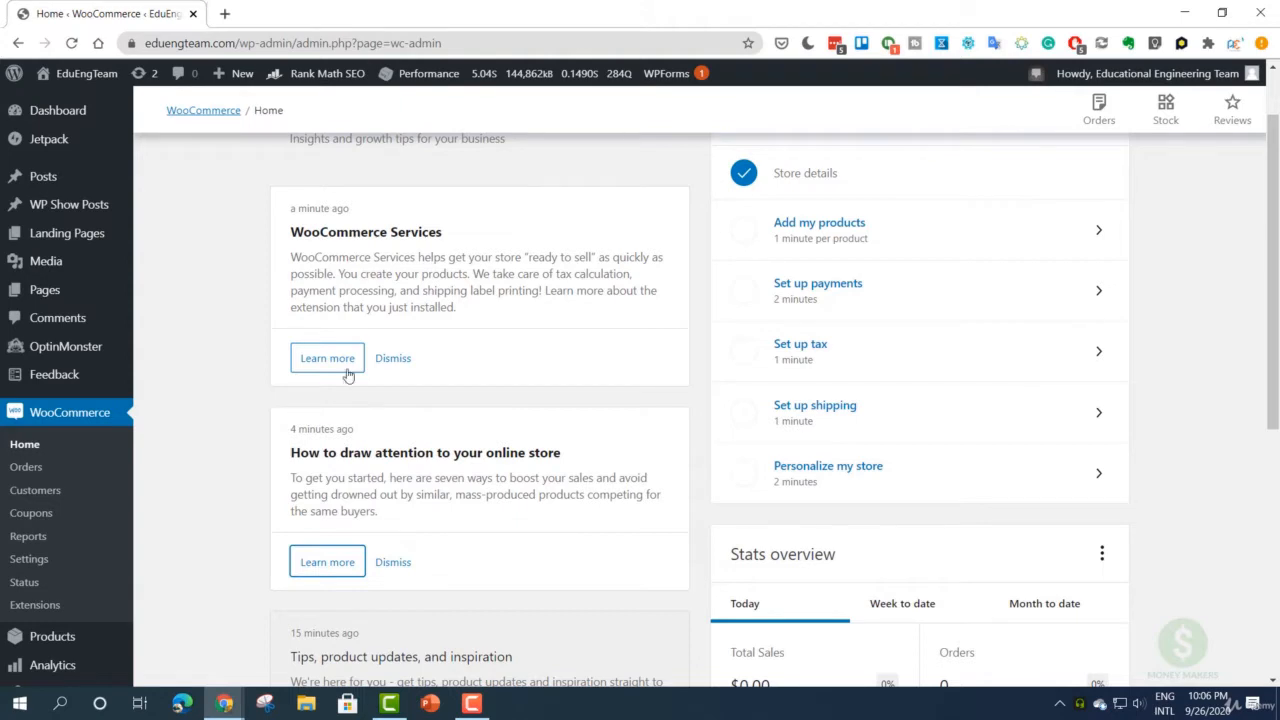
- Open the sign-up form from the "Tips, product updates, and inspiration" inbox message, whitelisting the site for pop-ups
scroll(234, 391, down, 4)
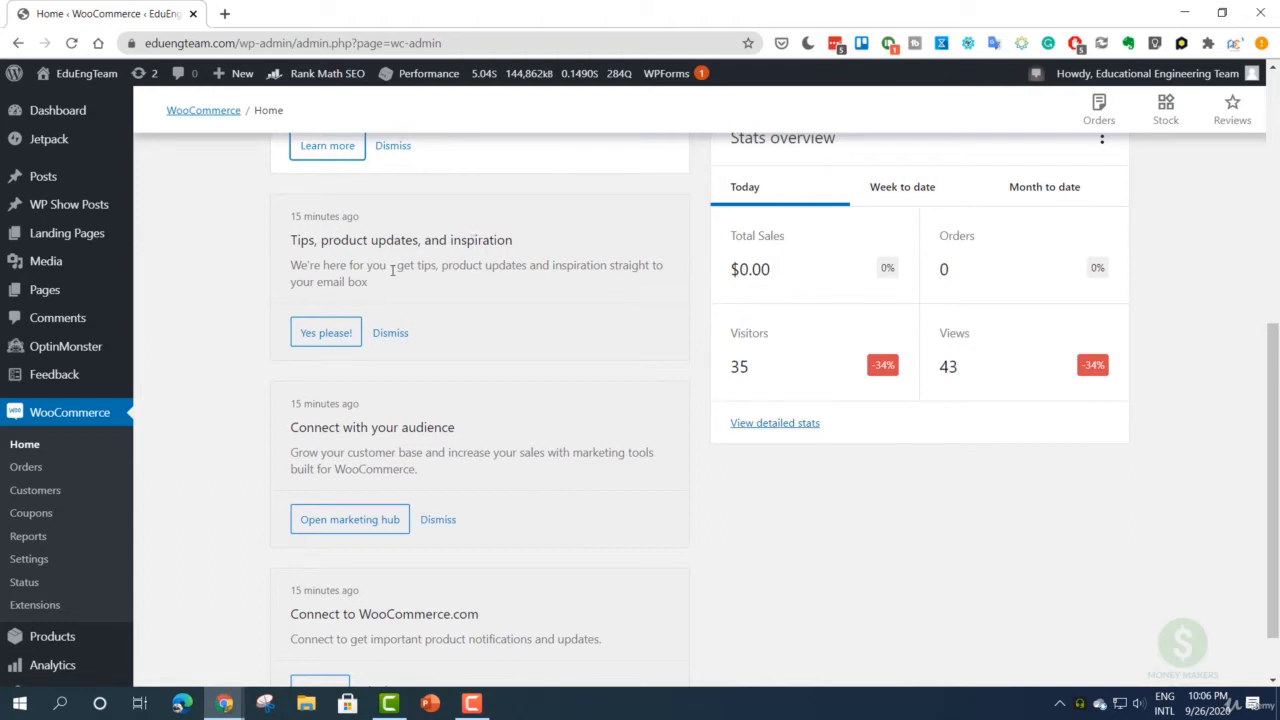
click(325, 336)
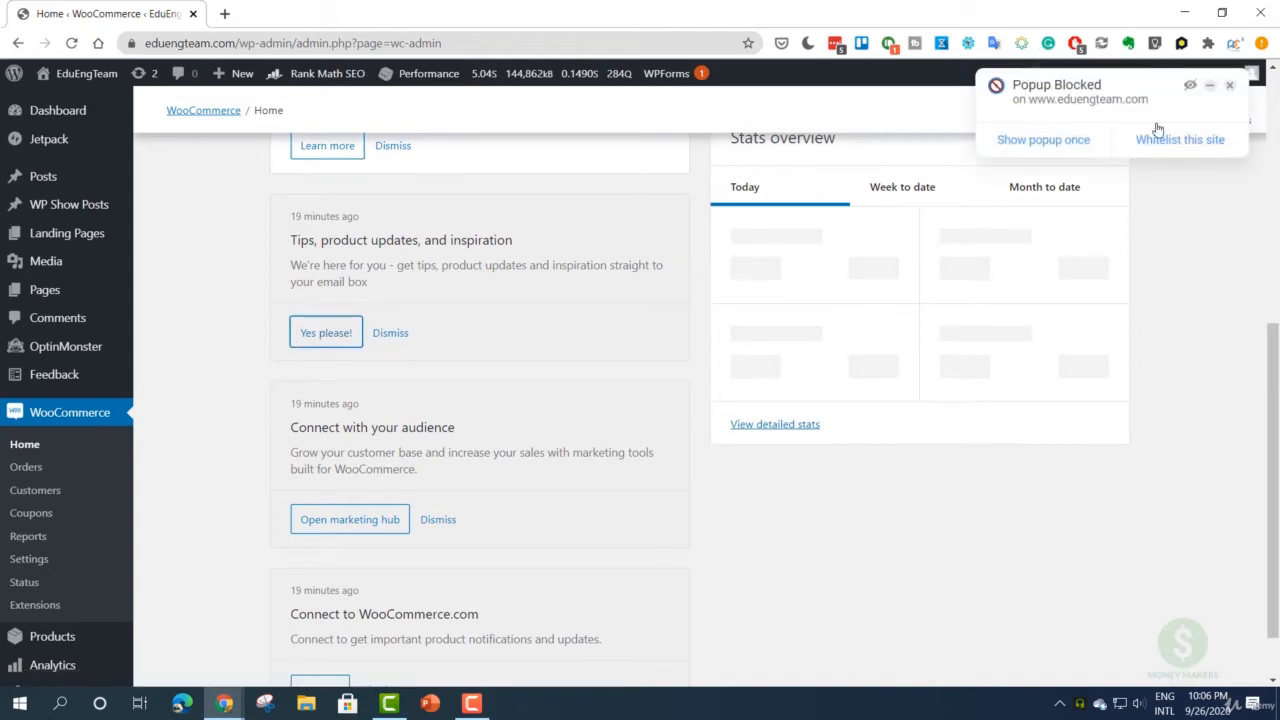
click(1157, 139)
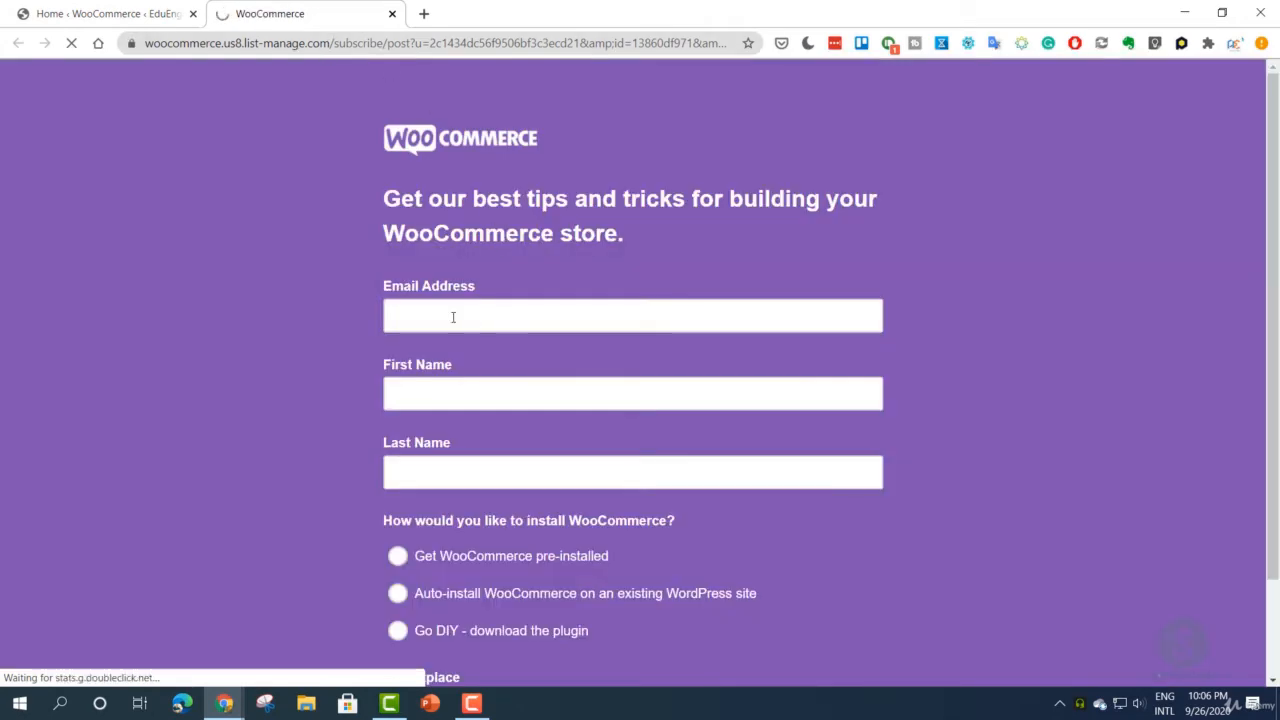
- Subscribe with the saved email and name, choosing auto-install on an existing WordPress site and selling on WooCommerce.com
click(453, 317)
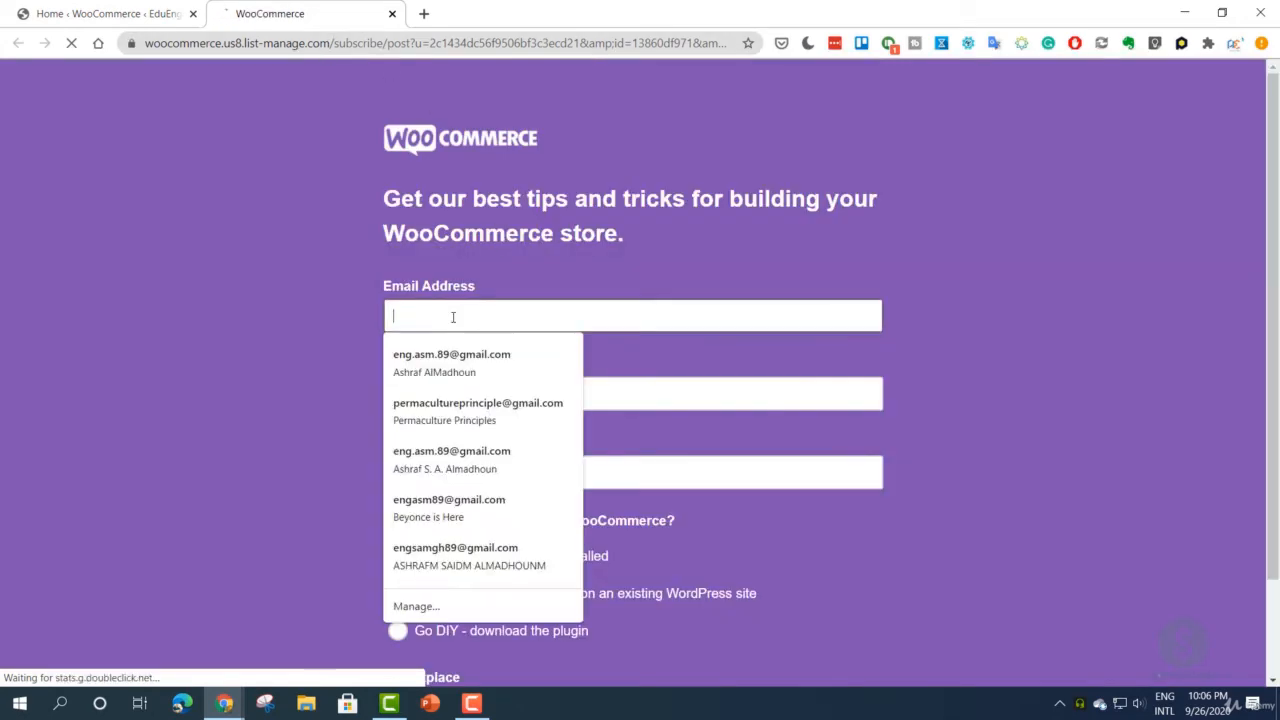
click(453, 362)
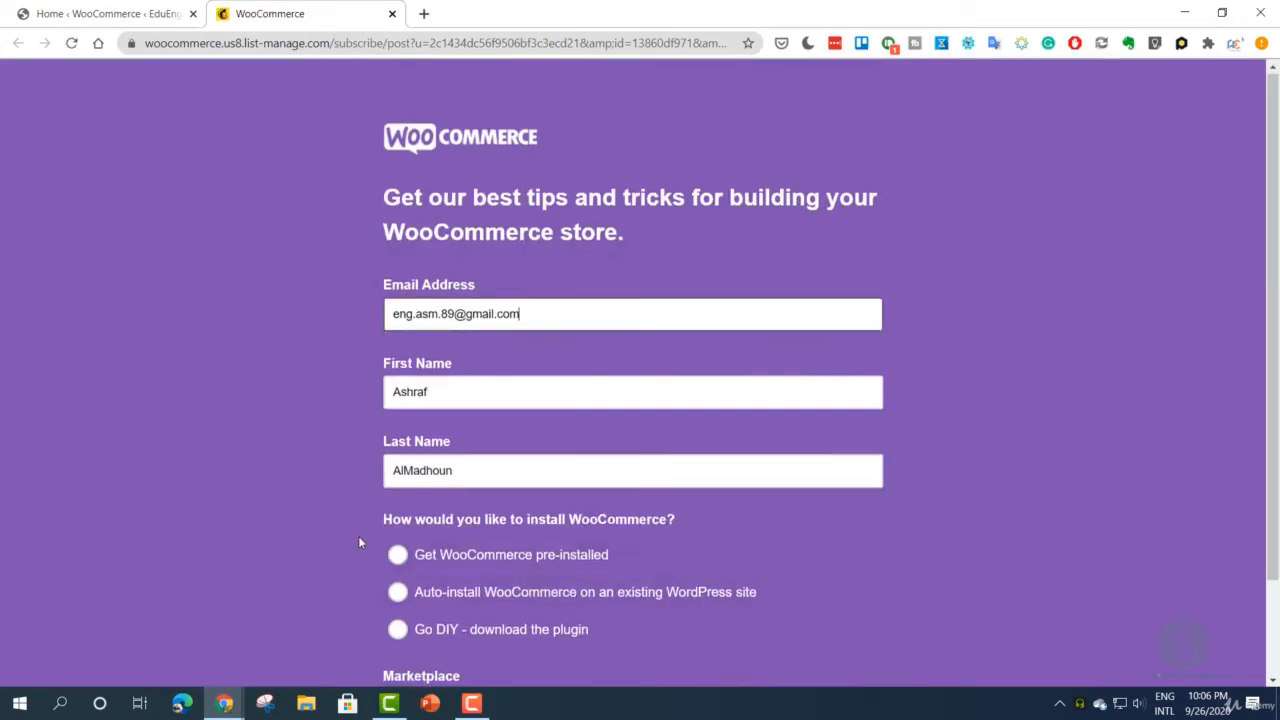
scroll(359, 541, down, 2)
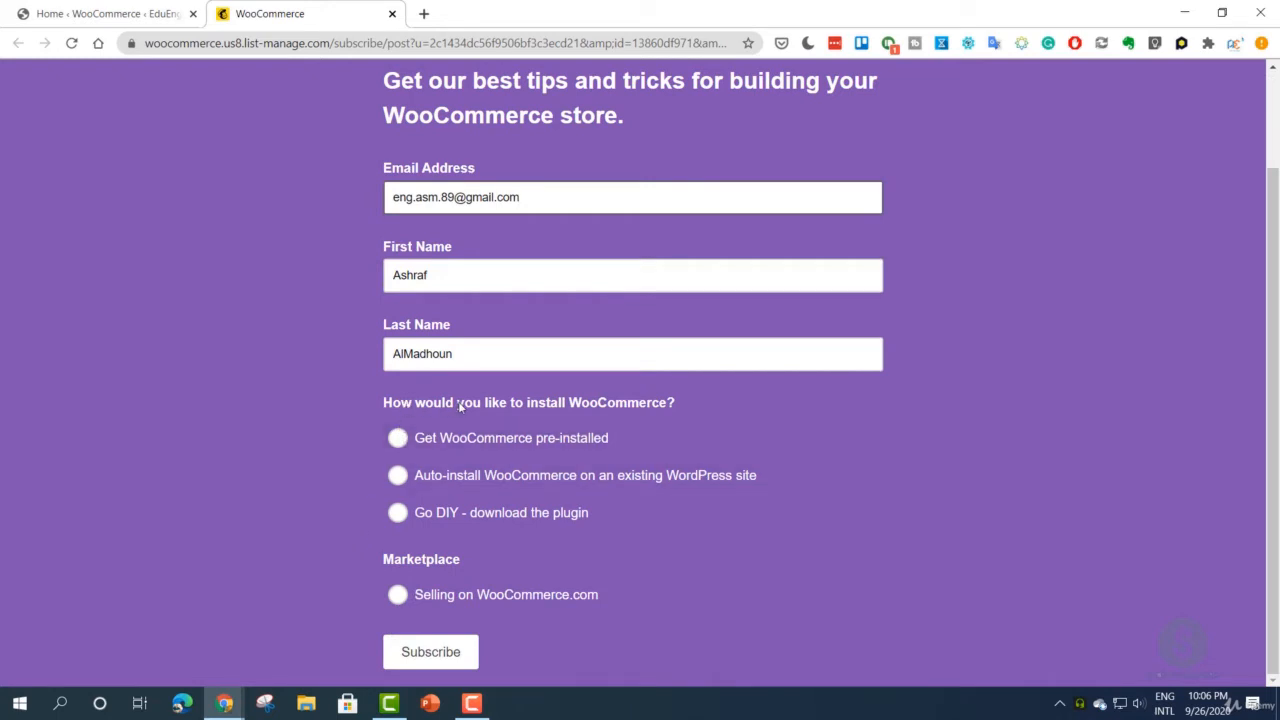
click(560, 481)
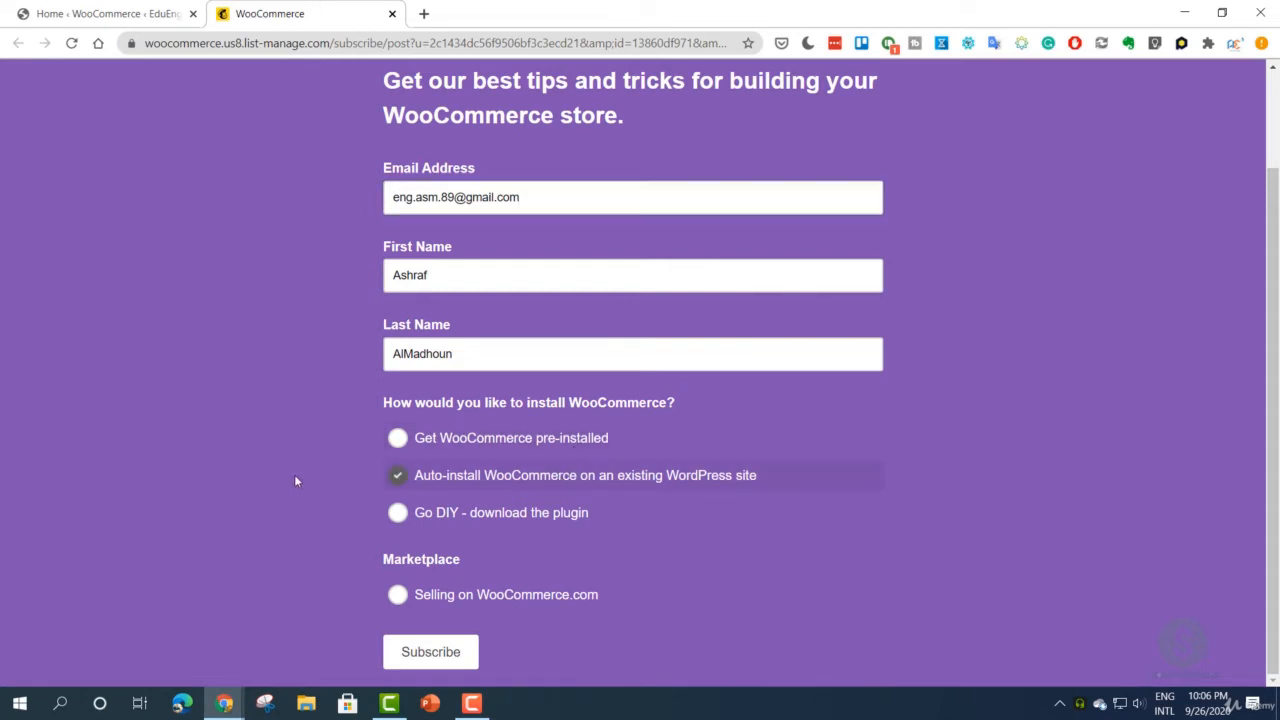
click(430, 597)
right_click(430, 597)
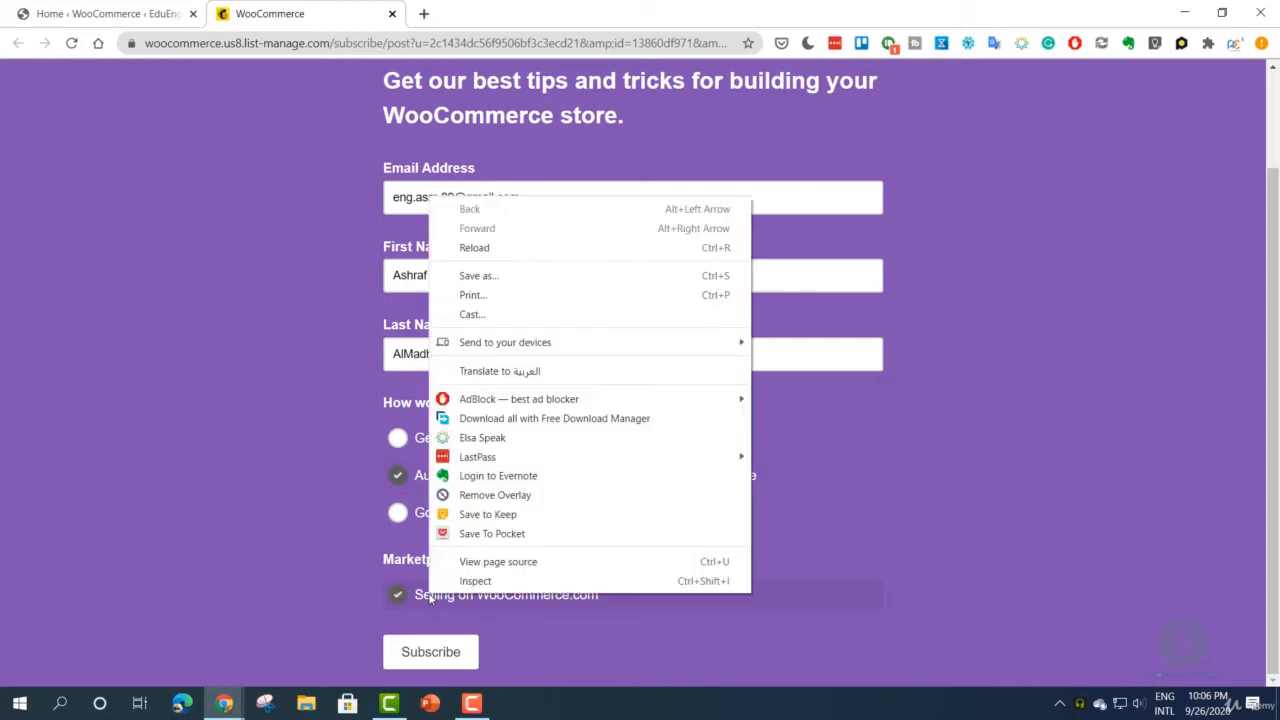
click(405, 600)
click(419, 652)
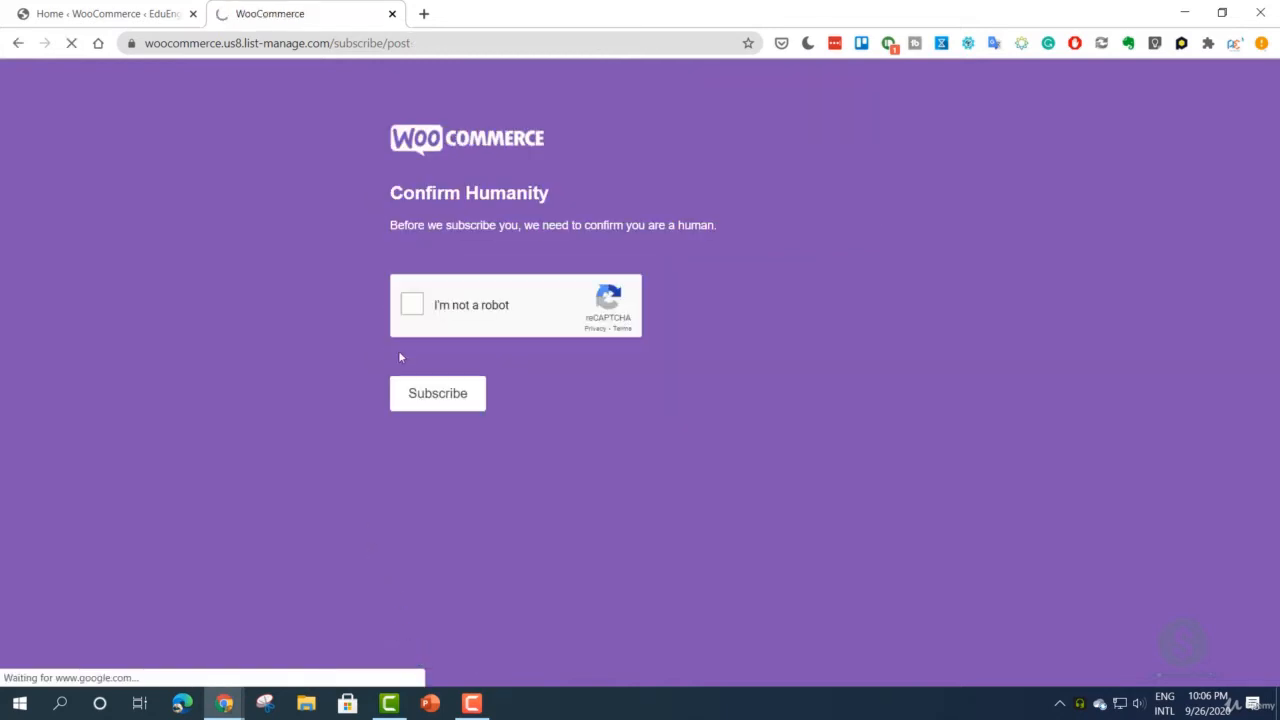
- Pass the human check by selecting the parking meter images, complete the subscription, and close the sign-up page
click(414, 306)
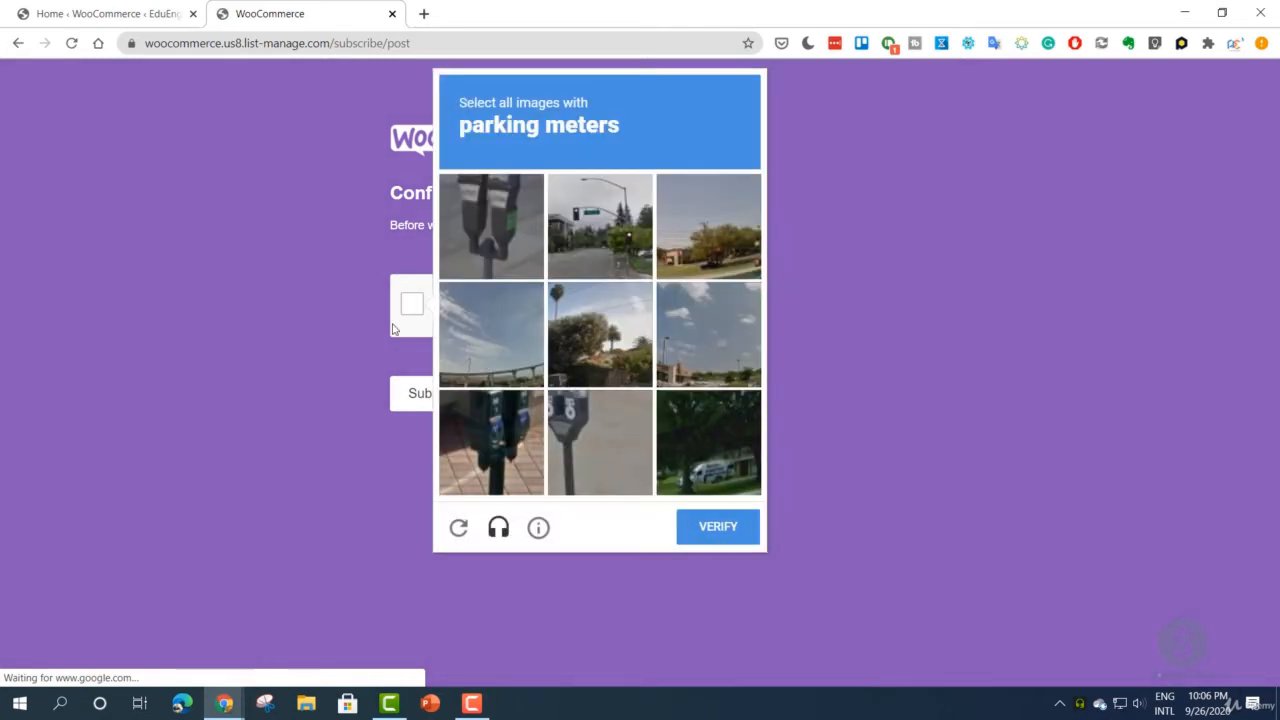
click(496, 237)
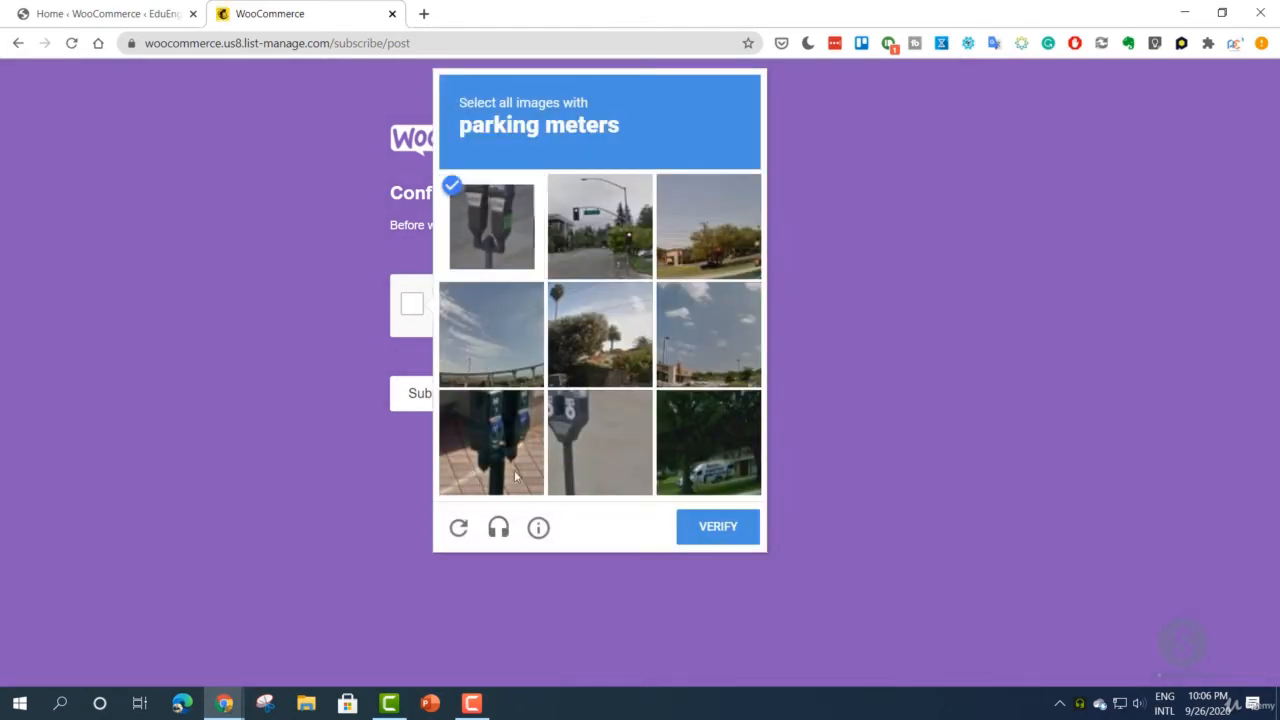
click(514, 470)
click(600, 450)
click(696, 529)
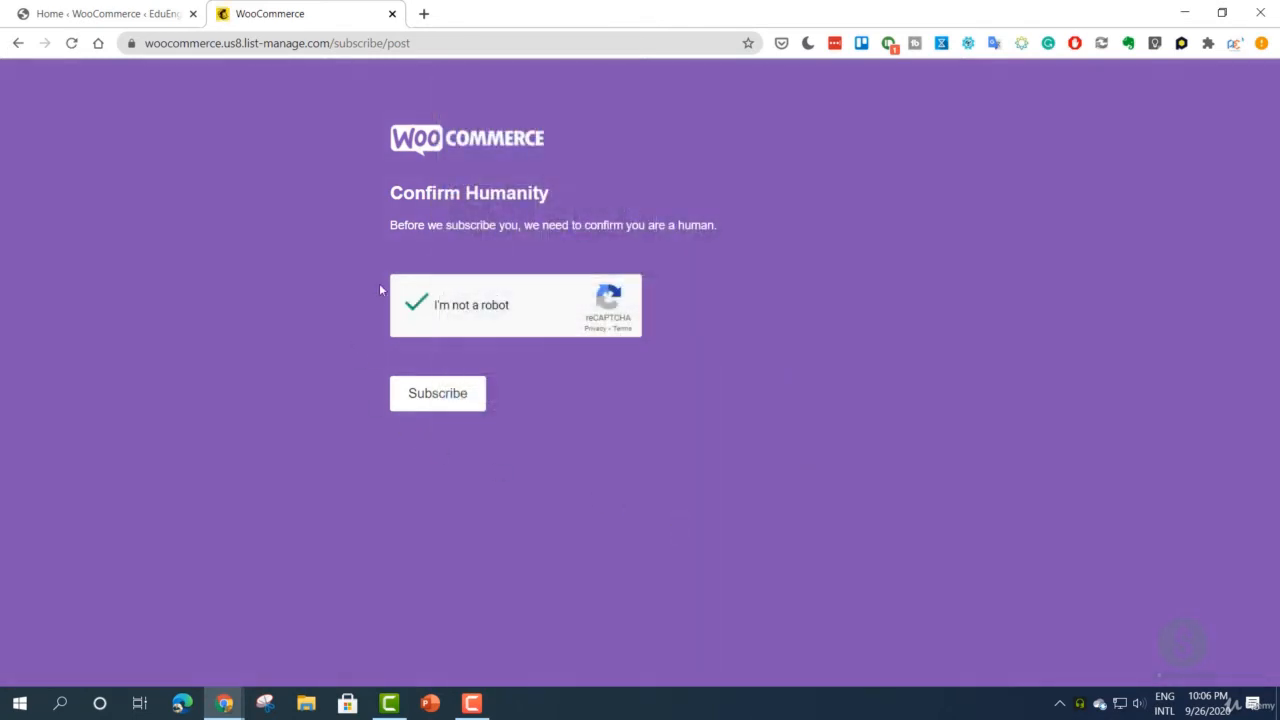
click(460, 406)
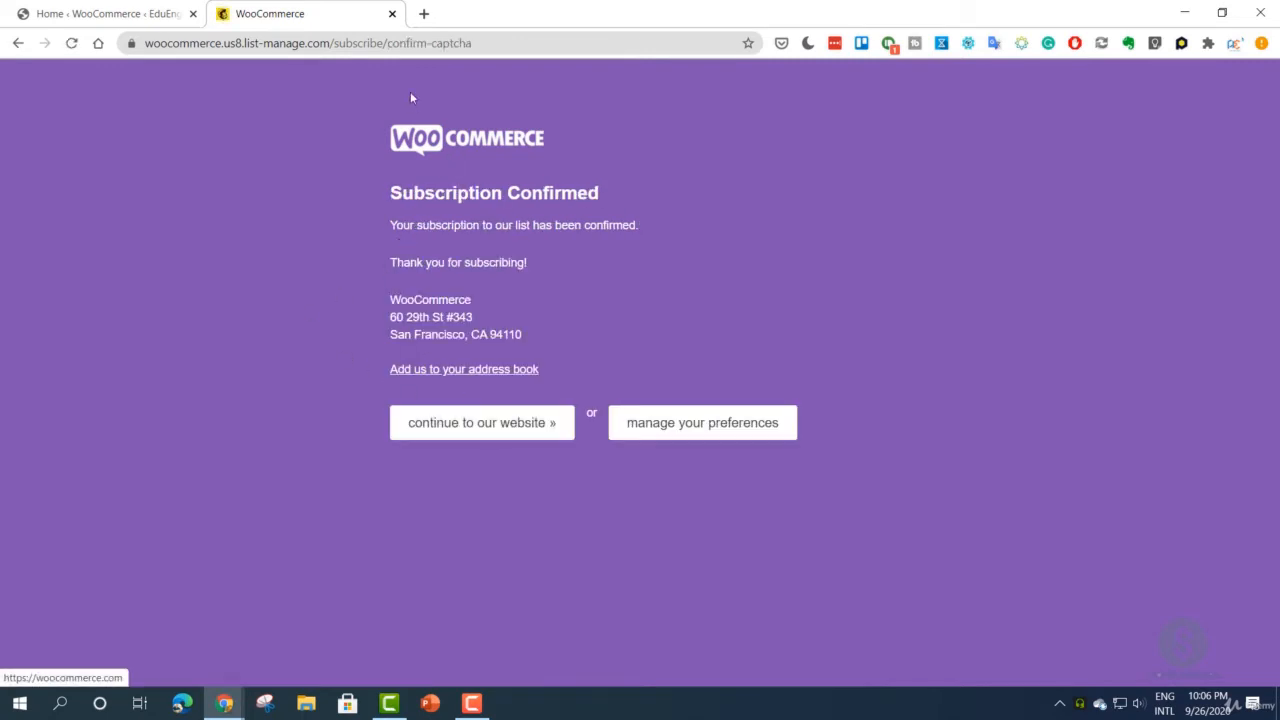
click(392, 15)
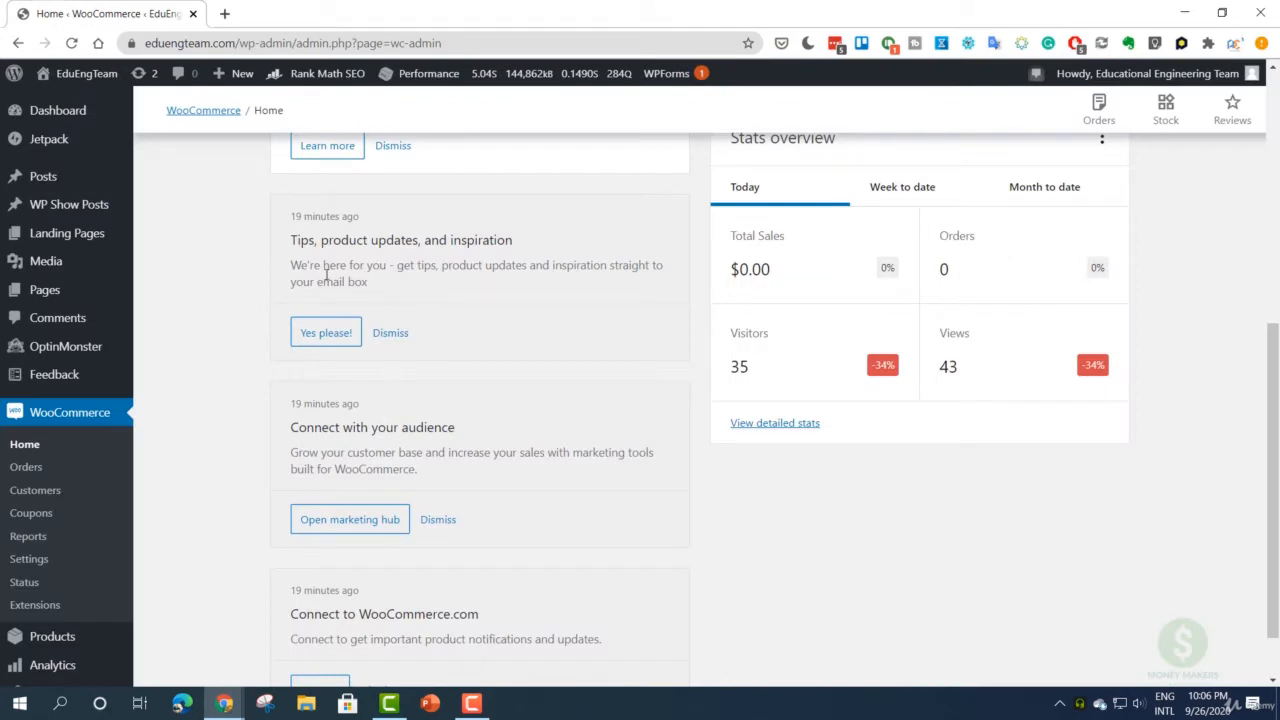
- Dismiss only the "Tips, product updates, and inspiration" message from the inbox and confirm the dismissal
click(390, 333)
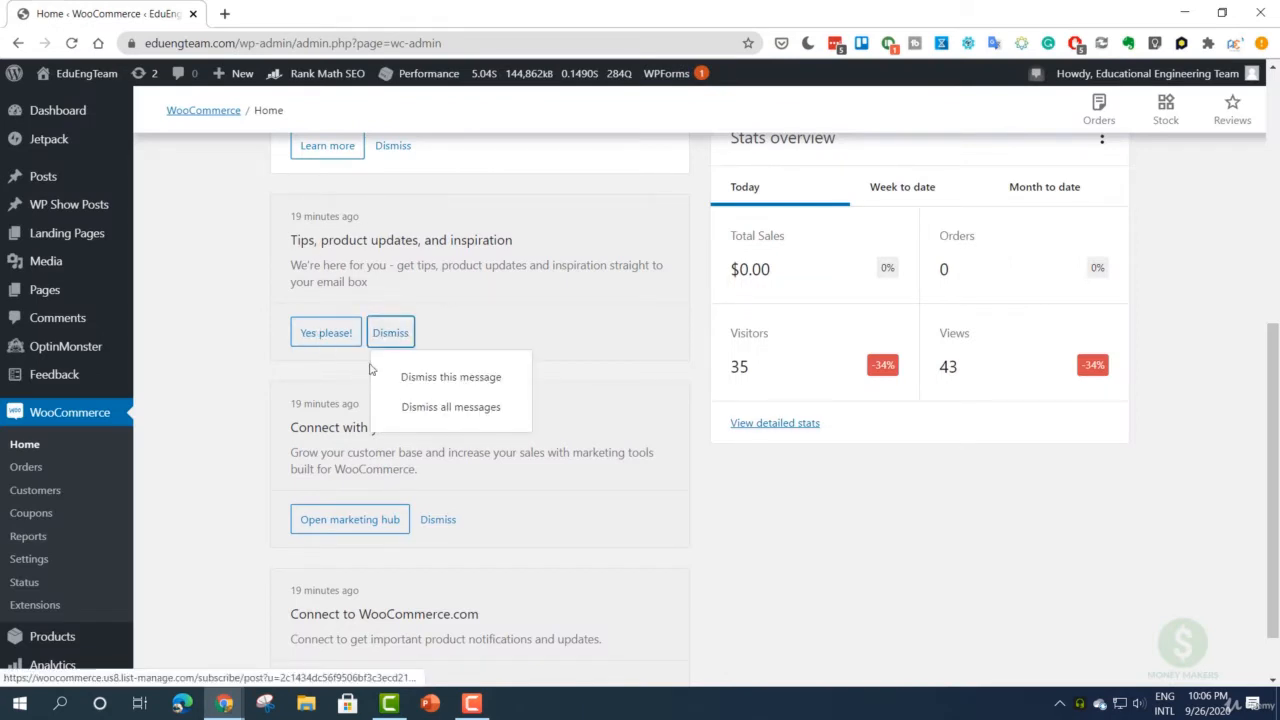
click(455, 377)
click(703, 416)
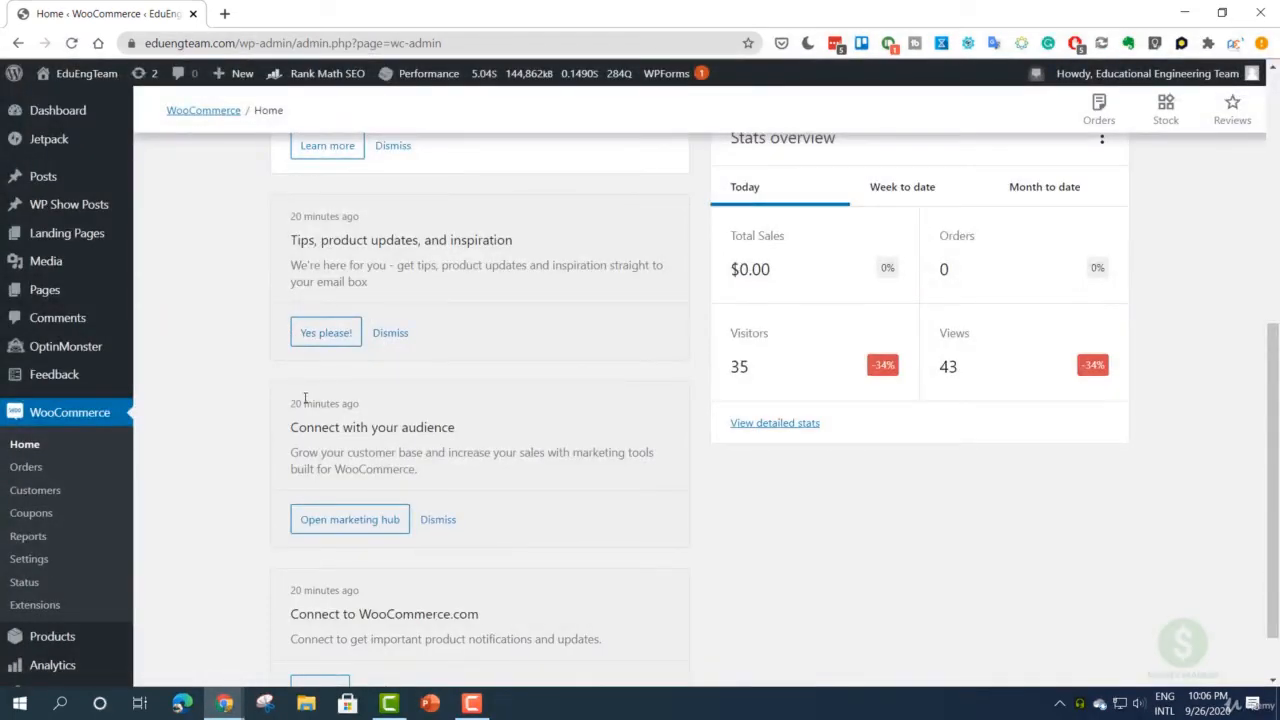
scroll(305, 398, down, 1)
click(391, 268)
click(428, 307)
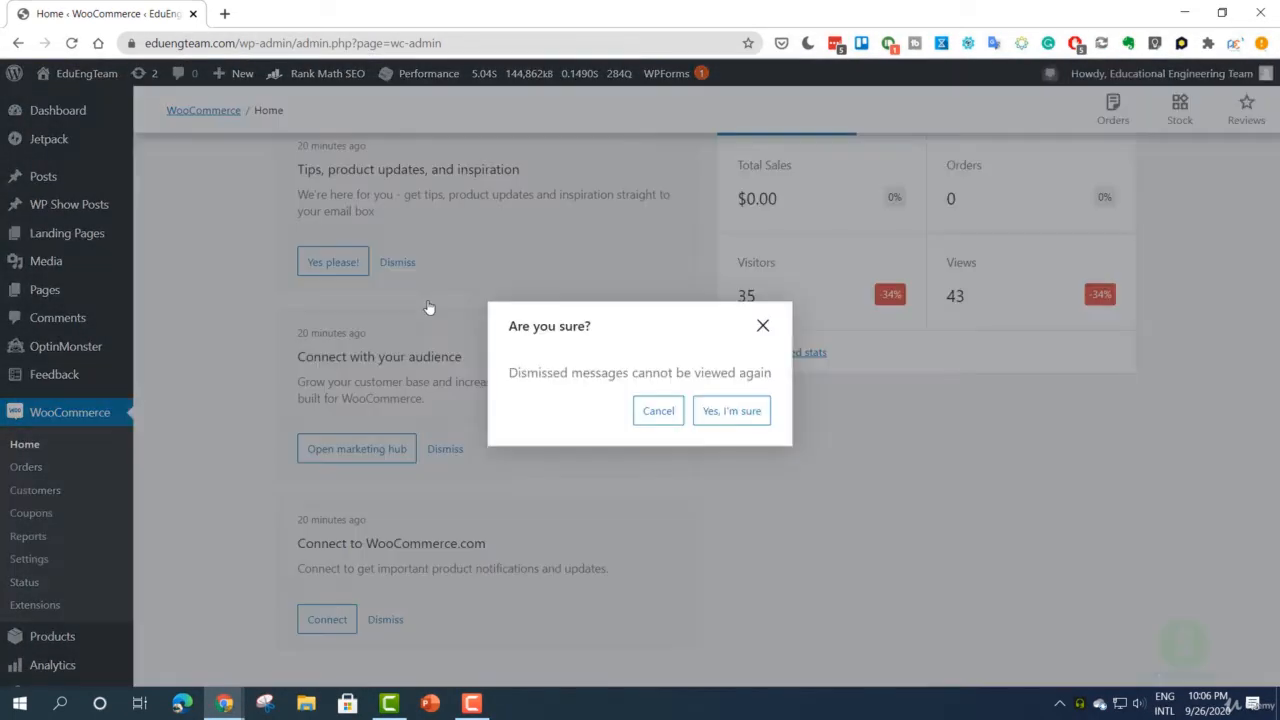
click(714, 412)
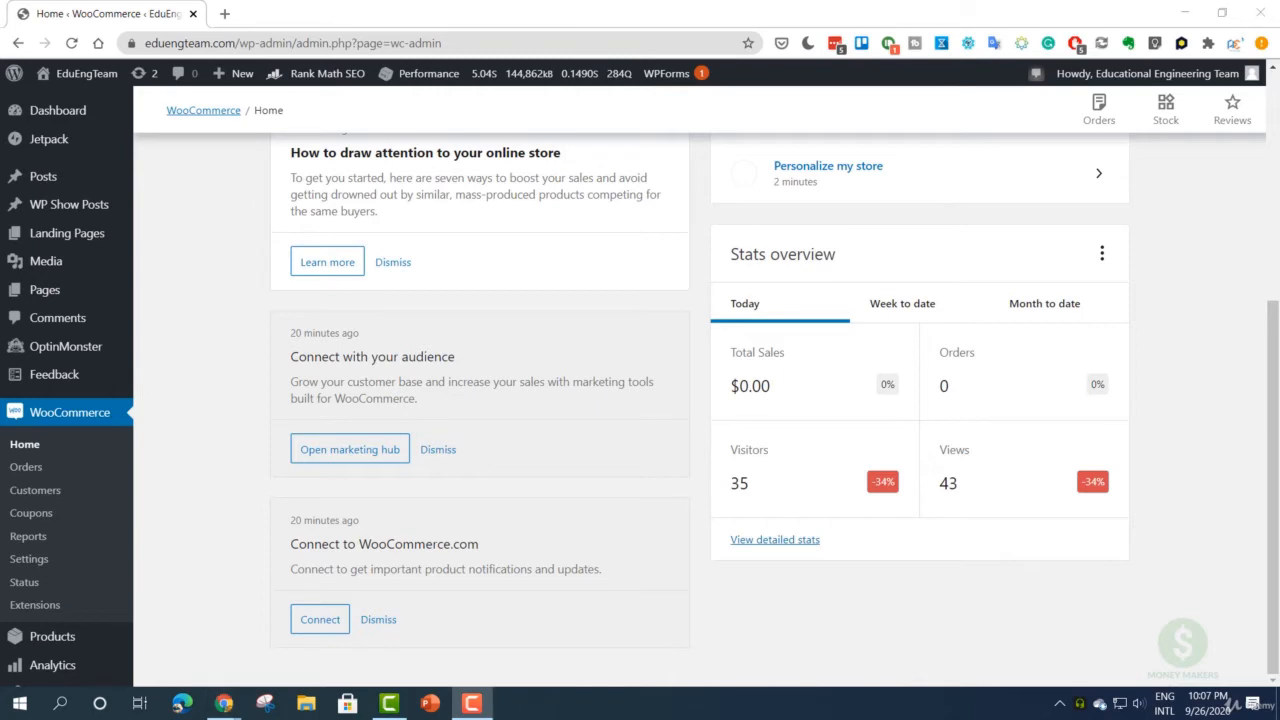
- Connect the store to WooCommerce.com from its inbox message, approving the WordPress.com sign-in and the store authorization
click(318, 626)
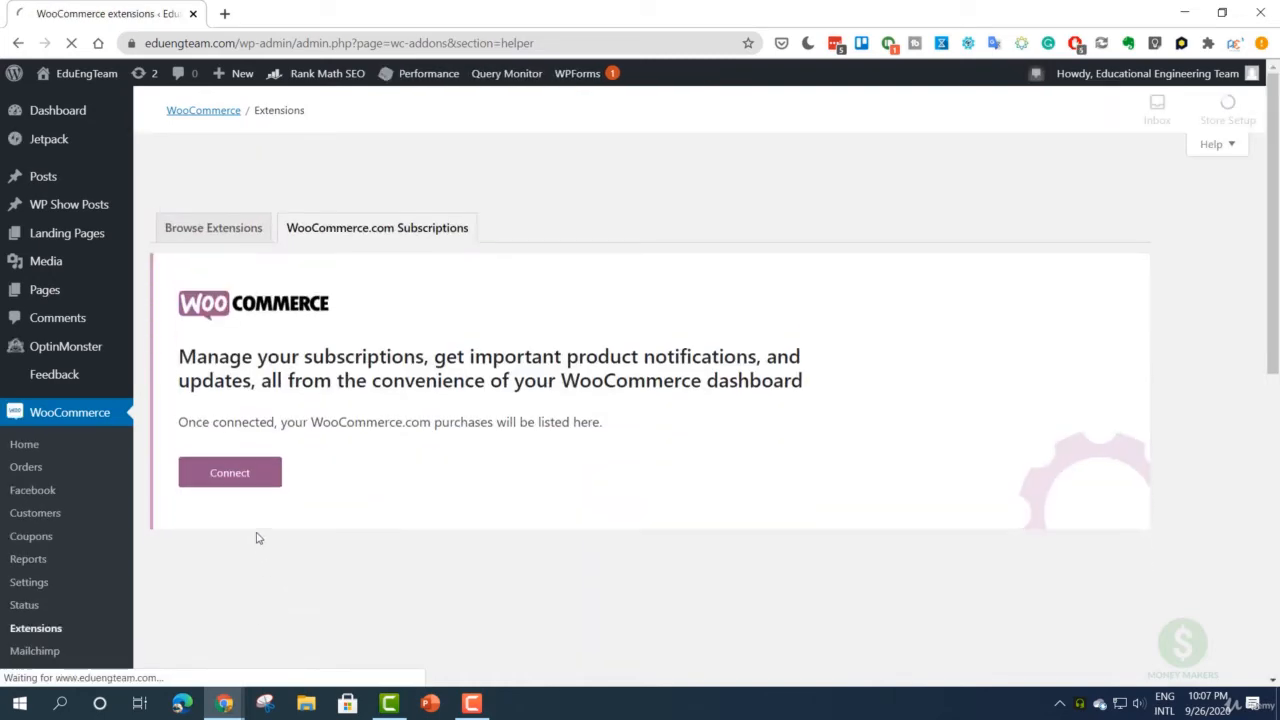
scroll(320, 475, down, 3)
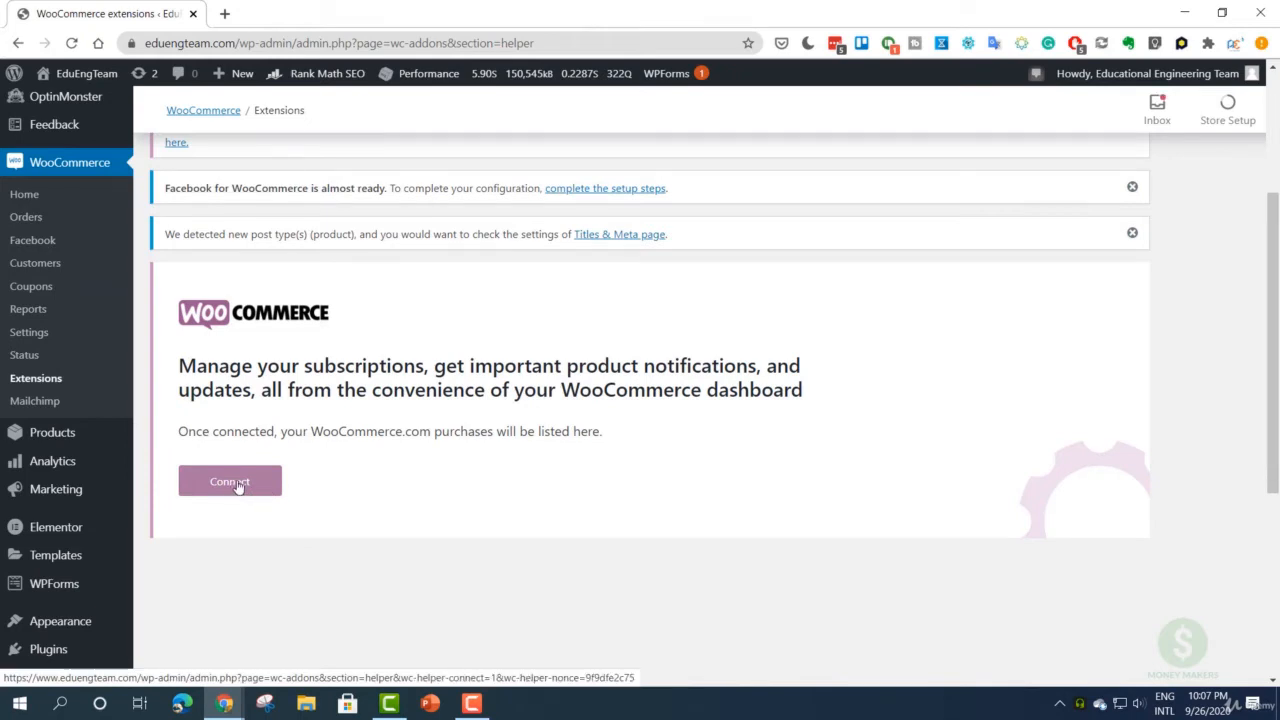
click(238, 485)
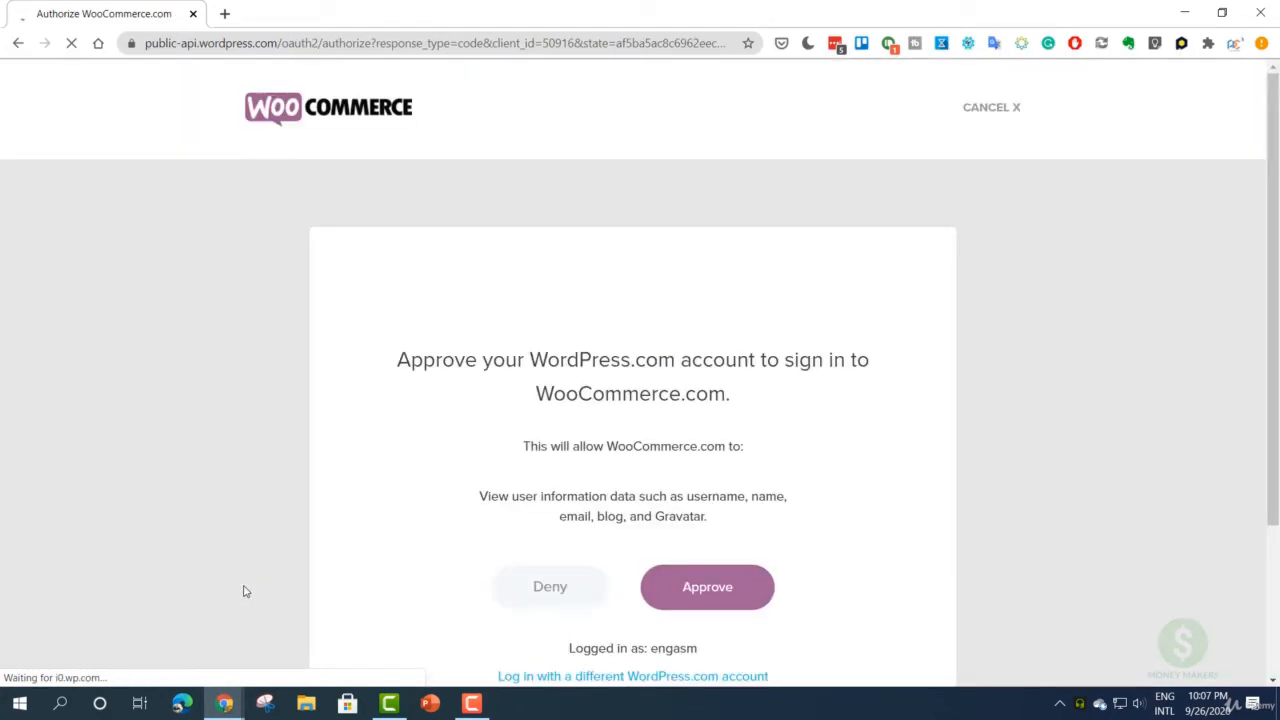
scroll(203, 481, down, 2)
click(748, 390)
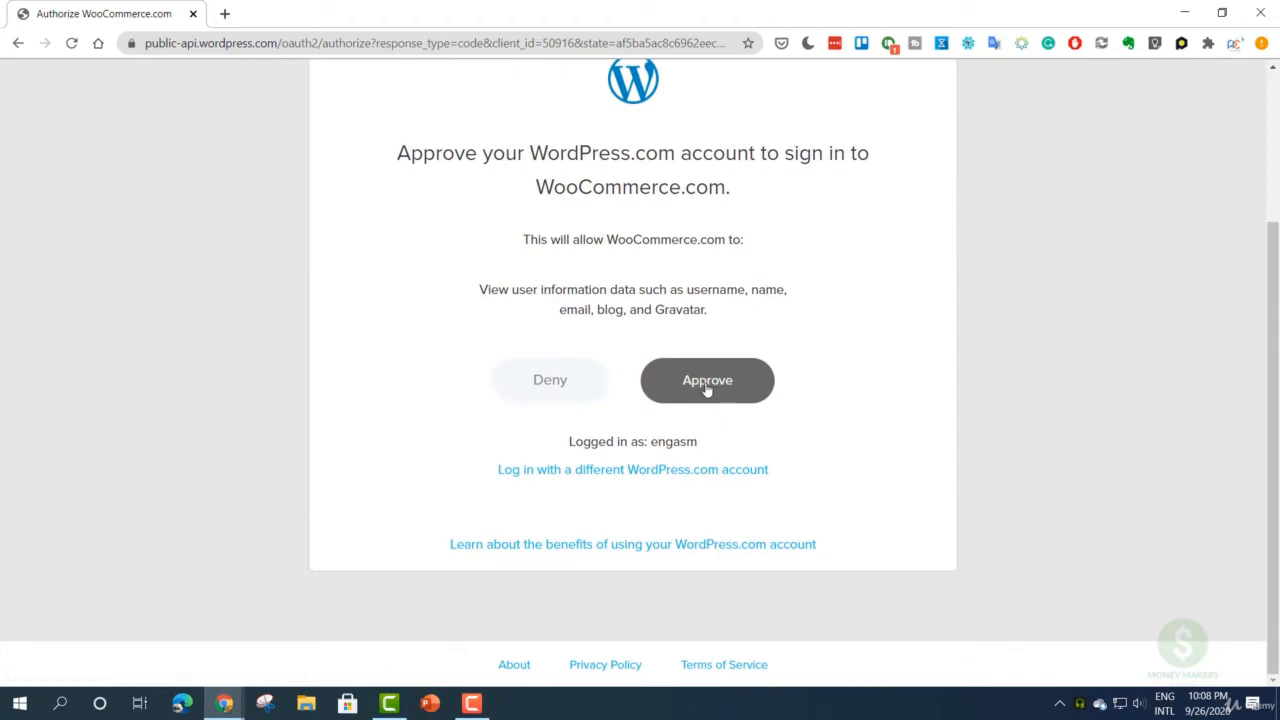
click(706, 390)
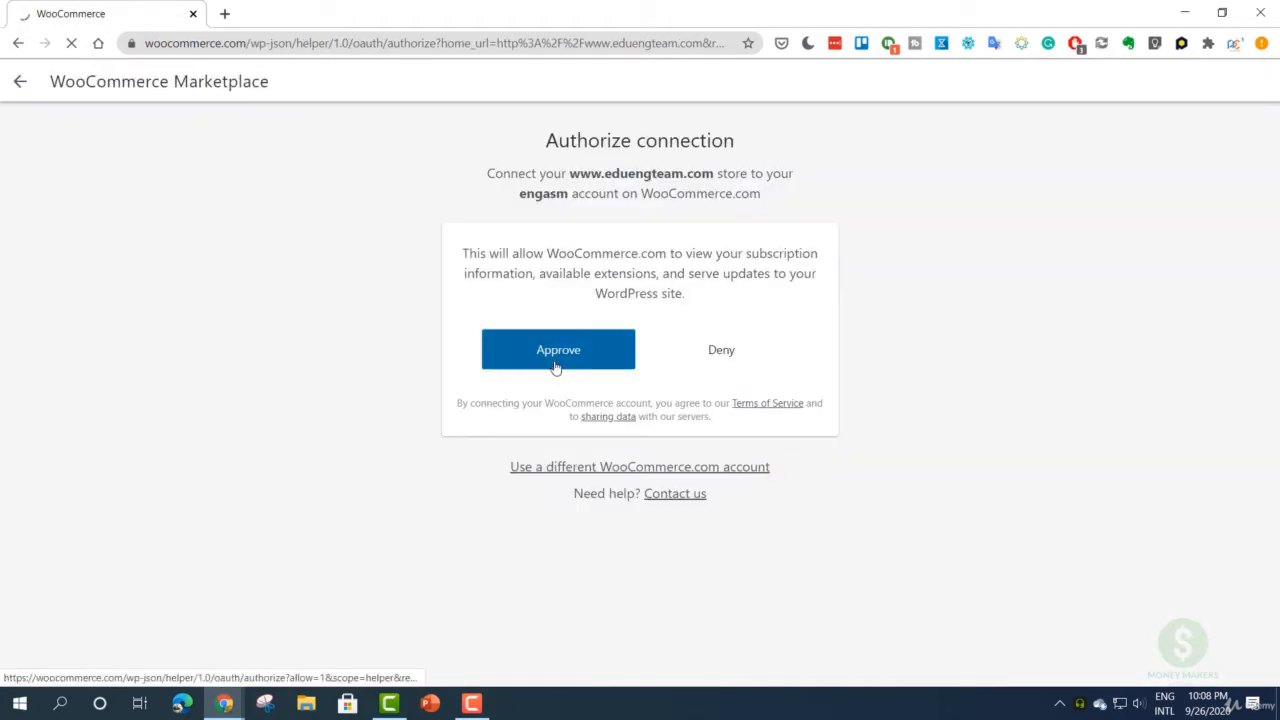
click(558, 358)
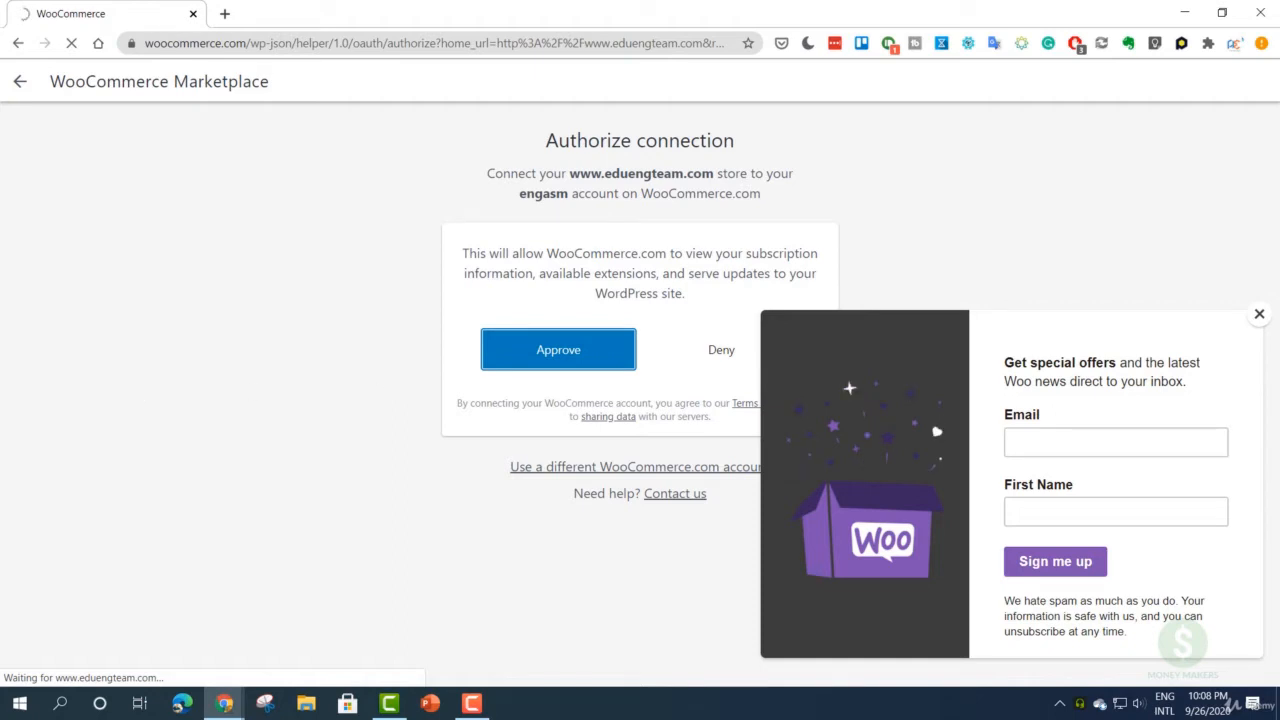
scroll(260, 450, down, 5)
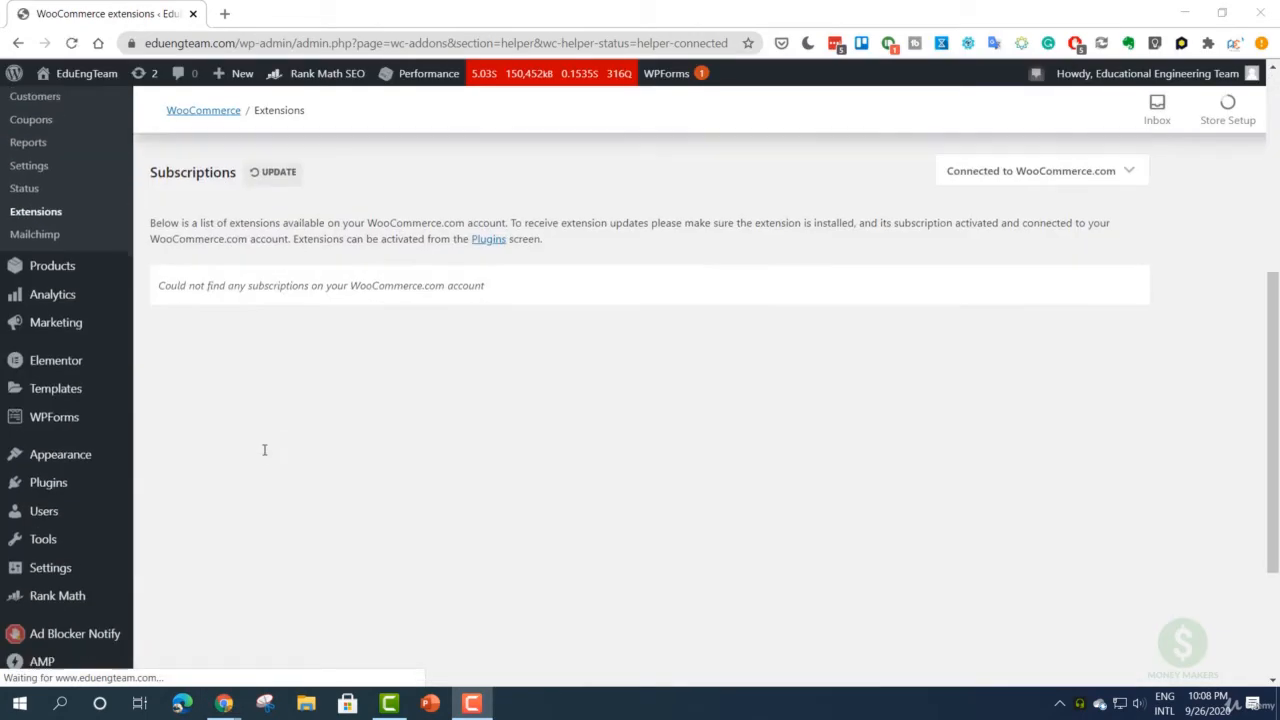
scroll(335, 473, up, 3)
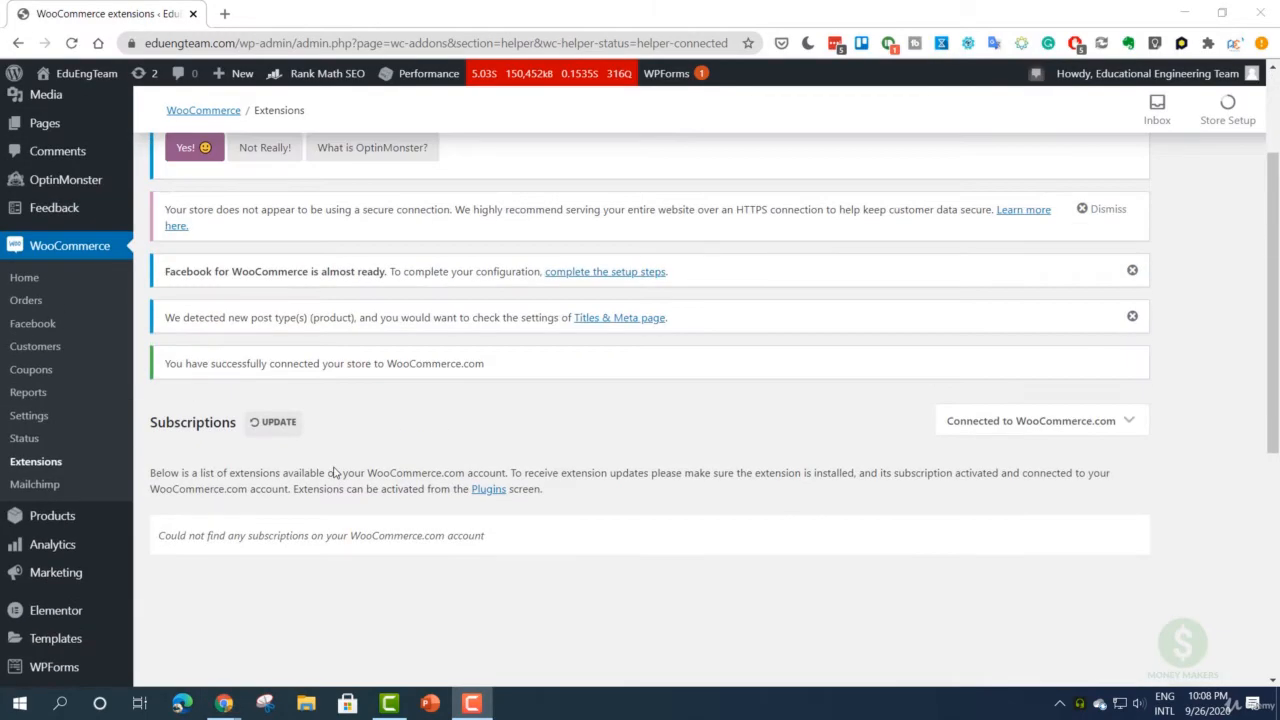
scroll(335, 473, up, 3)
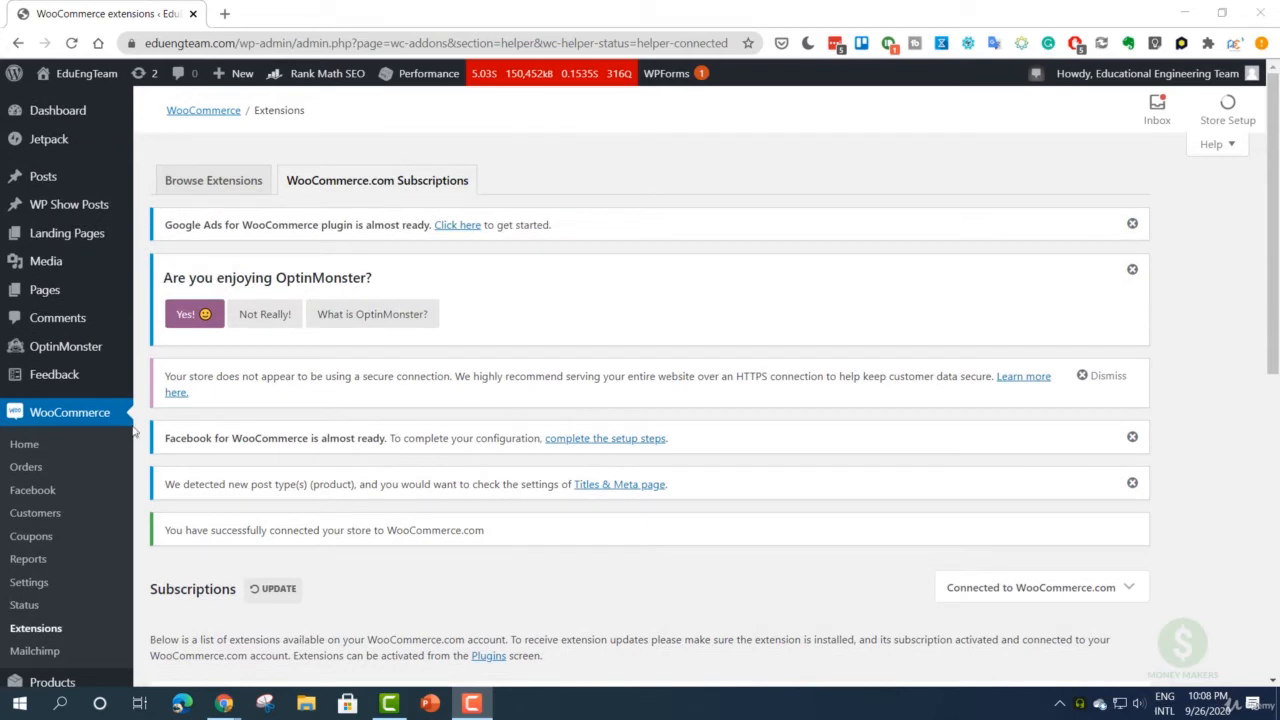
- Reopen the WooCommerce.com connection from the home page inbox and check the account's subscriptions list
click(73, 422)
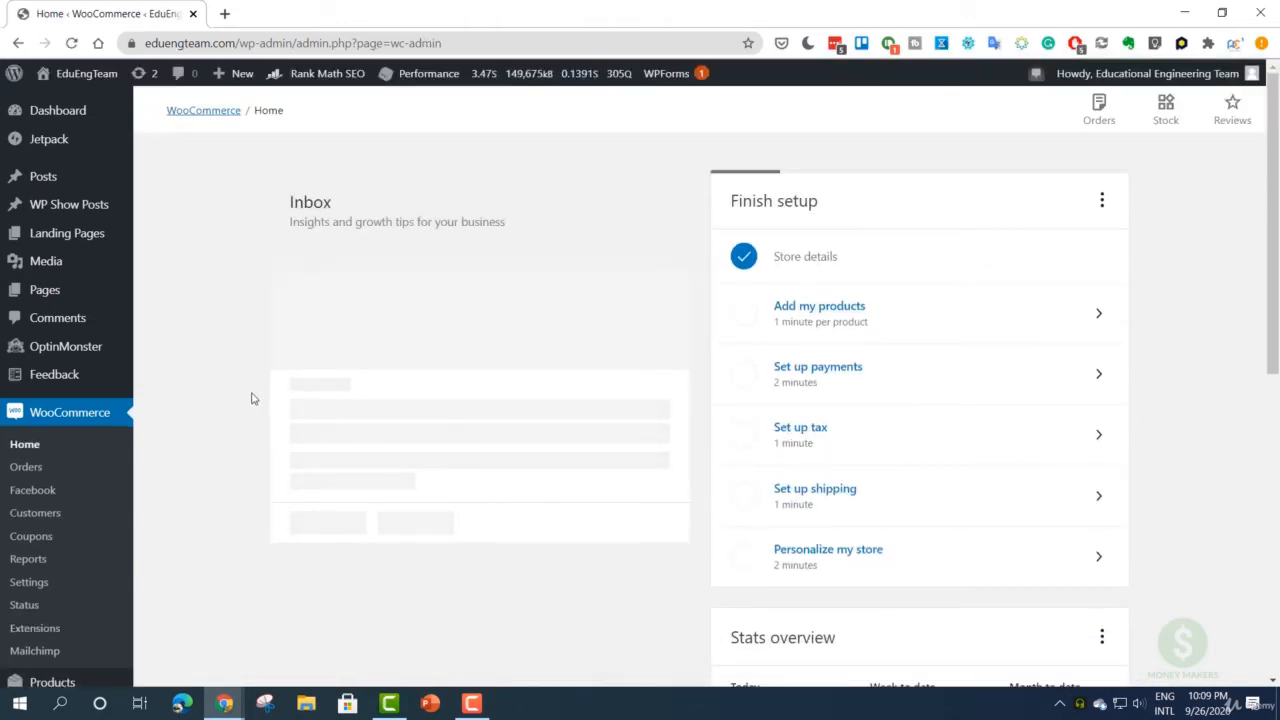
scroll(248, 405, down, 6)
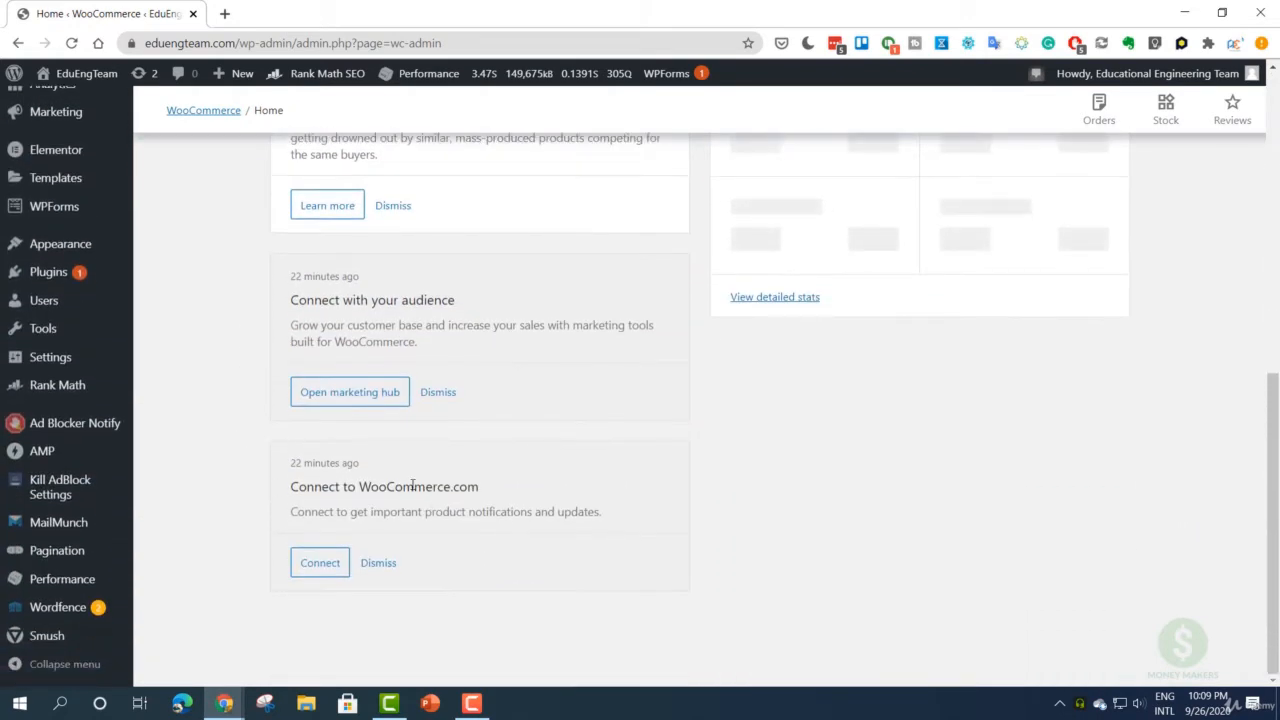
click(320, 563)
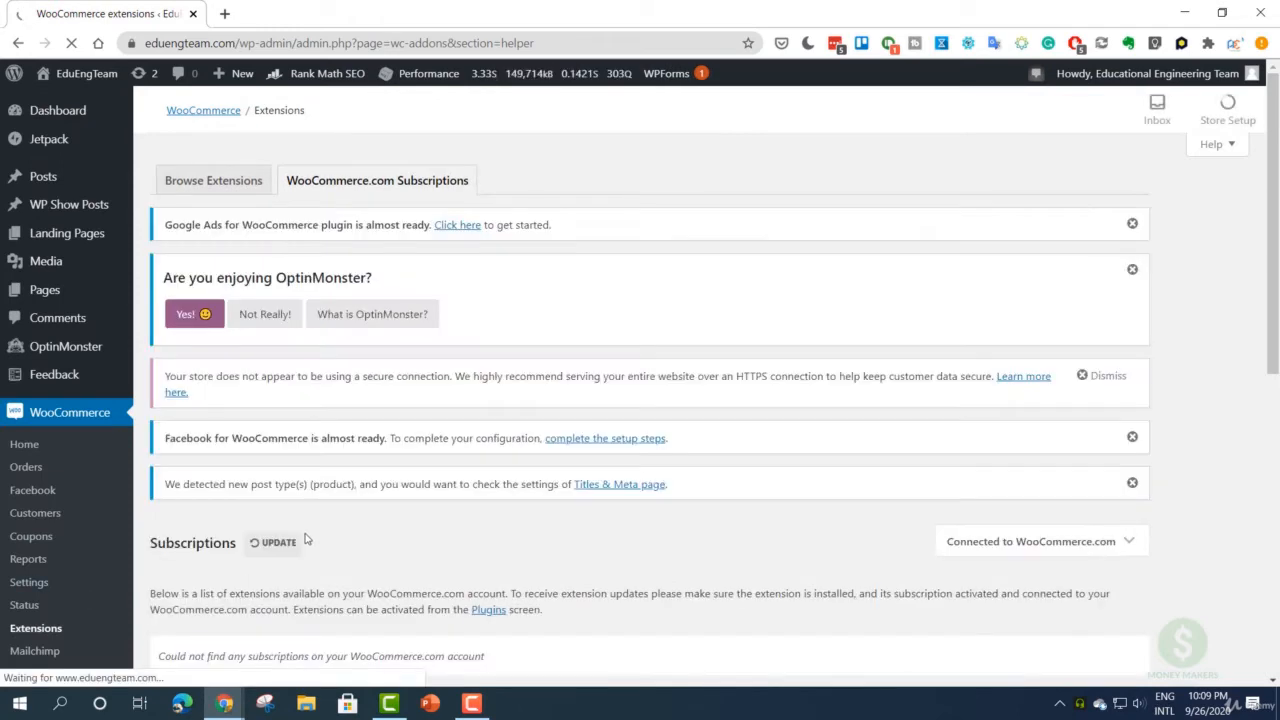
scroll(306, 540, down, 3)
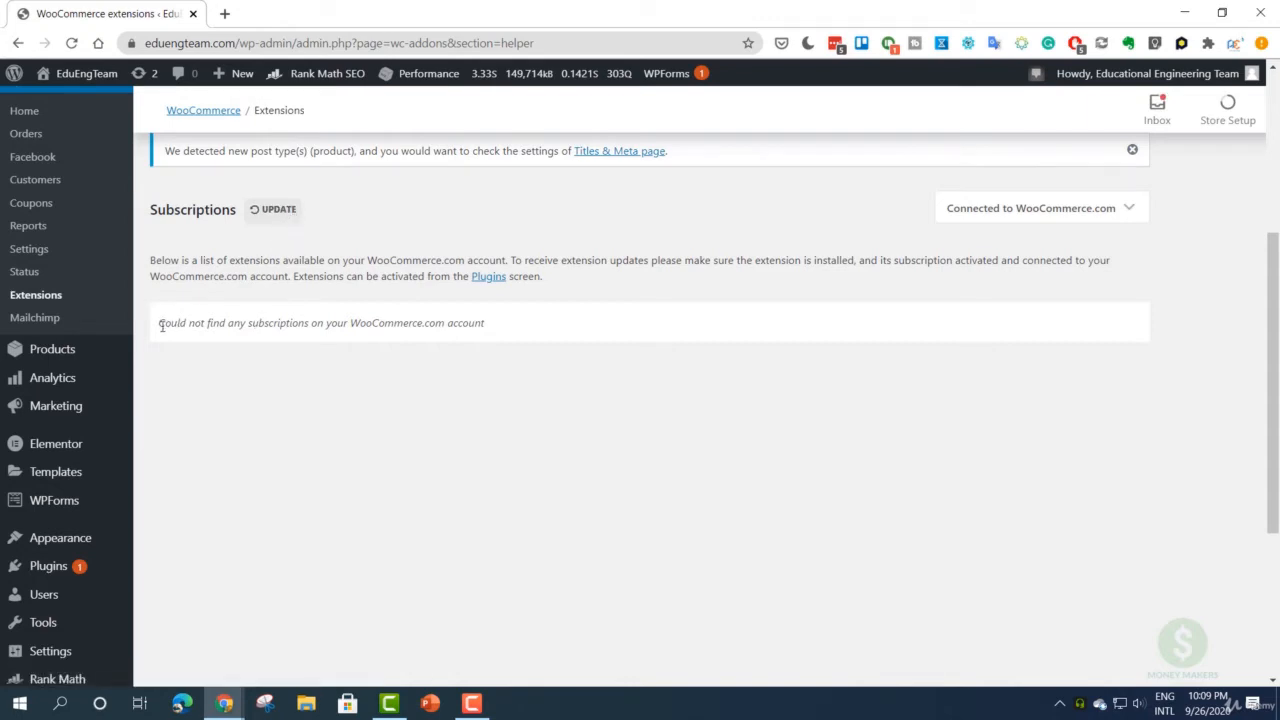
drag(249, 323, 455, 325)
click(456, 325)
scroll(440, 440, up, 3)
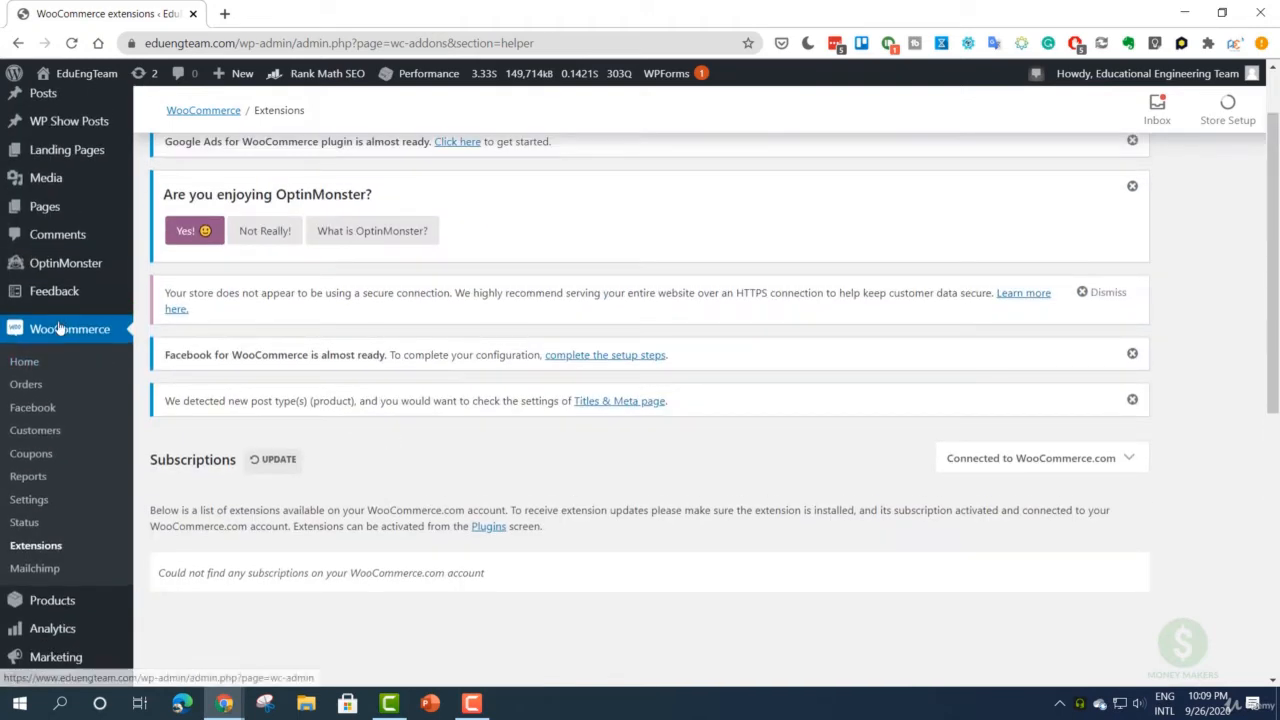
- Return to the WooCommerce home page and look over the newest inbox messages
click(273, 459)
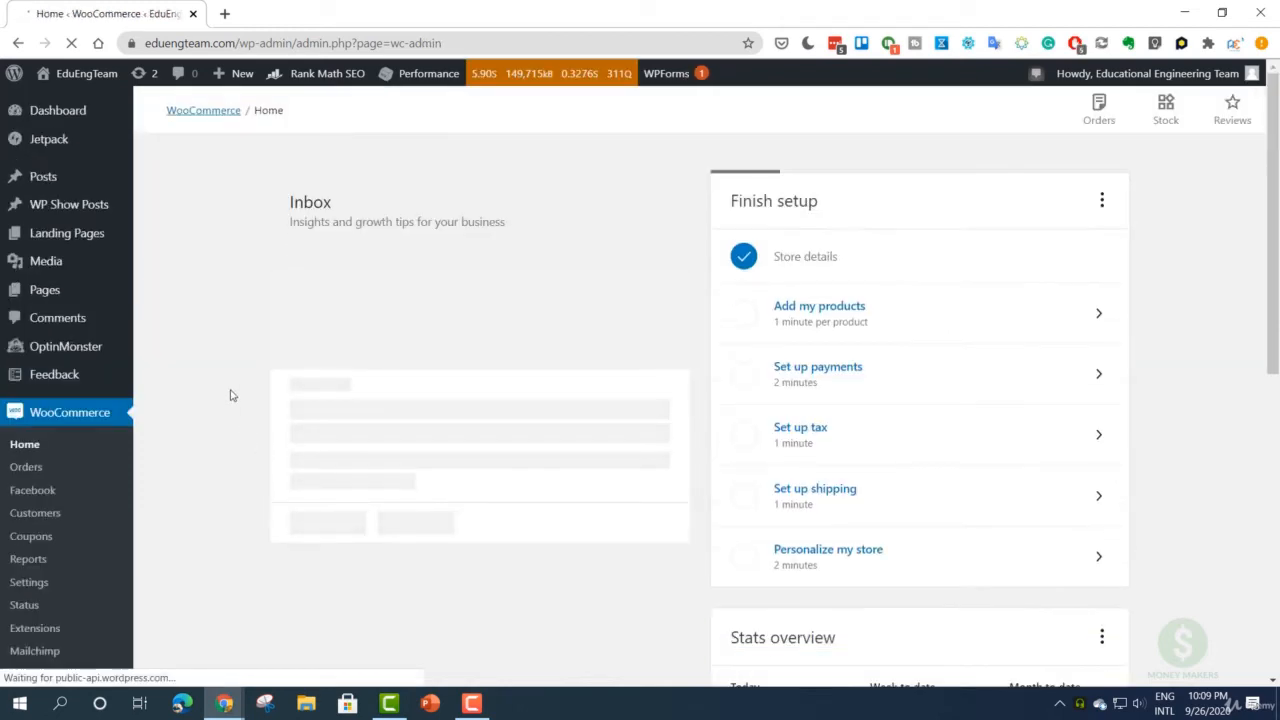
scroll(229, 394, down, 1)
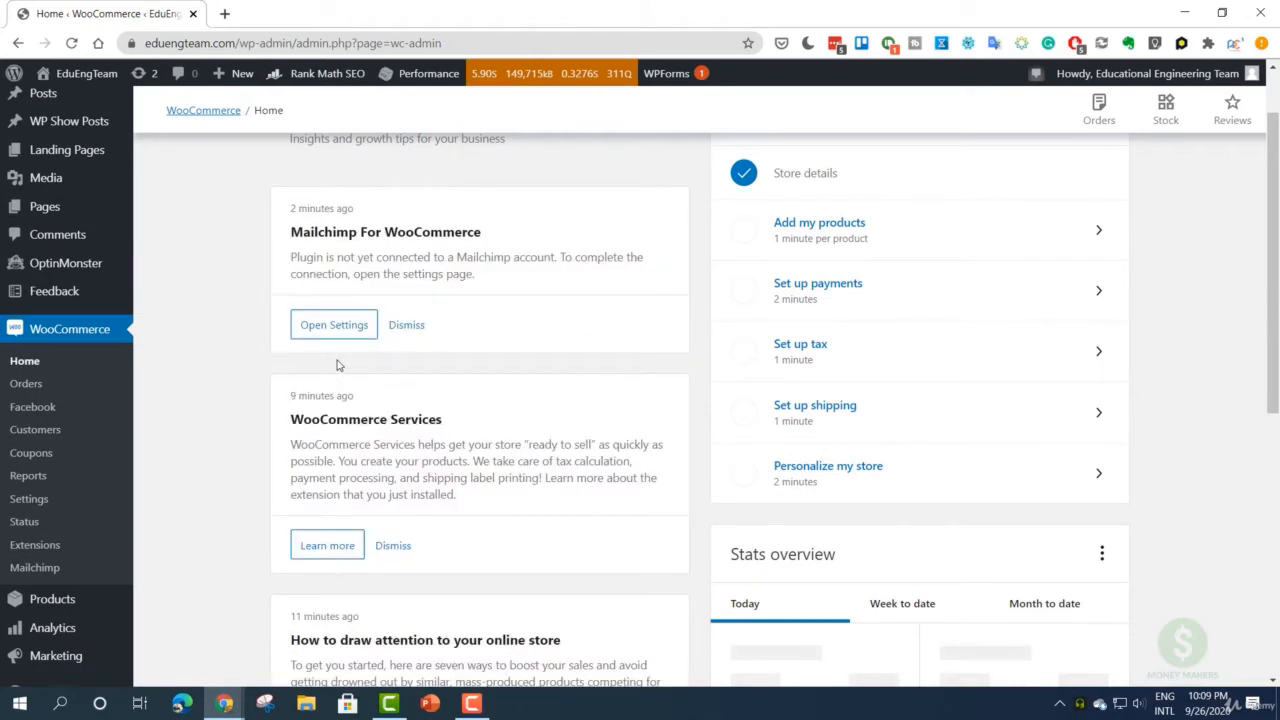
scroll(266, 345, up, 1)
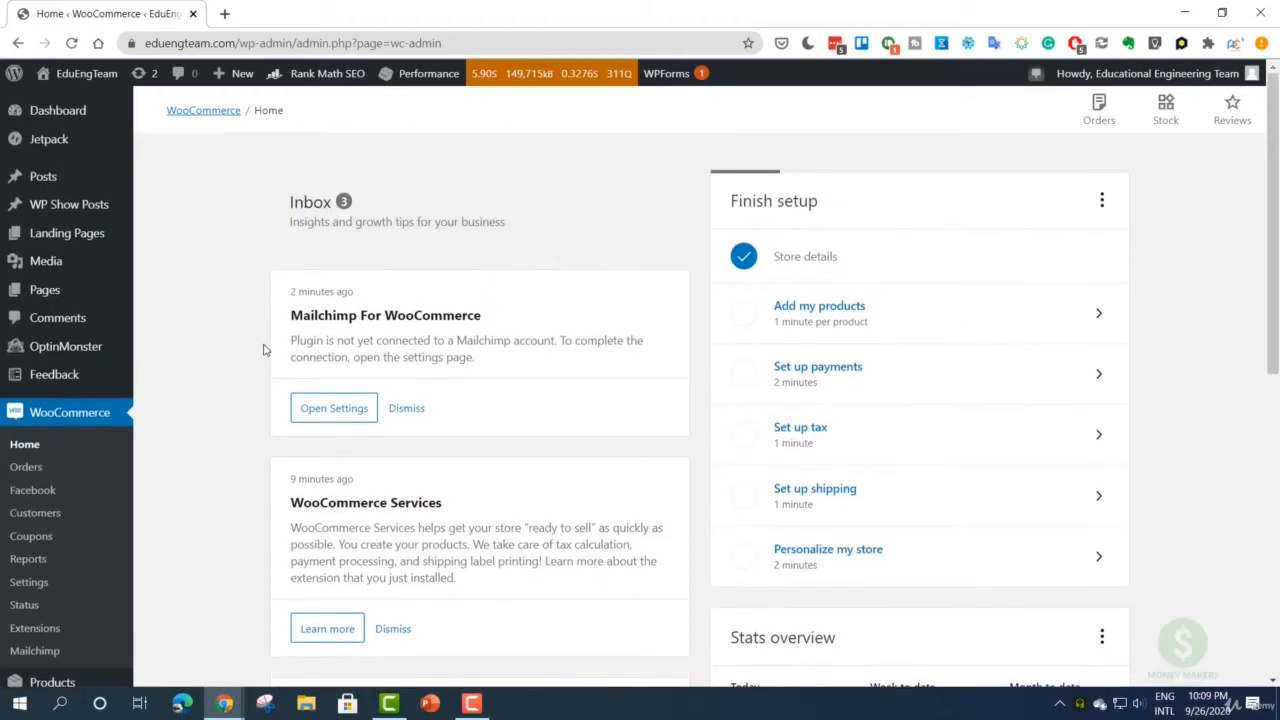
- Dismiss the "Connect to WooCommerce.com" message from the inbox and confirm the dismissal
scroll(265, 349, down, 2)
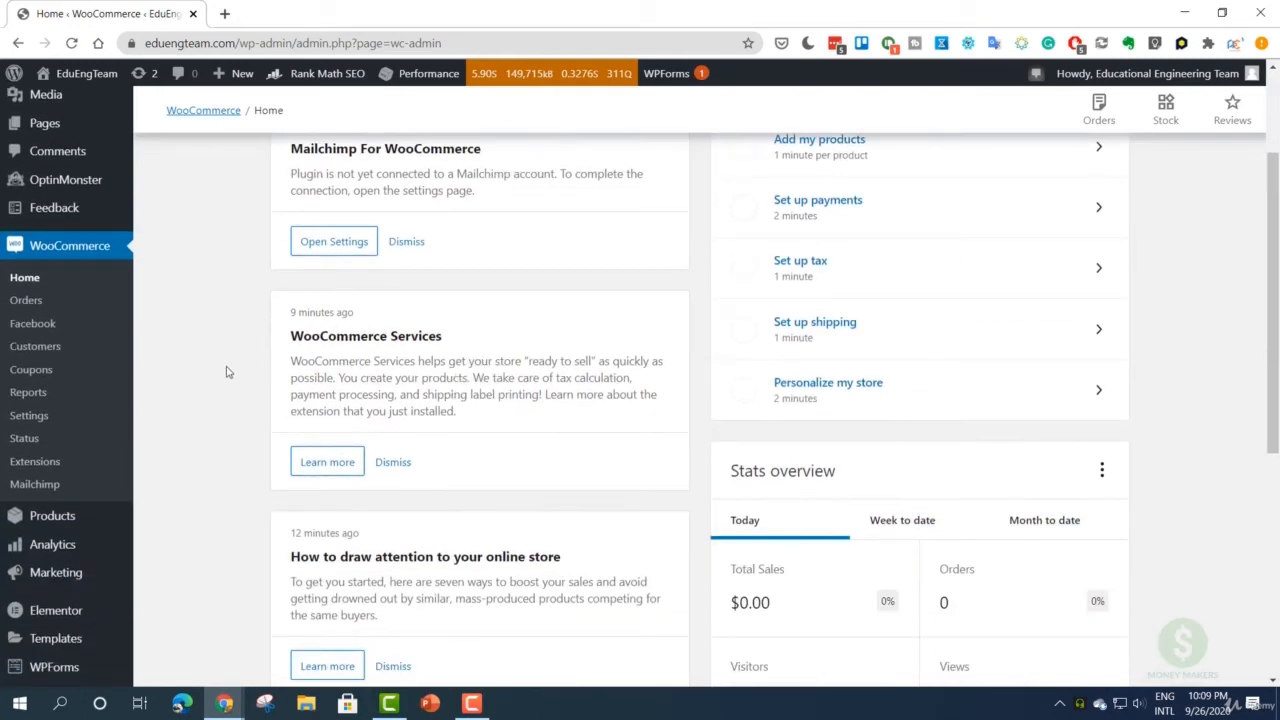
scroll(226, 372, down, 3)
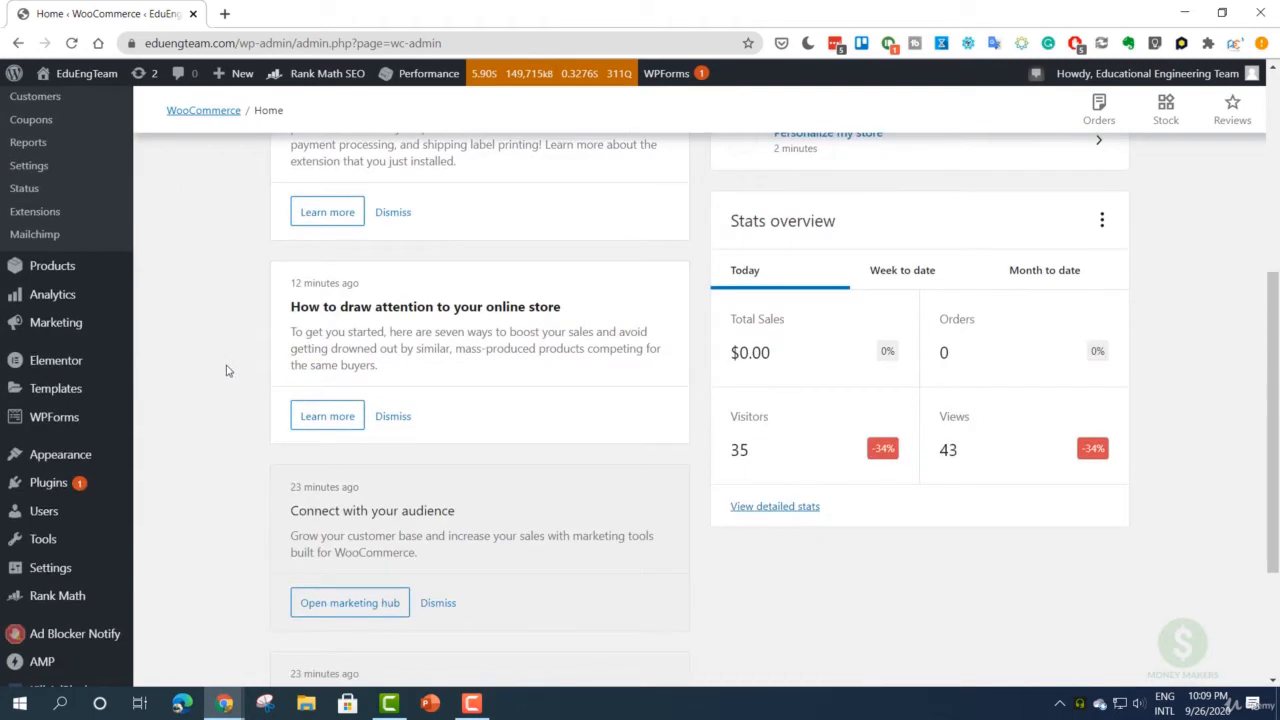
scroll(226, 371, down, 3)
click(380, 564)
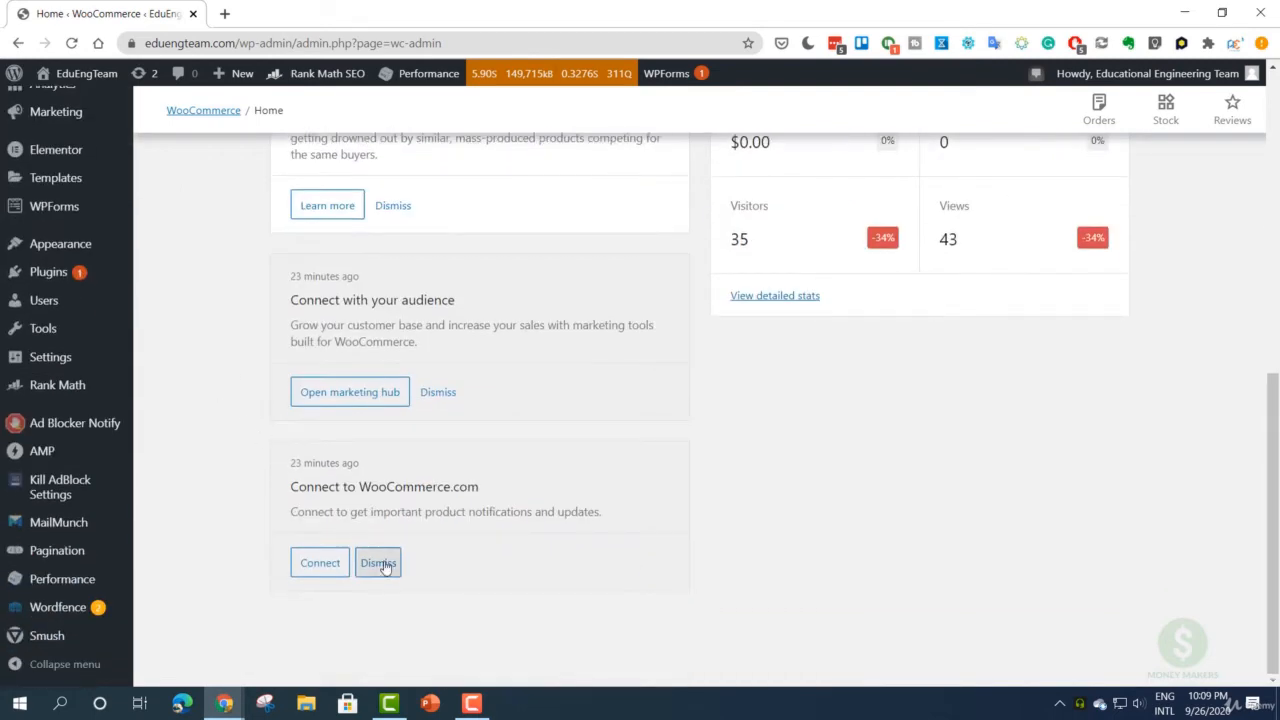
click(424, 608)
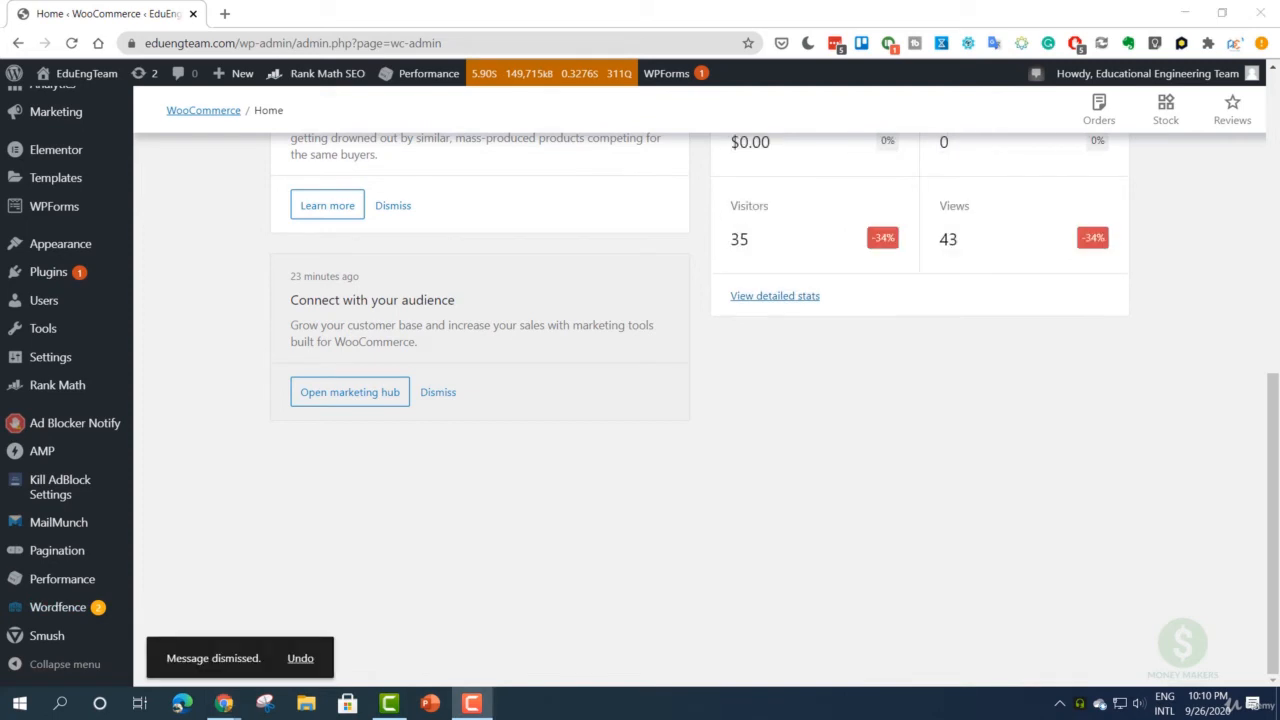
- Review the remaining inbox messages, from Mailchimp For WooCommerce through "Connect with your audience"
scroll(254, 549, up, 2)
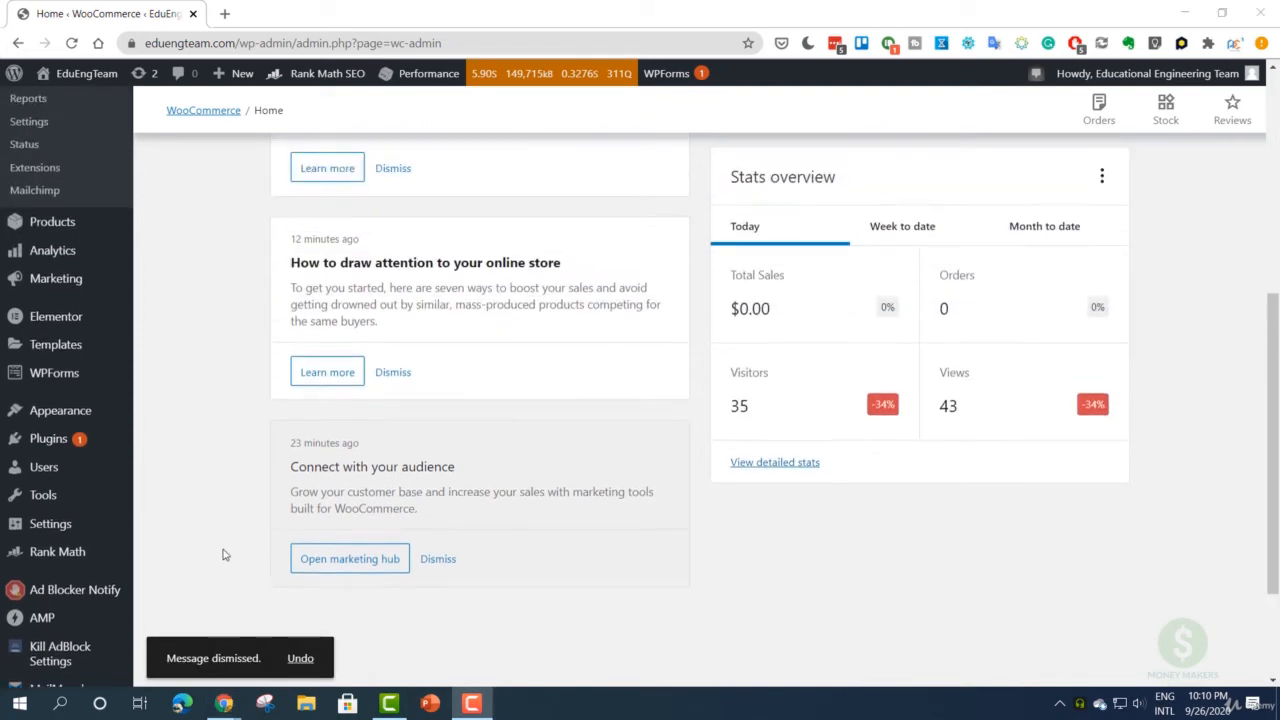
scroll(224, 555, up, 5)
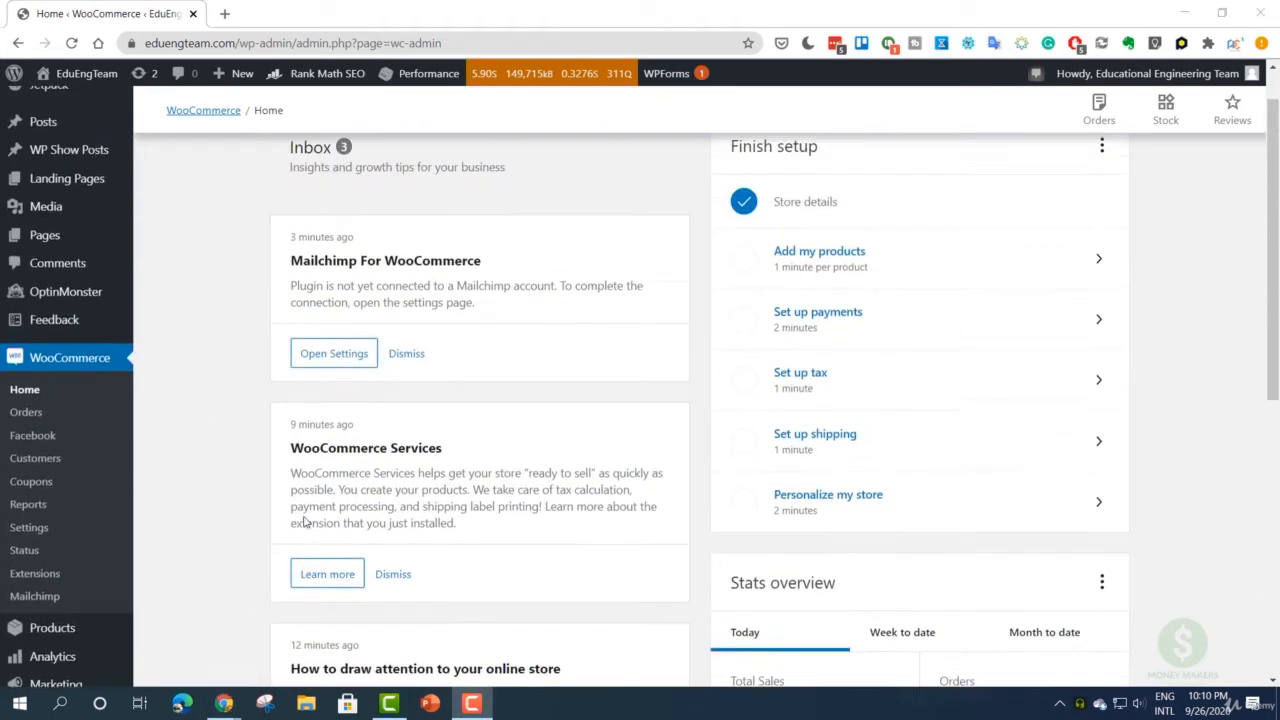
scroll(304, 517, up, 1)
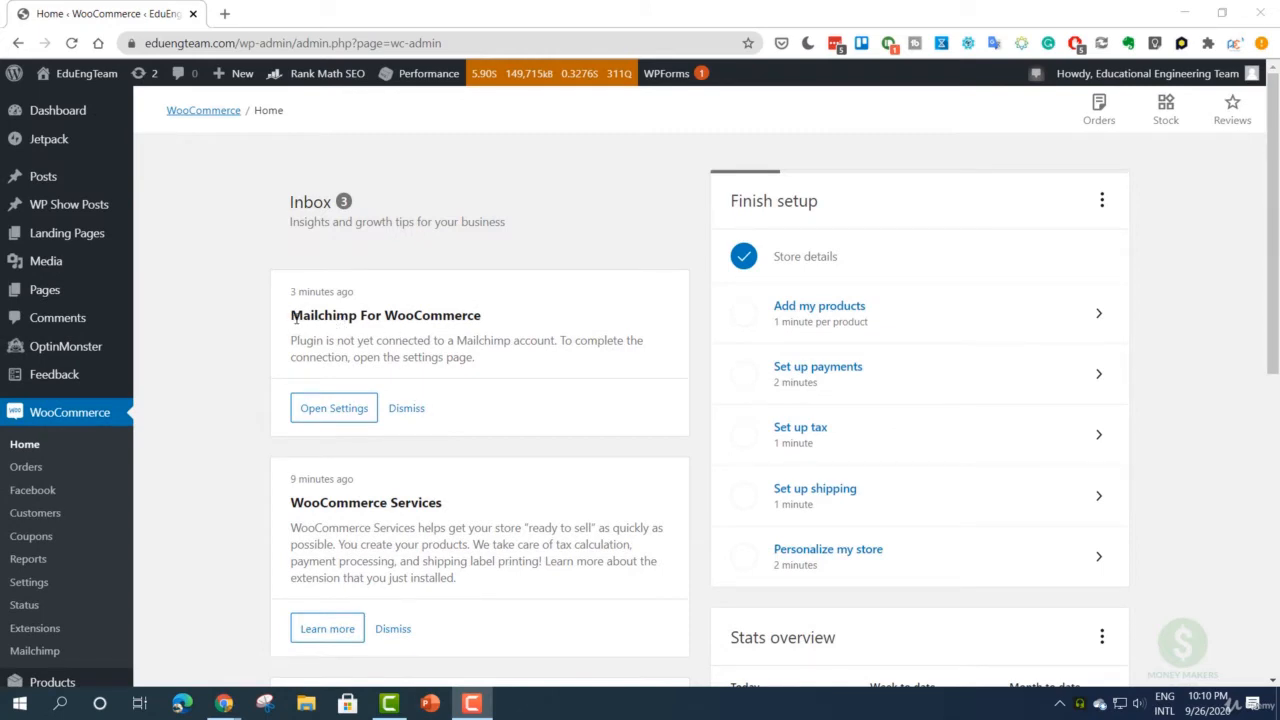
drag(295, 317, 474, 316)
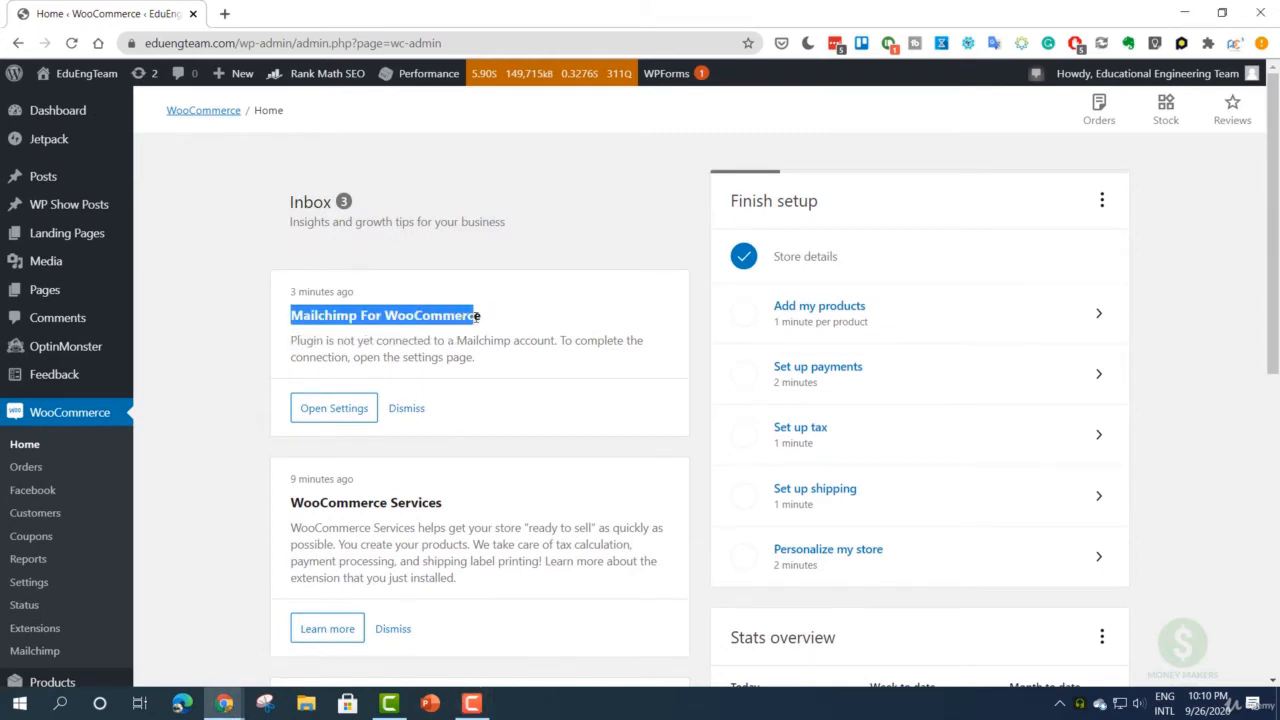
click(478, 317)
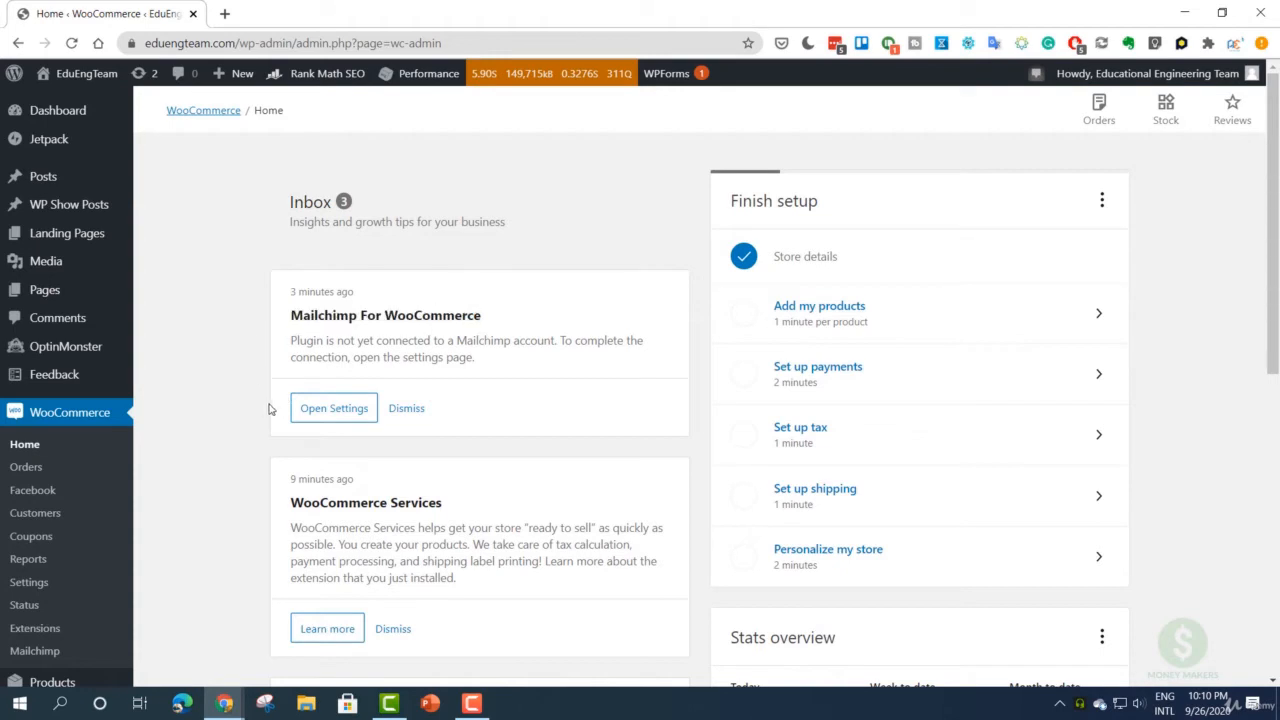
scroll(252, 455, down, 3)
scroll(250, 403, down, 3)
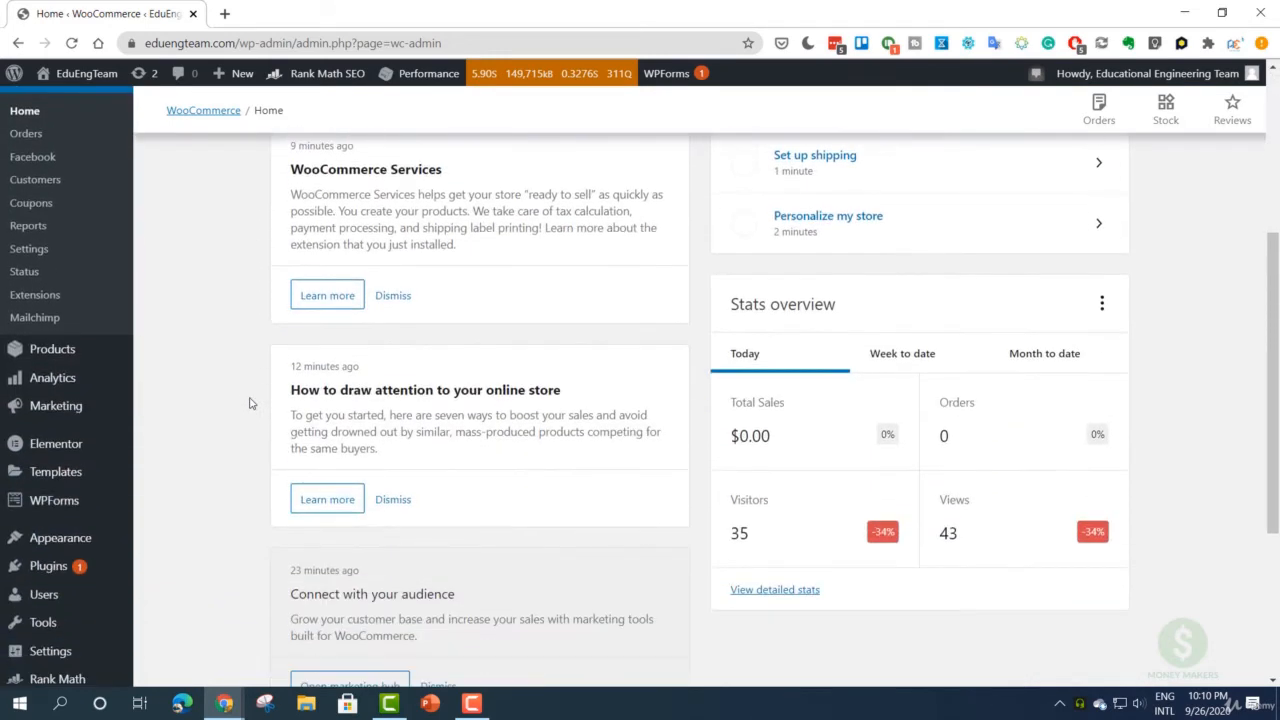
scroll(413, 432, down, 3)
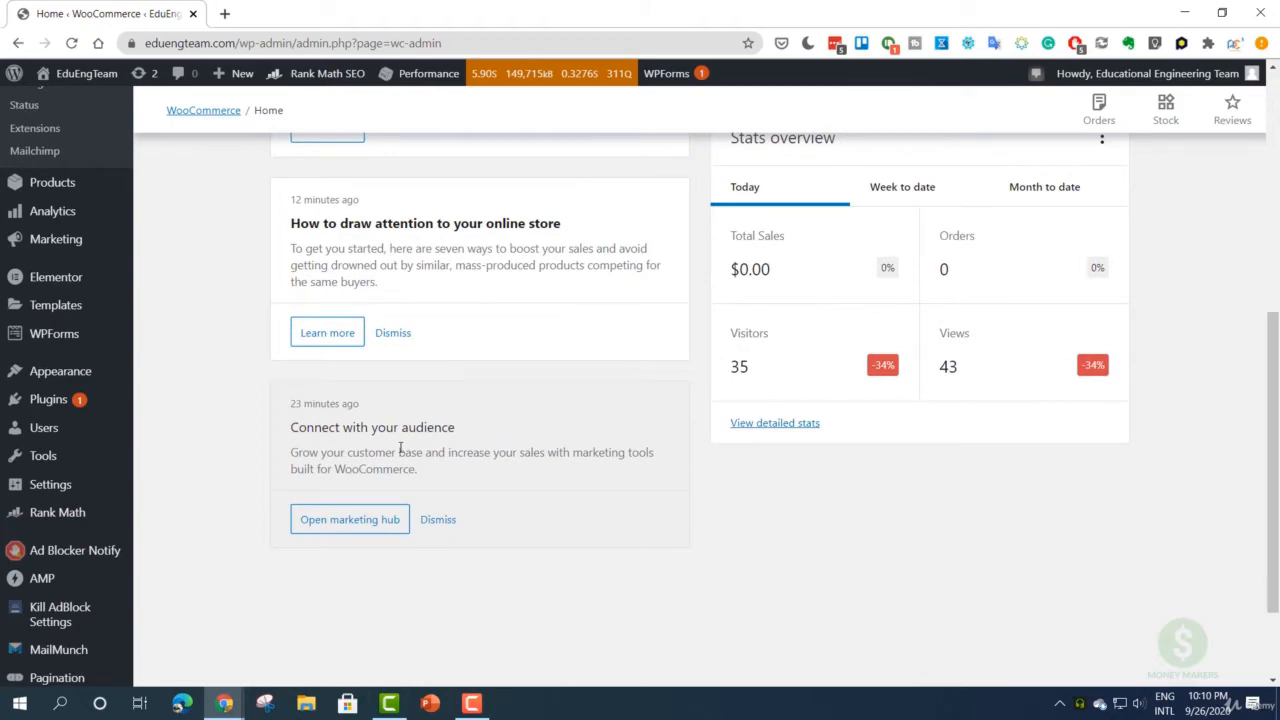
scroll(368, 405, up, 9)
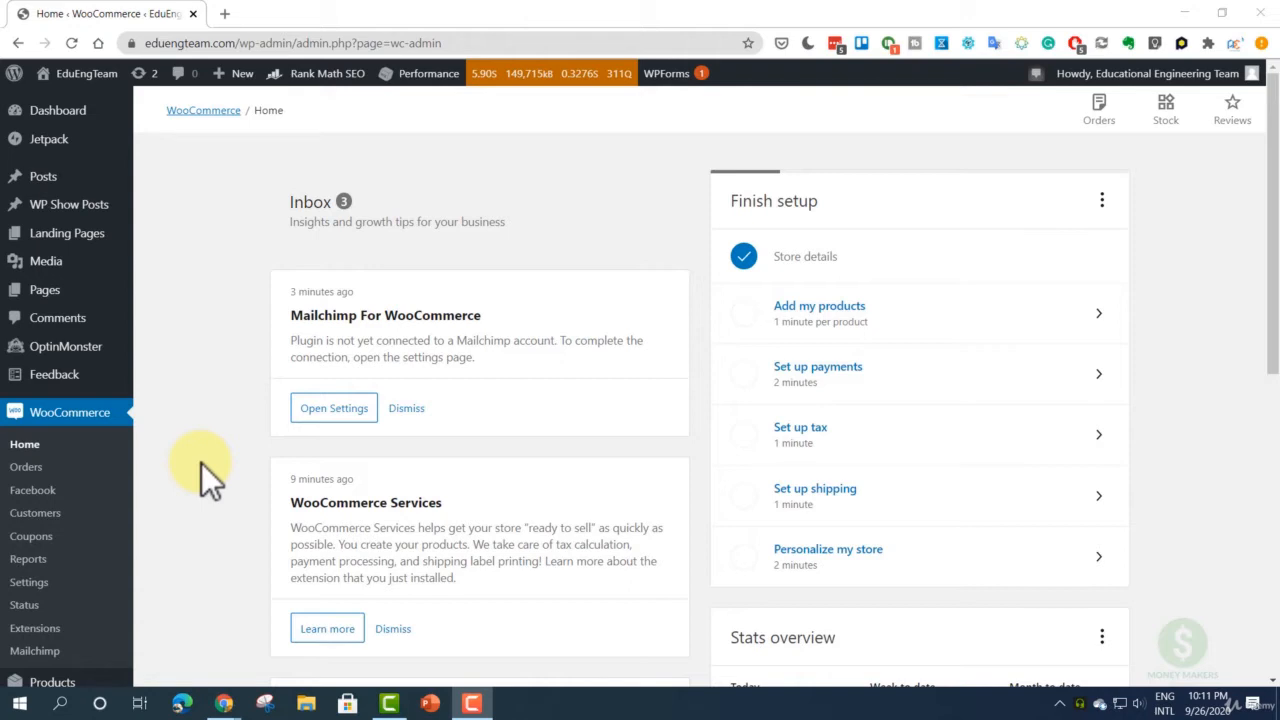
- Open the AliExpress site at aliexpress.com in a new browser tab
click(224, 13)
text(aliexpress.com/help/newContactUs.htm)
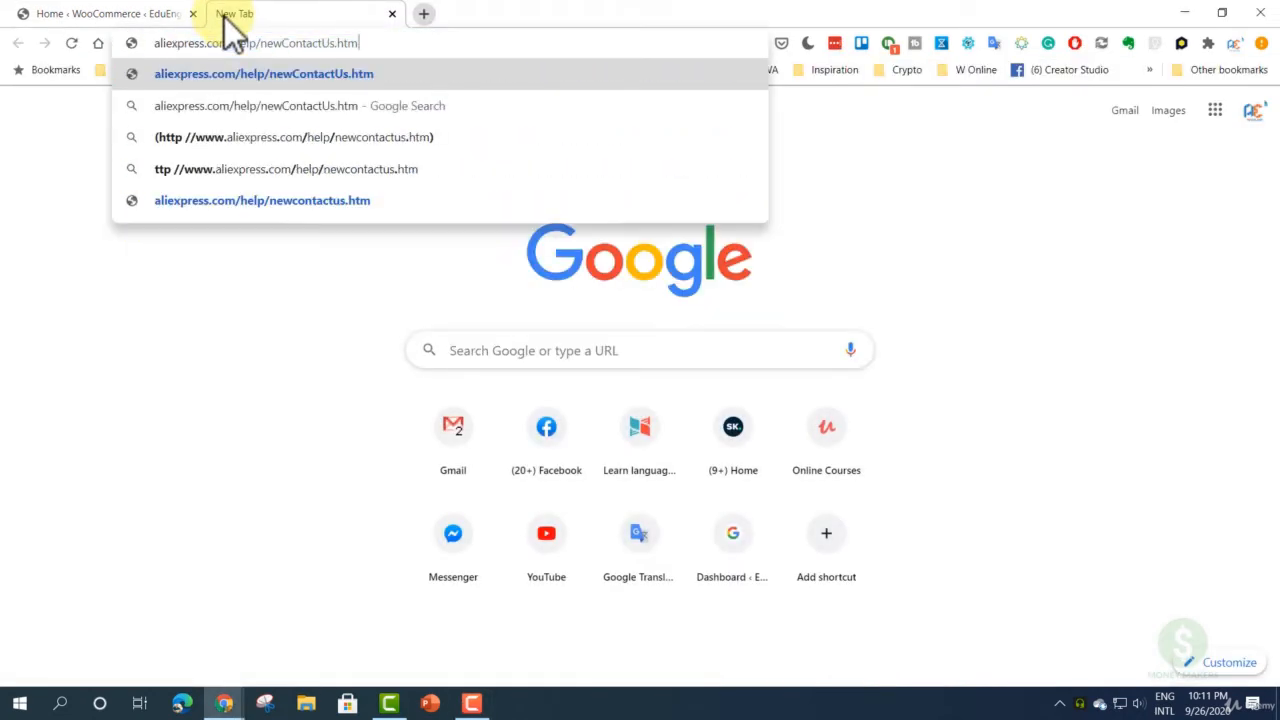
key(BackSpace)
key(BackSpace)
key(BackSpace)
key(BackSpace)
key(BackSpace)
key(BackSpace)
key(BackSpace)
key(BackSpace)
key(BackSpace)
key(BackSpace)
key(BackSpace)
key(BackSpace)
key(BackSpace)
key(BackSpace)
key(BackSpace)
key(BackSpace)
key(BackSpace)
key(BackSpace)
key(BackSpace)
key(BackSpace)
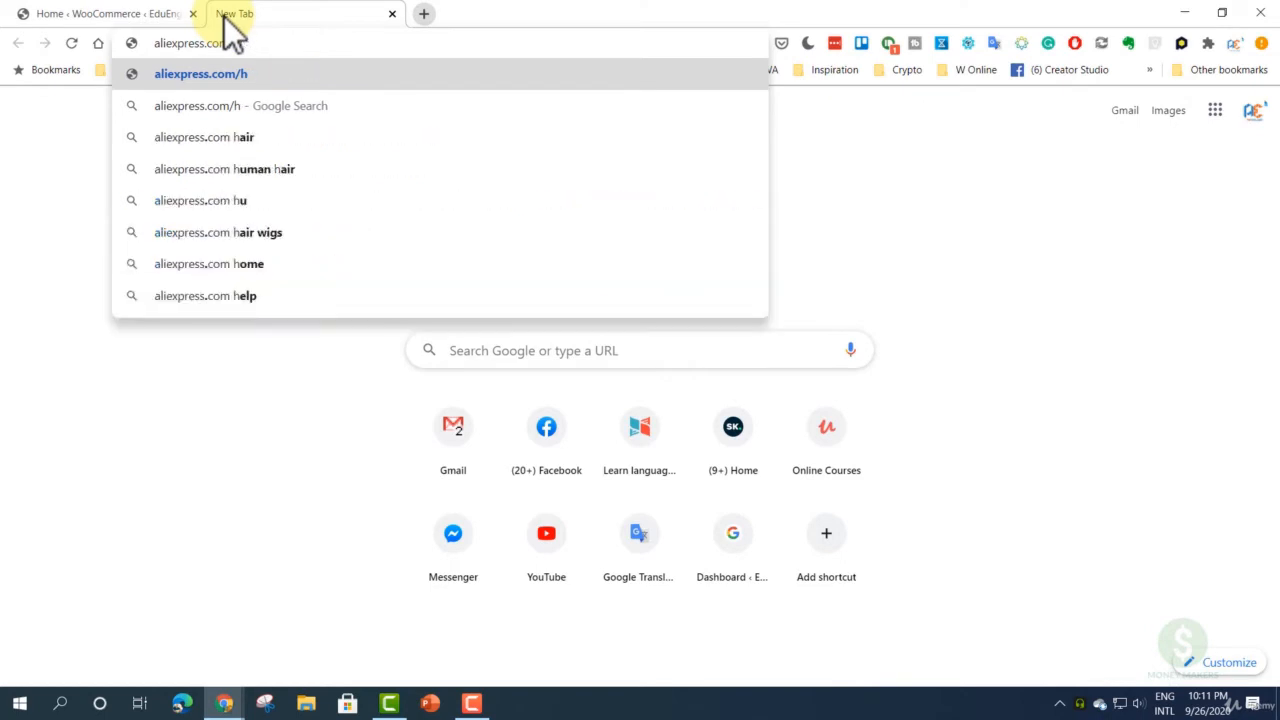
key(Return)
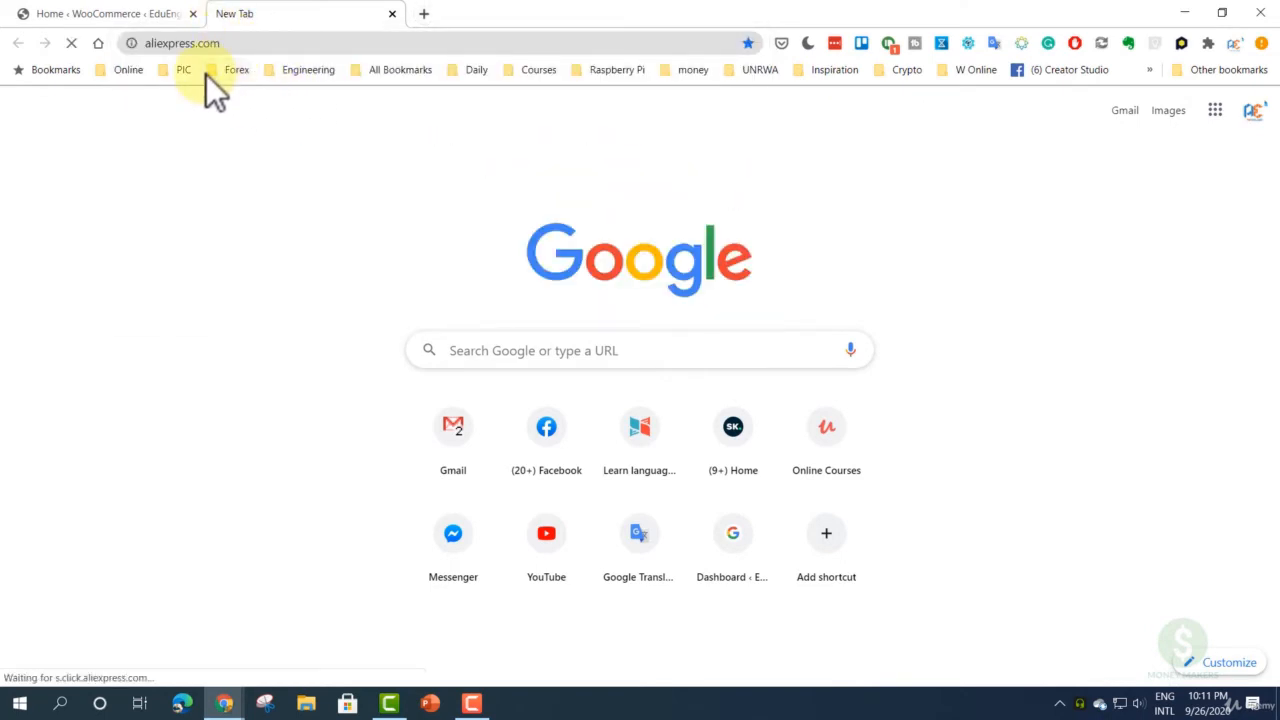
click(155, 18)
click(270, 16)
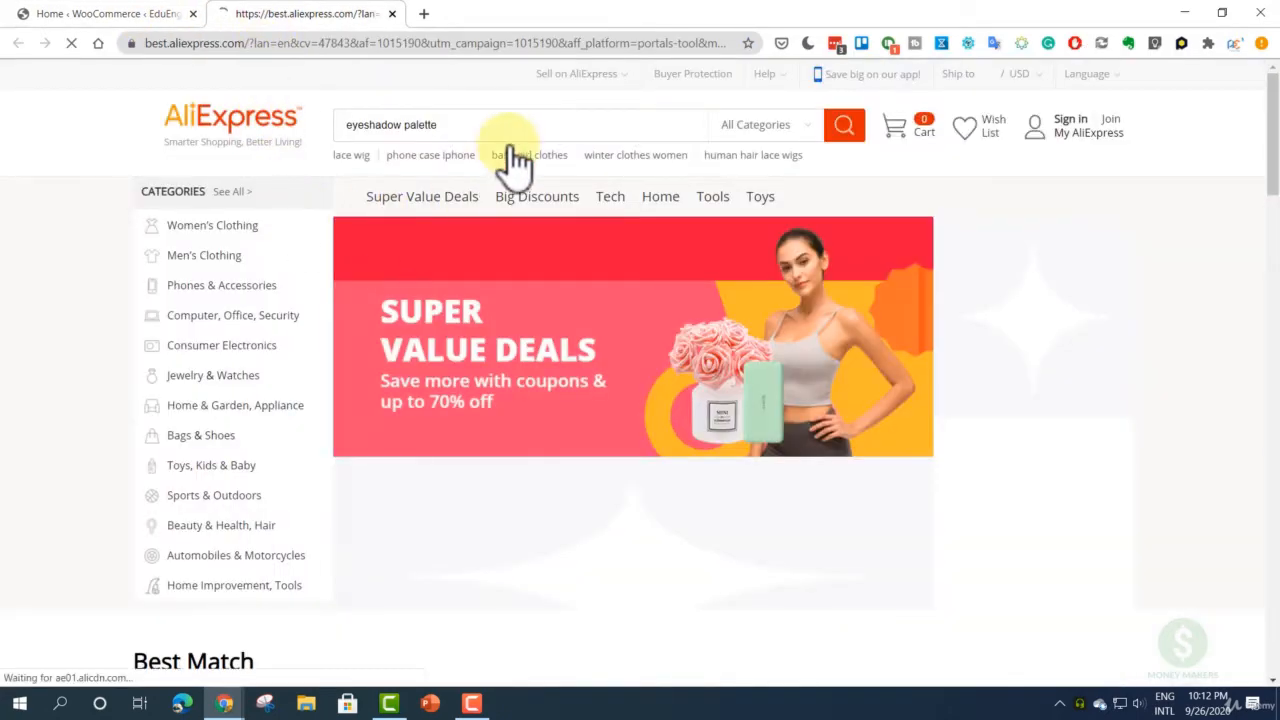
- Glance through the AliExpress home page offers and search the store for "arduino"
scroll(537, 257, down, 5)
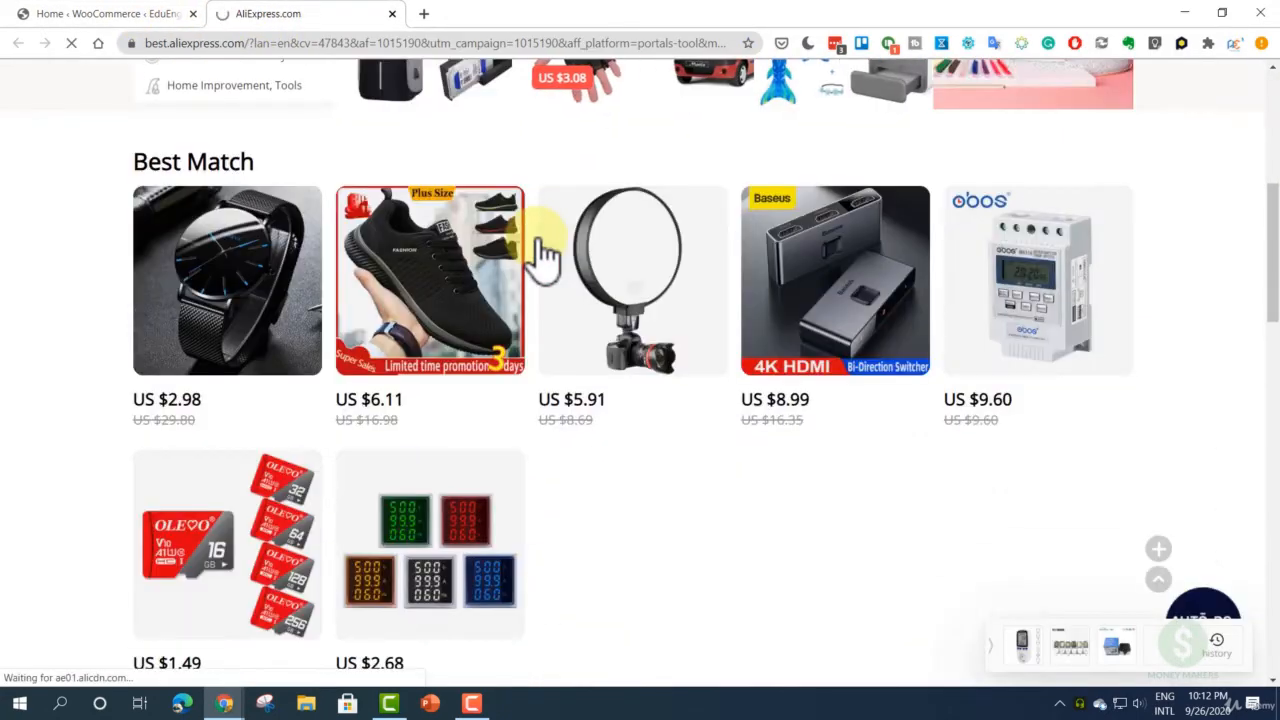
scroll(537, 239, up, 1)
scroll(537, 245, up, 2)
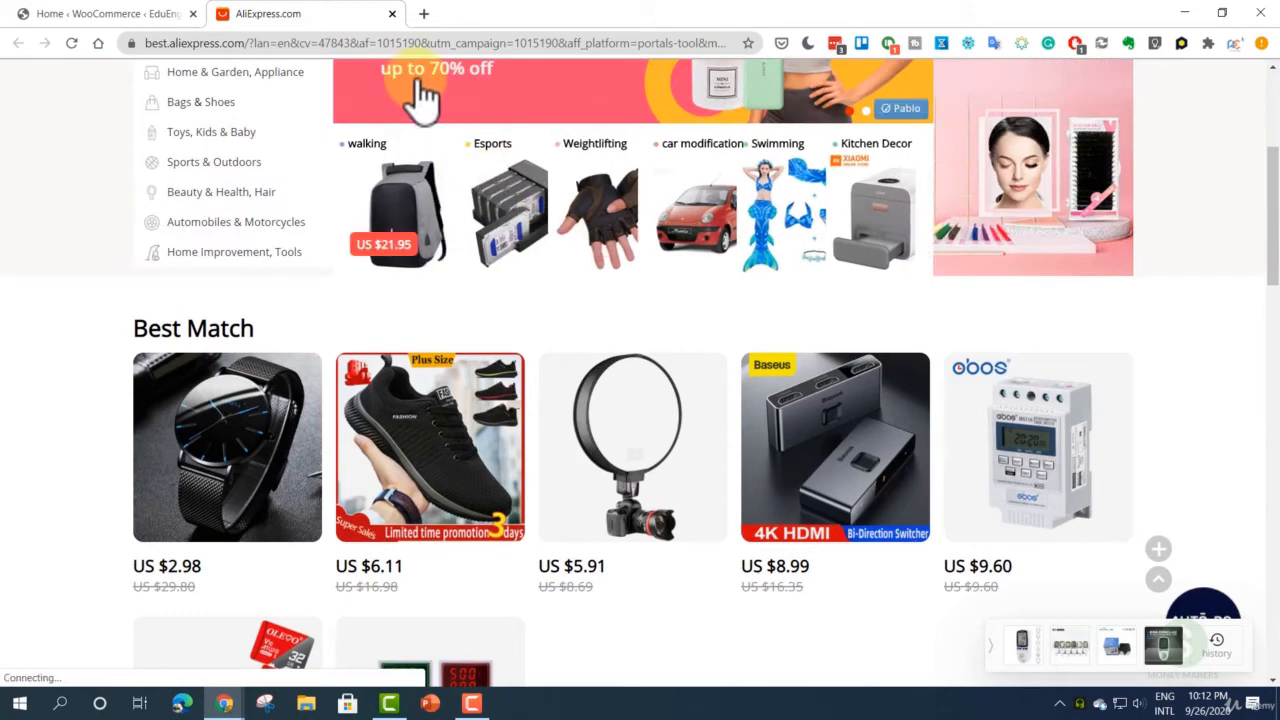
scroll(324, 206, up, 5)
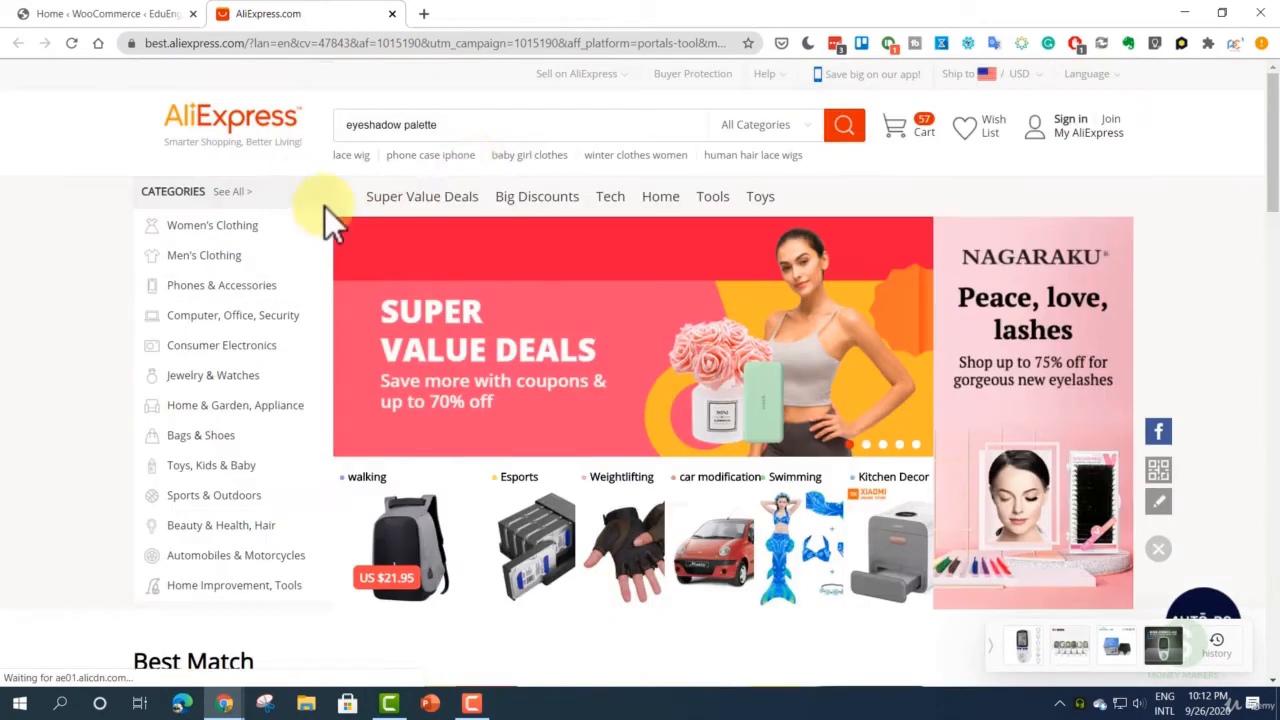
click(527, 133)
text(arddu)
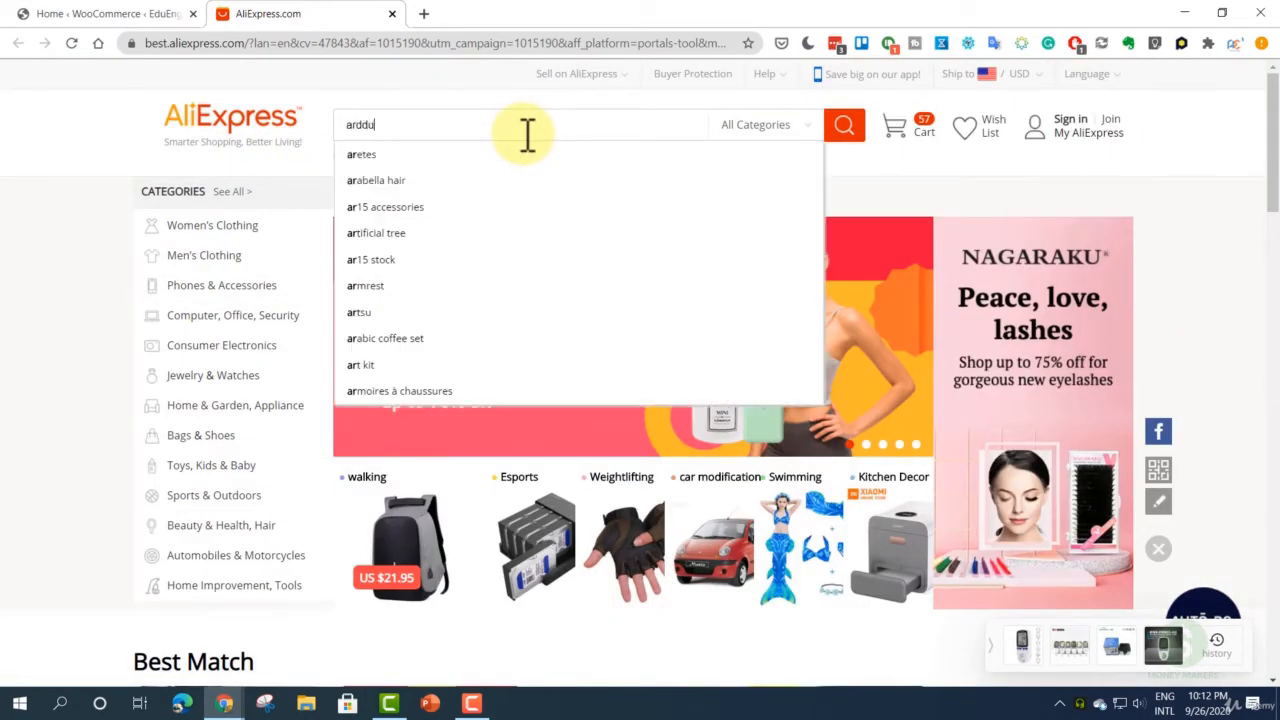
text(uino)
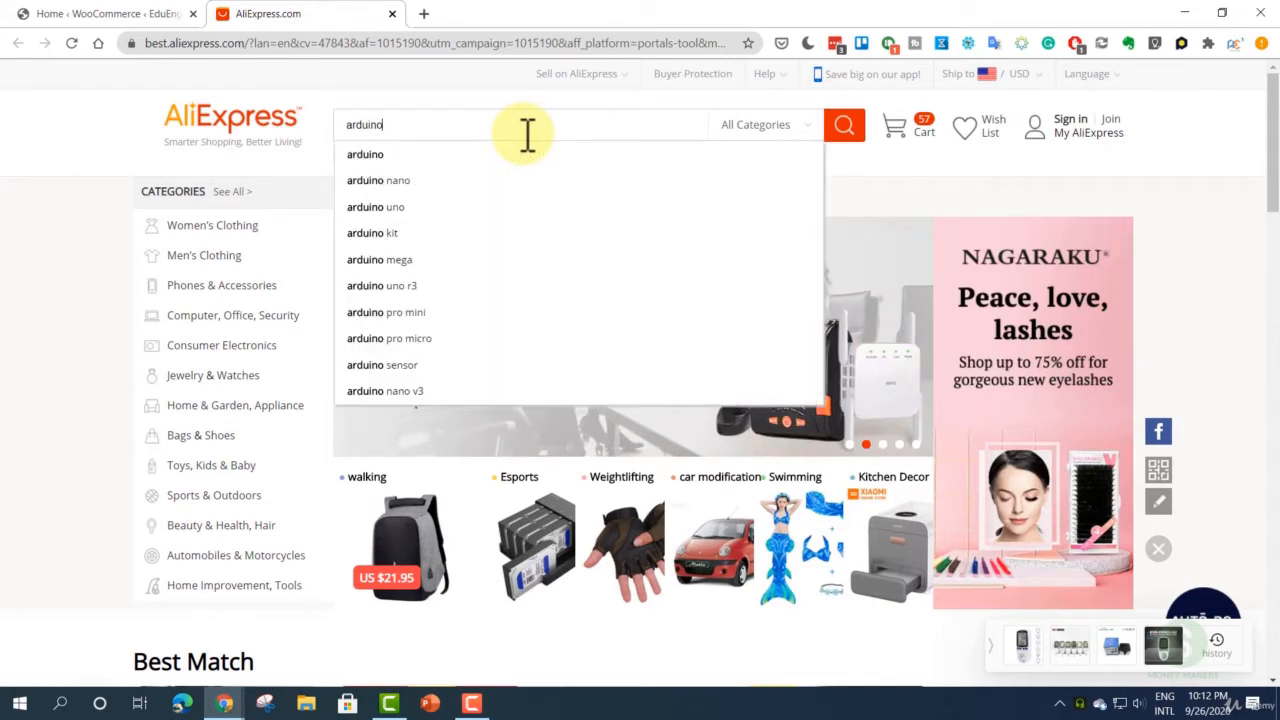
key(Return)
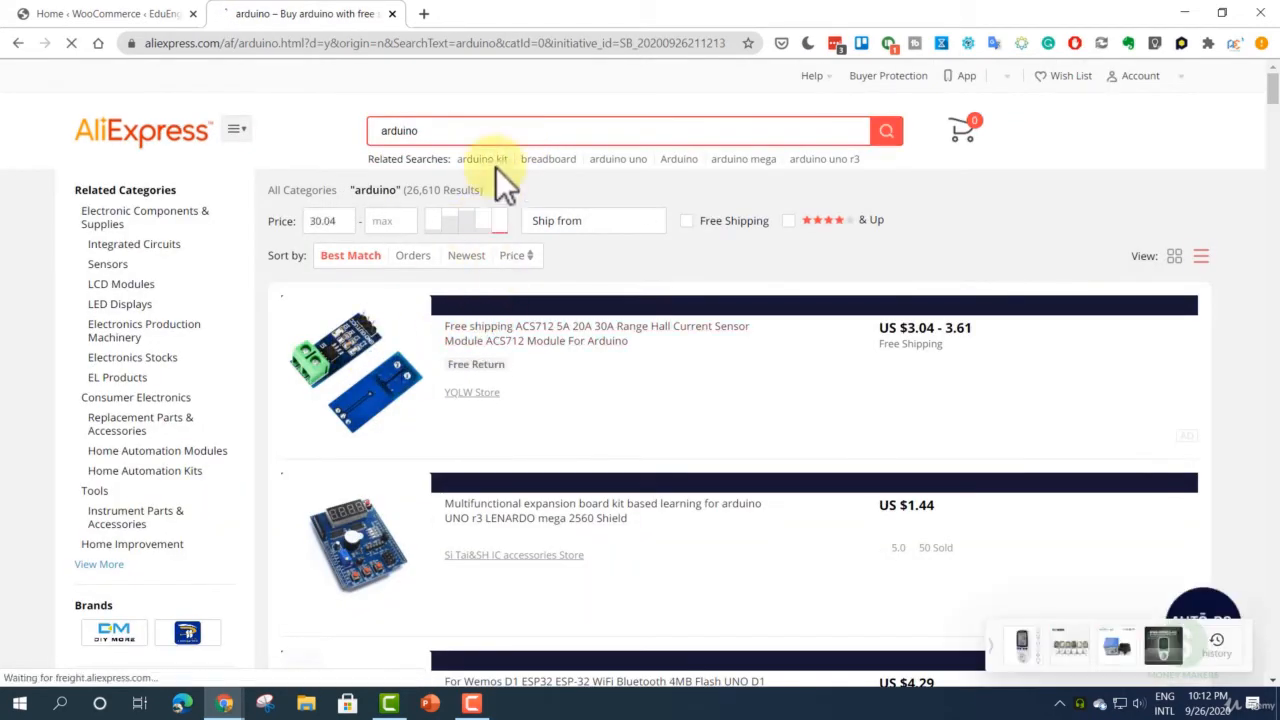
- Narrow the product search to the suggested related search "arduino kit"
click(503, 131)
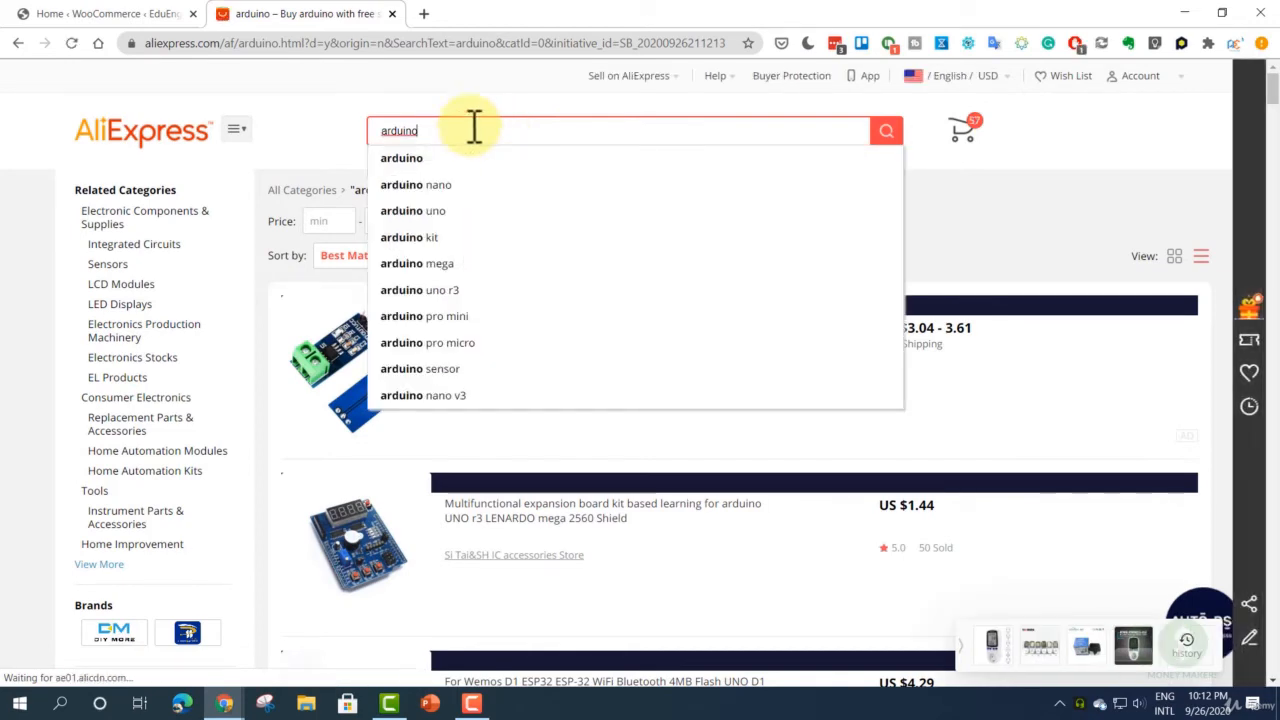
click(302, 128)
click(480, 162)
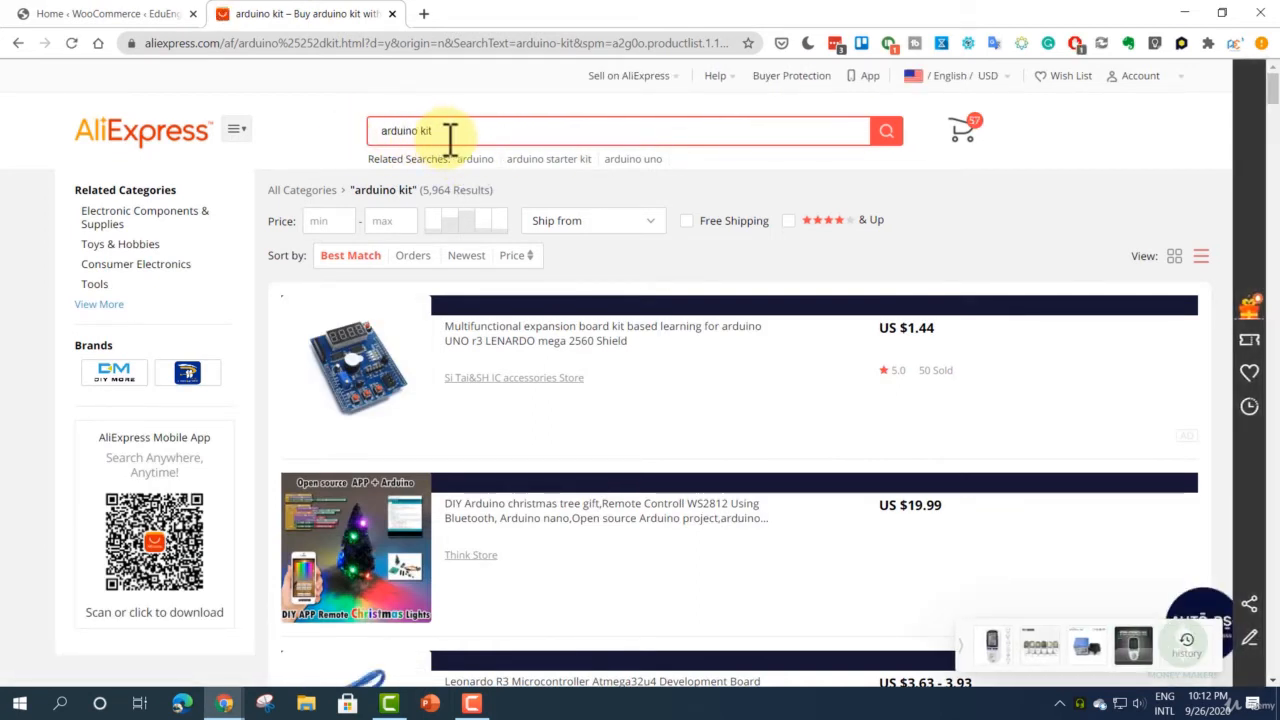
- Filter the arduino kit results to free shipping and a rating of four stars and up
click(689, 221)
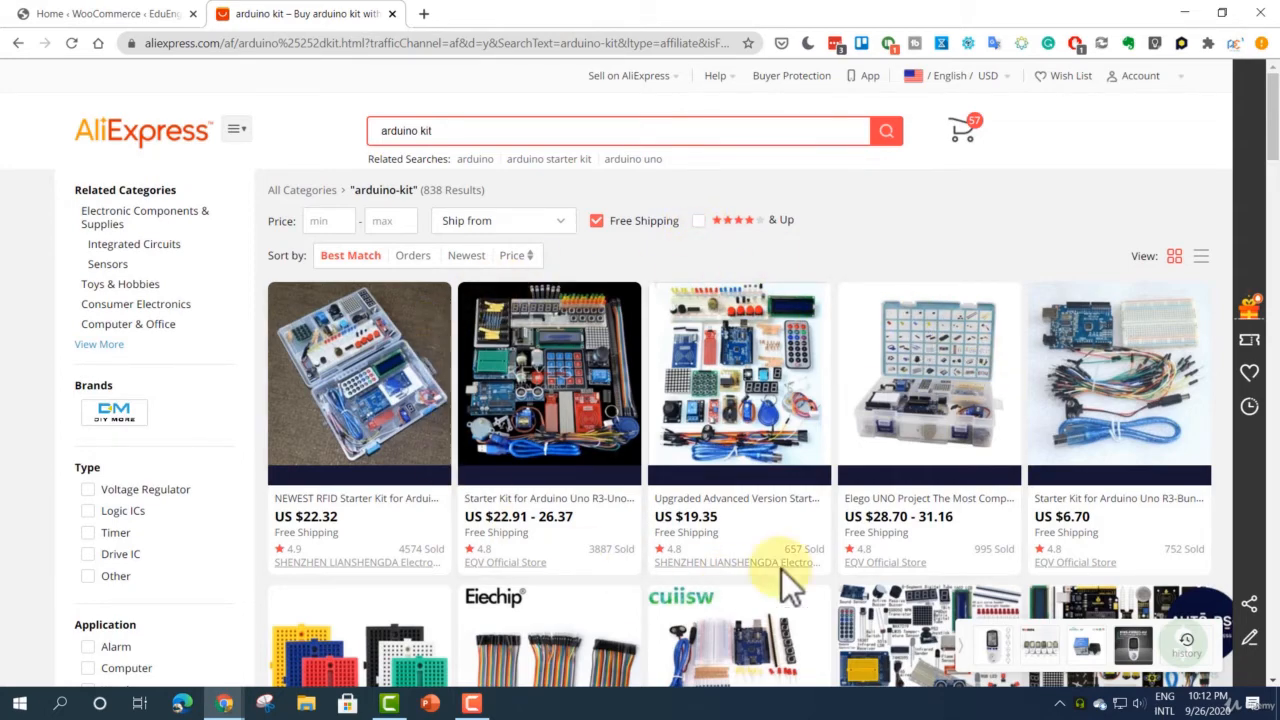
click(699, 221)
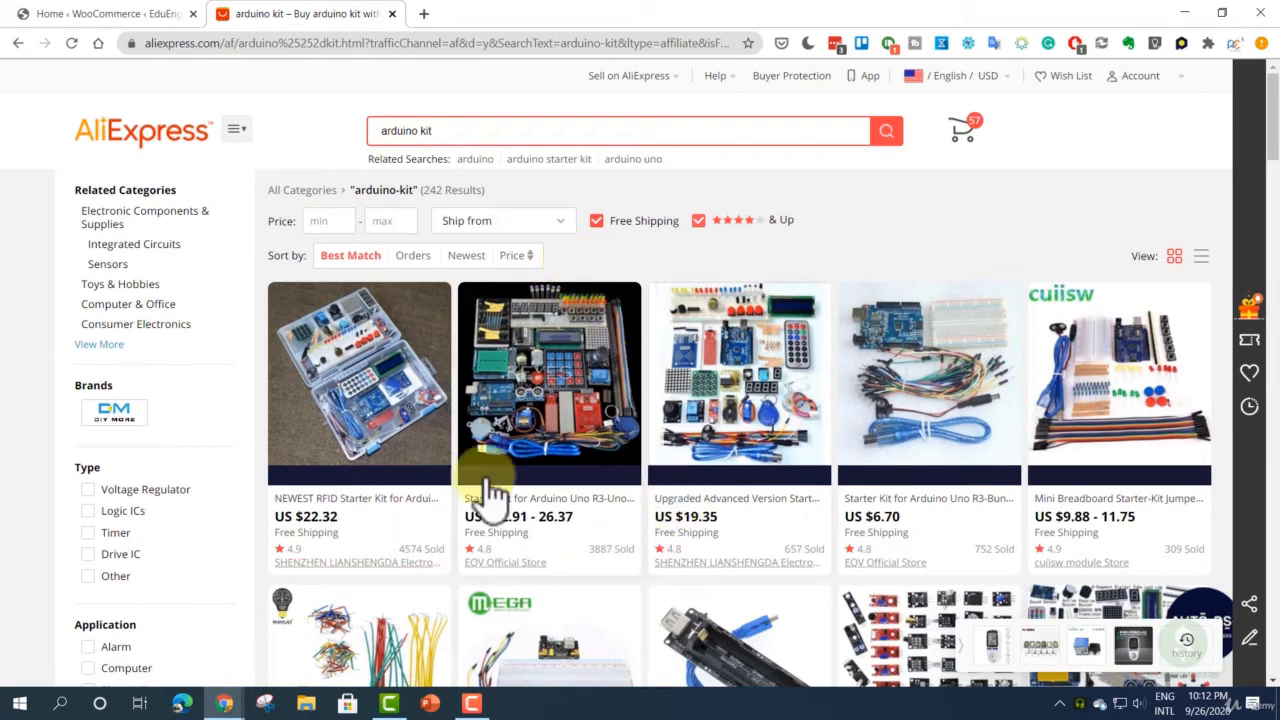
scroll(670, 350, down, 1)
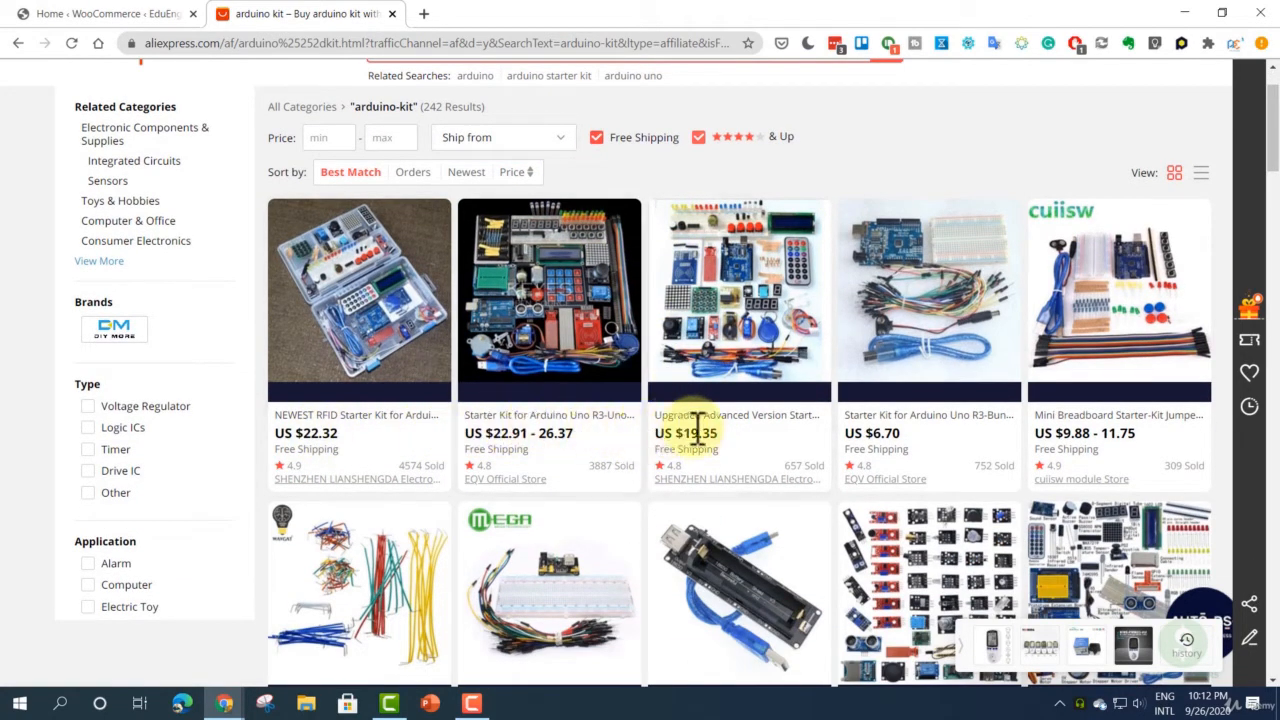
scroll(706, 400, up, 1)
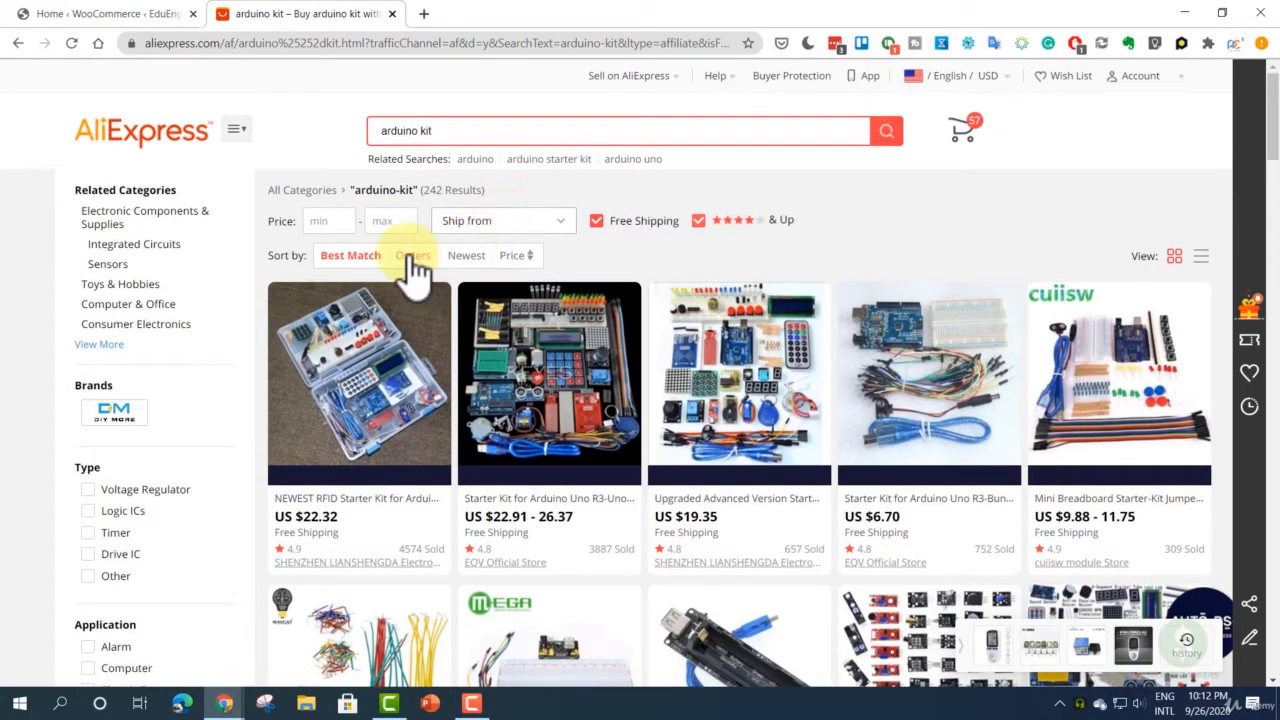
- Sort the arduino kit results by price and browse through the listed products
click(516, 257)
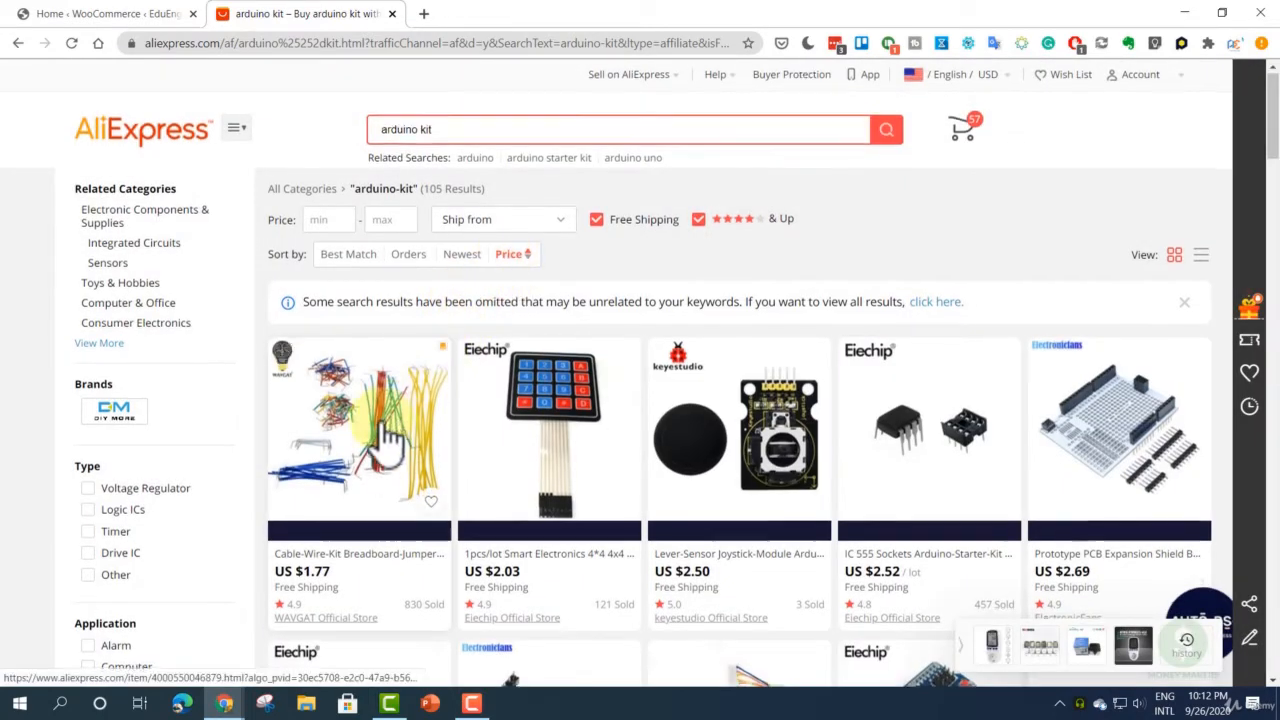
scroll(367, 281, down, 2)
scroll(380, 265, down, 5)
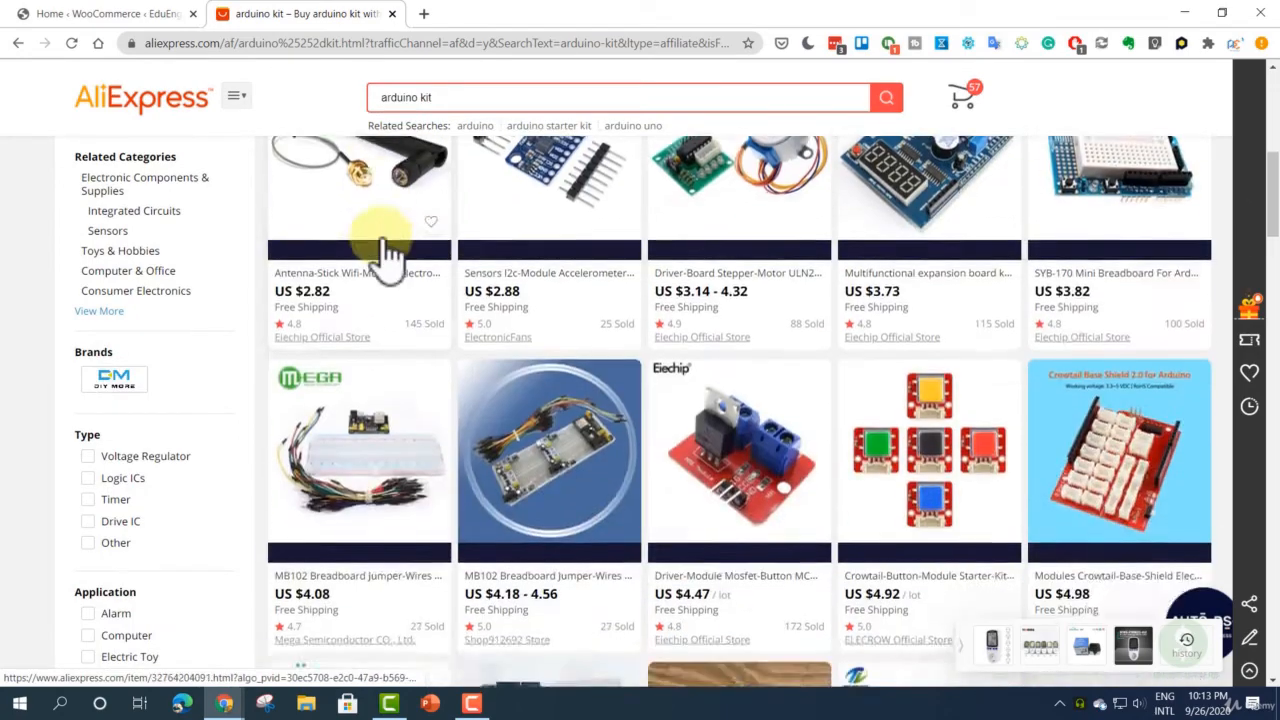
scroll(385, 252, down, 5)
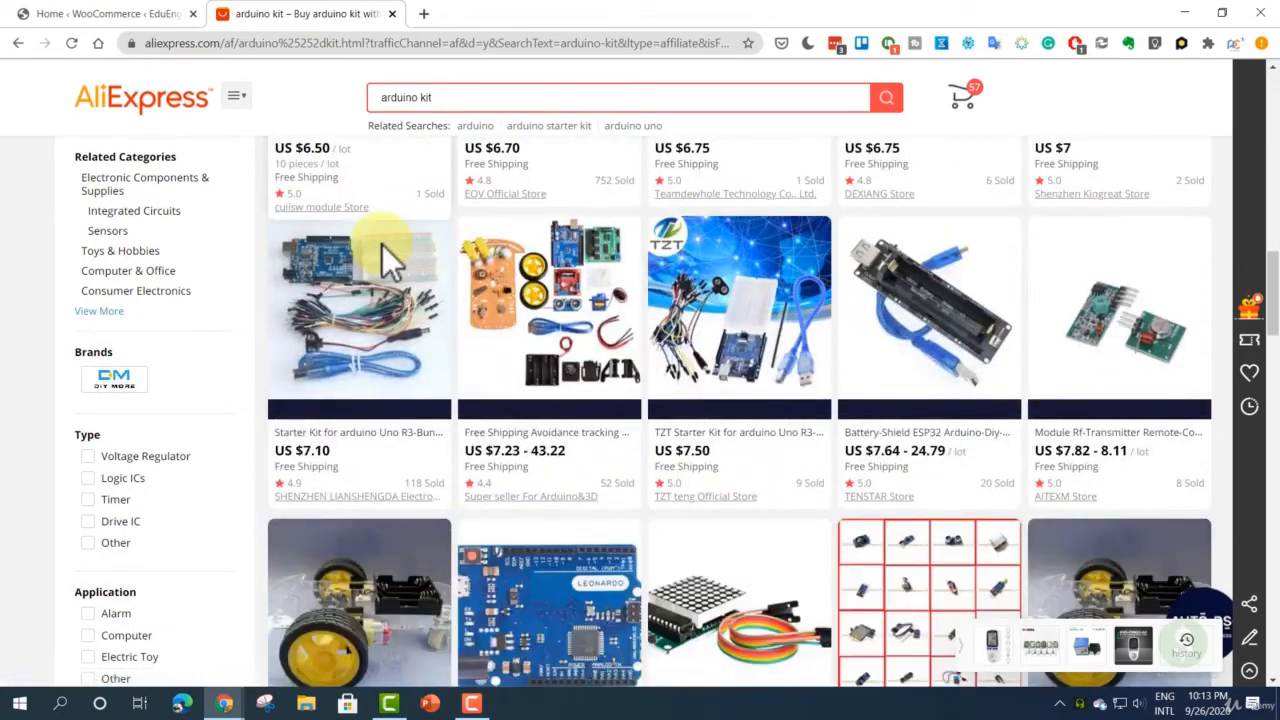
scroll(381, 246, down, 5)
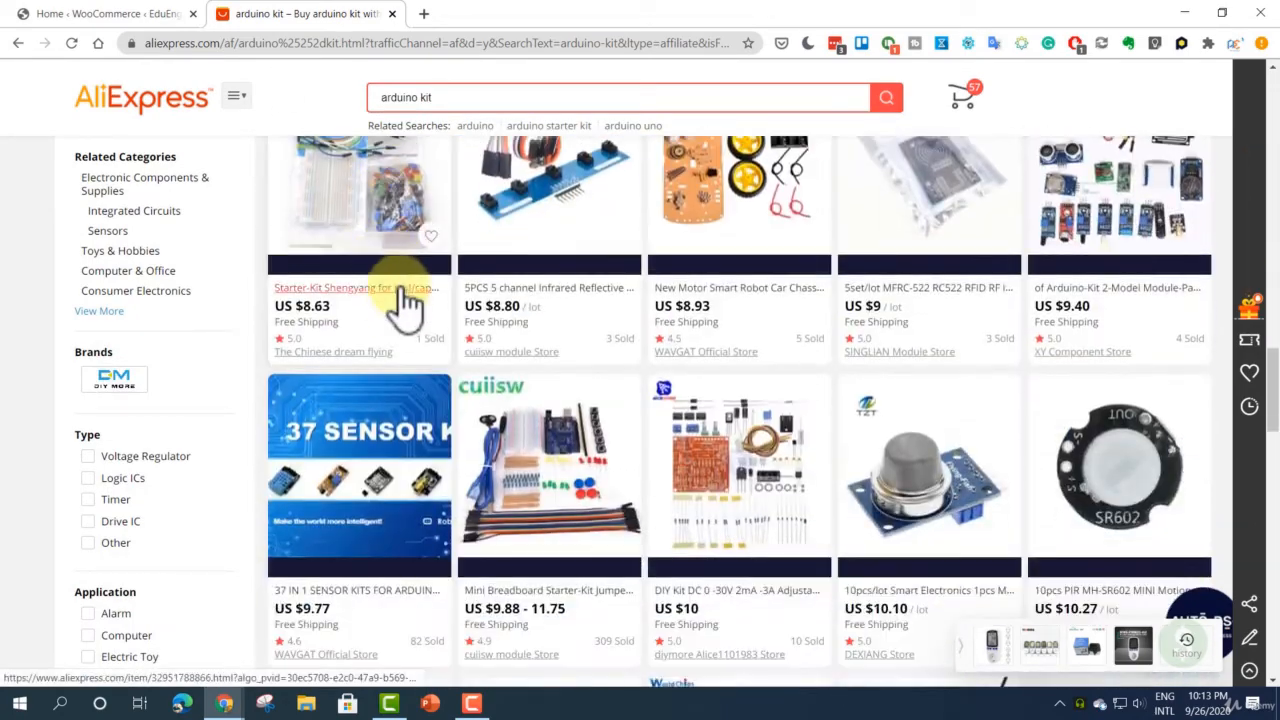
scroll(409, 337, down, 4)
- Sort the arduino kit results by orders
scroll(463, 371, up, 12)
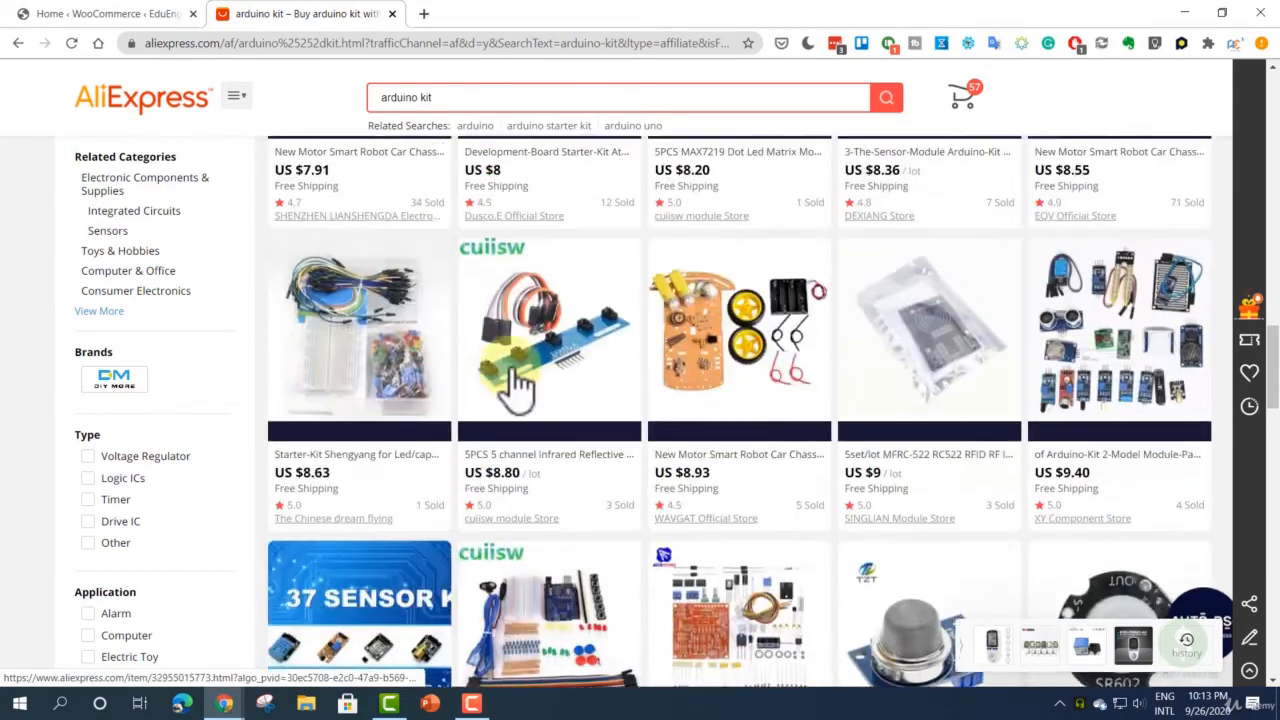
scroll(515, 375, up, 8)
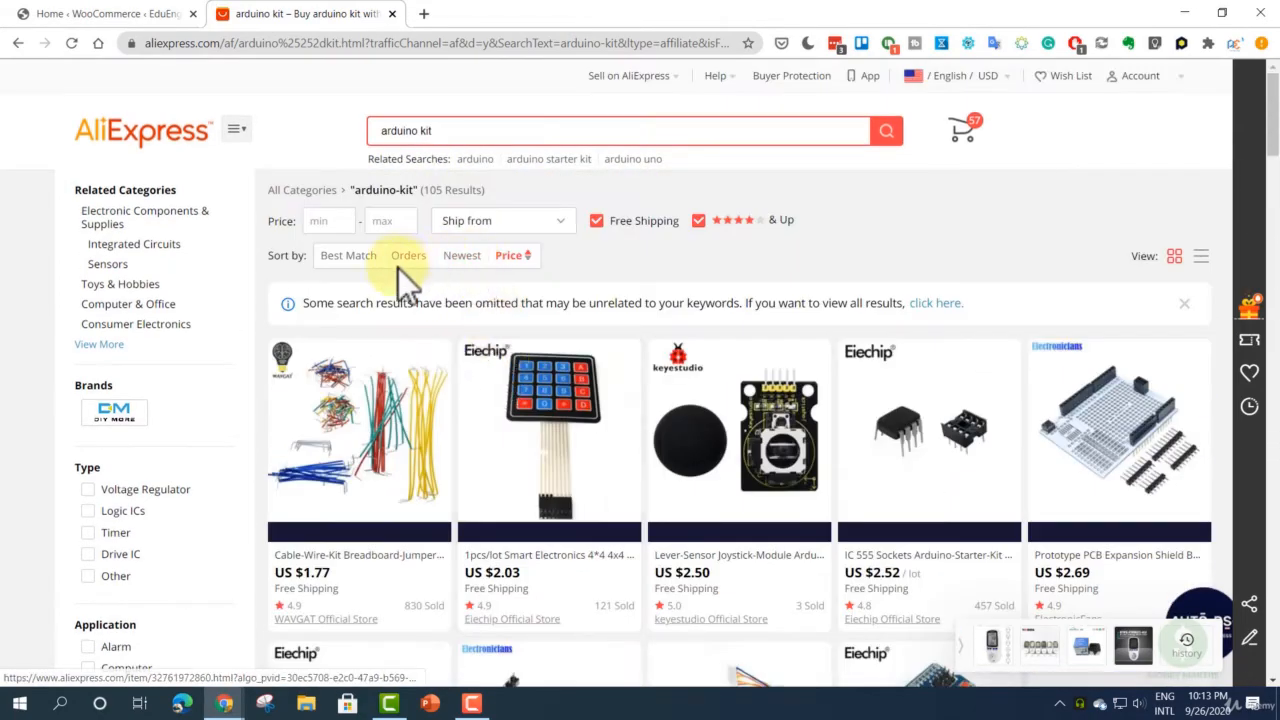
click(410, 256)
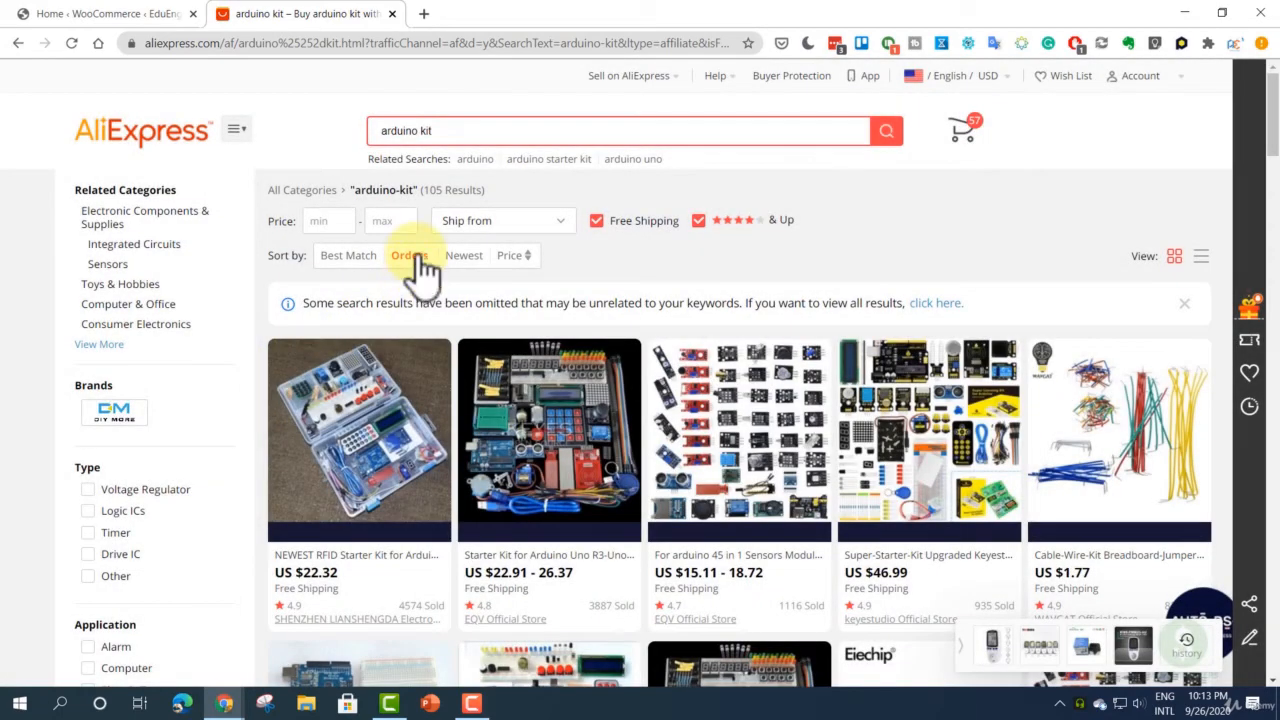
- Open the NEWEST RFID Starter Kit listing from the arduino kit results and copy its full product title
scroll(423, 280, down, 1)
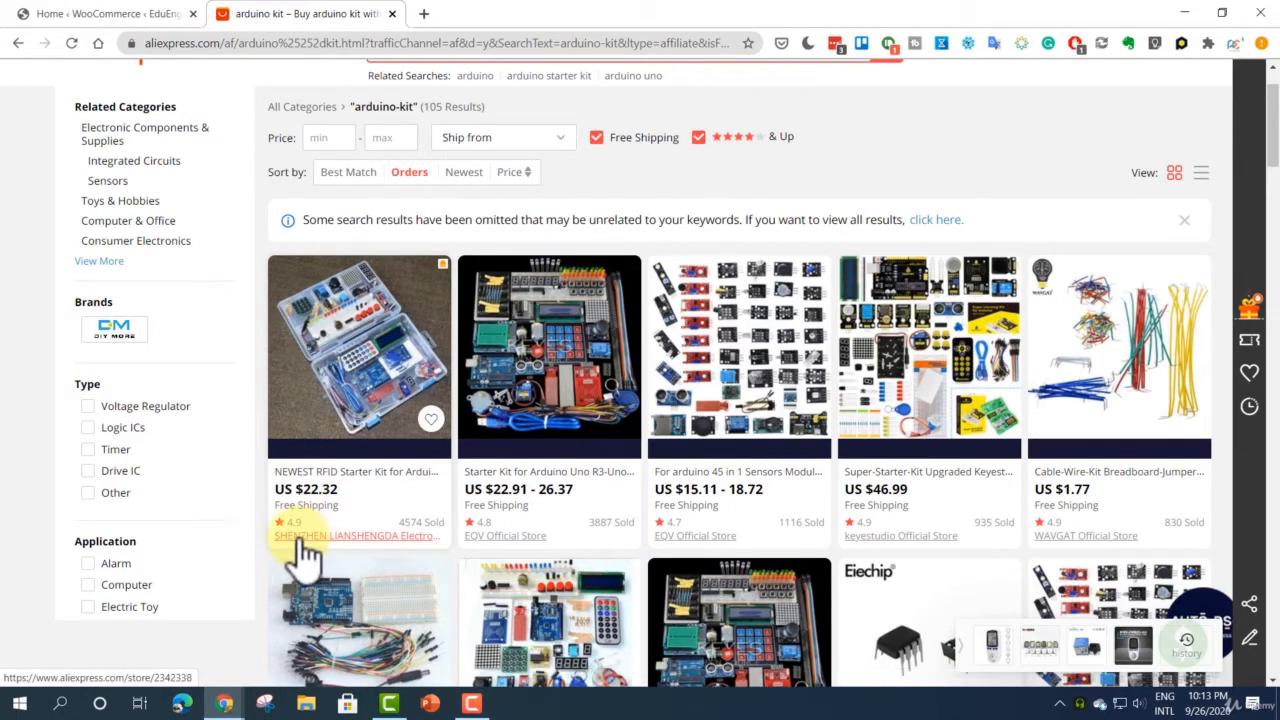
scroll(325, 495, down, 1)
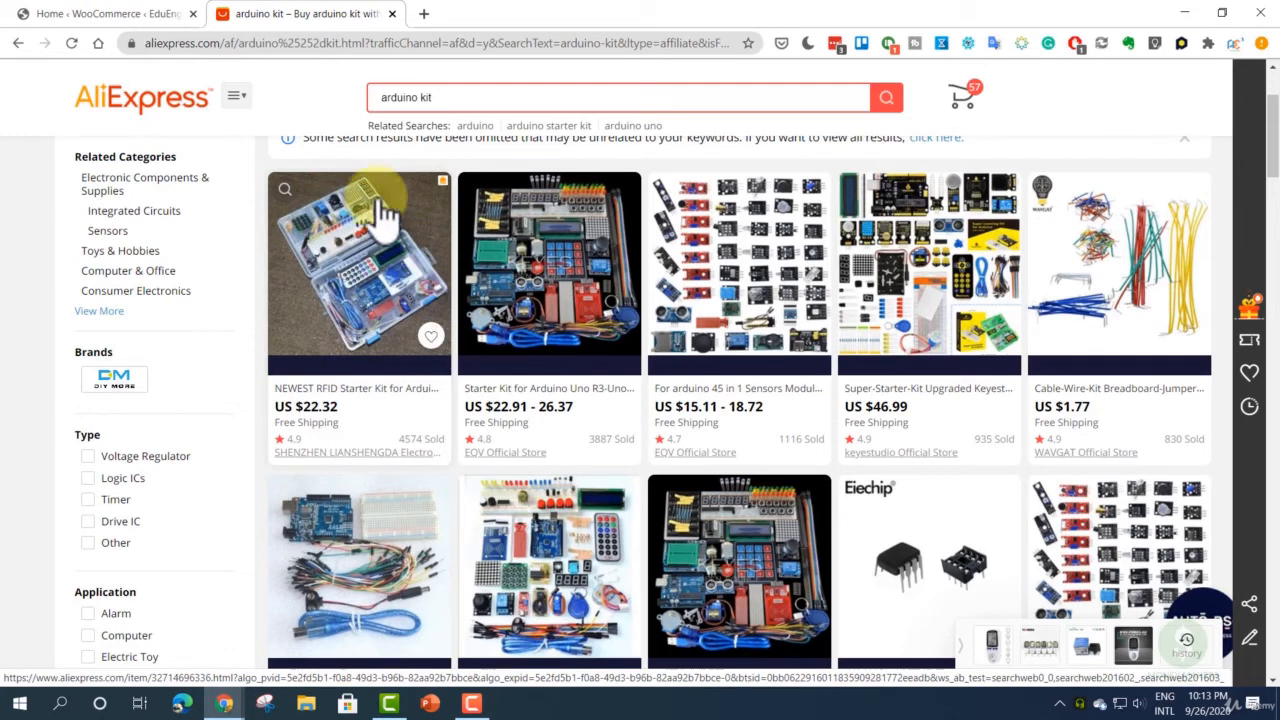
click(330, 393)
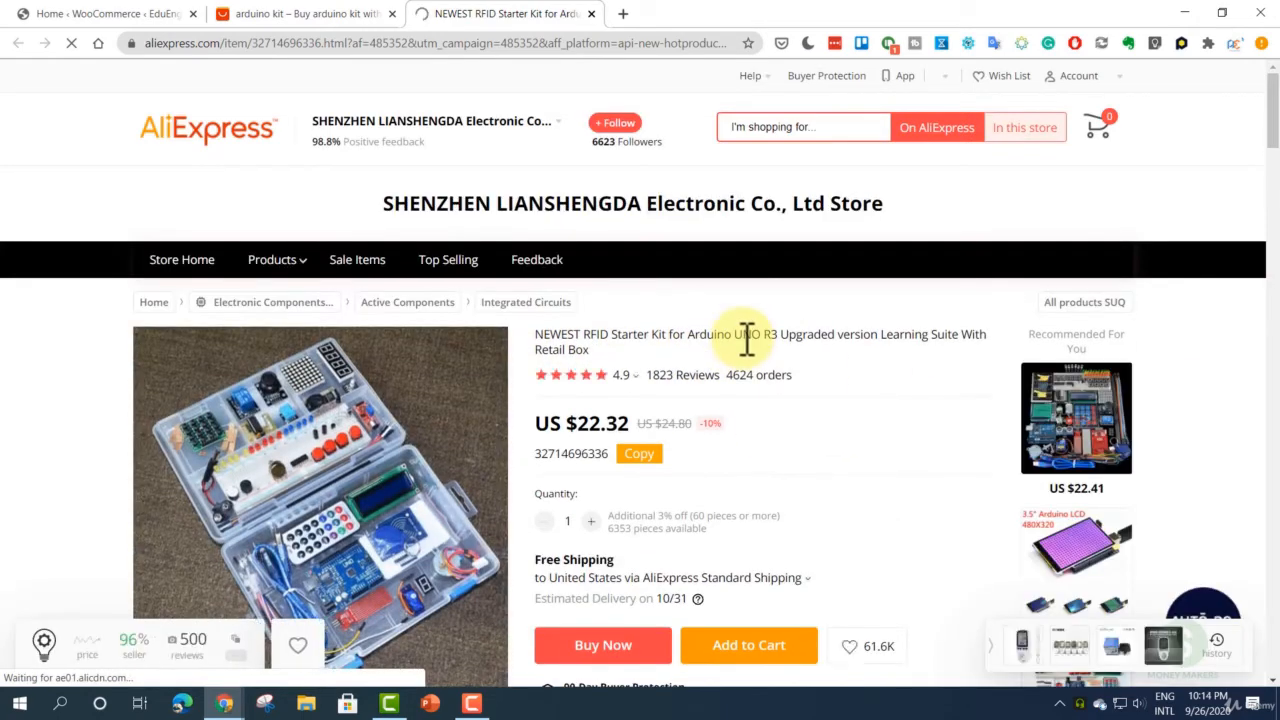
scroll(746, 338, down, 2)
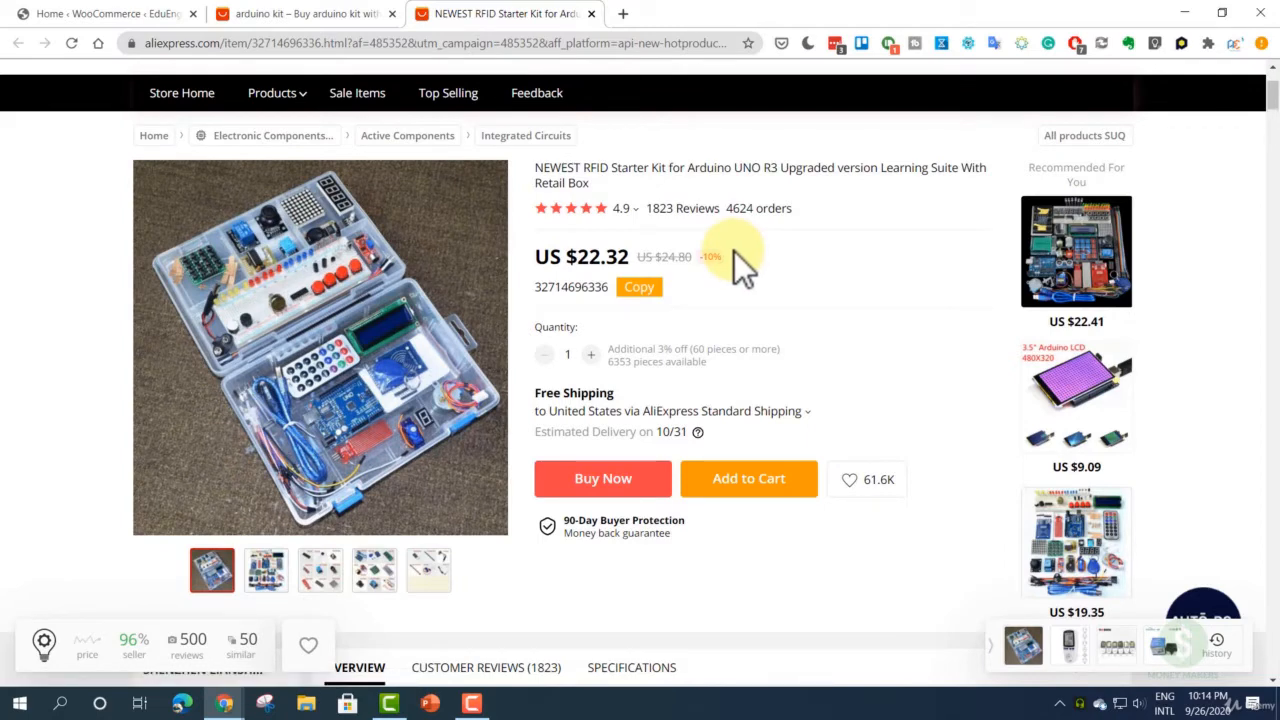
triple_click(597, 170)
right_click(600, 170)
click(608, 180)
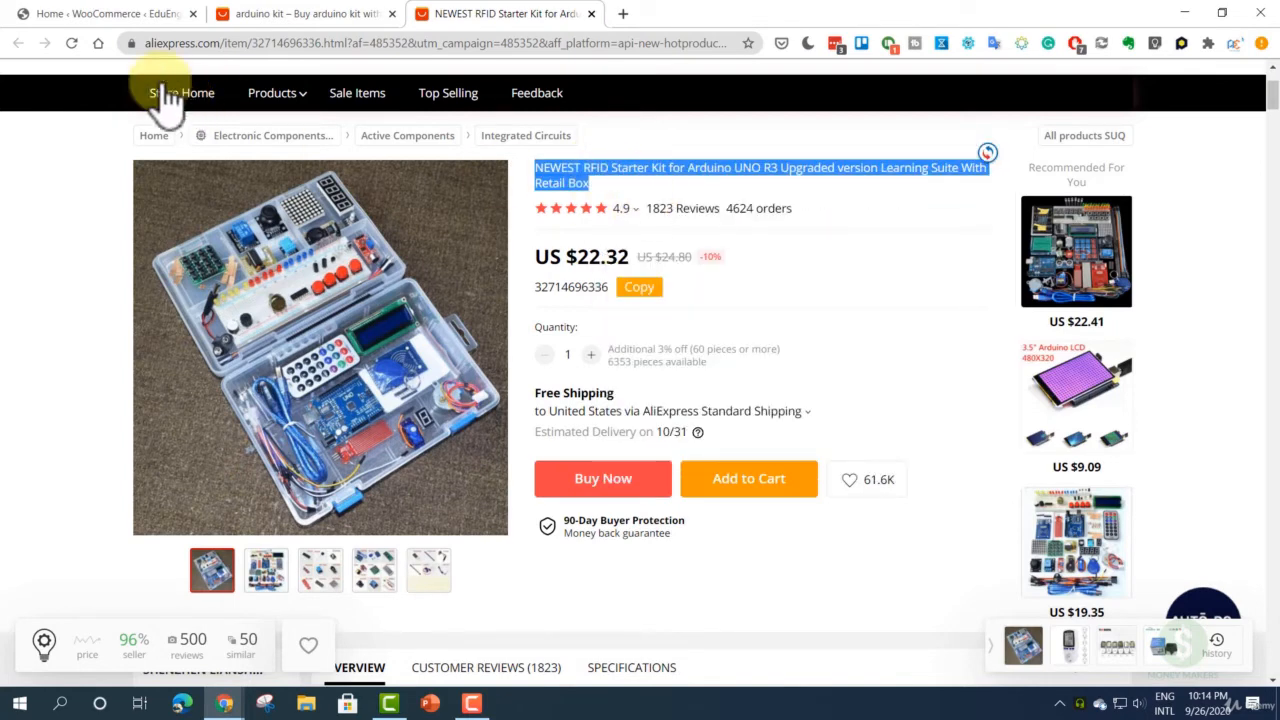
- Return to the WooCommerce setup page and start adding a new product manually
click(137, 16)
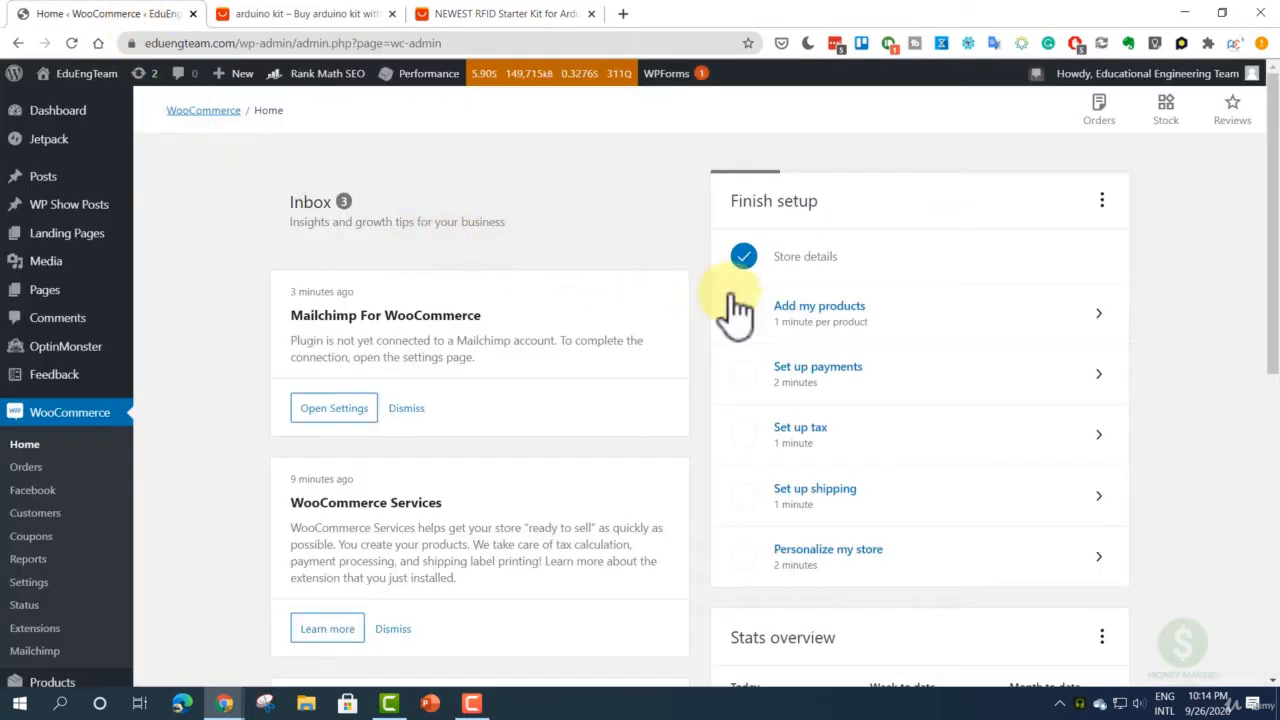
click(828, 320)
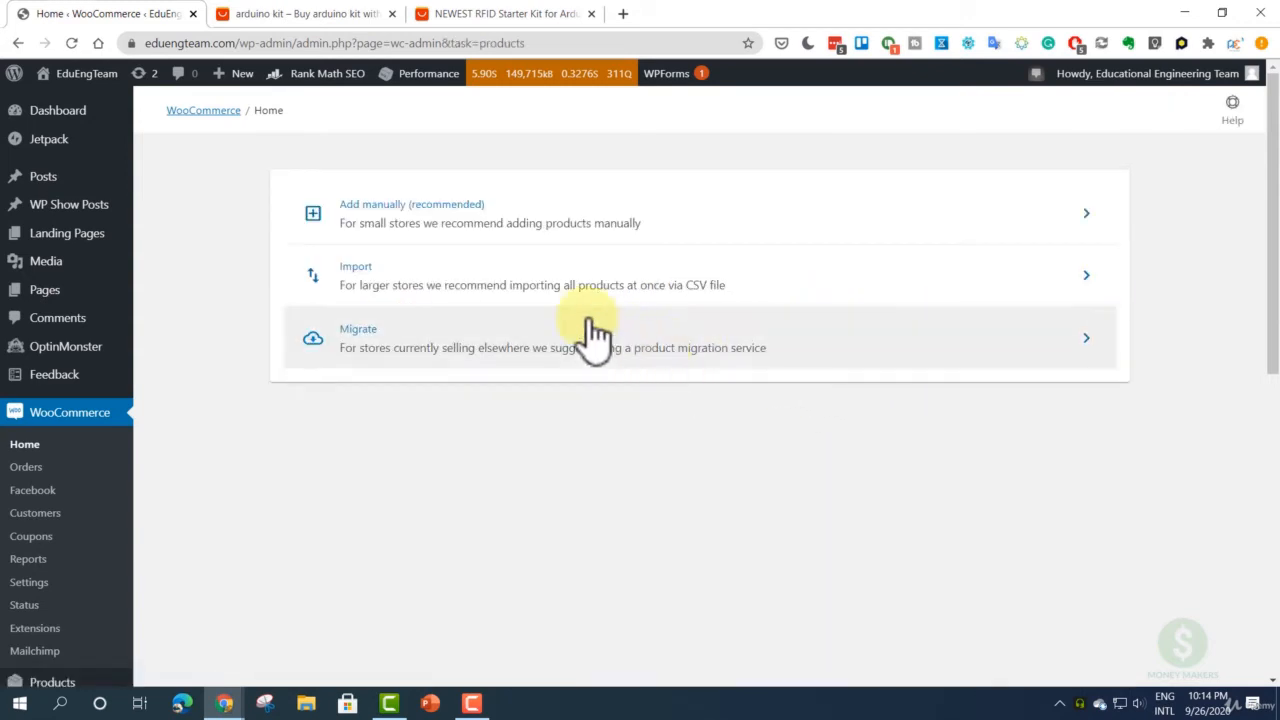
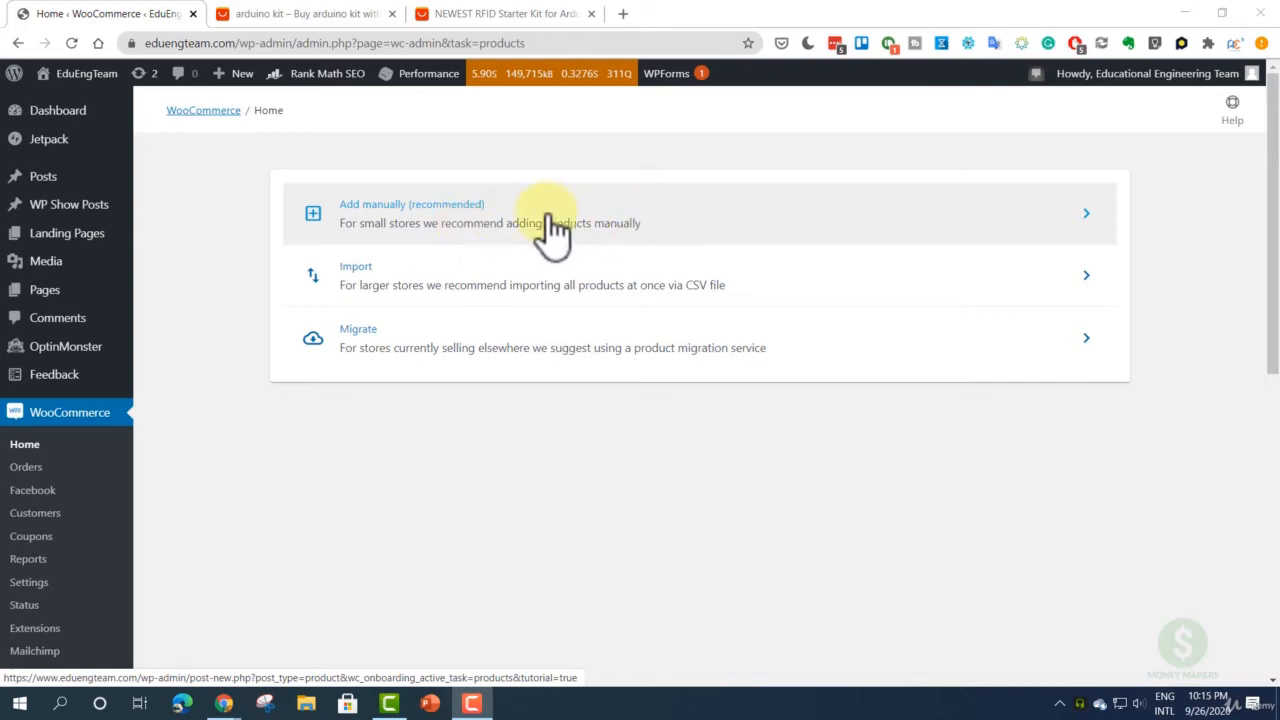
click(678, 228)
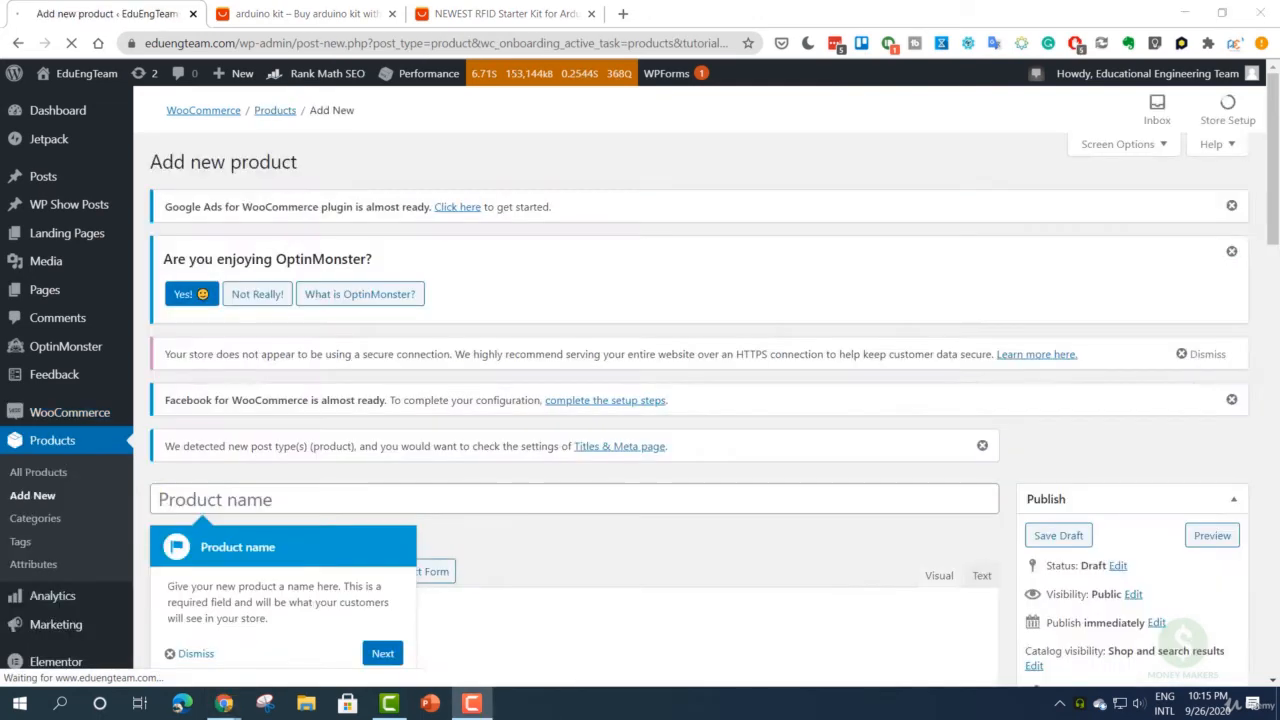
- Name the product "NEWEST RFID Starter Kit for Arduino UNO R3 Upgraded version Learning Suite With Retail Box"
scroll(233, 483, down, 3)
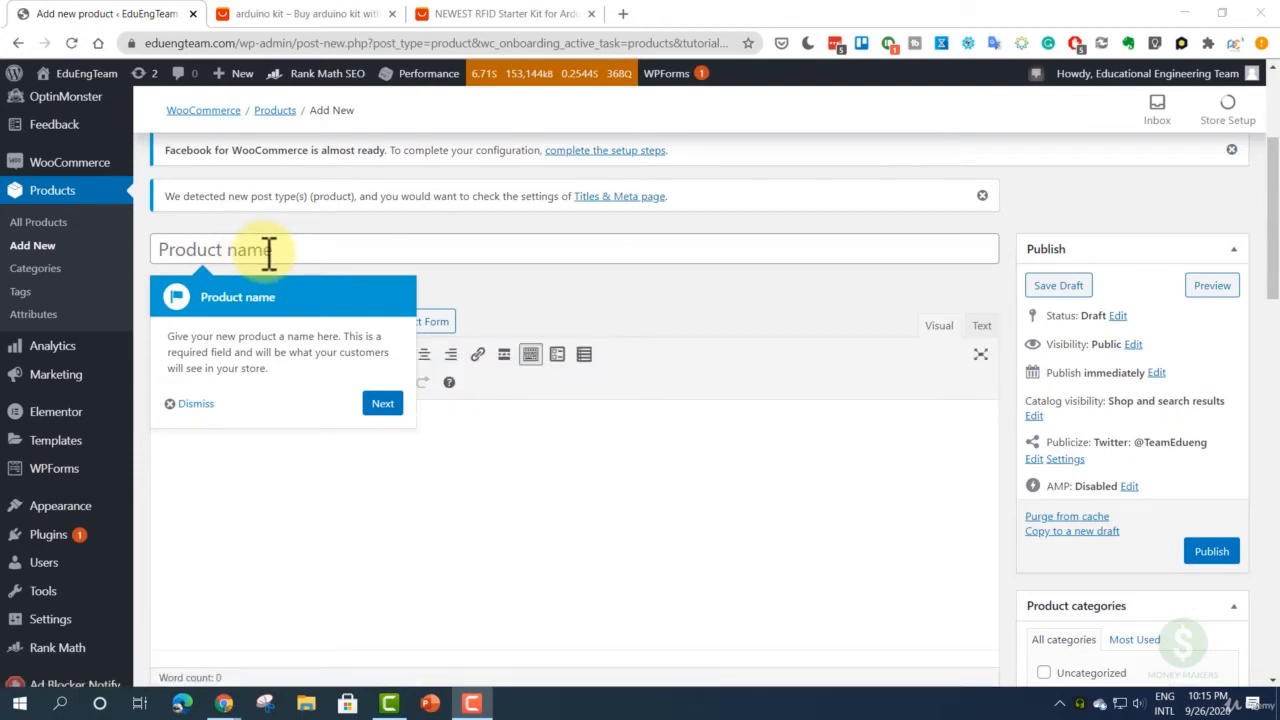
click(271, 250)
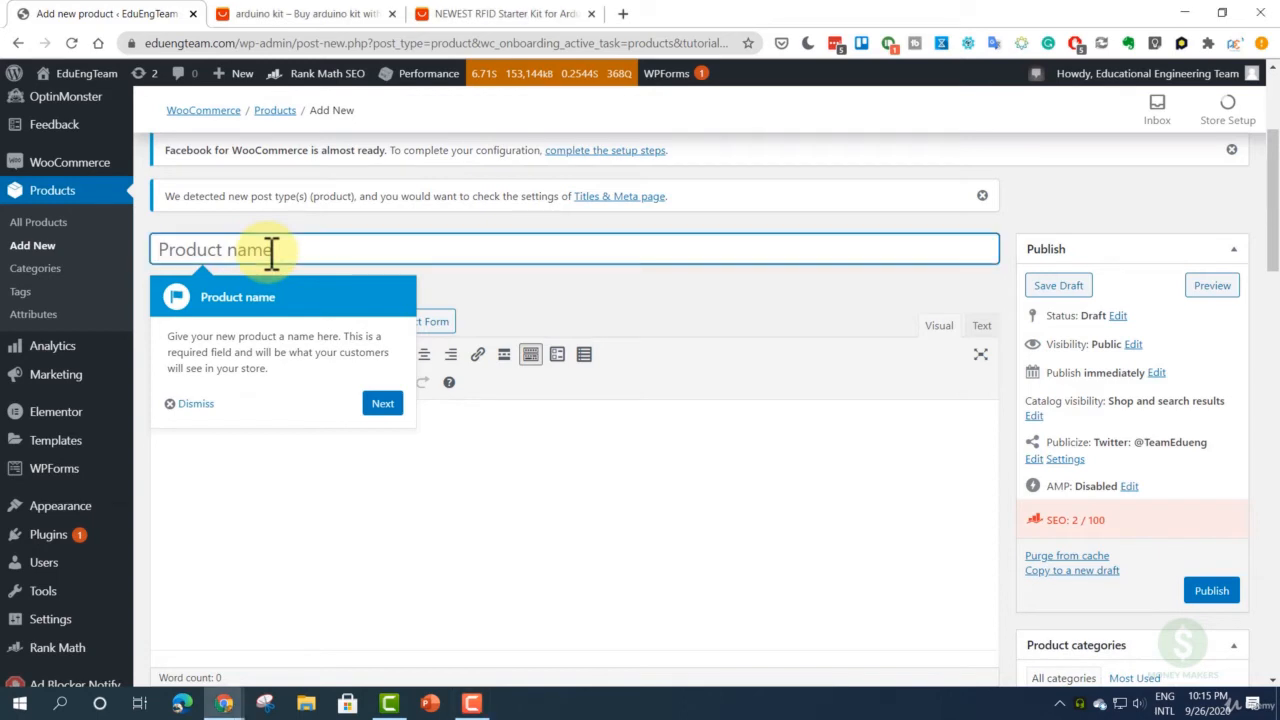
text(NEWEST RFID Starter Kit for Arduino UNO R3 Upgraded version Learning Suite With Retail Box)
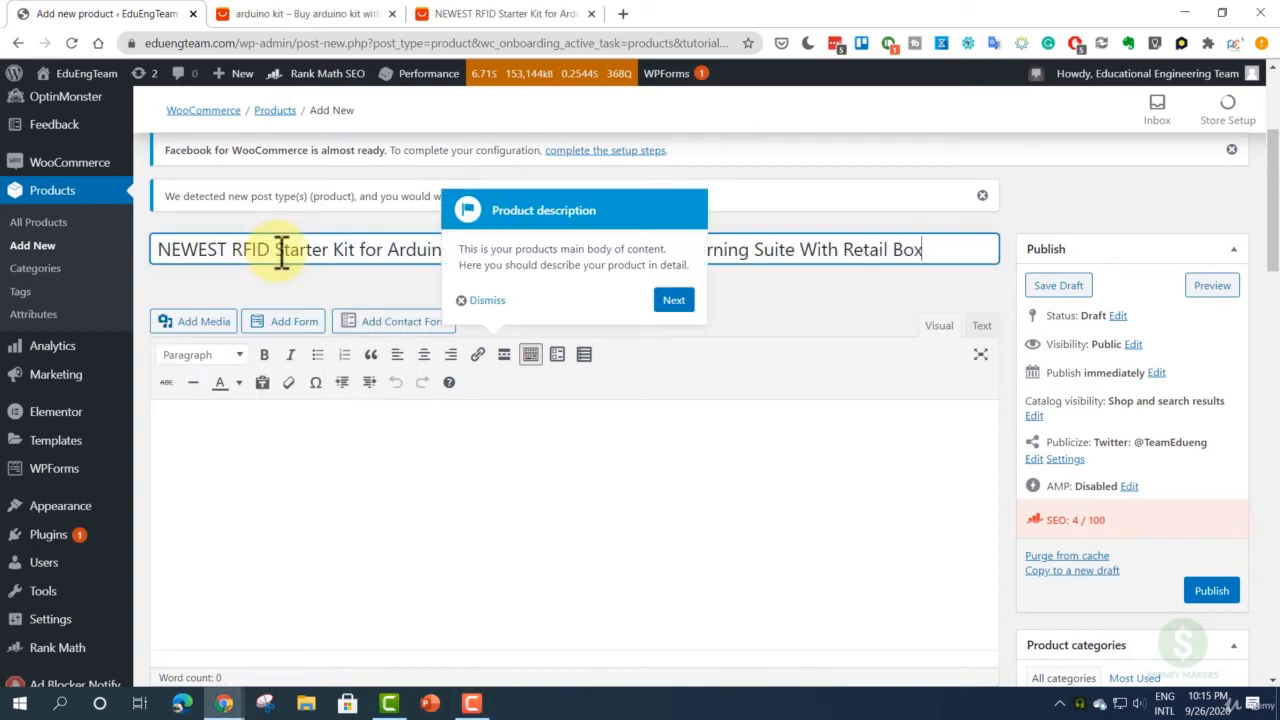
- Move the words "NEWEST RFID" from the start of the product name to its end
click(385, 251)
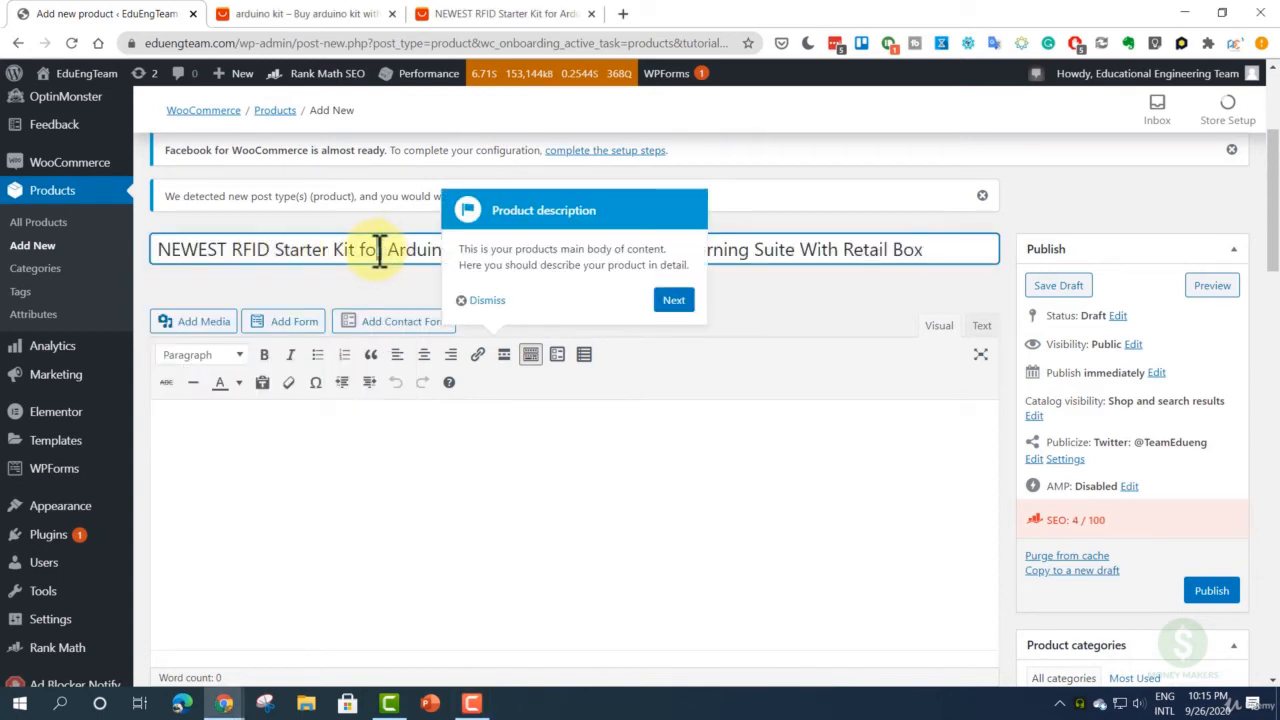
drag(275, 251, 135, 253)
key(ctrl+c)
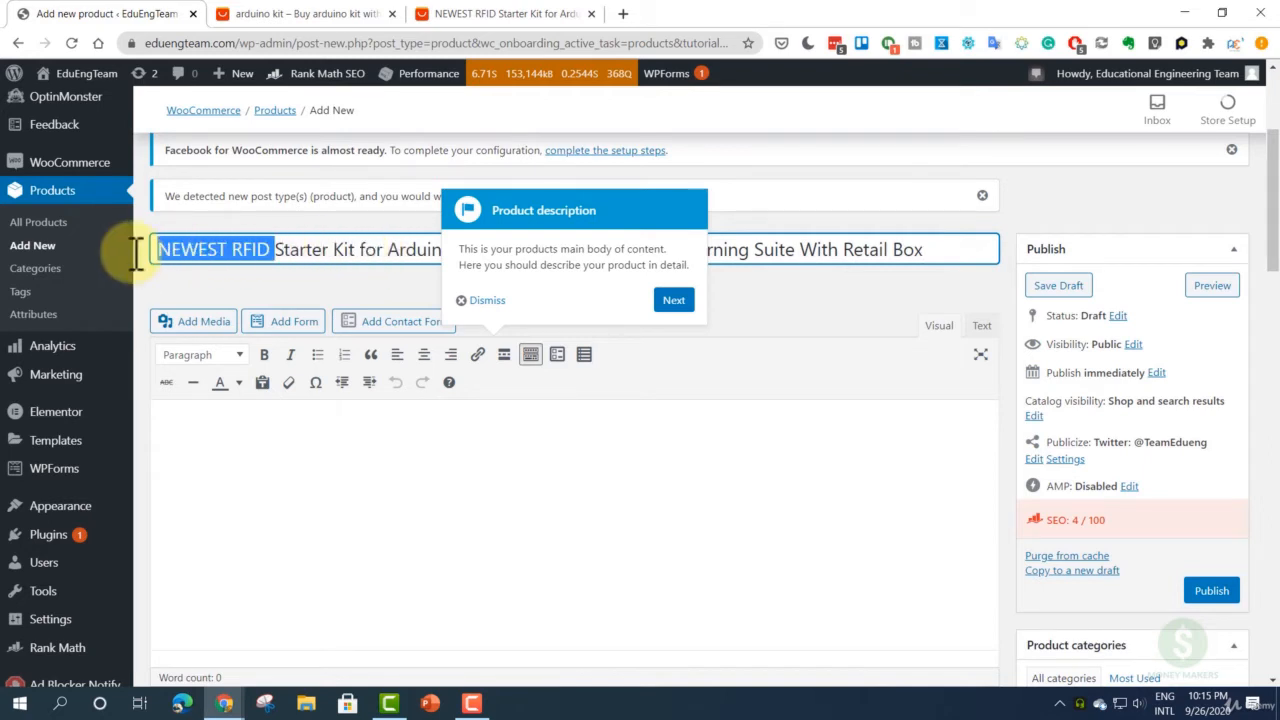
key(BackSpace)
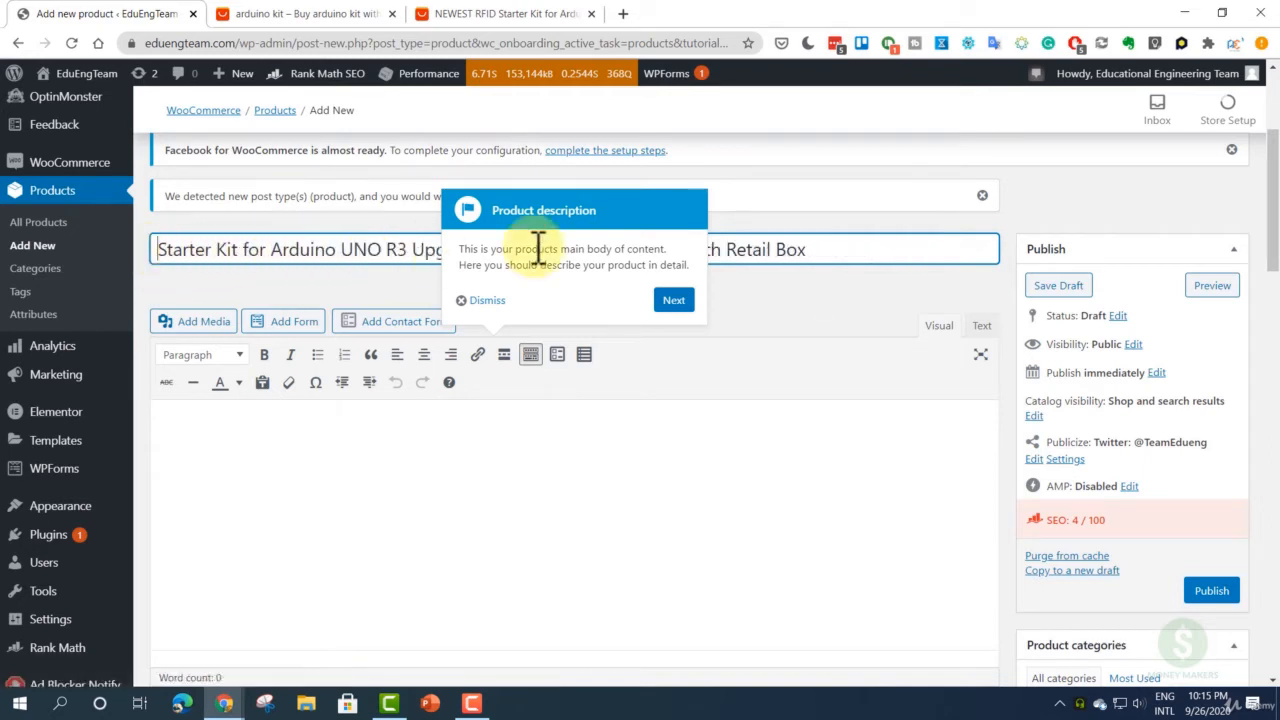
click(825, 247)
key(ctrl+v)
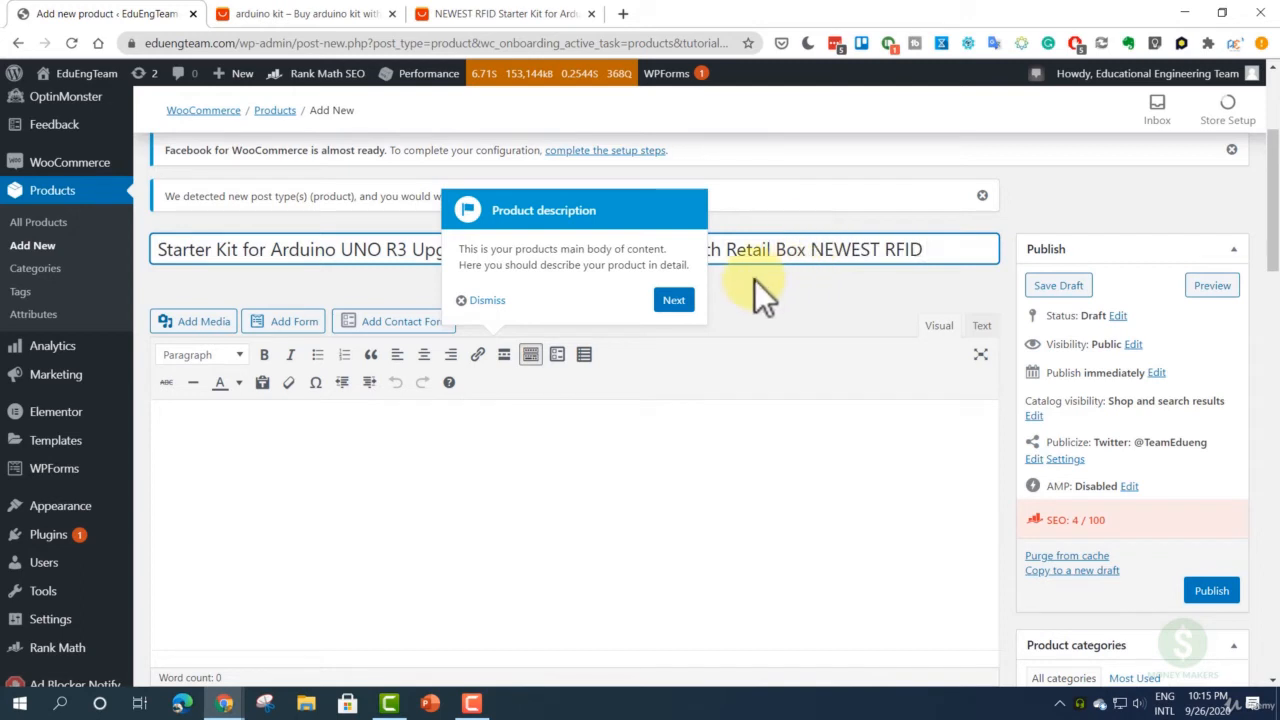
- Advance the product tour through the description, product type, virtual and downloadable tips, keeping the type as Simple product
click(674, 302)
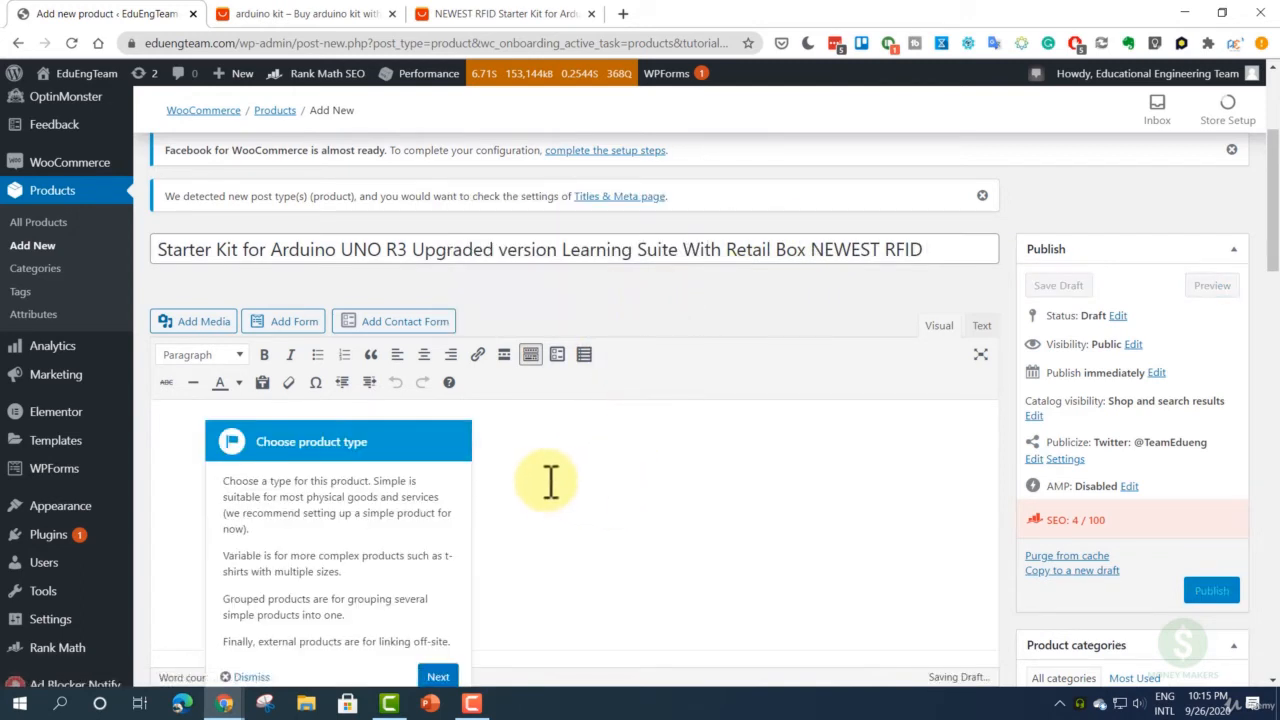
scroll(548, 484, down, 2)
scroll(548, 484, down, 1)
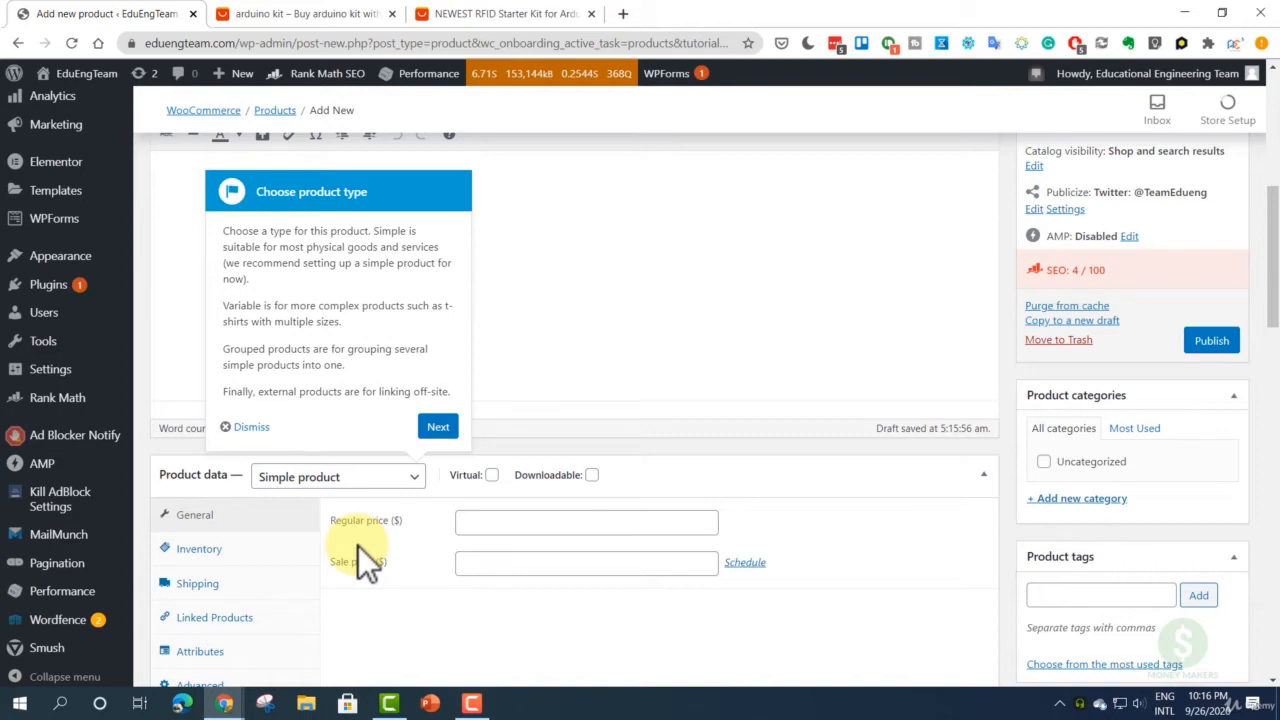
click(322, 480)
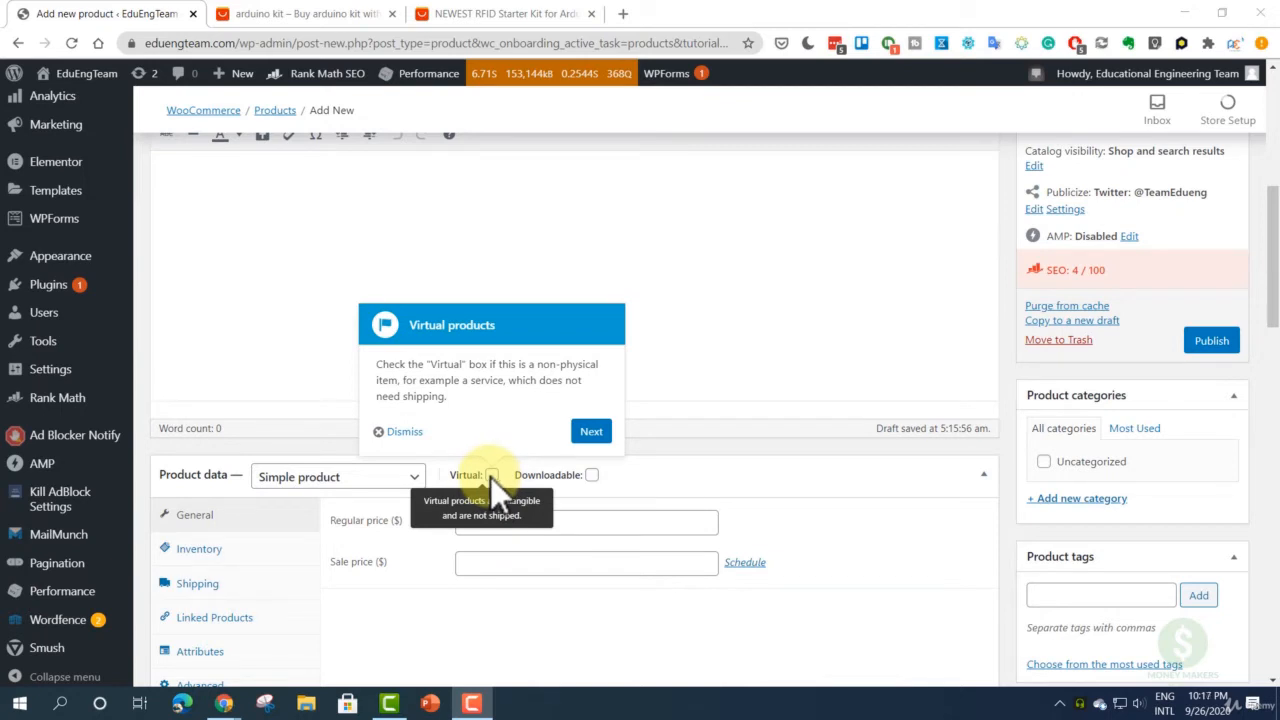
click(588, 432)
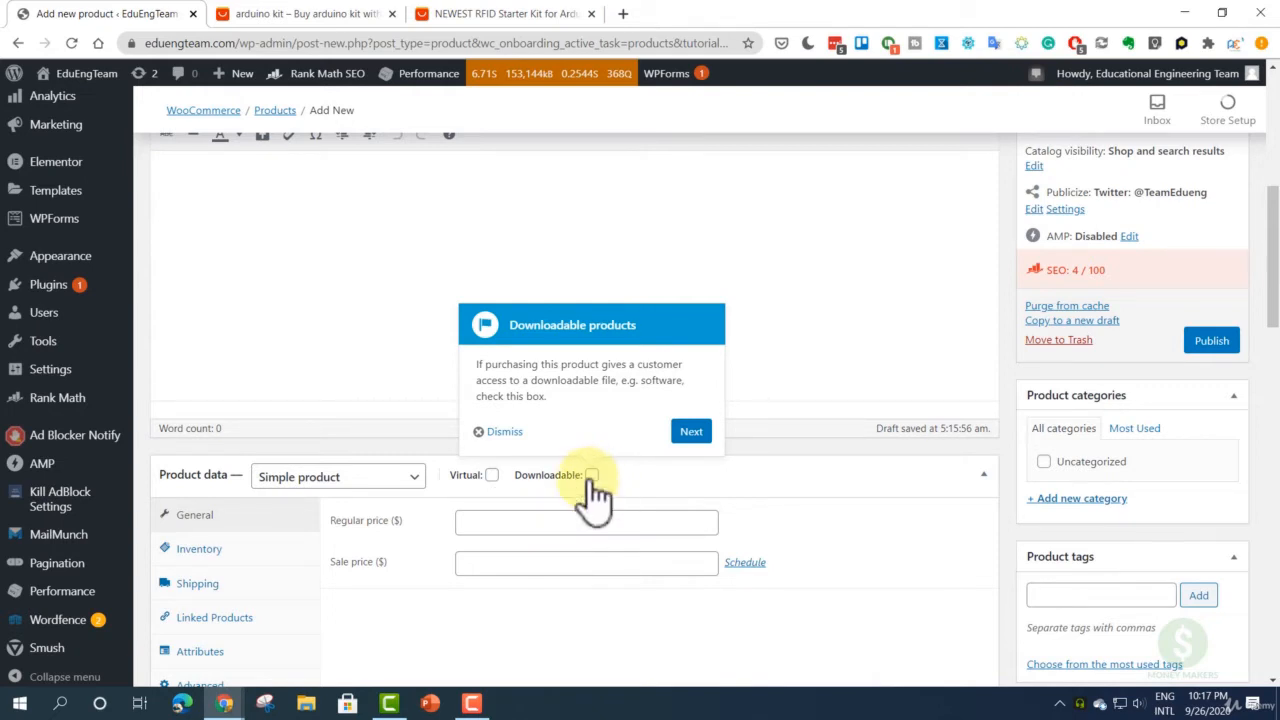
click(691, 431)
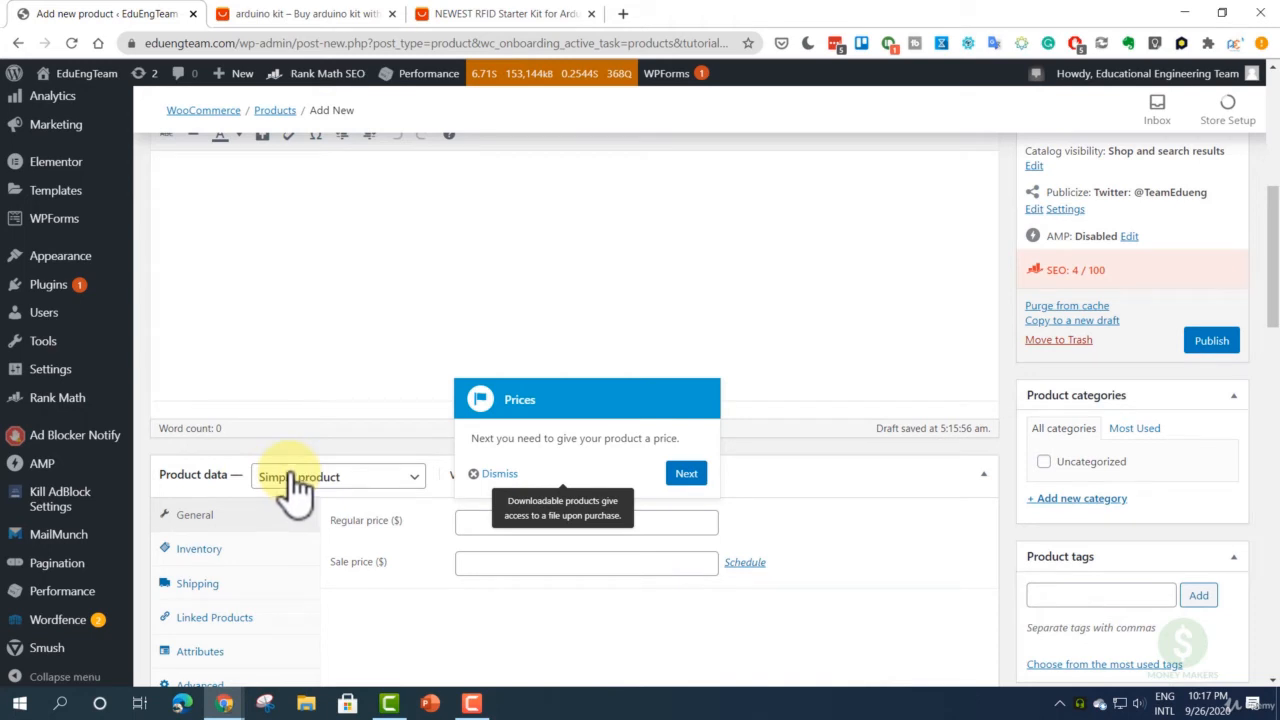
- Set the product's regular price to 70 dollars
click(486, 531)
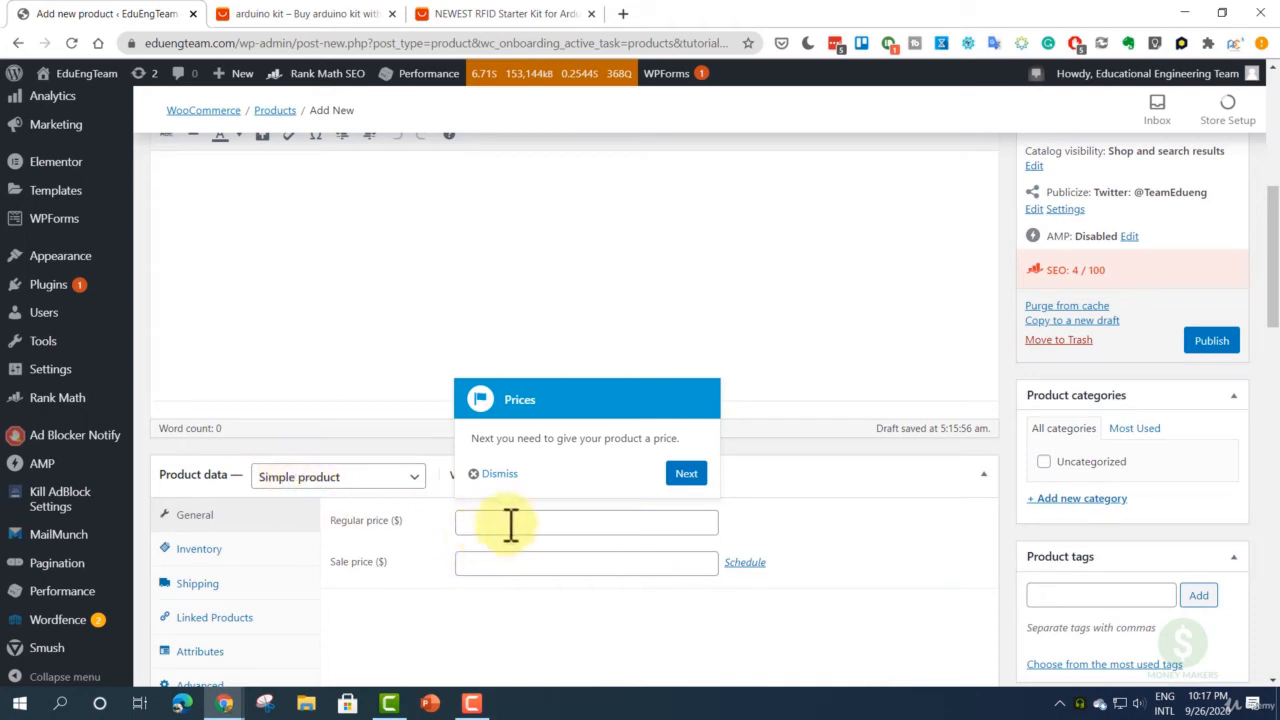
click(494, 524)
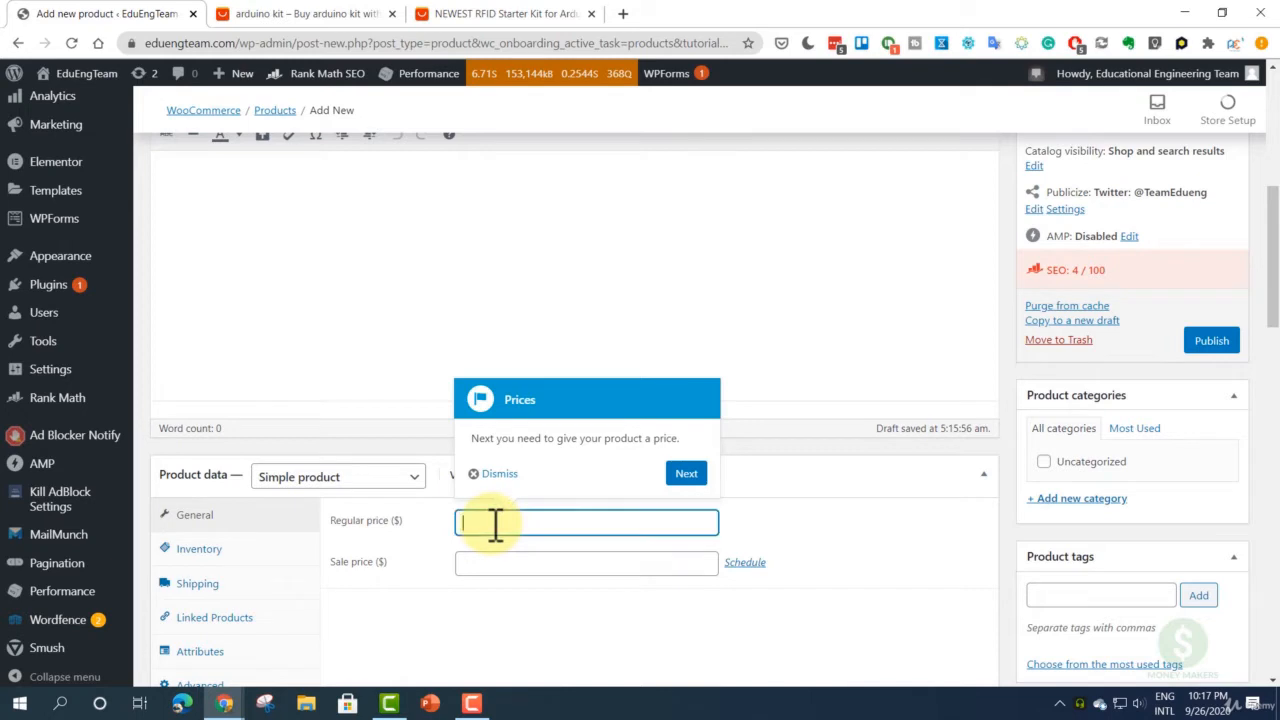
text(70)
scroll(380, 537, down, 1)
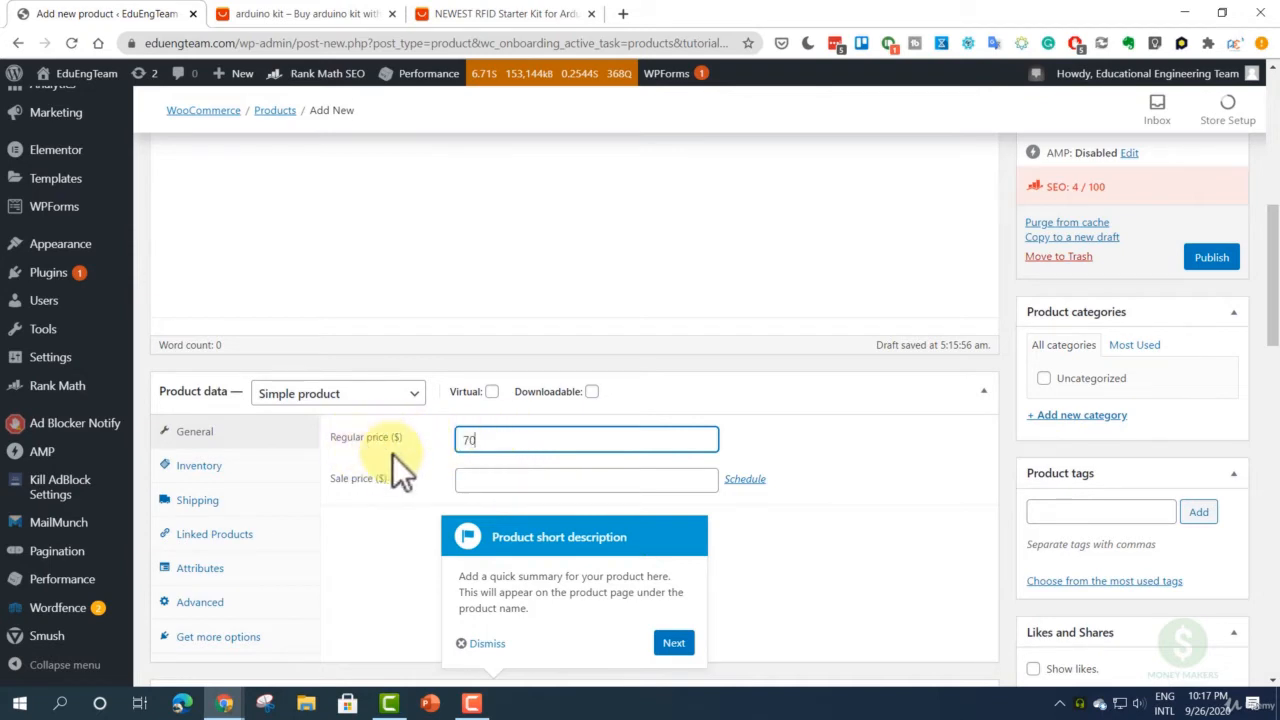
double_click(462, 439)
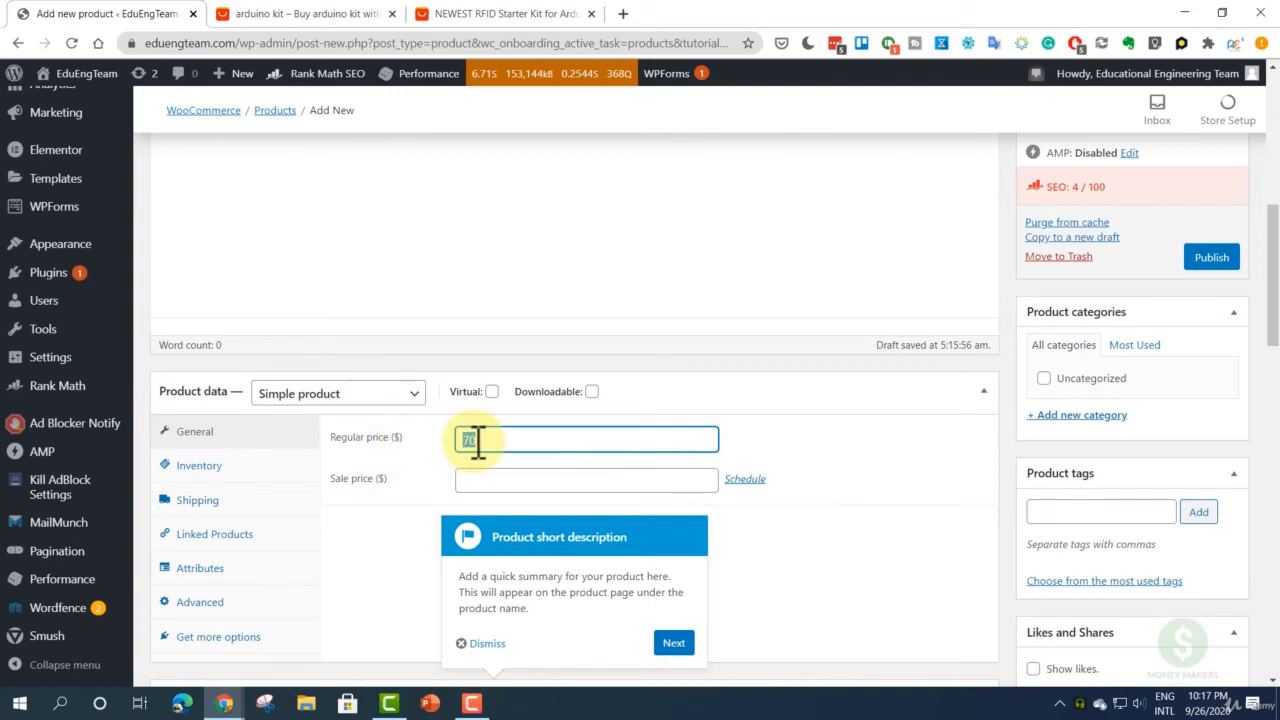
- Switch to the AliExpress starter kit page to check its price and open the Calculator app
click(483, 15)
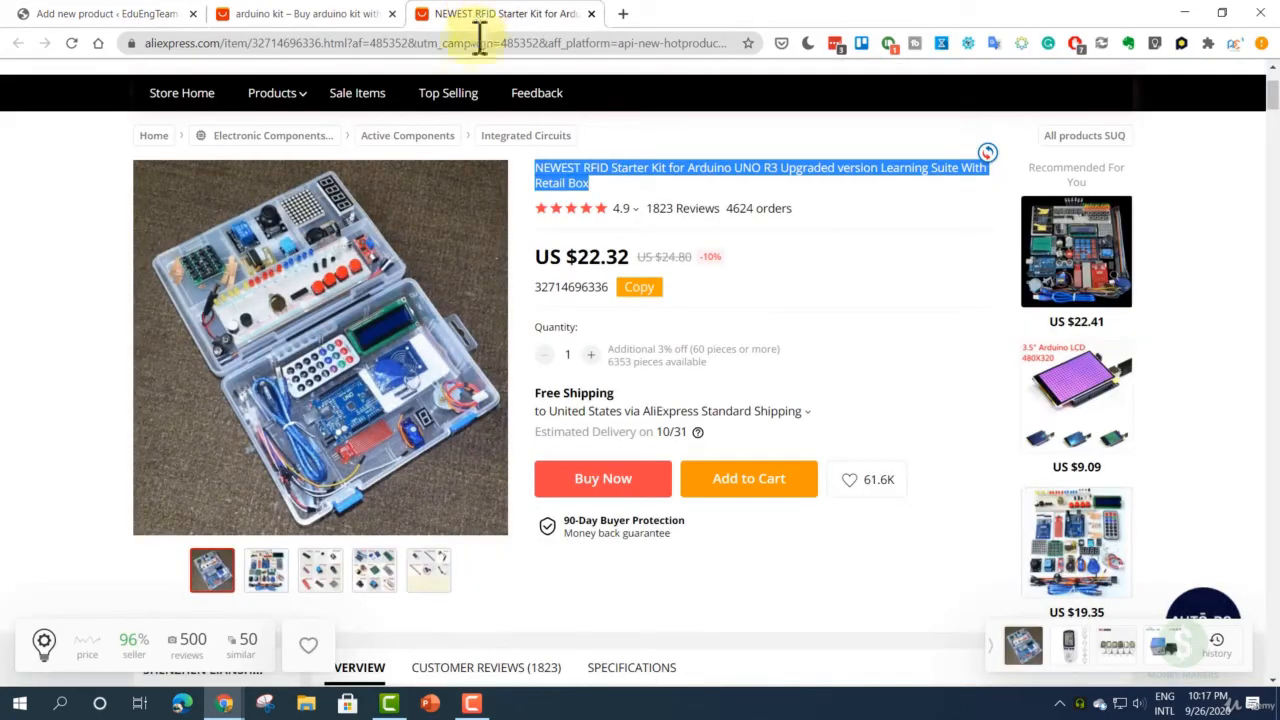
click(585, 258)
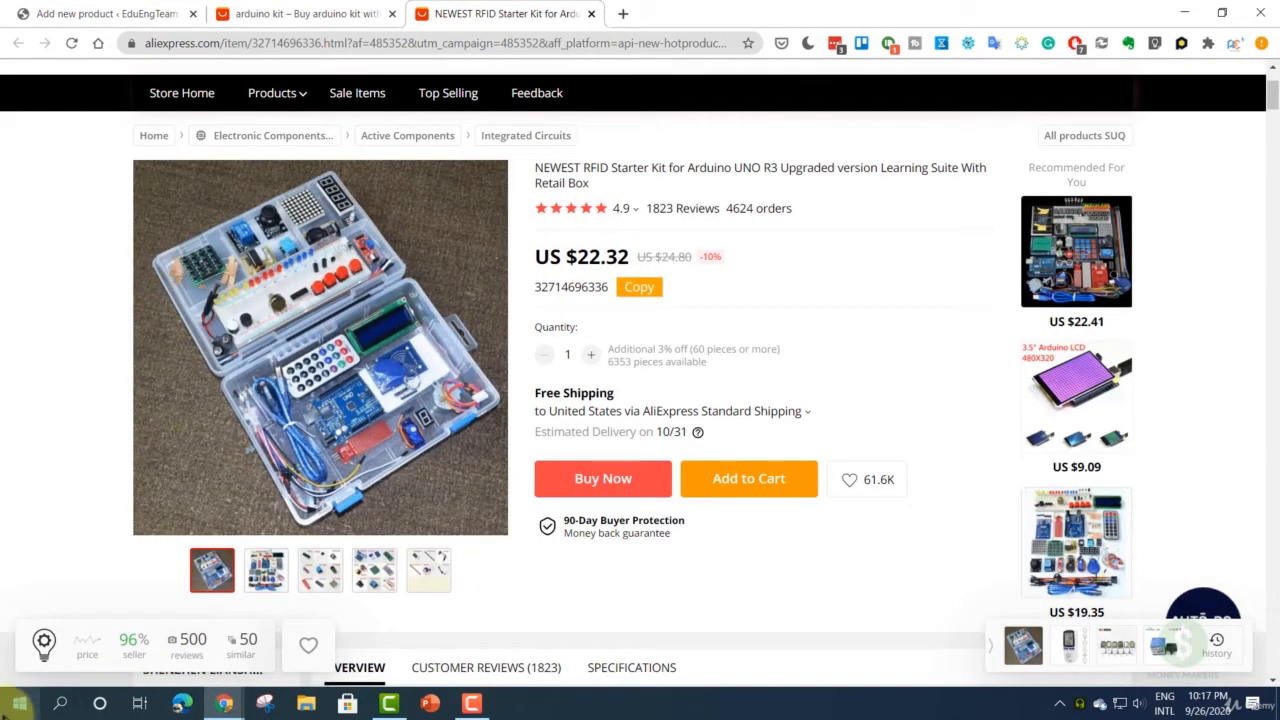
click(19, 703)
click(52, 322)
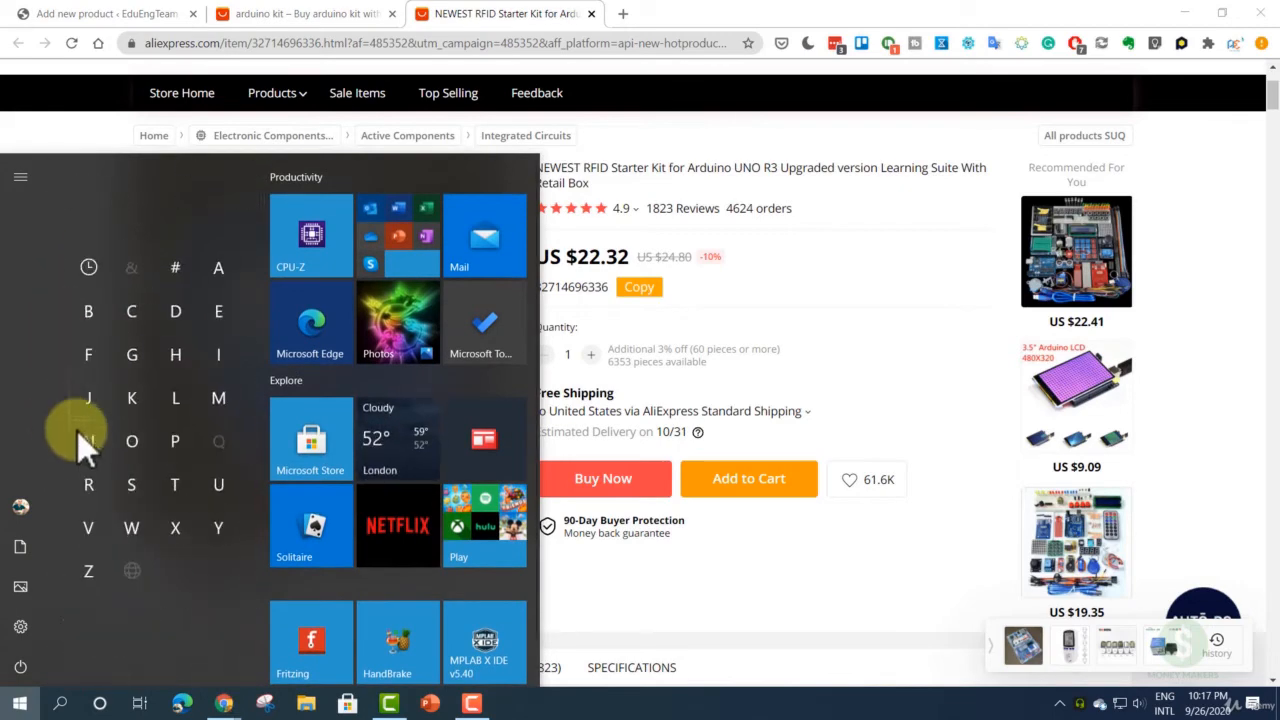
click(136, 331)
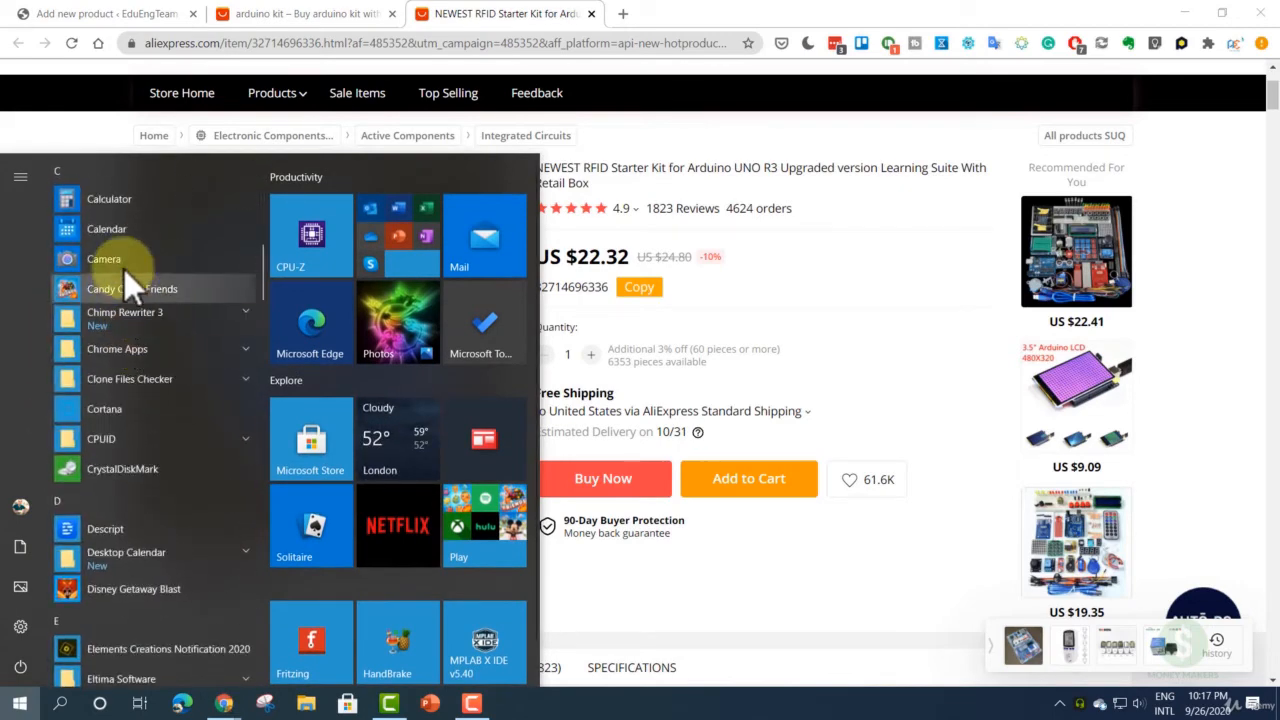
click(148, 204)
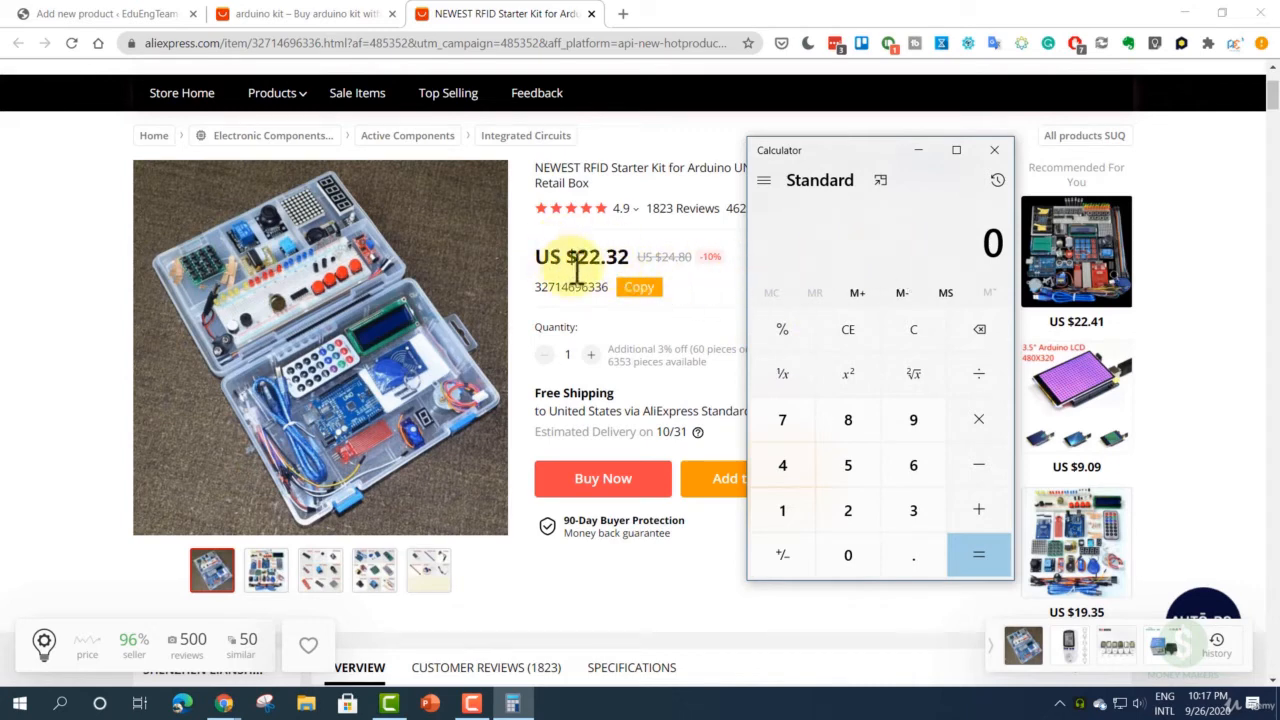
- Multiply the kit's price of 22.32 by 1.167 in Calculator and return to the WordPress Add new product page
text(2)
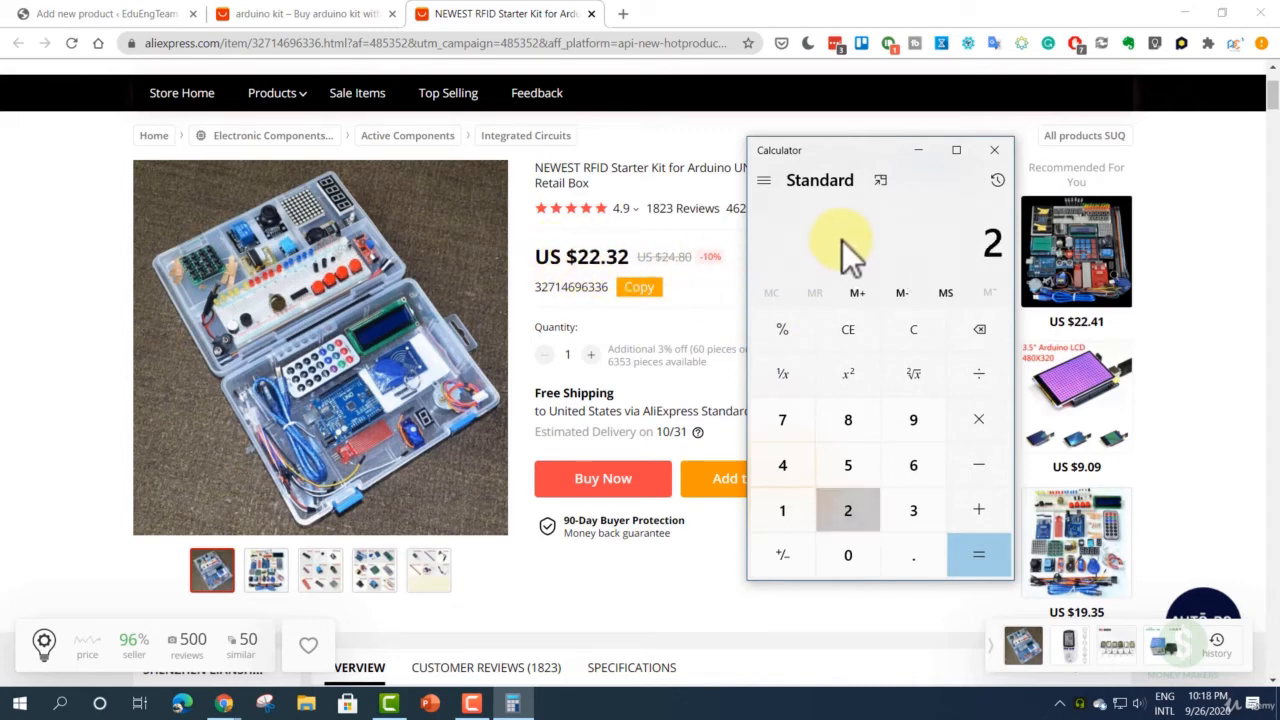
text(2.32*1.)
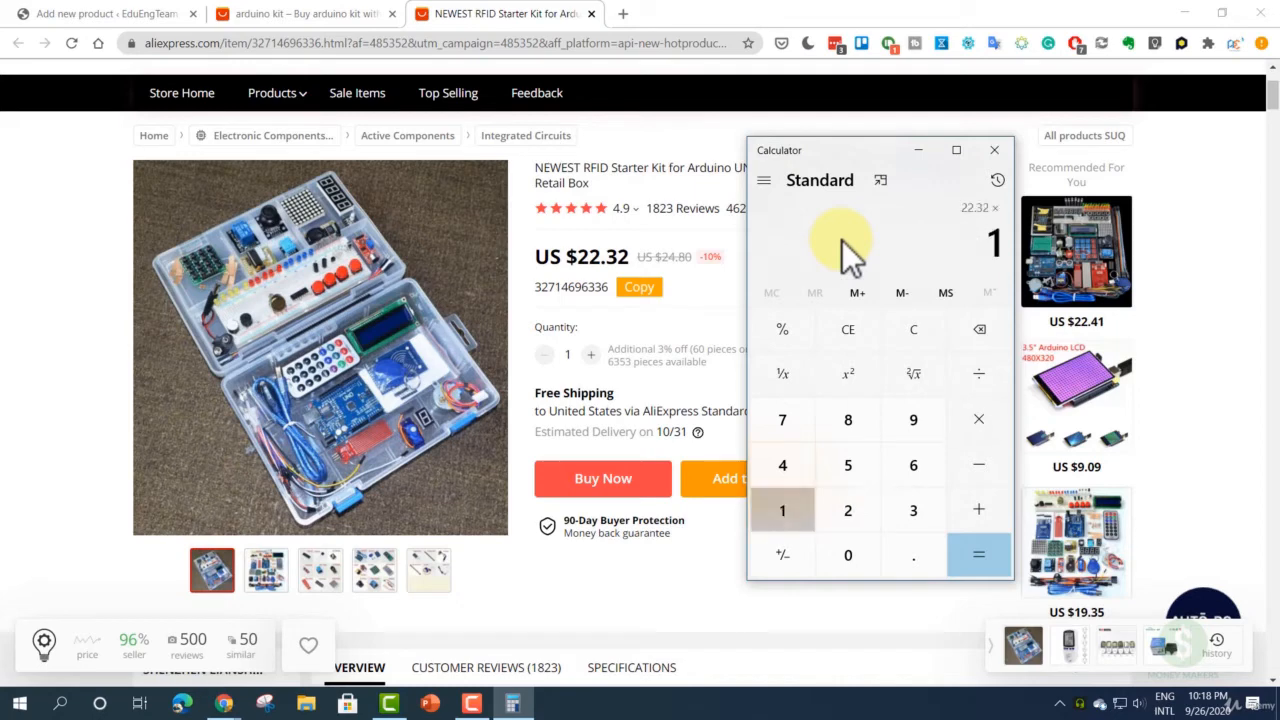
text(167)
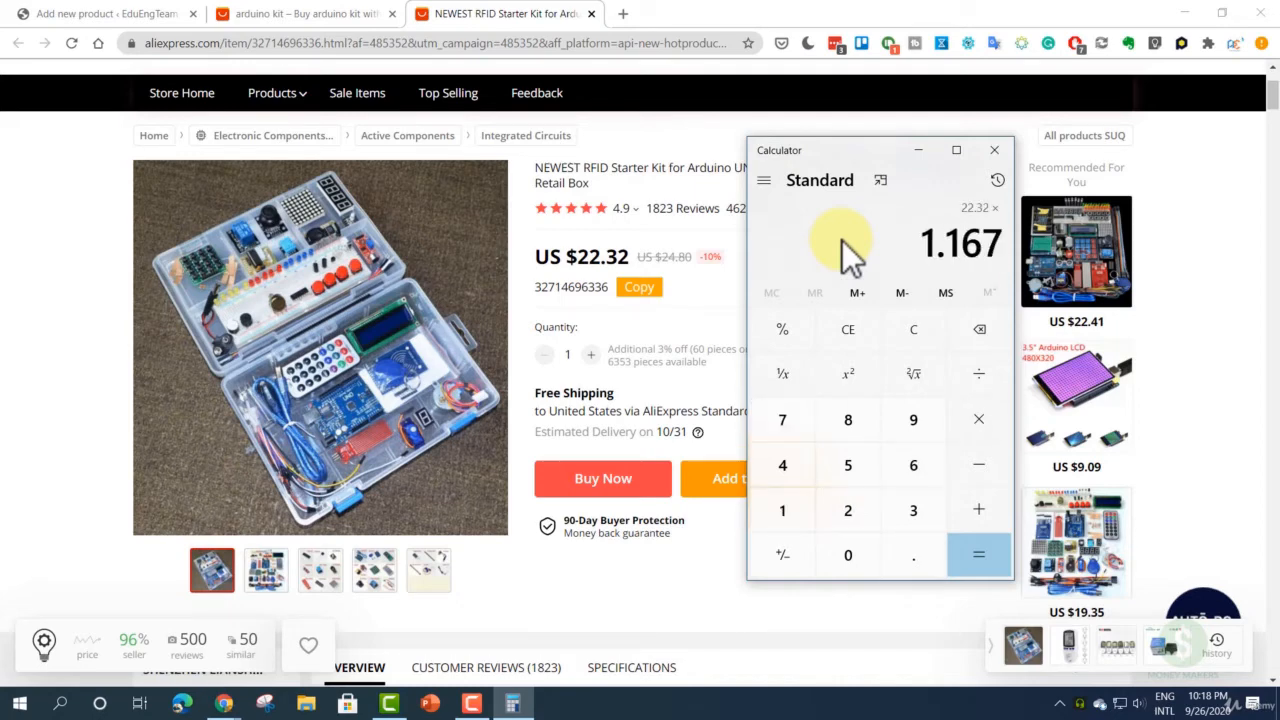
key(Return)
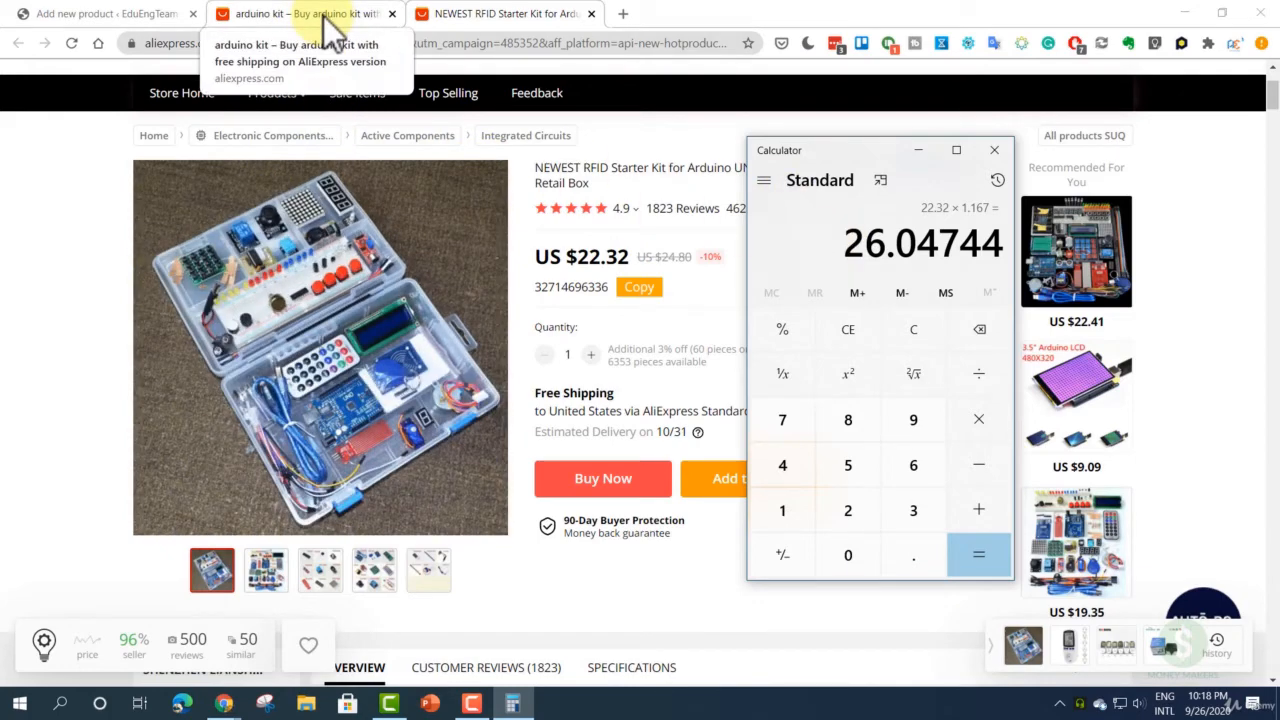
click(105, 16)
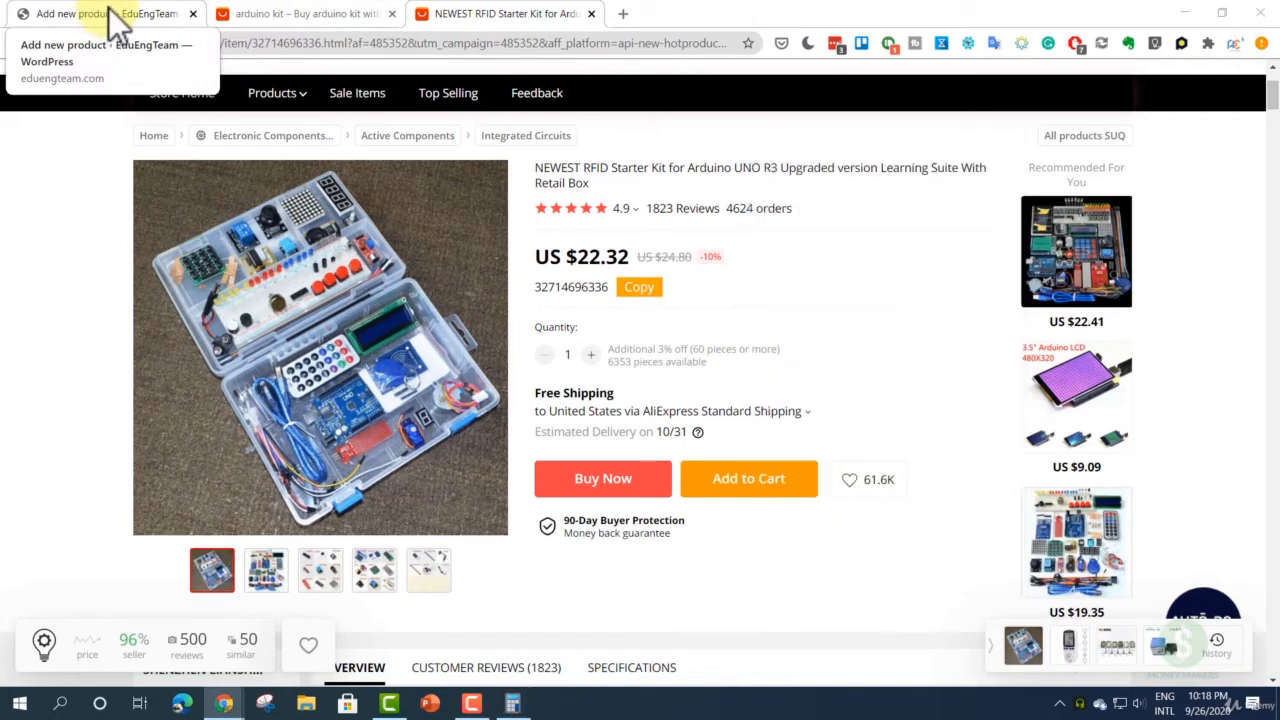
- Recheck the marked-up kit price in Calculator and set the product's sale price to 32 dollars
click(484, 442)
click(549, 441)
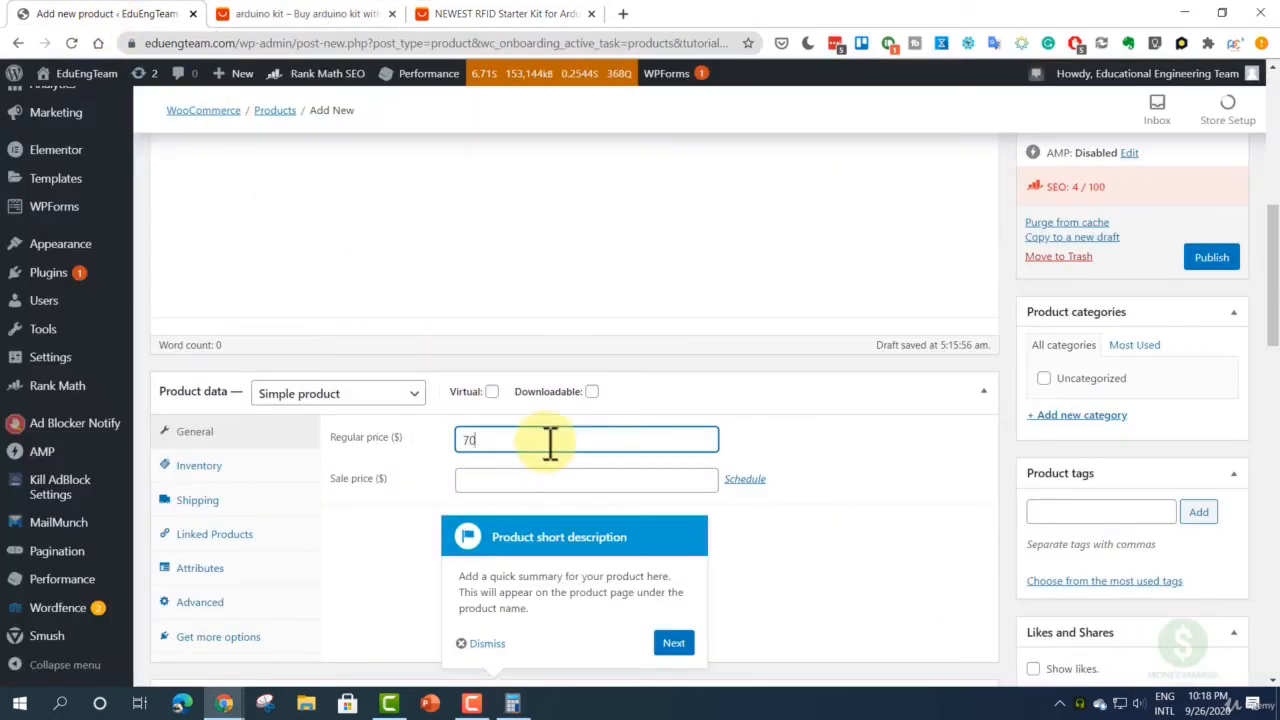
click(513, 703)
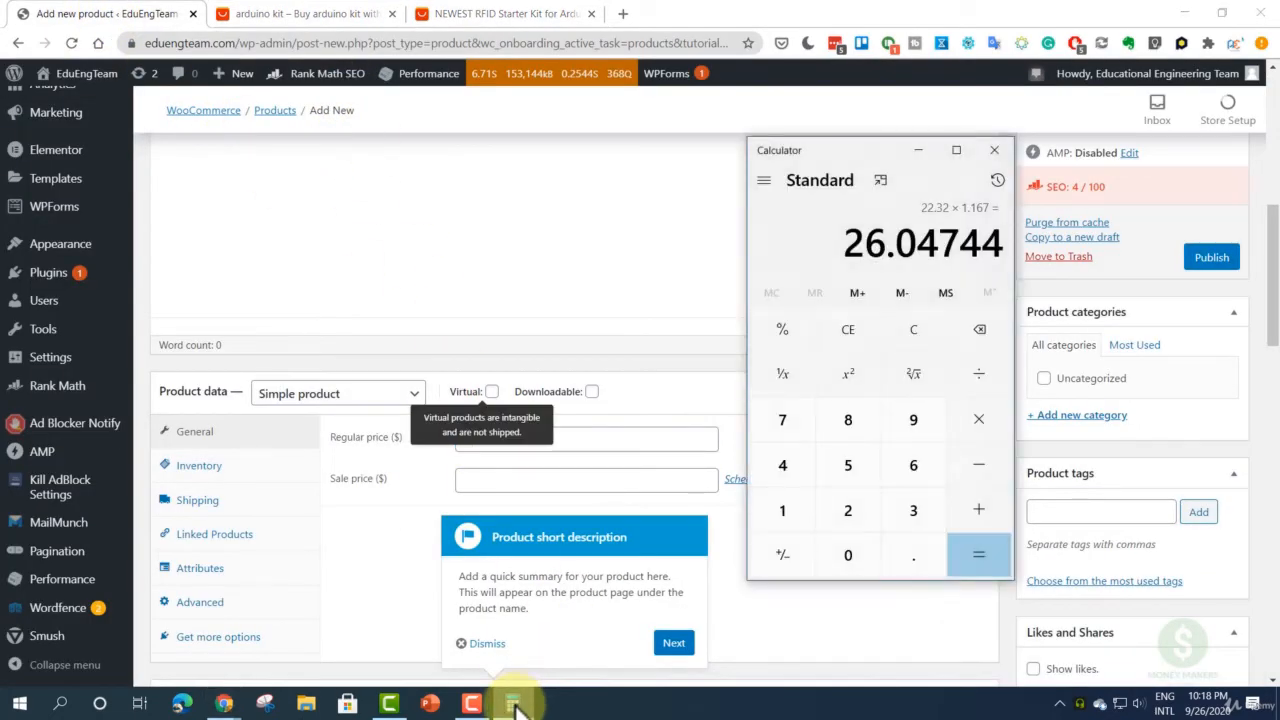
click(513, 703)
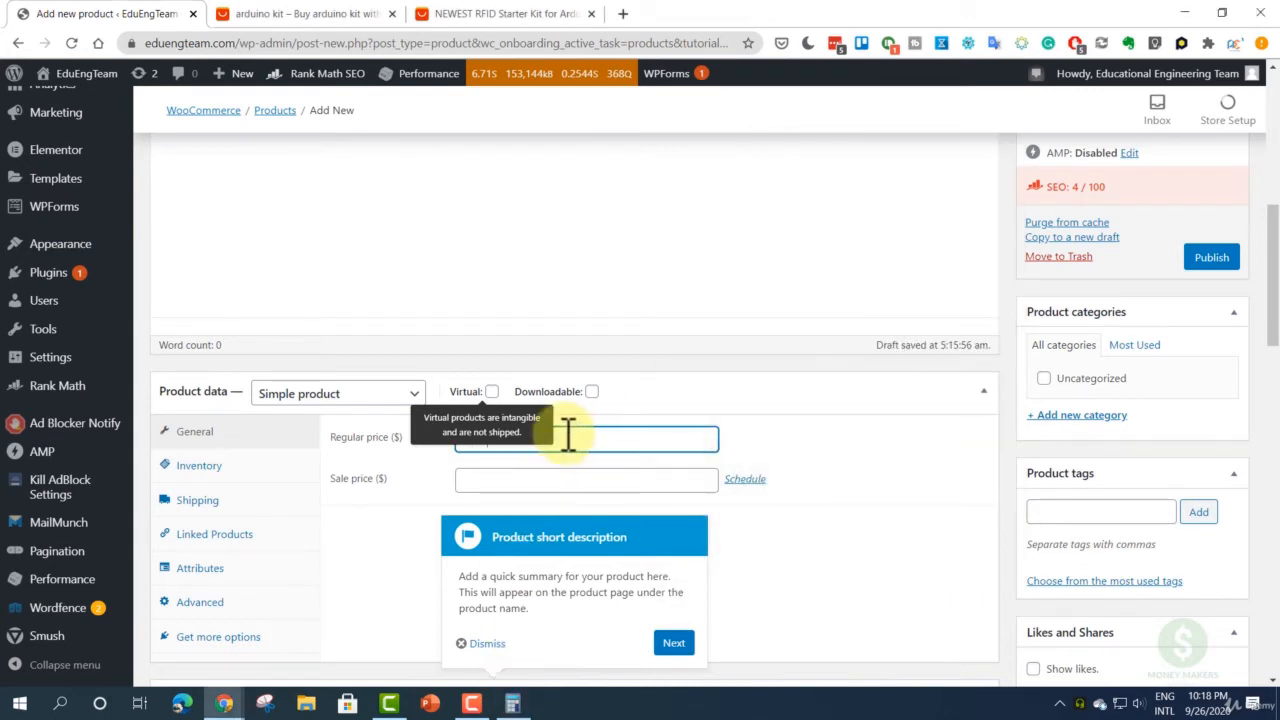
click(580, 480)
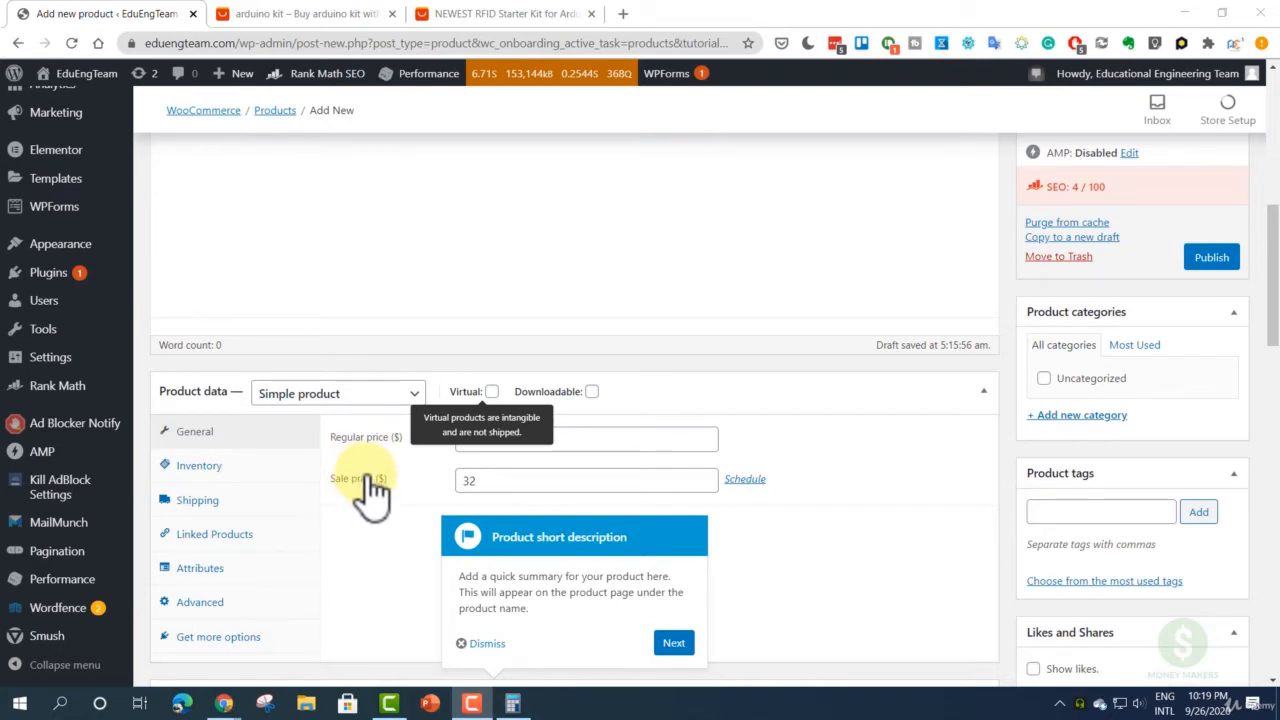
- Set the product's regular price to 40 dollars, with 32 dollars as the sale price
click(548, 440)
text(7035)
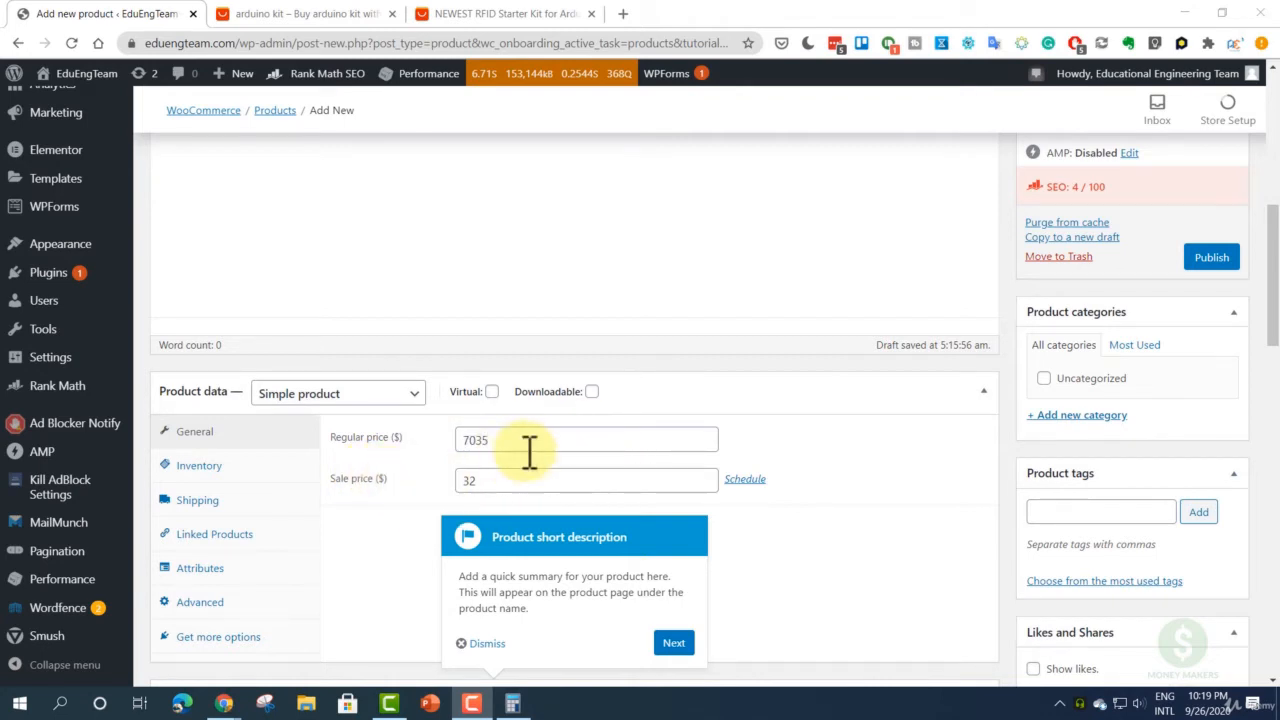
double_click(498, 443)
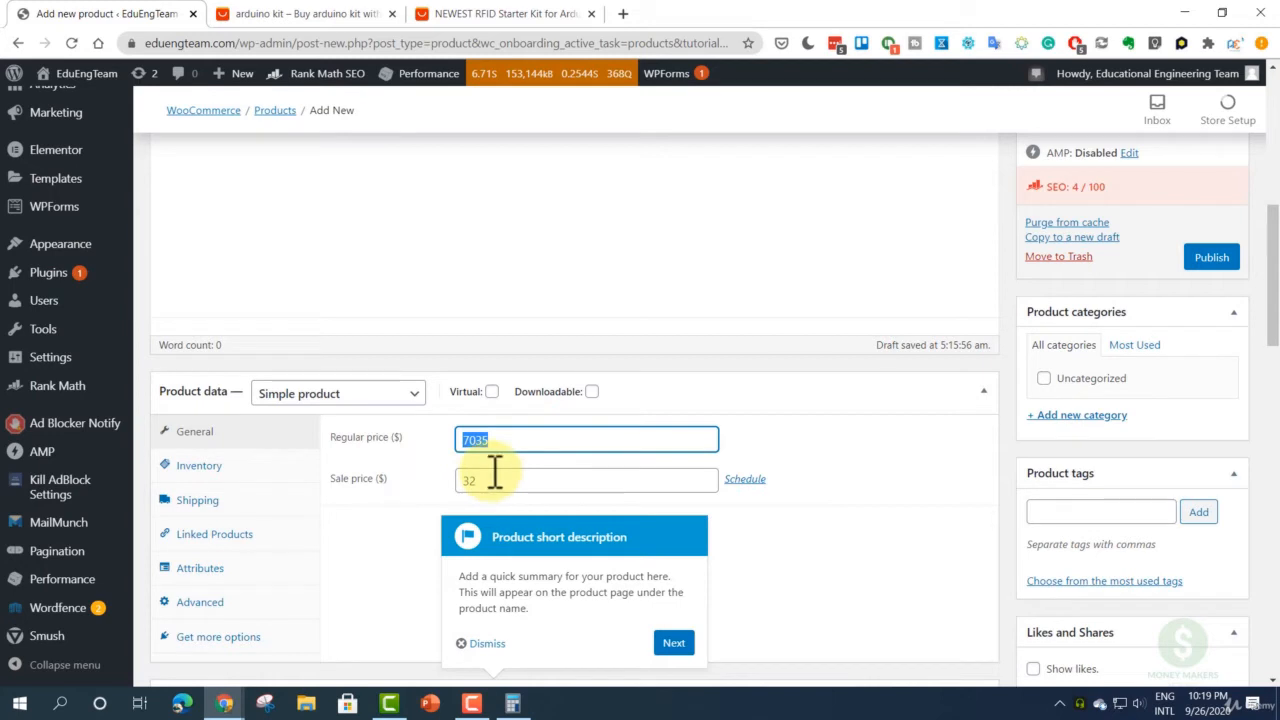
click(438, 460)
drag(502, 444, 443, 446)
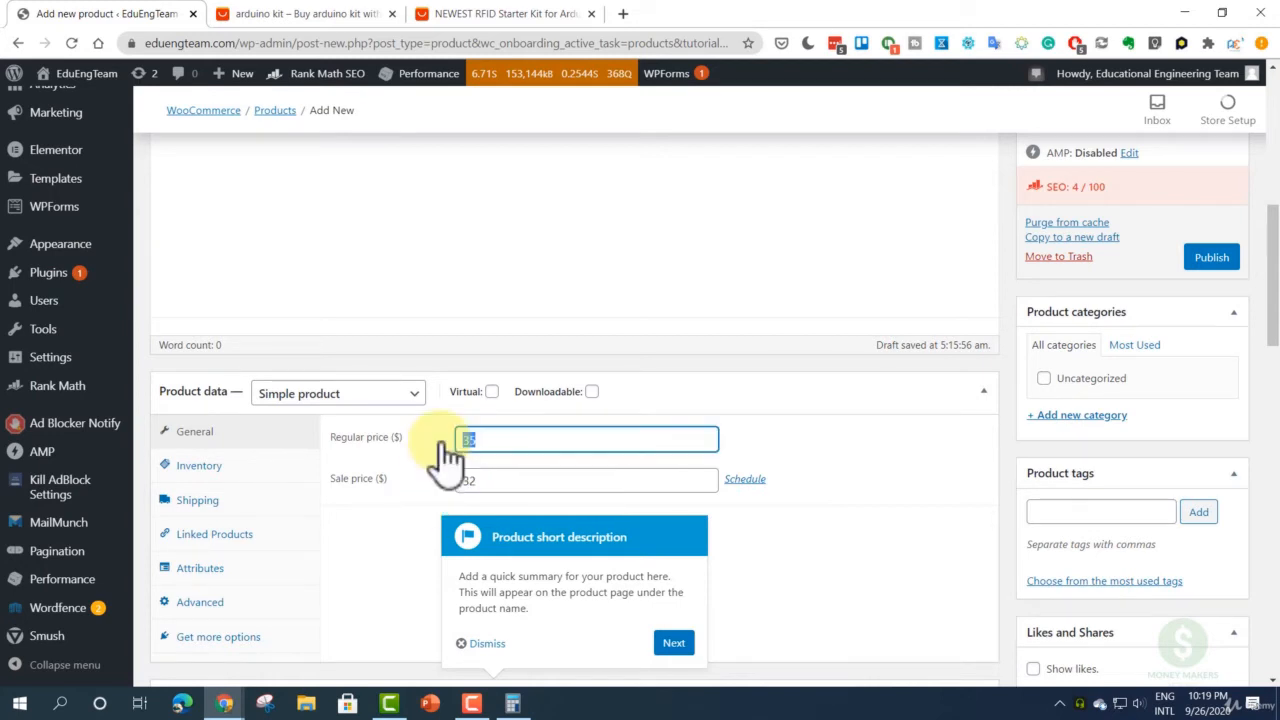
click(461, 480)
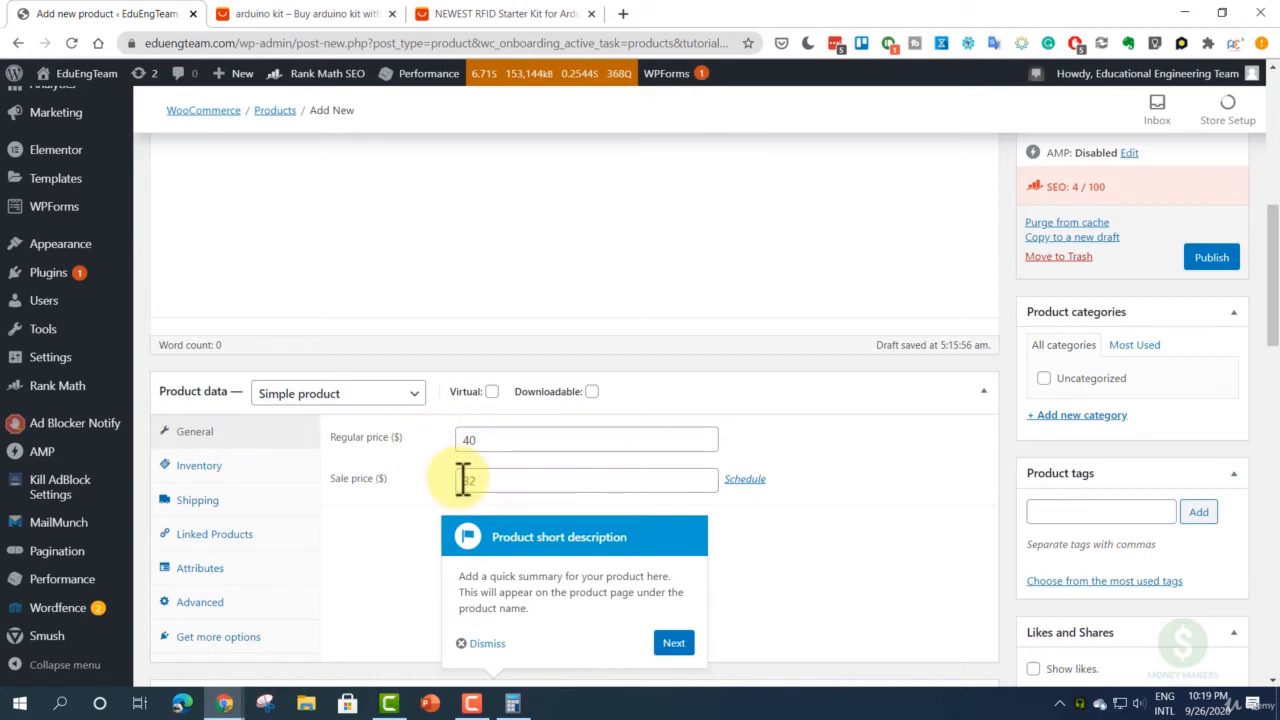
text(32)
- On the AliExpress starter kit page, copy the description from "Upgraded Version of Starter Kit" through the package list and the component images
scroll(400, 490, down, 3)
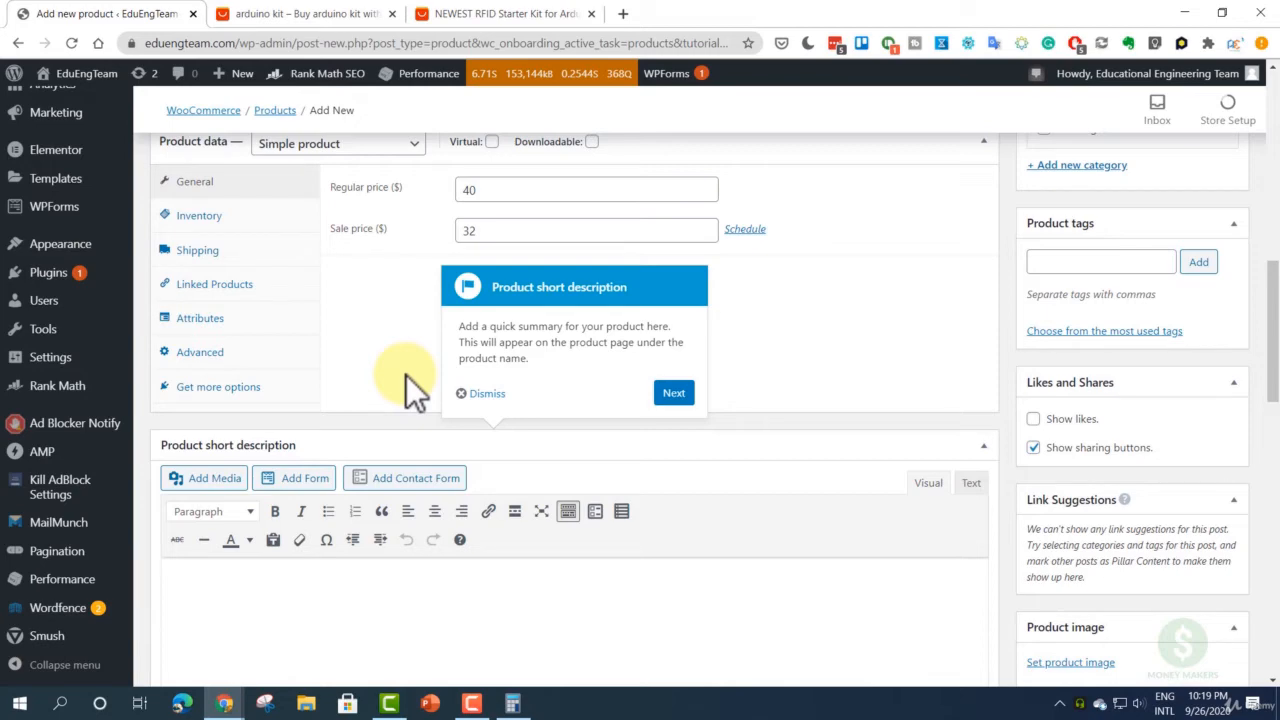
scroll(407, 385, down, 3)
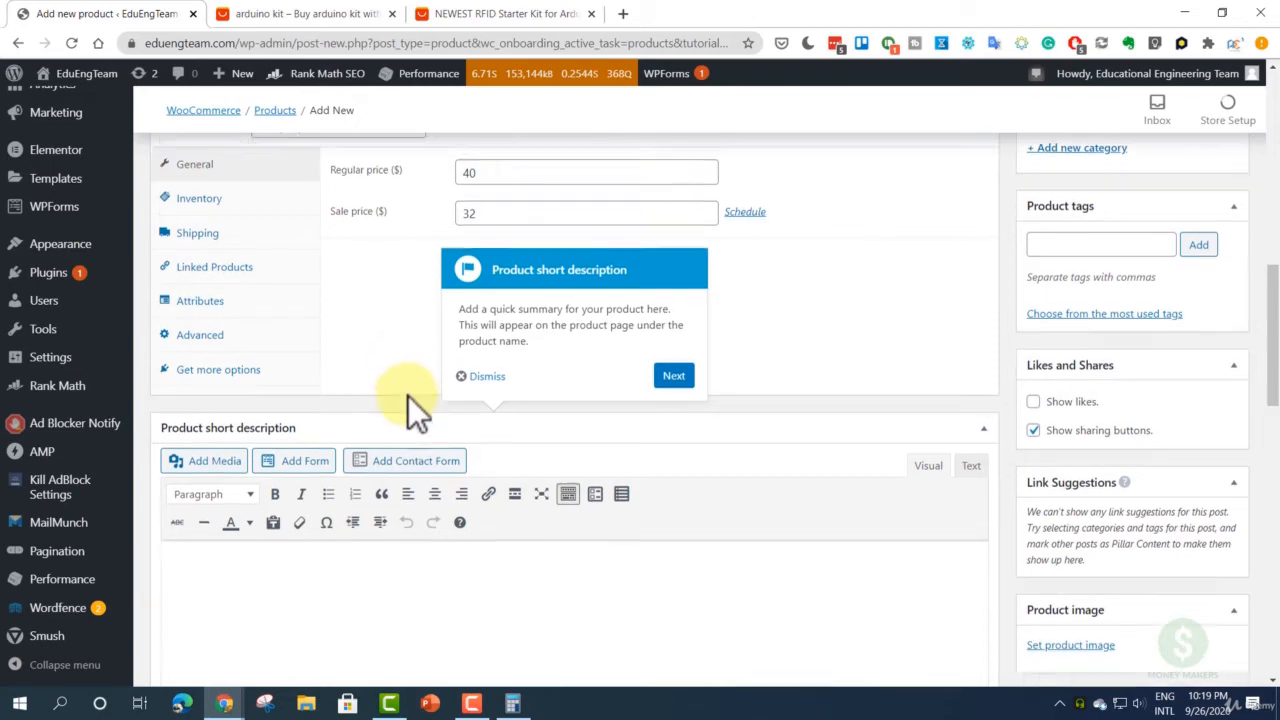
click(490, 25)
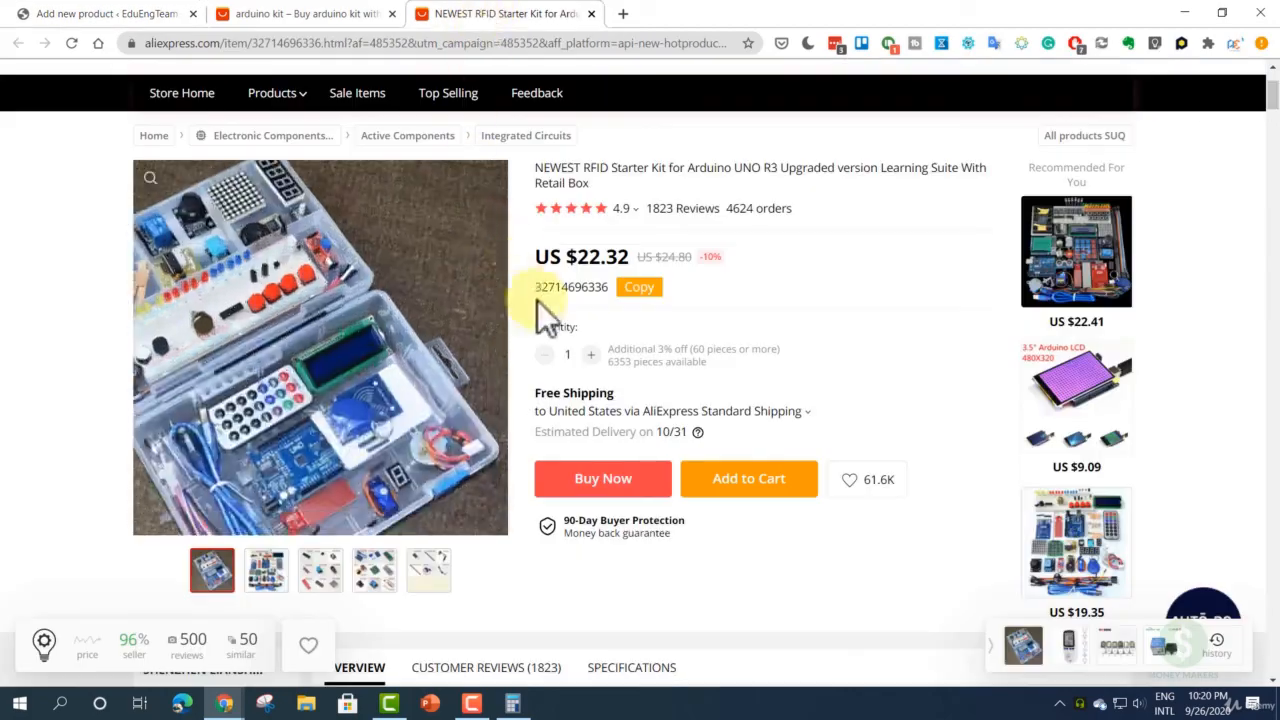
scroll(543, 314, down, 5)
scroll(481, 277, up, 1)
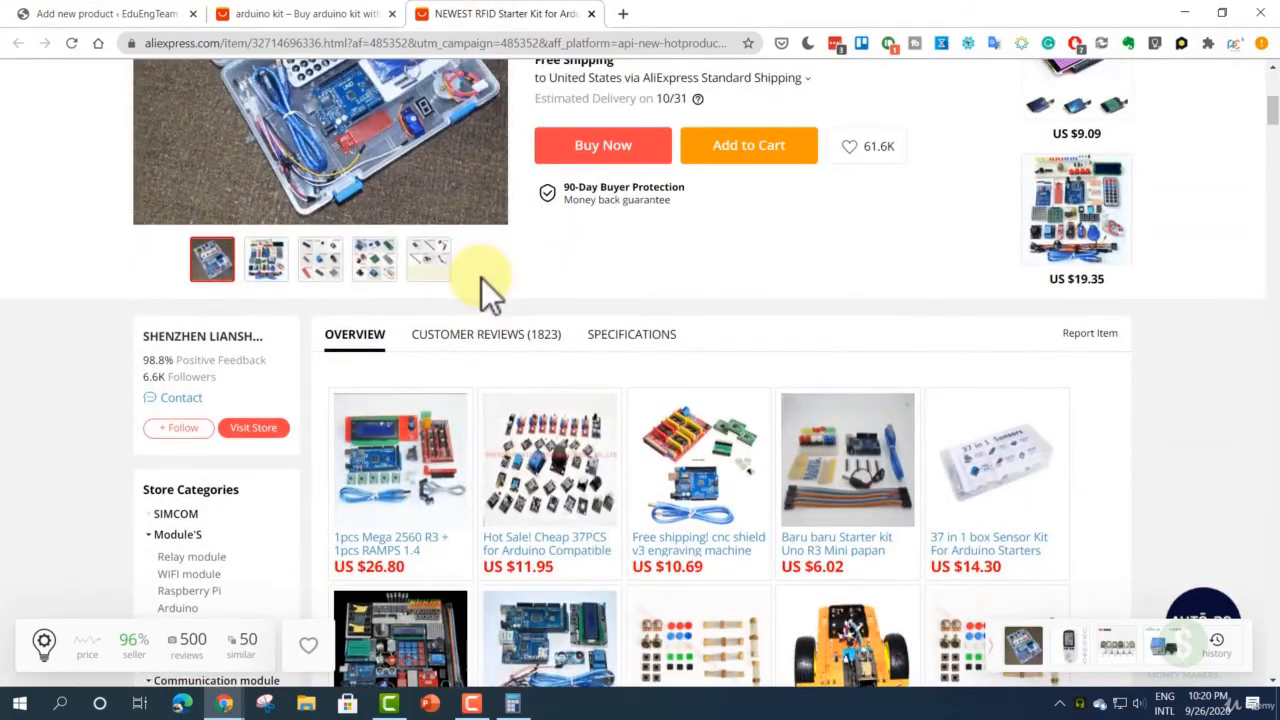
scroll(499, 290, up, 3)
scroll(495, 320, down, 10)
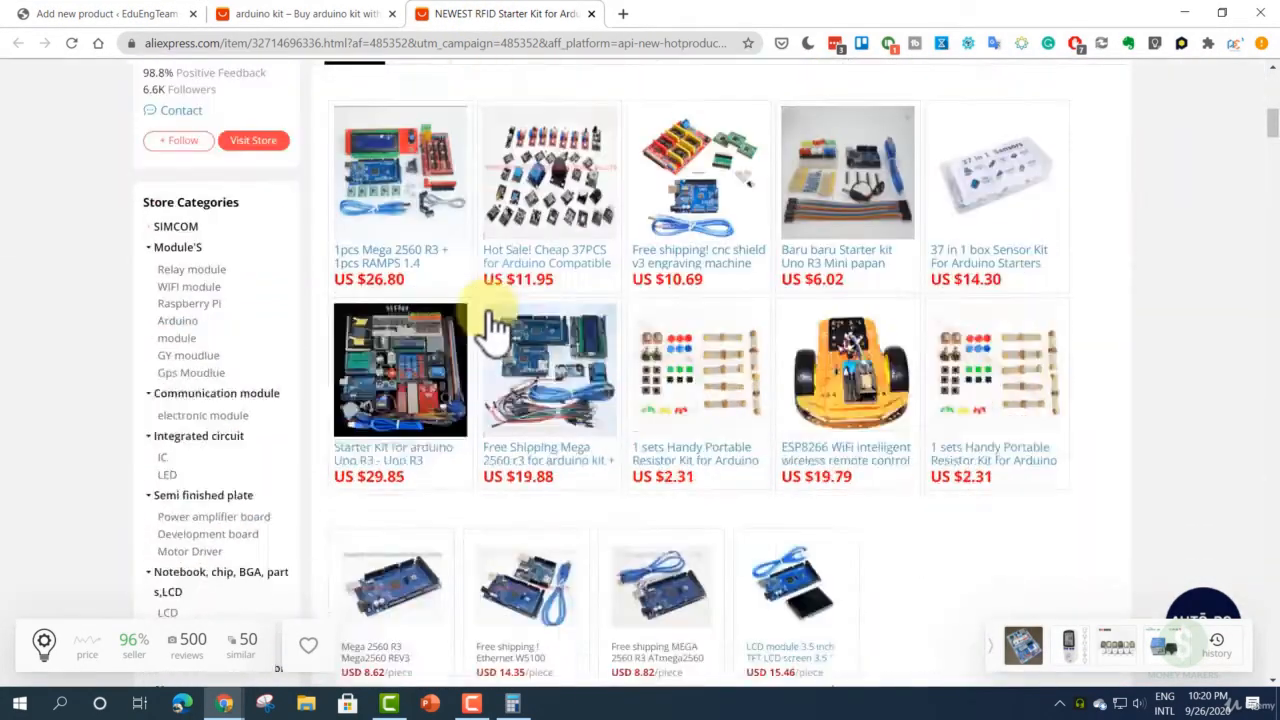
scroll(480, 325, up, 2)
scroll(469, 312, down, 4)
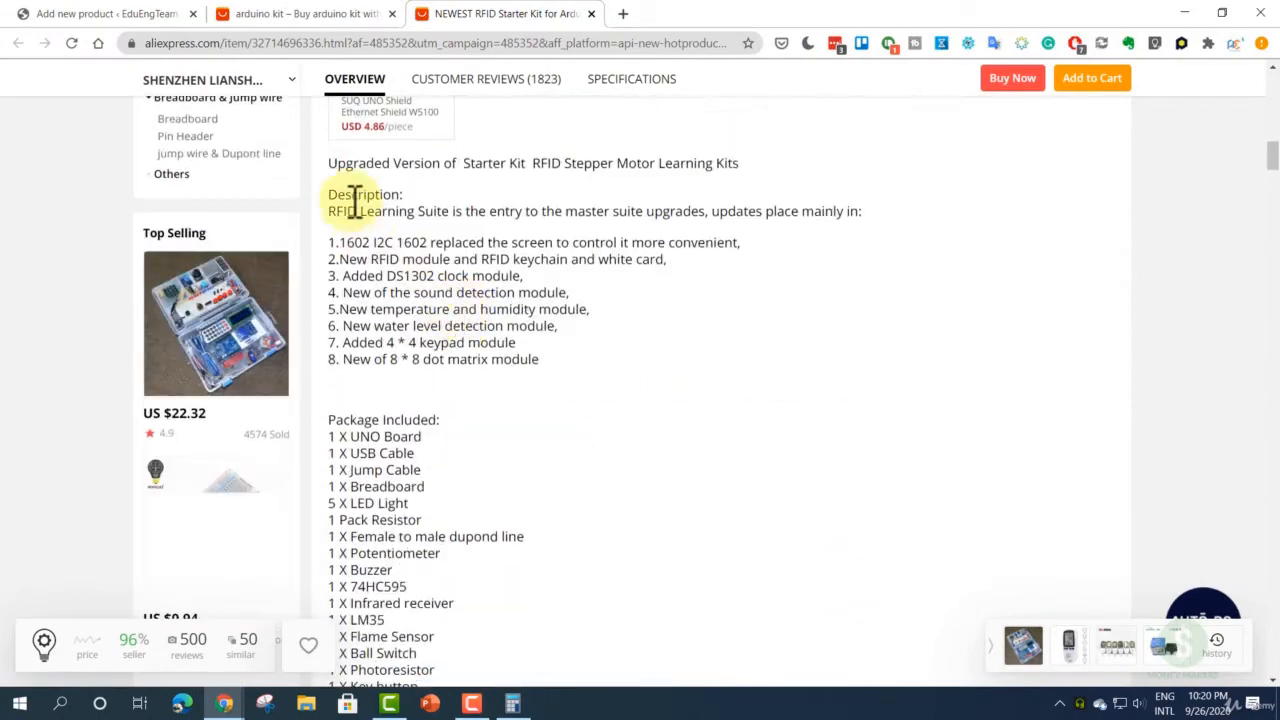
drag(335, 165, 641, 213)
scroll(514, 332, down, 8)
scroll(543, 351, down, 10)
scroll(587, 379, down, 5)
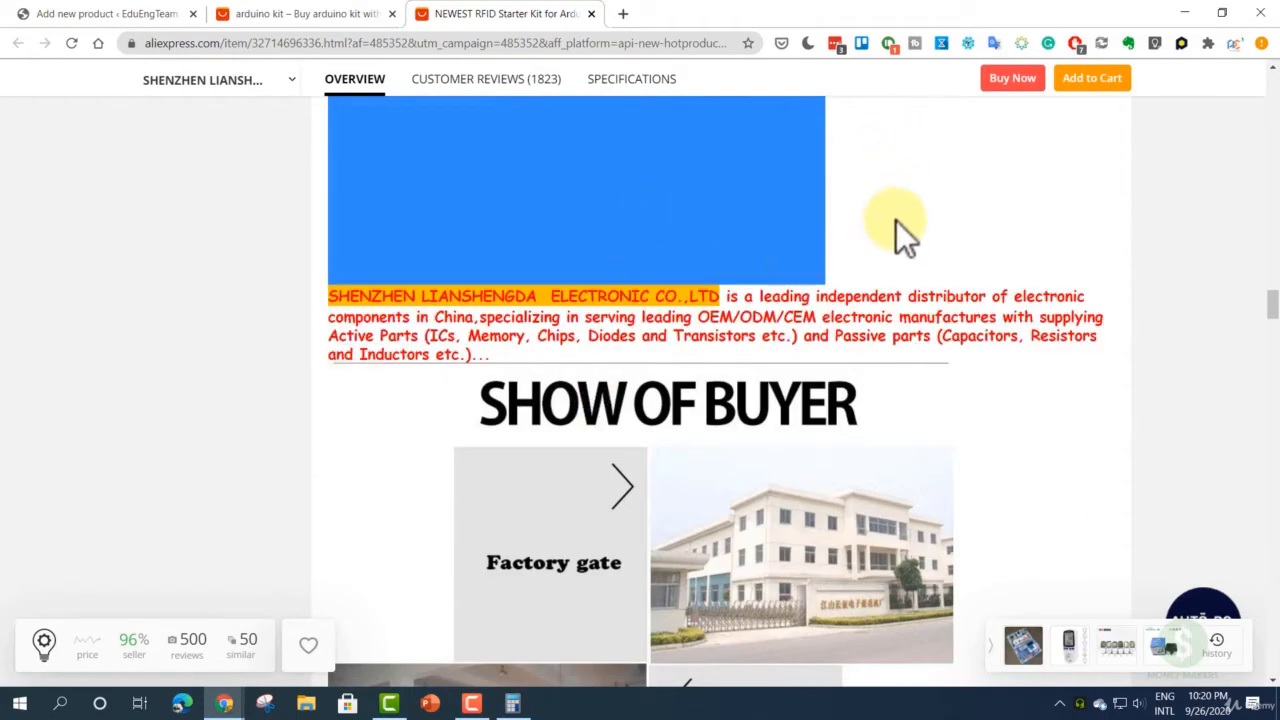
- Paste the copied description into the WordPress product short description and advance the product tour to the product images tip
click(290, 14)
click(166, 14)
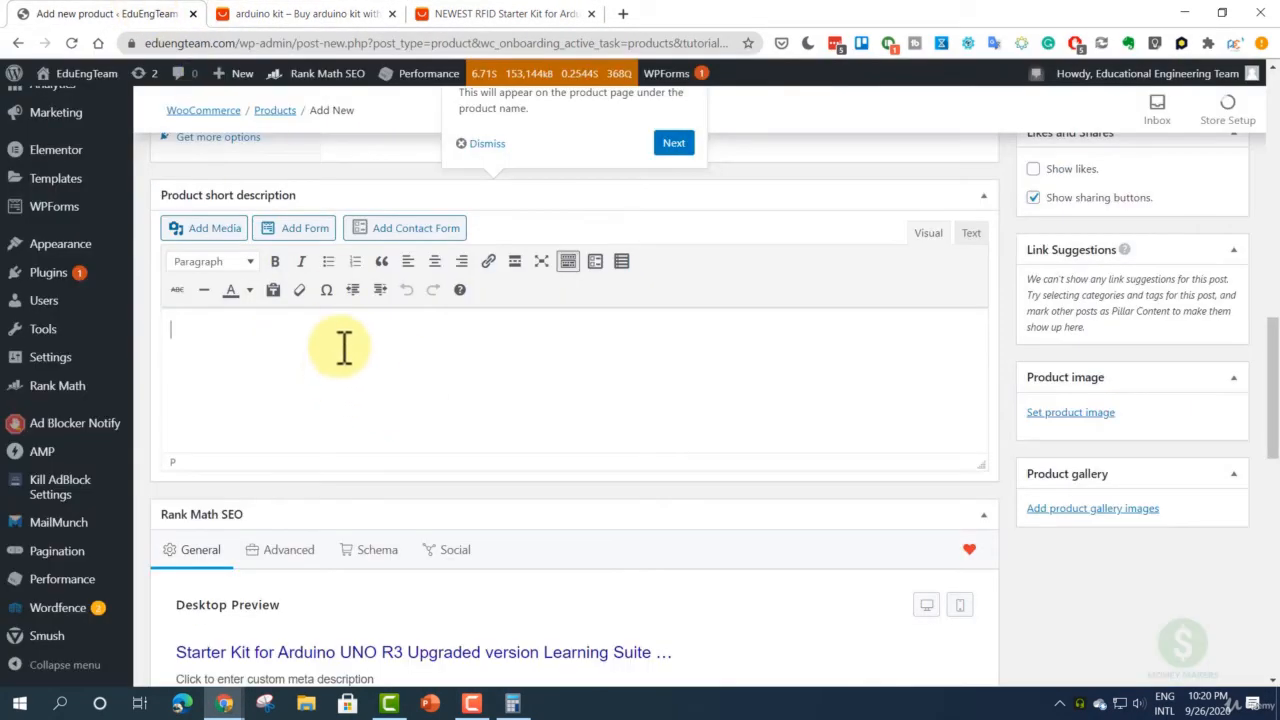
key(ctrl+v)
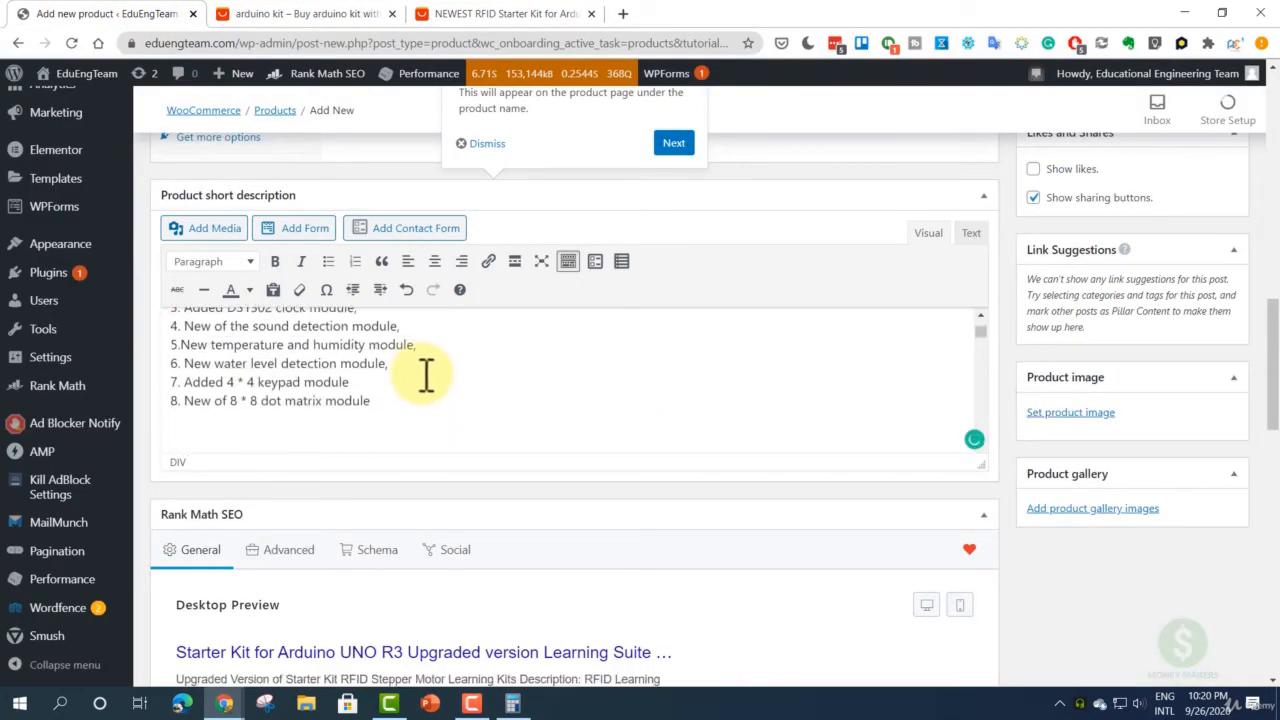
scroll(425, 375, down, 5)
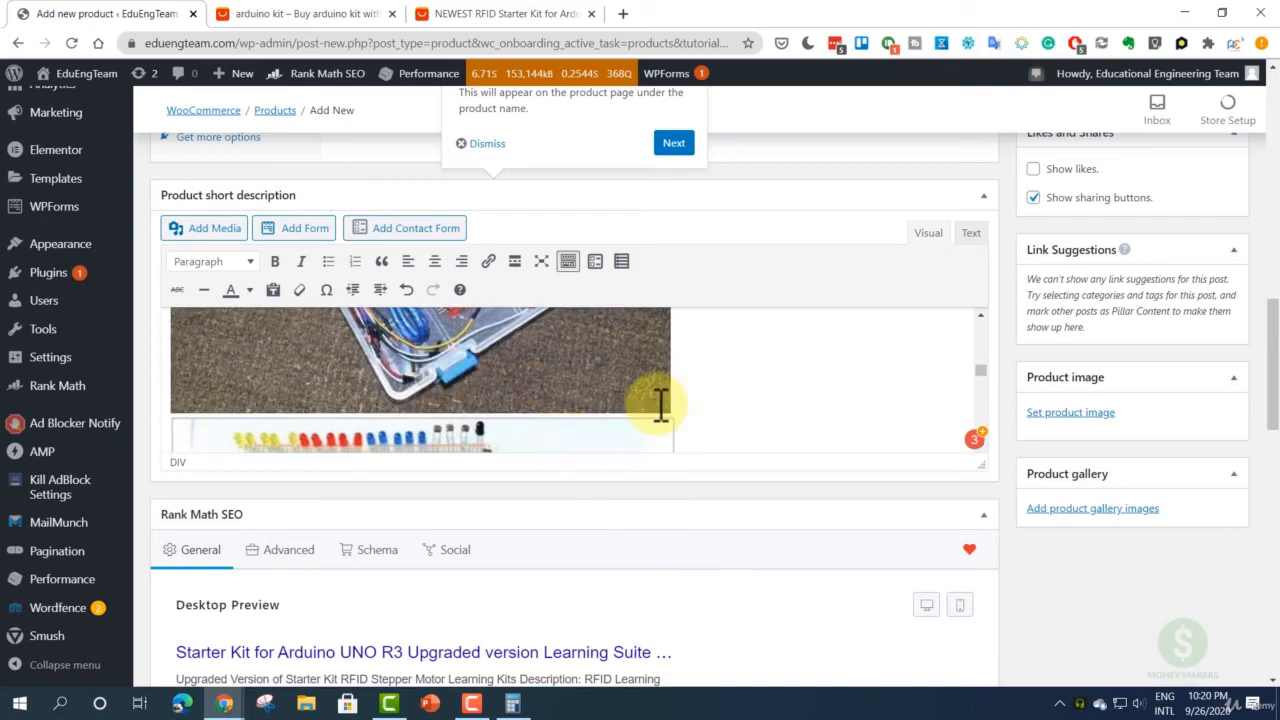
click(674, 143)
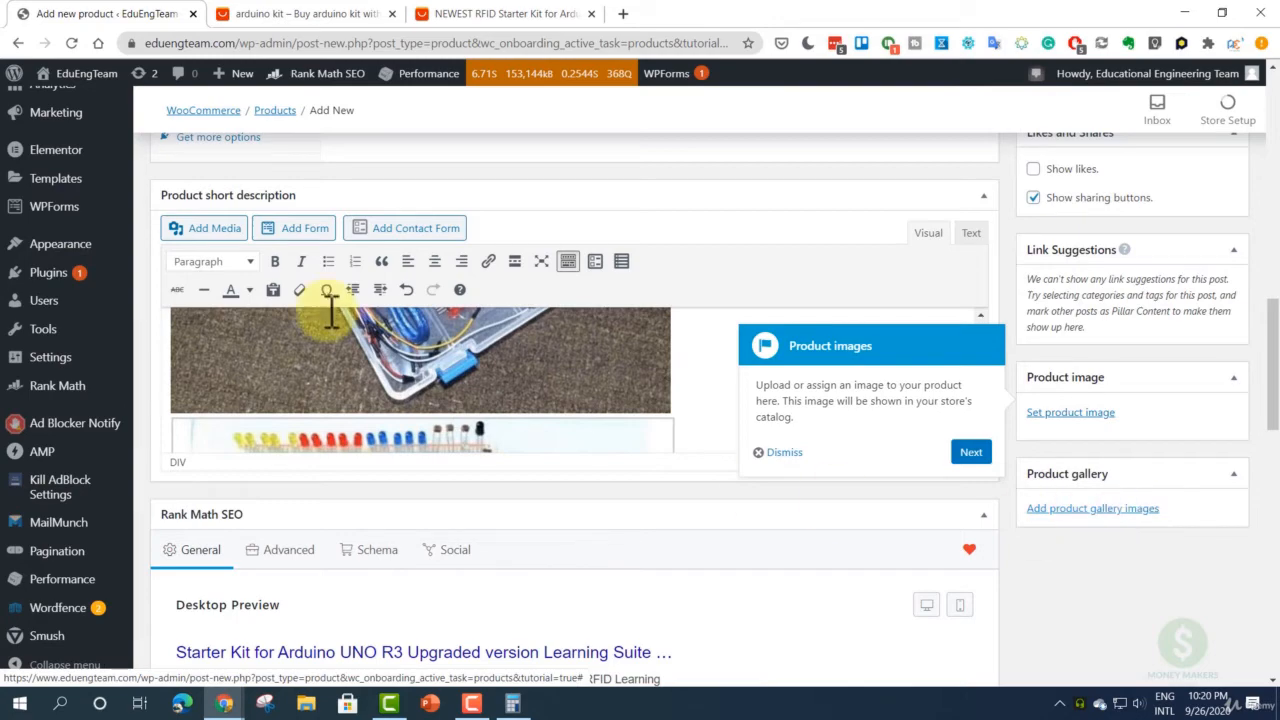
- Download the open kit box photo from the AliExpress description into the Pictures/aliexpress/arduino folder
click(457, 14)
scroll(549, 297, up, 10)
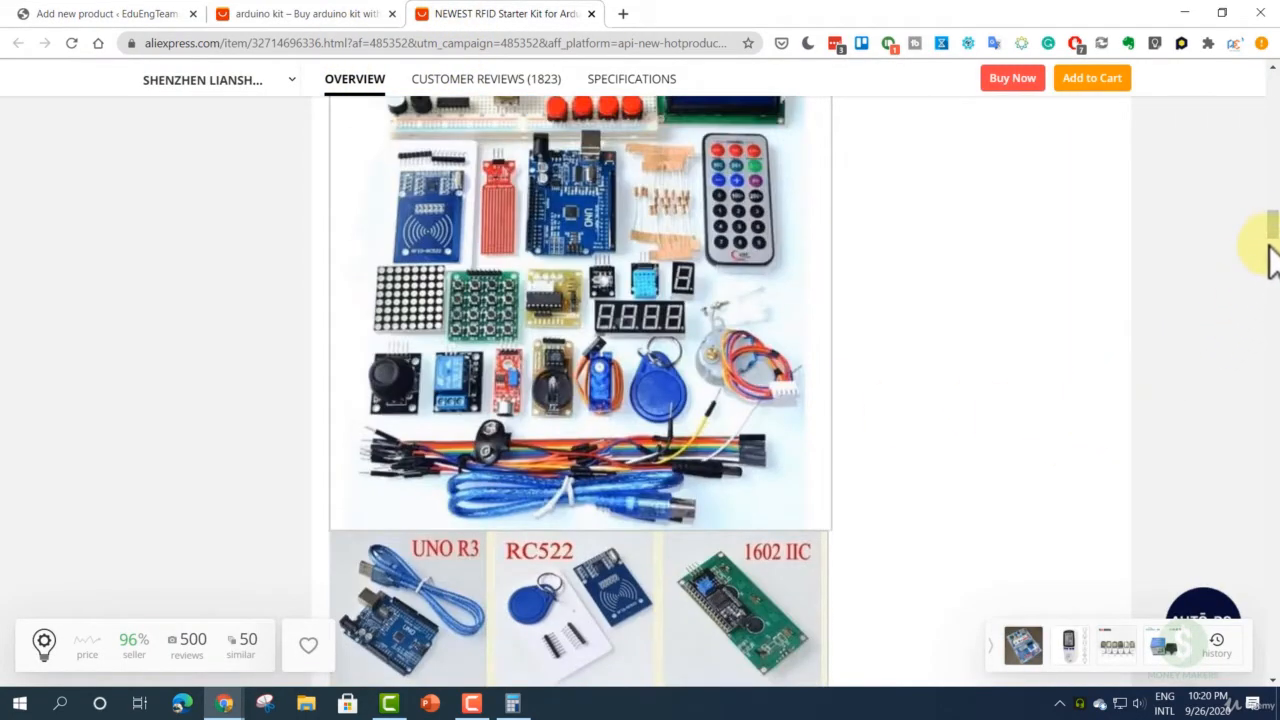
drag(1272, 258, 1266, 100)
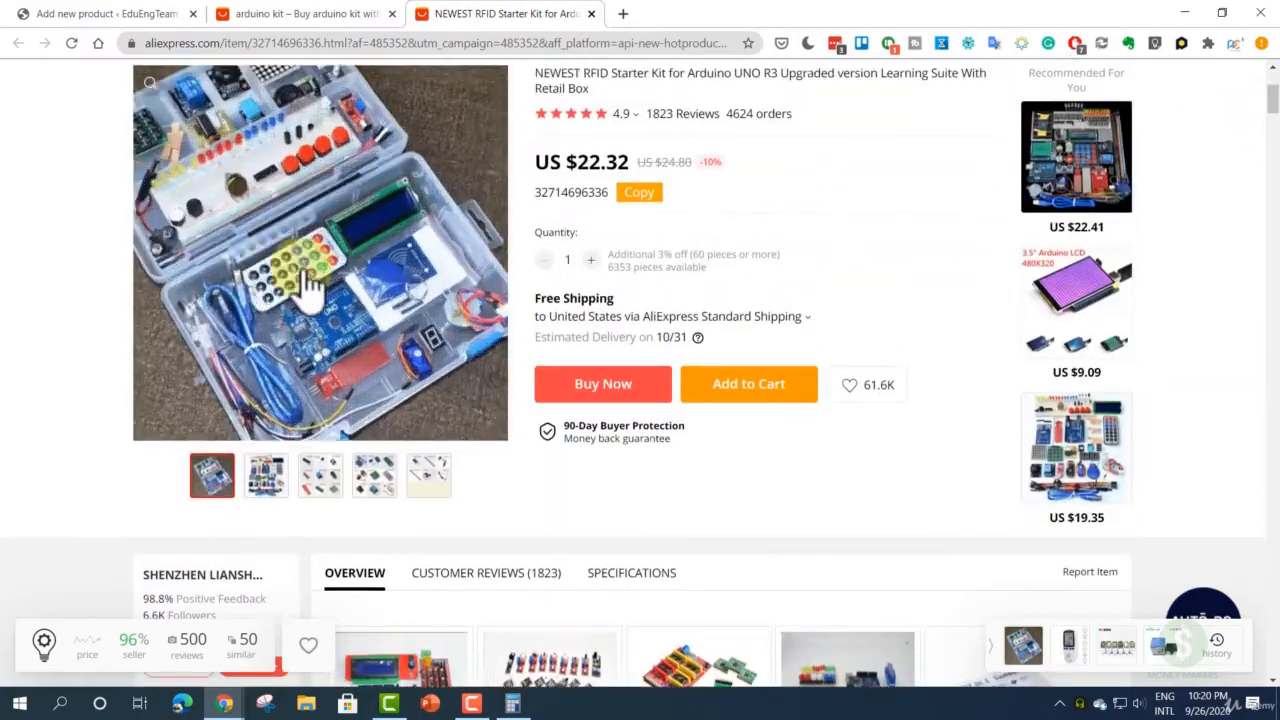
scroll(423, 509, down, 4)
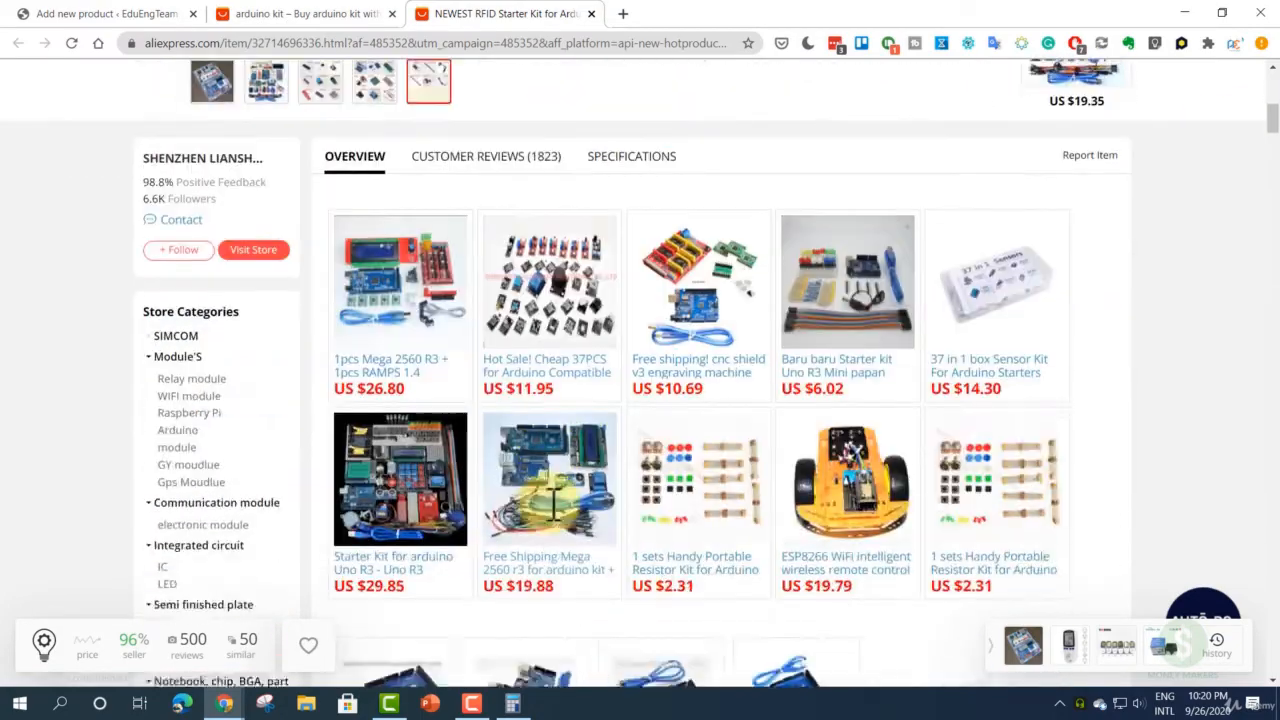
scroll(554, 495, down, 15)
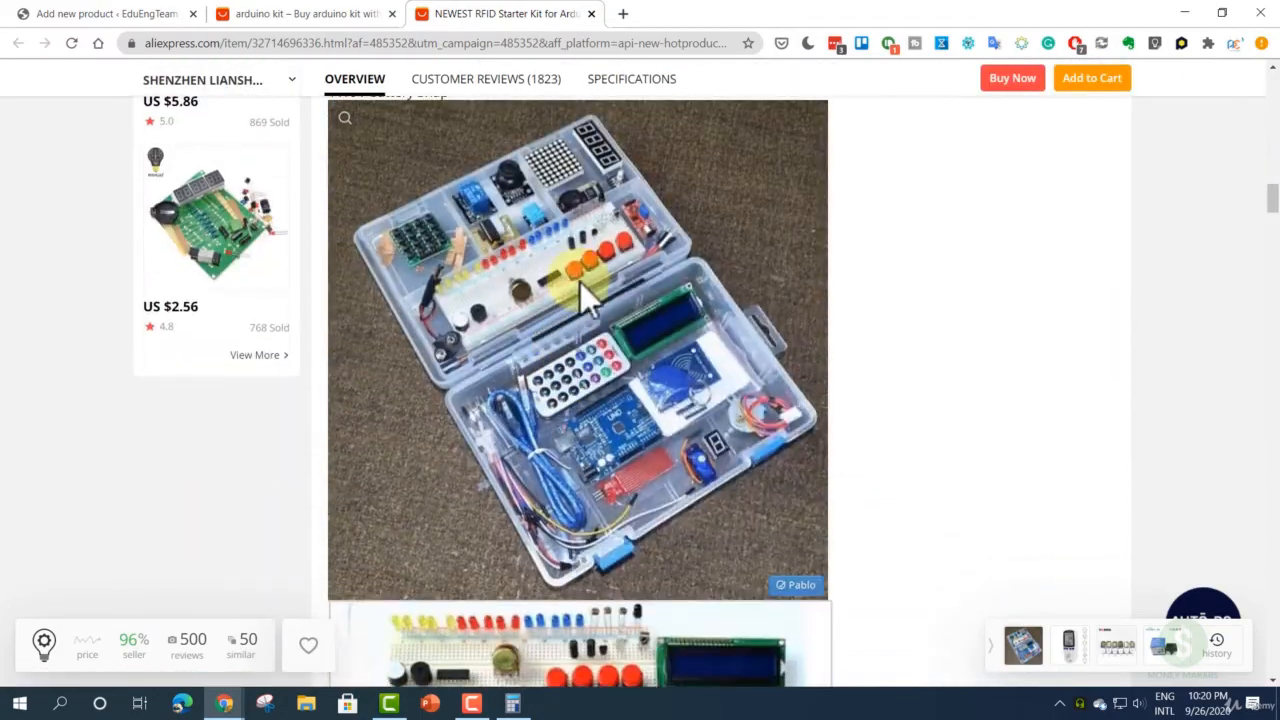
right_click(579, 283)
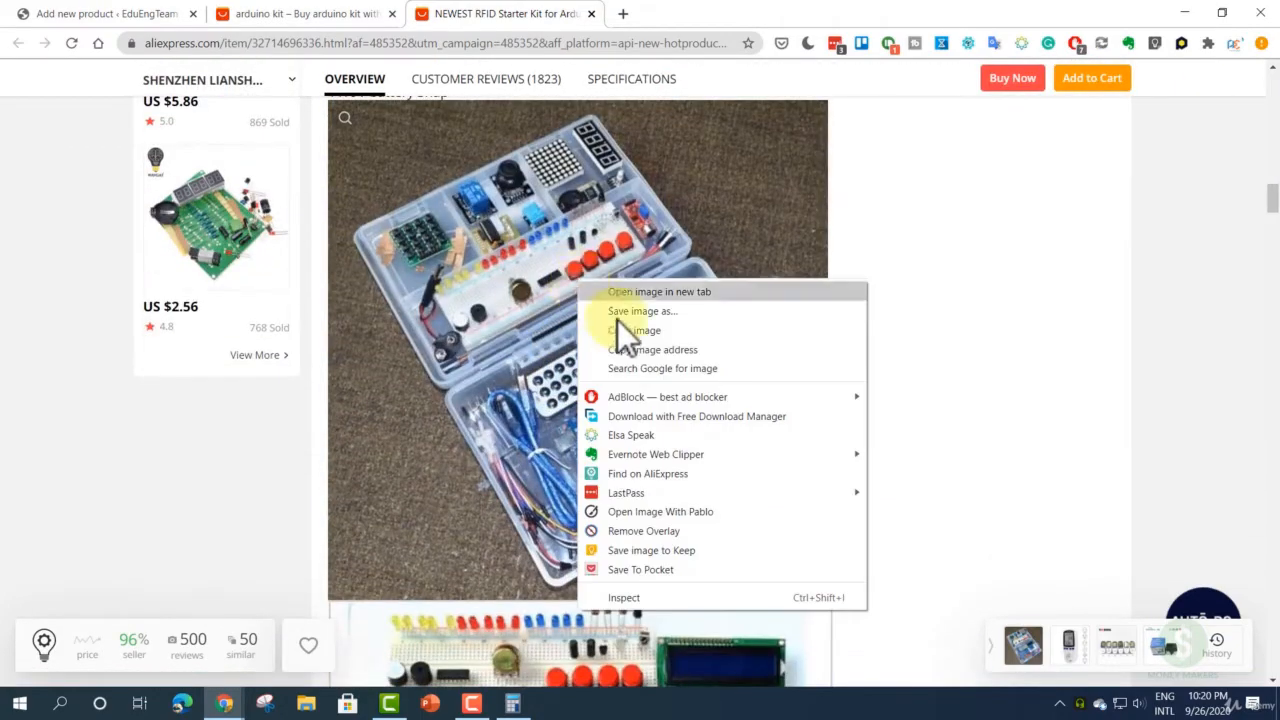
click(630, 312)
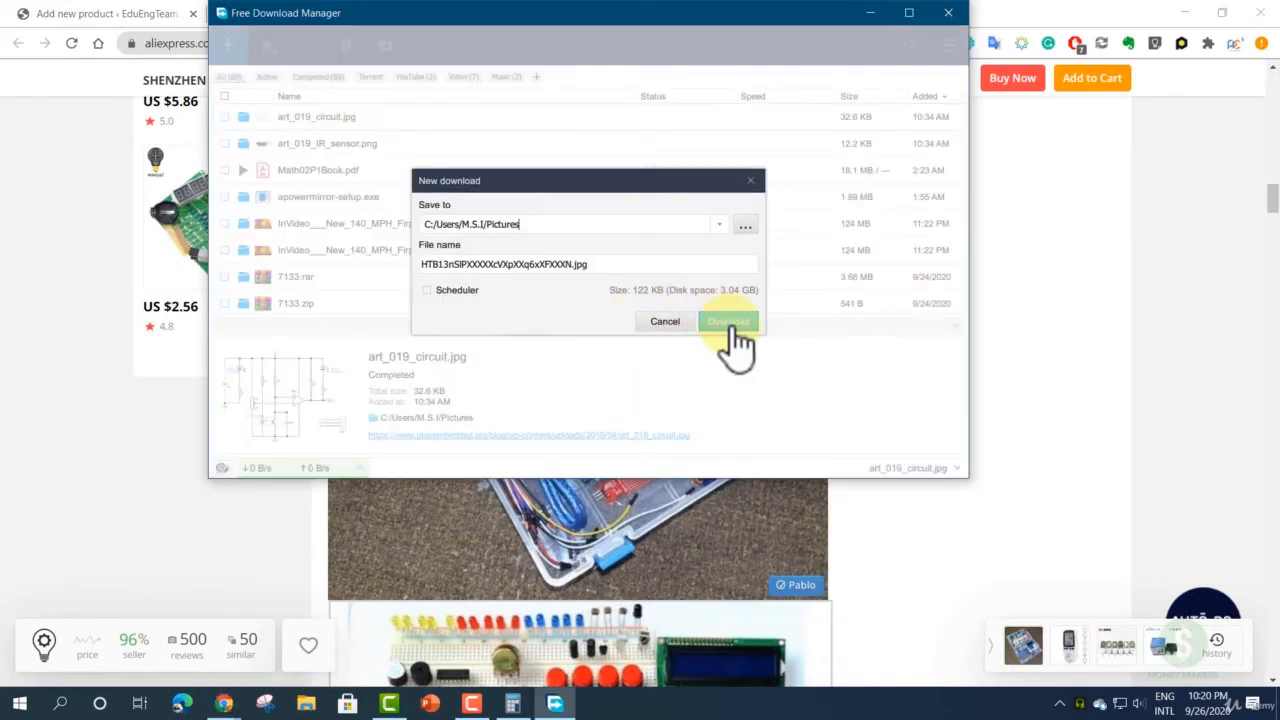
click(585, 225)
text(/aliexpress/arduino/)
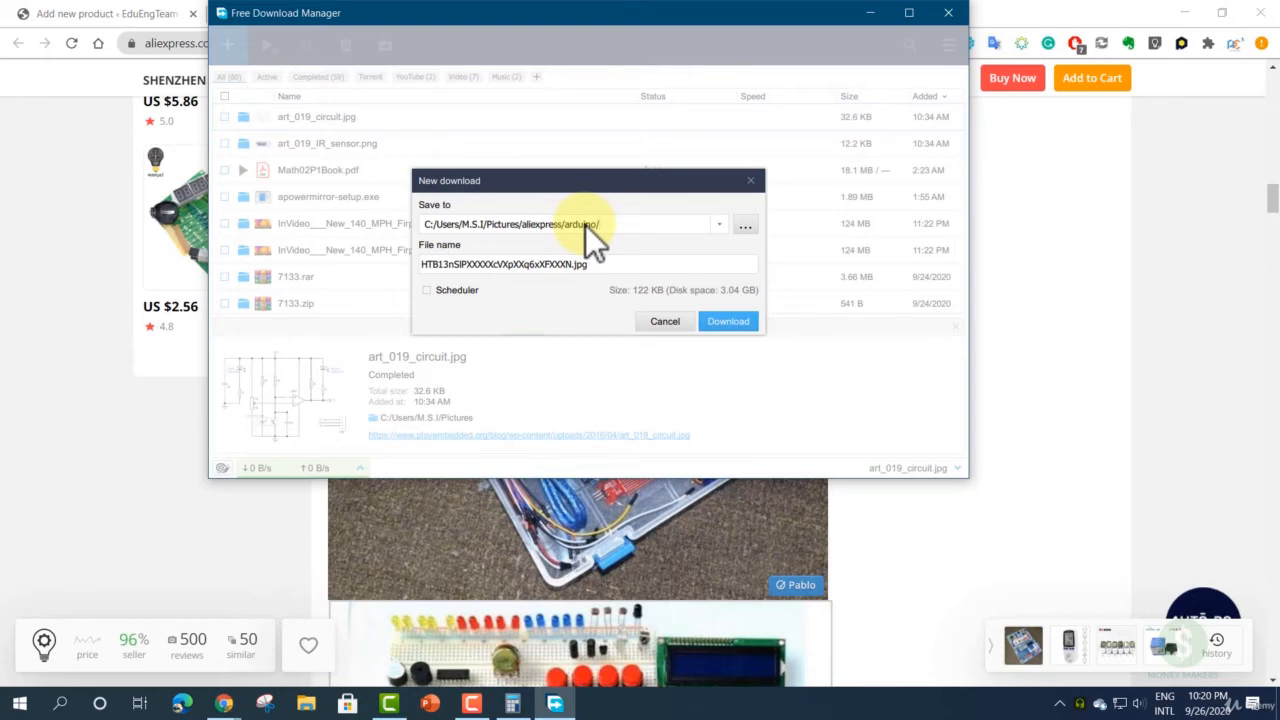
drag(600, 225, 342, 222)
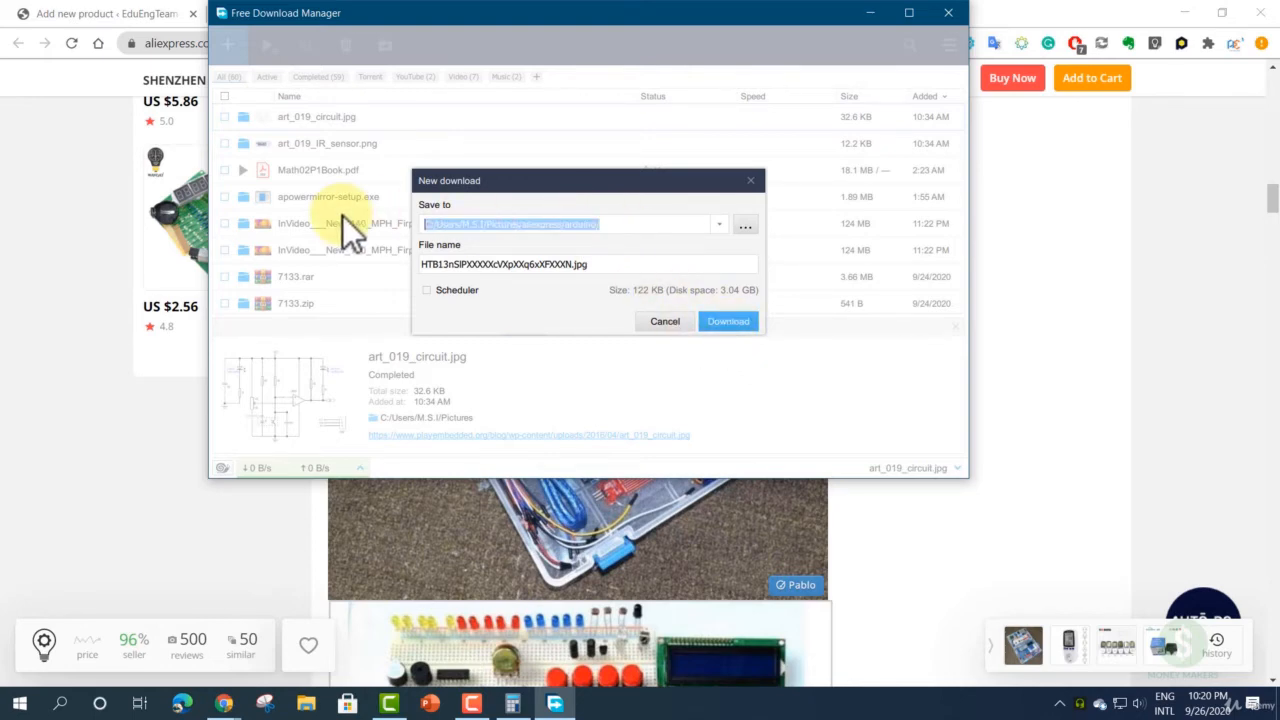
click(731, 322)
click(1006, 370)
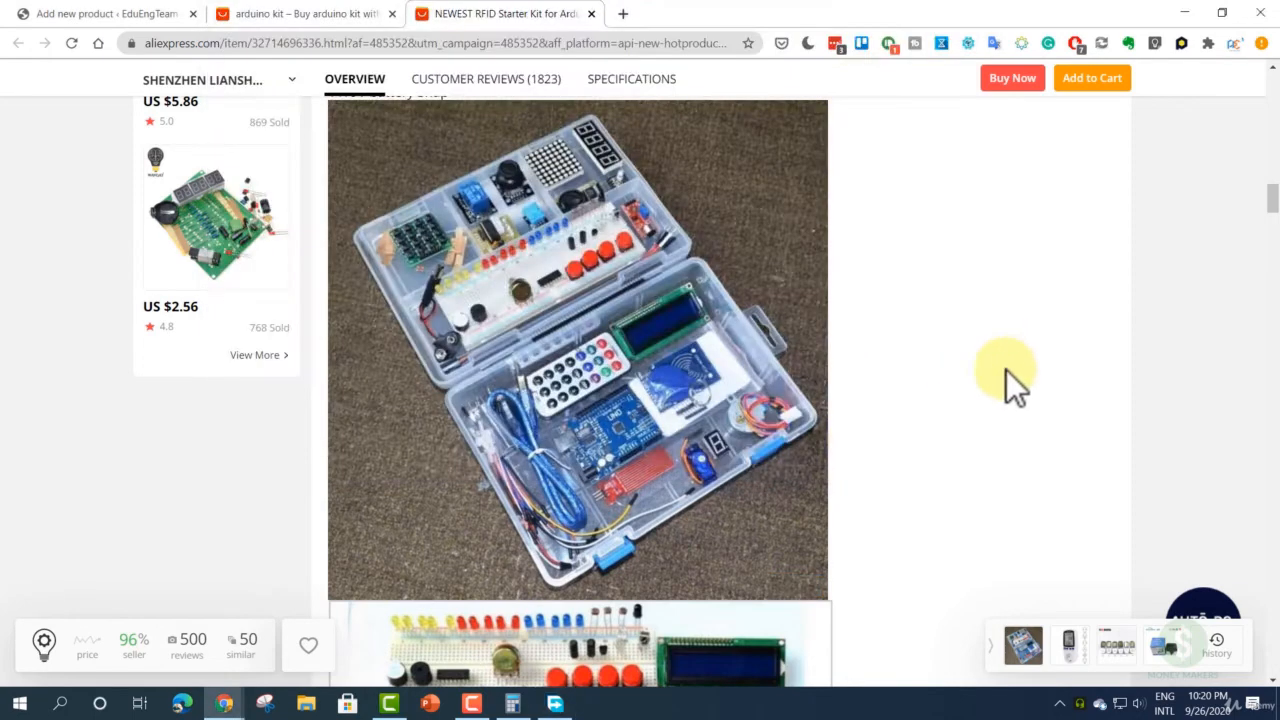
- Download the description image showing all kit components laid out into the same arduino folder
scroll(857, 449, down, 3)
scroll(857, 449, down, 3)
right_click(626, 280)
click(645, 319)
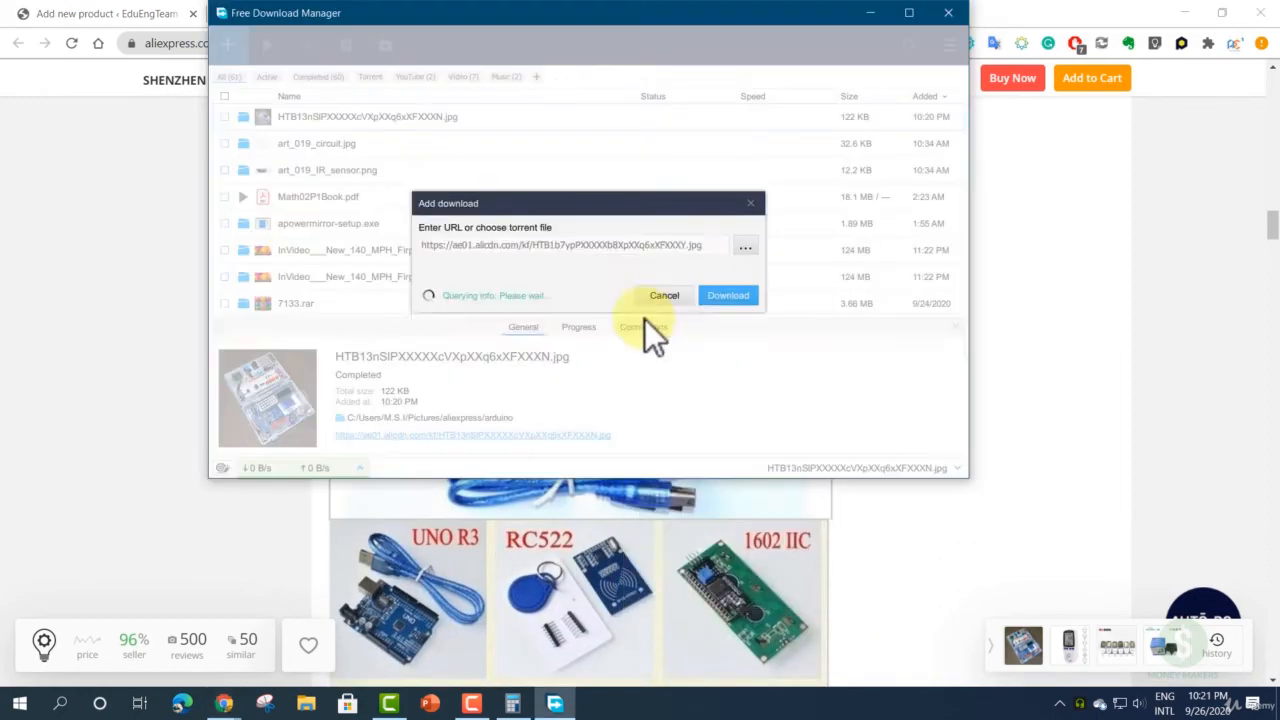
click(728, 322)
click(1064, 387)
- Download the module grid image with the motor driver board, matrix keyboard and joystick into the arduino folder
scroll(886, 455, down, 5)
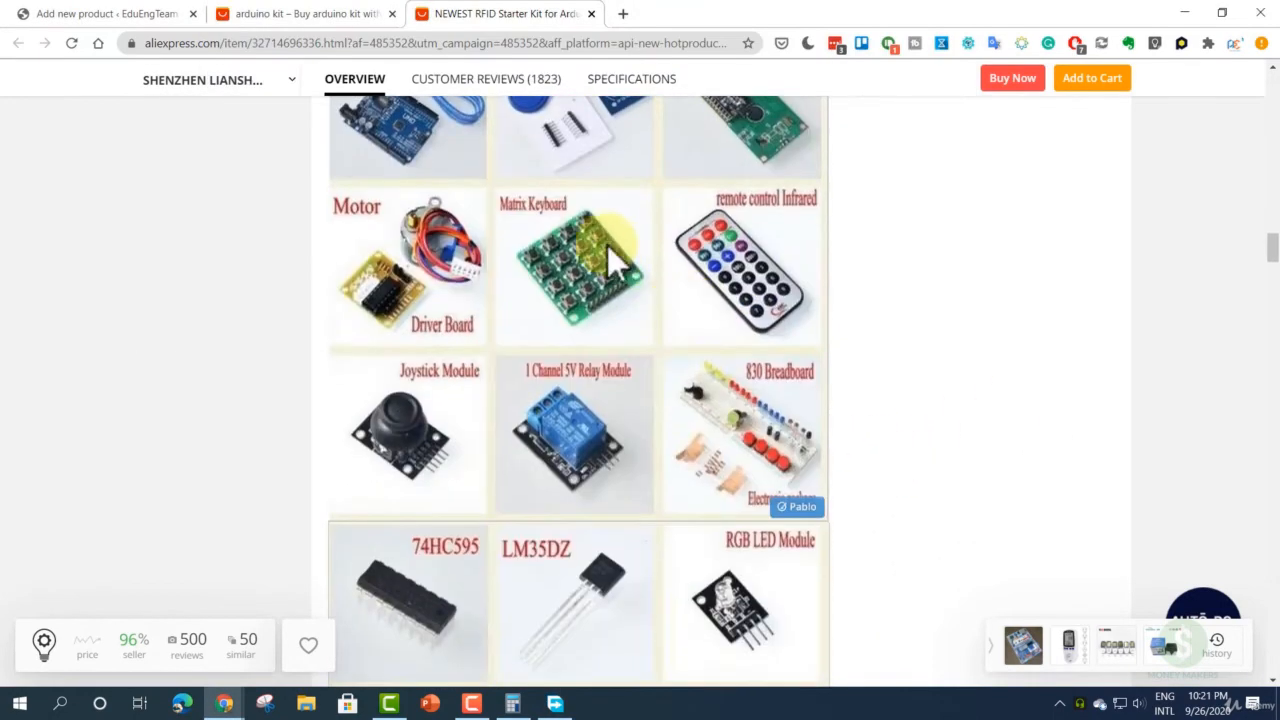
right_click(595, 243)
click(656, 274)
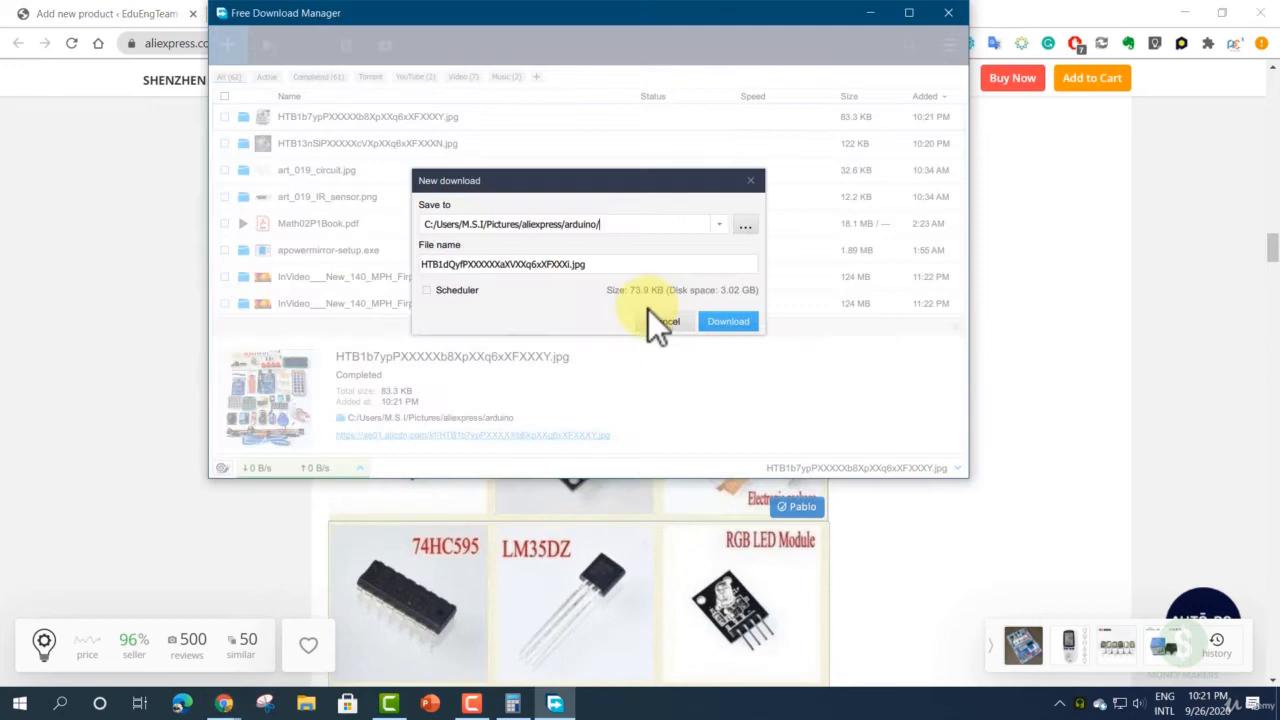
click(726, 322)
click(1034, 364)
- Download the sensor grid image with the sound sensor, DHT11 module and water level sensor into the arduino folder
scroll(922, 433, down, 5)
right_click(594, 243)
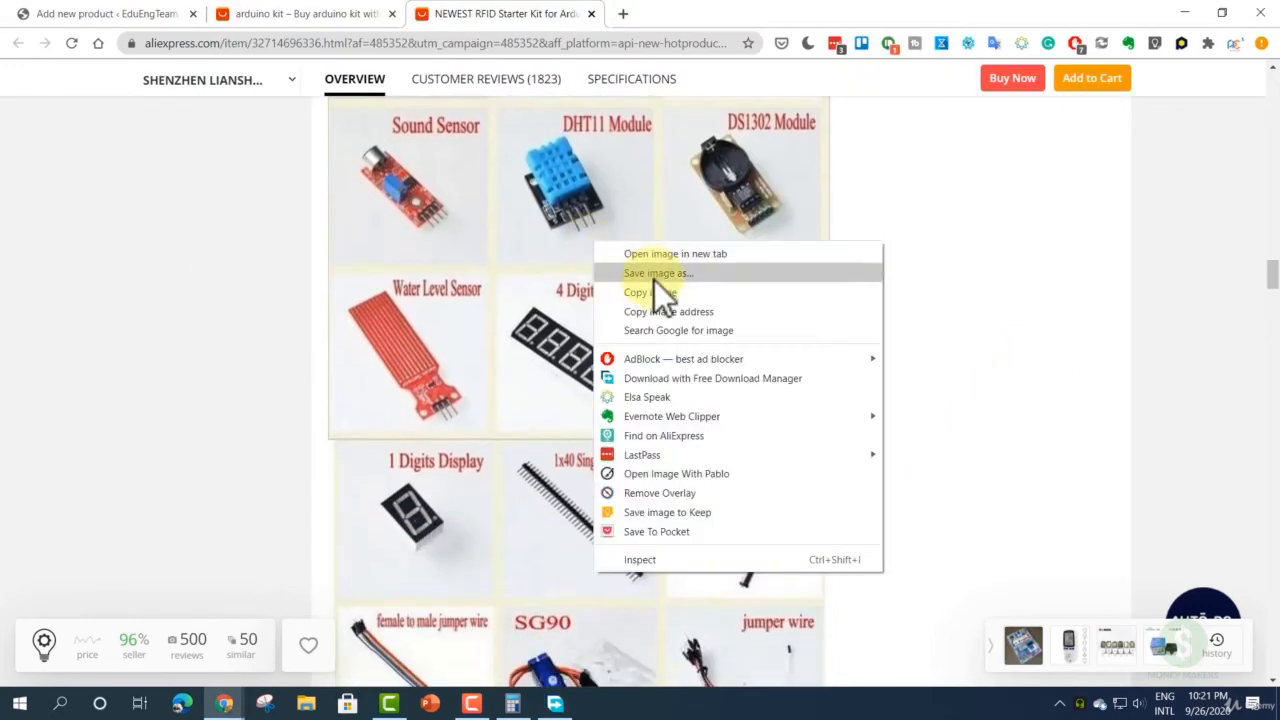
click(670, 279)
click(726, 322)
click(1028, 336)
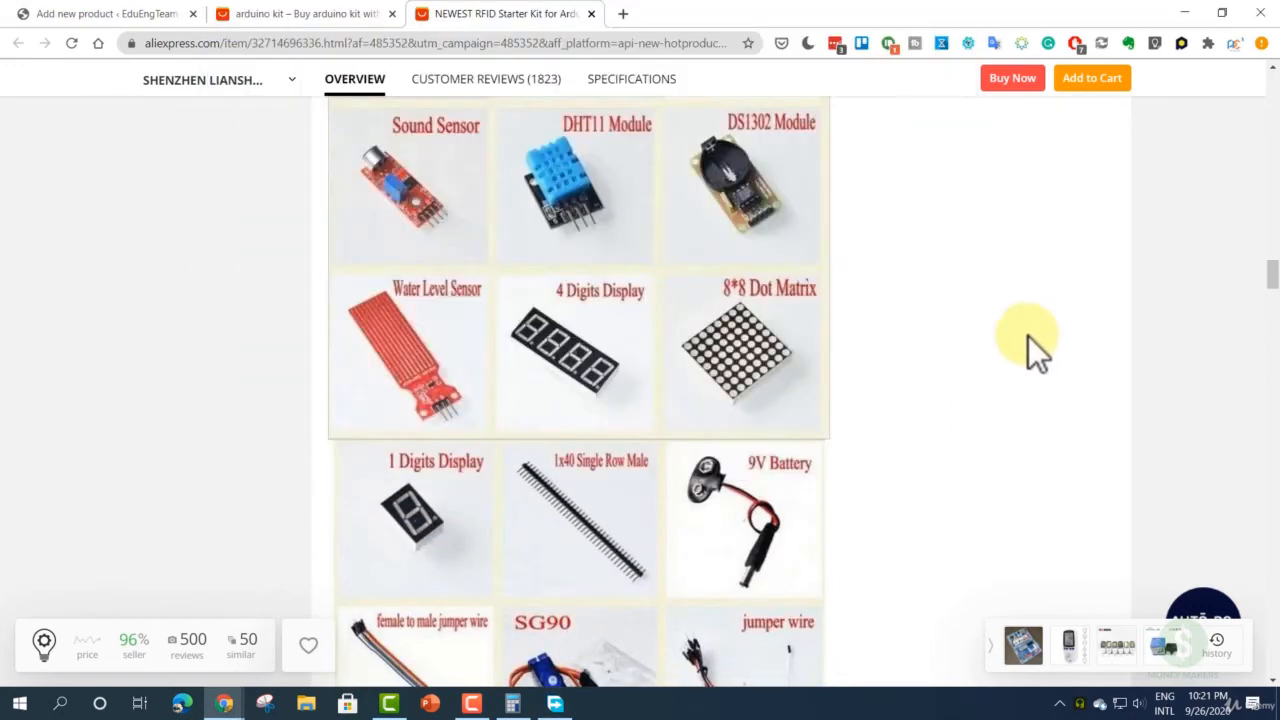
- Download the last component image, with the 1-digit display, 9V battery connector and jumper wires, into the arduino folder
scroll(869, 433, down, 3)
scroll(869, 433, down, 3)
right_click(702, 288)
click(749, 309)
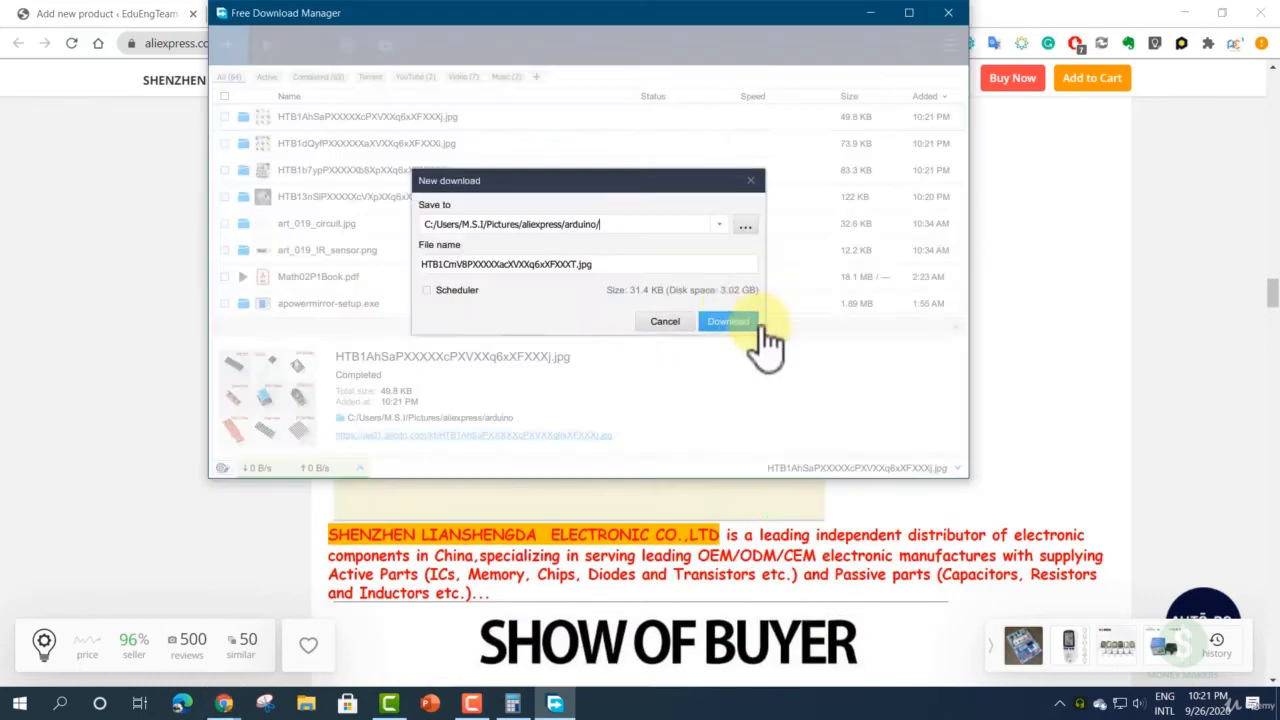
click(724, 323)
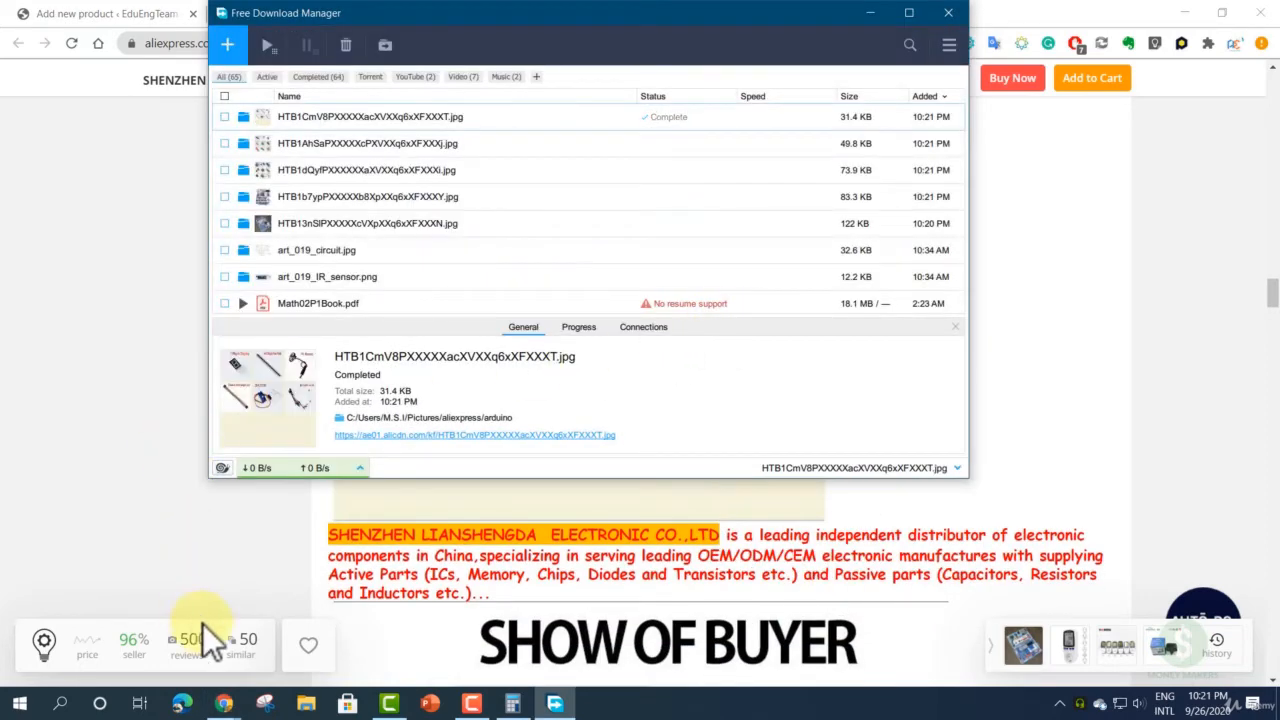
- Copy the path of the arduino pictures folder in File Explorer, and return to the product being added in Chrome
click(306, 703)
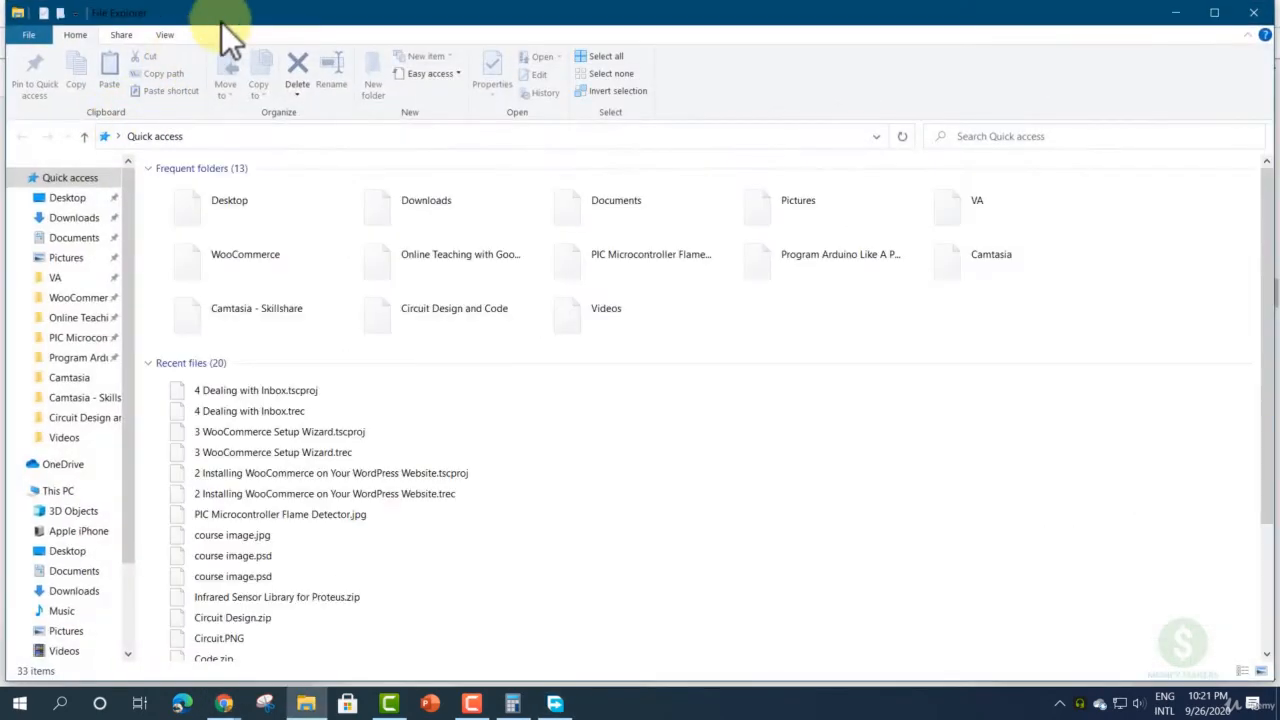
drag(221, 22, 0, 12)
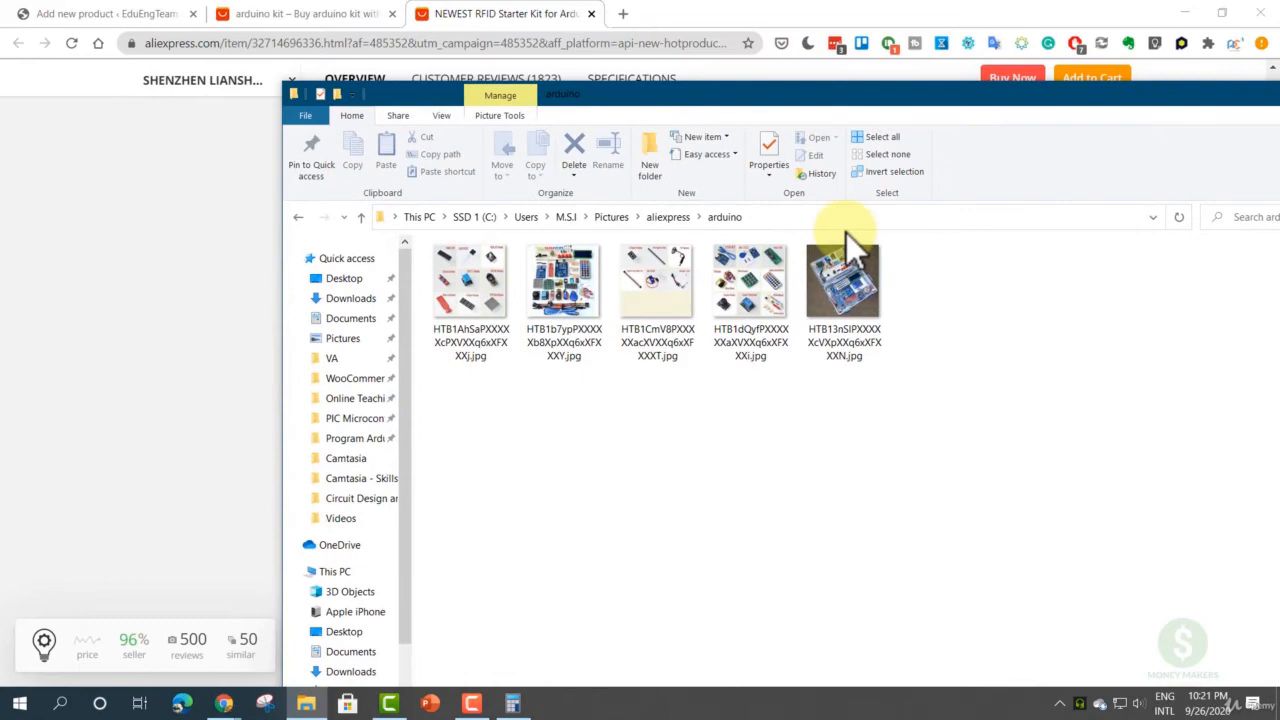
click(853, 224)
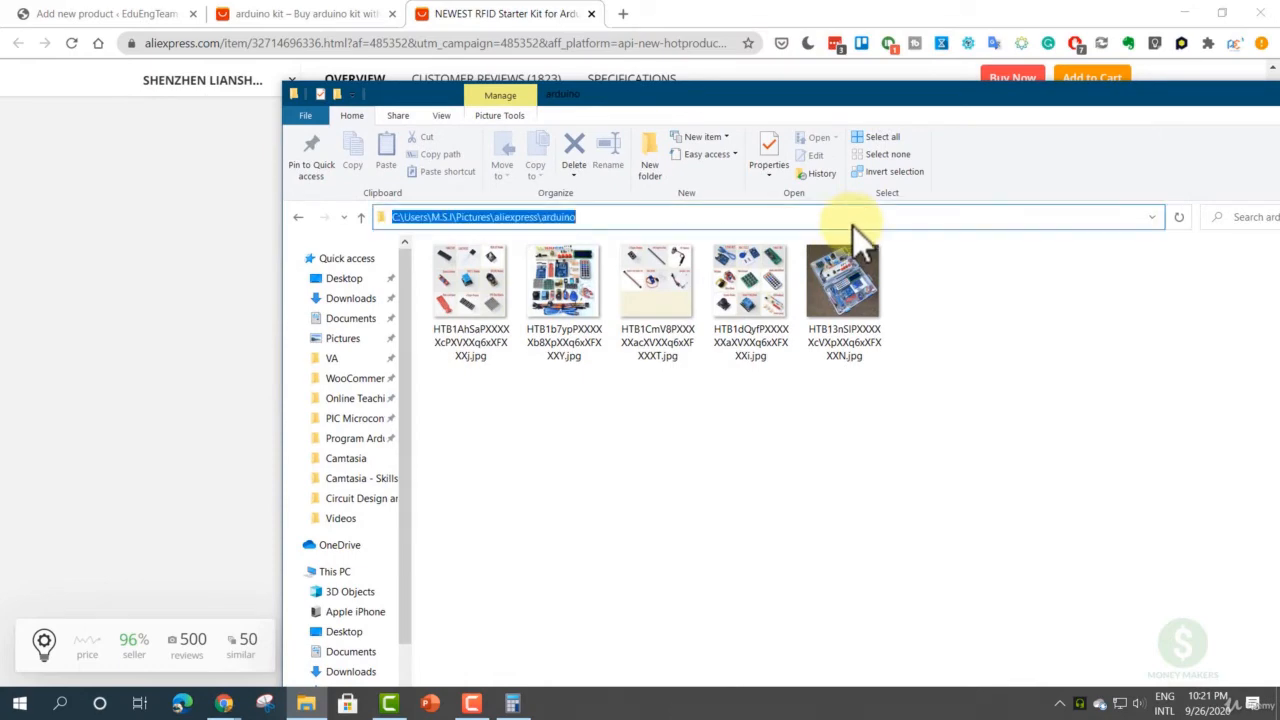
click(466, 12)
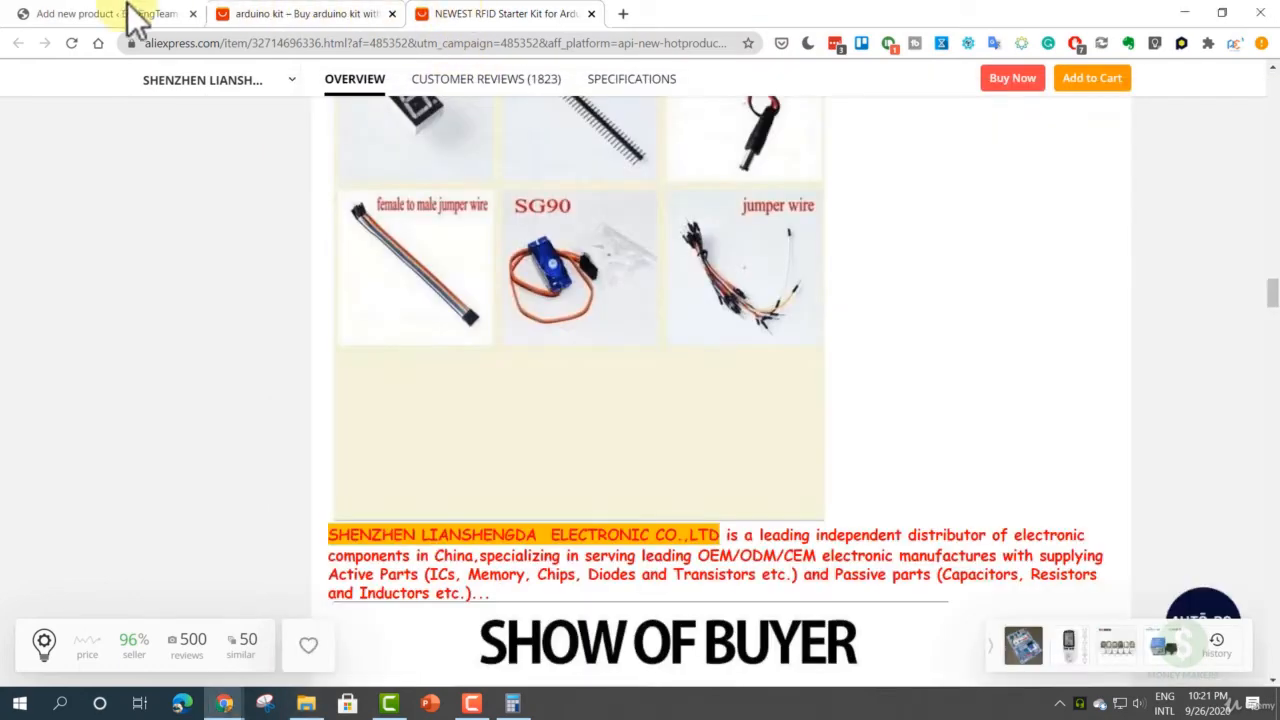
click(125, 13)
- Upload the photo of the kit in its open case from the arduino folder and set it as the product image
click(1088, 413)
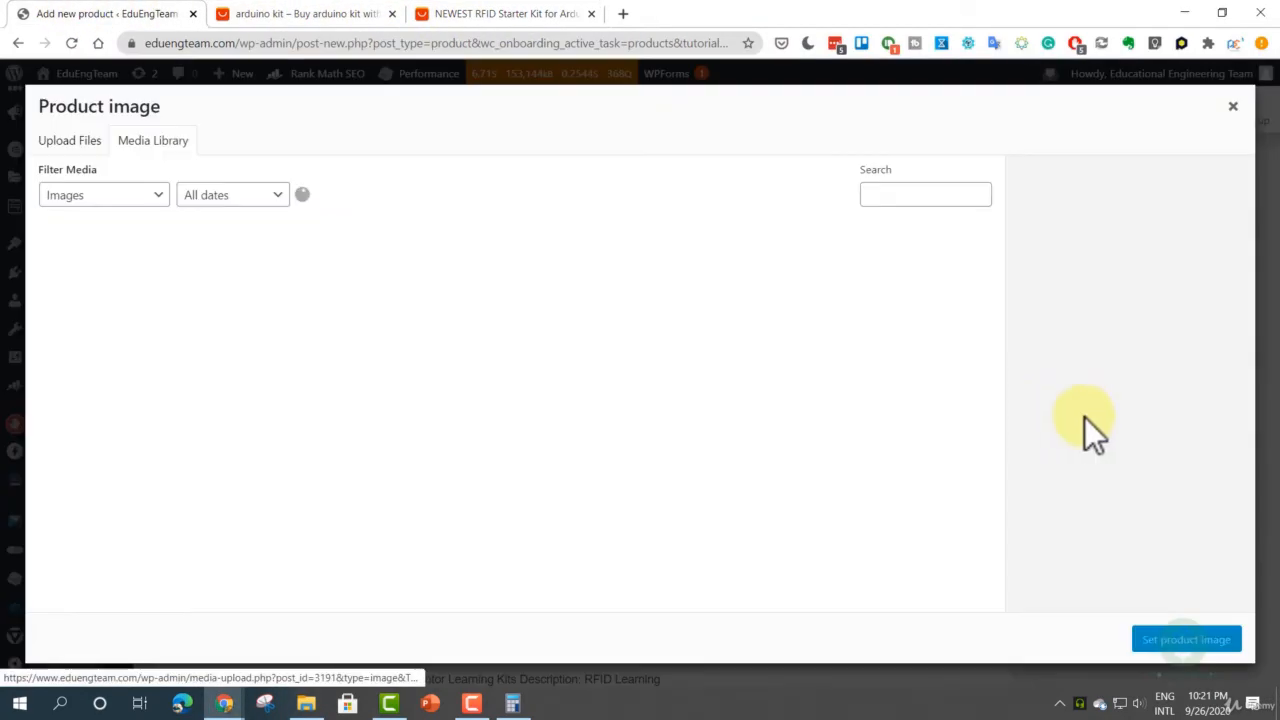
click(75, 145)
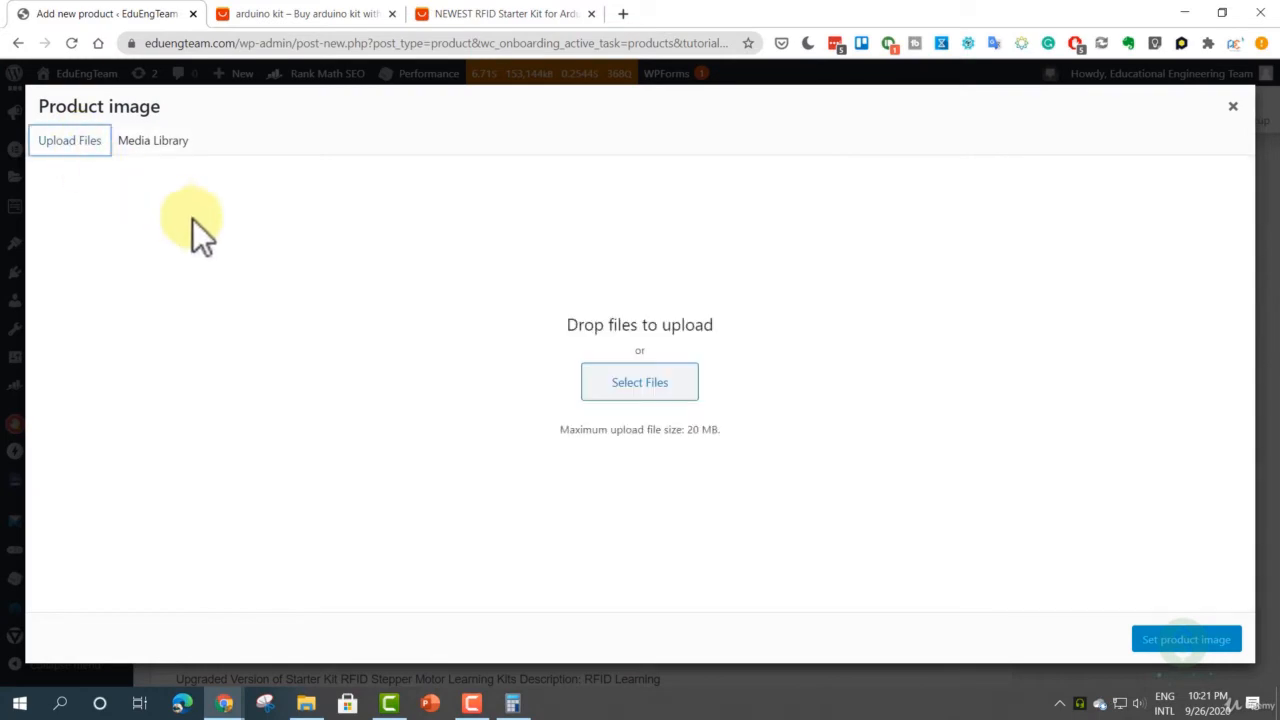
click(633, 388)
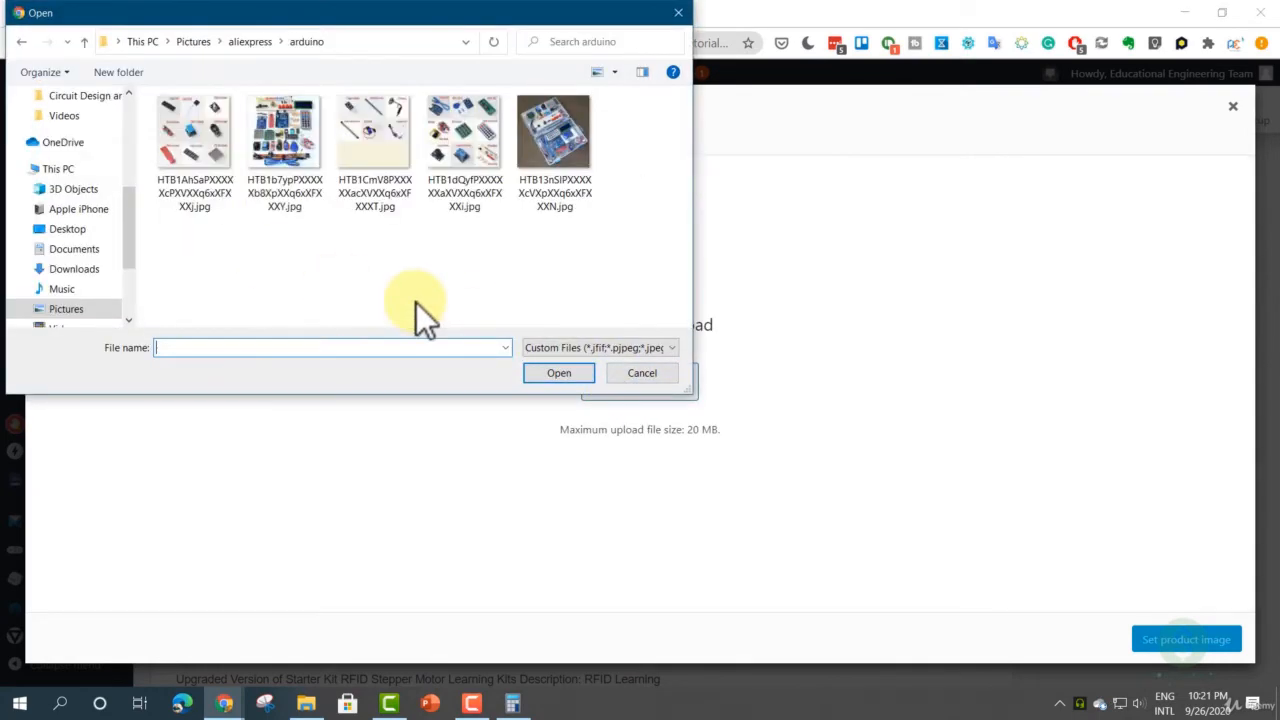
drag(180, 236, 657, 132)
click(568, 373)
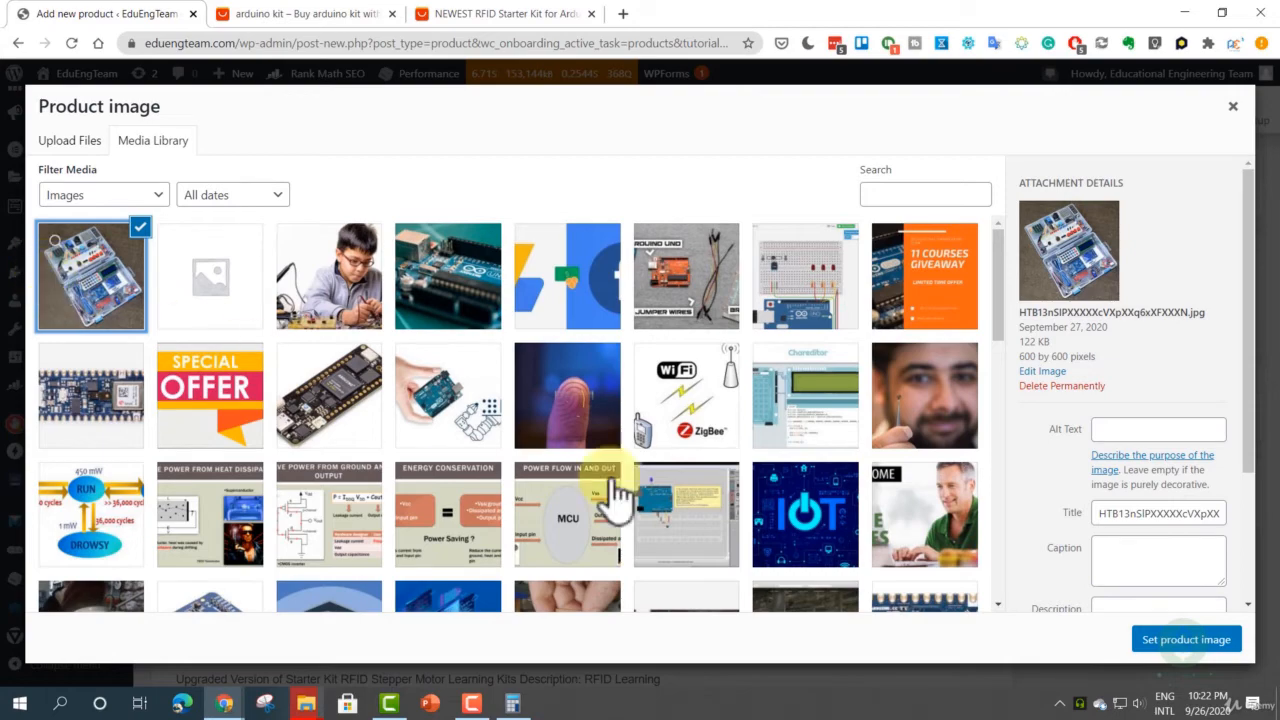
click(1185, 641)
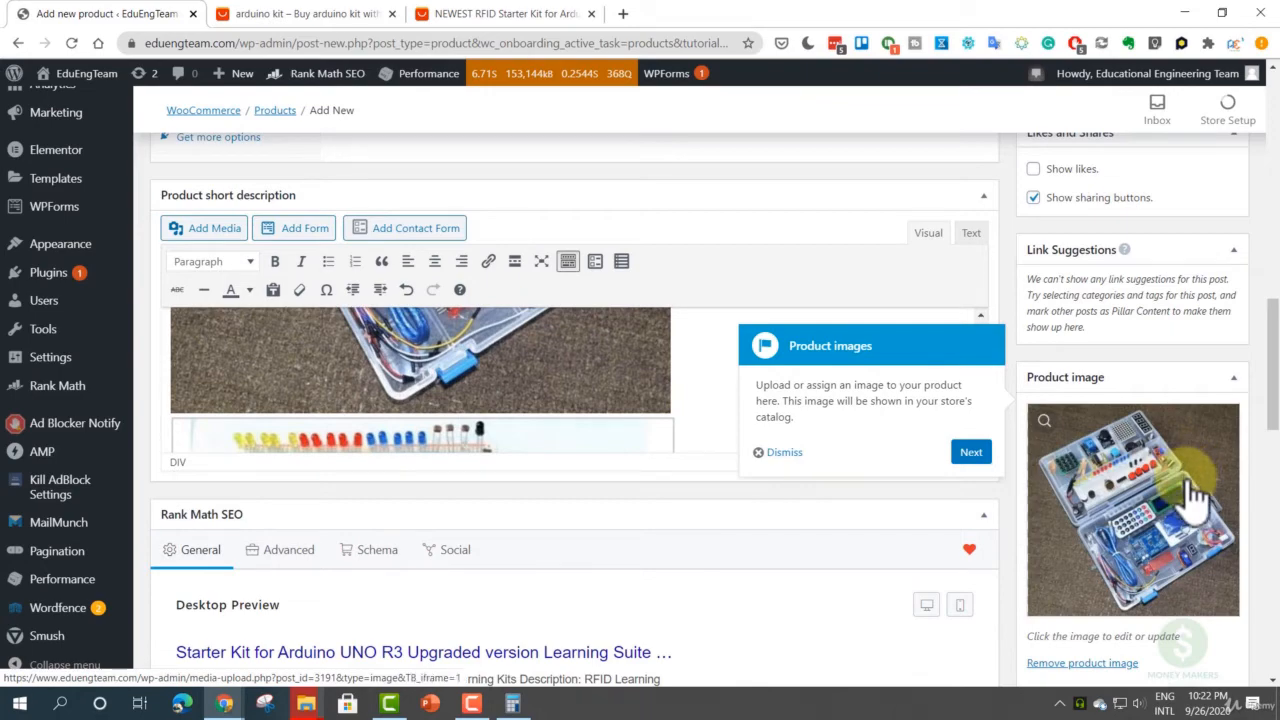
- Retry the blocked rename so the five images in the arduino folder are named 1 (1).jpg through 1 (5).jpg
scroll(1190, 490, down, 3)
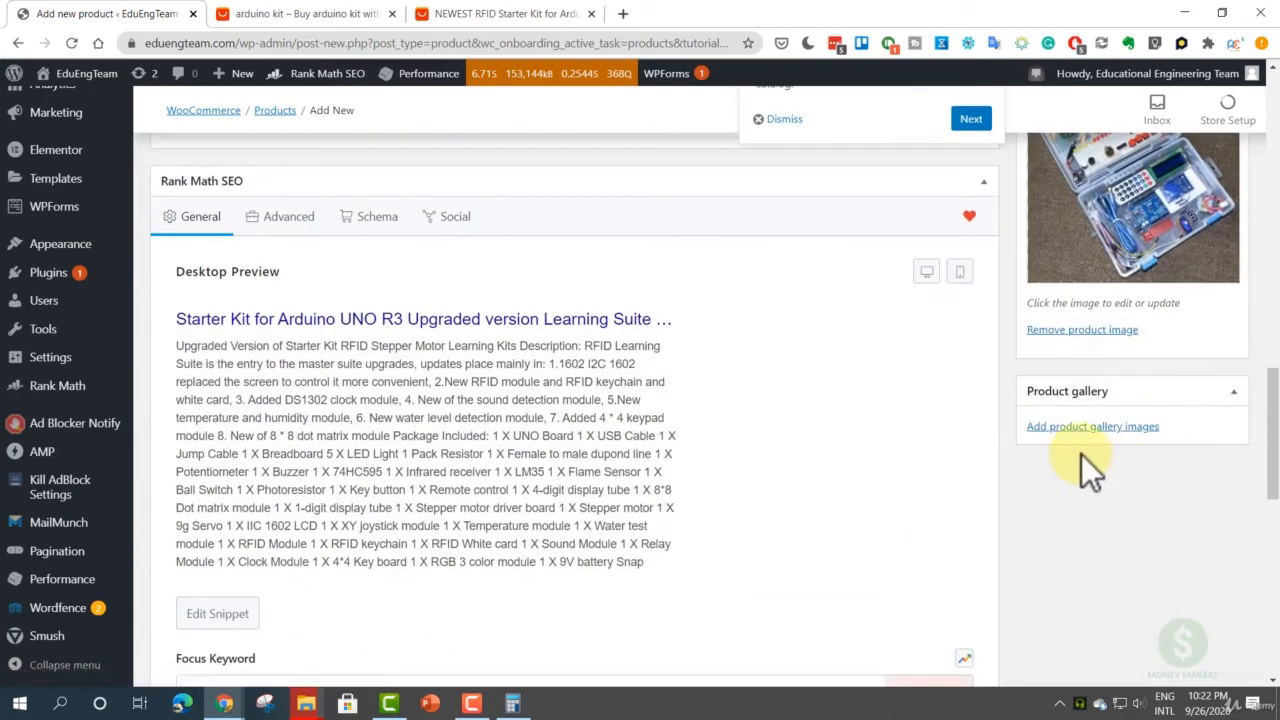
scroll(1090, 480, up, 2)
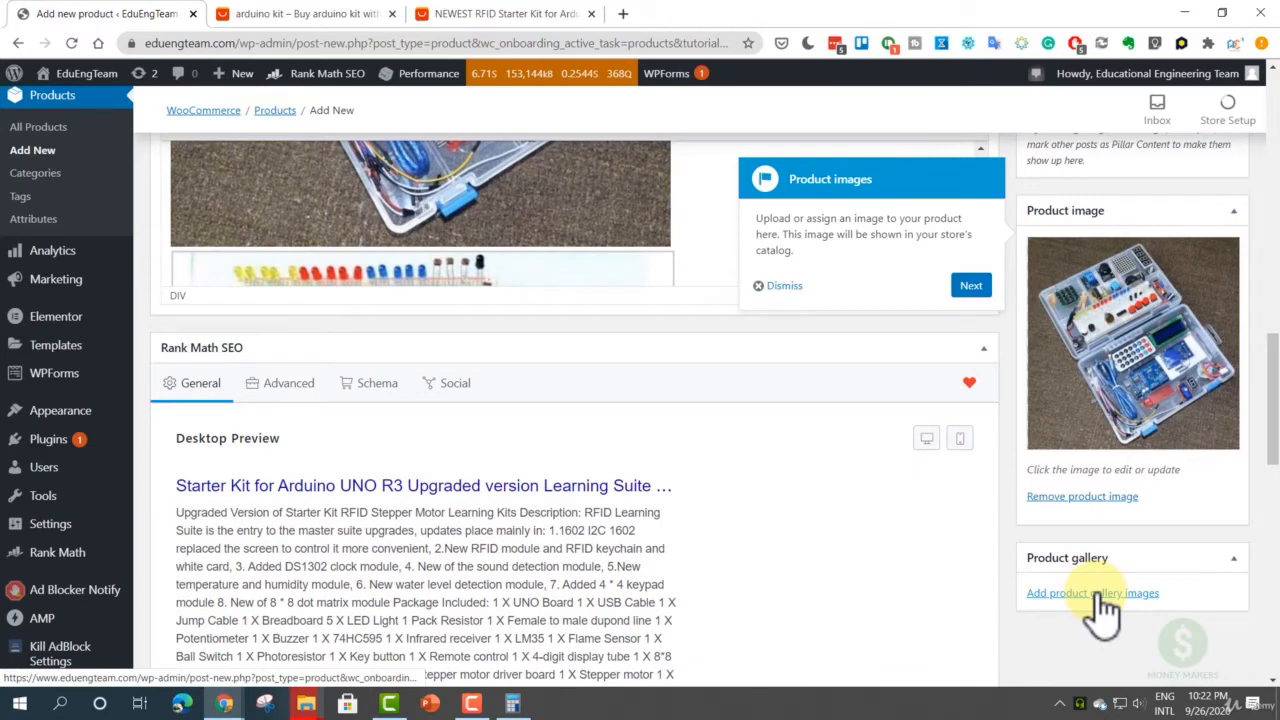
click(1099, 594)
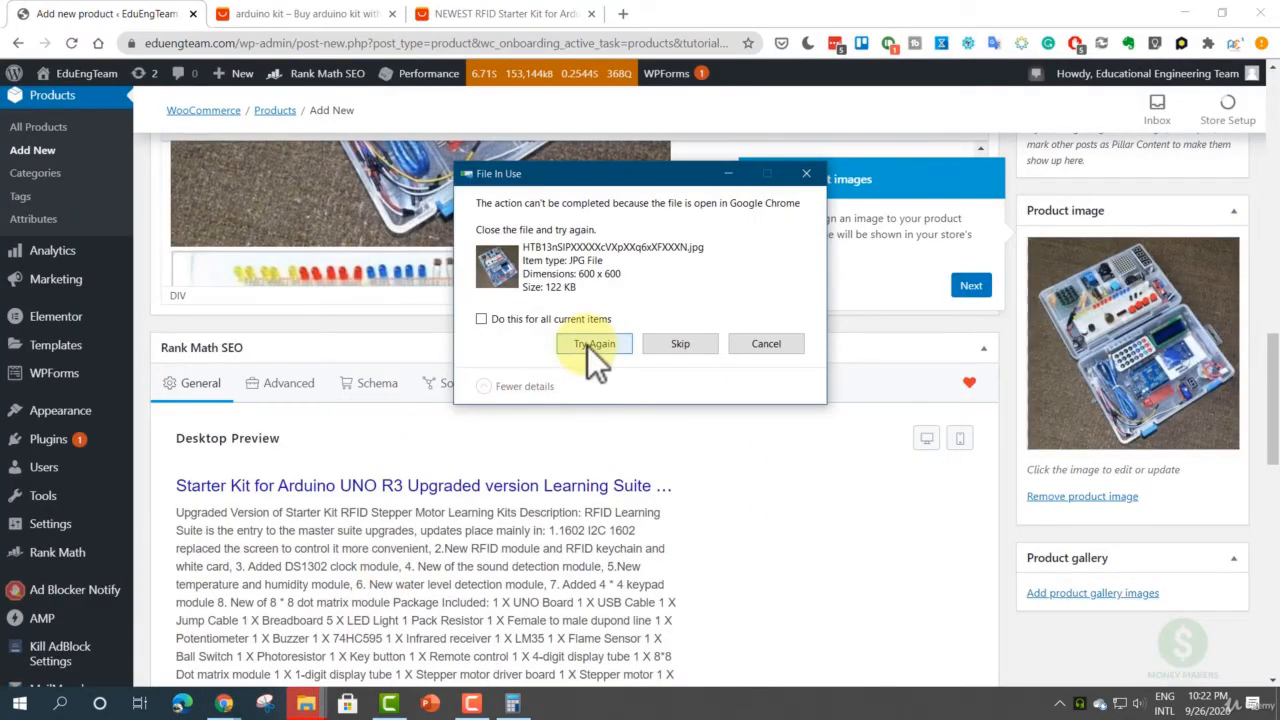
click(590, 344)
click(308, 704)
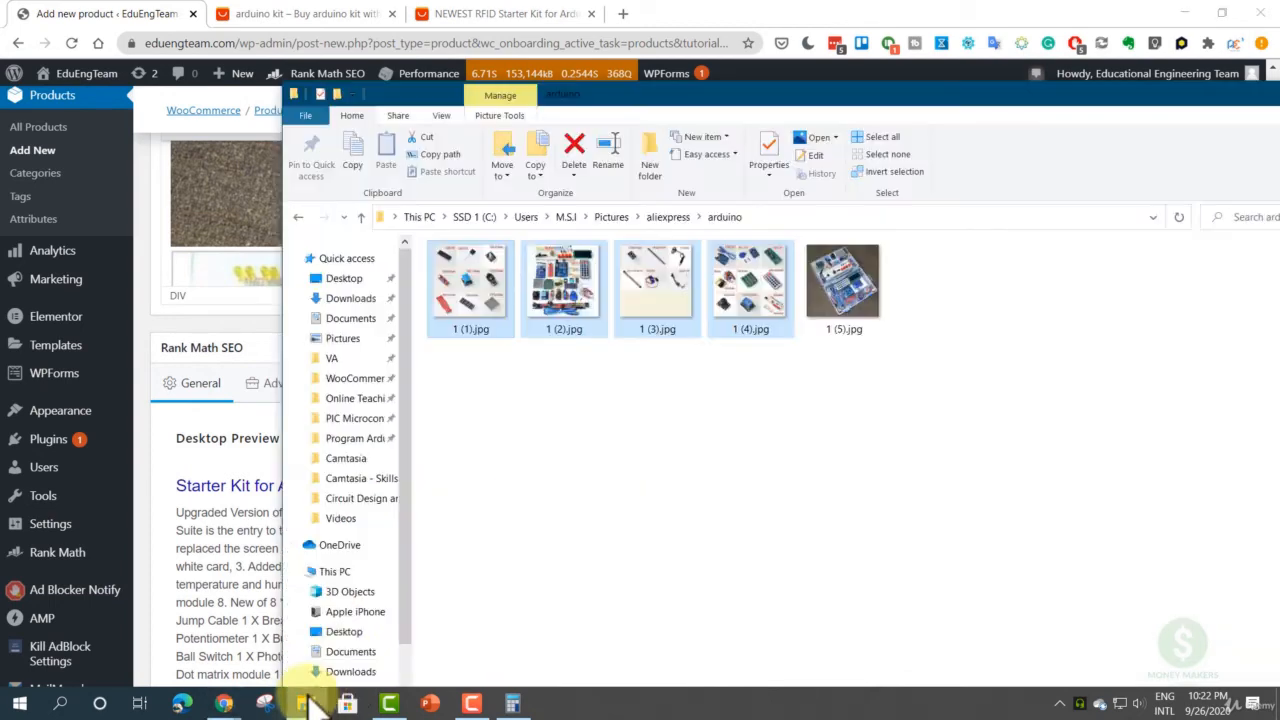
- Try to upload 1 (1).jpg through 1 (4).jpg from the arduino folder to the product gallery
click(127, 24)
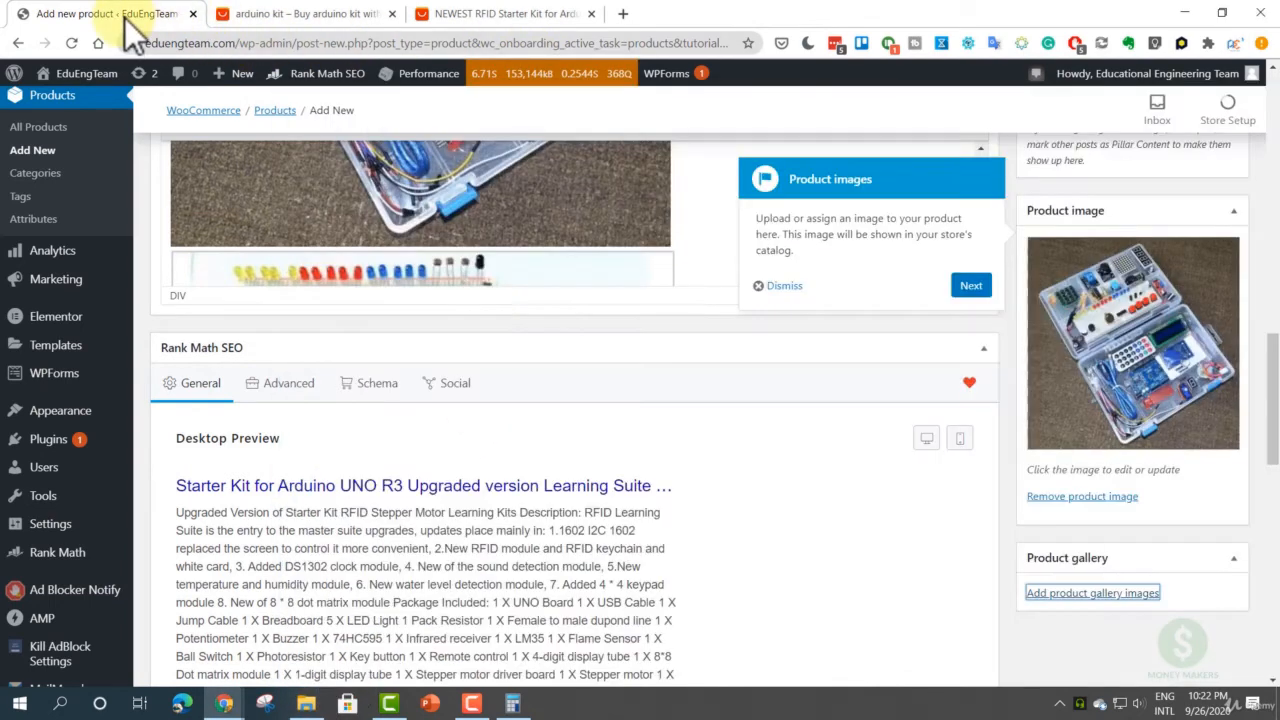
click(1070, 595)
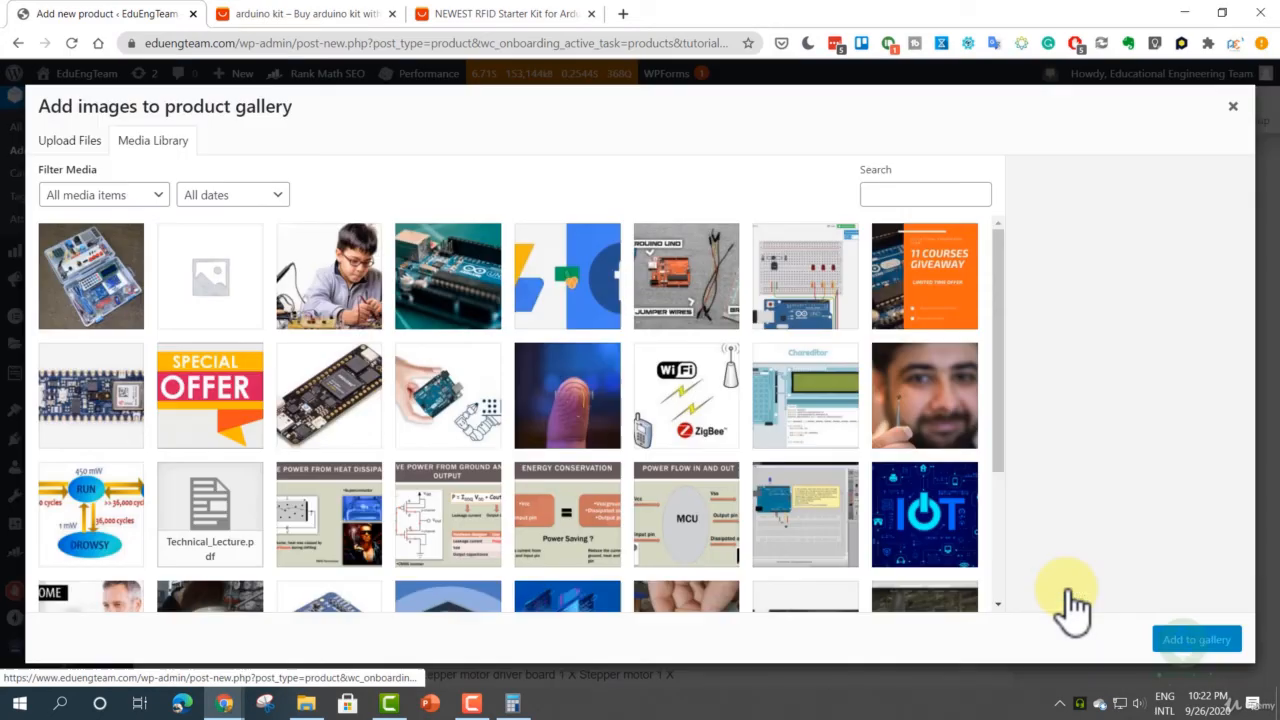
click(82, 143)
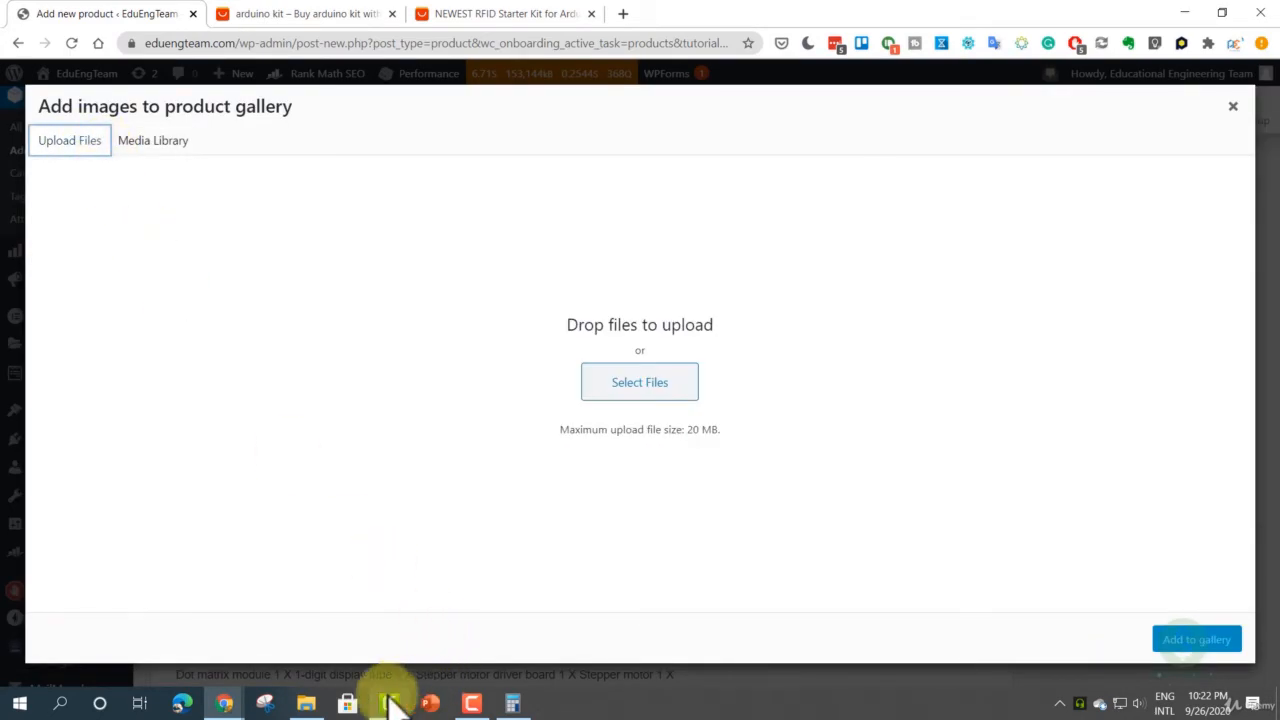
click(306, 703)
drag(465, 296, 174, 297)
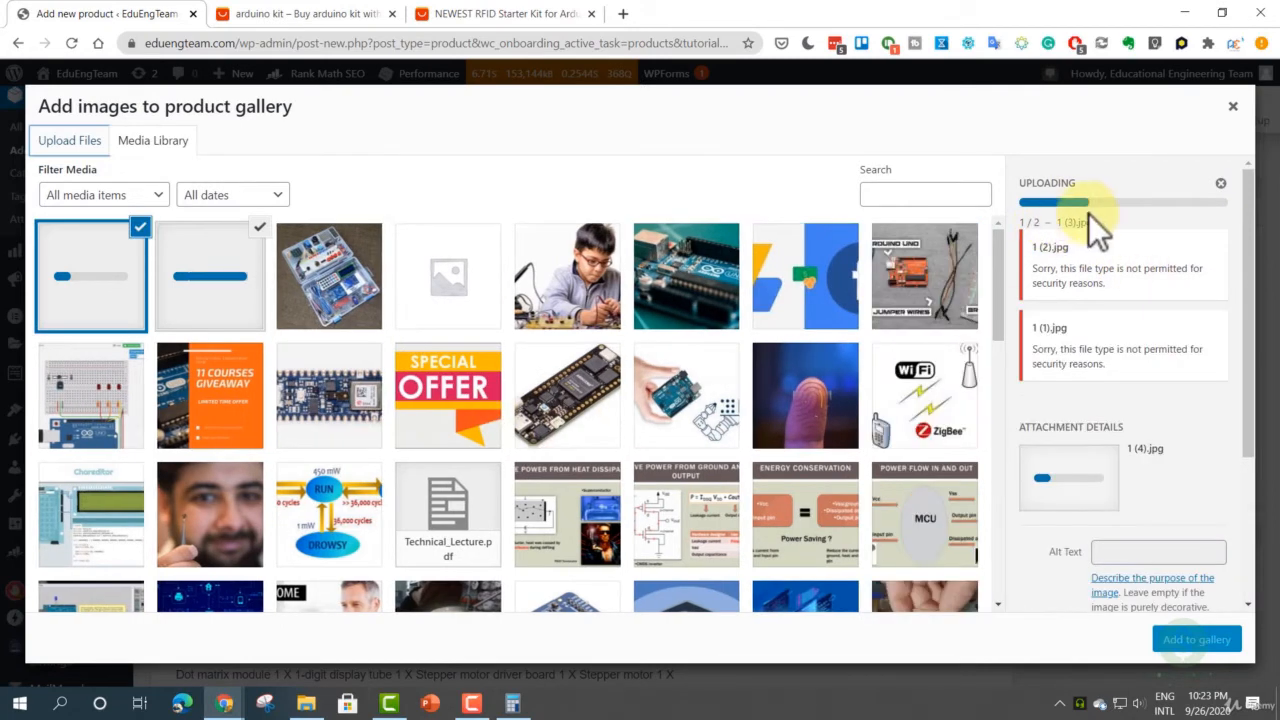
click(1234, 108)
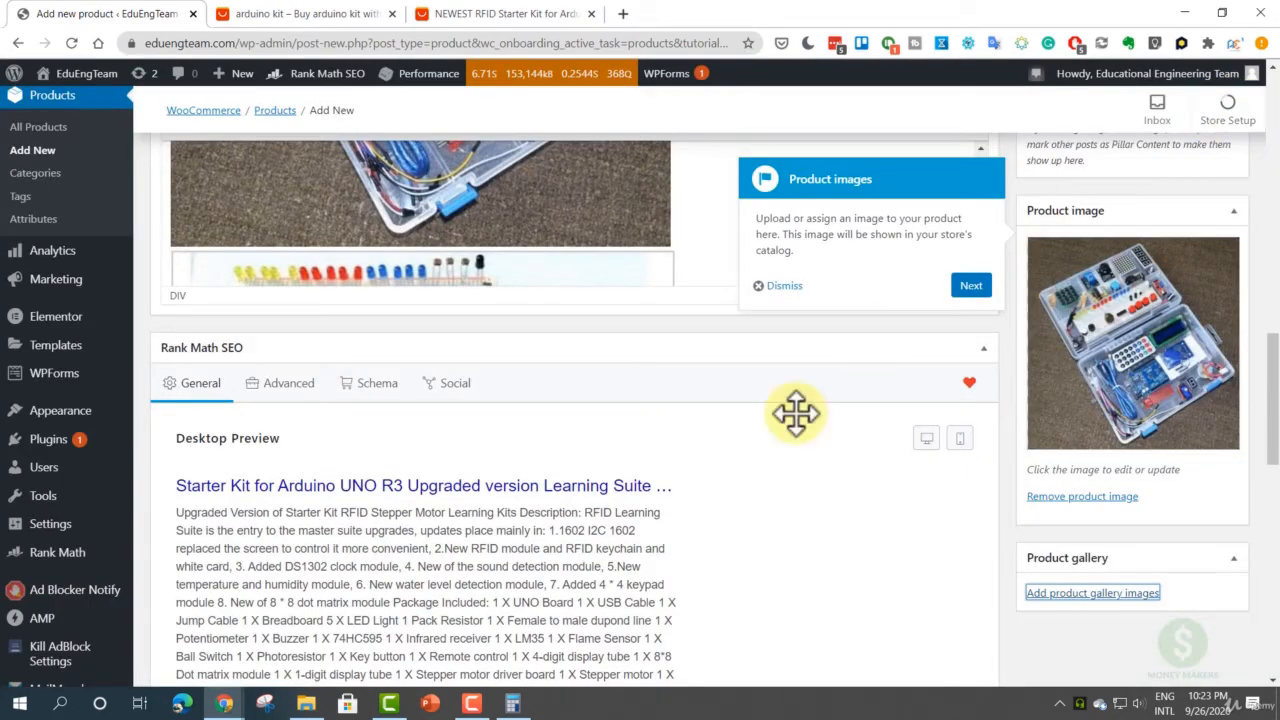
- Add the photo of the kit in its open case from the media library to the product gallery
click(1096, 592)
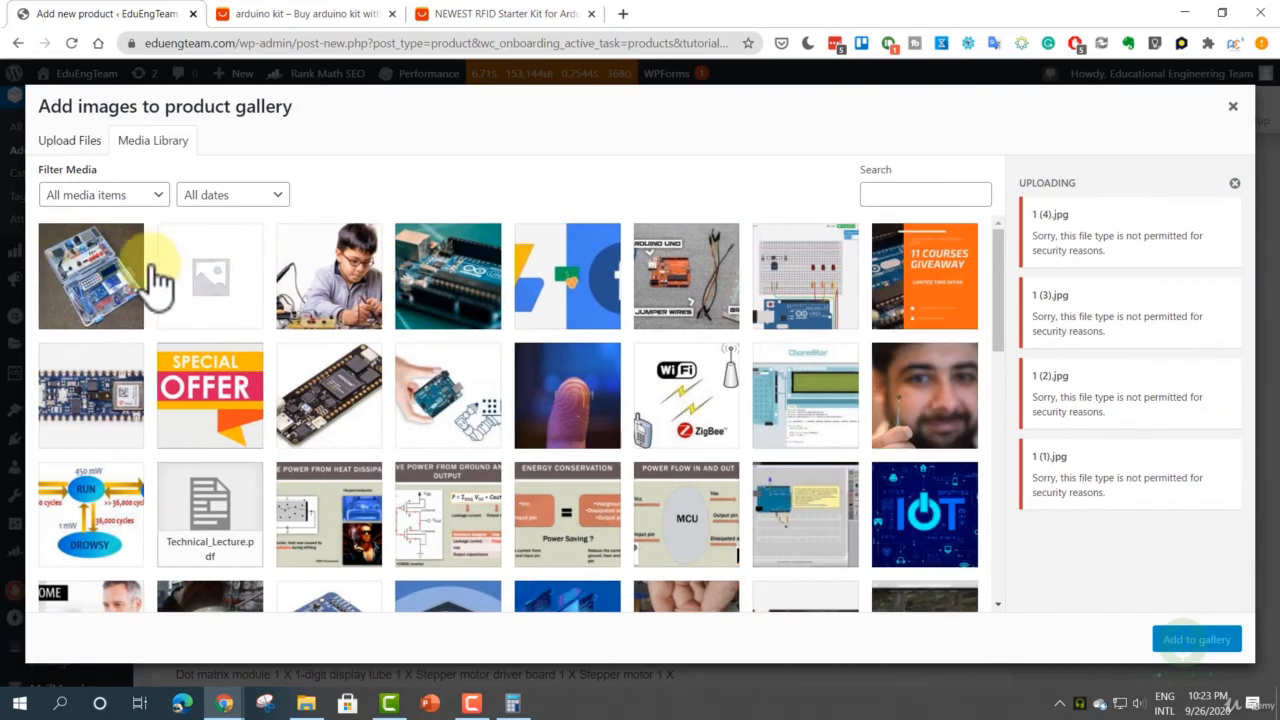
click(112, 277)
click(420, 296)
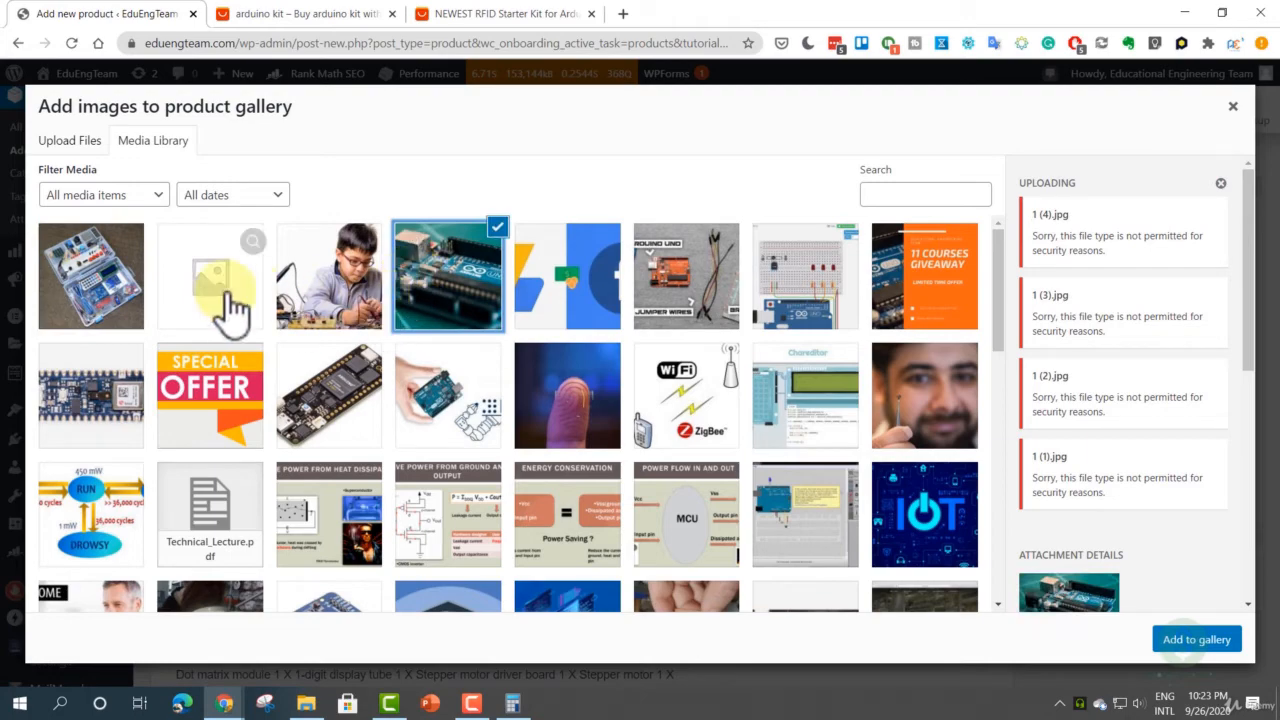
click(141, 254)
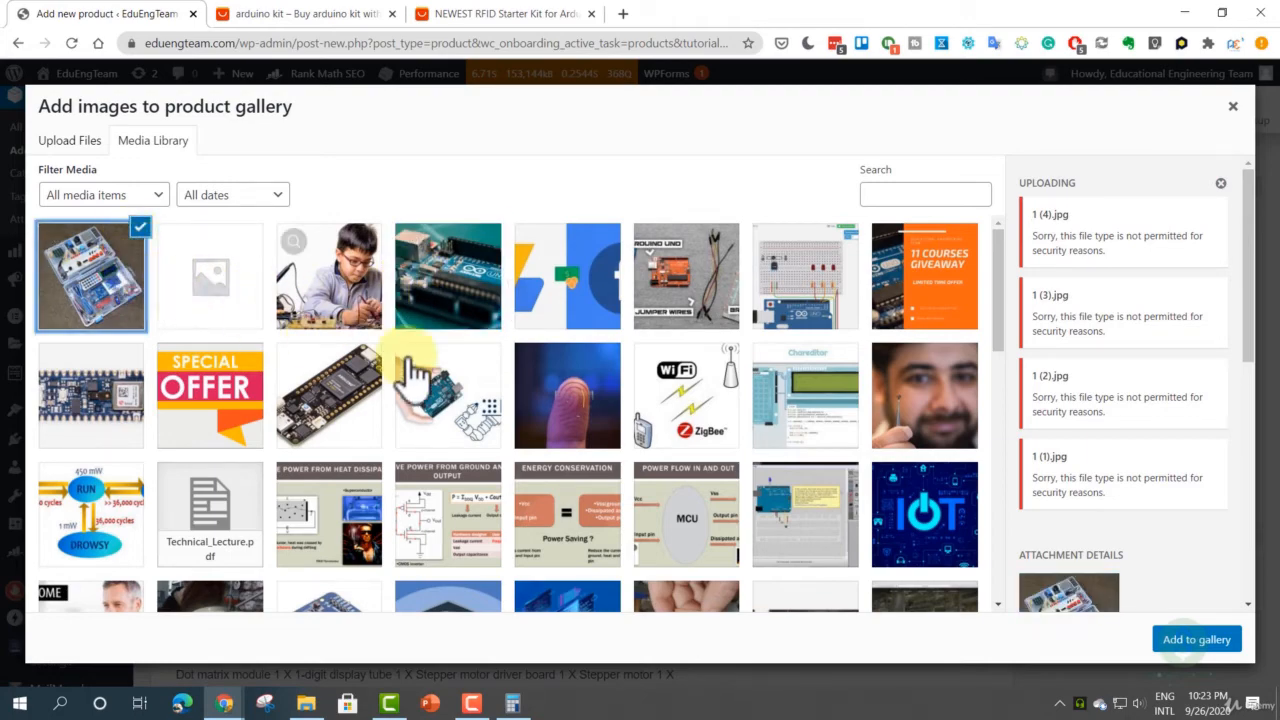
click(1207, 648)
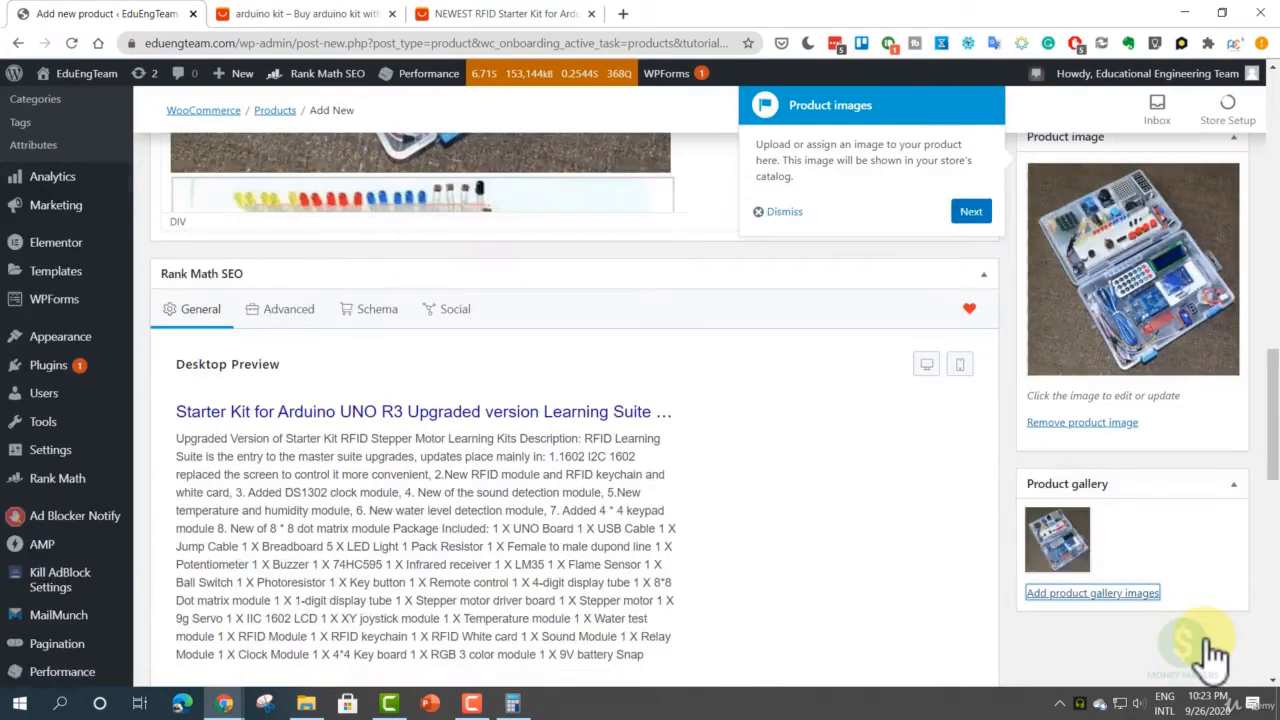
- Dismiss the upload errors and add the close-up Arduino board photo from the media library to the product gallery
click(1093, 593)
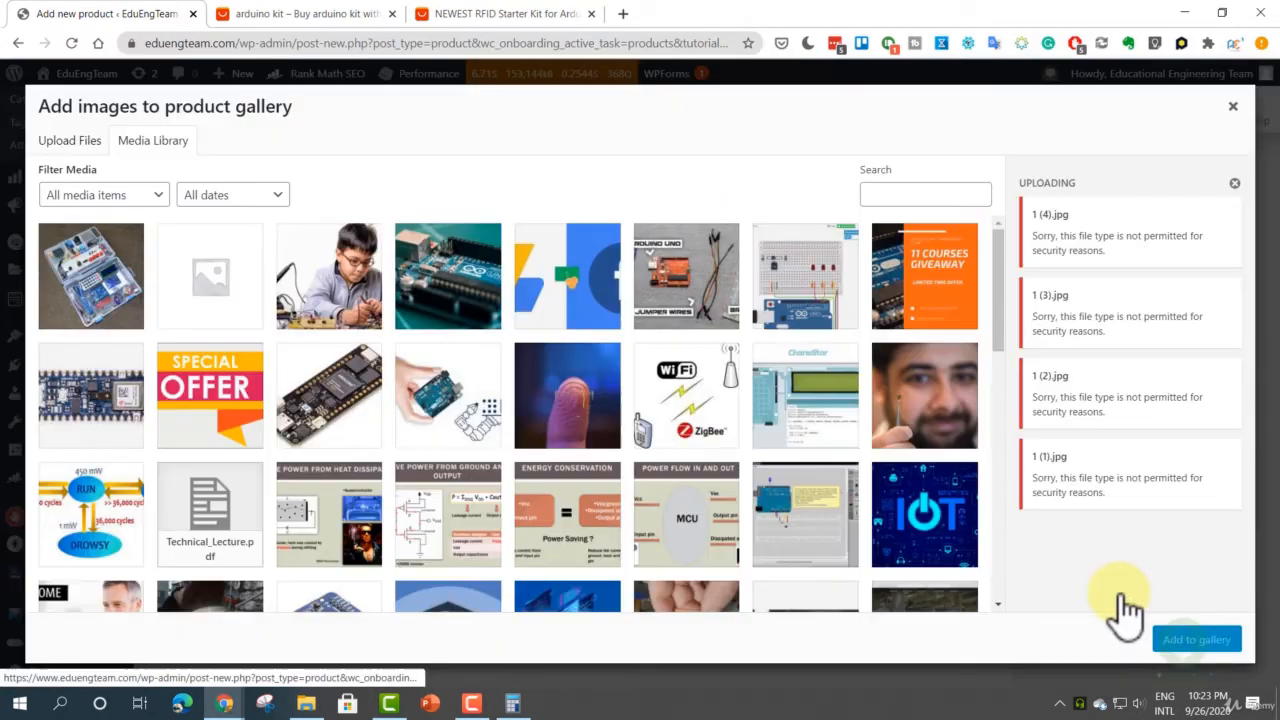
click(494, 305)
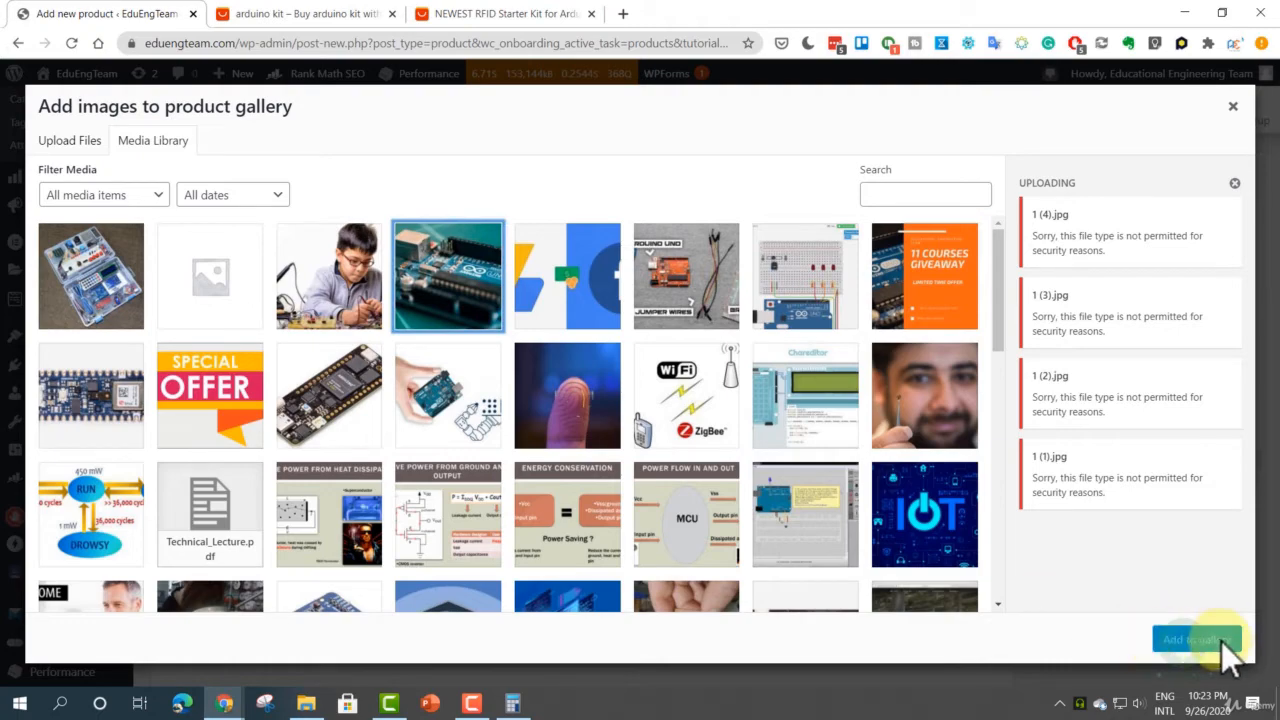
click(1234, 186)
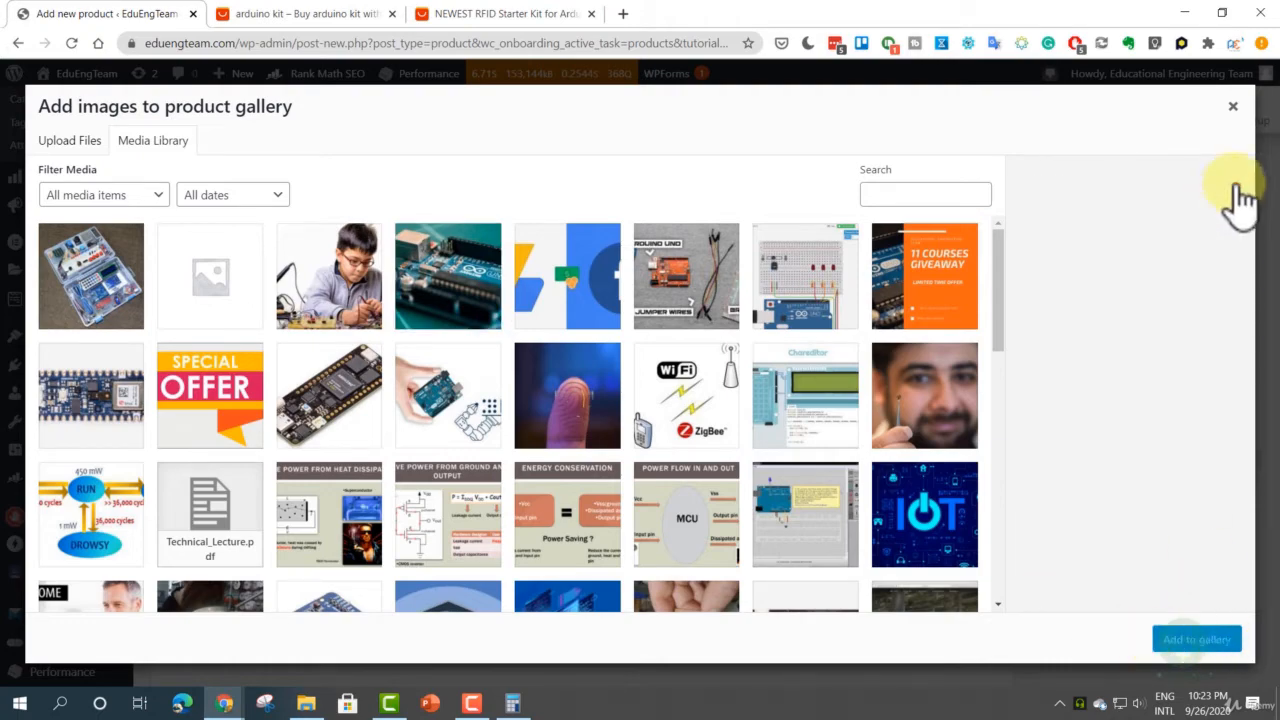
click(480, 300)
click(1195, 645)
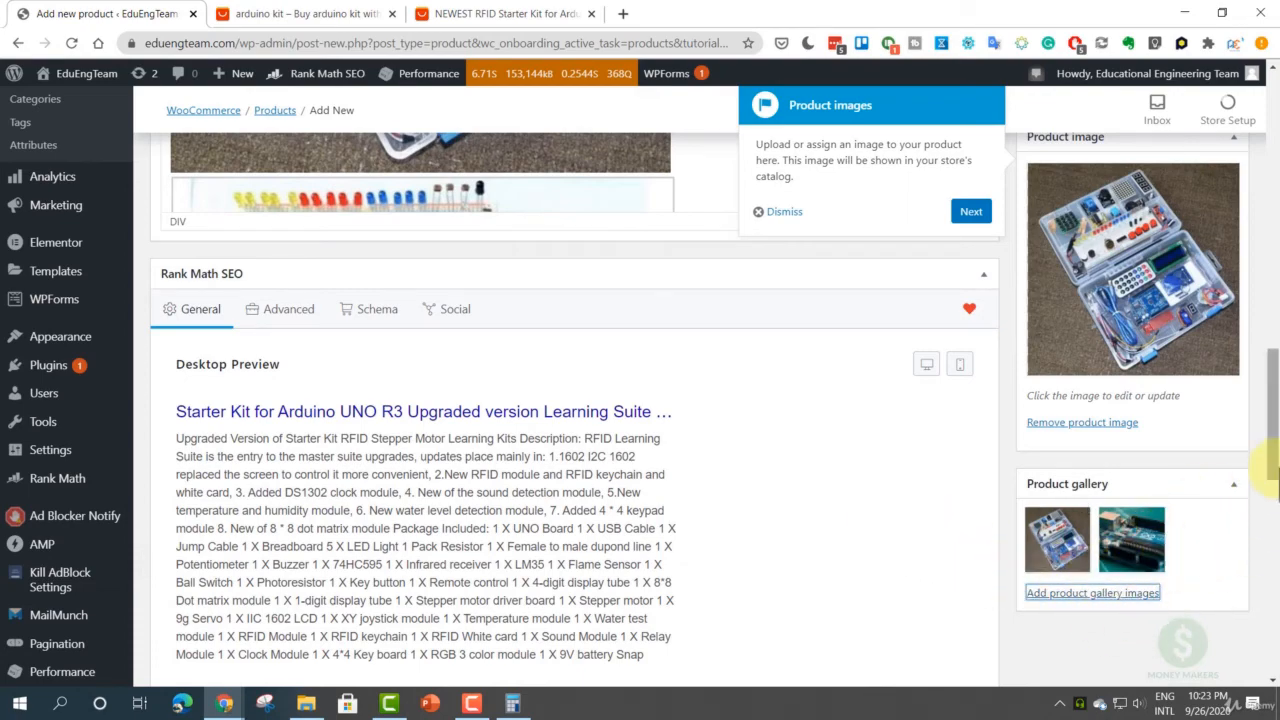
- Add the product tag Arduino UNO, using the wording from the product title
mouse_move(1274, 461)
mouse_down()
mouse_move(1274, 388)
mouse_move(1275, 452)
mouse_up()
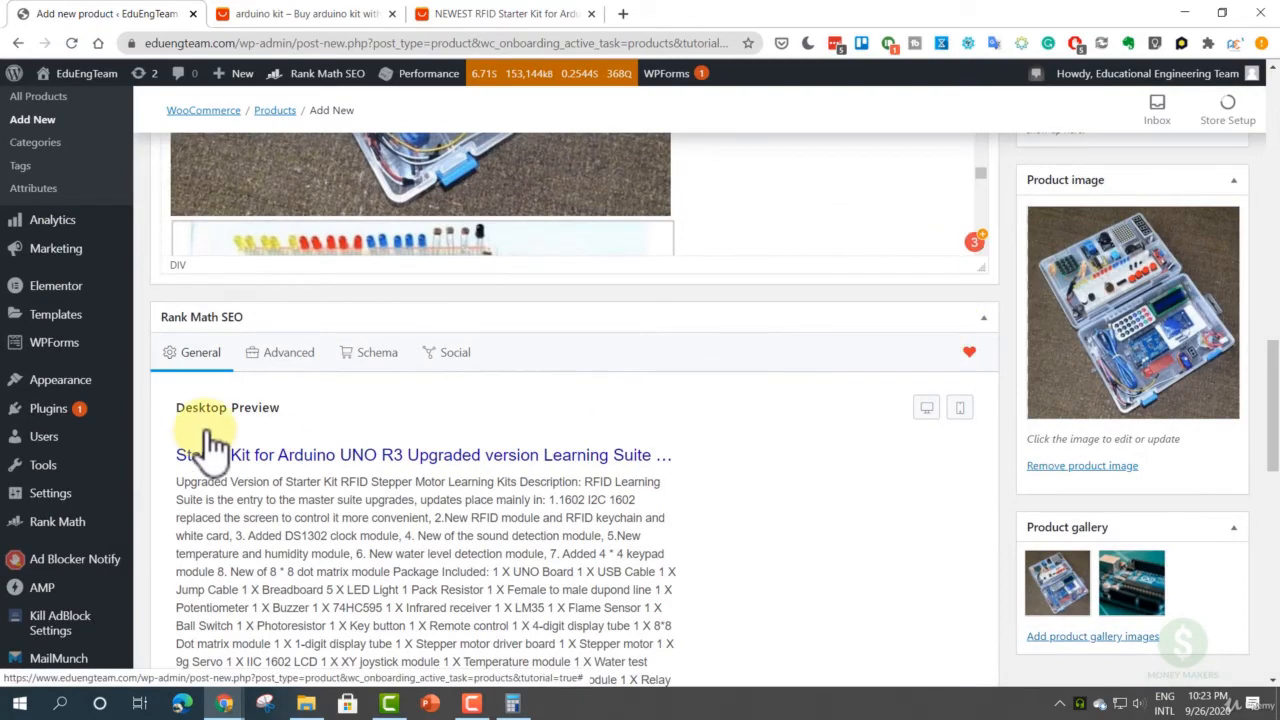
scroll(800, 500, down, 4)
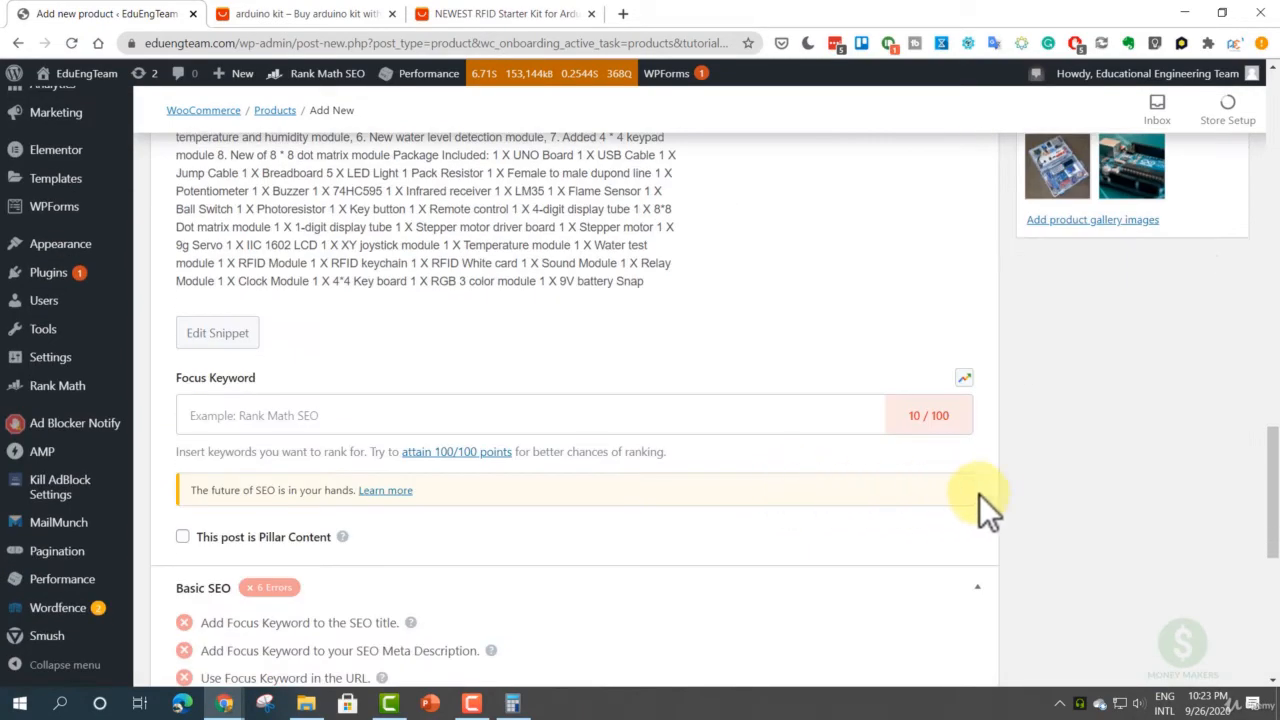
drag(1273, 467, 1275, 215)
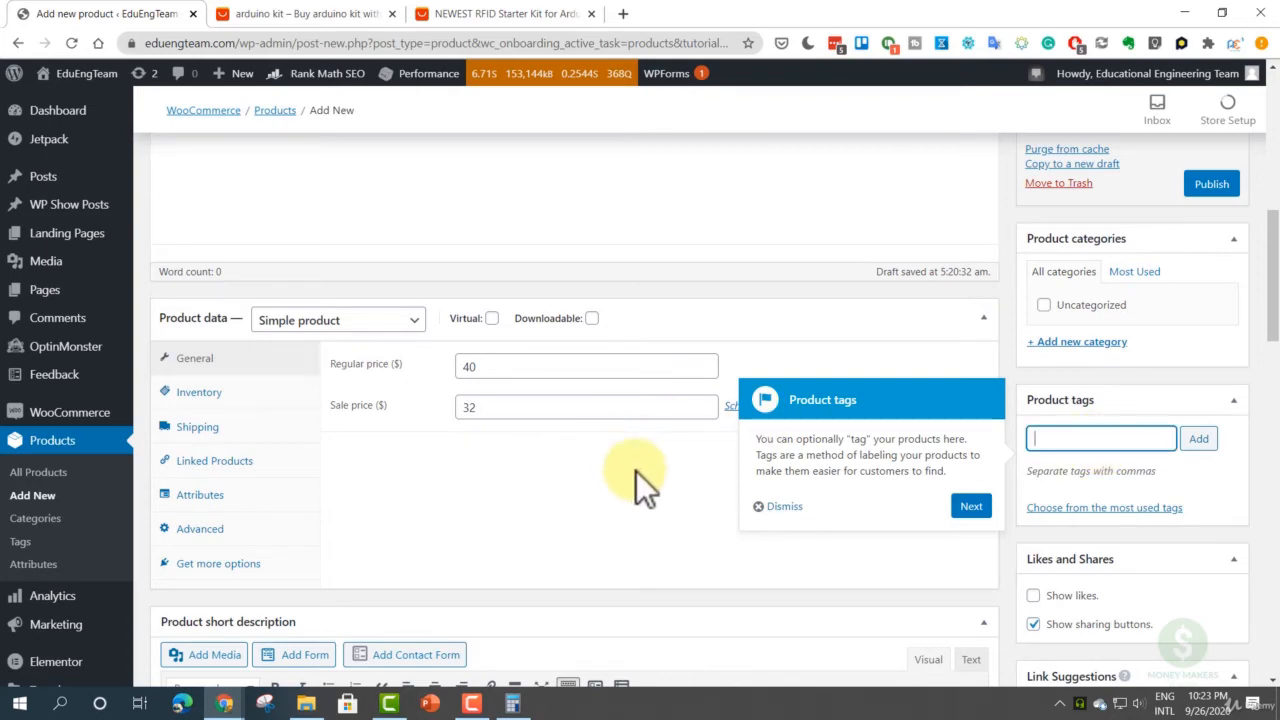
scroll(634, 480, up, 7)
scroll(460, 485, down, 3)
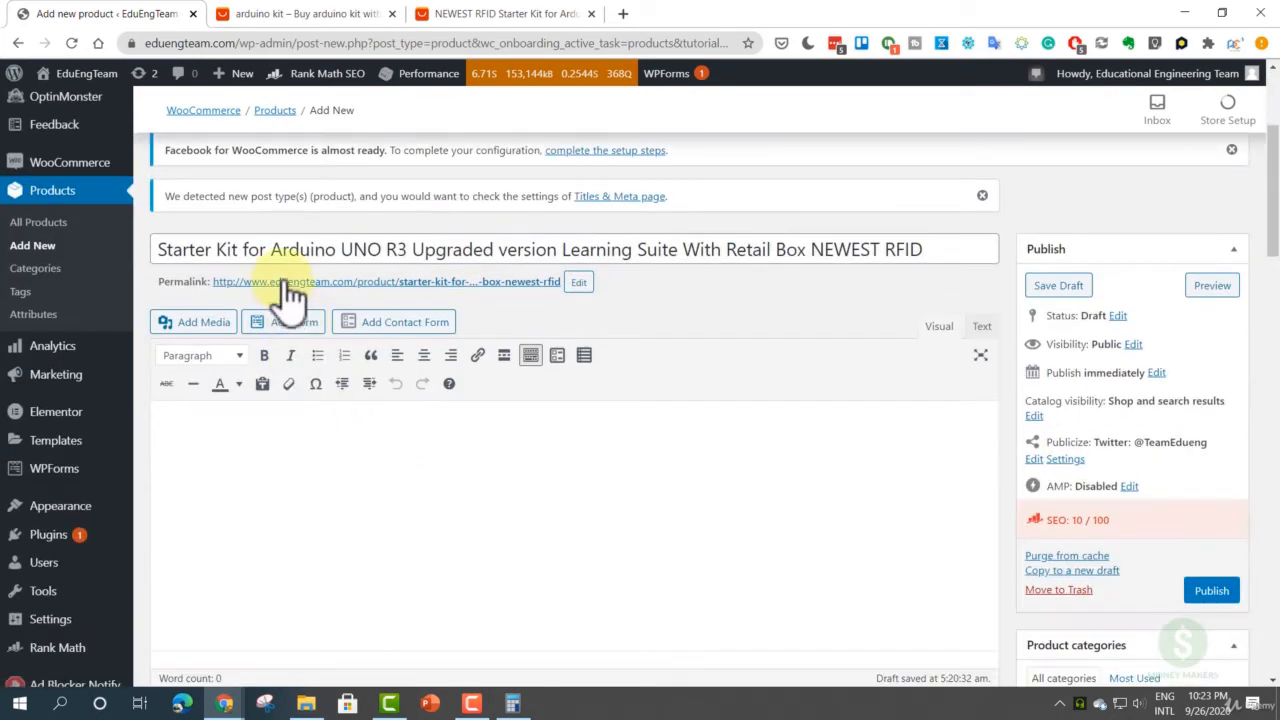
mouse_move(270, 250)
mouse_down()
mouse_move(368, 250)
mouse_move(272, 250)
mouse_up()
scroll(966, 434, down, 3)
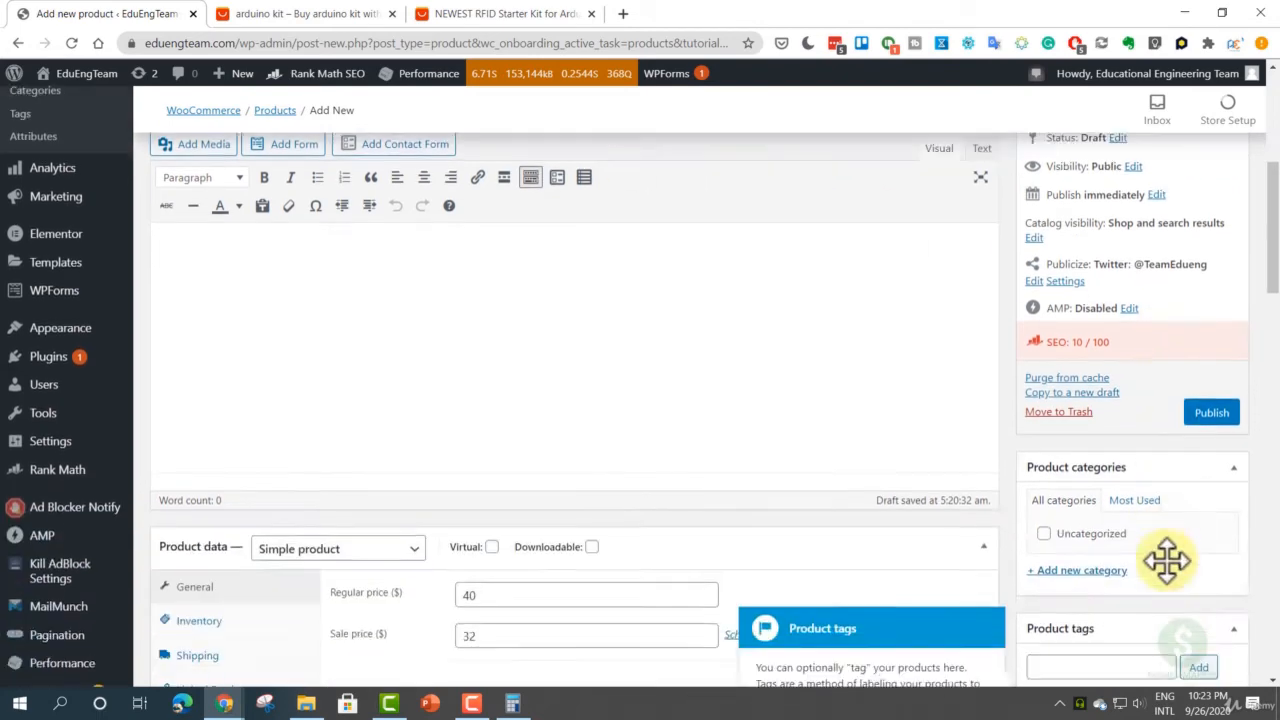
click(1066, 593)
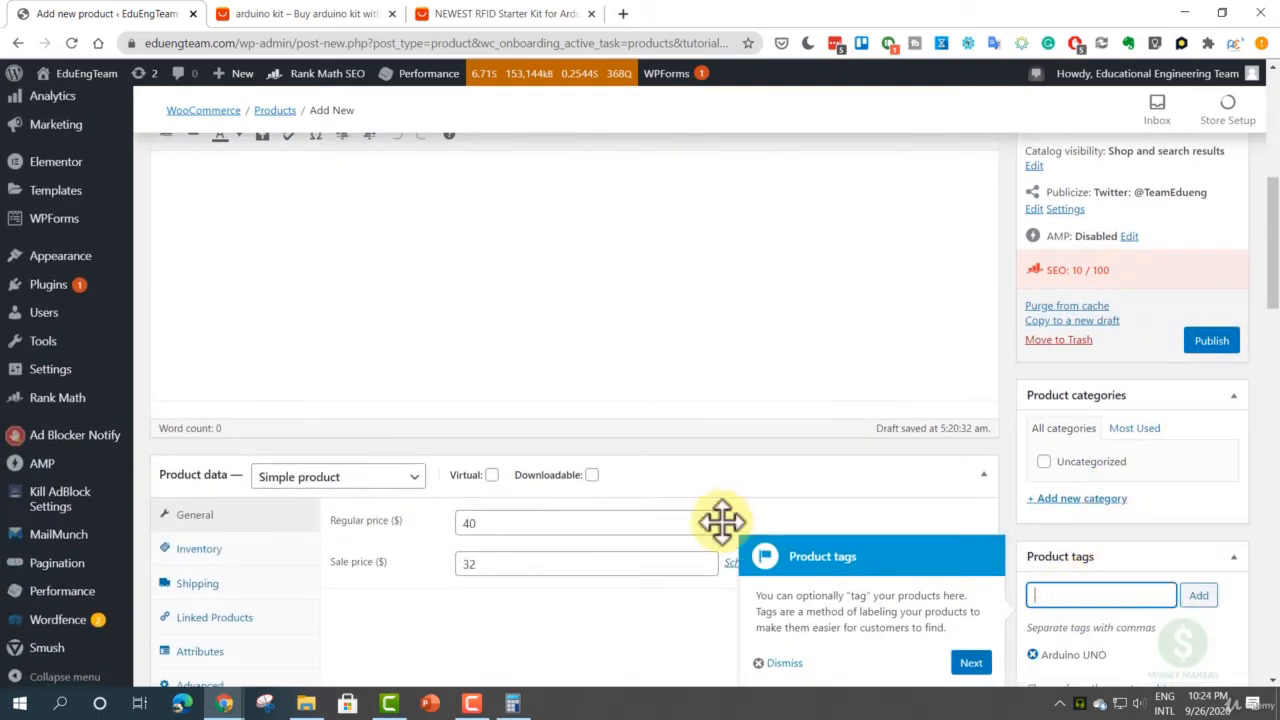
- Copy Starter Kit from the product title and add it as a second product tag
scroll(720, 517, up, 3)
drag(164, 335, 243, 334)
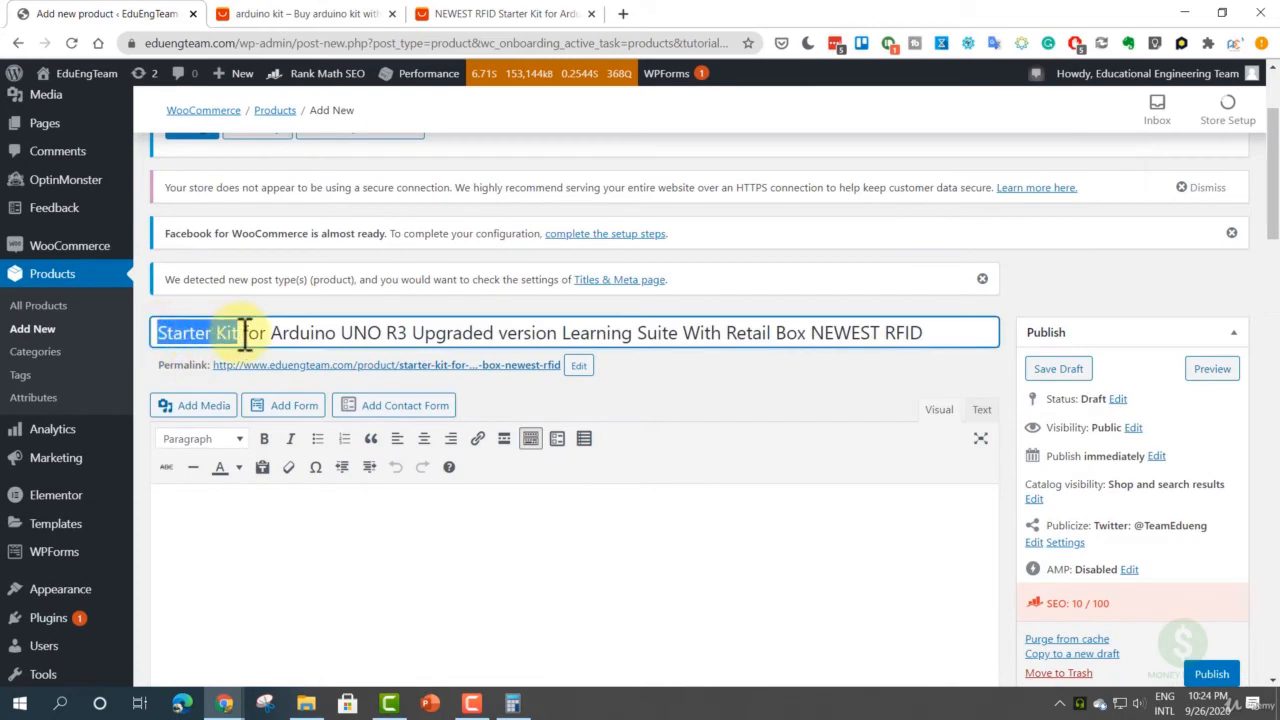
scroll(1198, 561, down, 3)
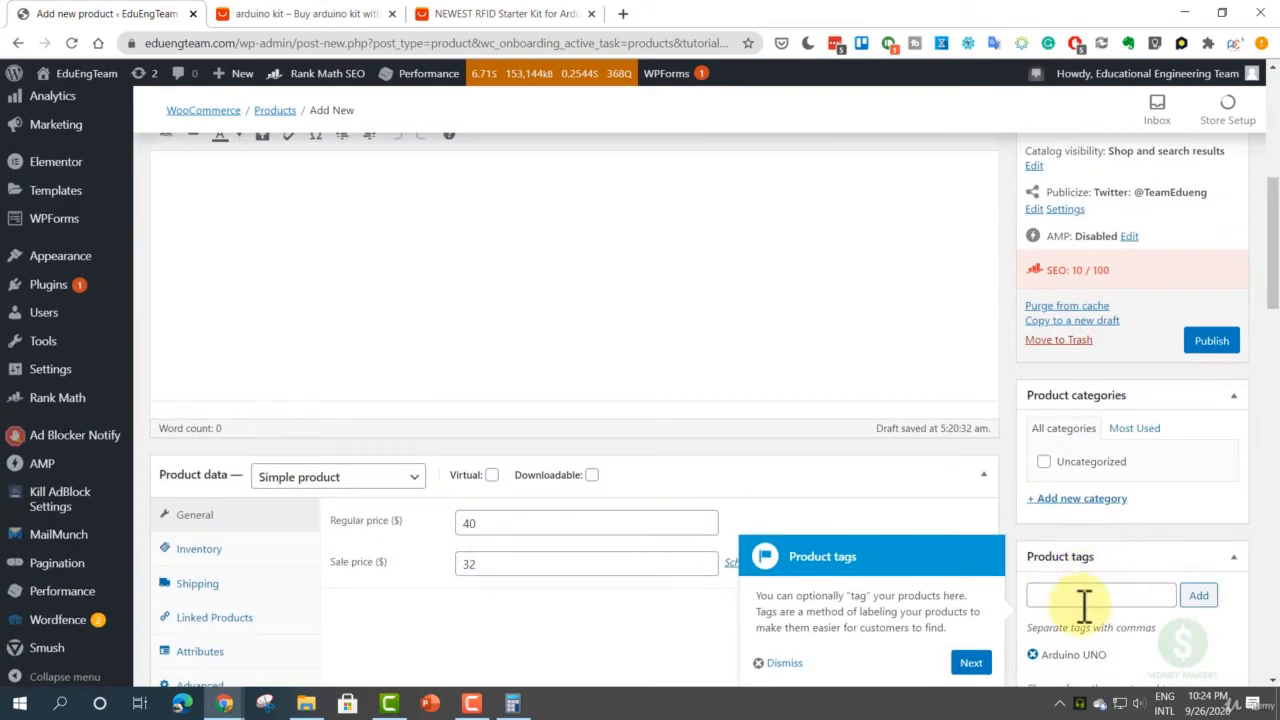
scroll(1066, 594, down, 1)
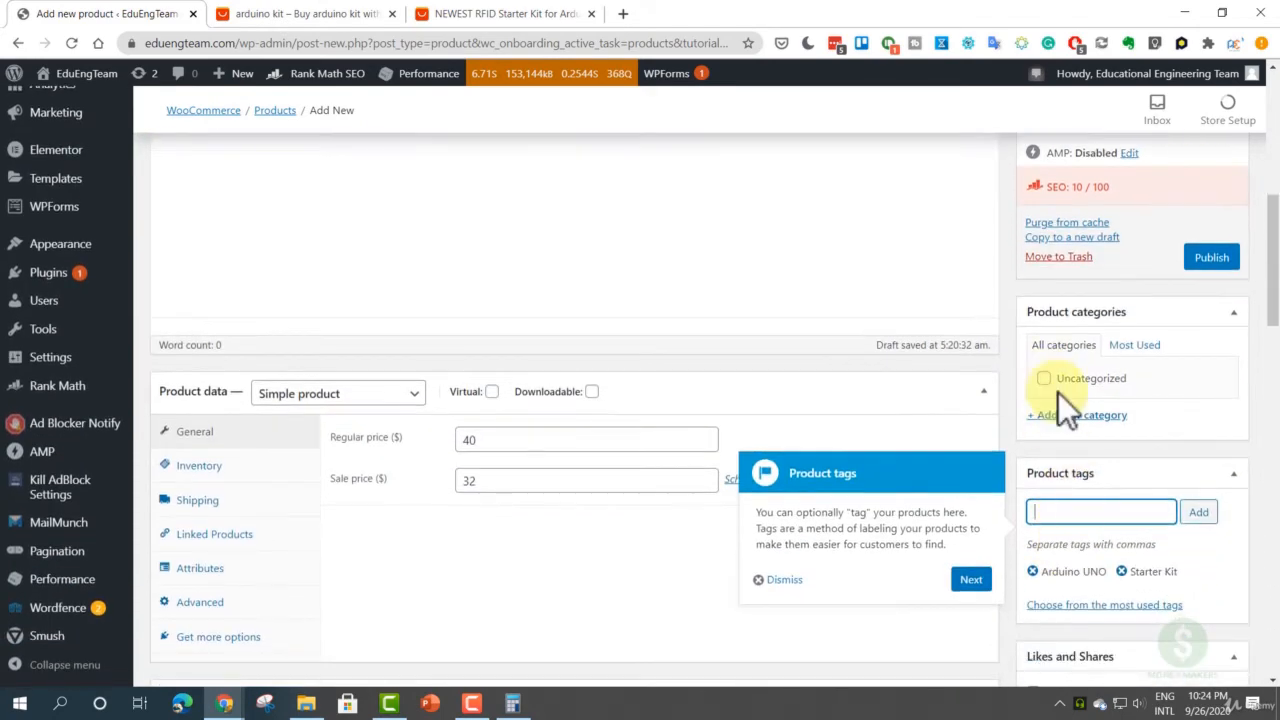
- Create the product category Microcontrollers without a parent, assign it to the product, and advance the guided tour past categories
click(971, 582)
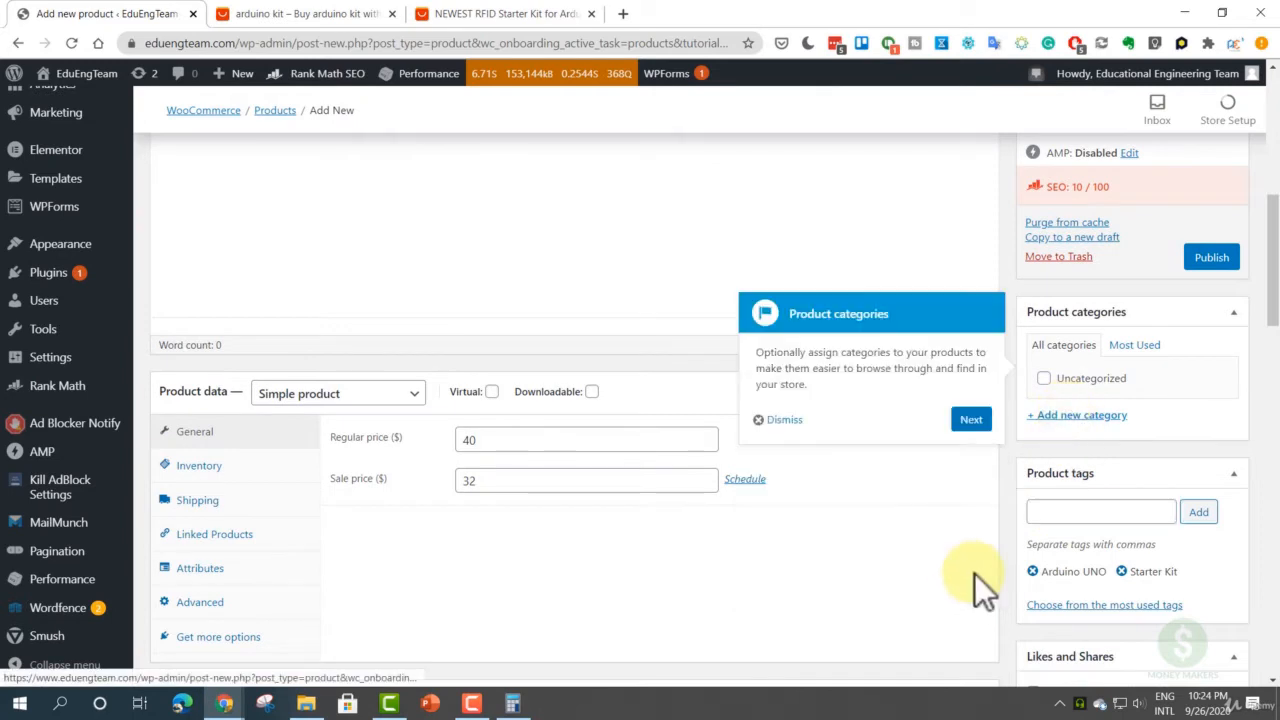
click(1078, 416)
click(1045, 453)
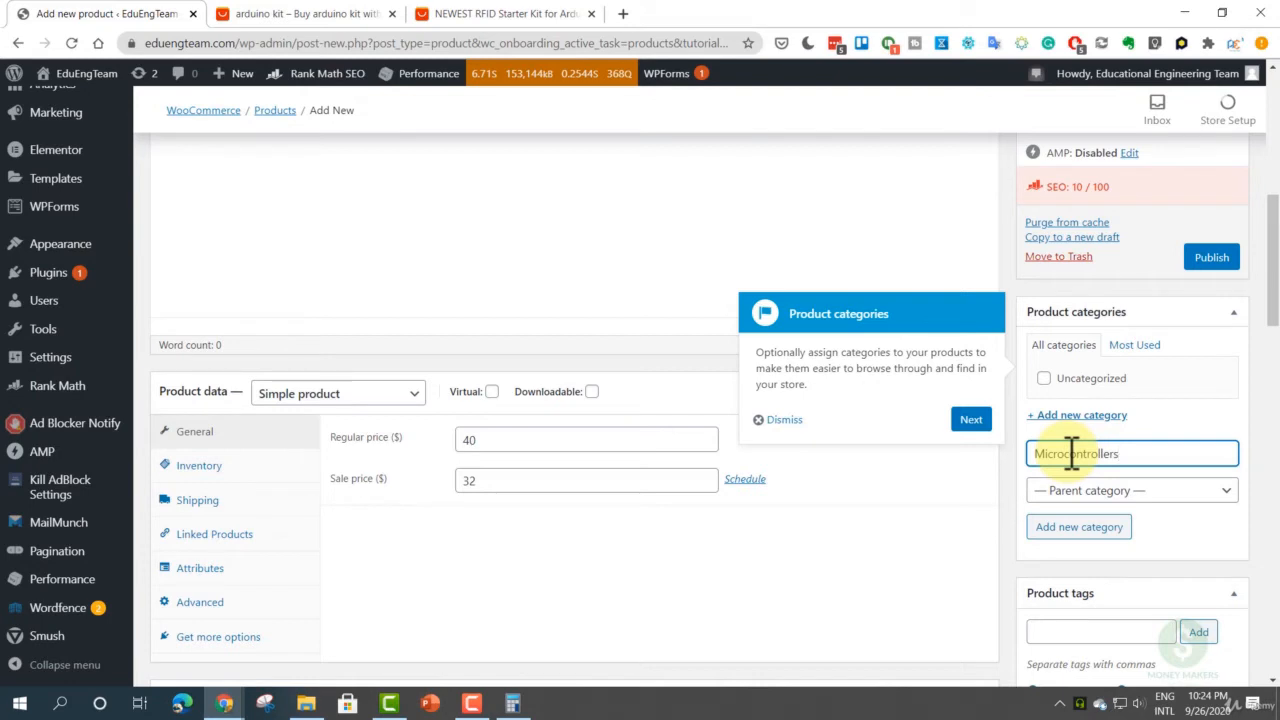
click(1106, 534)
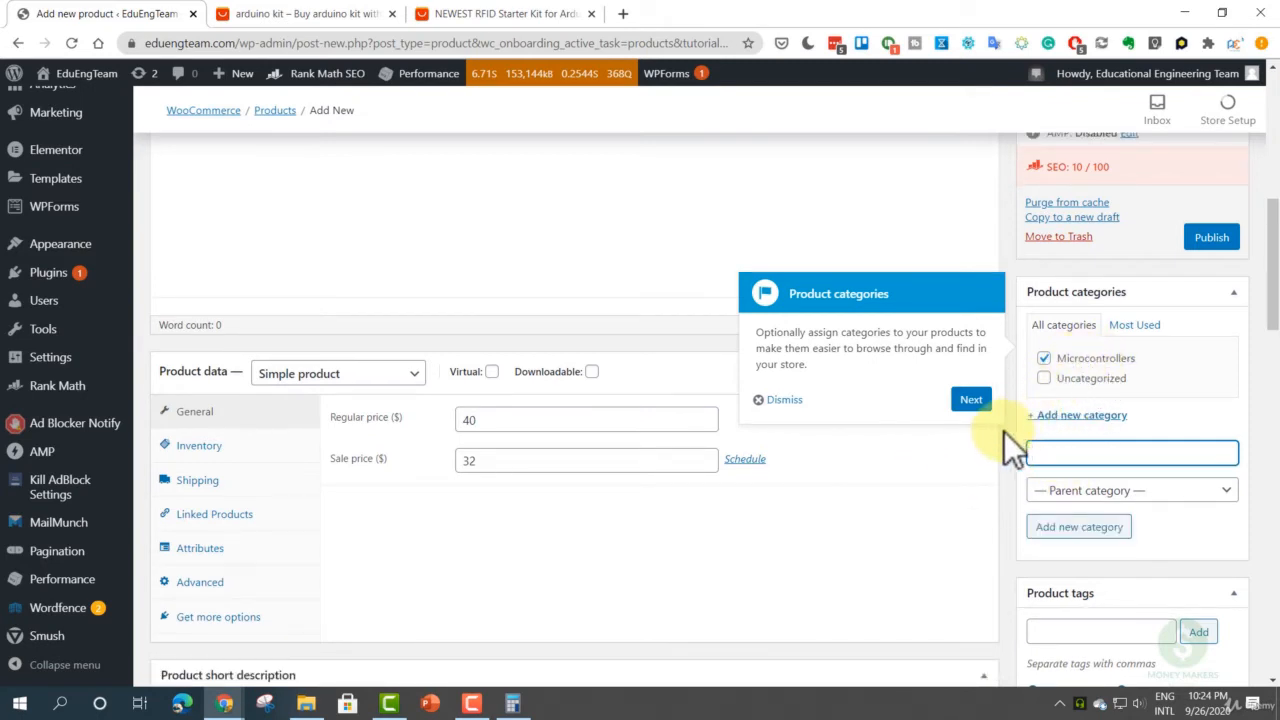
click(975, 401)
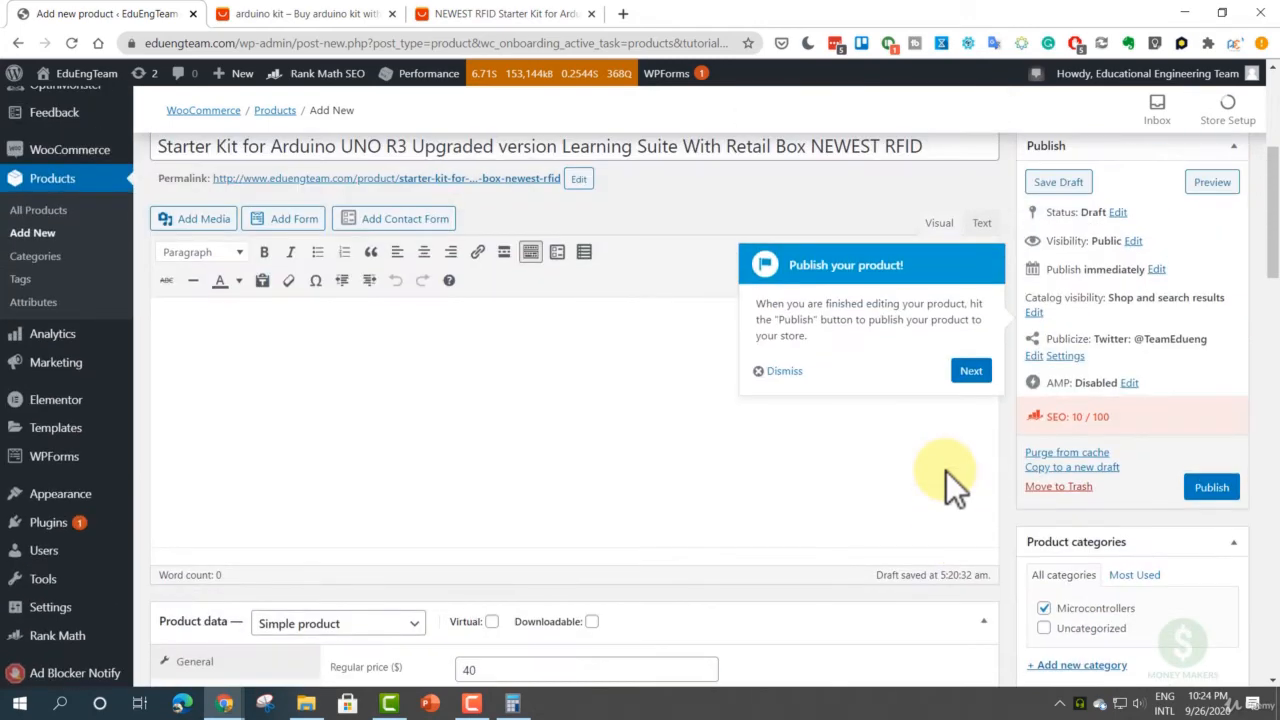
- Copy the full product title and add it as the Rank Math SEO focus keyword
scroll(1032, 438, down, 2)
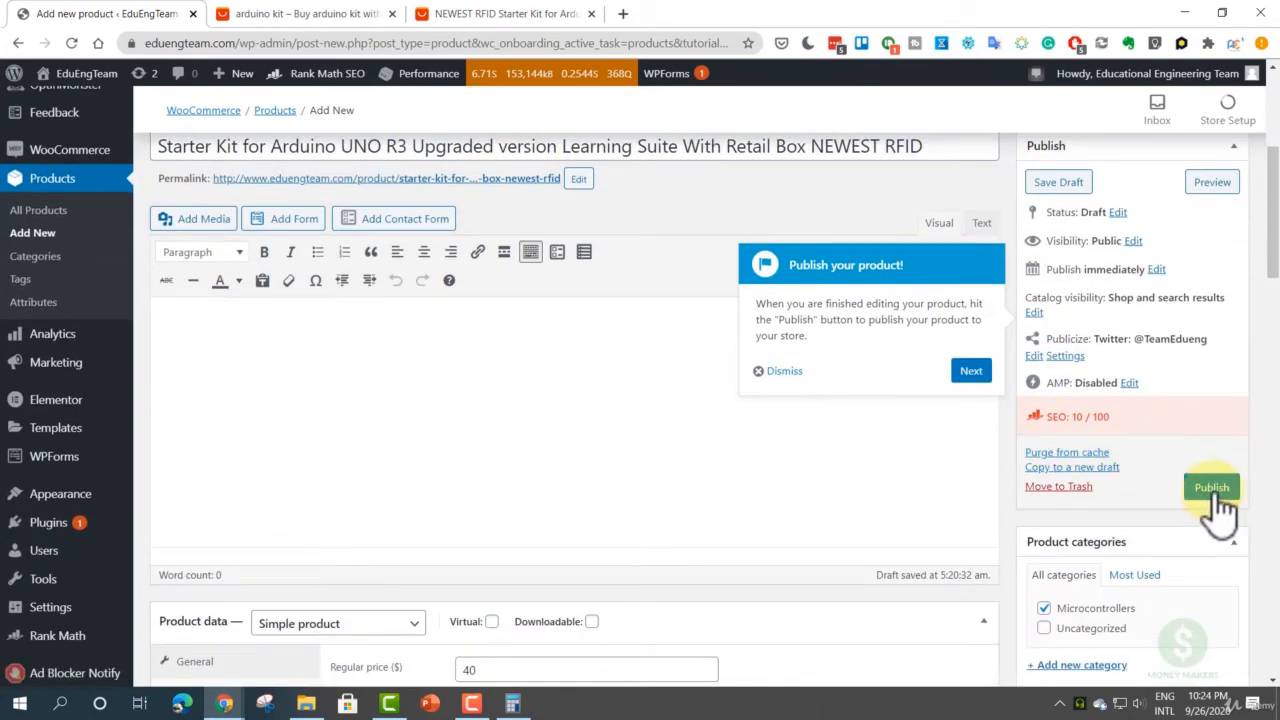
click(623, 389)
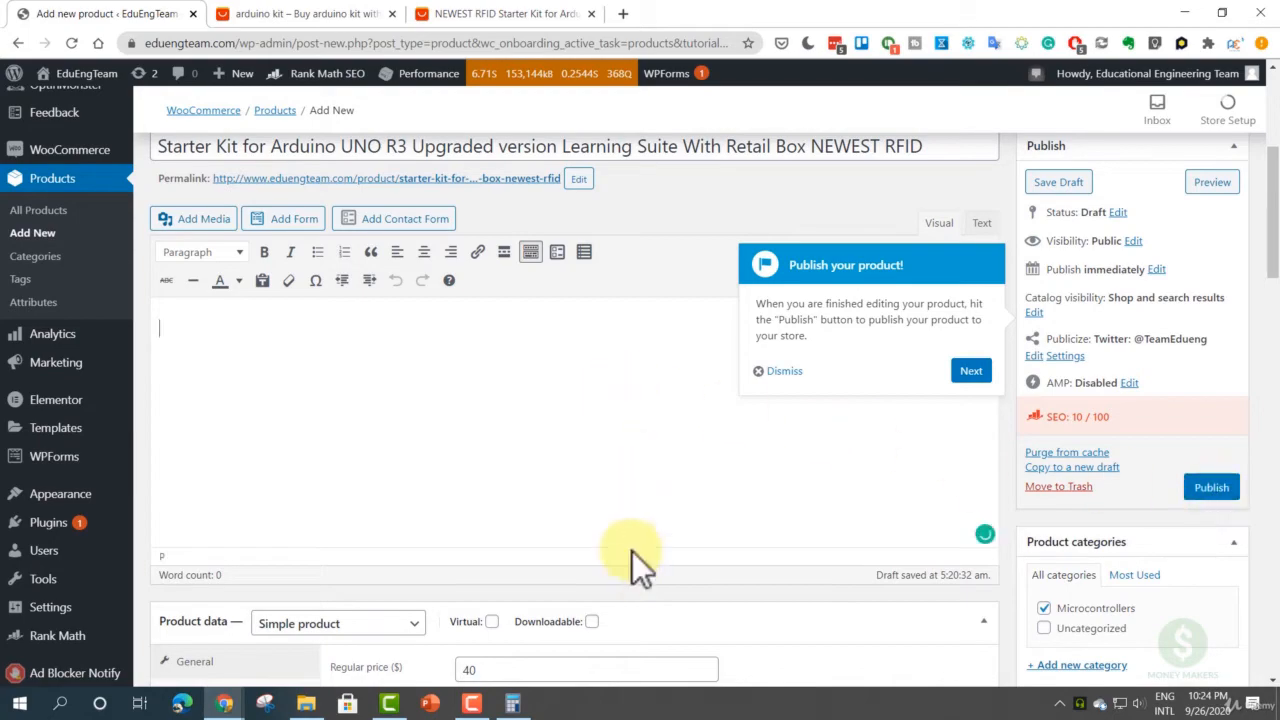
drag(1268, 268, 1268, 395)
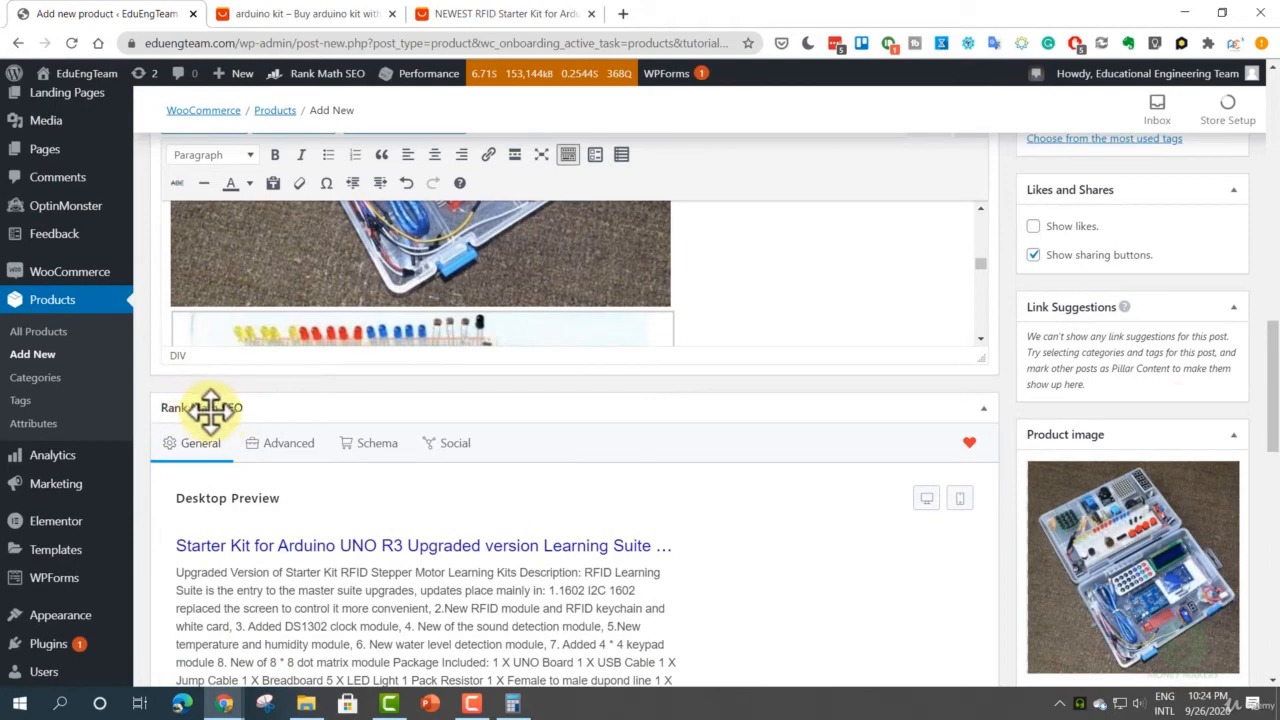
scroll(222, 396, down, 3)
scroll(228, 400, down, 2)
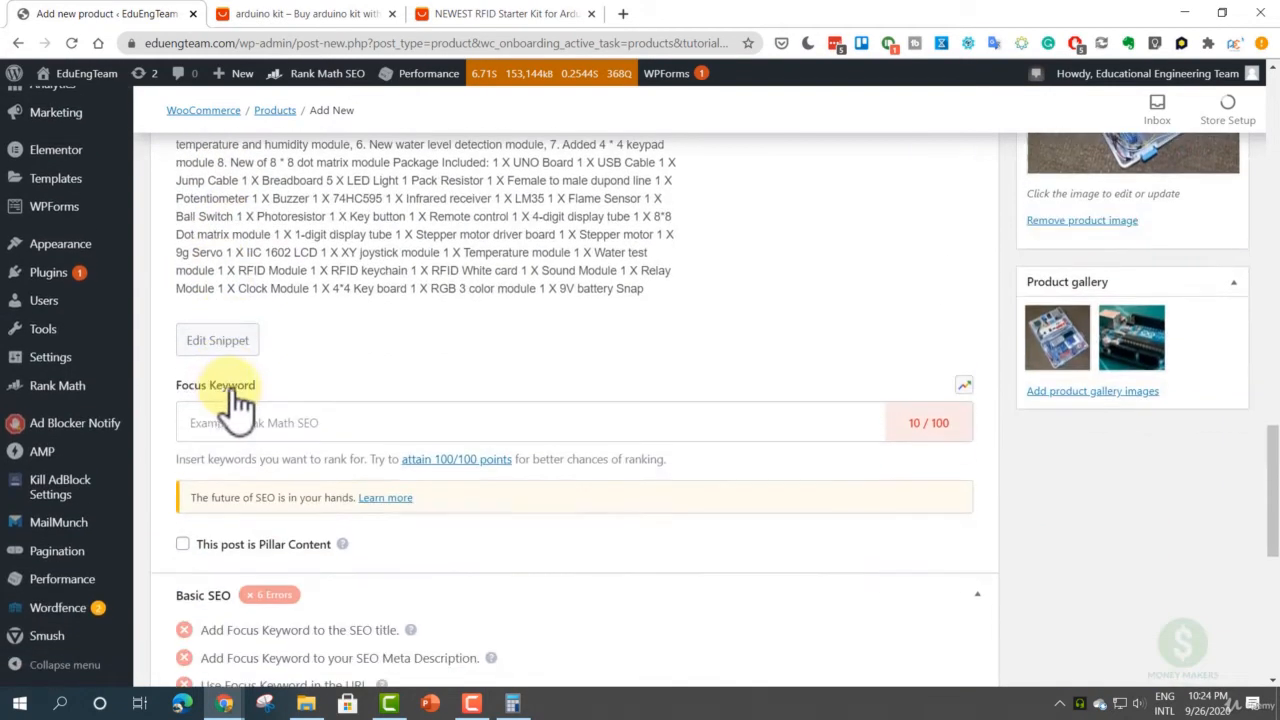
scroll(317, 451, down, 2)
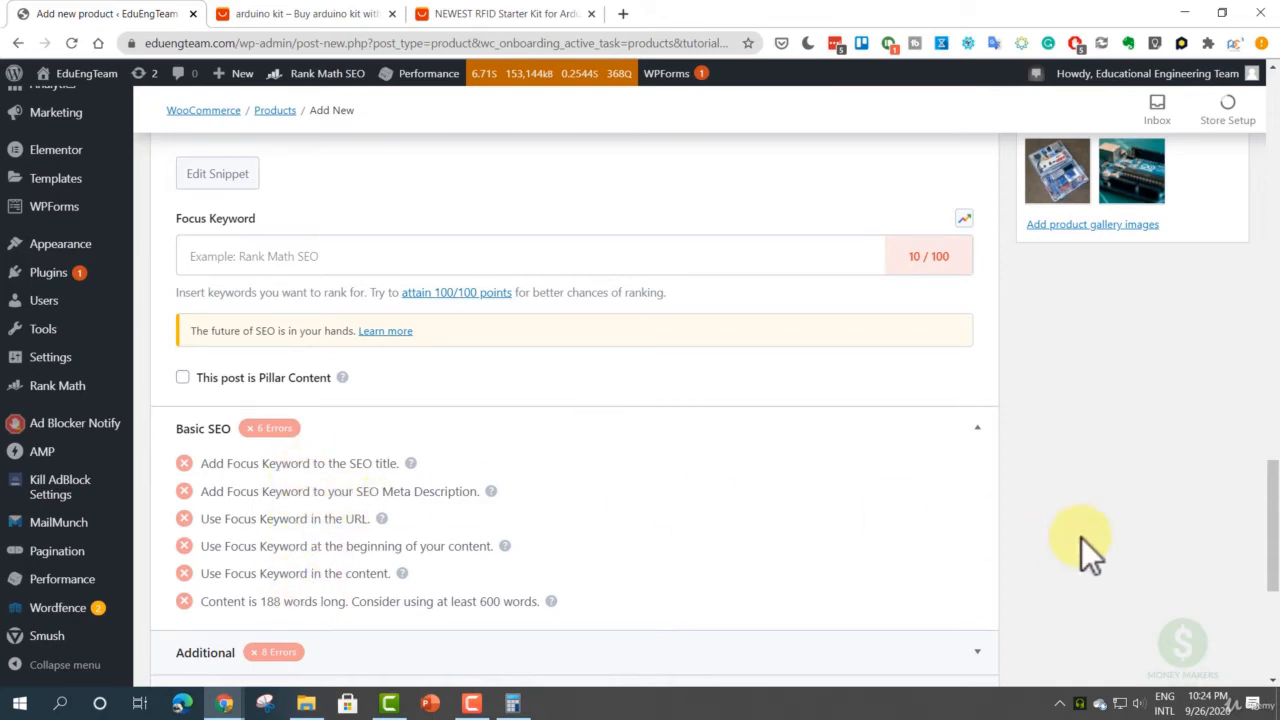
drag(1275, 530, 1270, 160)
click(849, 394)
key(ctrl+a)
key(ctrl+c)
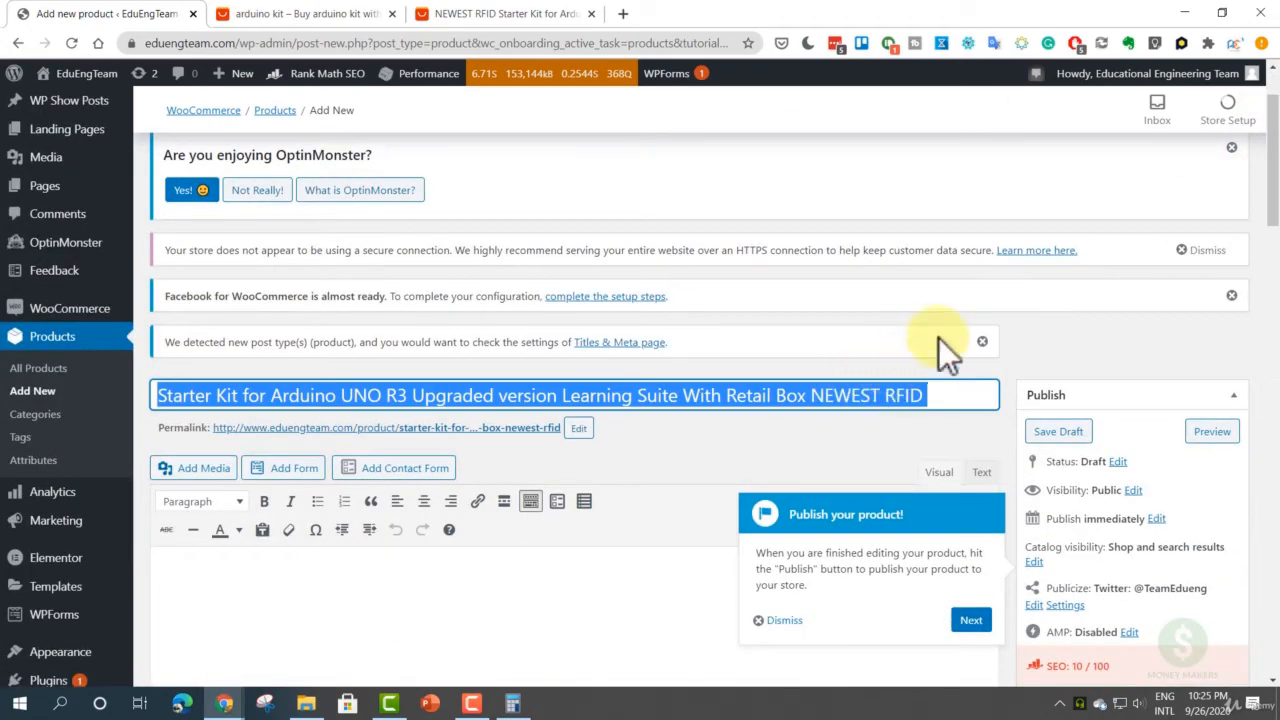
drag(1272, 190, 1268, 506)
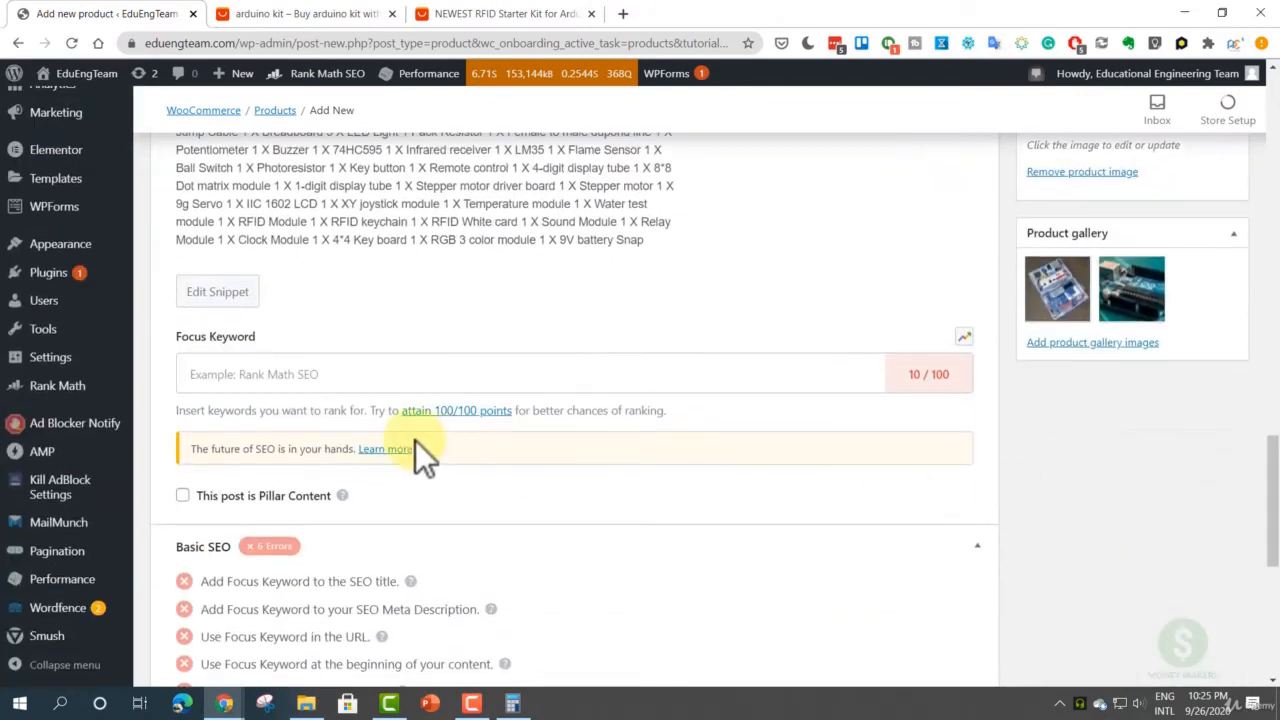
click(366, 378)
key(ctrl+v)
key(Return)
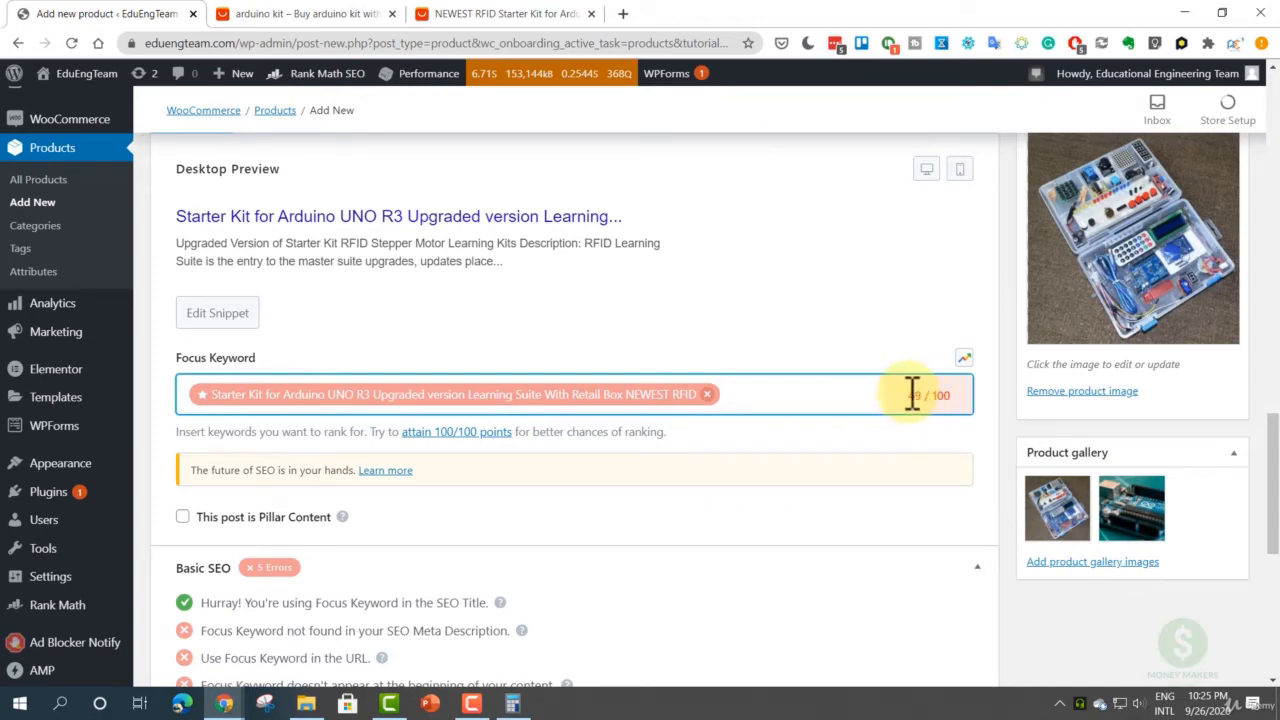
scroll(1262, 525, down, 2)
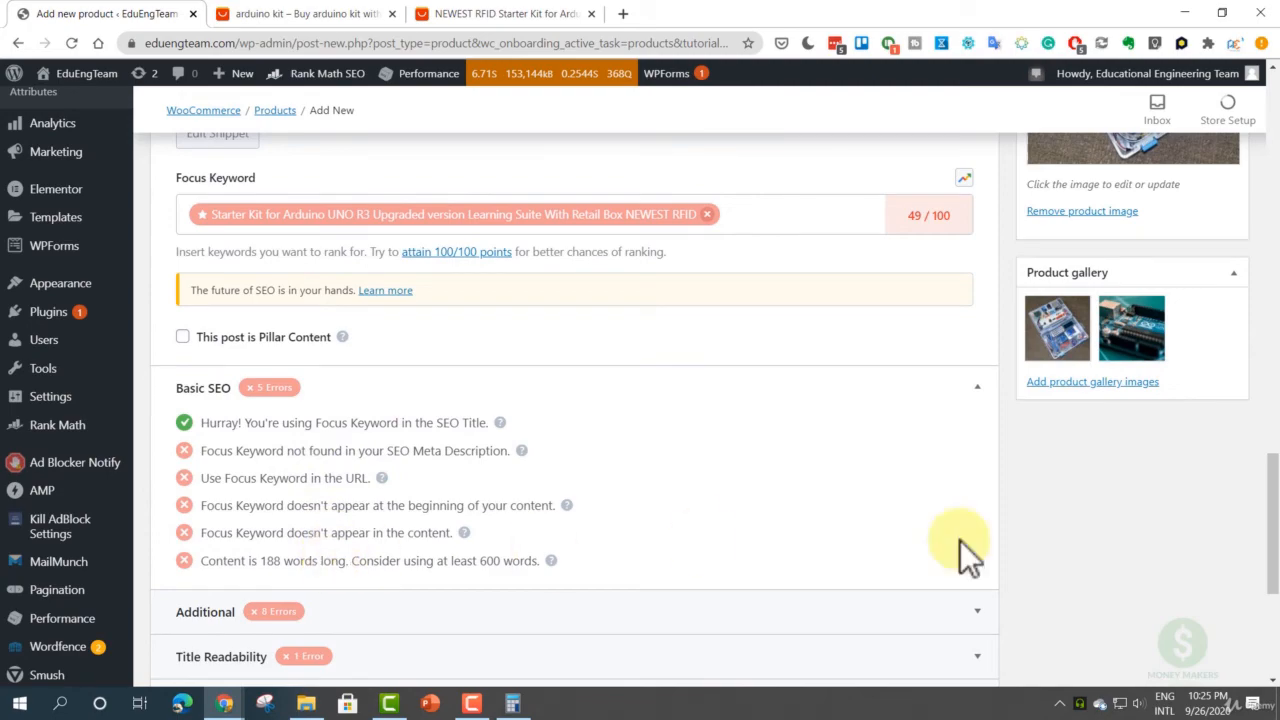
- Close the guided tour's final publishing tip and publish the product
drag(1270, 525, 1270, 190)
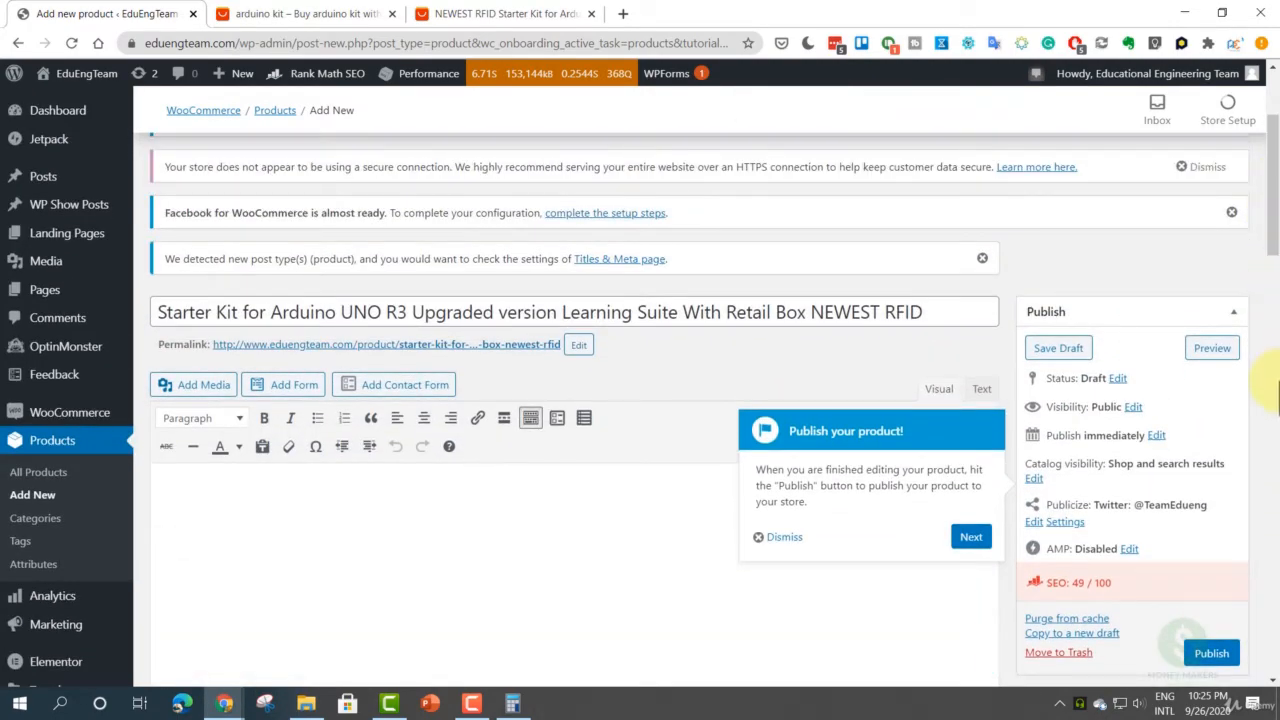
click(970, 538)
scroll(1000, 500, down, 3)
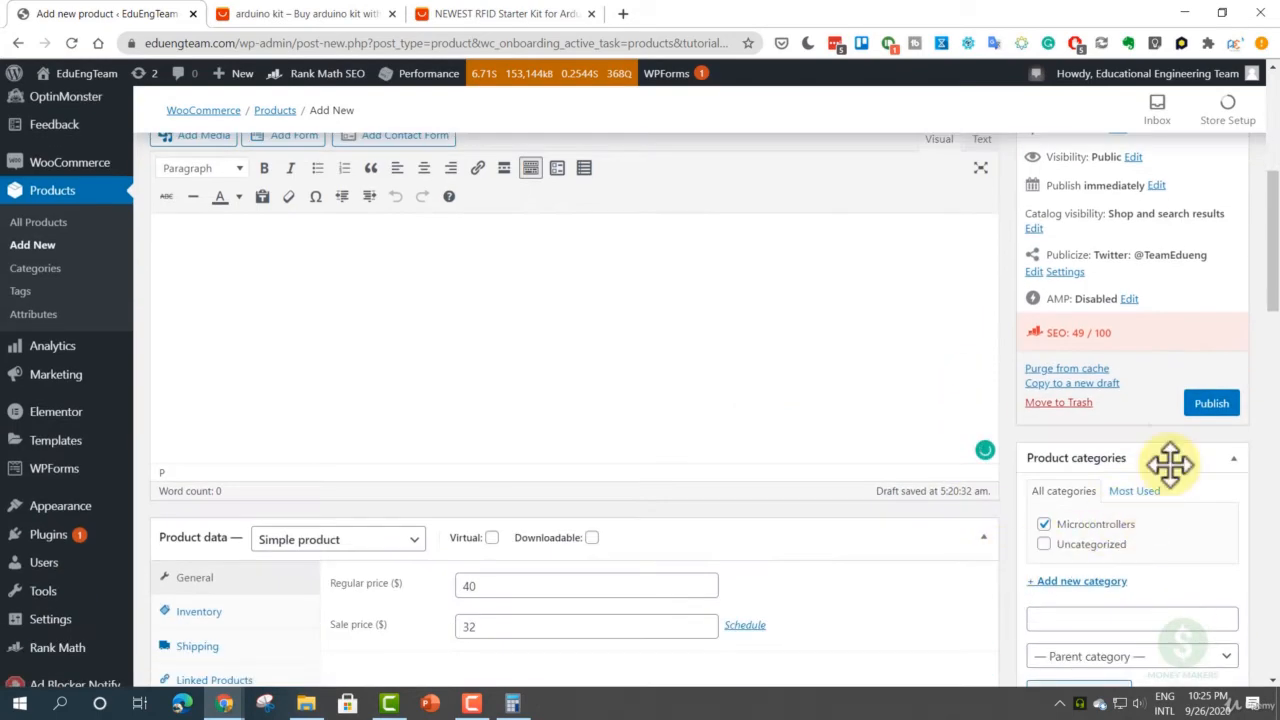
click(1215, 408)
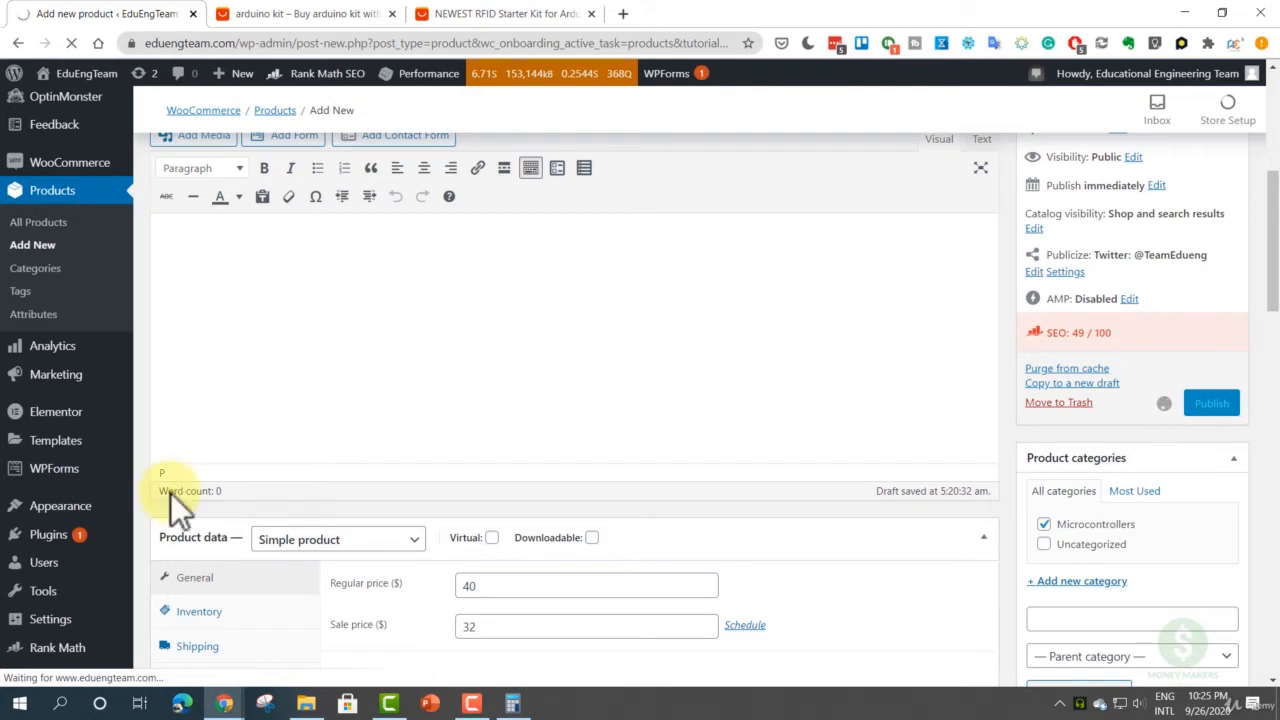
scroll(140, 514, down, 2)
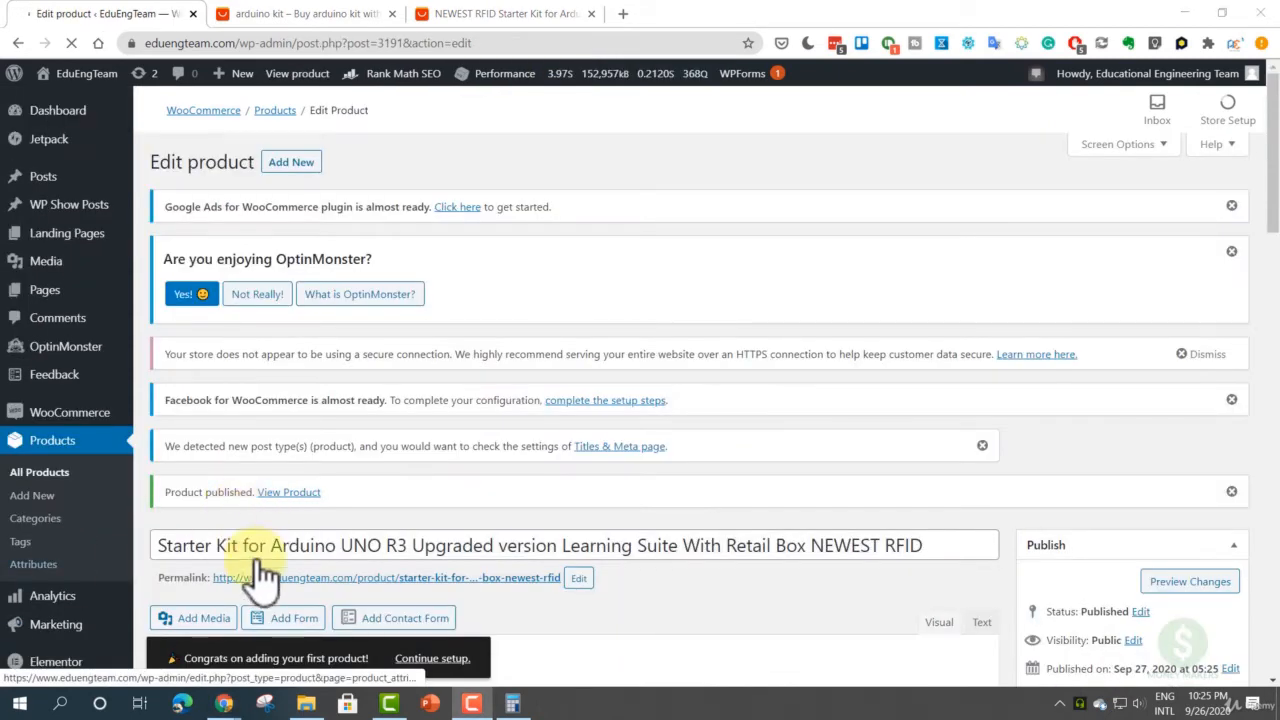
- Open the published product's permalink in a new browser tab to view its store page
click(432, 658)
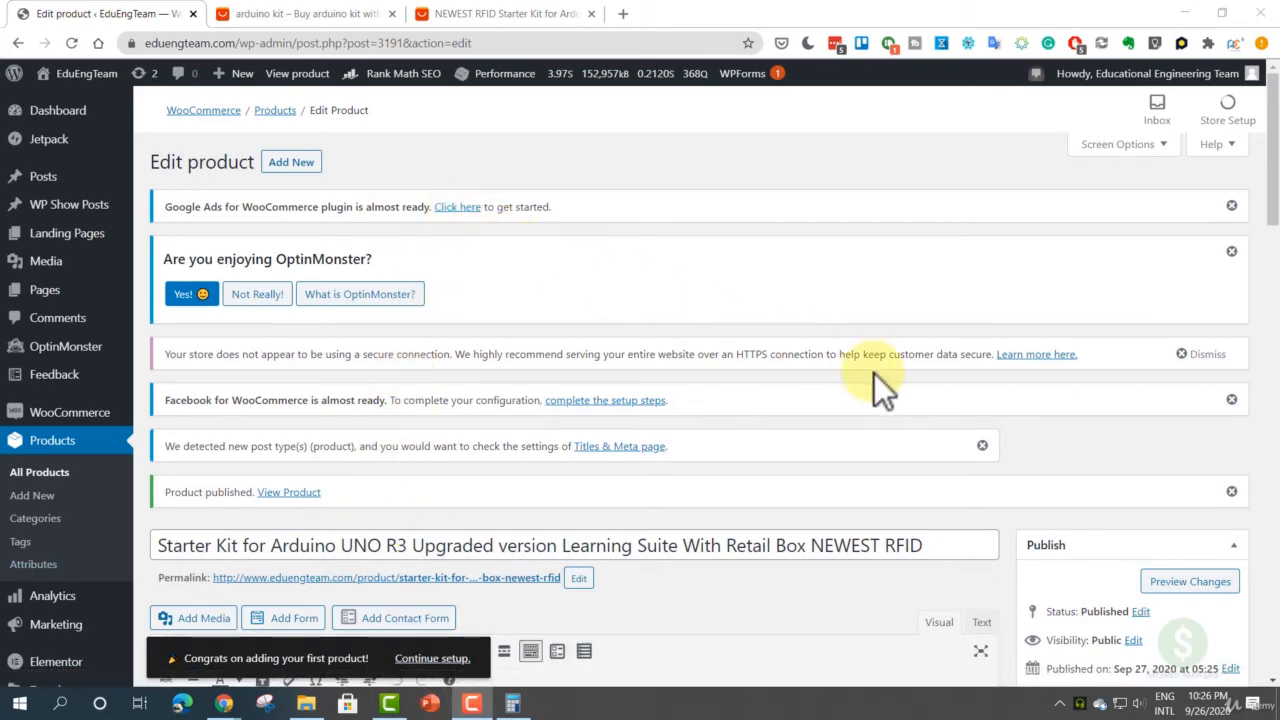
scroll(1002, 400, down, 2)
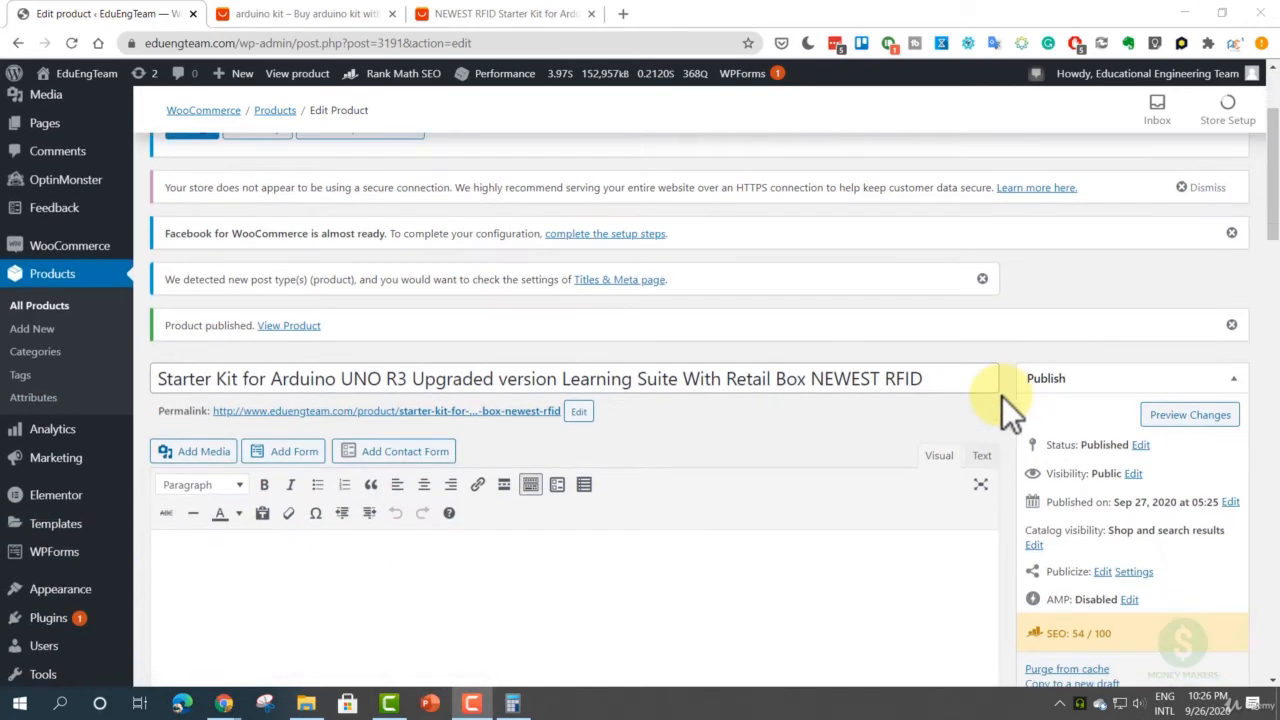
click(421, 414)
ctrl+click(421, 413)
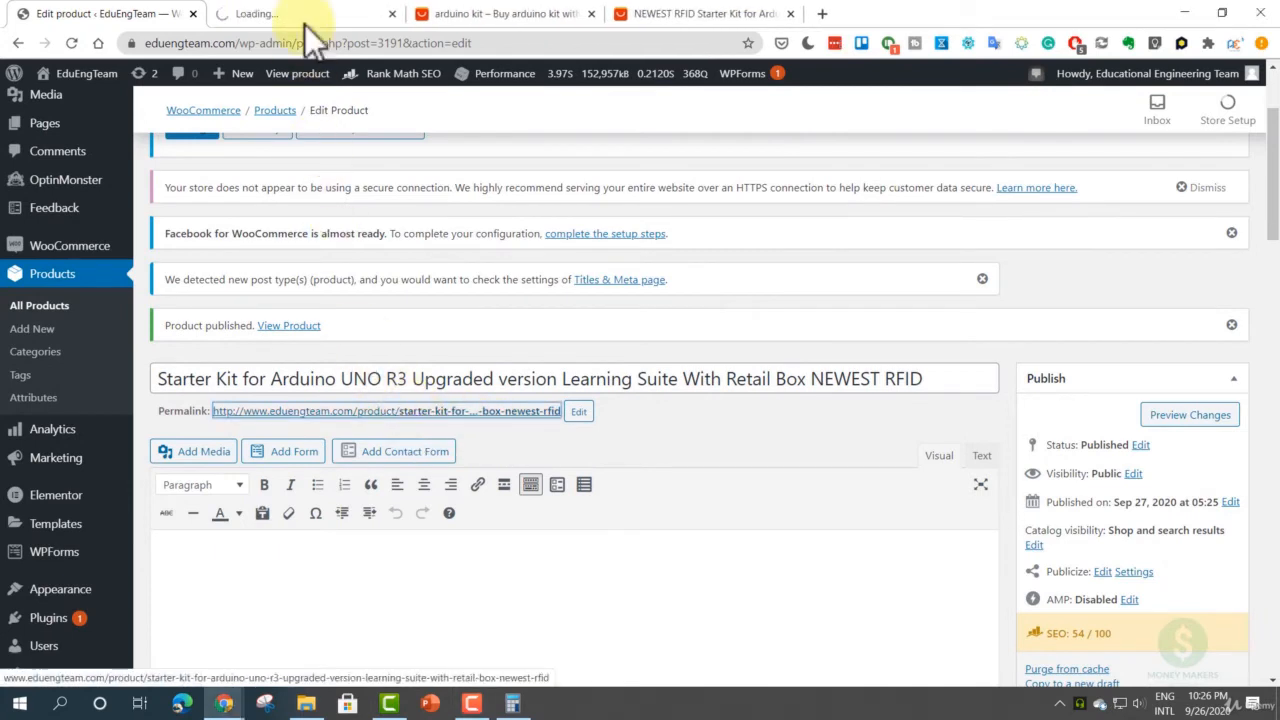
- Open the published product's page from its permalink and examine its title, price, images, description, cart option and review section
right_click(381, 415)
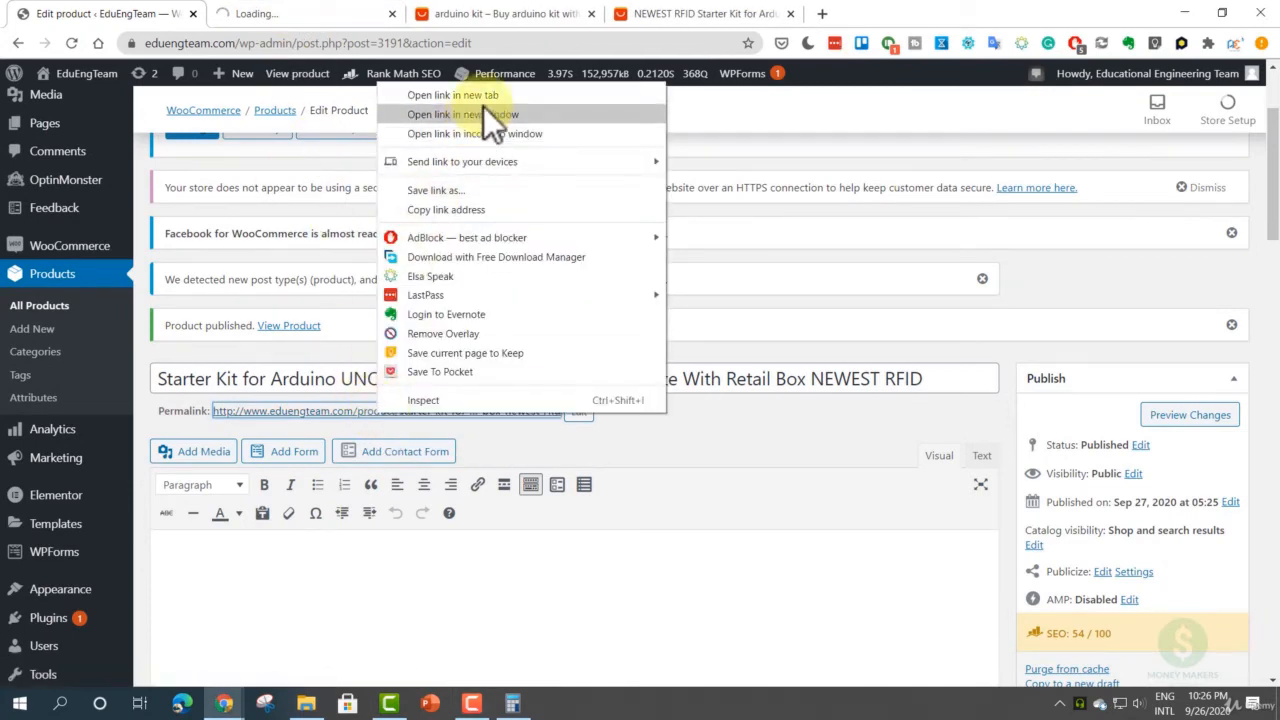
click(250, 22)
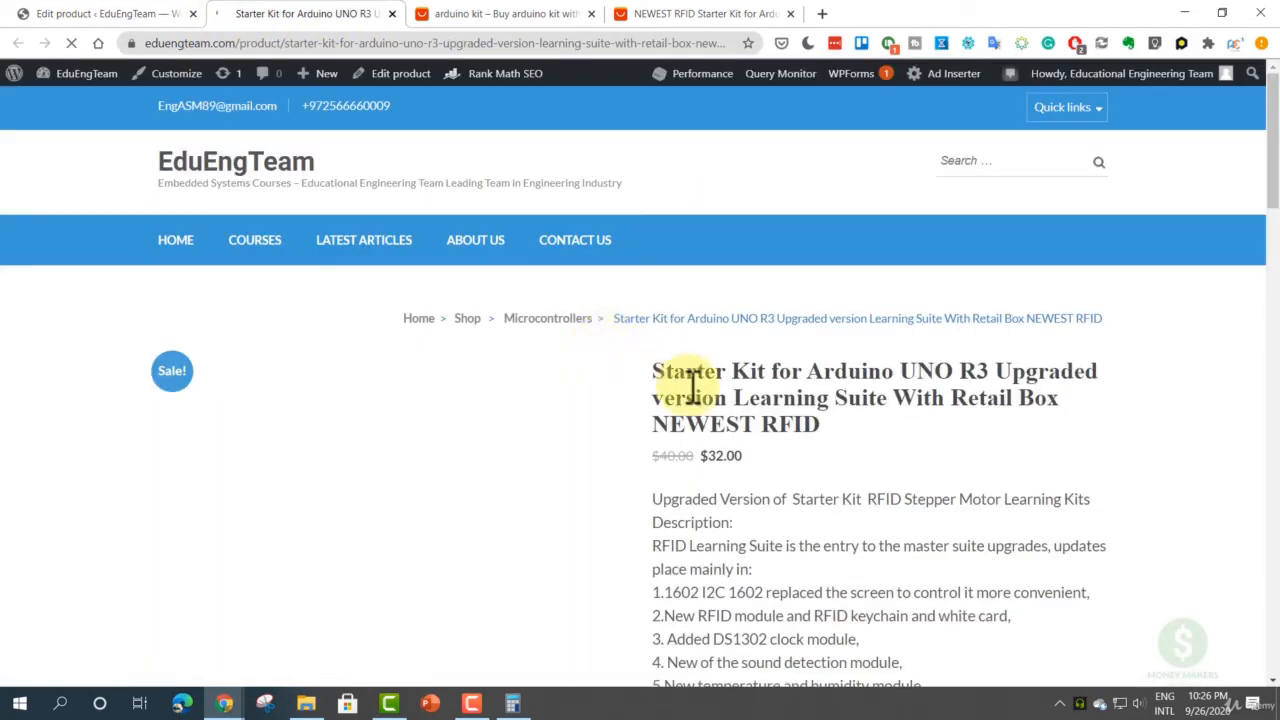
scroll(680, 385, down, 2)
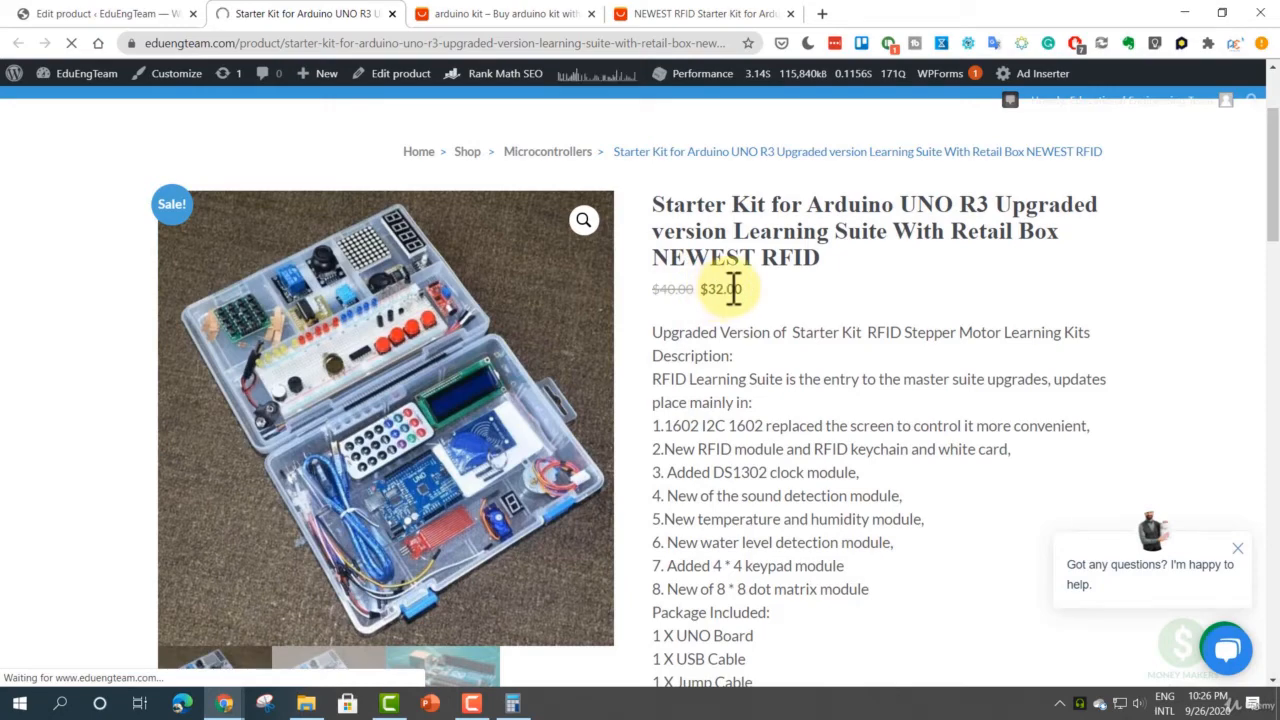
scroll(430, 440, down, 3)
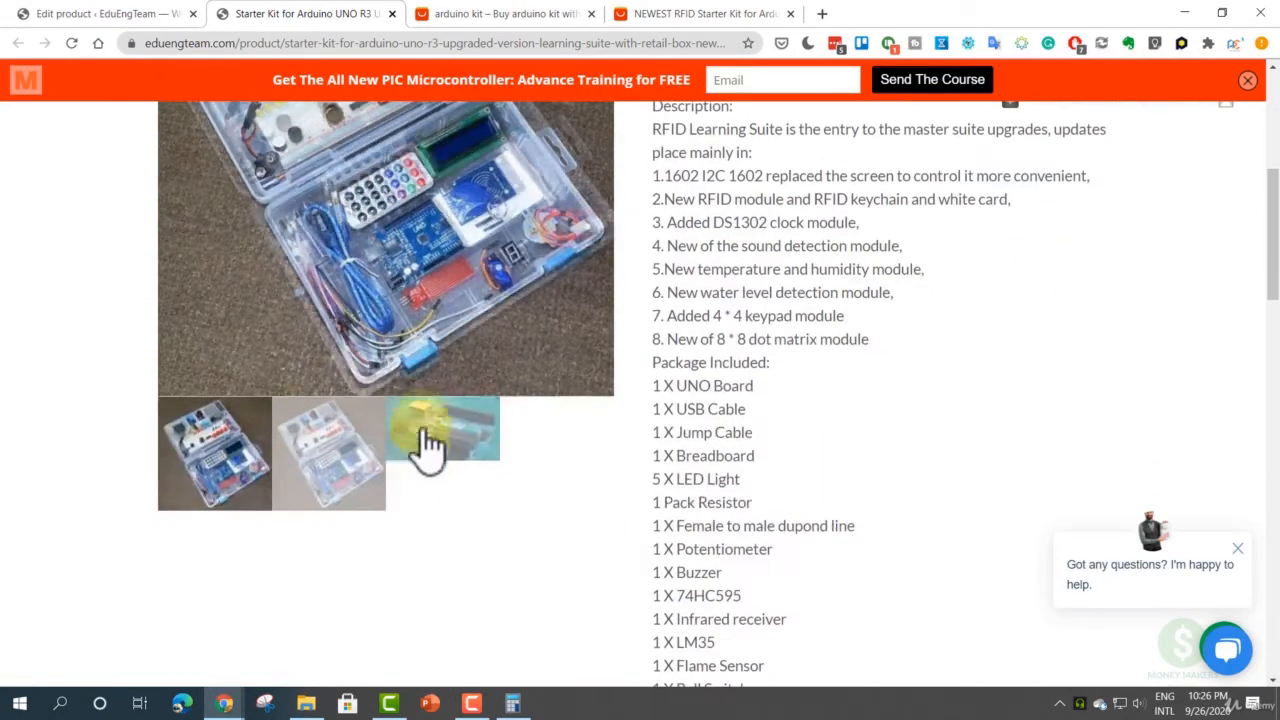
scroll(428, 440, up, 2)
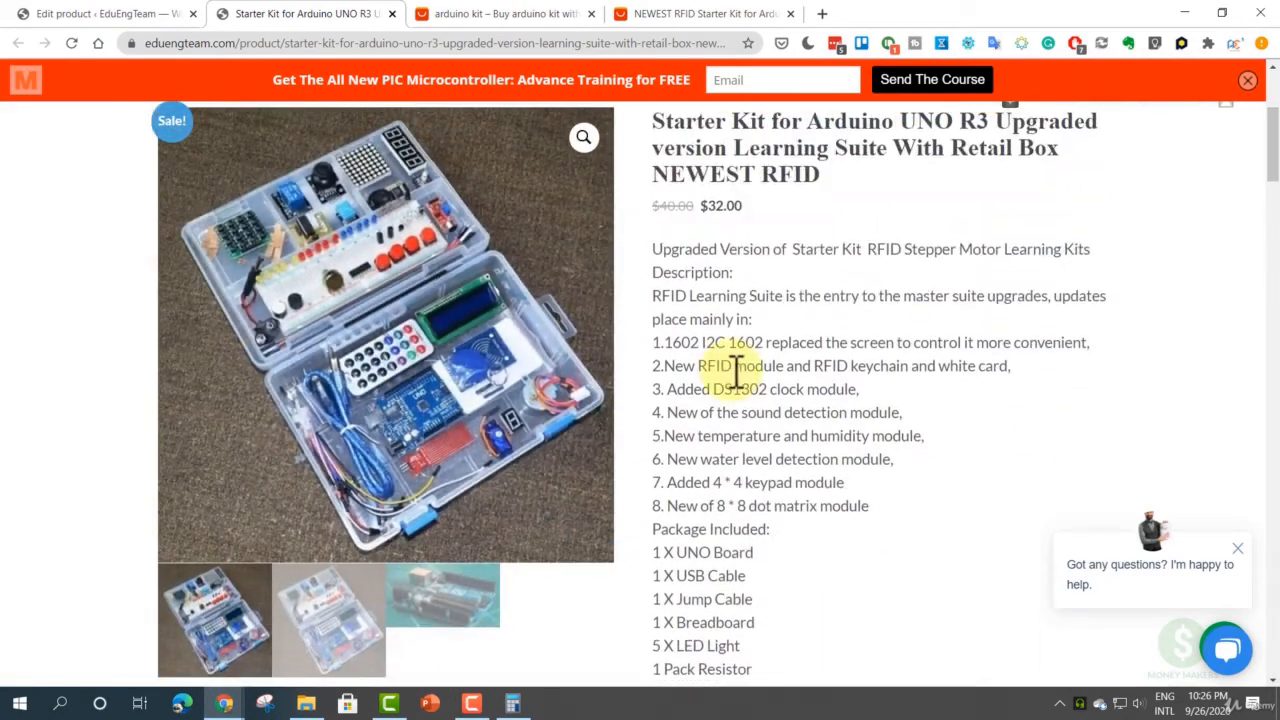
scroll(729, 318, down, 10)
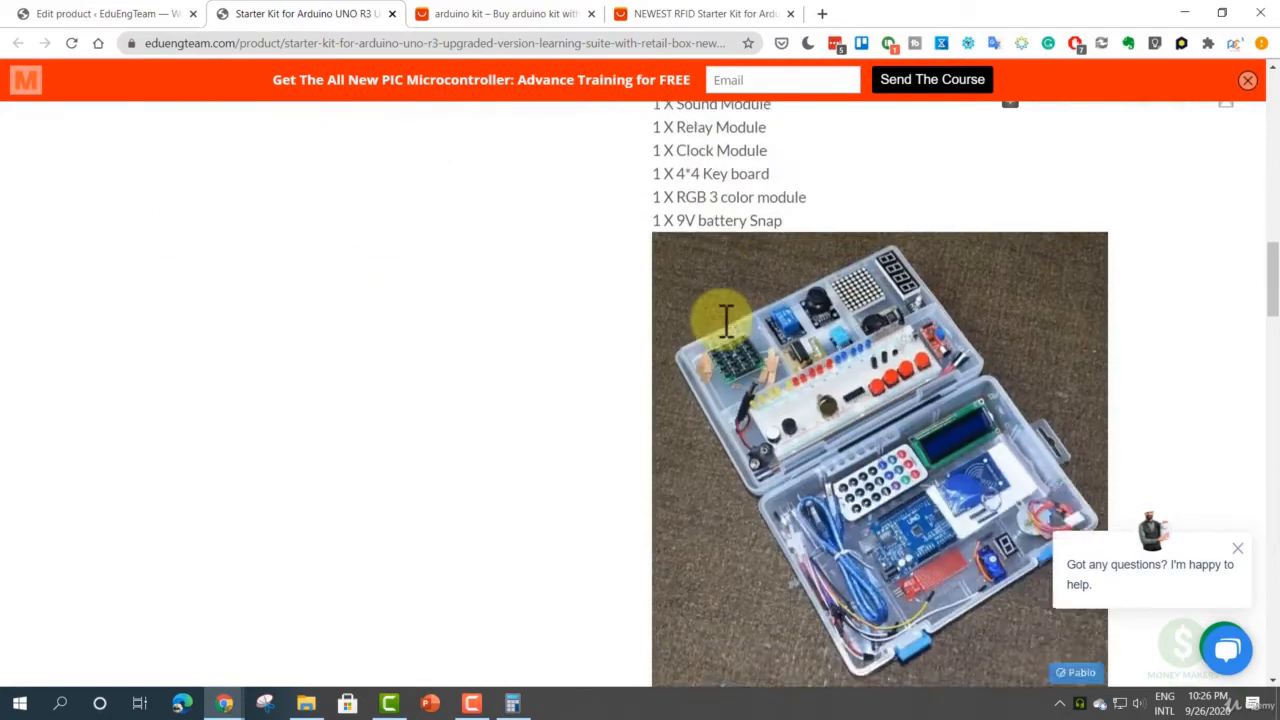
scroll(726, 320, down, 20)
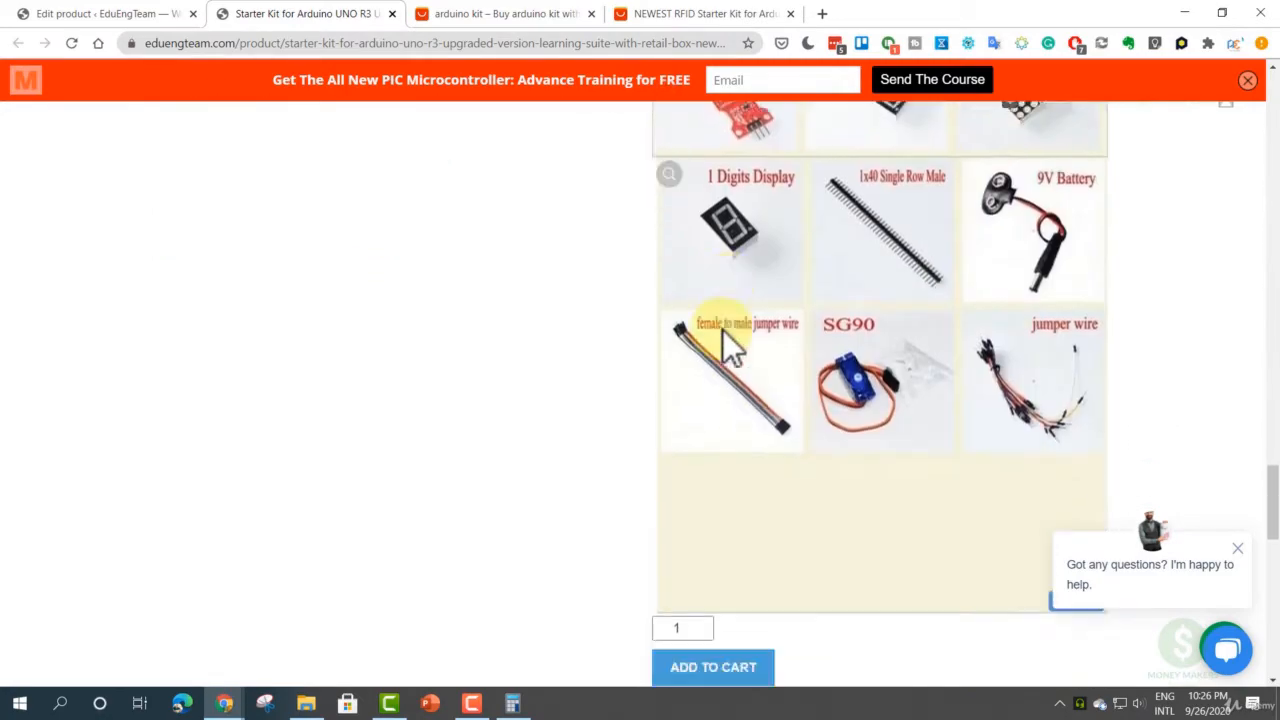
scroll(727, 330, down, 4)
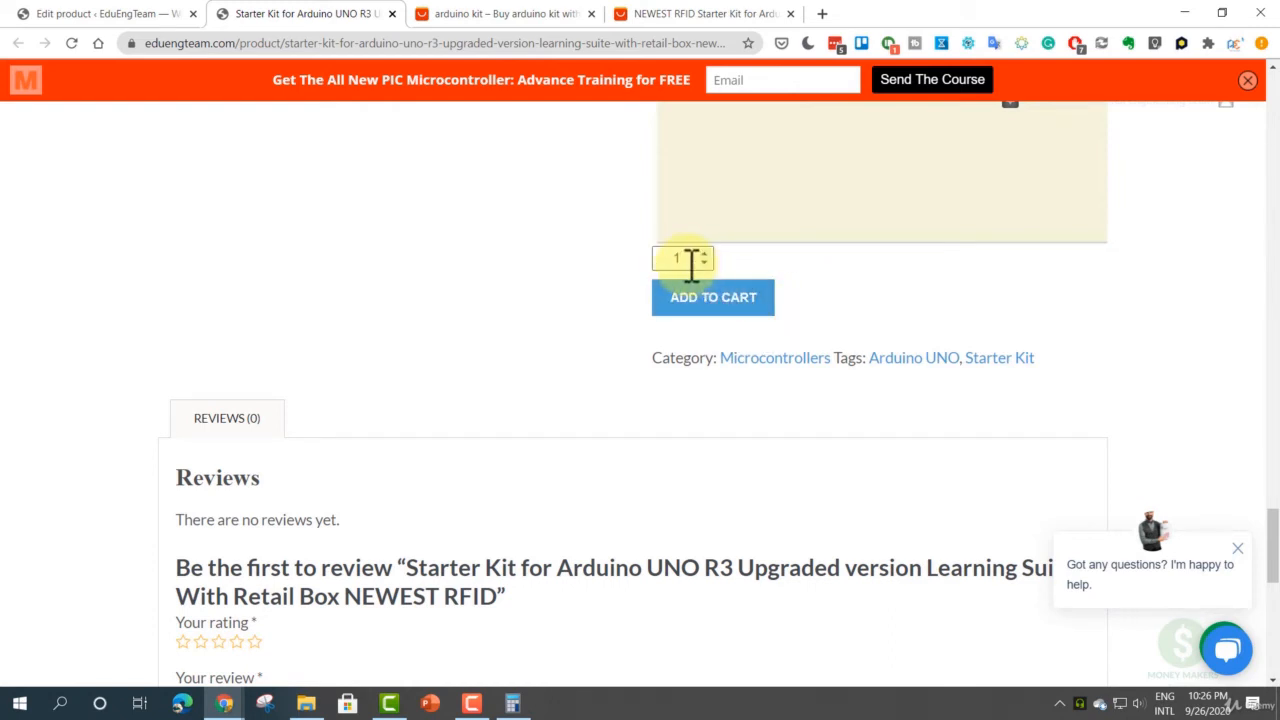
scroll(580, 349, down, 3)
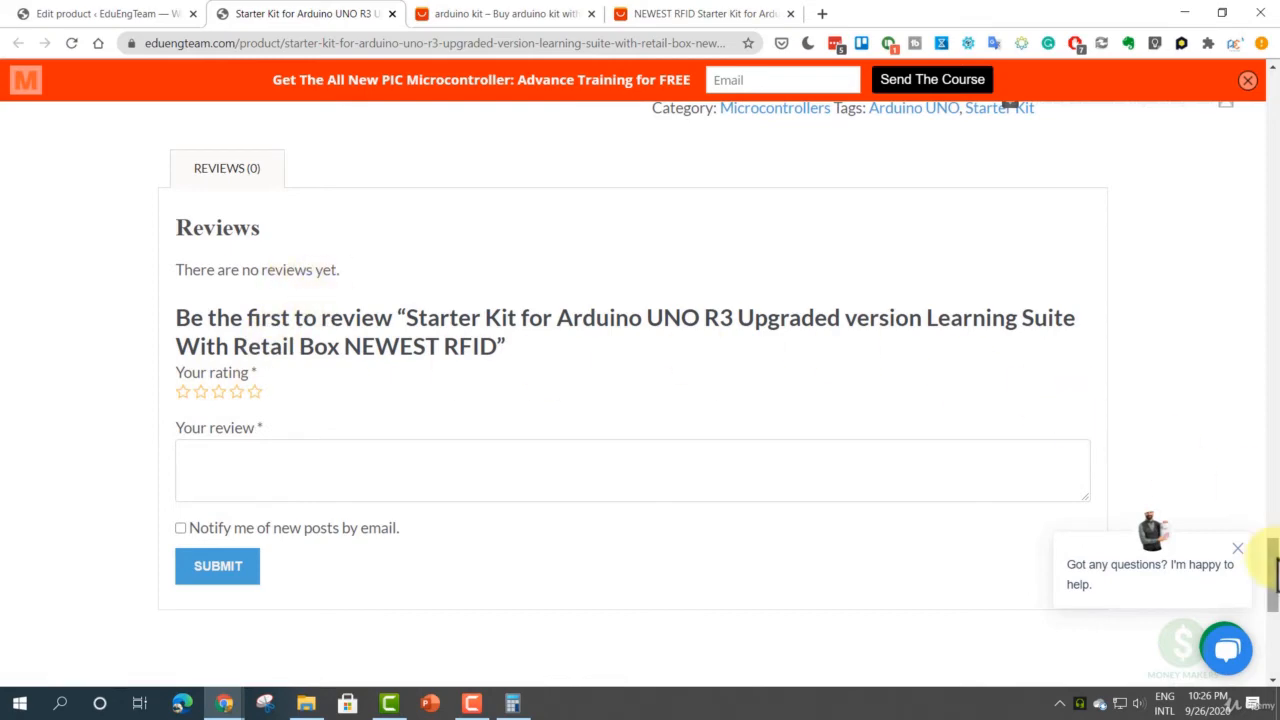
drag(1275, 568, 1275, 598)
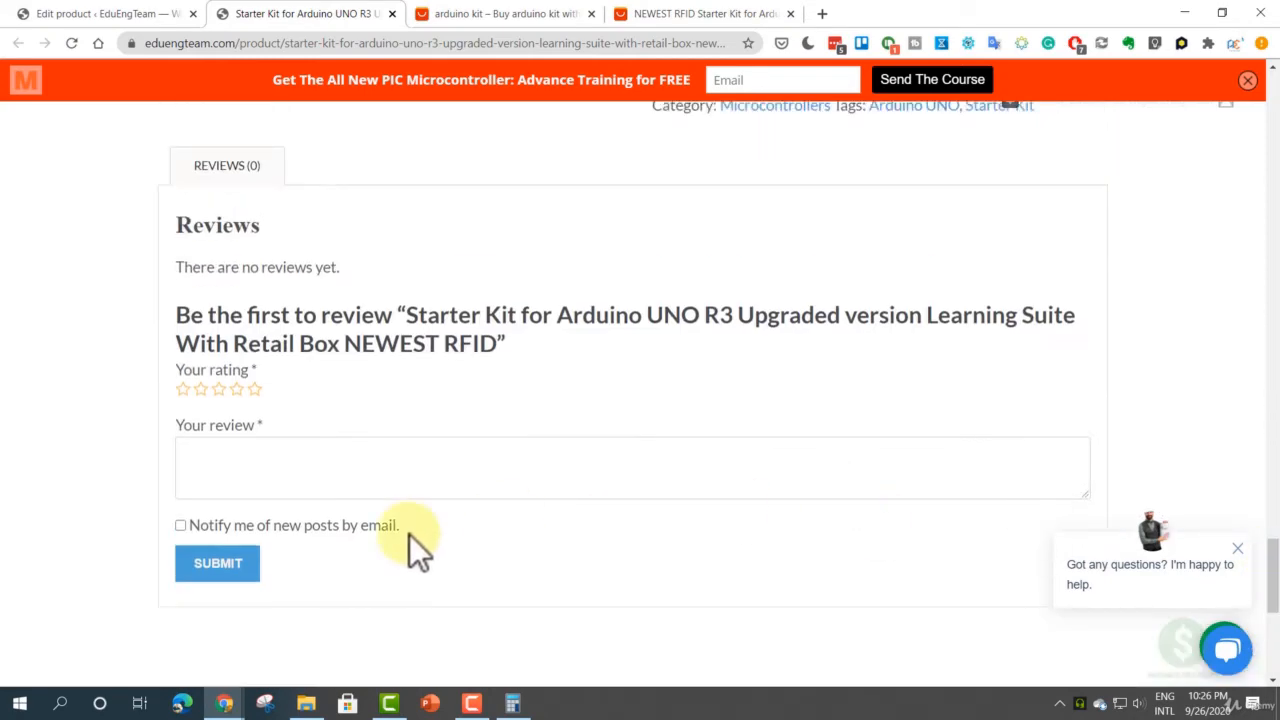
drag(1272, 592, 1276, 137)
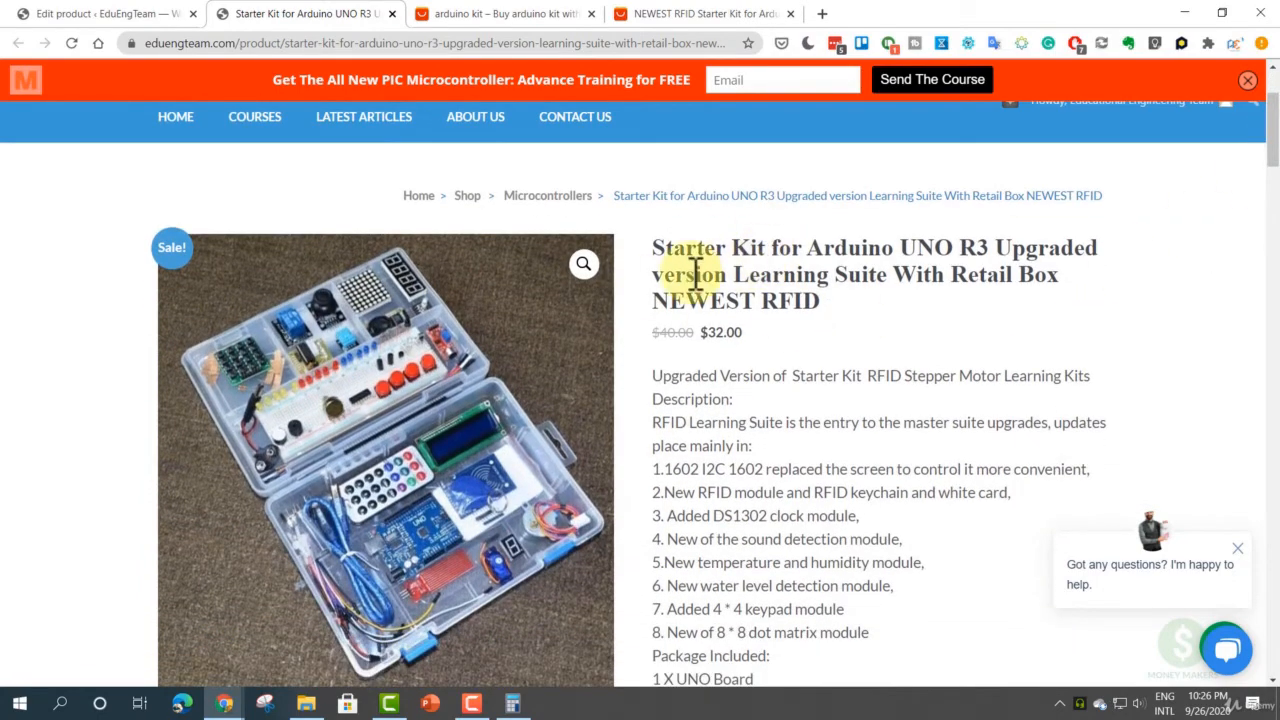
- Compare the regular and sale prices in the product data with the prices displayed on the live product page
click(118, 16)
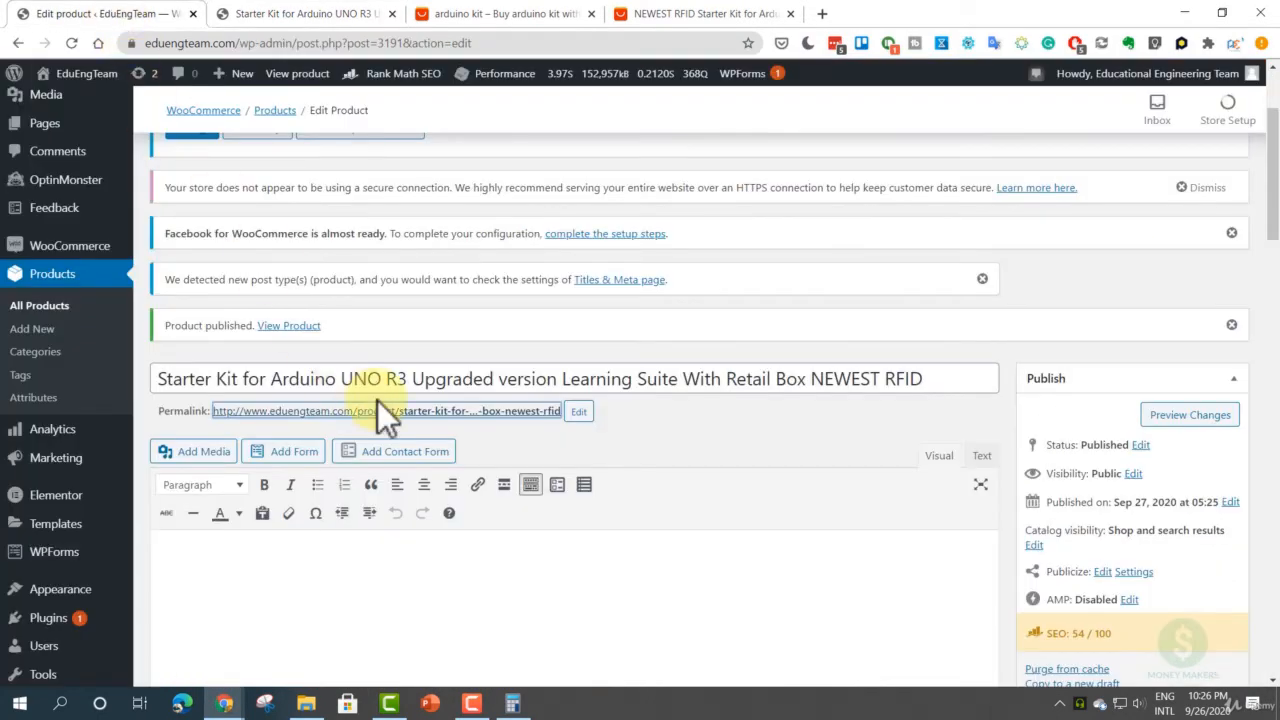
scroll(405, 405, down, 6)
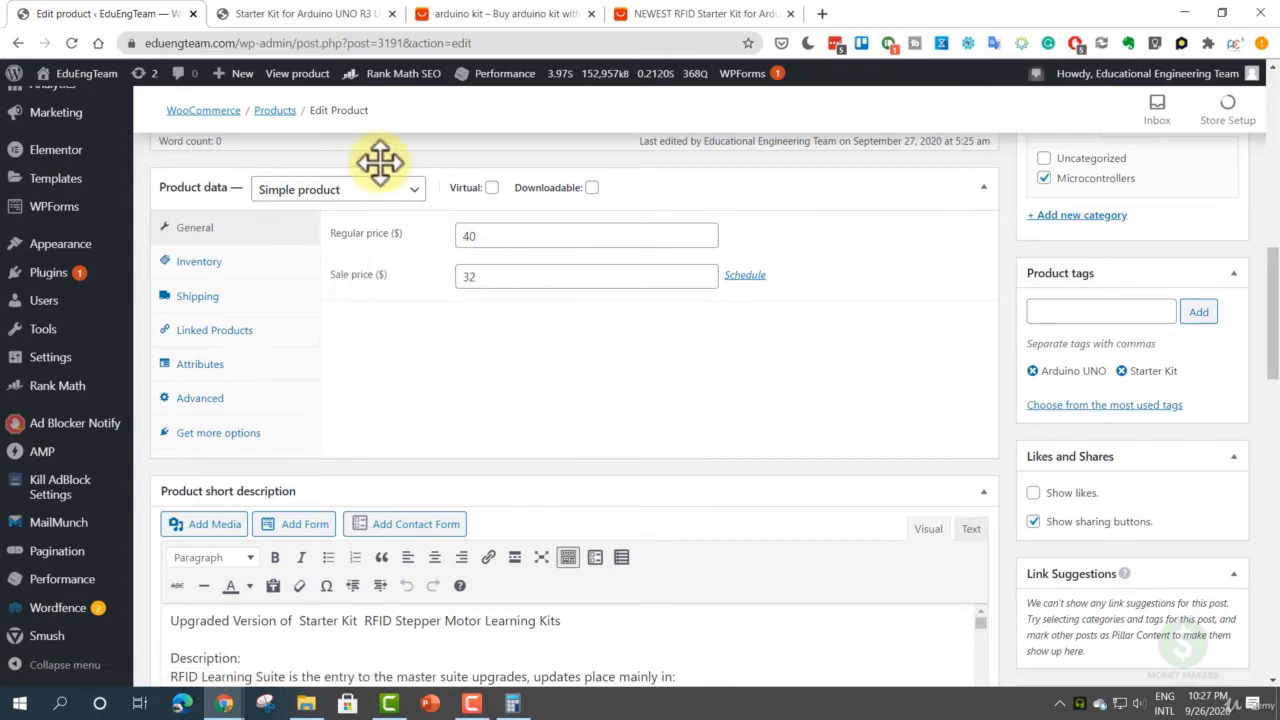
click(302, 14)
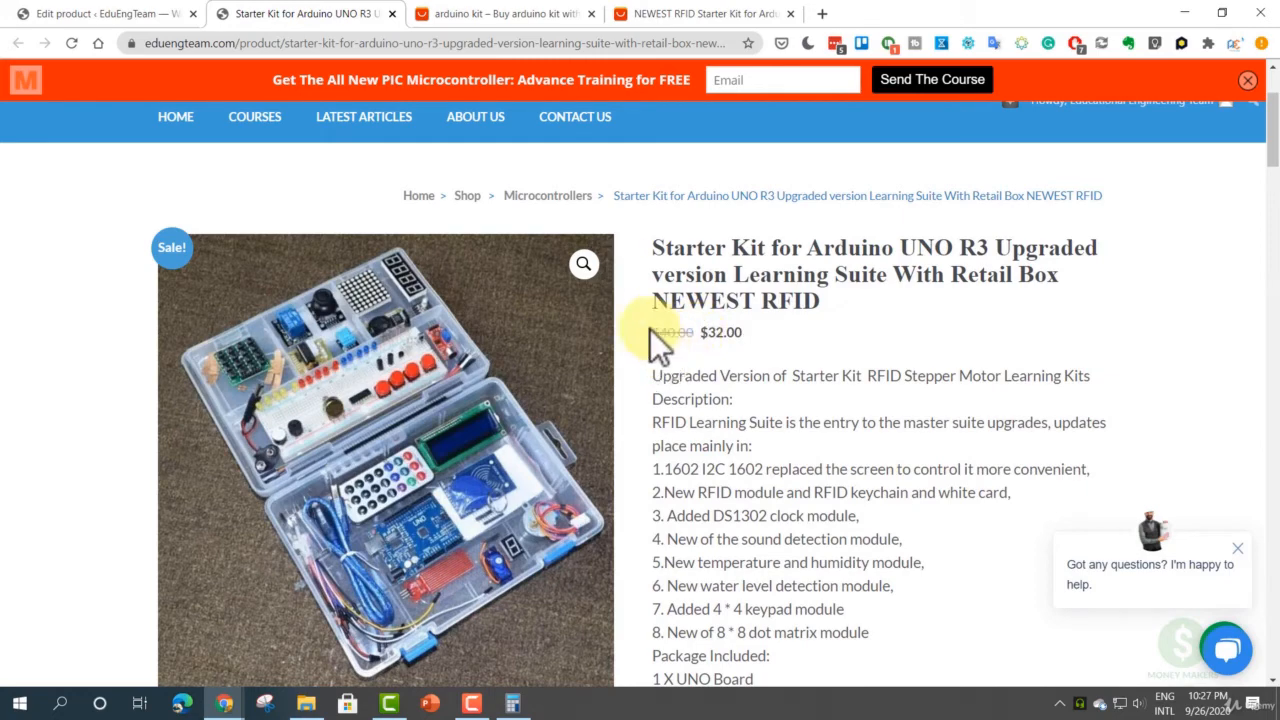
drag(652, 329, 695, 334)
click(695, 334)
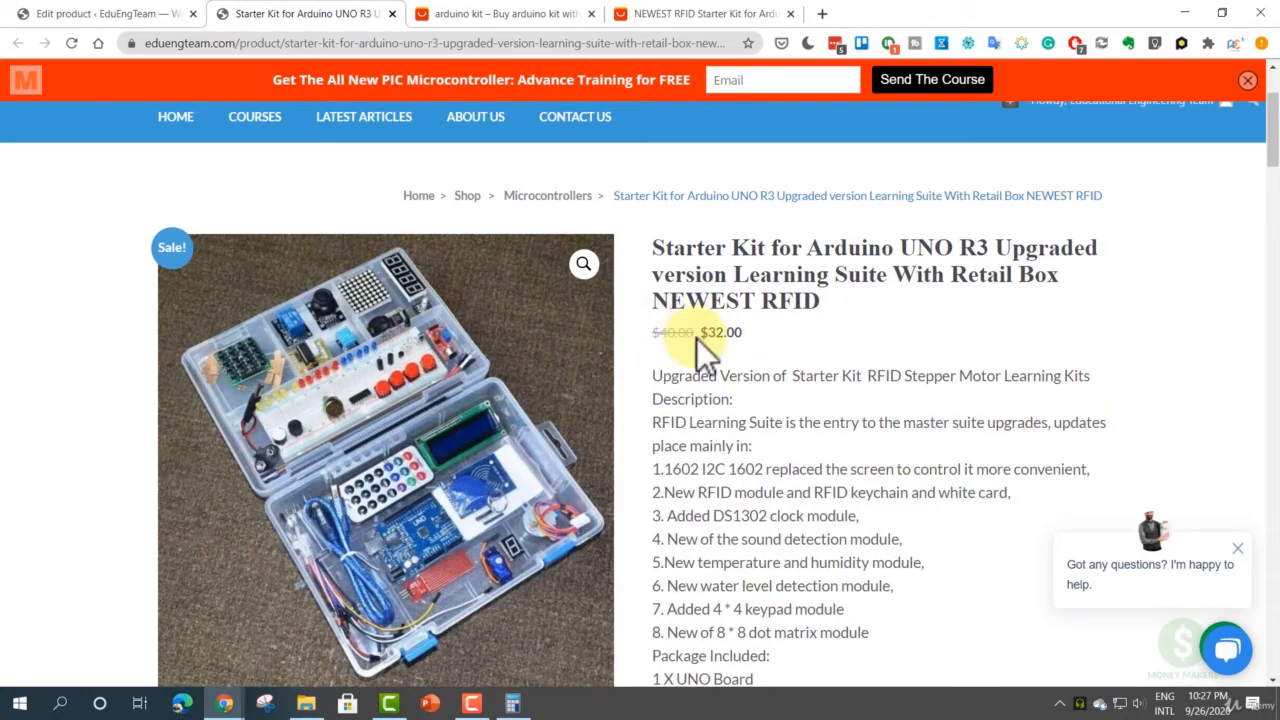
- In the product data, set the regular price to $60 and the sale price to $40
click(160, 14)
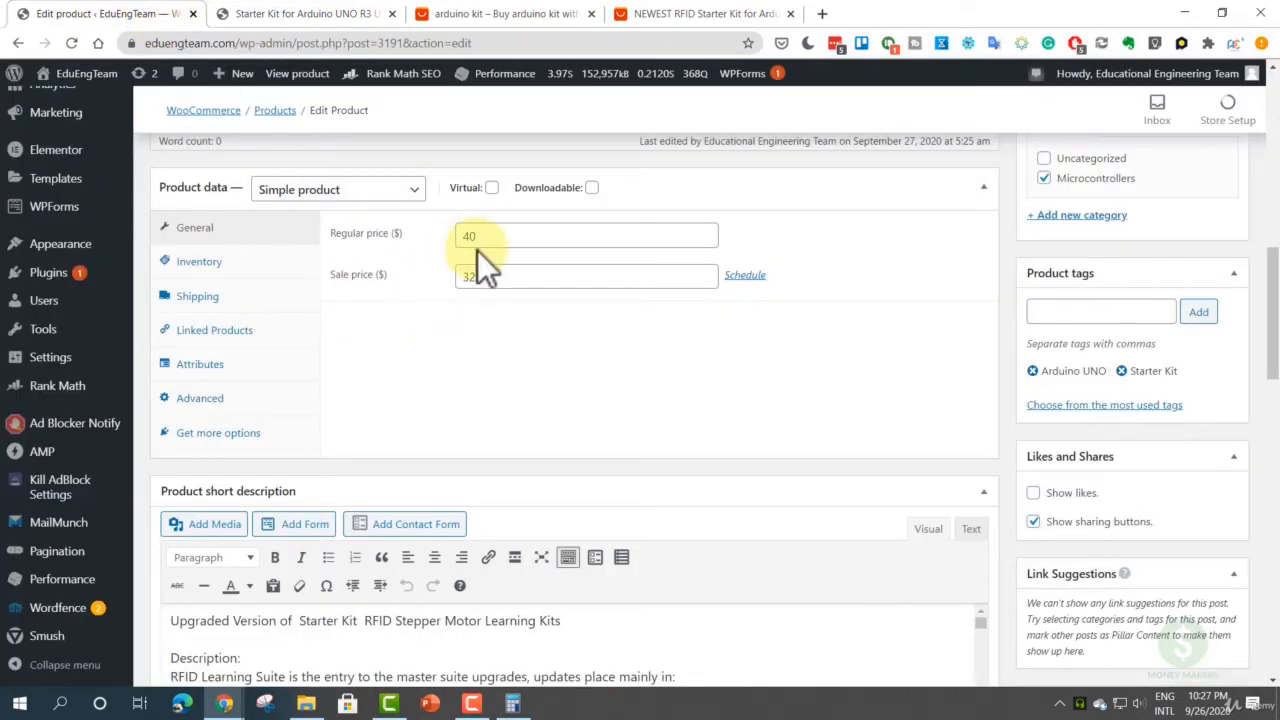
scroll(495, 255, up, 1)
click(630, 318)
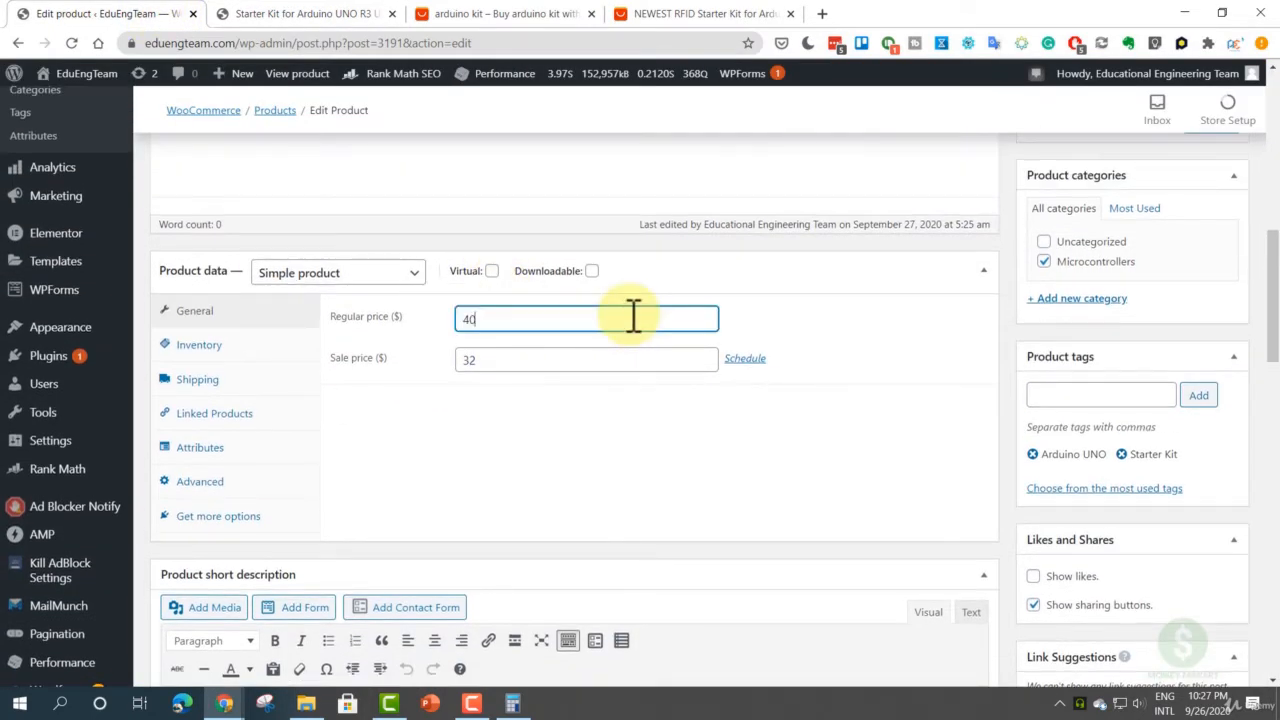
drag(546, 326, 457, 324)
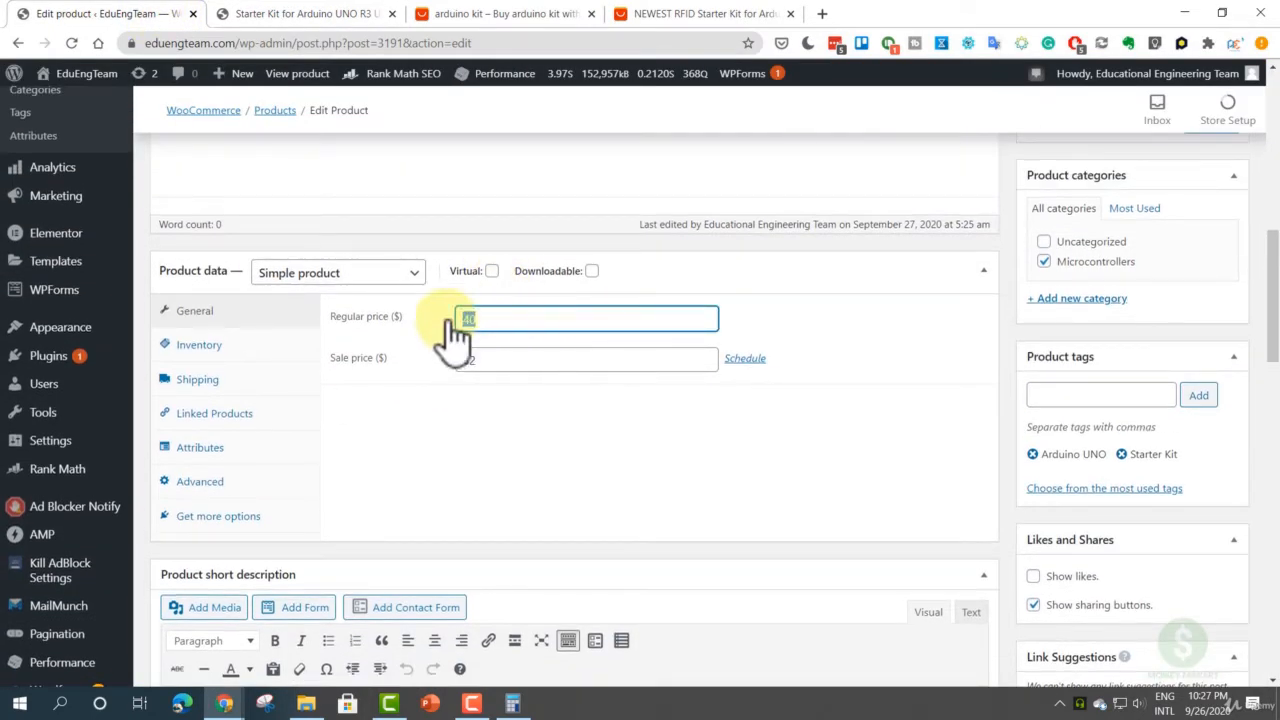
text(60)
drag(483, 358, 462, 362)
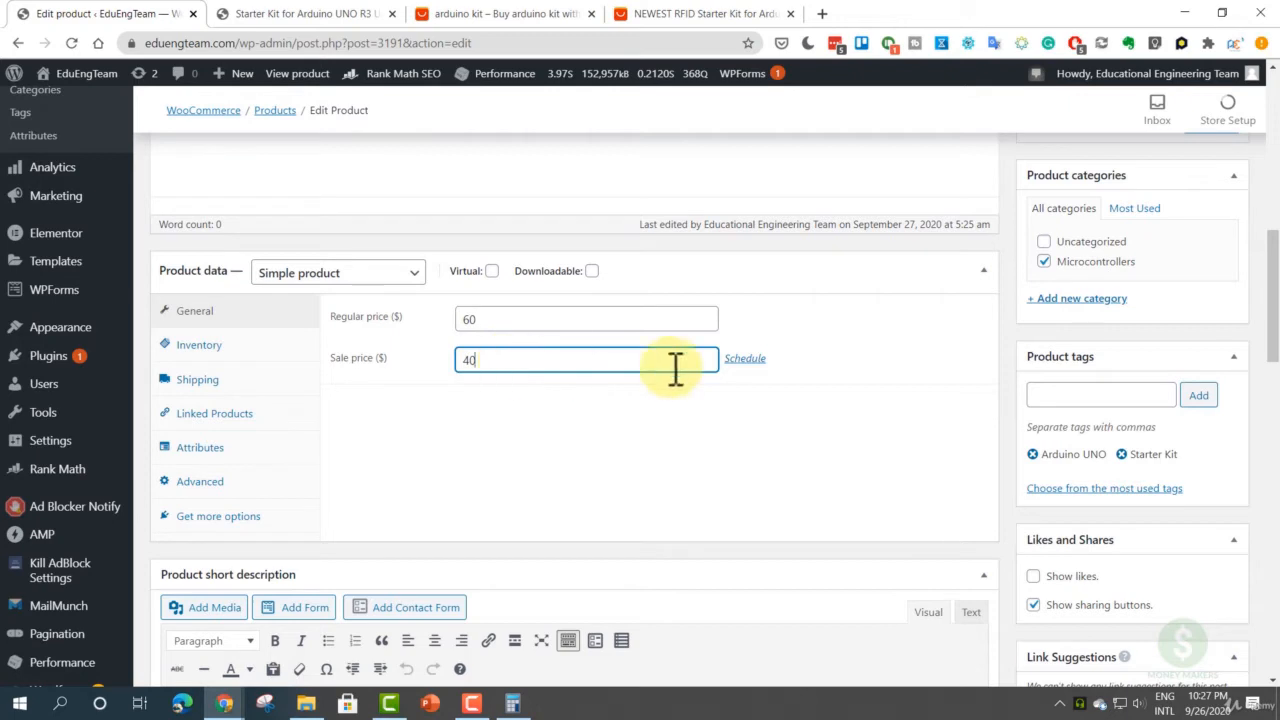
- Update the published product to save its price changes
scroll(1272, 335, up, 3)
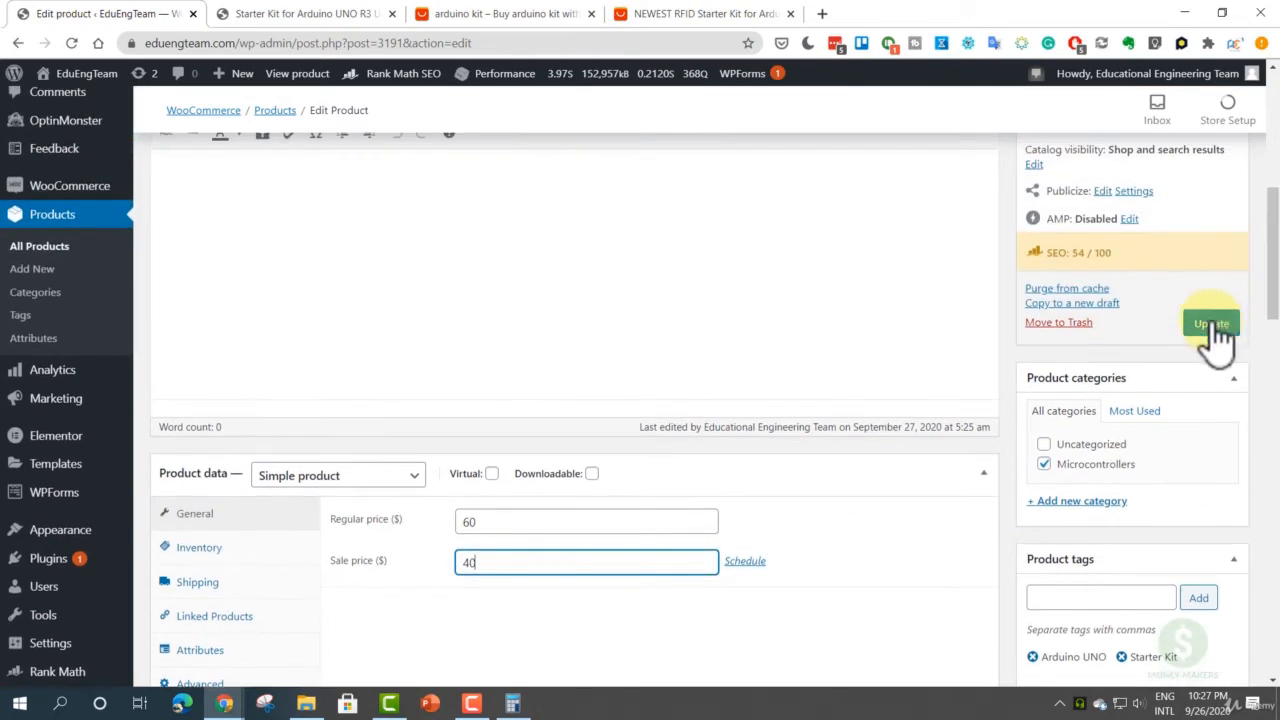
click(1212, 325)
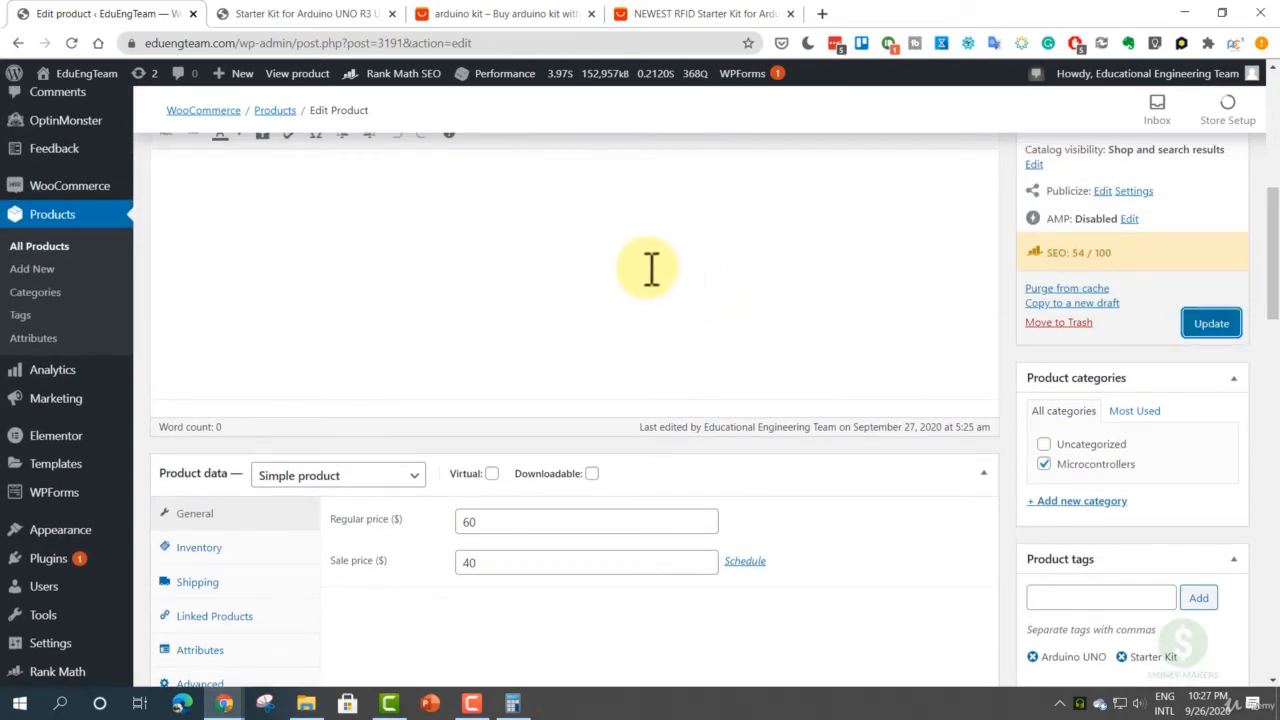
scroll(652, 262, down, 3)
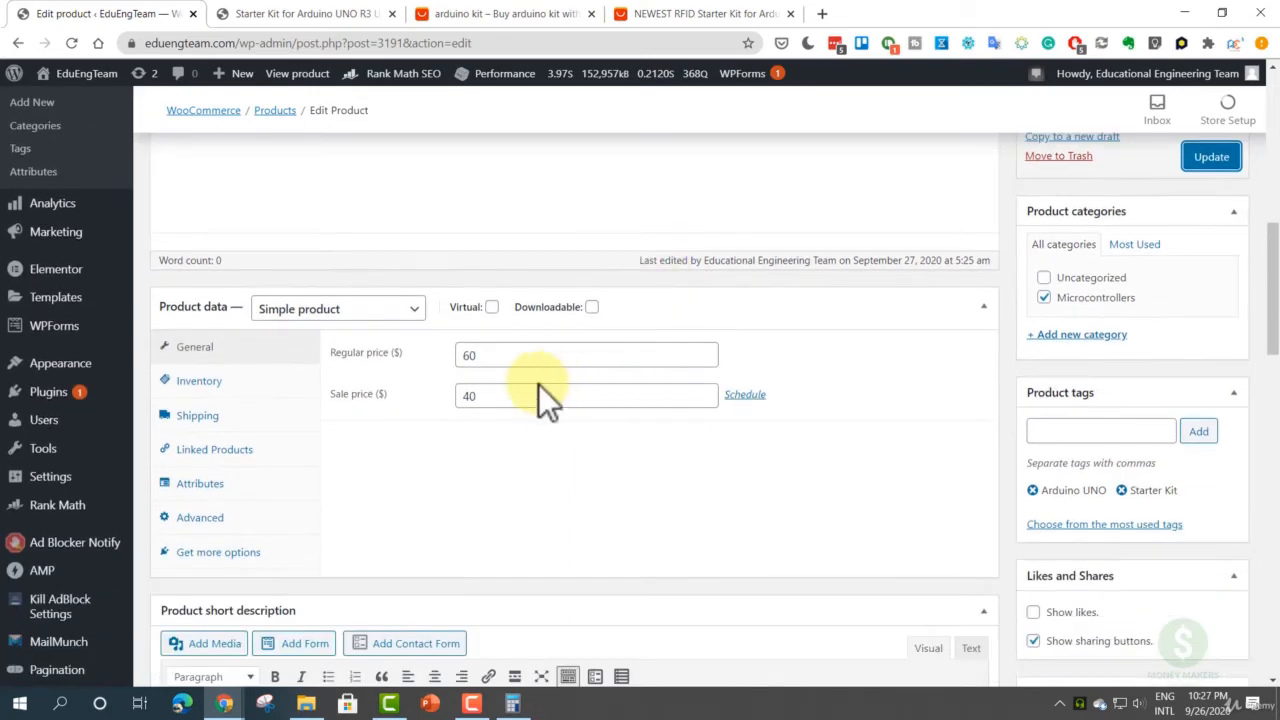
click(1211, 157)
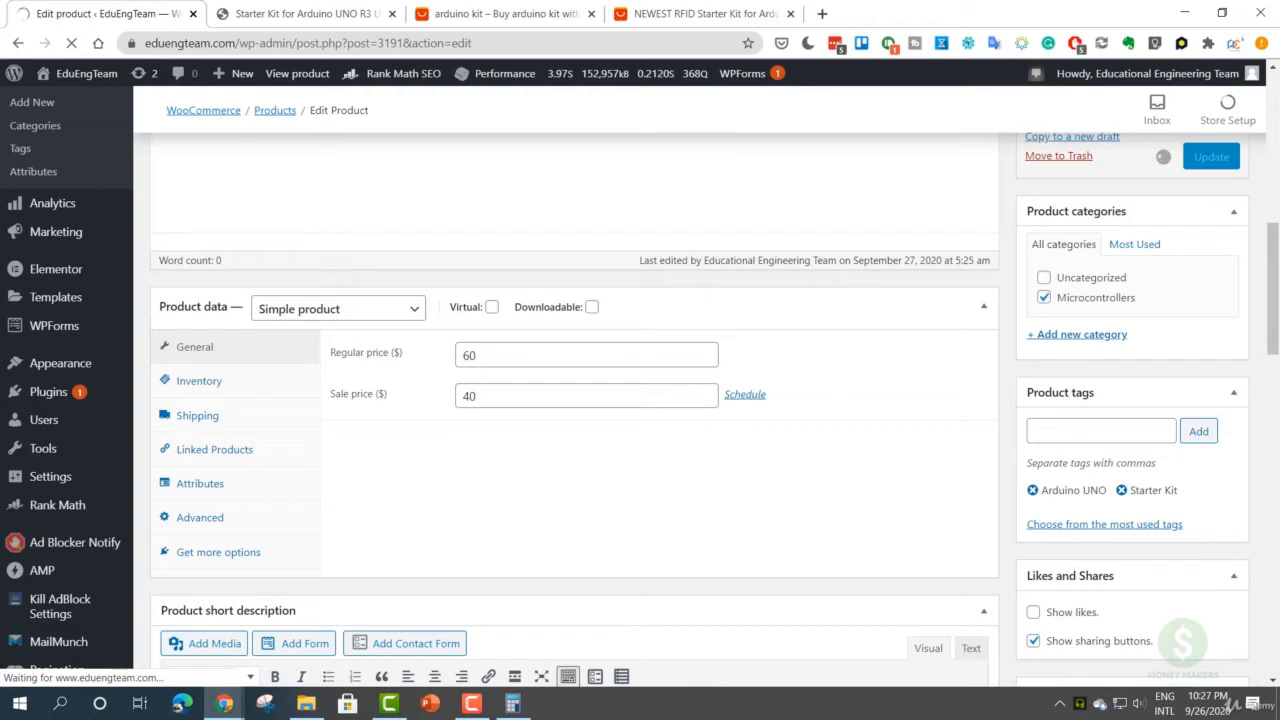
key(F9)
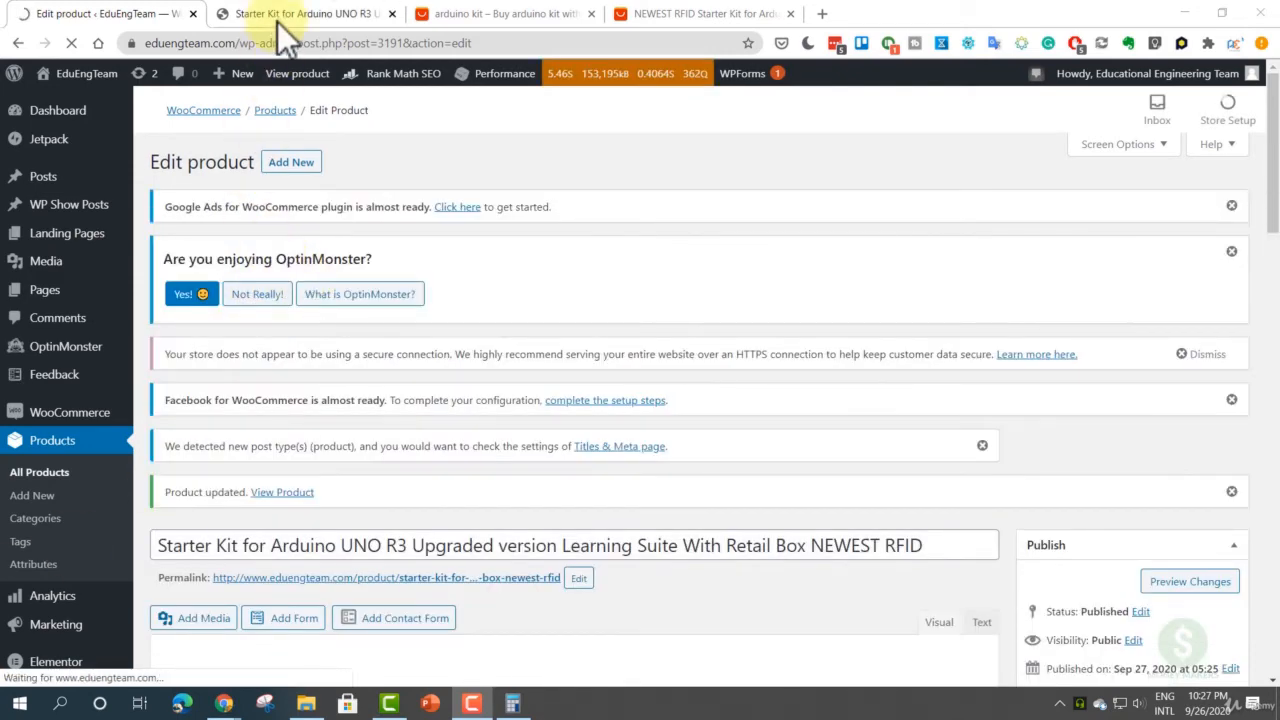
- Reload the live product page to check its prices, and go back to the product data in the editor
click(290, 13)
click(70, 45)
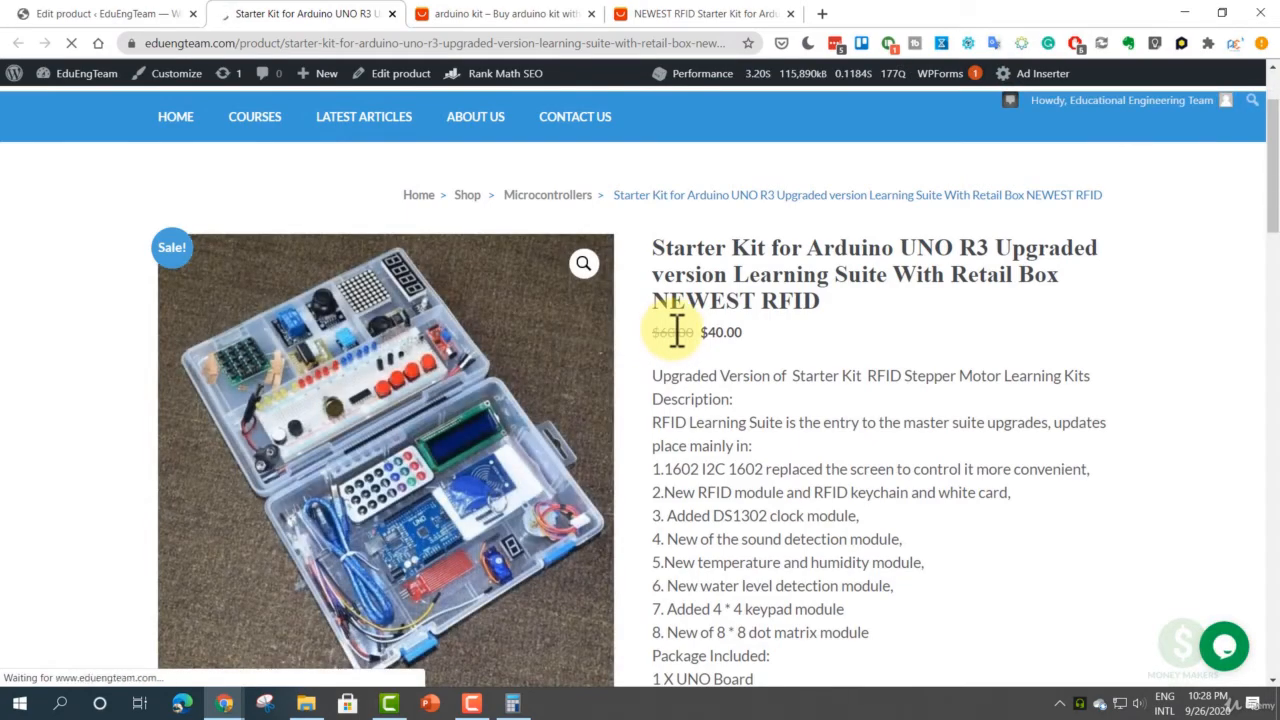
click(103, 14)
scroll(294, 357, down, 15)
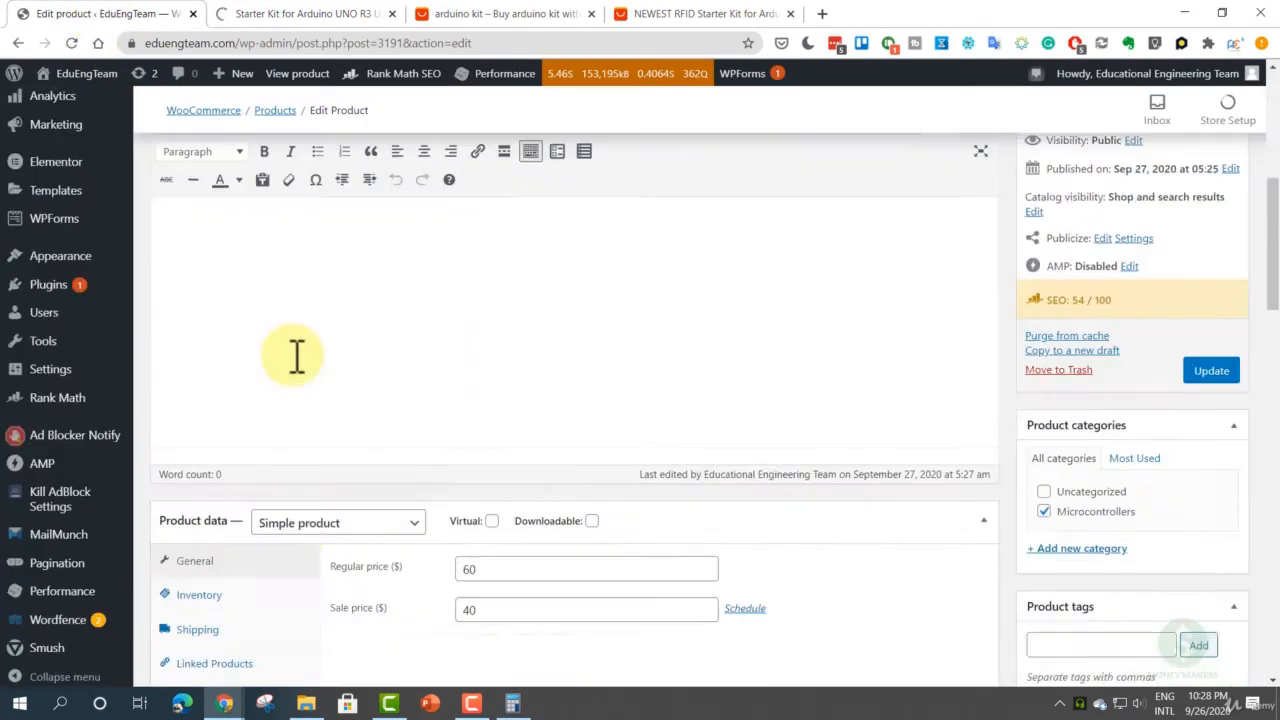
scroll(330, 462, down, 7)
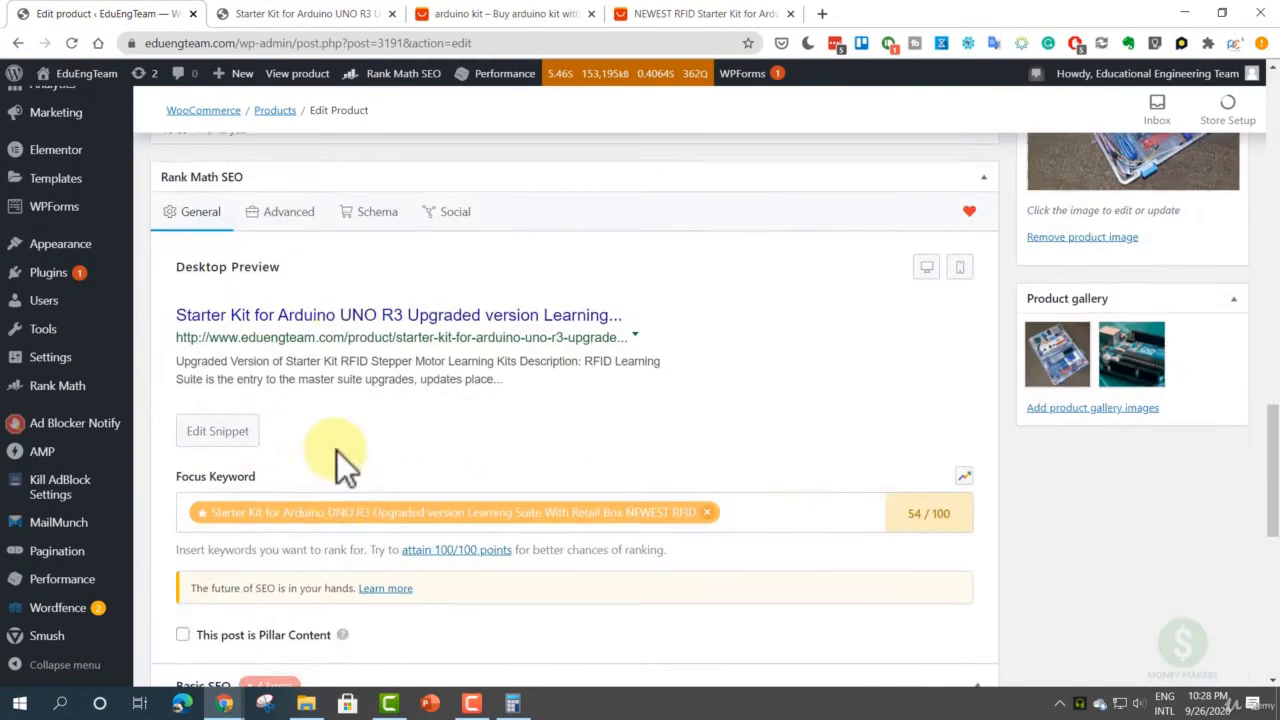
scroll(343, 457, up, 5)
scroll(343, 420, up, 11)
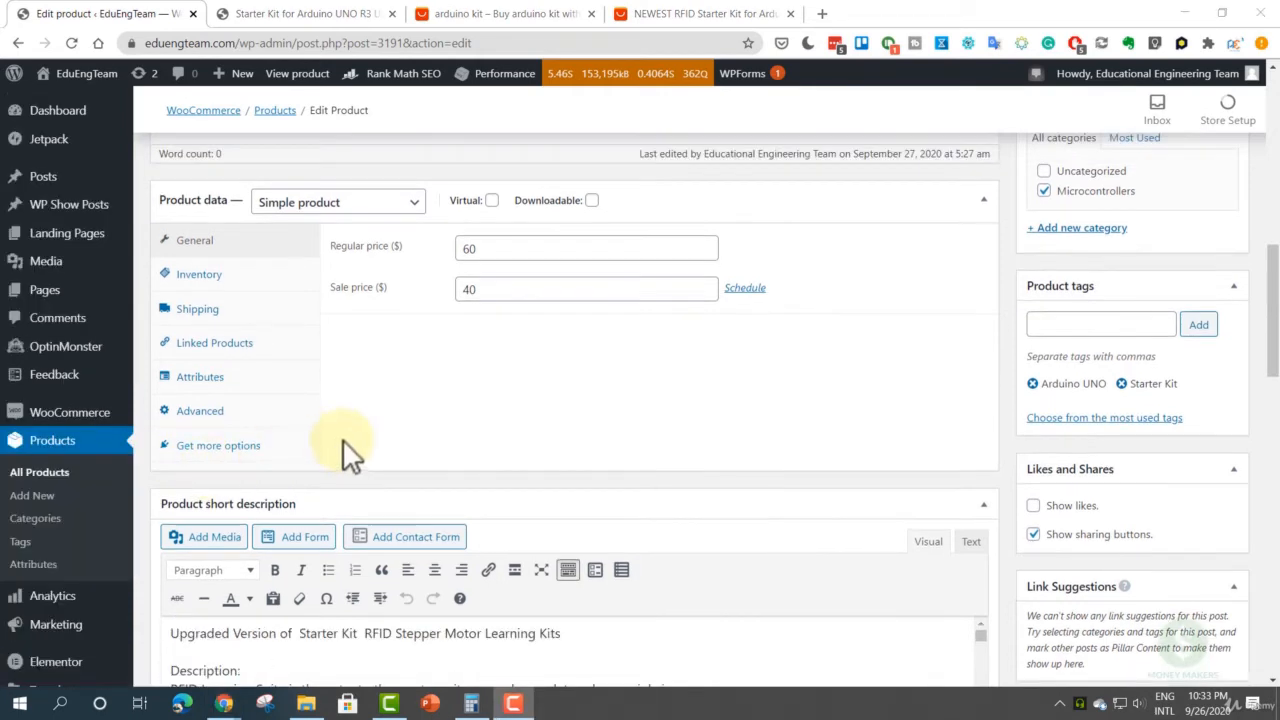
- Try the Grouped, External/Affiliate and Variable product types to review their options, and return the product type to Simple product
click(298, 217)
click(306, 255)
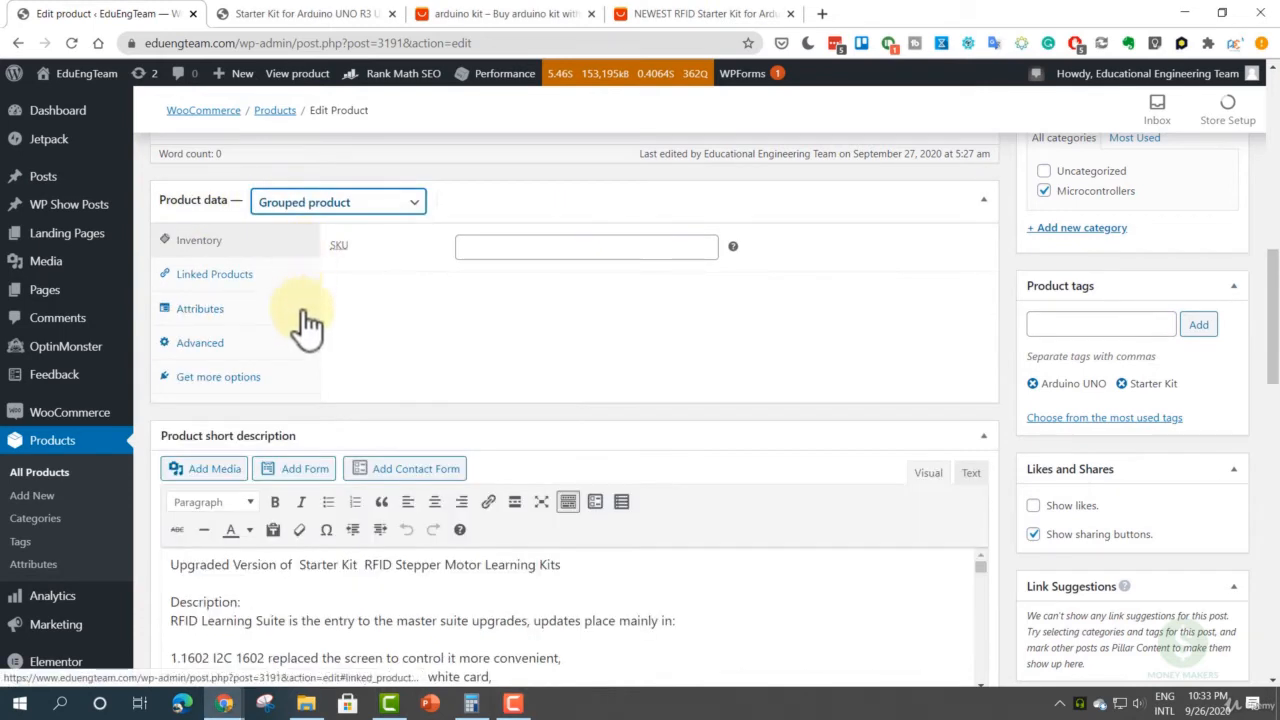
click(285, 205)
click(328, 273)
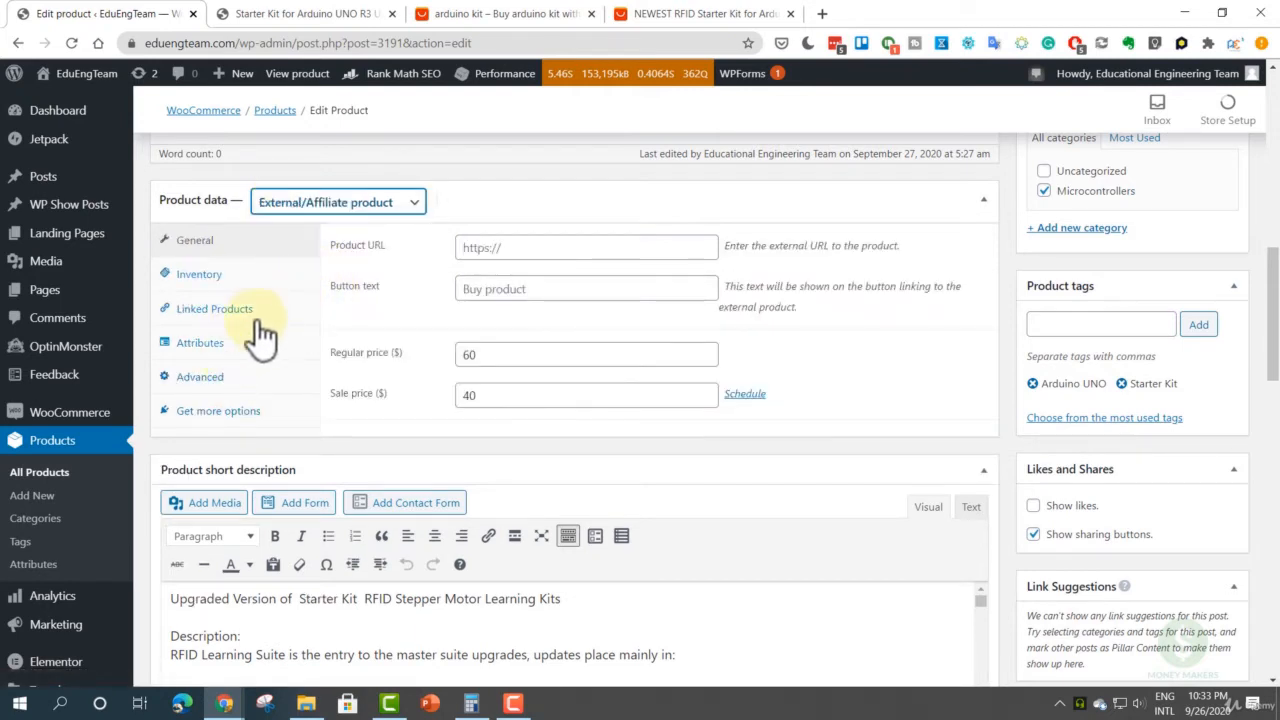
click(302, 207)
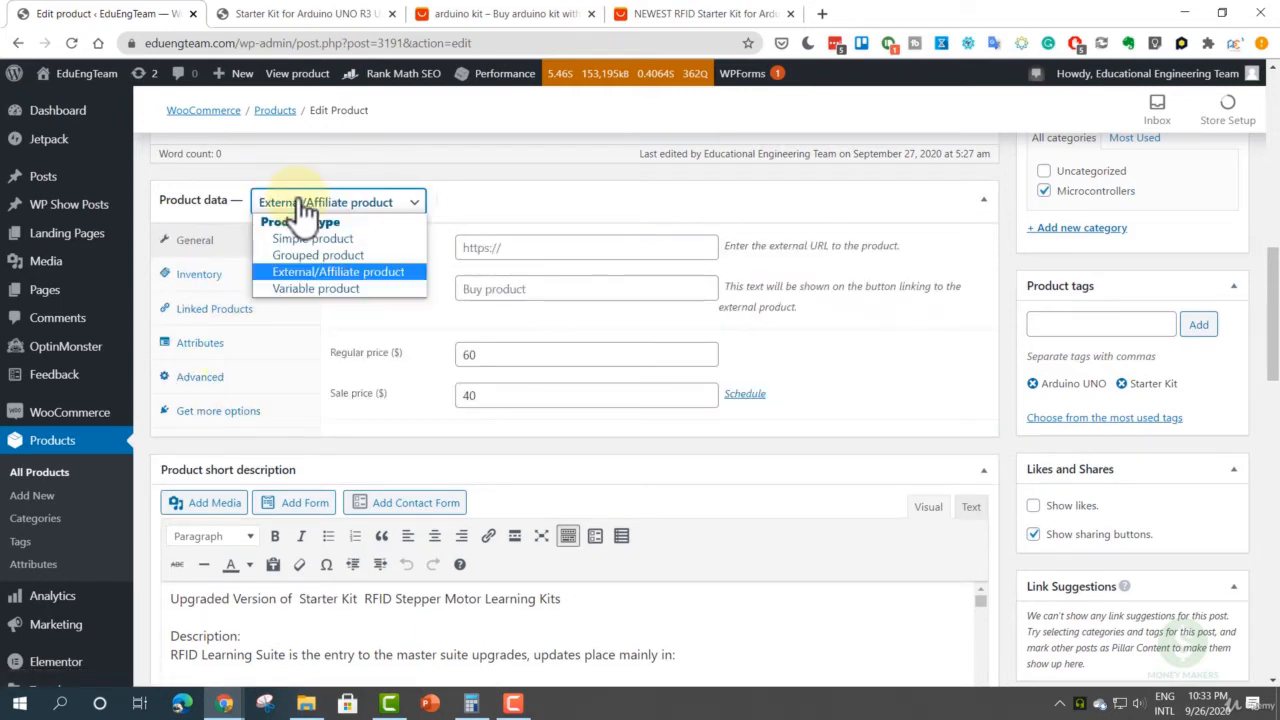
click(302, 207)
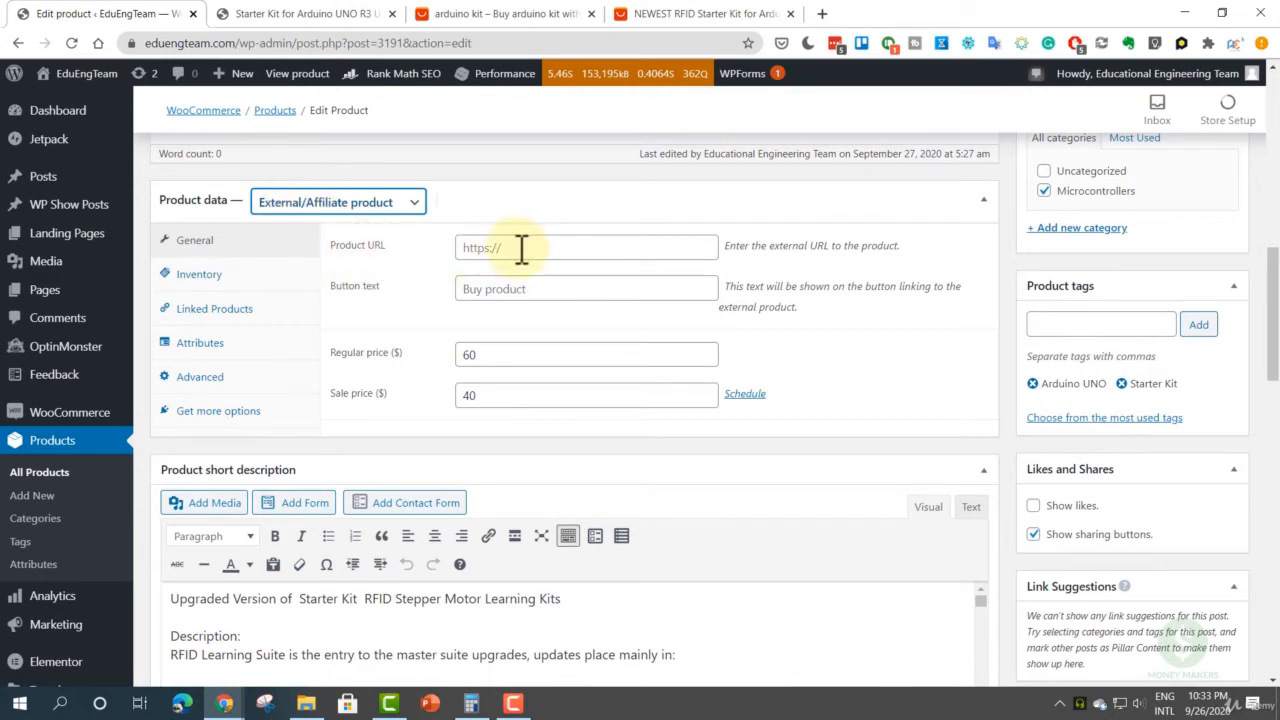
click(309, 210)
click(310, 287)
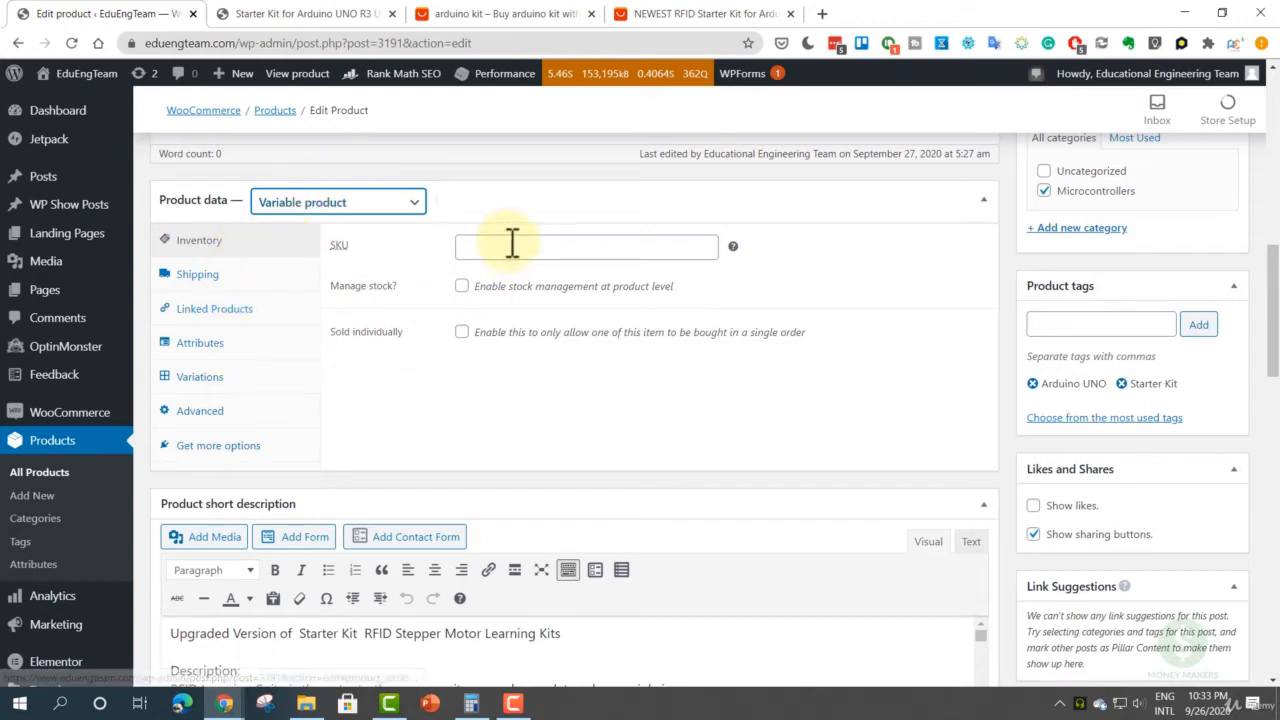
click(352, 209)
click(320, 240)
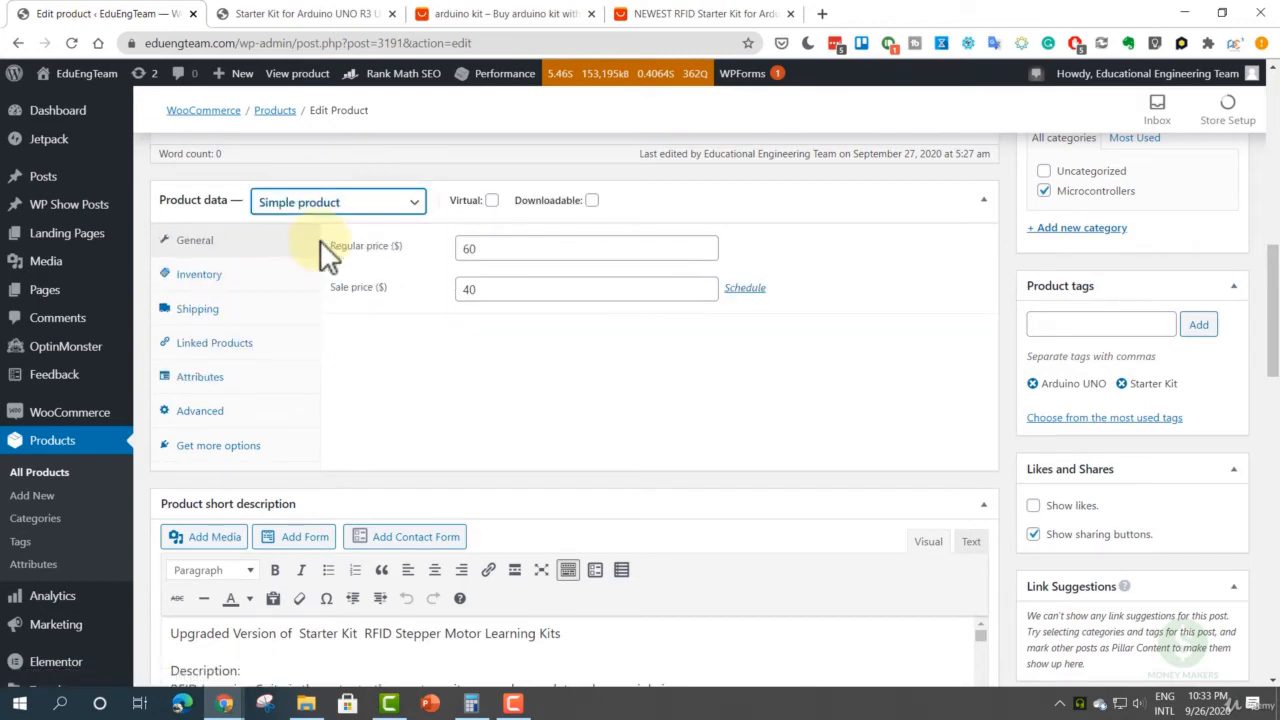
- Review the product's Inventory settings, including the SKU explanation, and its Shipping weight, dimensions and shipping class fields
click(208, 280)
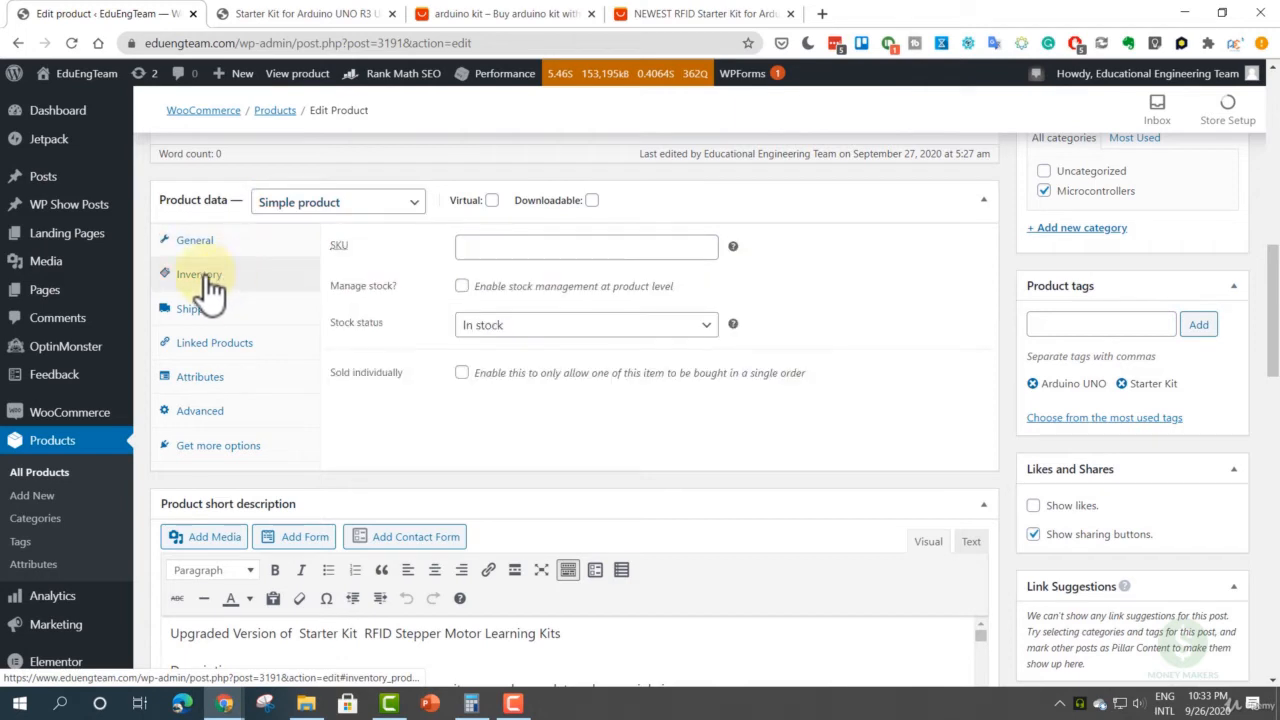
mouse_move(733, 247)
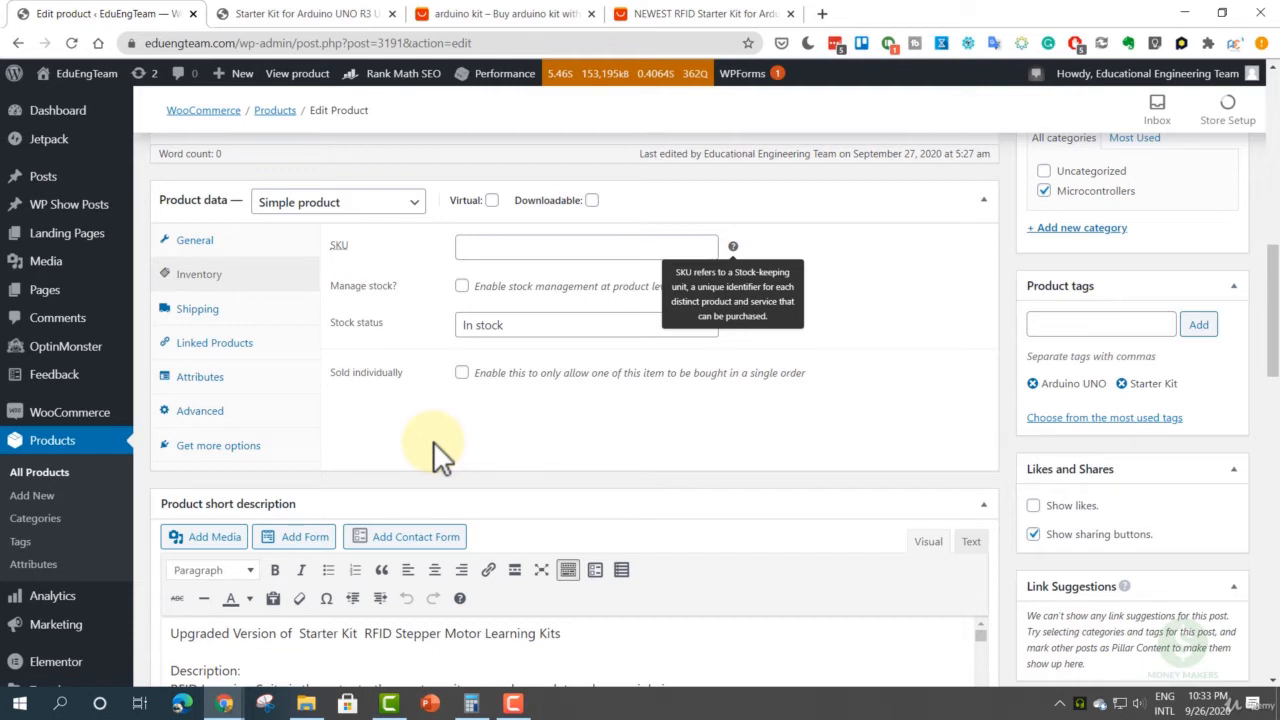
click(218, 312)
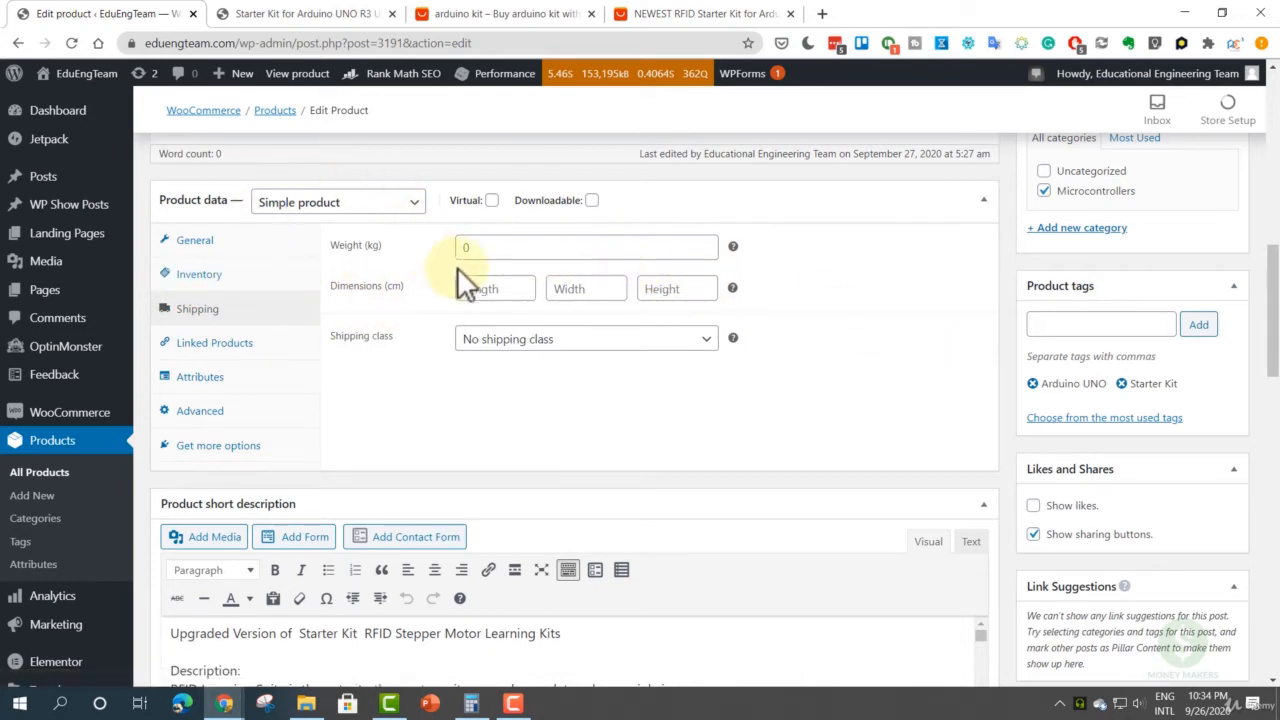
click(497, 250)
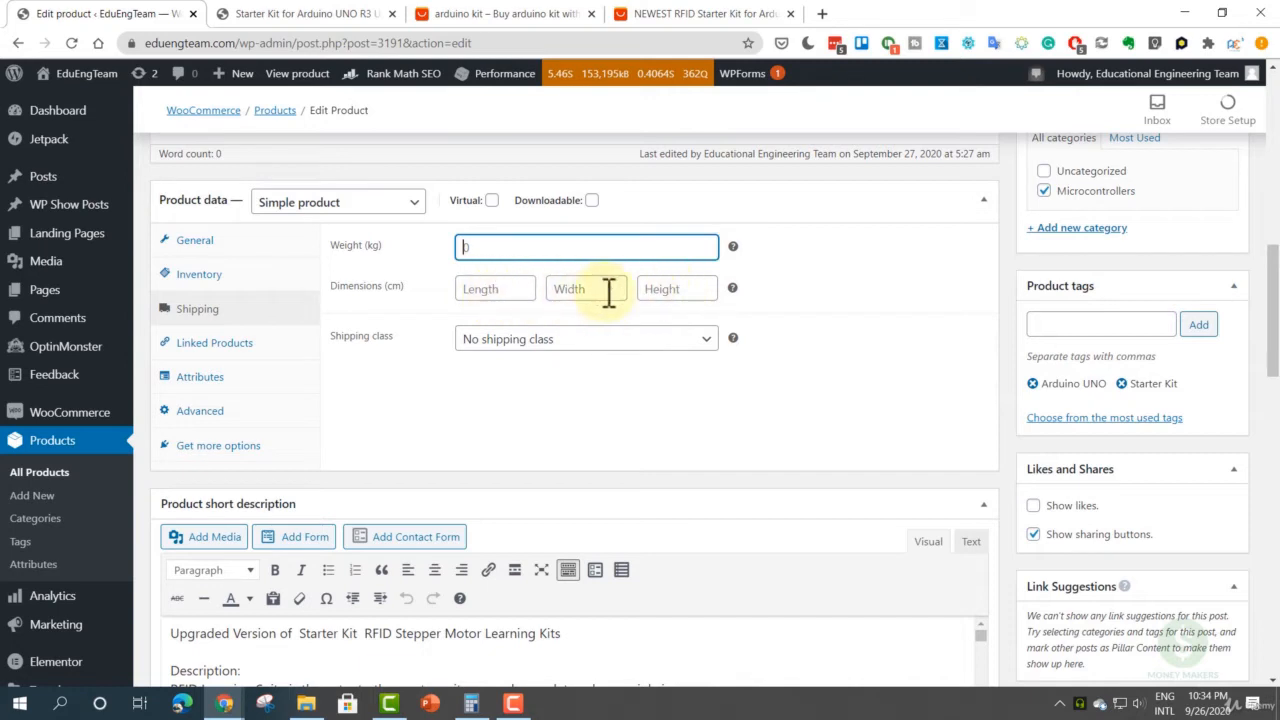
click(733, 339)
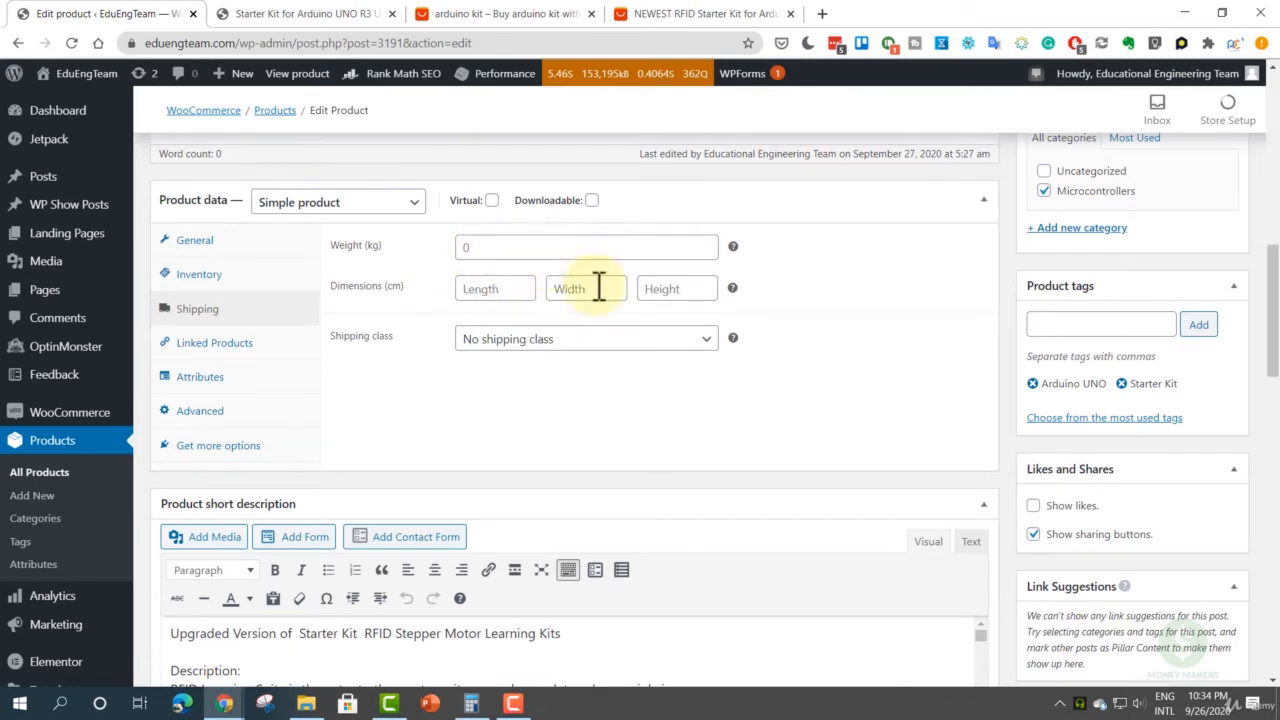
- Review the Upsells and Cross-sells fields in the product's linked products settings
click(248, 355)
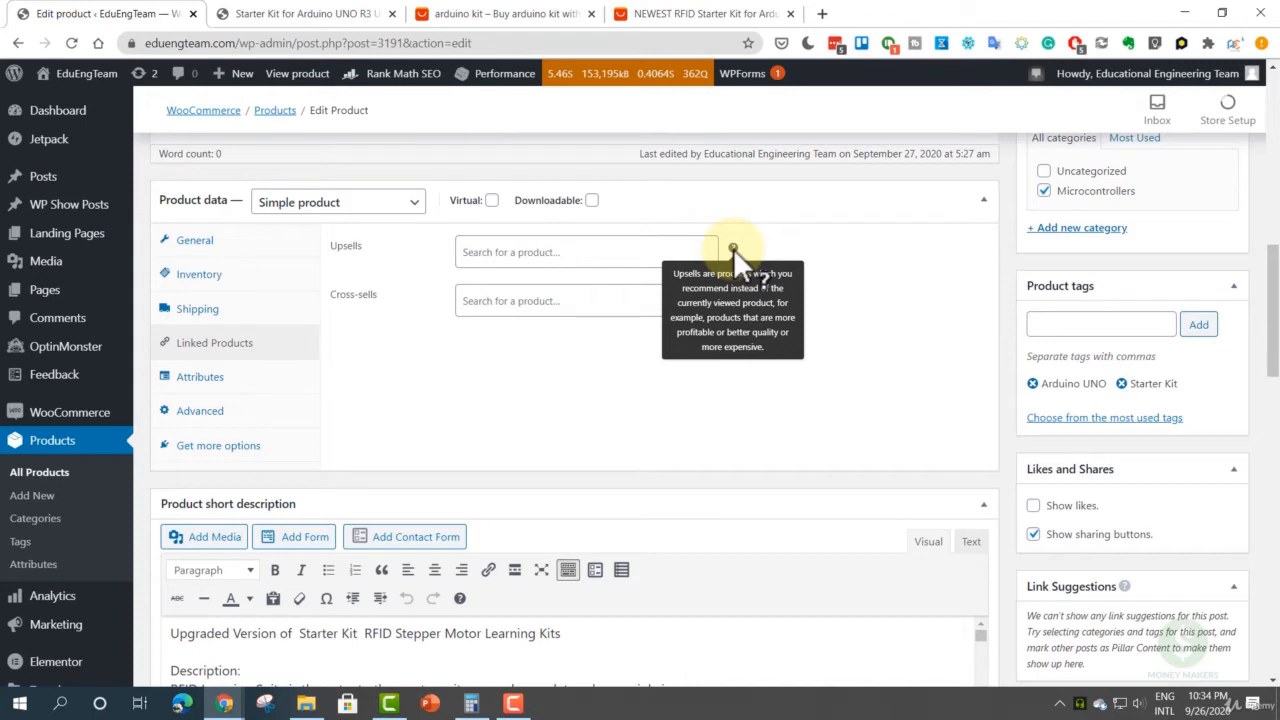
click(486, 258)
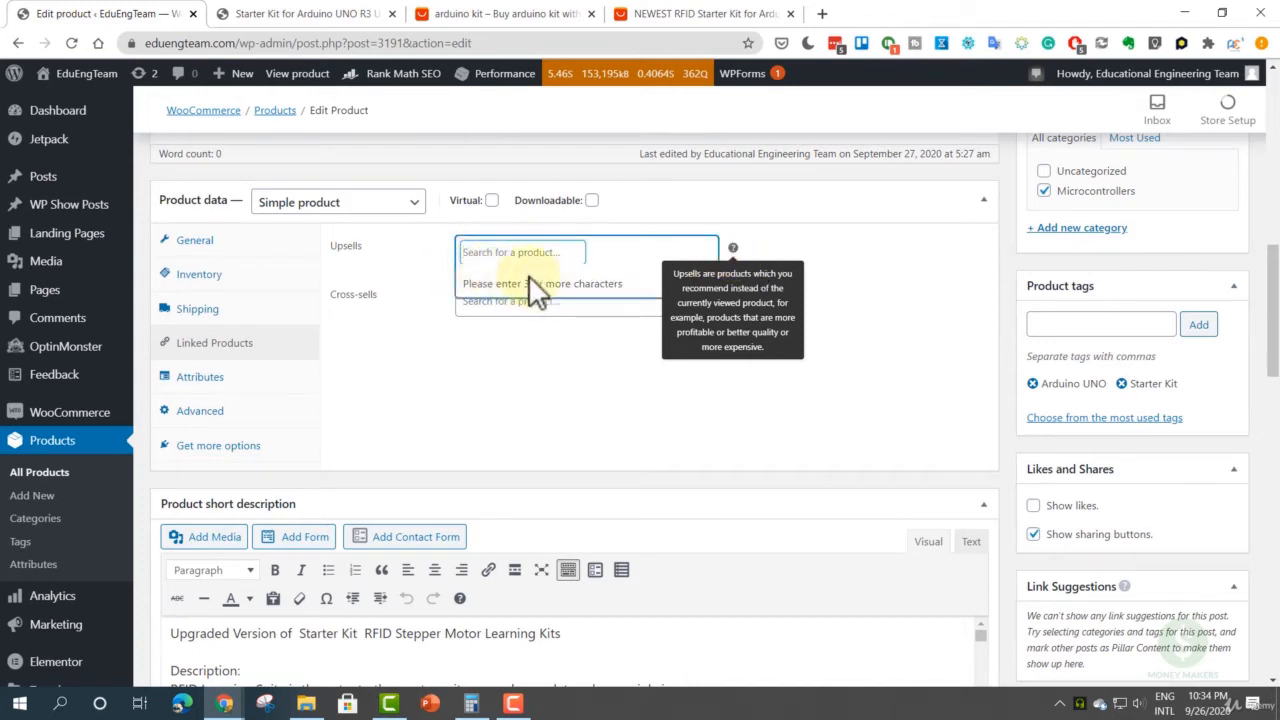
click(594, 368)
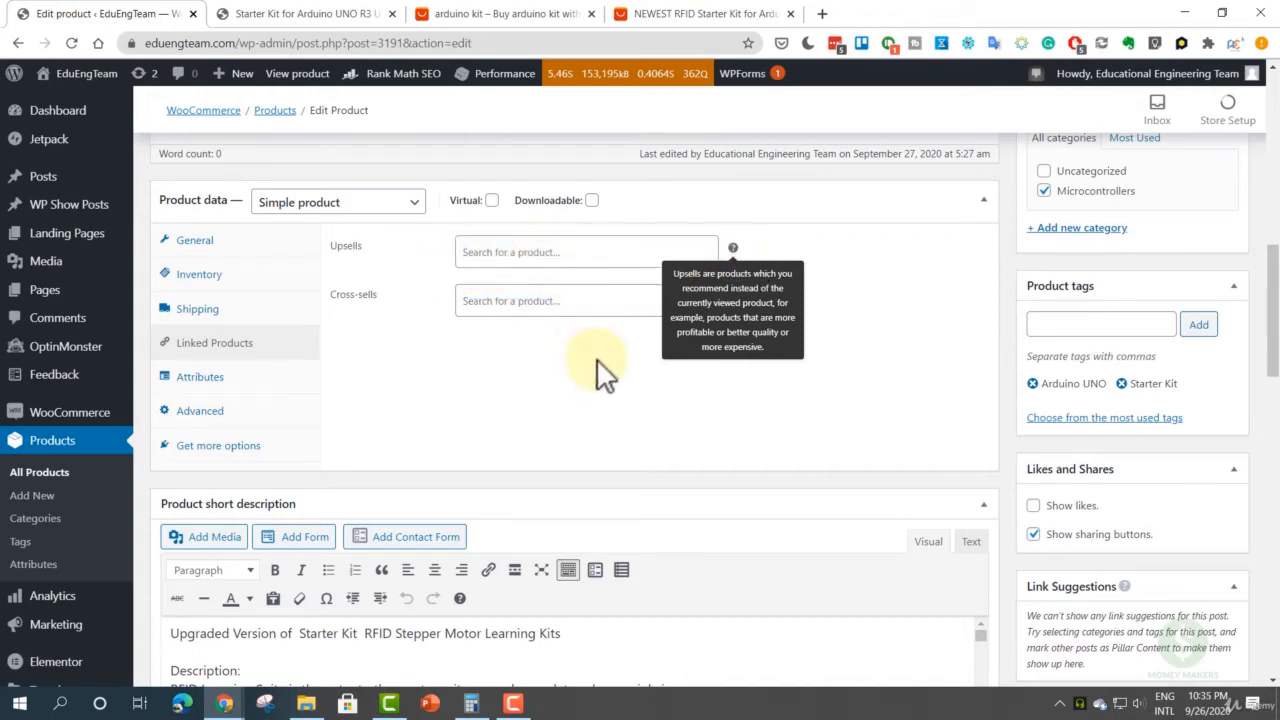
click(524, 300)
click(826, 396)
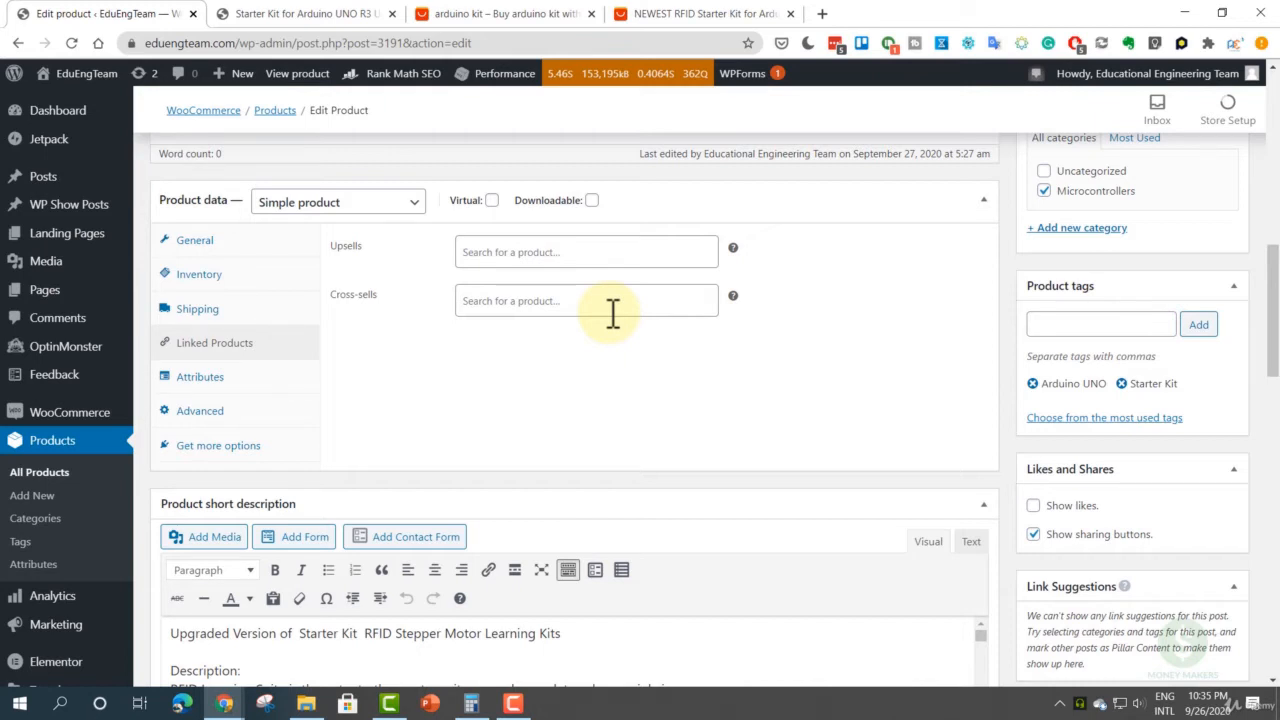
- Review the product's Attributes settings and its Advanced options for purchase note, menu order and reviews
click(236, 393)
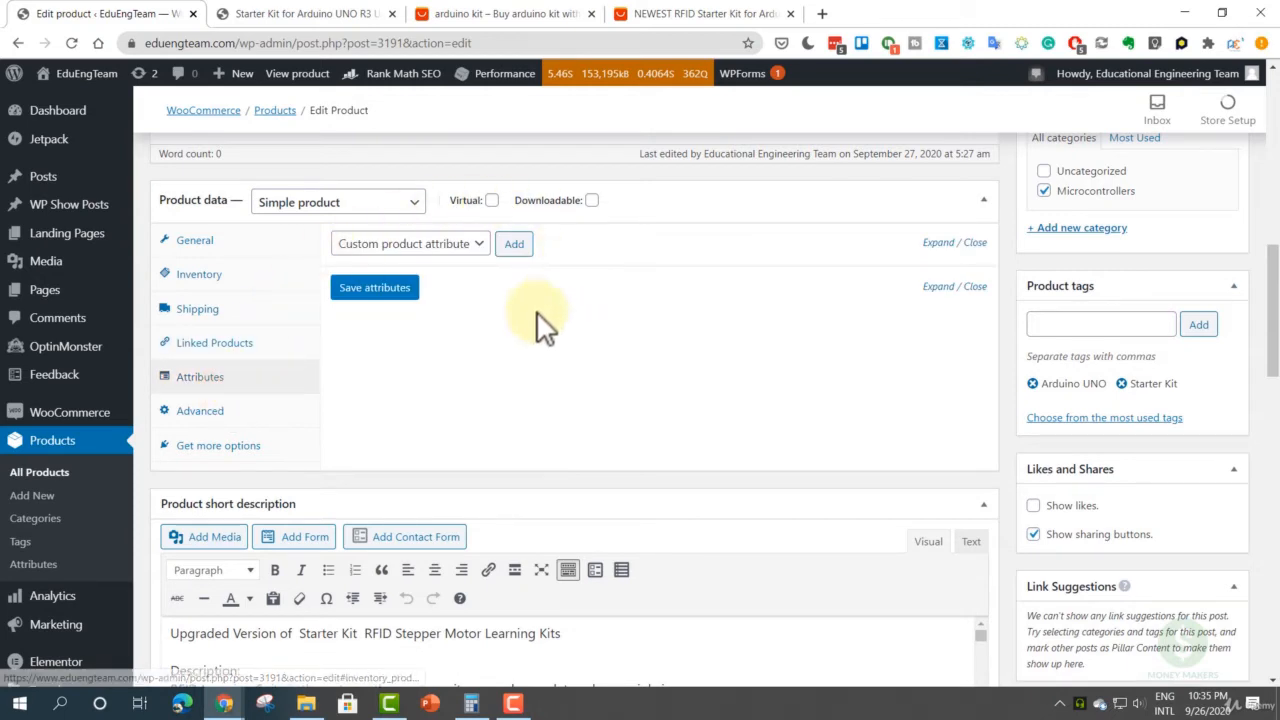
click(515, 245)
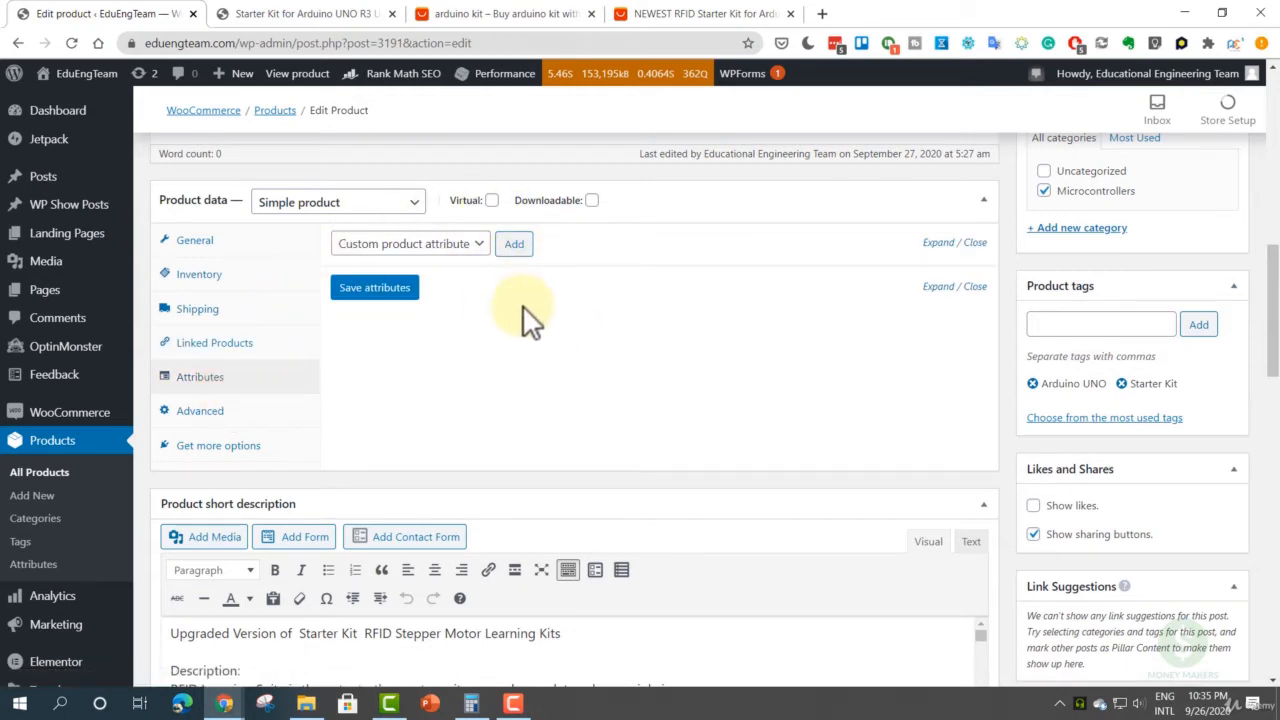
click(262, 420)
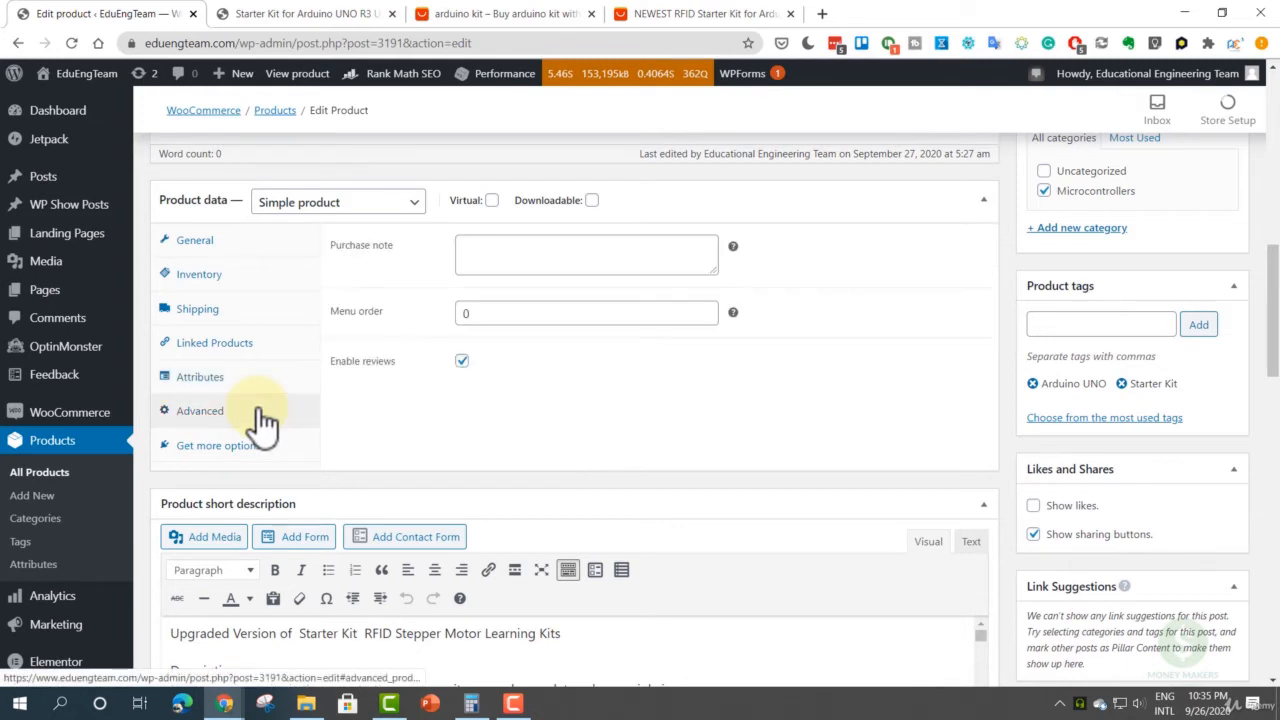
click(575, 251)
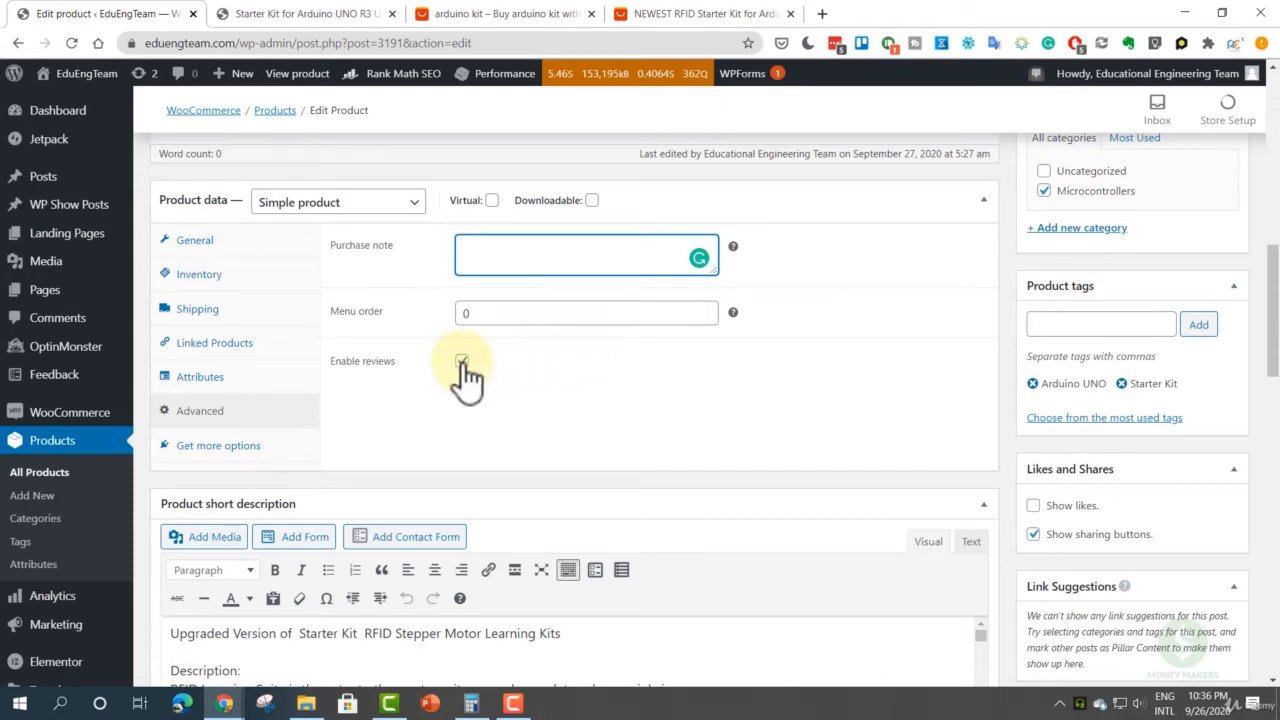
- From the product's recommended extensions, look over the One Page Checkout page in the WooCommerce Marketplace and return to the product editor
click(247, 450)
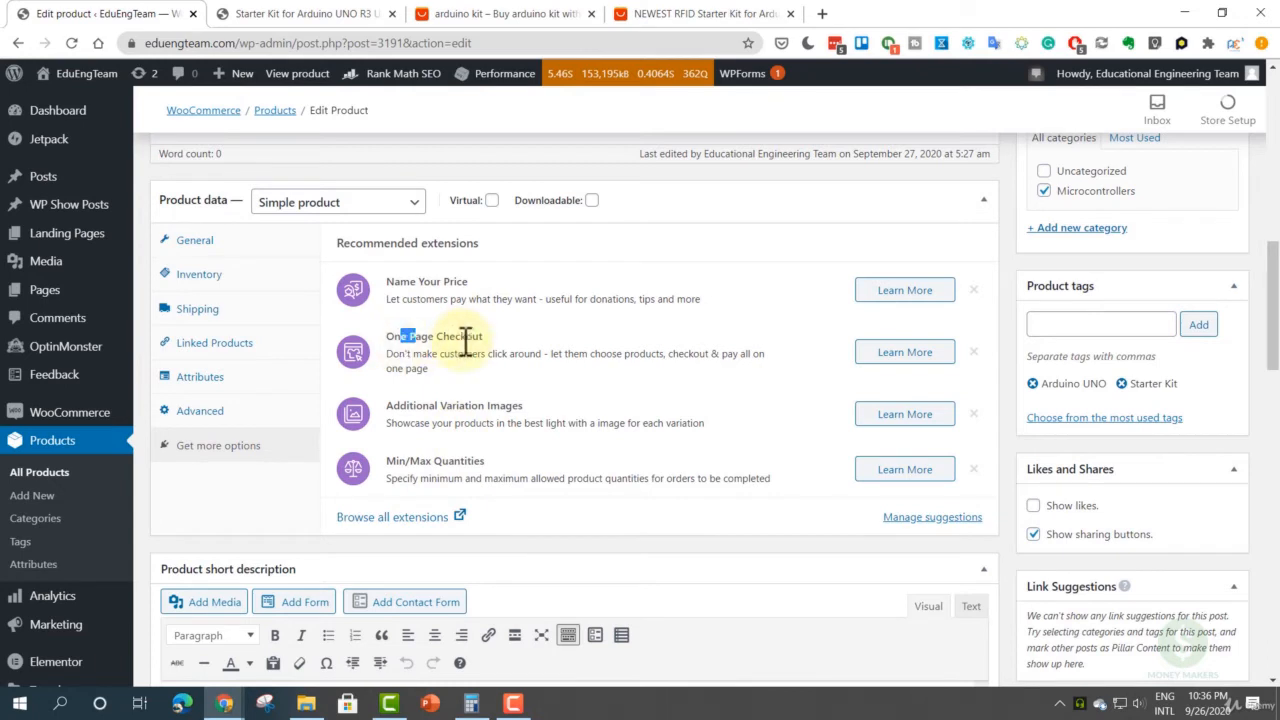
click(888, 372)
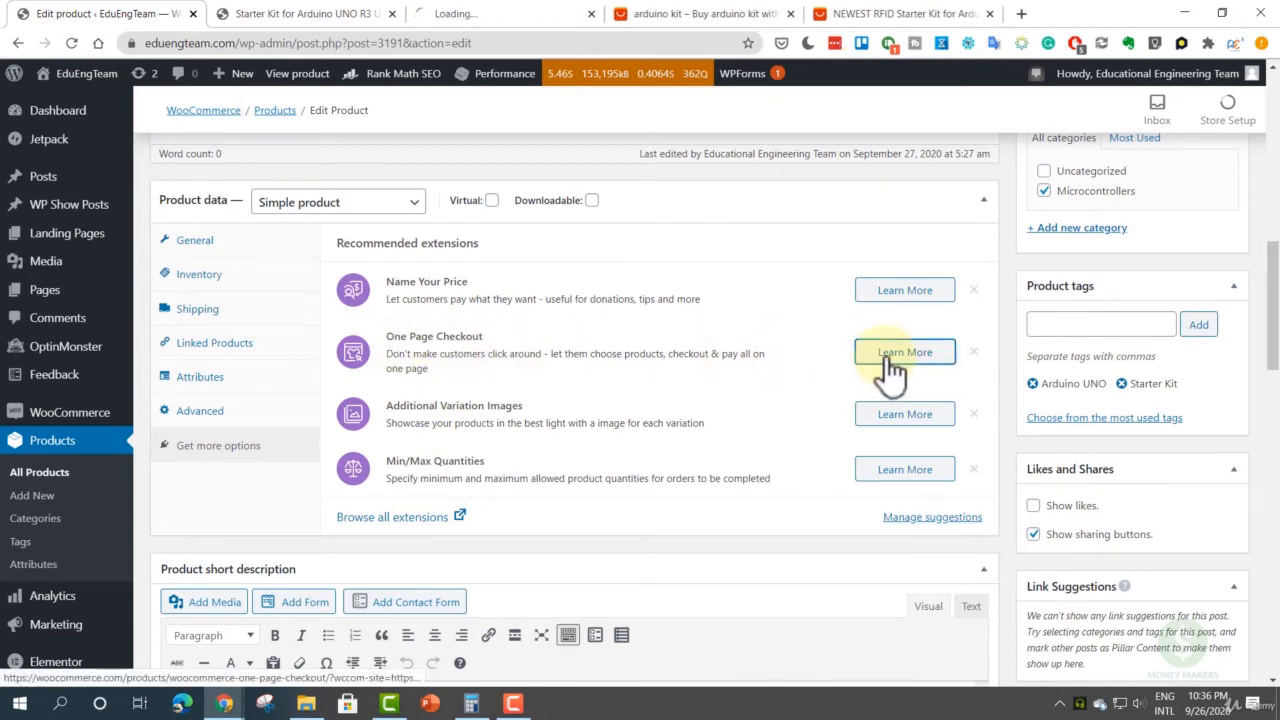
click(526, 20)
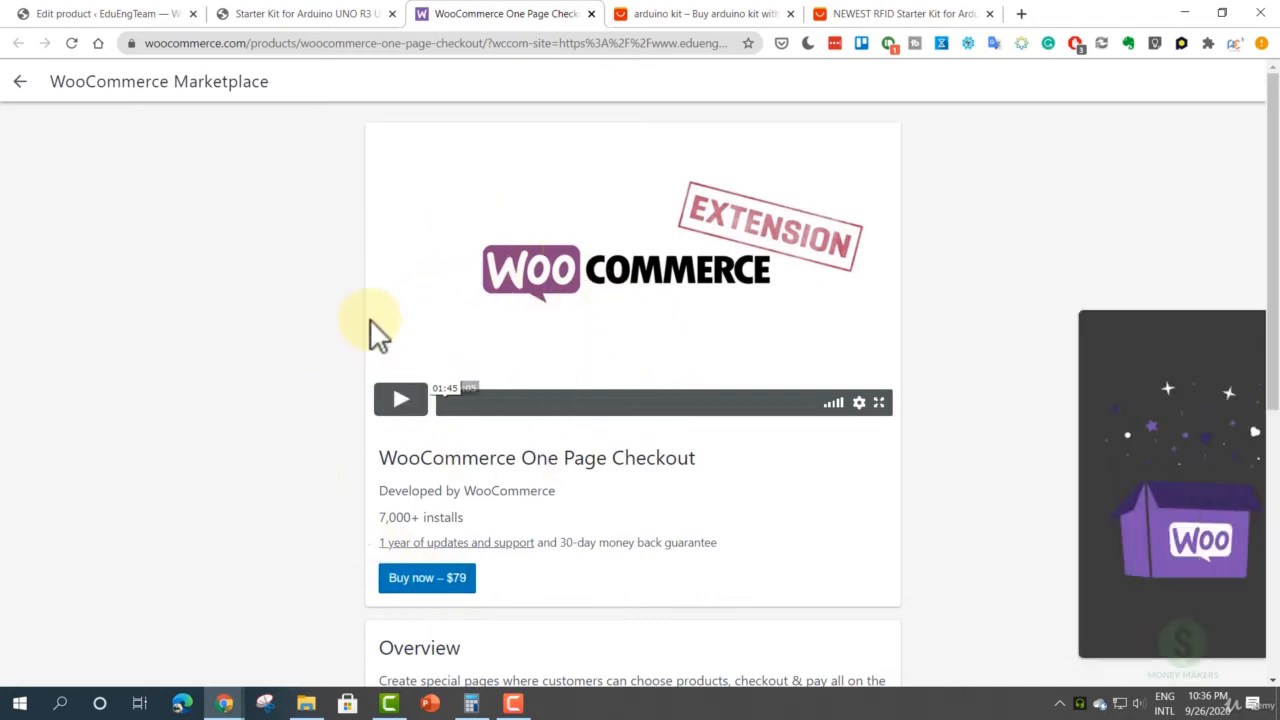
click(1245, 318)
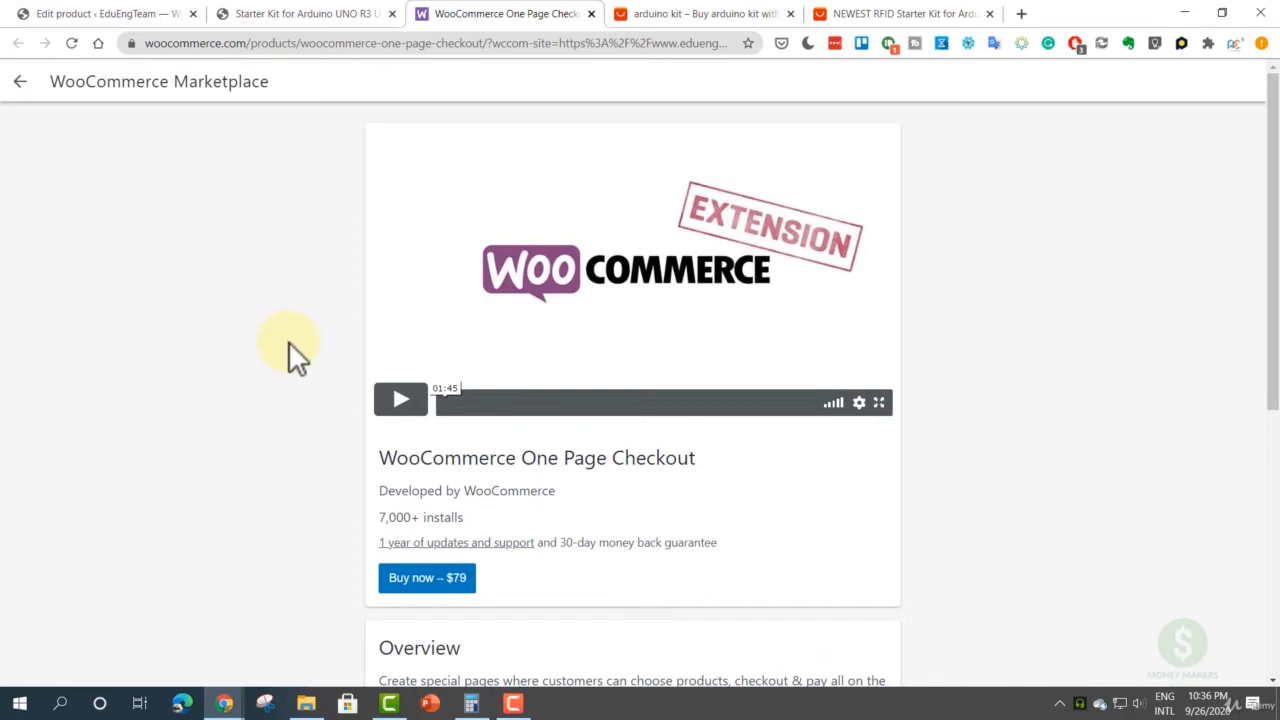
scroll(288, 345, down, 3)
scroll(290, 348, up, 3)
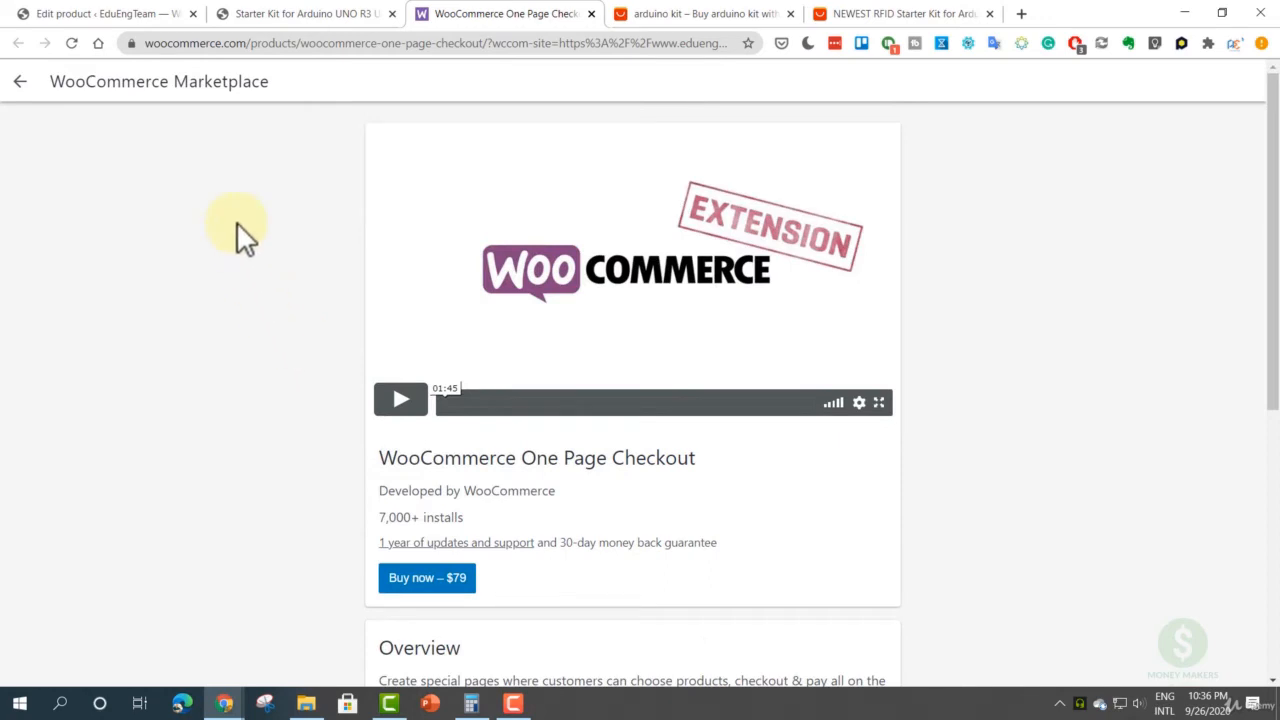
click(155, 15)
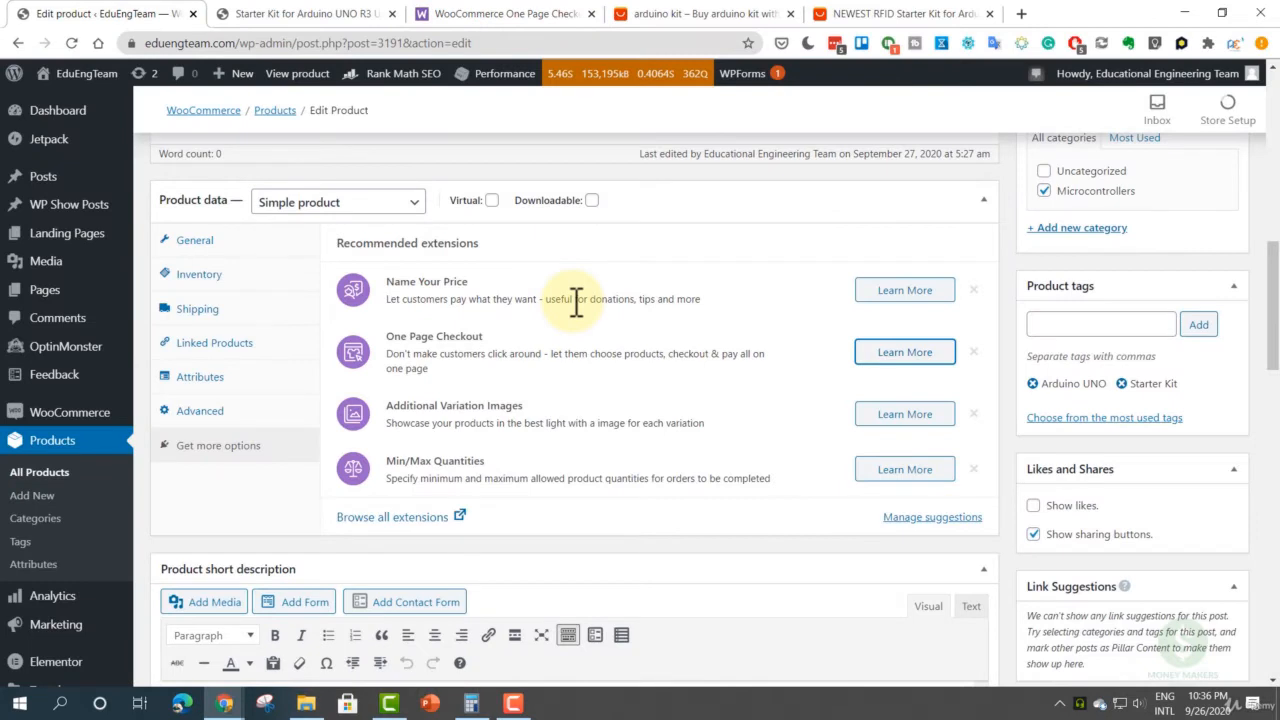
- Look over the Name Your Price extension's marketplace page and return to the recommended extensions in the product editor
click(391, 284)
drag(391, 284, 470, 283)
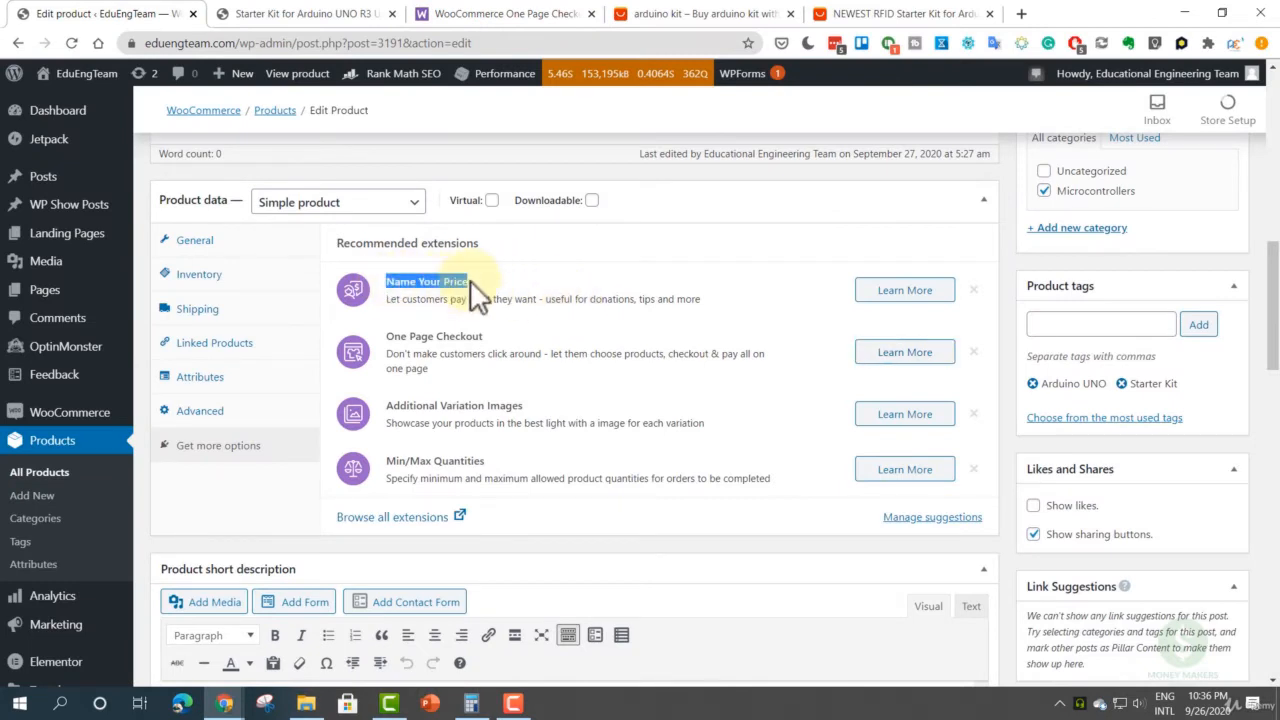
click(469, 283)
click(903, 292)
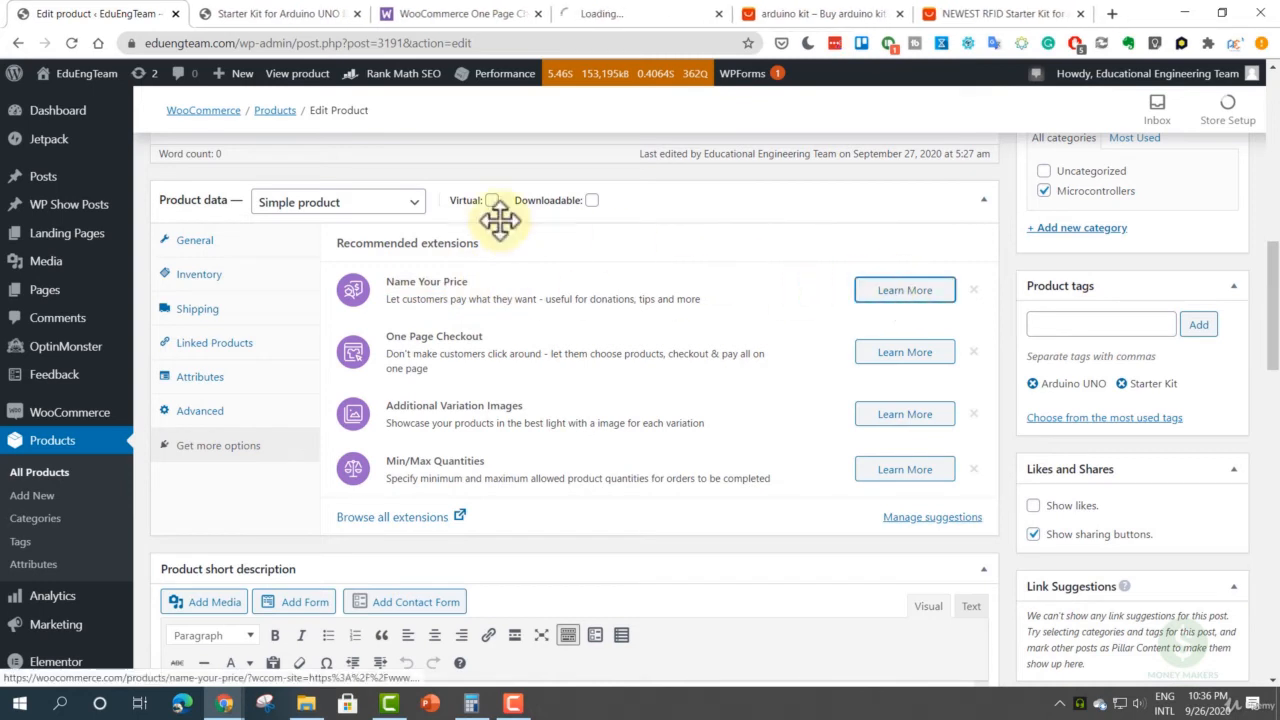
click(598, 18)
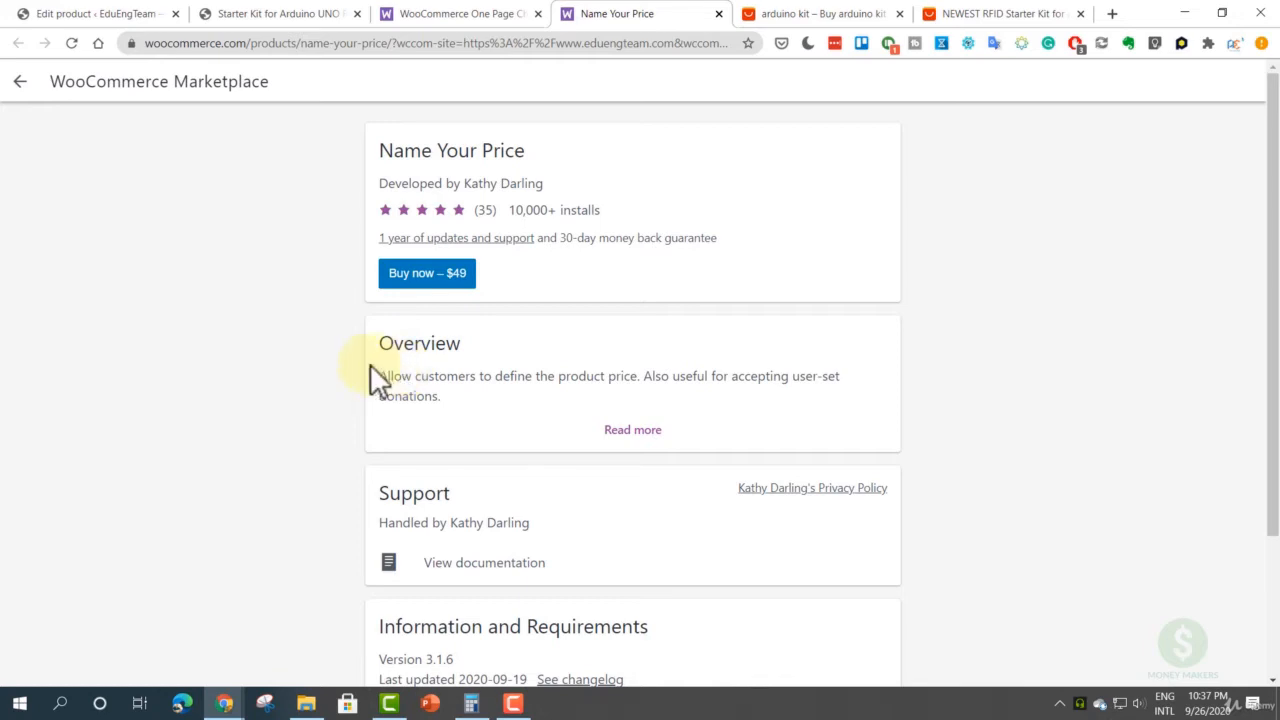
scroll(275, 366, down, 2)
scroll(277, 366, up, 2)
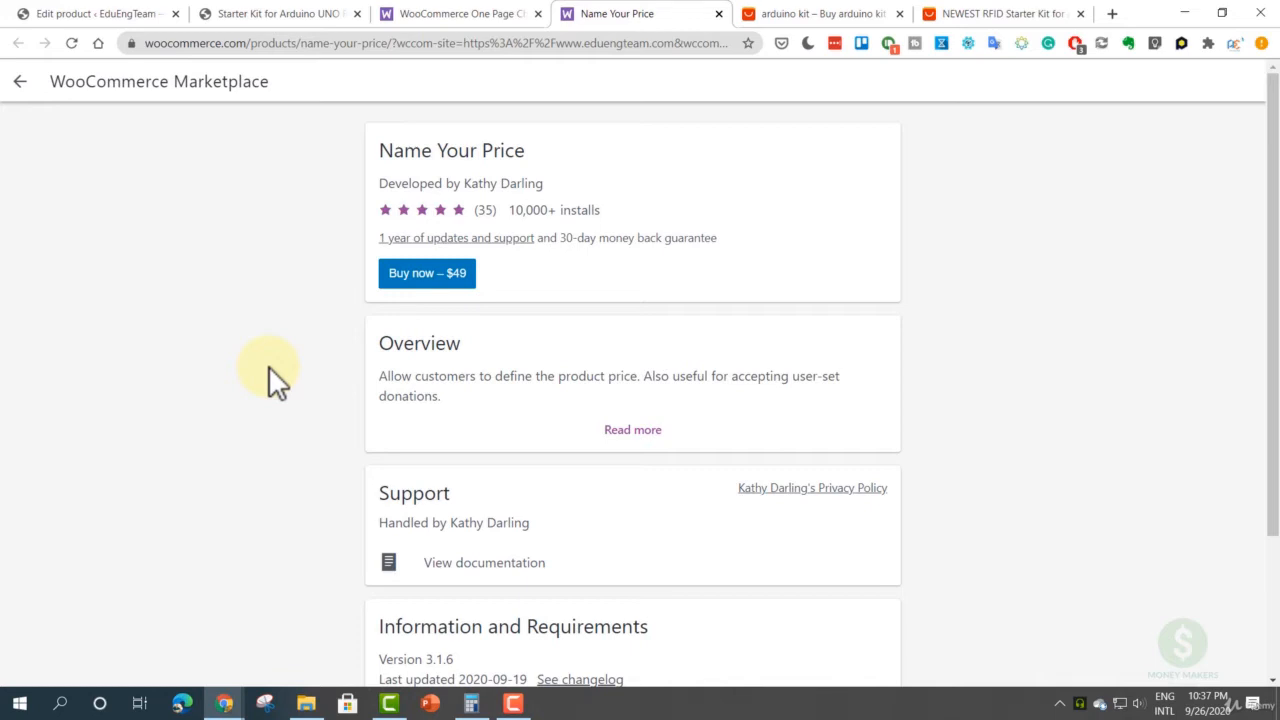
click(229, 17)
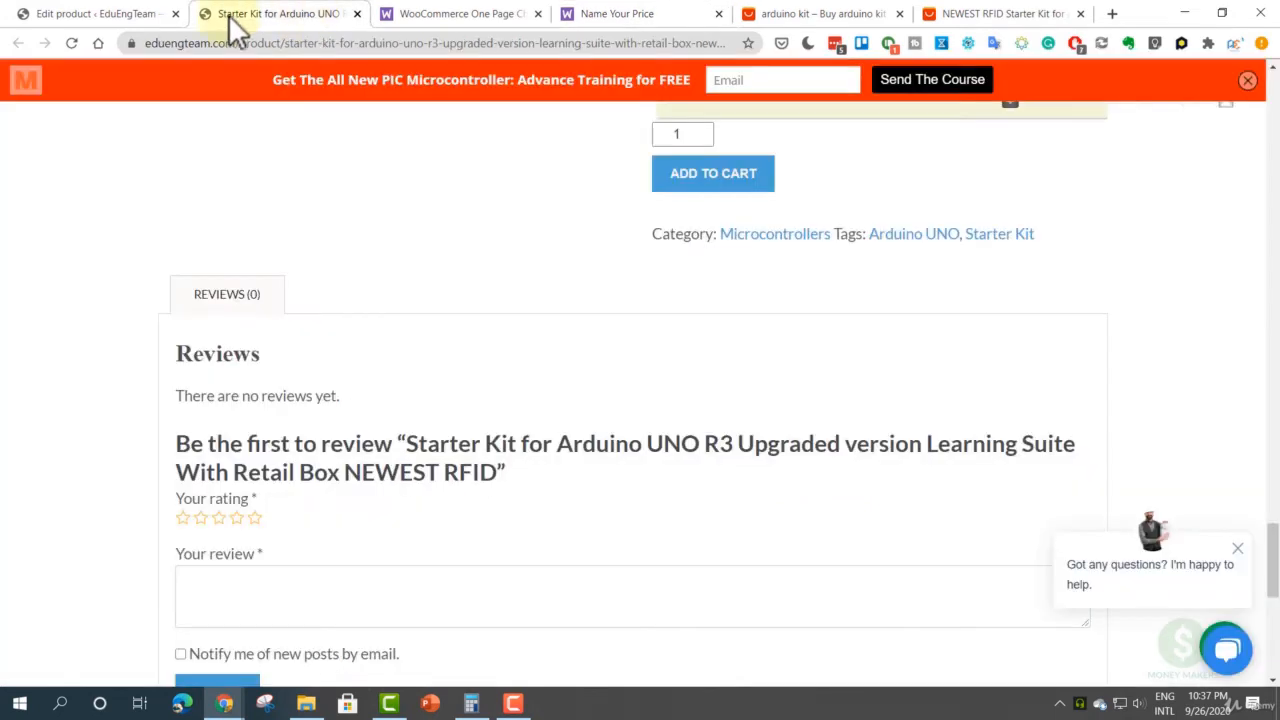
click(145, 14)
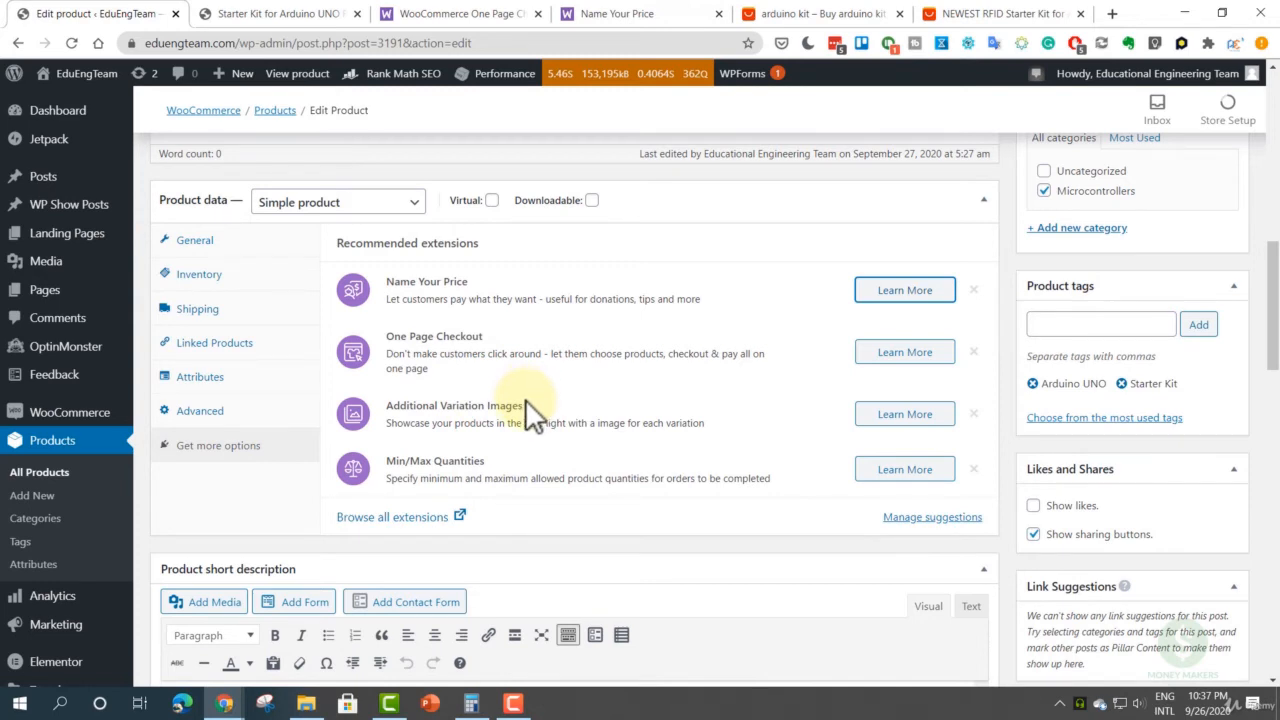
- View the Additional Variation Images extension page, close all three marketplace pages and return to the product editor
middle_click(905, 418)
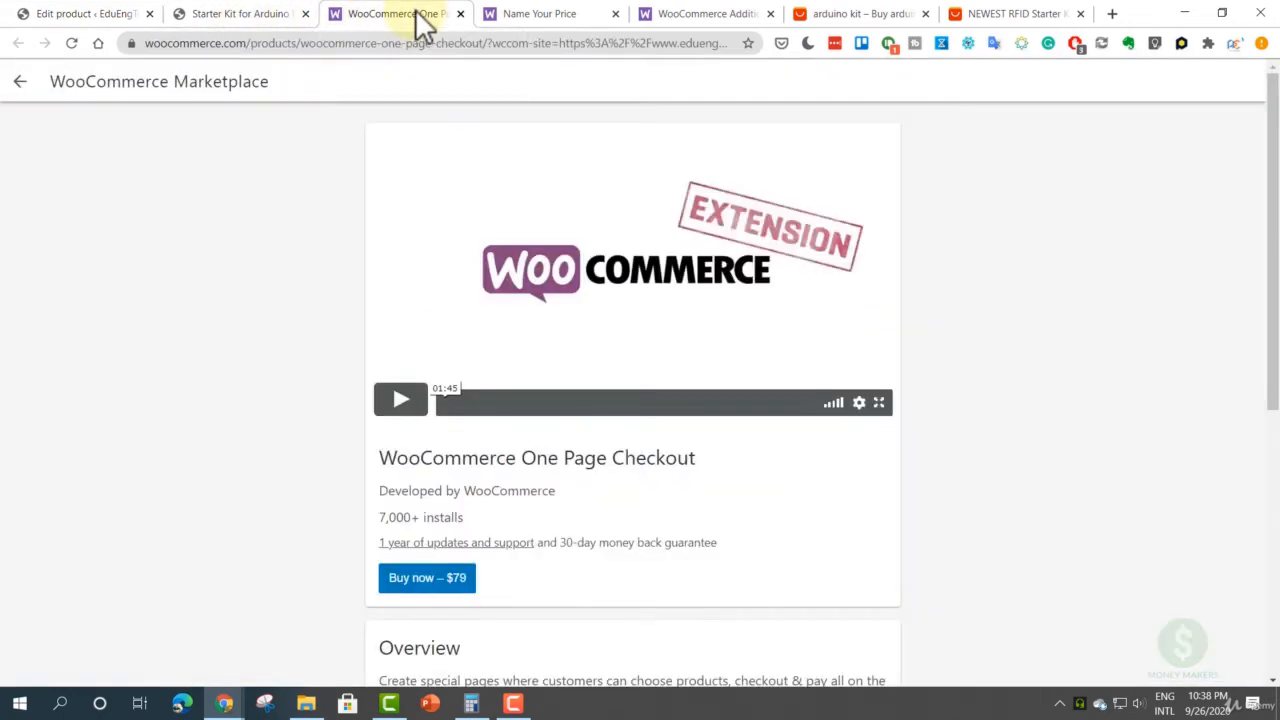
click(536, 18)
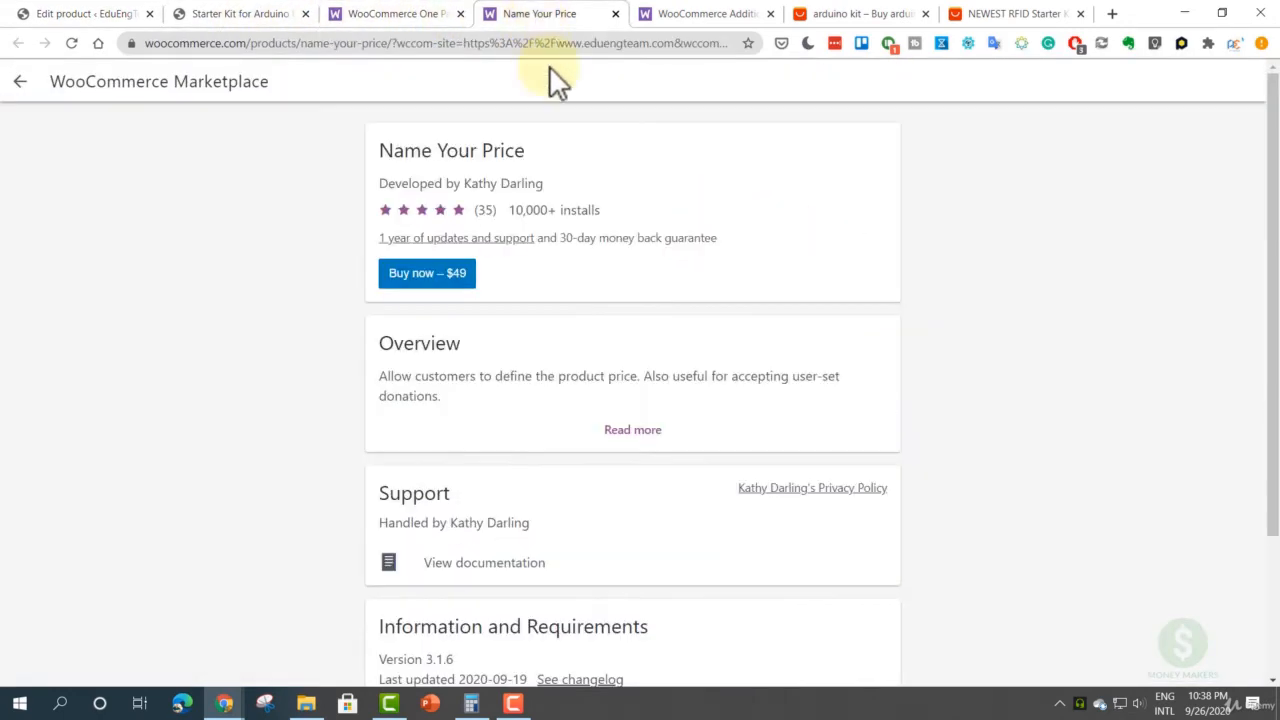
click(724, 14)
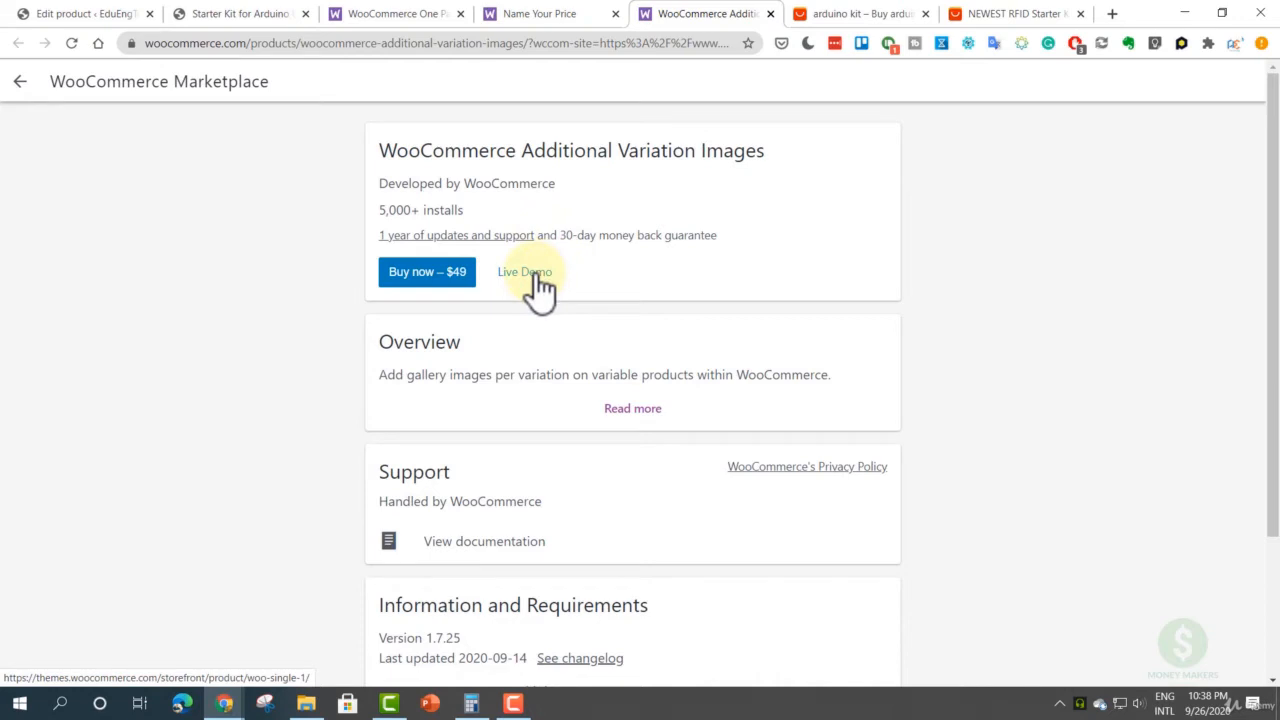
click(770, 14)
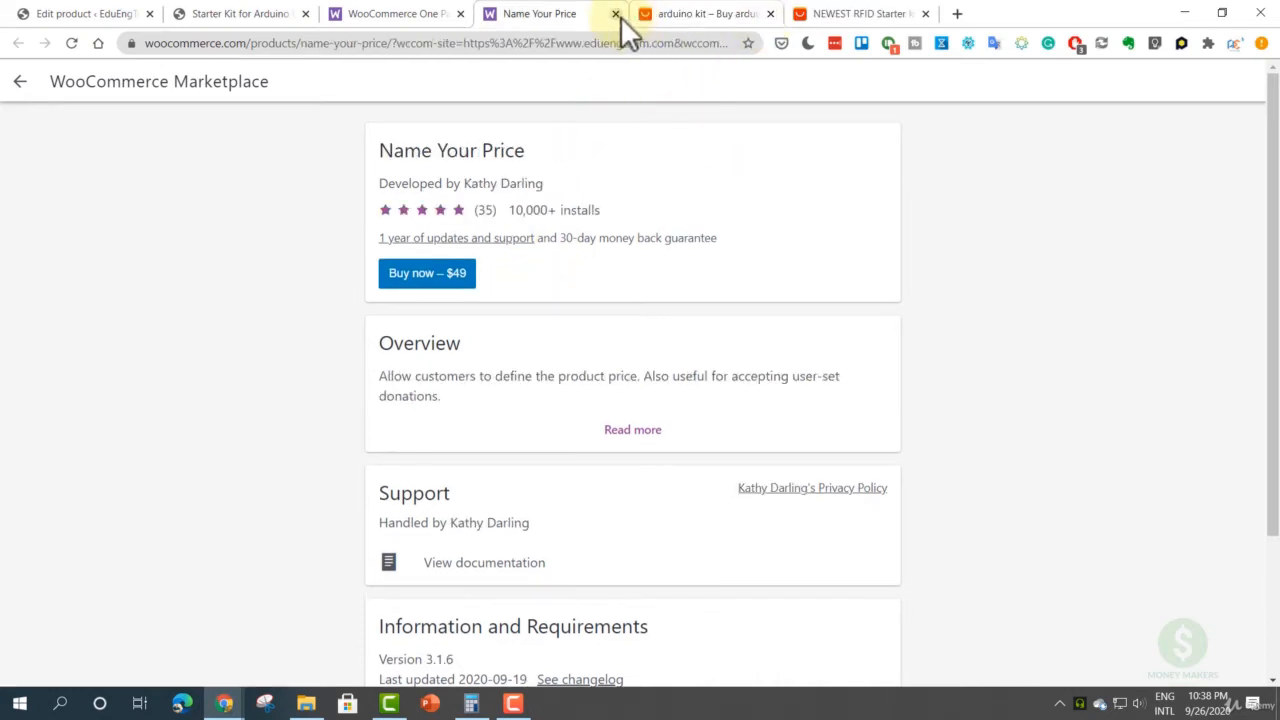
click(615, 14)
click(460, 14)
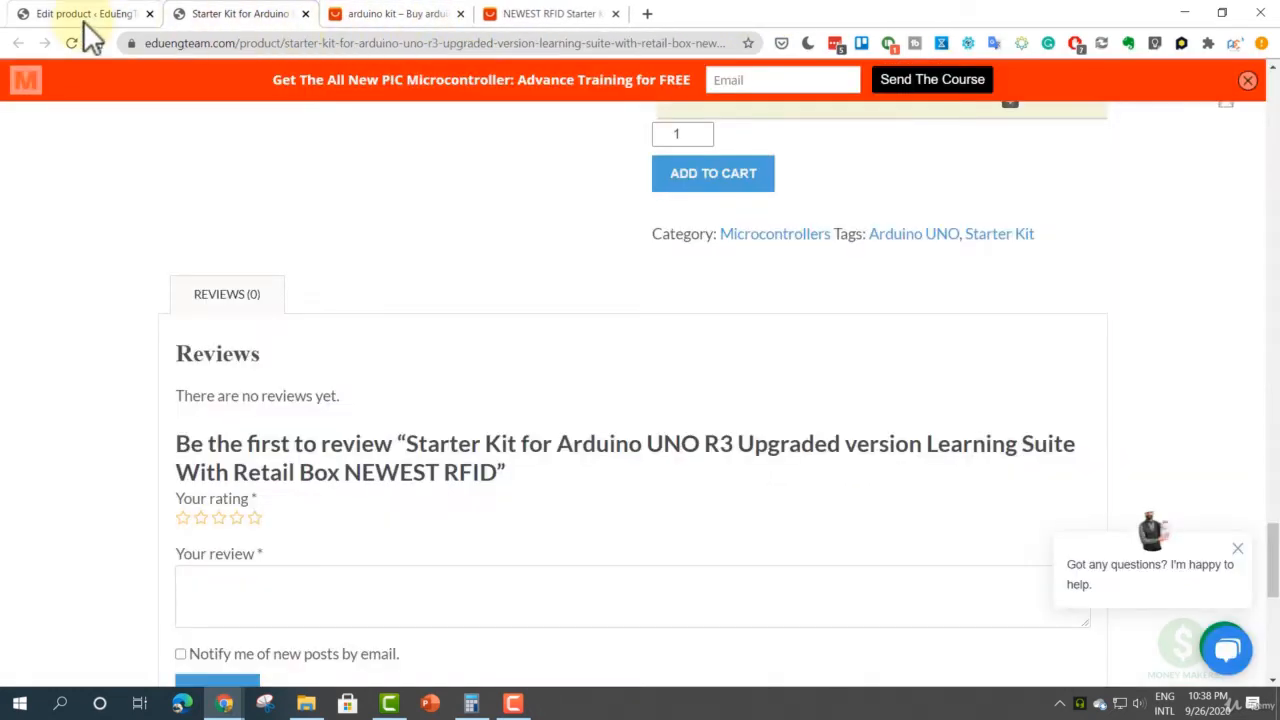
click(88, 16)
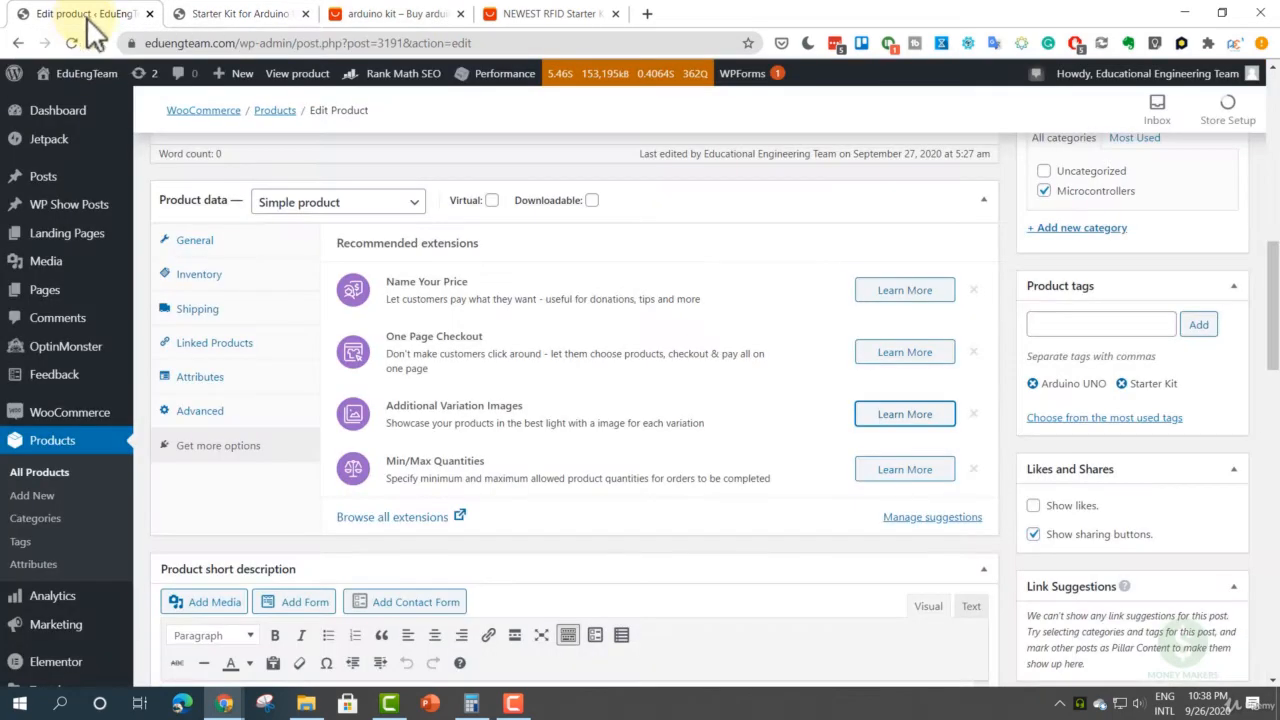
- In the product short description, delete the numbered list and everything below the line ending "updates place mainly in:"
scroll(525, 395, down, 5)
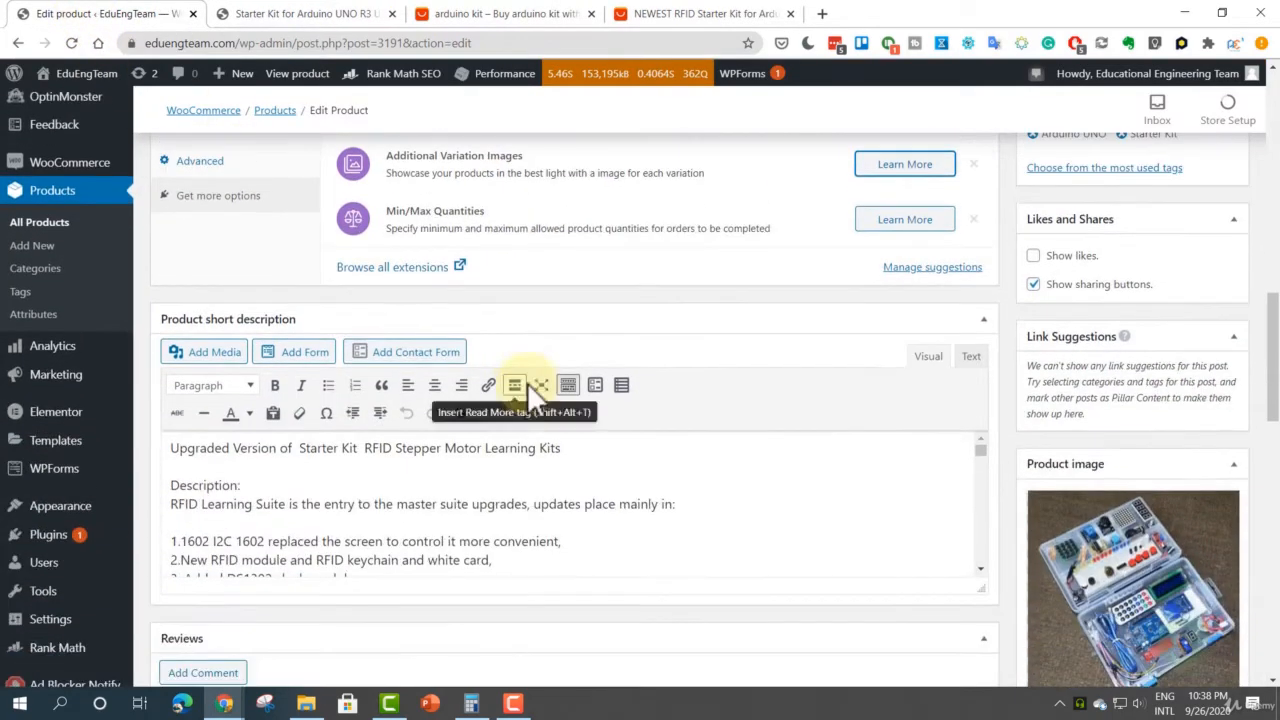
scroll(497, 318, down, 3)
scroll(497, 318, up, 4)
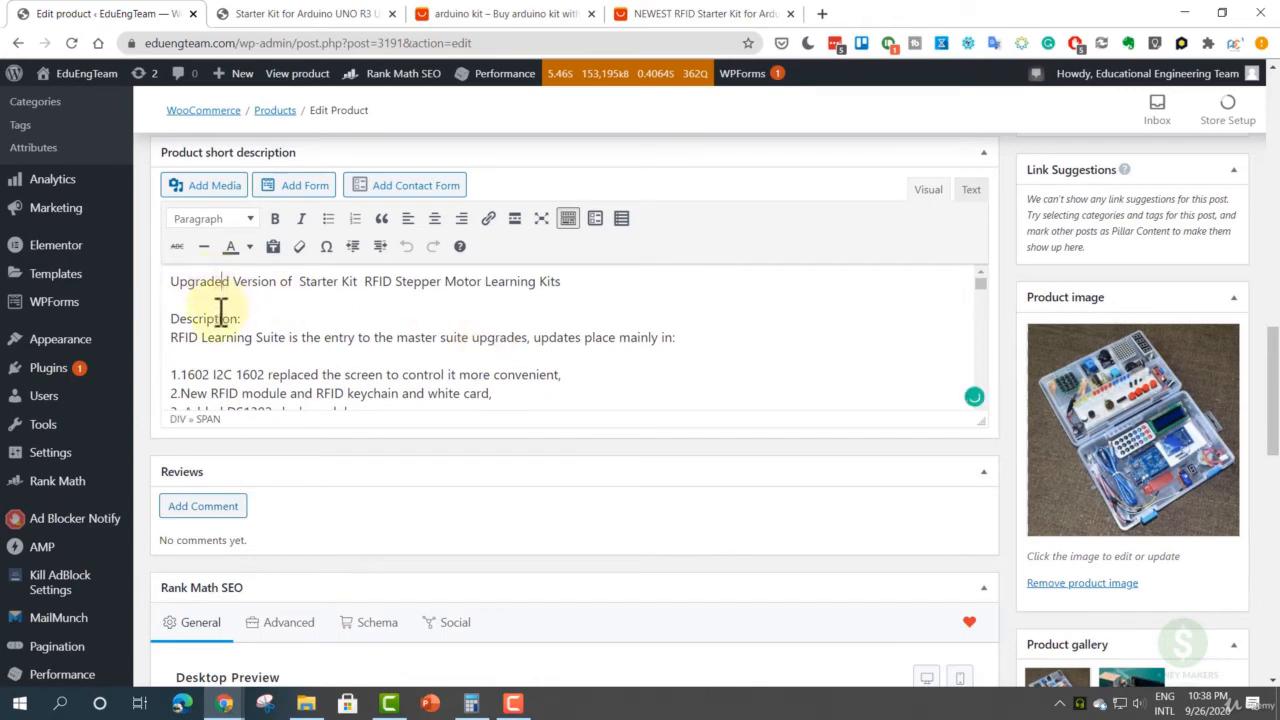
drag(189, 374, 432, 460)
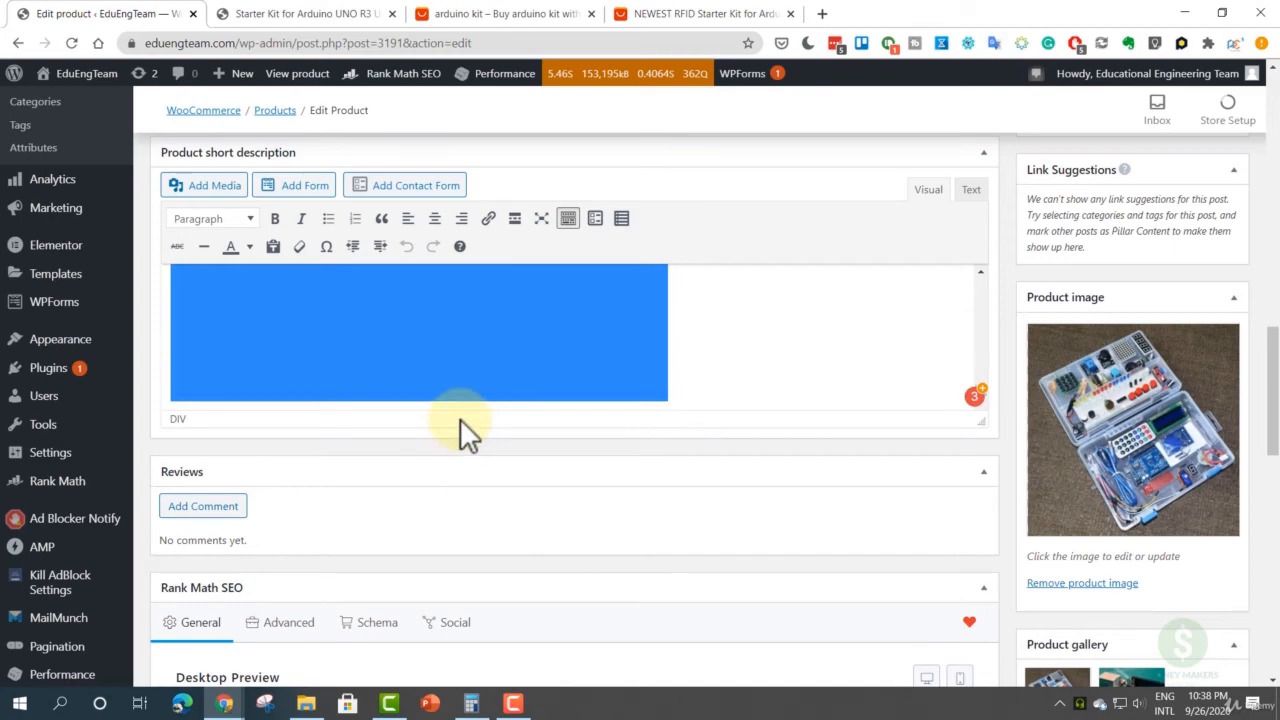
key(Delete)
scroll(525, 346, up, 2)
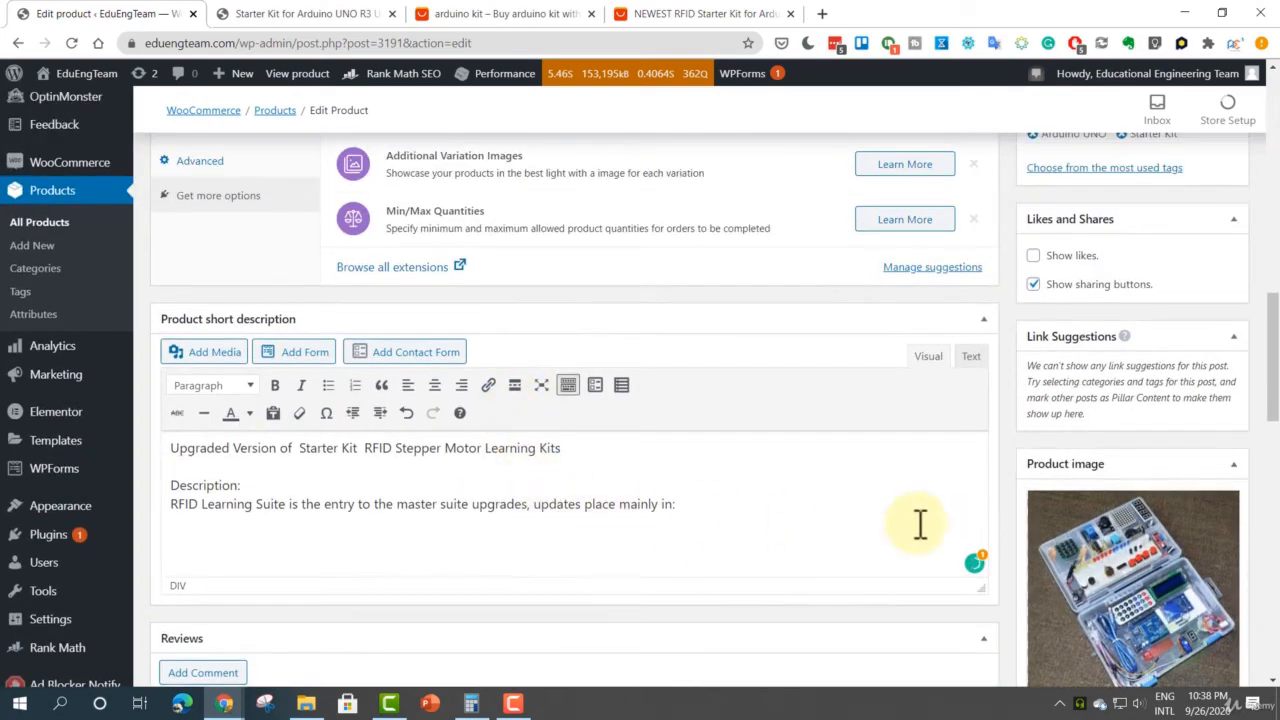
- Update the product to save the shortened short description
scroll(1137, 414, up, 5)
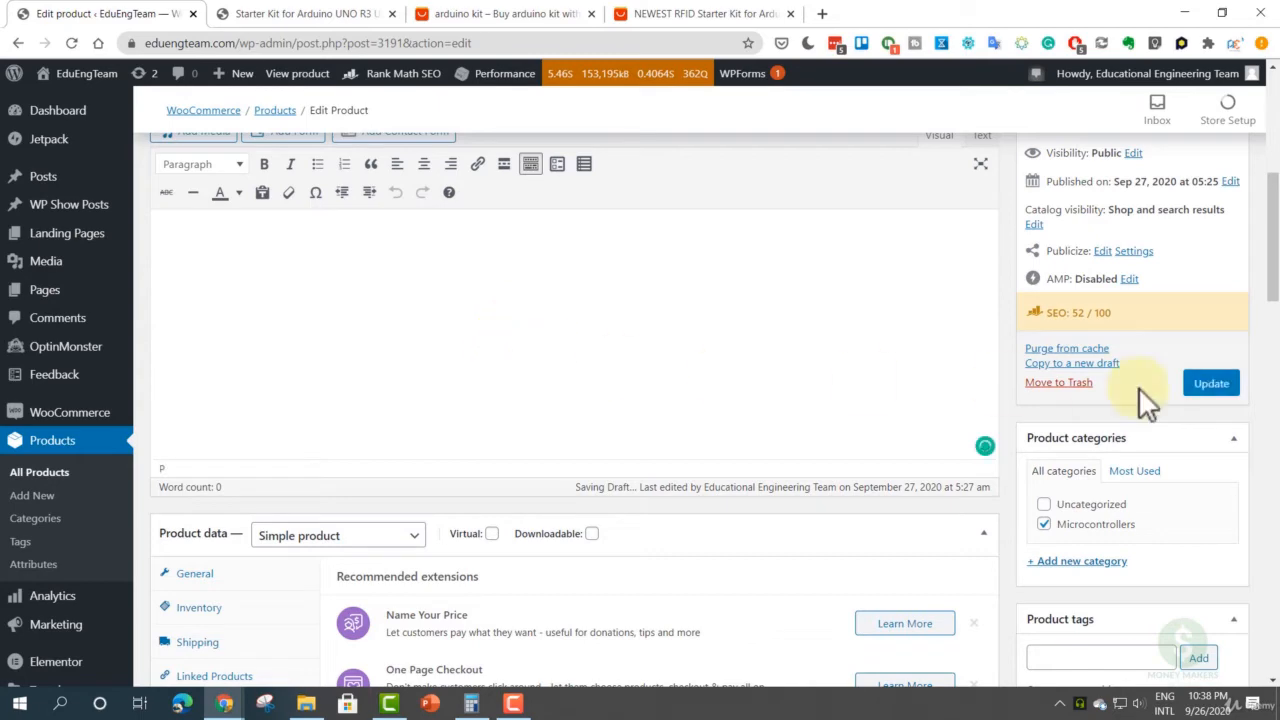
click(1197, 390)
- Try to remove the "Description:" line and the blank line above it from the product short description
scroll(795, 432, down, 10)
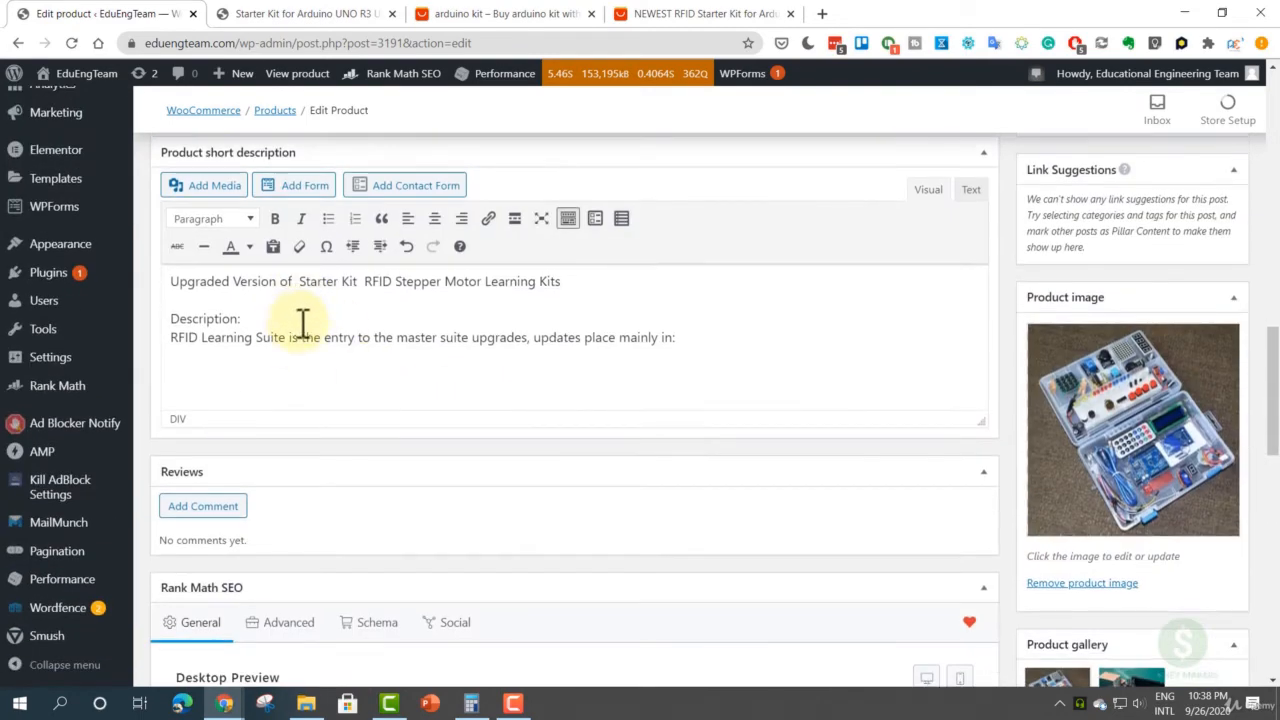
scroll(831, 490, up, 3)
scroll(833, 508, down, 3)
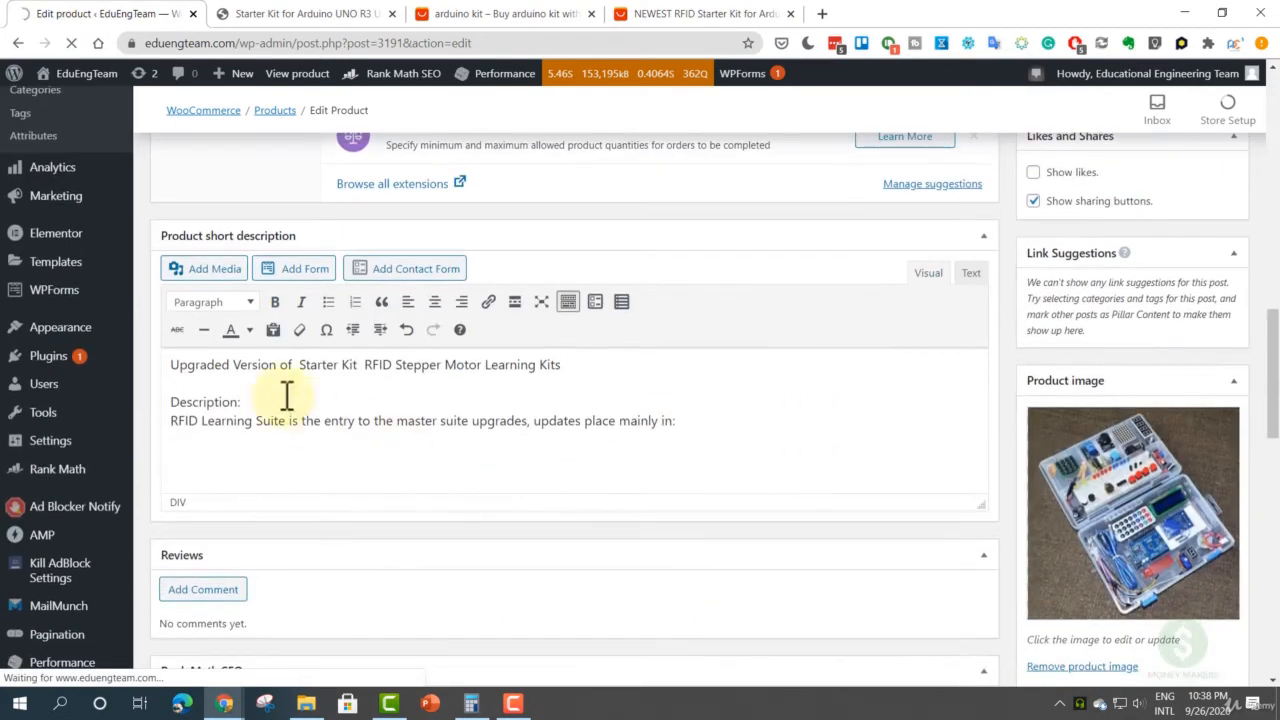
drag(266, 400, 150, 400)
key(BackSpace)
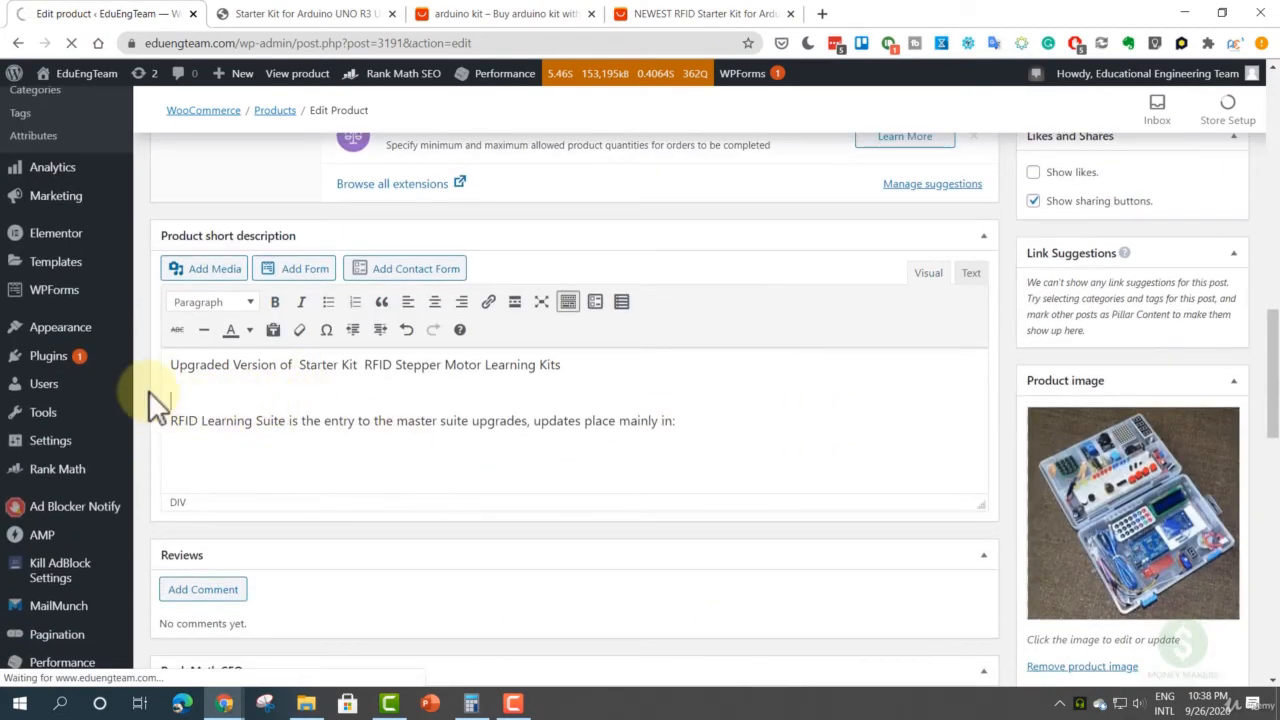
key(BackSpace)
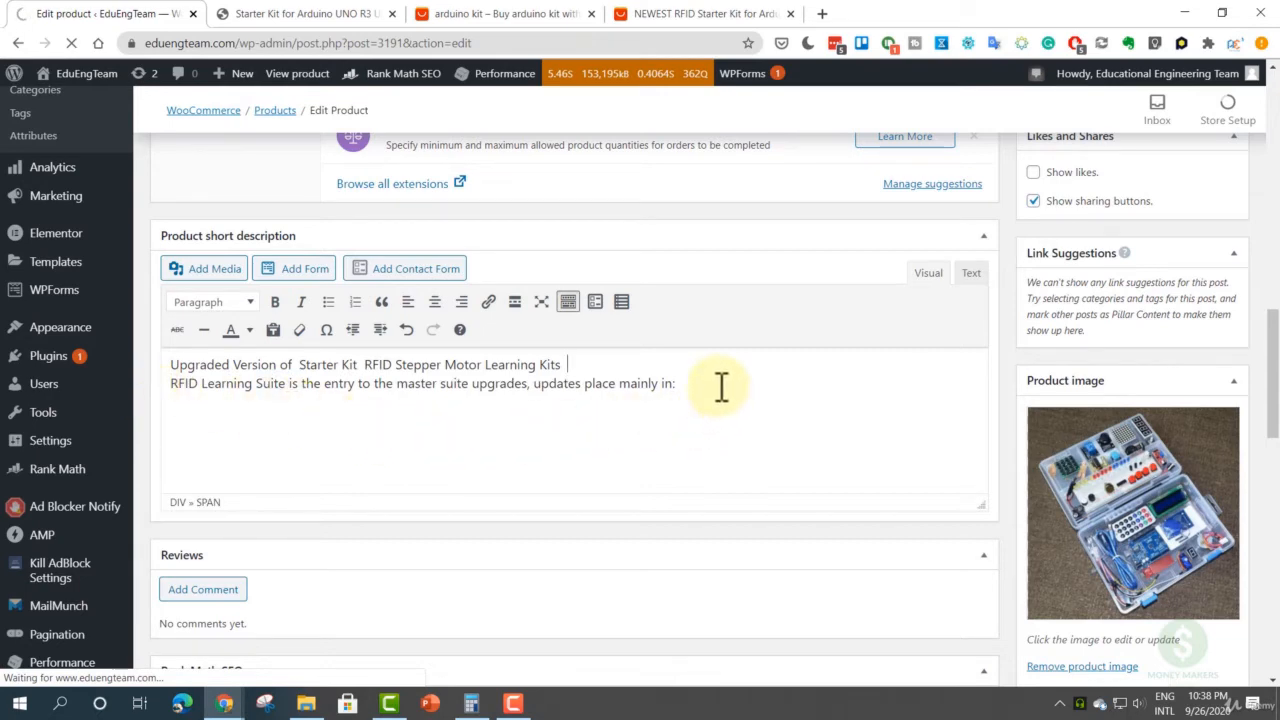
drag(721, 388, 548, 393)
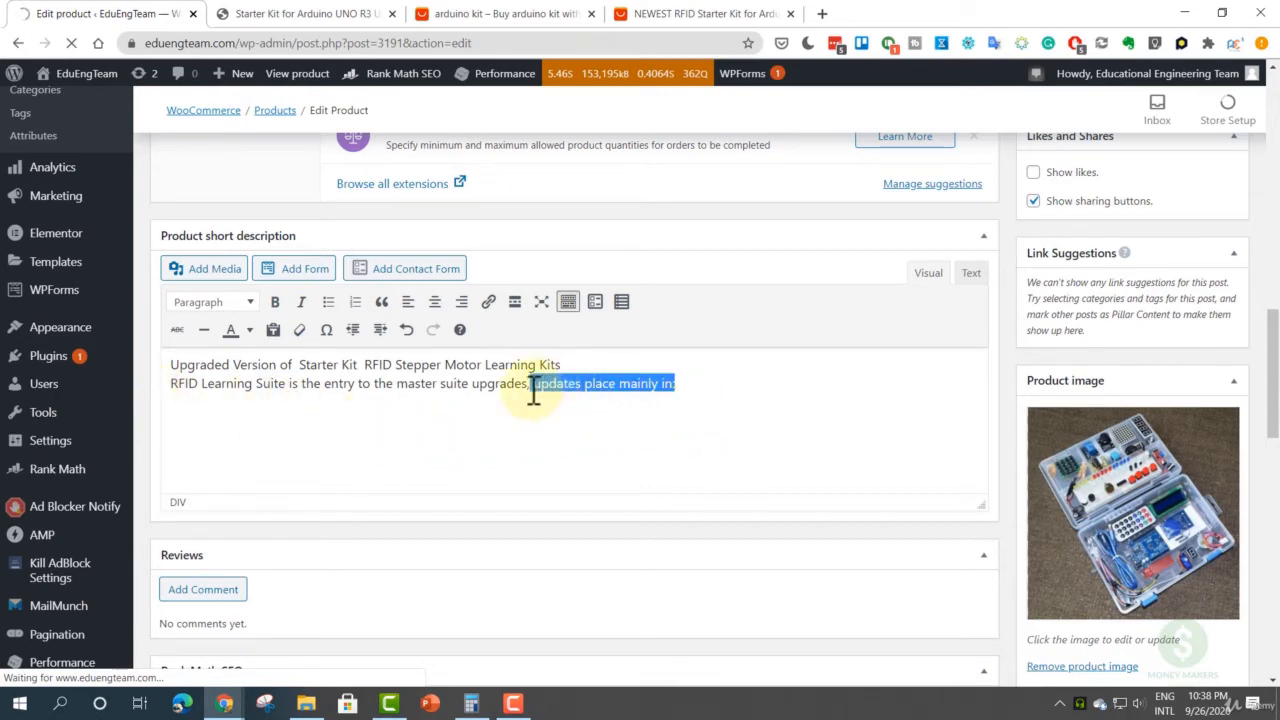
click(526, 409)
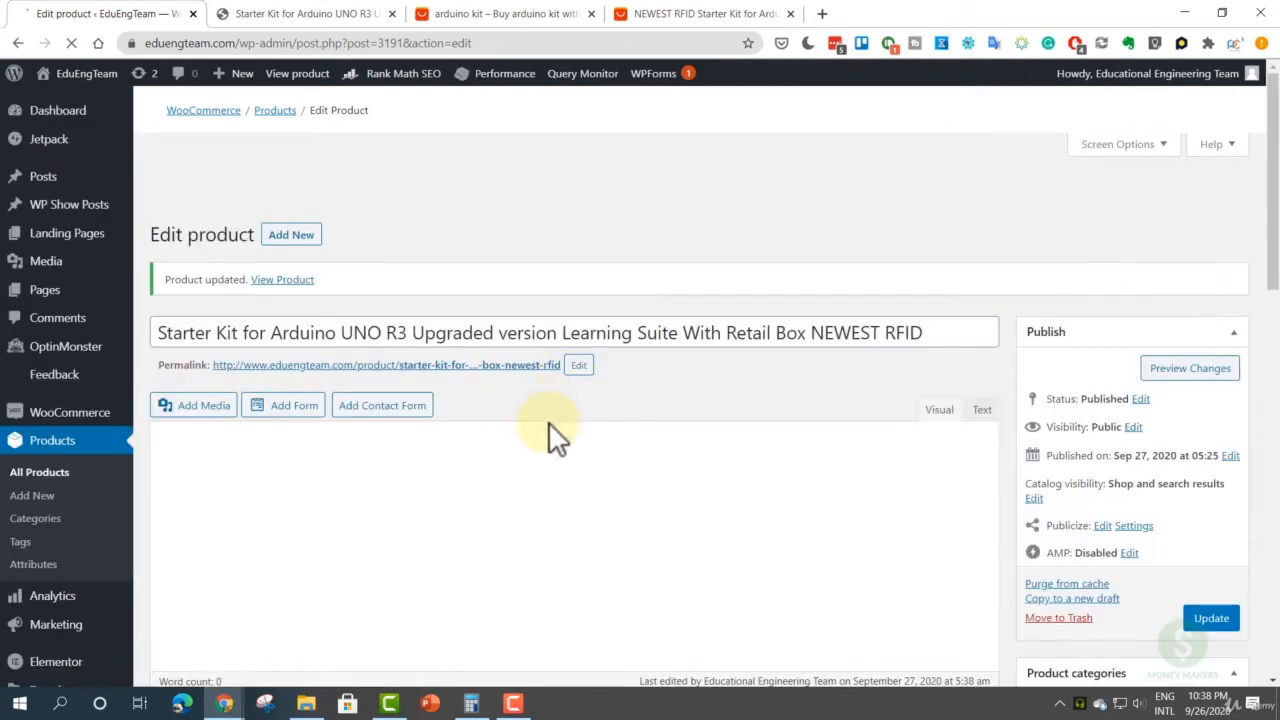
- Reload the starter kit's storefront page and check its short description, gallery and reviews section
click(278, 16)
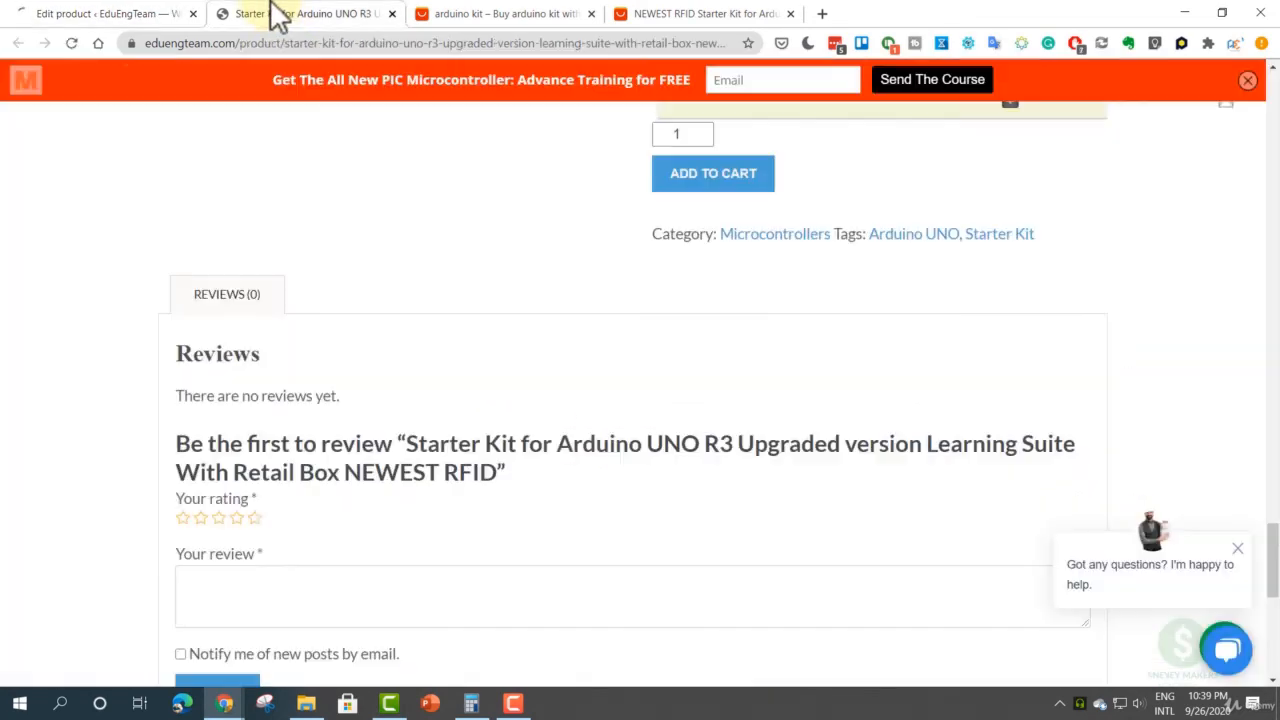
click(71, 47)
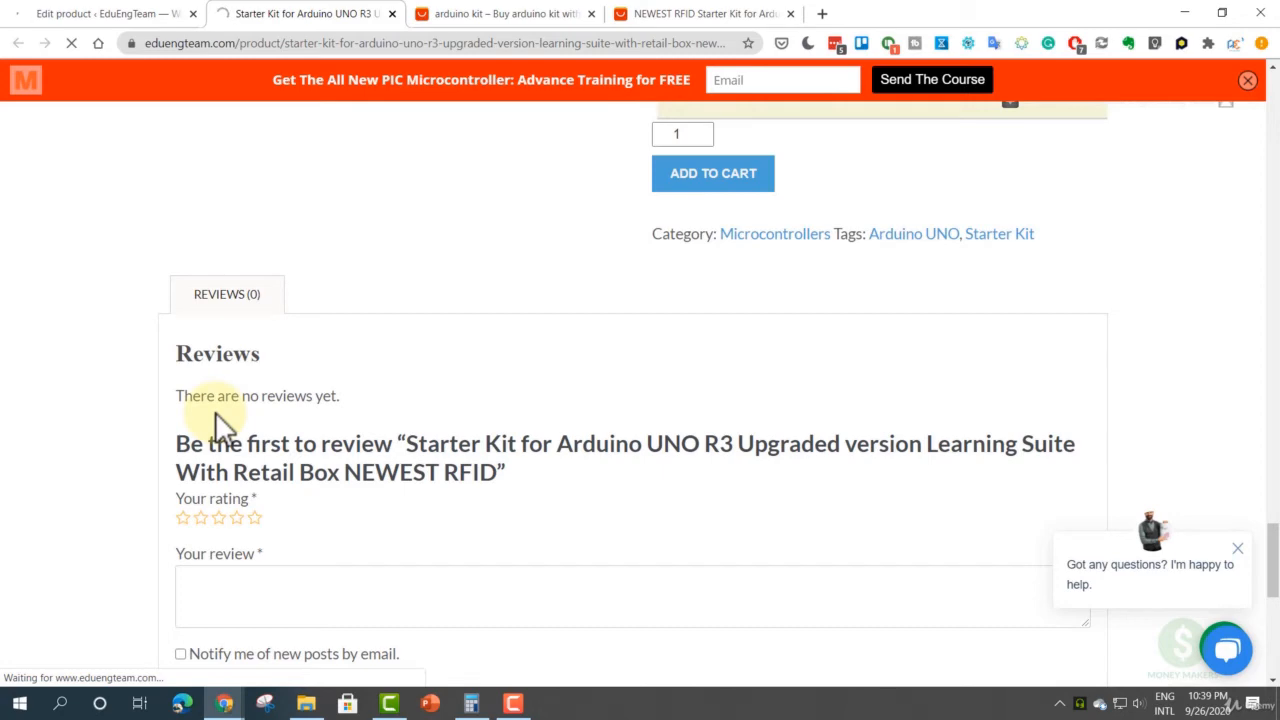
scroll(471, 486, down, 3)
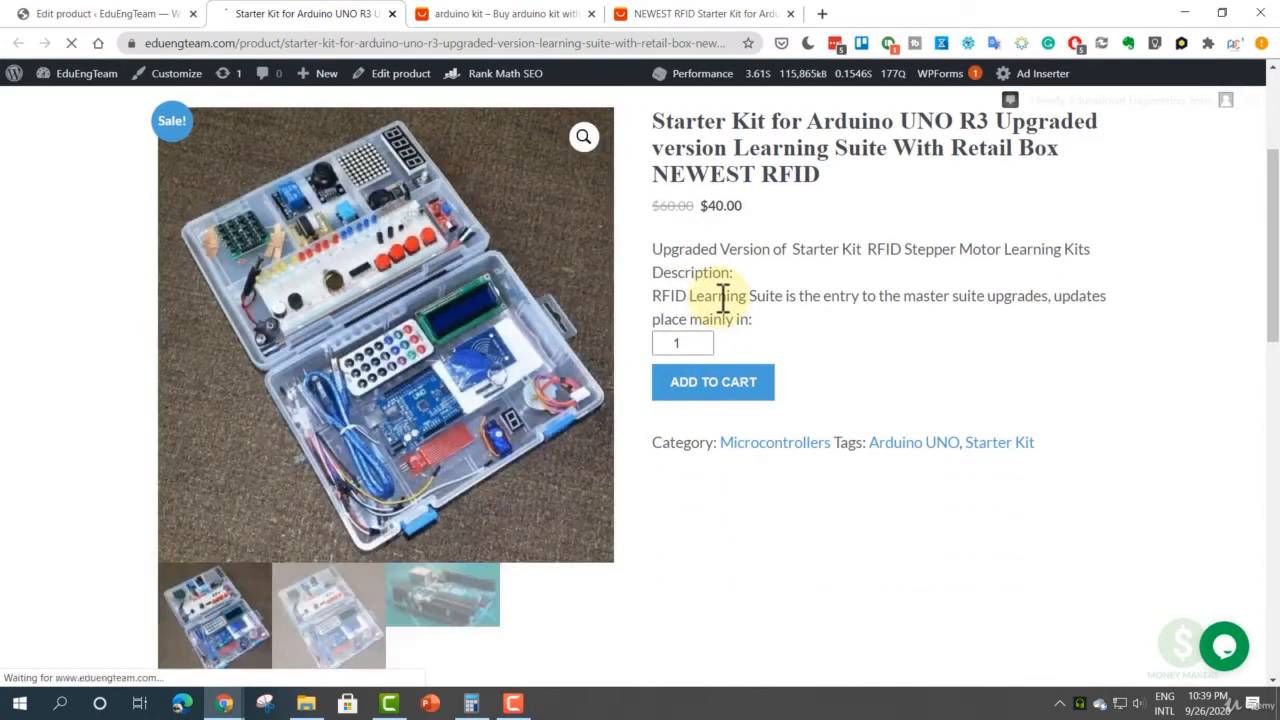
scroll(728, 388, down, 4)
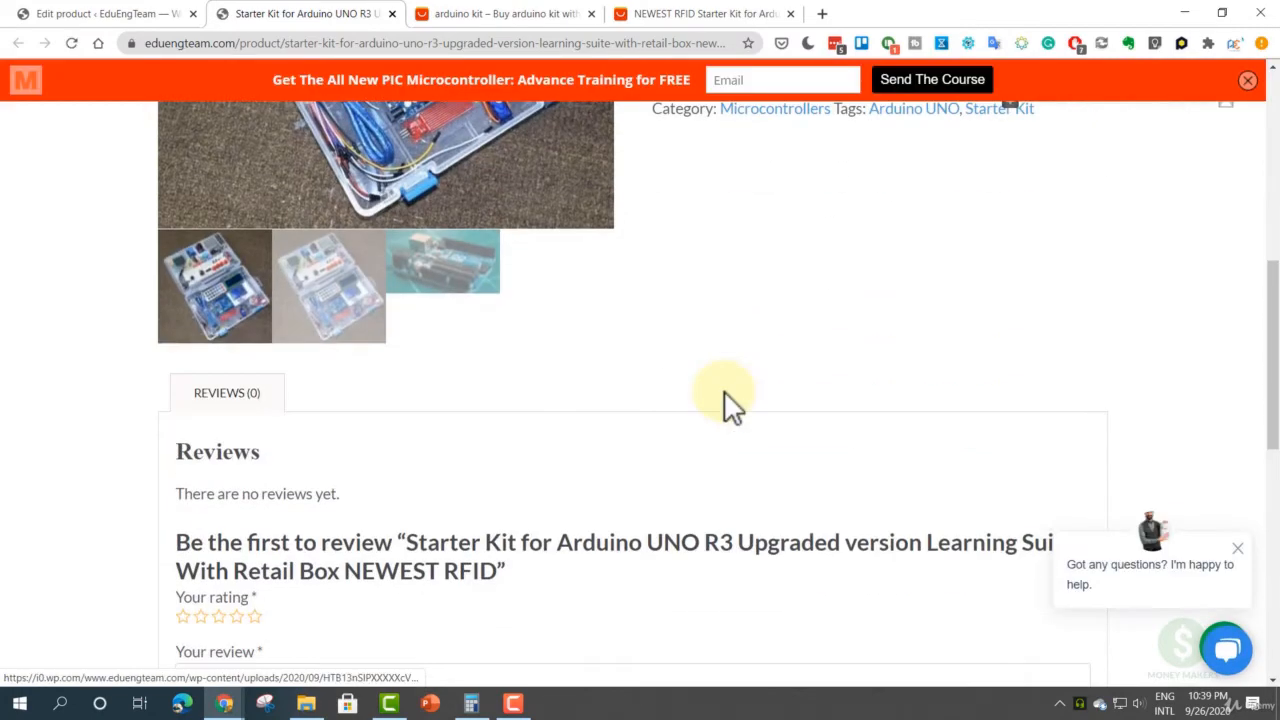
scroll(720, 398, up, 3)
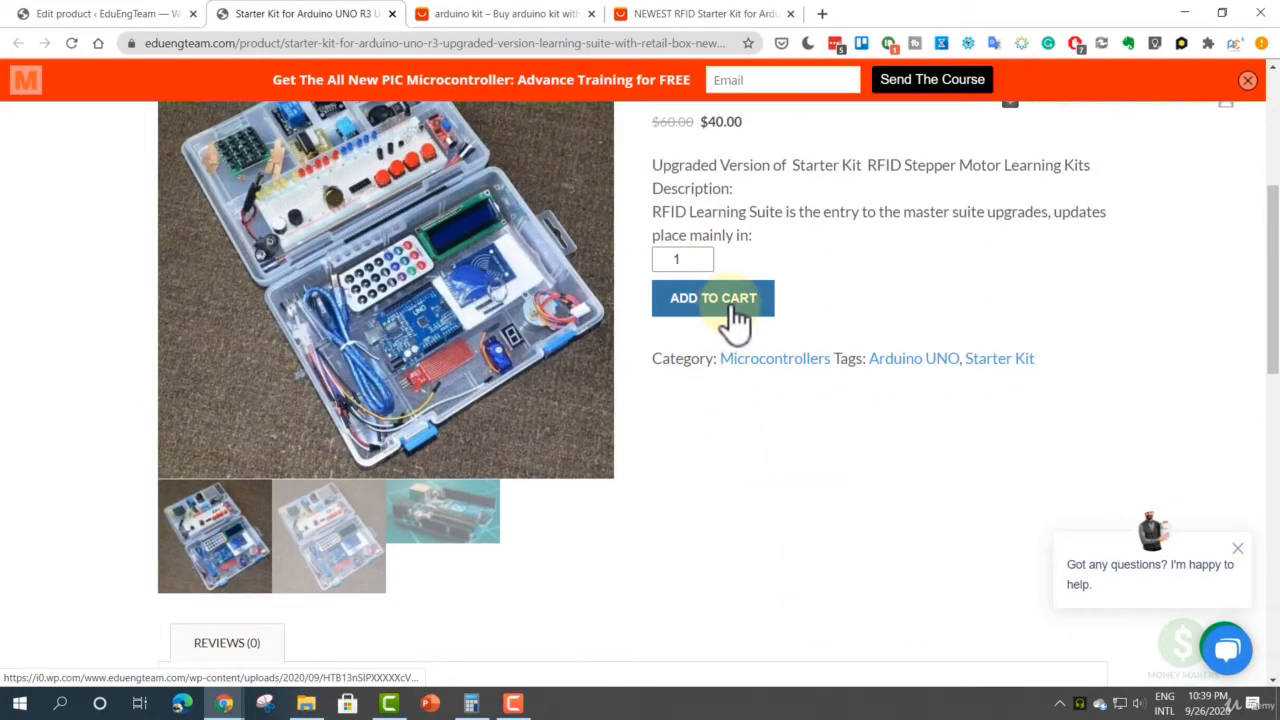
scroll(737, 320, up, 3)
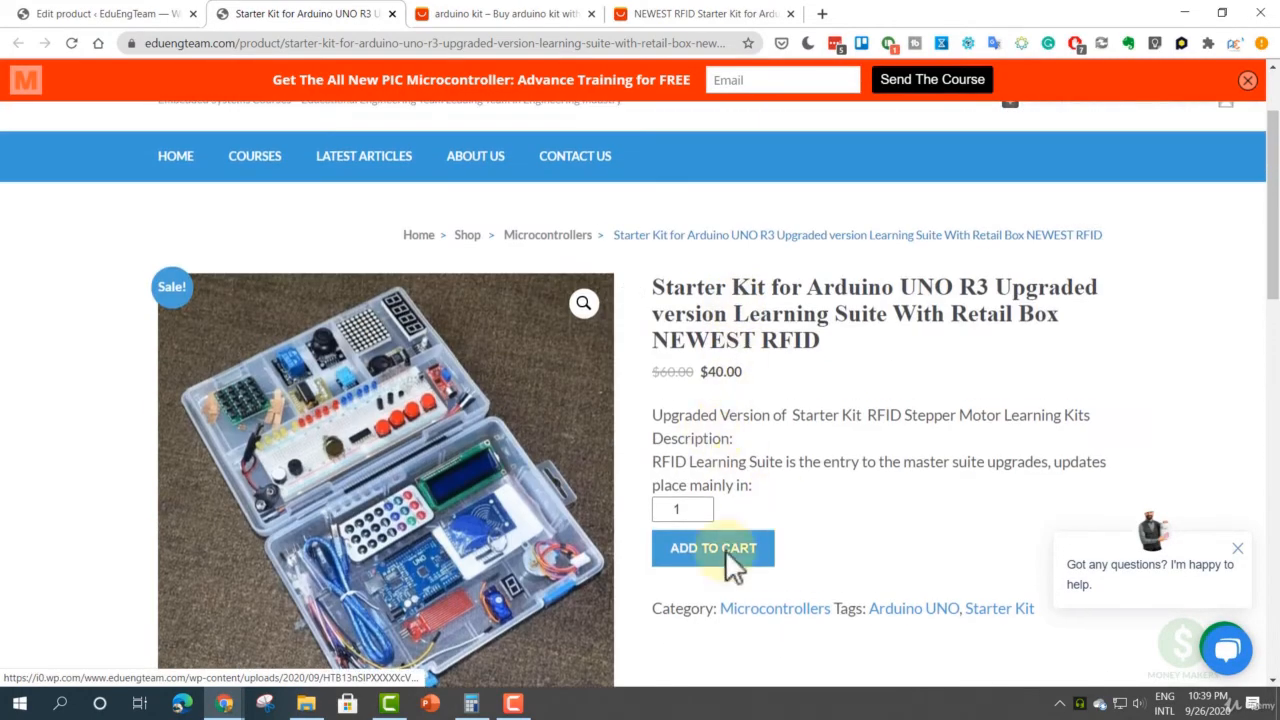
- In the product editor, paste the copied feature list, package contents and product images into the empty main description
click(130, 14)
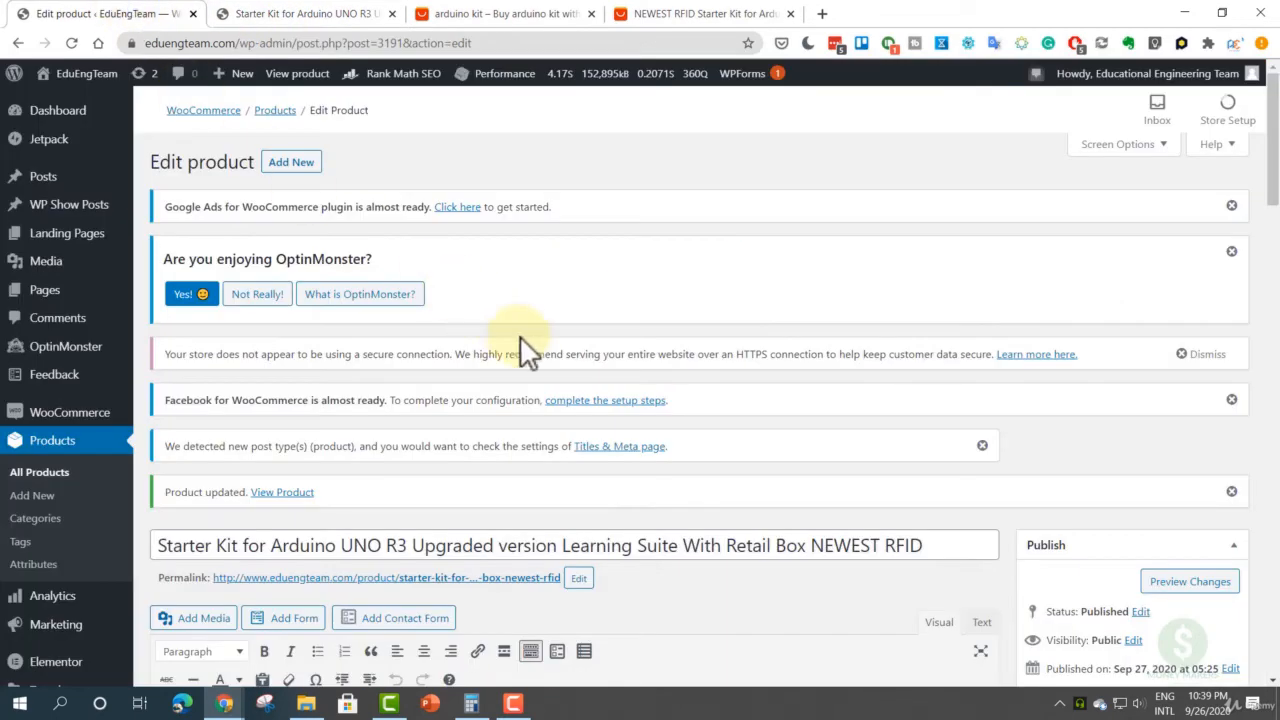
scroll(507, 337, down, 3)
scroll(506, 335, down, 3)
click(309, 257)
key(ctrl+v)
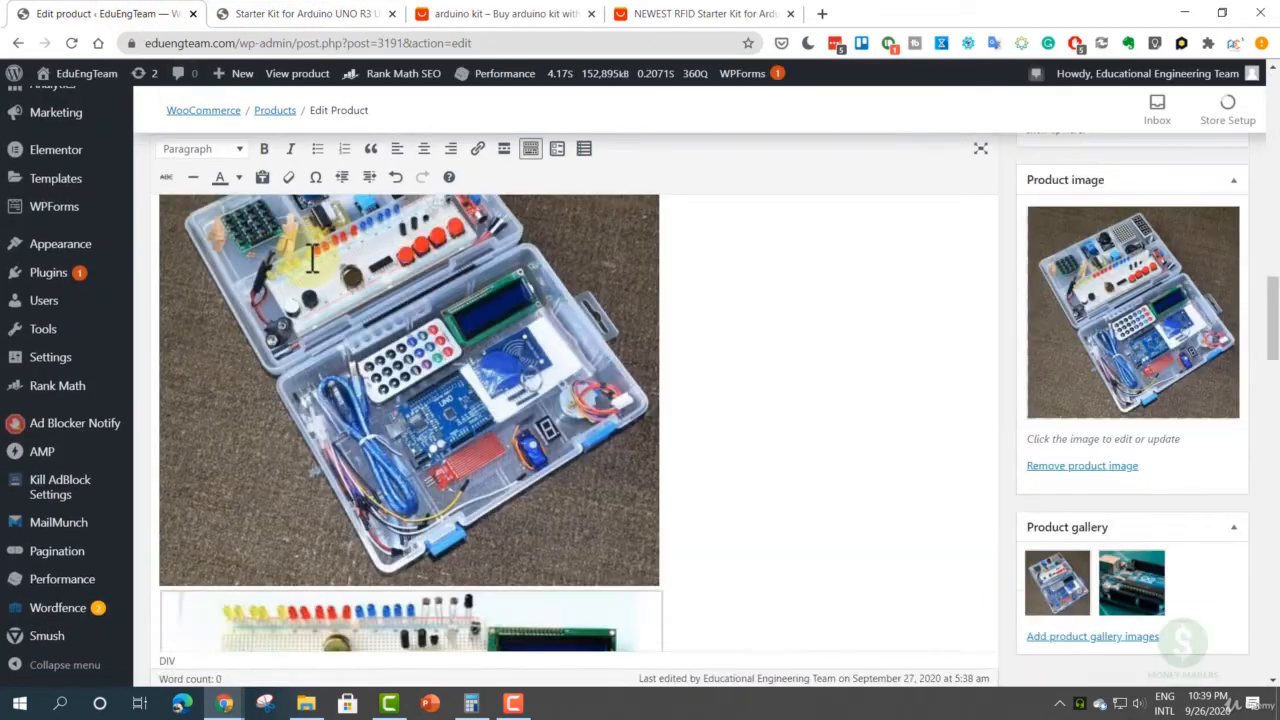
- Move the "Description:" and "RFID Learning Suite" lines from the short description to the top of the main description and update the product
drag(1272, 300, 1268, 565)
drag(700, 374, 243, 365)
key(ctrl+x)
drag(1273, 534, 1270, 128)
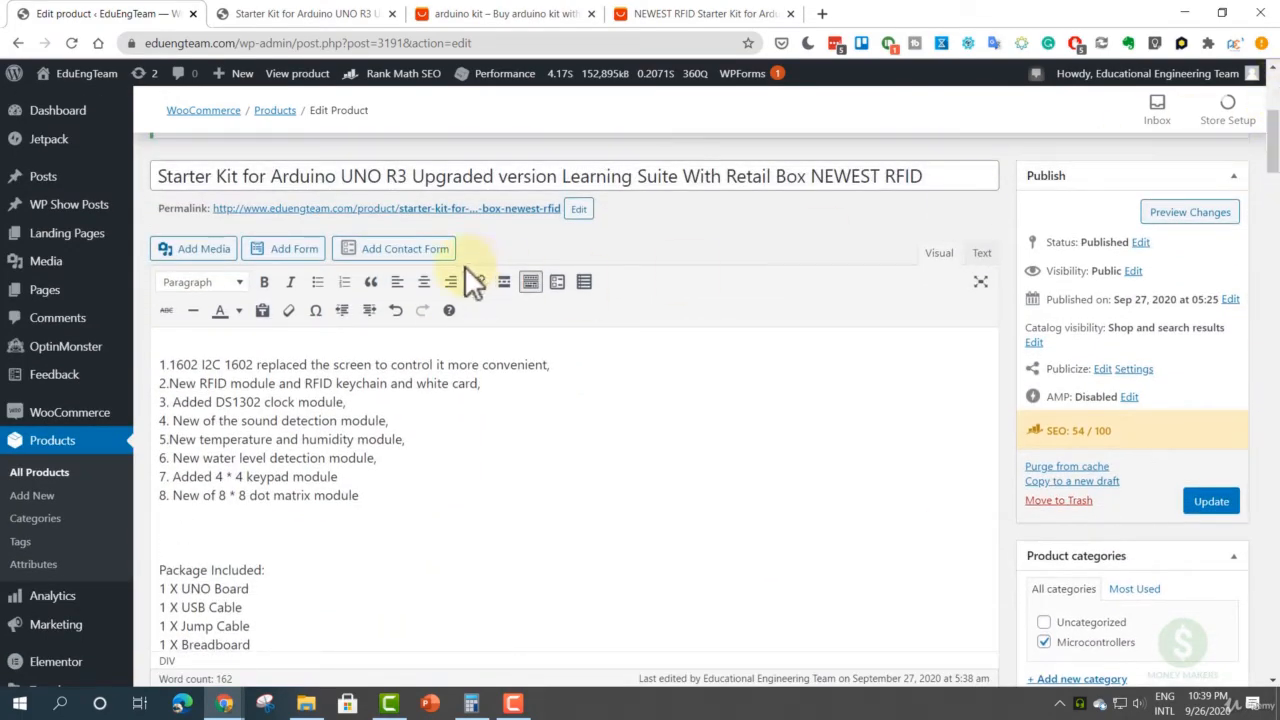
key(ctrl+v)
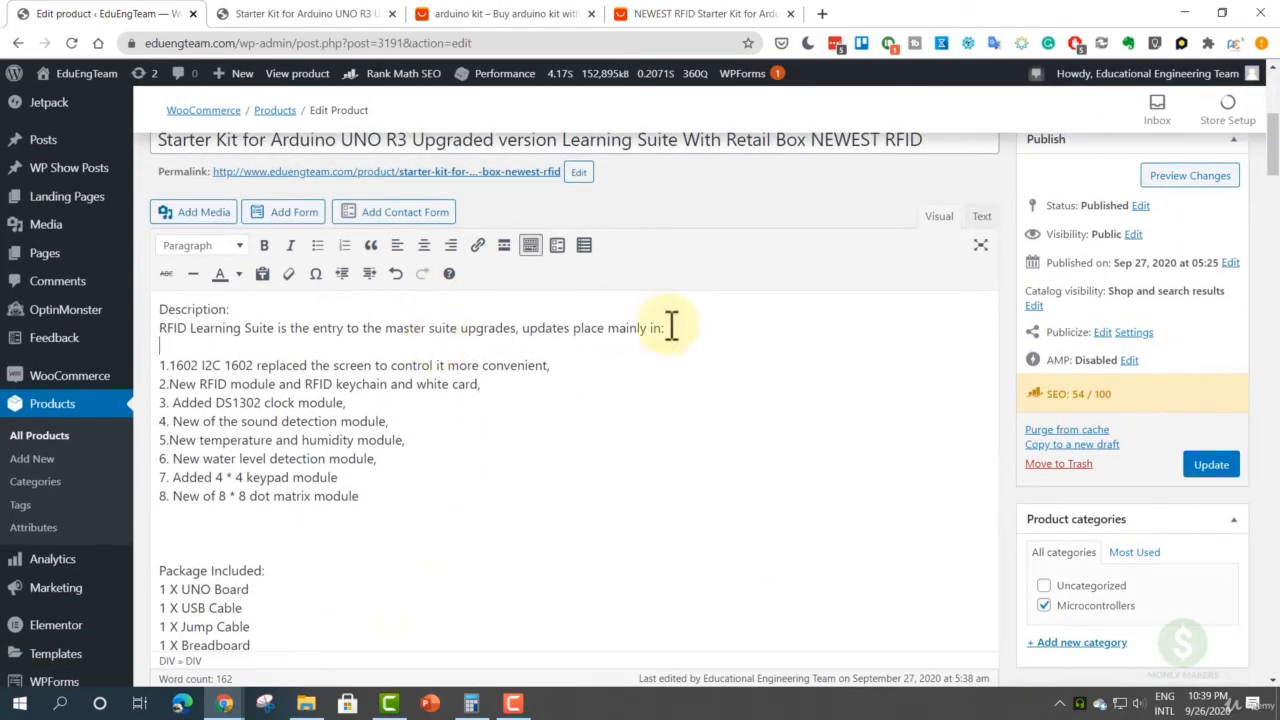
click(1213, 466)
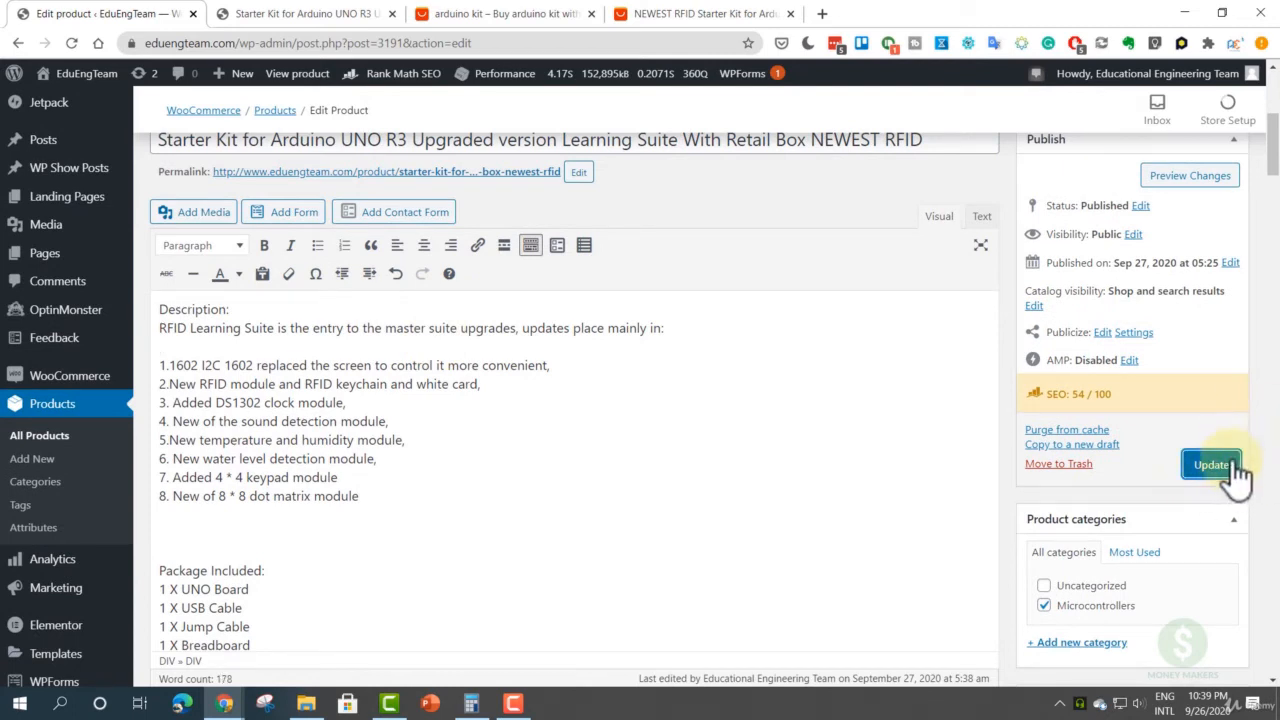
click(1224, 466)
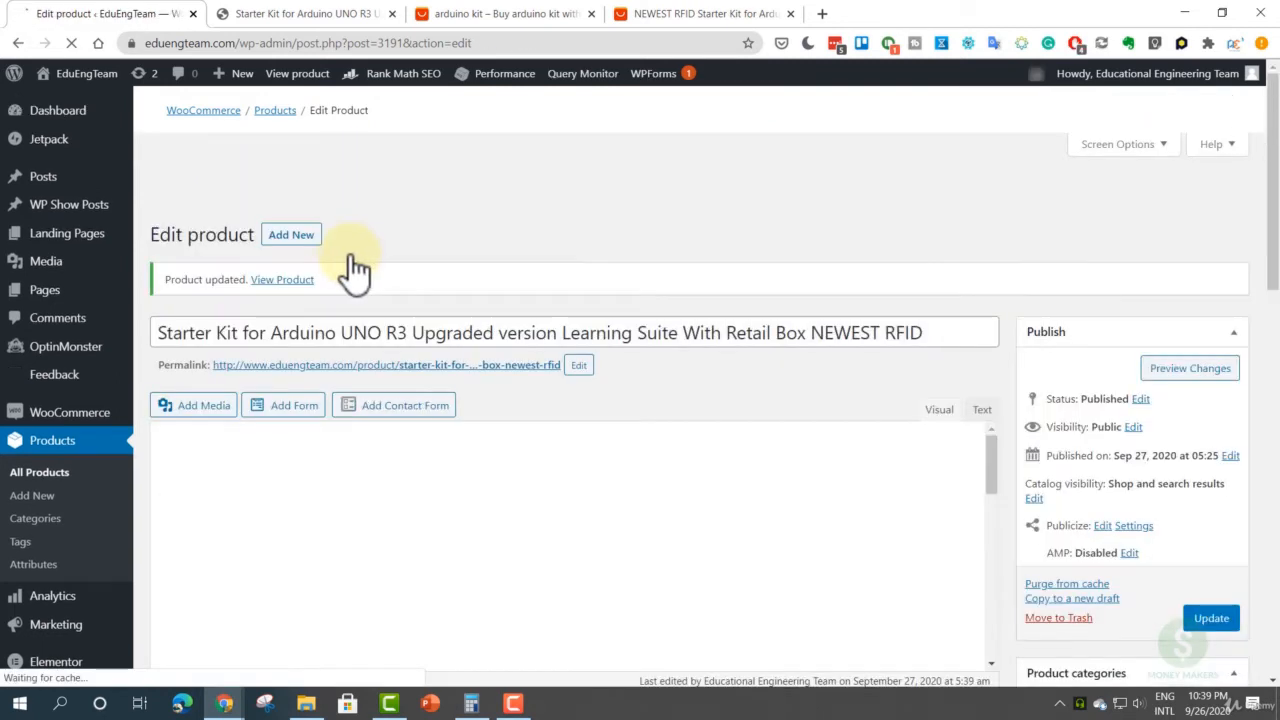
- Reload the storefront product page, check the price and short description, and raise the order quantity to 2
click(268, 13)
click(74, 43)
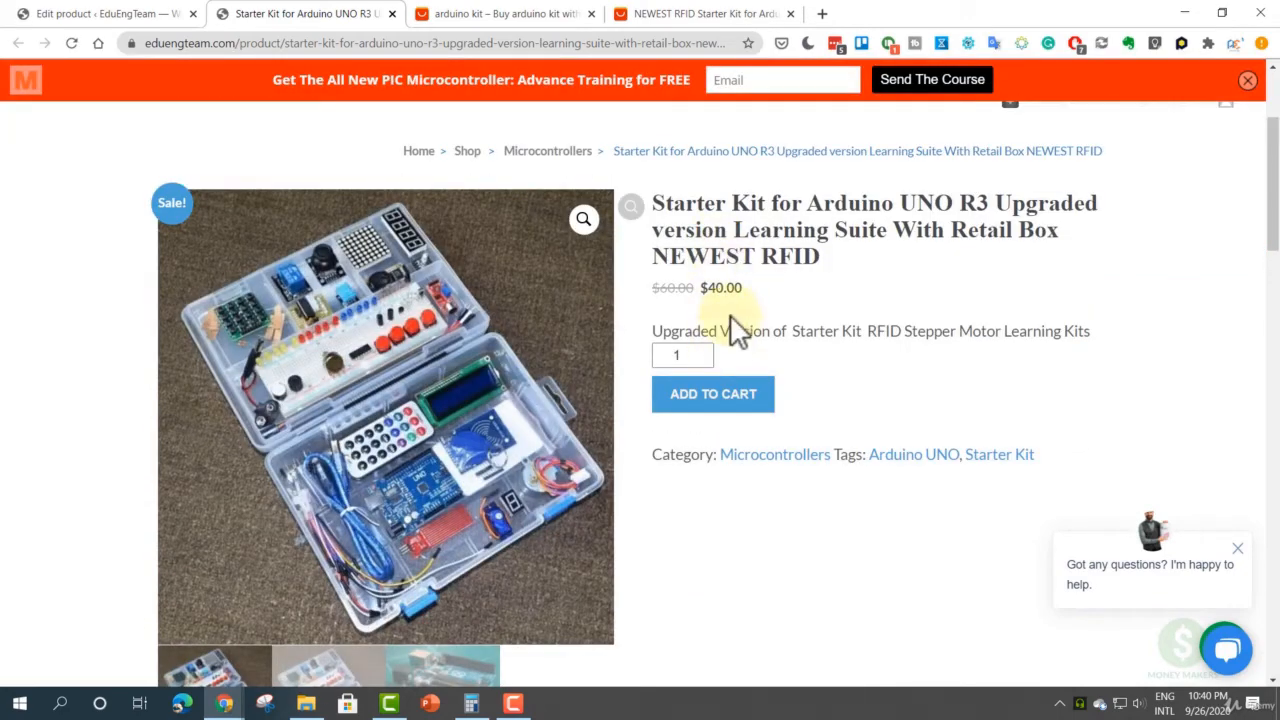
double_click(728, 333)
click(735, 290)
click(685, 355)
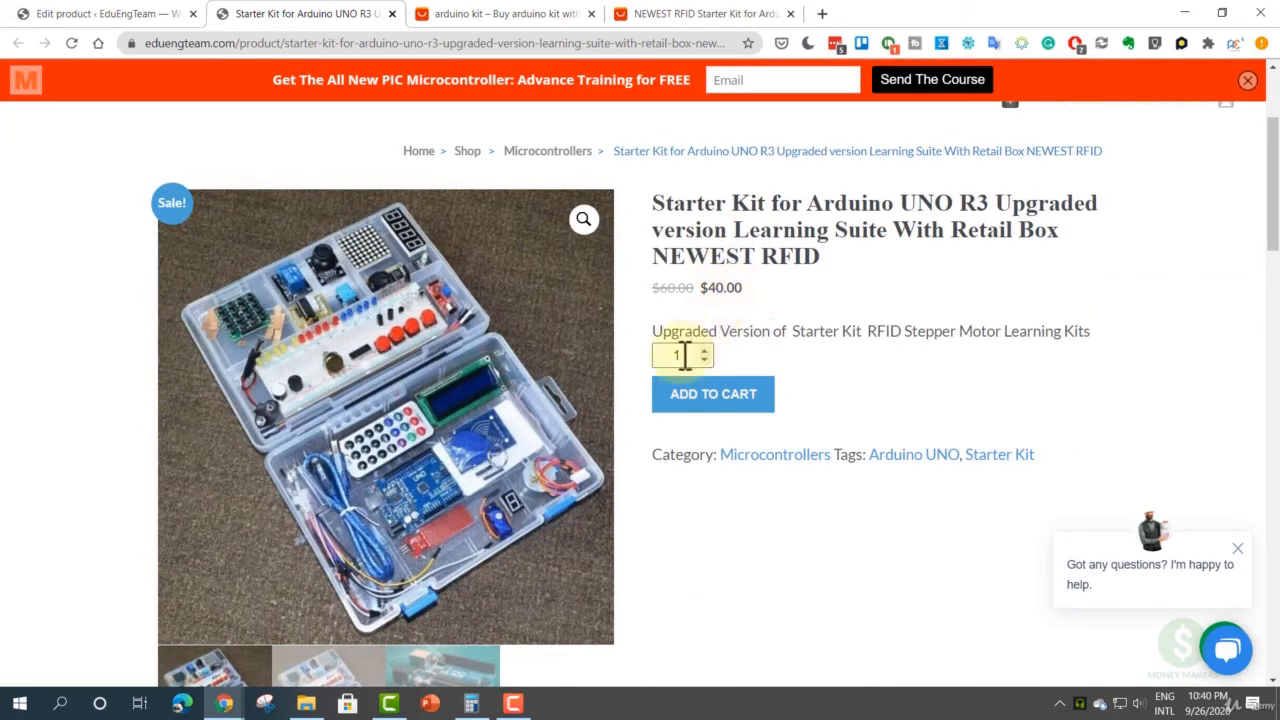
click(706, 352)
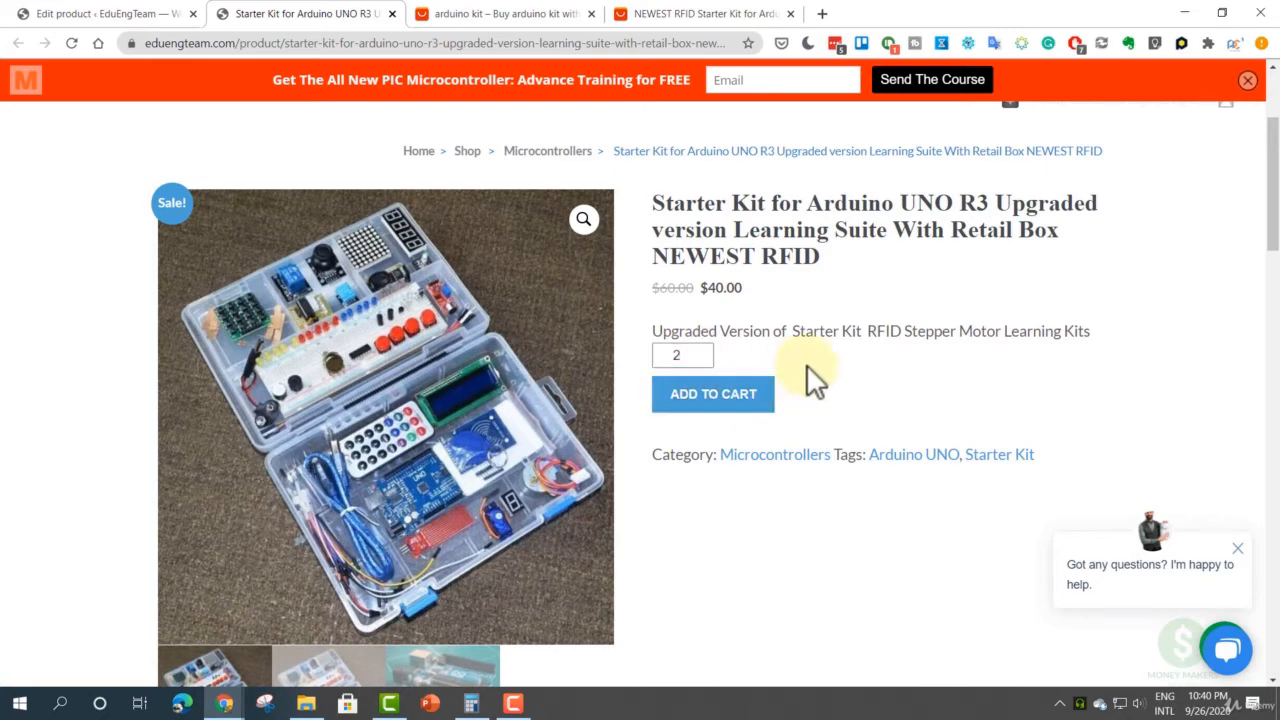
- Compare the Description and Reviews sections on the storefront page and read through the full package list
scroll(343, 234, down, 3)
scroll(400, 250, down, 3)
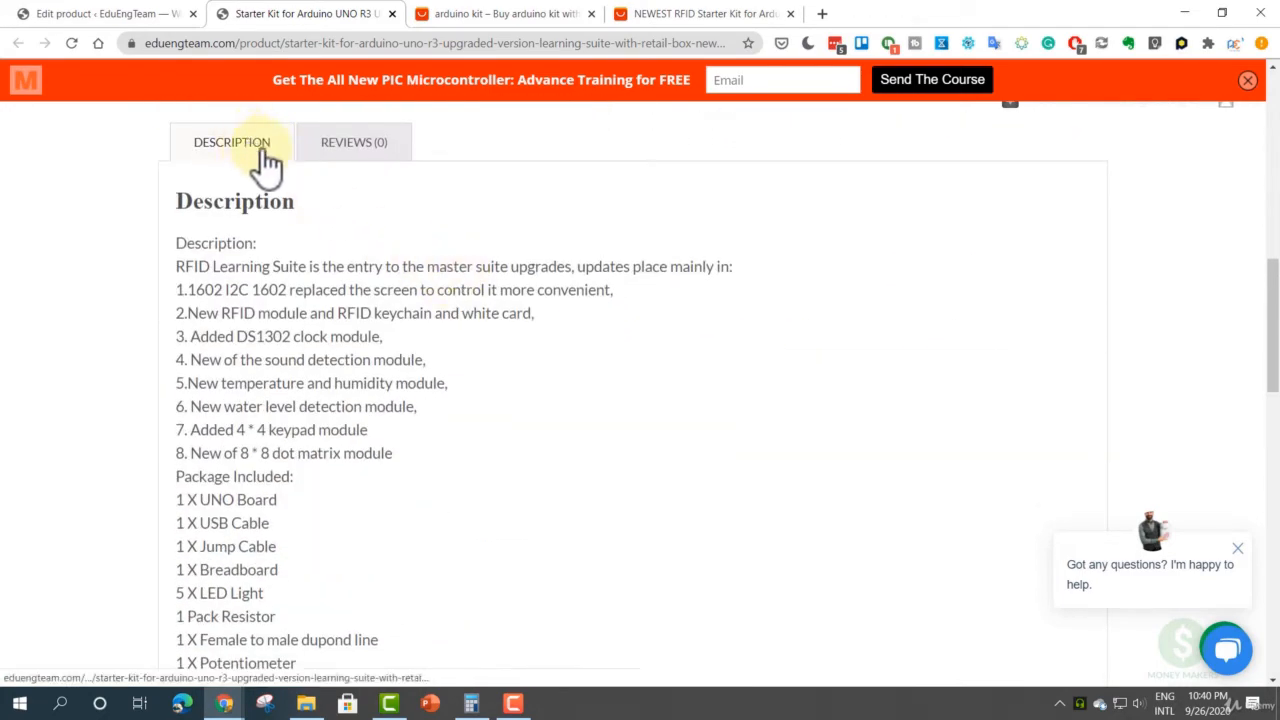
click(338, 146)
click(279, 146)
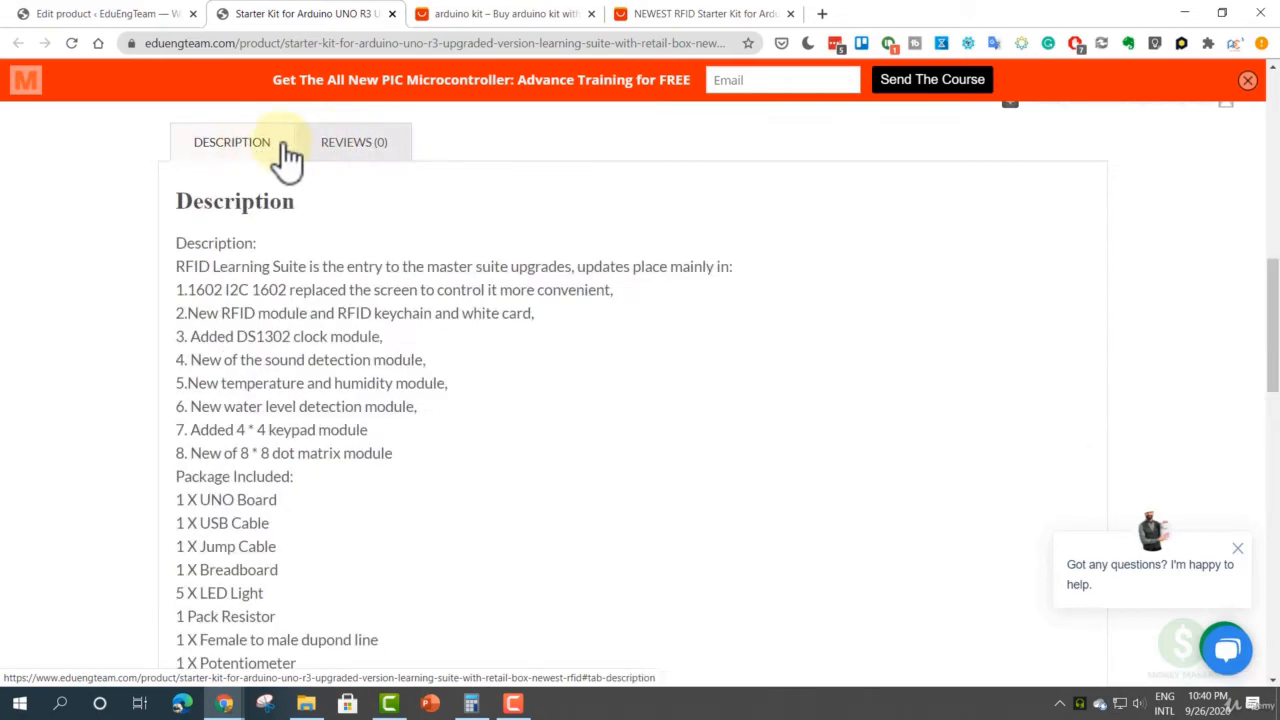
click(352, 146)
click(276, 150)
scroll(312, 268, down, 10)
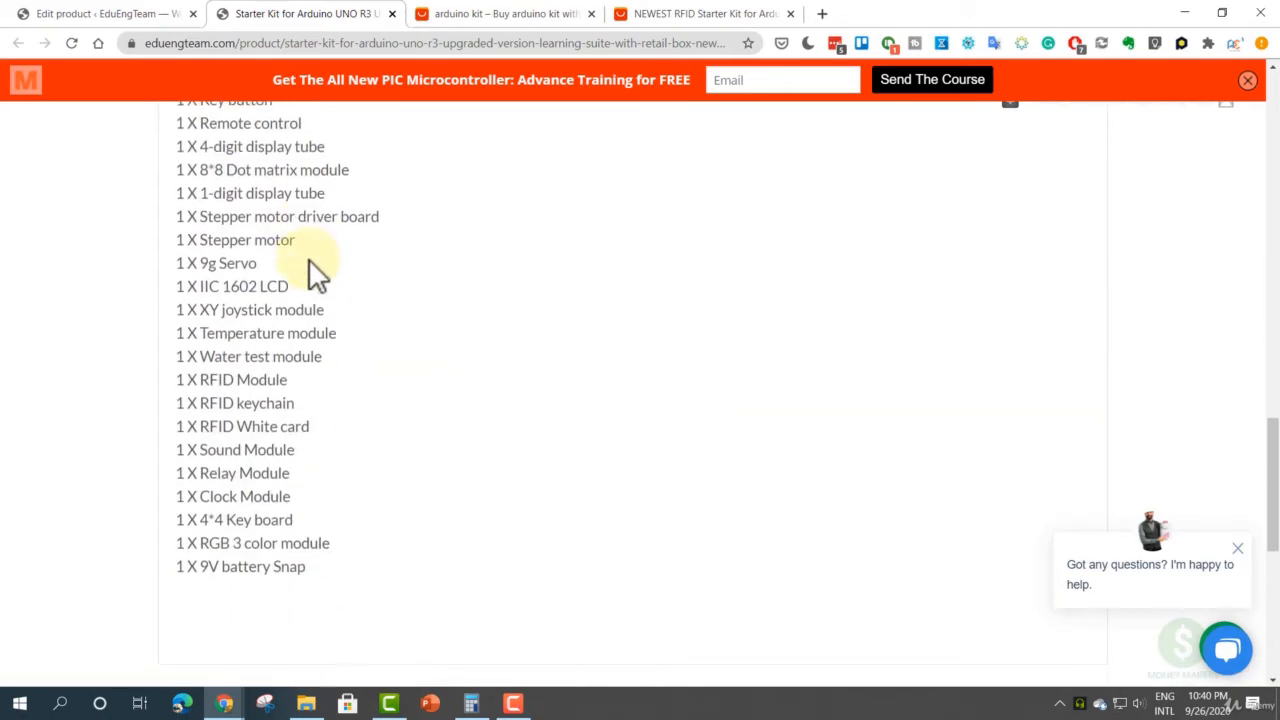
scroll(313, 268, up, 4)
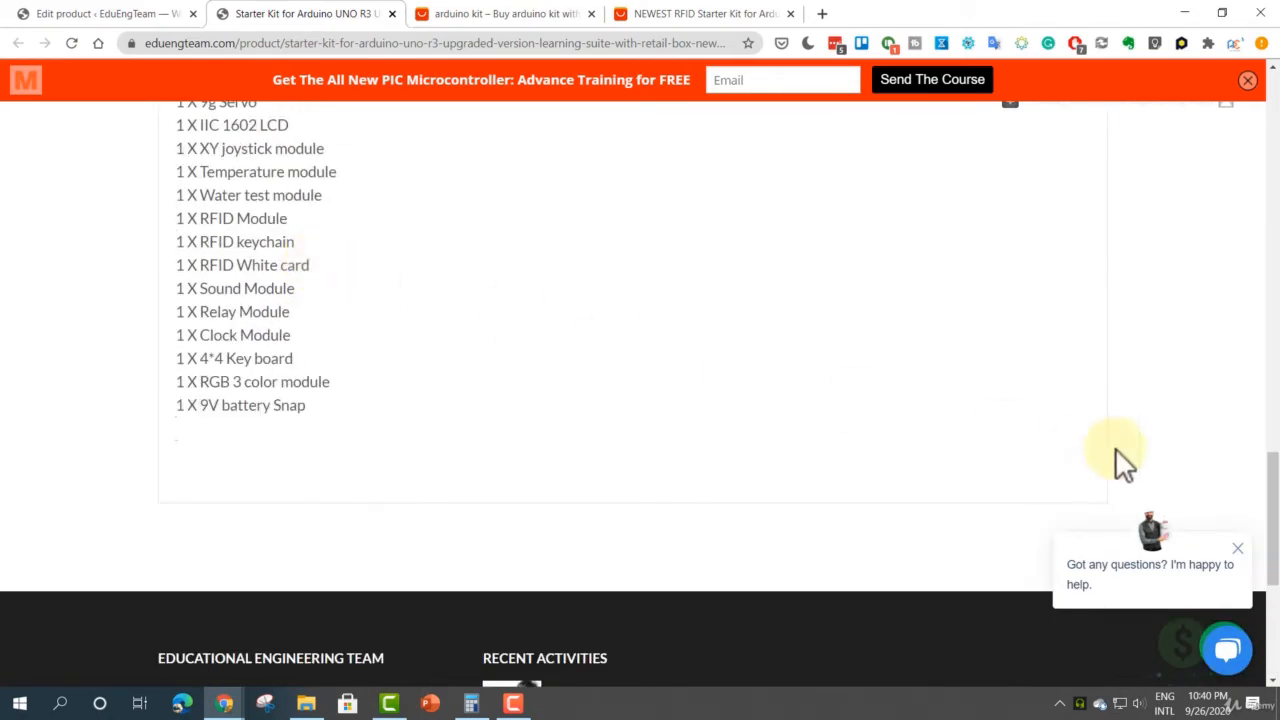
mouse_move(1273, 502)
mouse_down()
mouse_move(1273, 227)
mouse_move(1272, 500)
mouse_up()
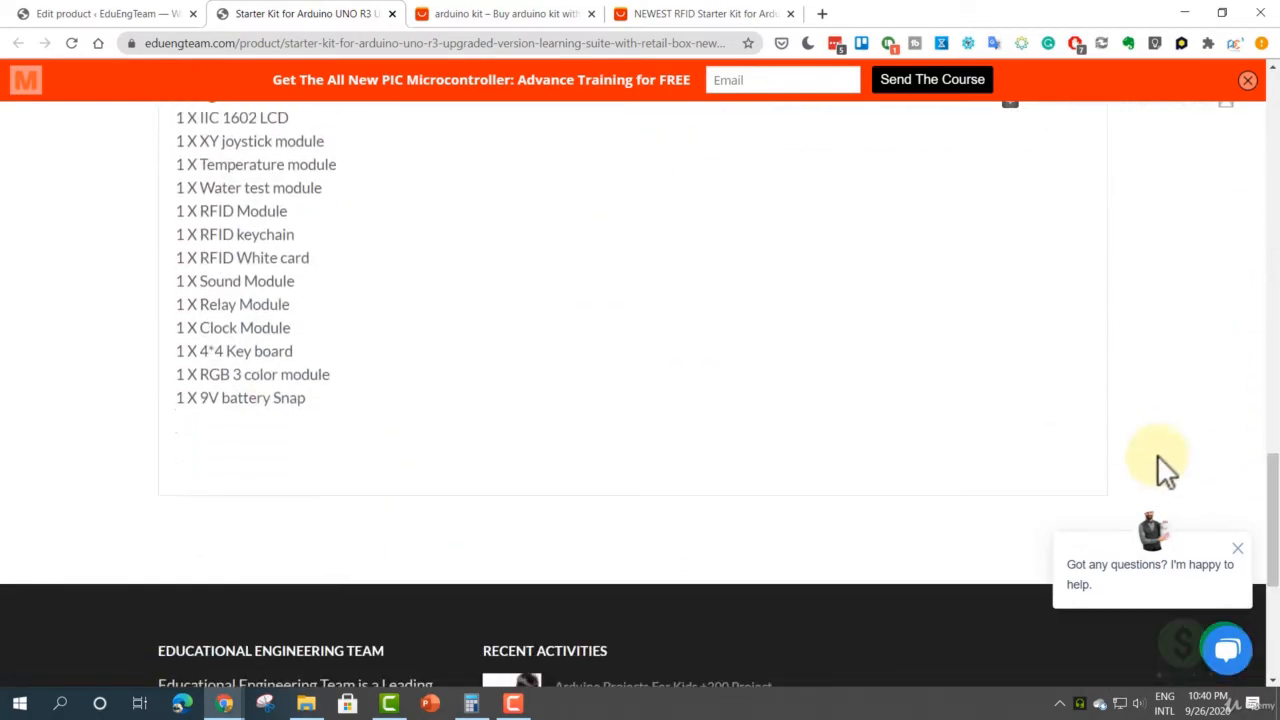
- Return to the product editor and review the main description and the Rank Math focus keyword and Basic SEO checks
click(95, 14)
scroll(569, 430, down, 3)
scroll(720, 402, down, 15)
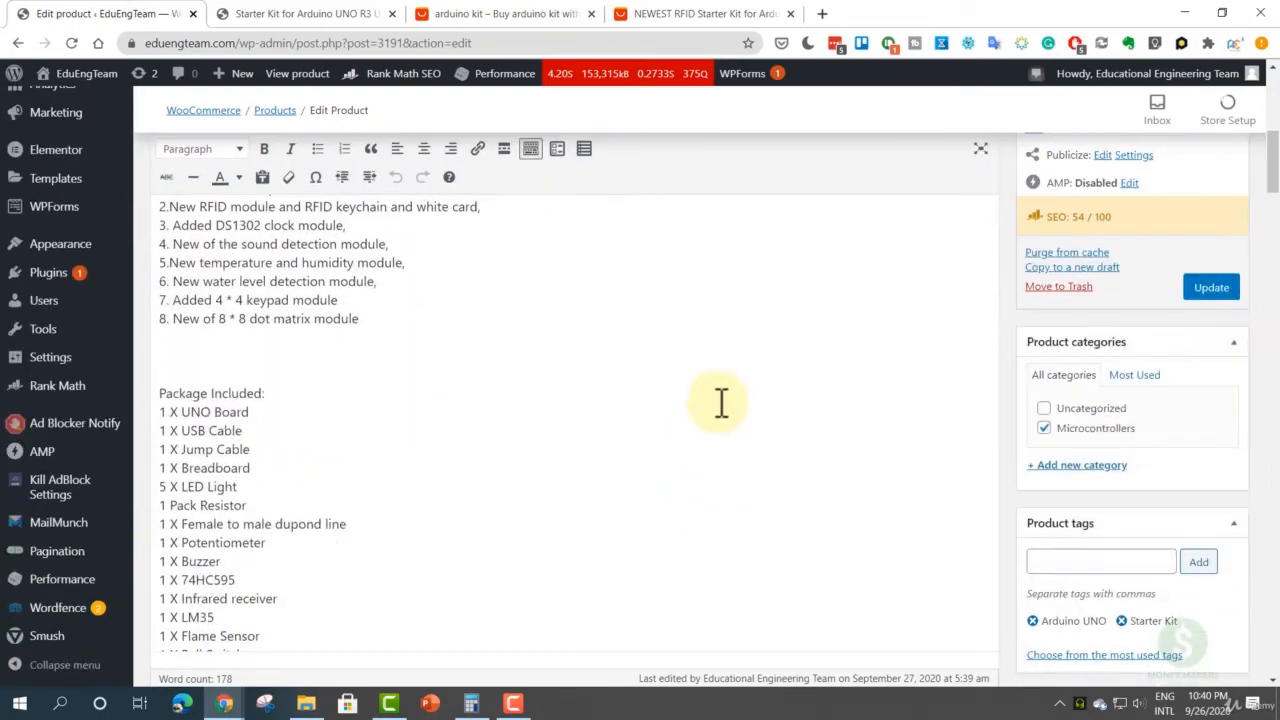
scroll(718, 405, down, 5)
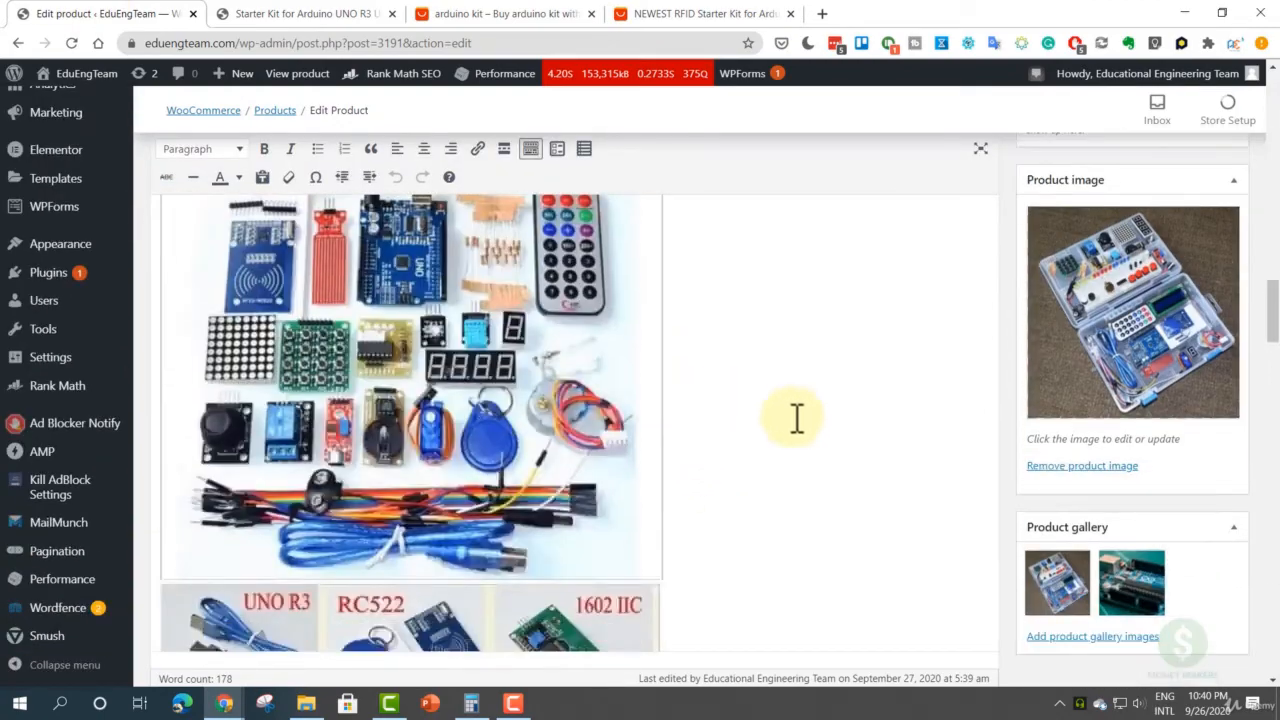
drag(1268, 334, 1272, 600)
scroll(796, 378, down, 1)
scroll(796, 378, down, 3)
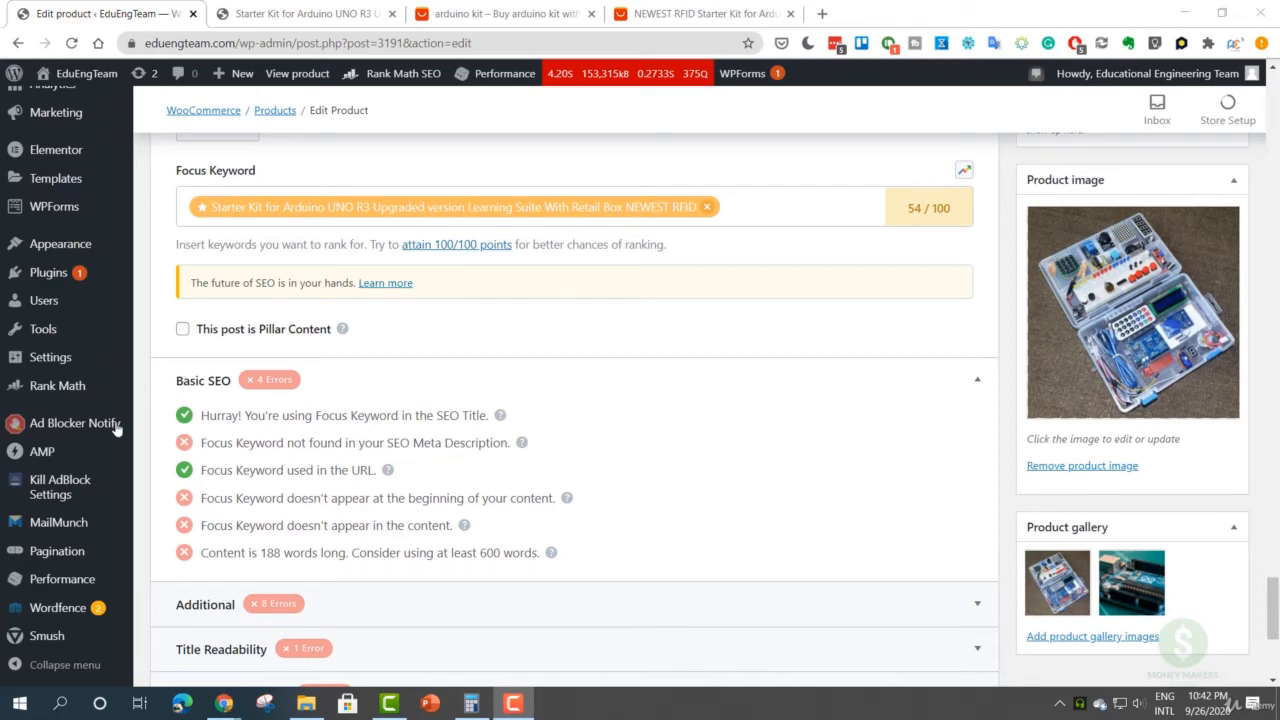
scroll(110, 435, down, 1)
- Open the list of all products and bring the Arduino starter kit entry into view
mouse_move(100, 428)
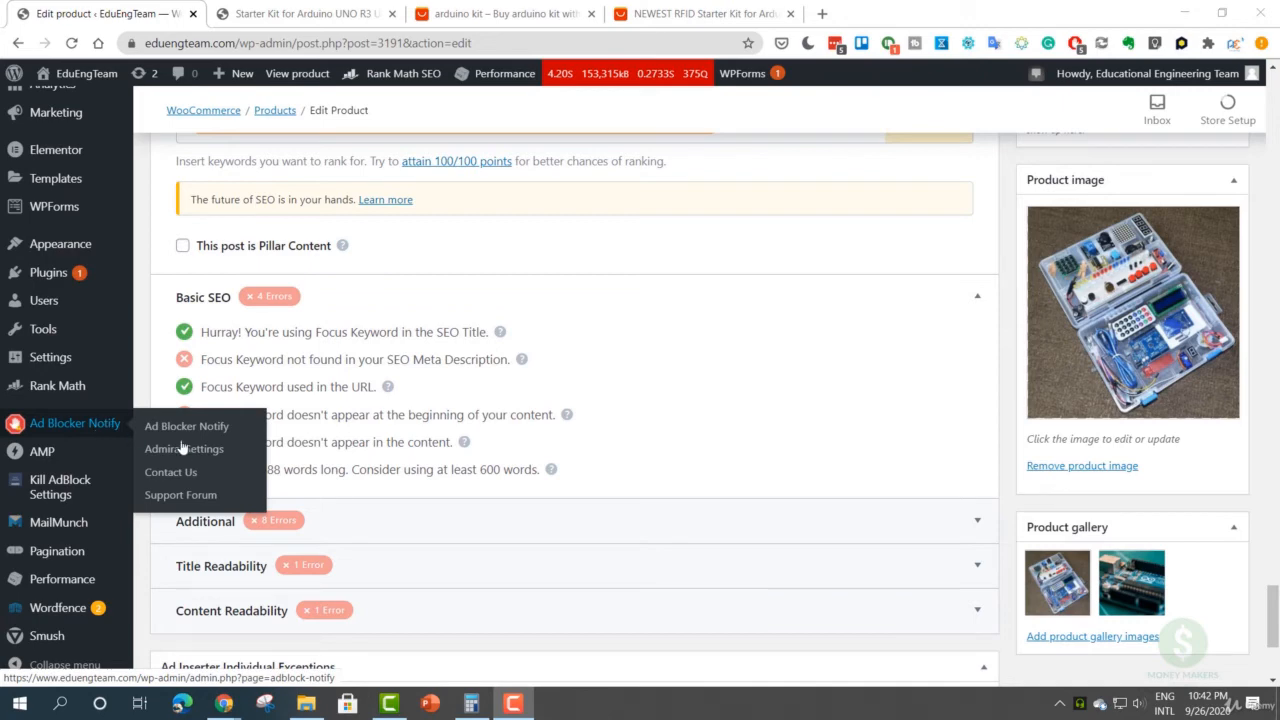
mouse_move(81, 590)
scroll(82, 594, down, 3)
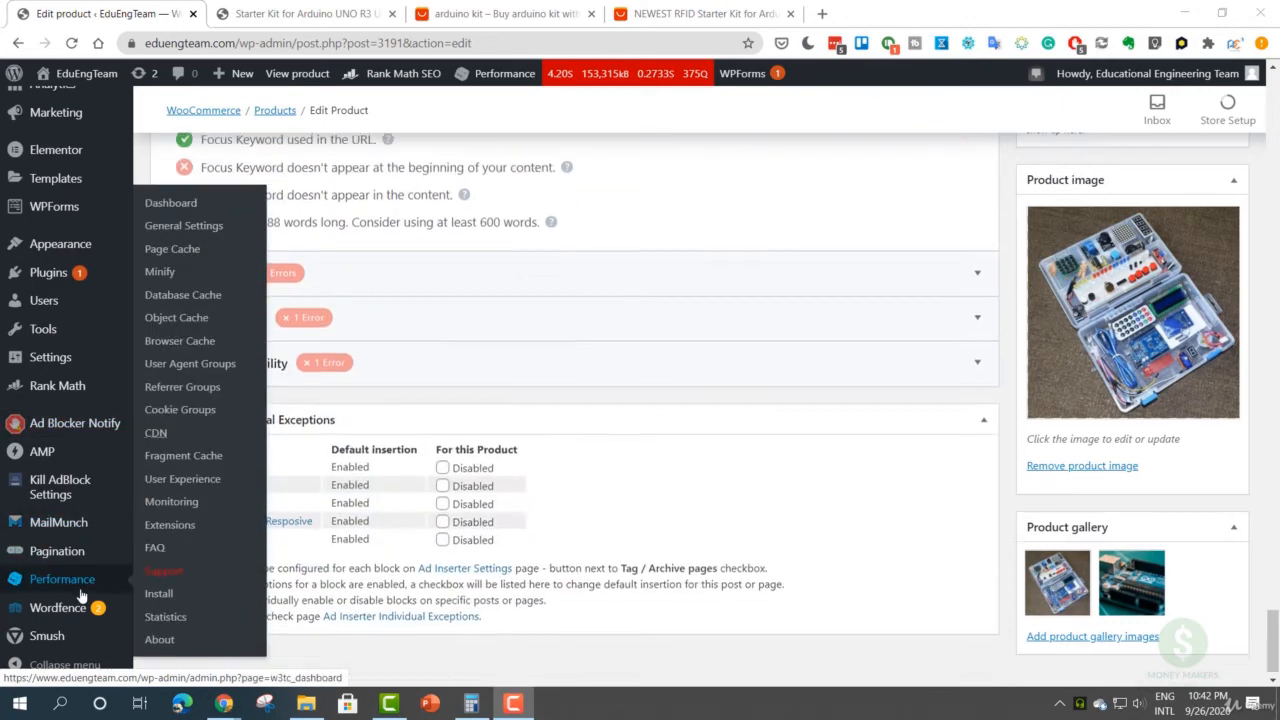
scroll(90, 470, up, 1)
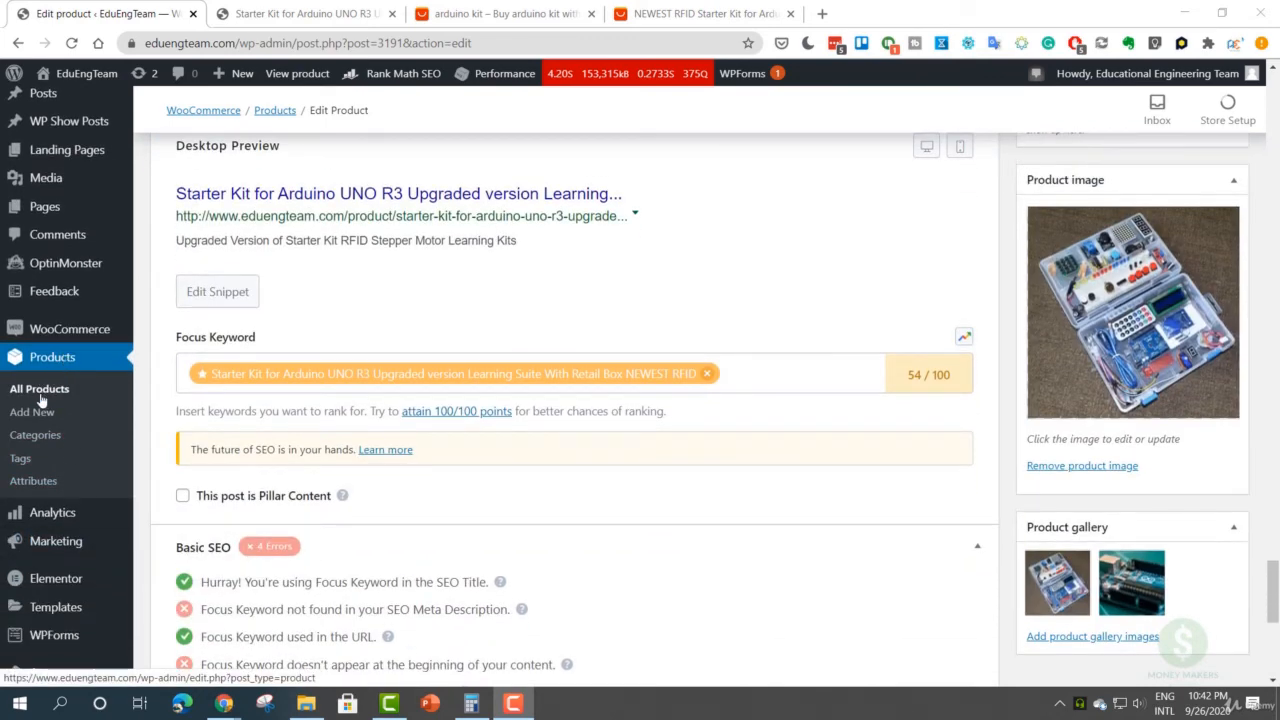
click(43, 396)
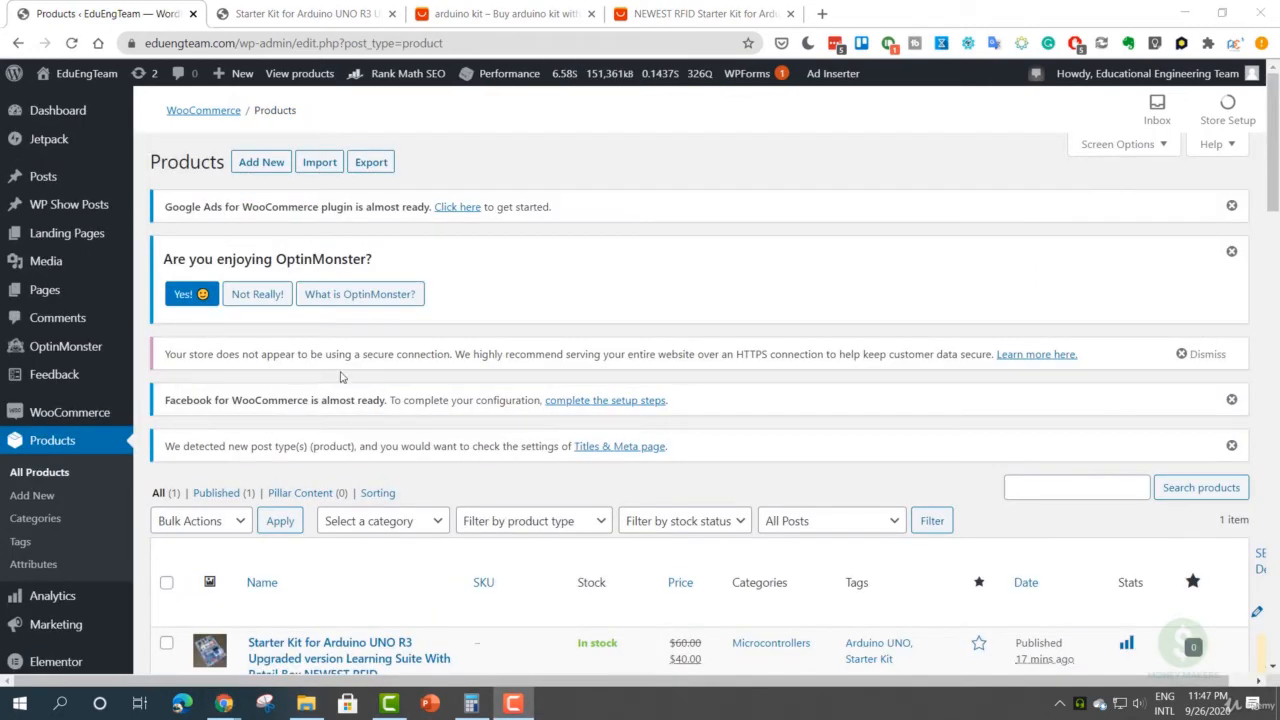
scroll(335, 395, down, 3)
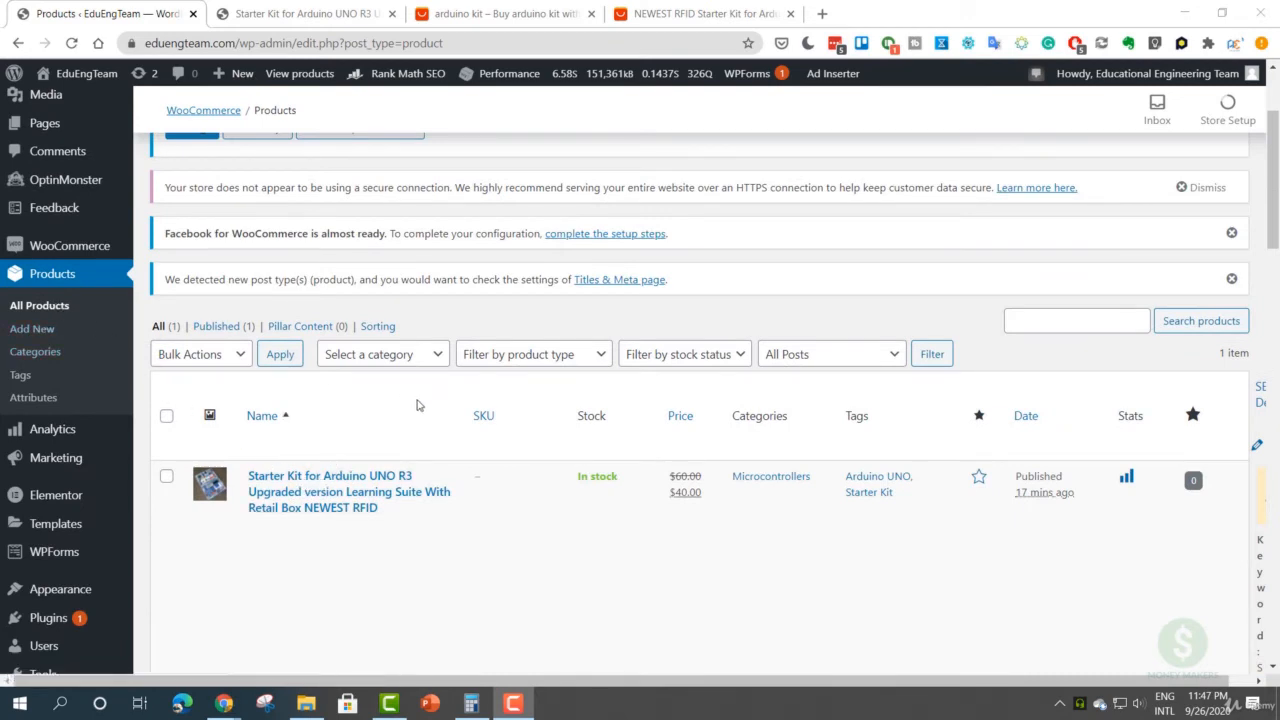
- Open the quick edit form for the Arduino starter kit, review its fields and stock status options, and cancel without saving
scroll(545, 415, down, 3)
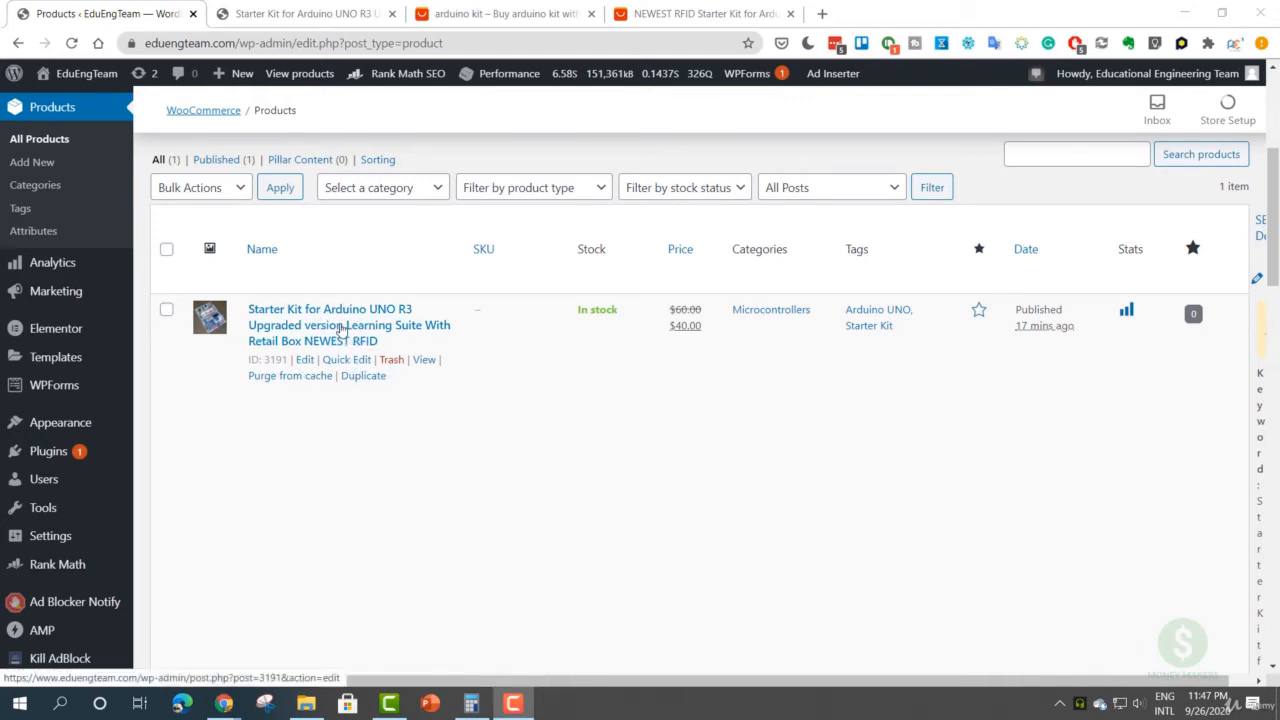
click(350, 361)
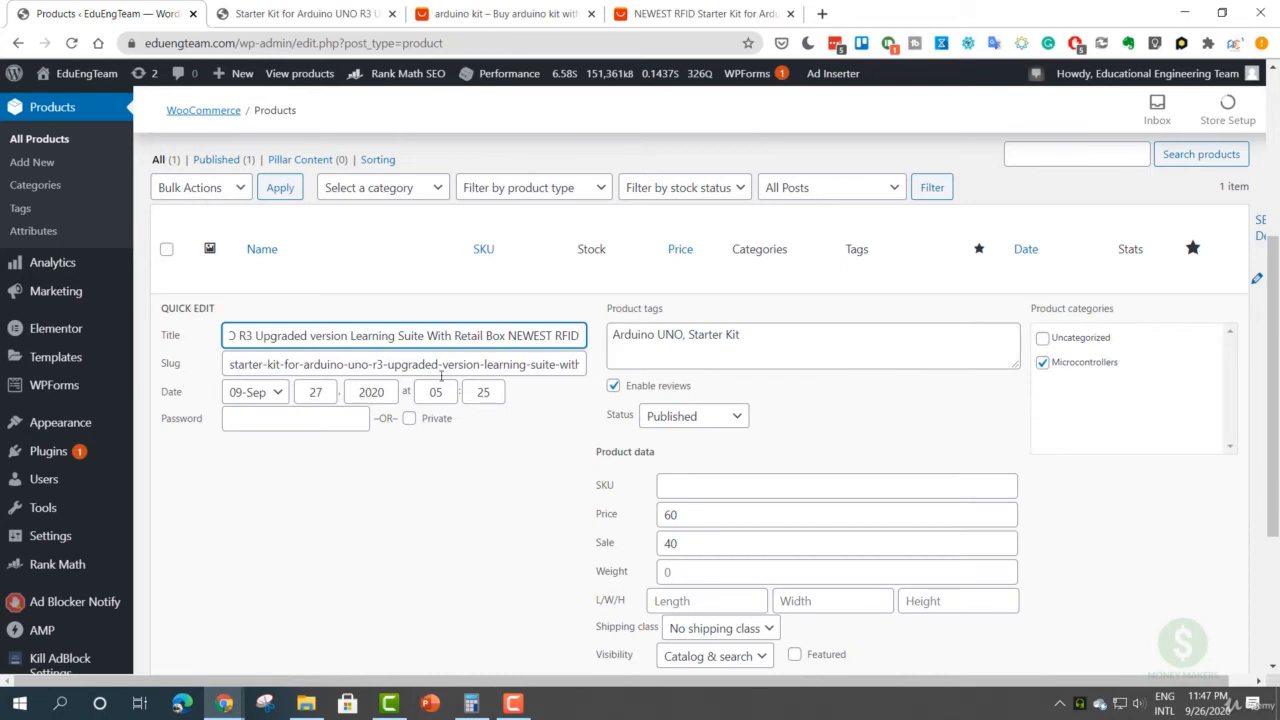
scroll(447, 386, down, 1)
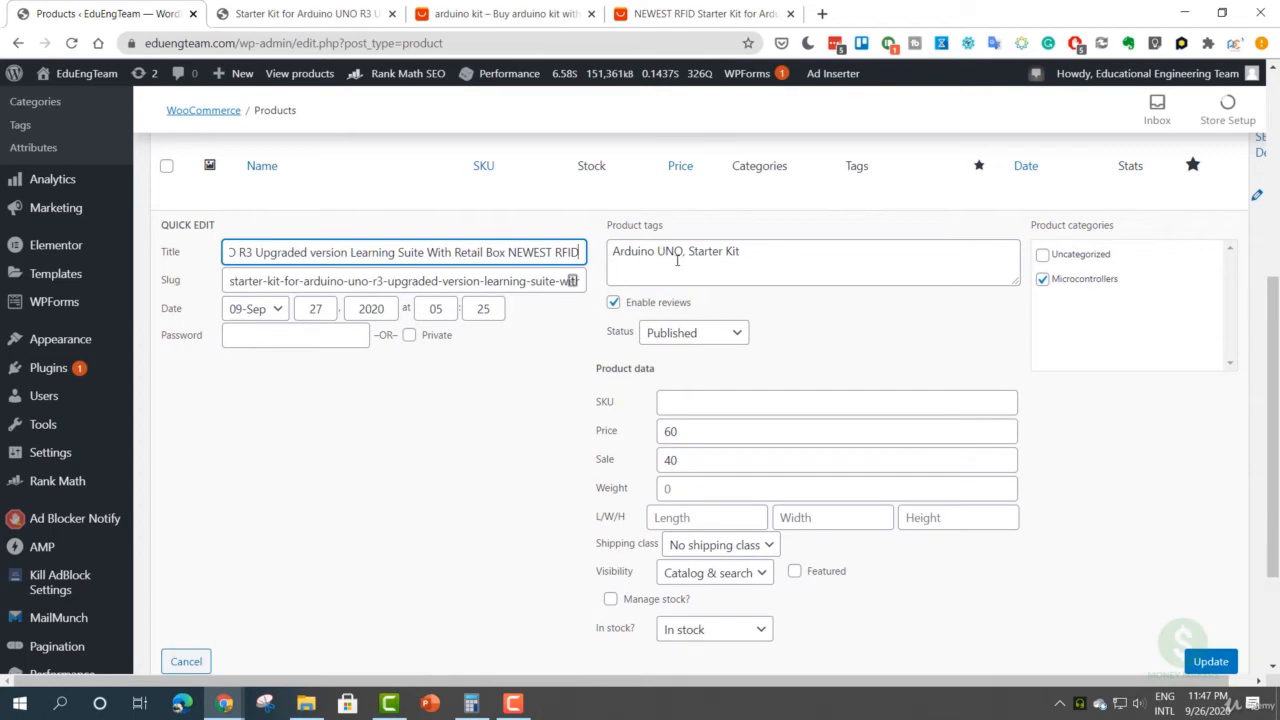
scroll(459, 385, down, 3)
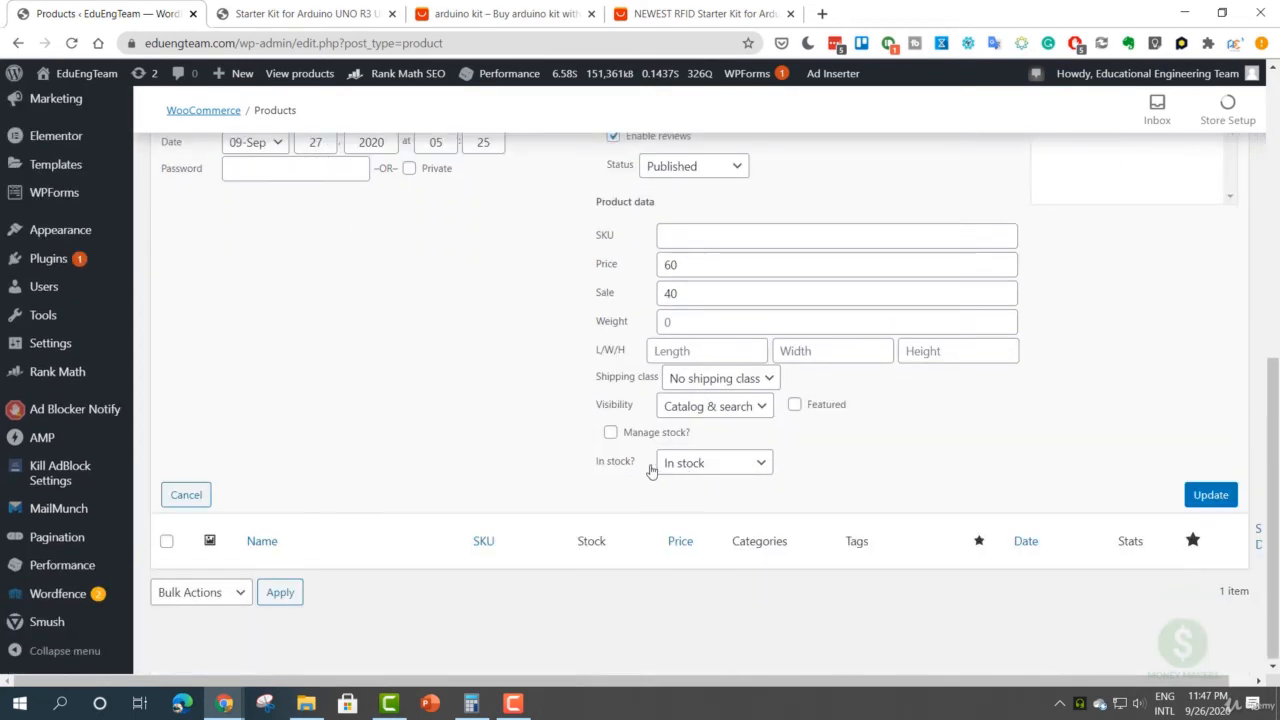
click(690, 465)
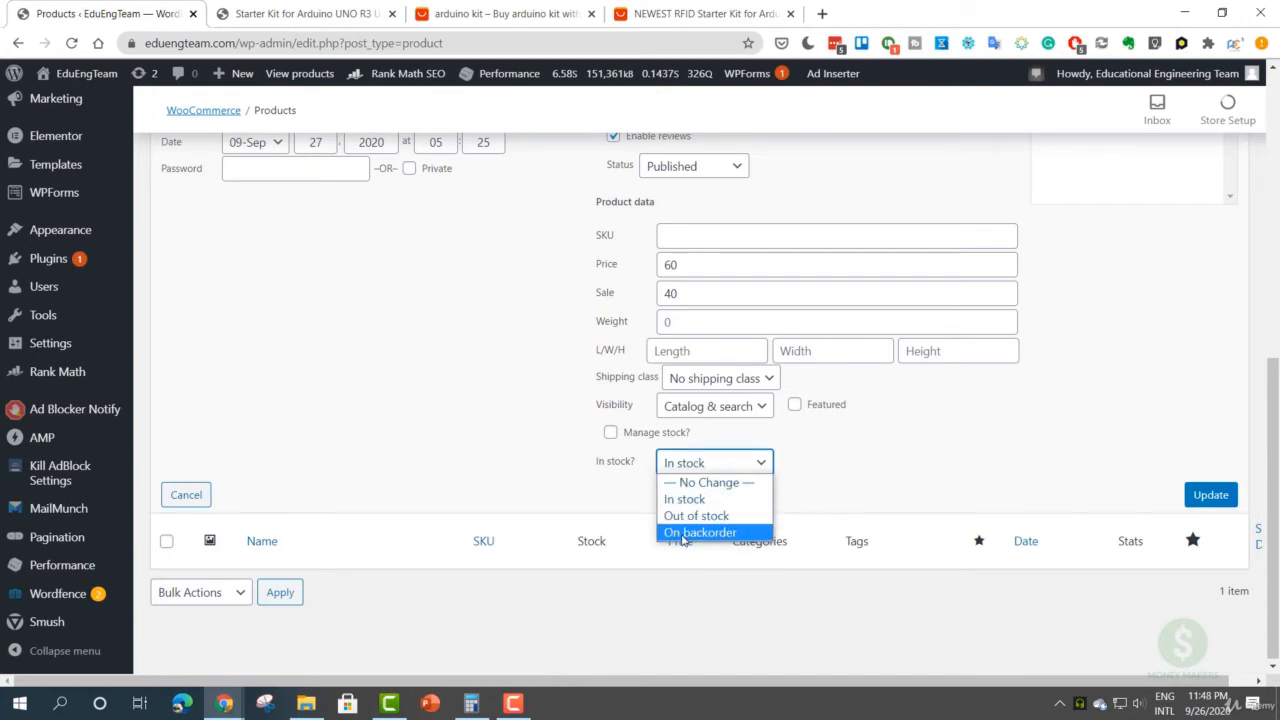
click(535, 485)
scroll(463, 430, up, 3)
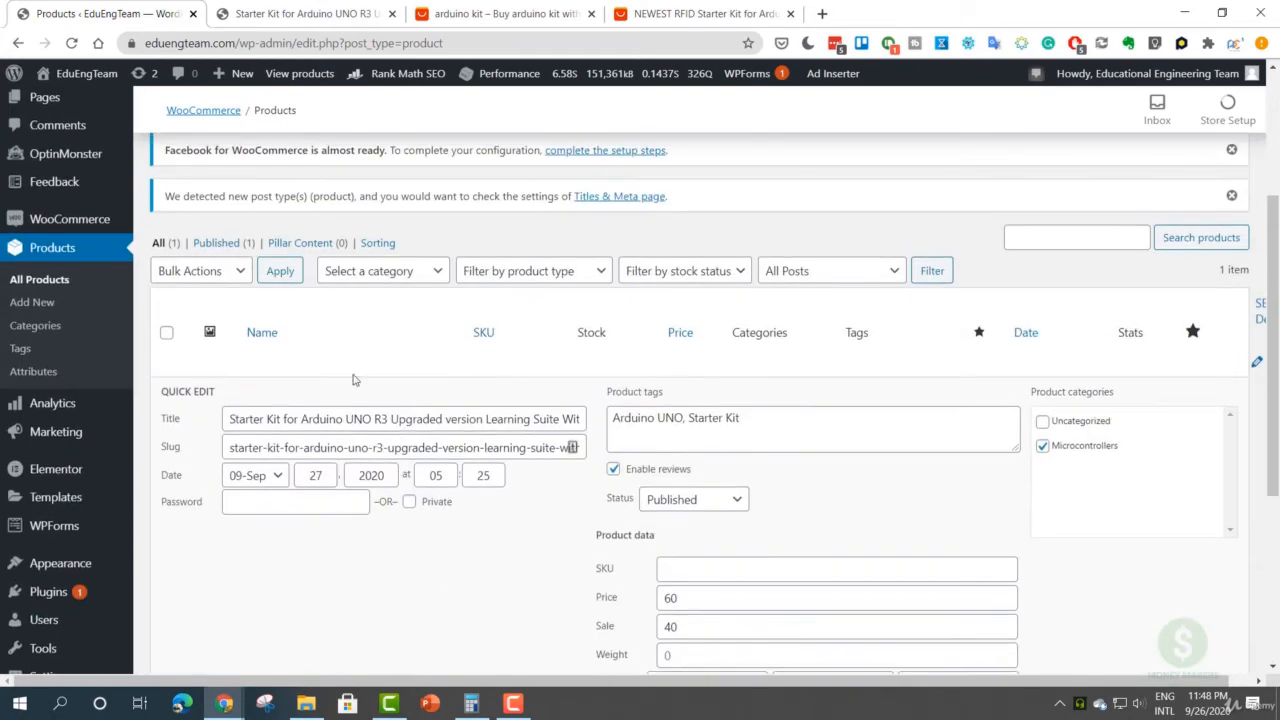
scroll(543, 414, down, 3)
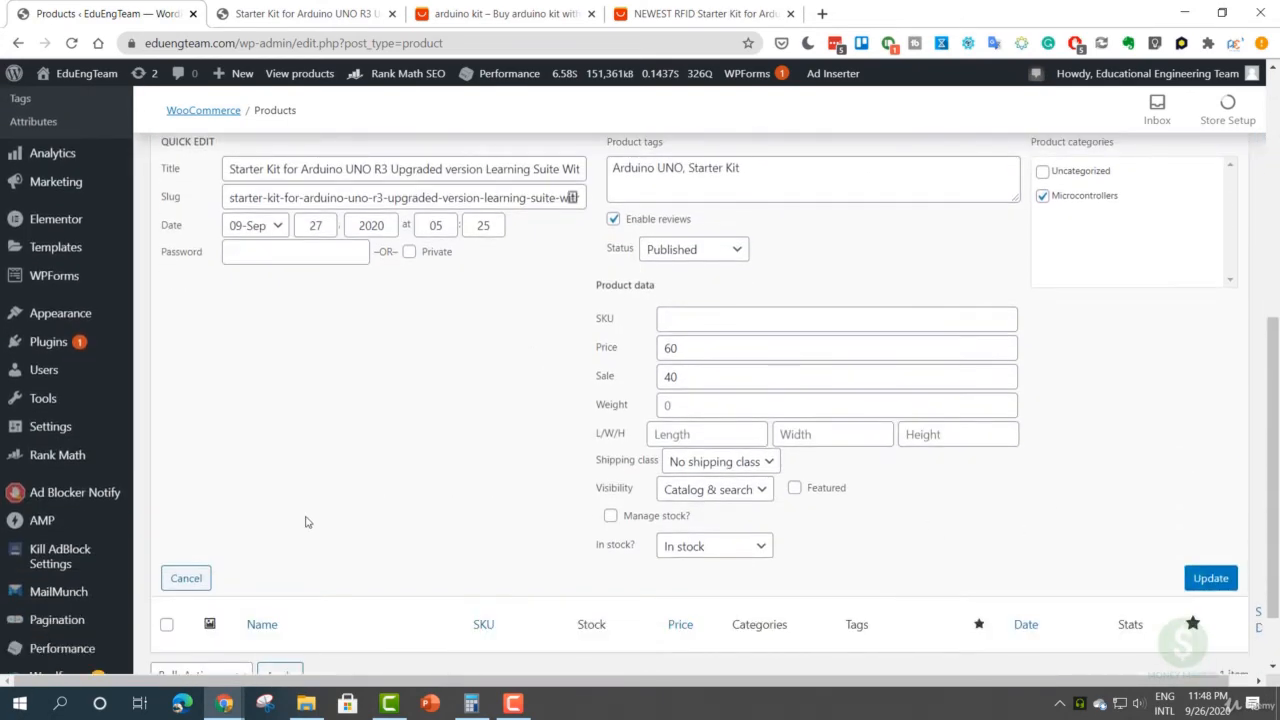
click(186, 578)
scroll(450, 455, up, 2)
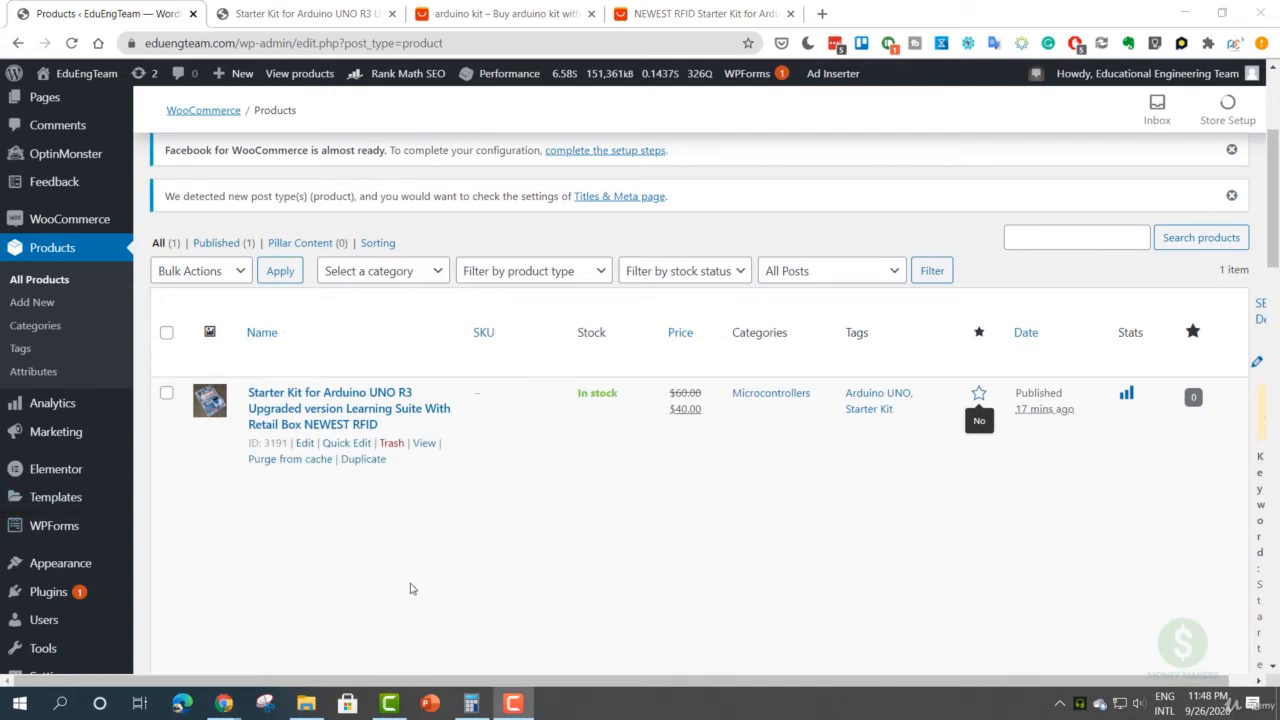
- Select the Arduino starter kit in the product list, check the available bulk actions, and clear the selection
click(166, 393)
click(193, 278)
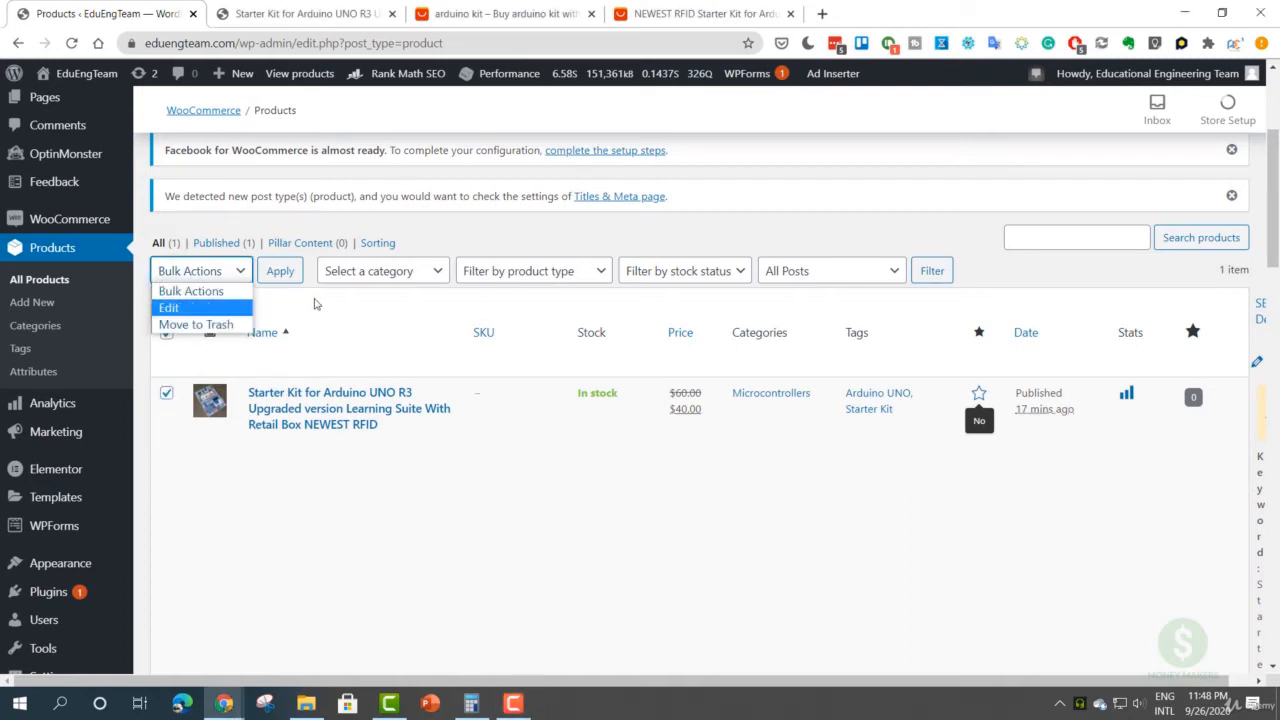
click(167, 394)
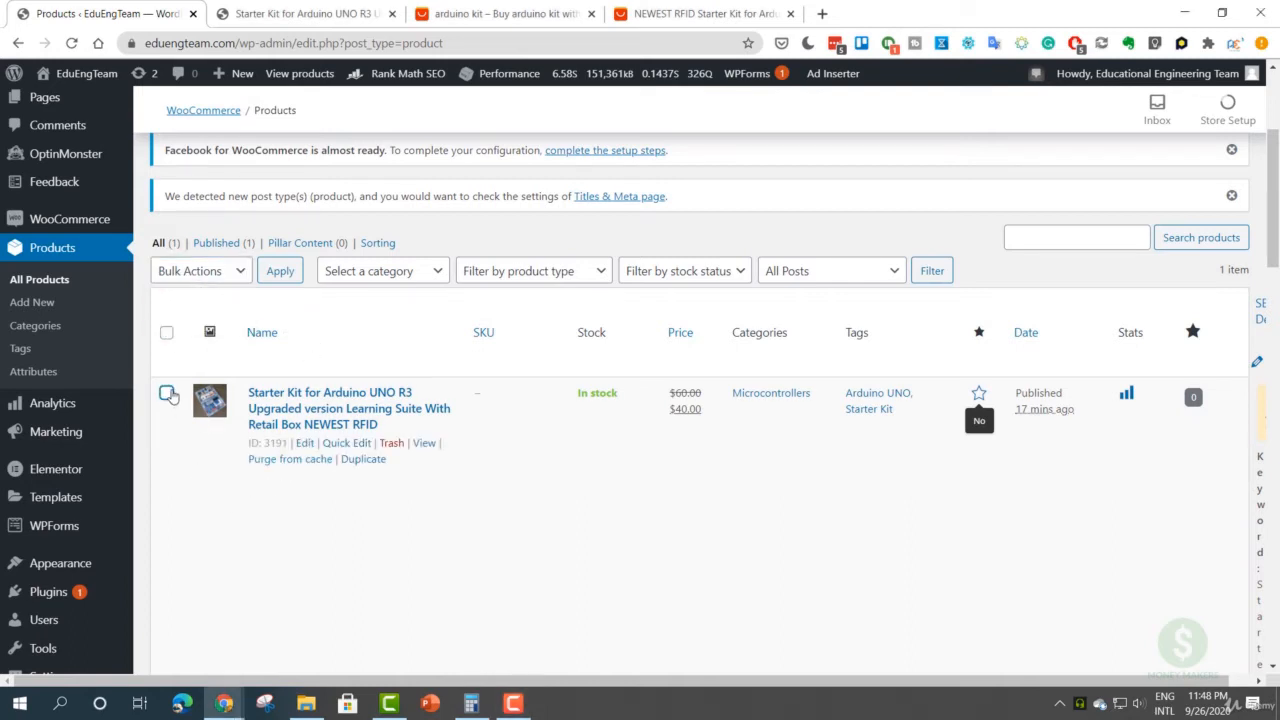
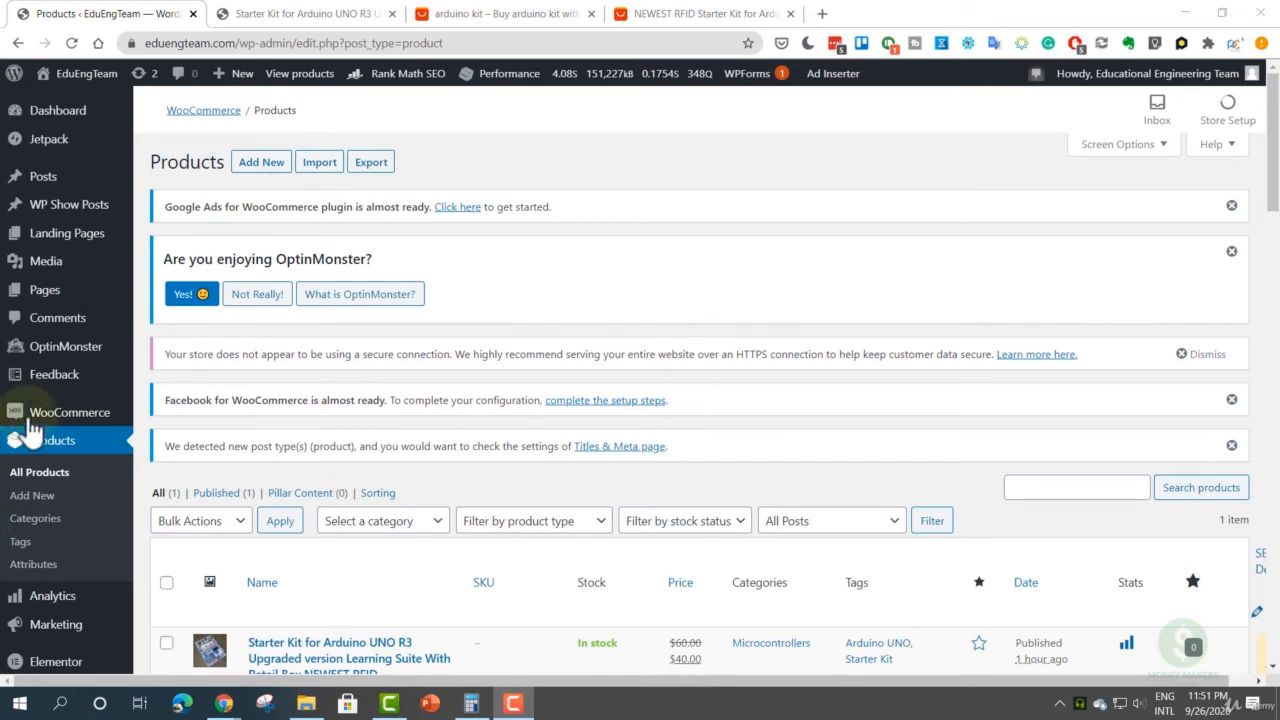
- Open the WooCommerce orders page and review its add-order option, new-order message and suggested store tools
mouse_move(70, 420)
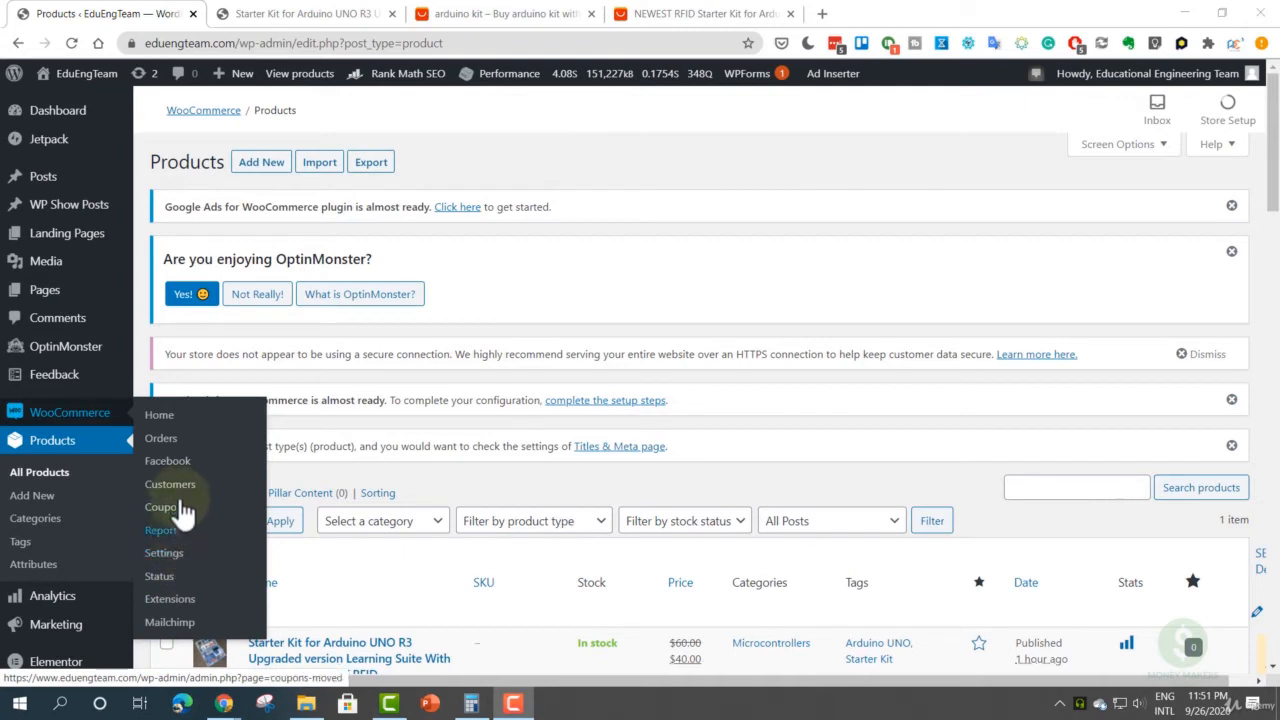
click(186, 450)
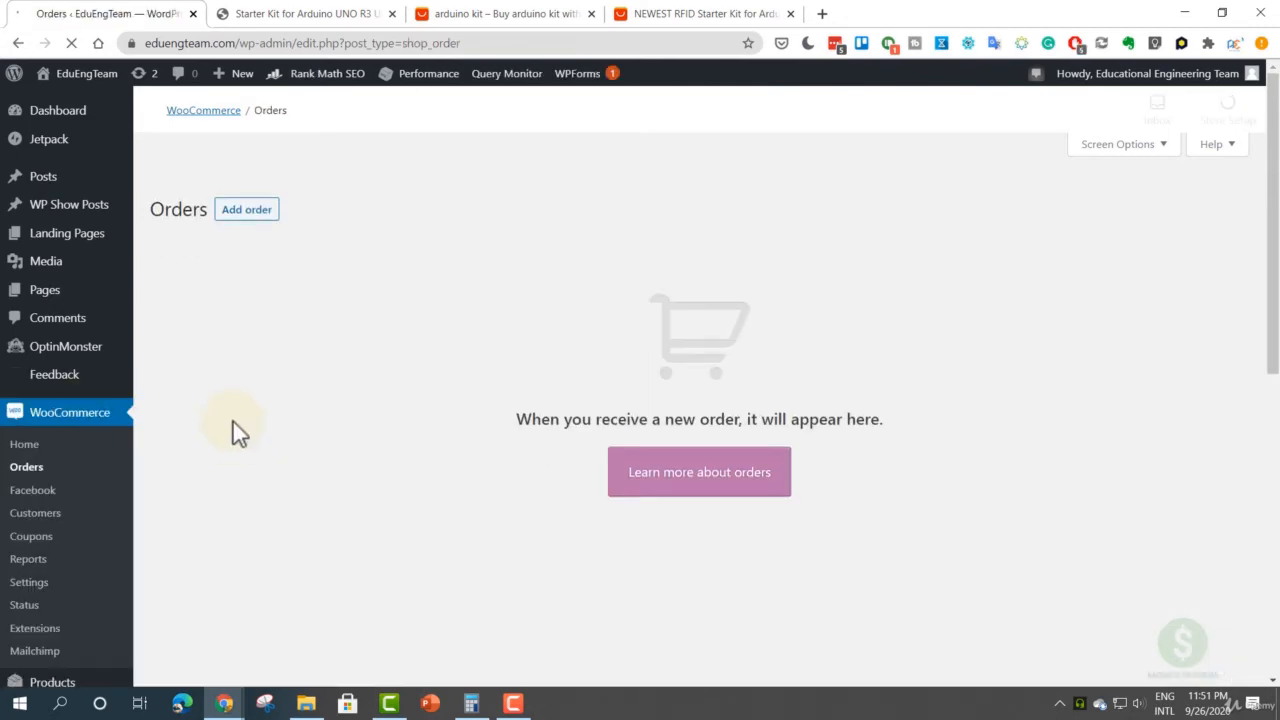
scroll(480, 330, down, 6)
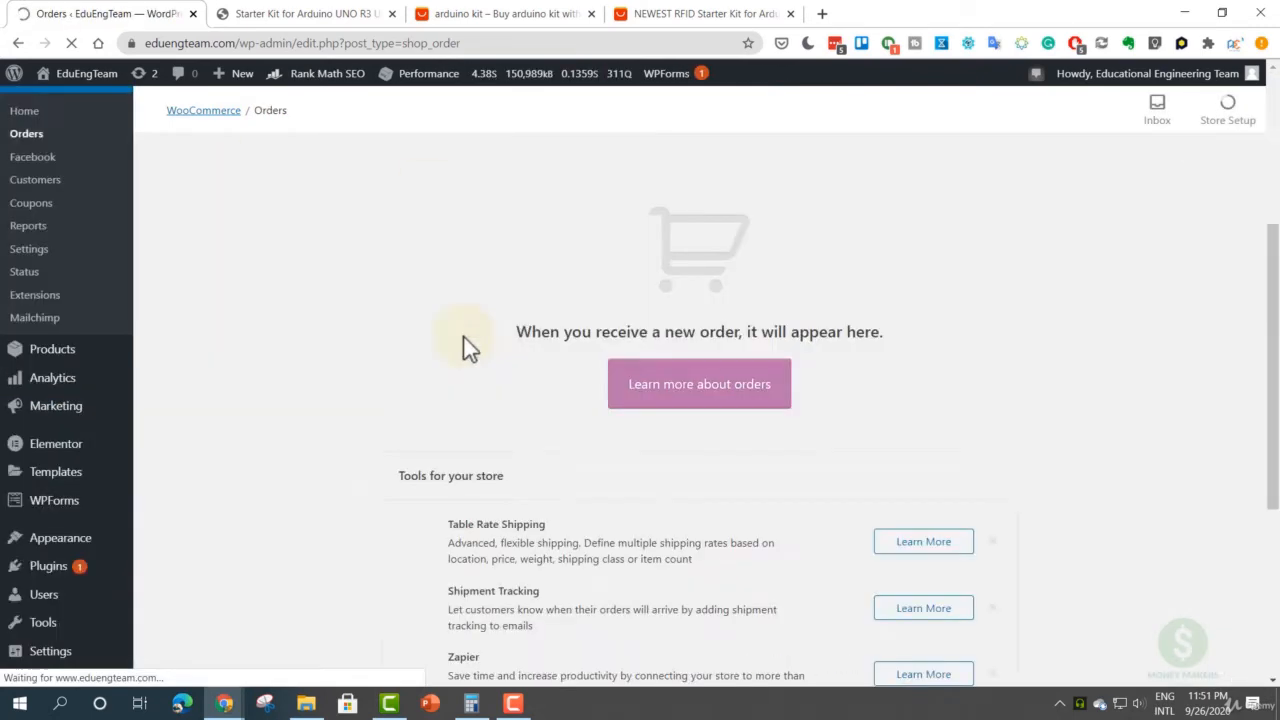
scroll(530, 370, down, 2)
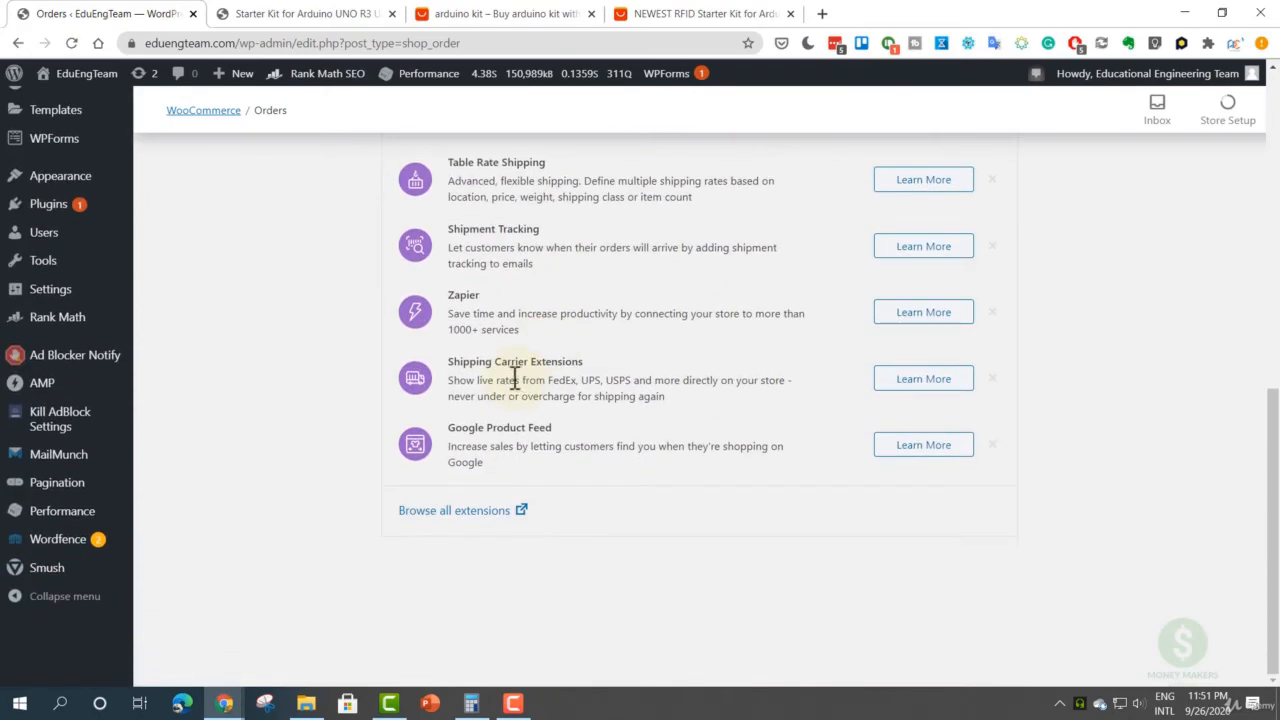
scroll(491, 360, up, 8)
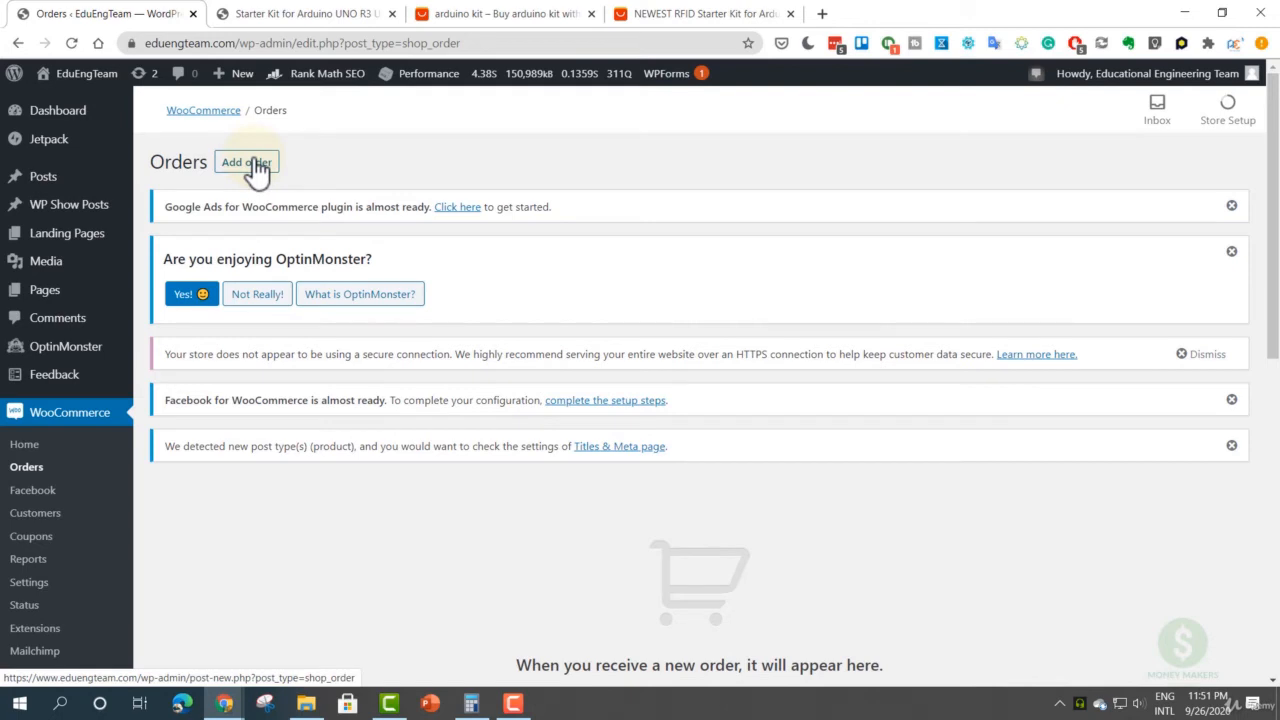
scroll(360, 480, down, 3)
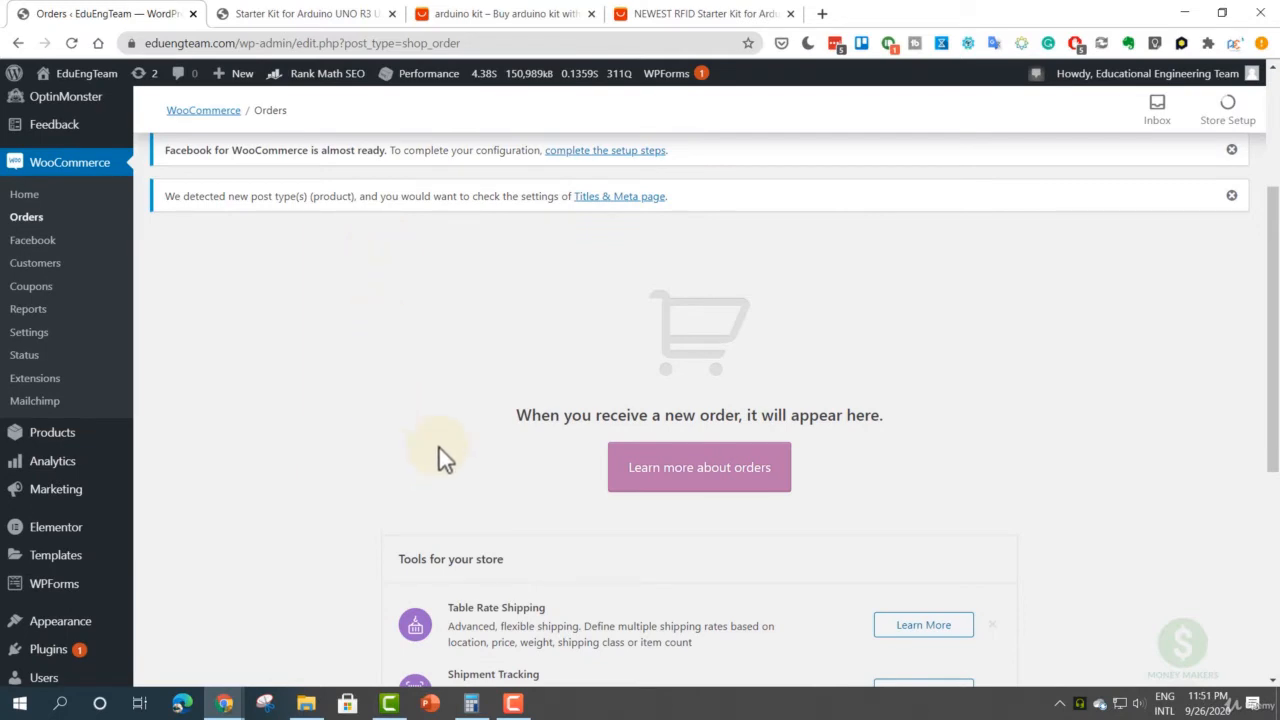
drag(518, 415, 828, 415)
click(866, 418)
scroll(420, 500, up, 3)
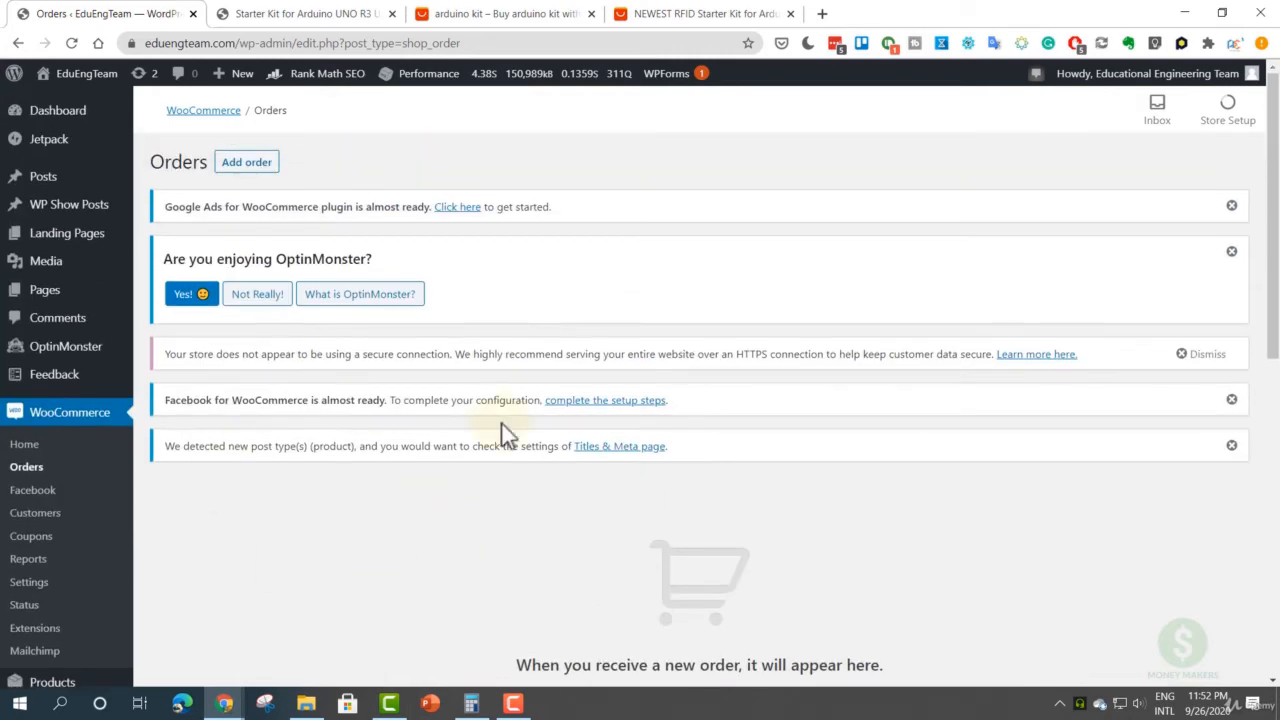
- Open the WooCommerce coupons page and start adding a new coupon
scroll(360, 435, down, 2)
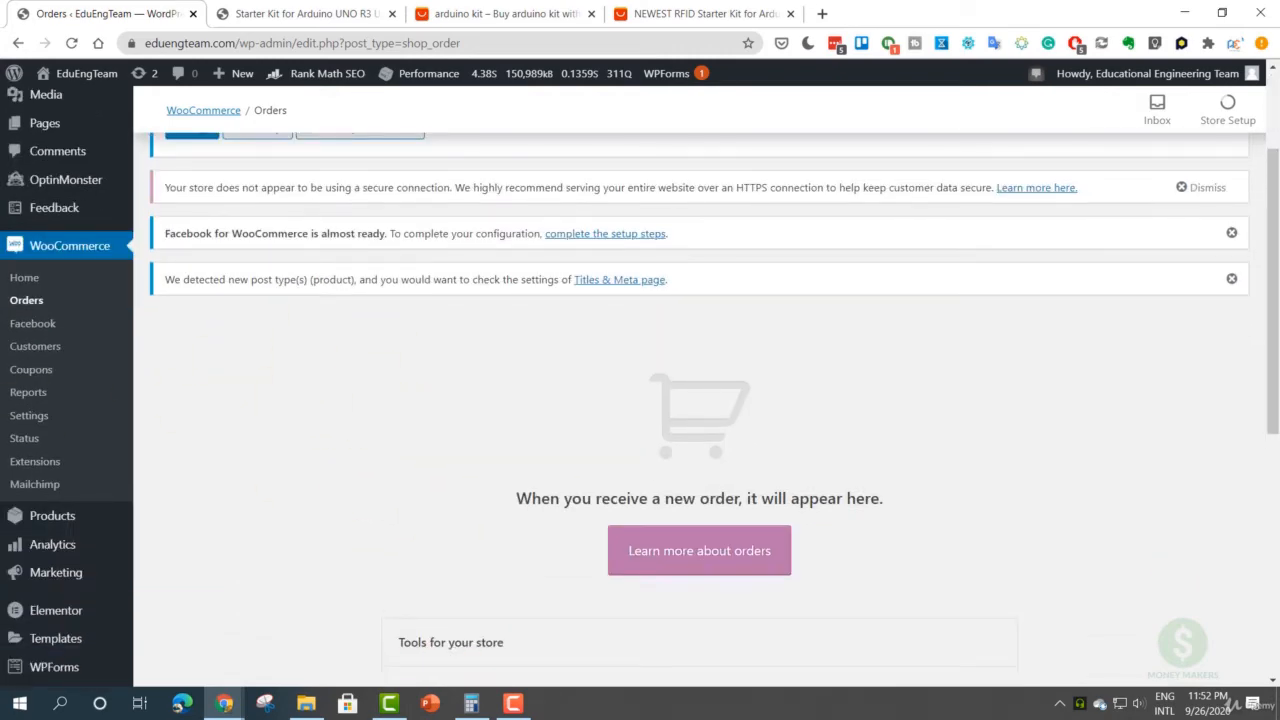
click(31, 370)
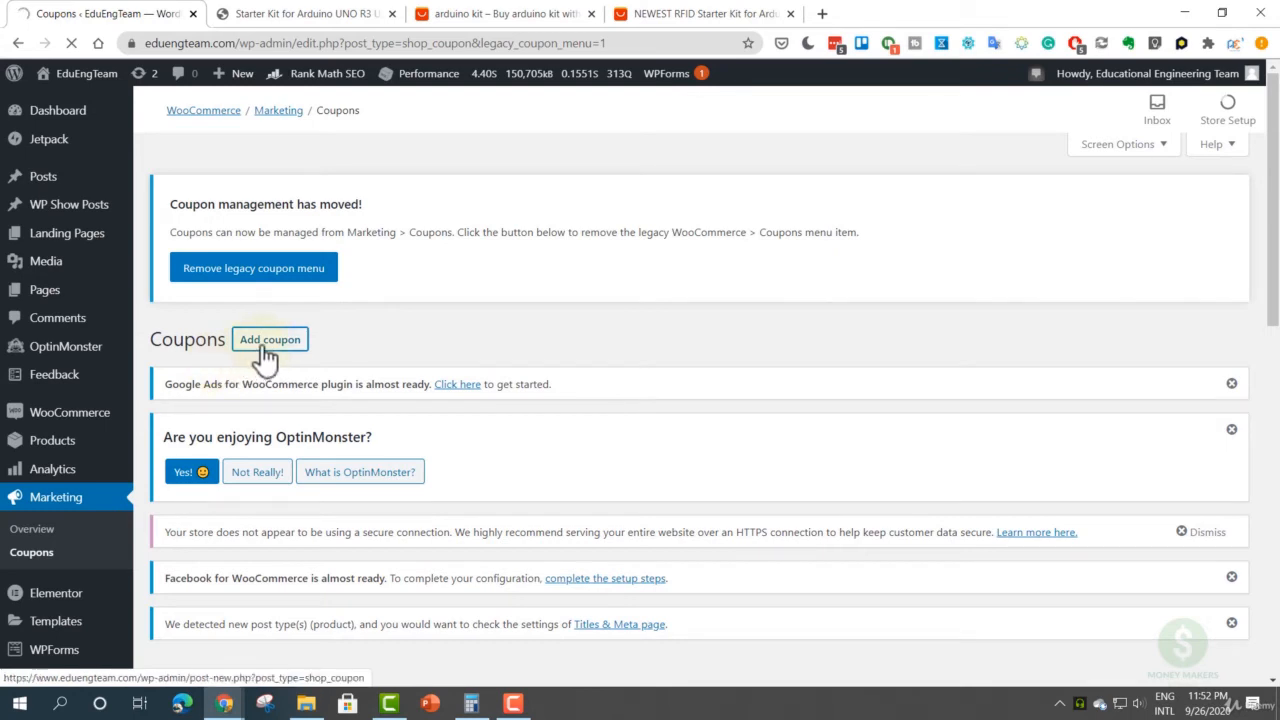
click(266, 352)
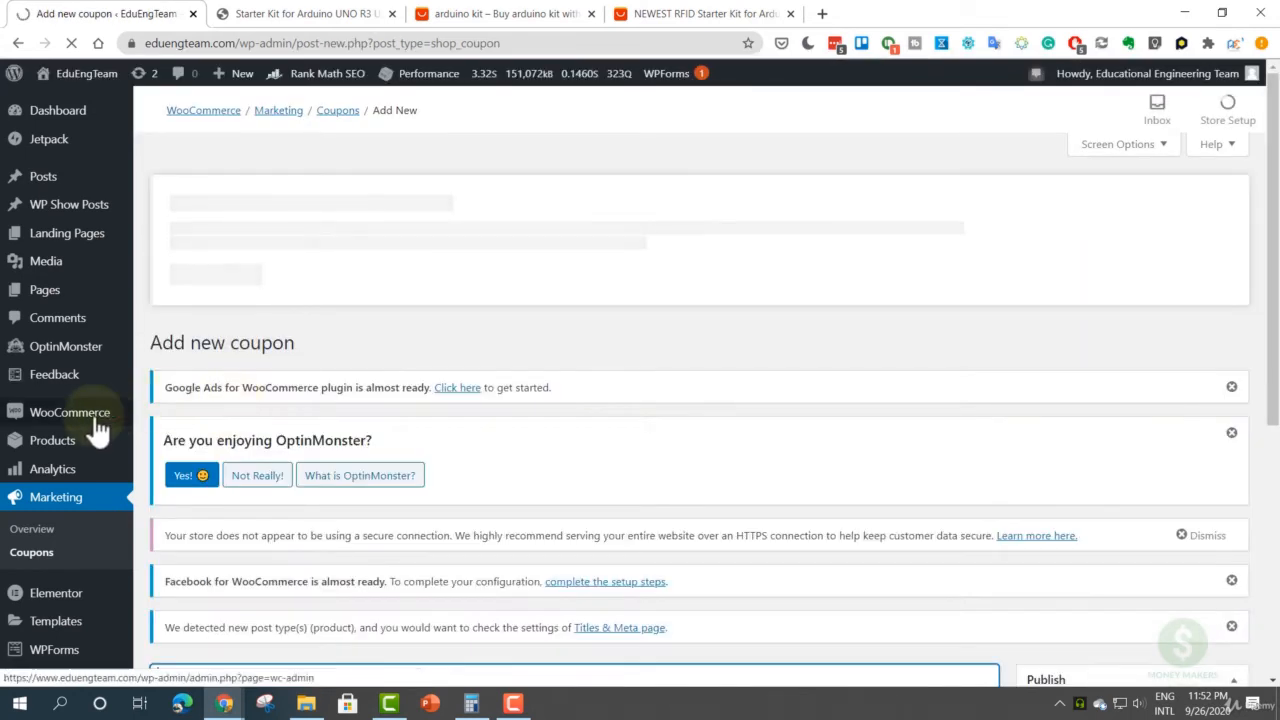
- Read the notice about the new location of coupon management on the new coupon page
mouse_move(88, 420)
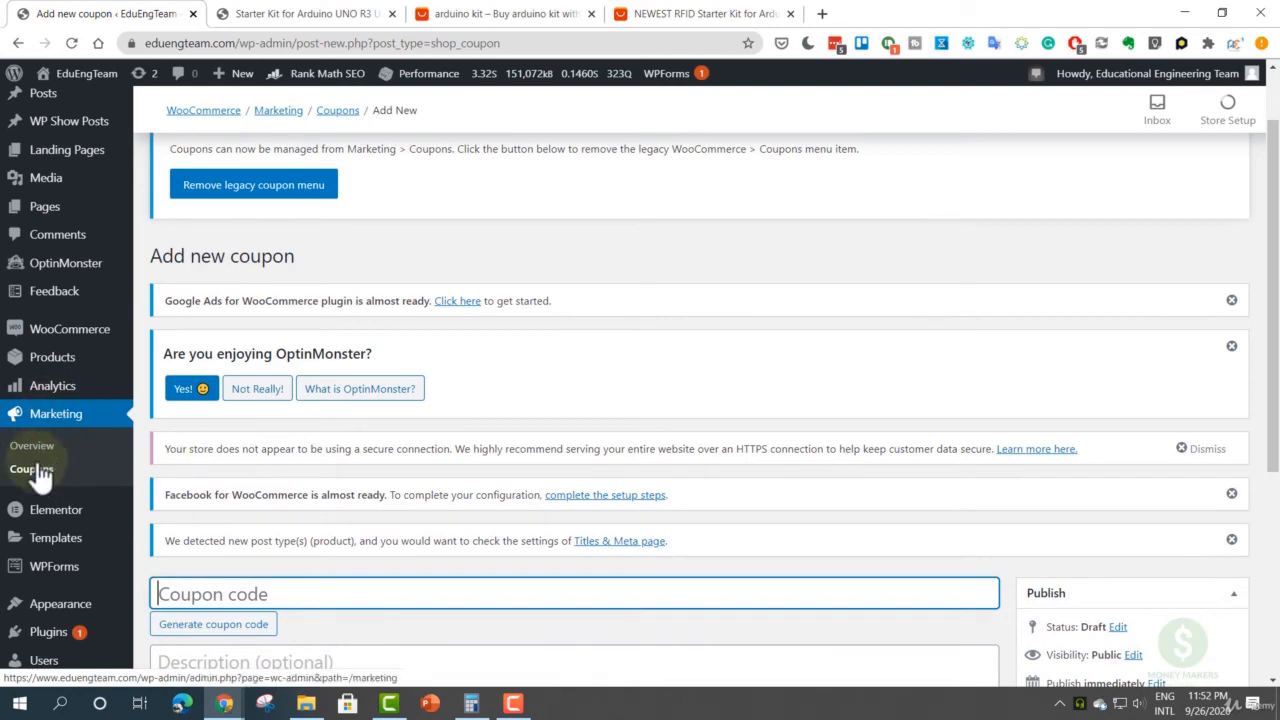
scroll(298, 476, up, 2)
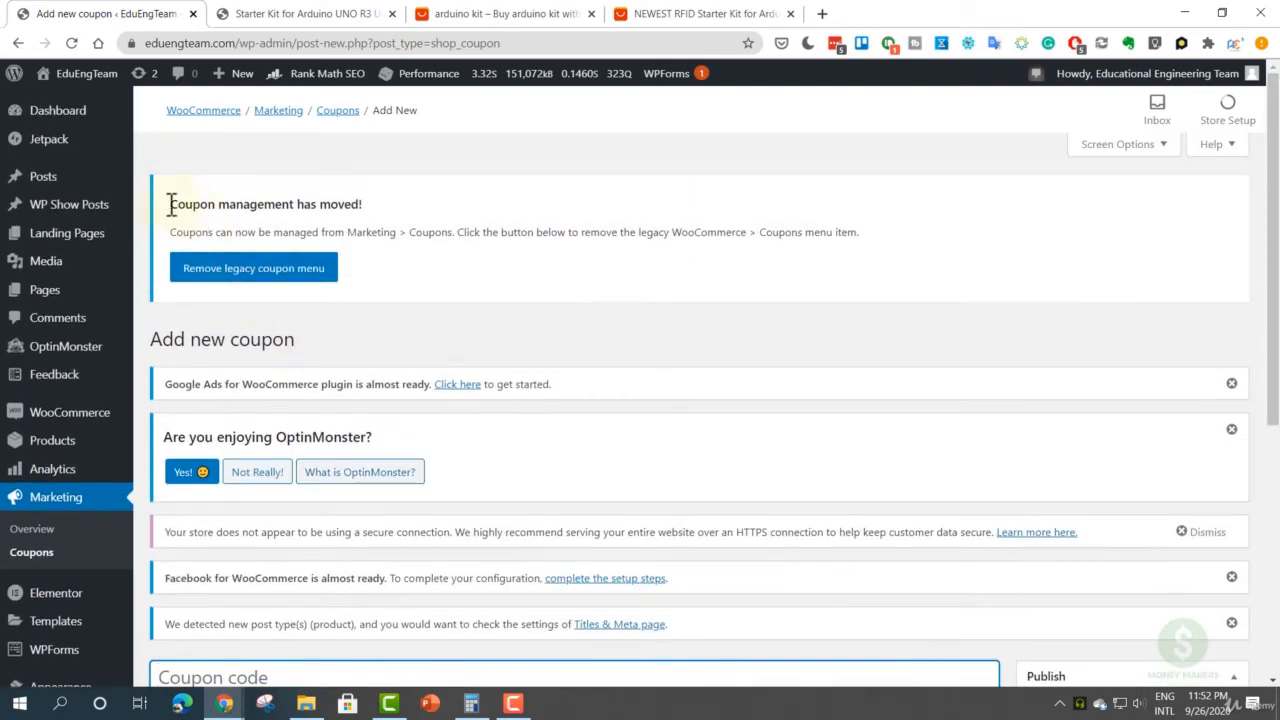
drag(171, 205, 362, 203)
click(379, 203)
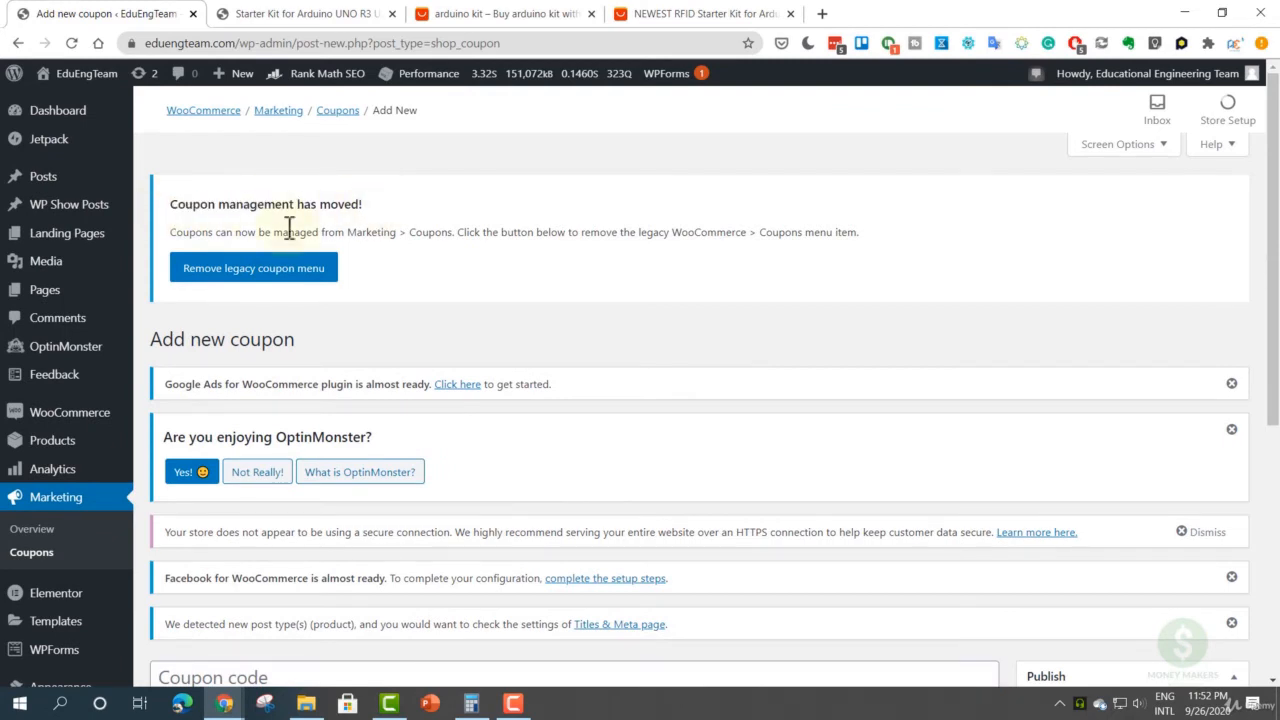
drag(227, 234, 390, 234)
click(342, 233)
click(428, 234)
double_click(418, 232)
drag(514, 232, 606, 230)
click(637, 232)
- Look over the new coupon form and generate an automatic coupon code for it
scroll(553, 258, down, 3)
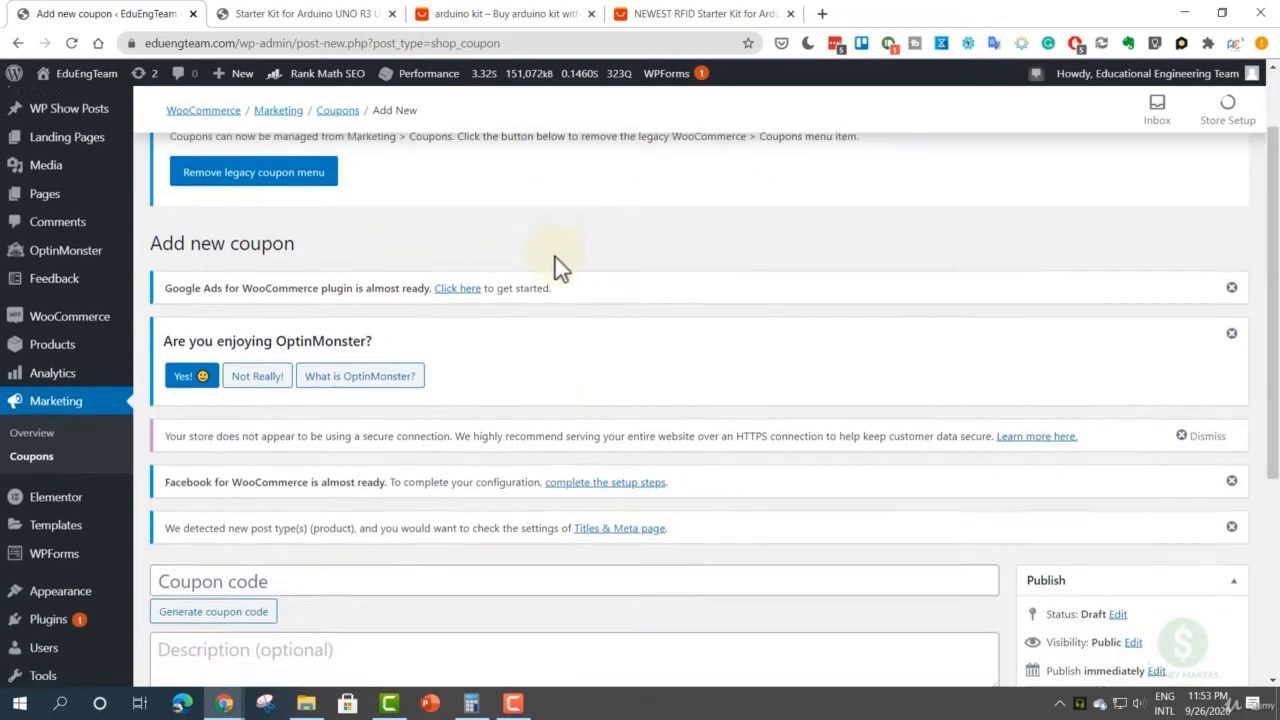
scroll(554, 257, down, 1)
scroll(460, 340, down, 1)
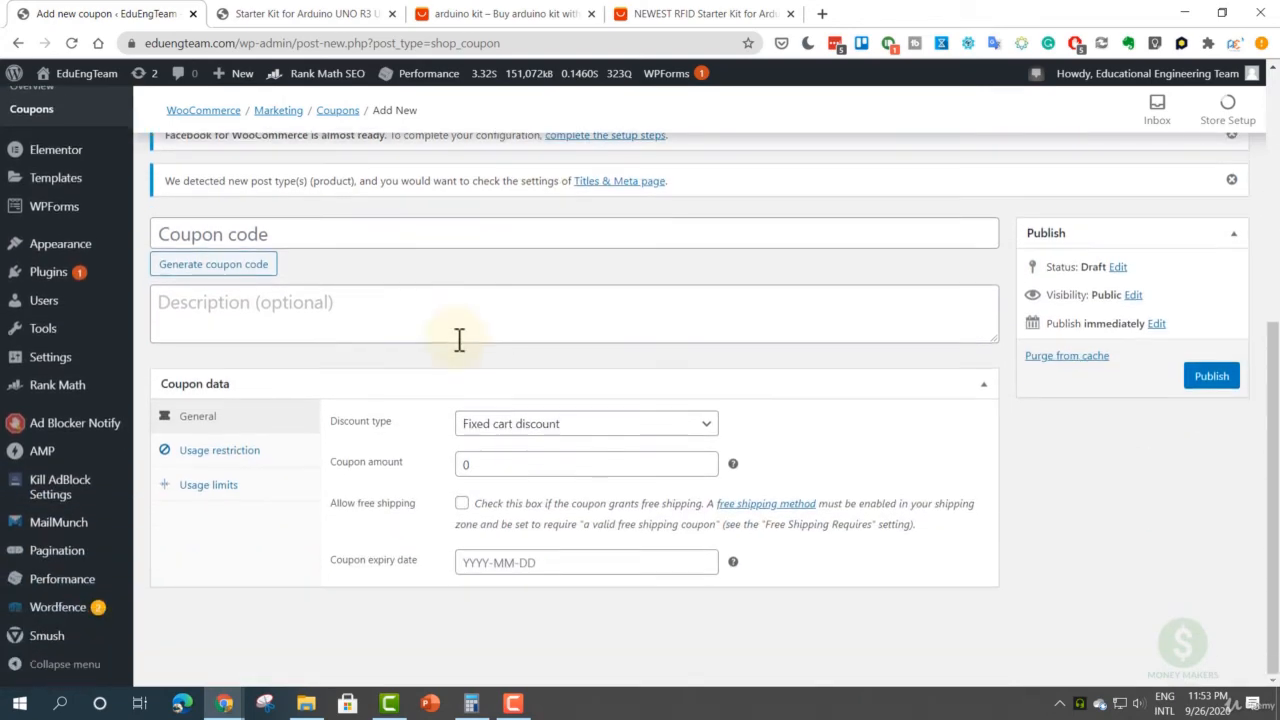
scroll(177, 329, up, 5)
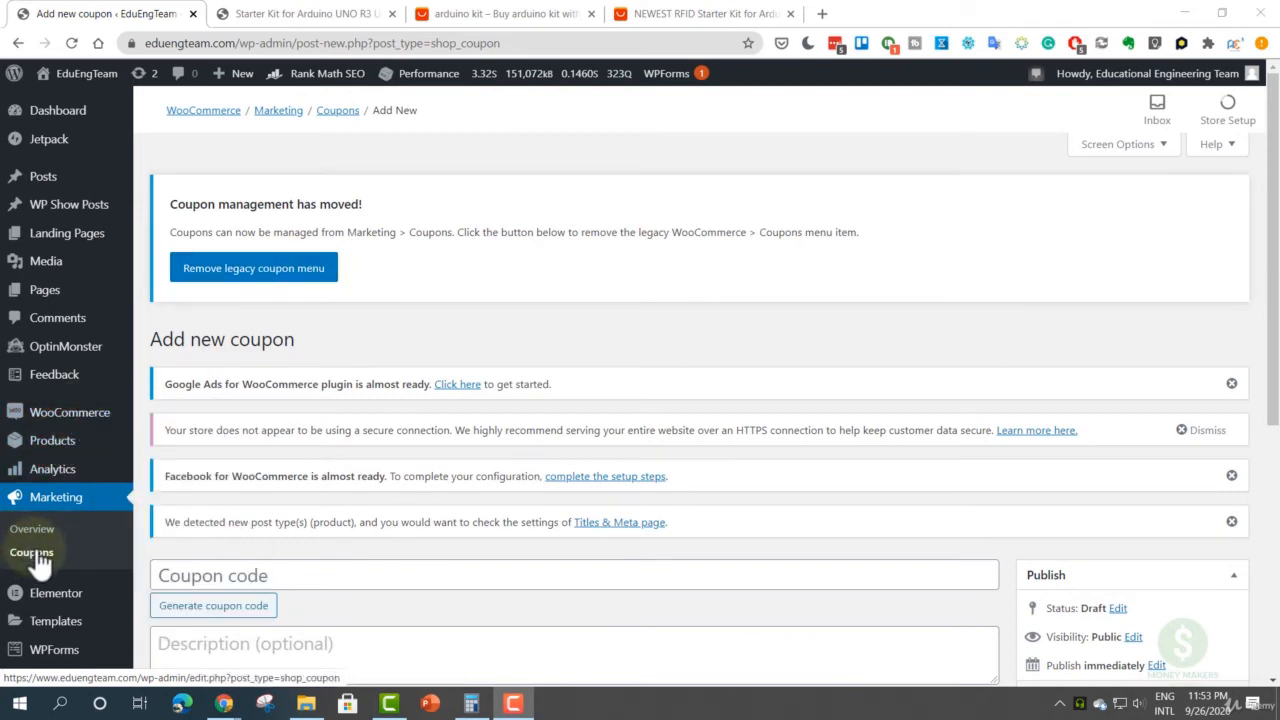
scroll(263, 334, down, 2)
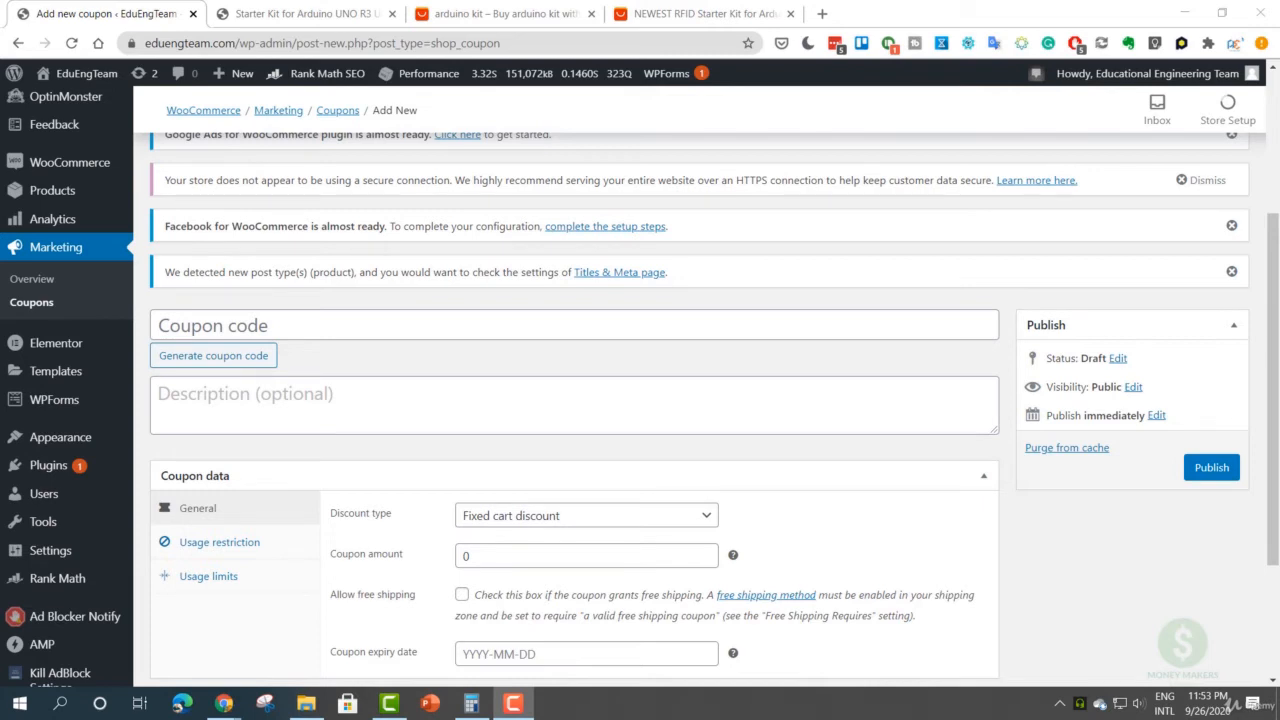
click(300, 404)
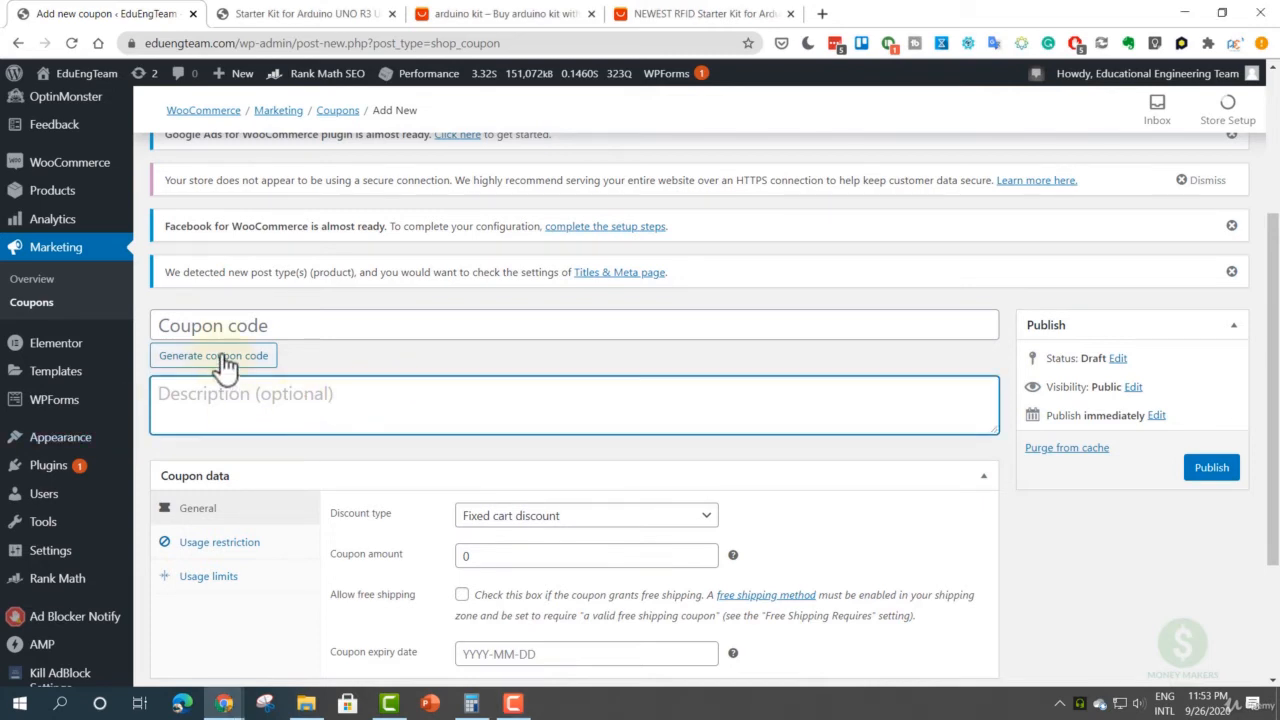
click(226, 366)
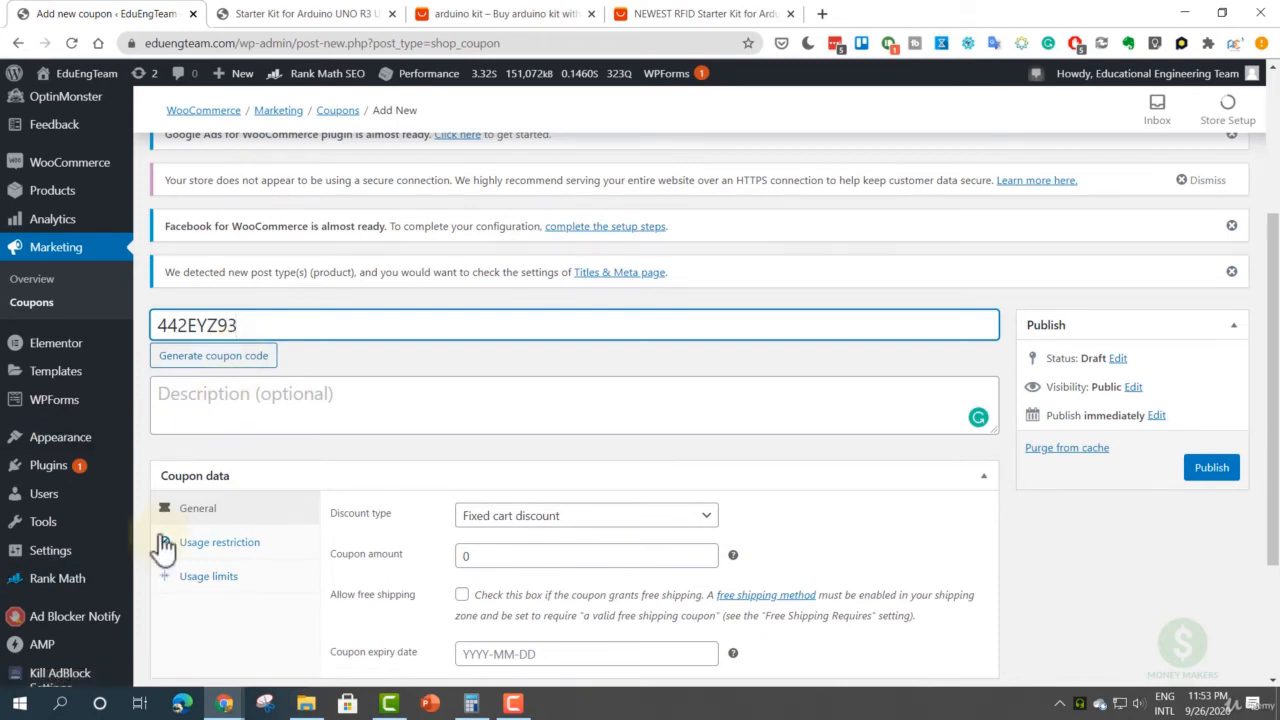
- Set the coupon's discount type to Percentage discount
scroll(220, 460, down, 1)
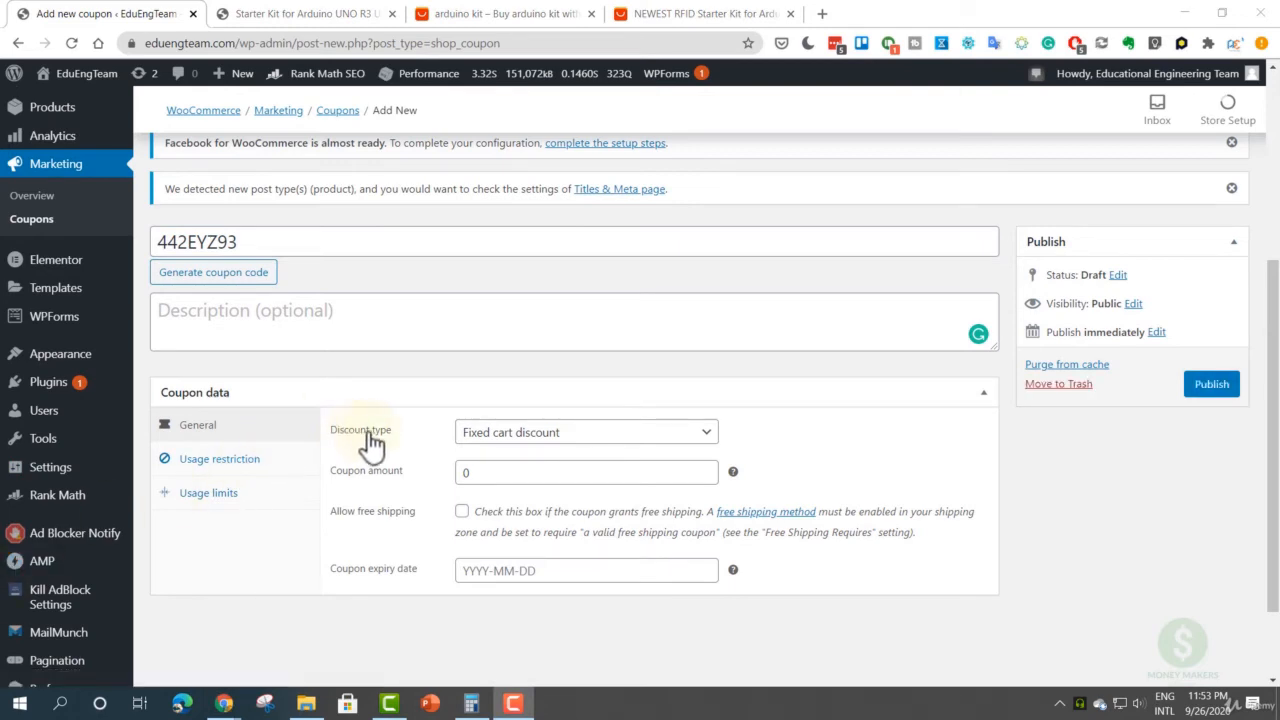
click(538, 435)
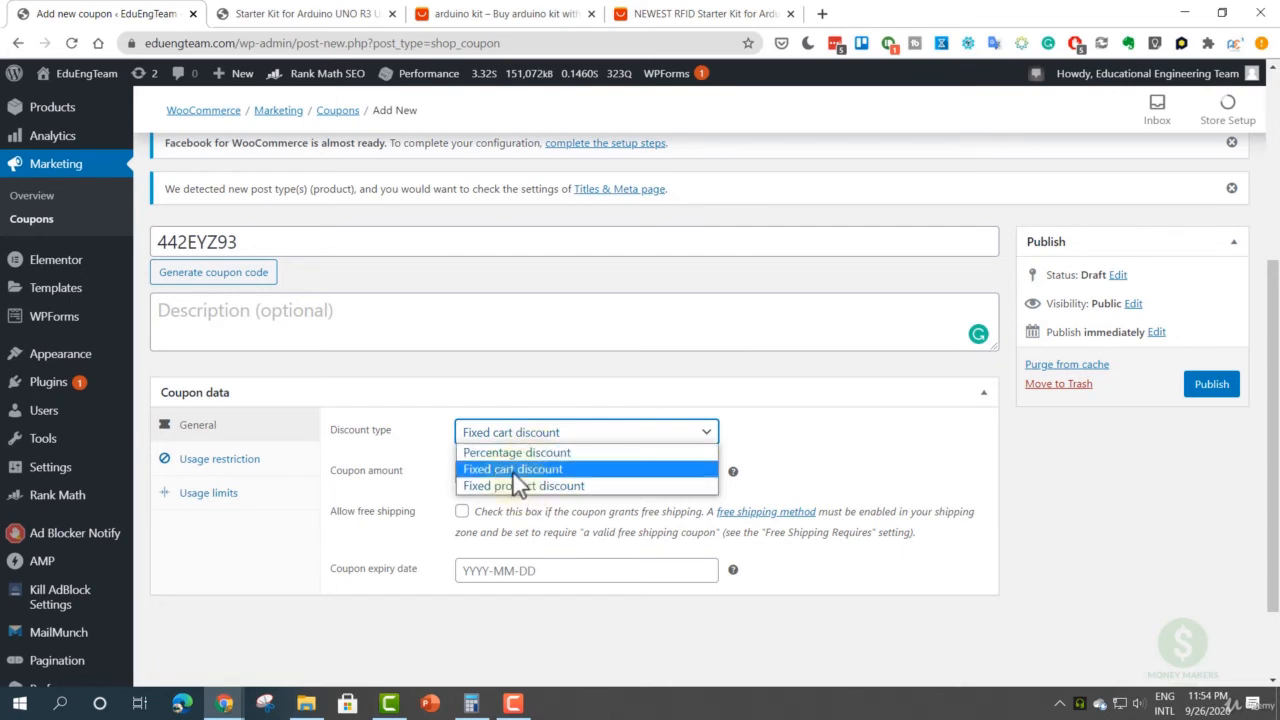
click(519, 469)
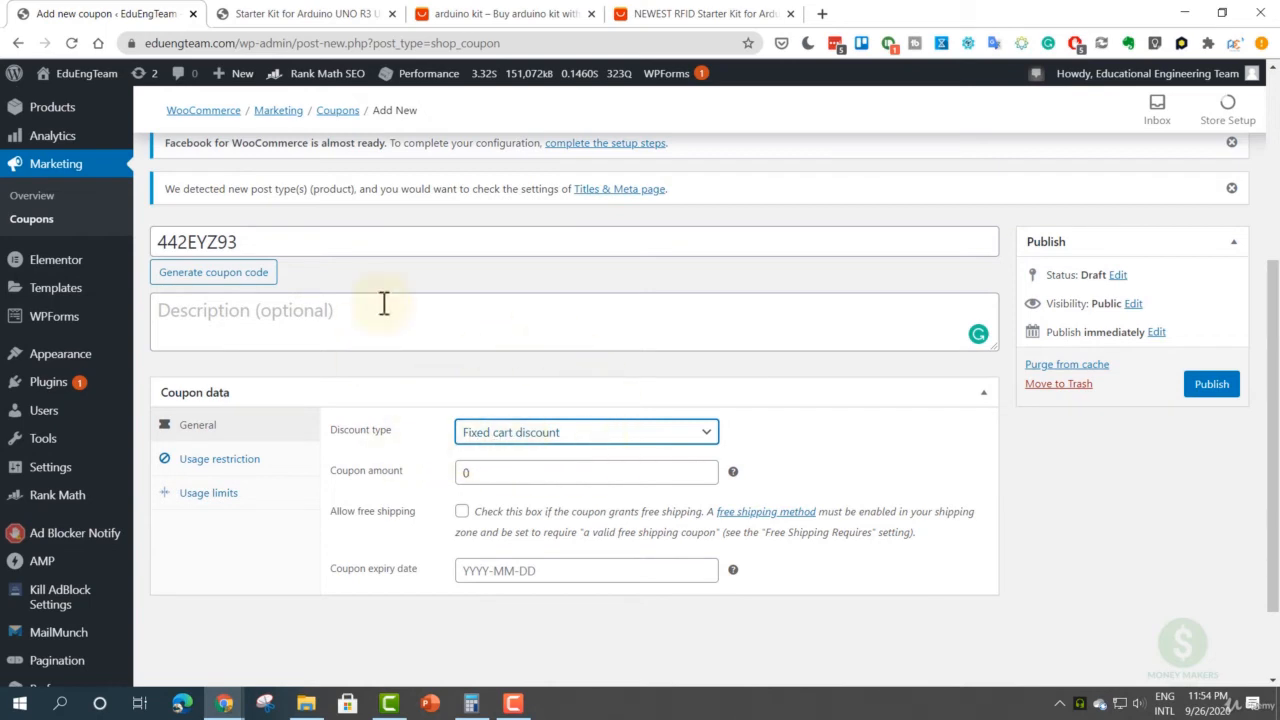
click(508, 437)
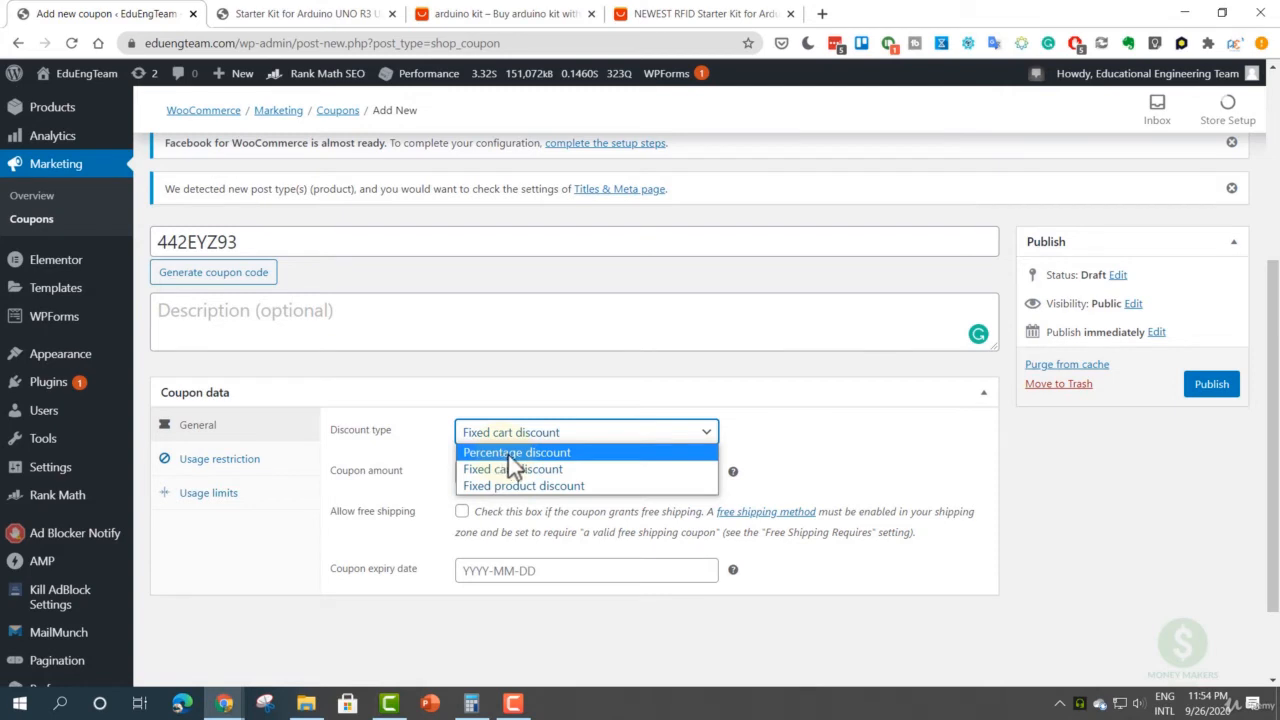
click(509, 456)
click(520, 437)
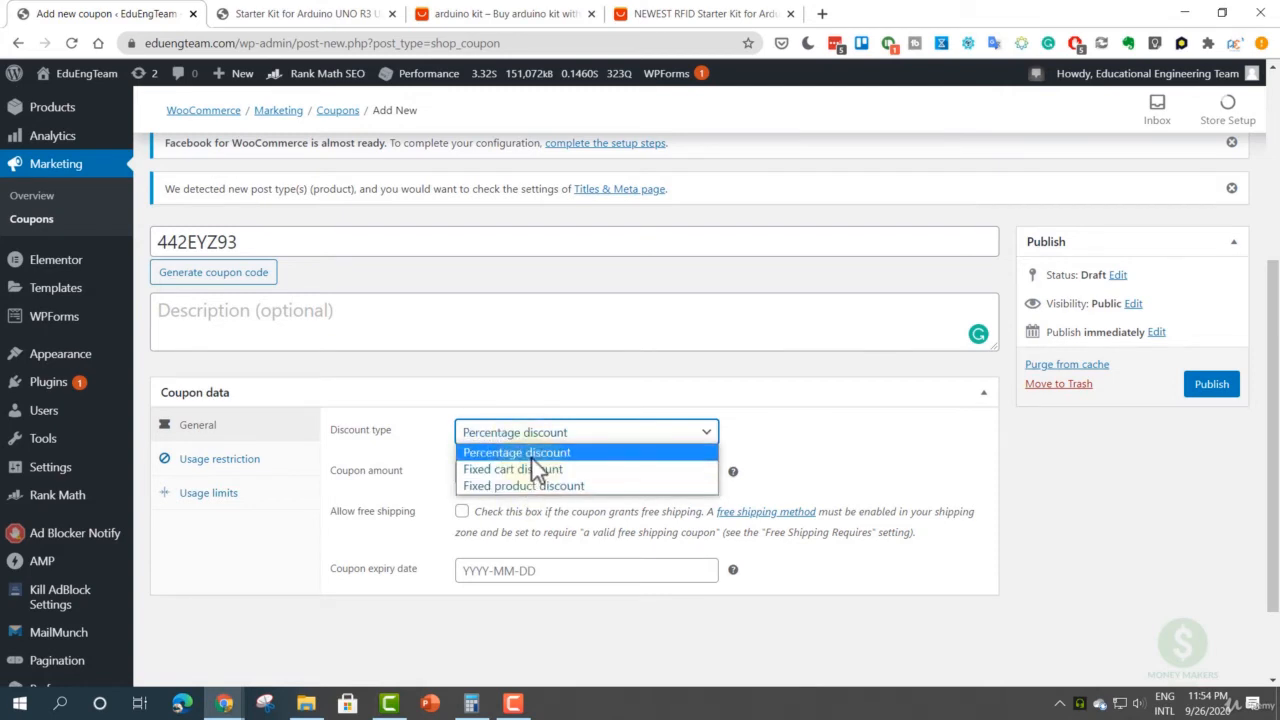
click(531, 458)
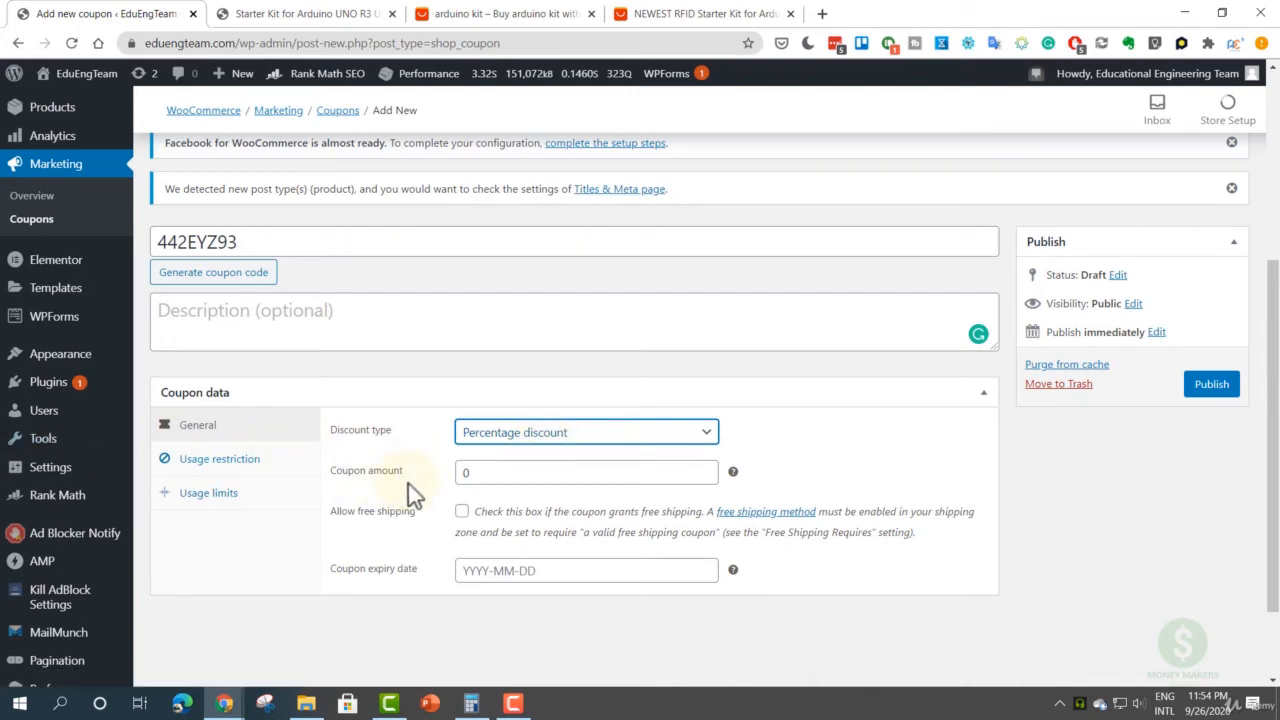
- Set the coupon amount to 20
click(489, 471)
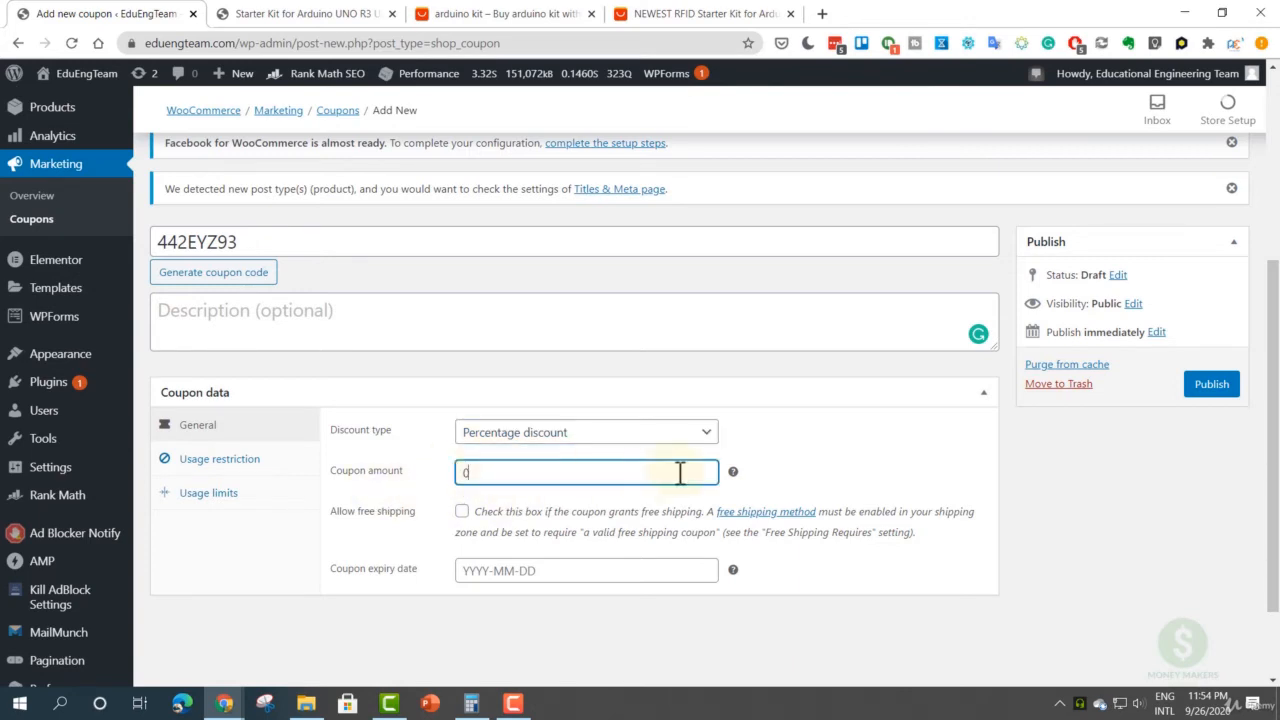
mouse_move(737, 478)
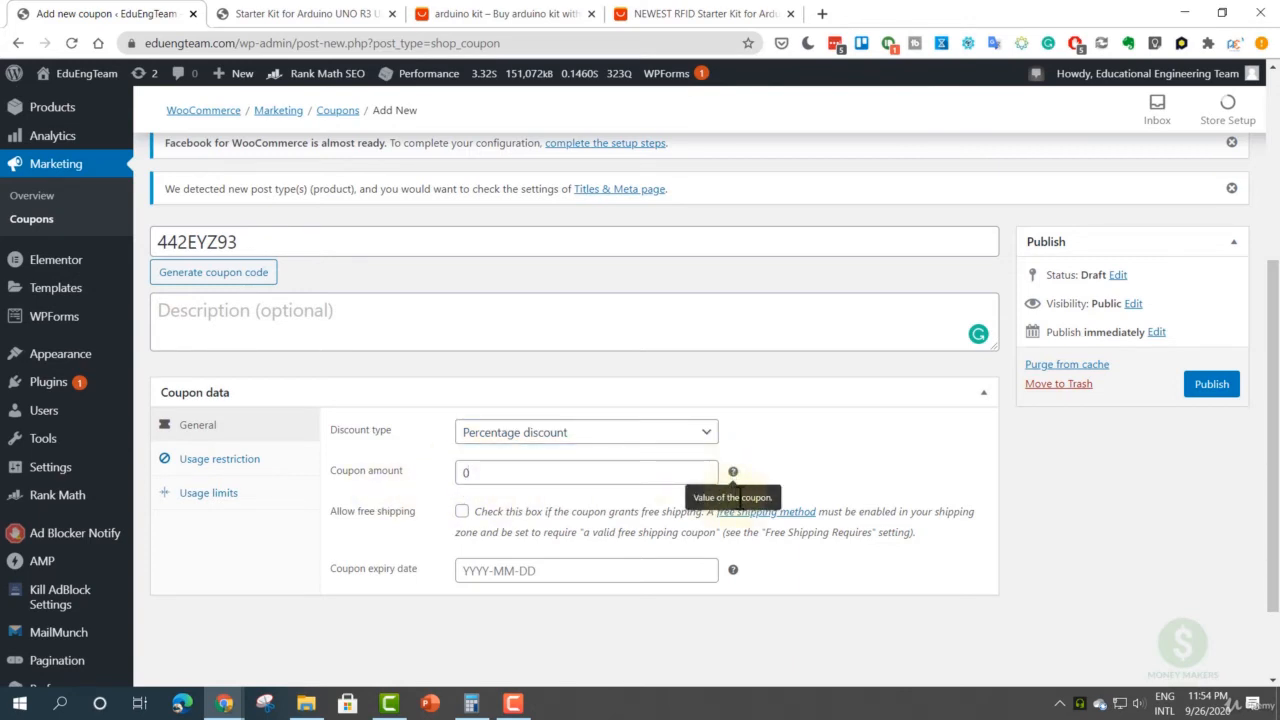
click(558, 480)
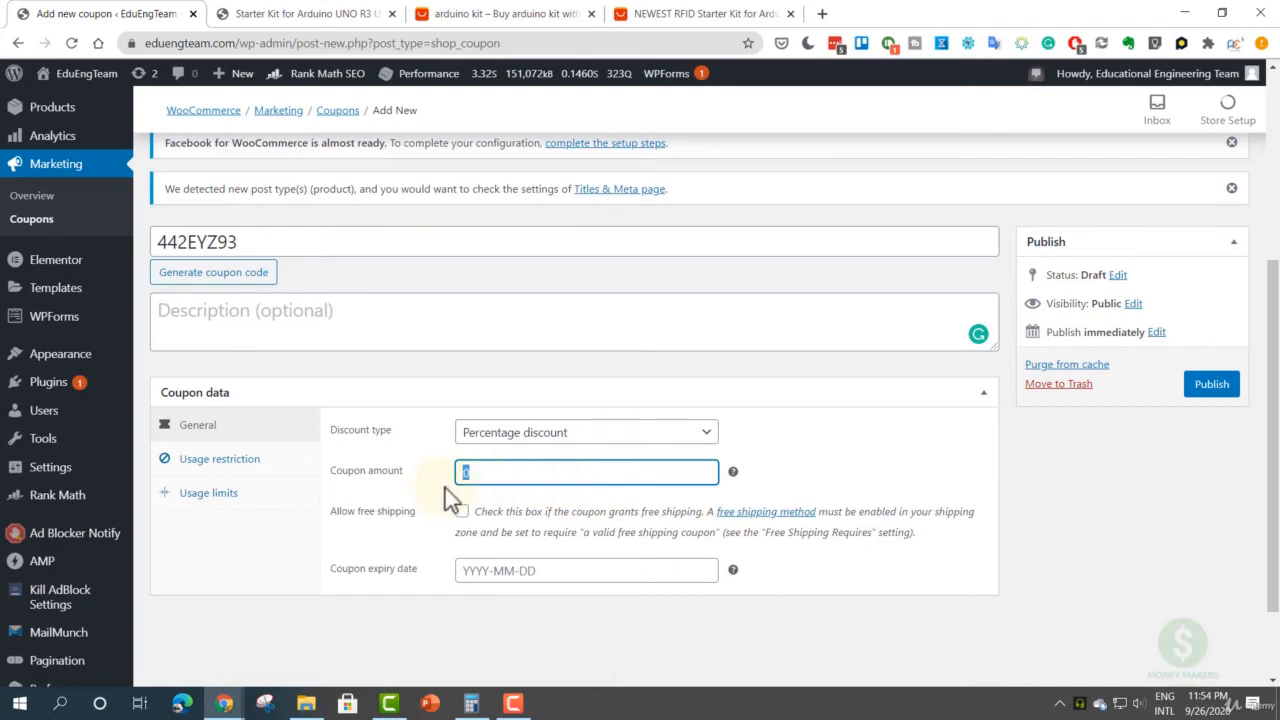
text(20)
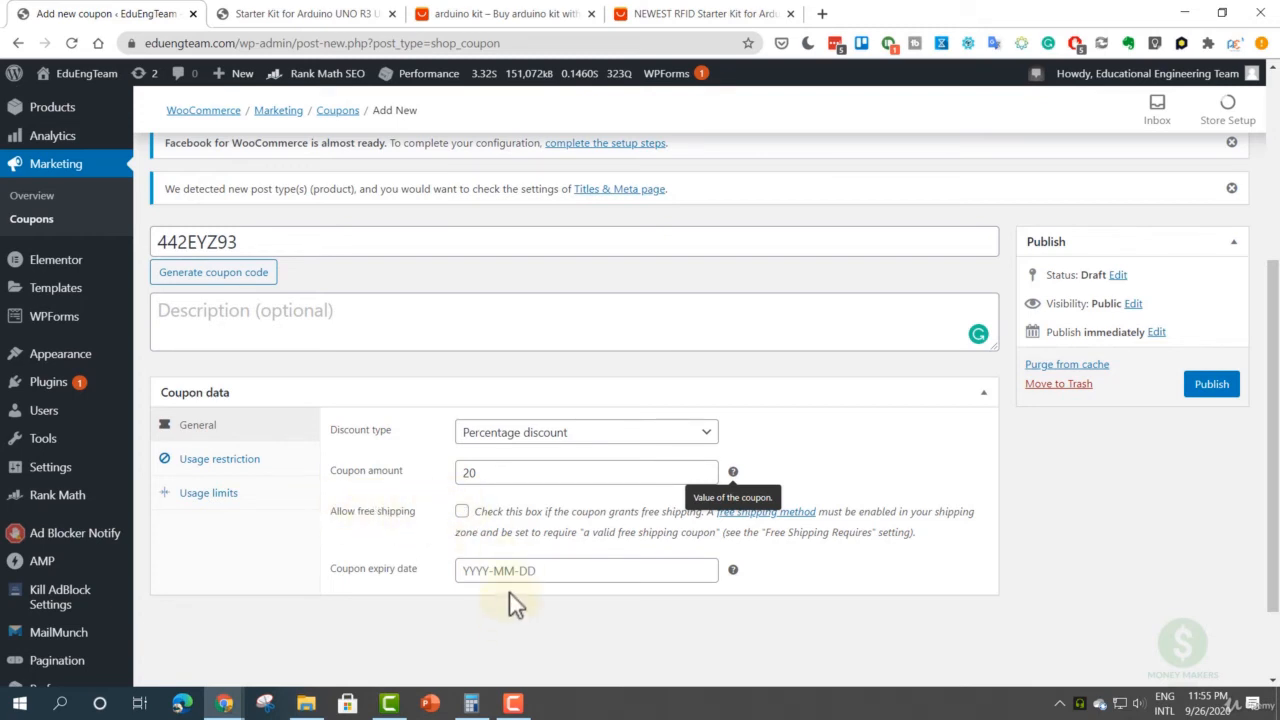
- Allow free shipping with the coupon and set its expiry date to 2020-09-30
click(462, 513)
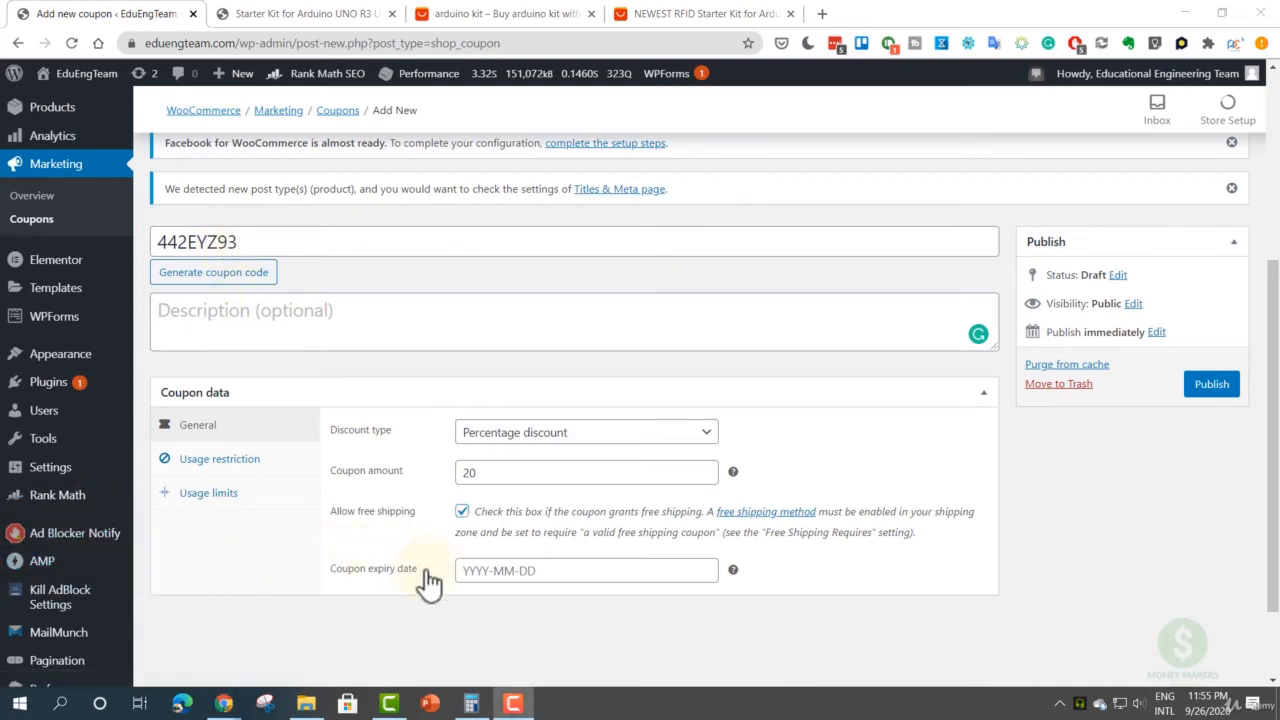
click(474, 570)
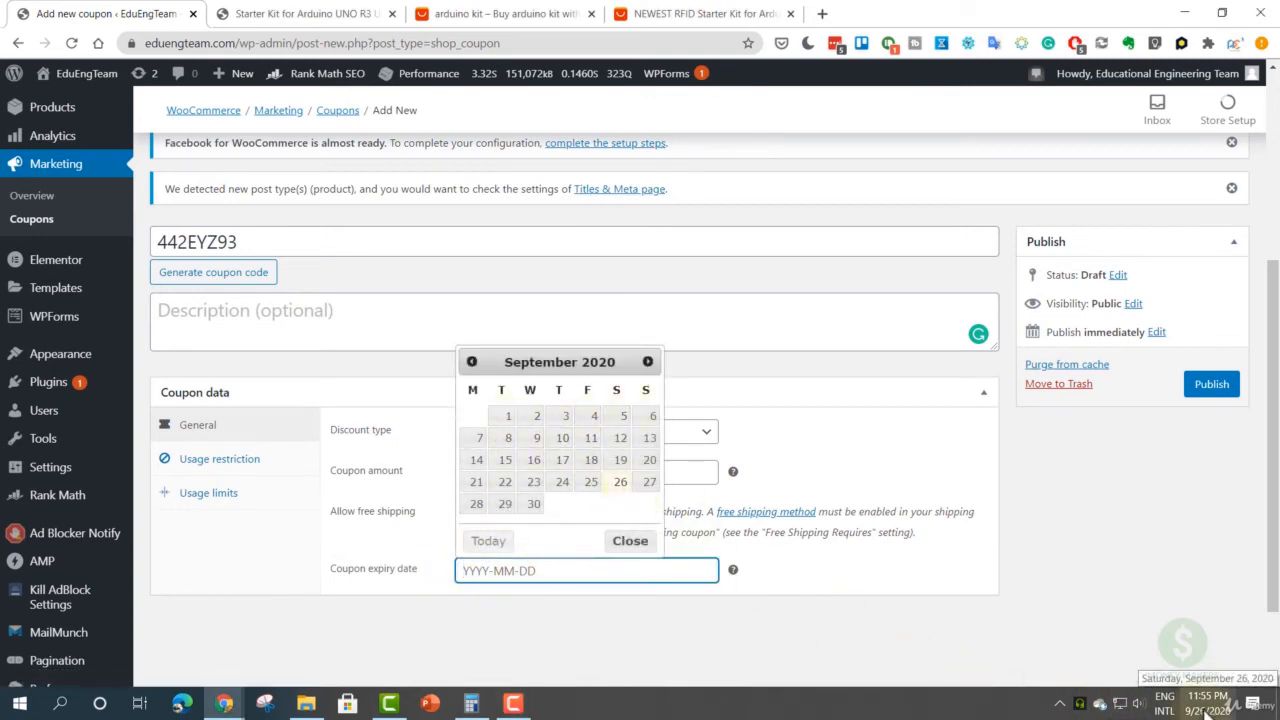
click(534, 504)
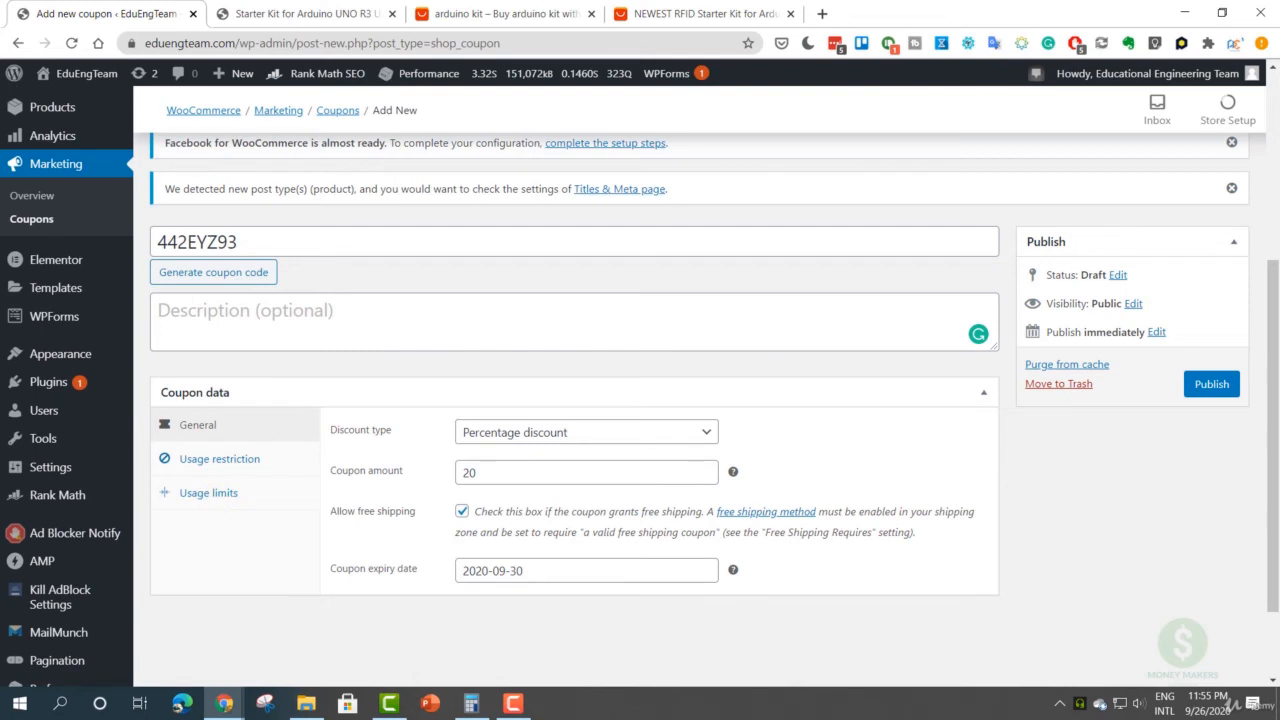
- In the coupon's usage restrictions, enable Individual use only and Exclude sale items, leaving the minimum and maximum spend empty
click(228, 462)
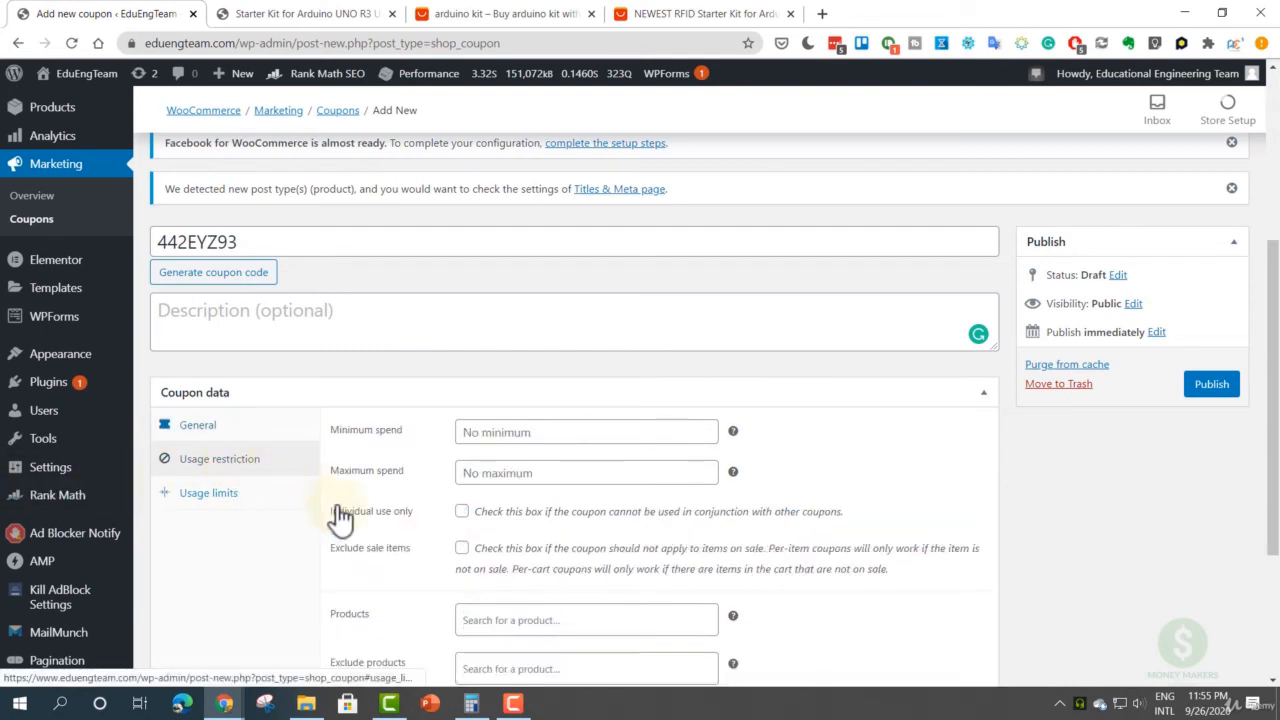
scroll(340, 518, down, 2)
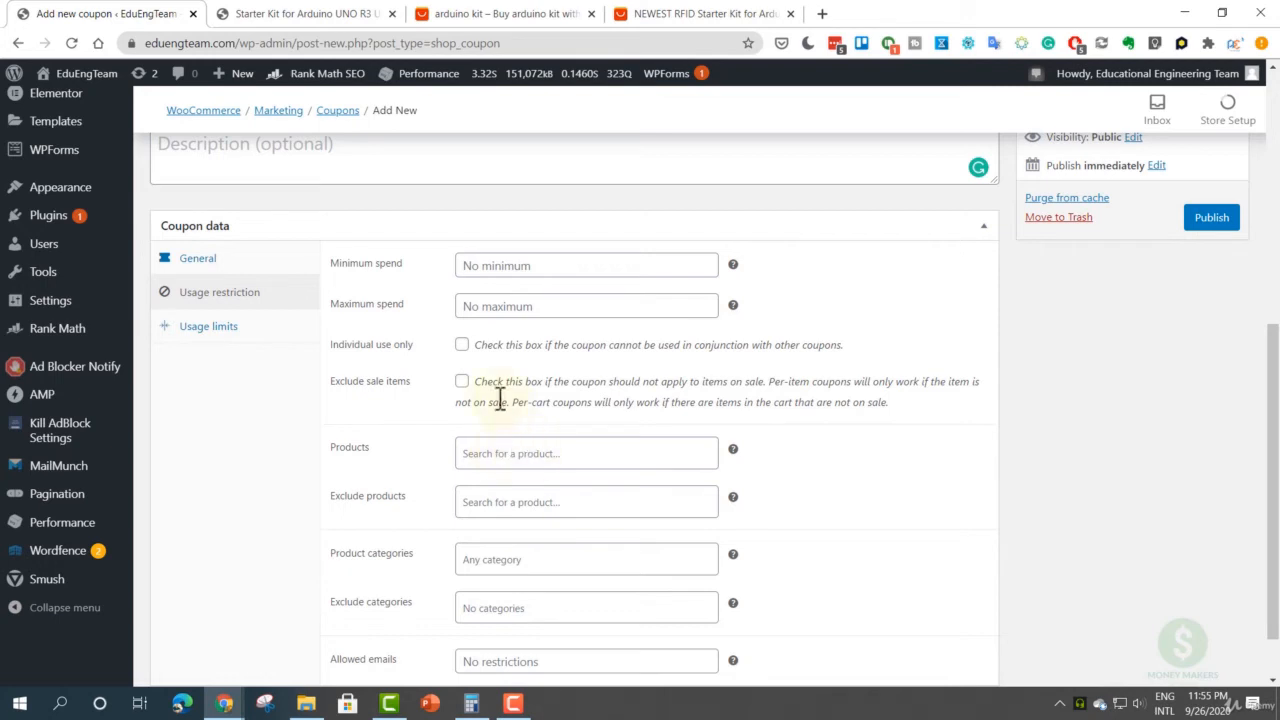
click(486, 262)
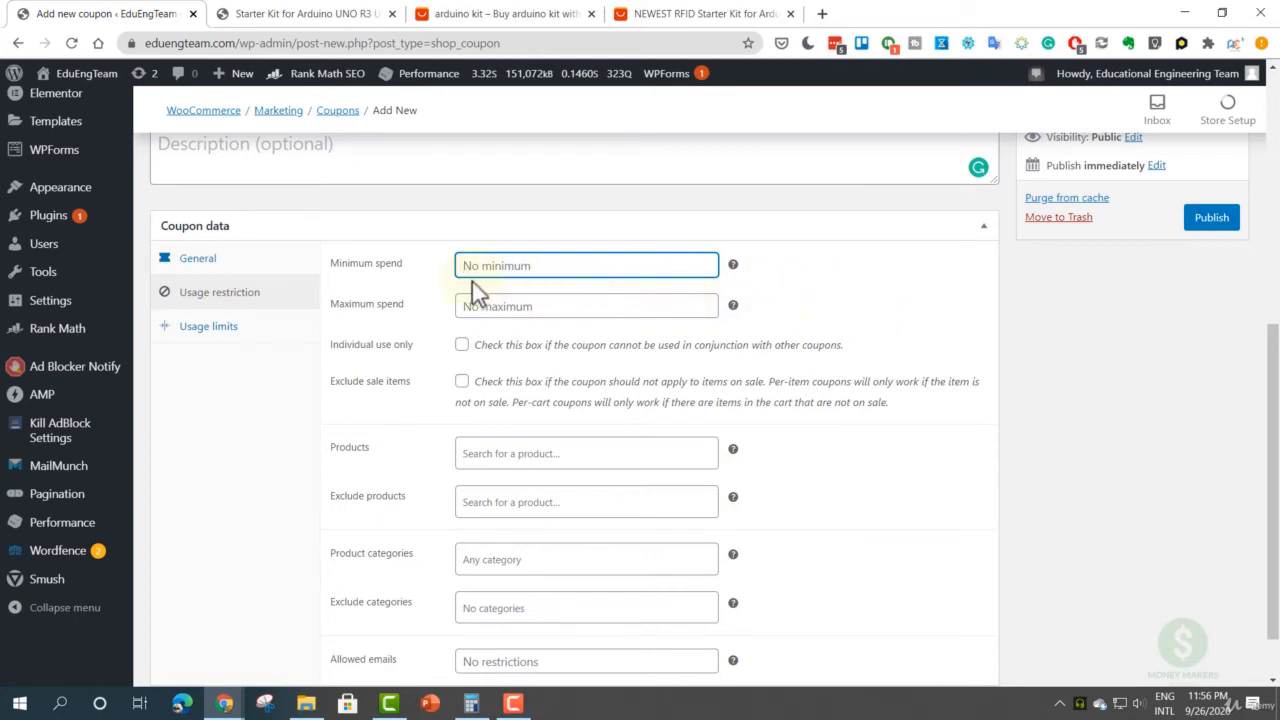
click(490, 303)
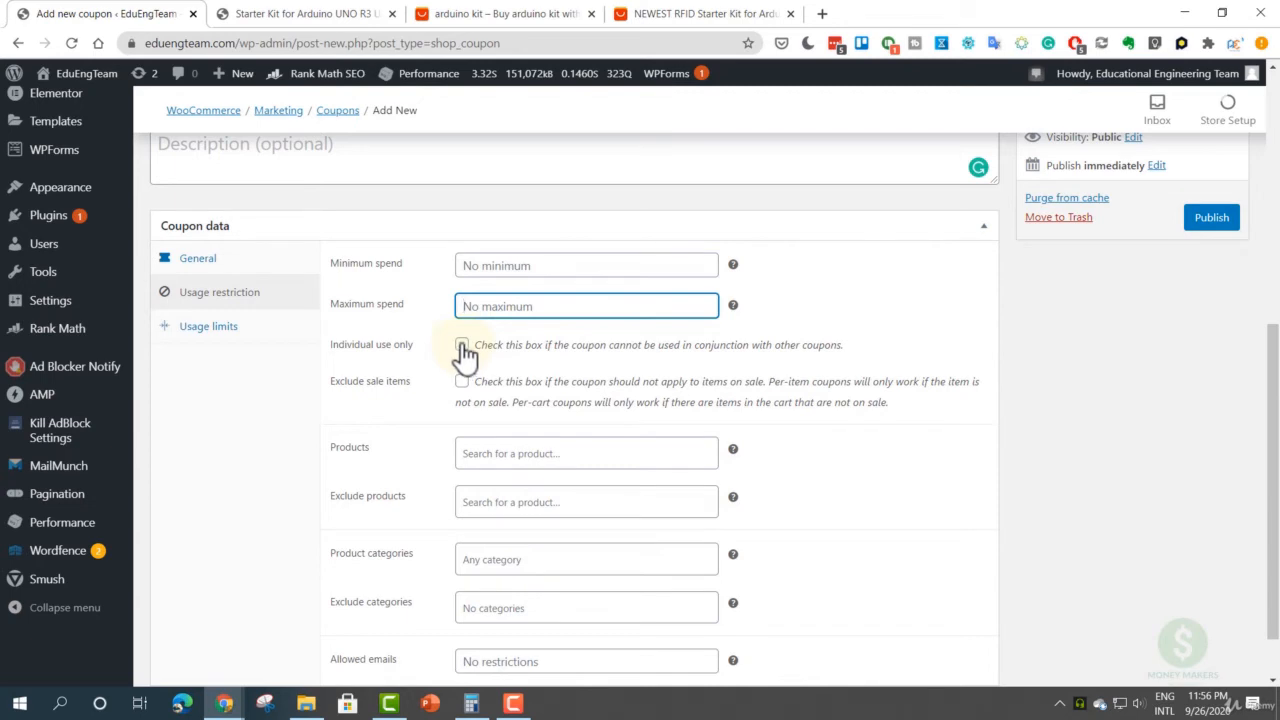
scroll(466, 349, up, 1)
click(463, 425)
scroll(420, 443, down, 2)
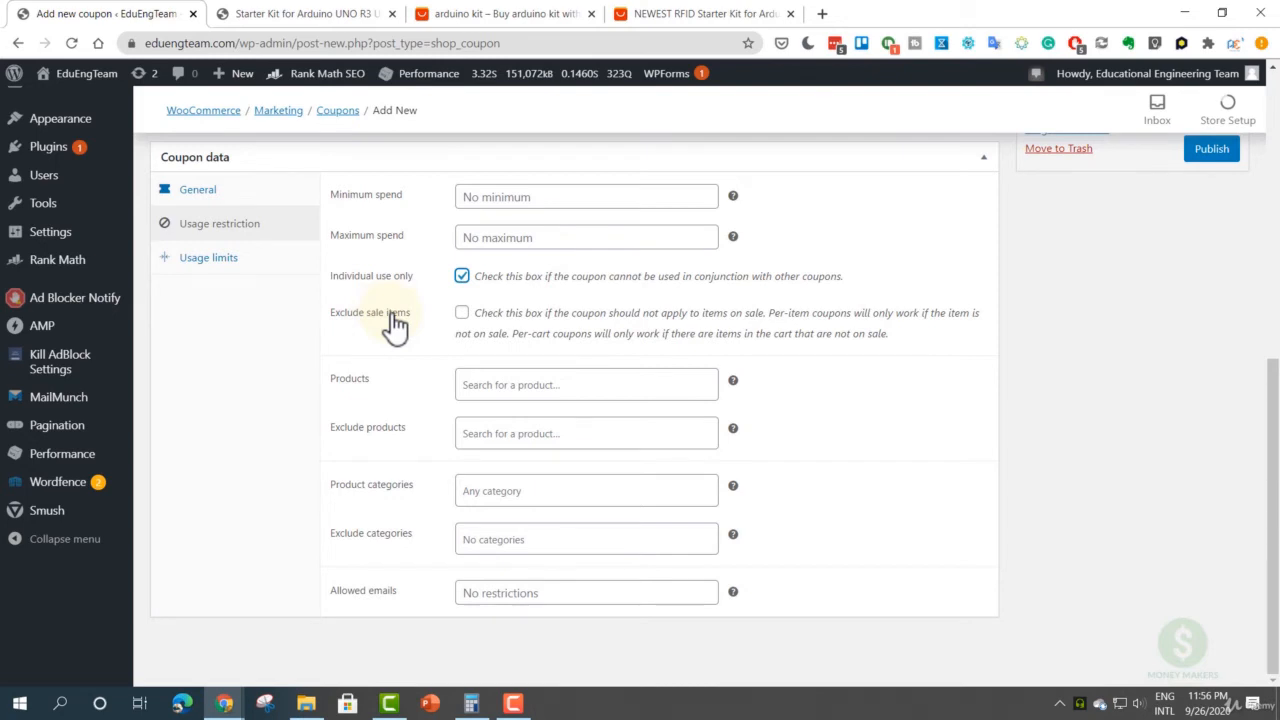
click(464, 318)
click(462, 315)
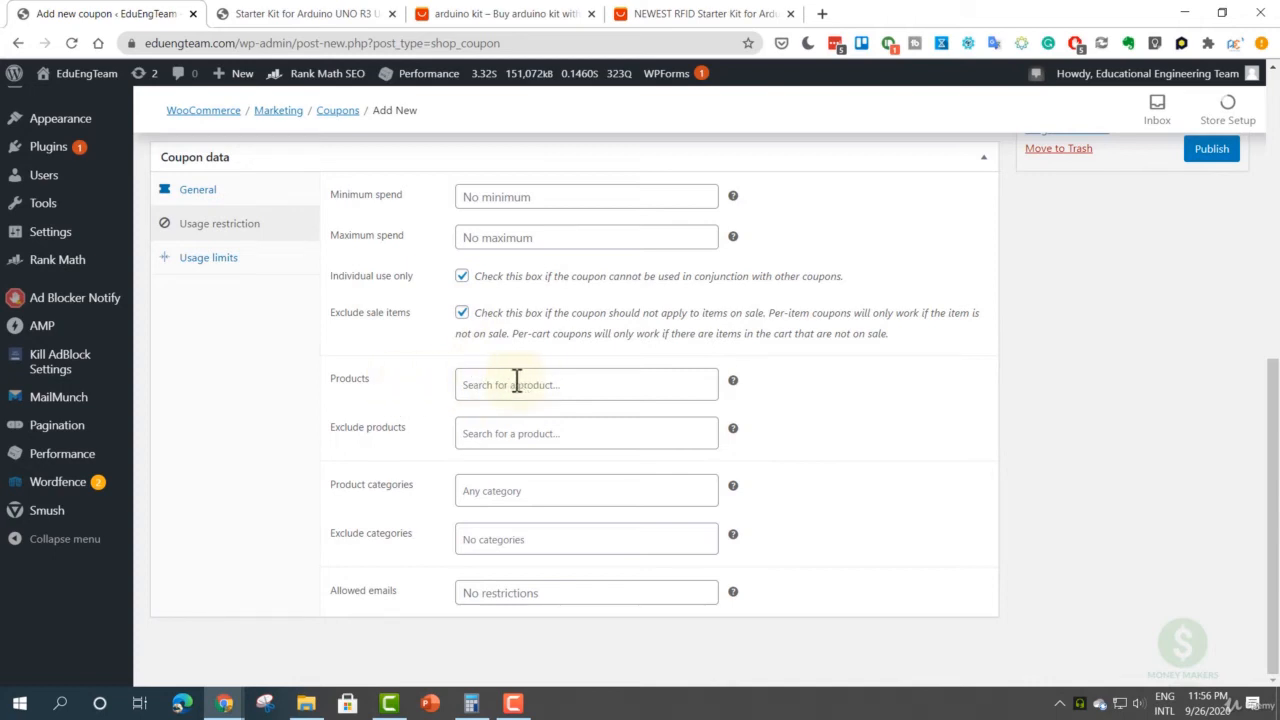
- Review the coupon's general settings and its product and category restriction options without choosing any product or category
click(250, 193)
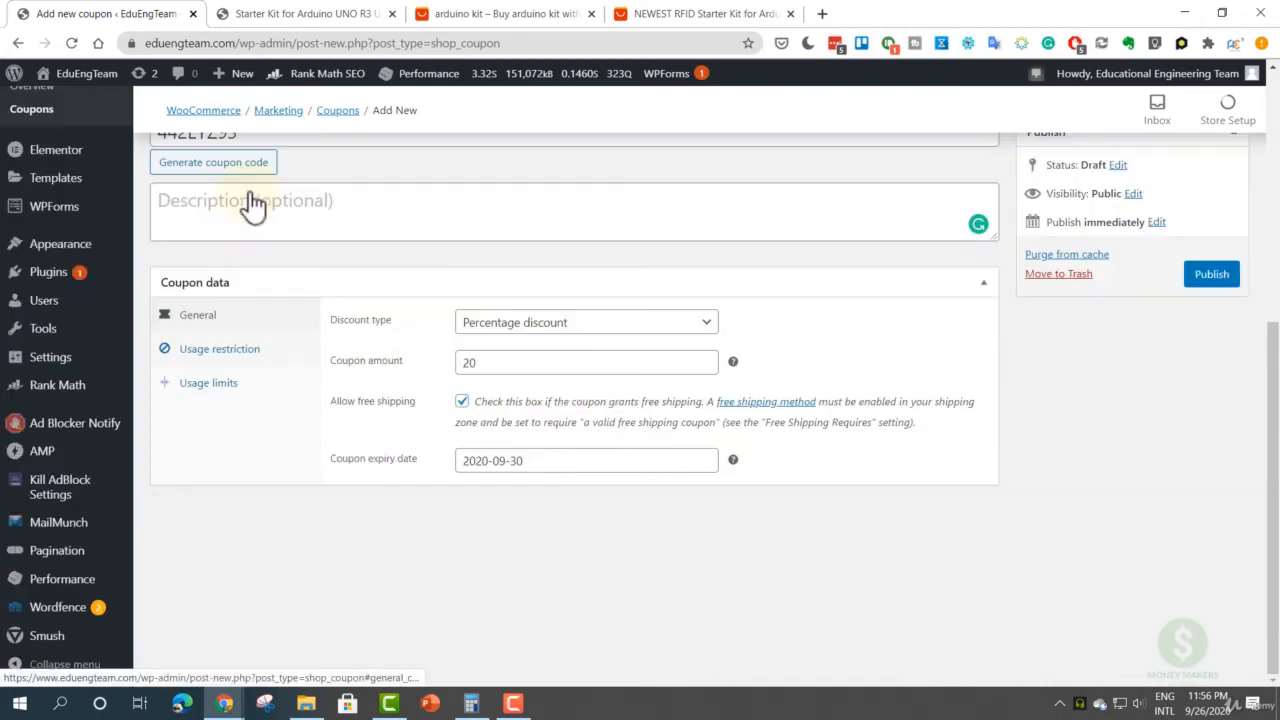
click(221, 350)
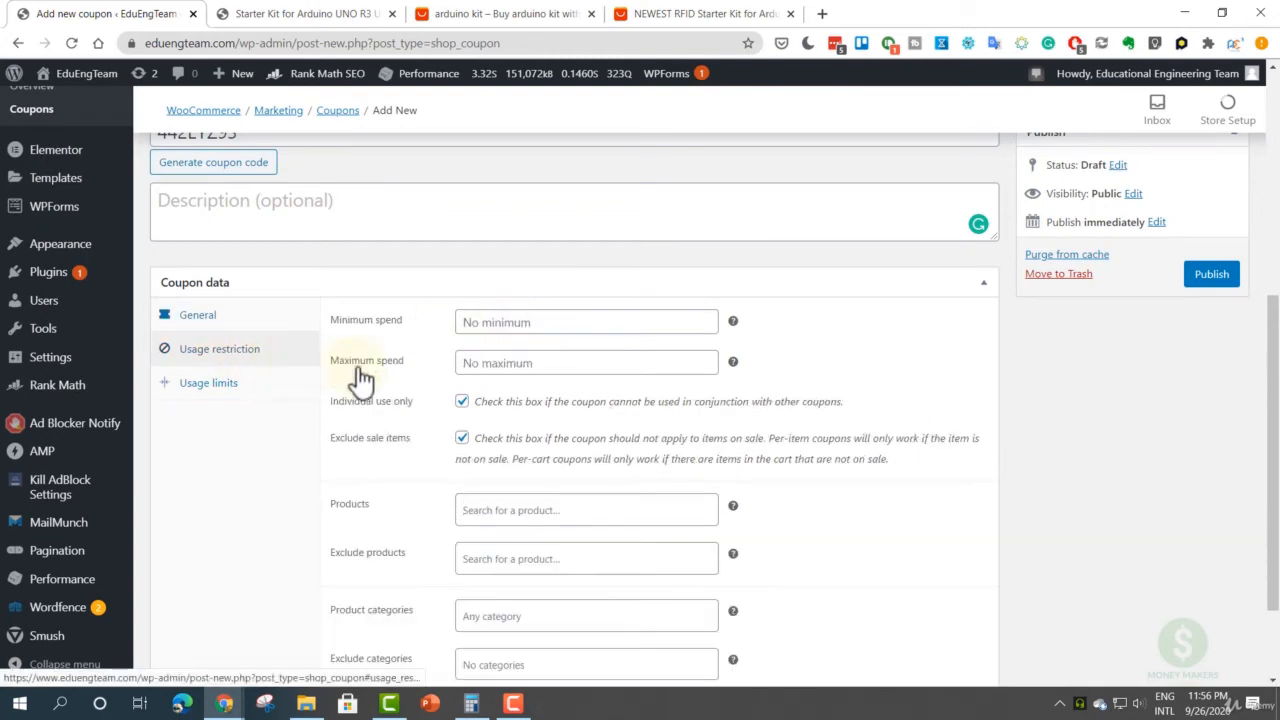
scroll(423, 402, down, 1)
scroll(423, 402, down, 1)
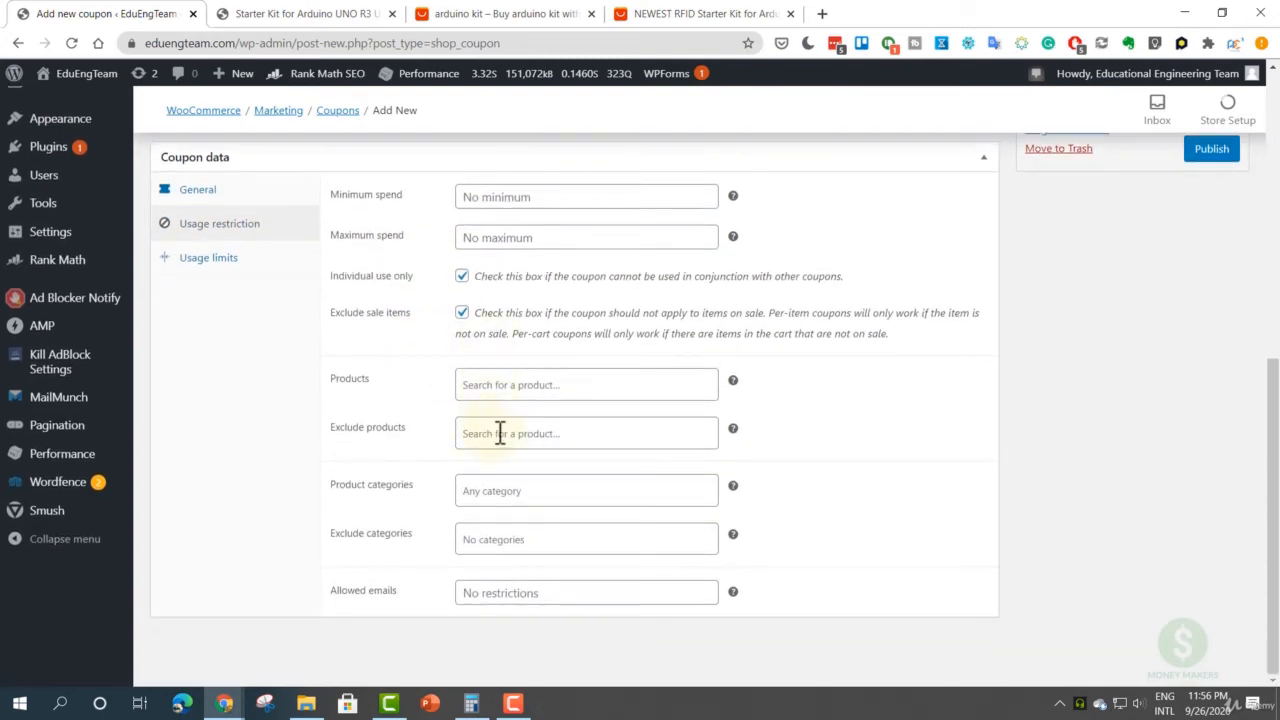
click(494, 534)
click(492, 491)
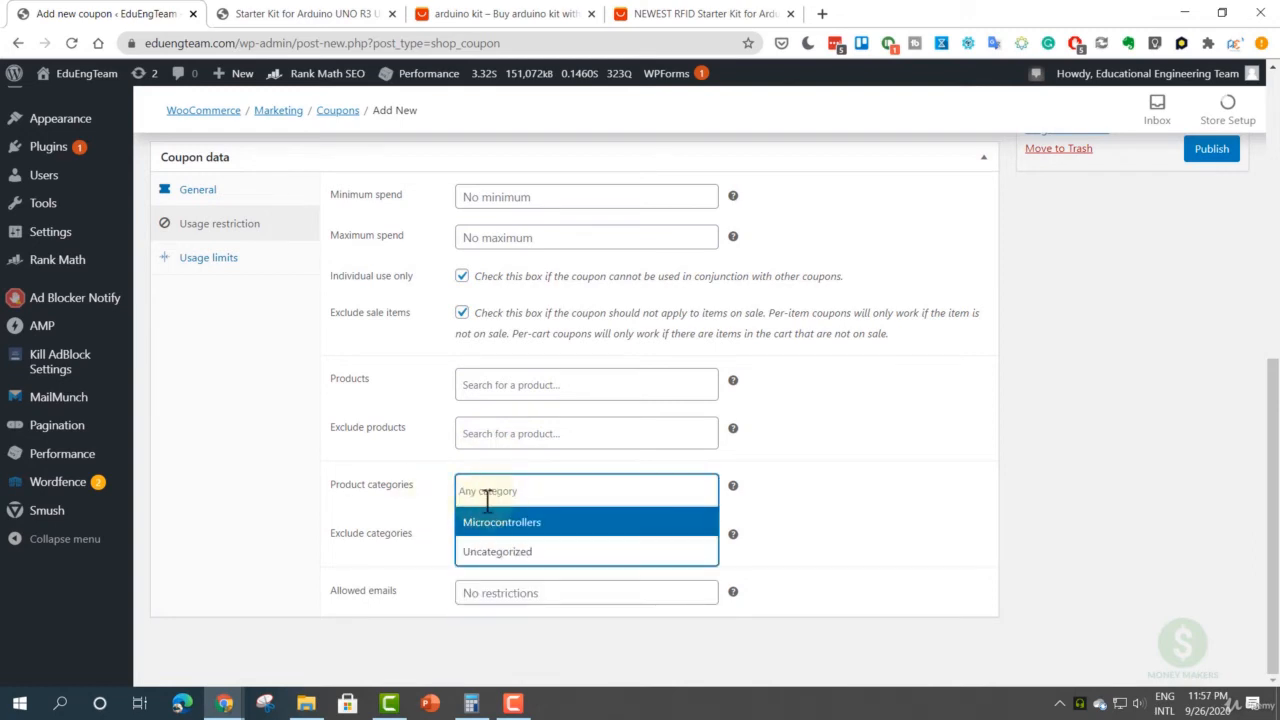
click(278, 514)
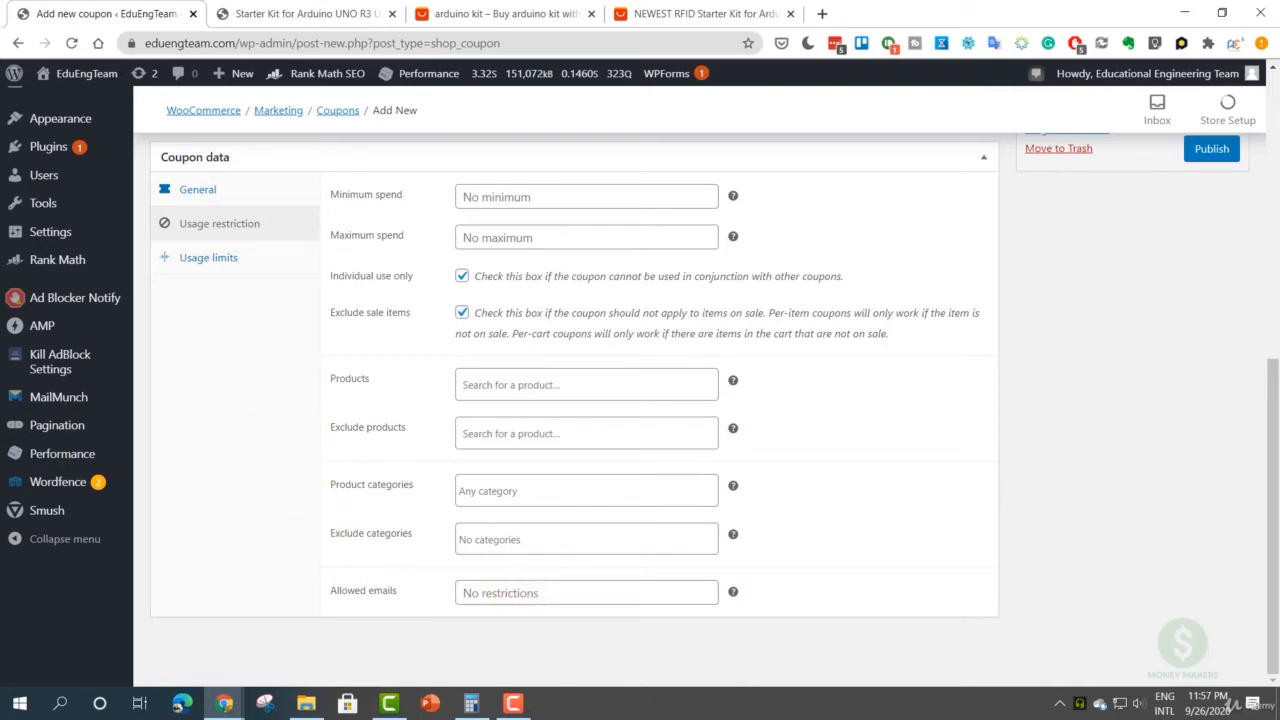
- Set the usage limits to 10 per coupon, 3 items and 1 per user
click(246, 259)
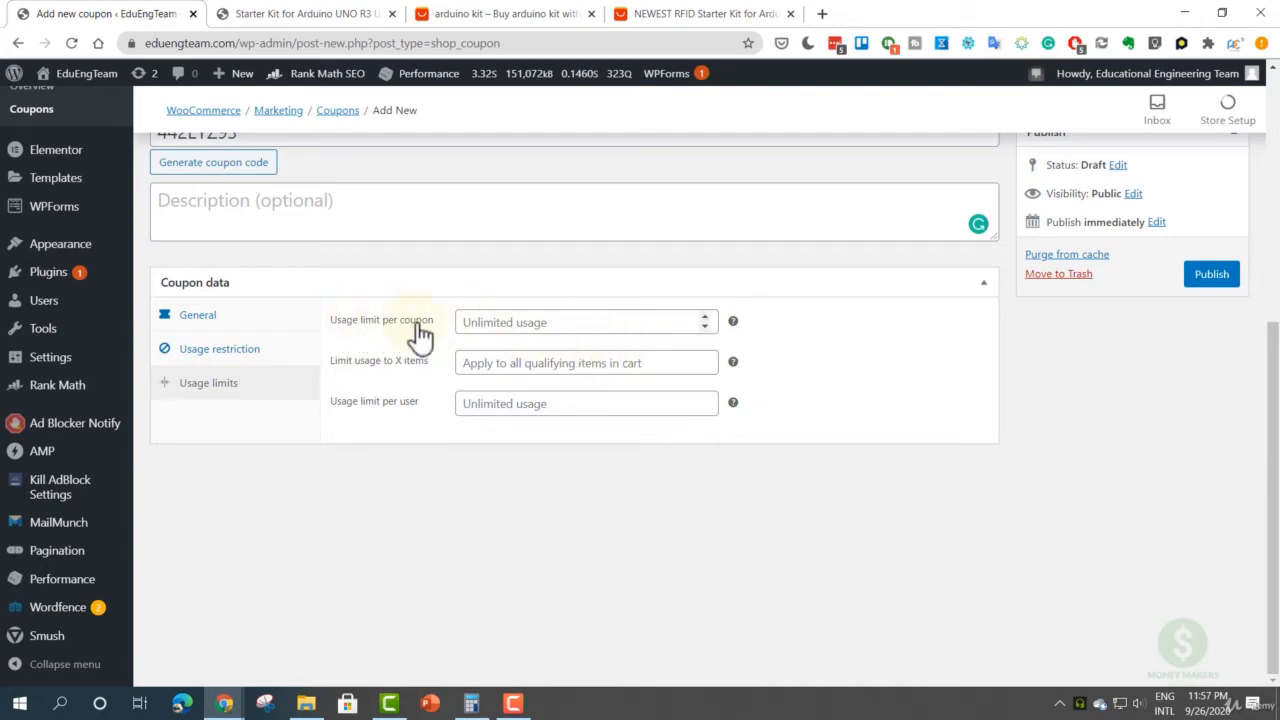
click(676, 321)
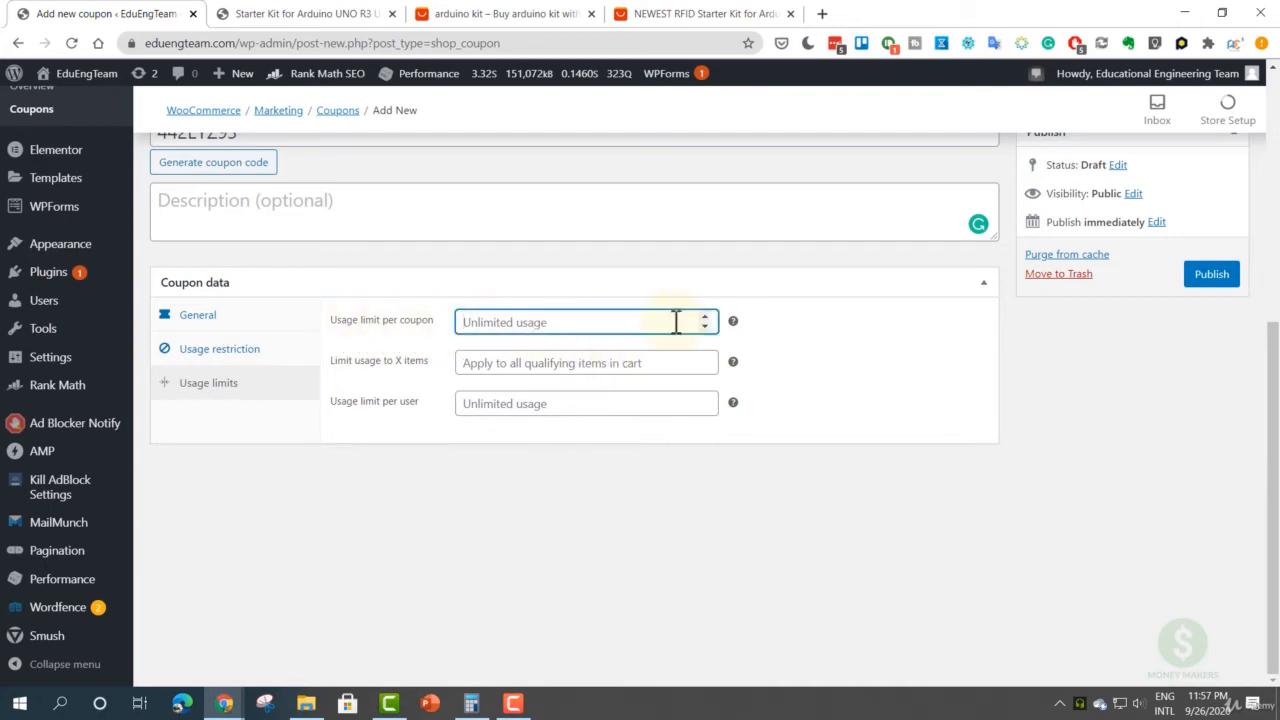
text(10)
click(481, 363)
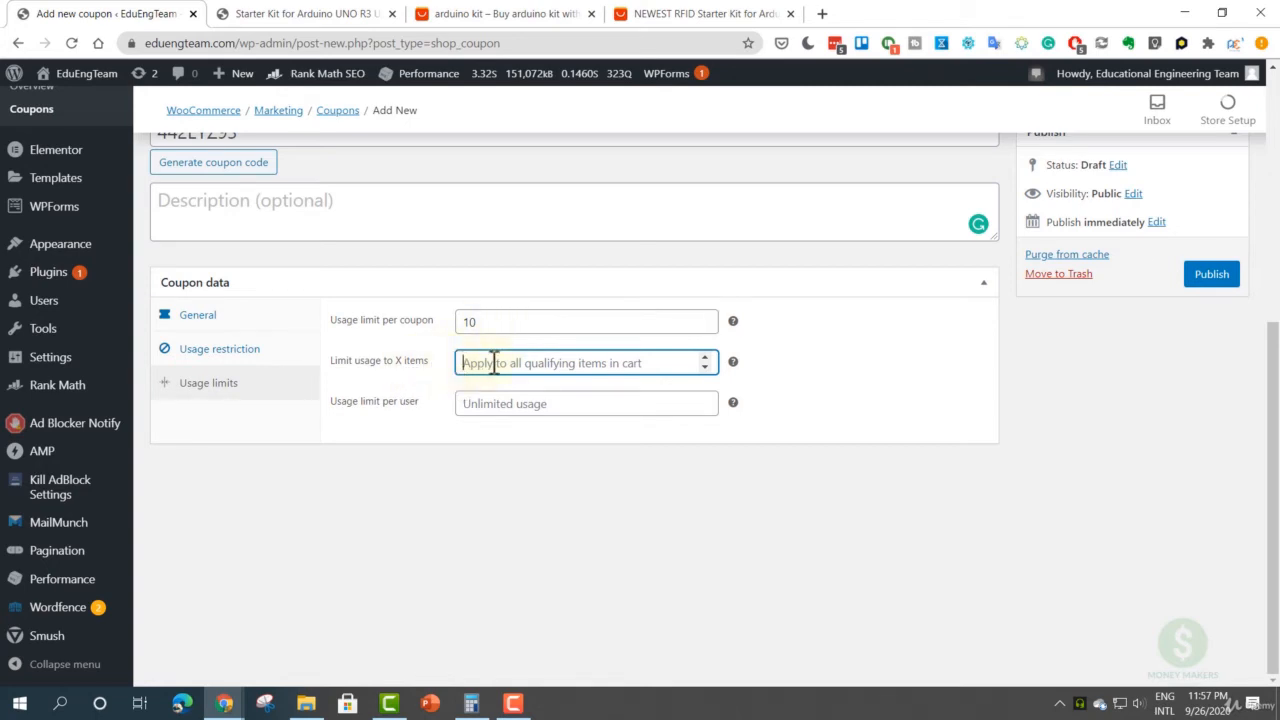
text(3)
click(548, 490)
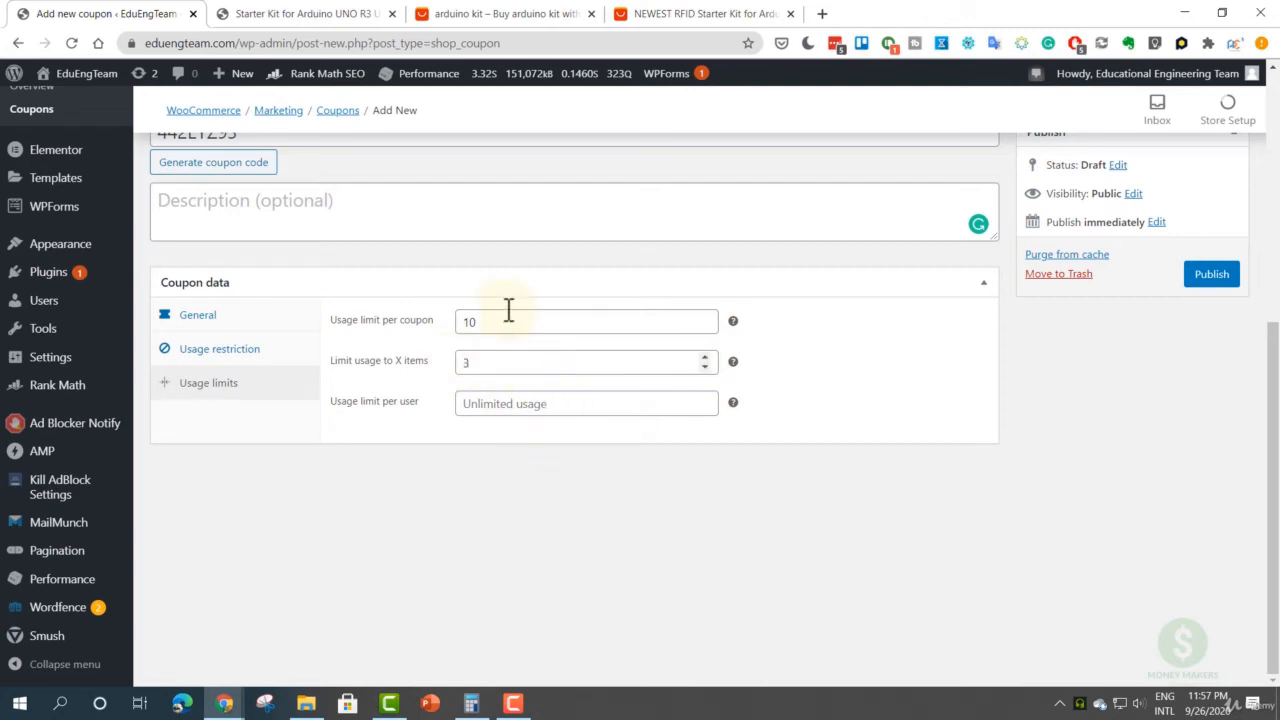
click(507, 403)
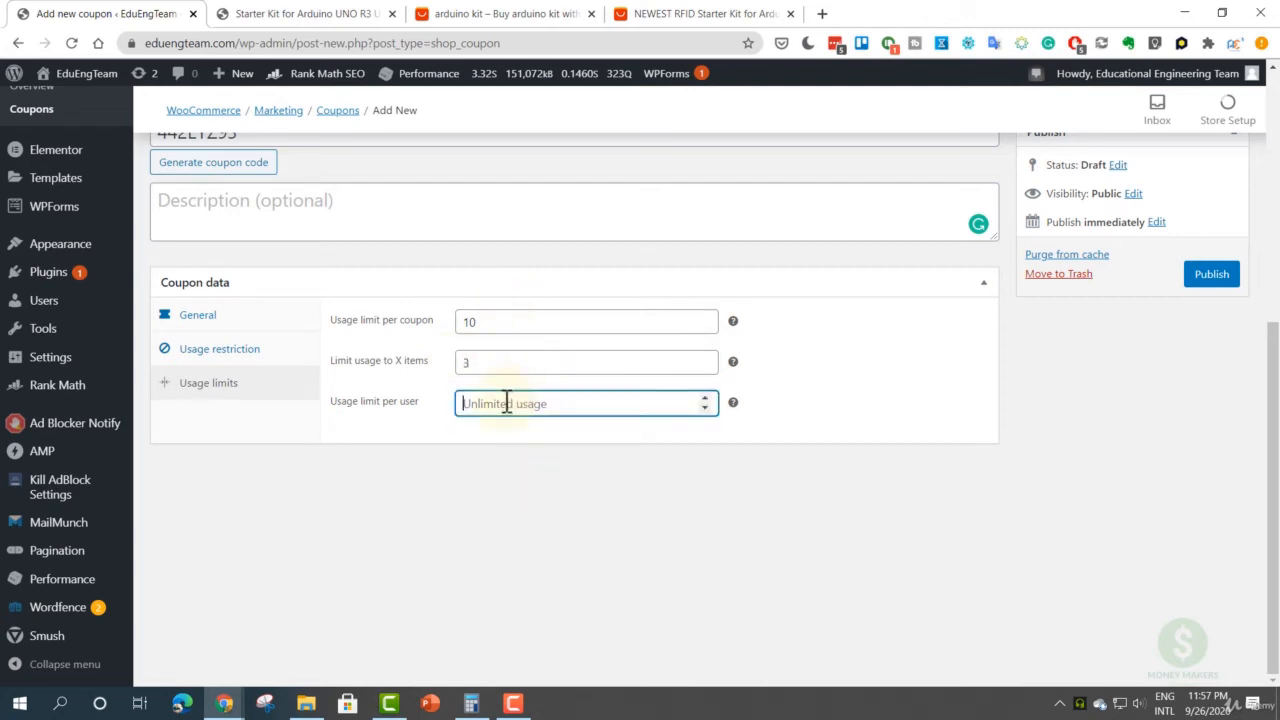
text(1)
click(566, 471)
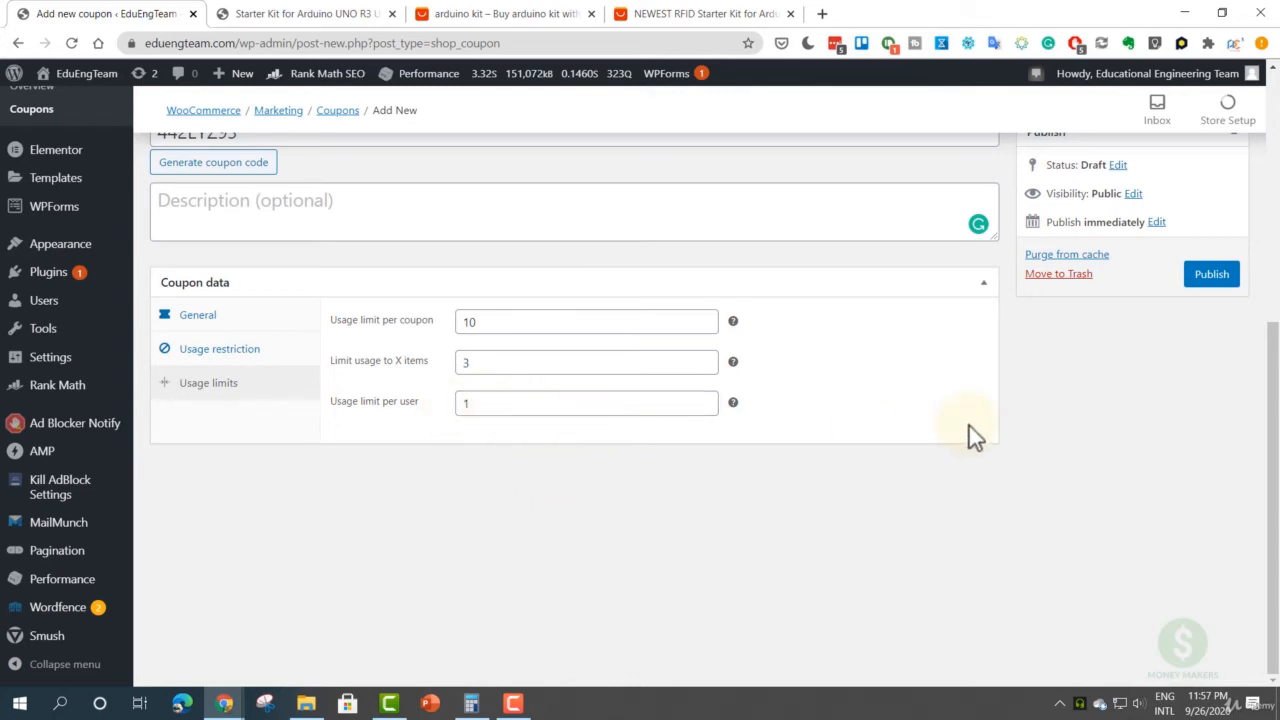
- Publish the new coupon
scroll(930, 437, up, 2)
click(1215, 445)
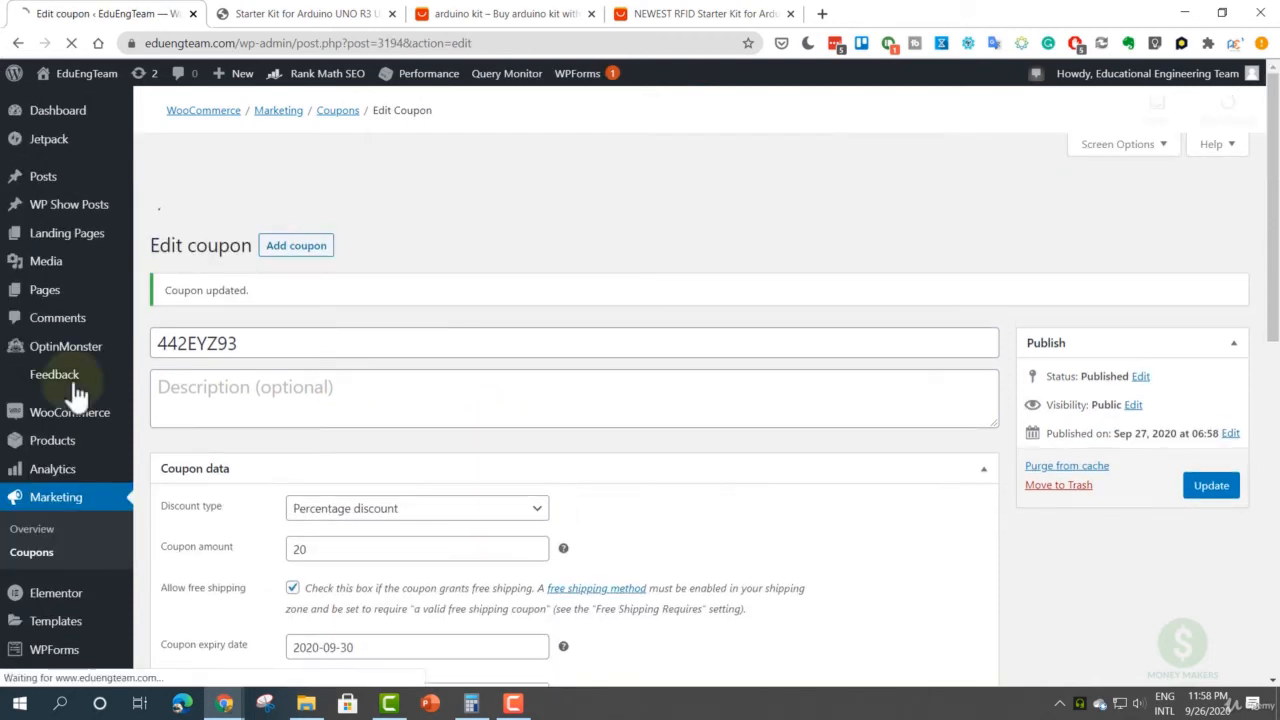
- Copy the published coupon's code and switch to the Arduino starter kit product page
scroll(210, 440, down, 2)
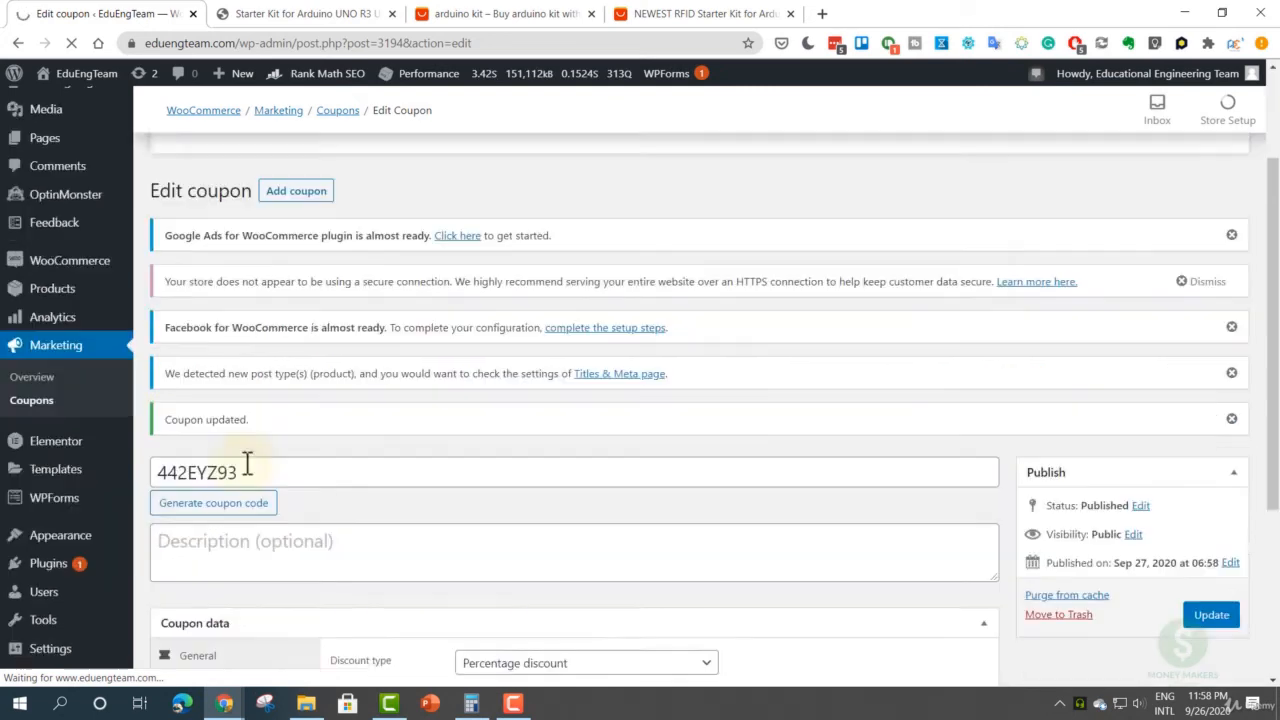
double_click(197, 457)
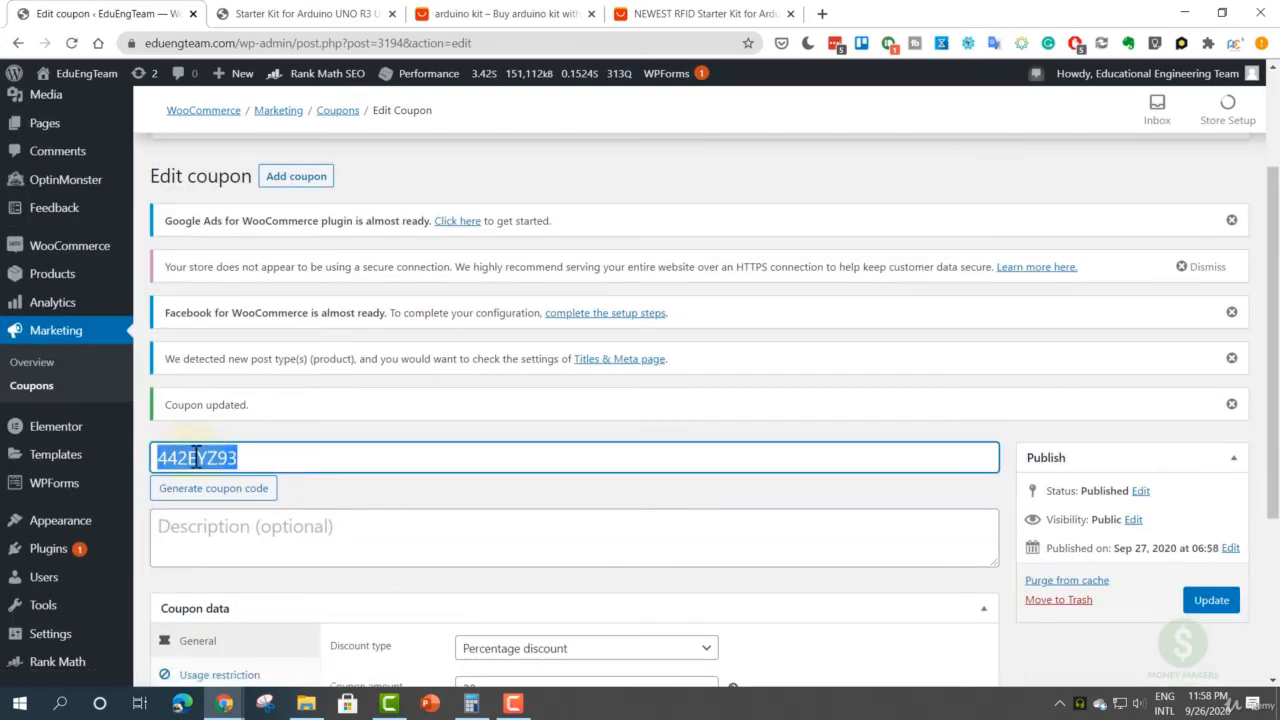
right_click(197, 457)
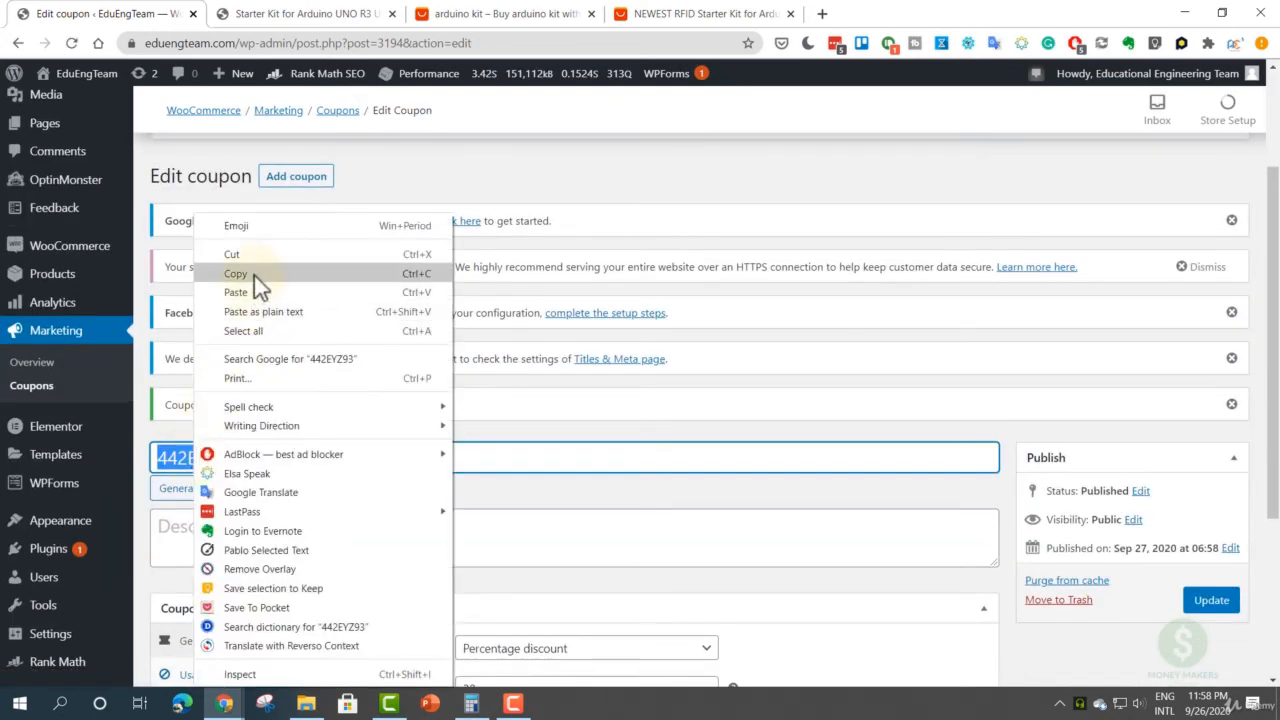
click(254, 275)
click(305, 14)
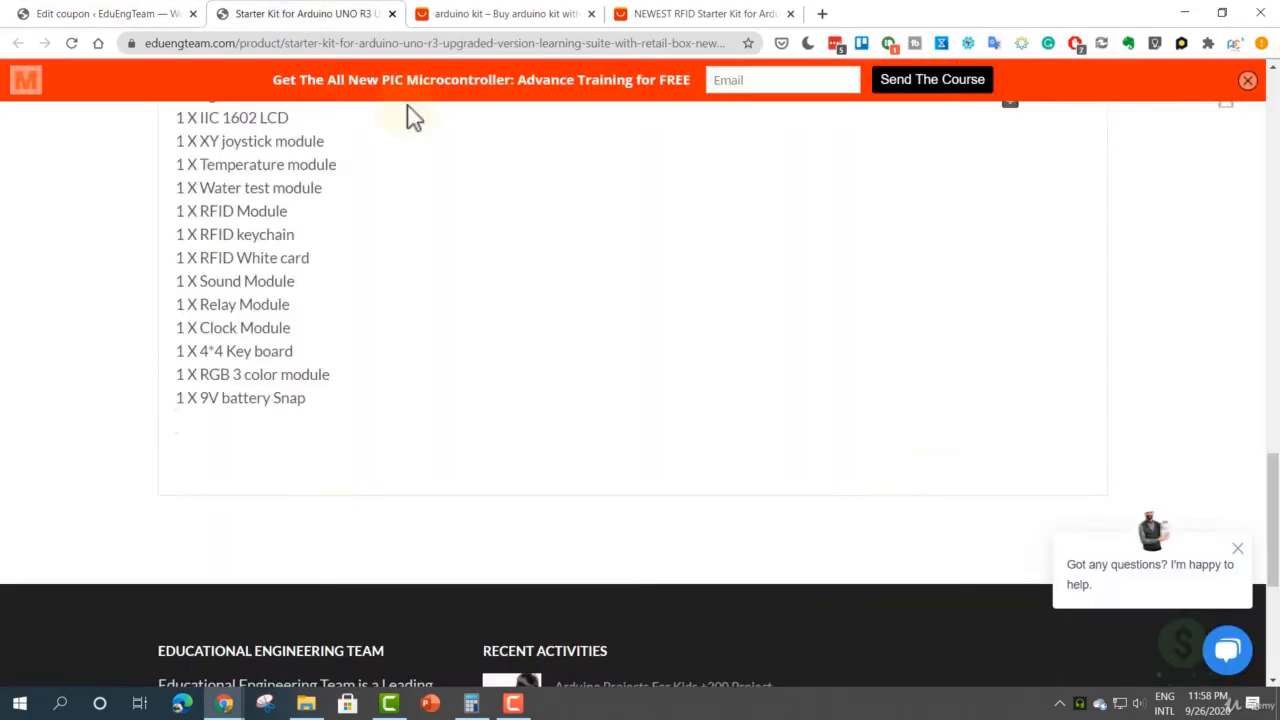
- Add 2 units of the Arduino UNO R3 starter kit to the cart from its product page
scroll(841, 401, up, 15)
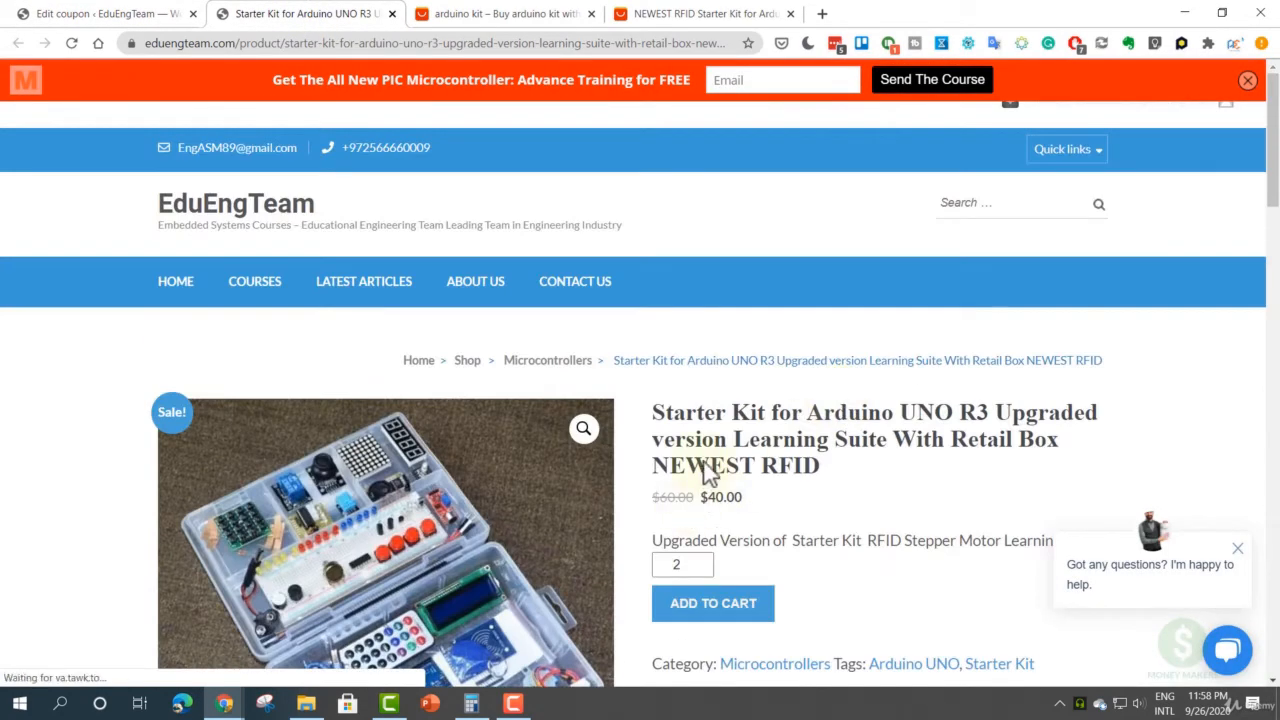
scroll(753, 608, down, 3)
click(746, 292)
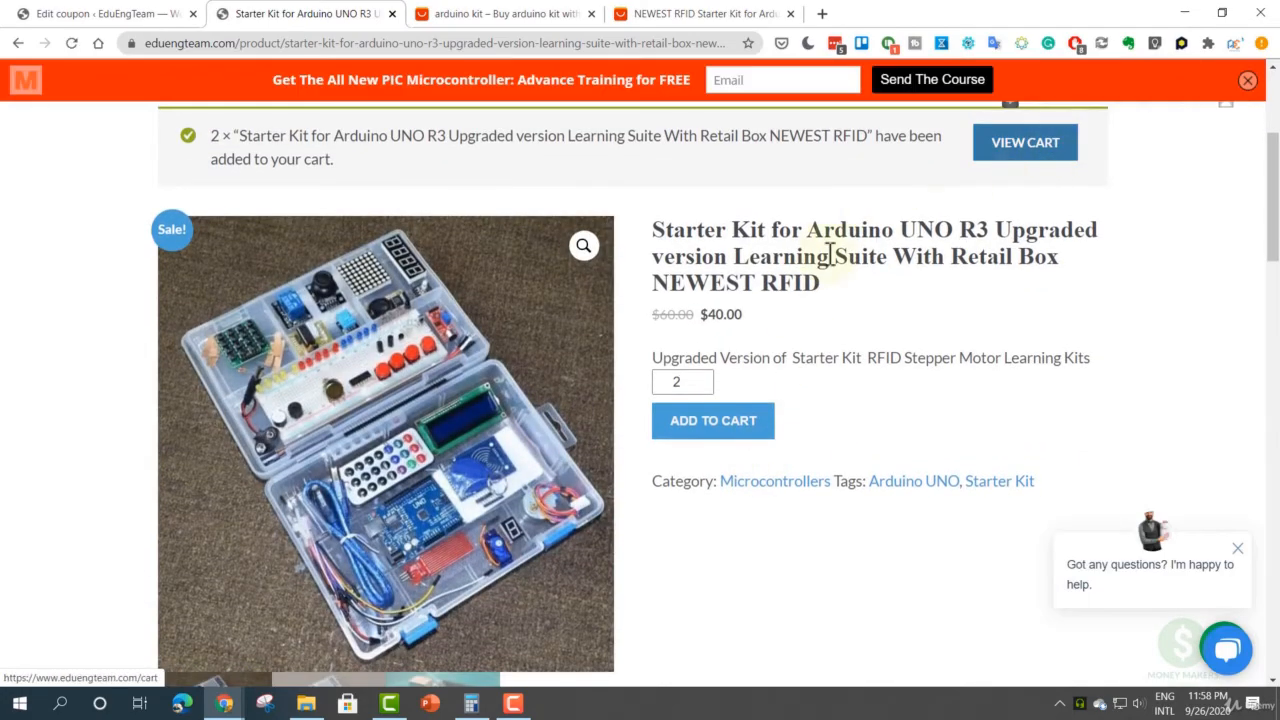
- Look over the product description, add another 2 units of the starter kit and open the cart
scroll(160, 244, down, 5)
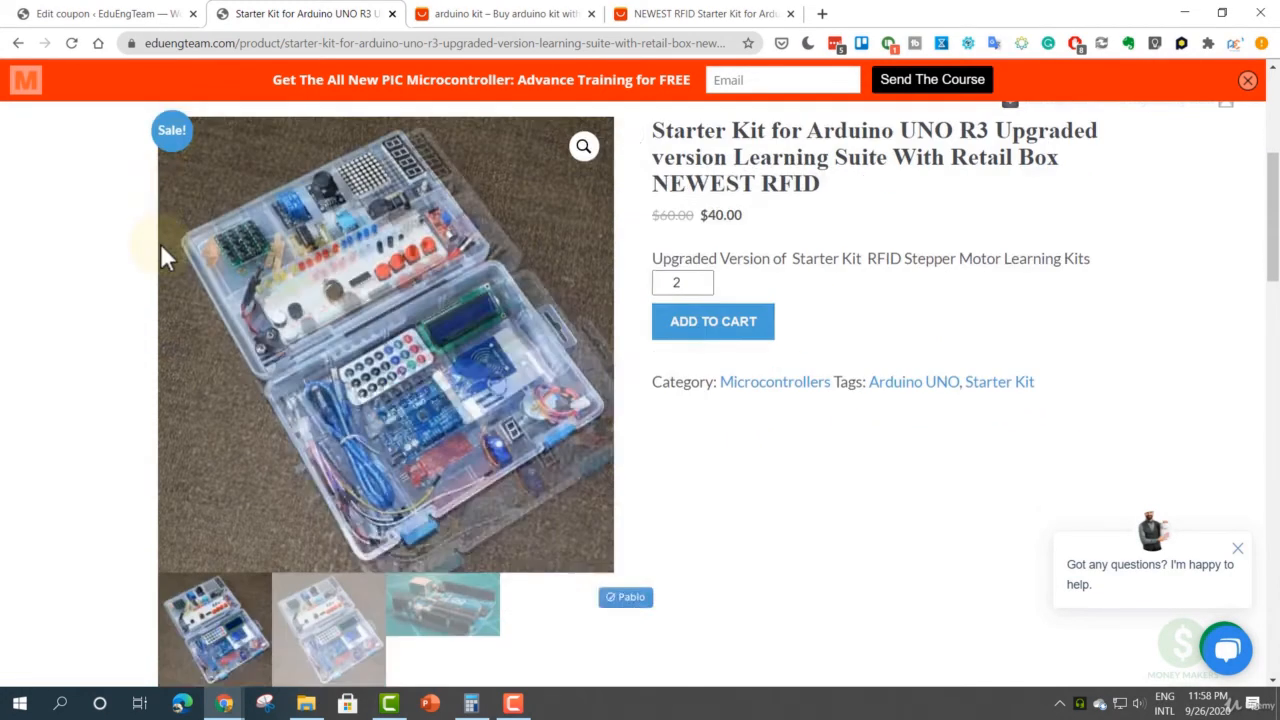
scroll(137, 268, down, 15)
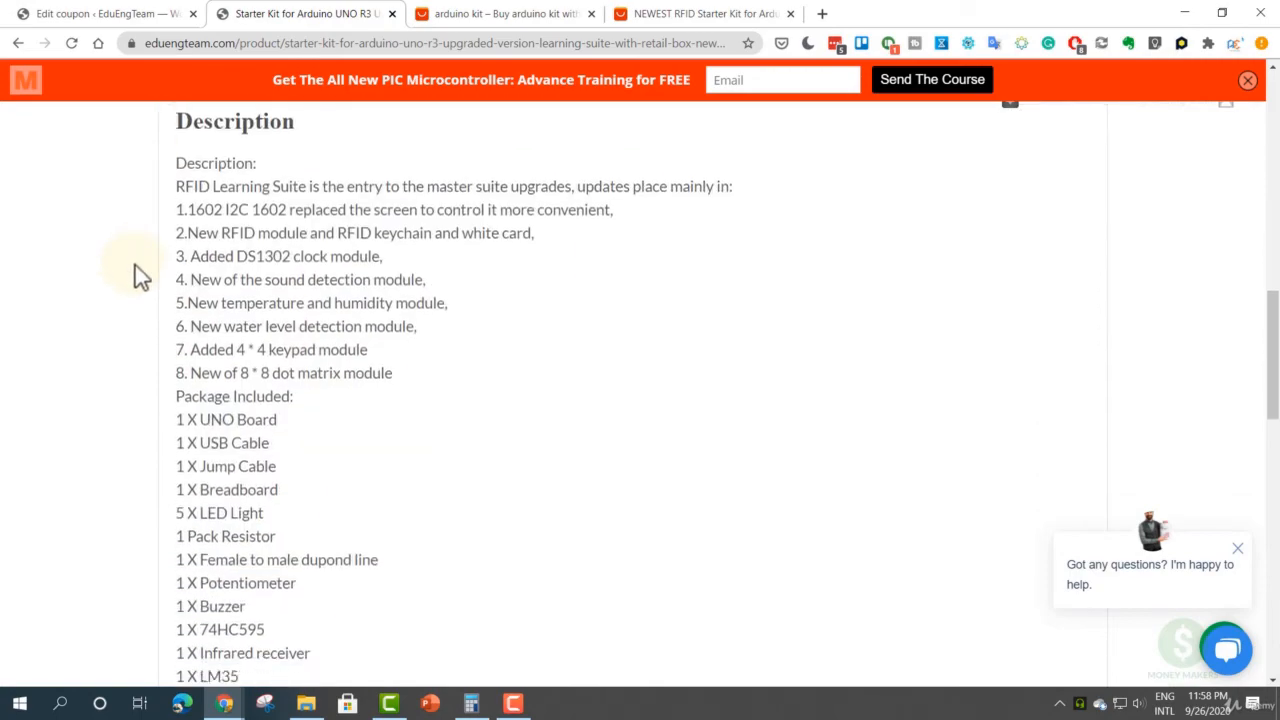
scroll(140, 268, up, 20)
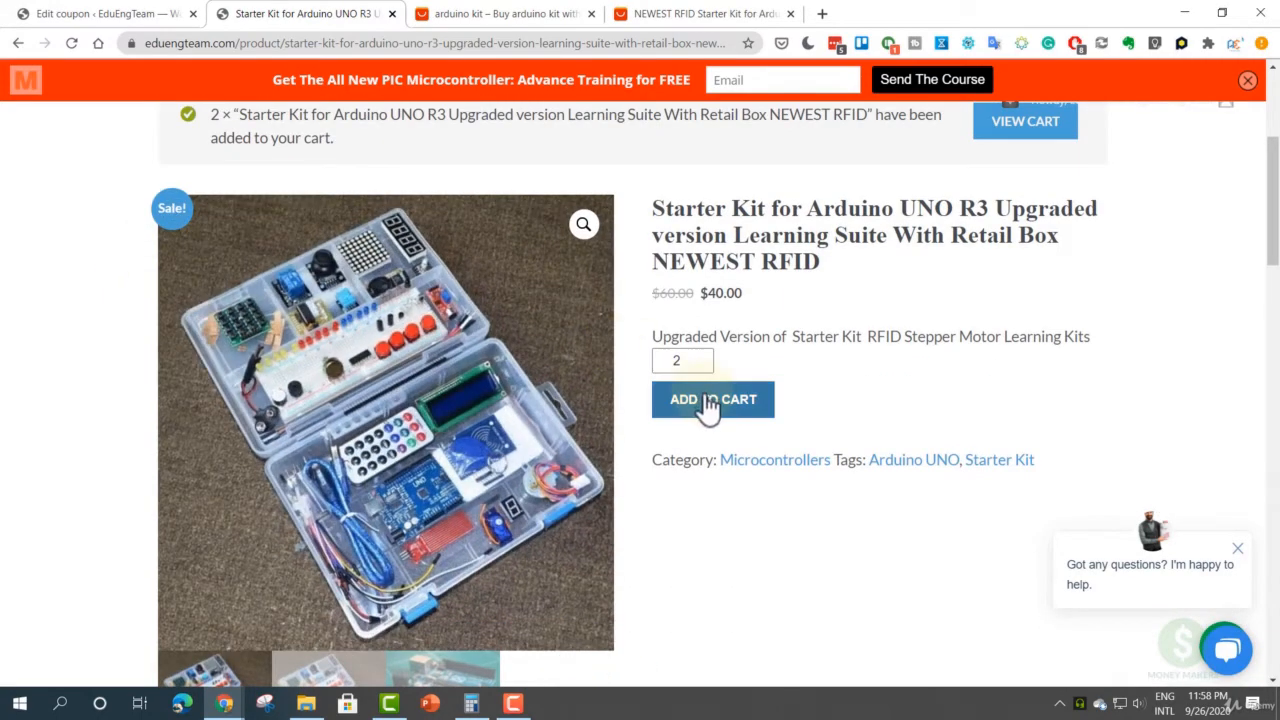
click(667, 405)
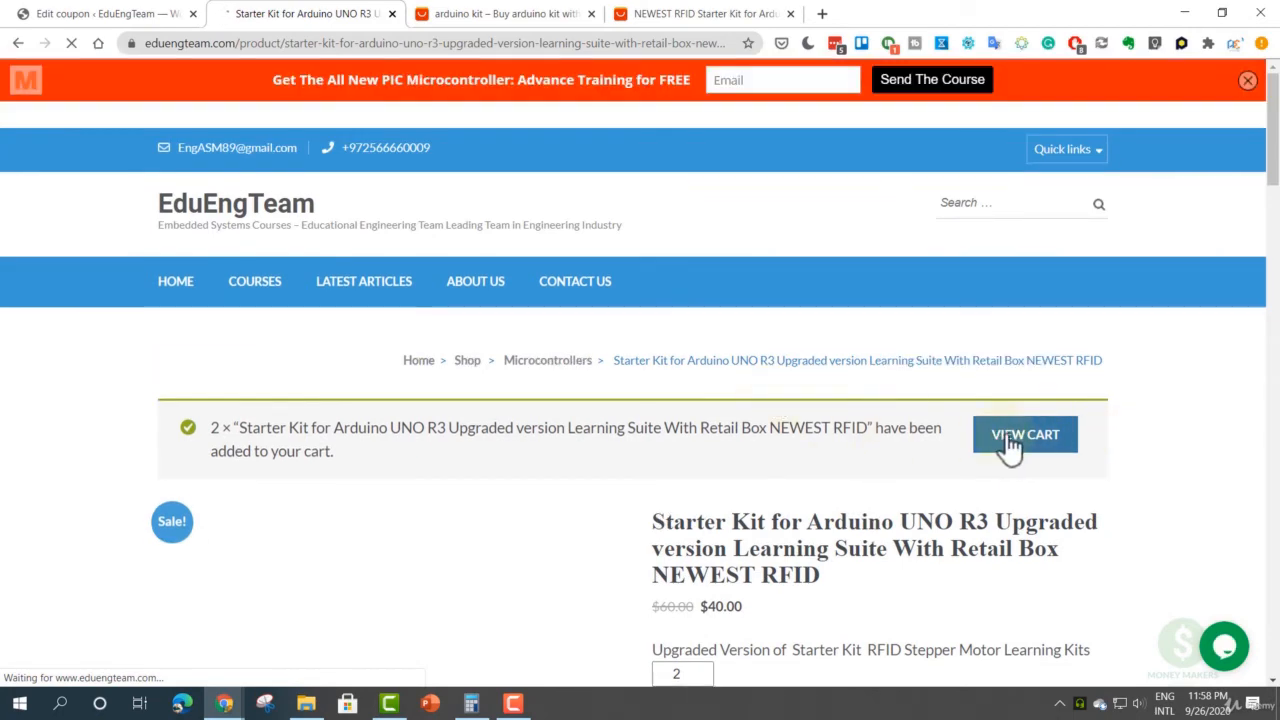
click(1018, 440)
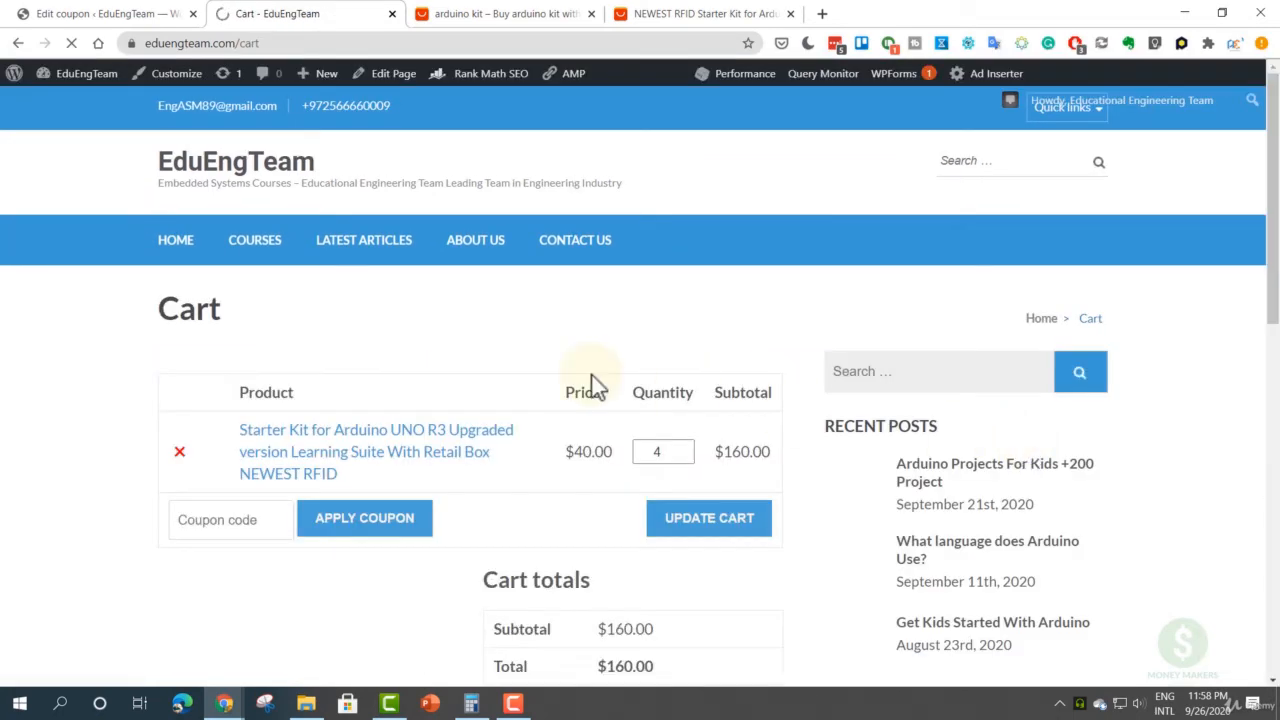
- Try to apply the copied coupon code to the starter kit order in the cart and read the resulting notice
scroll(592, 380, down, 3)
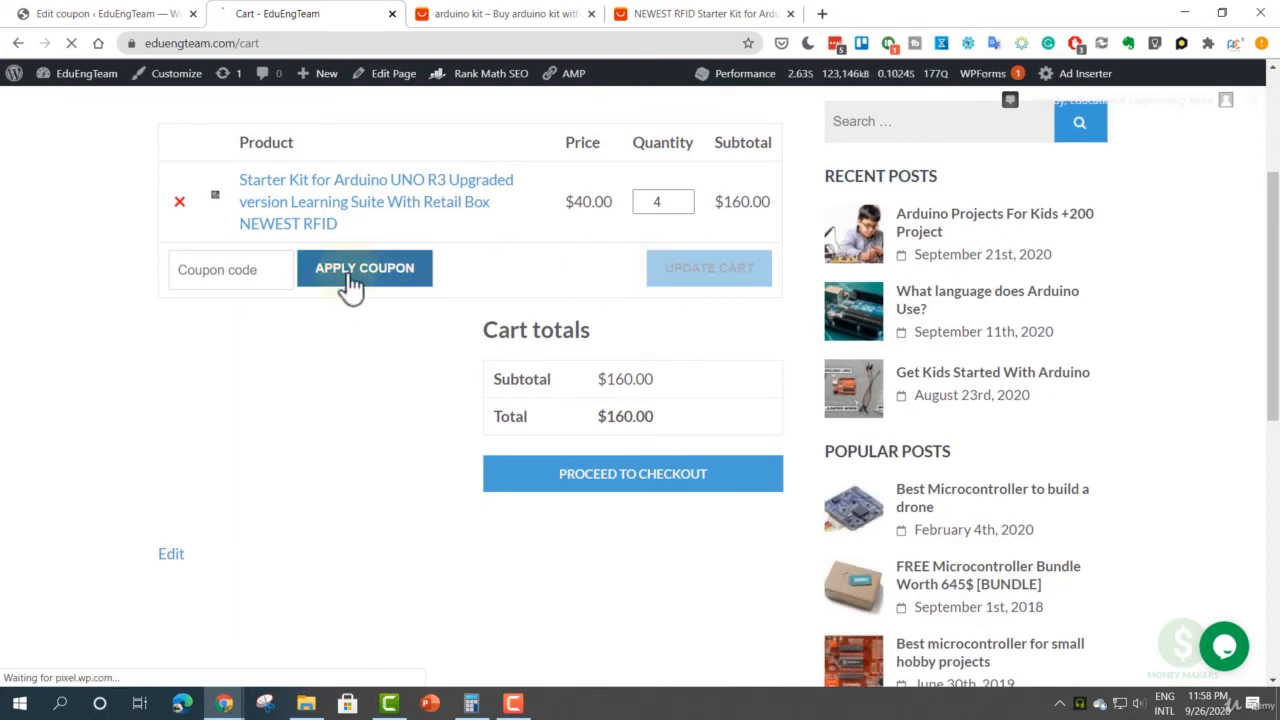
click(250, 270)
key(ctrl+v)
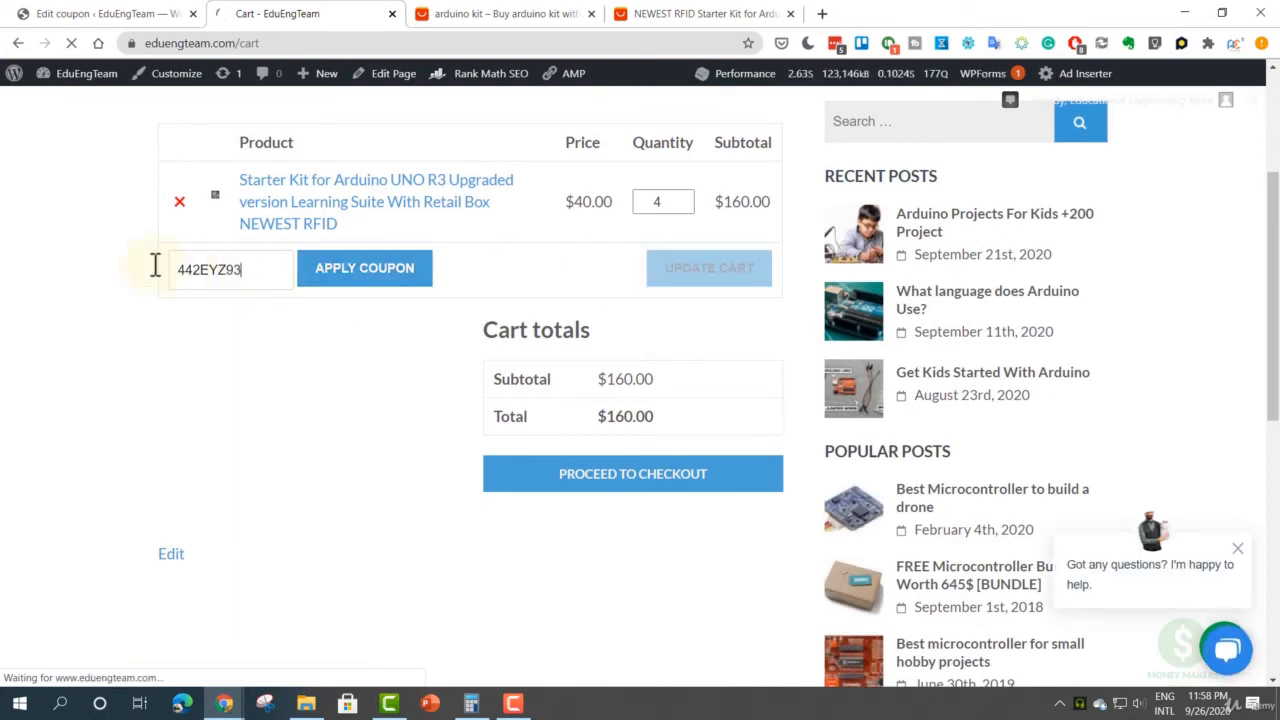
click(390, 284)
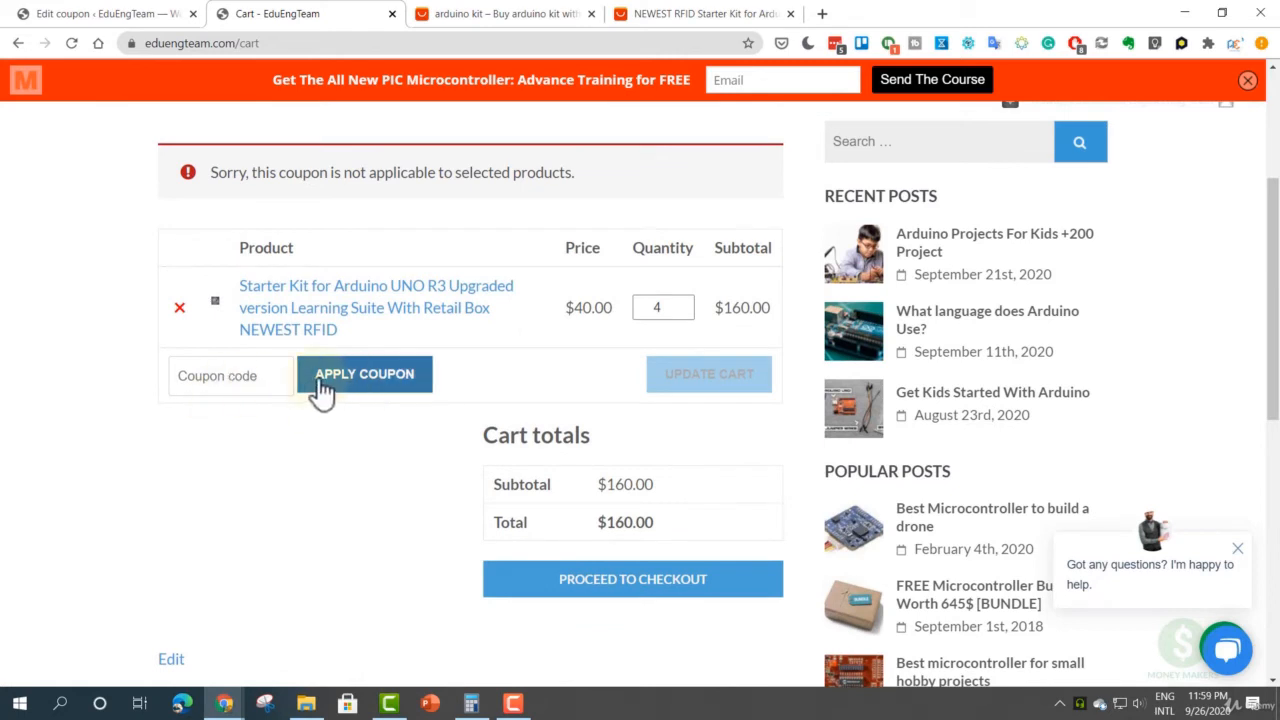
drag(257, 172, 451, 171)
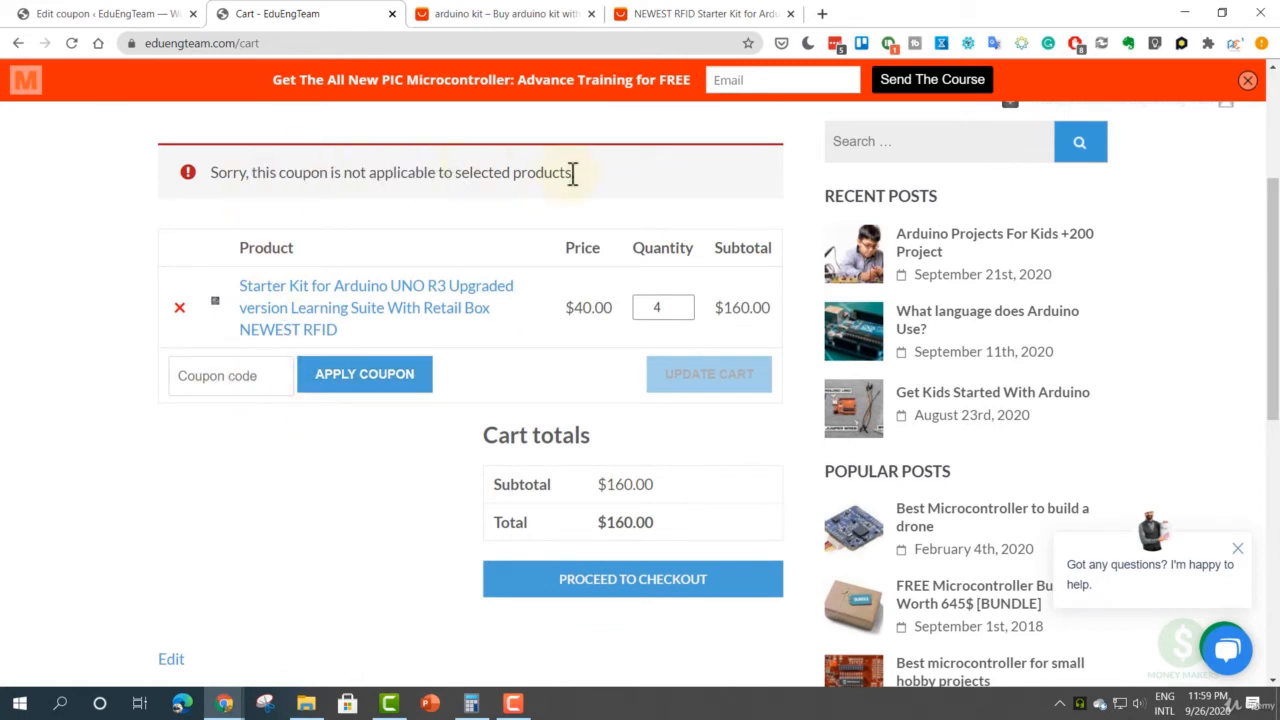
mouse_move(571, 172)
mouse_down()
mouse_move(227, 180)
mouse_move(429, 191)
mouse_move(569, 176)
mouse_up()
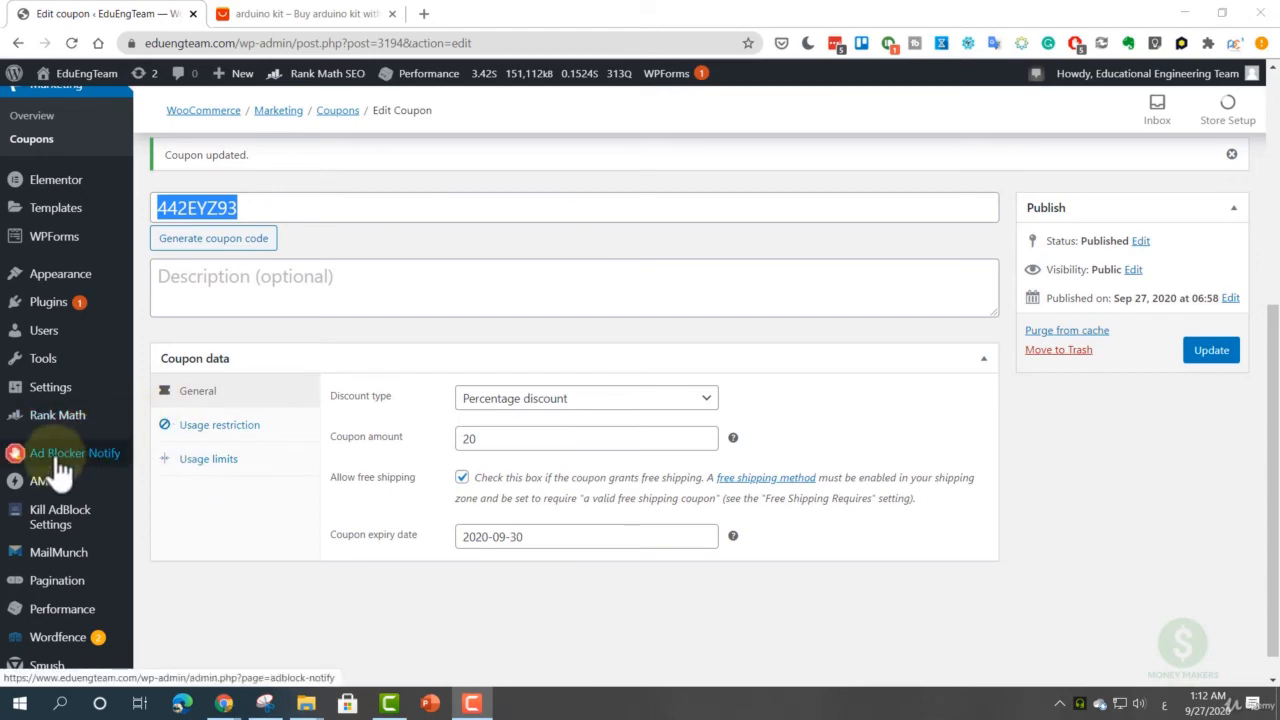
- Open the WooCommerce reports and examine the last 7 days of sales by date, including orders, refunds, shipping and coupons
scroll(57, 460, down, 1)
scroll(57, 460, up, 3)
mouse_move(89, 222)
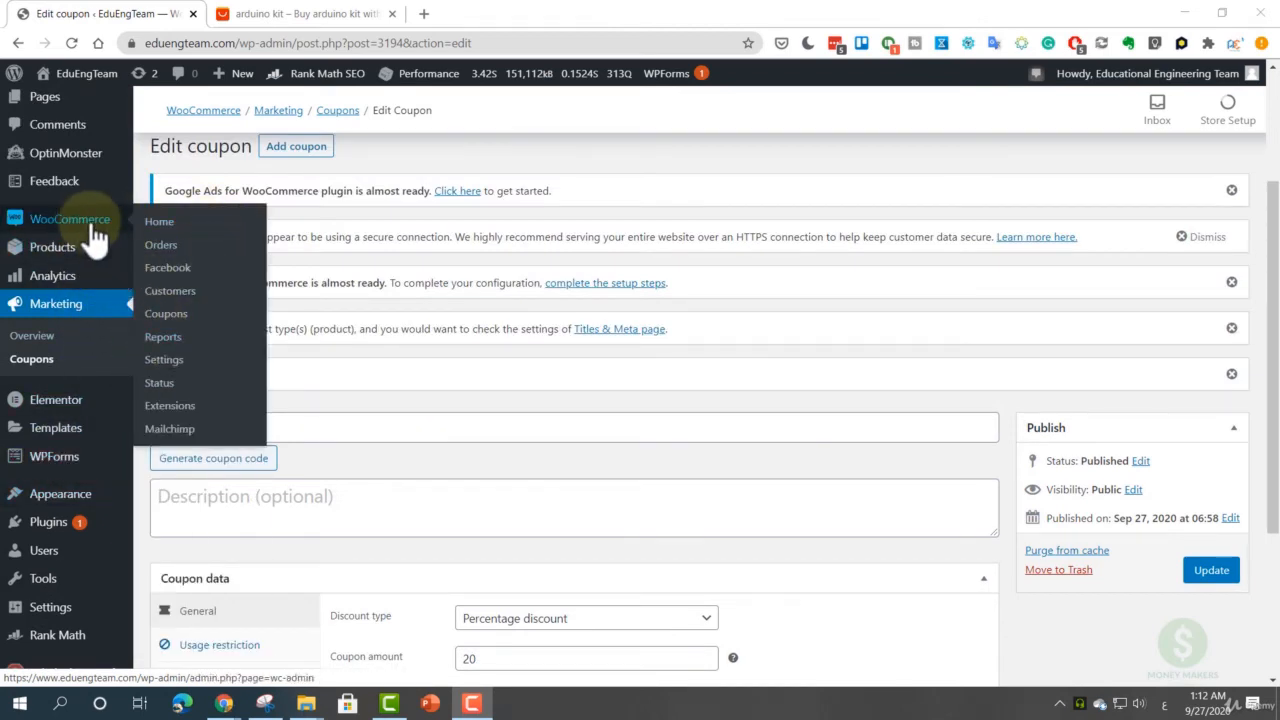
click(163, 337)
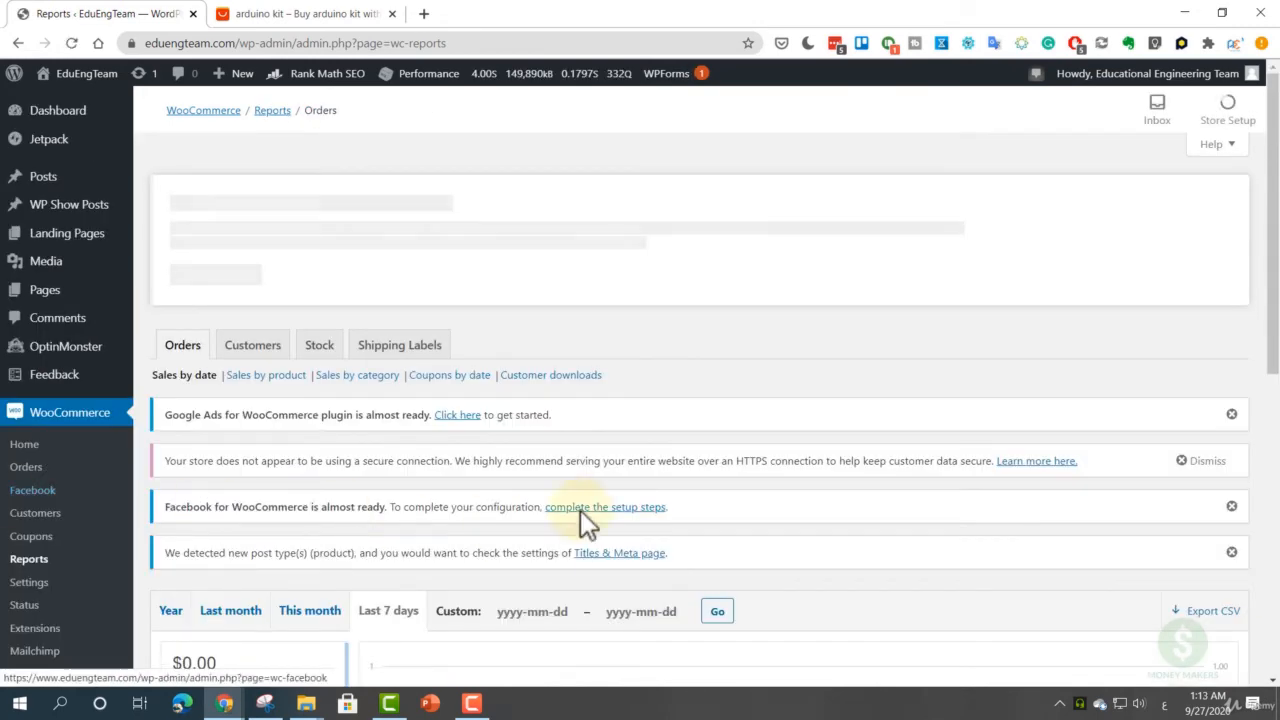
scroll(567, 510, down, 3)
scroll(514, 489, down, 2)
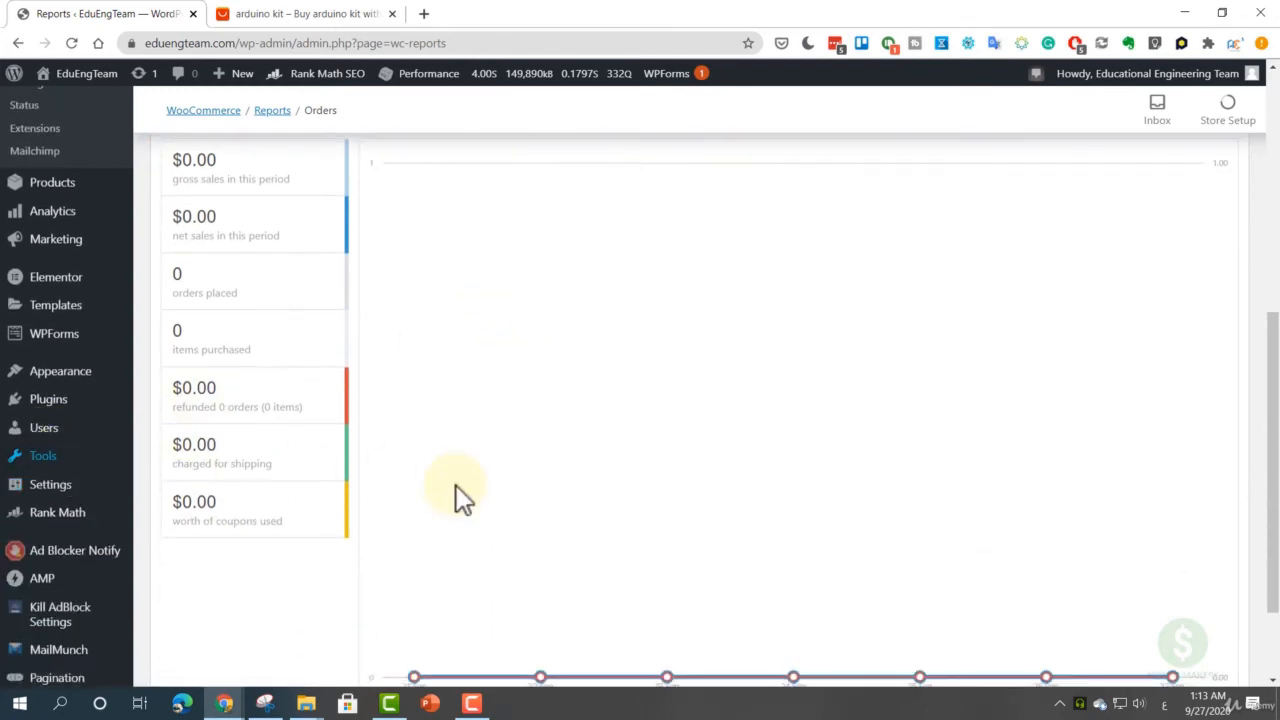
scroll(456, 485, up, 3)
scroll(406, 451, down, 2)
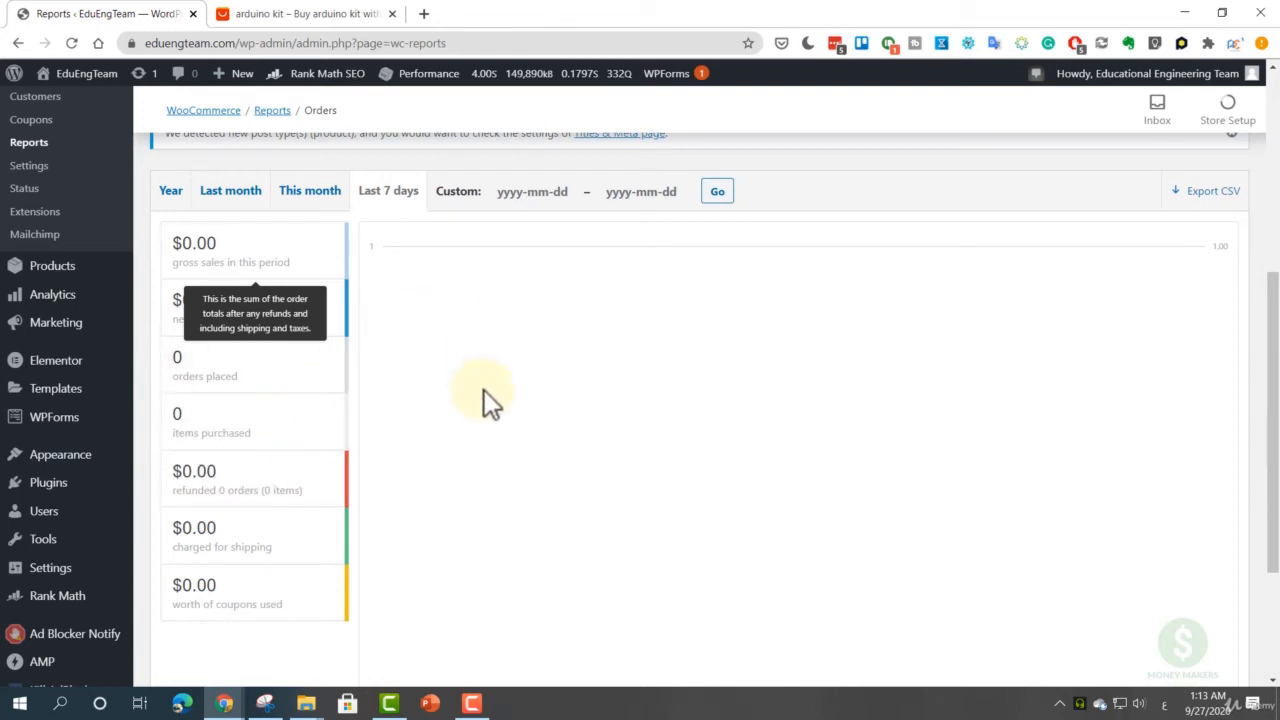
scroll(450, 378, up, 1)
scroll(390, 335, down, 1)
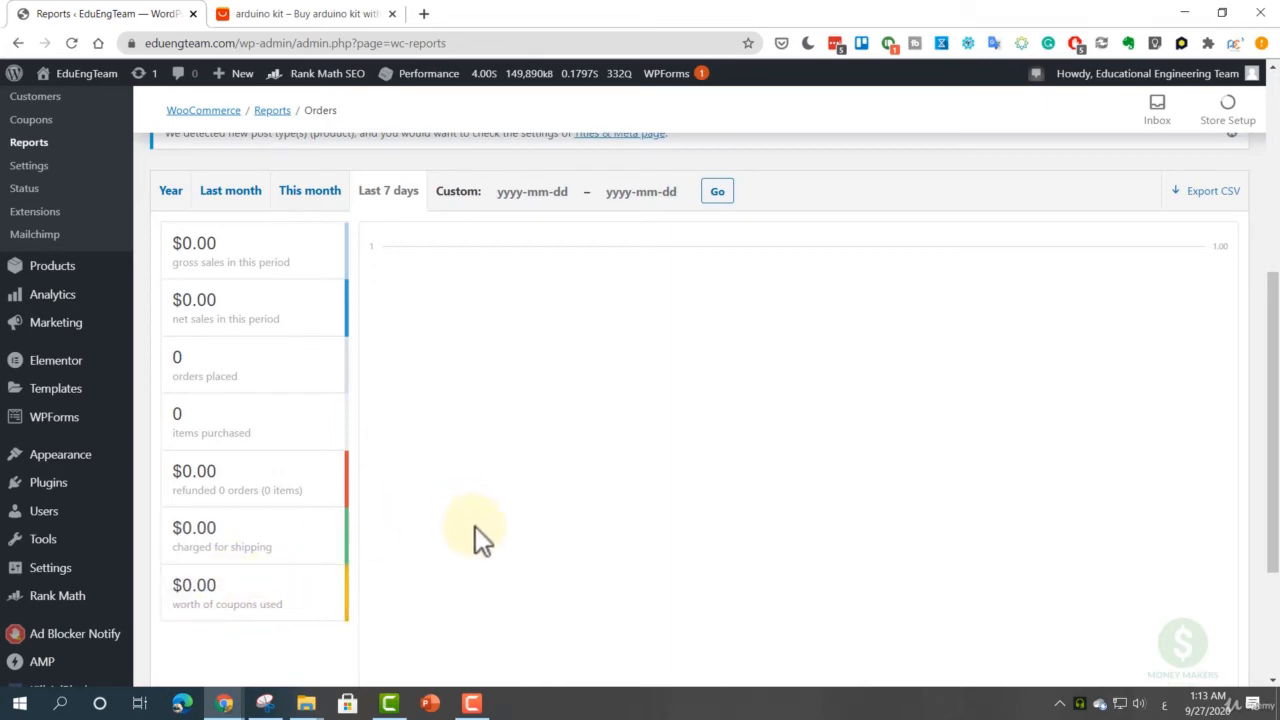
scroll(470, 530, up, 5)
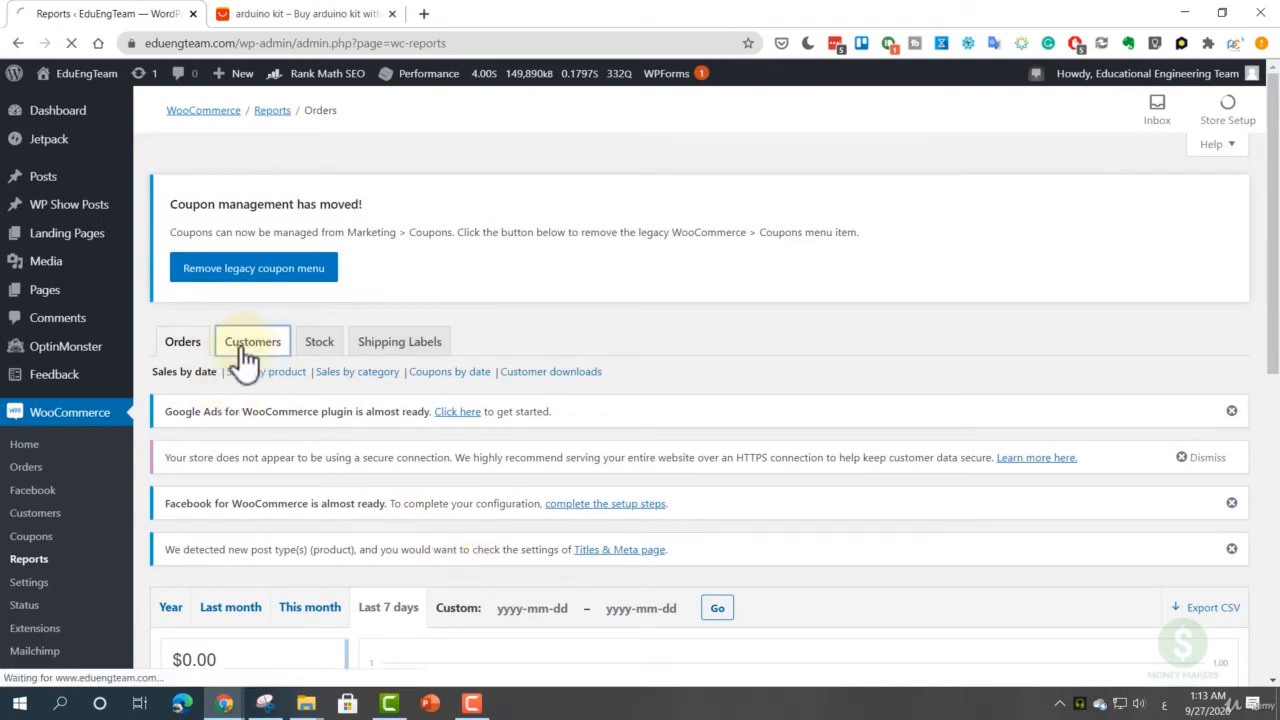
- Examine the customers vs. guests report, including signups and customer and guest sales for the last 7 days
click(255, 358)
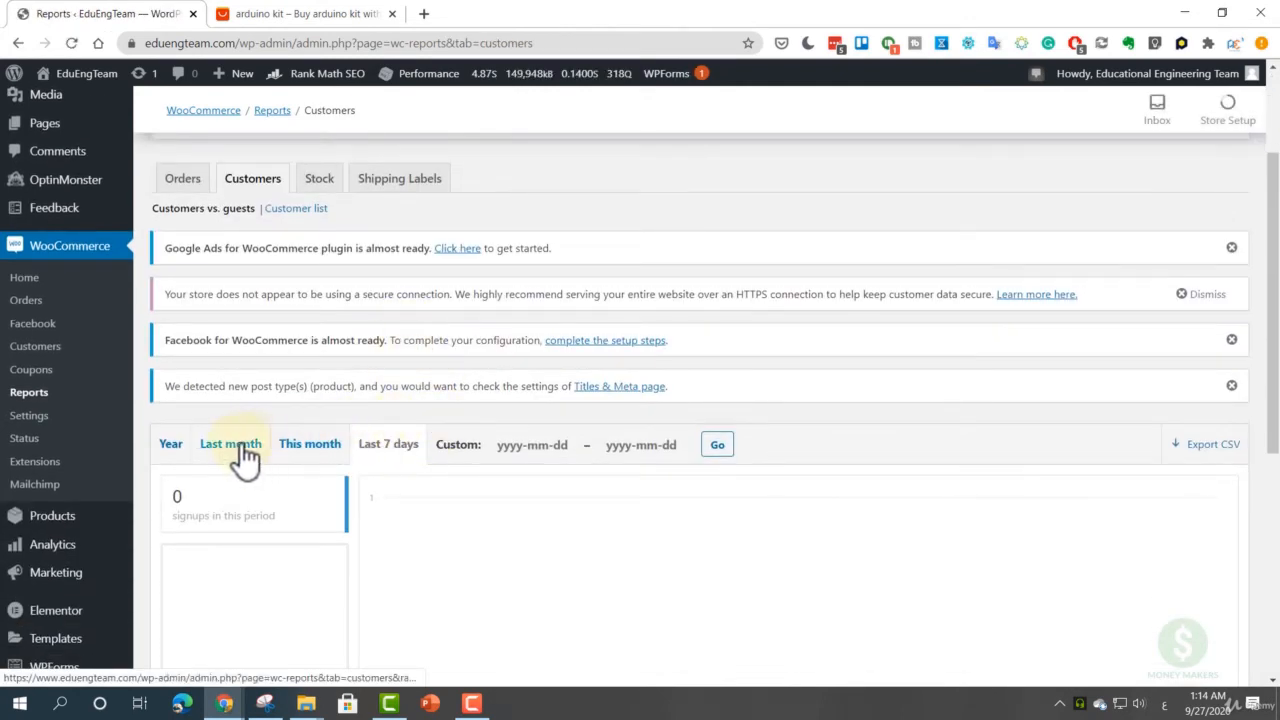
scroll(404, 502, down, 2)
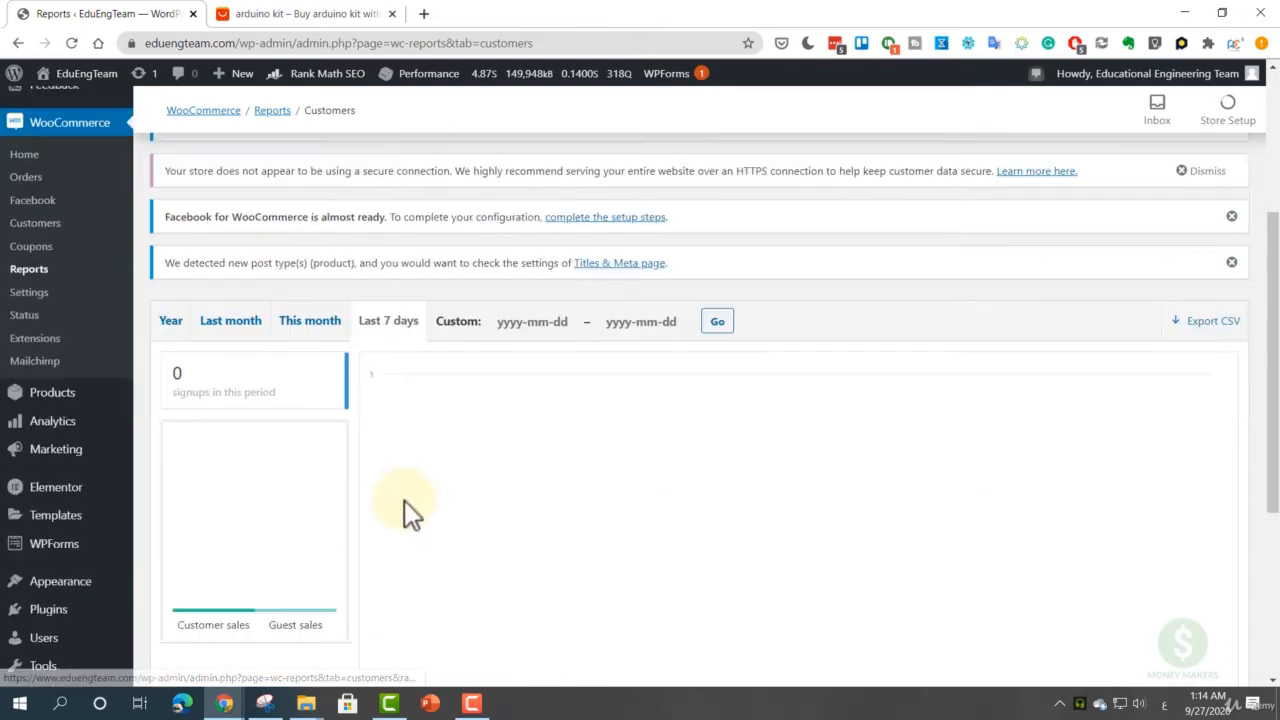
scroll(404, 500, down, 1)
scroll(407, 500, up, 1)
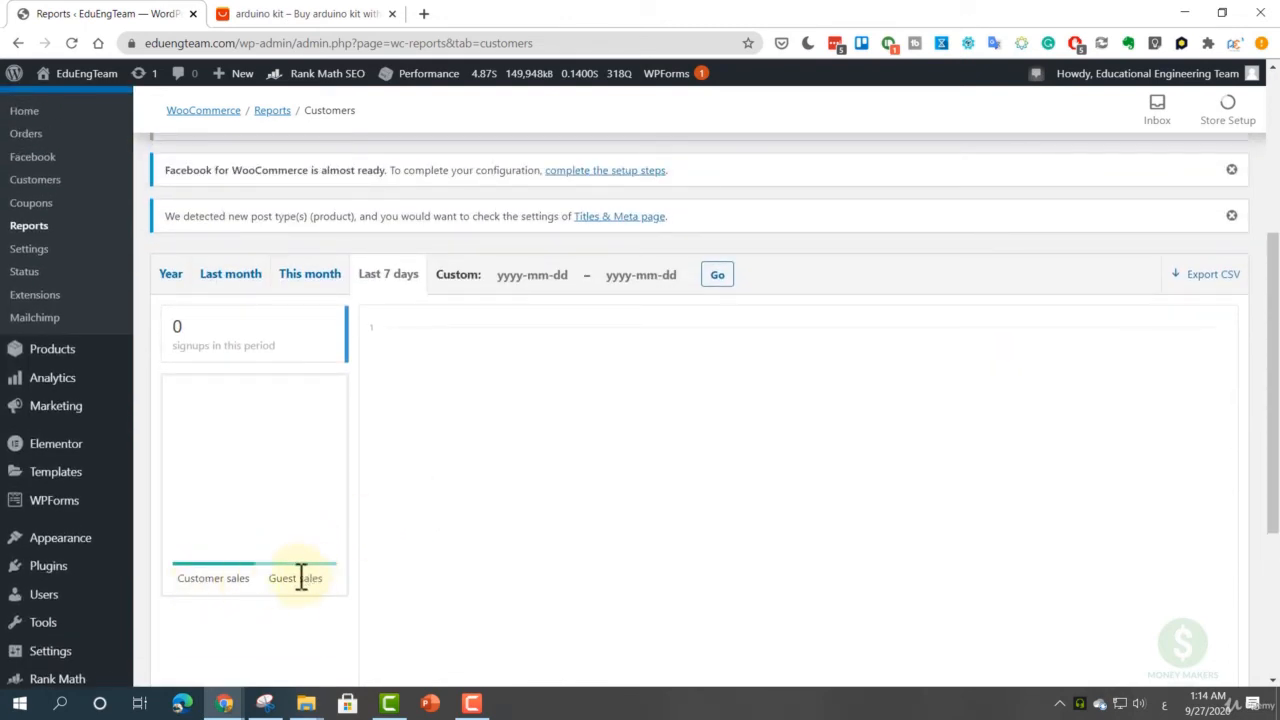
scroll(392, 578, up, 2)
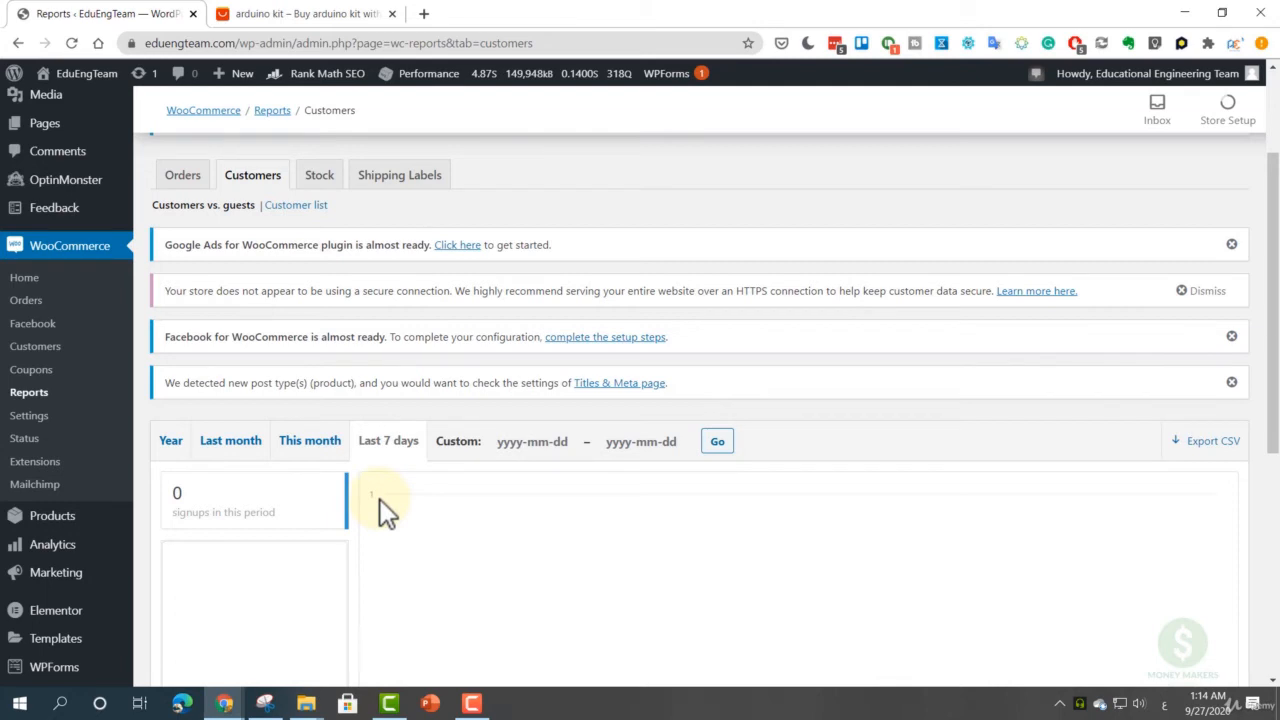
- Open the stock report and check the low in stock products
click(332, 184)
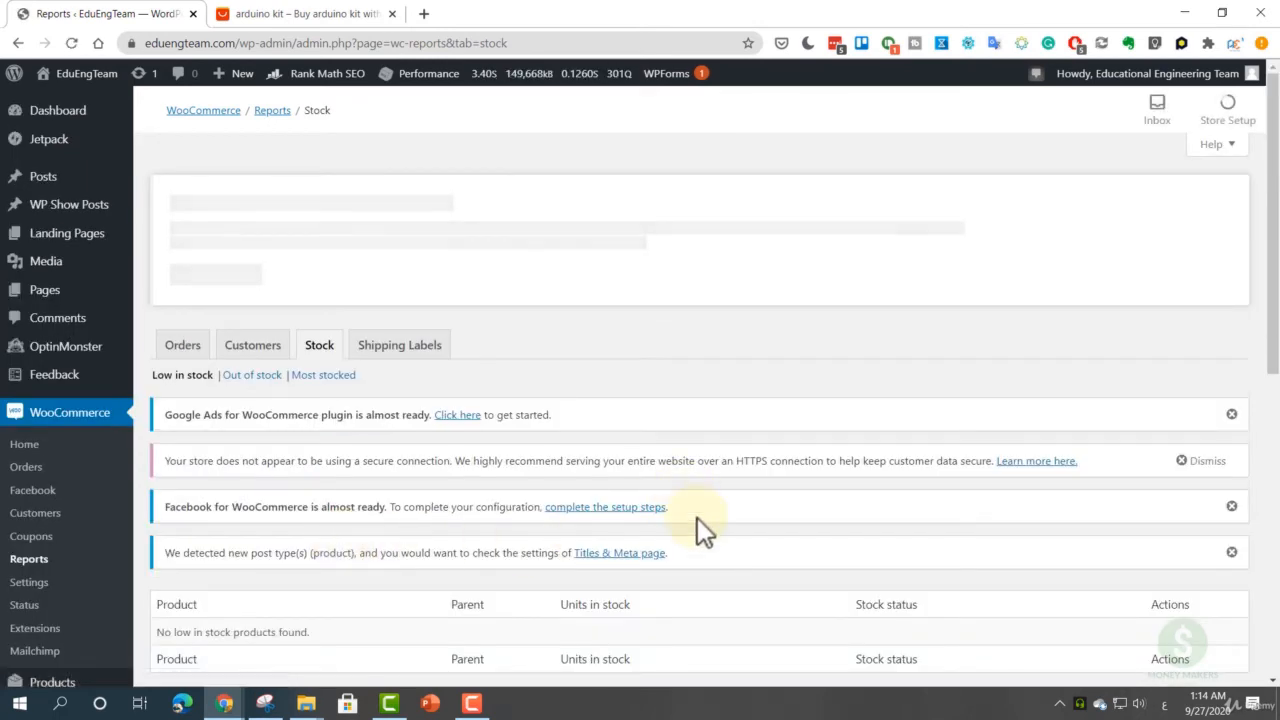
scroll(697, 518, down, 2)
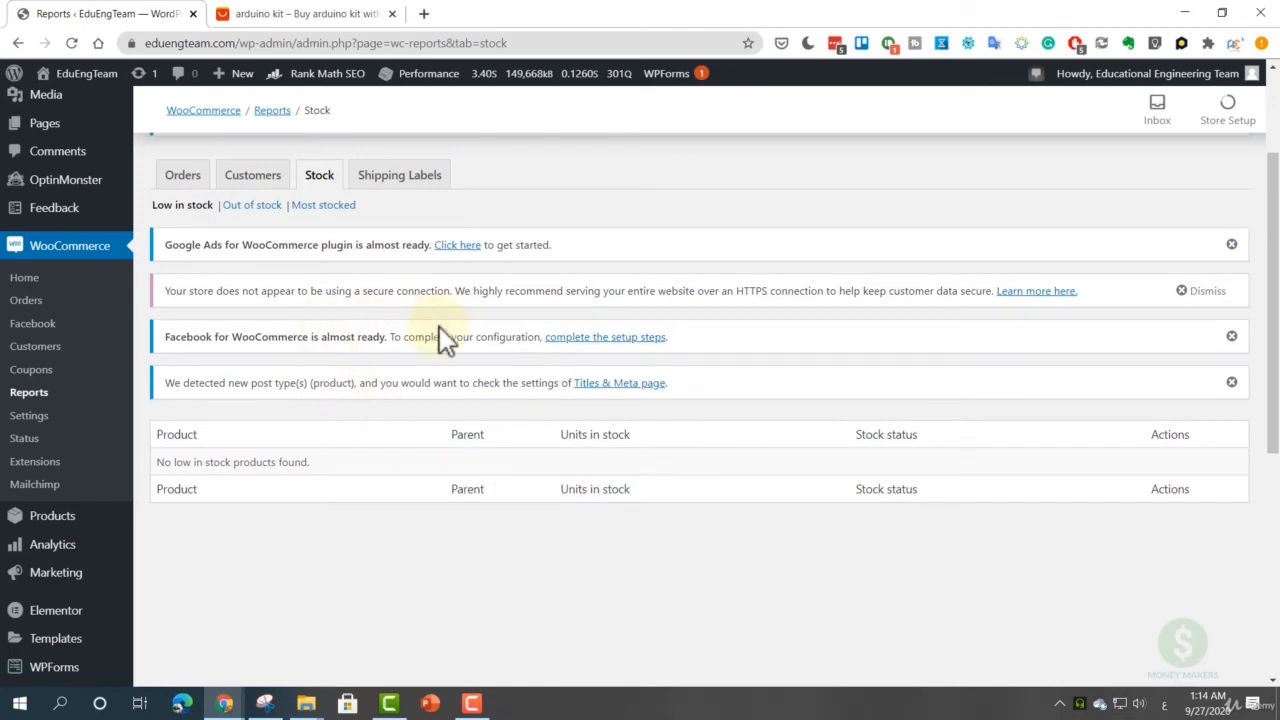
scroll(456, 427, down, 1)
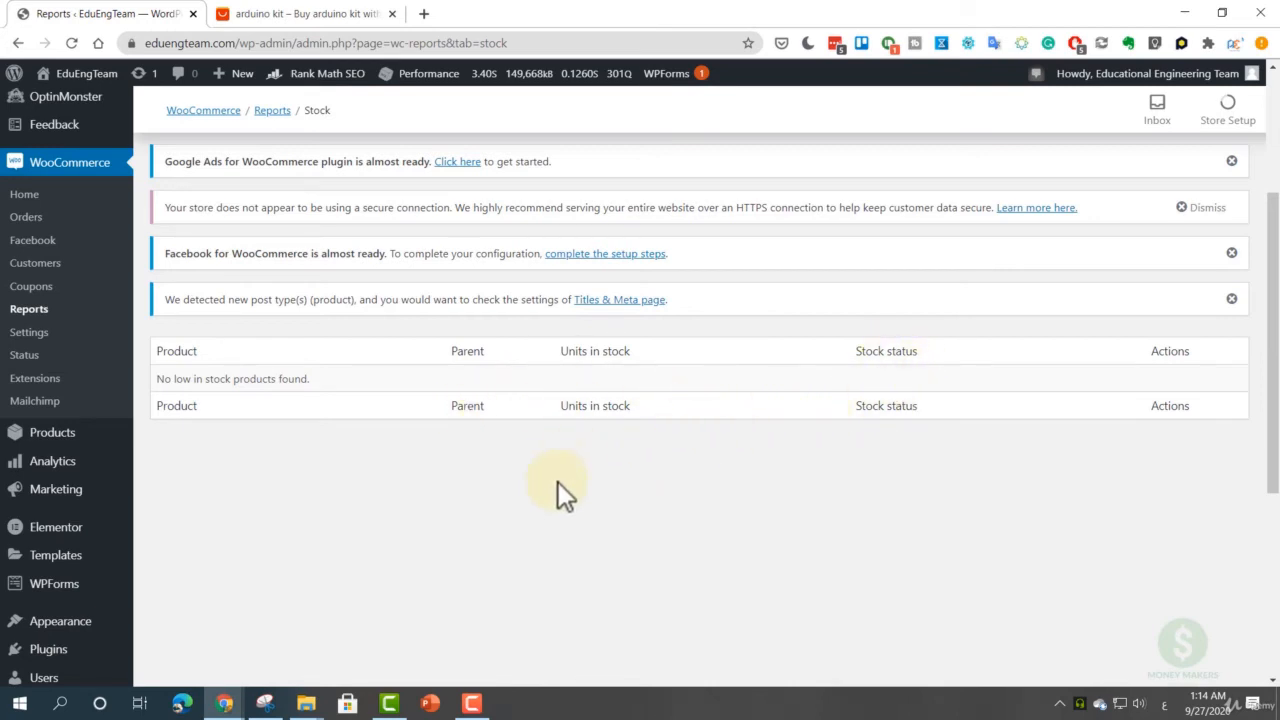
scroll(557, 486, up, 3)
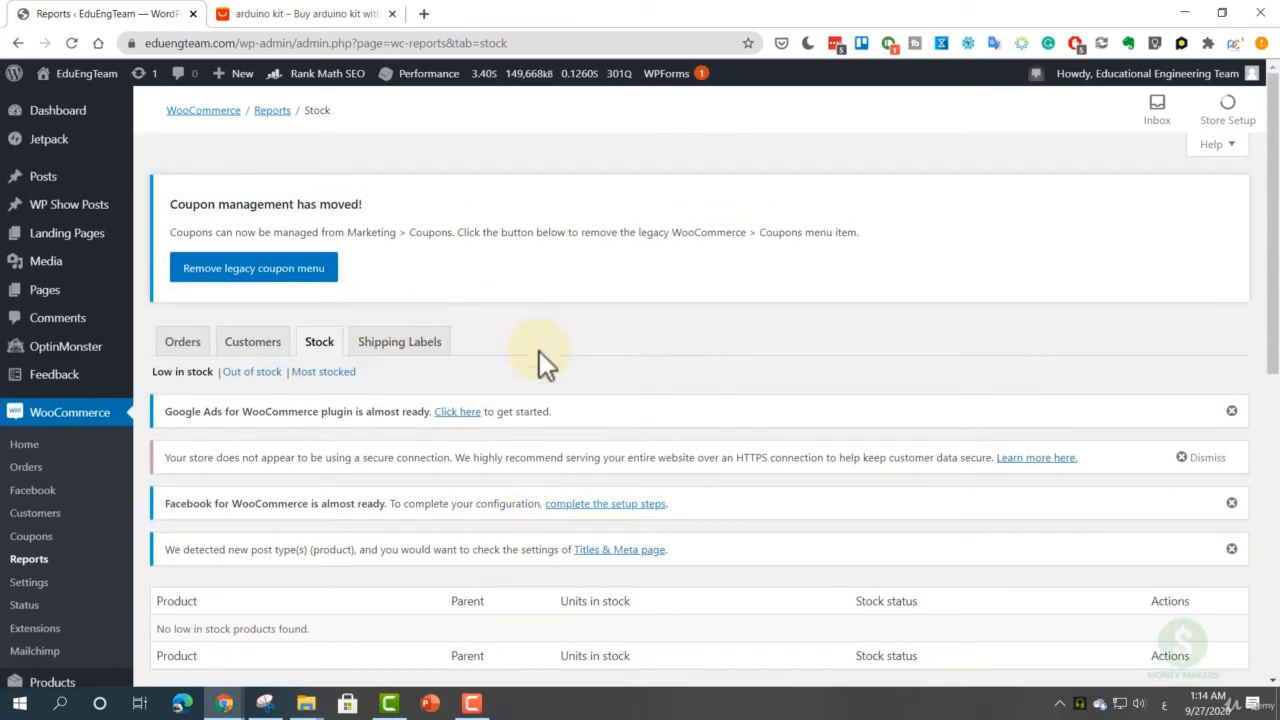
- Check the out of stock and most stocked product reports
click(250, 375)
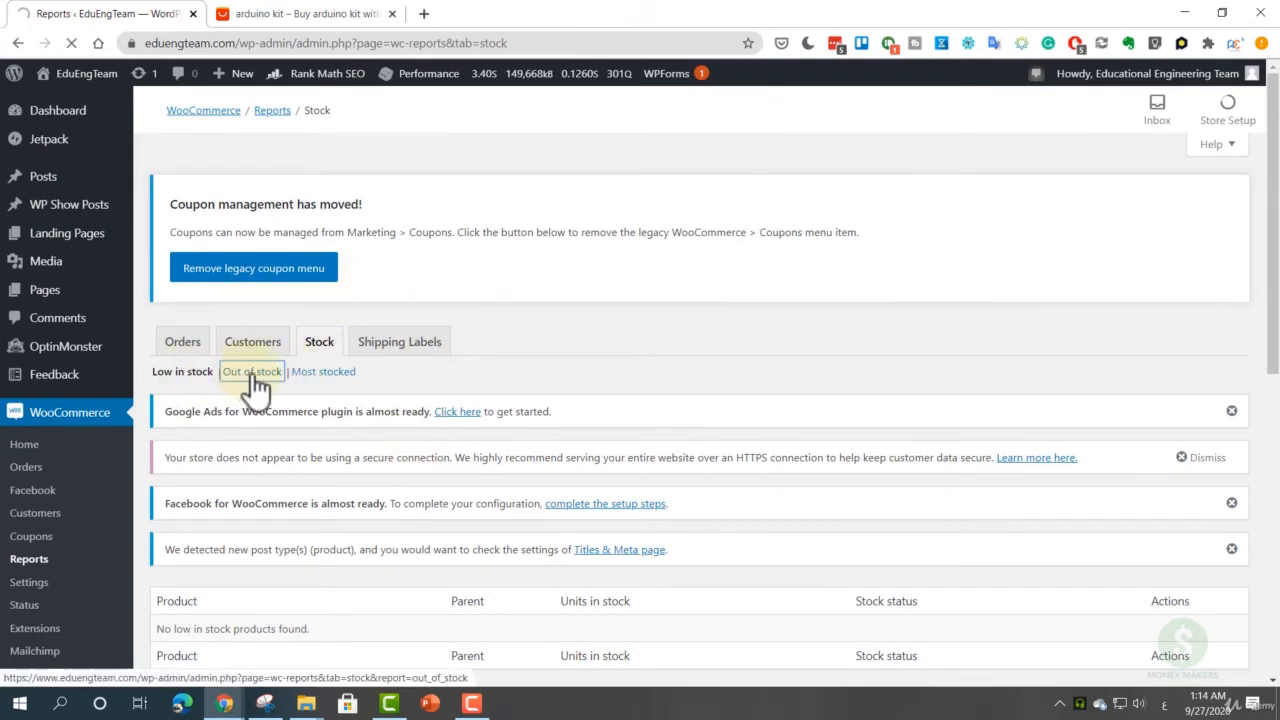
scroll(263, 398, down, 3)
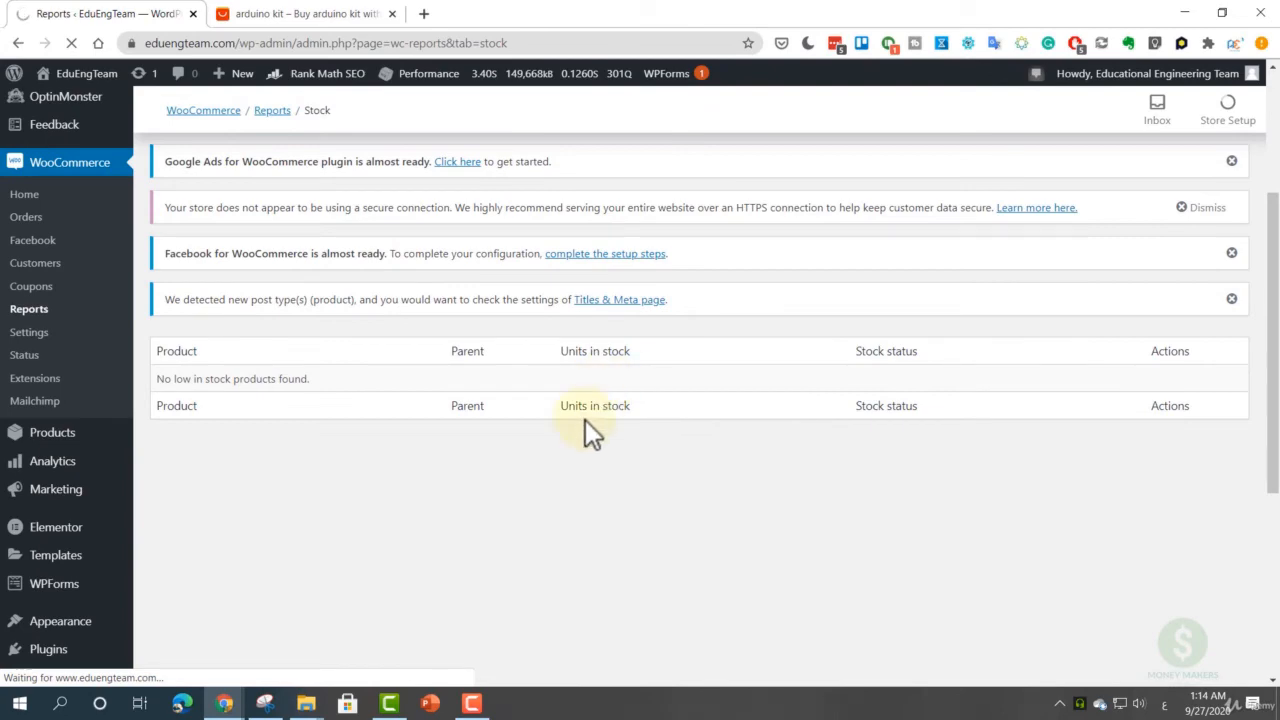
scroll(575, 435, up, 3)
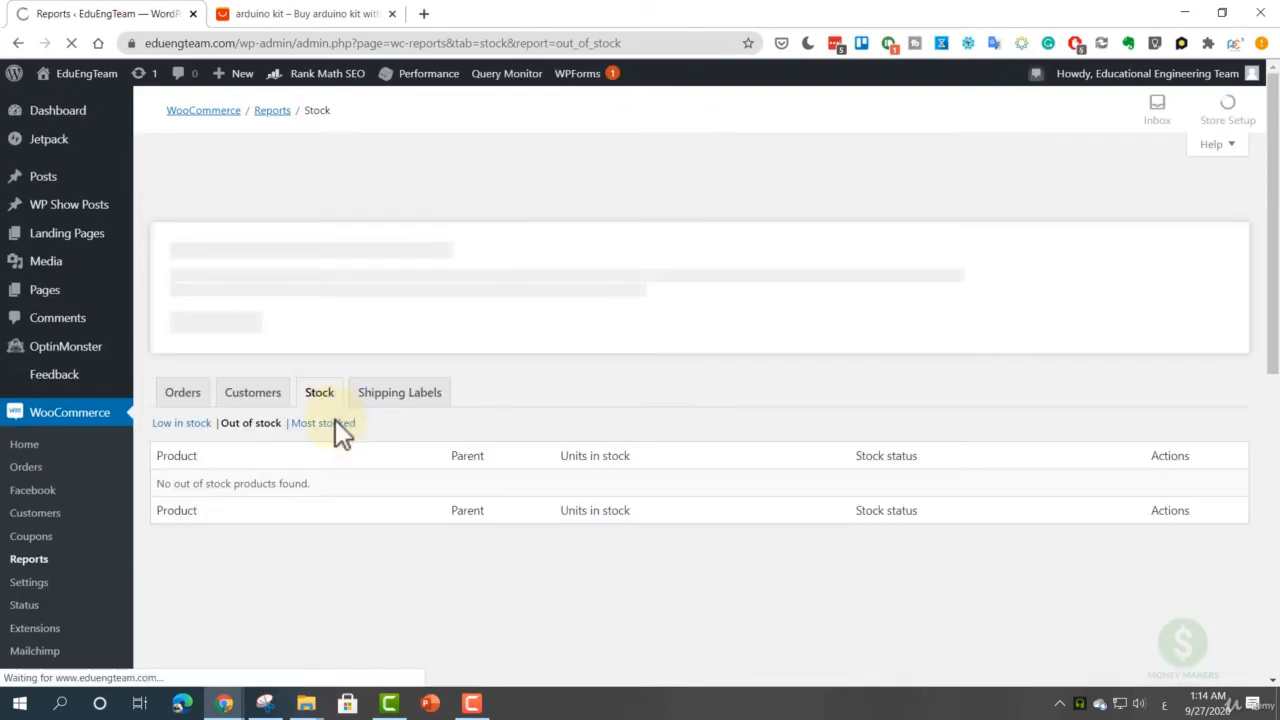
scroll(335, 420, down, 2)
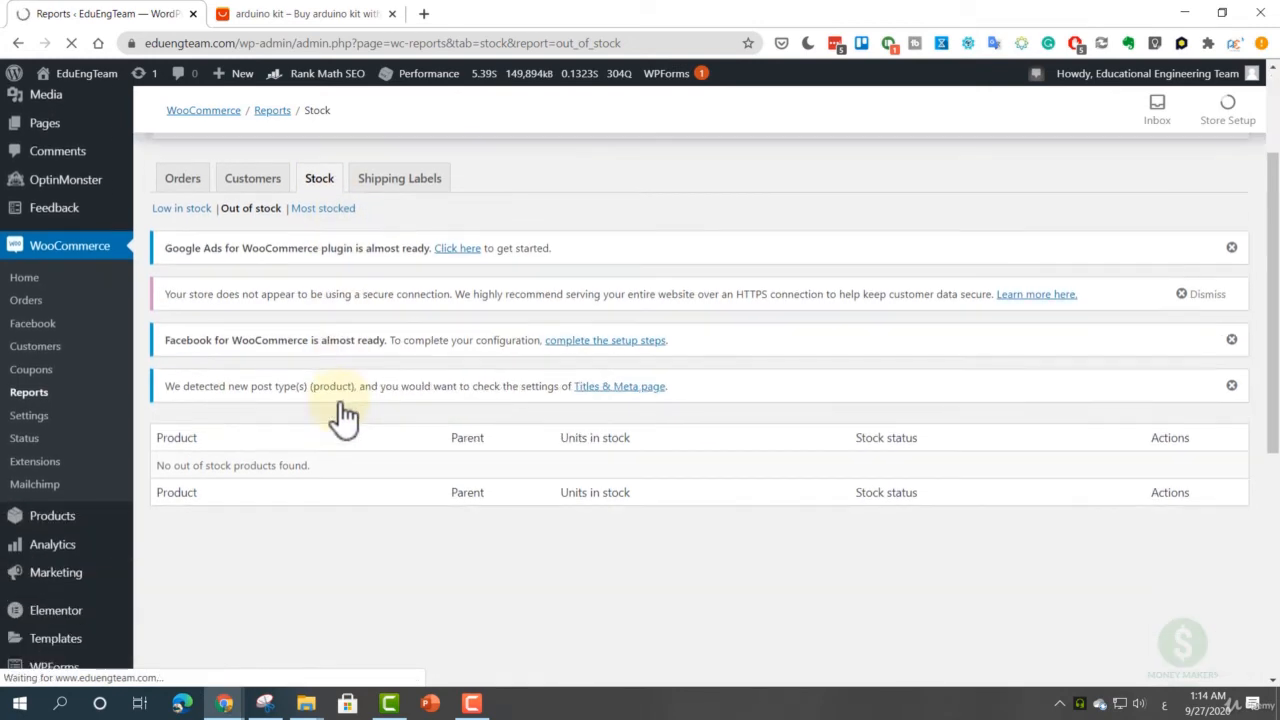
click(322, 209)
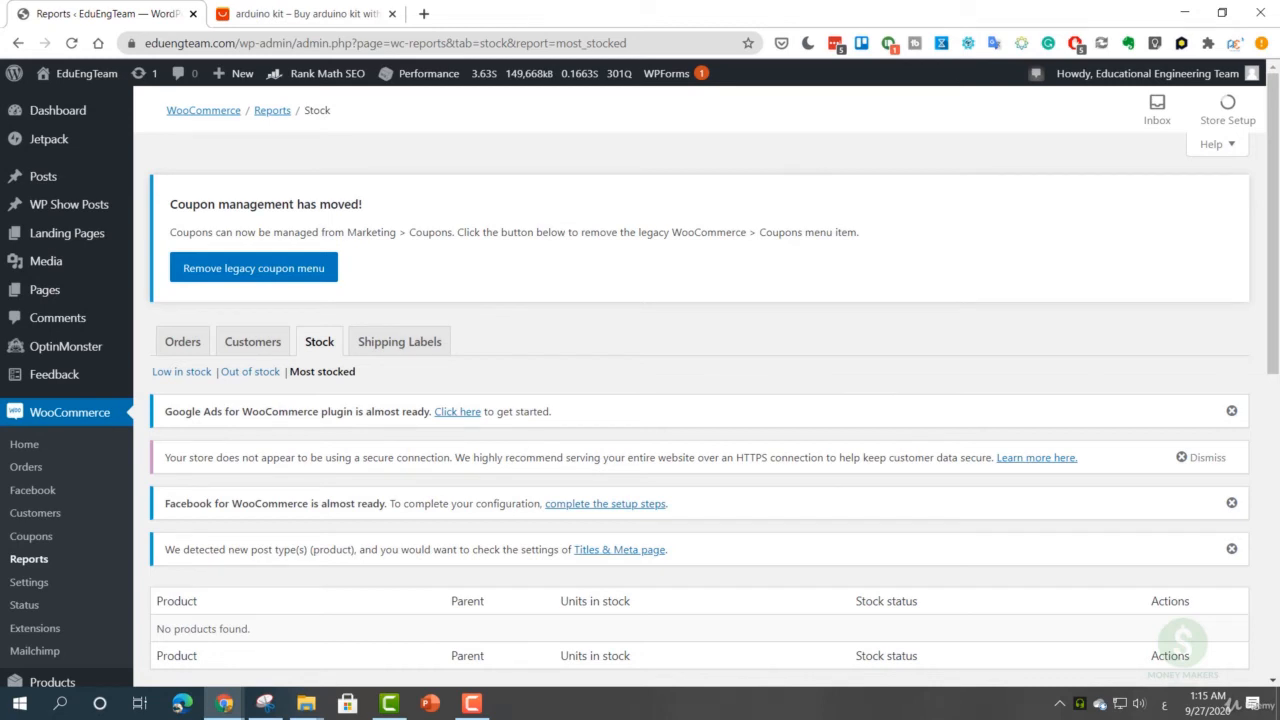
- Open the WooCommerce general settings and examine the store address and the selling, shipping and default customer location options
click(27, 582)
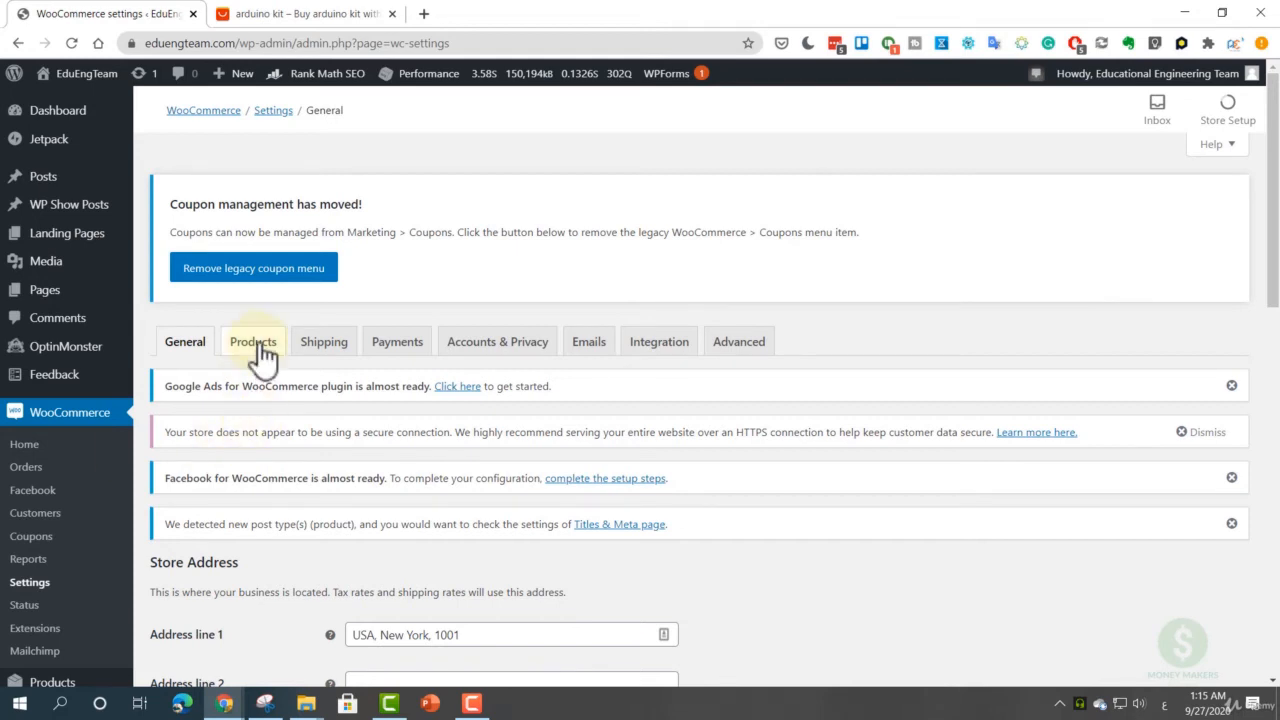
scroll(250, 360, down, 1)
scroll(200, 292, down, 3)
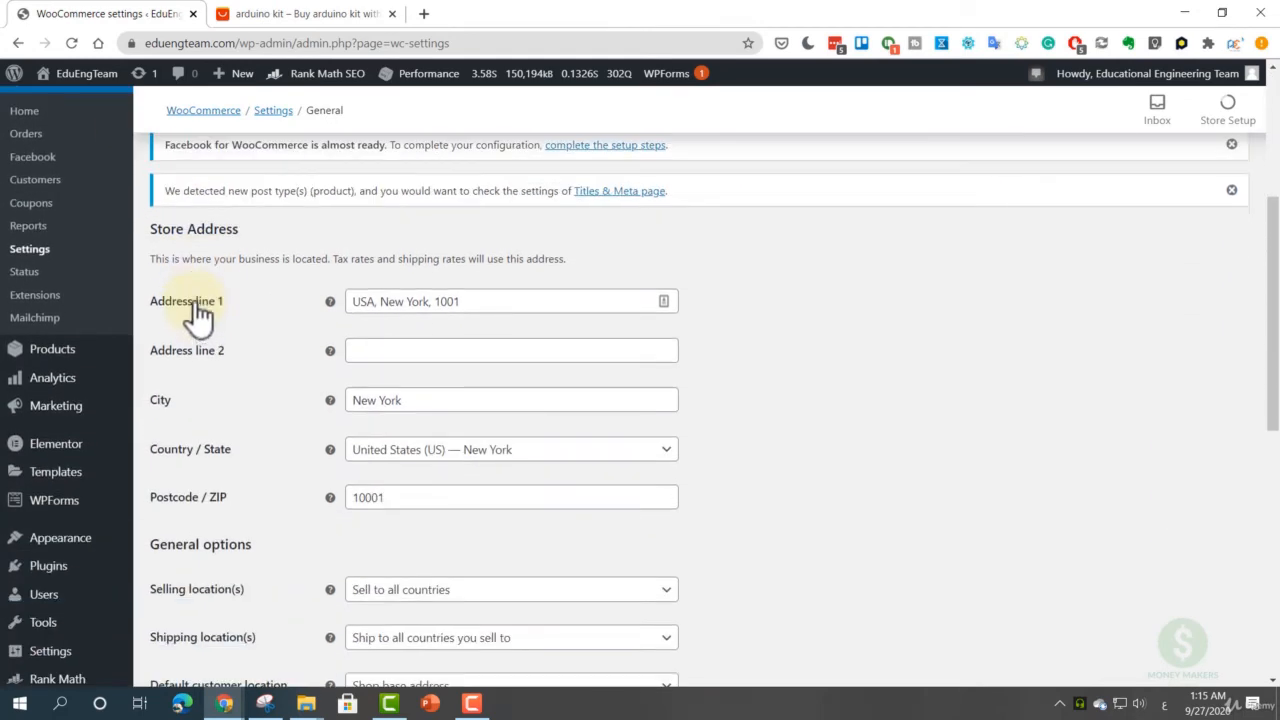
double_click(193, 229)
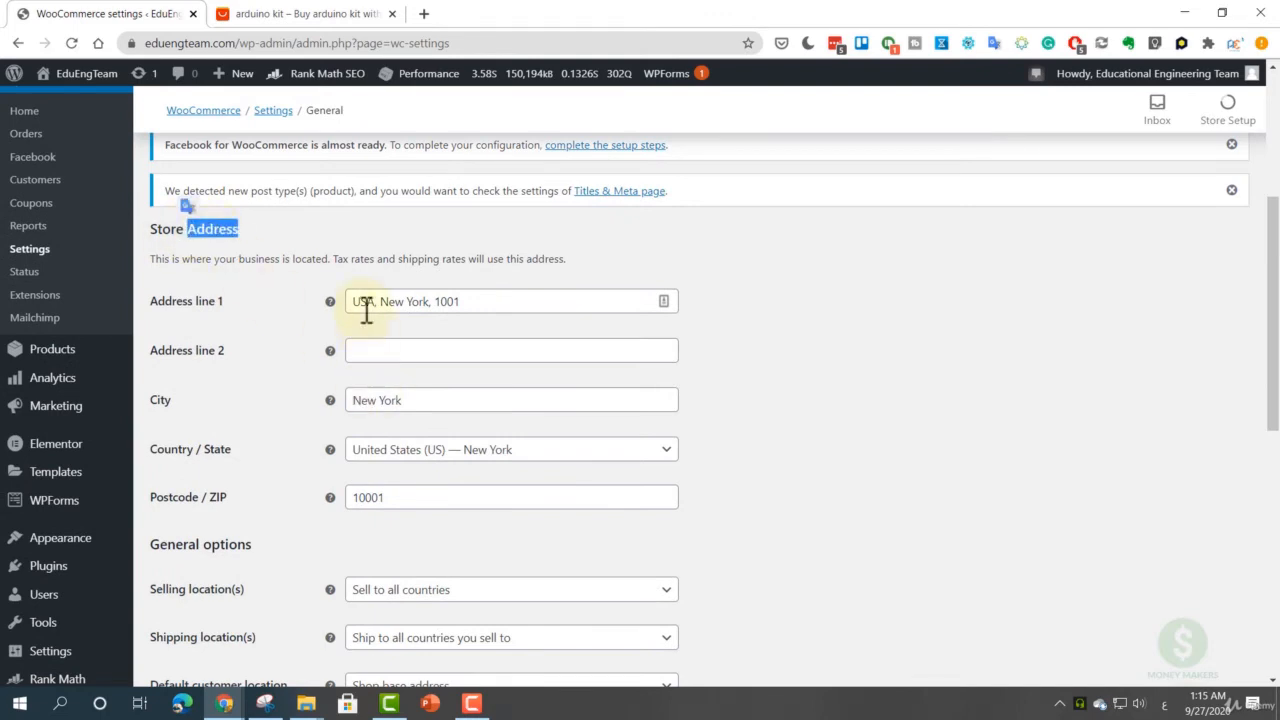
scroll(262, 458, down, 1)
scroll(262, 458, down, 1)
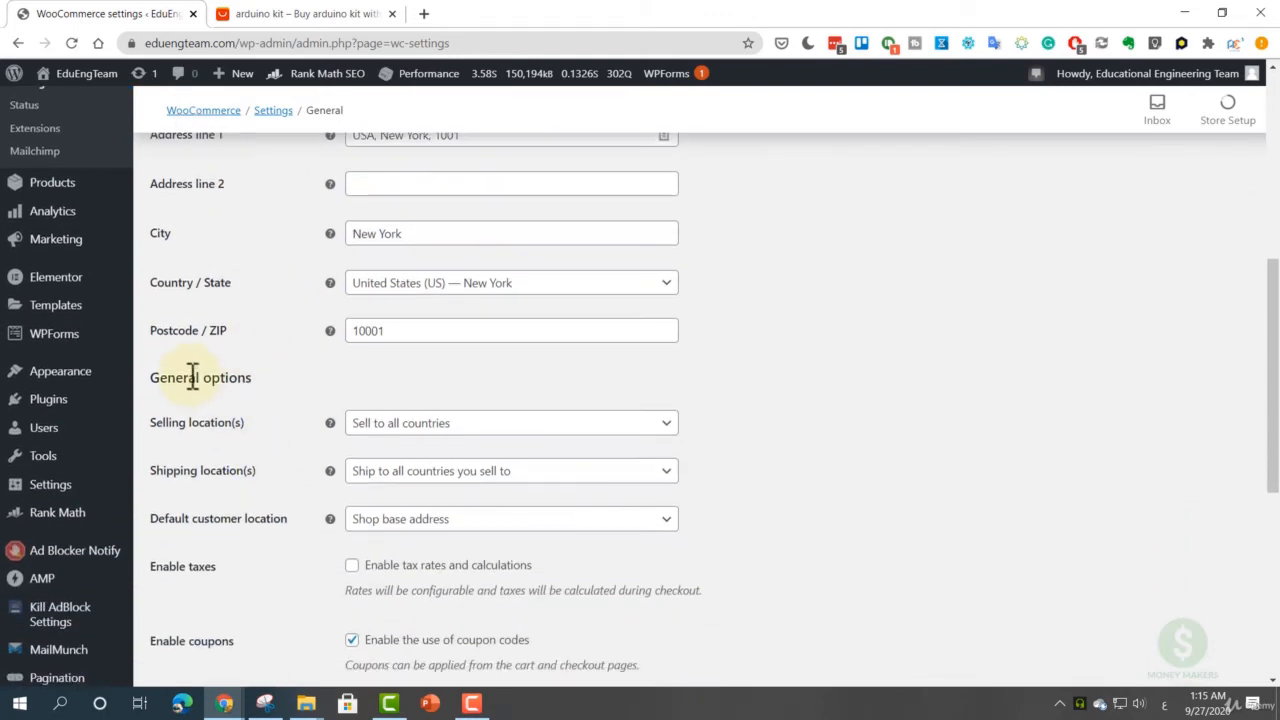
scroll(190, 385, down, 2)
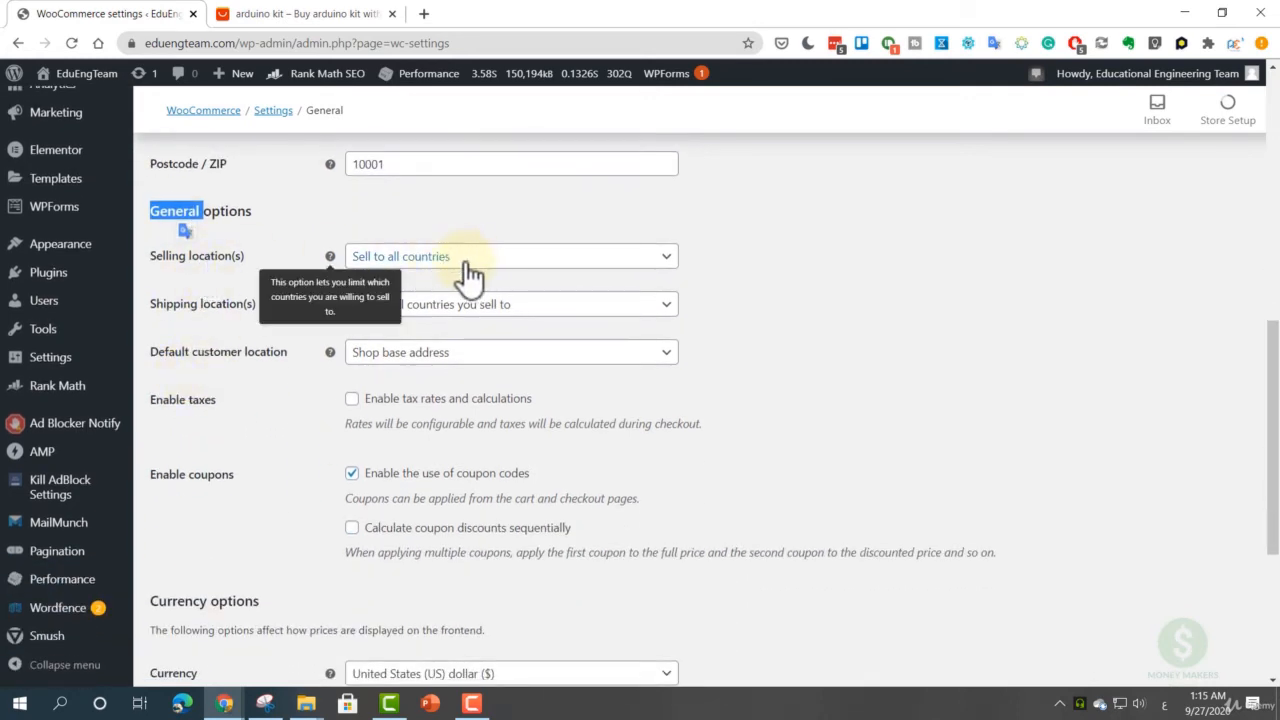
click(212, 213)
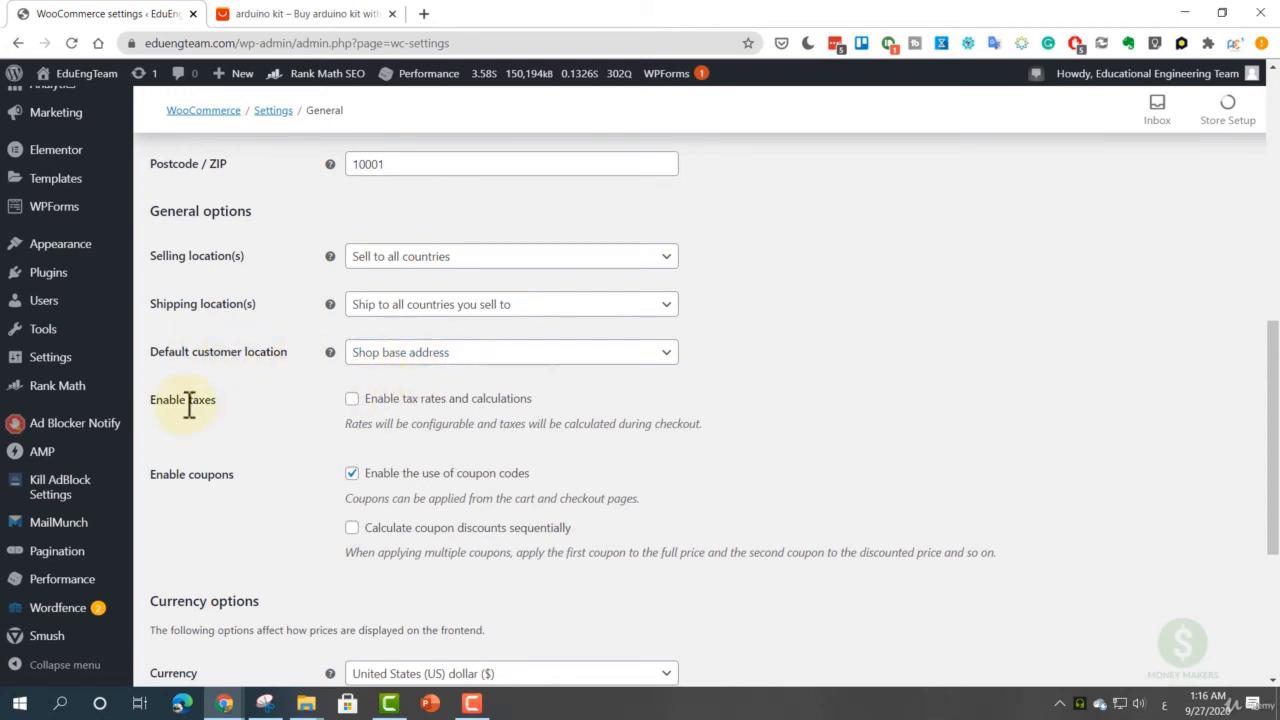
- Enable tax rates and calculations, check the currency options, and save the general settings
click(352, 401)
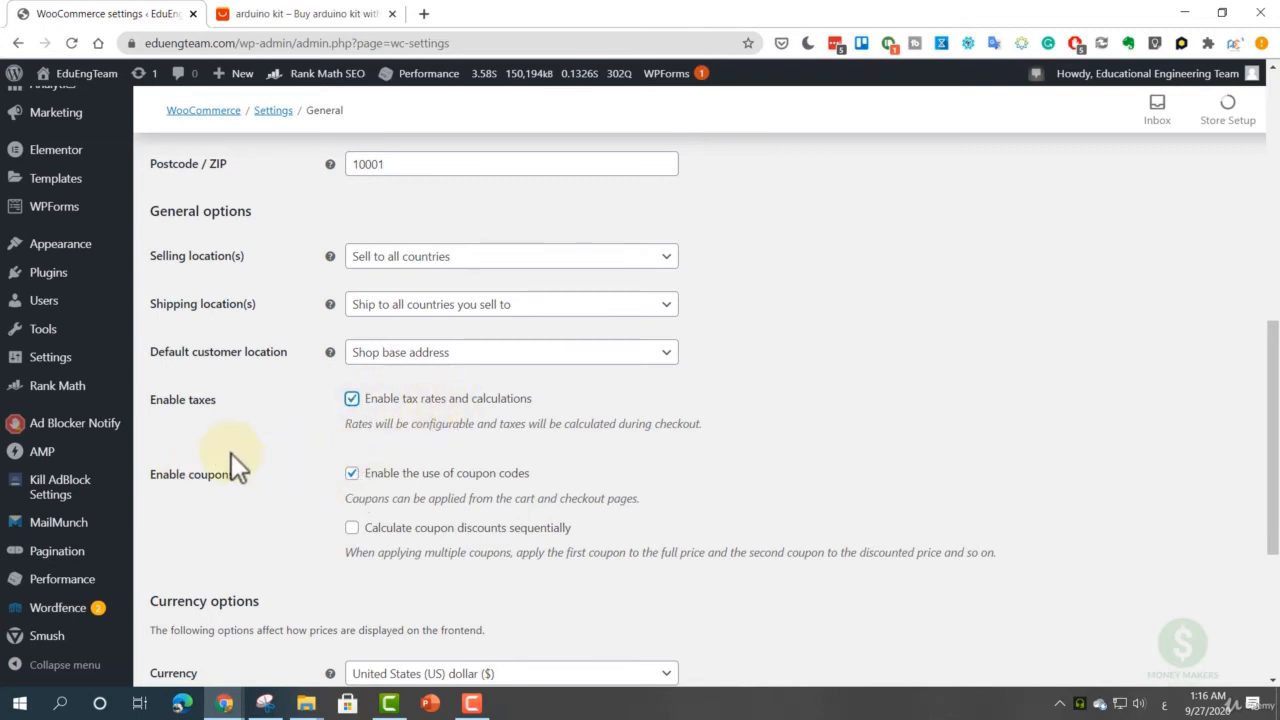
scroll(231, 453, down, 3)
scroll(231, 446, down, 1)
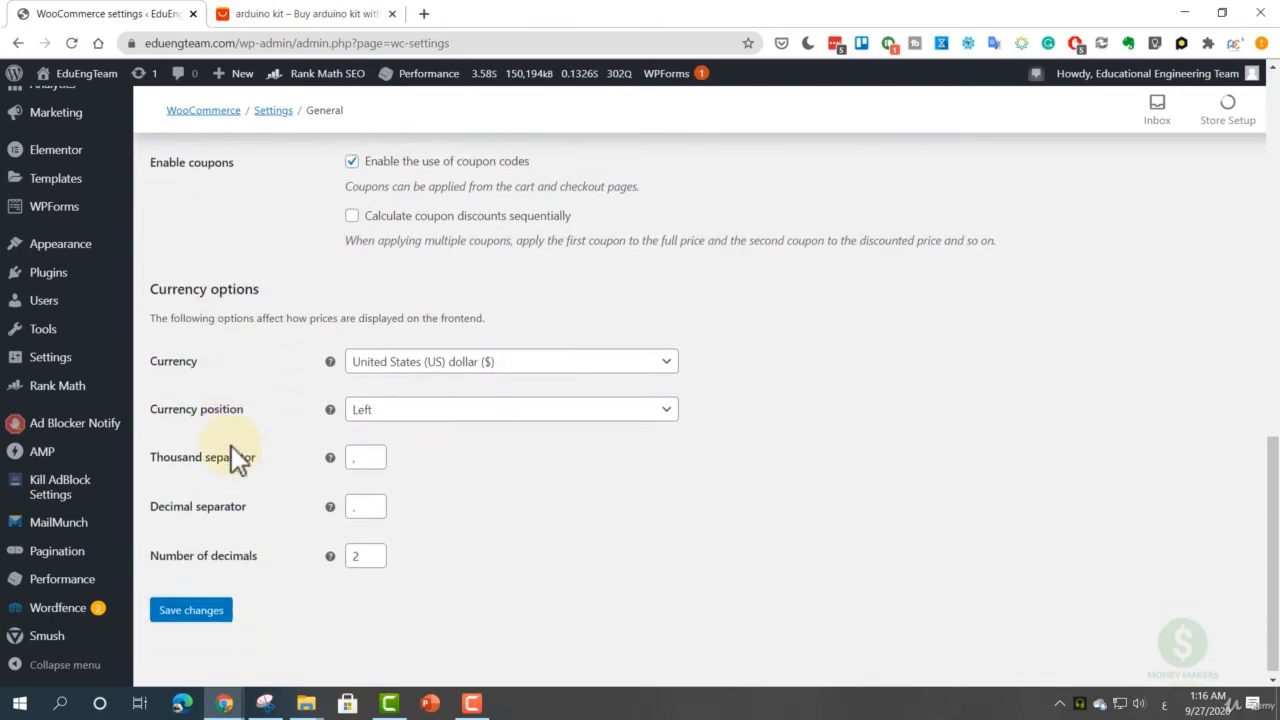
click(443, 366)
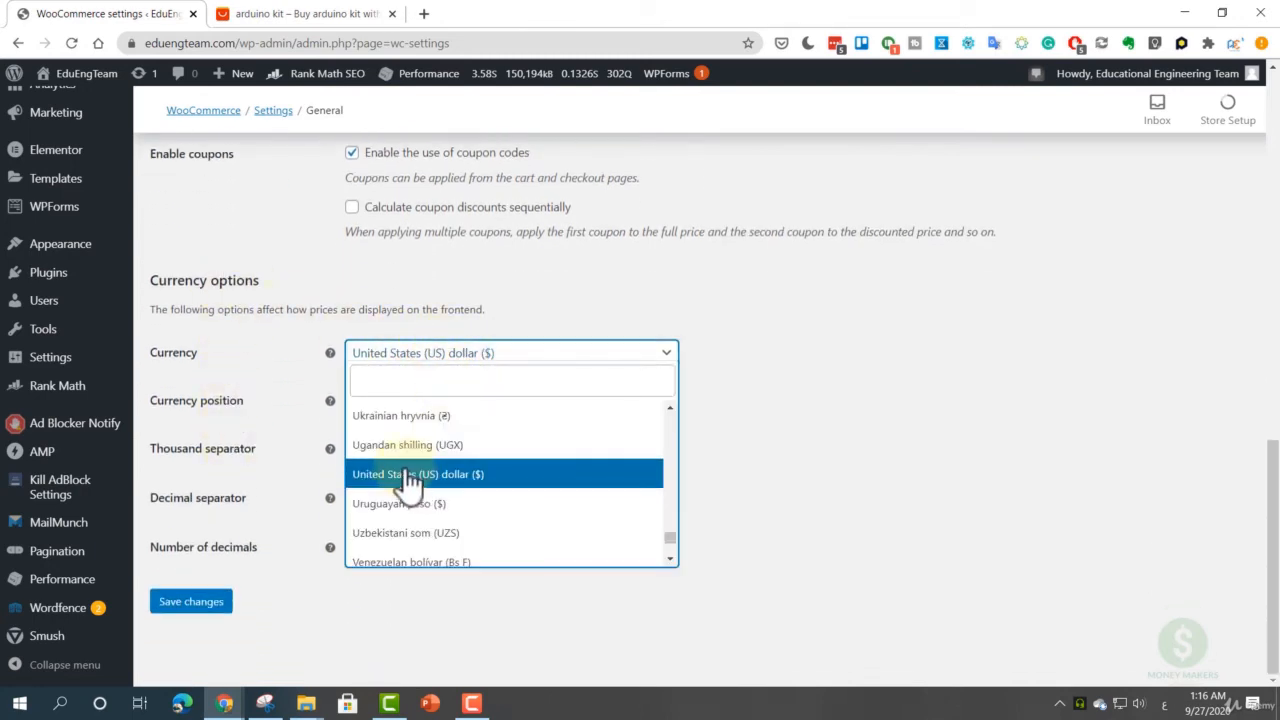
click(263, 343)
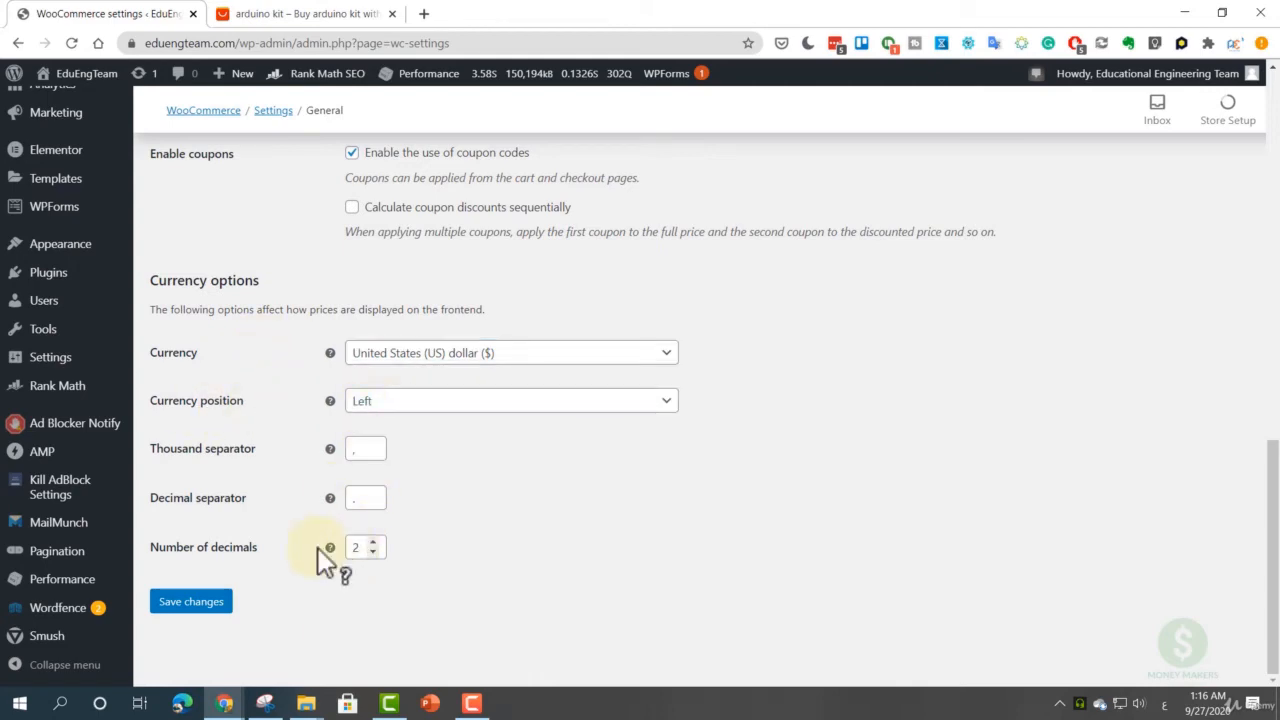
scroll(262, 540, up, 9)
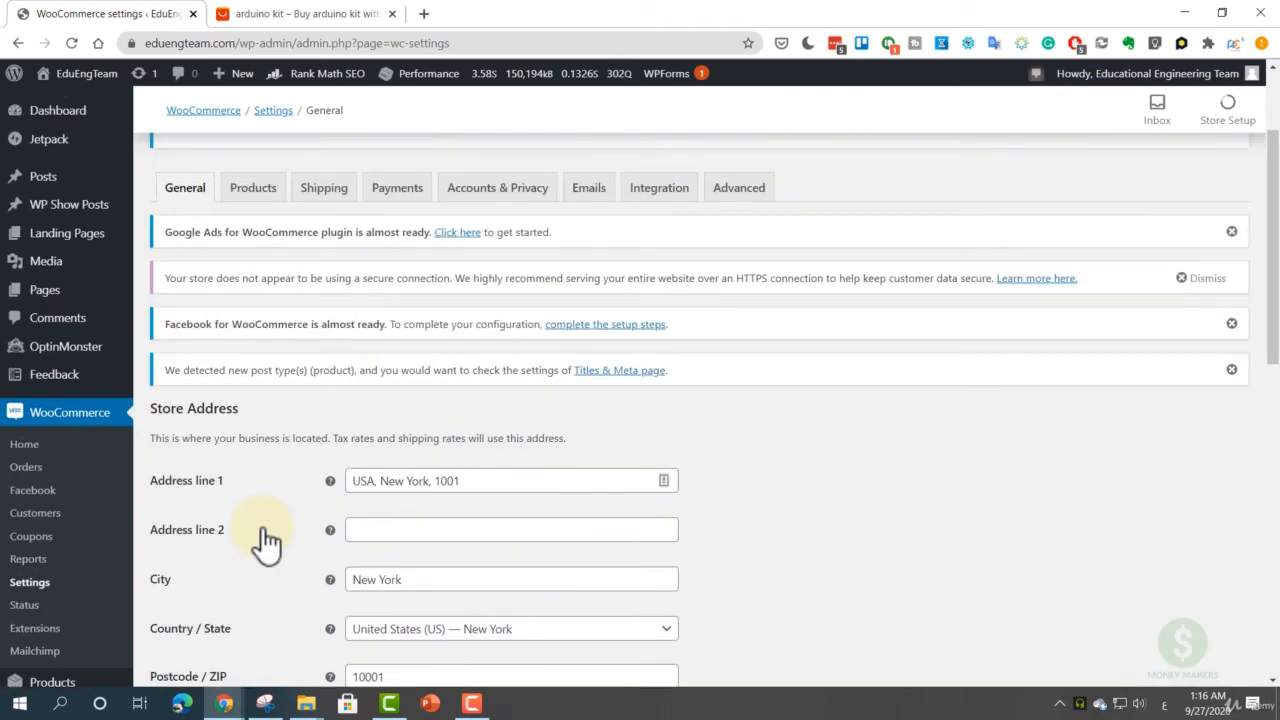
scroll(268, 540, down, 10)
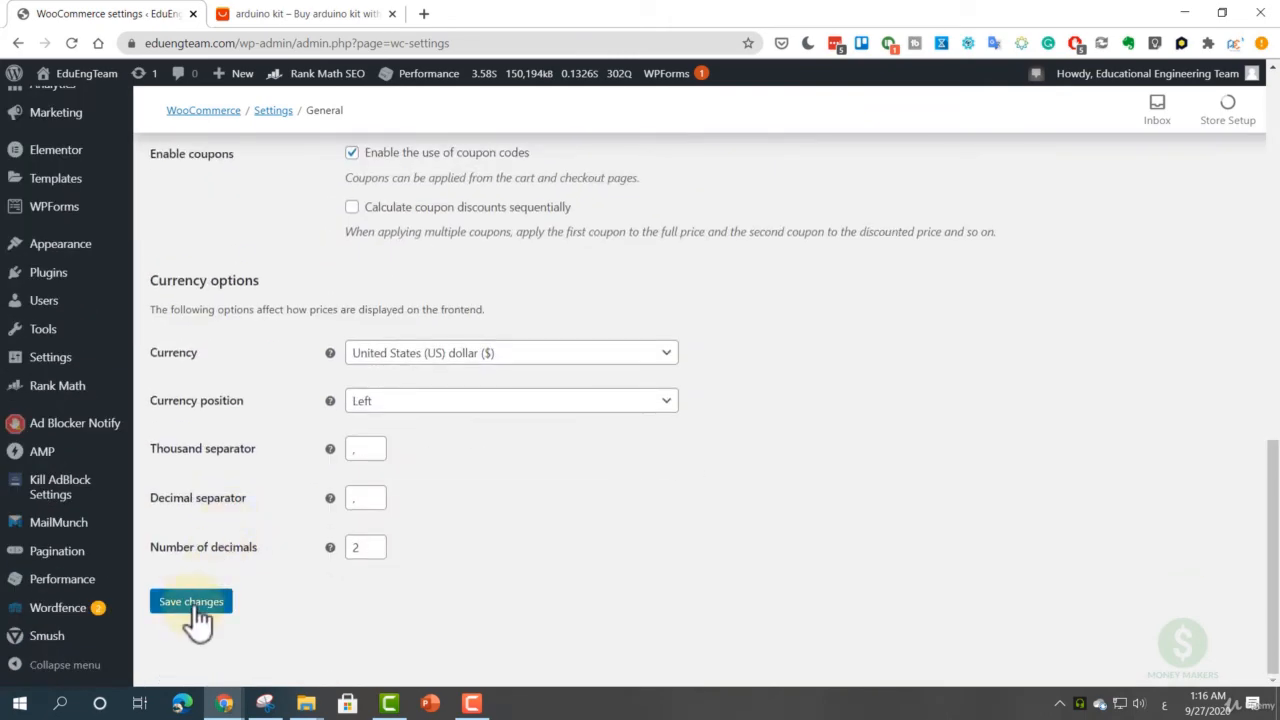
click(196, 604)
- Look over the saved general settings and open the Products settings
scroll(232, 446, up, 10)
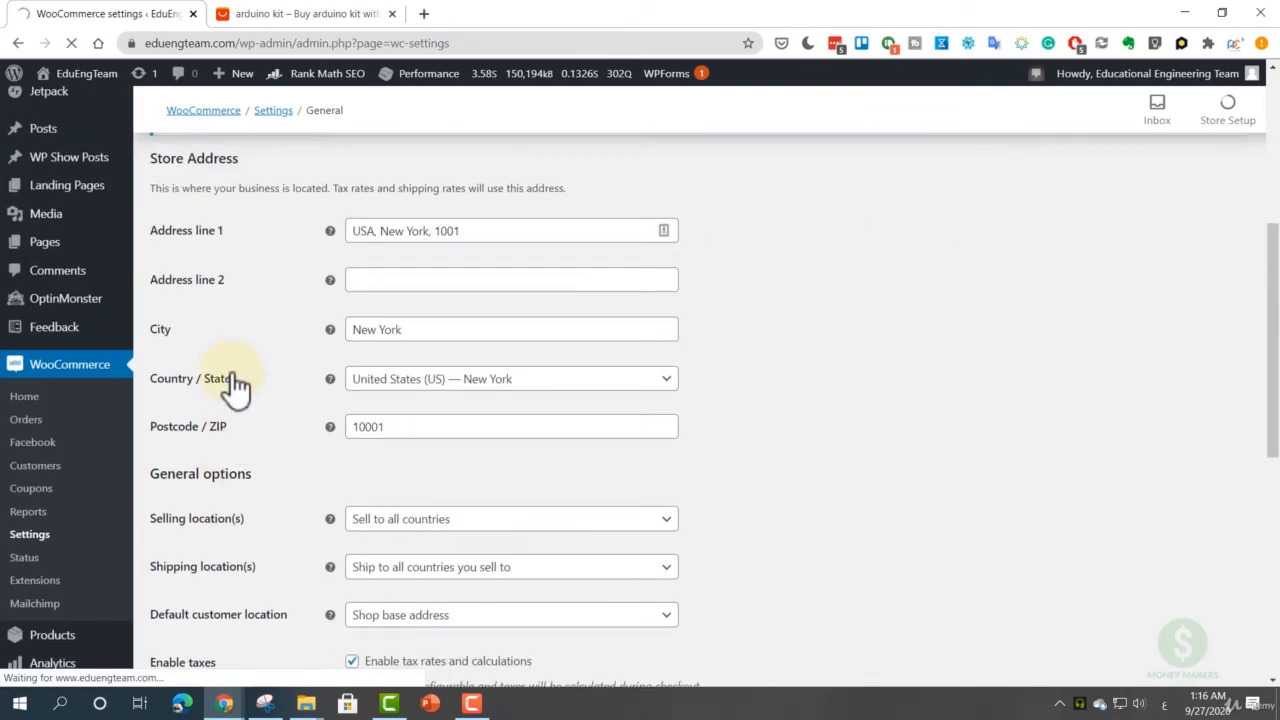
scroll(235, 423, down, 7)
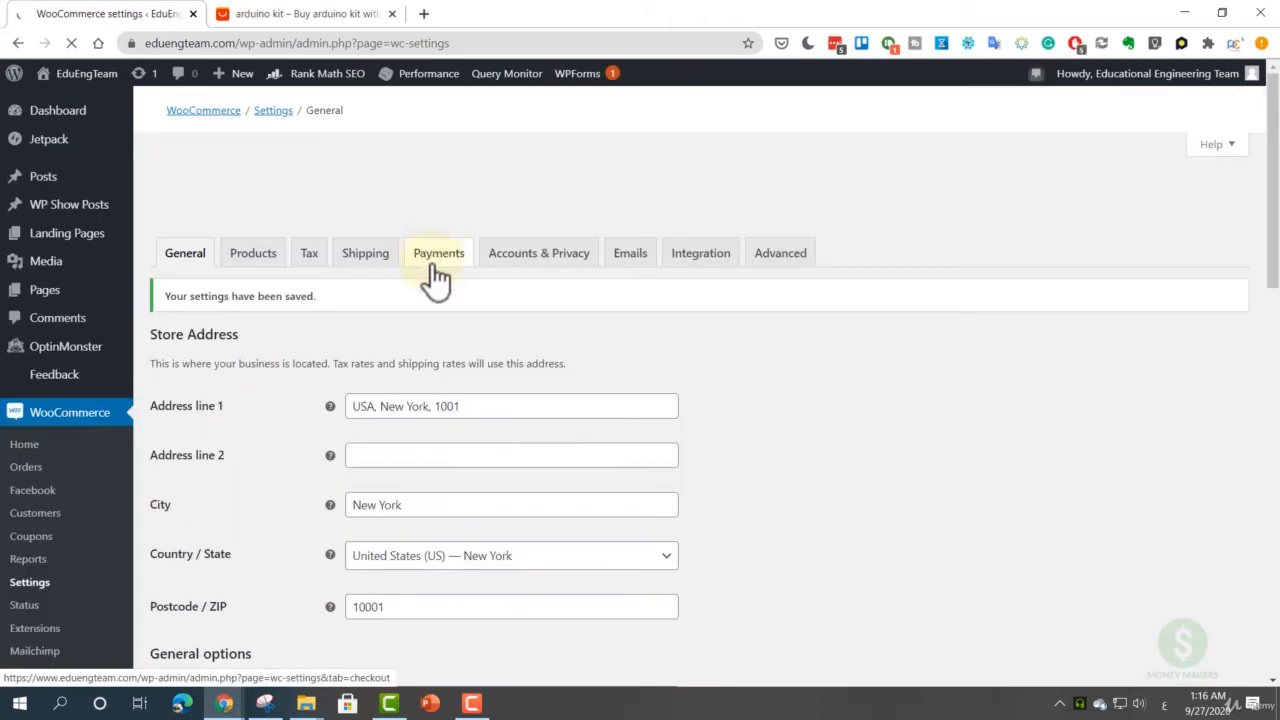
scroll(304, 445, down, 4)
scroll(302, 446, down, 1)
scroll(293, 444, up, 5)
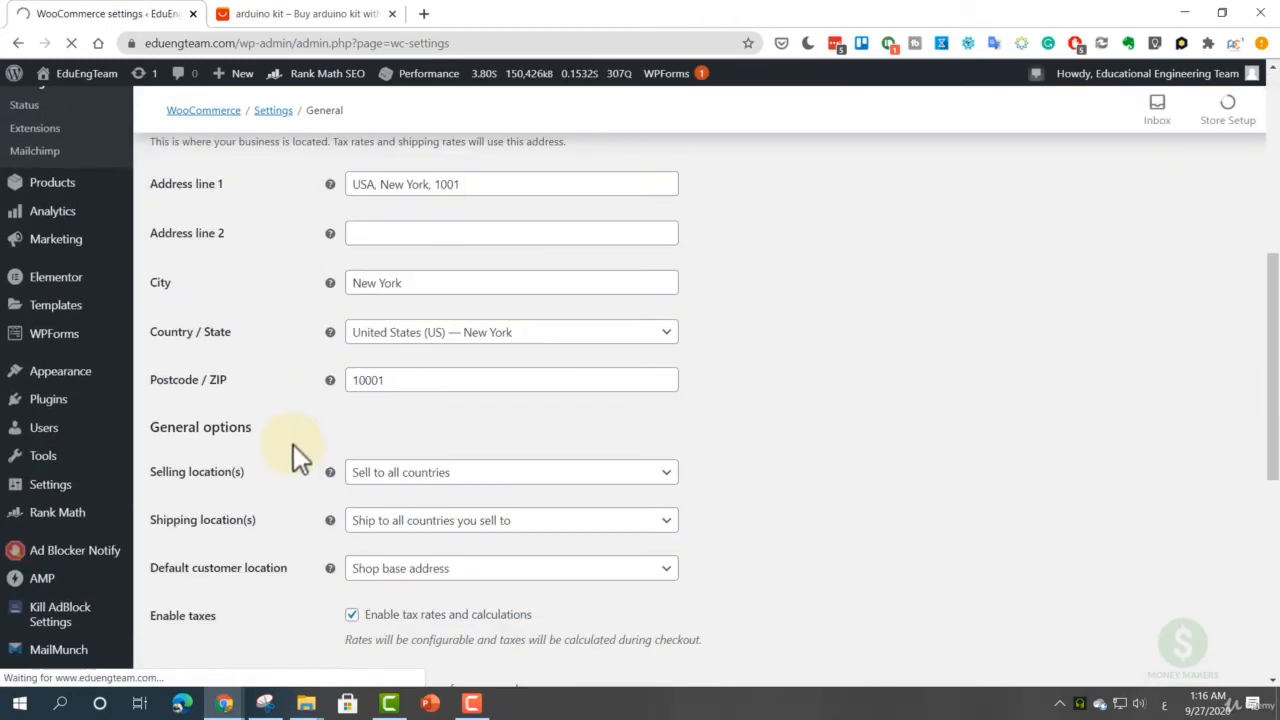
scroll(264, 421, up, 3)
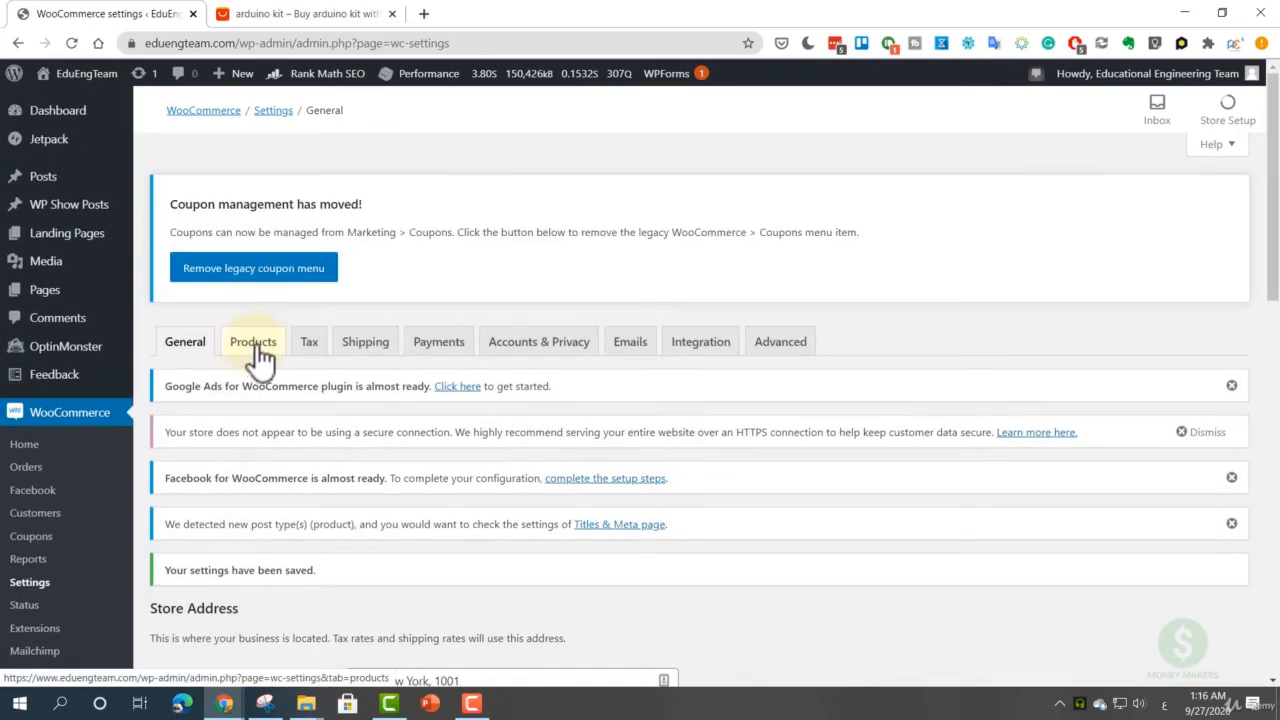
click(265, 357)
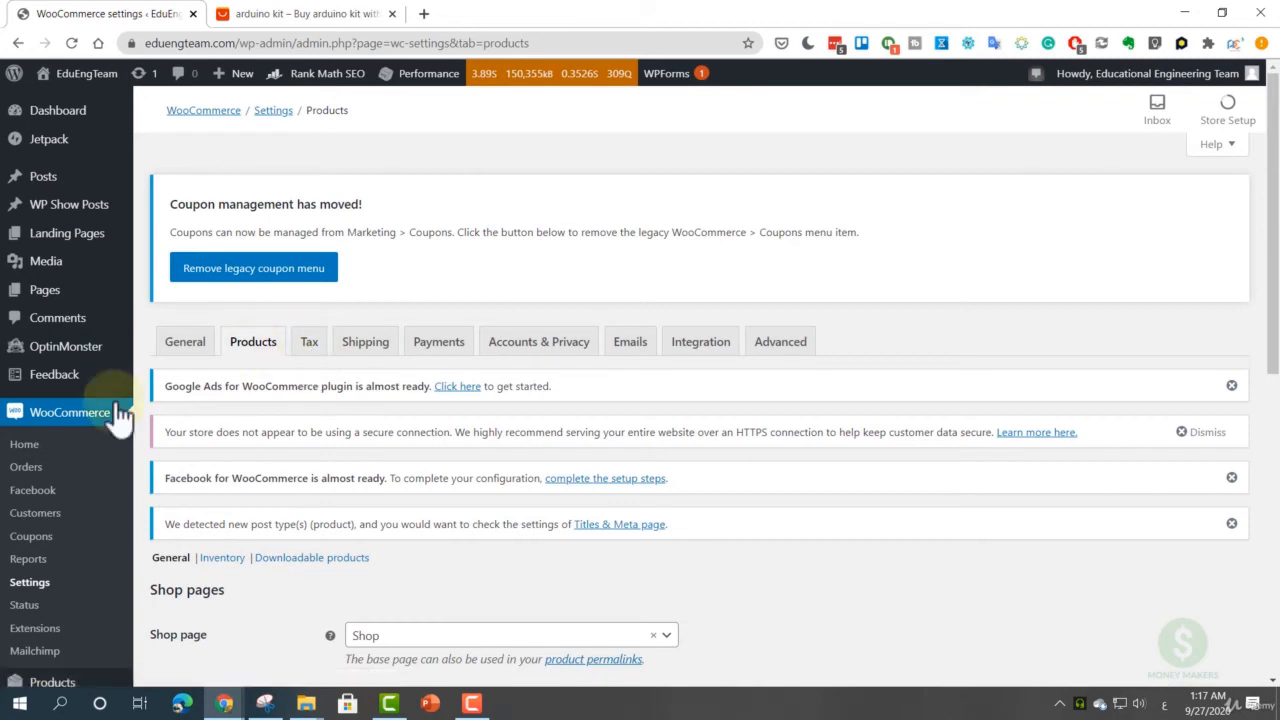
- Open the Tax settings and set Automated taxes to Enable automated taxes
click(312, 345)
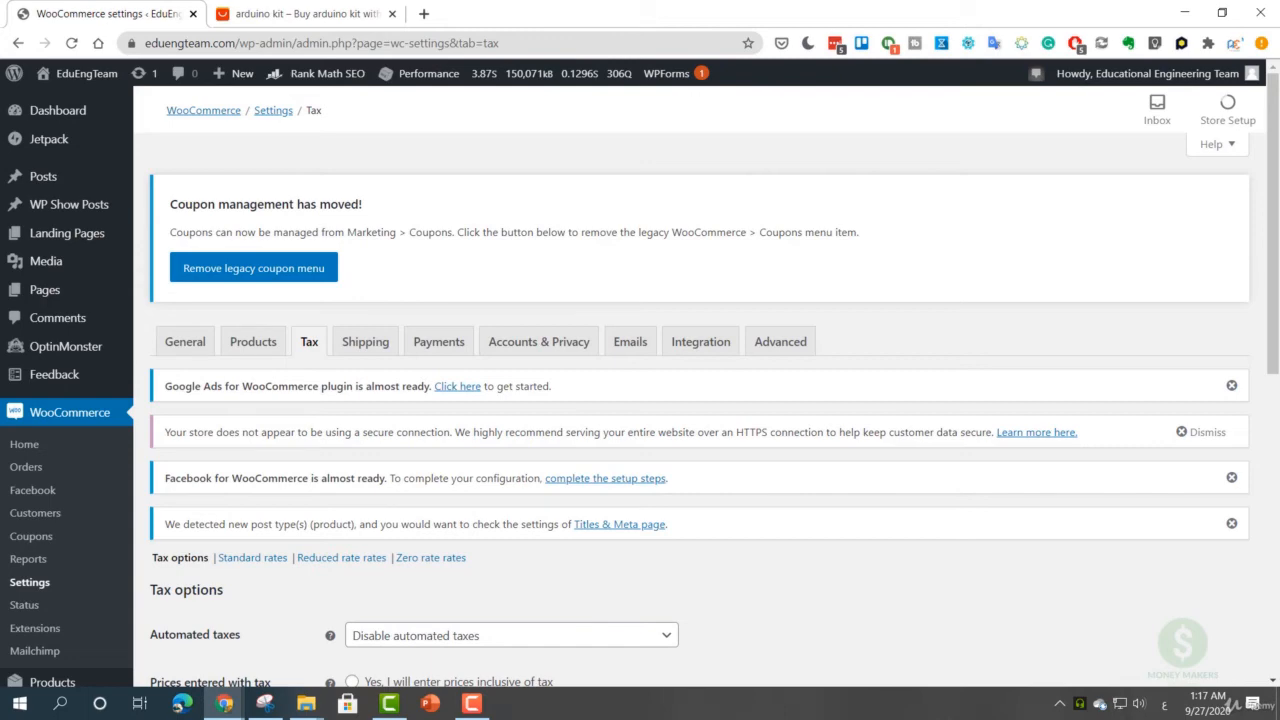
scroll(243, 551, down, 3)
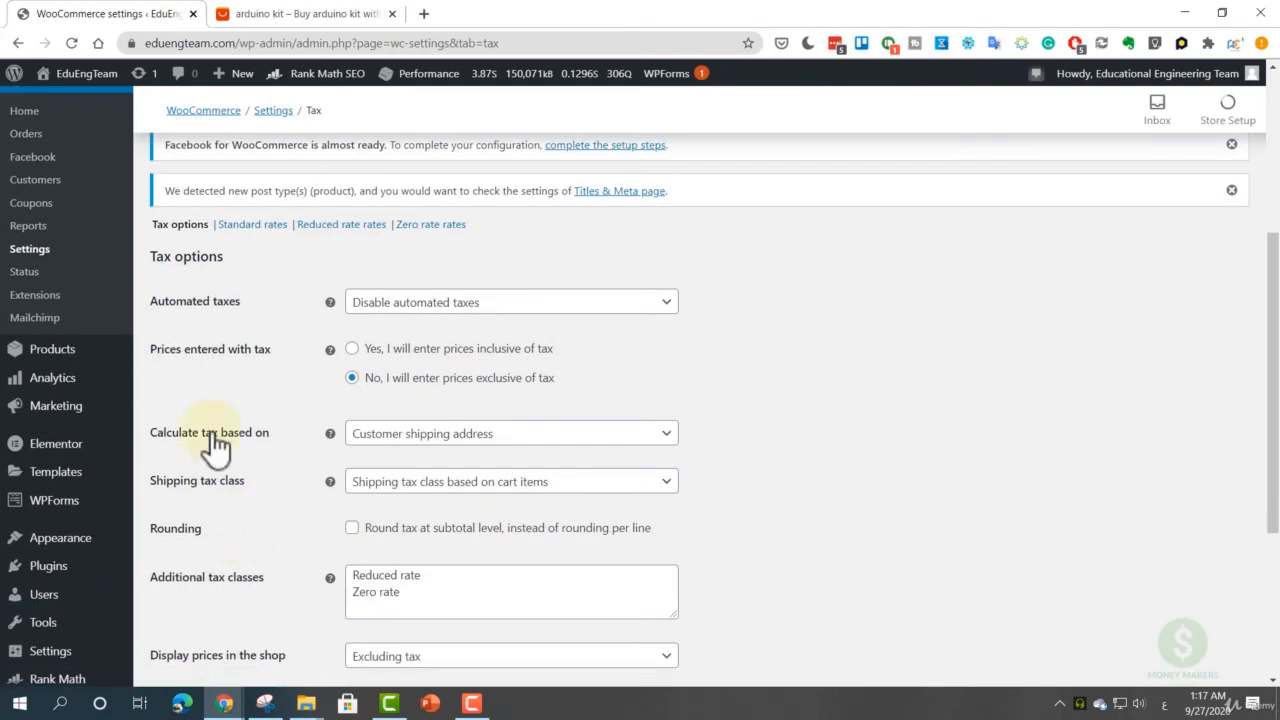
click(414, 305)
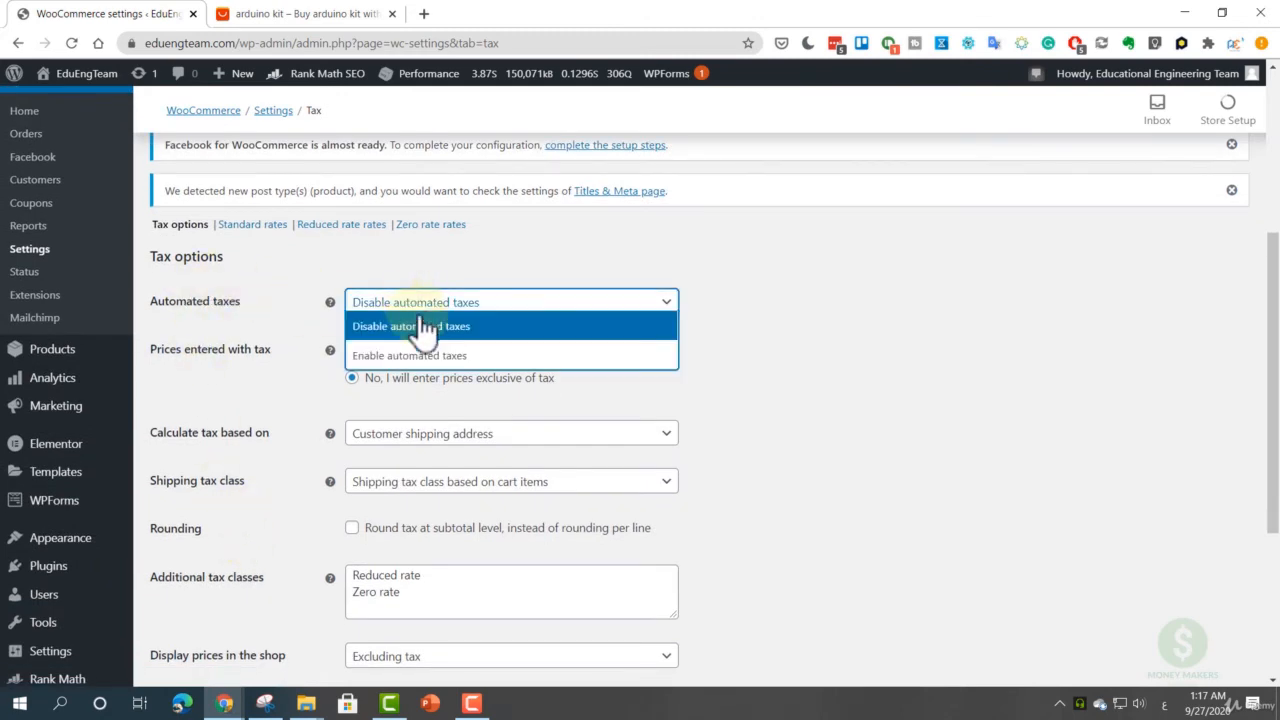
click(440, 356)
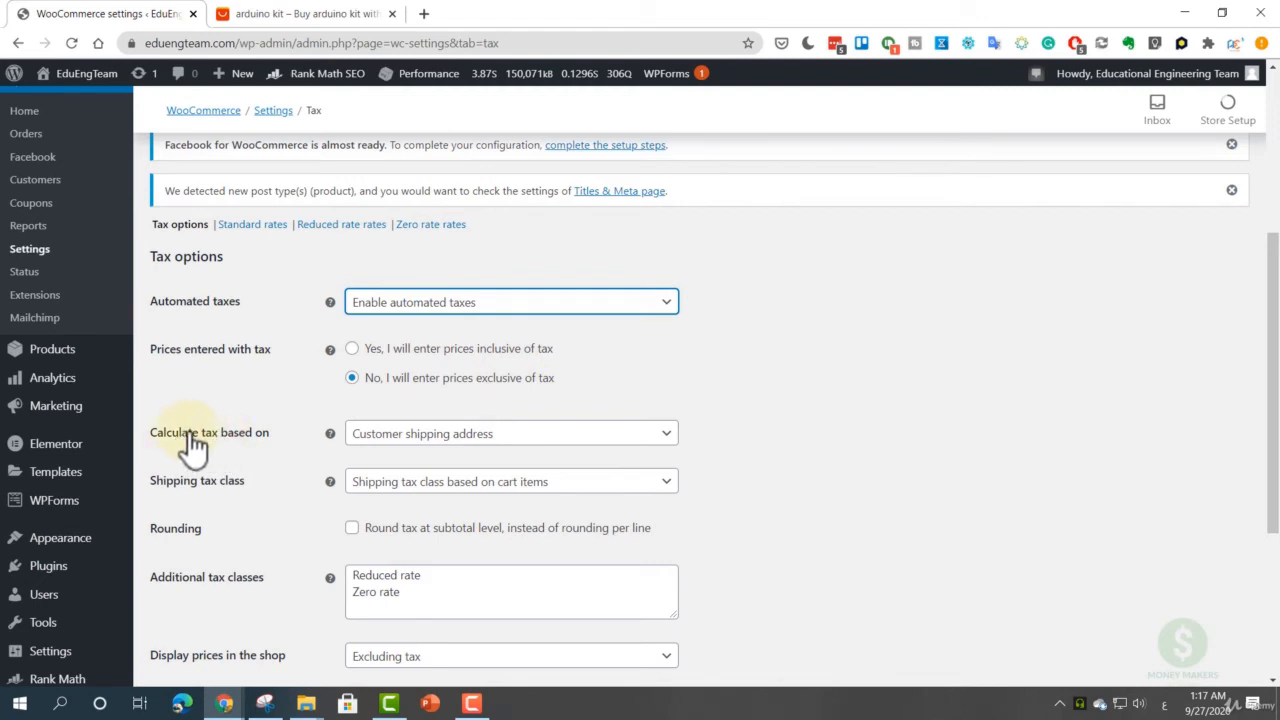
- Base the tax calculation on the shop base address and check the available shipping tax classes
click(373, 437)
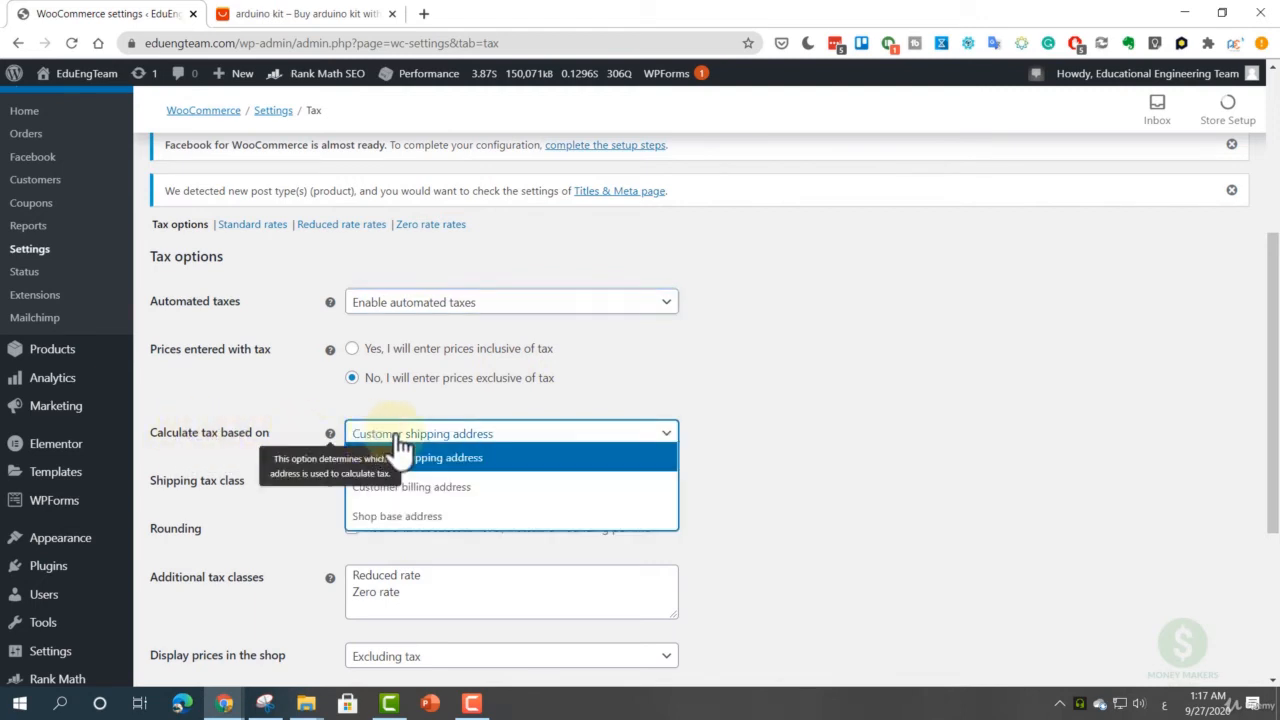
click(416, 520)
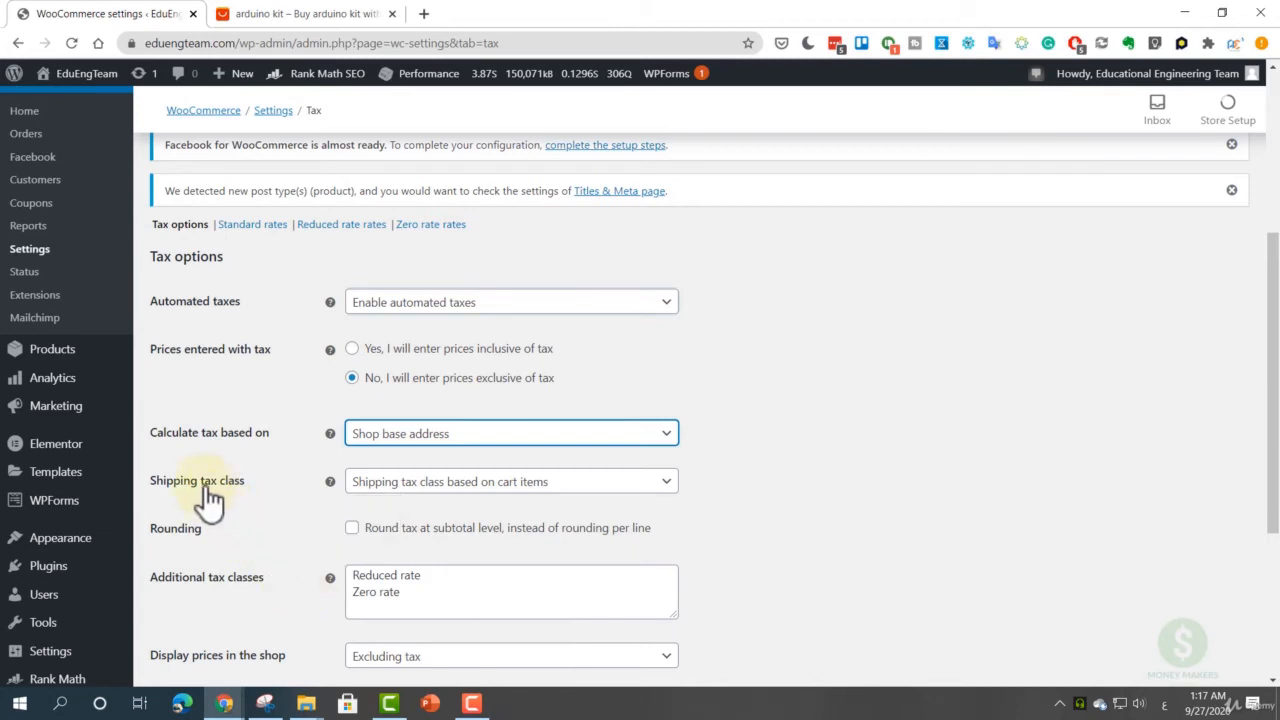
click(460, 500)
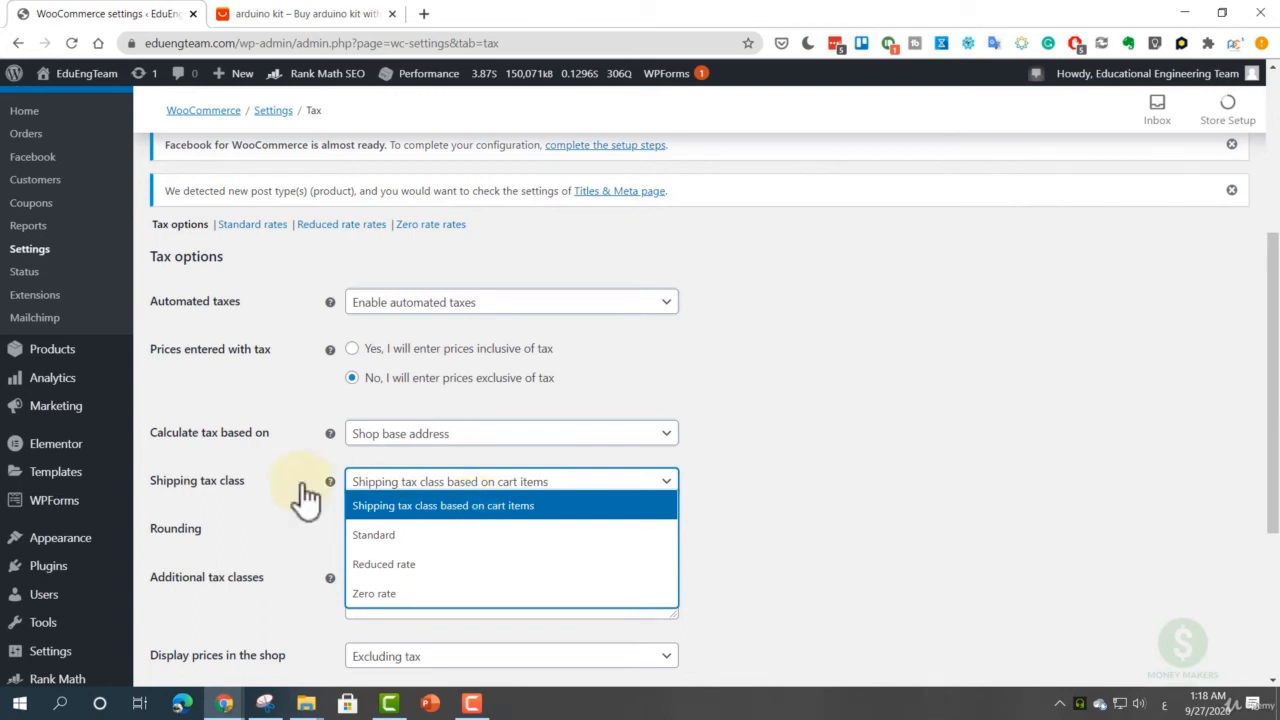
click(760, 499)
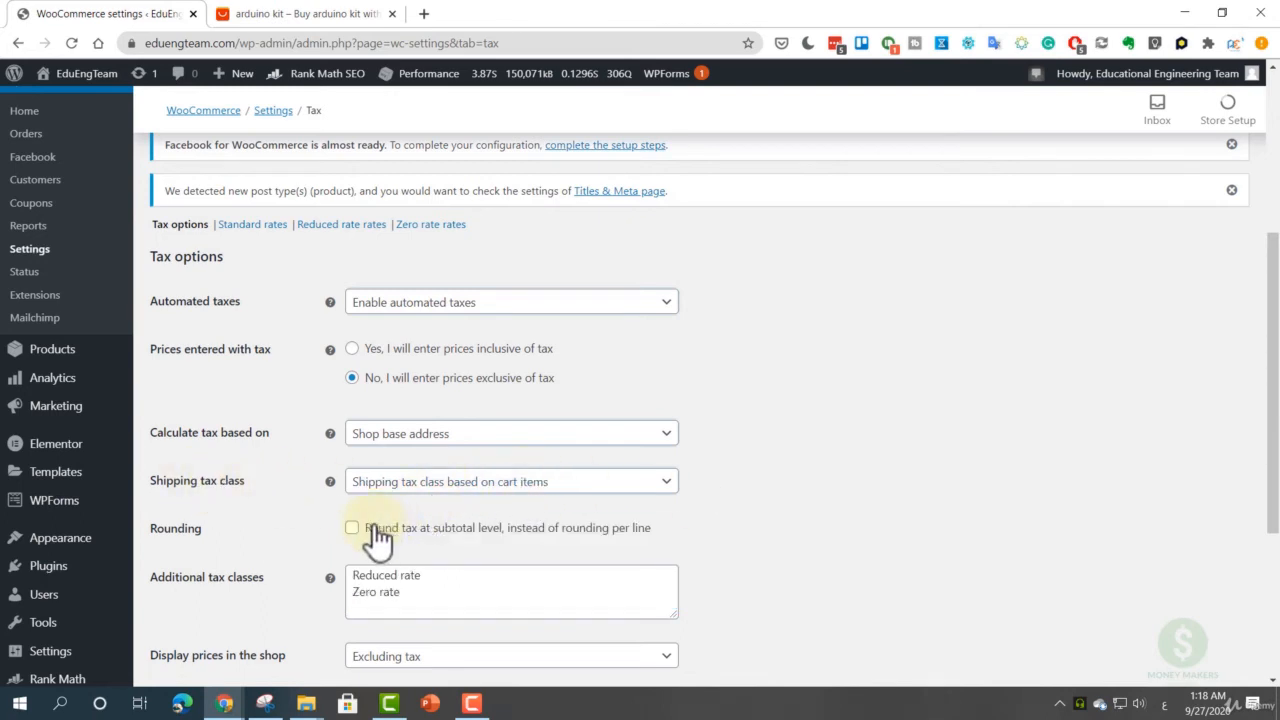
- Set the prices displayed during cart and checkout to Including tax
scroll(317, 524, down, 3)
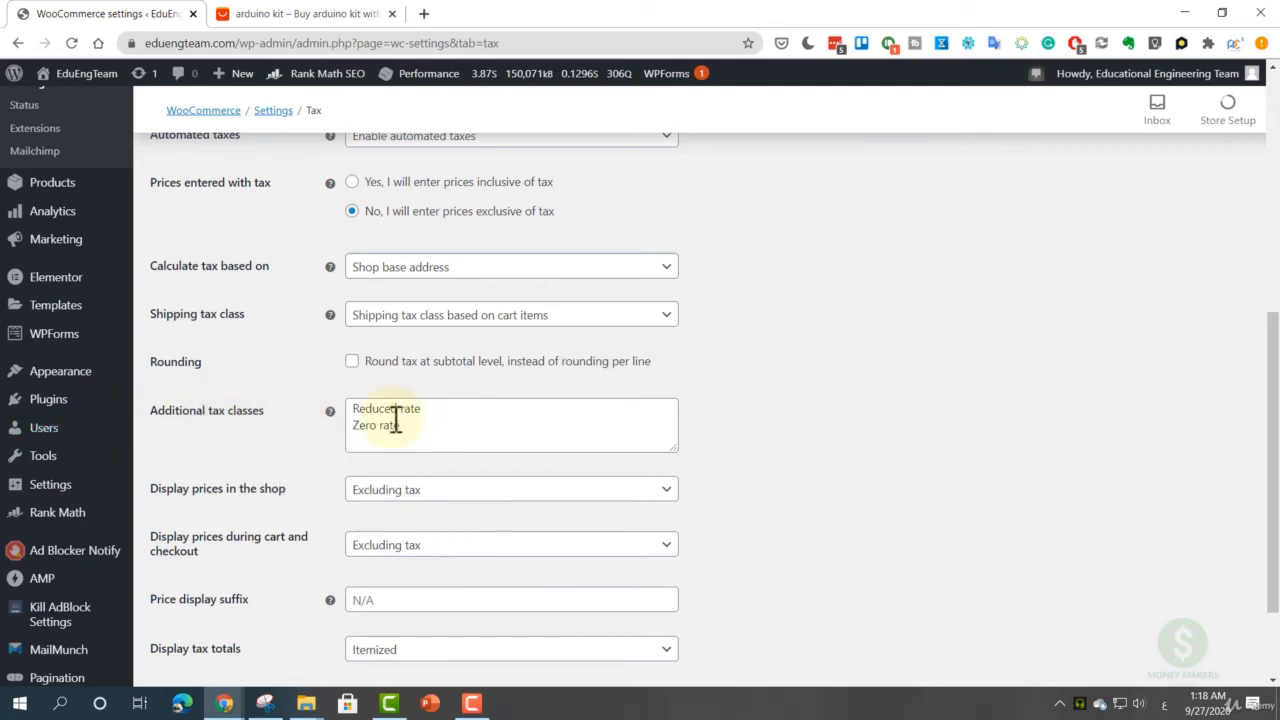
scroll(208, 430, down, 1)
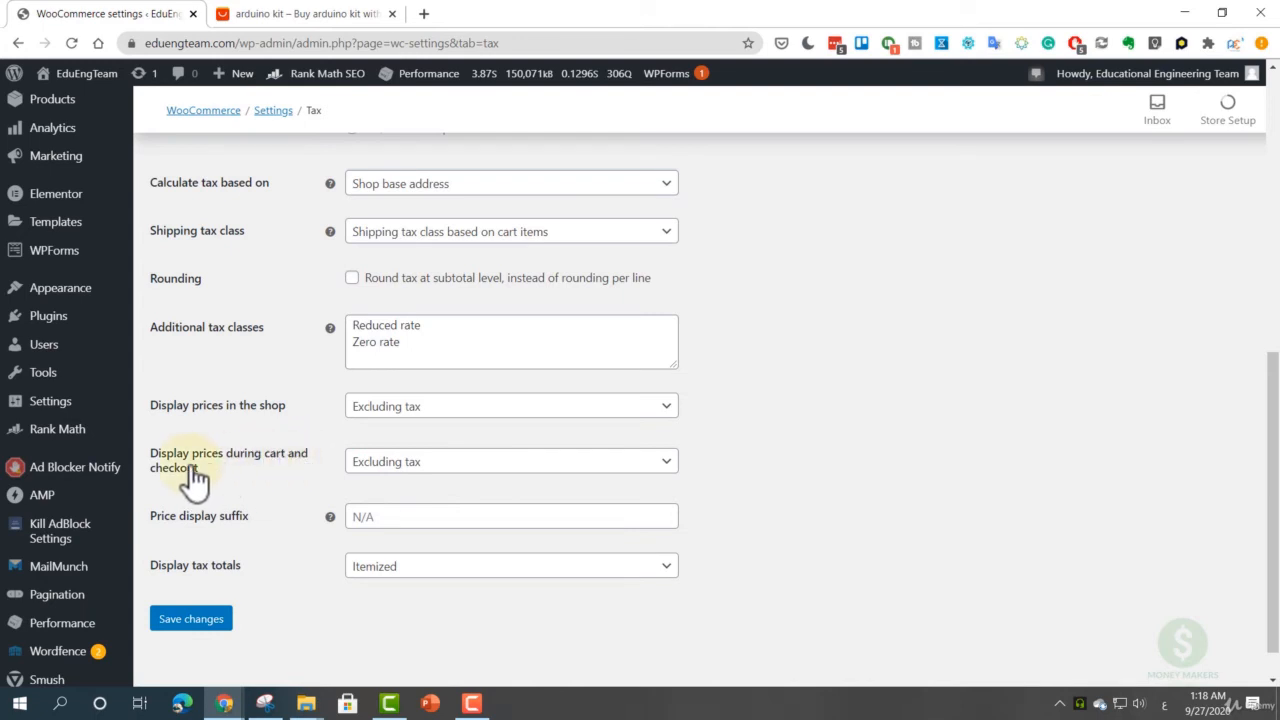
click(391, 476)
click(405, 490)
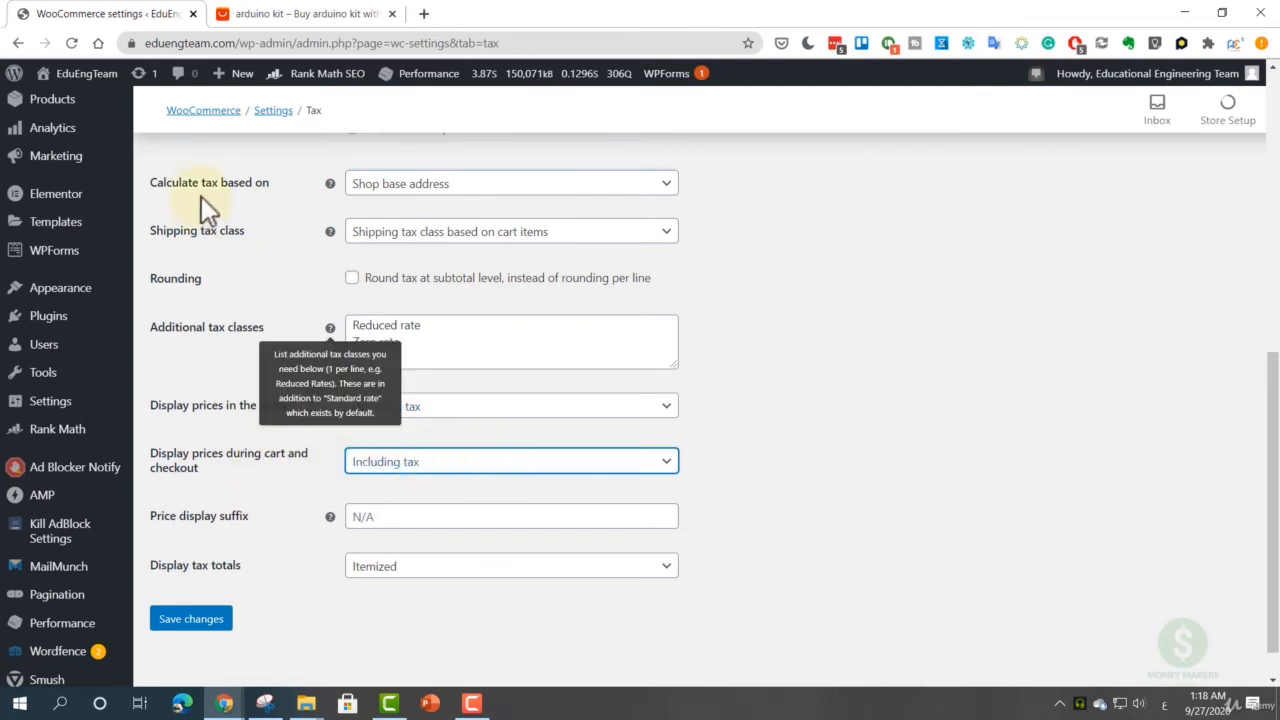
- Base the tax calculation on the customer shipping address and save the tax settings
click(395, 184)
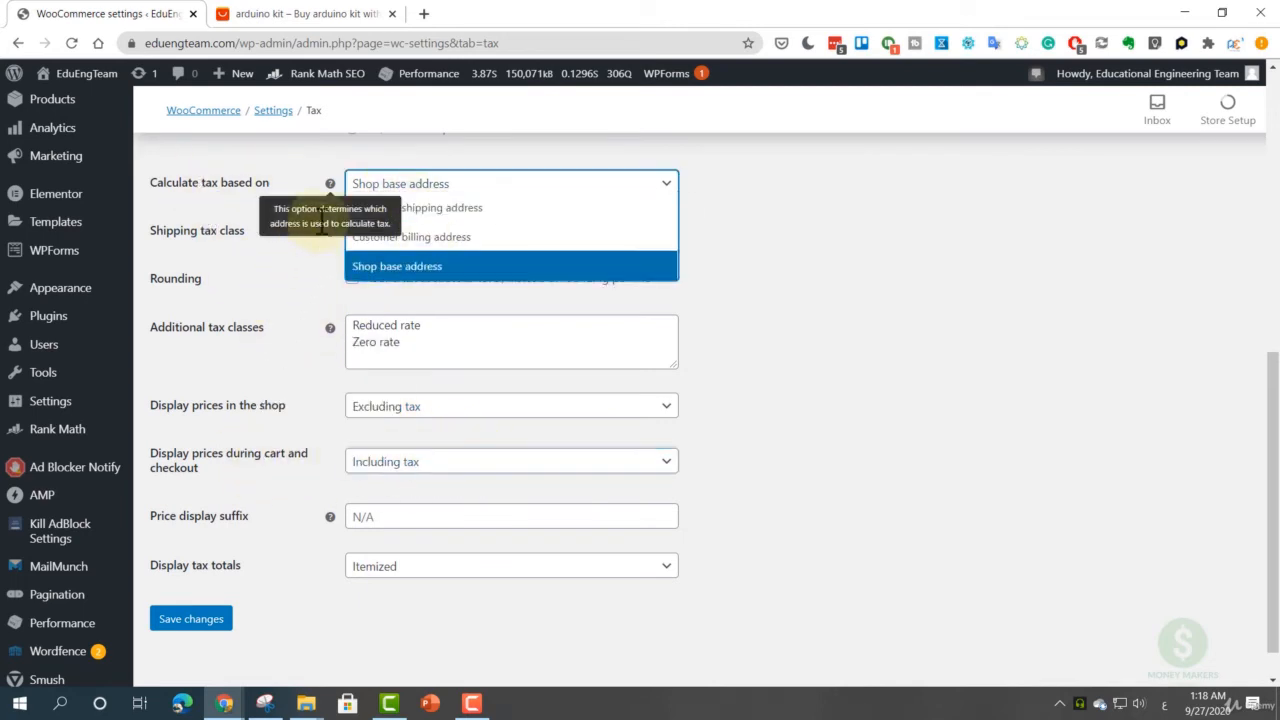
click(425, 240)
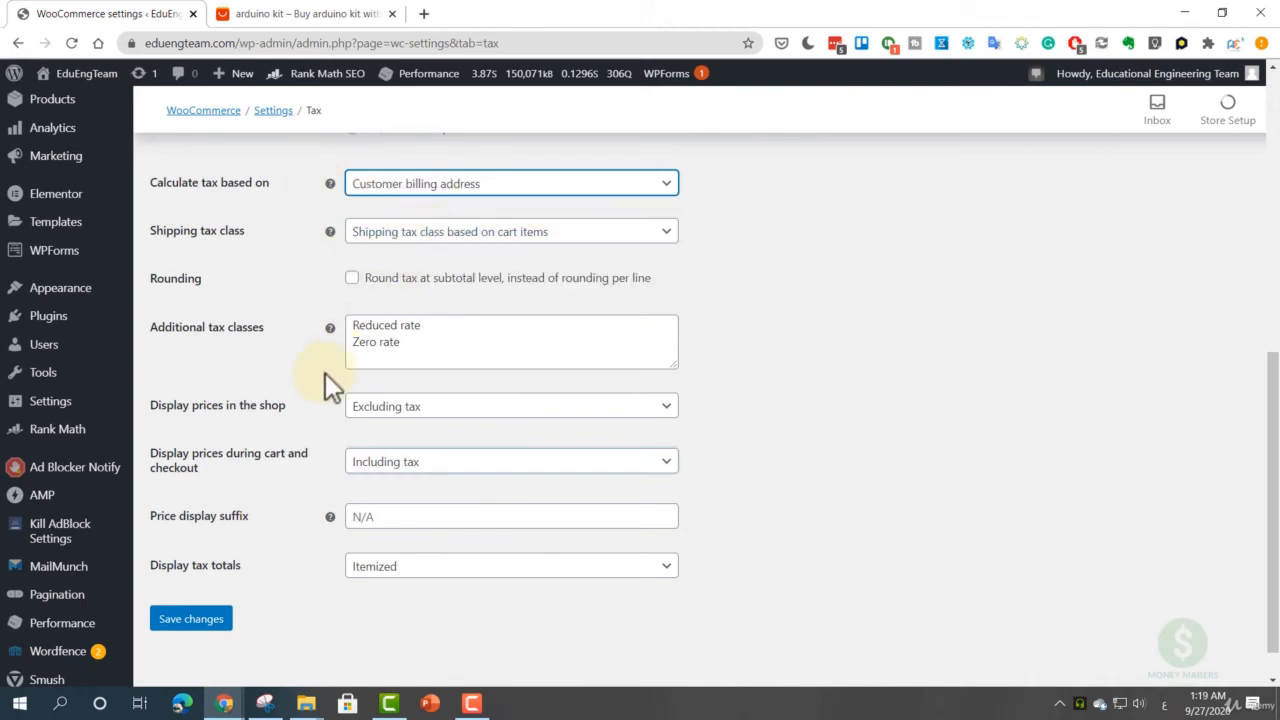
click(408, 187)
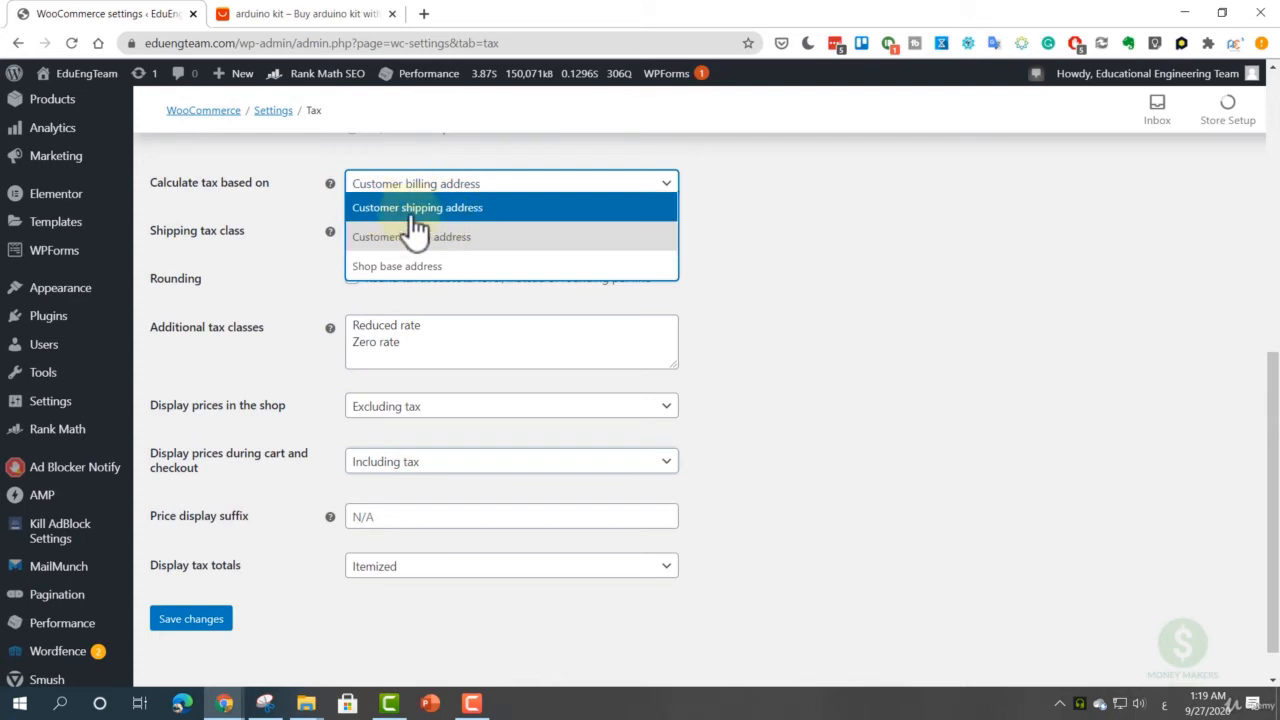
click(415, 210)
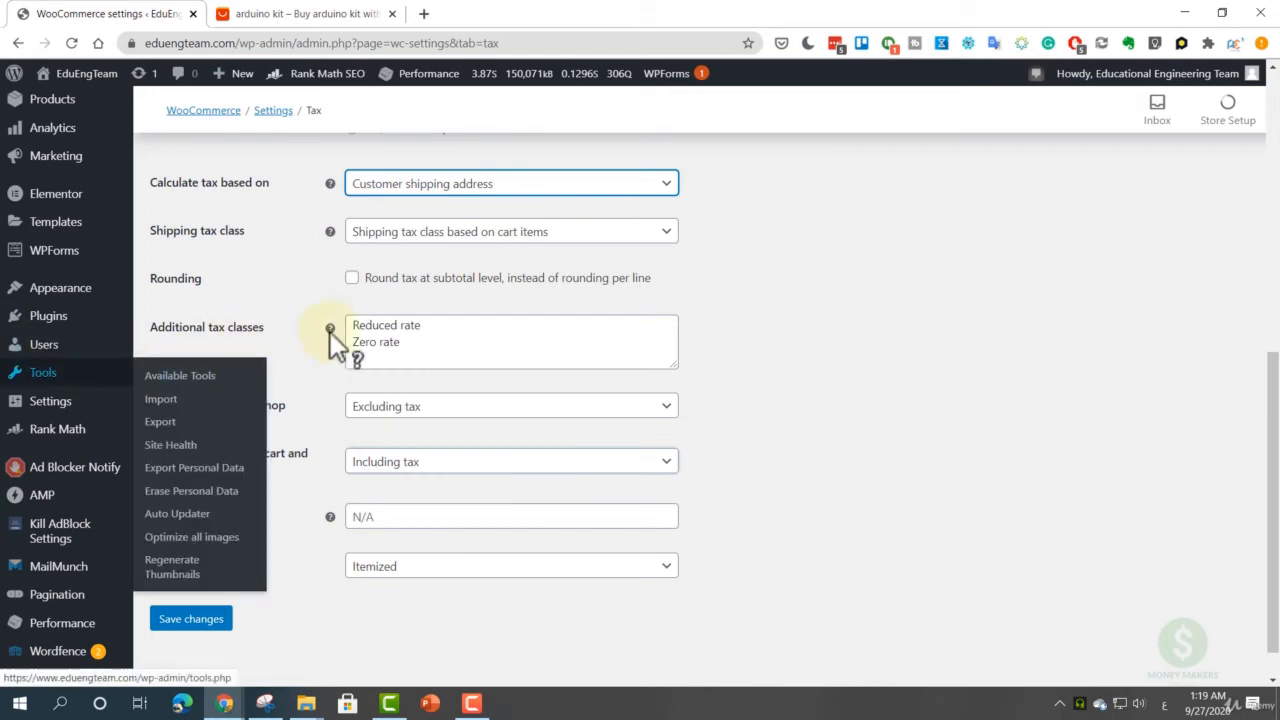
click(443, 331)
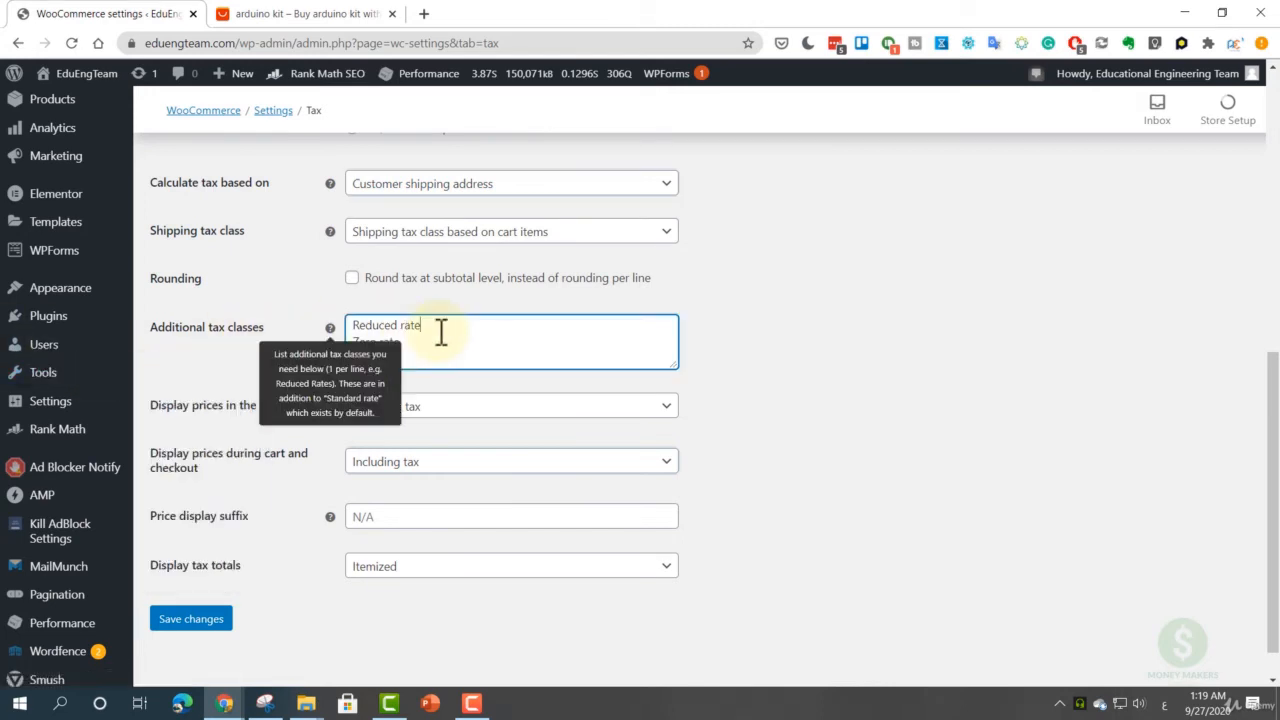
click(210, 618)
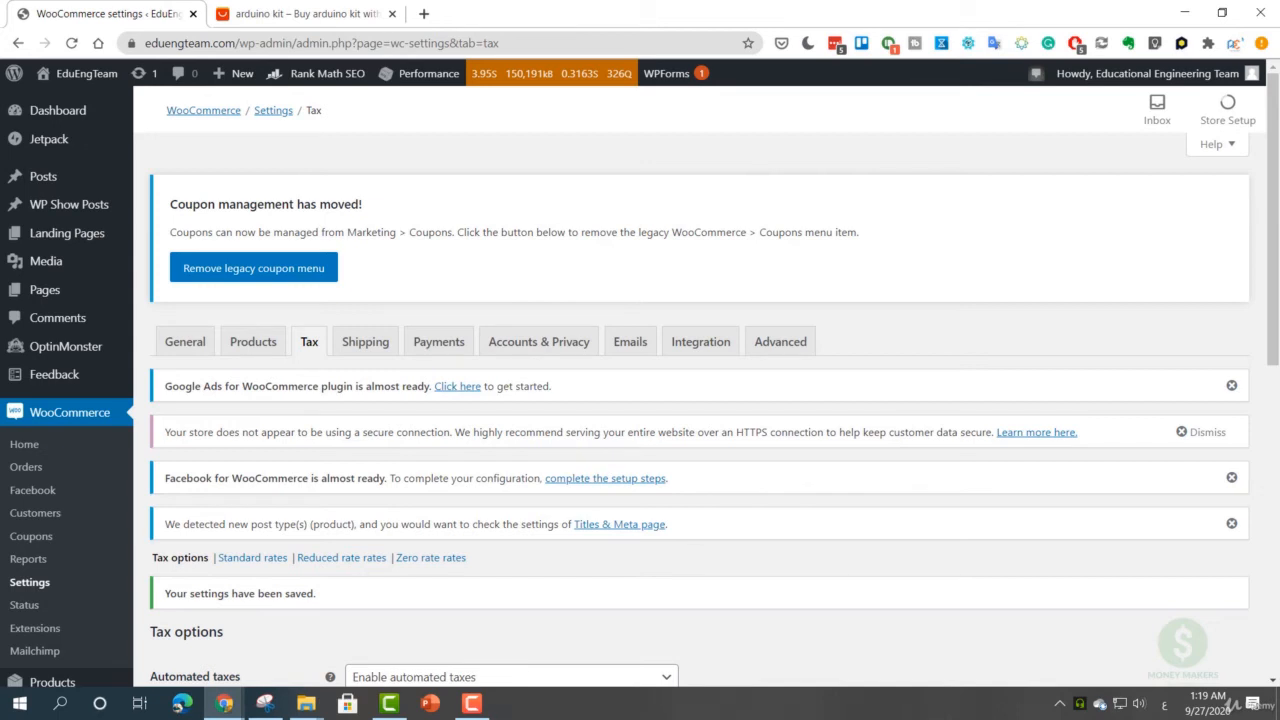
- Open the Products settings and check the available choices for the shop page
click(253, 346)
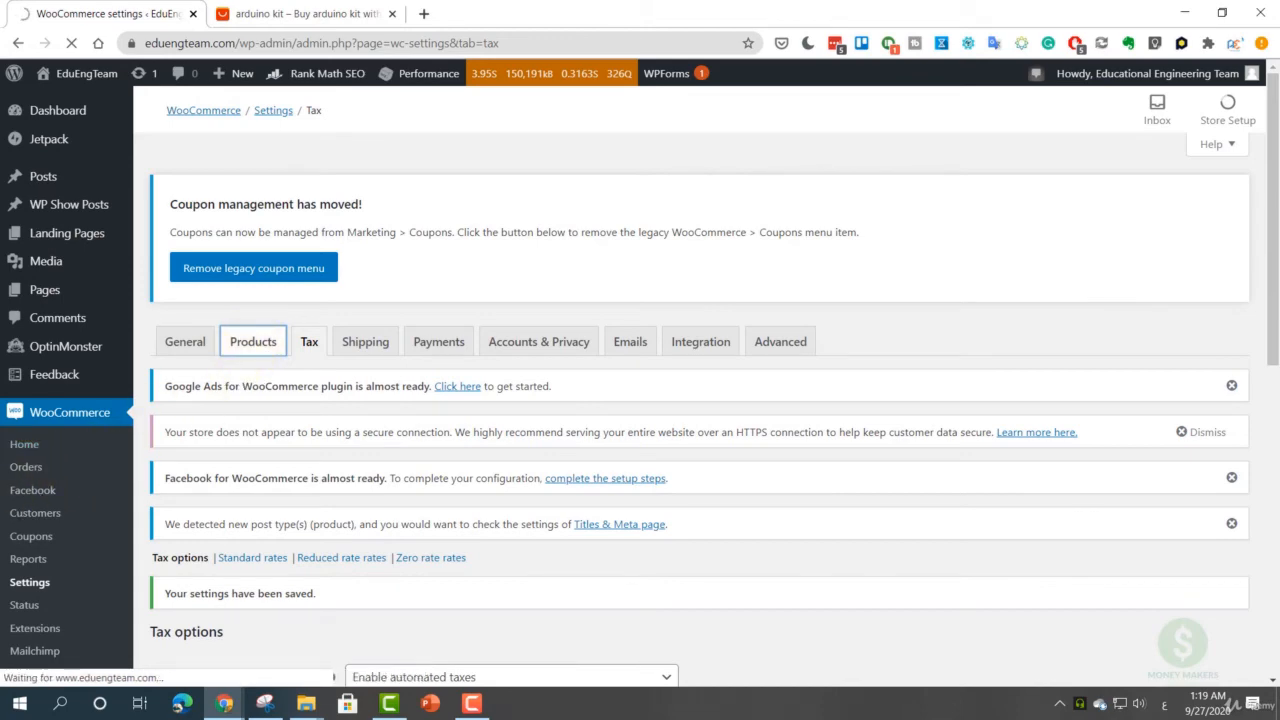
scroll(227, 539, down, 3)
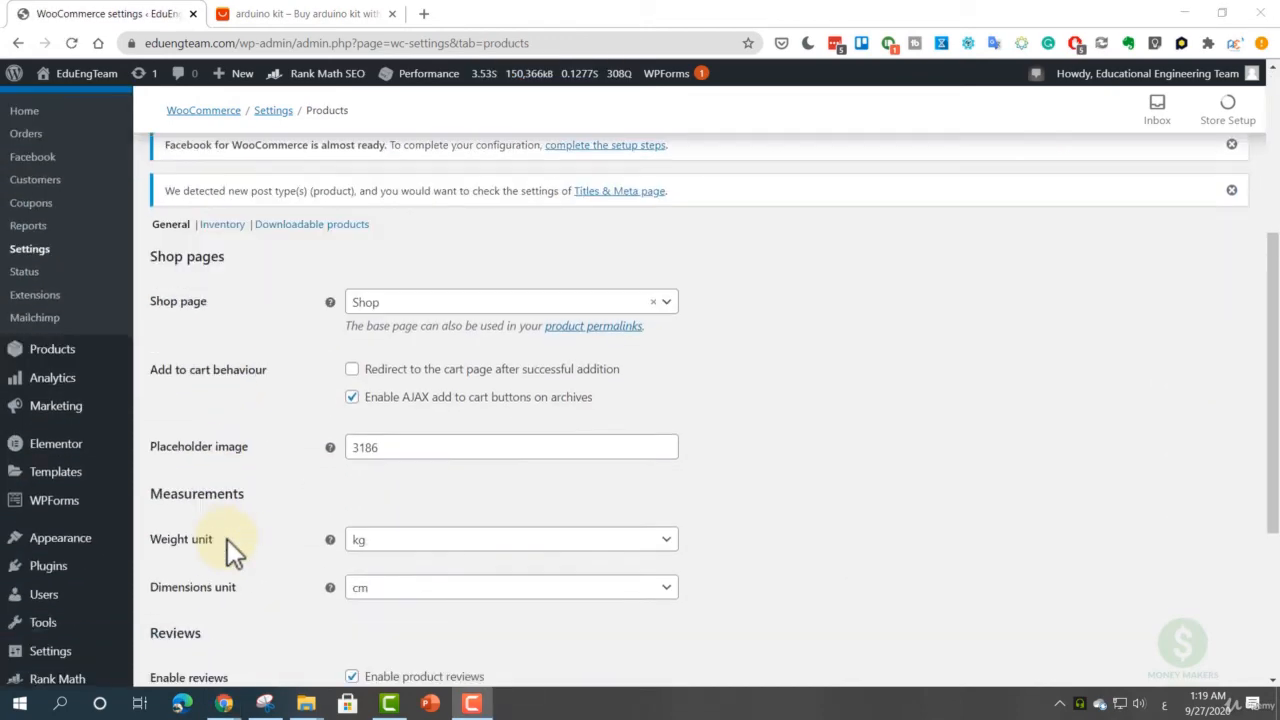
scroll(227, 539, up, 4)
scroll(257, 517, down, 4)
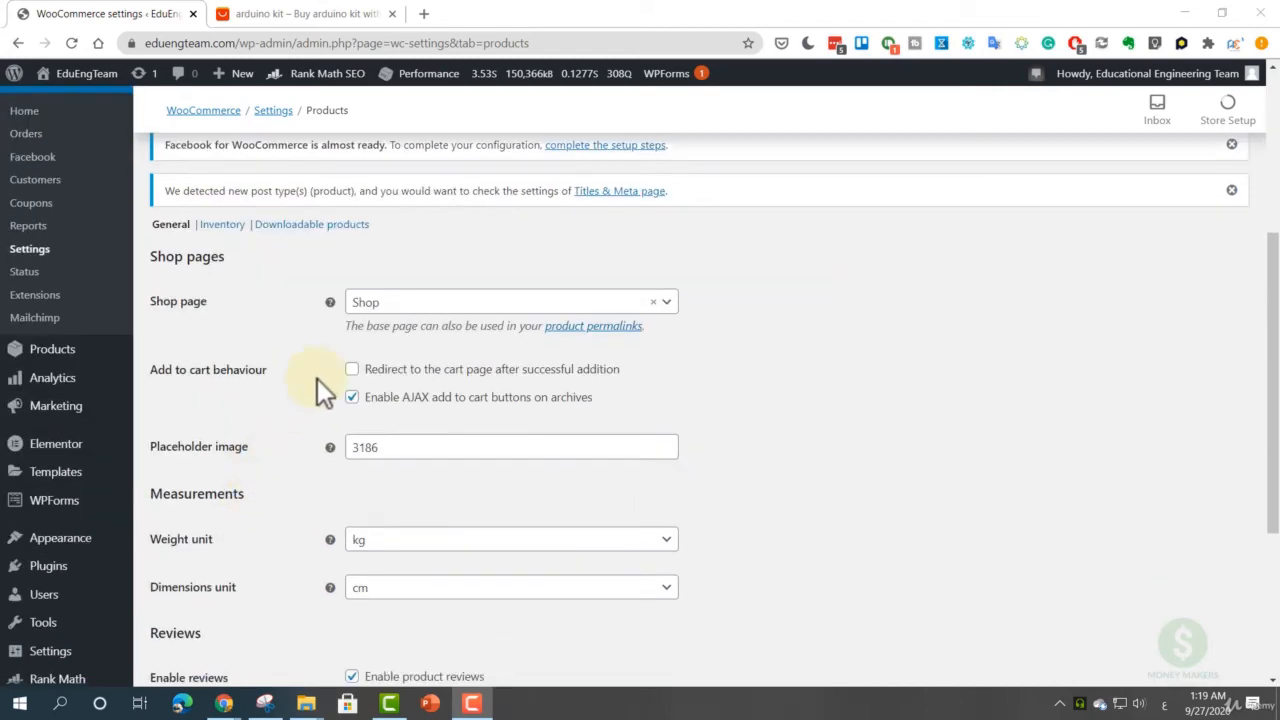
click(395, 310)
click(858, 380)
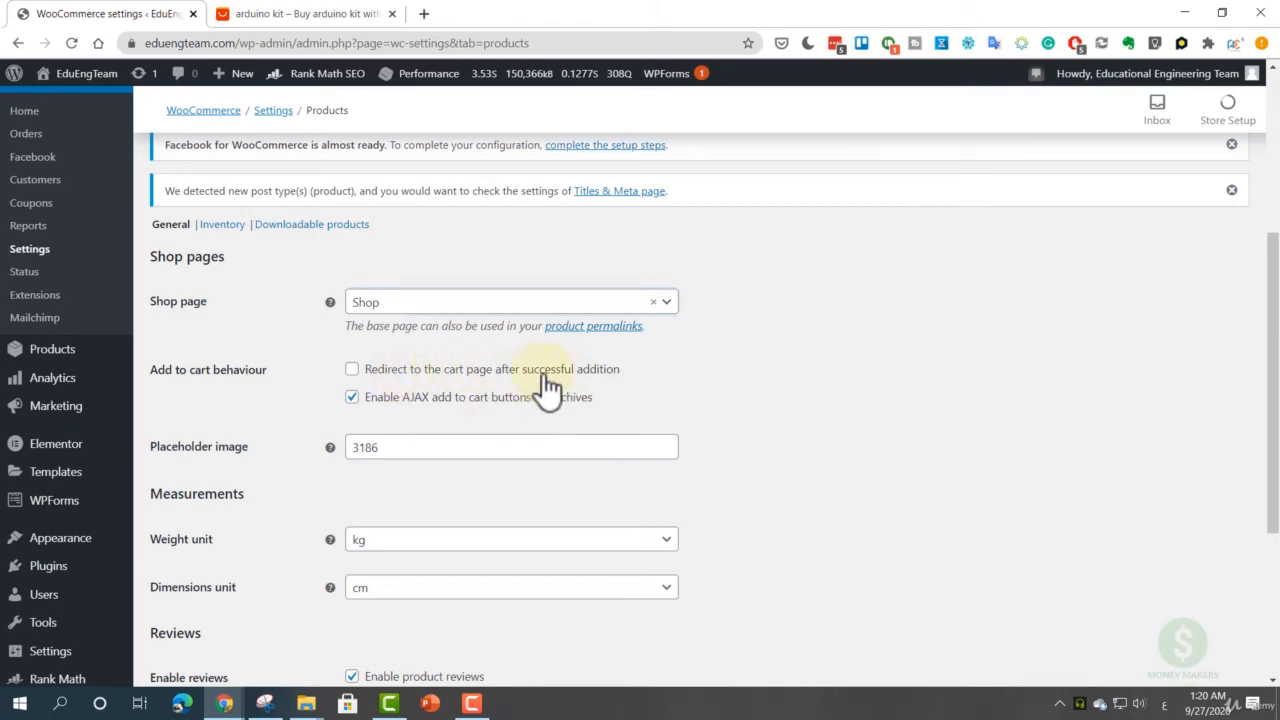
- Enable redirecting to the cart page after successful addition and save the product settings
click(352, 370)
click(352, 370)
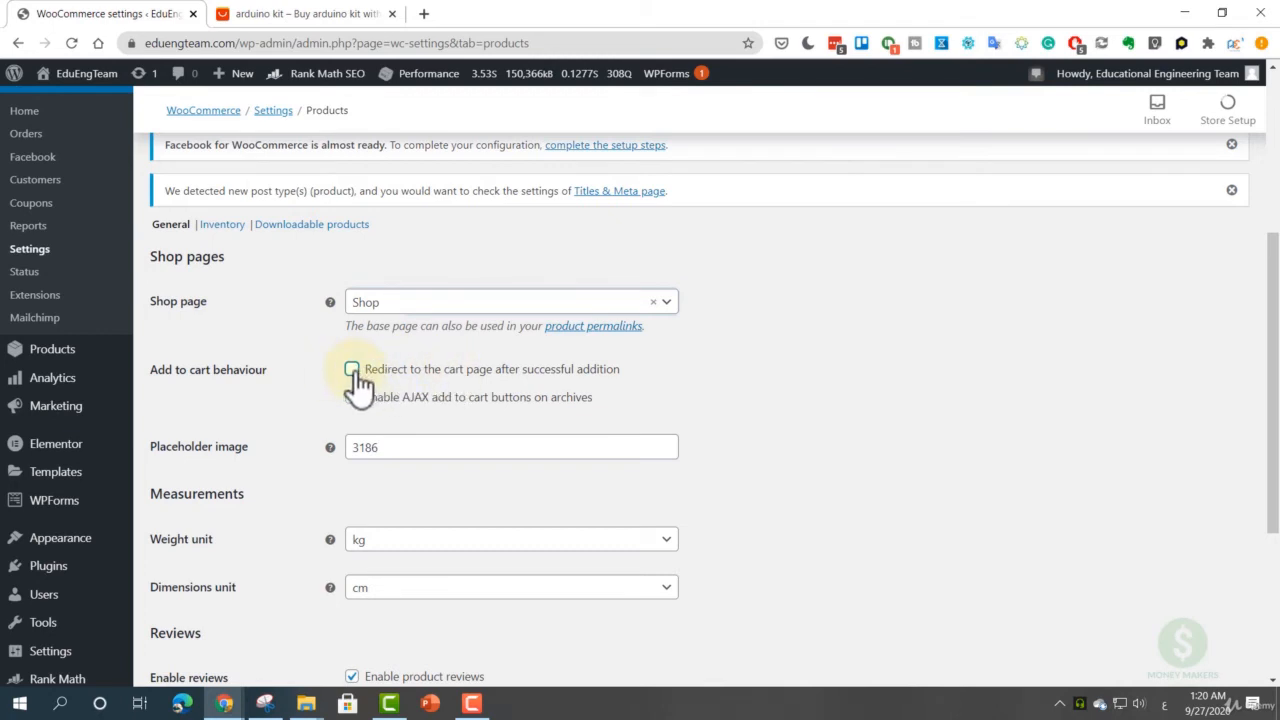
click(352, 370)
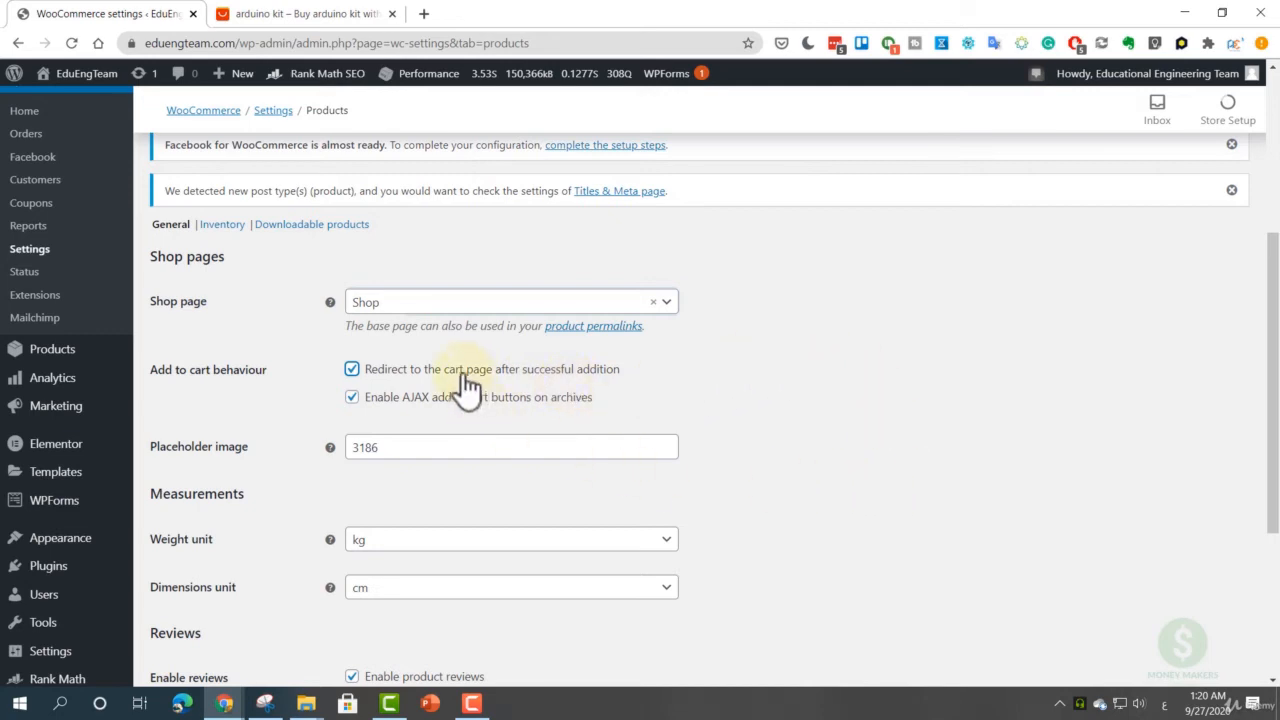
scroll(836, 430, down, 3)
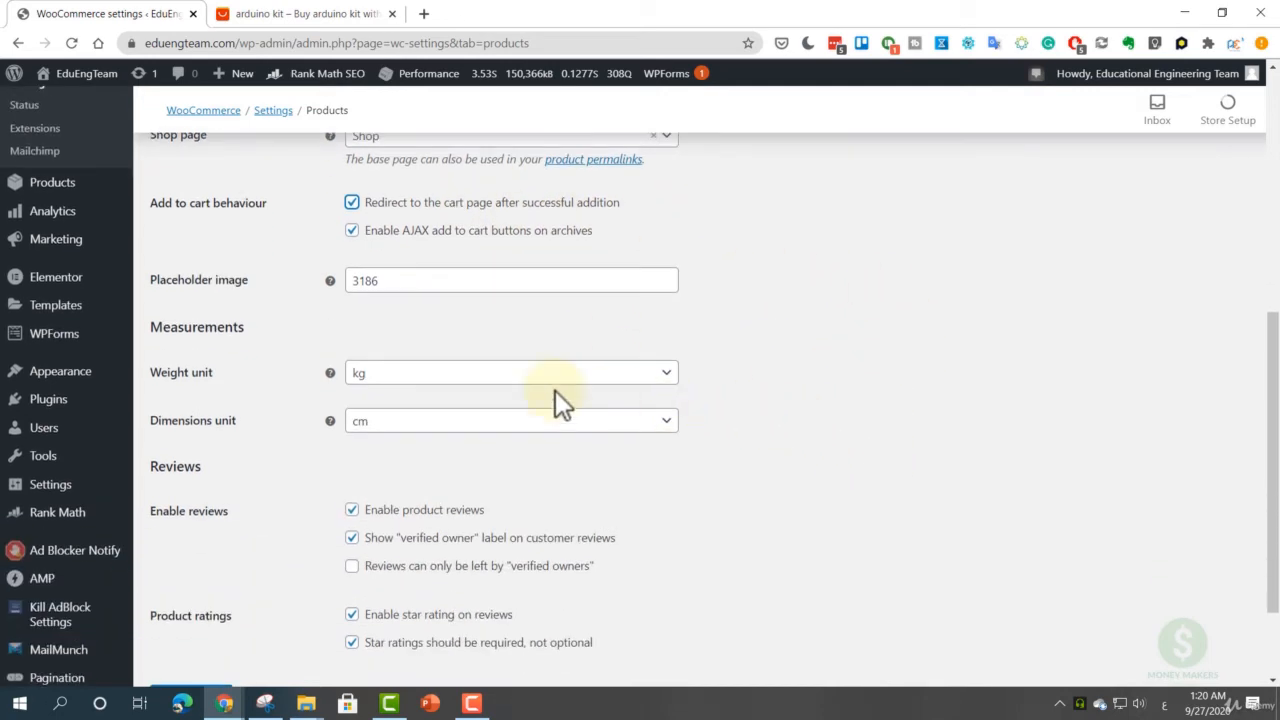
click(330, 283)
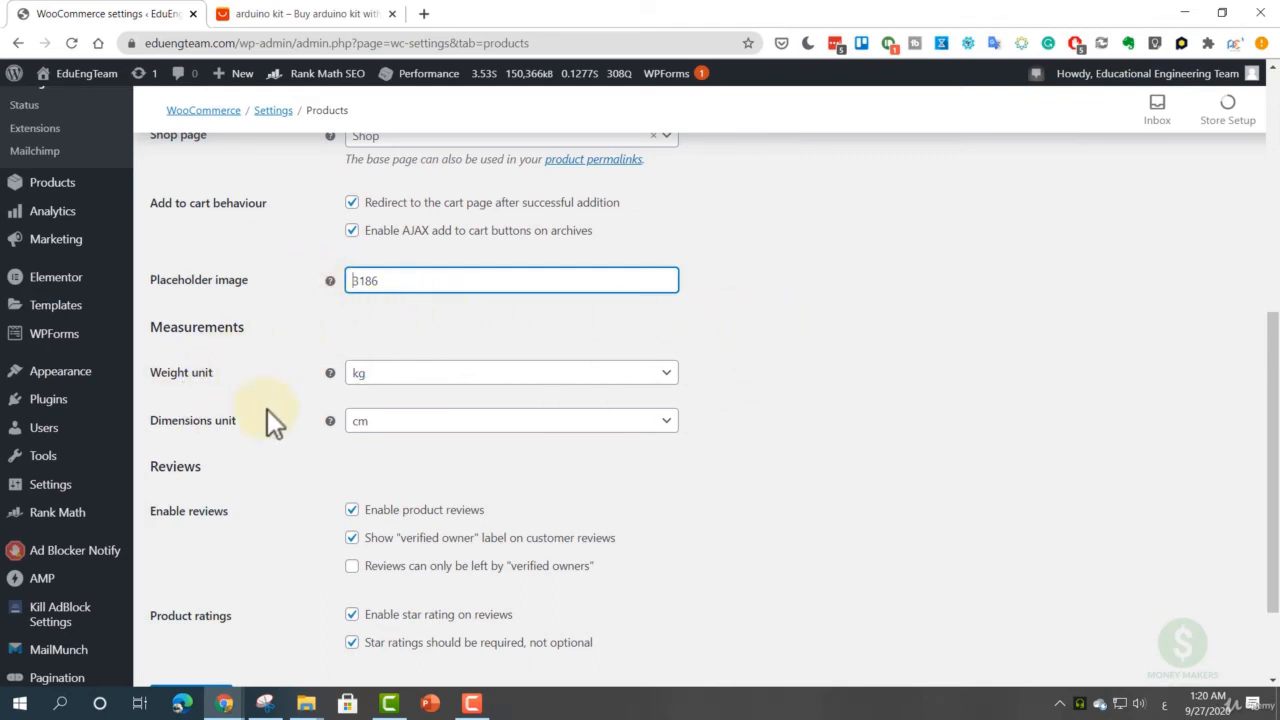
scroll(267, 409, down, 1)
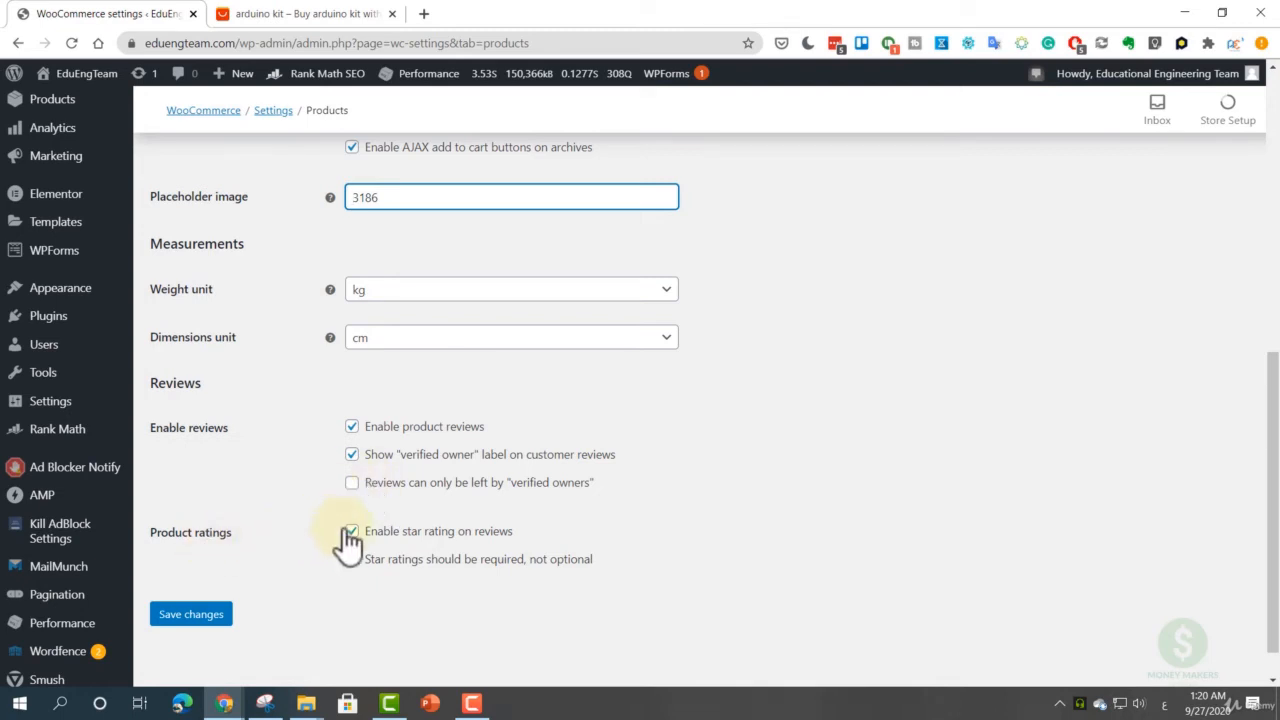
click(206, 626)
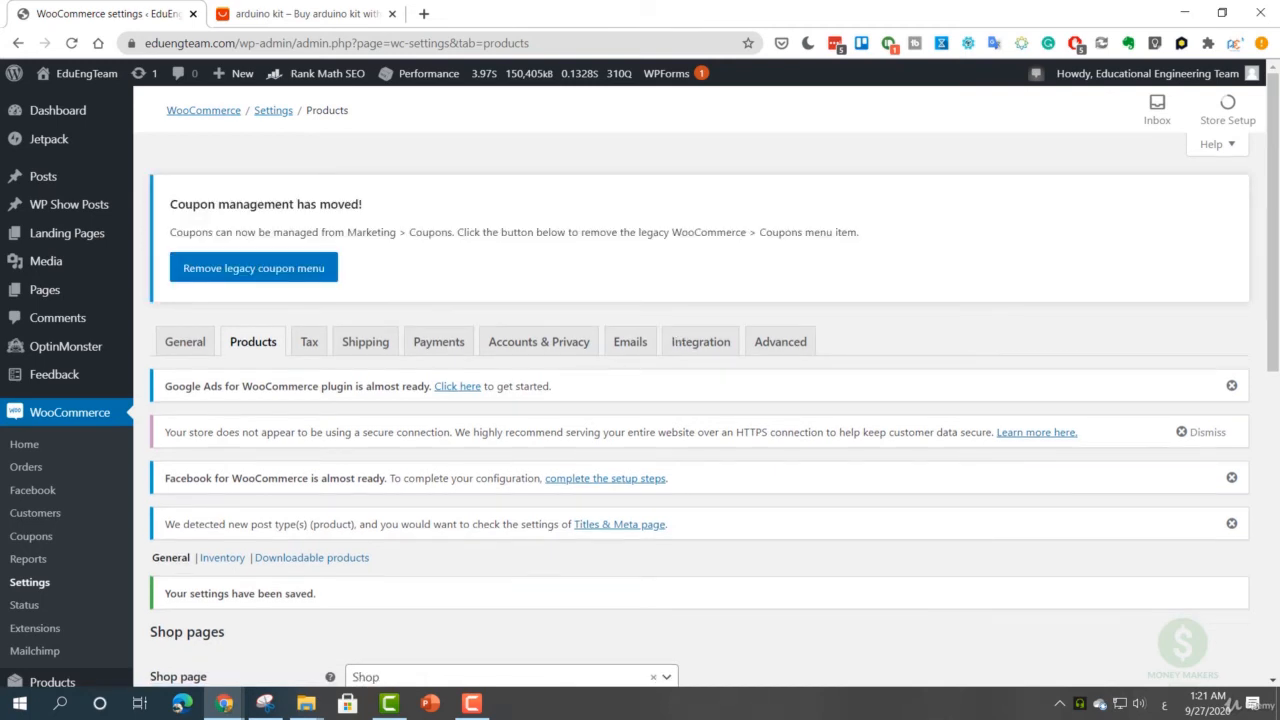
- Open the Shipping settings and read the explanation and examples of shipping zones
click(364, 357)
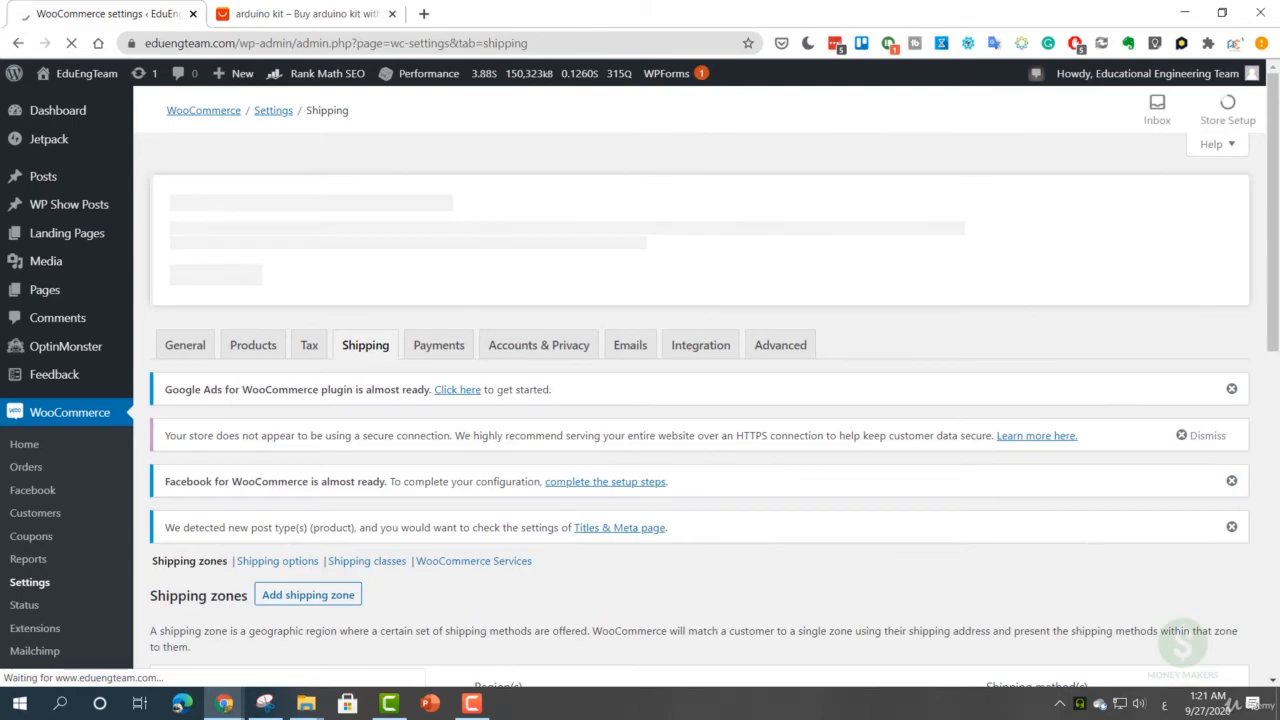
scroll(390, 470, down, 3)
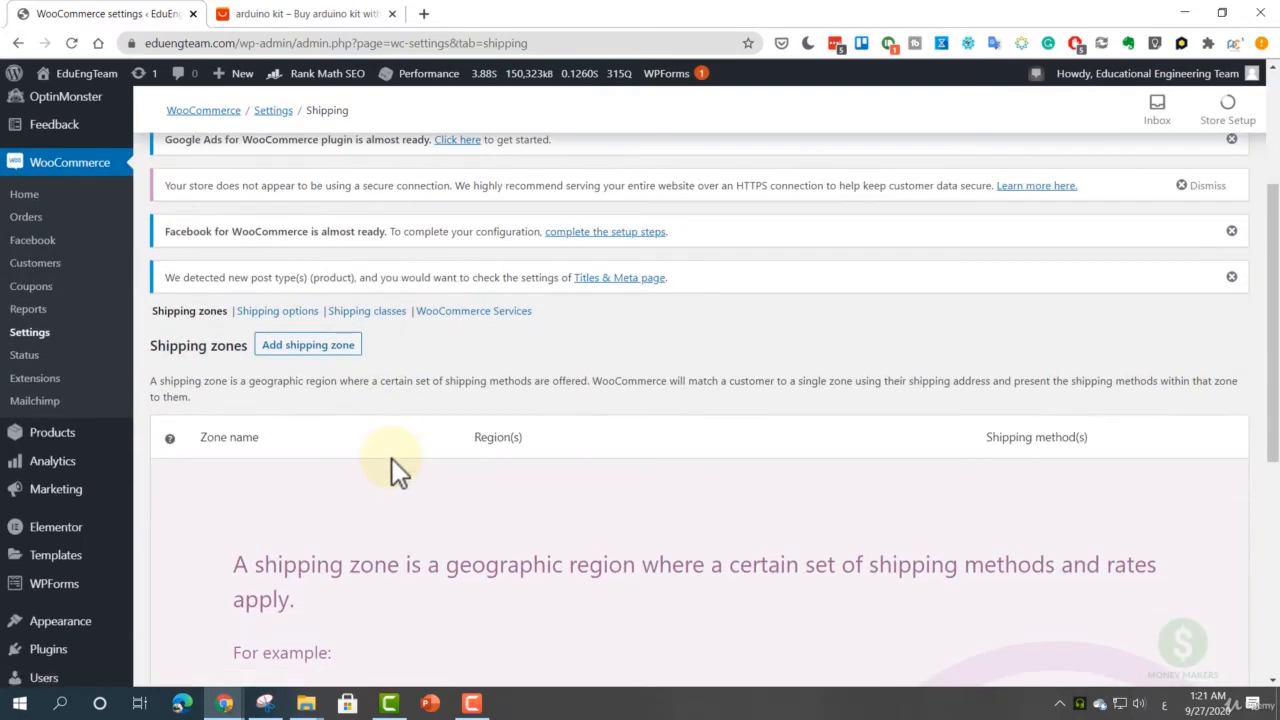
scroll(400, 447, down, 2)
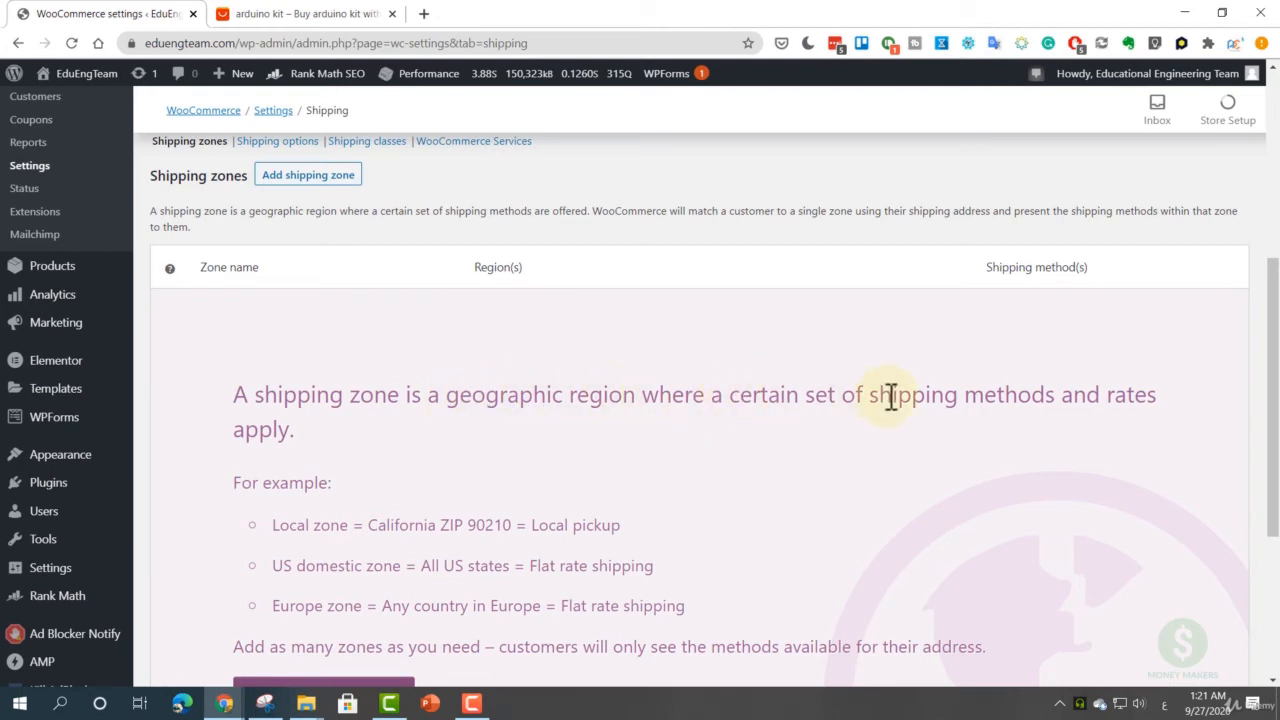
scroll(402, 411, down, 1)
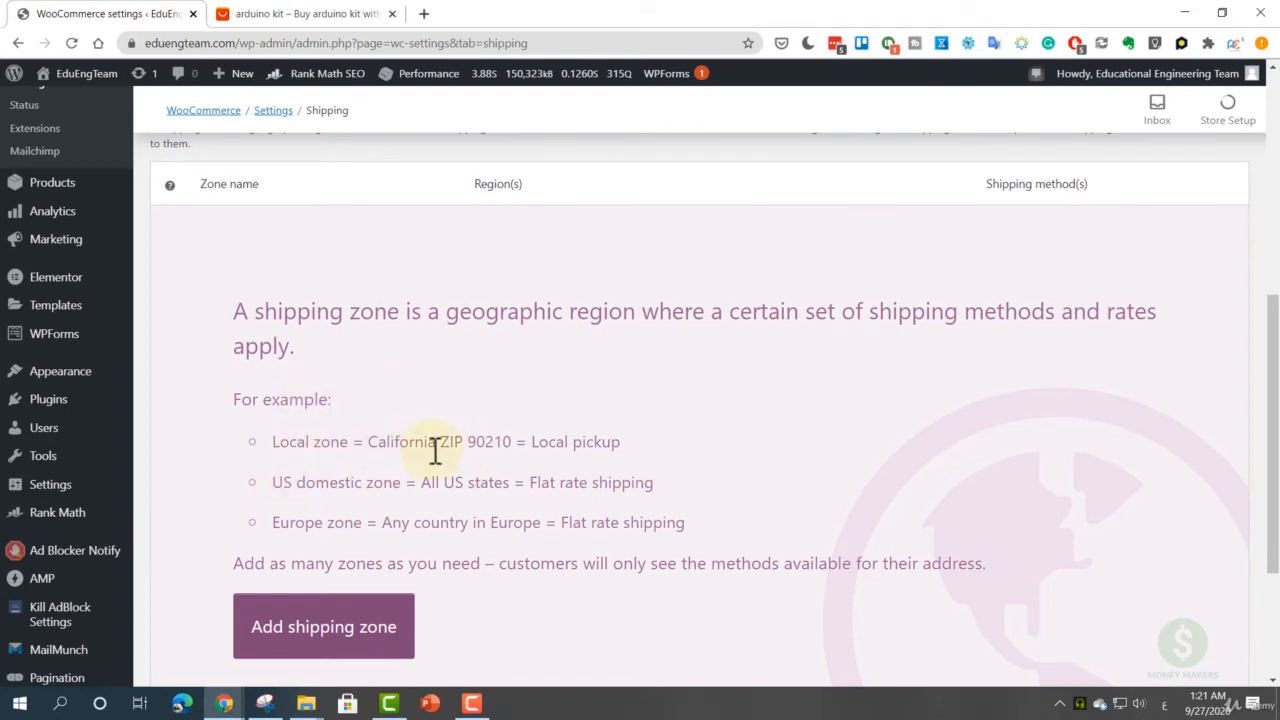
drag(369, 443, 514, 430)
drag(621, 443, 531, 451)
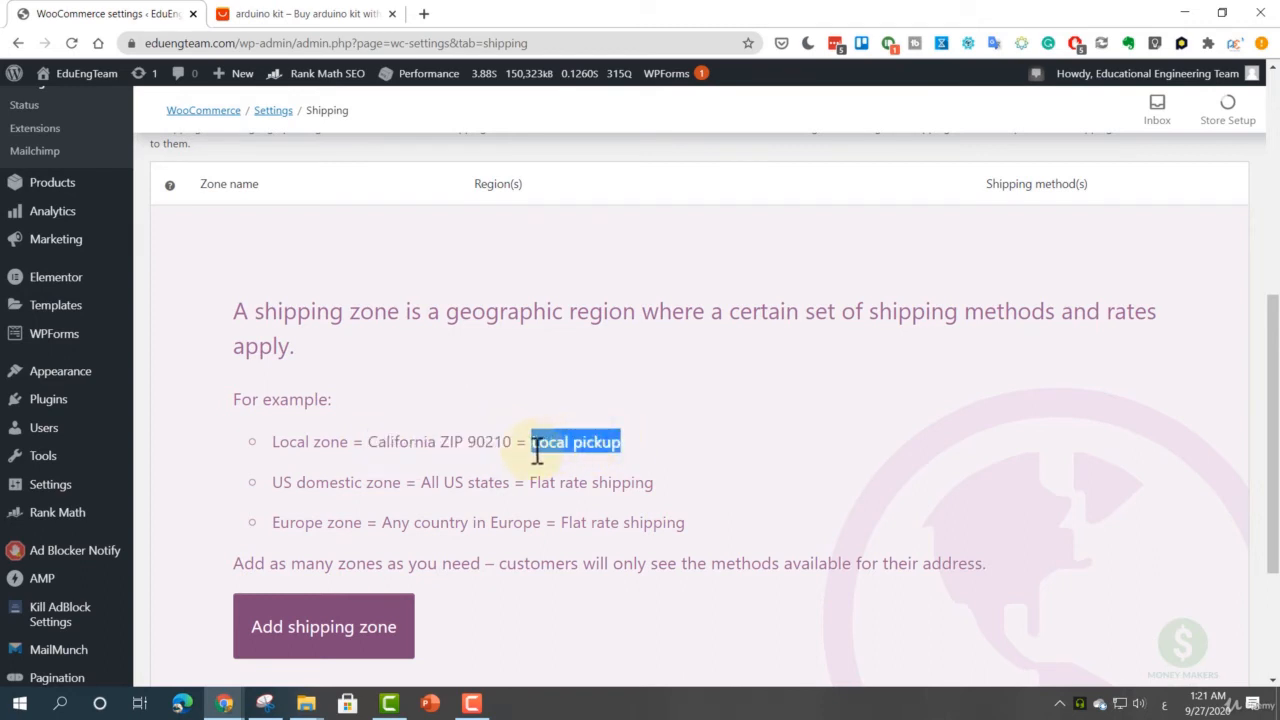
scroll(289, 563, down, 1)
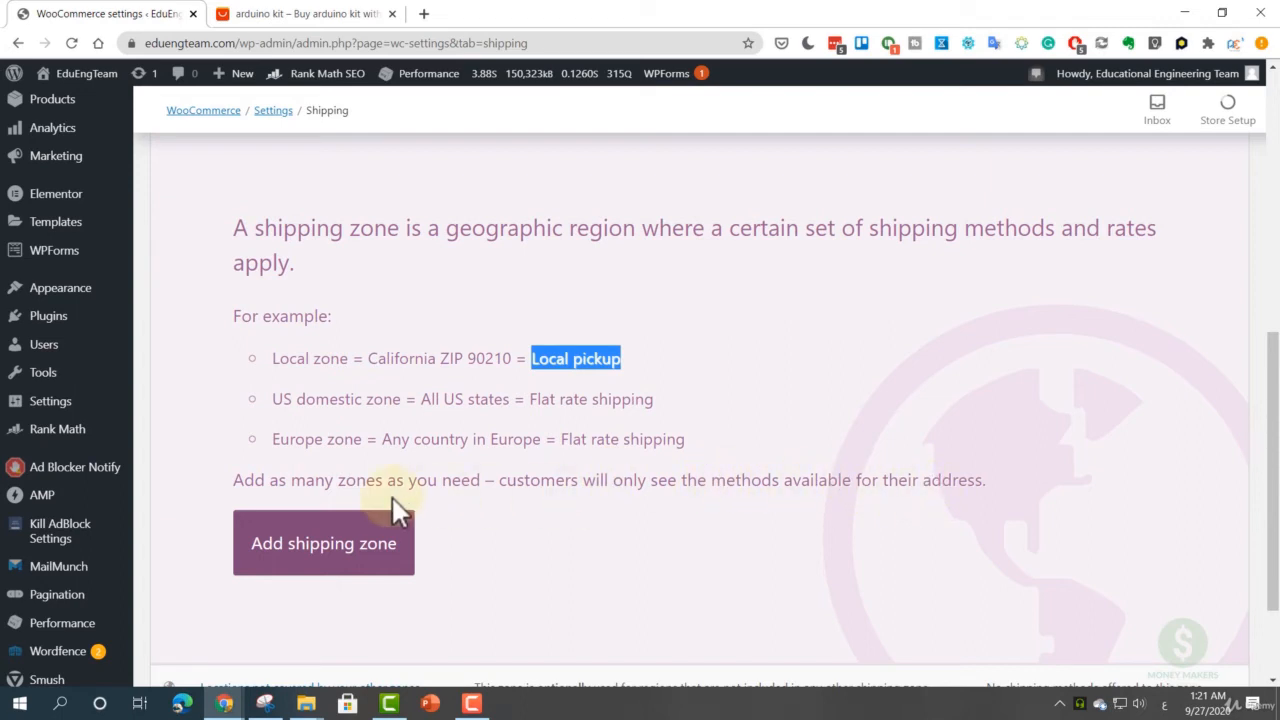
scroll(393, 503, down, 2)
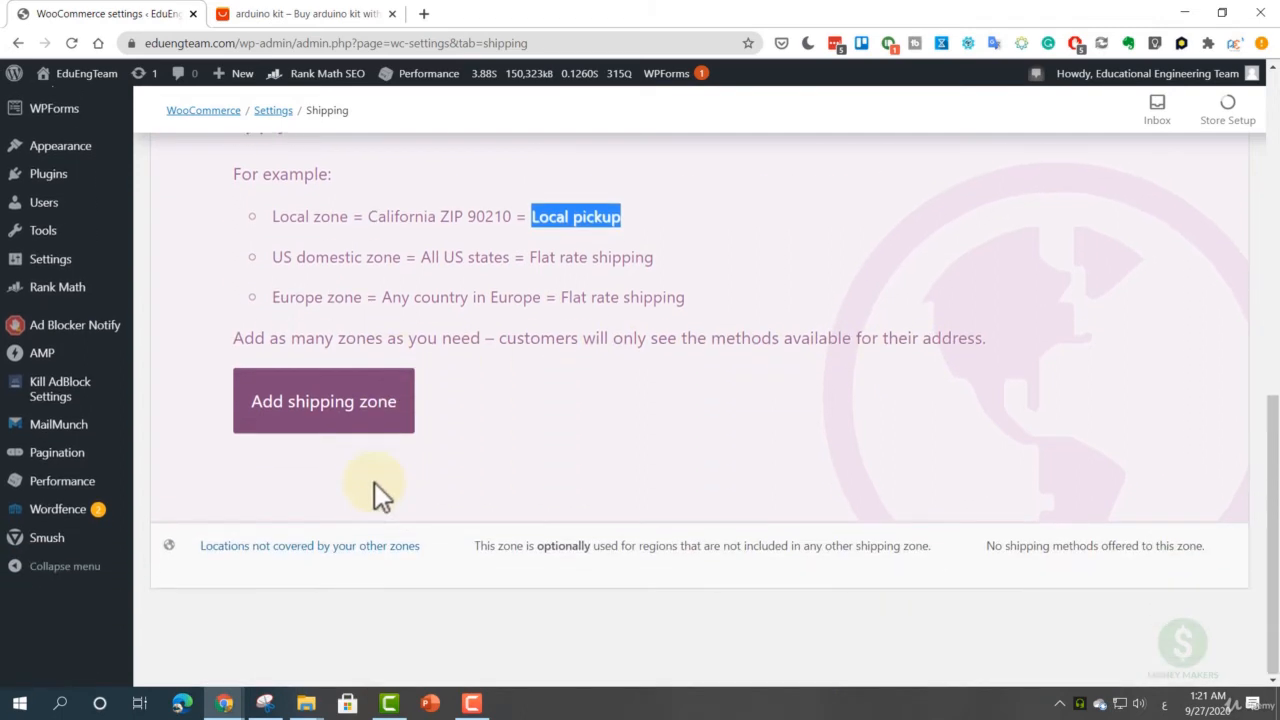
- Add a new shipping zone and name it WorldShipping
click(355, 425)
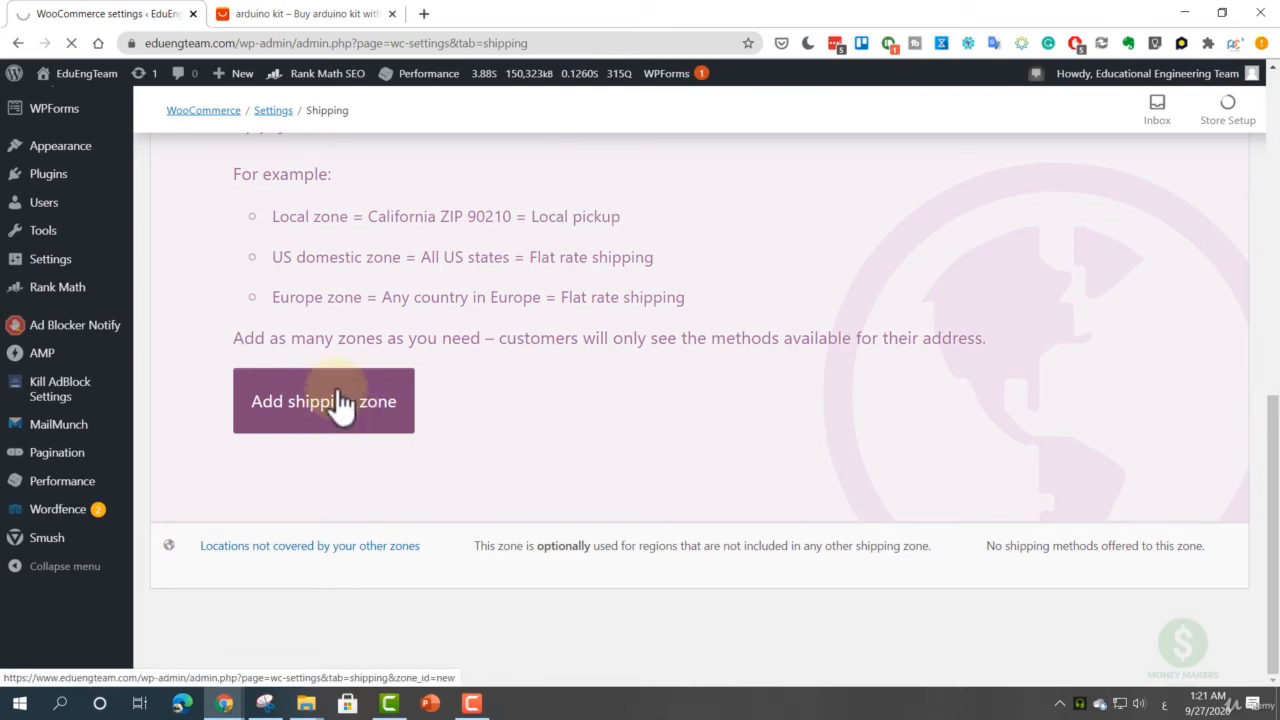
scroll(263, 406, down, 3)
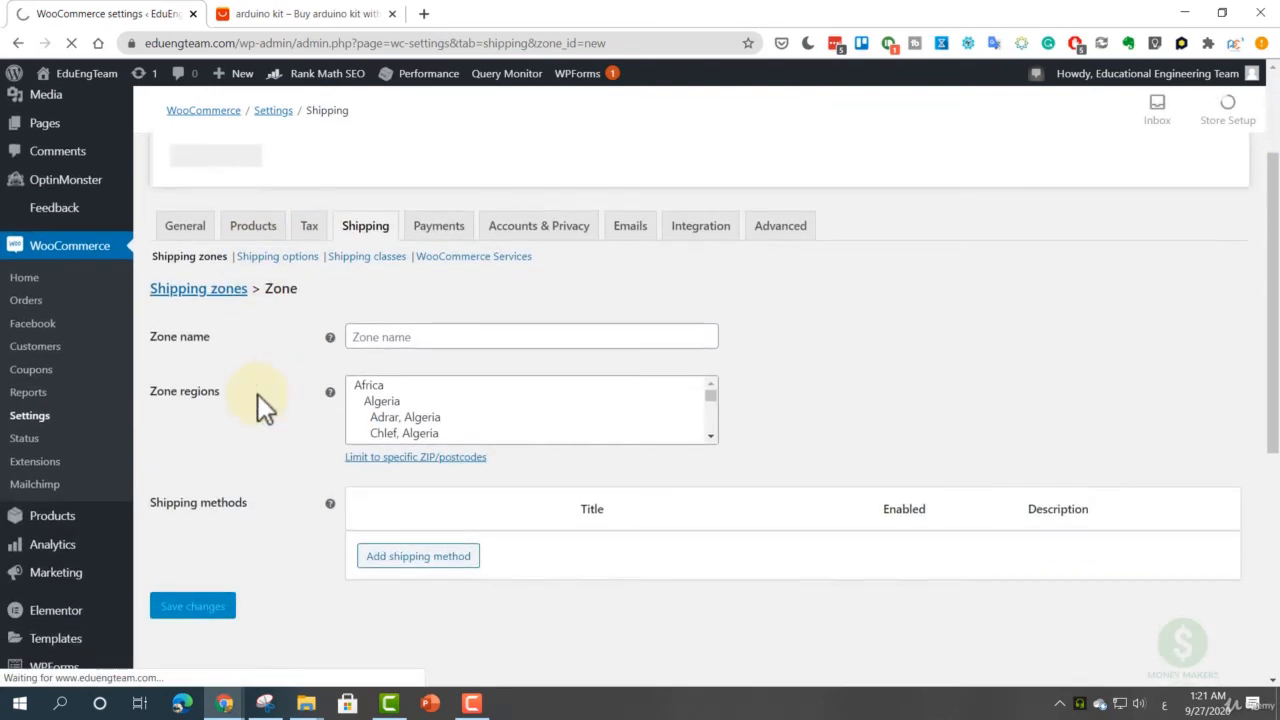
scroll(240, 448, down, 3)
click(386, 310)
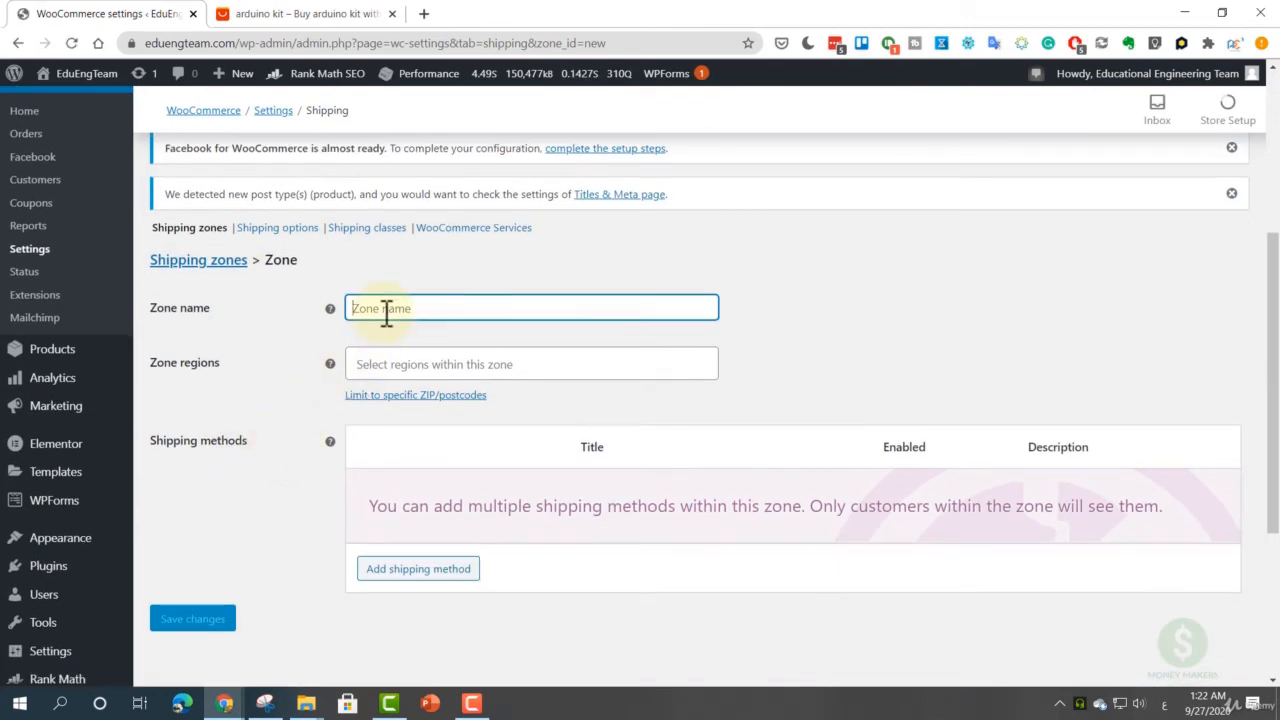
text(صخ)
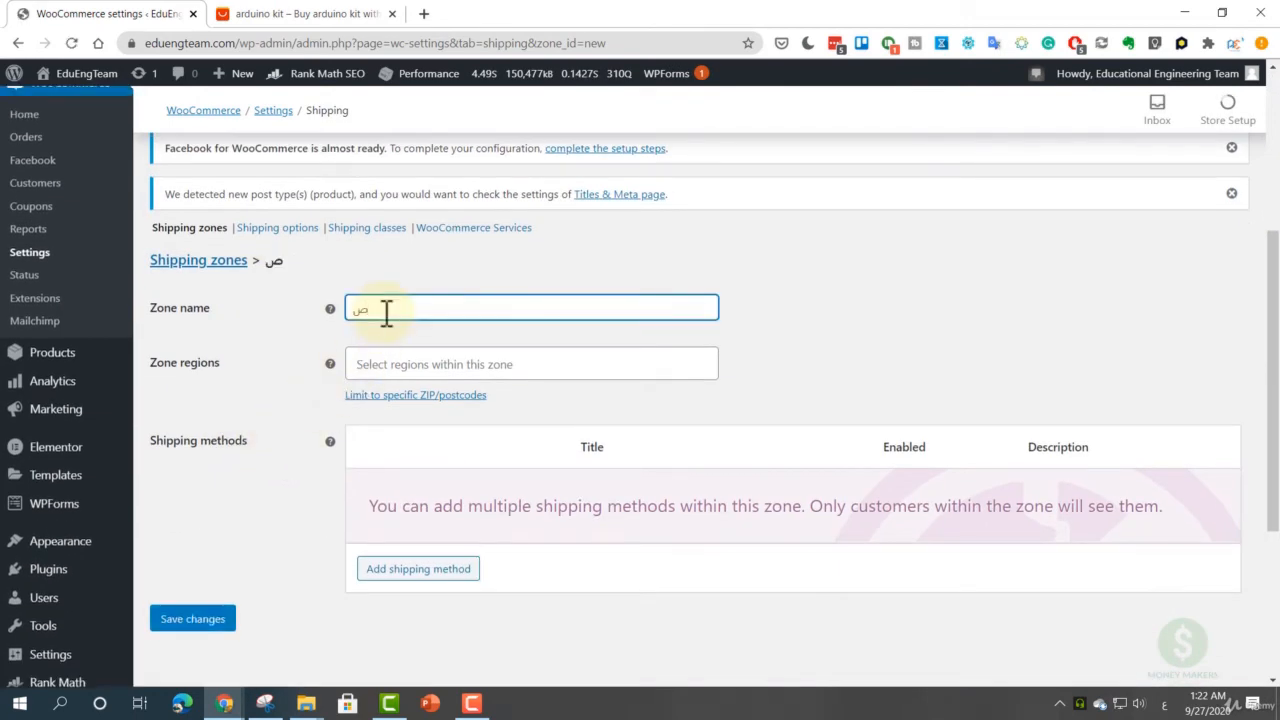
key(BackSpace)
key(BackSpace)
text(ص)
key(BackSpace)
key(alt+shift)
text(w)
key(BackSpace)
text(WorldSh)
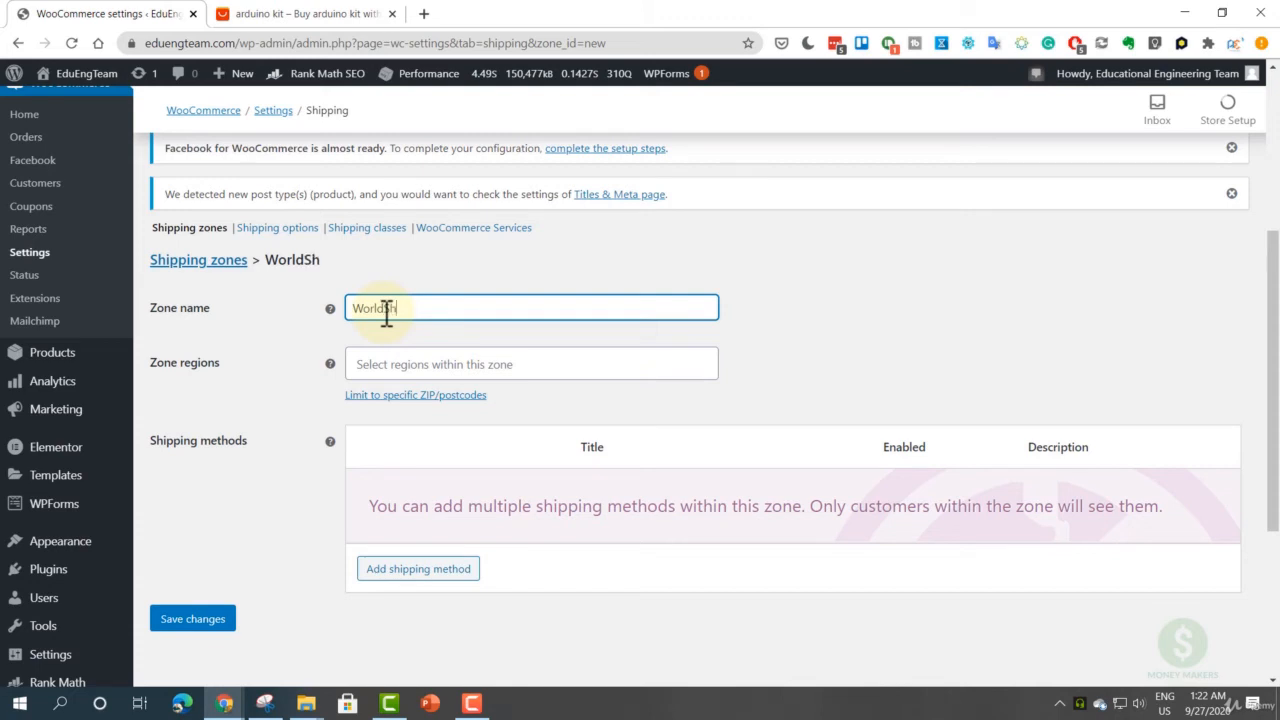
text(ipping)
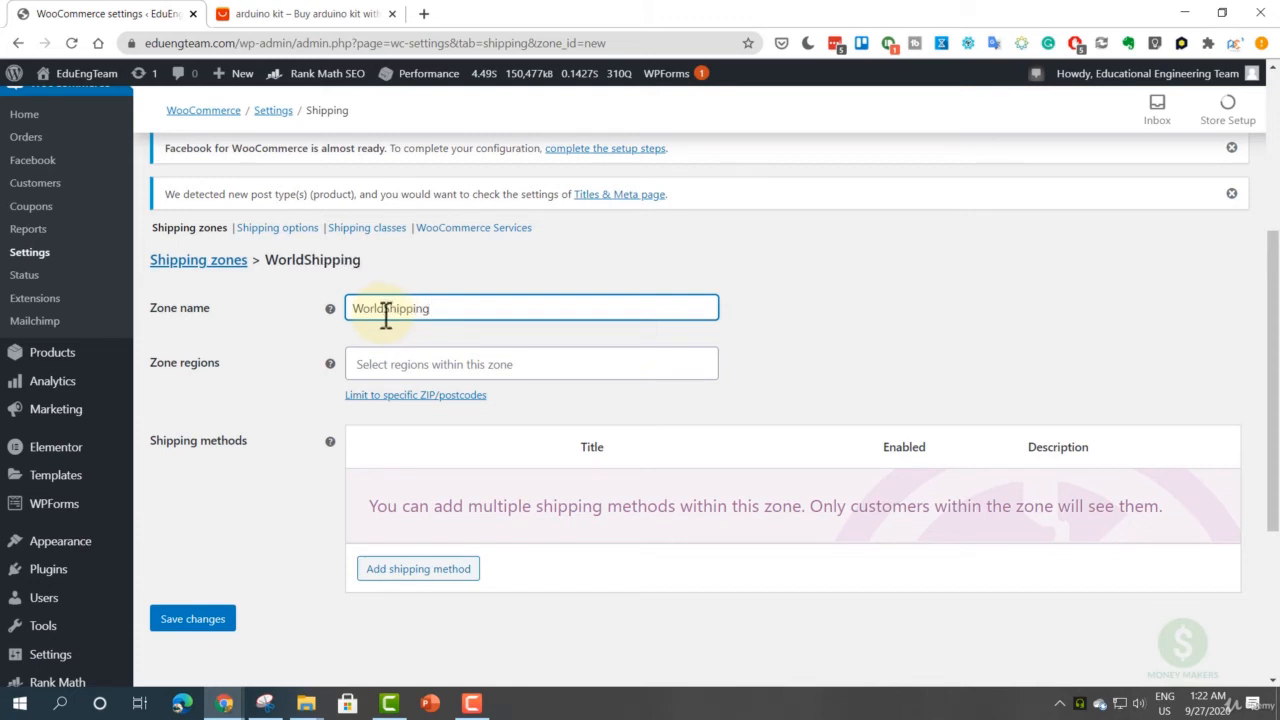
- Add Africa and Asia to the zone regions of the WorldShipping zone
click(437, 364)
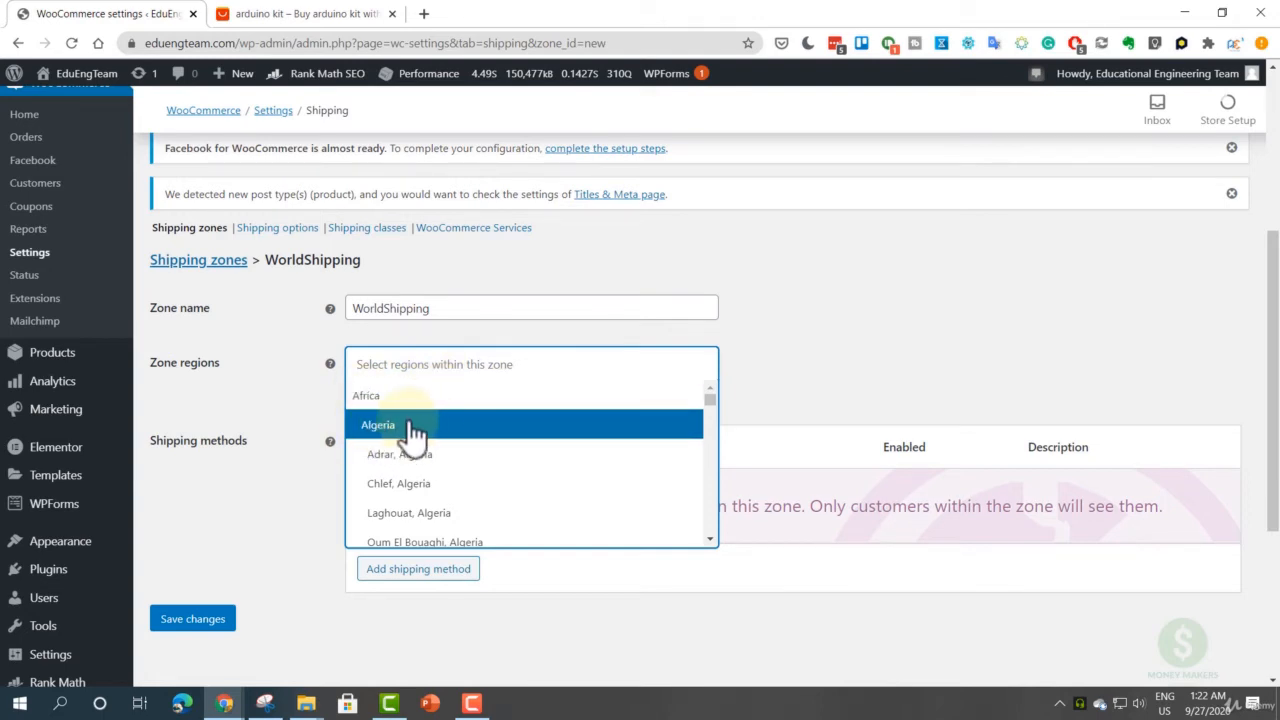
click(380, 396)
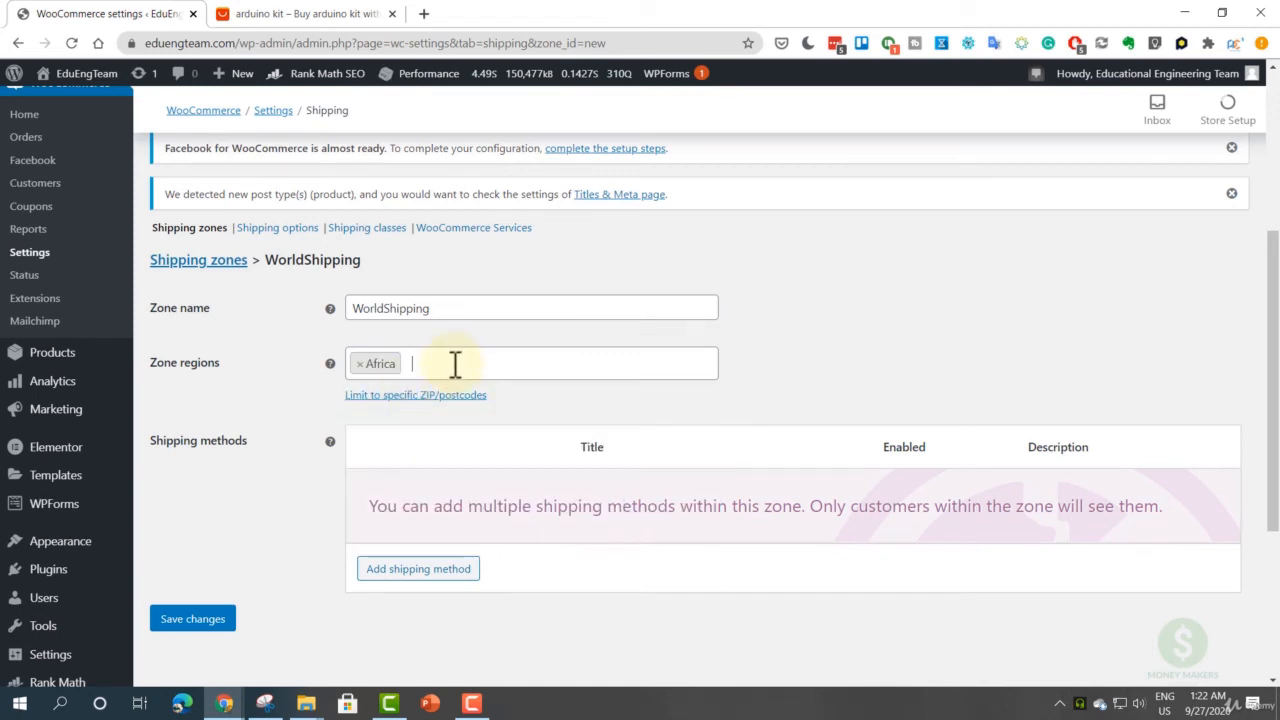
text(as)
click(455, 366)
click(455, 366)
text(a × As)
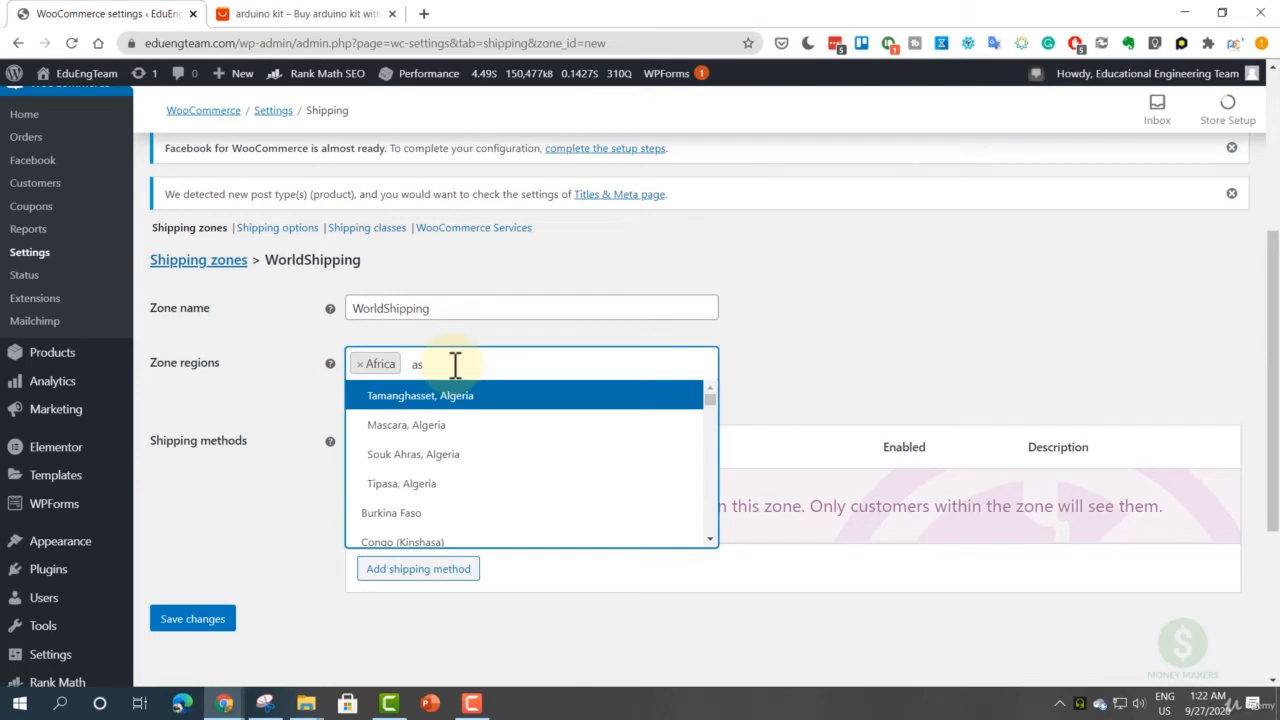
text(ia)
click(447, 398)
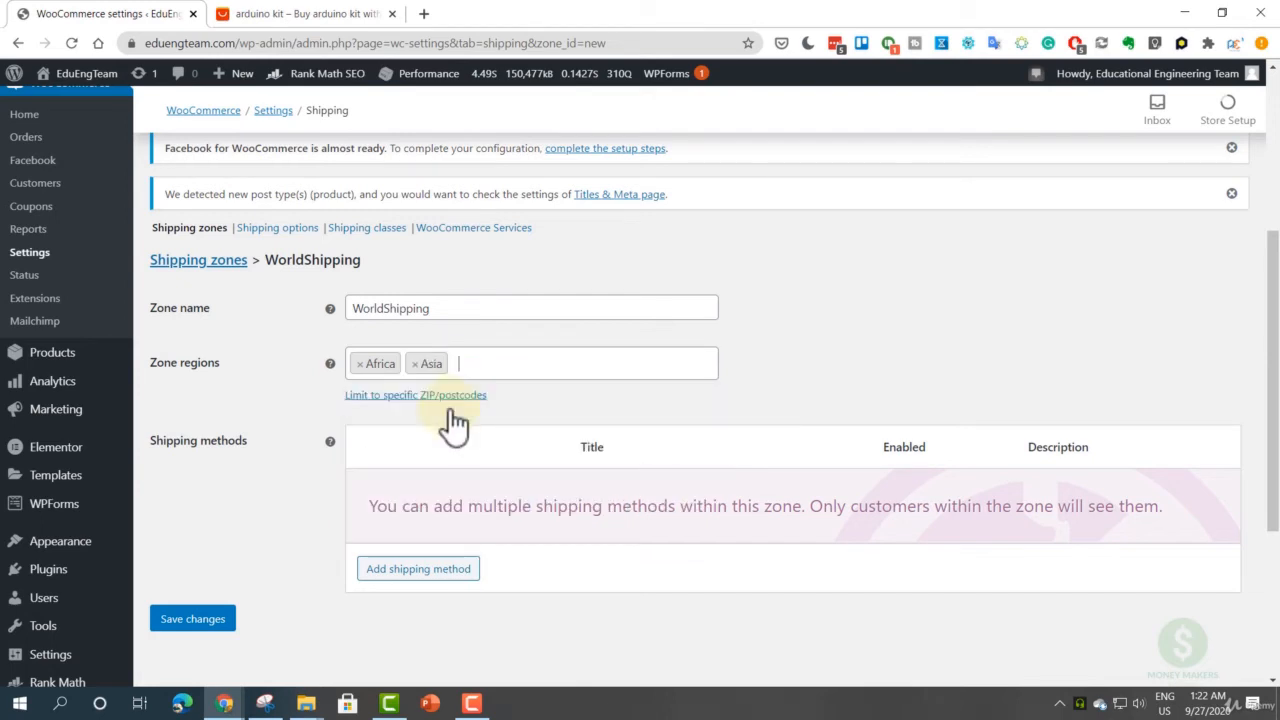
- Browse the other available regions and remove Africa and Asia from the zone regions
click(492, 371)
scroll(491, 420, down, 7)
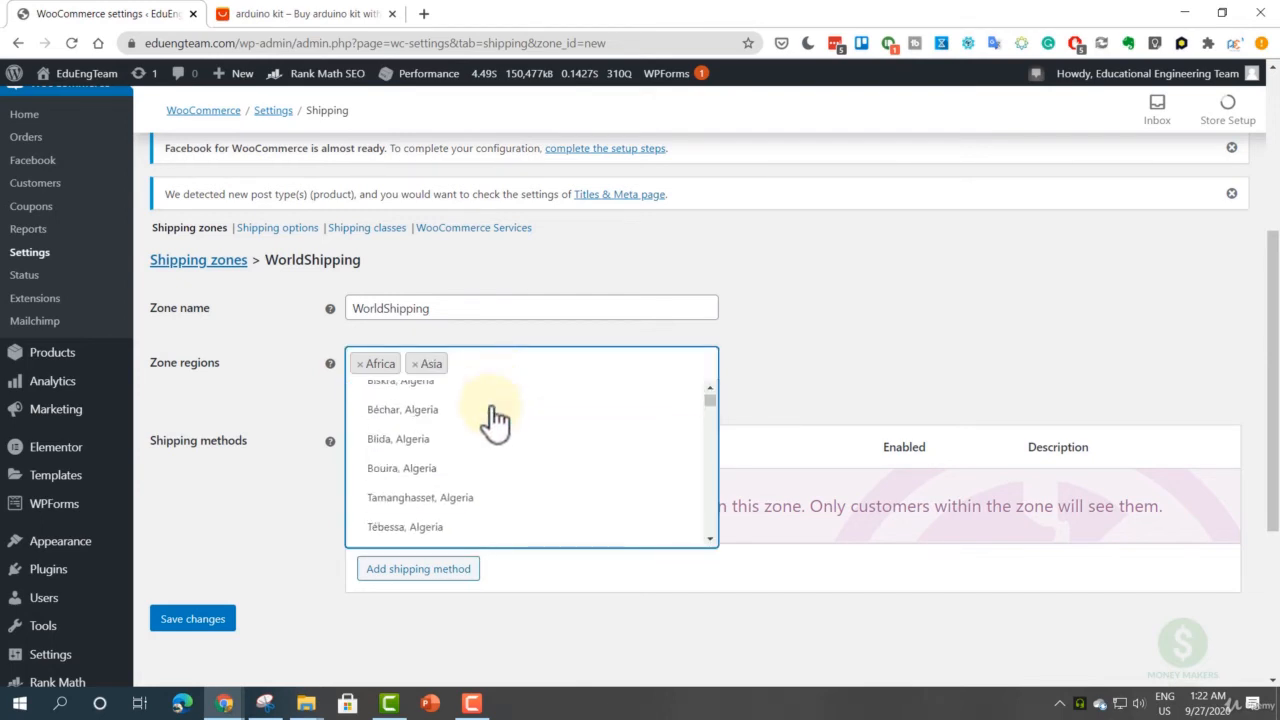
scroll(494, 432, down, 8)
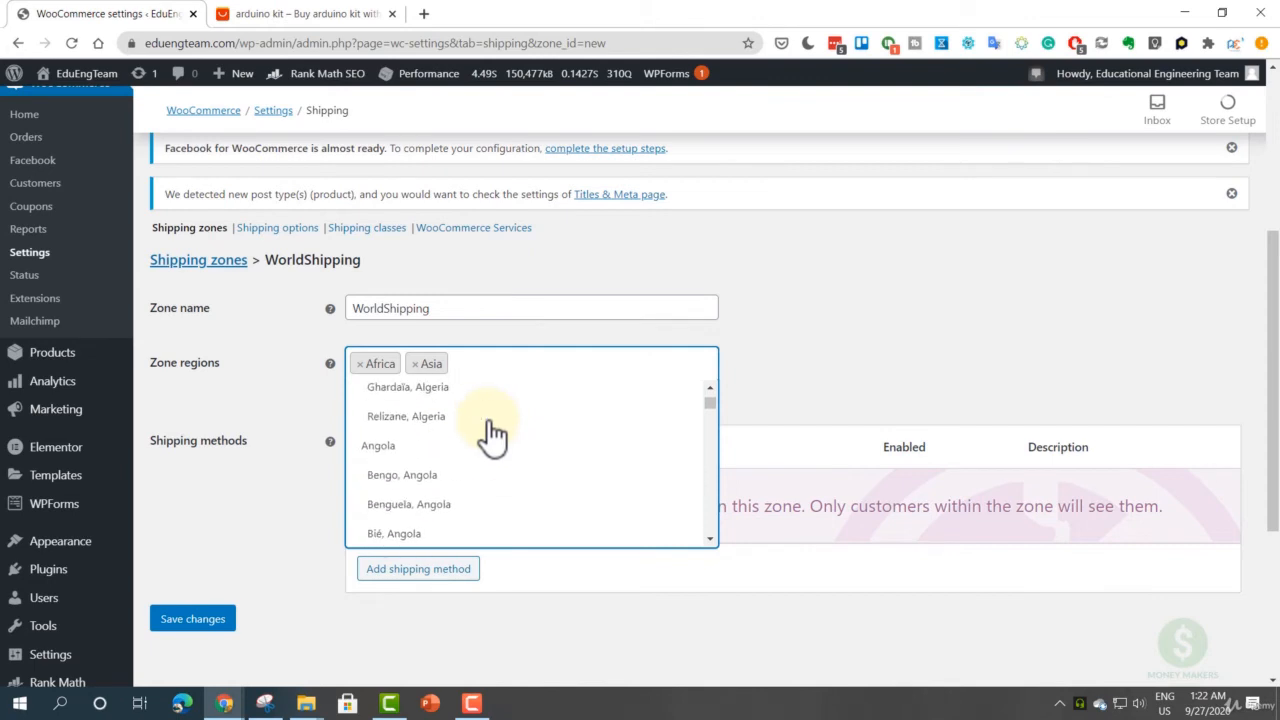
scroll(497, 450, up, 2)
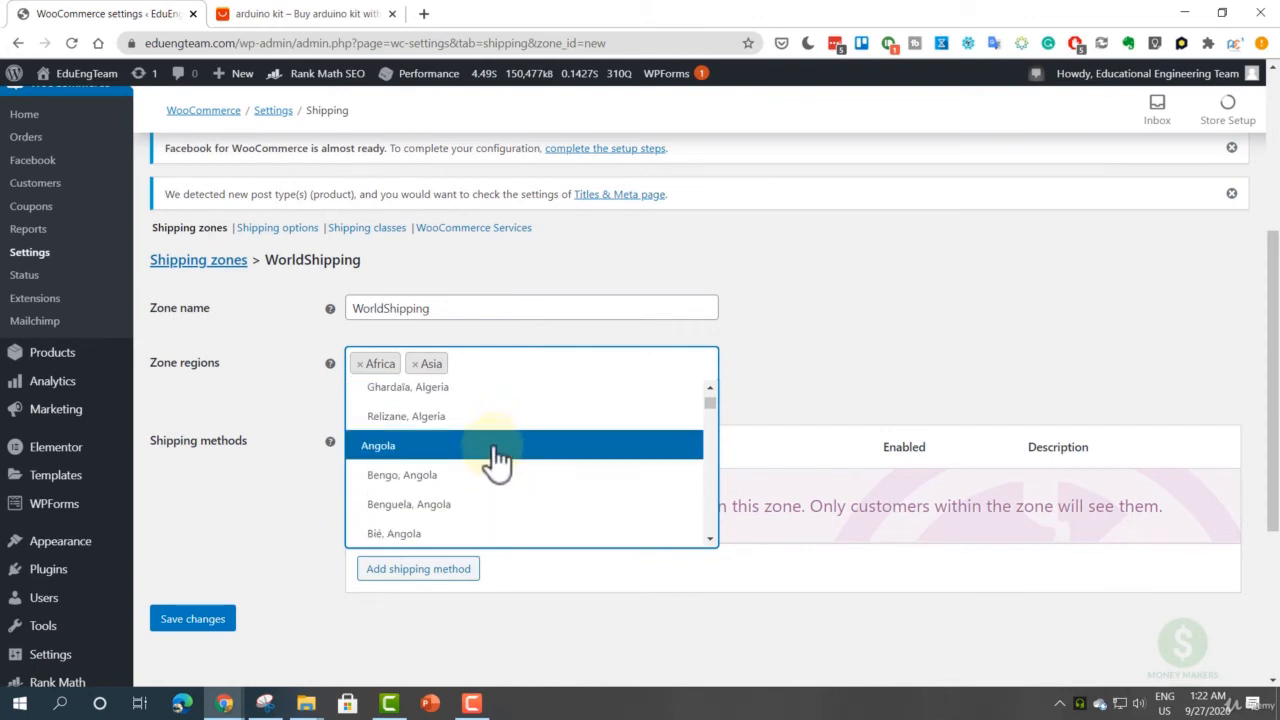
scroll(497, 455, down, 10)
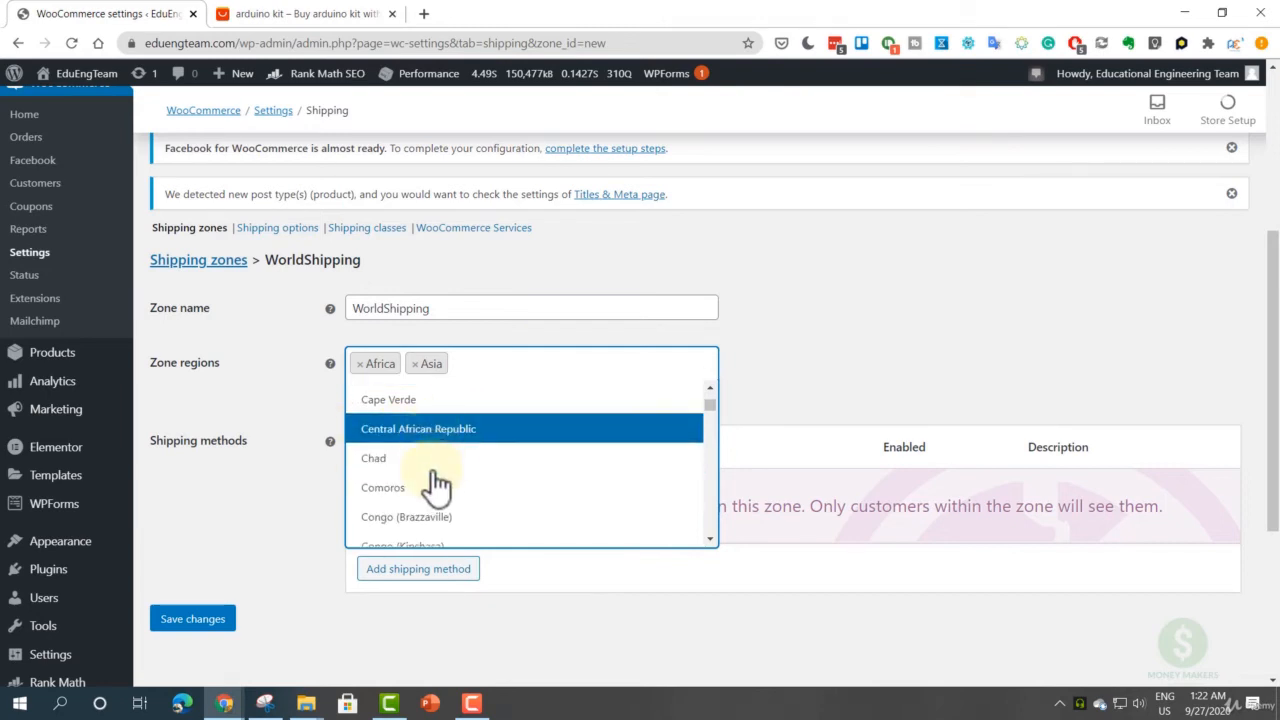
click(358, 364)
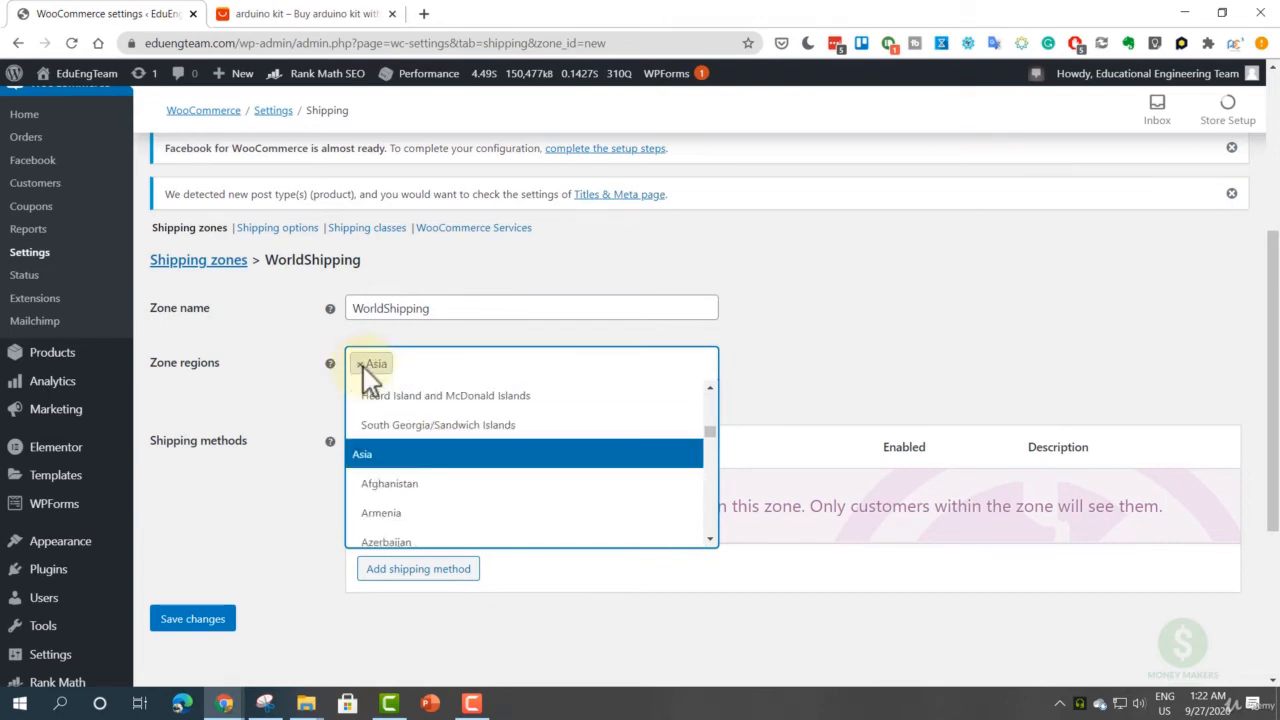
click(354, 364)
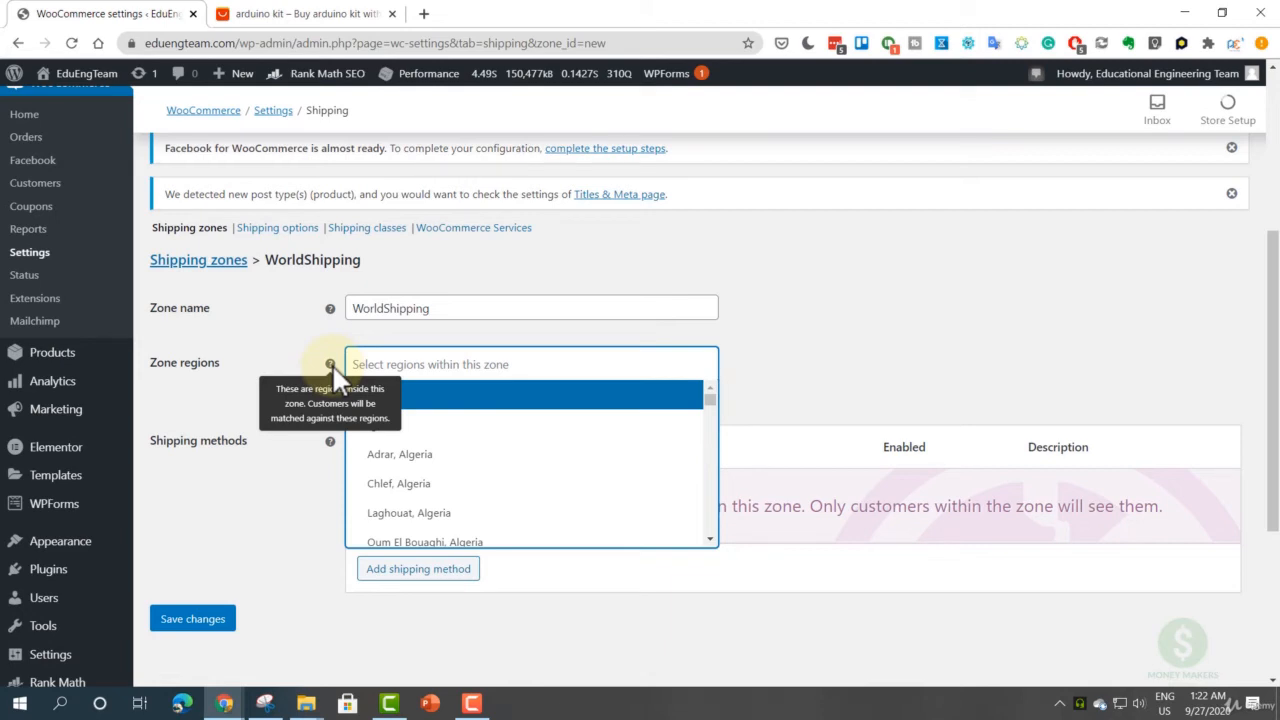
click(860, 371)
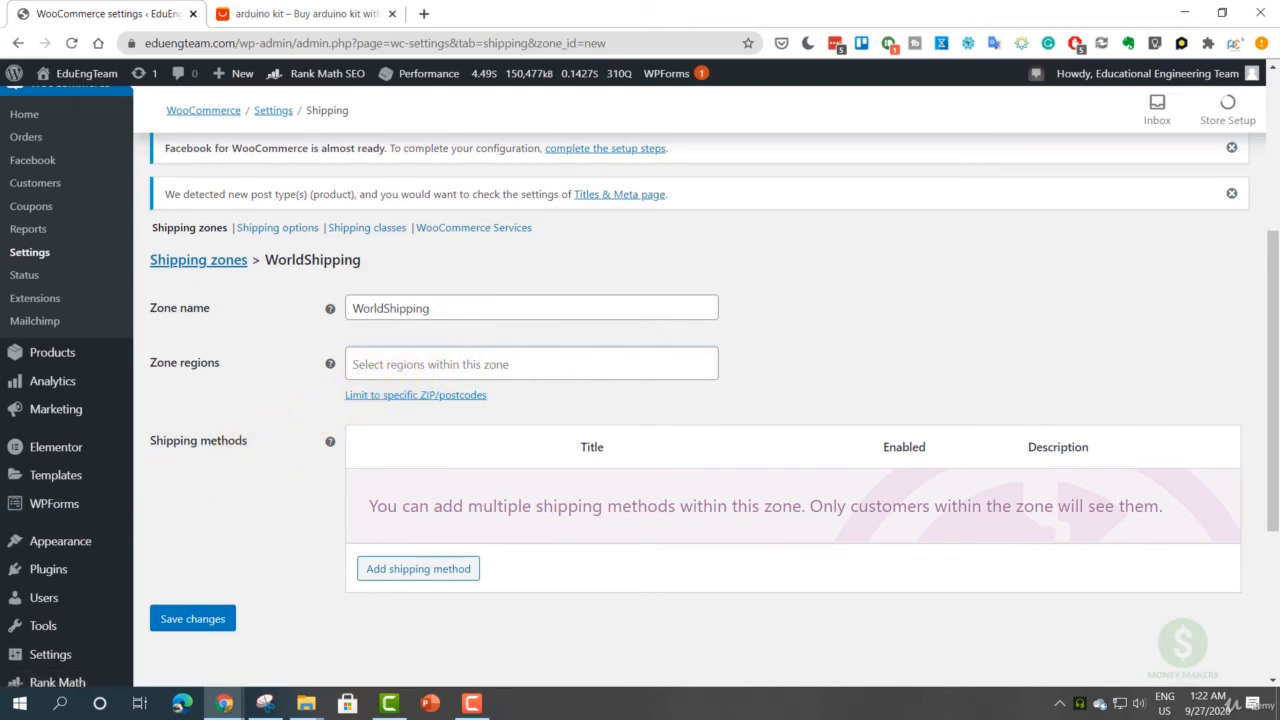
- Add Africa to the zone regions of the WorldShipping zone
click(386, 362)
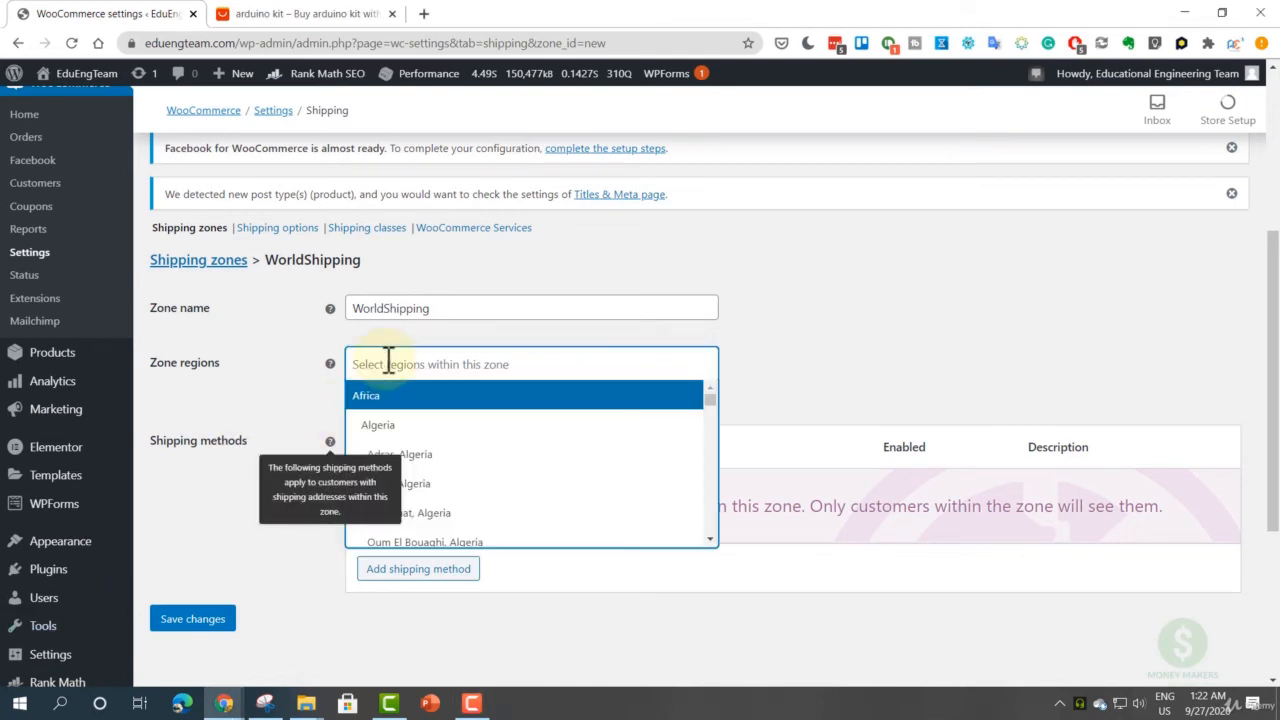
text(af)
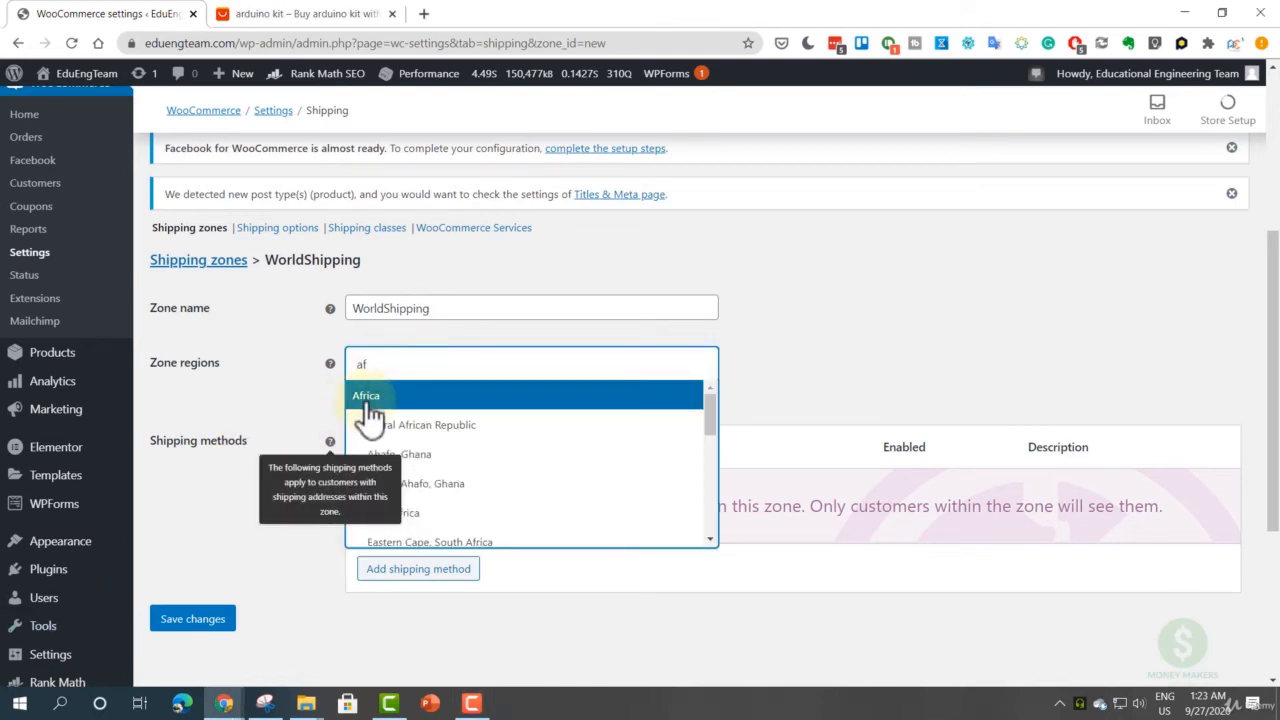
click(368, 400)
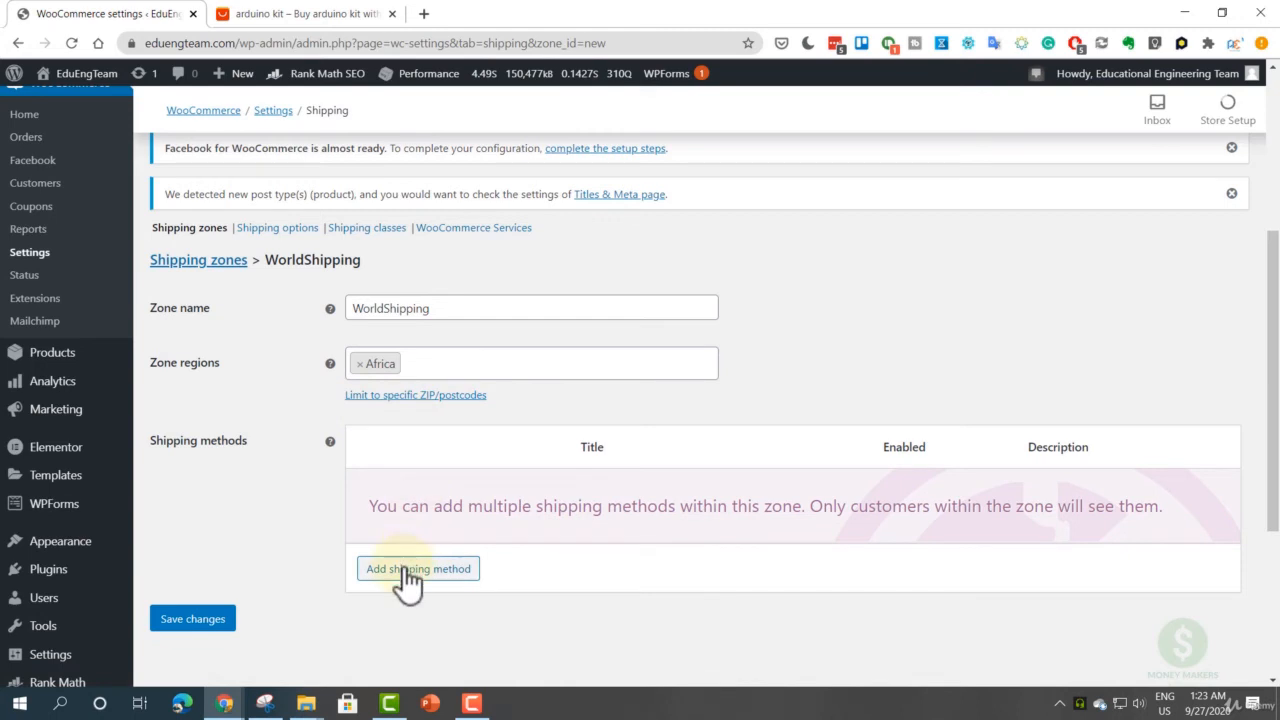
- Add the Free shipping method to the WorldShipping zone
click(403, 572)
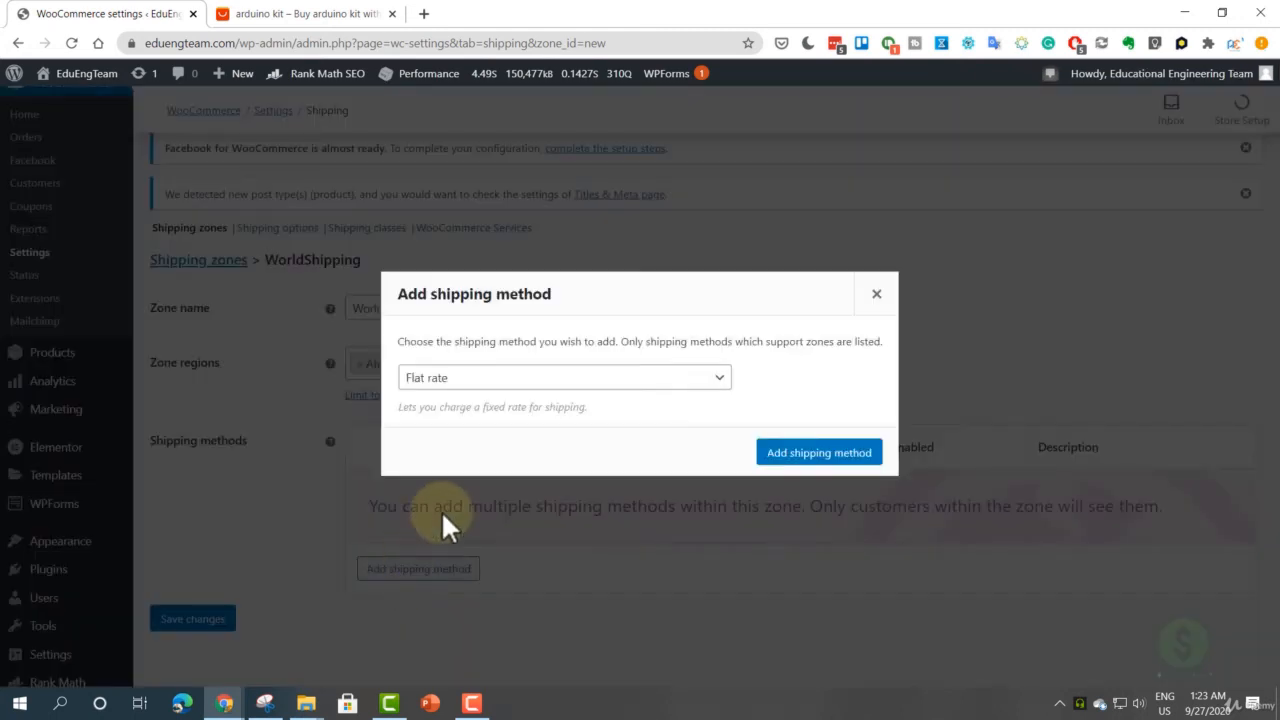
click(484, 380)
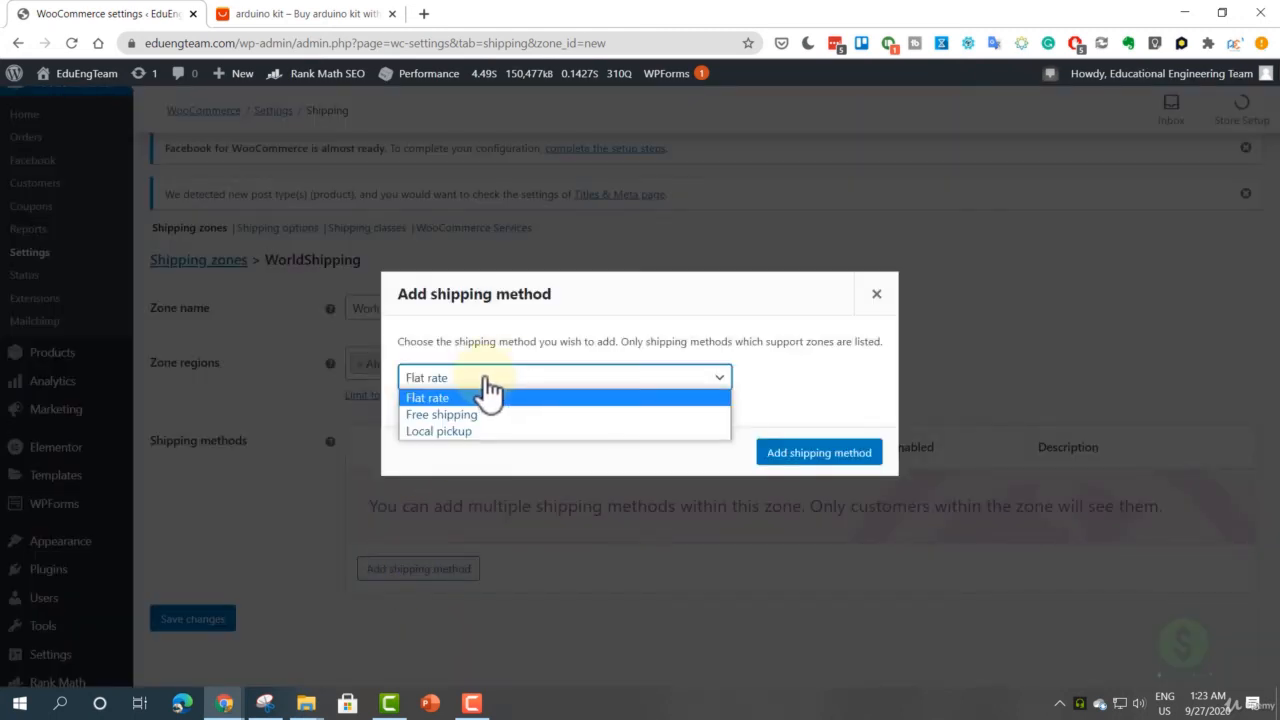
click(442, 418)
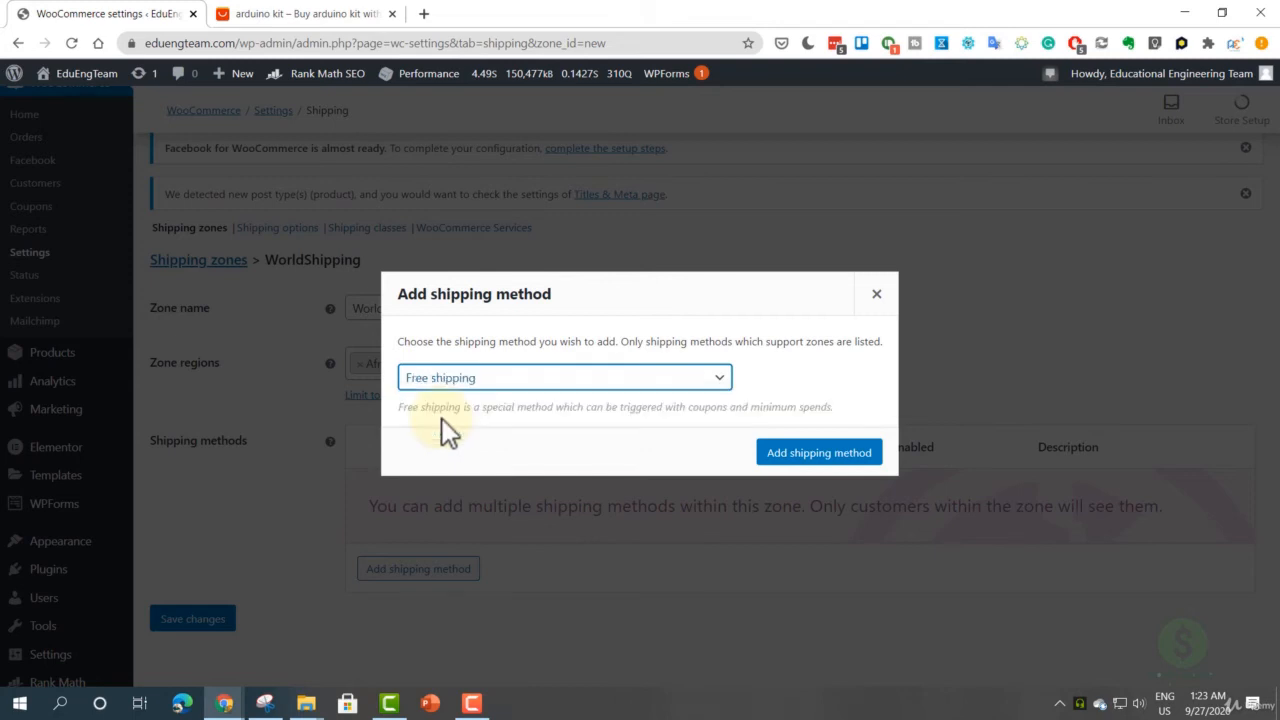
click(824, 455)
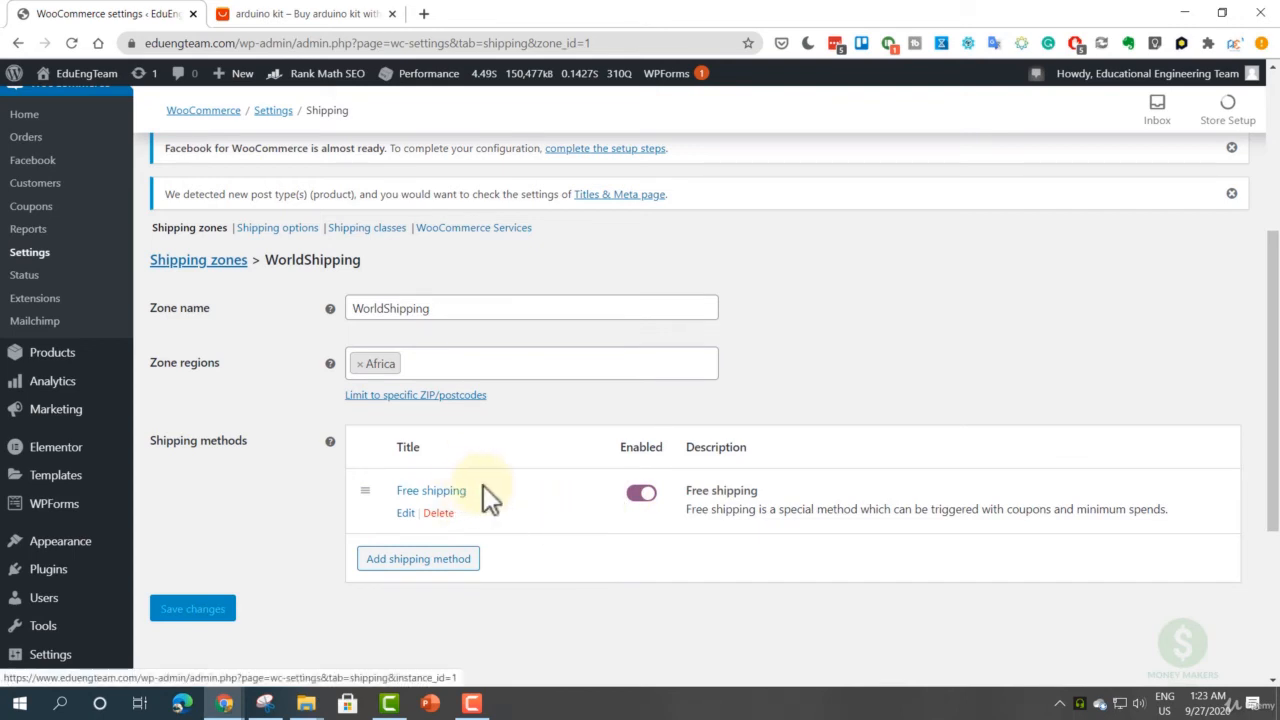
mouse_move(490, 475)
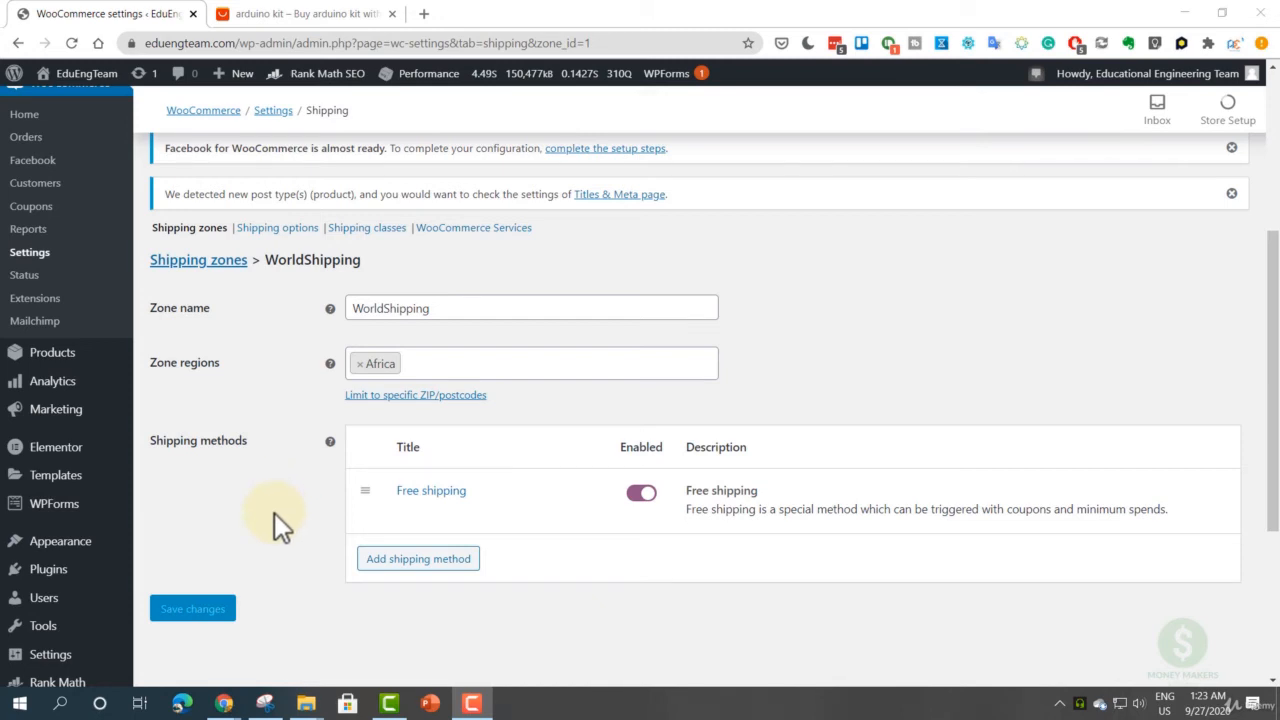
mouse_move(434, 506)
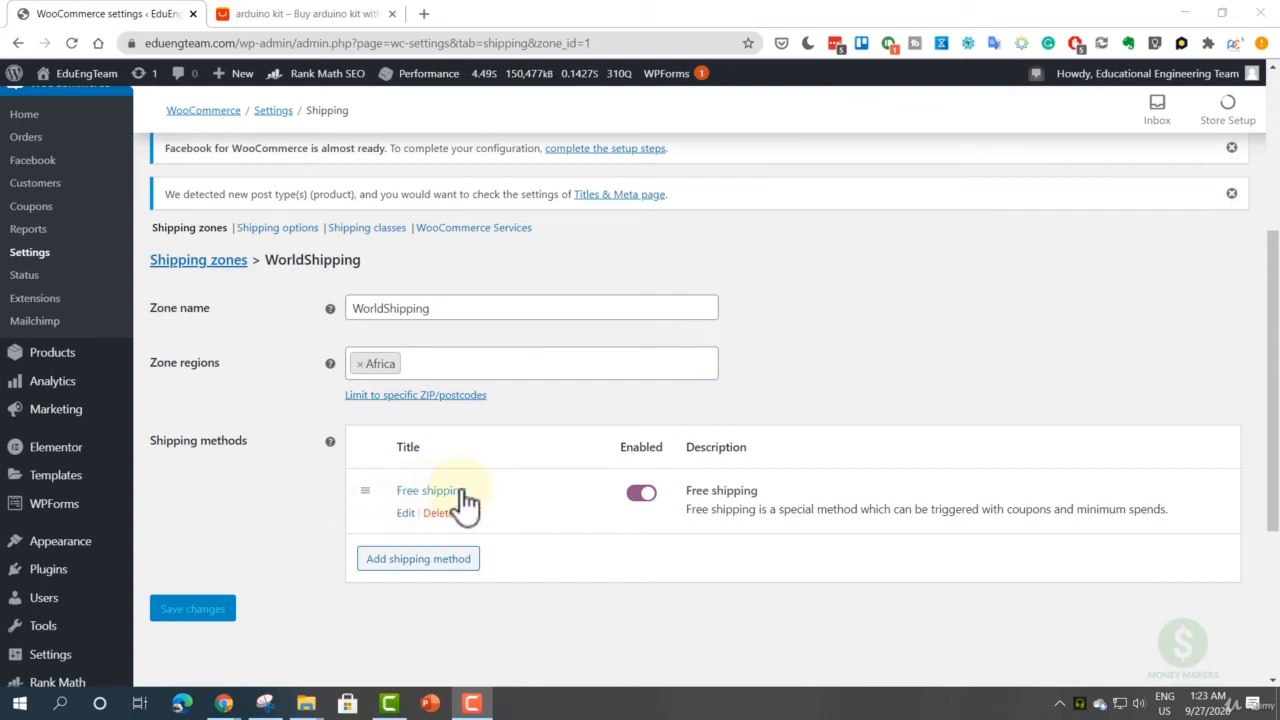
- Add United States (US) to the zone regions of WorldShipping and save the changes
click(449, 366)
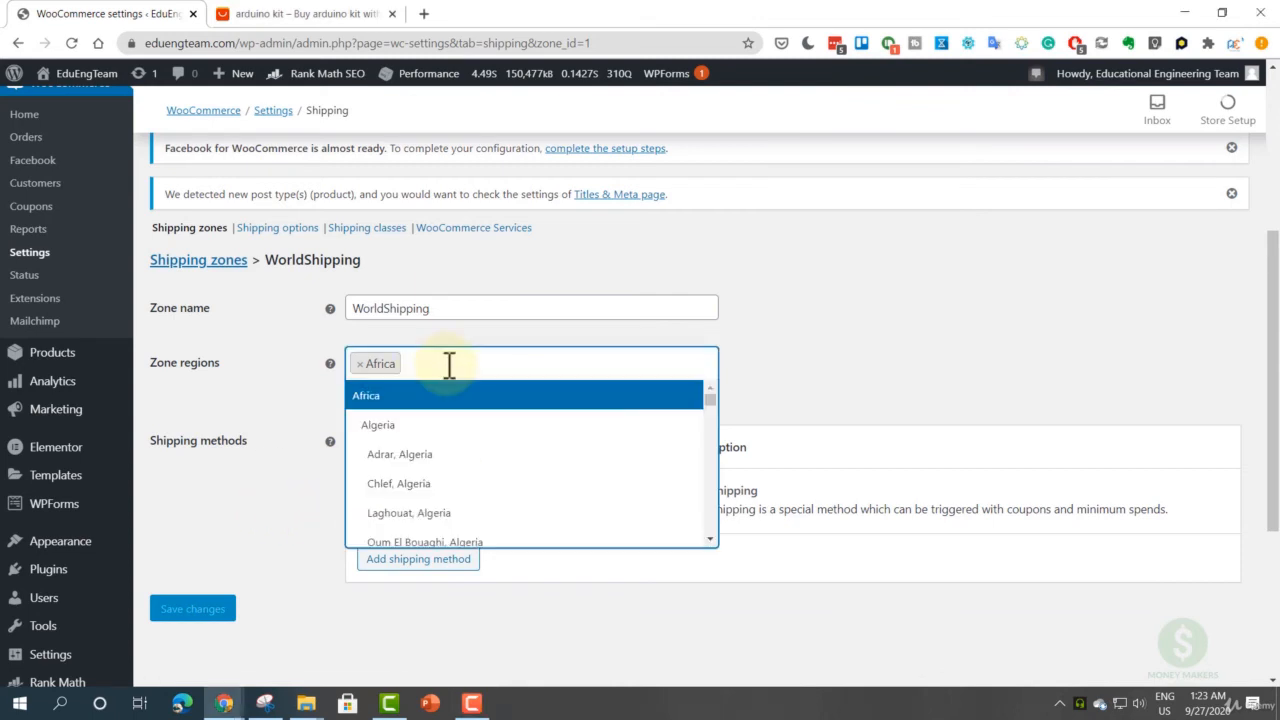
text(unite)
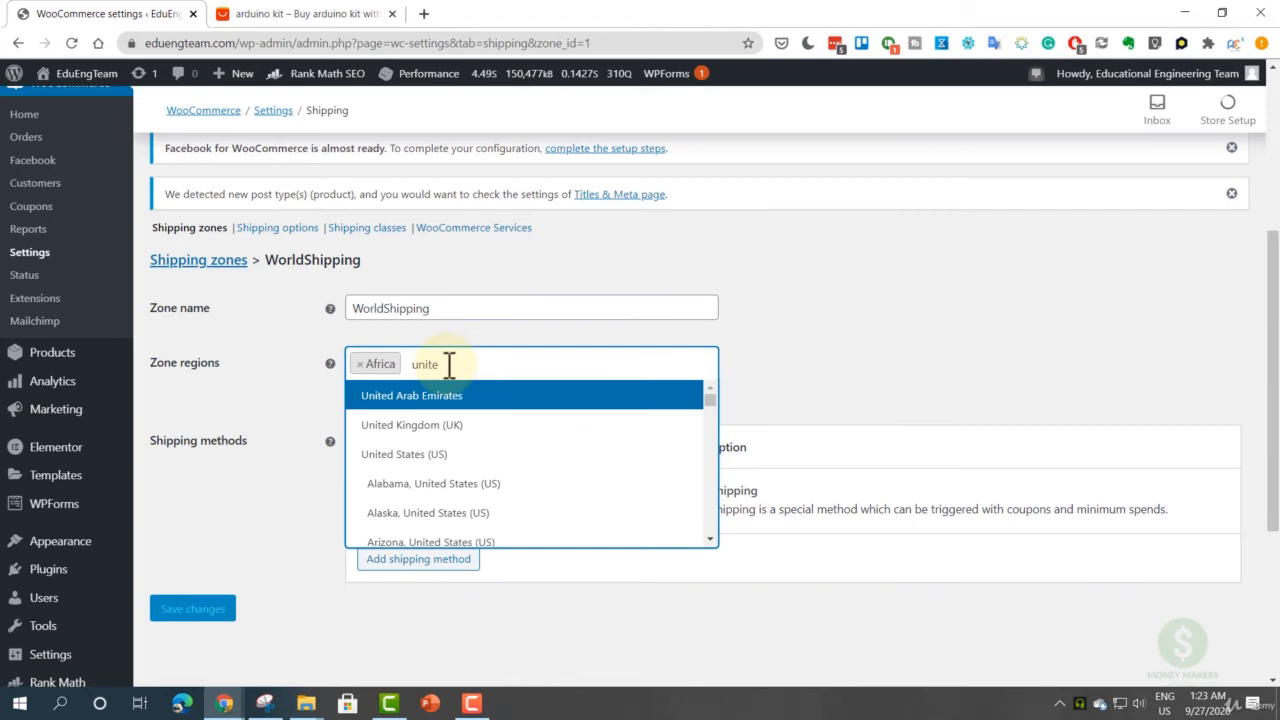
click(465, 456)
click(220, 606)
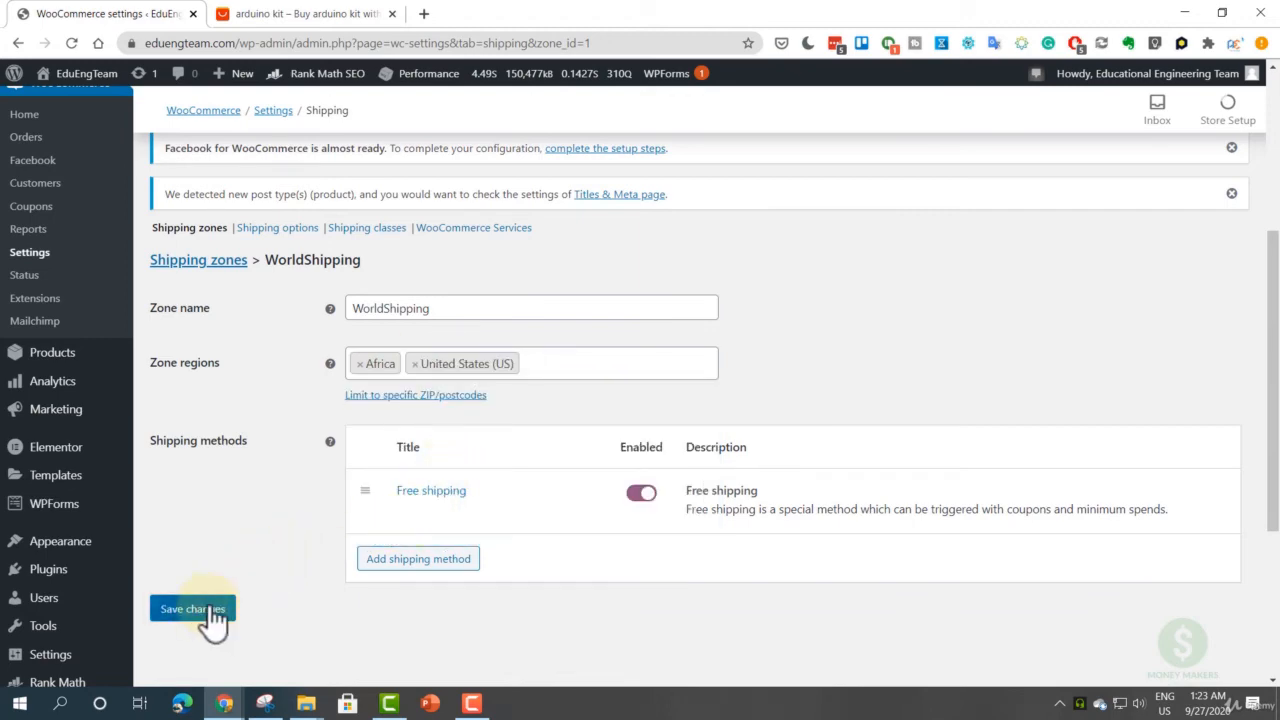
- Look at the arduino kit search results on AliExpress and return to the WooCommerce shipping zone
click(290, 14)
scroll(367, 97, up, 2)
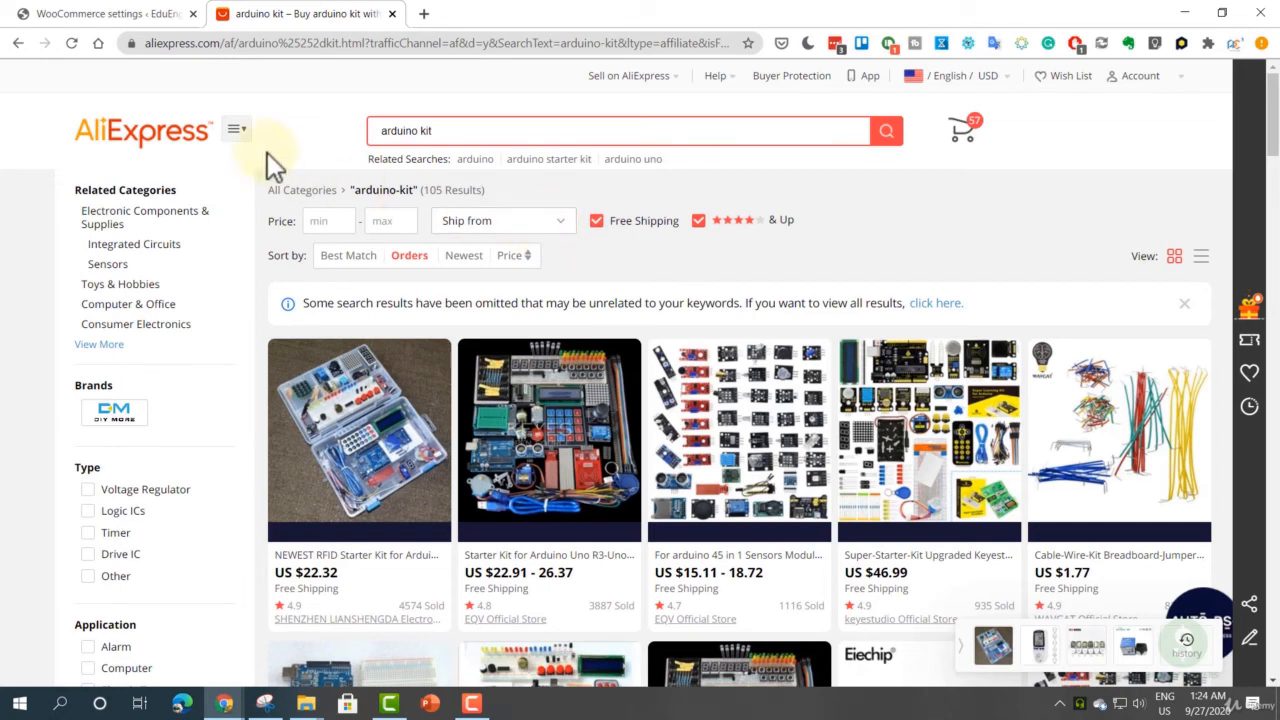
click(175, 14)
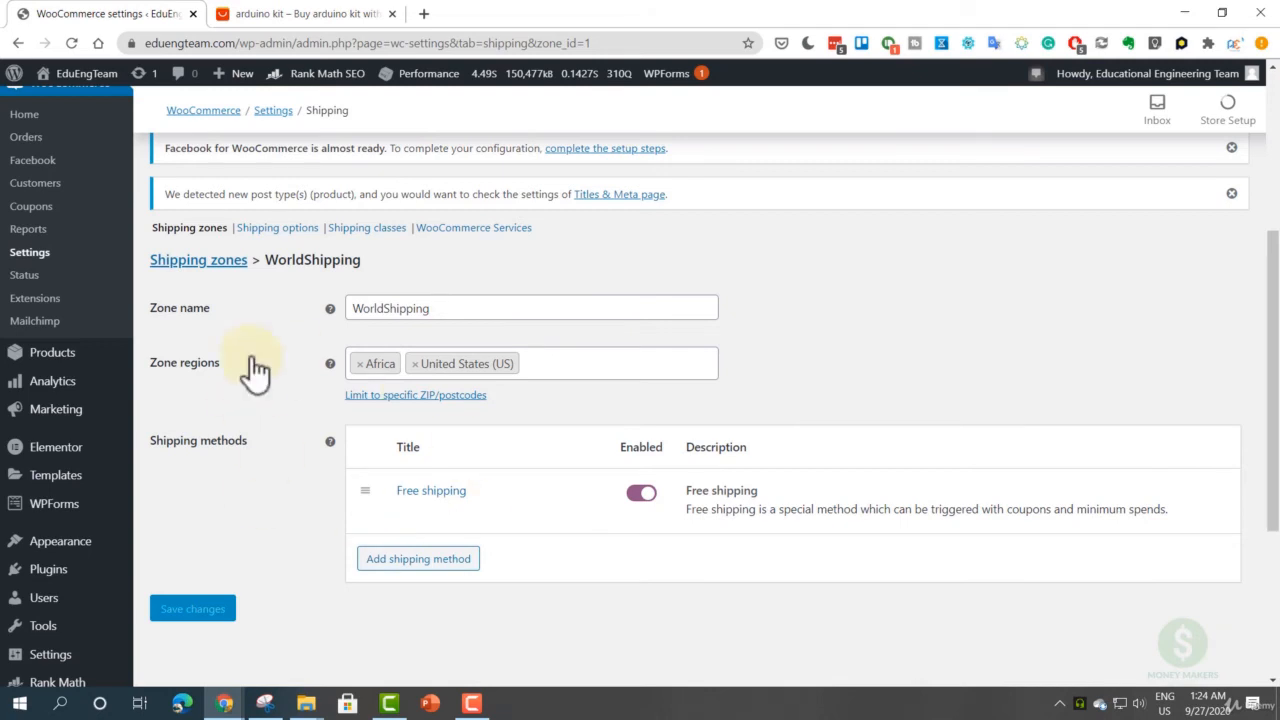
- Add Asia to the zone regions alongside Africa and United States (US)
click(587, 362)
text(a × As)
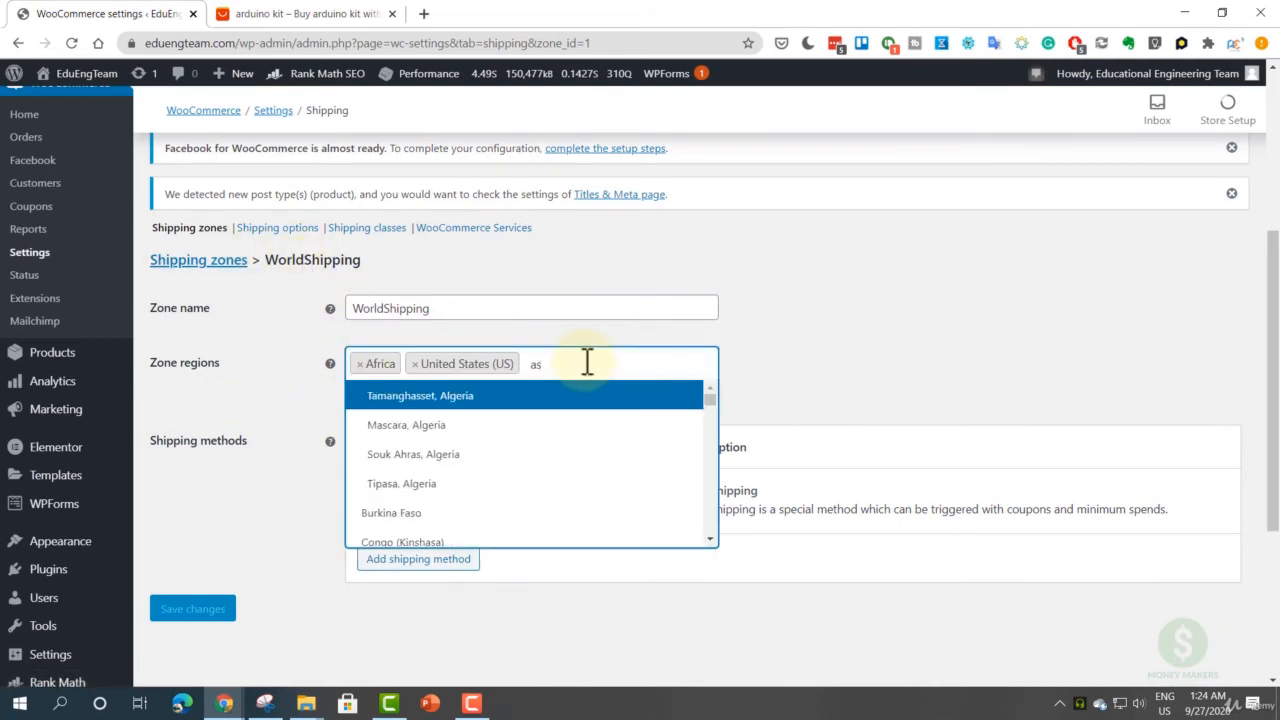
text(ia)
click(531, 396)
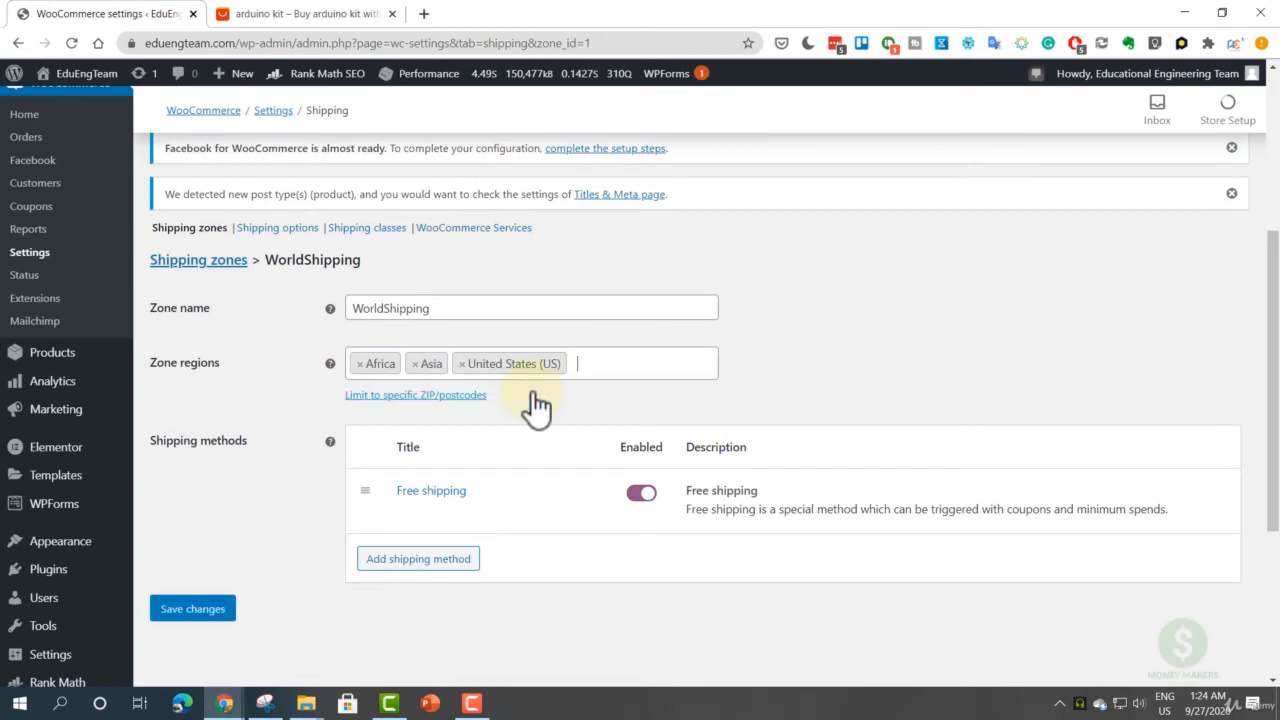
- Add Europe to the zone regions and save the WorldShipping zone
click(602, 367)
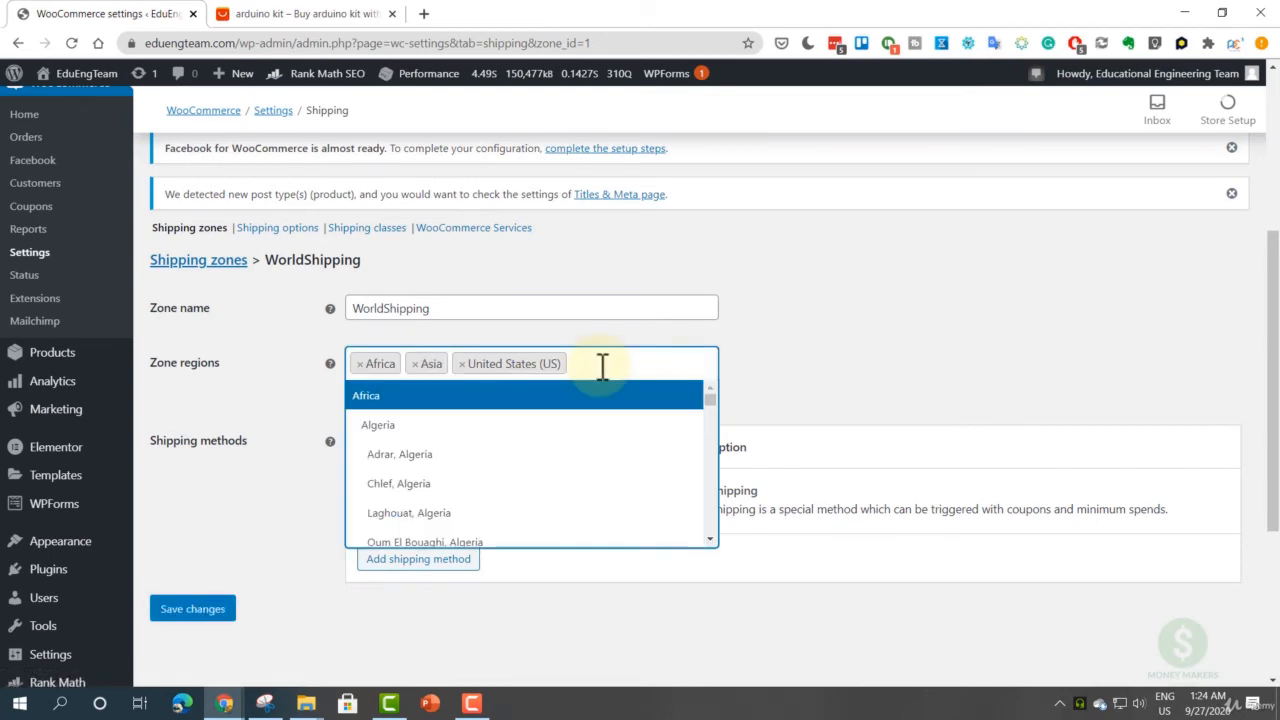
text(ed)
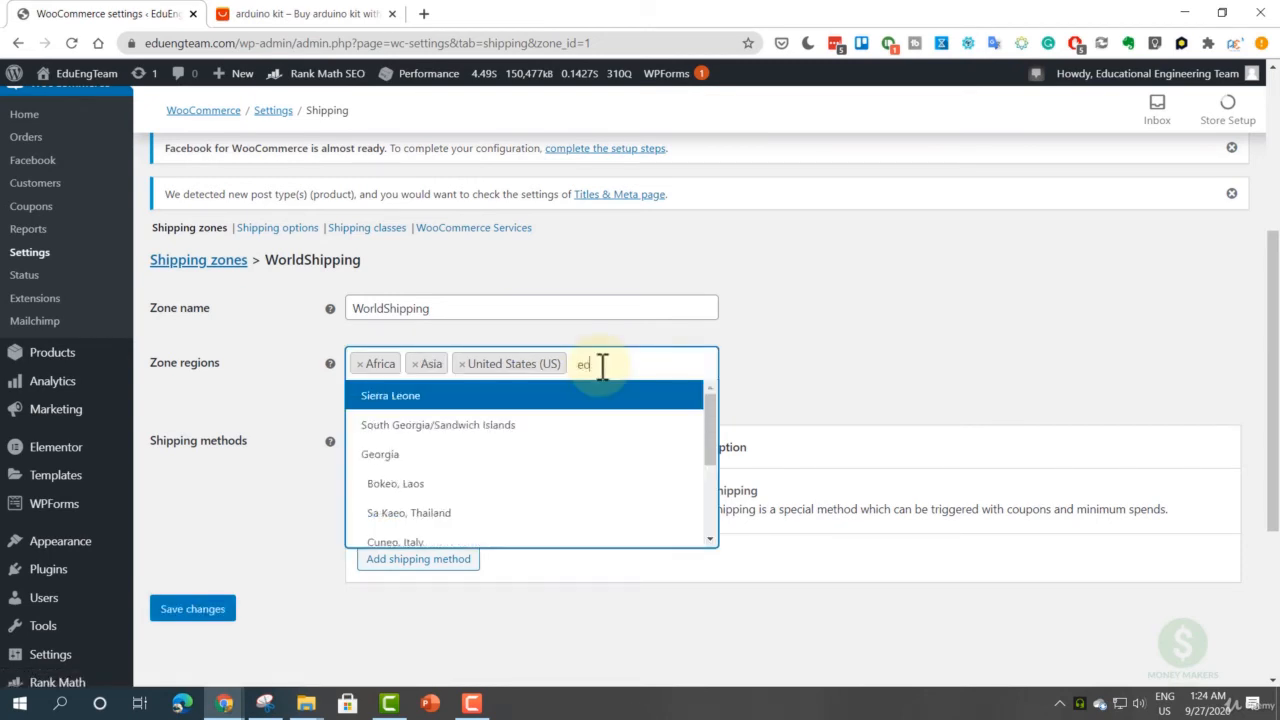
key(BackSpace)
text(uo)
key(BackSpace)
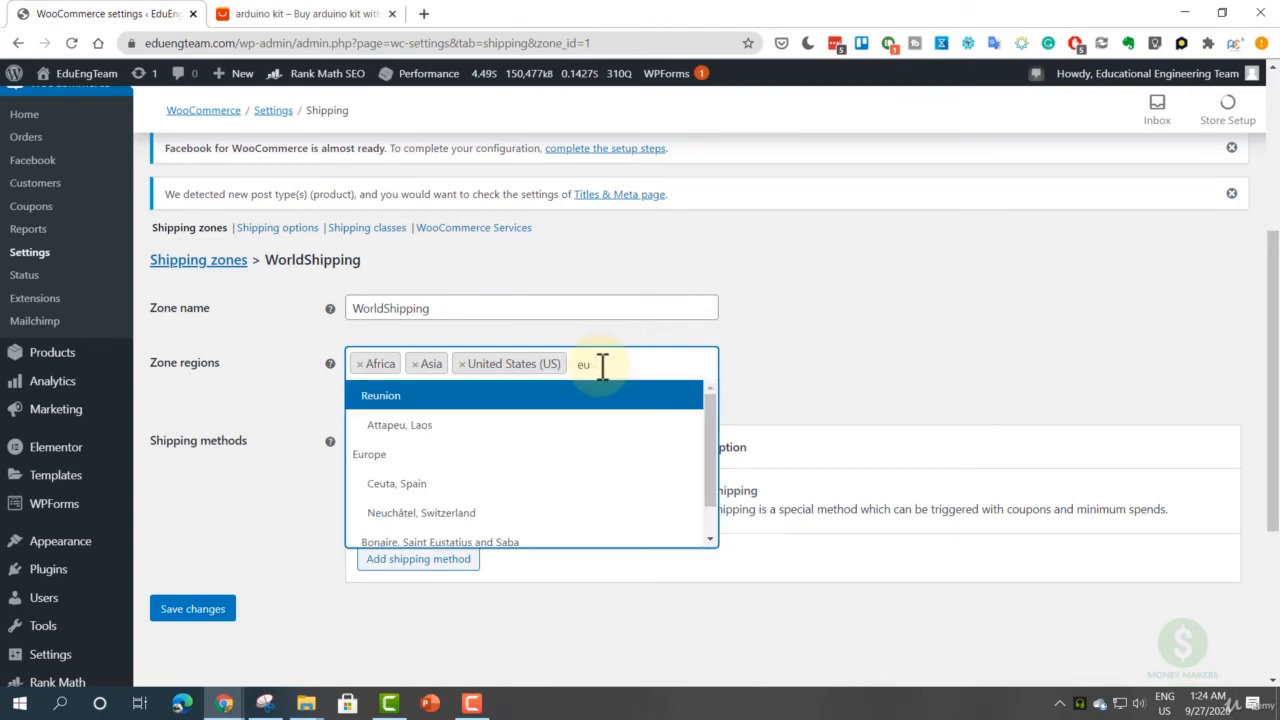
click(450, 458)
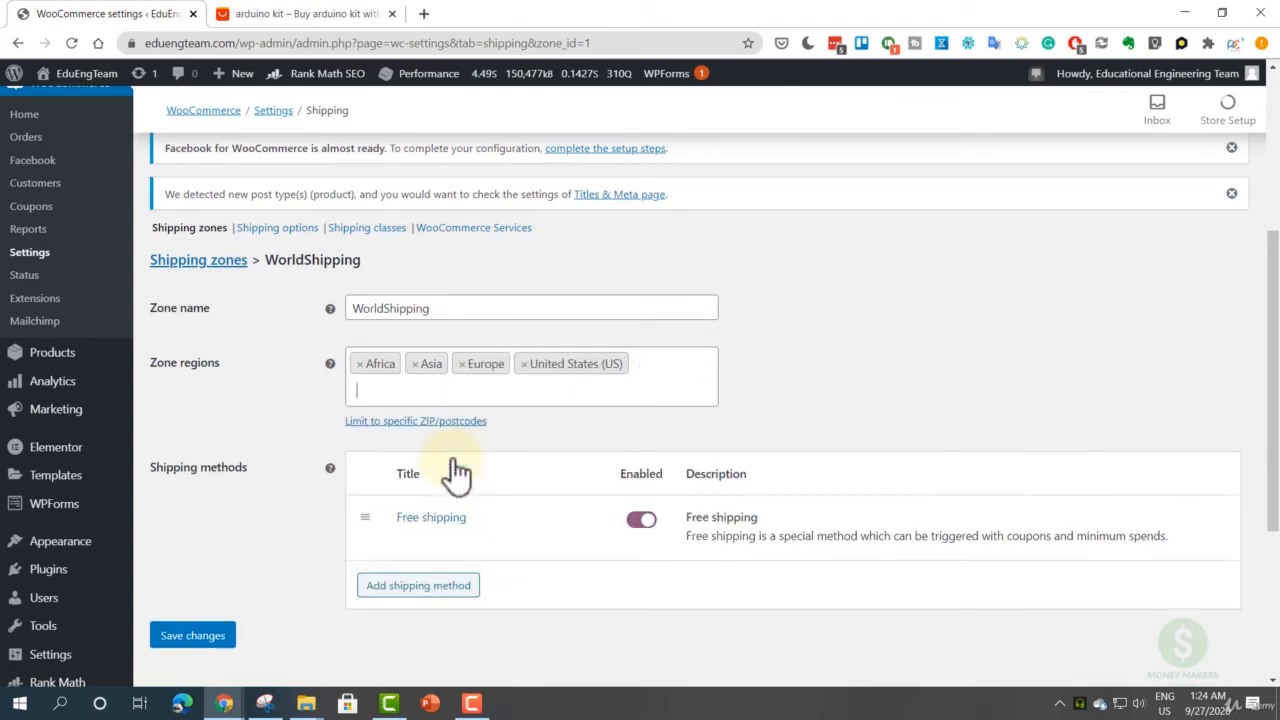
click(200, 634)
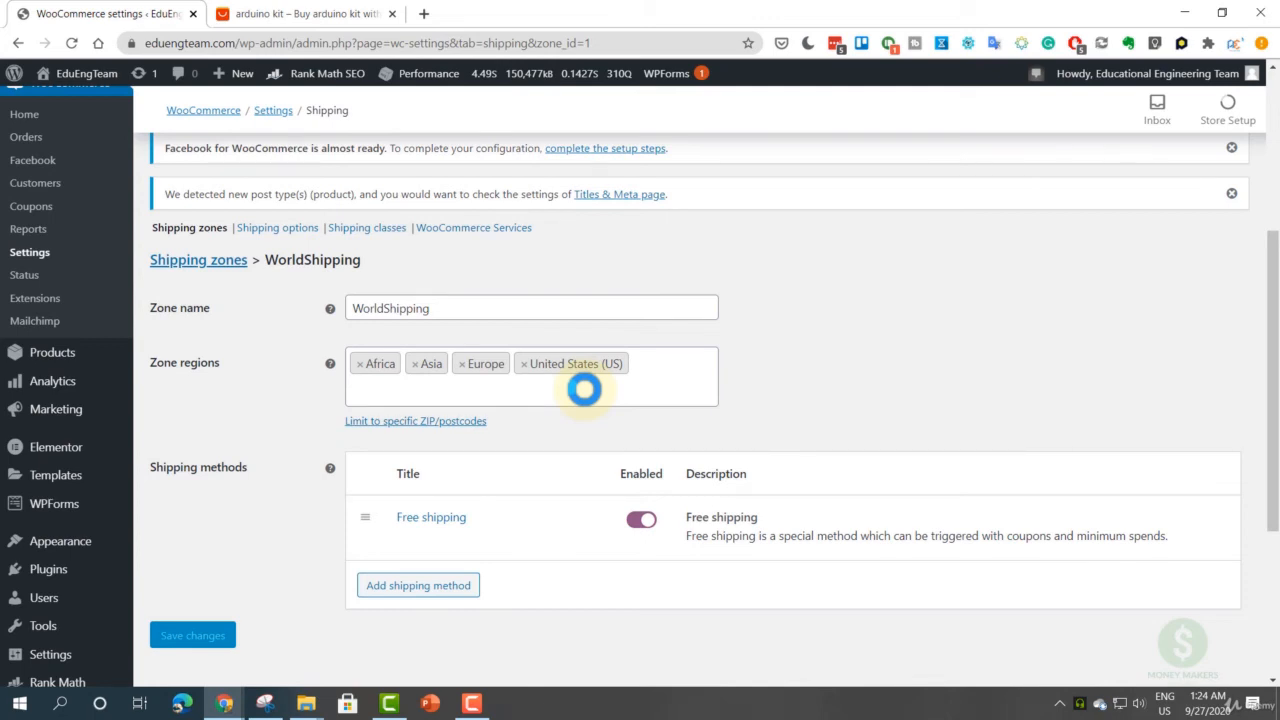
- In the Shipping options, enable hiding shipping costs until an address is entered and save the changes
click(283, 234)
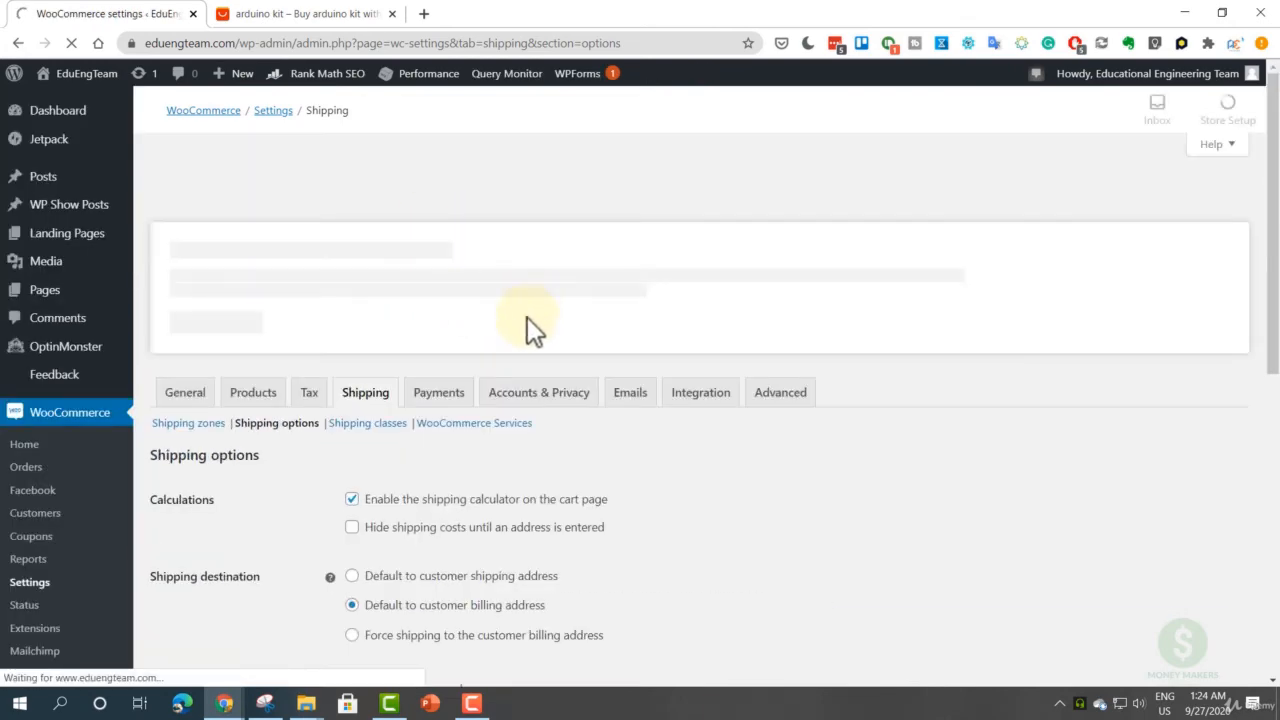
scroll(475, 418, down, 3)
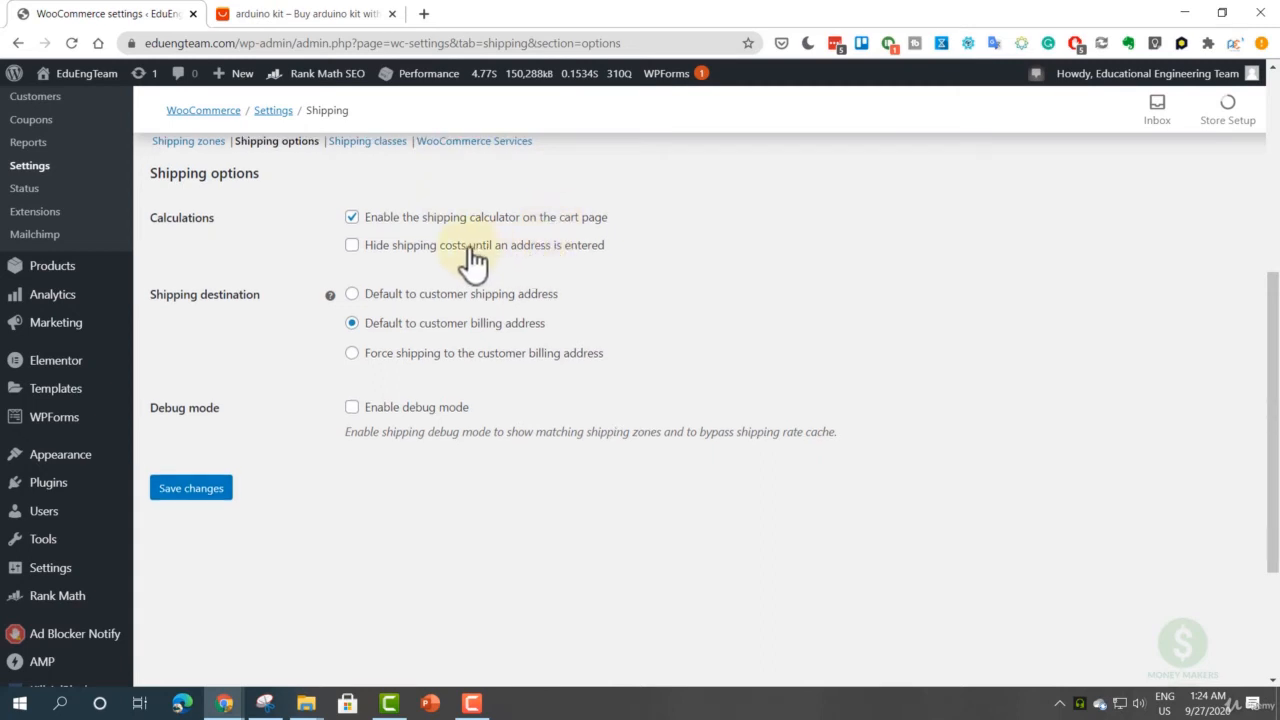
click(385, 257)
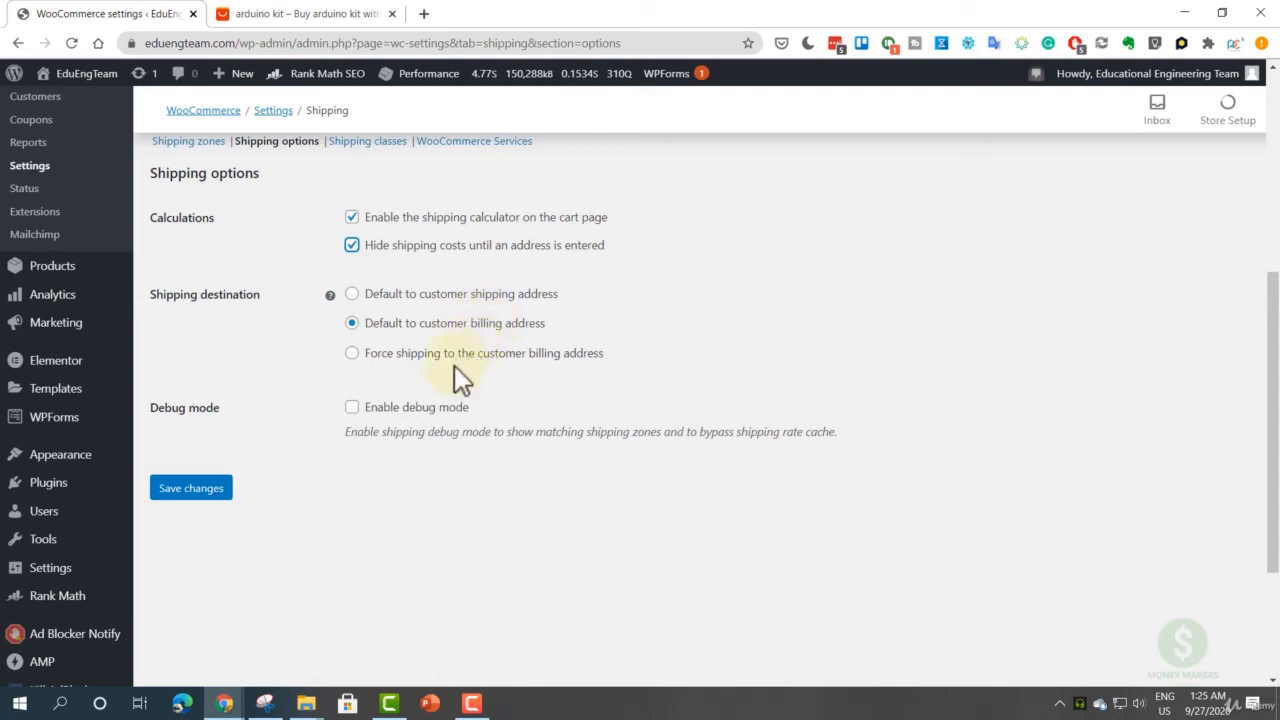
click(180, 492)
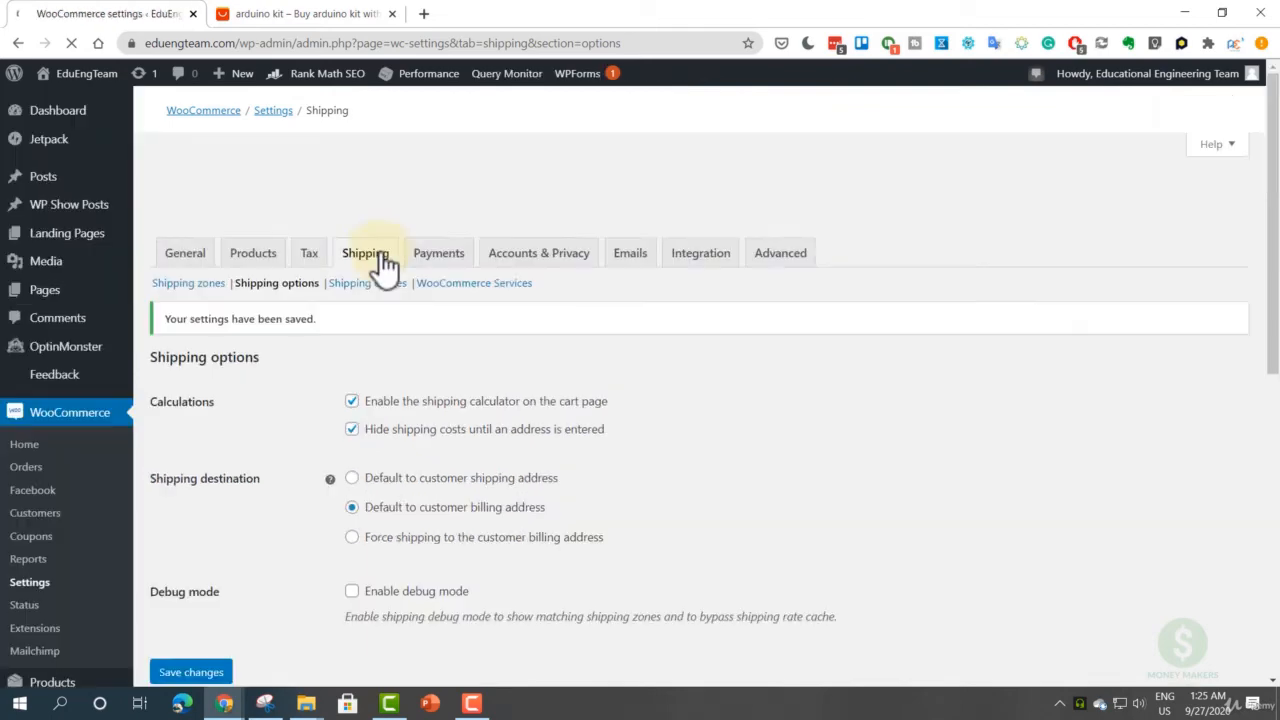
scroll(391, 385, down, 2)
scroll(392, 405, down, 2)
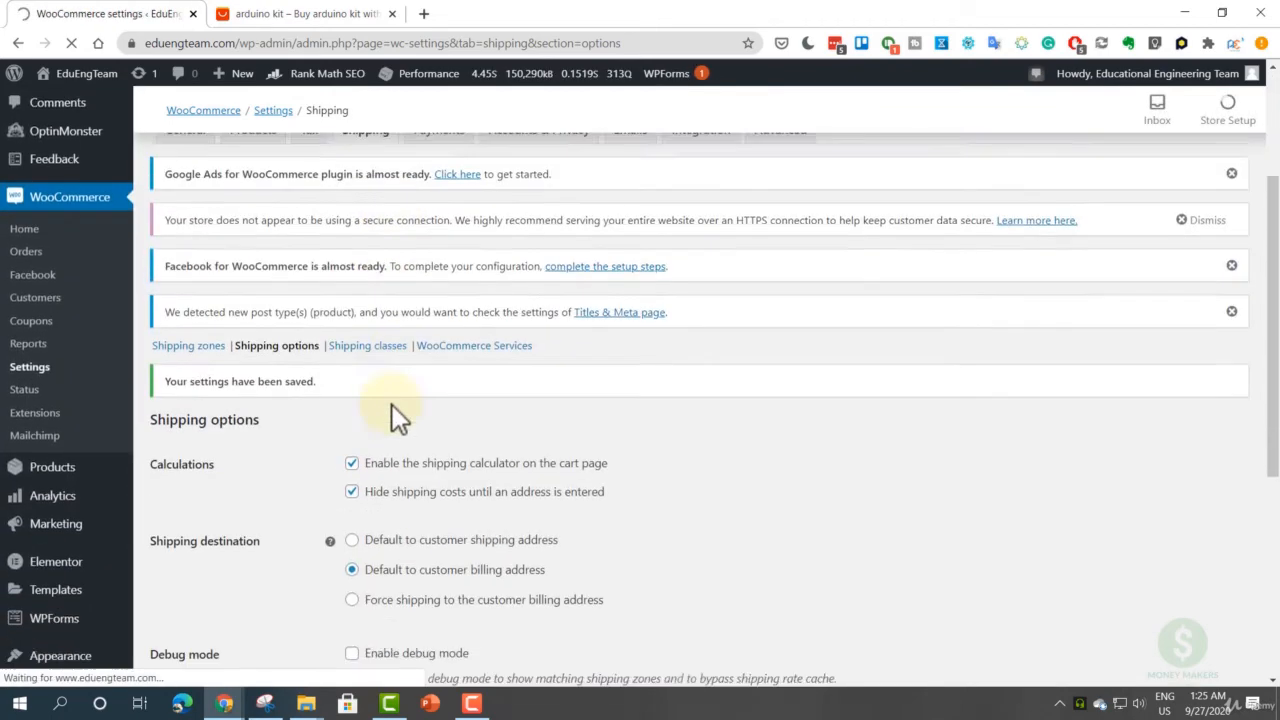
- Review the store's shipping classes, and open the Payments settings to view the available payment methods
click(366, 228)
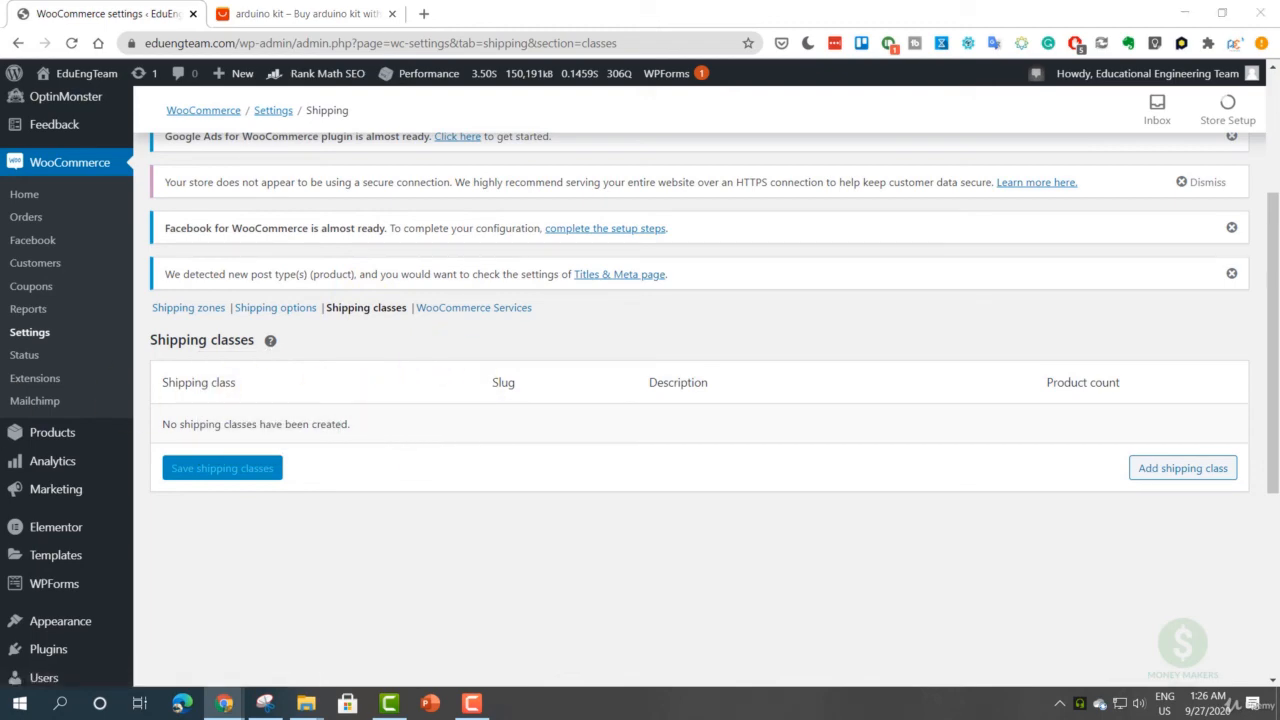
scroll(264, 370, up, 2)
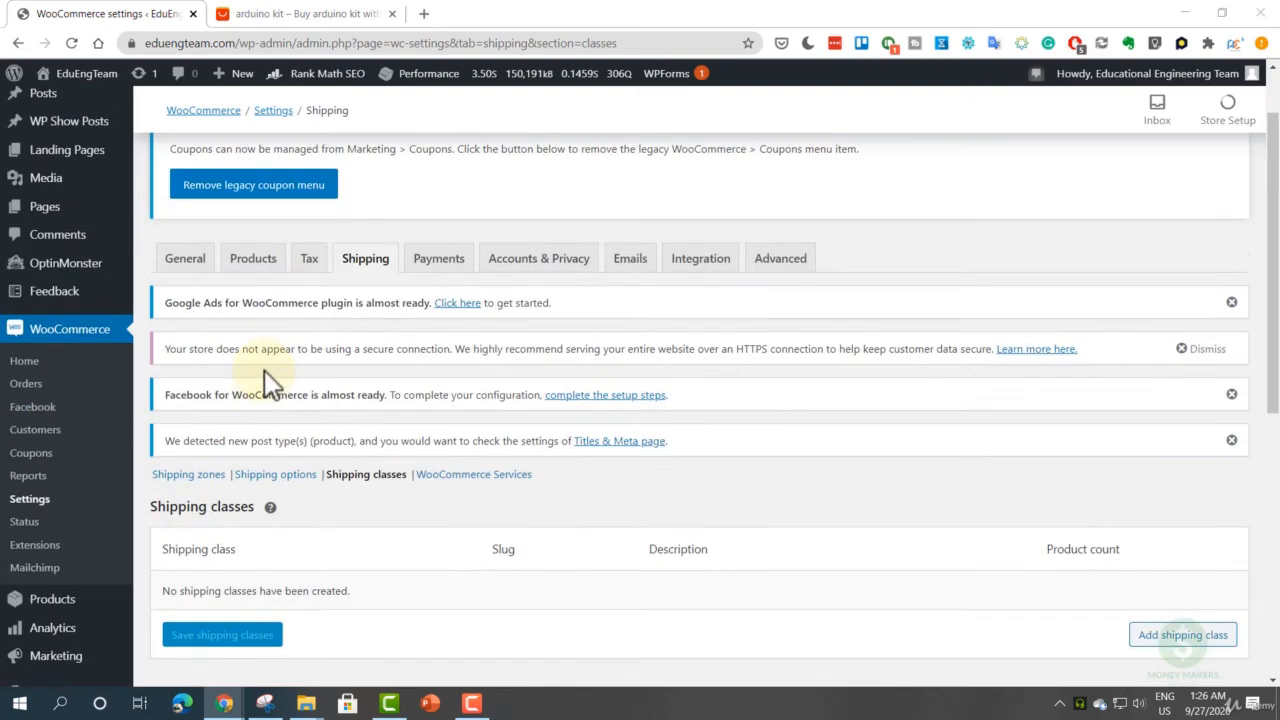
click(429, 262)
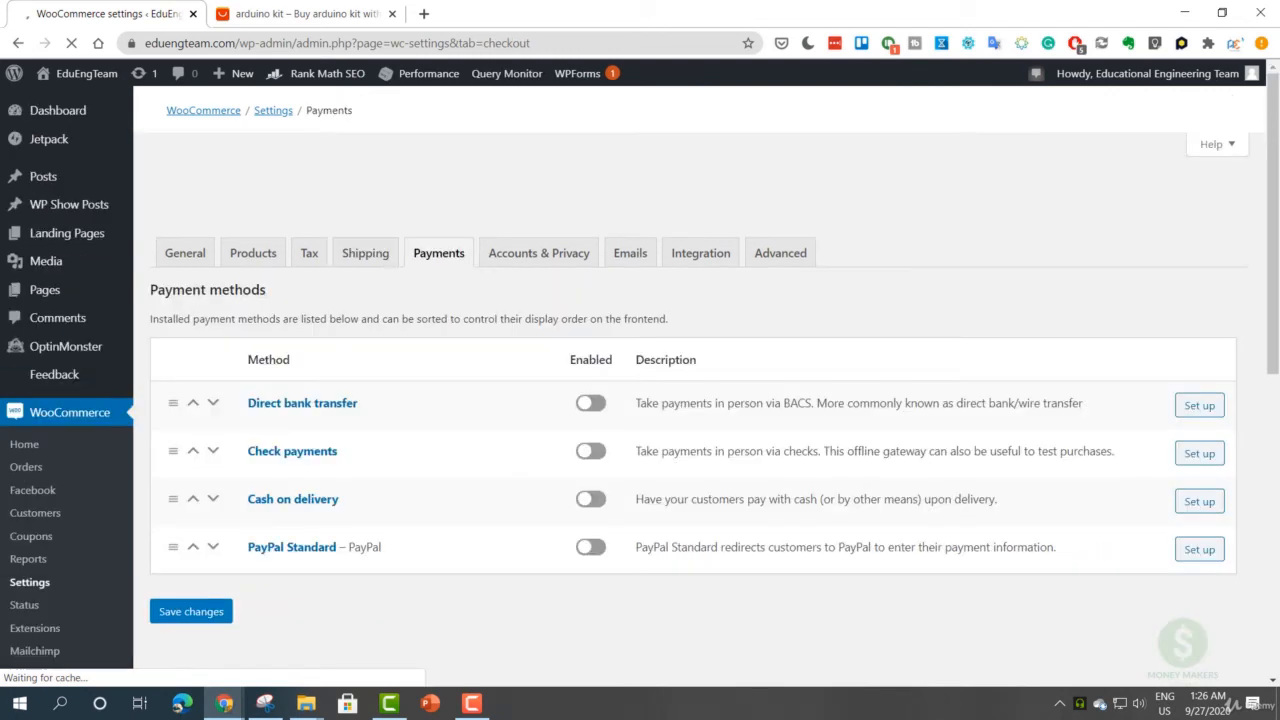
scroll(362, 551, down, 3)
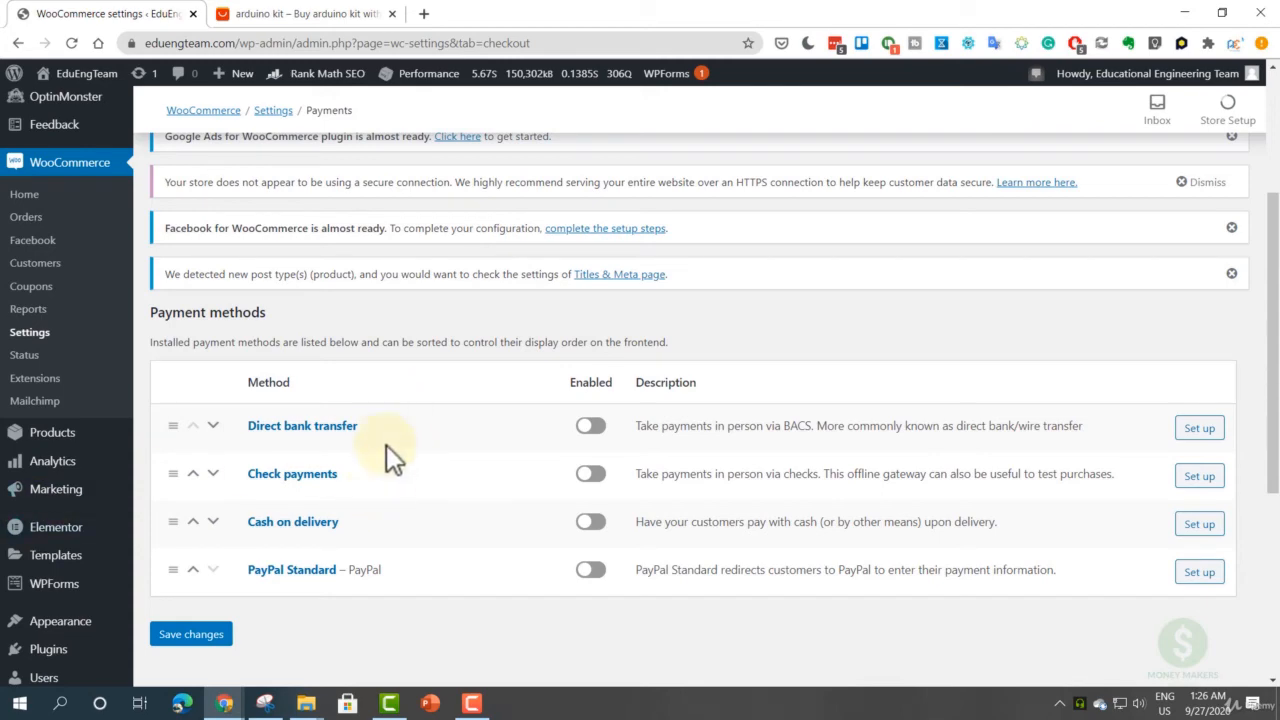
scroll(400, 448, up, 2)
scroll(398, 448, down, 3)
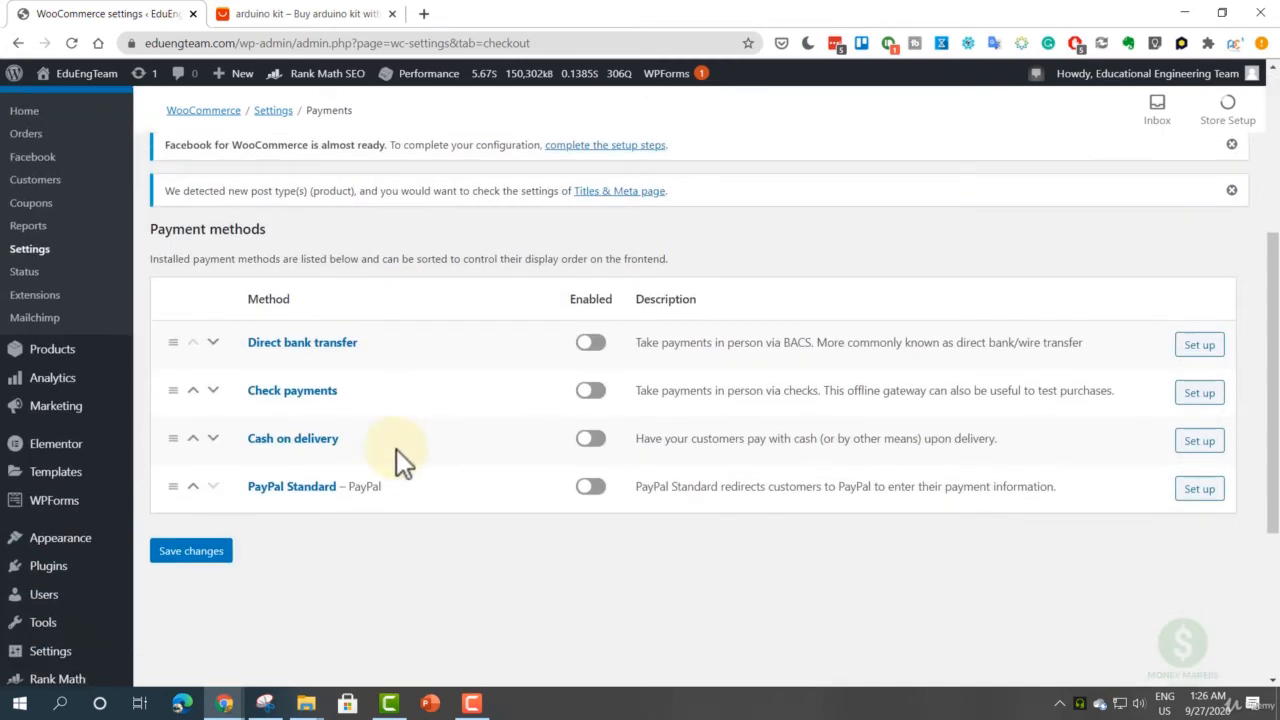
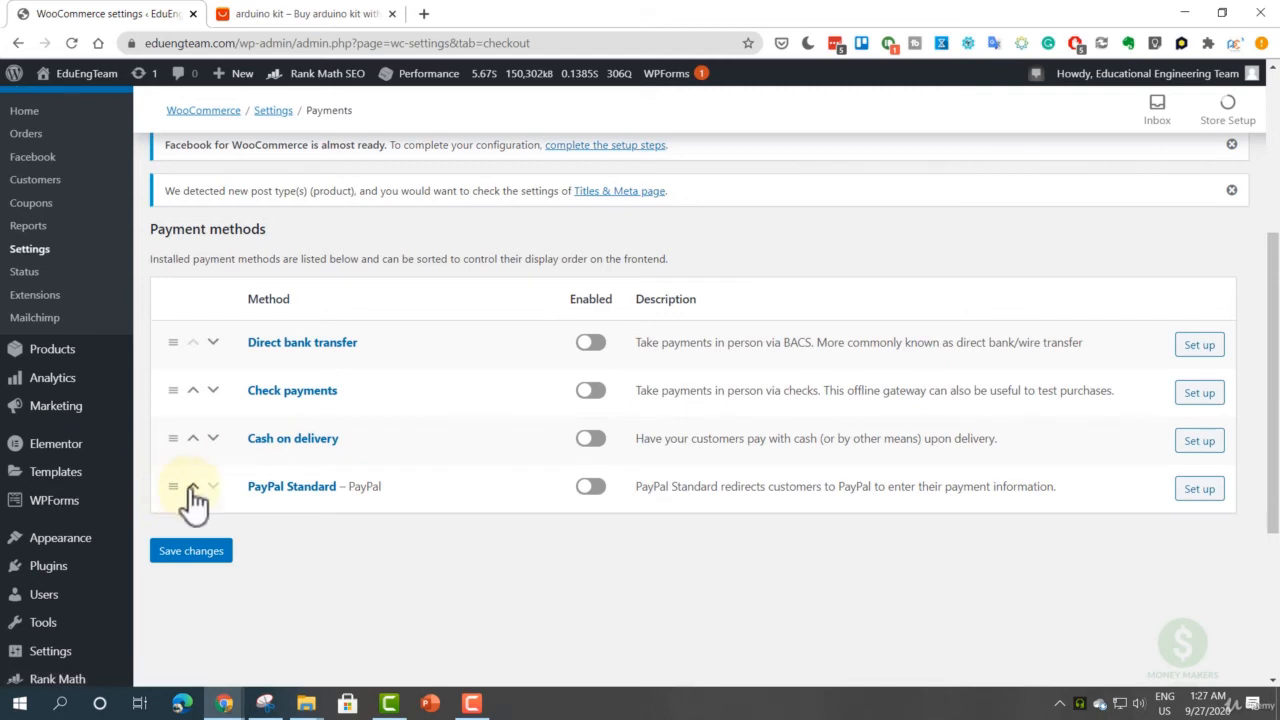
- Place PayPal Standard first in the payment methods list and enable it, saving the changes
drag(172, 484, 180, 336)
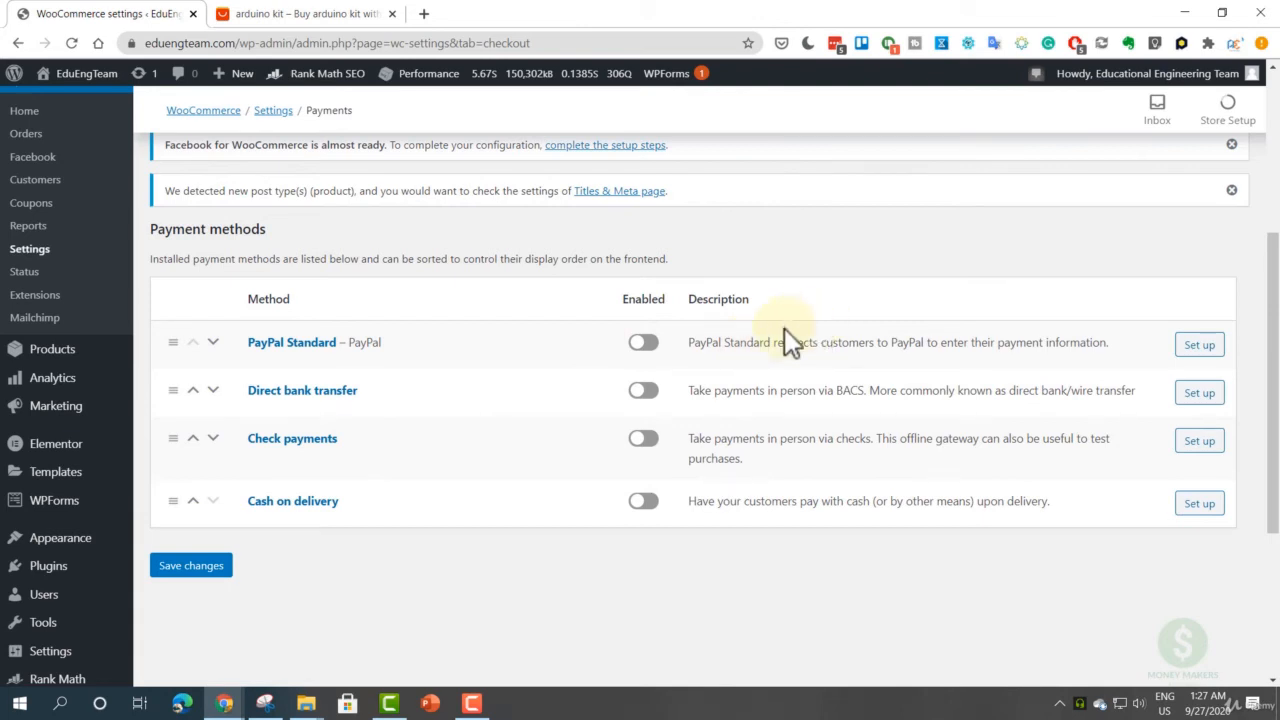
click(644, 343)
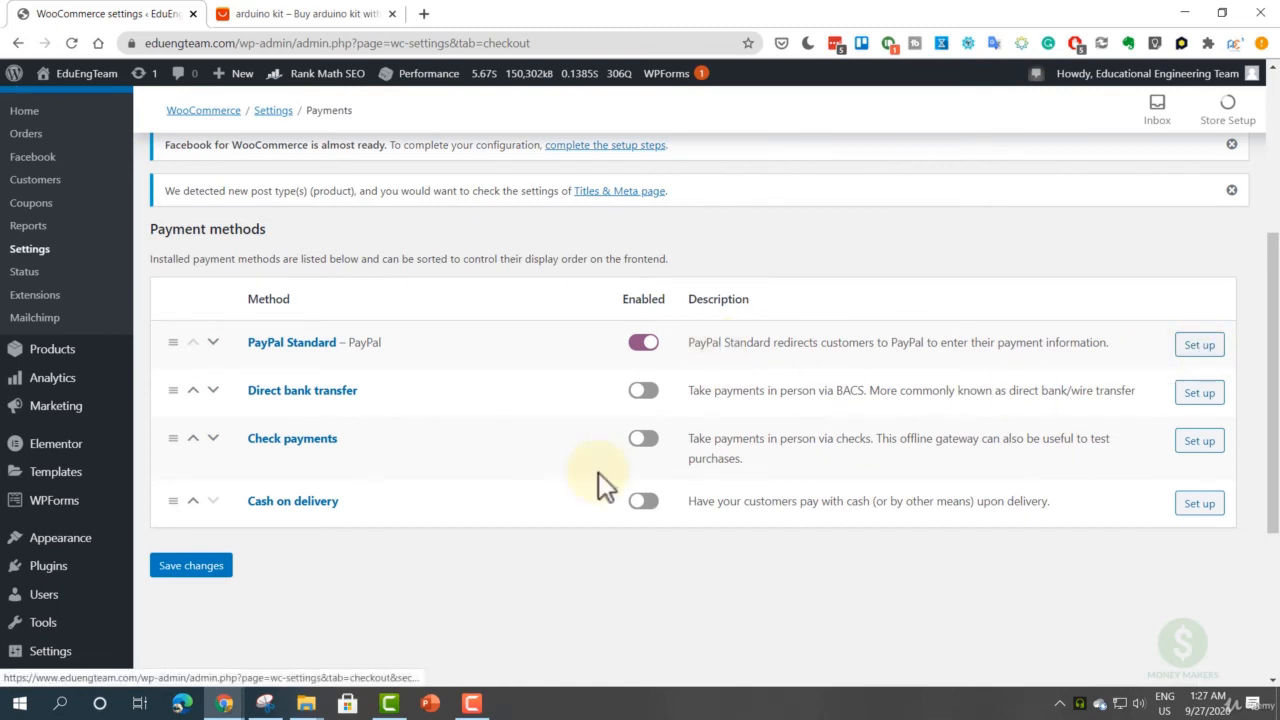
click(216, 584)
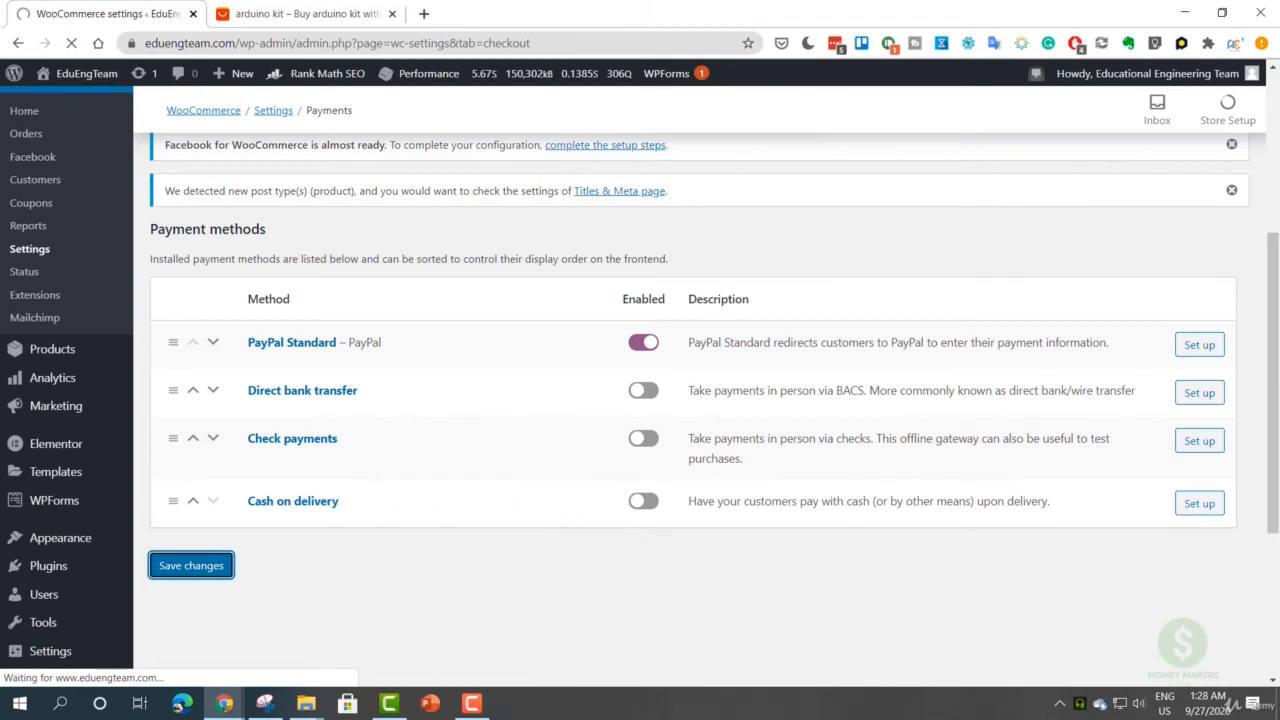
- Open the management settings of the PayPal Standard payment method
scroll(600, 476, down, 3)
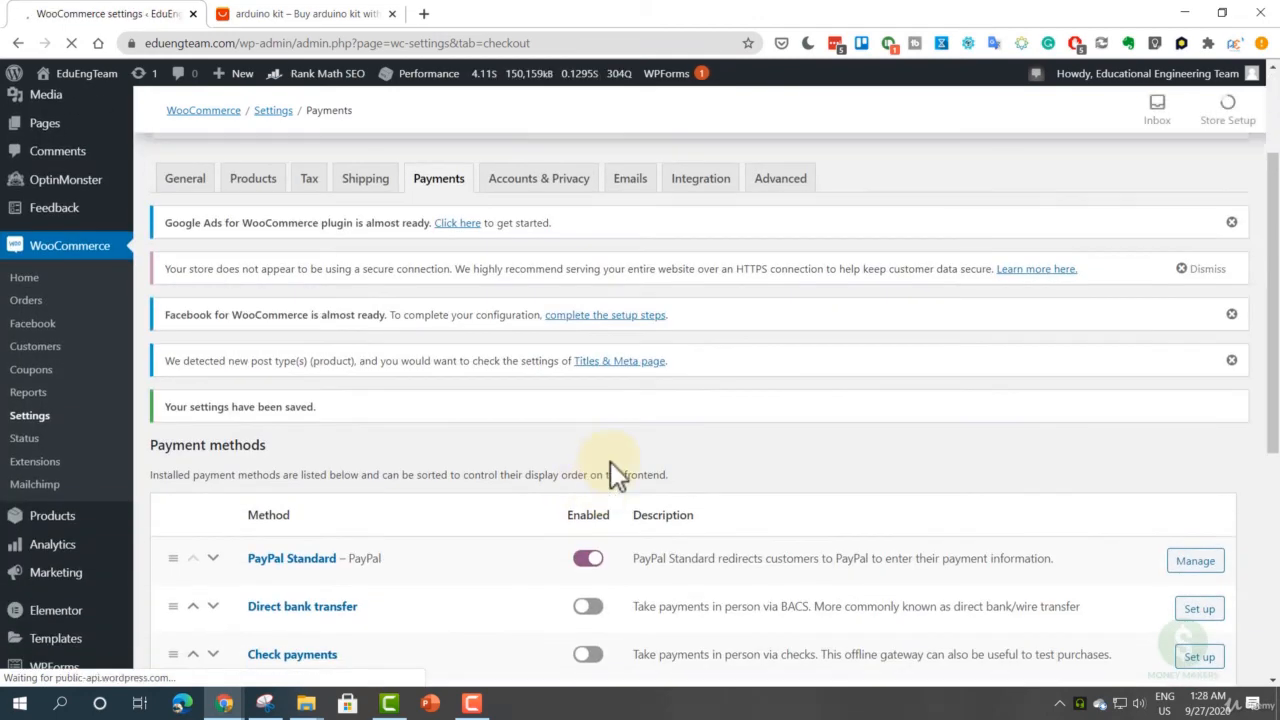
scroll(612, 468, down, 2)
click(1194, 321)
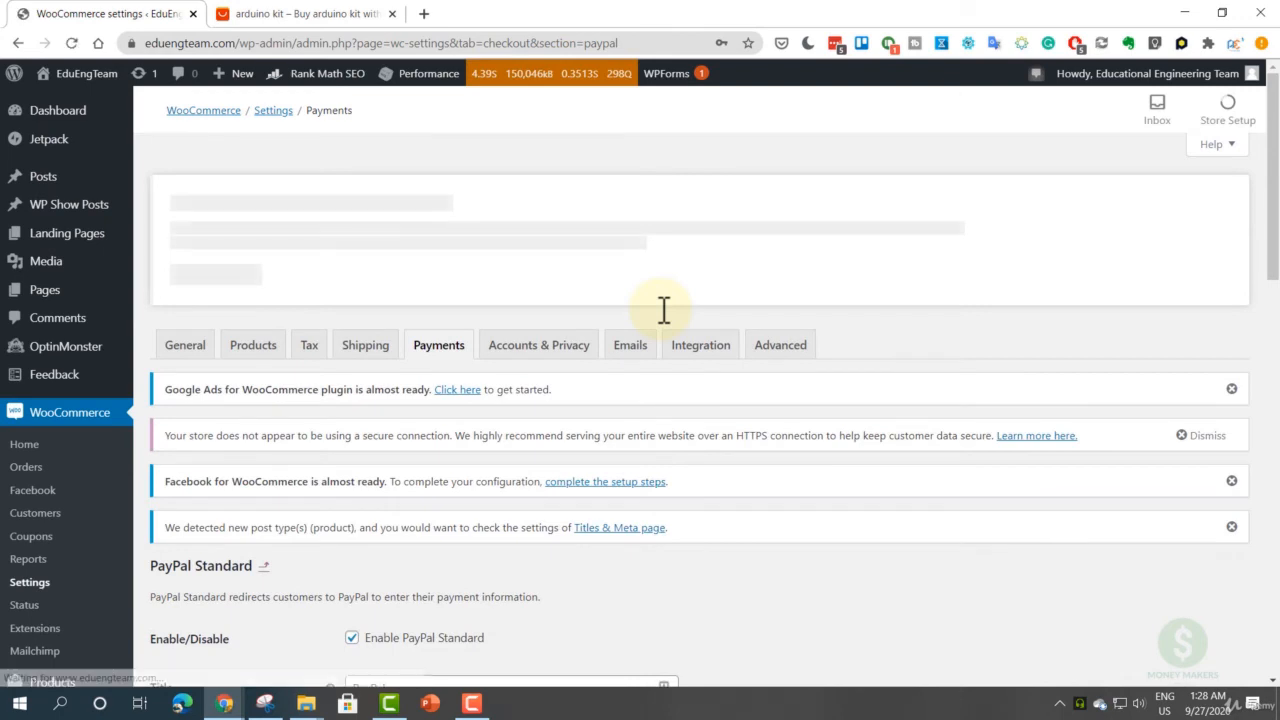
scroll(782, 427, down, 3)
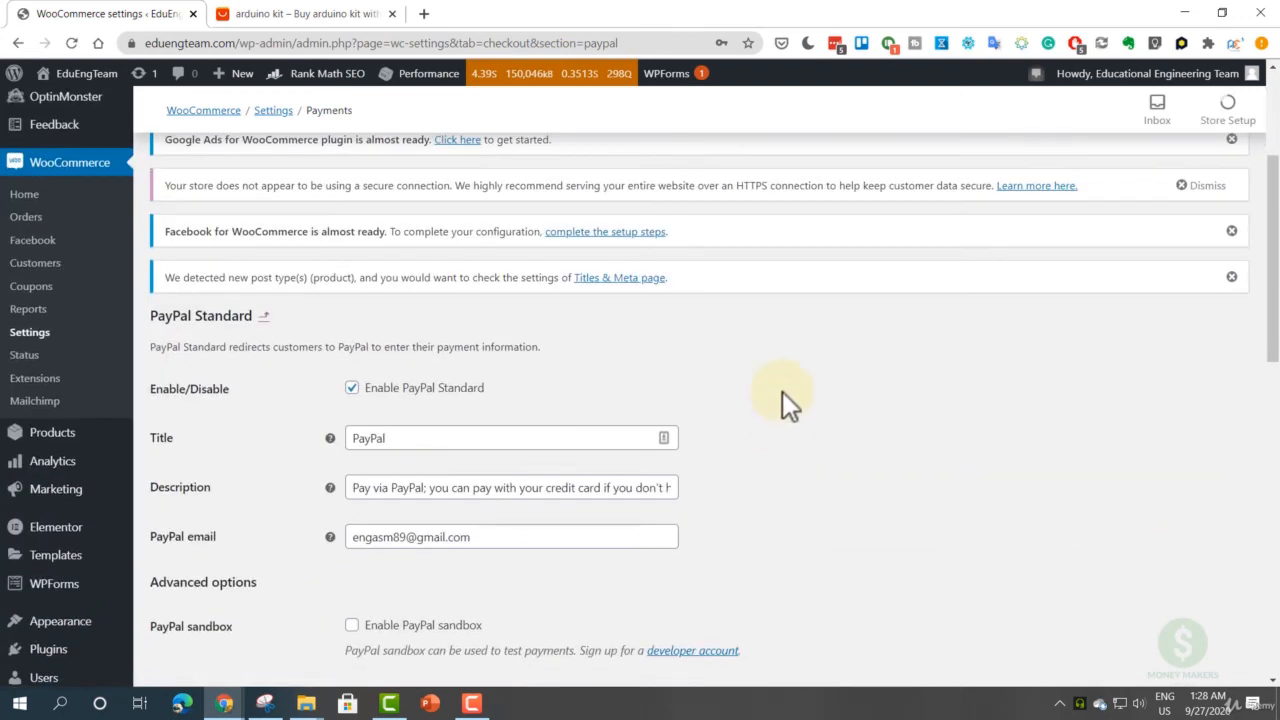
scroll(780, 411, down, 3)
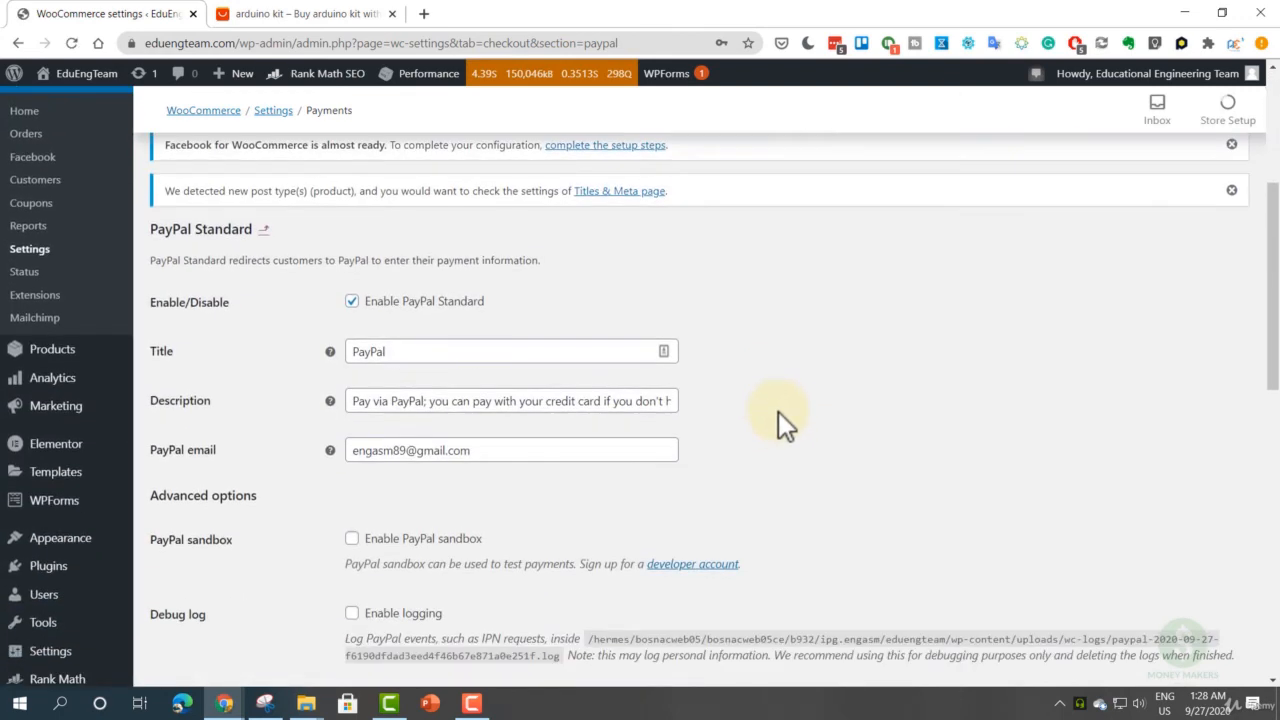
- Examine the PayPal email and the checkout description text in the PayPal Standard settings
triple_click(527, 283)
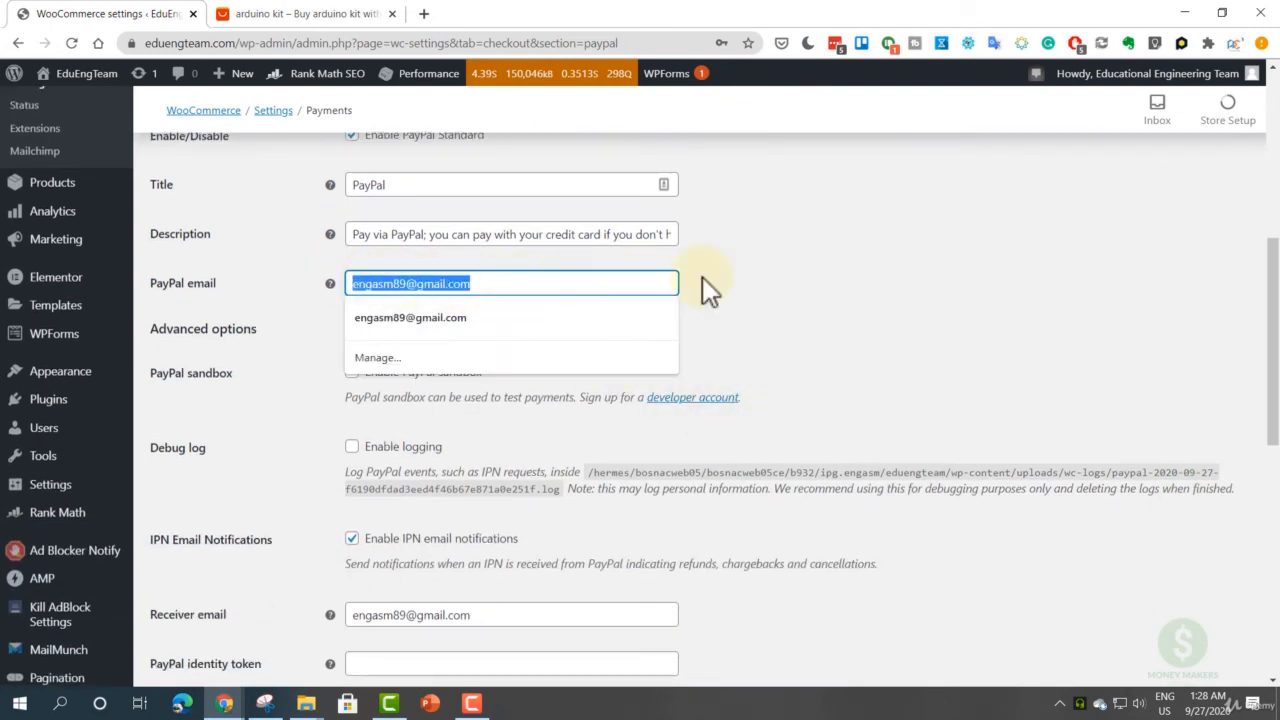
click(829, 285)
drag(430, 236, 623, 234)
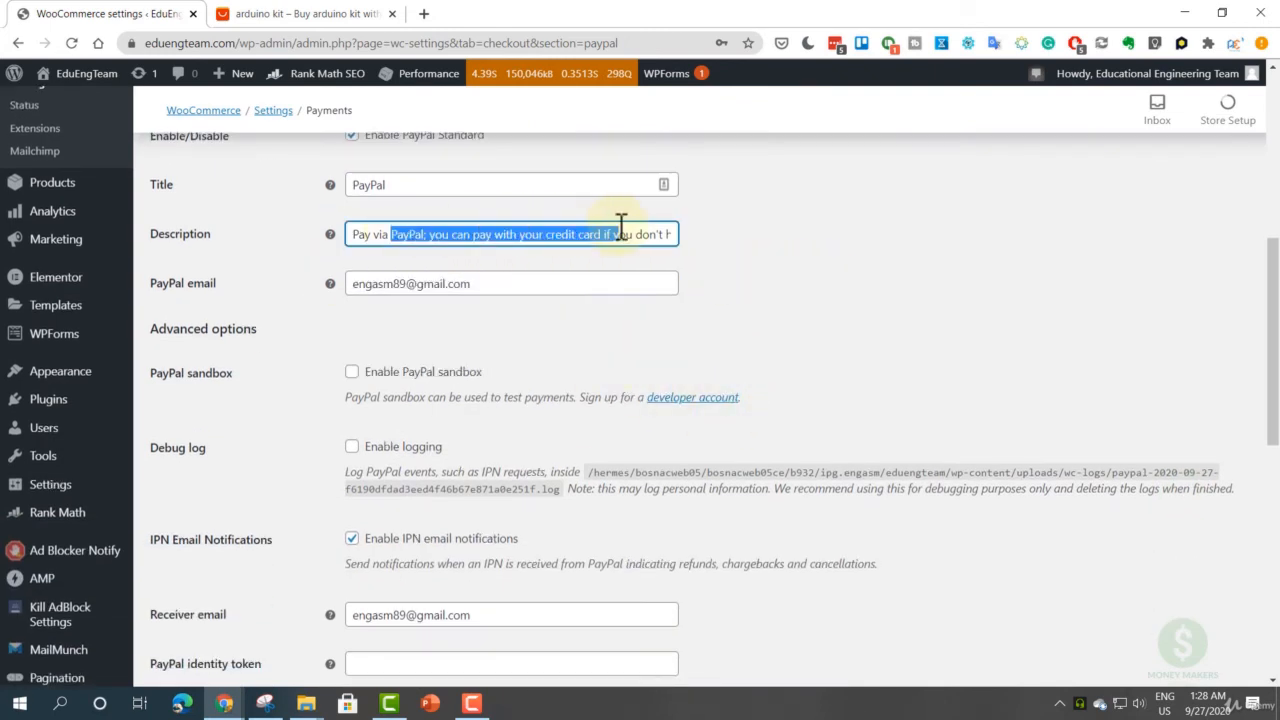
click(543, 238)
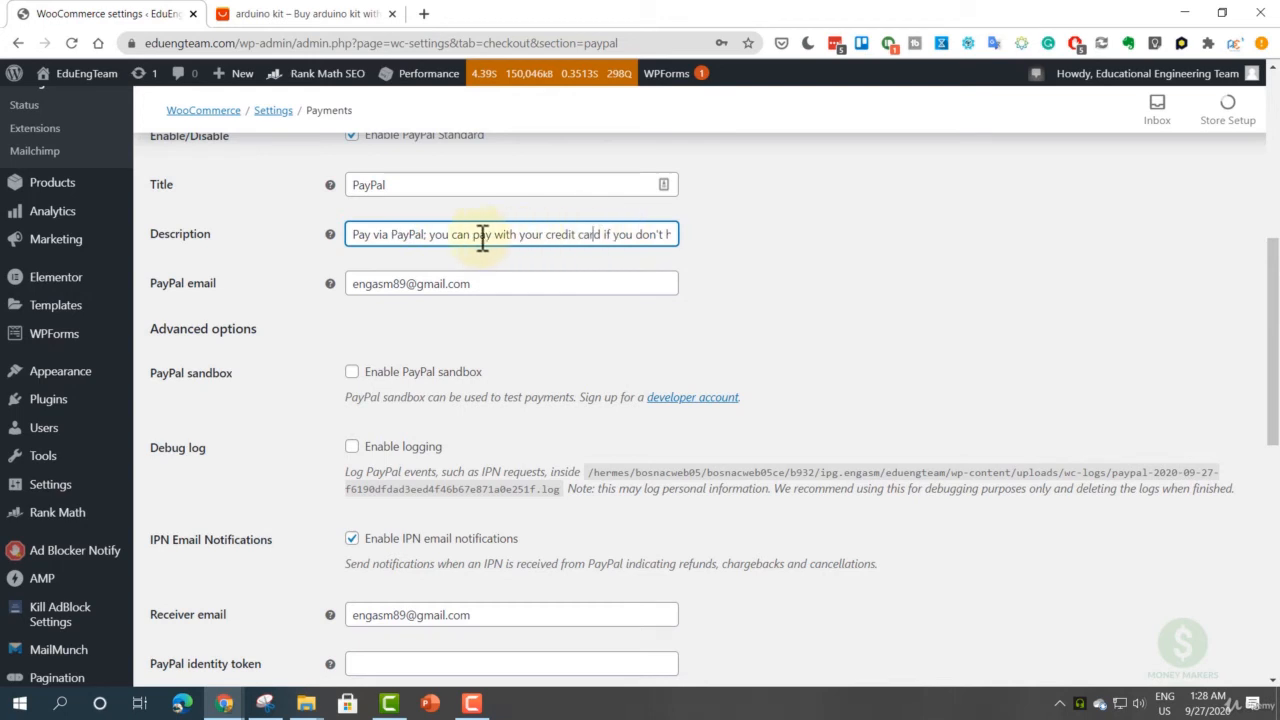
drag(451, 237, 700, 251)
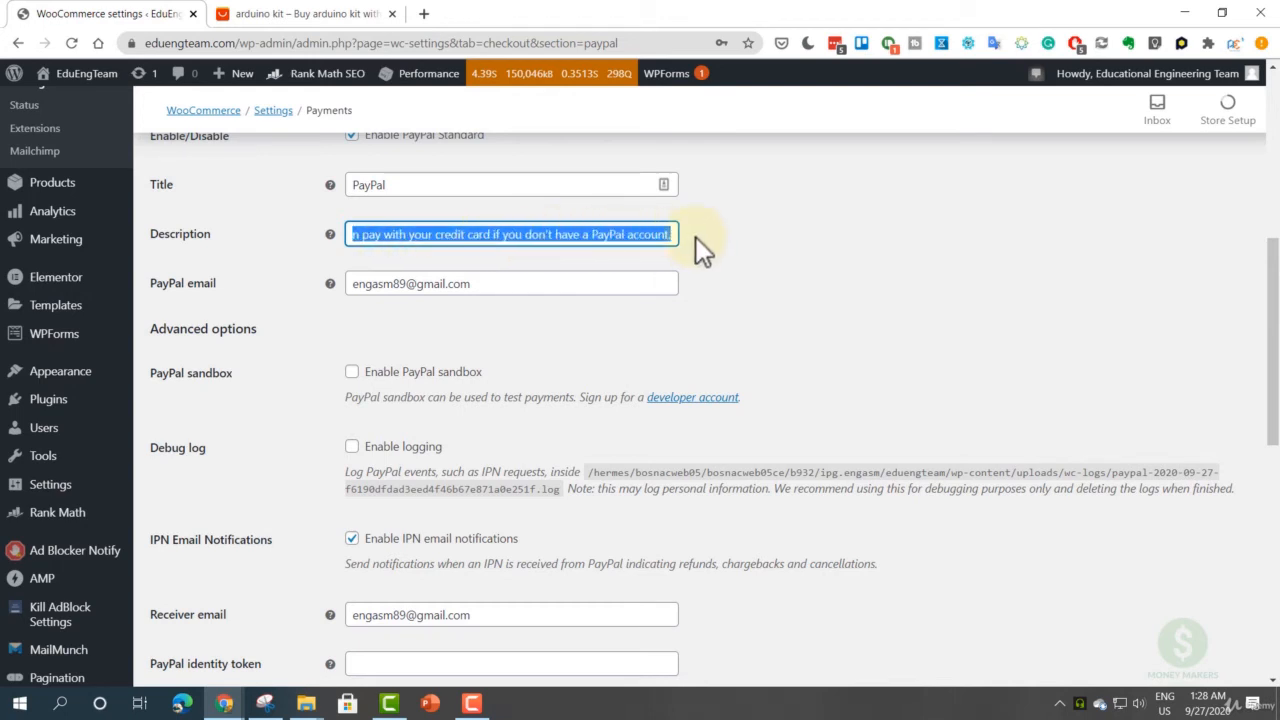
click(583, 241)
drag(614, 238, 278, 240)
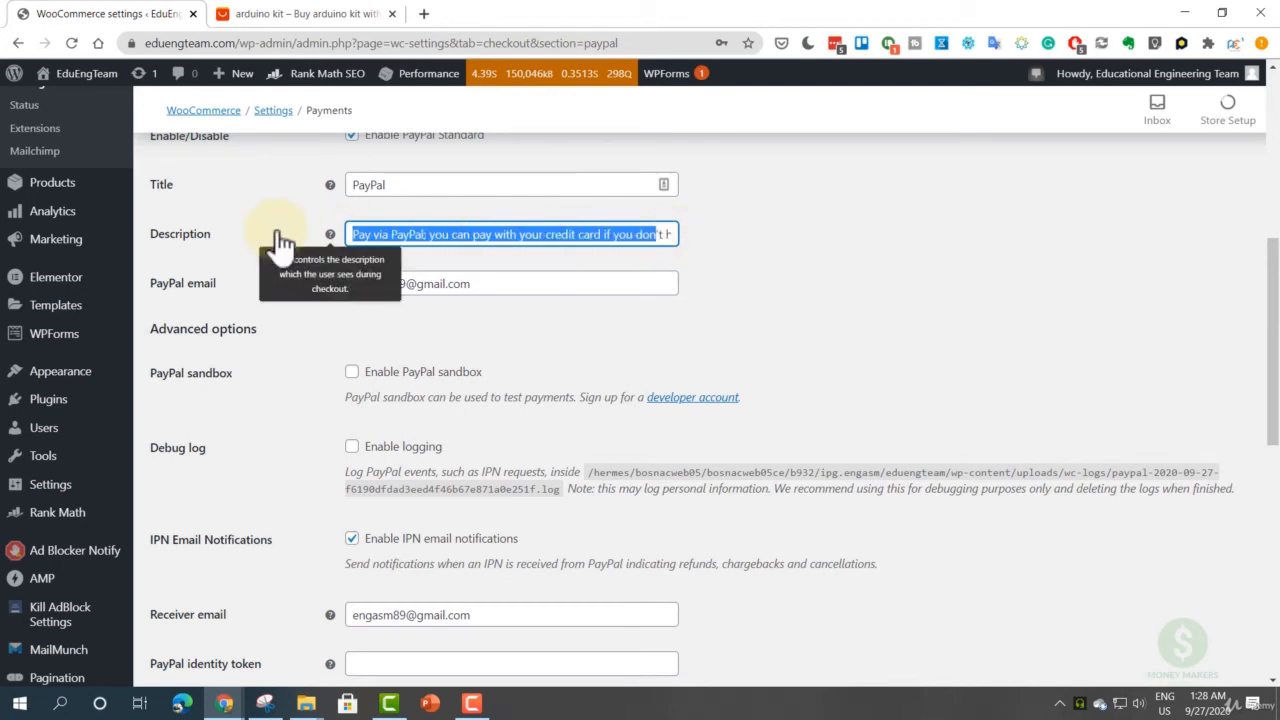
click(453, 238)
drag(430, 238, 351, 238)
click(422, 234)
click(802, 297)
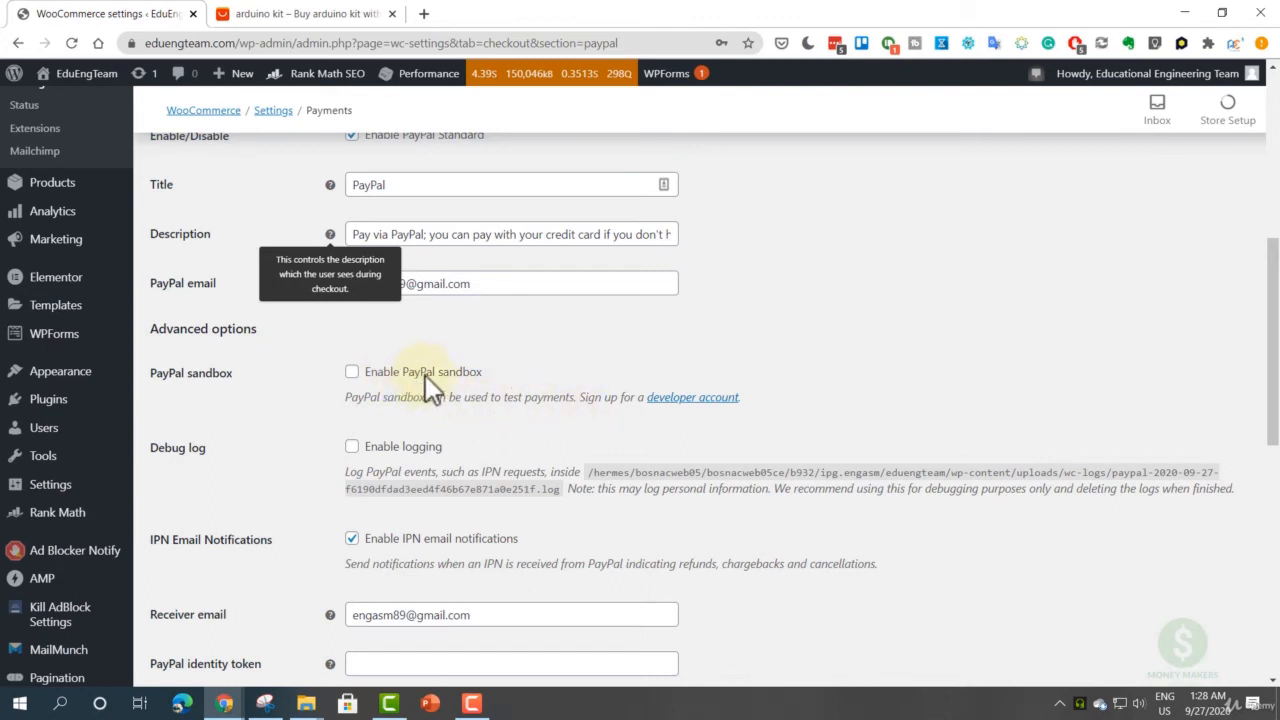
- Review the sandbox, debug log and IPN notification options, comparing the PayPal email with the receiver email and its help text
scroll(423, 391, down, 1)
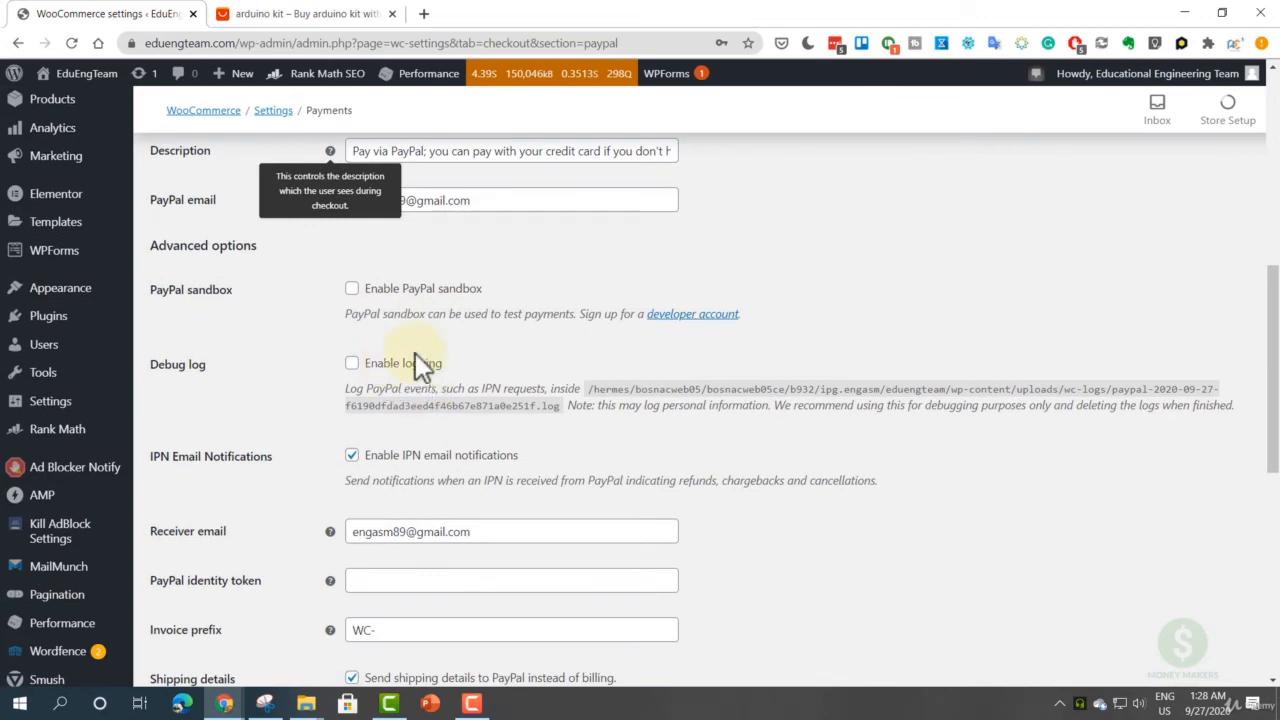
scroll(416, 370, down, 1)
scroll(430, 380, down, 2)
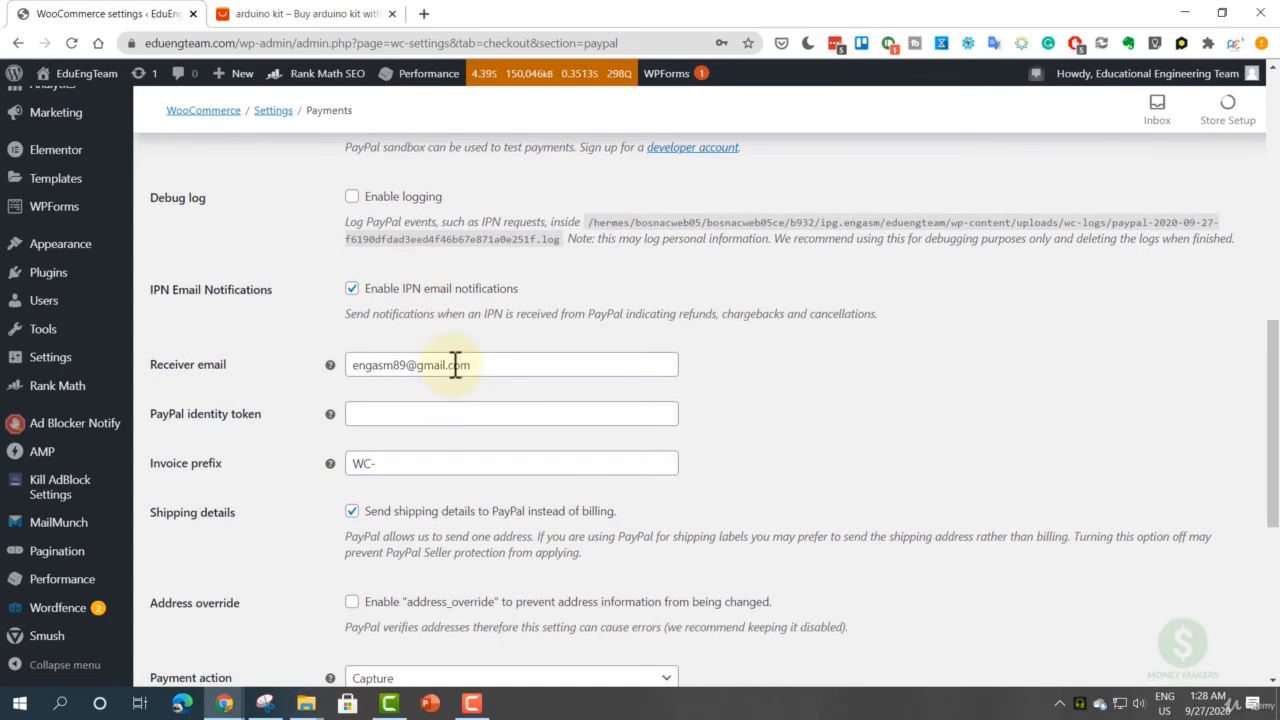
scroll(414, 386, up, 4)
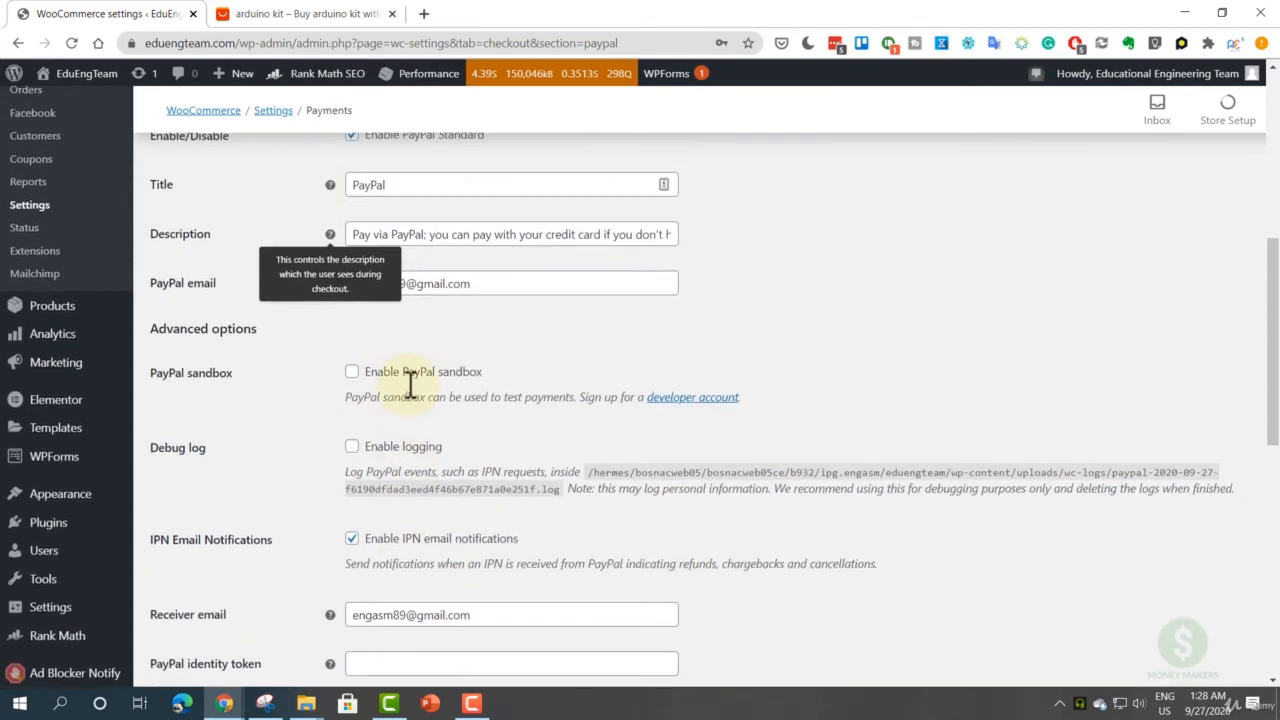
click(462, 283)
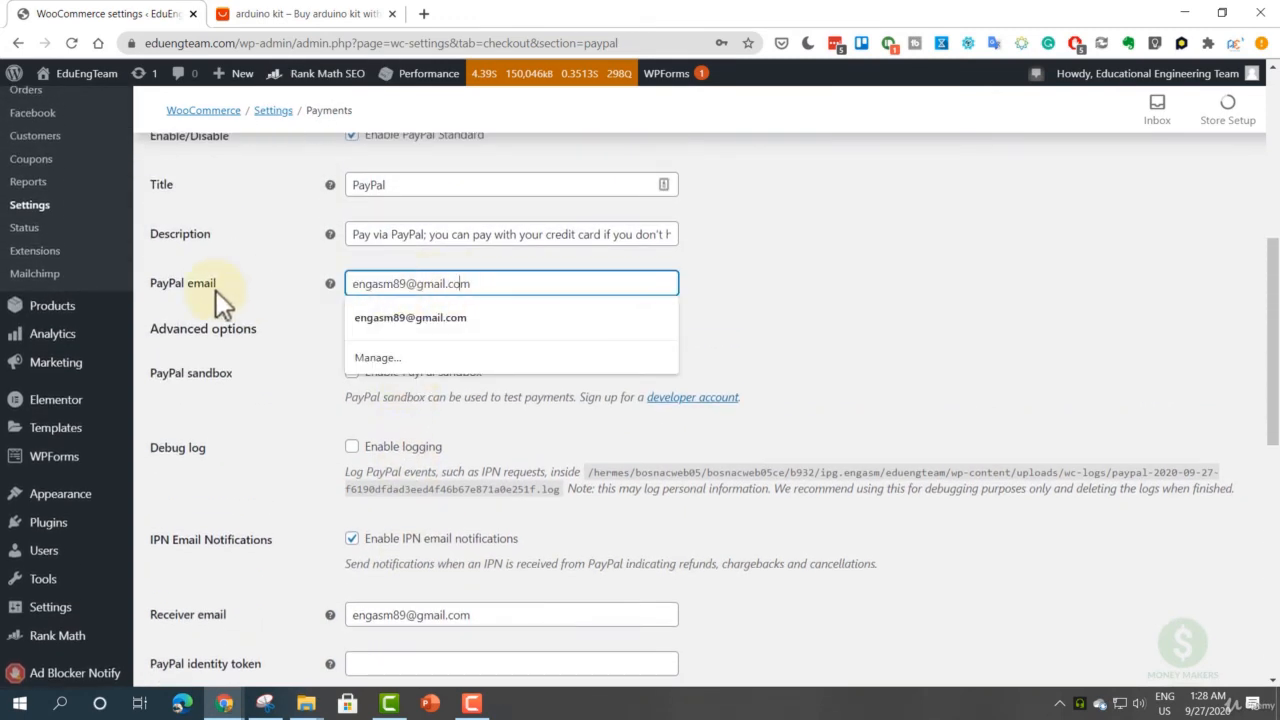
click(265, 324)
scroll(280, 330, down, 5)
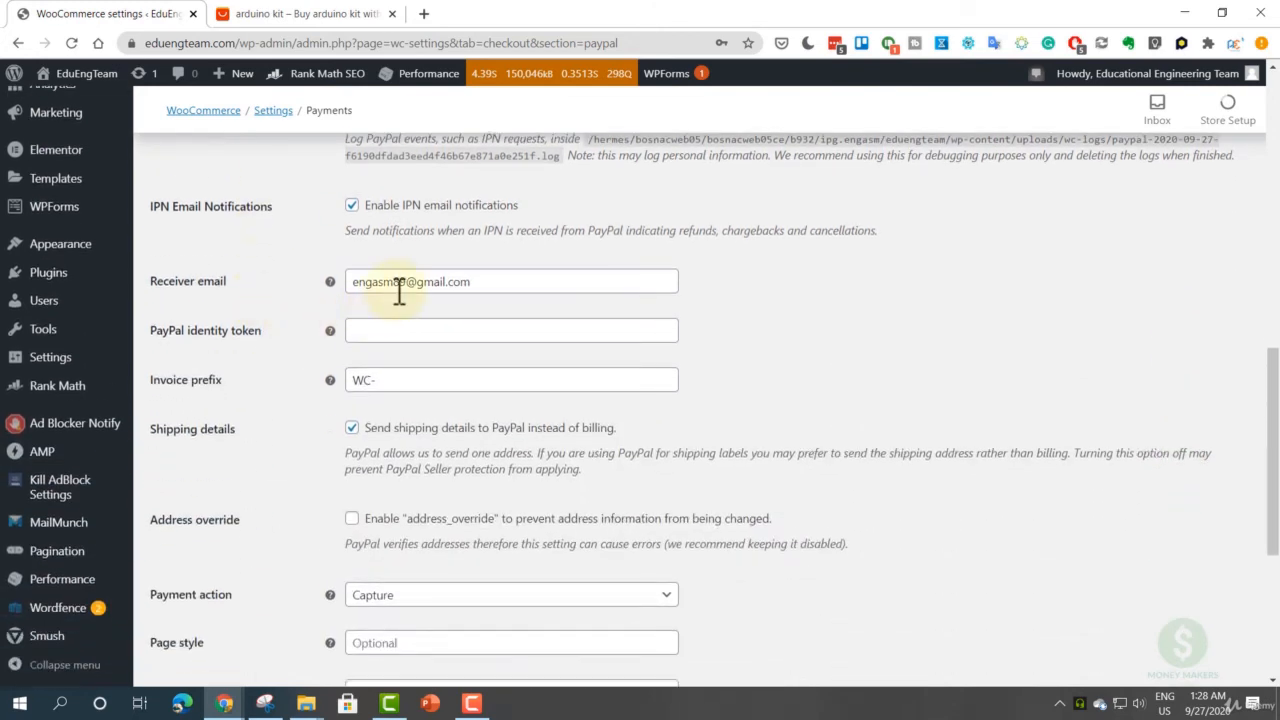
mouse_move(331, 283)
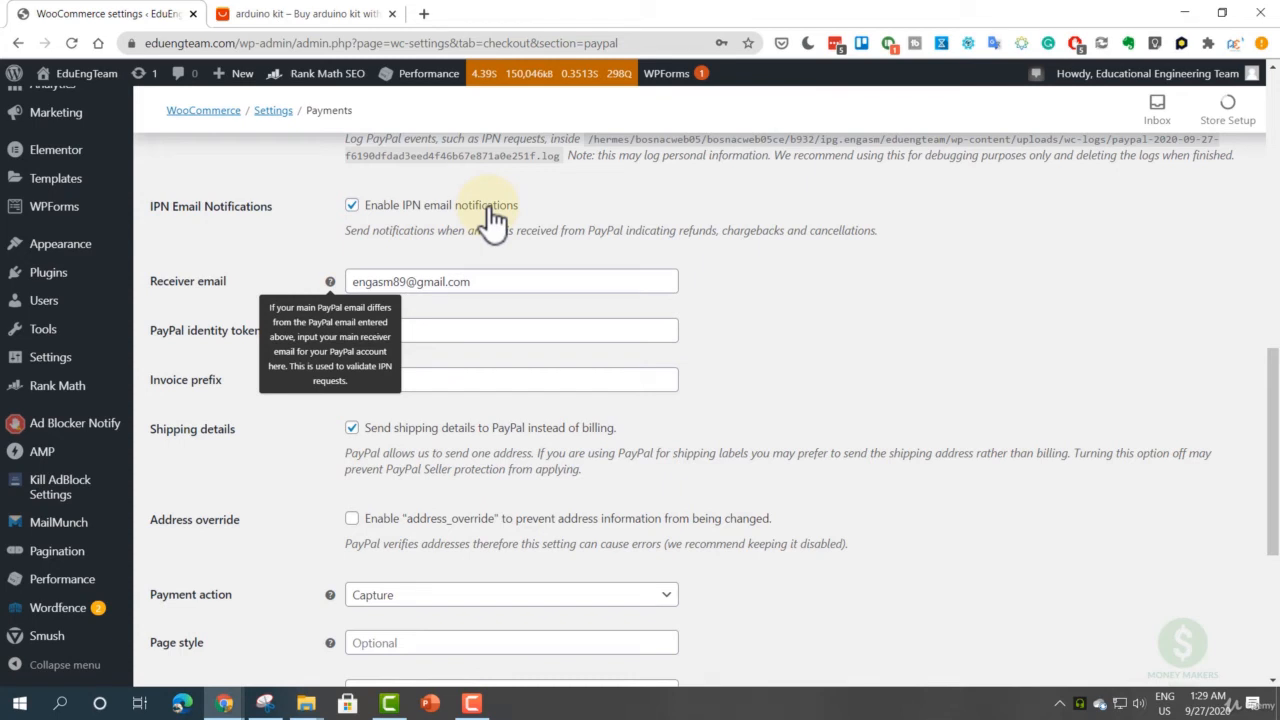
click(437, 280)
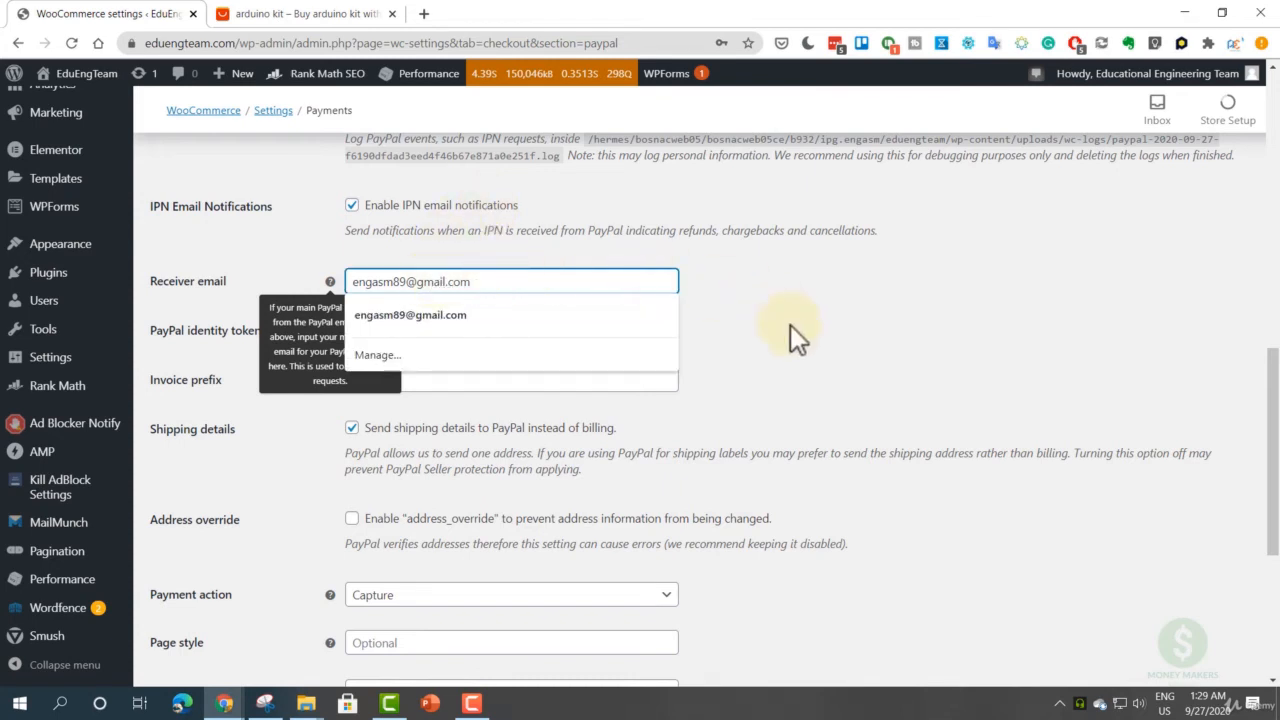
click(709, 334)
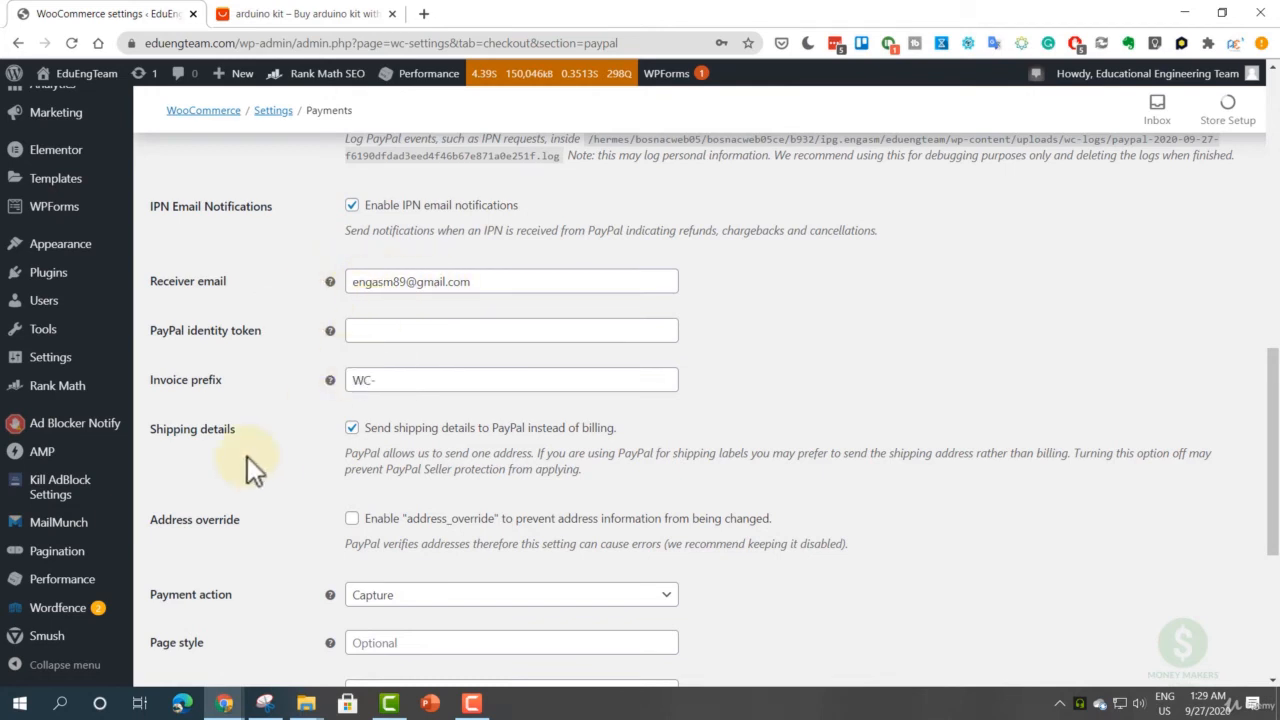
- Examine the PayPal identity token's help text and the invoice prefix
scroll(247, 456, down, 1)
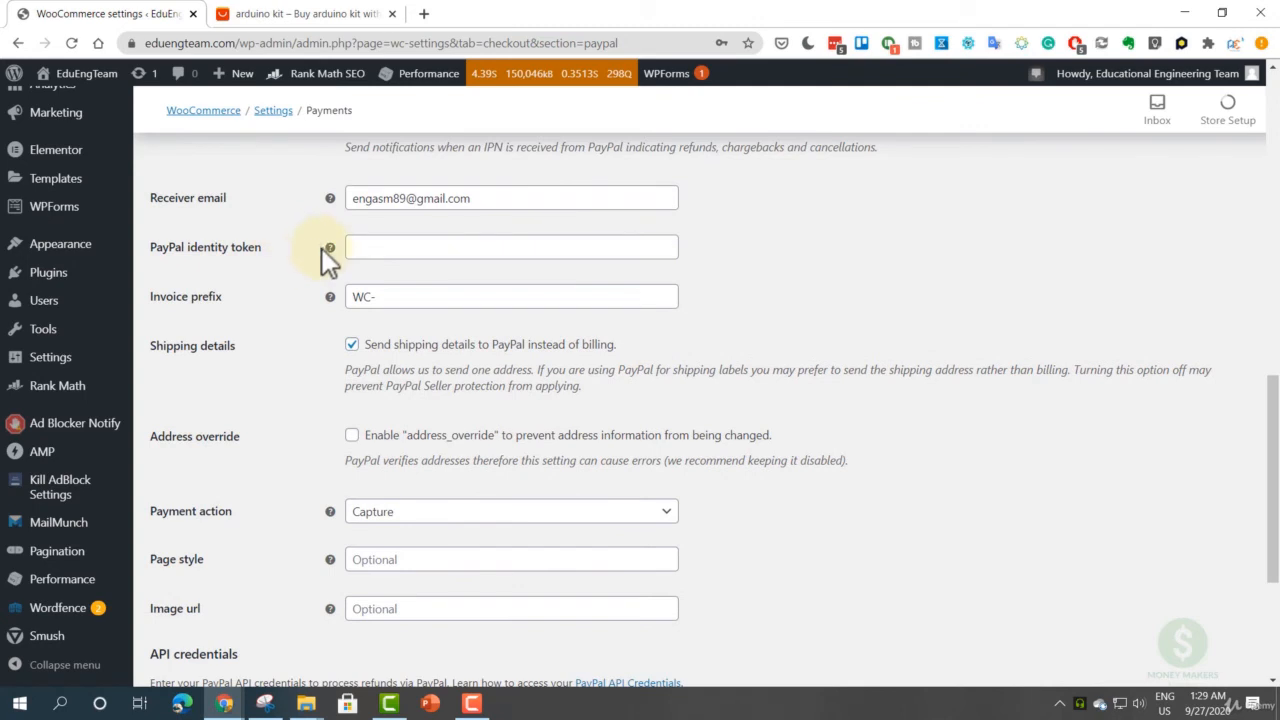
mouse_move(327, 248)
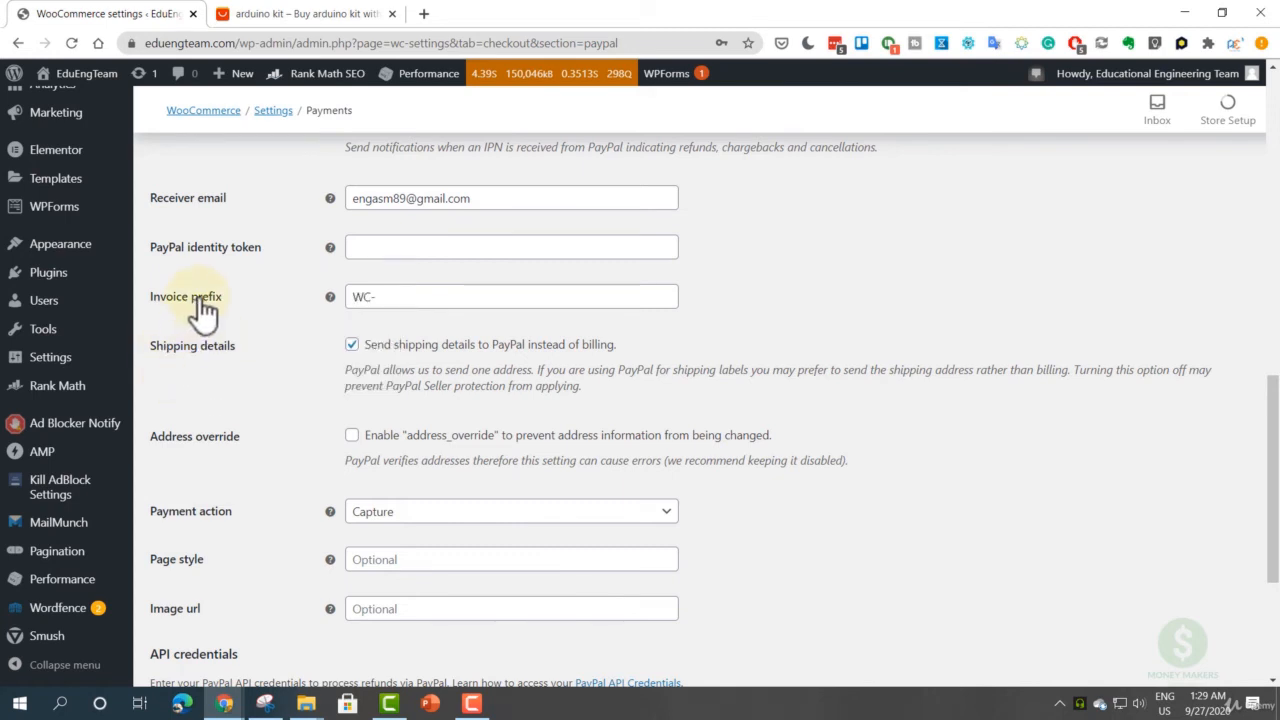
drag(375, 297, 325, 296)
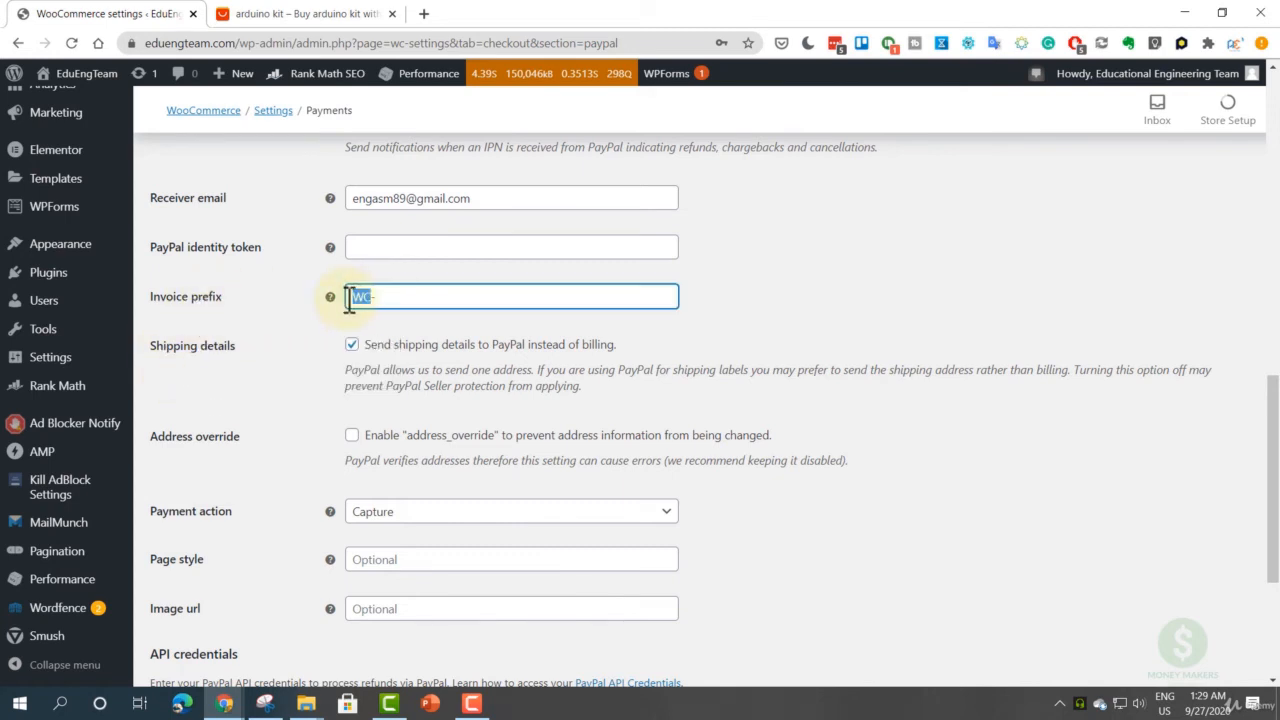
click(360, 296)
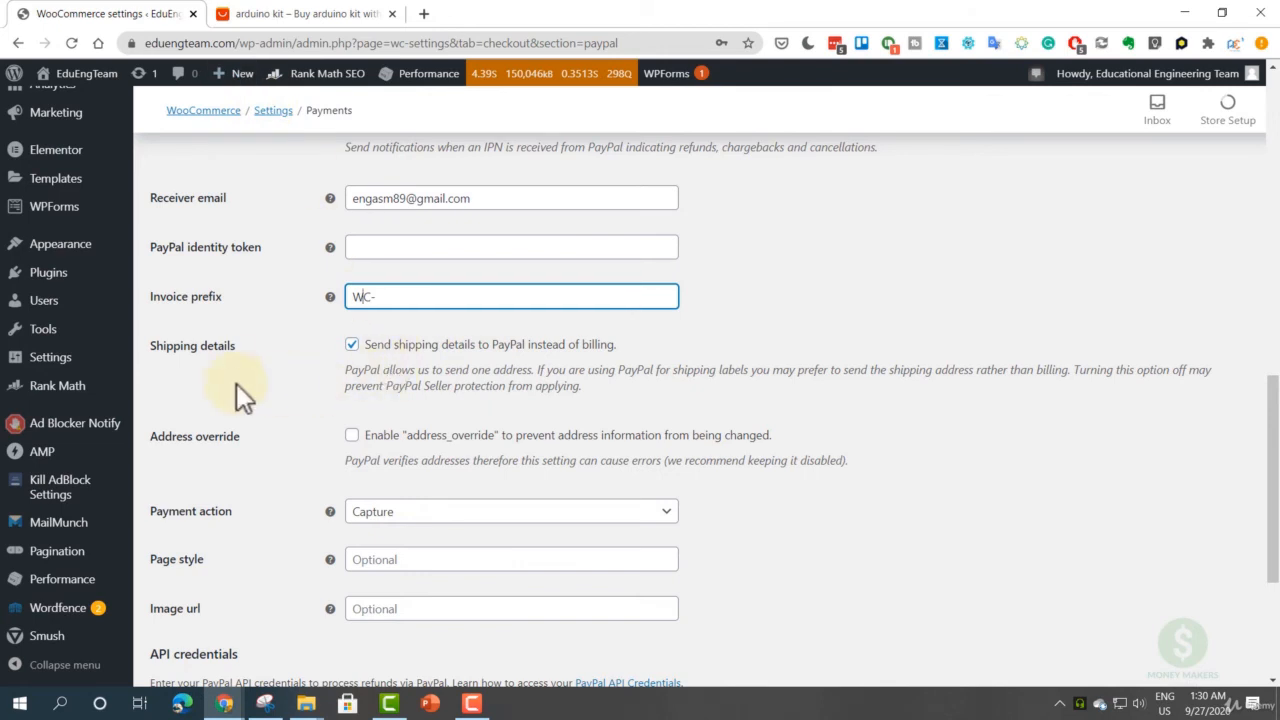
- Select Capture as the PayPal payment action and view the API credentials section
scroll(232, 366, down, 1)
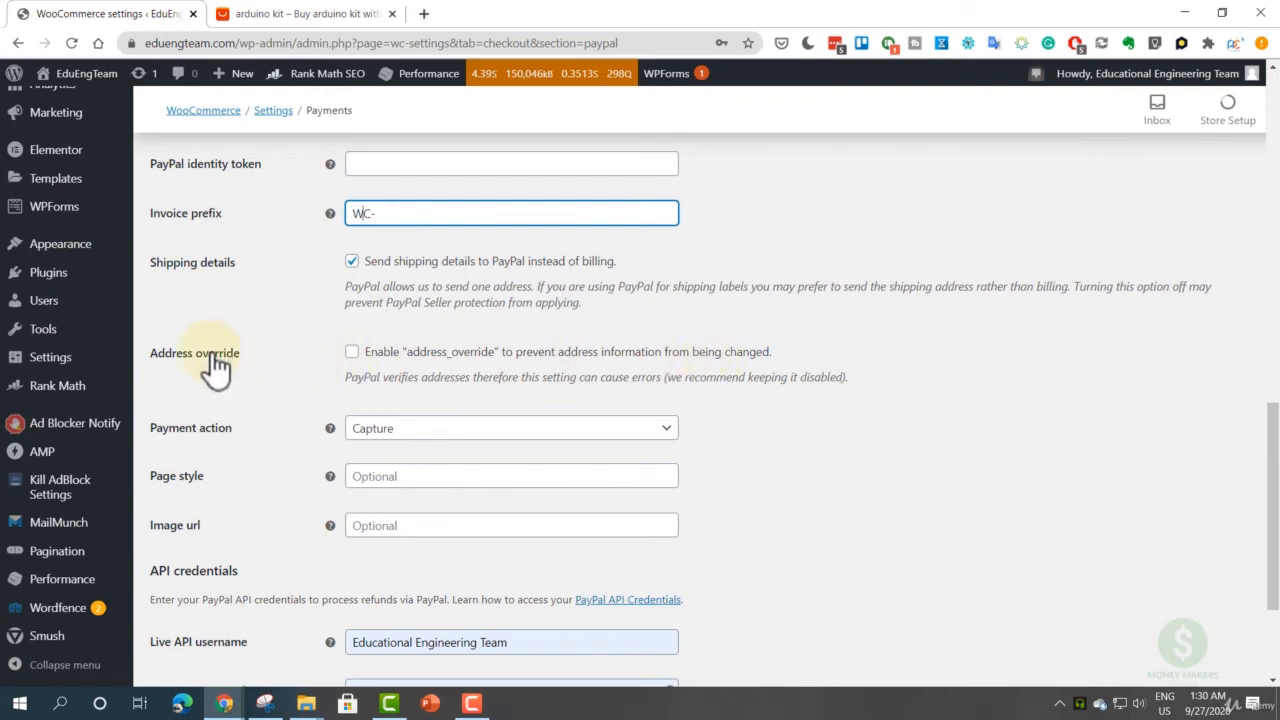
scroll(218, 372, down, 1)
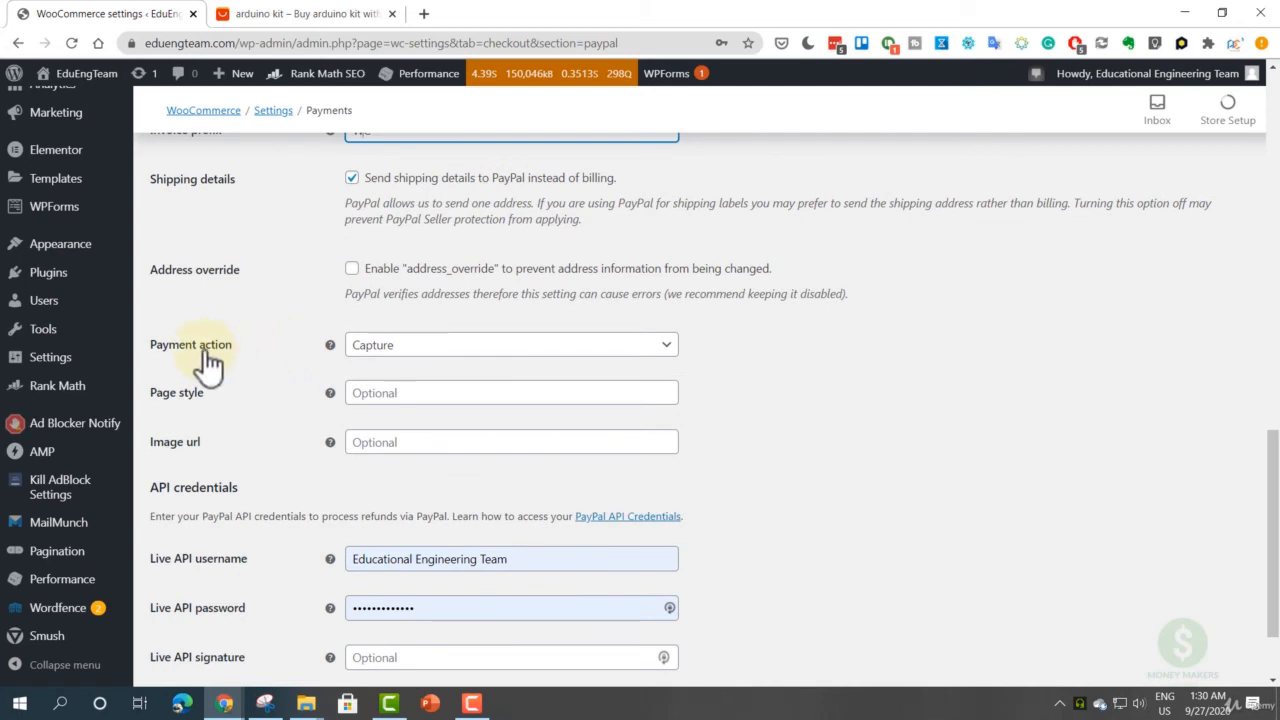
click(383, 352)
click(388, 362)
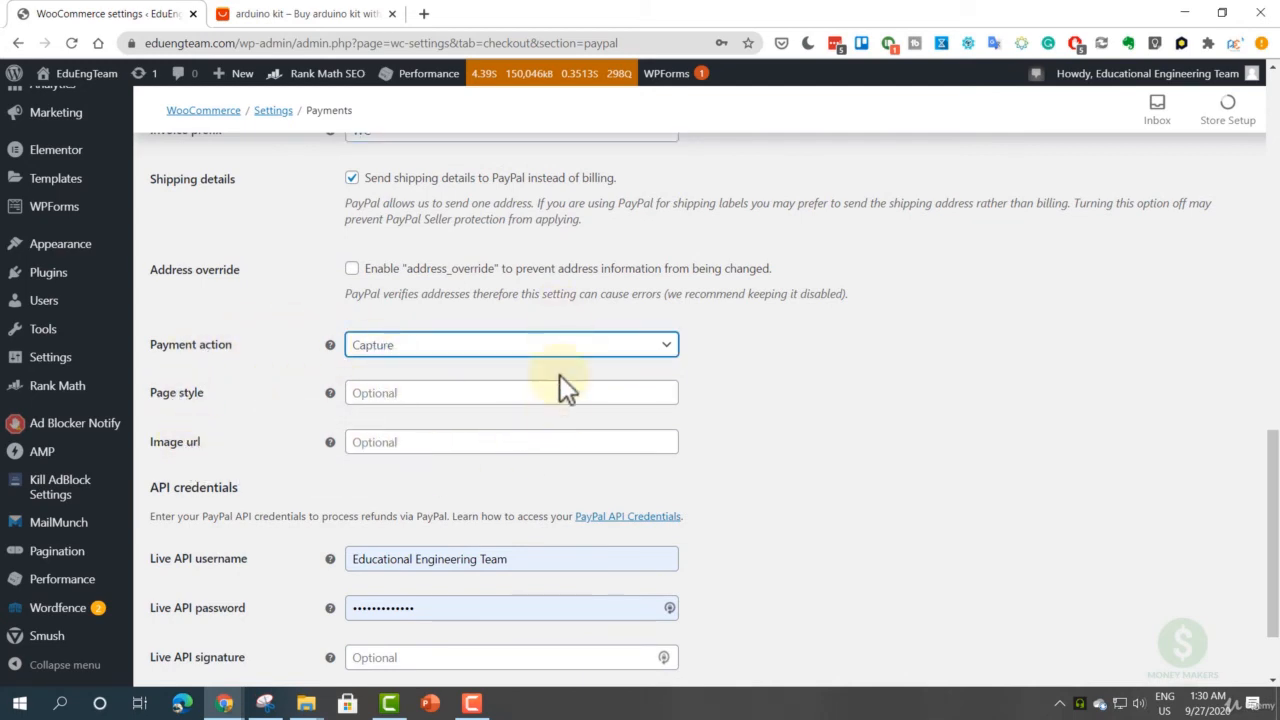
scroll(793, 462, down, 2)
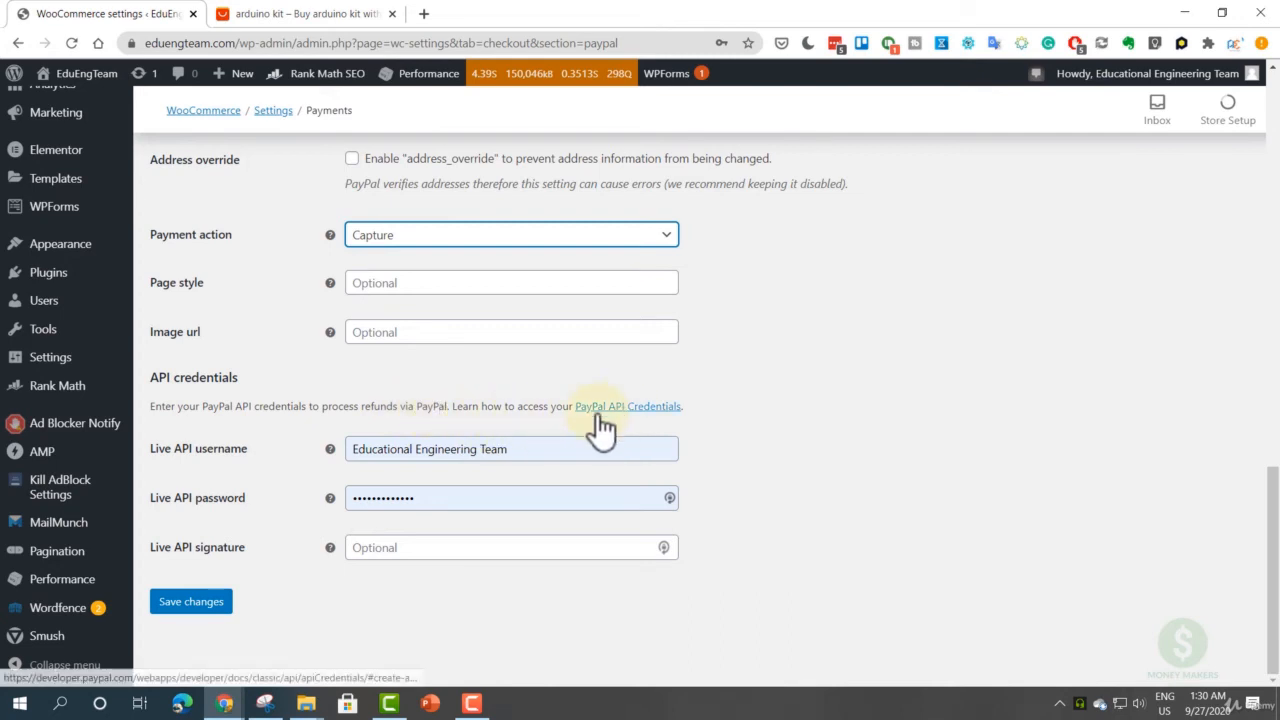
- Open the PayPal API Credentials guide from the API credentials section, read its API certificate instructions, and return to the store settings
click(634, 418)
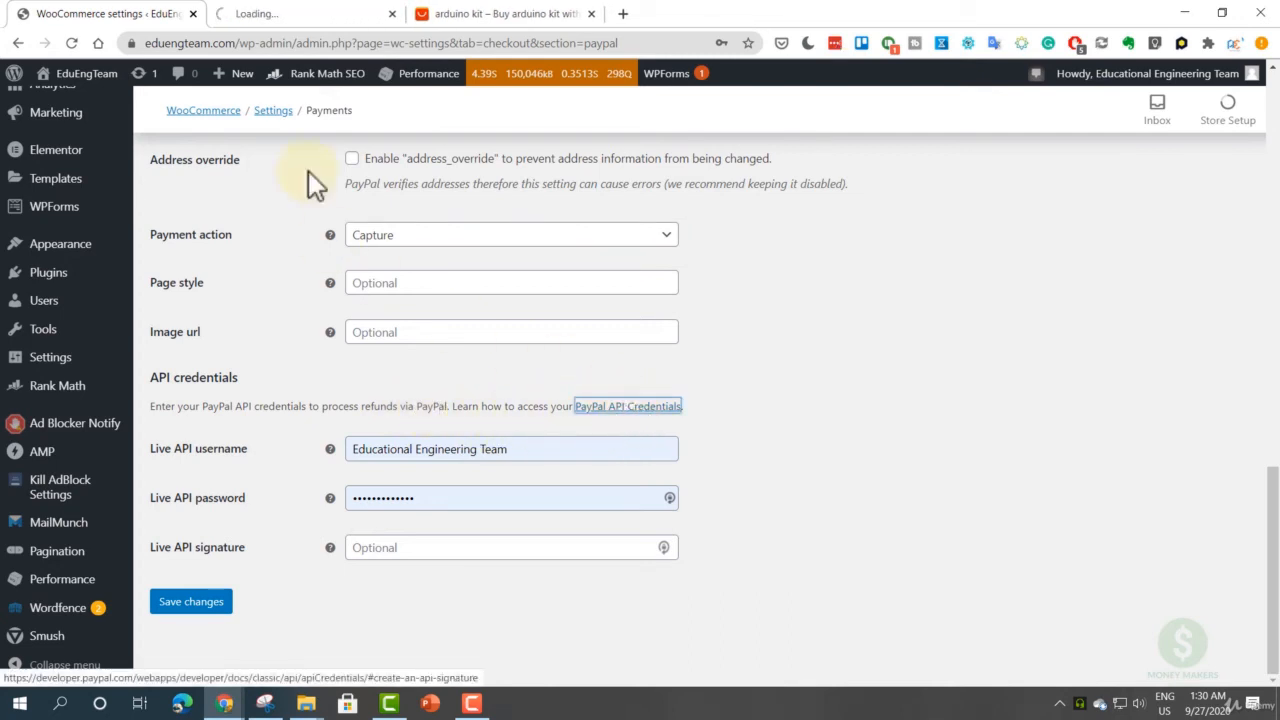
click(332, 18)
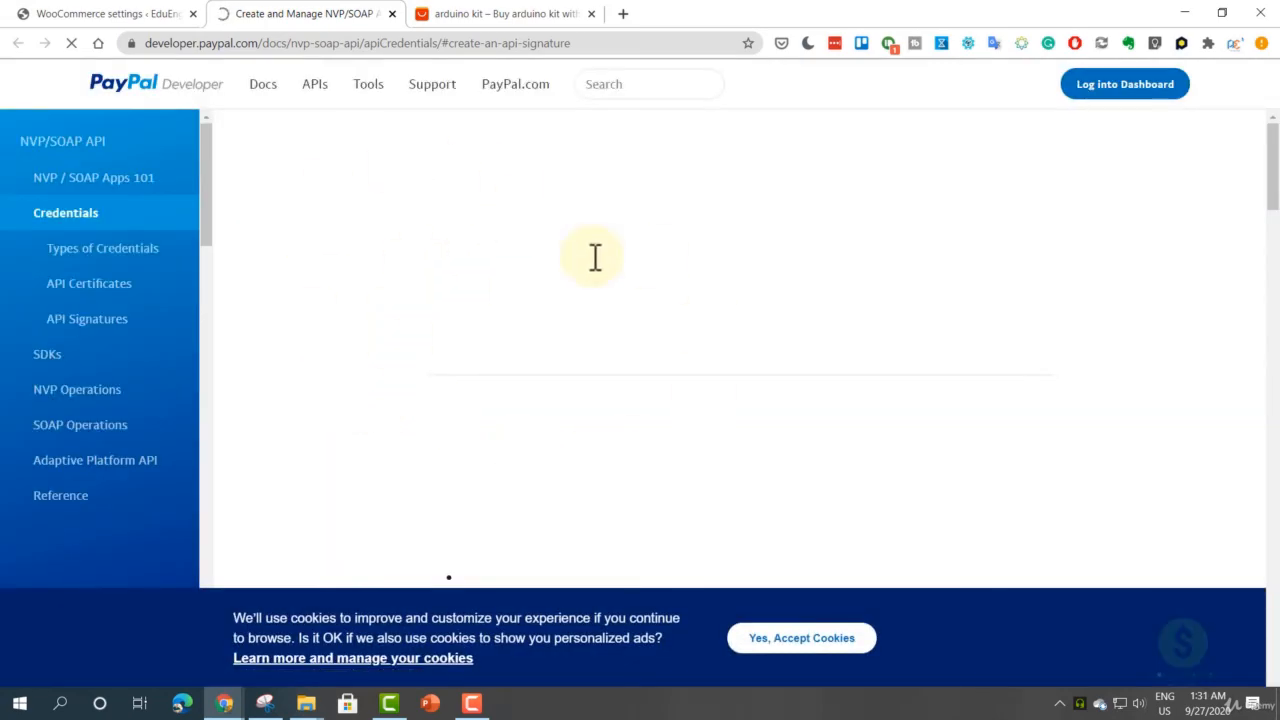
scroll(534, 411, down, 4)
scroll(528, 413, down, 8)
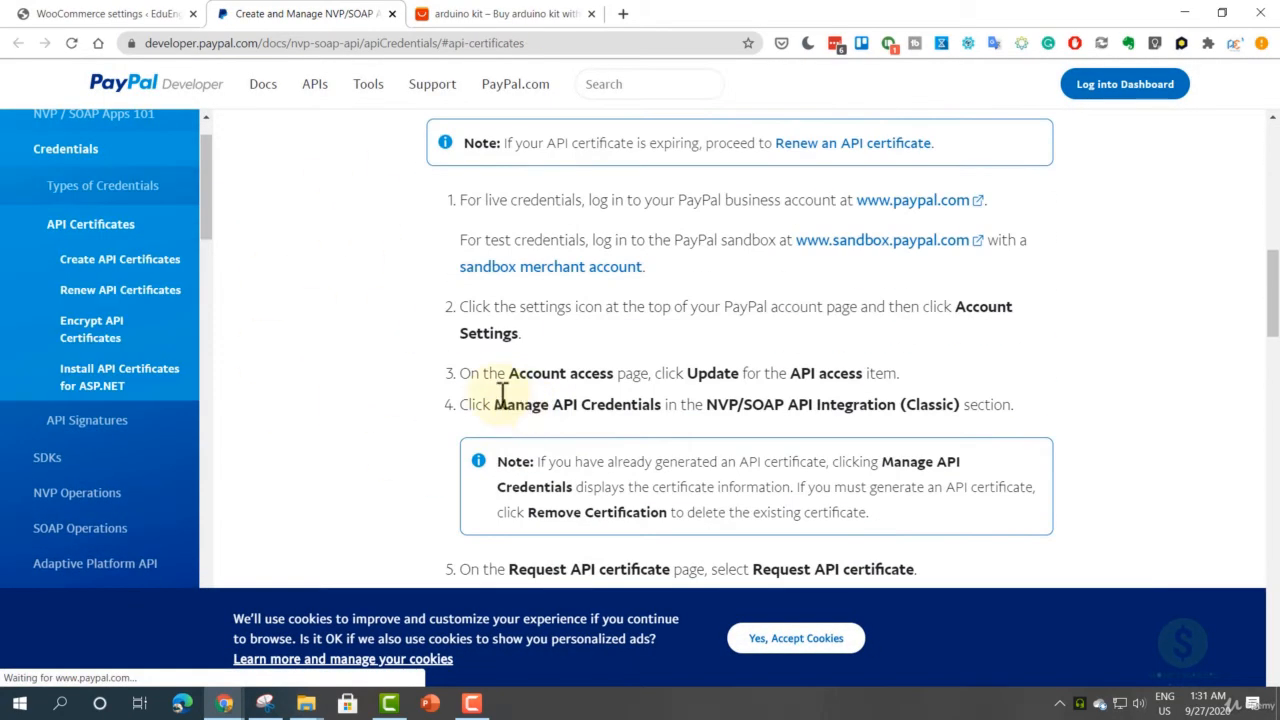
click(143, 14)
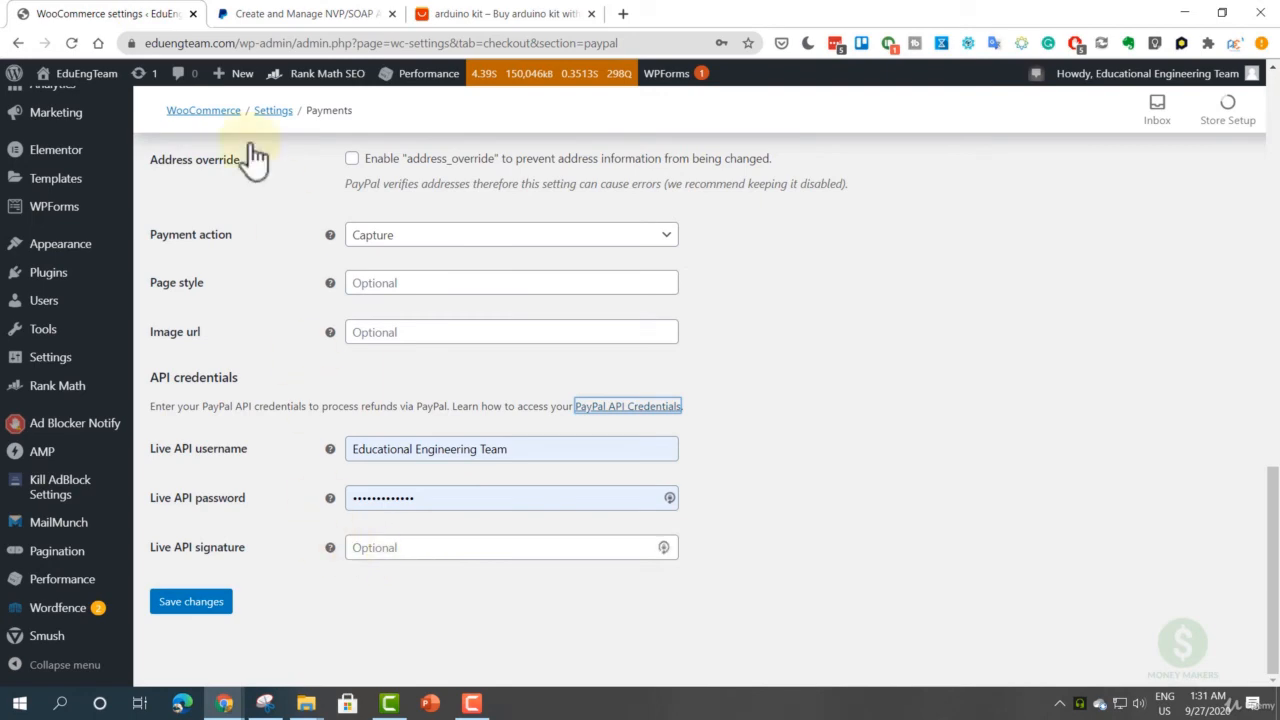
click(268, 12)
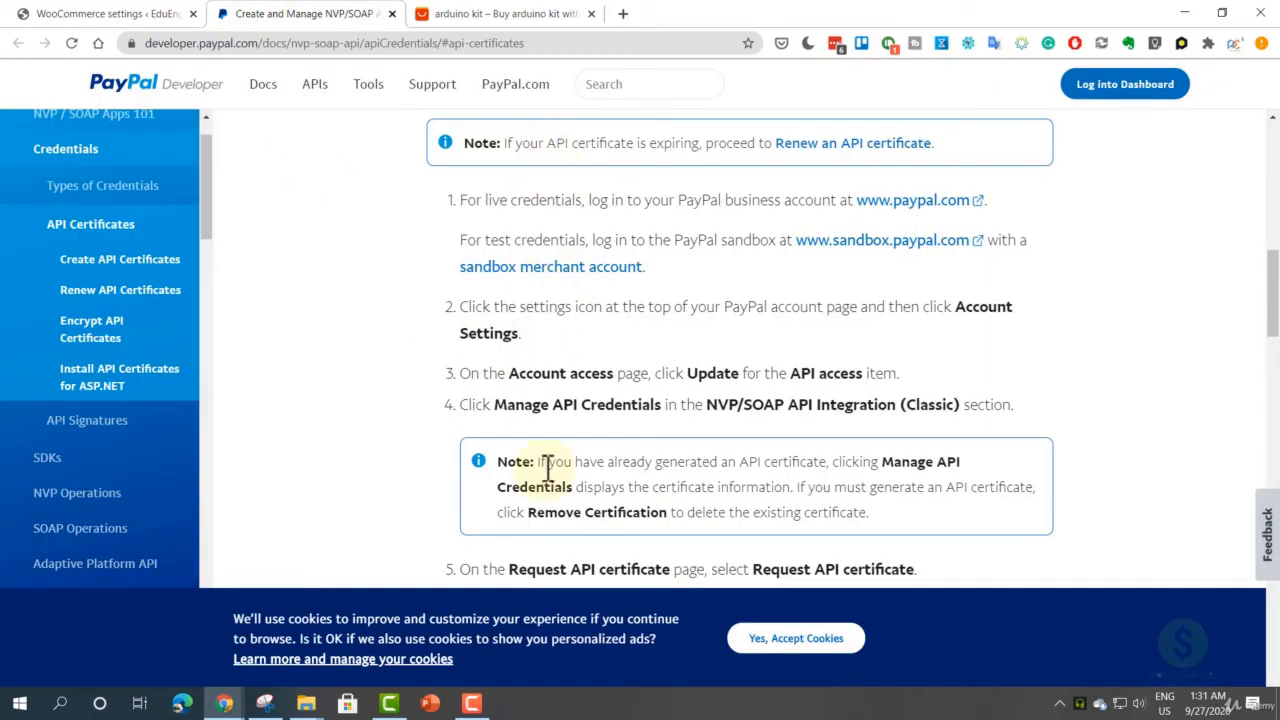
click(103, 13)
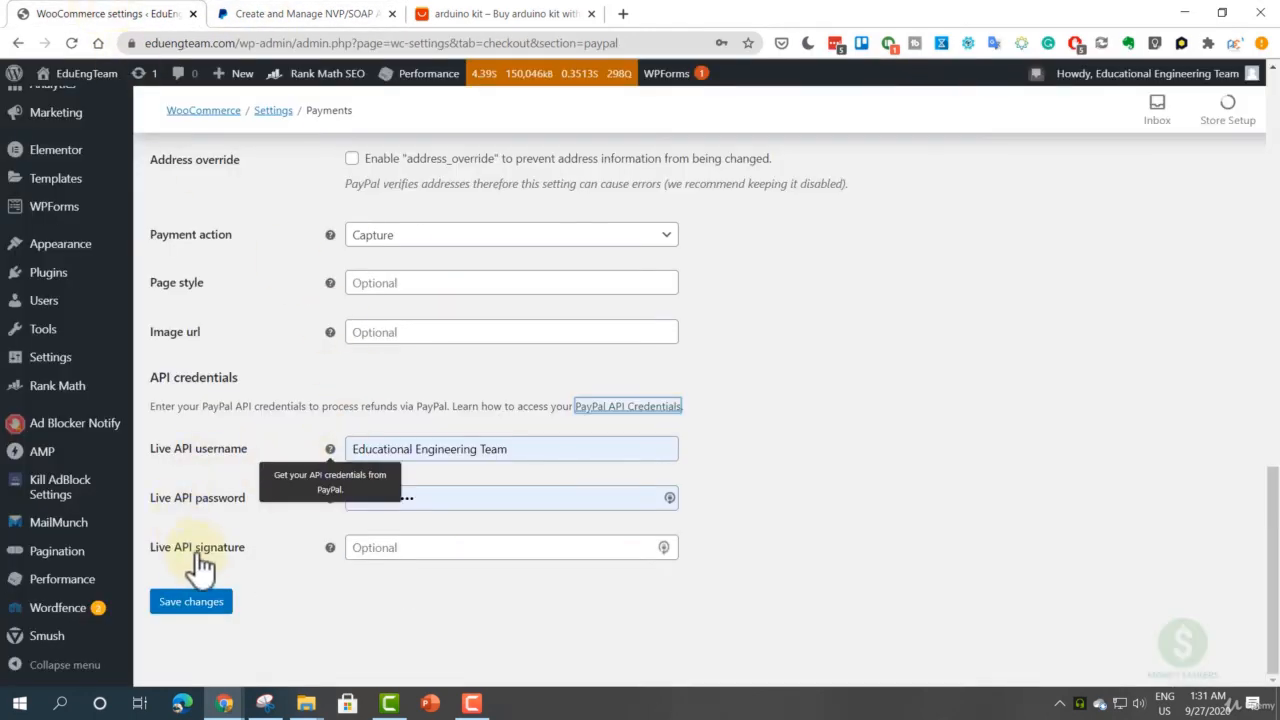
- Examine the live API signature and live API password fields without filling them in
click(472, 541)
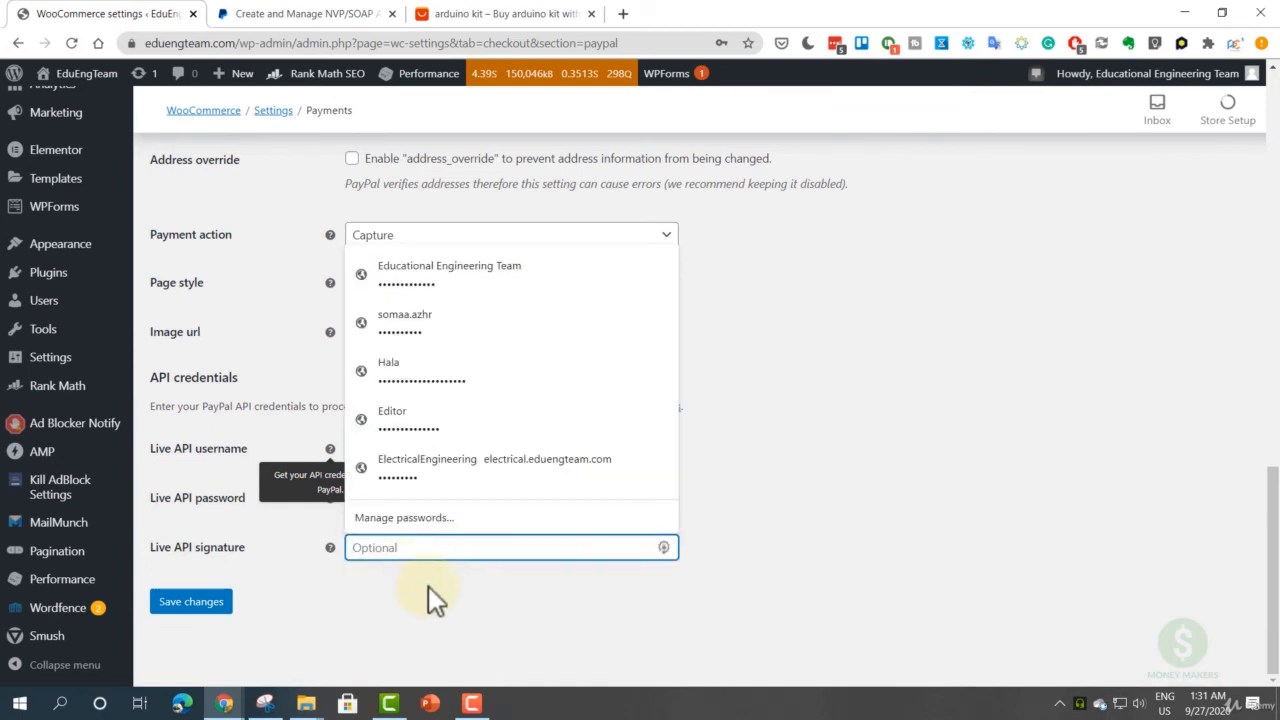
click(428, 586)
click(454, 500)
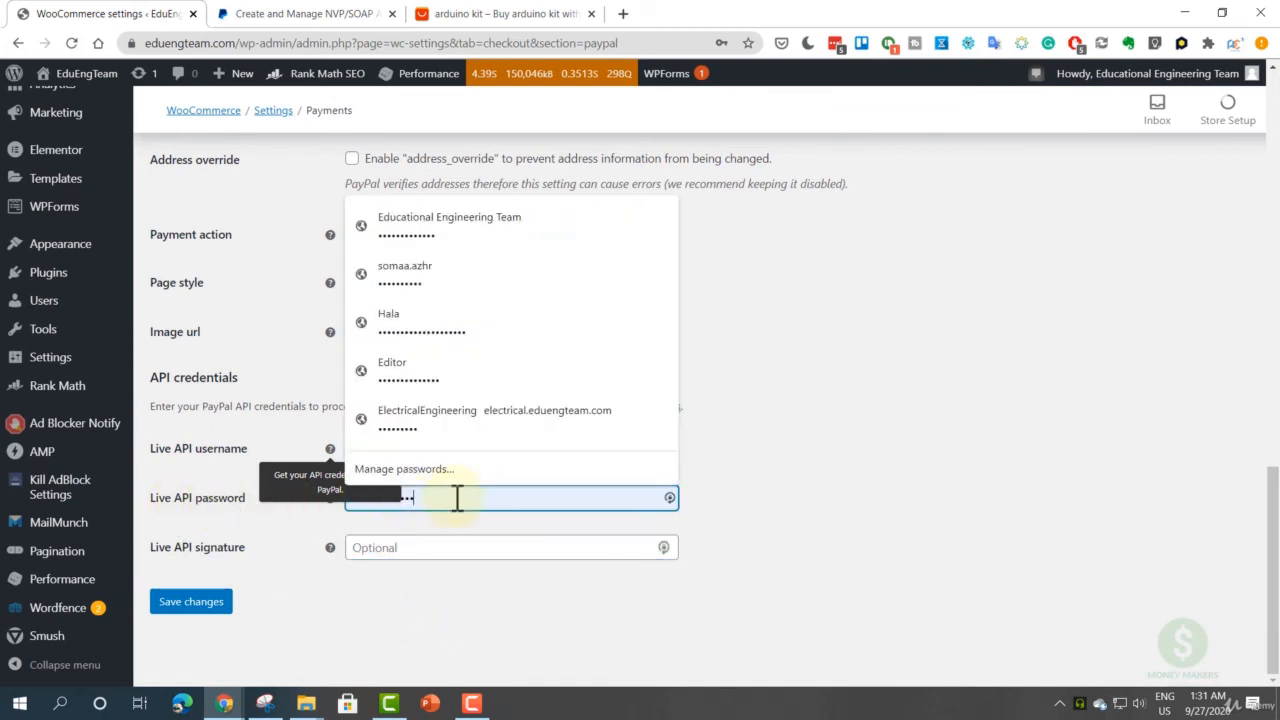
click(280, 598)
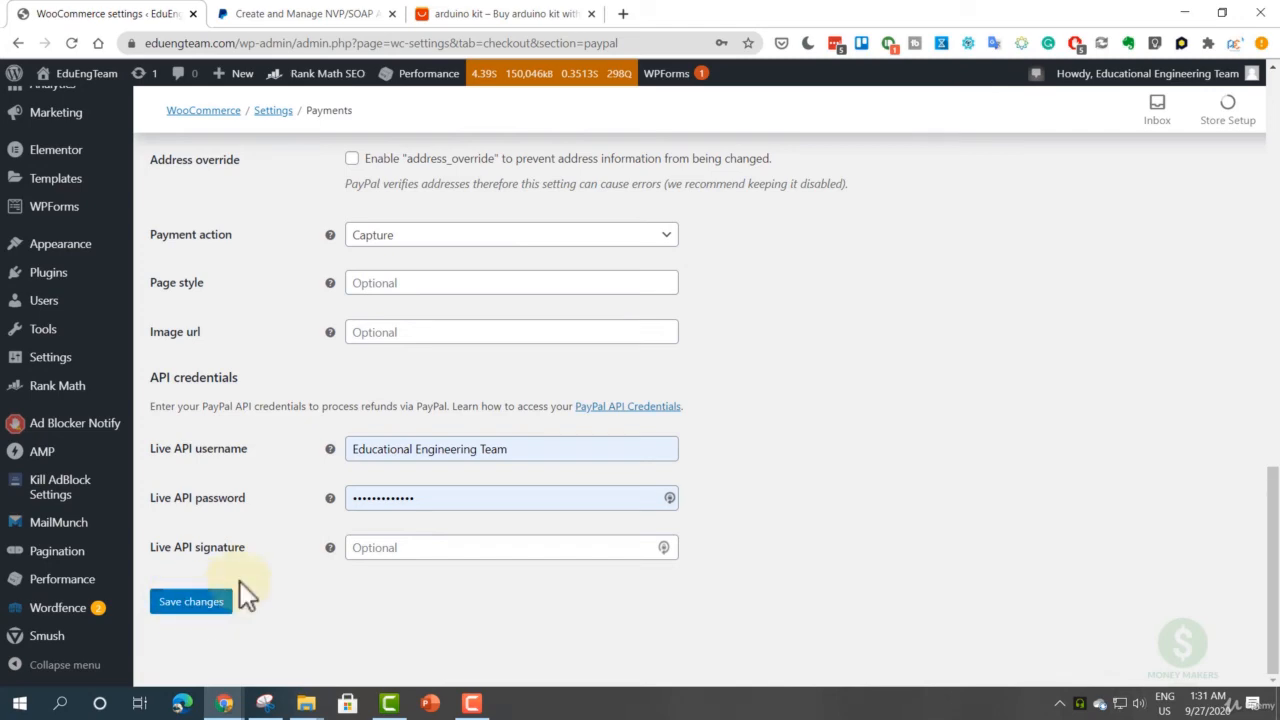
- Review the PayPal Standard settings from the API credentials back up to the page heading
scroll(240, 581, up, 6)
scroll(240, 566, up, 2)
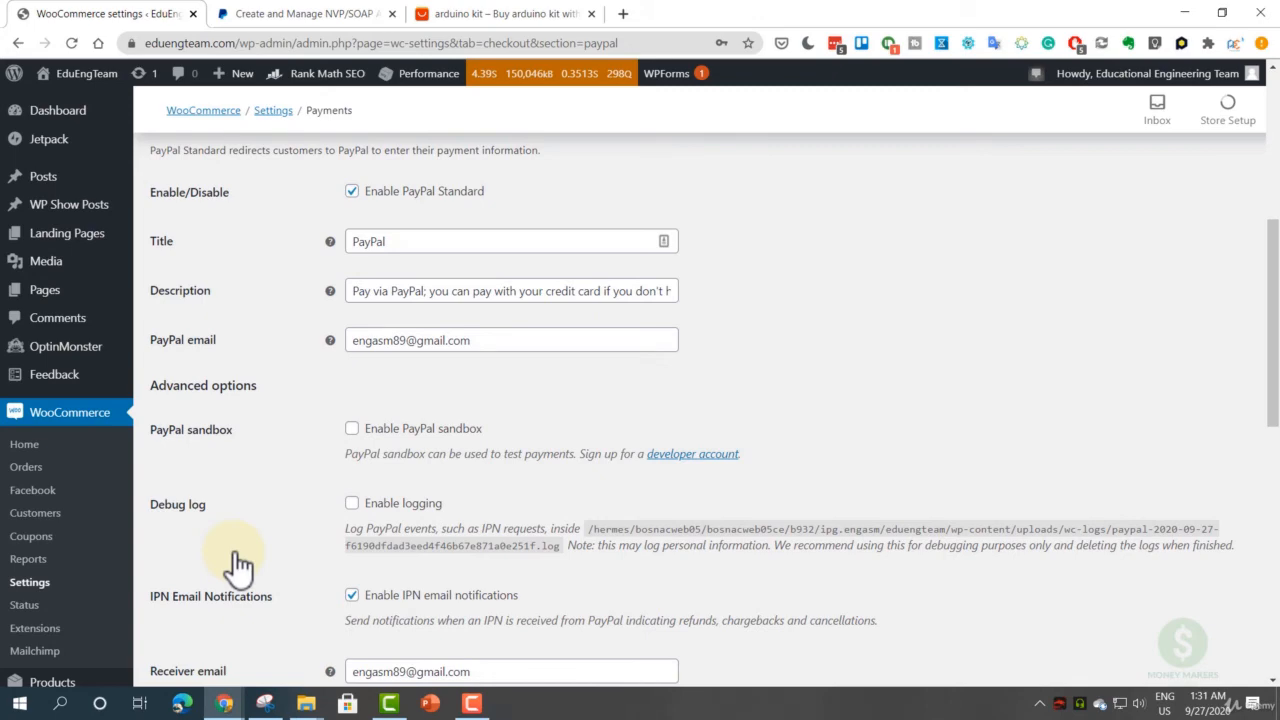
scroll(240, 566, up, 5)
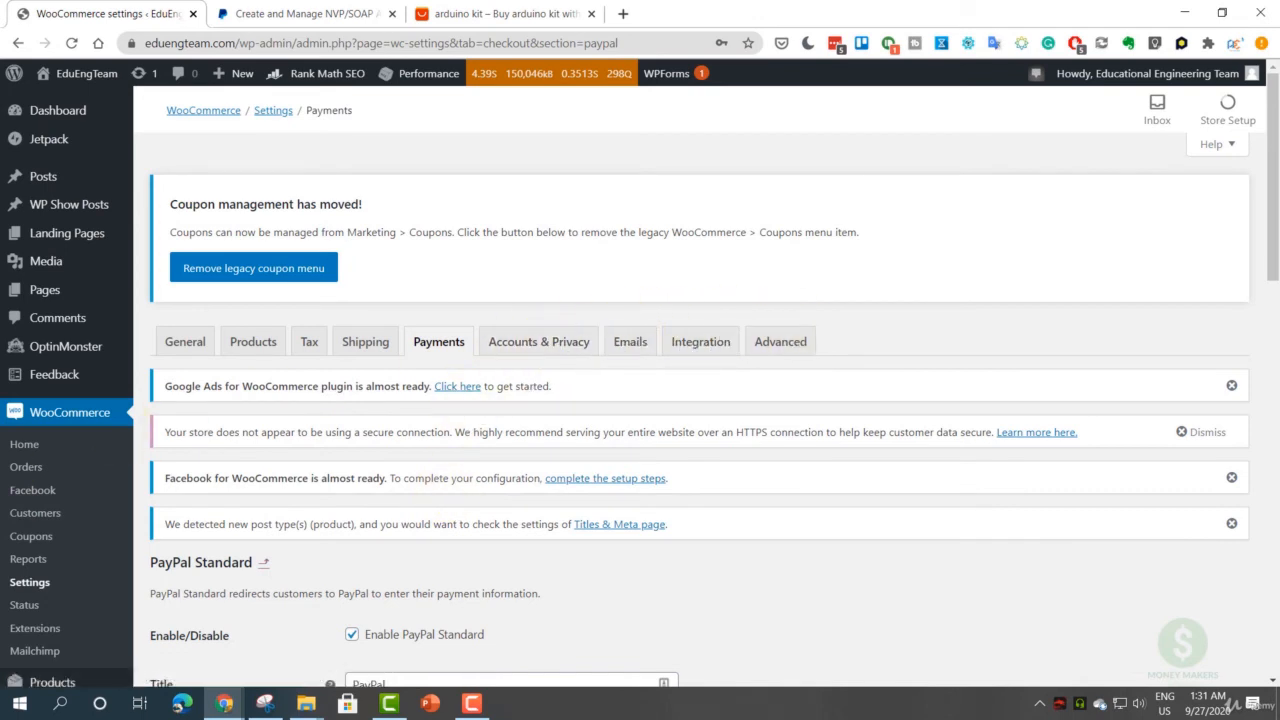
key(F10)
scroll(264, 495, down, 5)
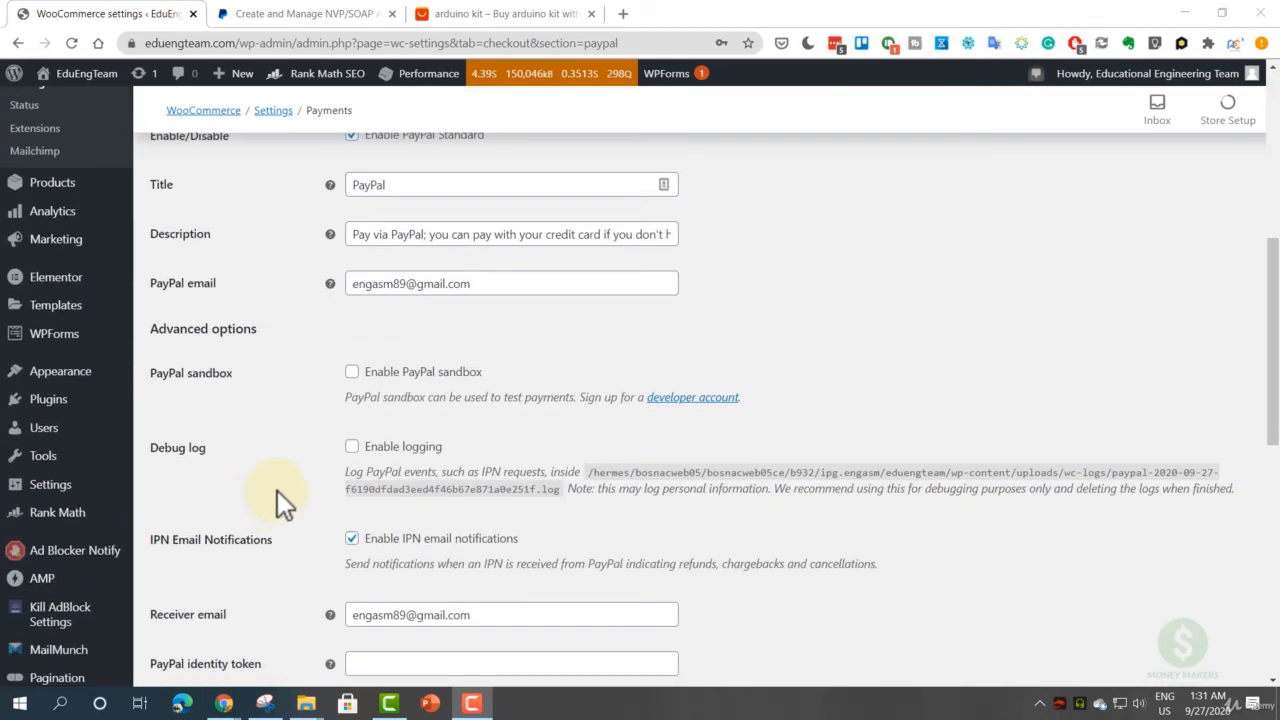
scroll(270, 478, up, 3)
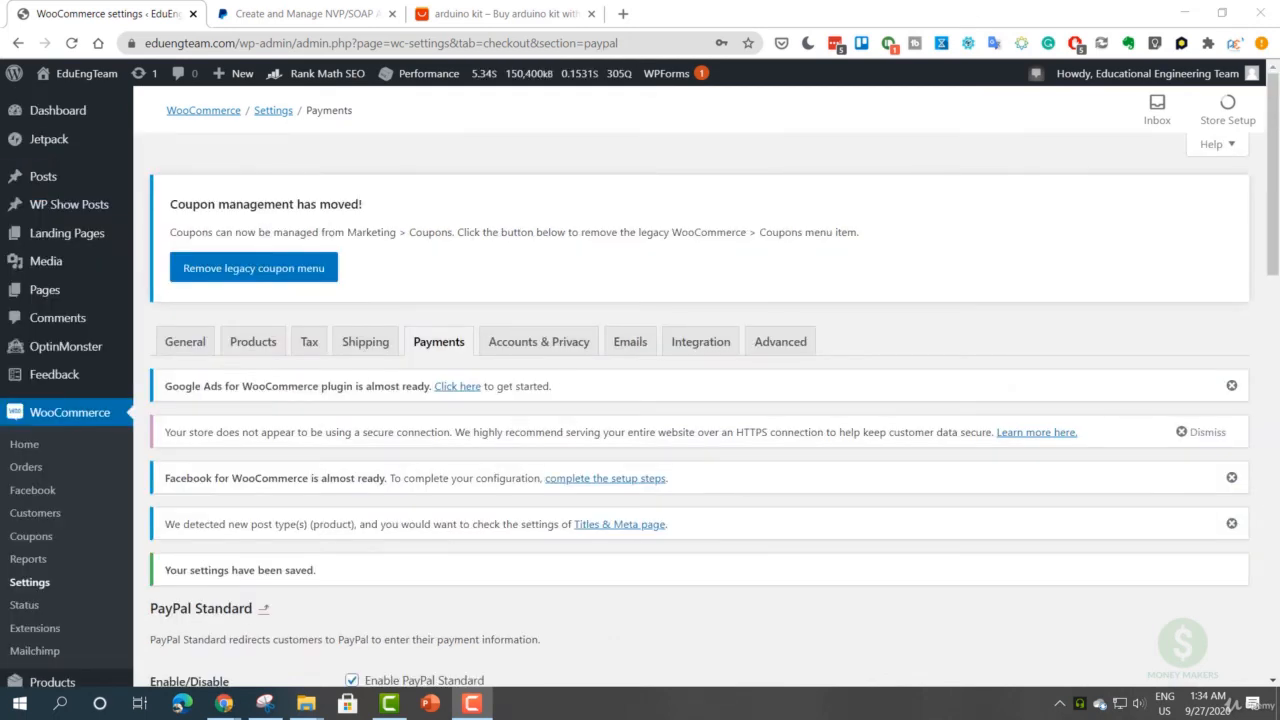
- Open the Accounts & Privacy settings and look over the guest checkout, account creation, erasure, privacy policy and data retention options
click(520, 345)
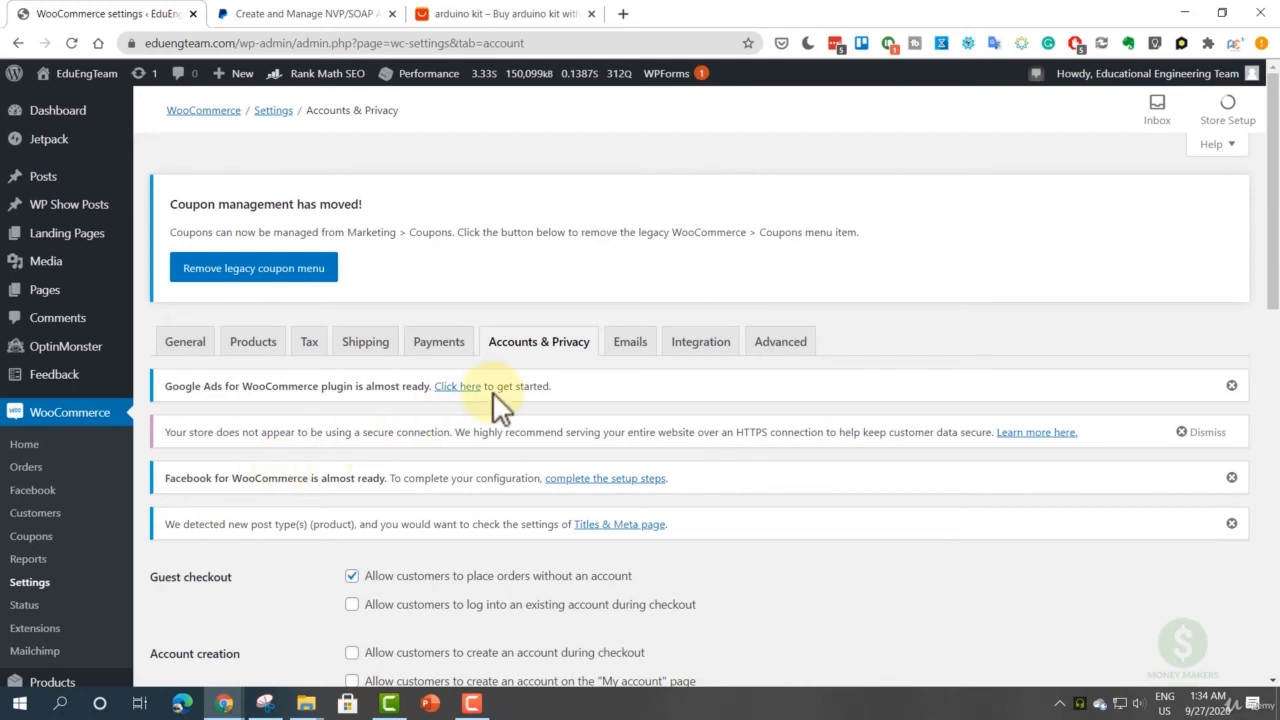
scroll(492, 391, down, 2)
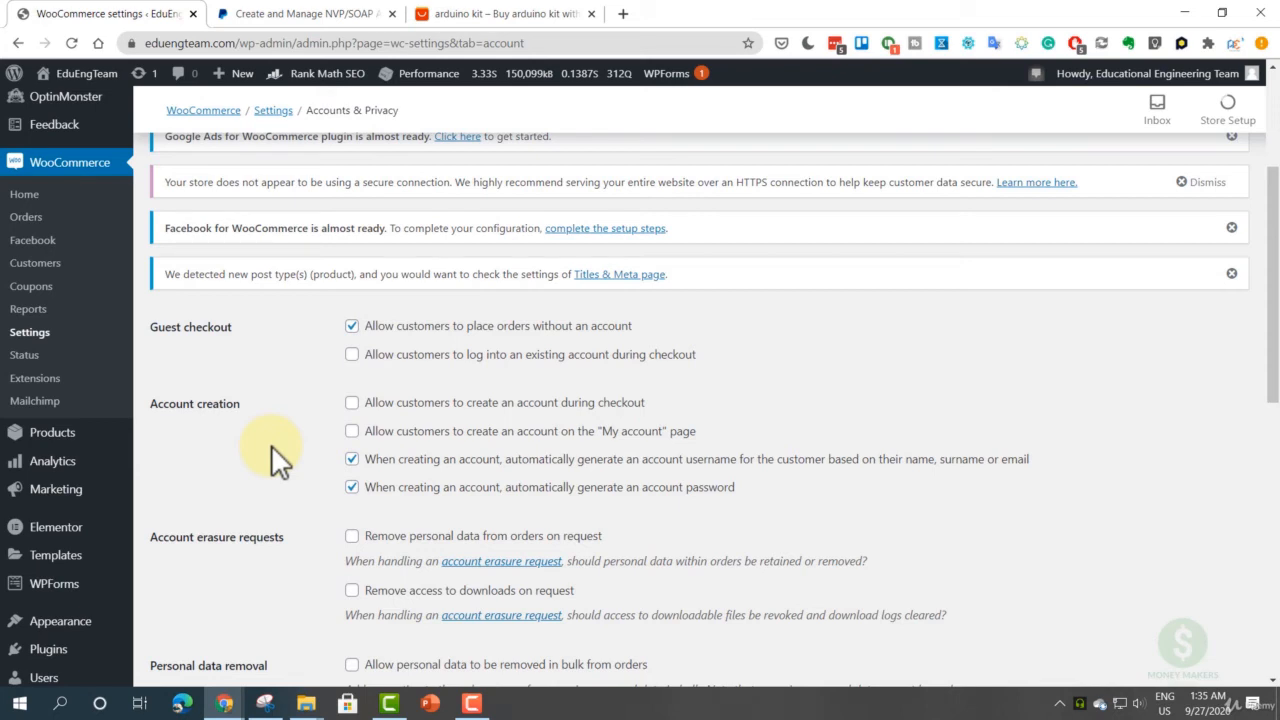
scroll(274, 449, down, 5)
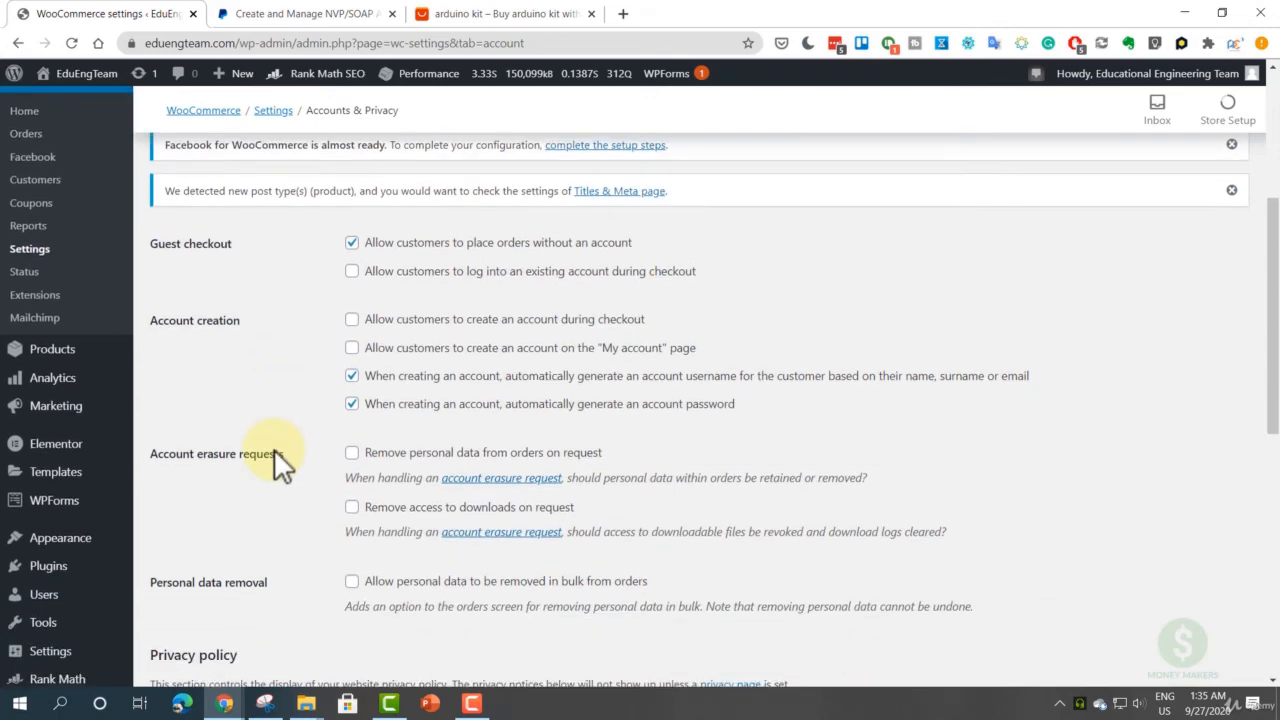
scroll(278, 505, down, 7)
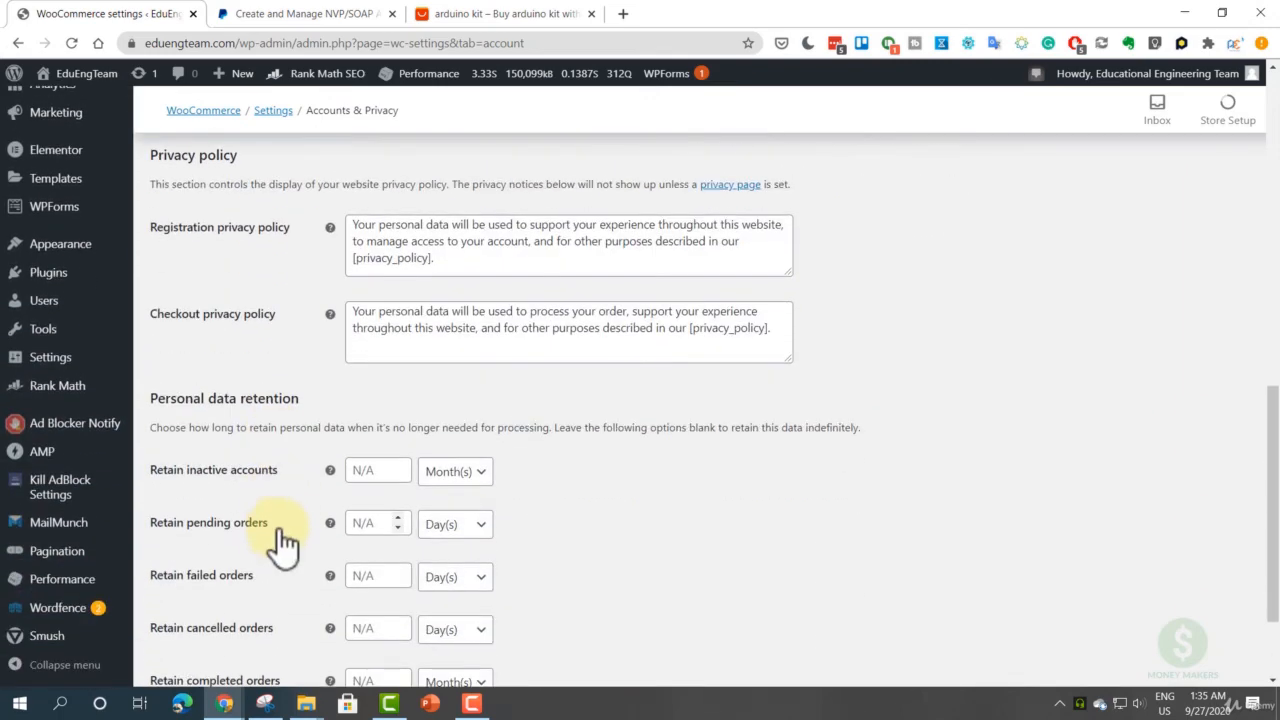
scroll(285, 540, up, 9)
scroll(277, 525, up, 2)
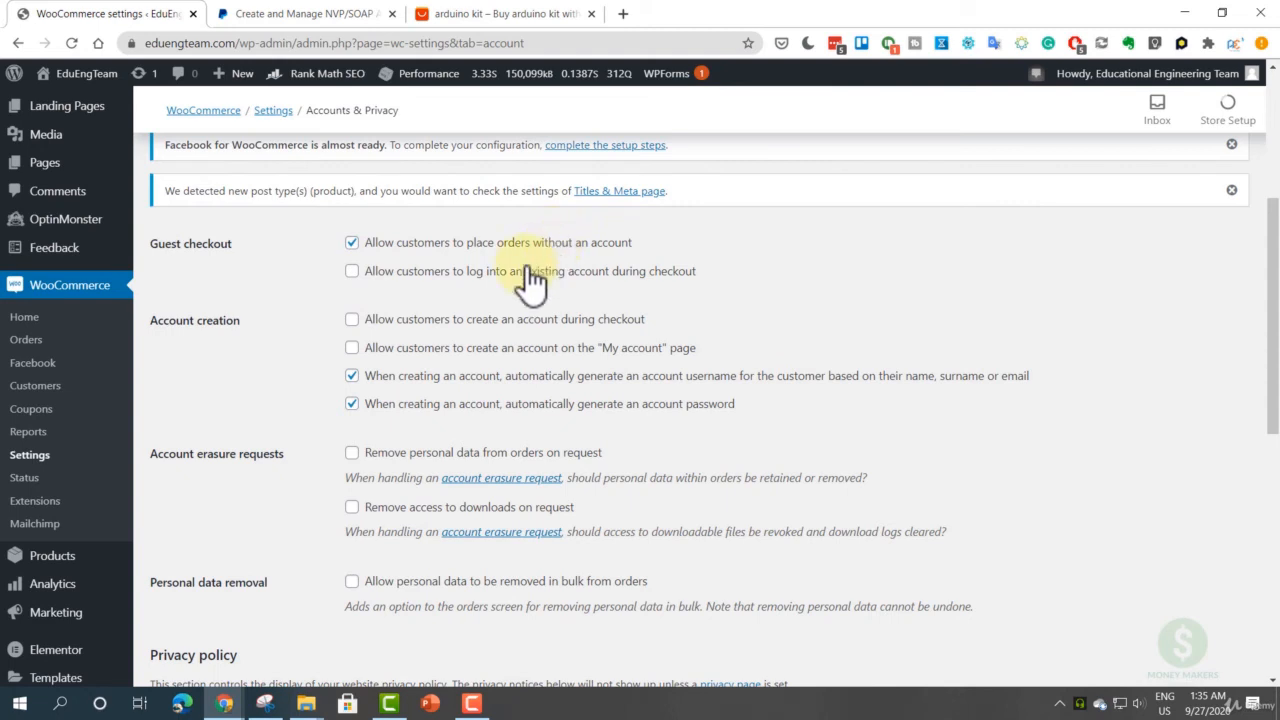
- Allow customers to log into an existing account during checkout and to create accounts during checkout and on the "My account" page
click(482, 278)
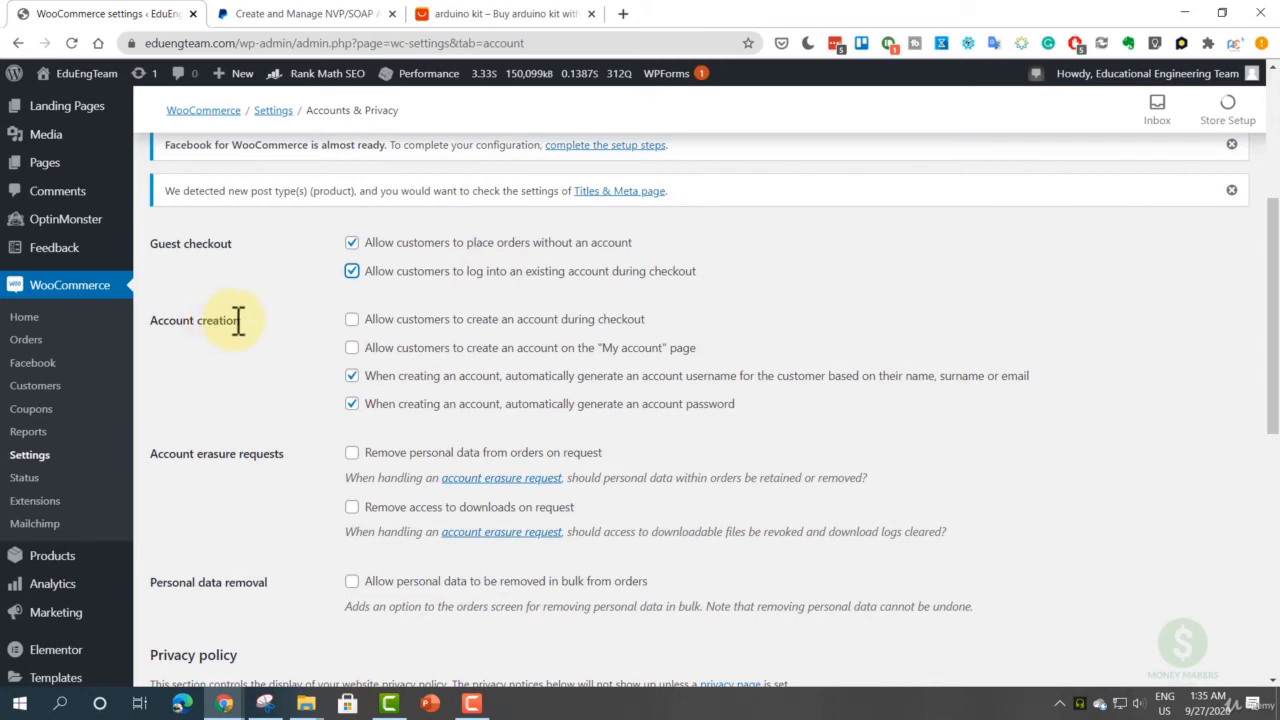
click(592, 328)
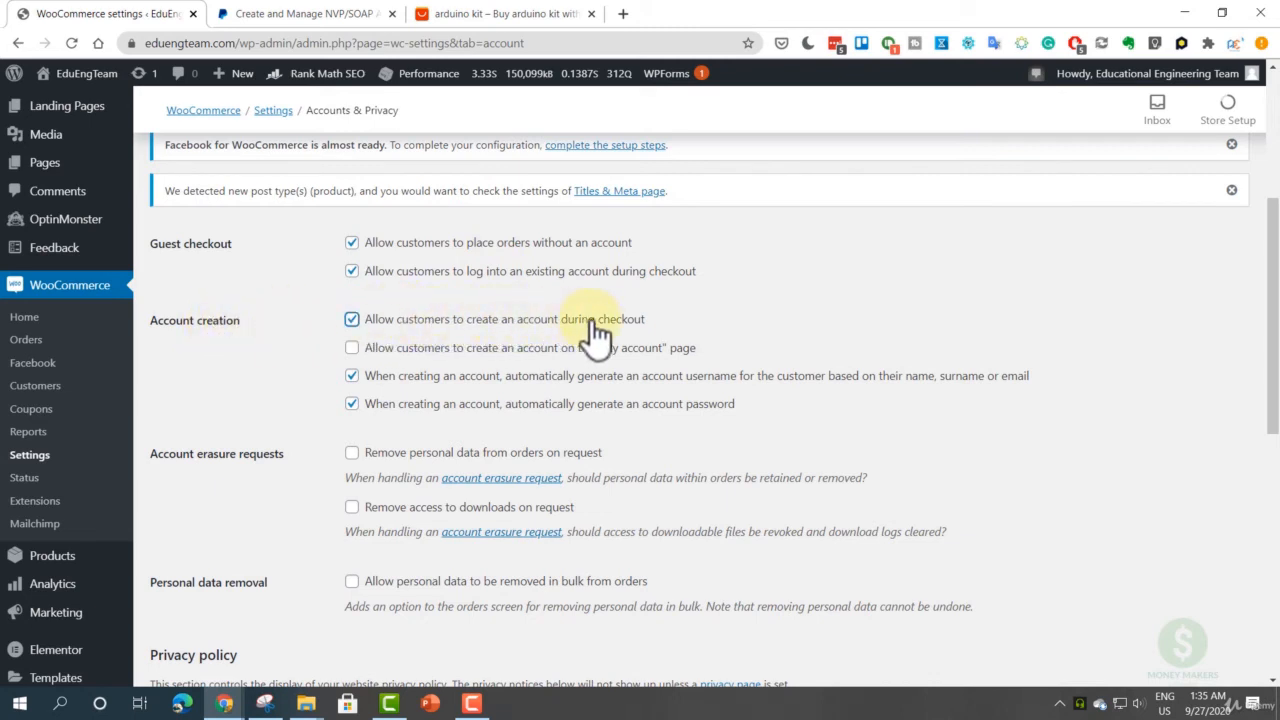
click(512, 356)
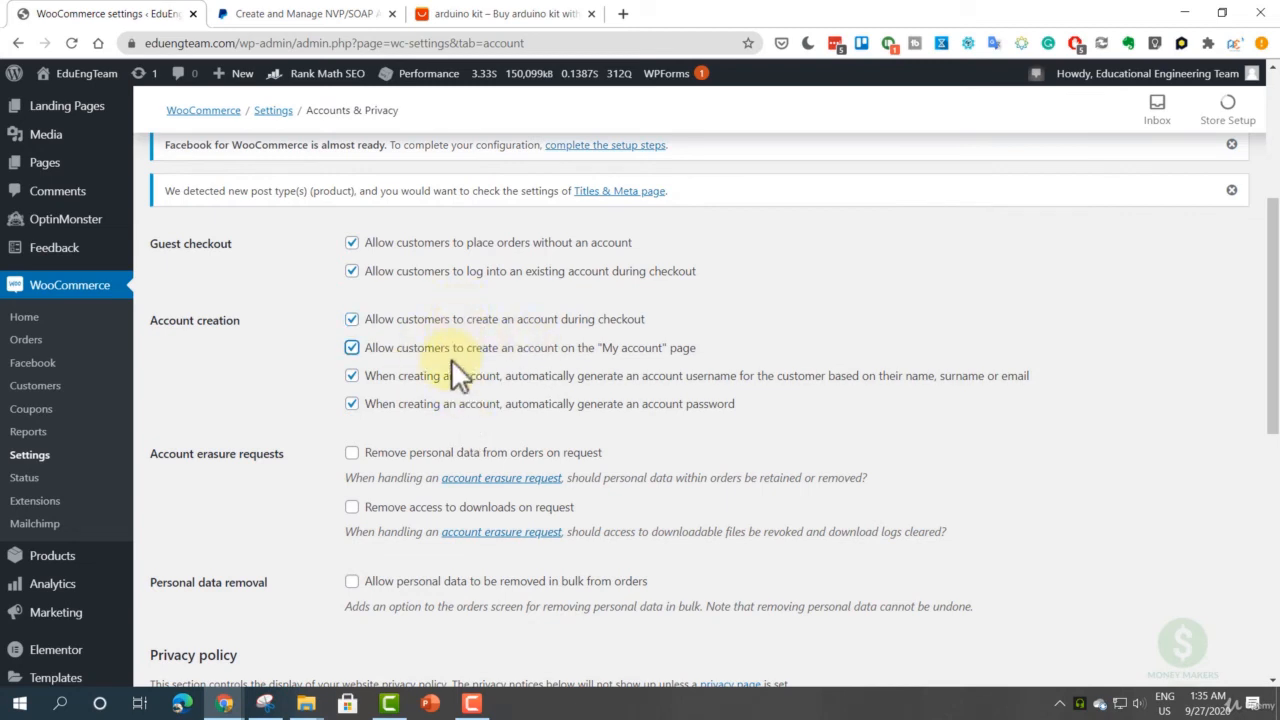
- Review the account erasure and personal data removal options, and examine the registration privacy policy text
scroll(244, 390, down, 1)
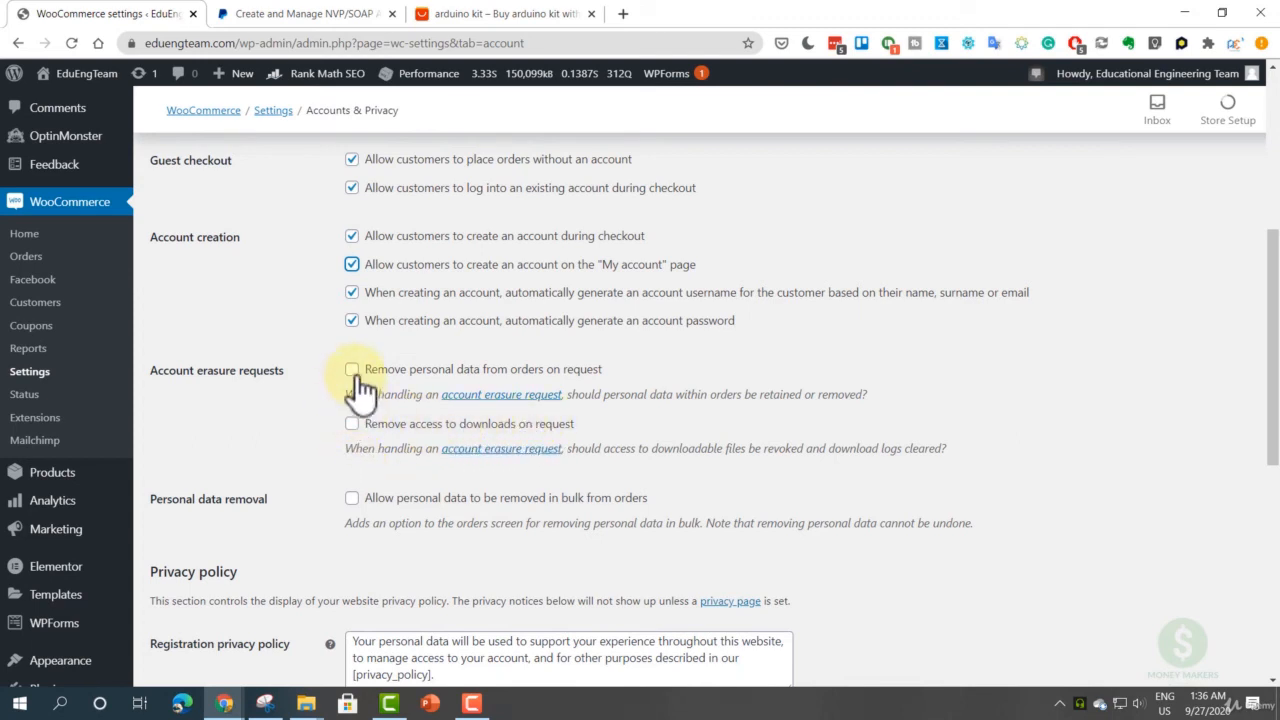
scroll(320, 460, down, 1)
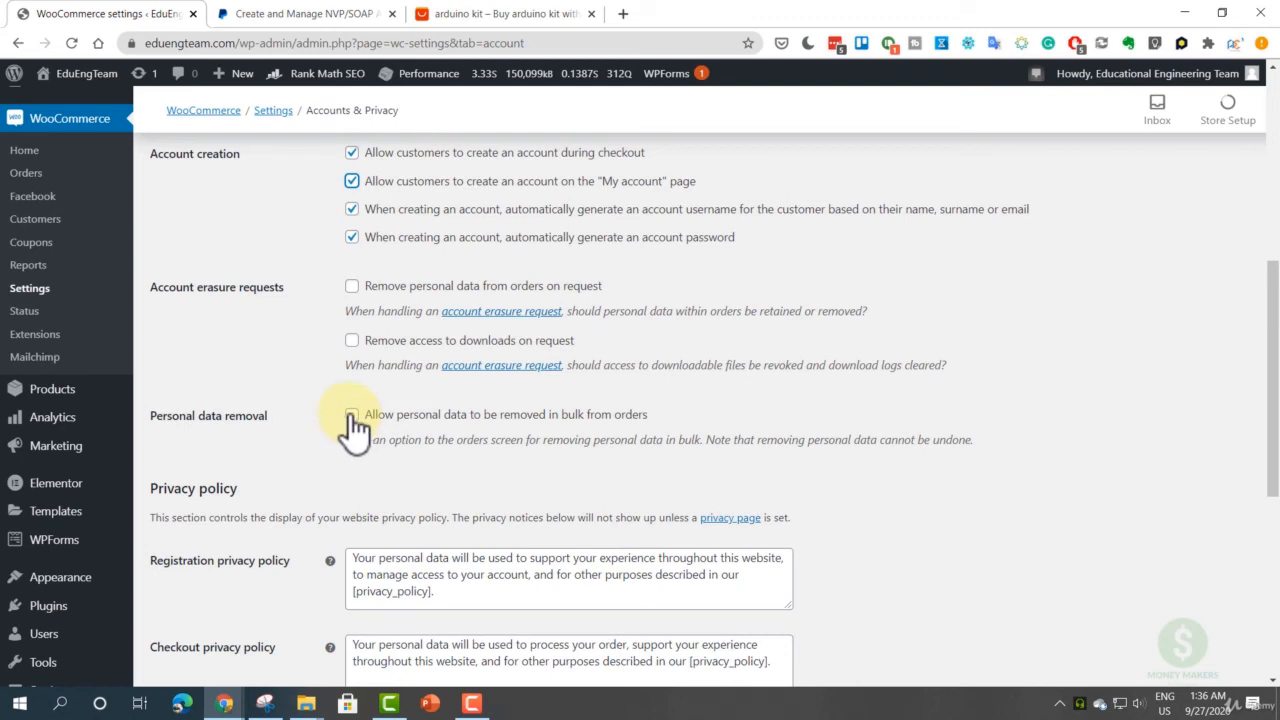
scroll(206, 398, down, 2)
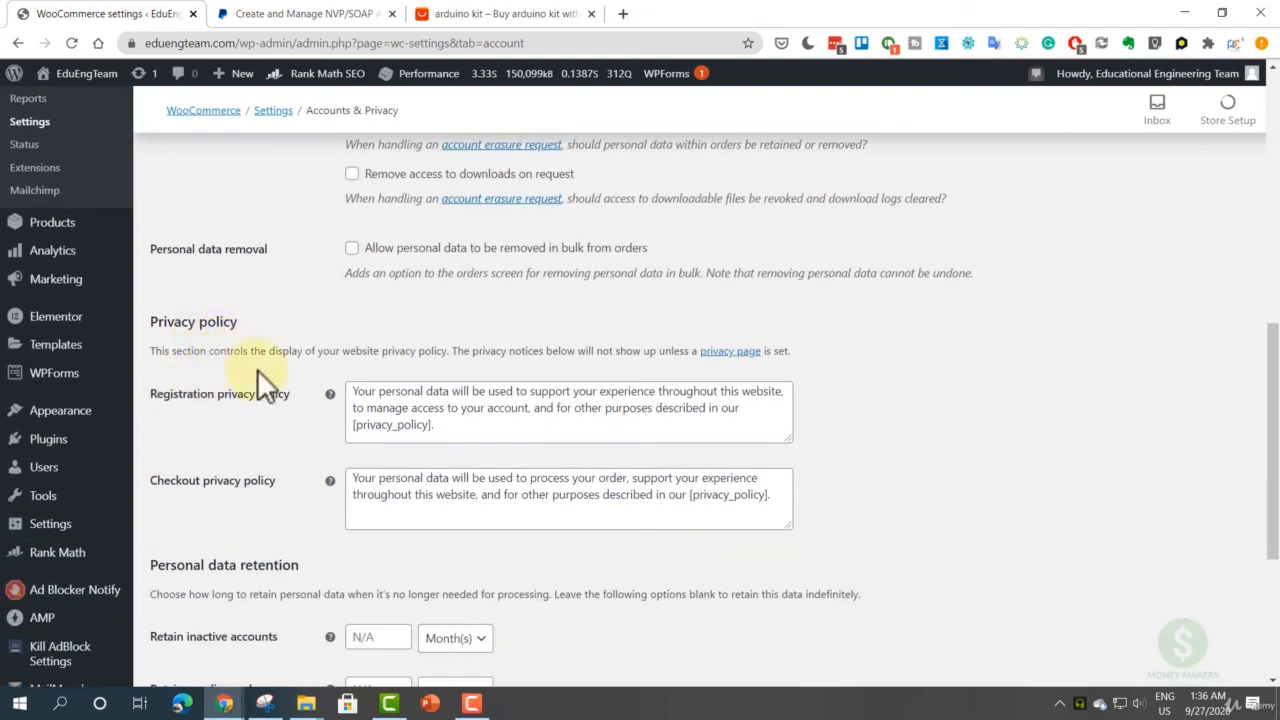
click(375, 400)
key(ctrl+a)
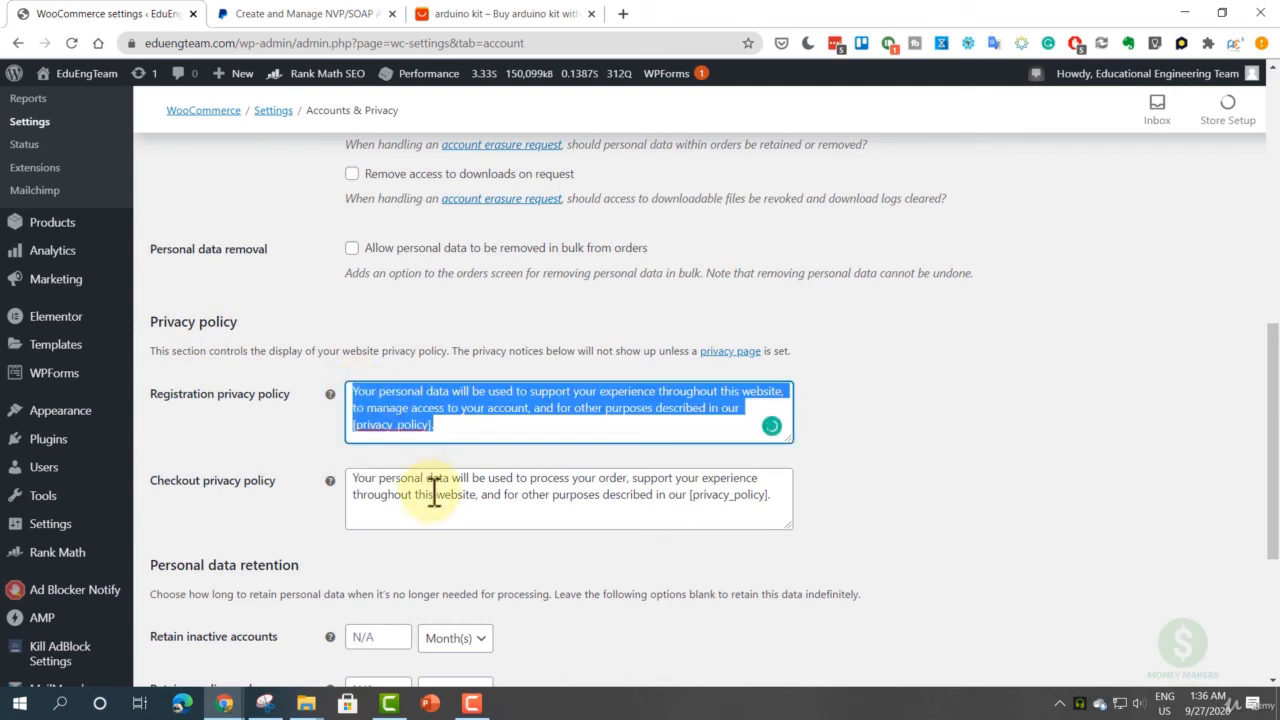
- Read through the checkout privacy policy text, including its [privacy_policy] shortcode
click(446, 498)
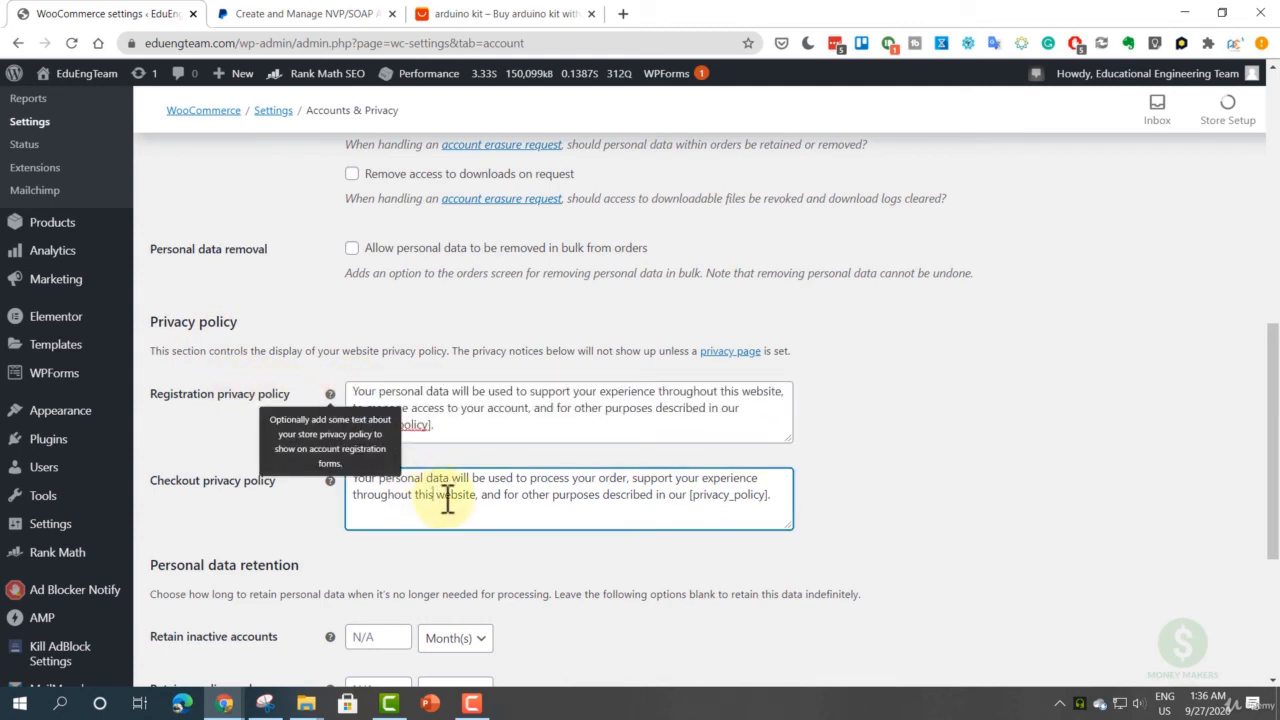
drag(481, 496, 429, 493)
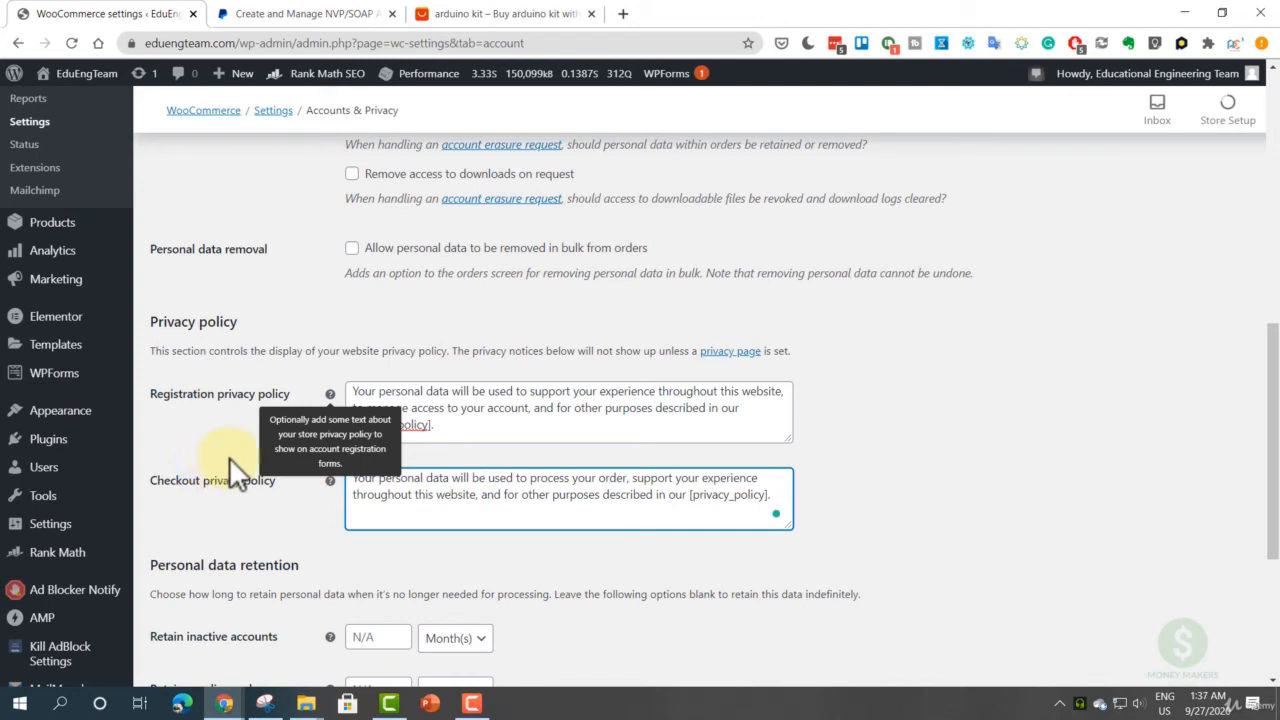
double_click(438, 478)
click(530, 480)
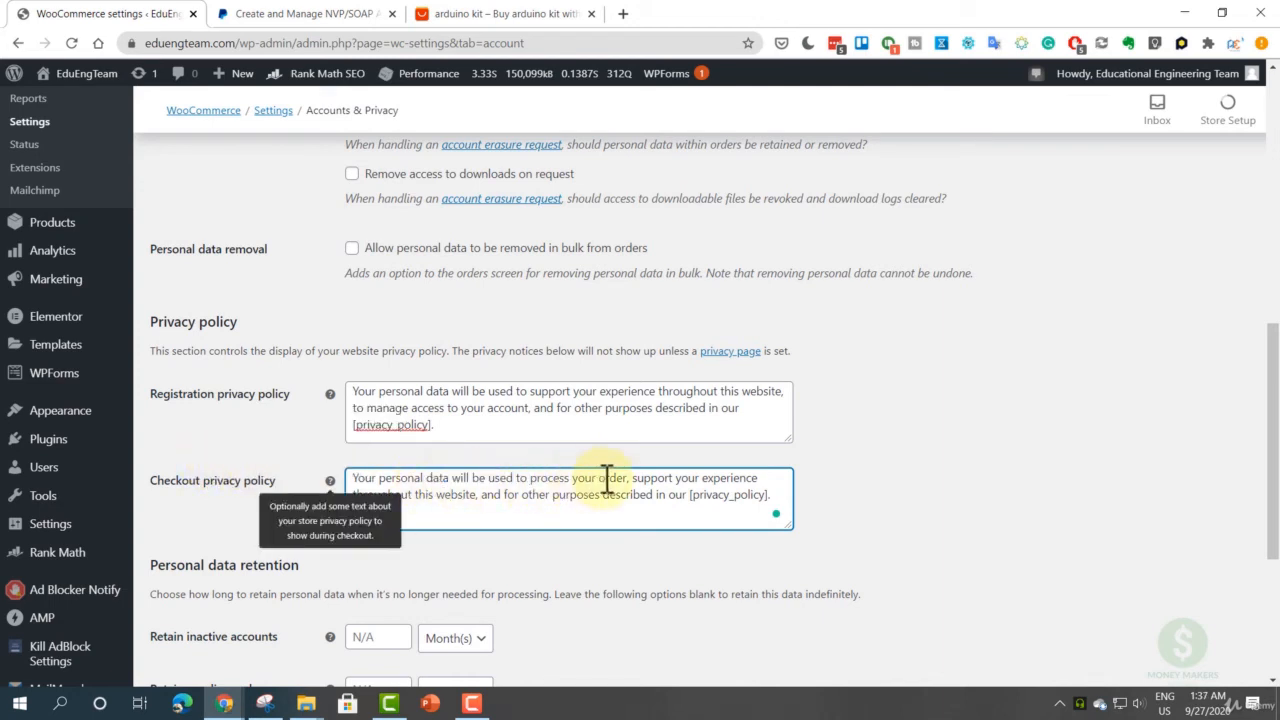
drag(651, 480, 710, 478)
click(710, 478)
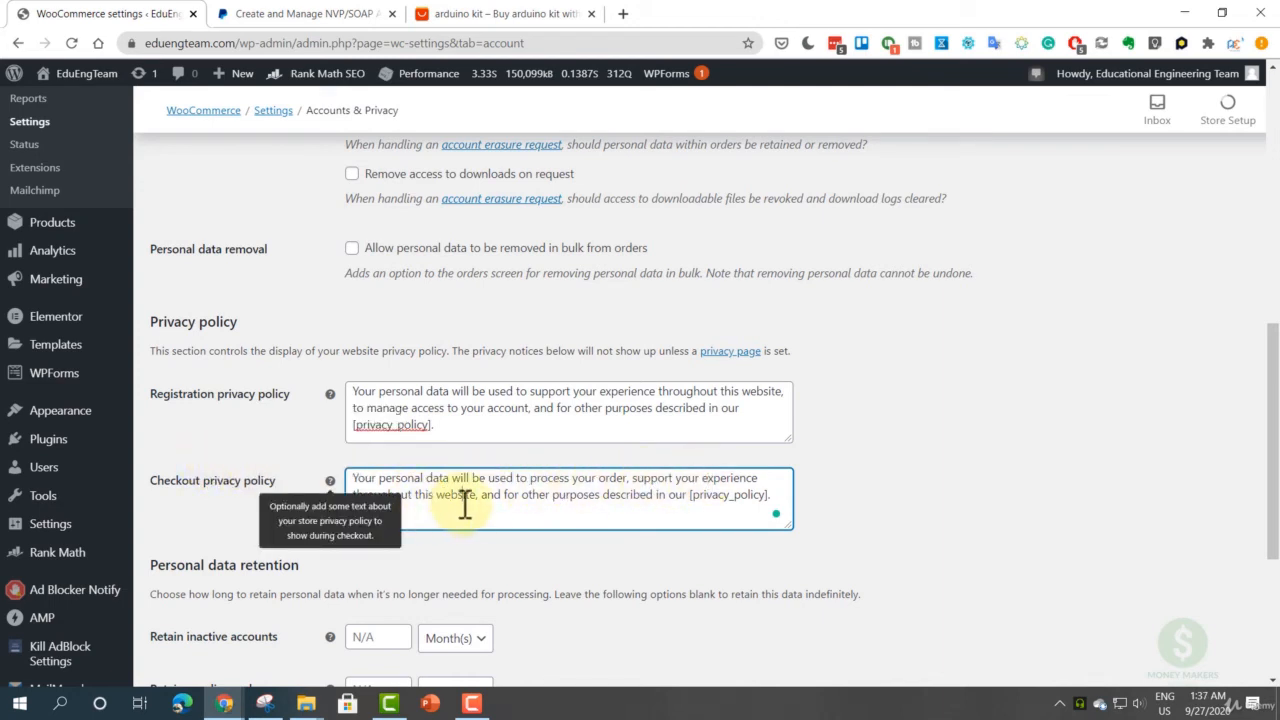
drag(487, 496, 749, 497)
click(587, 497)
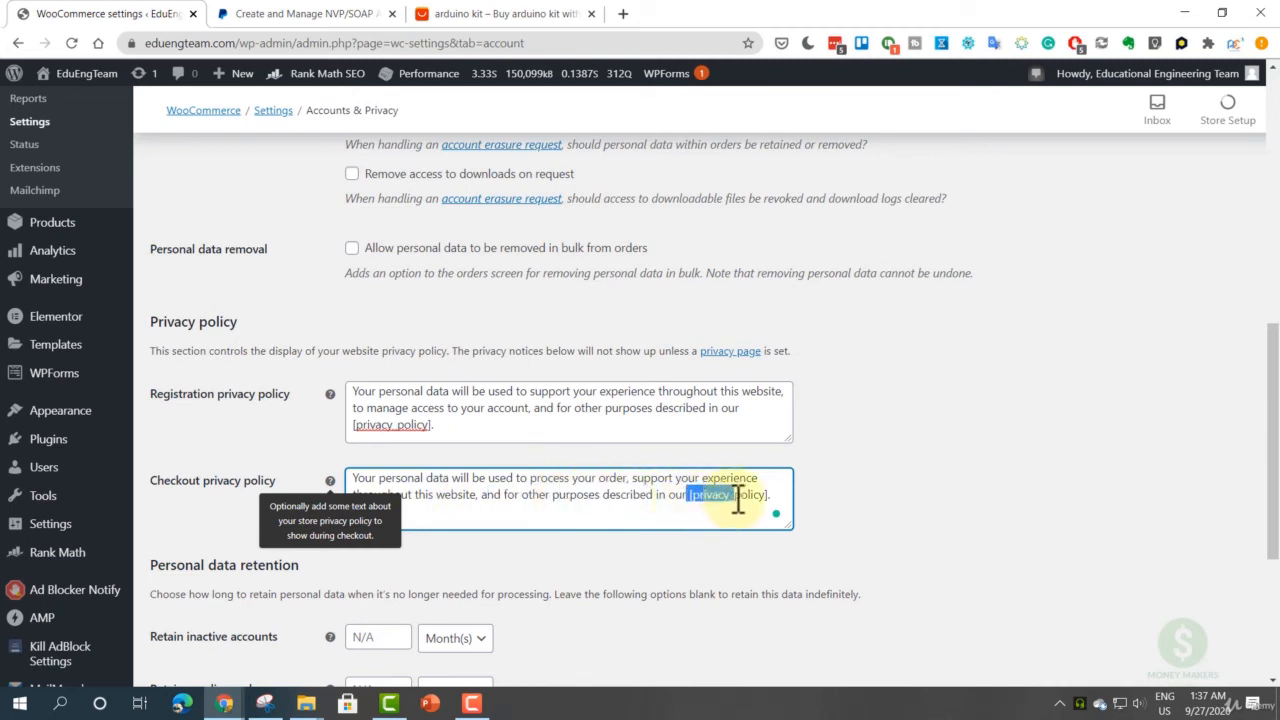
click(737, 497)
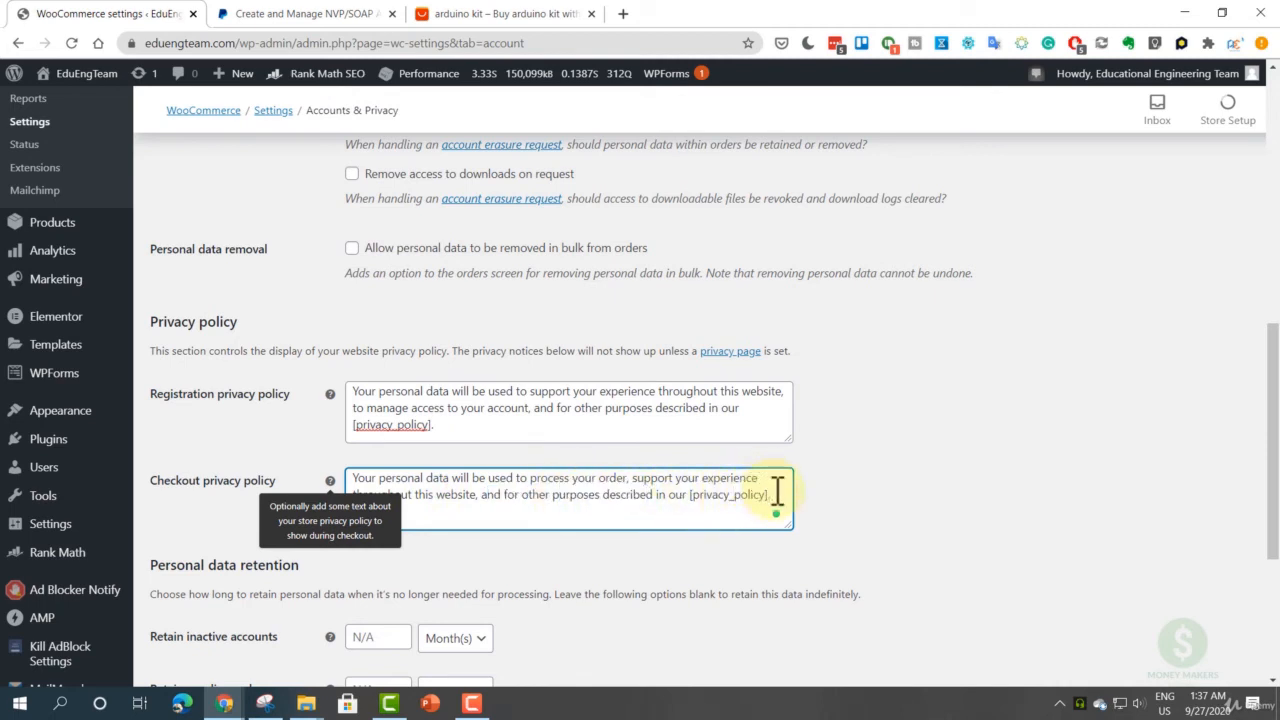
drag(771, 496, 694, 497)
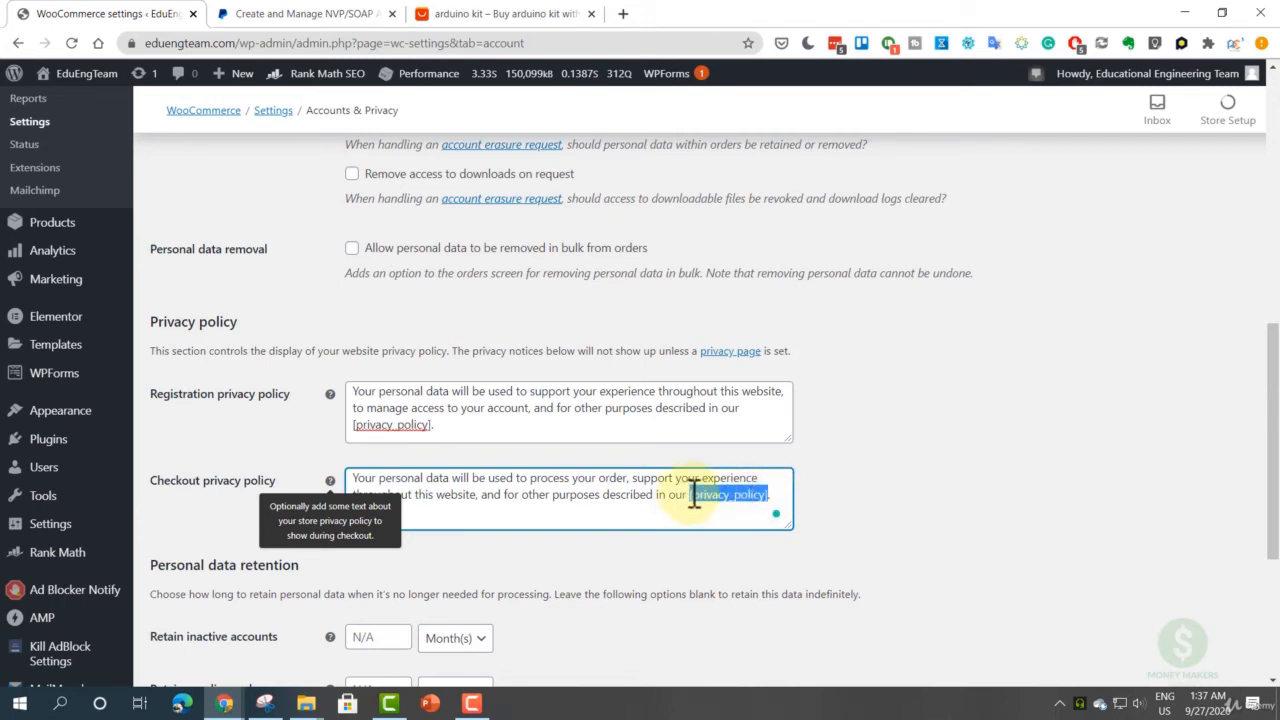
click(670, 495)
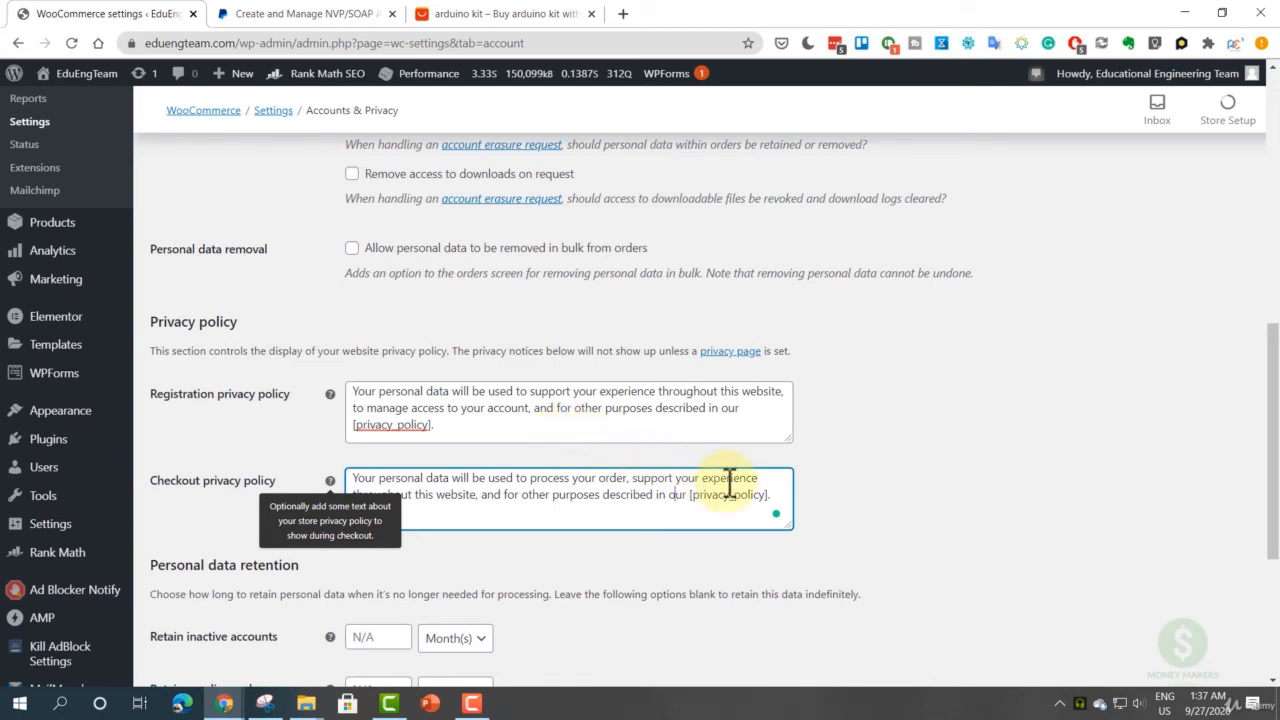
- Review the personal data retention periods, leave them blank, and save the Accounts & Privacy settings
scroll(243, 500, down, 2)
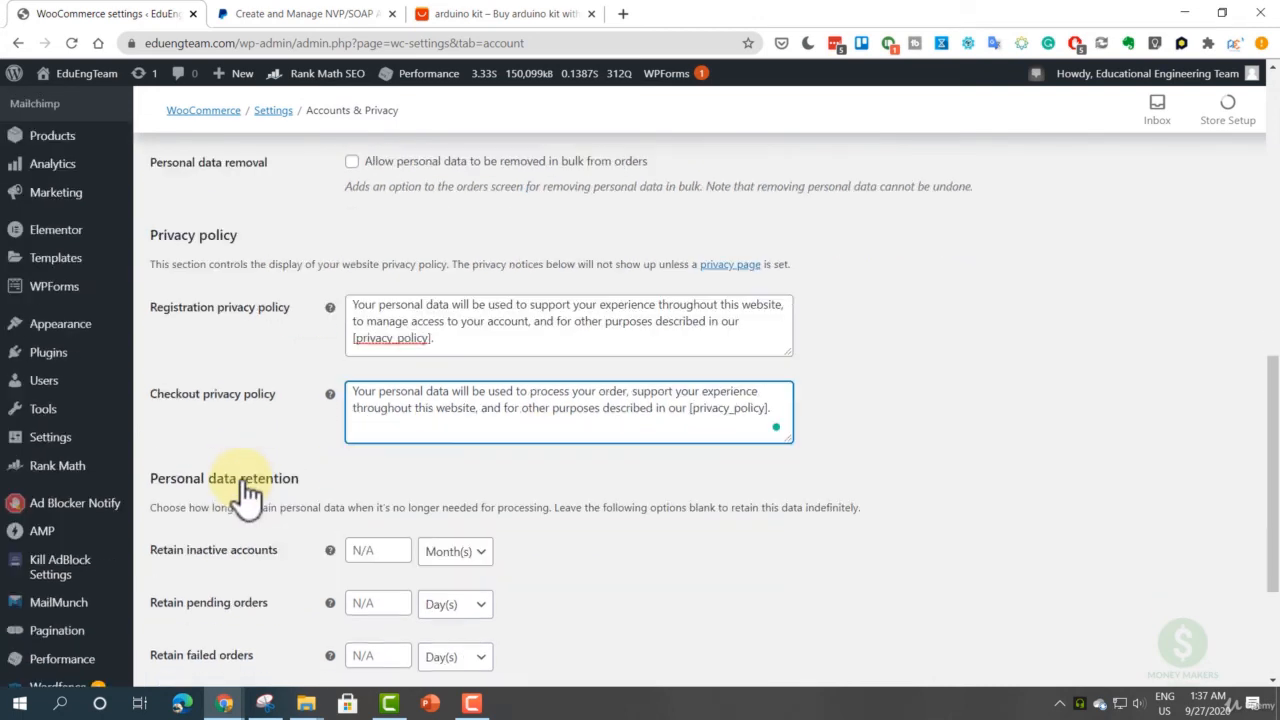
scroll(252, 405, down, 2)
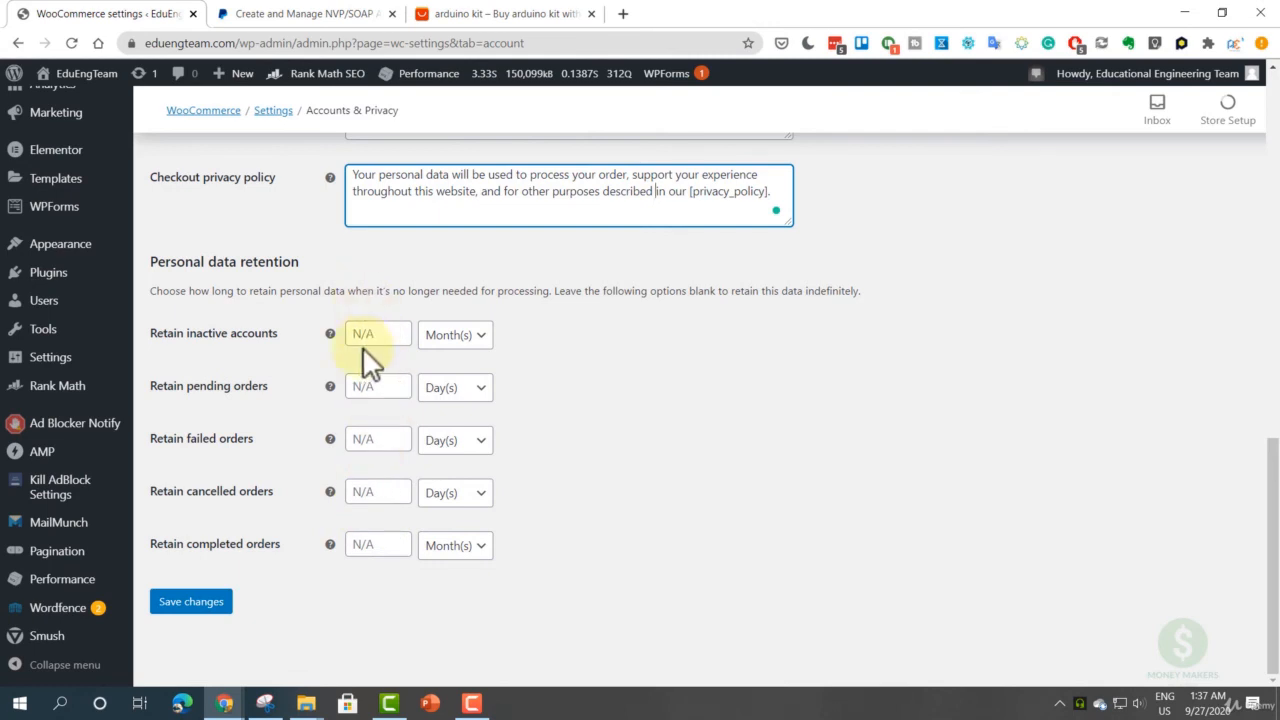
click(211, 603)
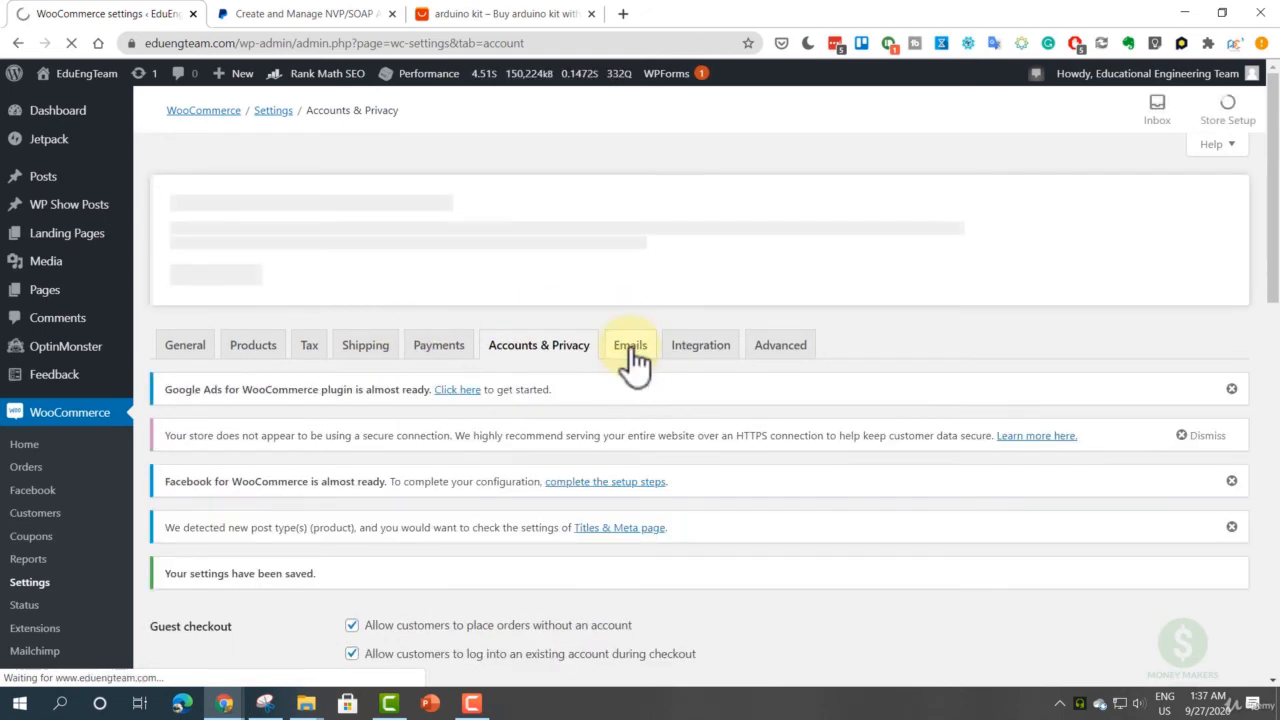
- Open the store's email notification settings and look over the listed emails and the New order recipient
click(631, 348)
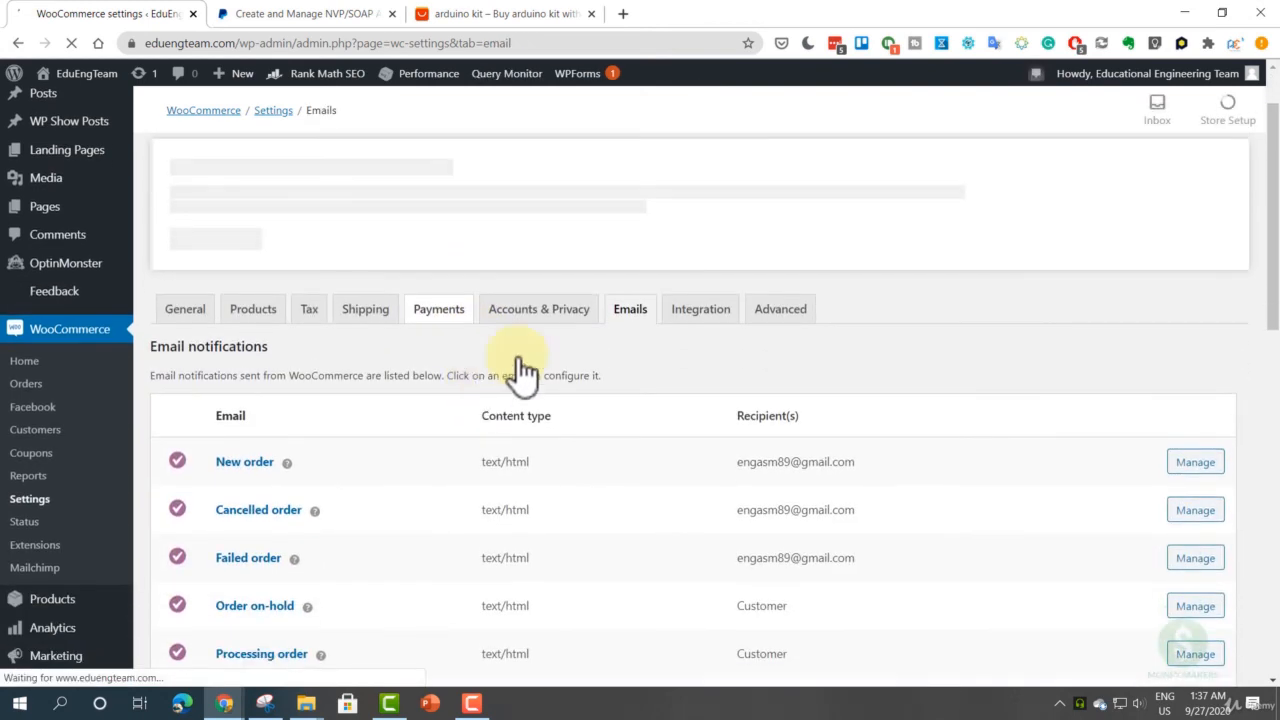
scroll(589, 340, down, 4)
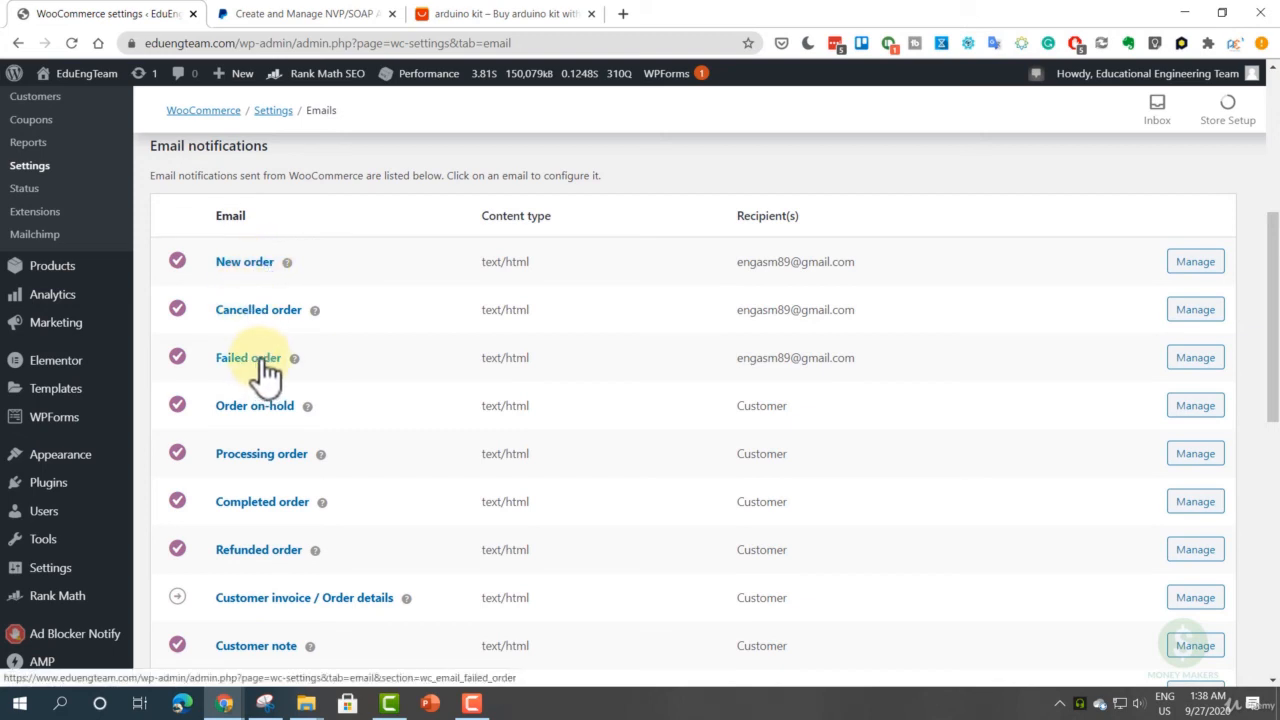
drag(740, 262, 855, 258)
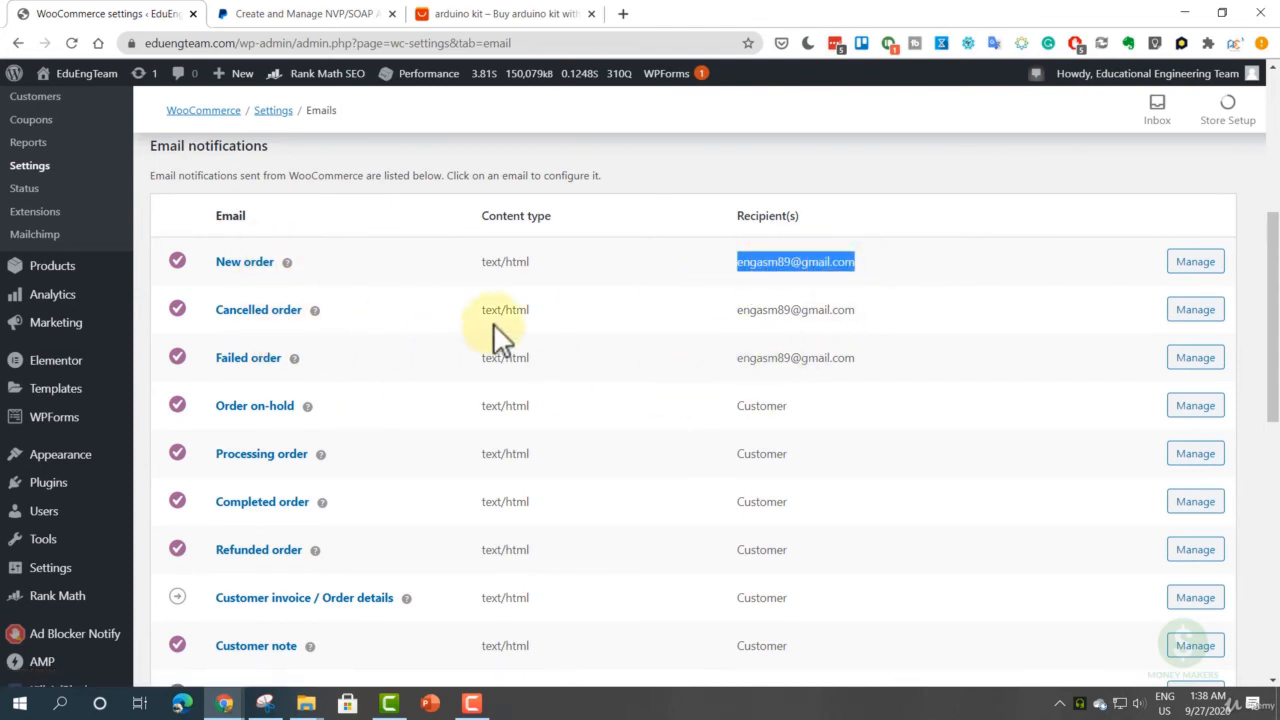
scroll(515, 330, down, 1)
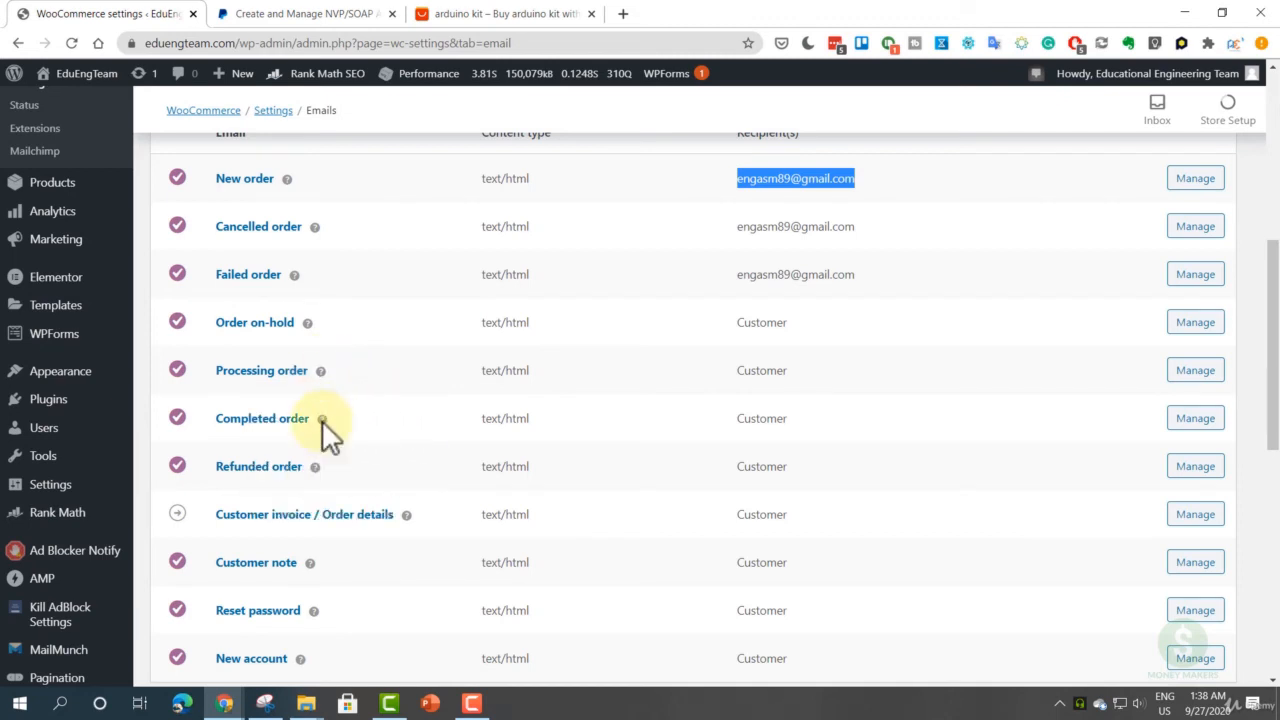
- Read the help descriptions of the customer emails, from Completed order and Customer invoice / Order details through Reset password and New account
mouse_move(322, 420)
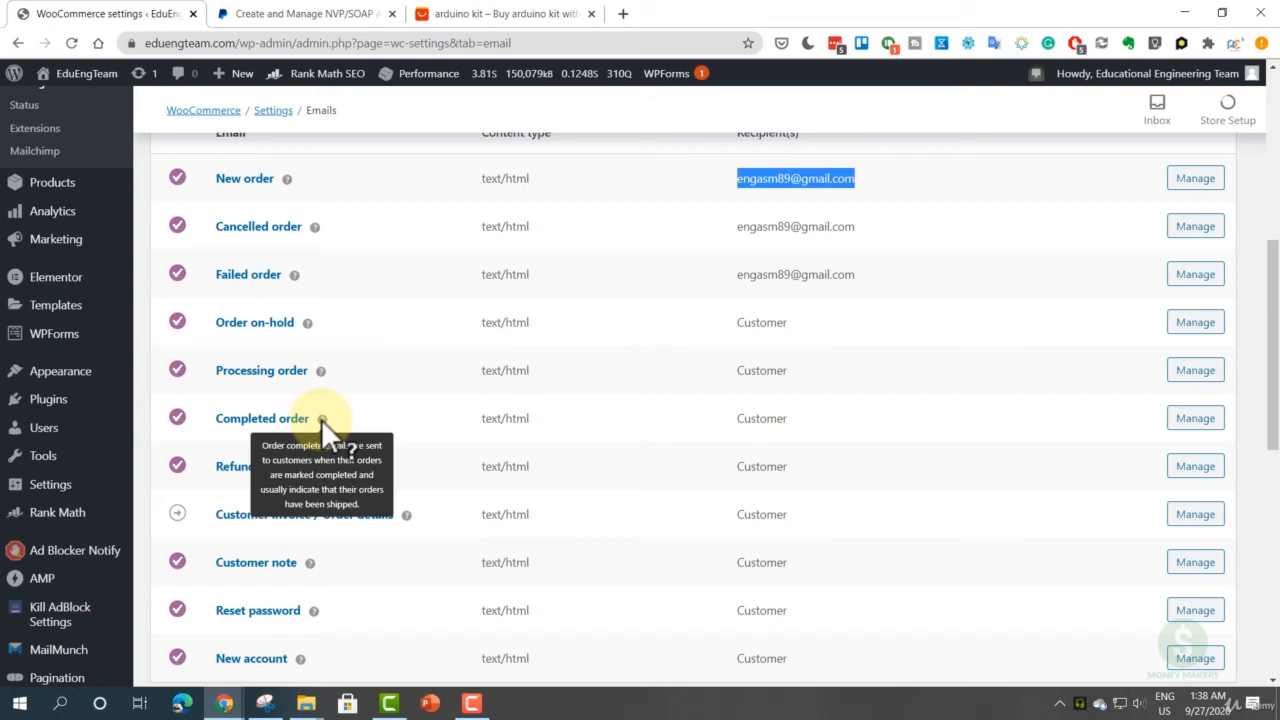
scroll(395, 435, down, 1)
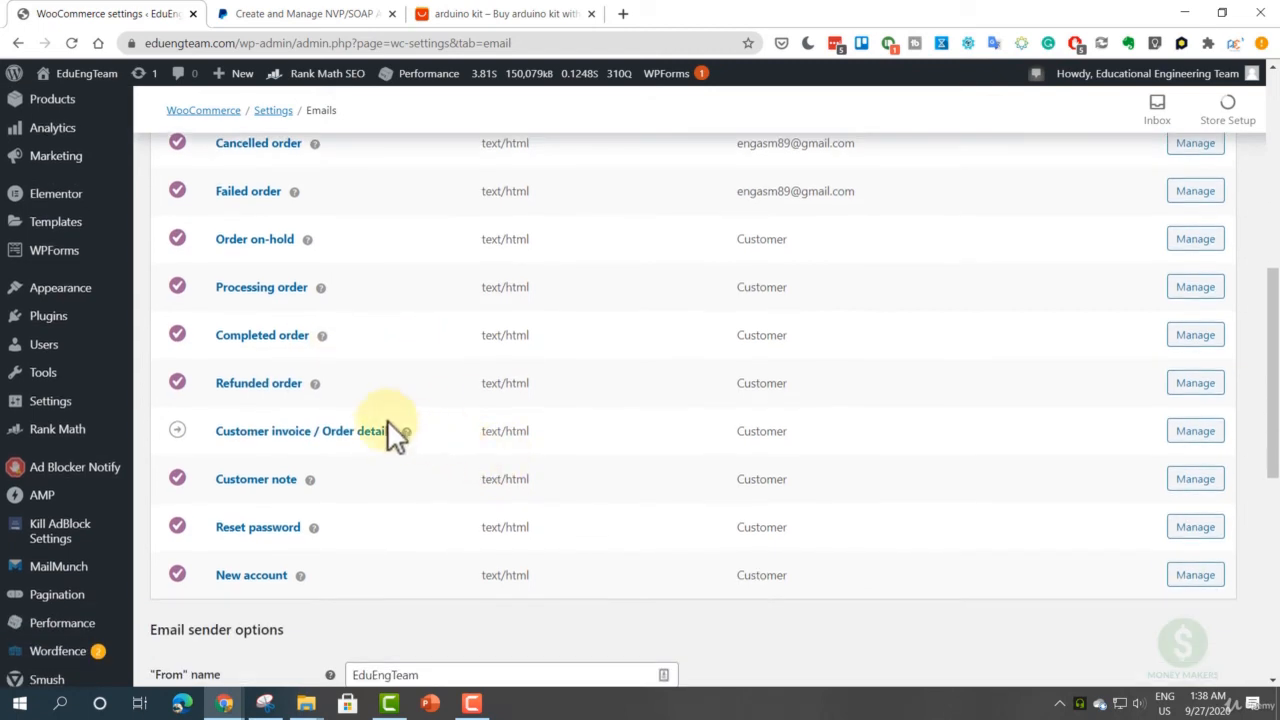
mouse_move(314, 383)
mouse_move(408, 432)
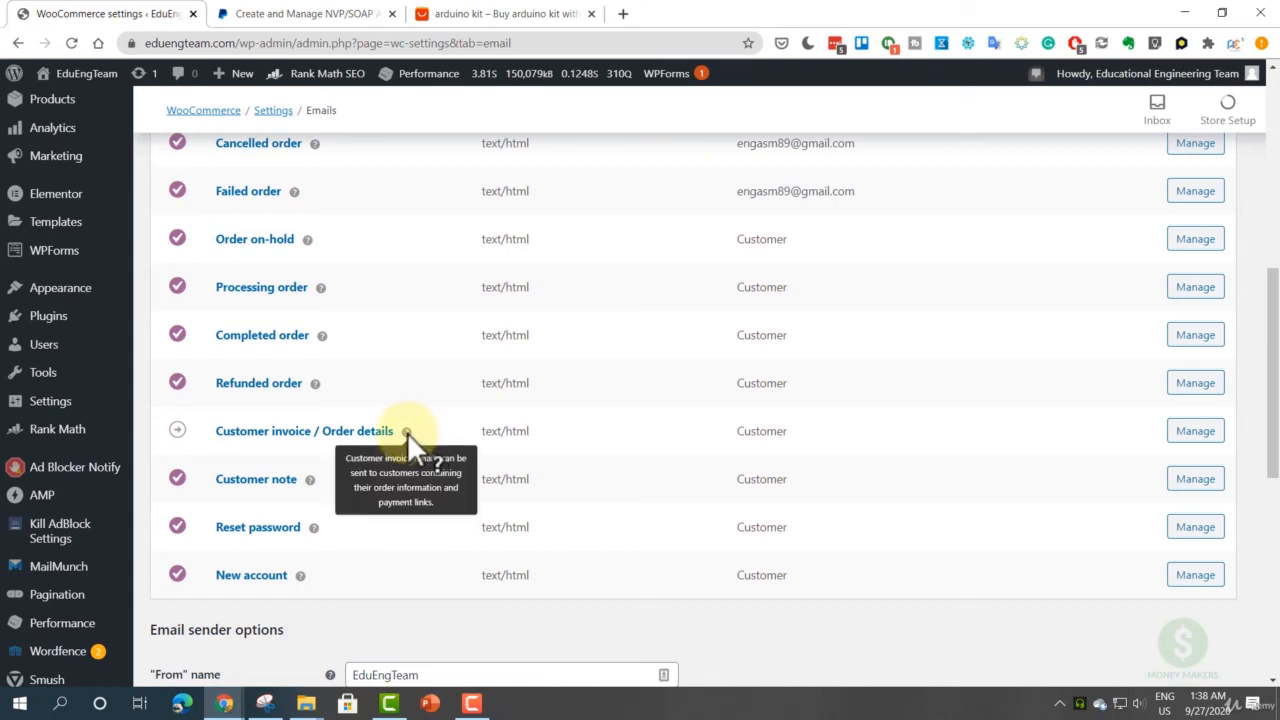
mouse_move(311, 482)
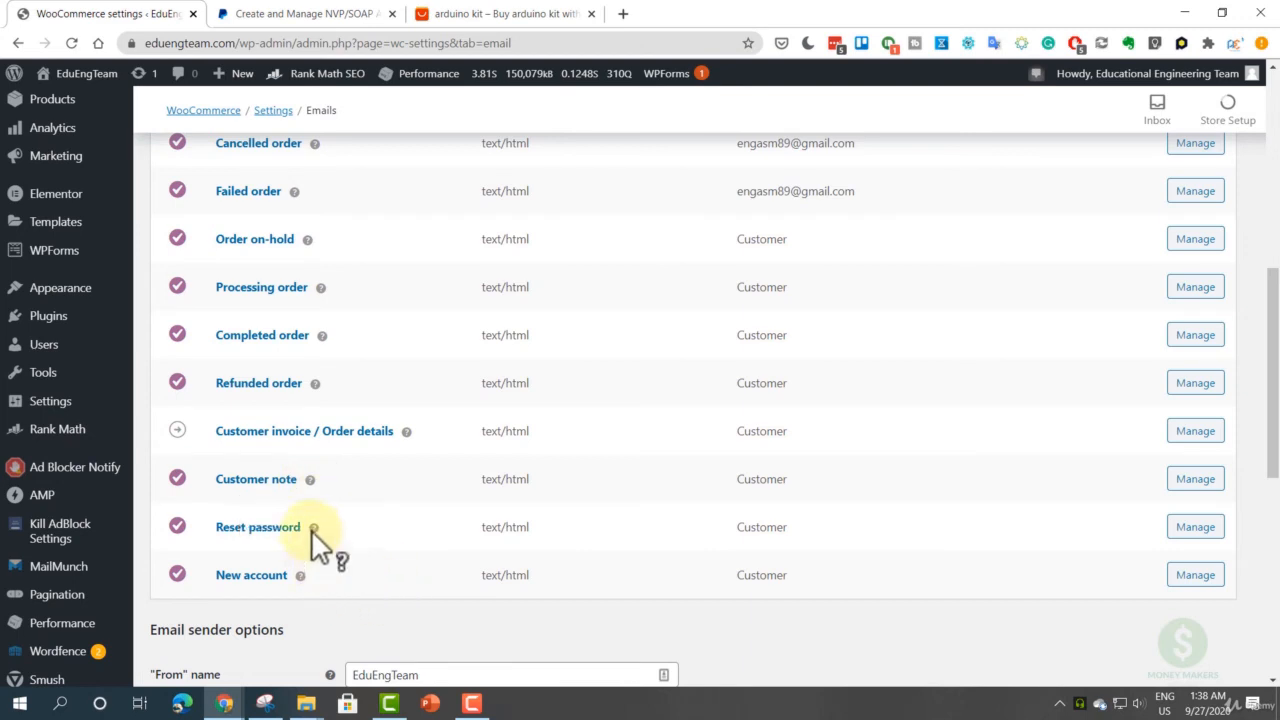
mouse_move(314, 526)
mouse_move(300, 577)
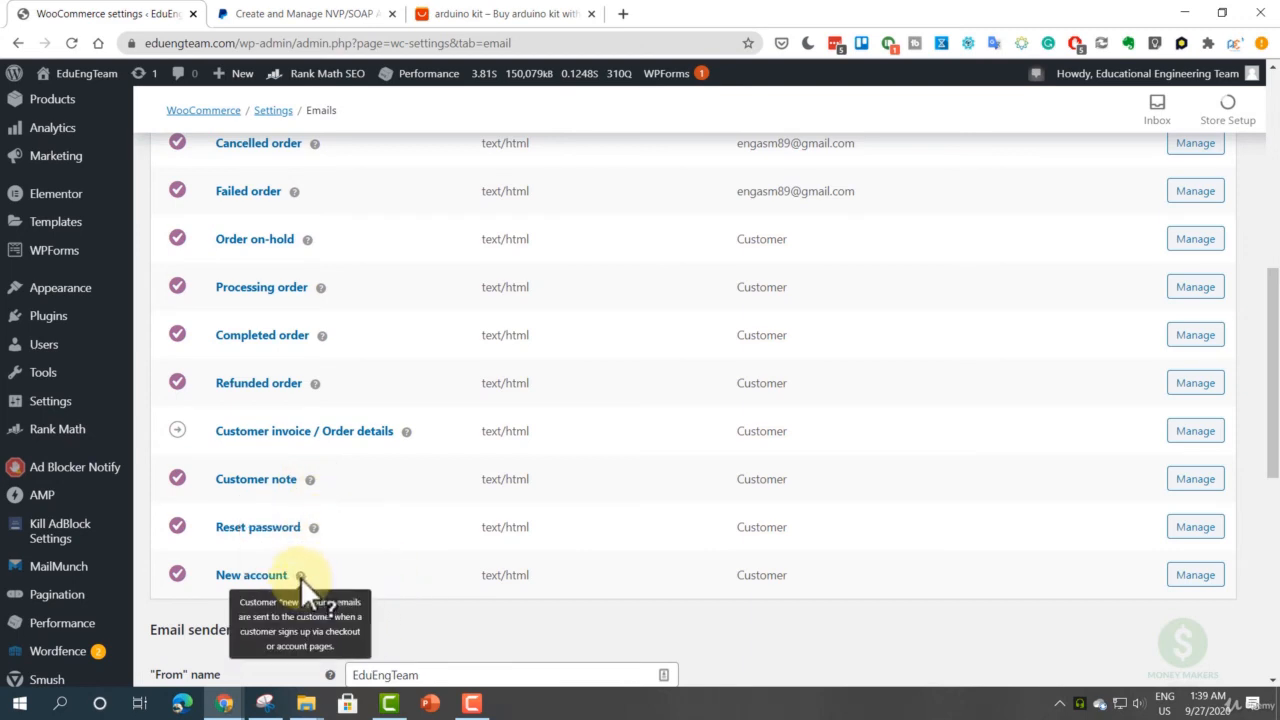
- Check the recipients of the New order, Cancelled order and Failed order notifications
scroll(303, 577, up, 3)
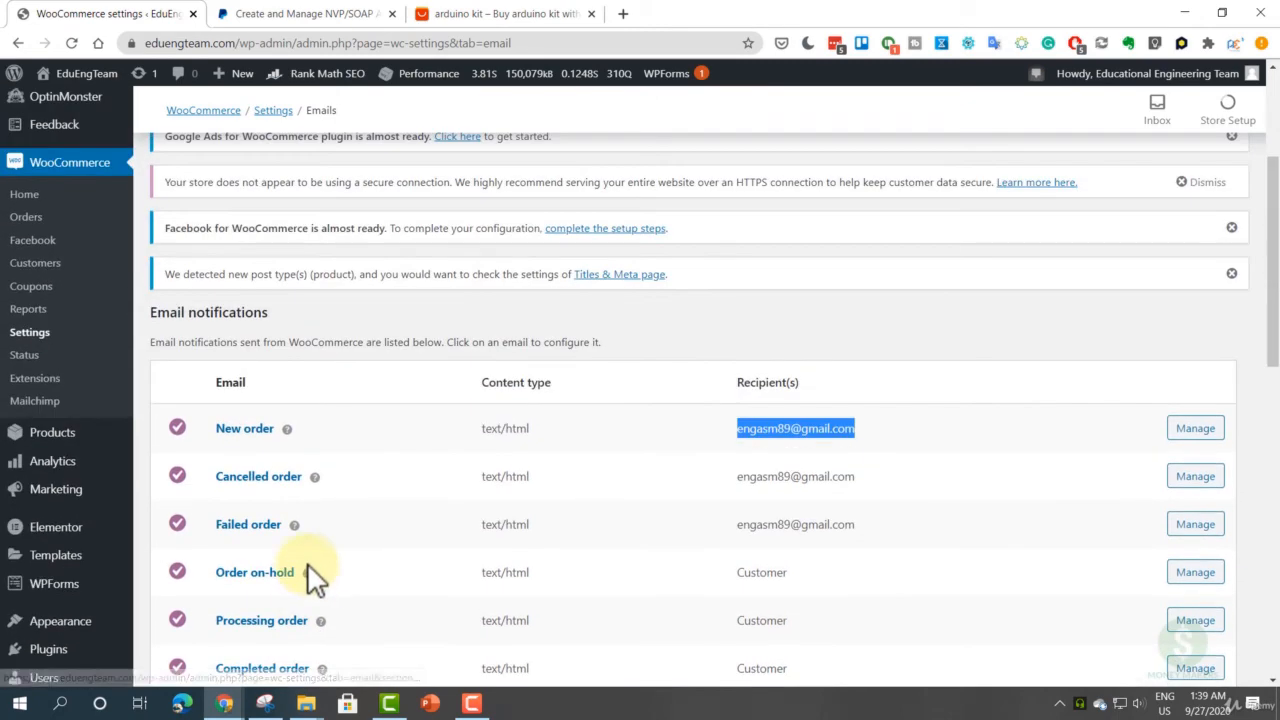
click(356, 398)
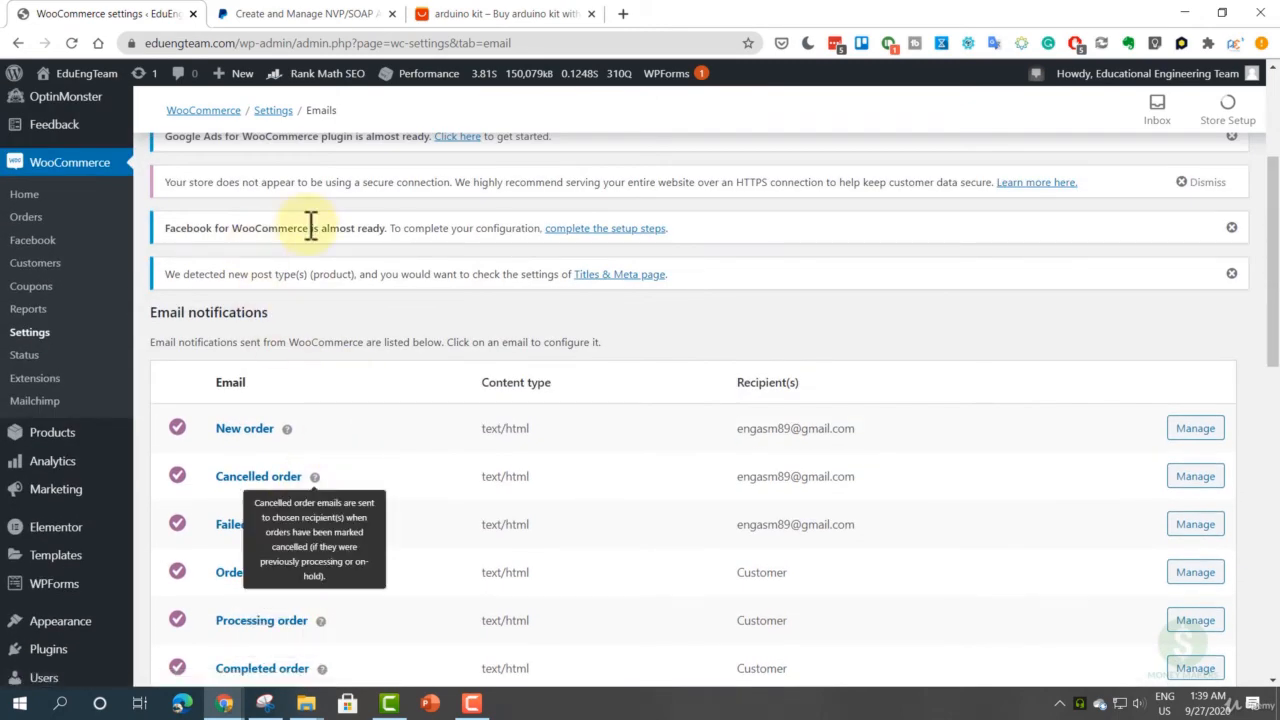
scroll(299, 330, down, 2)
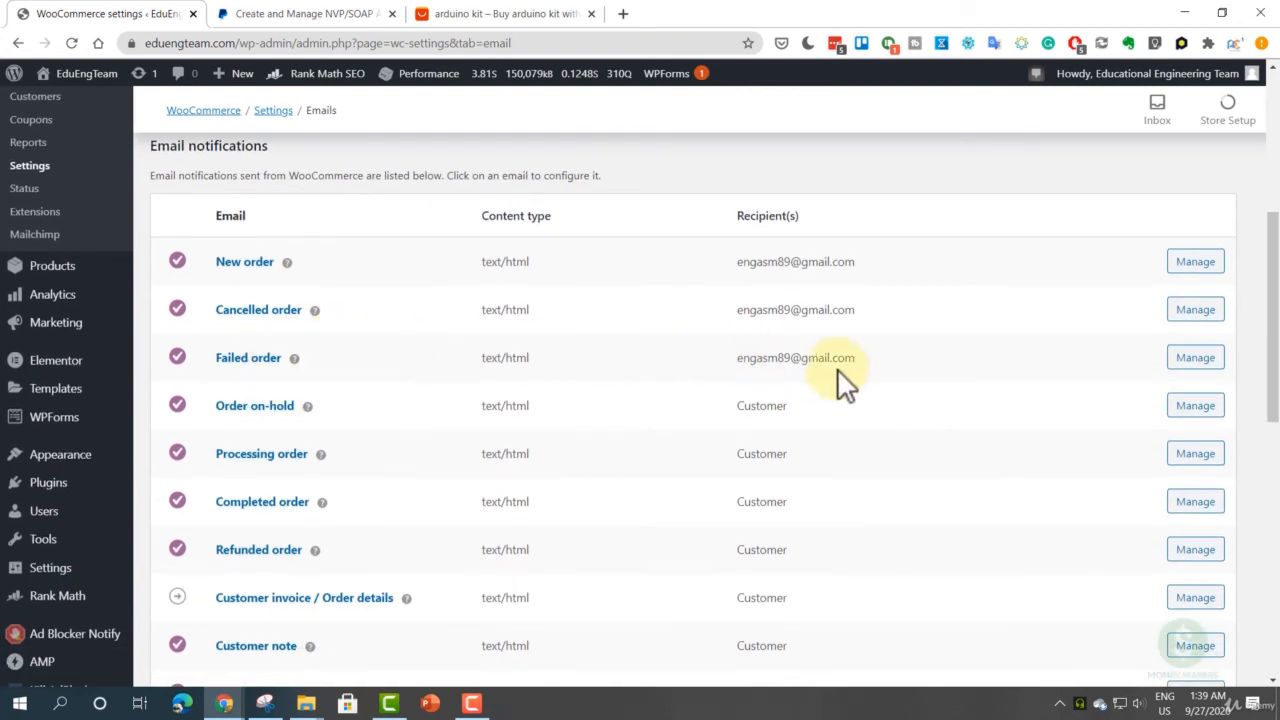
drag(850, 356, 237, 233)
click(400, 230)
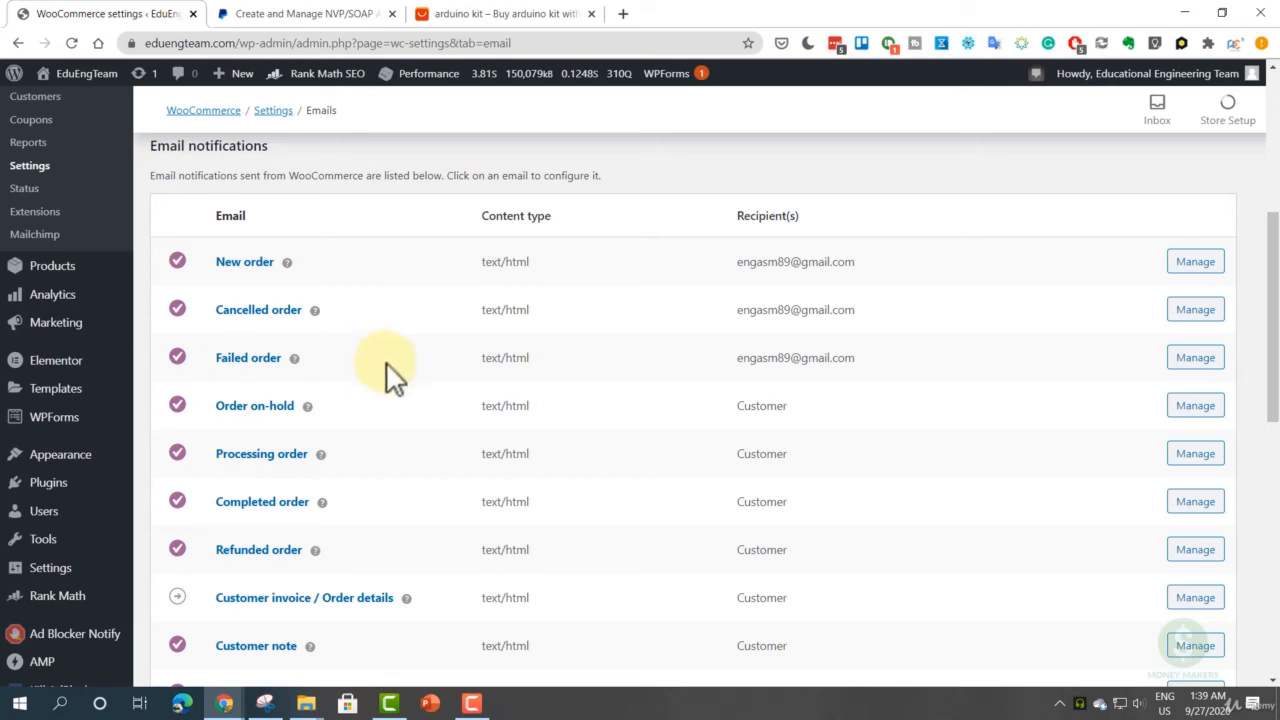
- Open the New order email's settings and review its subject, heading and additional content
click(1188, 264)
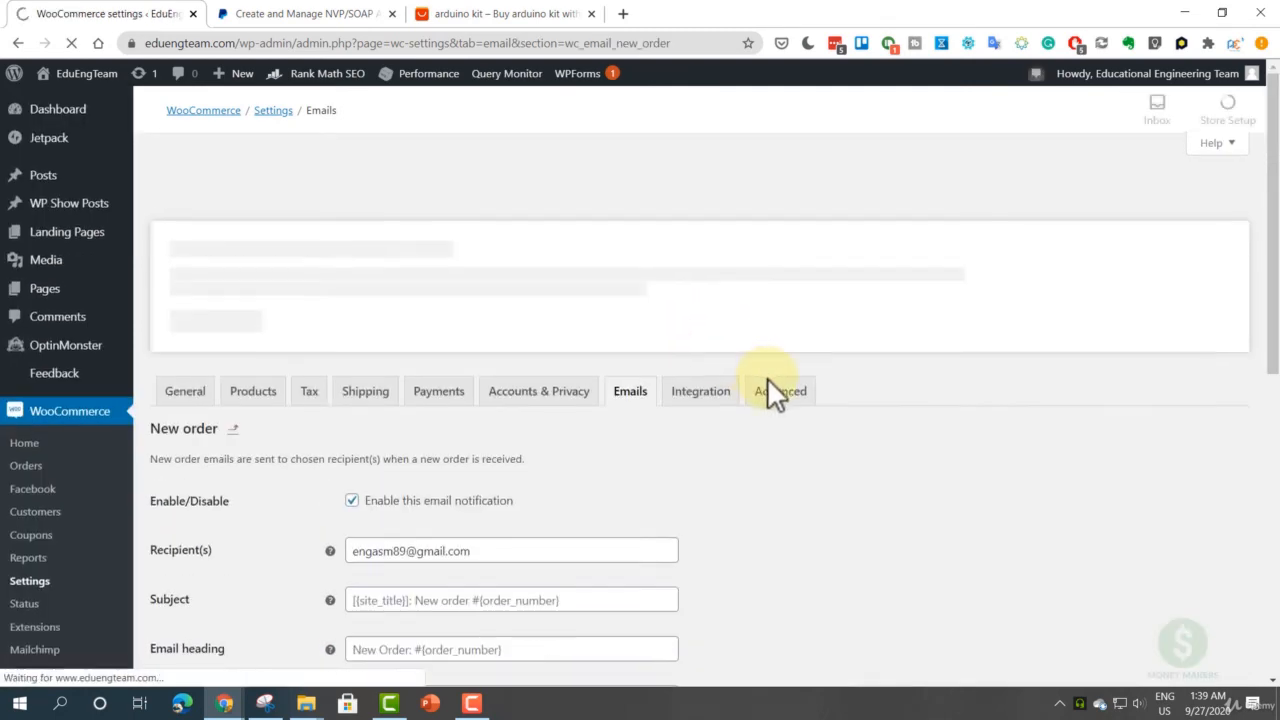
scroll(767, 377, down, 5)
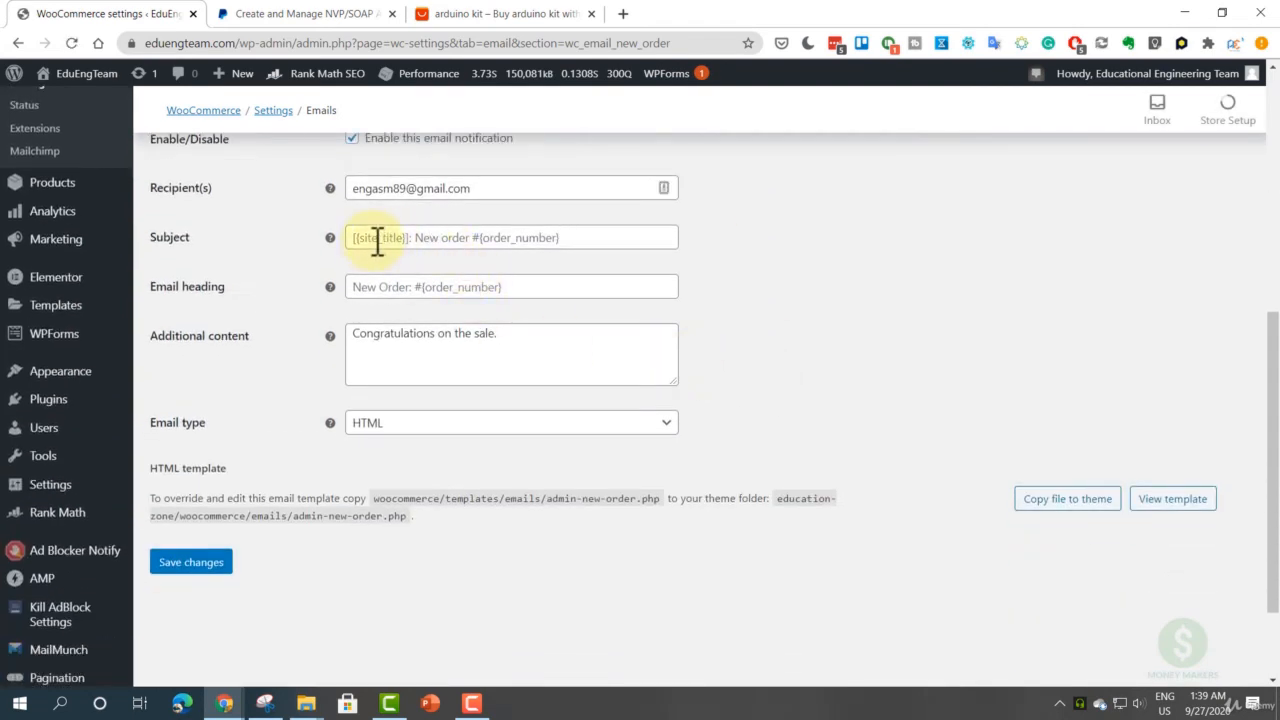
click(383, 237)
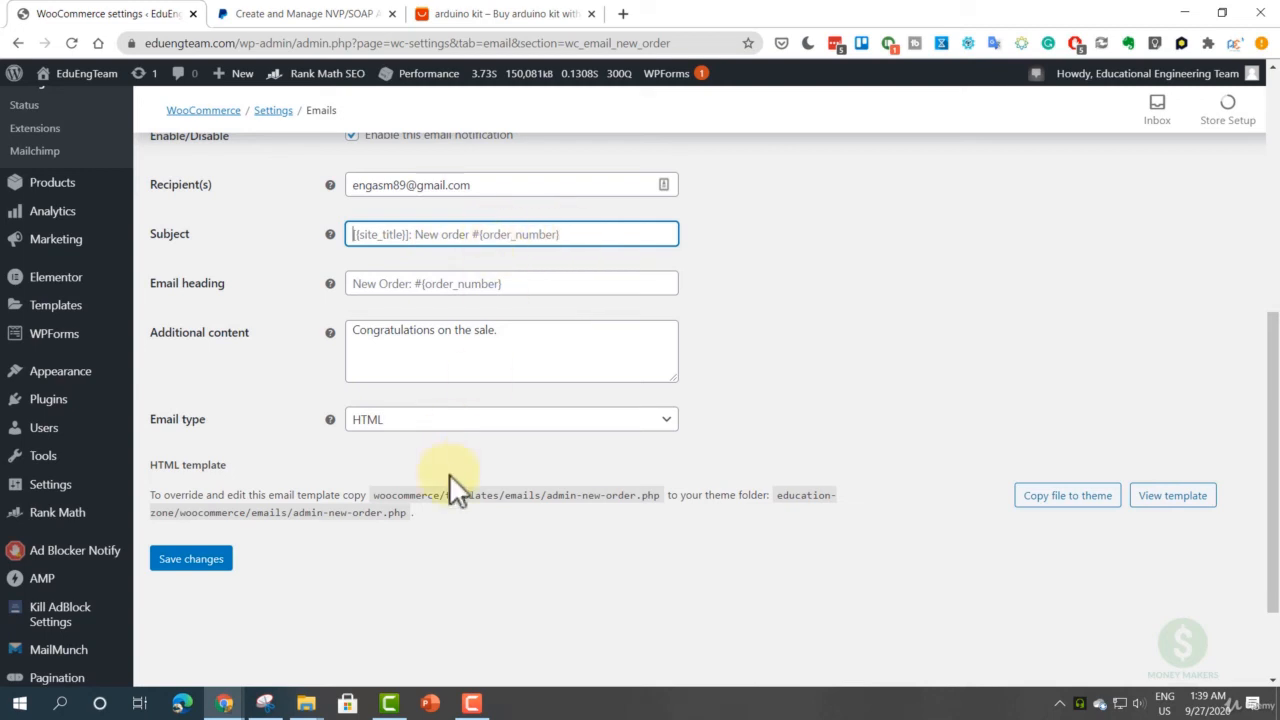
click(457, 346)
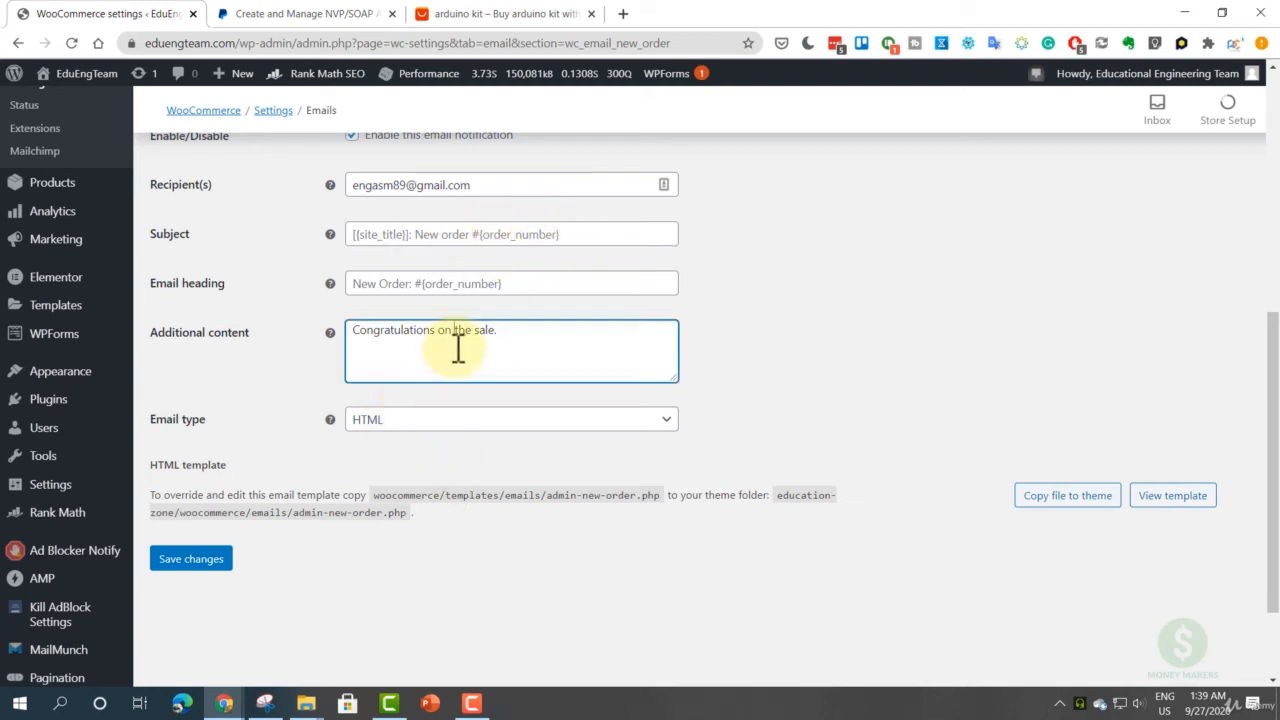
drag(528, 334, 361, 340)
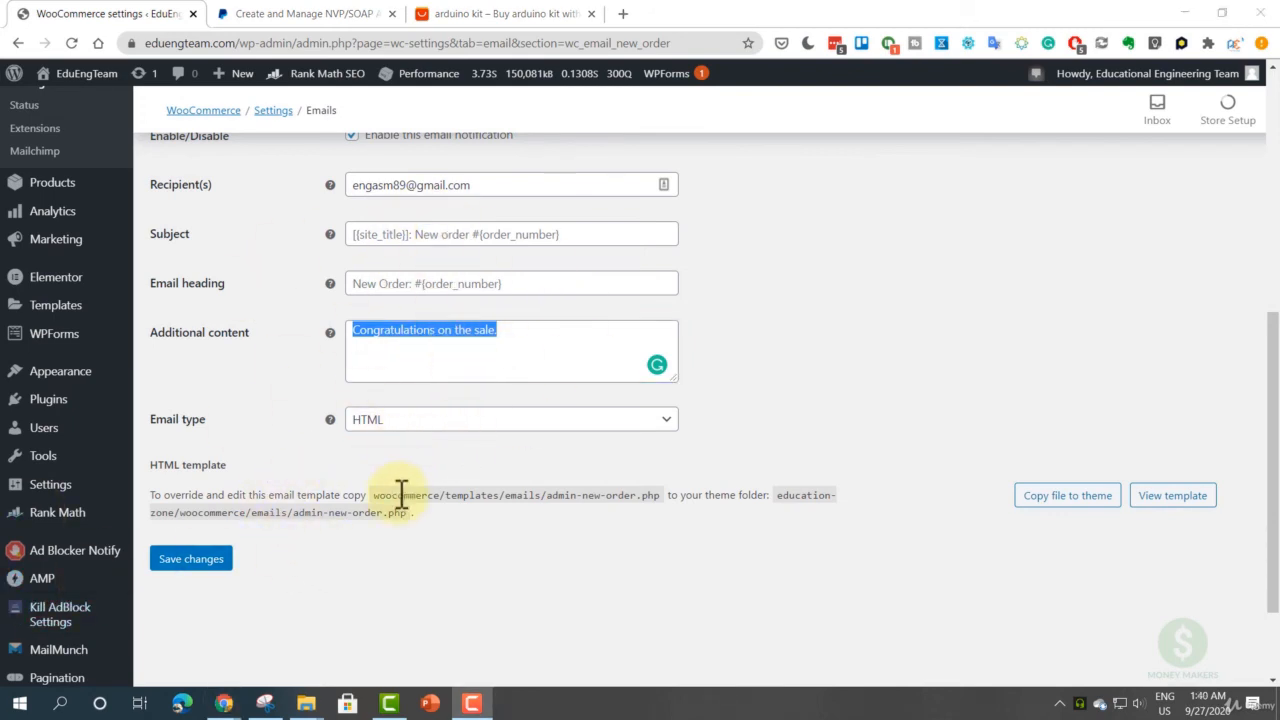
- Examine the New order HTML template's source path and its override path in the theme folder
drag(374, 494, 667, 502)
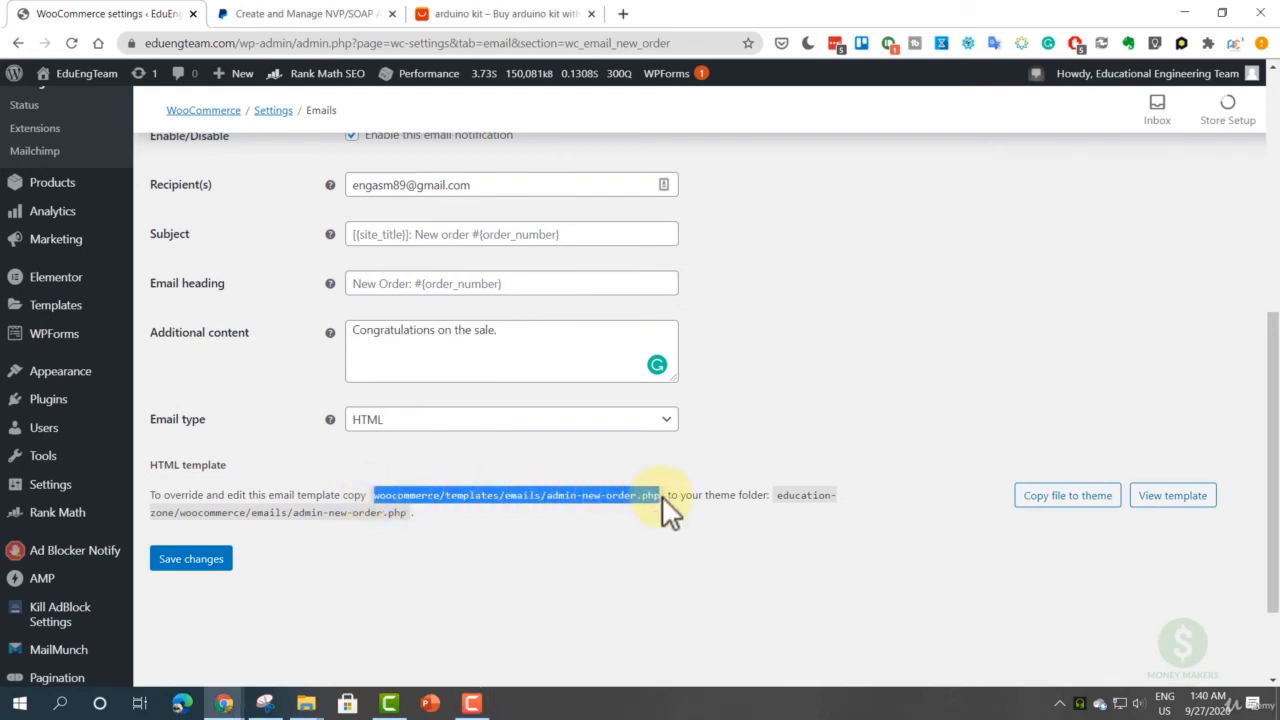
click(788, 494)
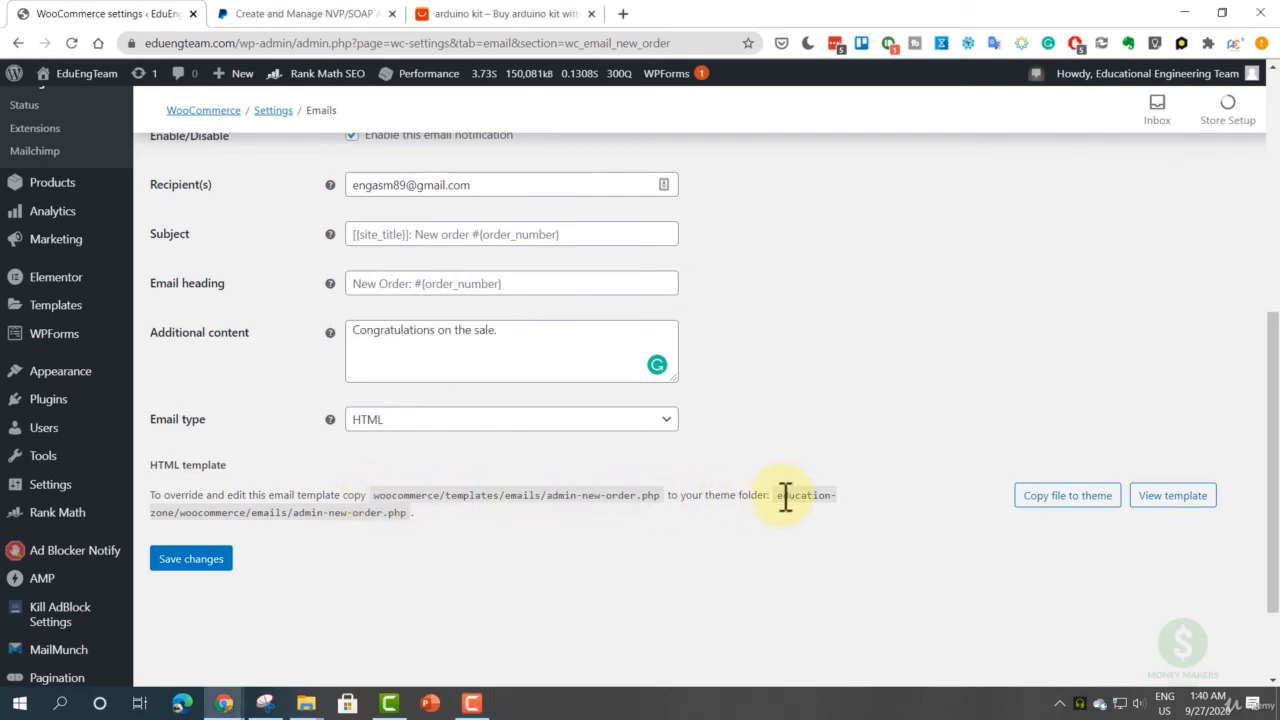
drag(777, 495, 193, 512)
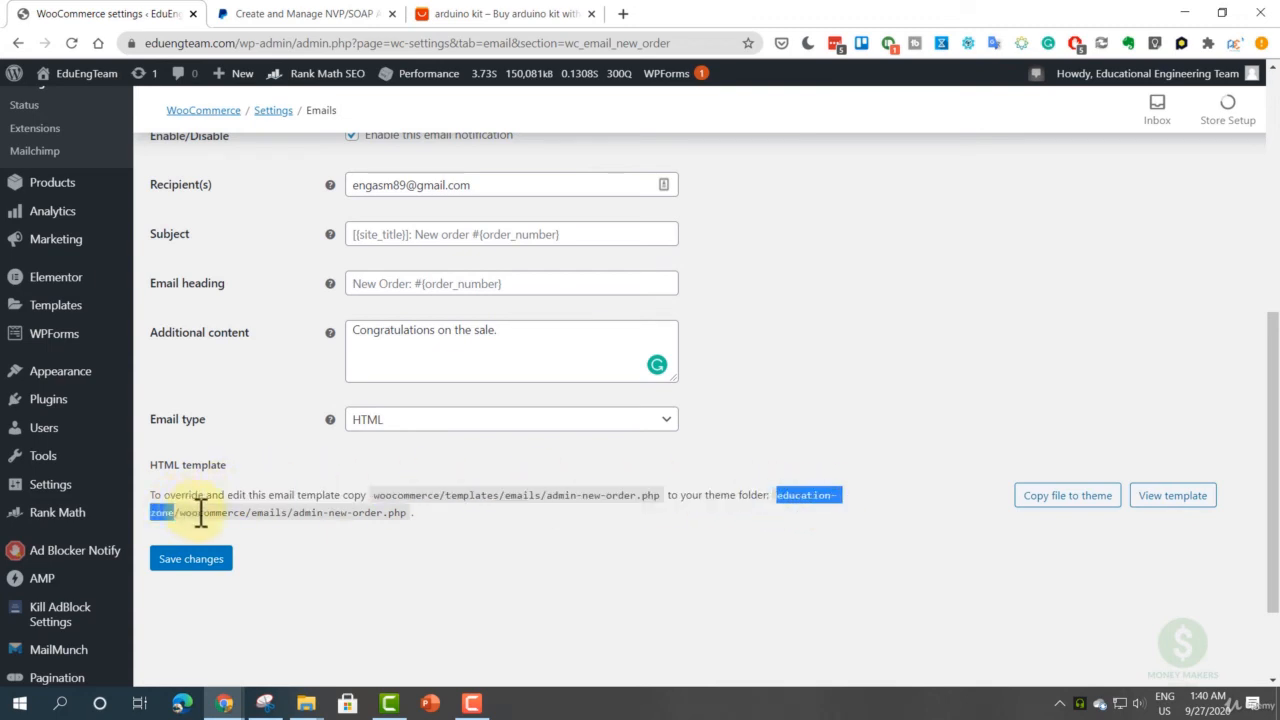
double_click(200, 512)
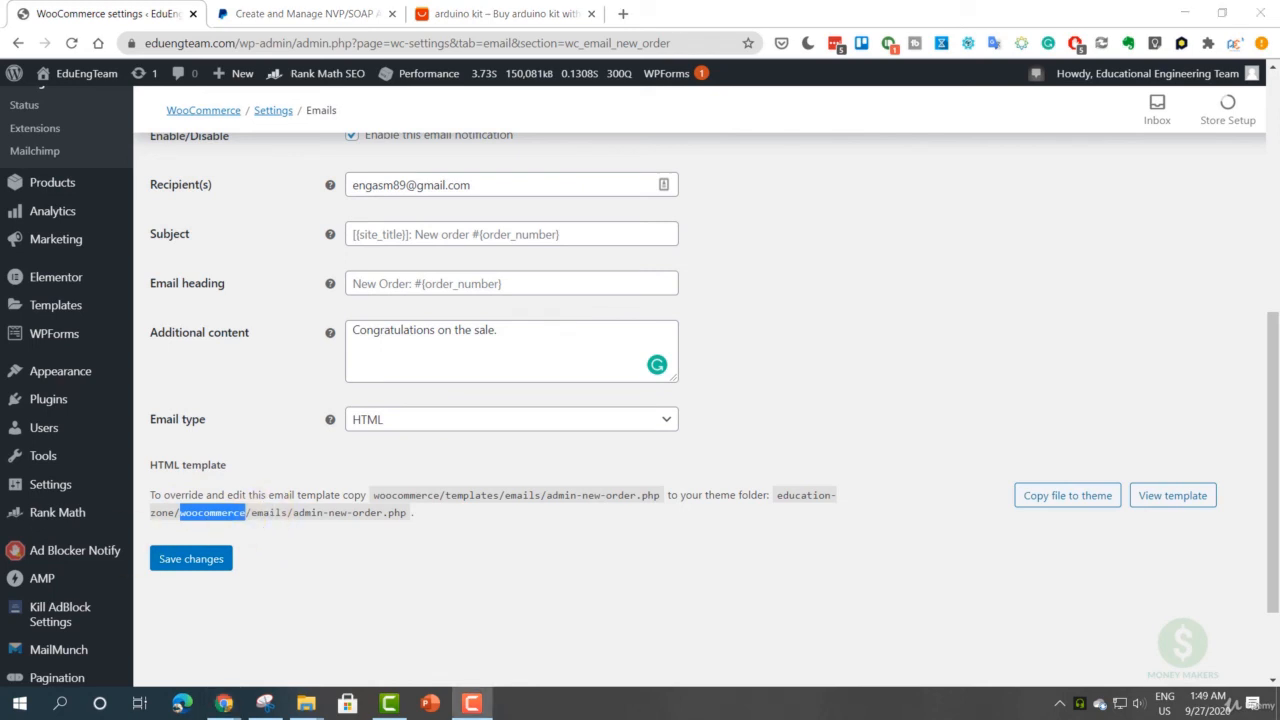
click(895, 500)
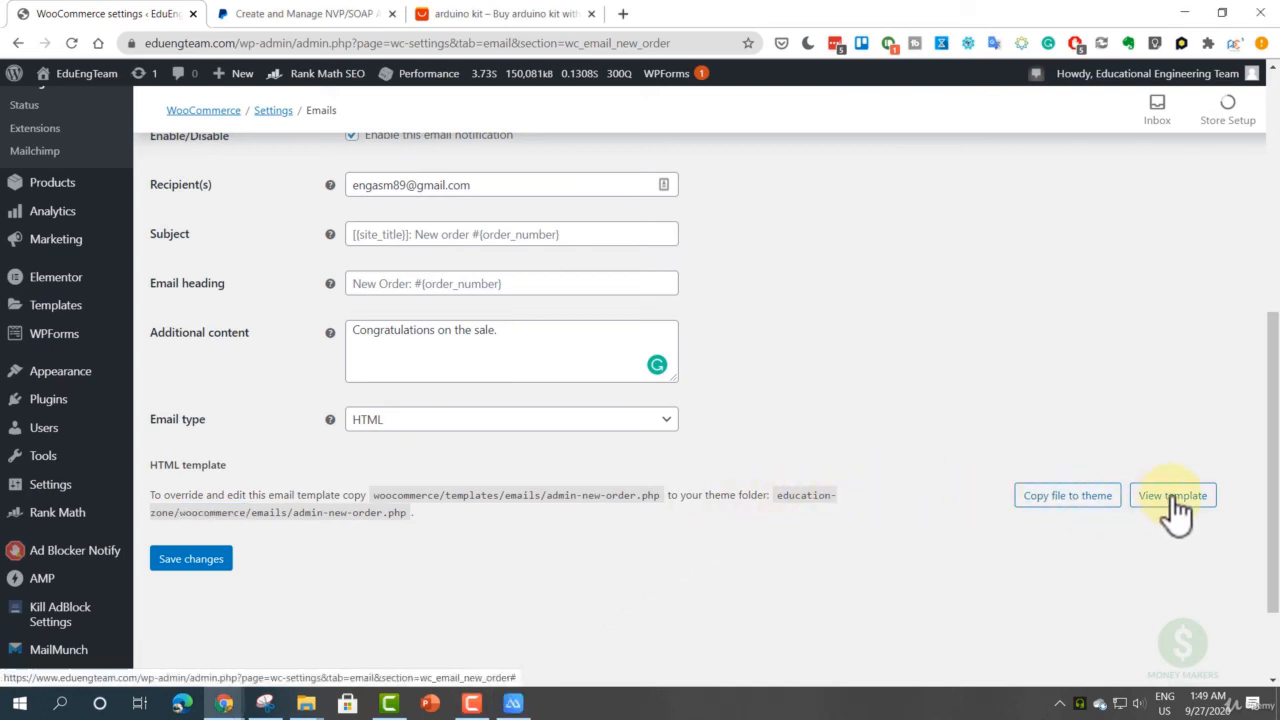
- Open the New order email settings in a separate browser tab, show the HTML template, and read through its code
click(1176, 500)
scroll(300, 262, up, 1)
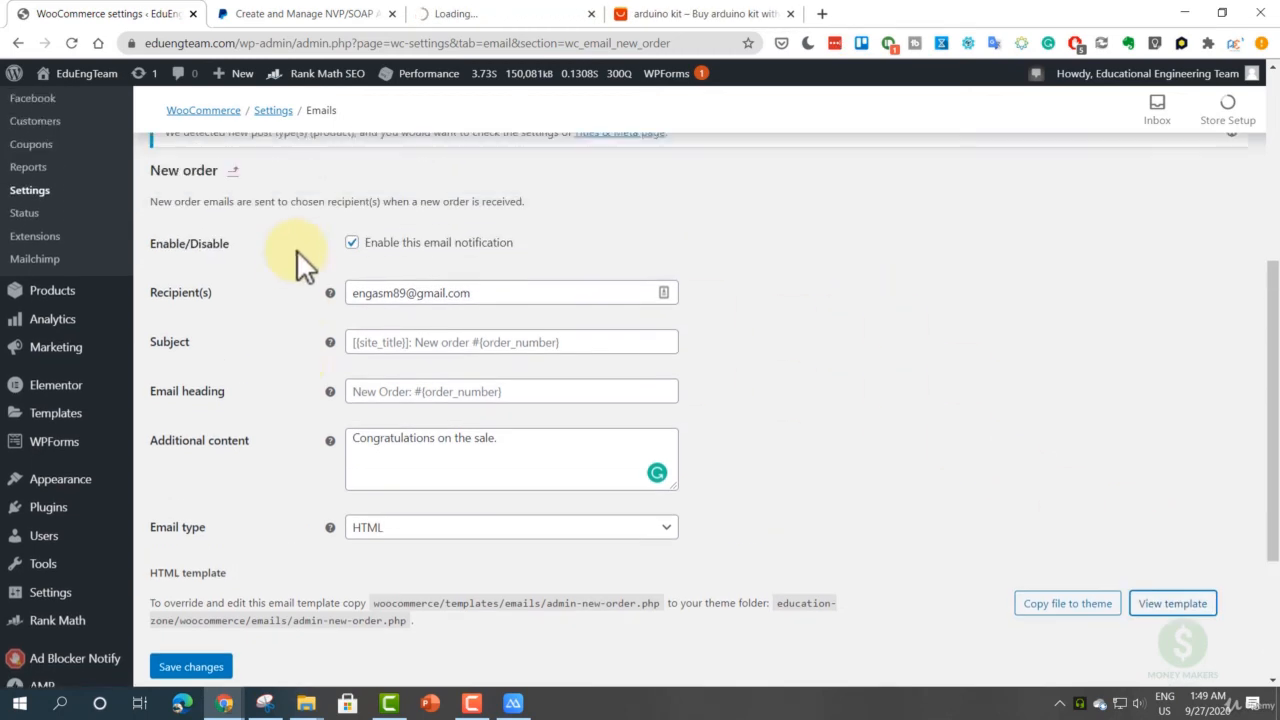
scroll(300, 255, up, 1)
click(457, 14)
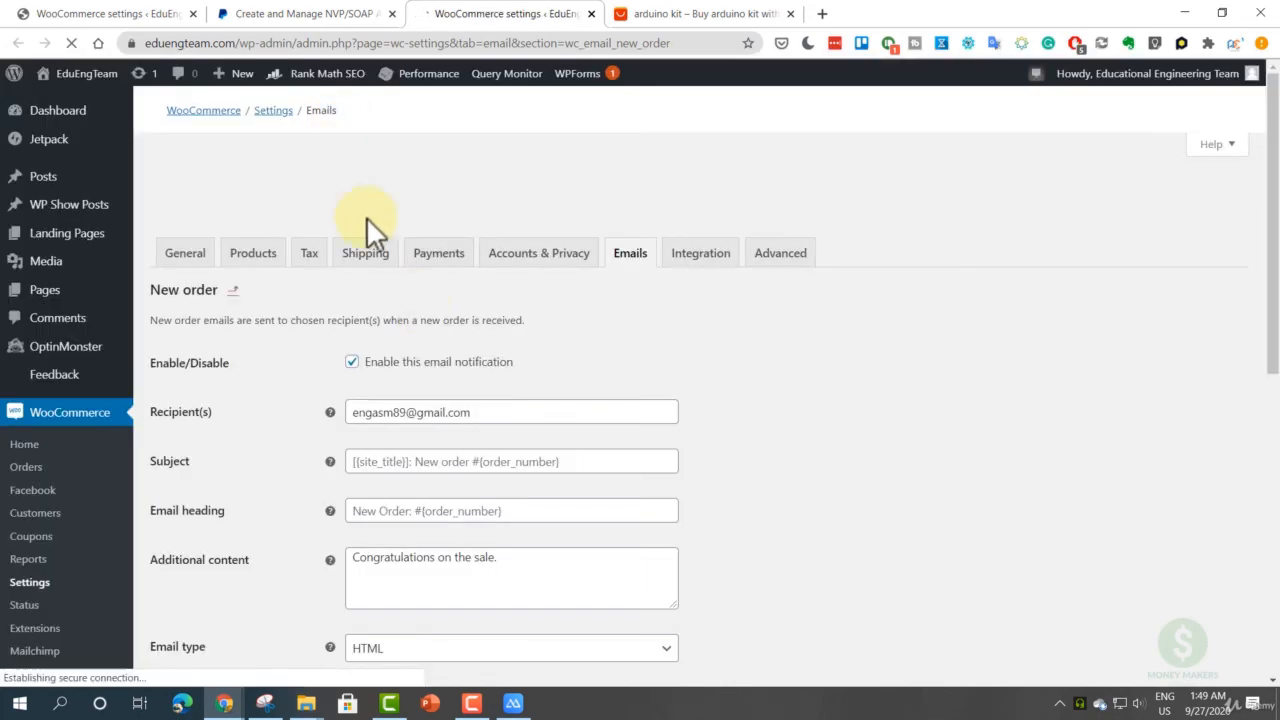
scroll(287, 410, down, 5)
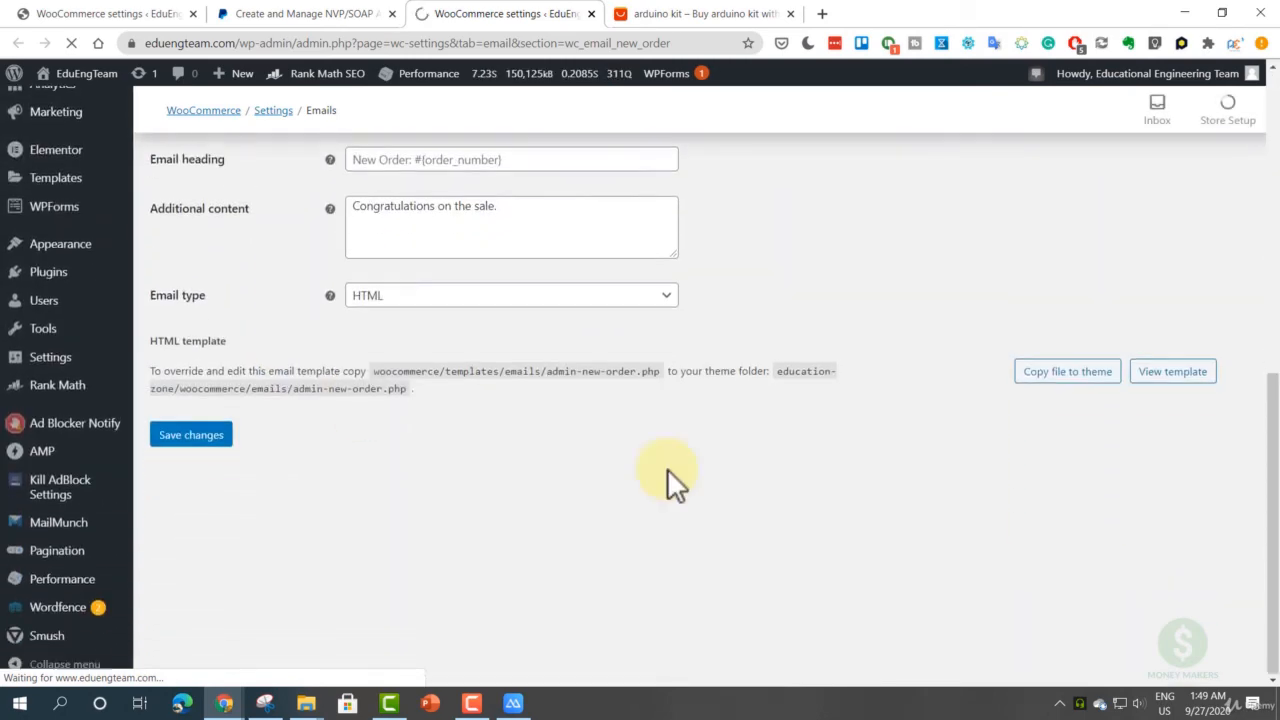
click(1180, 384)
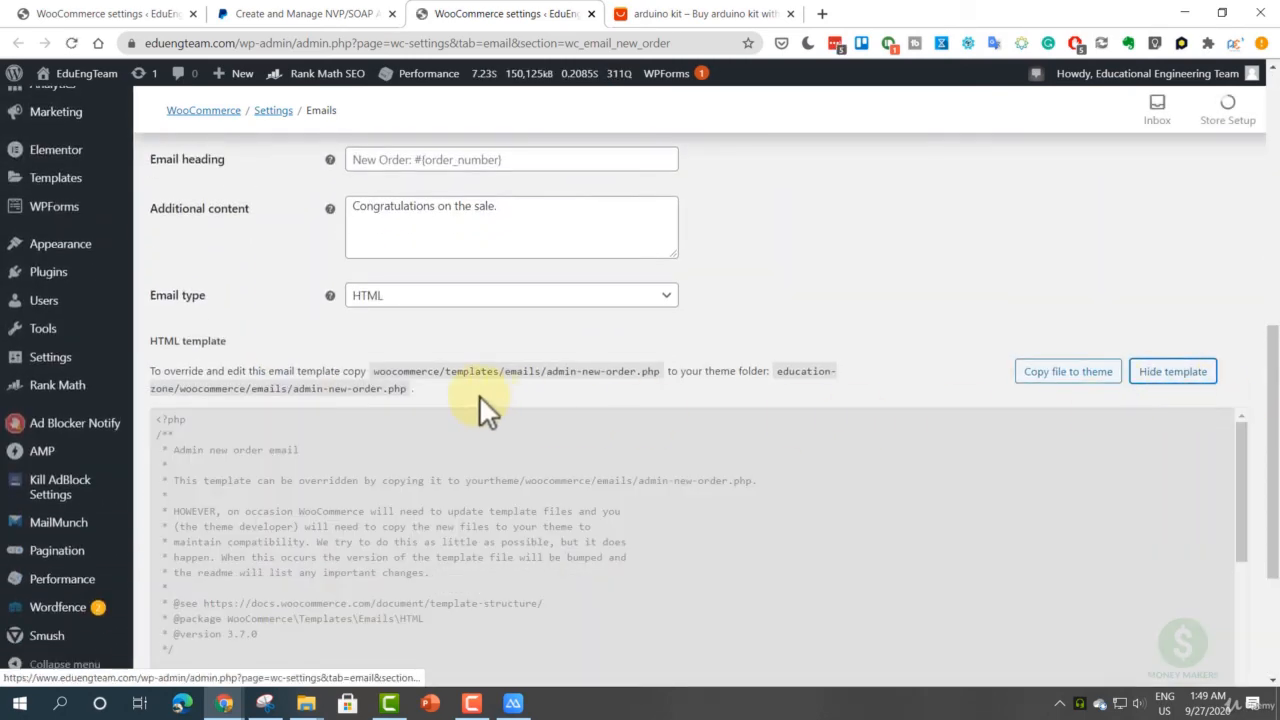
scroll(476, 396, down, 2)
scroll(430, 388, down, 1)
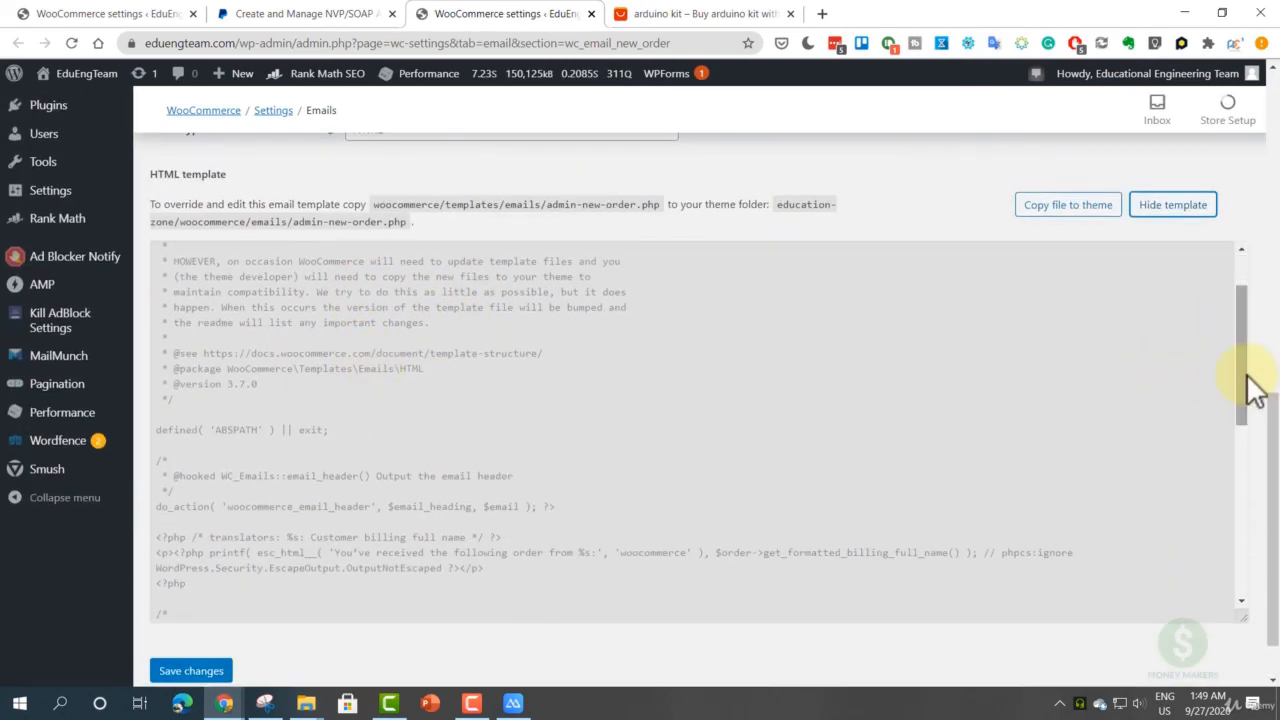
scroll(1232, 445, down, 1)
drag(1227, 444, 1226, 574)
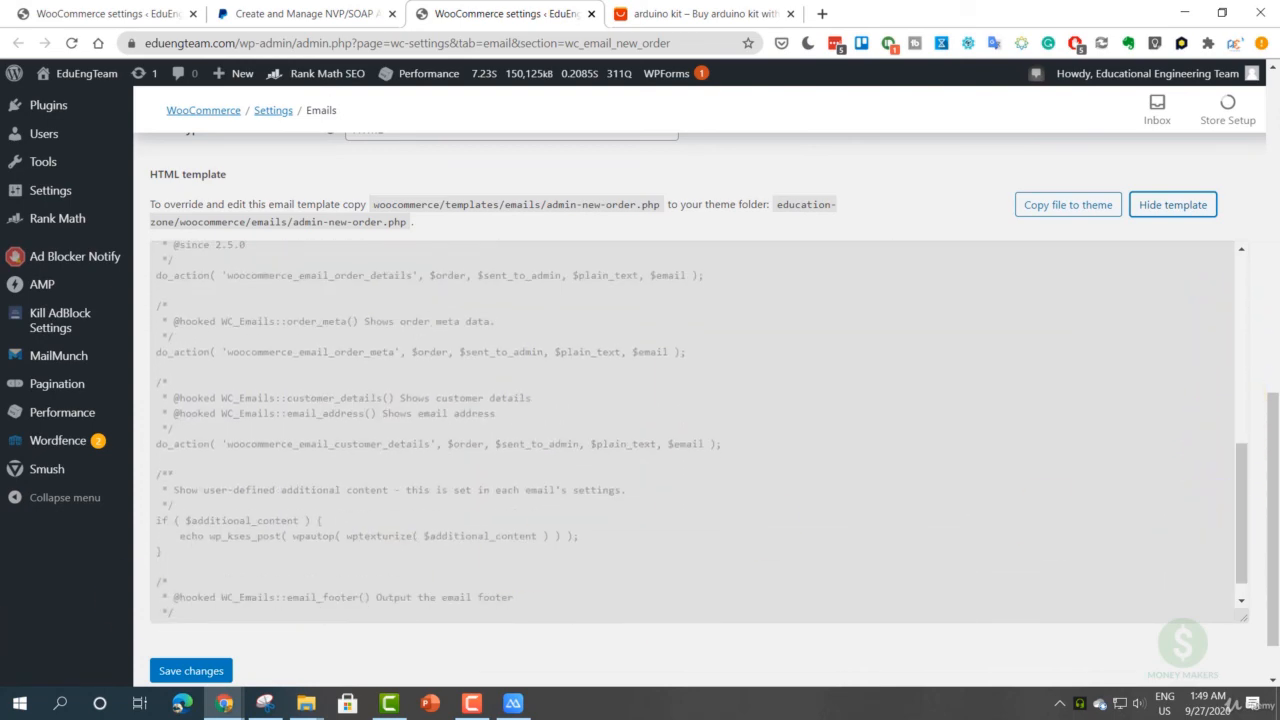
- Leave the New order email settings and open the store's Integration settings
scroll(206, 509, up, 10)
scroll(486, 434, up, 3)
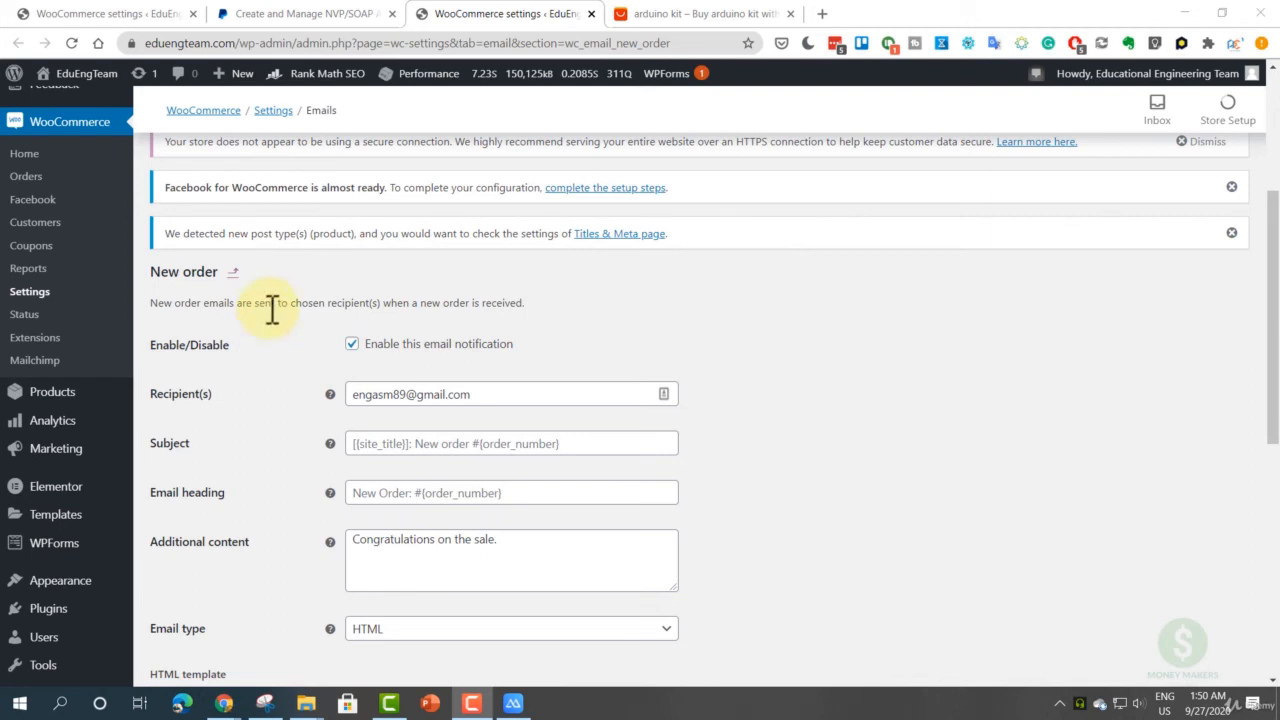
scroll(272, 310, up, 2)
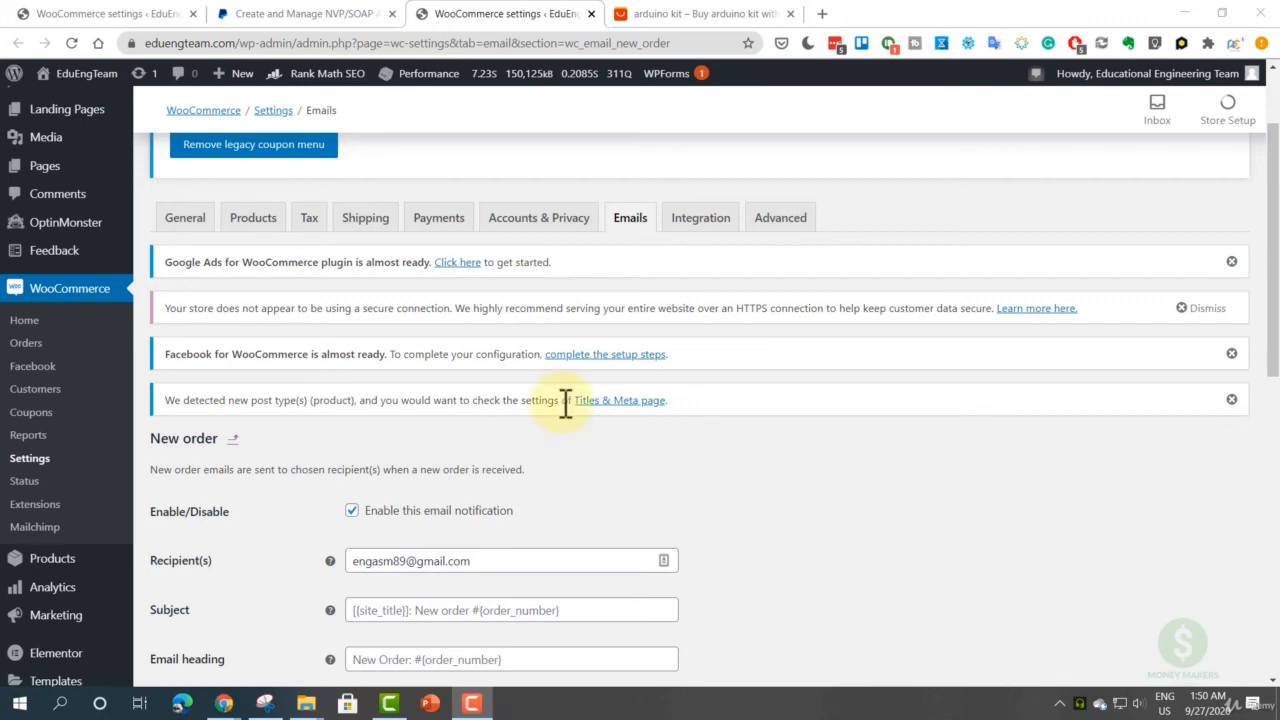
click(698, 226)
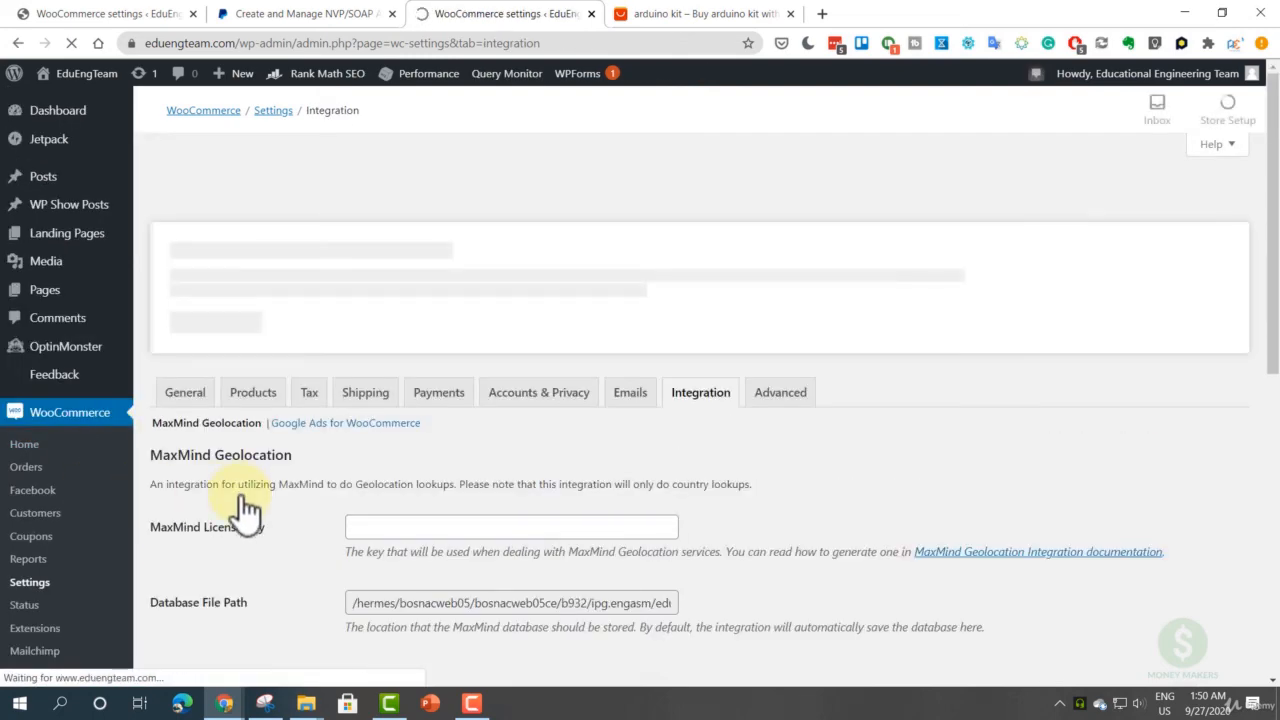
- Look up MaxMind Geolocation services on Google and browse the MaxMind website's home page
scroll(240, 503, down, 2)
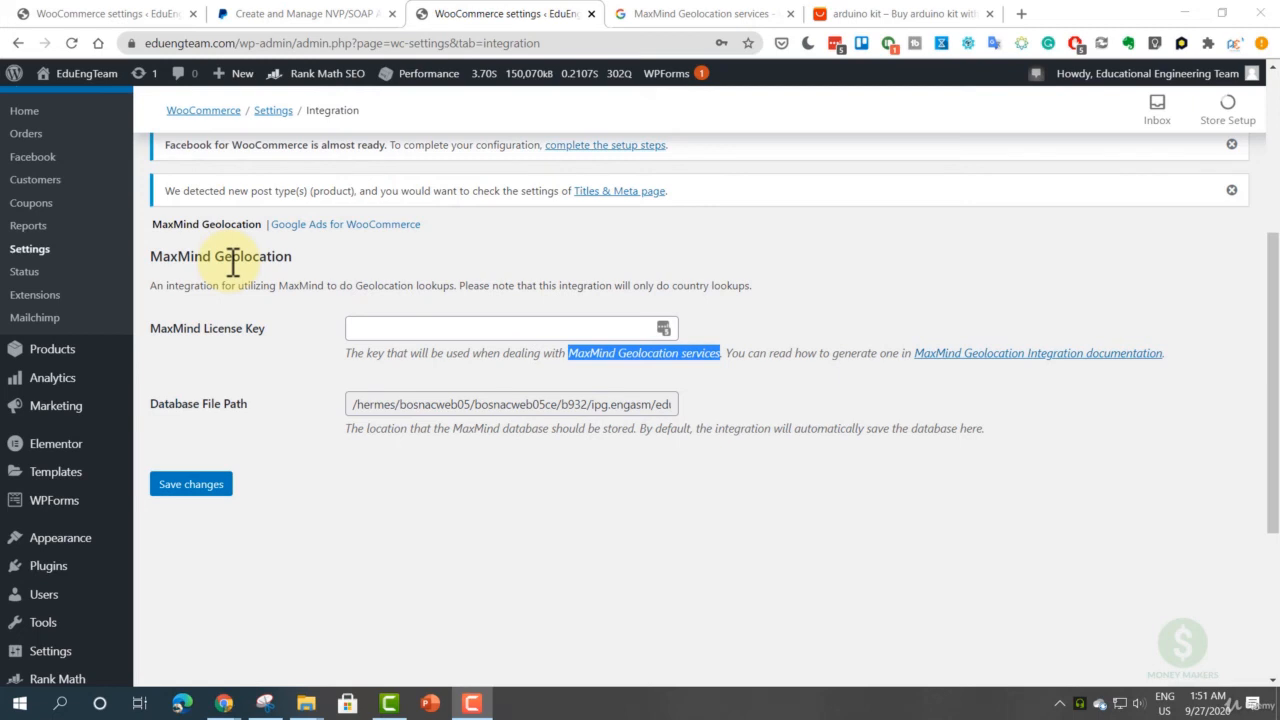
click(668, 13)
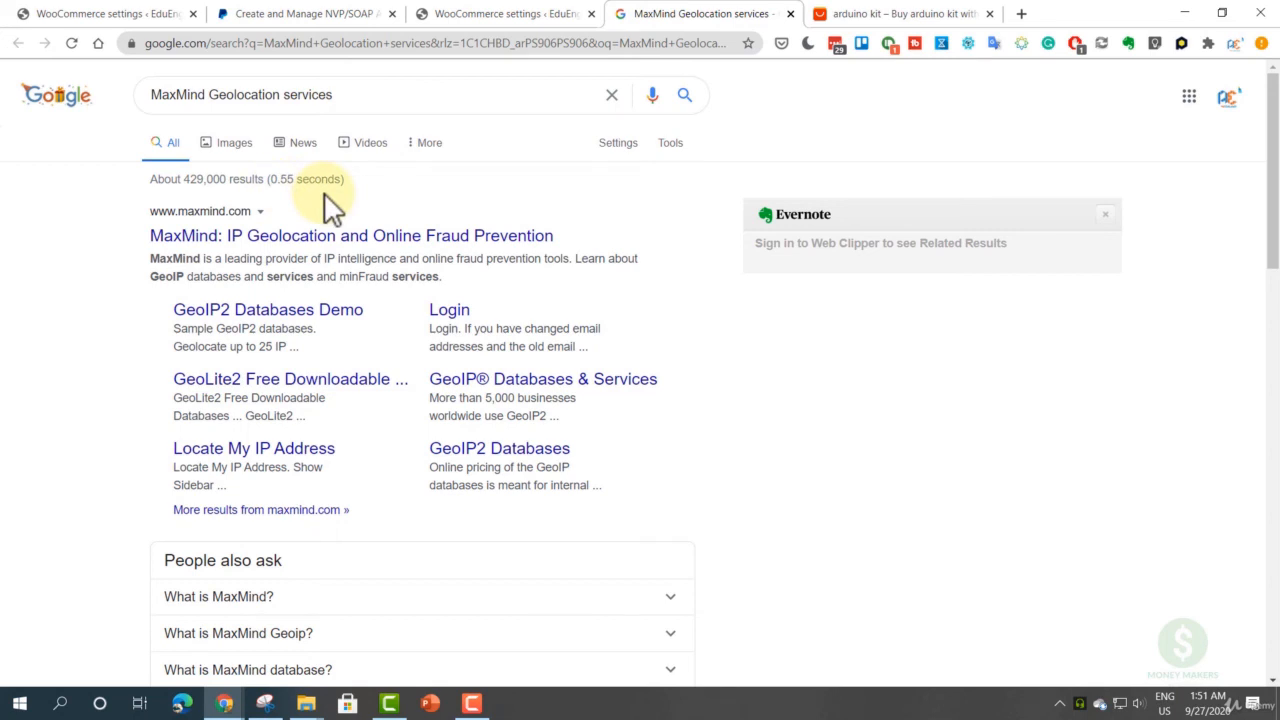
click(272, 232)
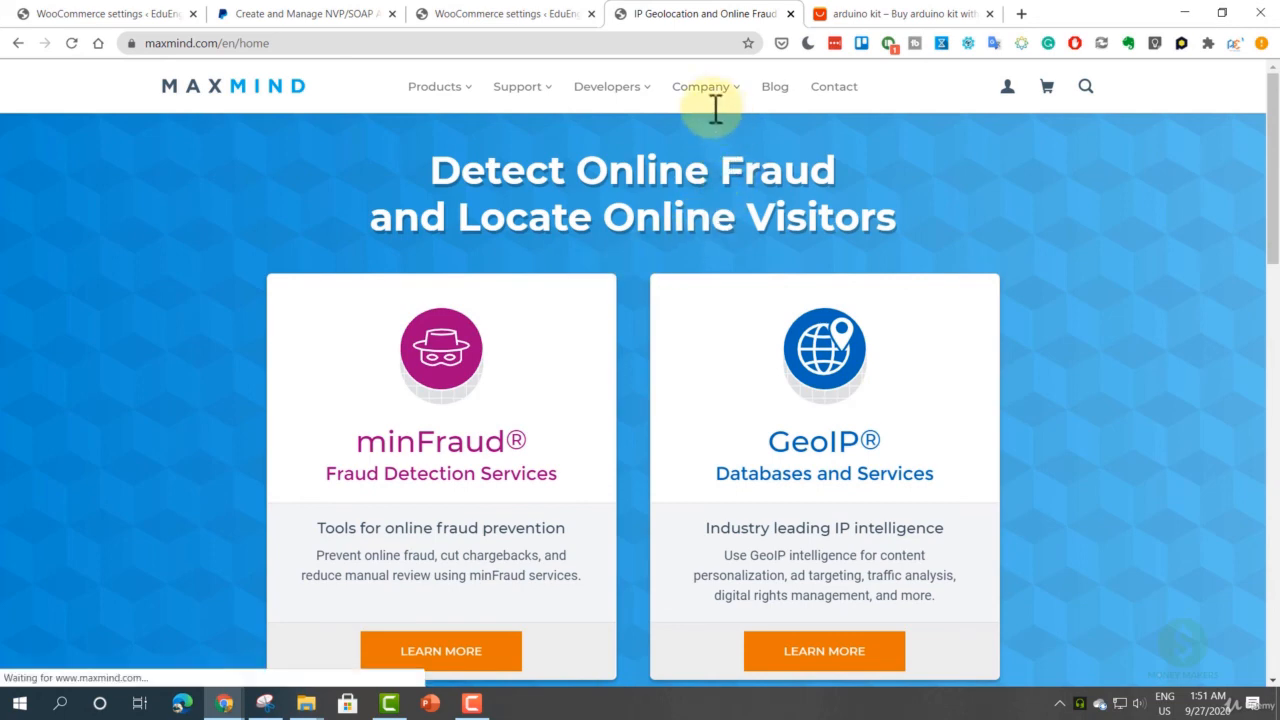
click(452, 92)
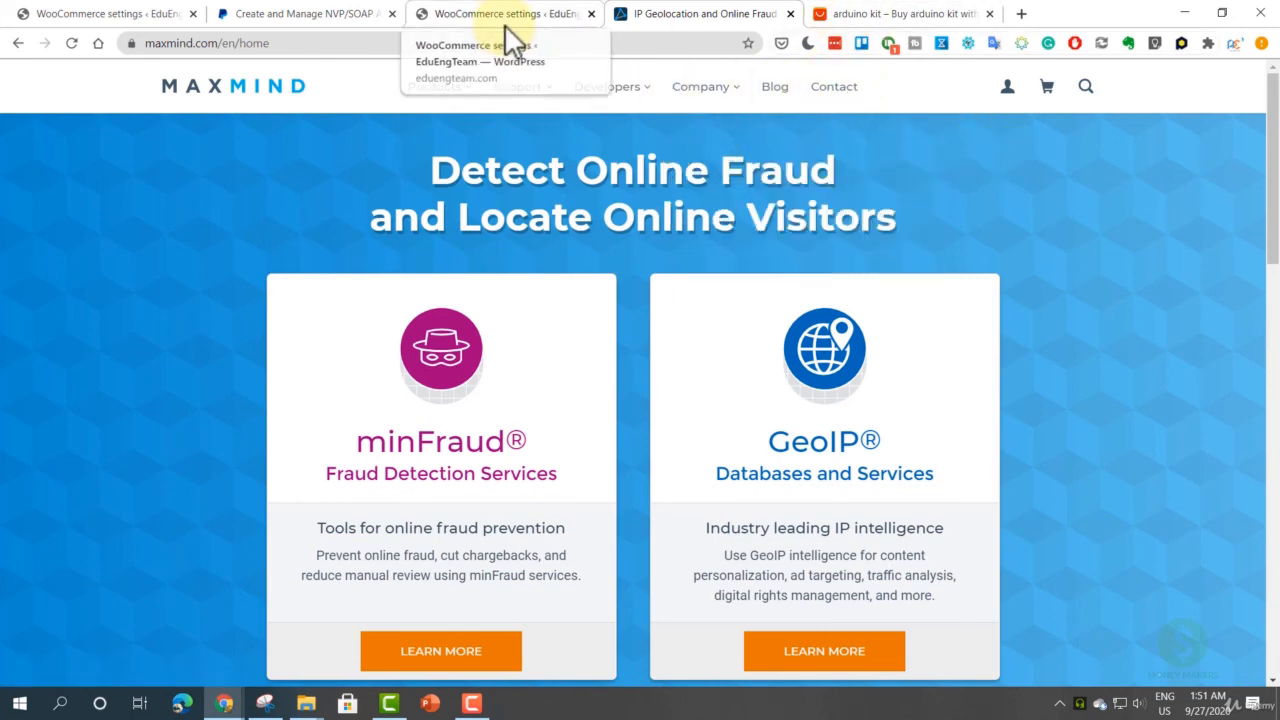
scroll(526, 305, down, 9)
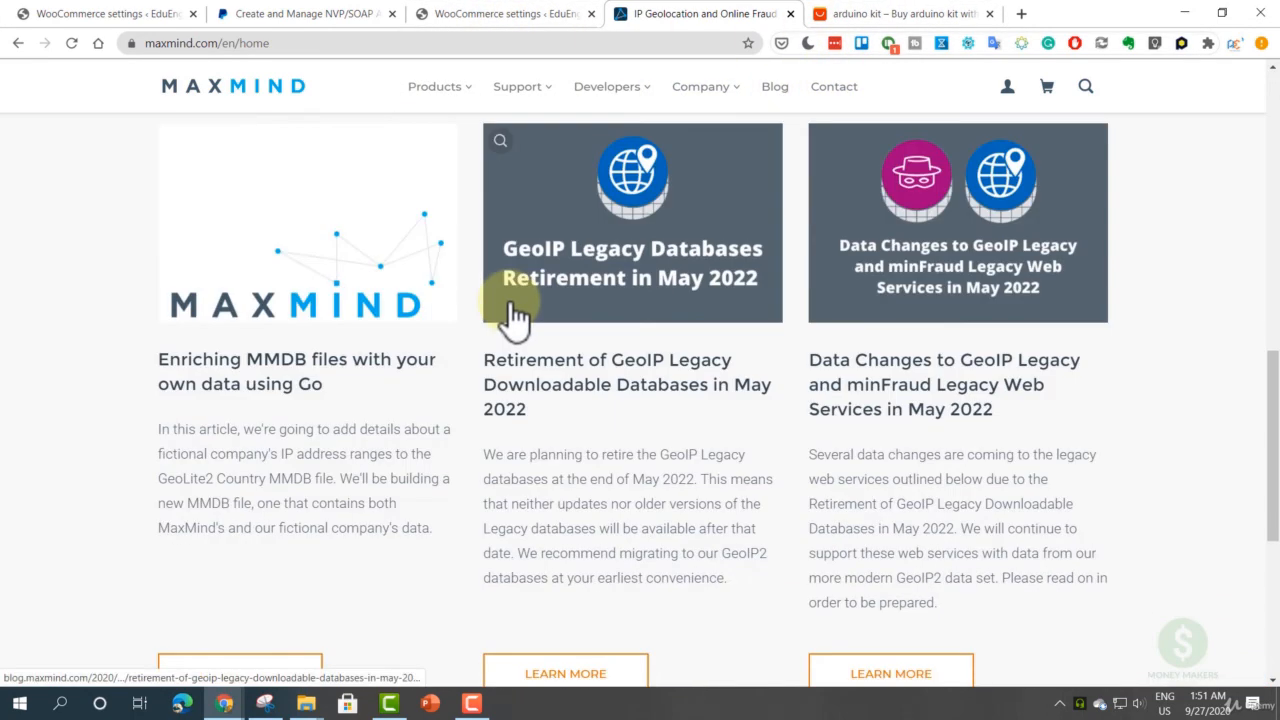
scroll(517, 317, up, 10)
- Return to the store's Integration settings and examine the MaxMind License Key and Database File Path fields
click(490, 14)
click(437, 330)
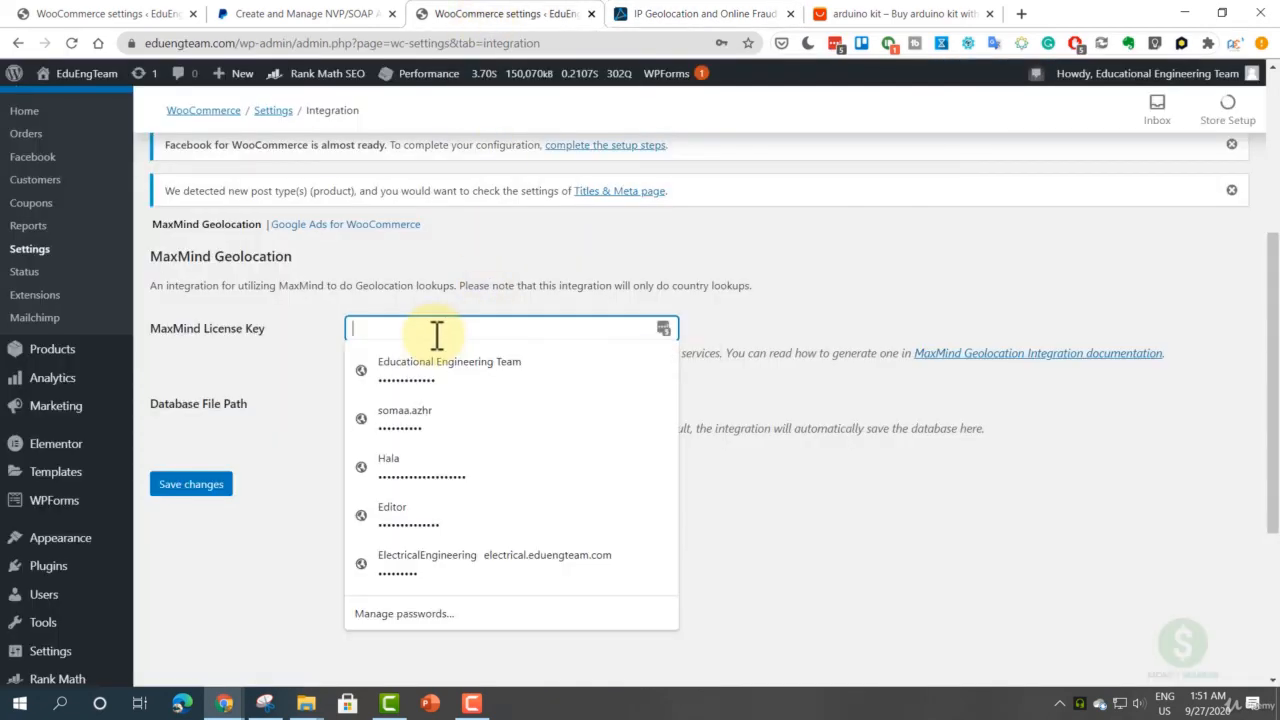
click(338, 346)
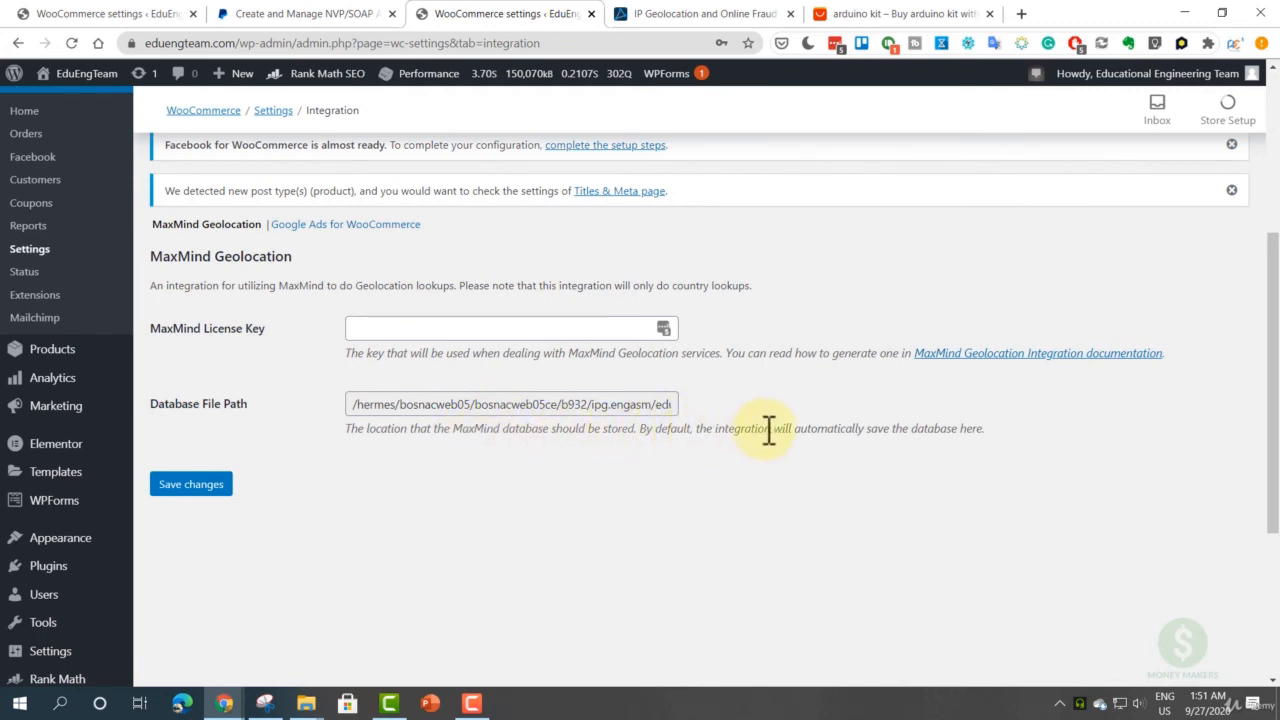
drag(624, 404, 737, 415)
click(655, 404)
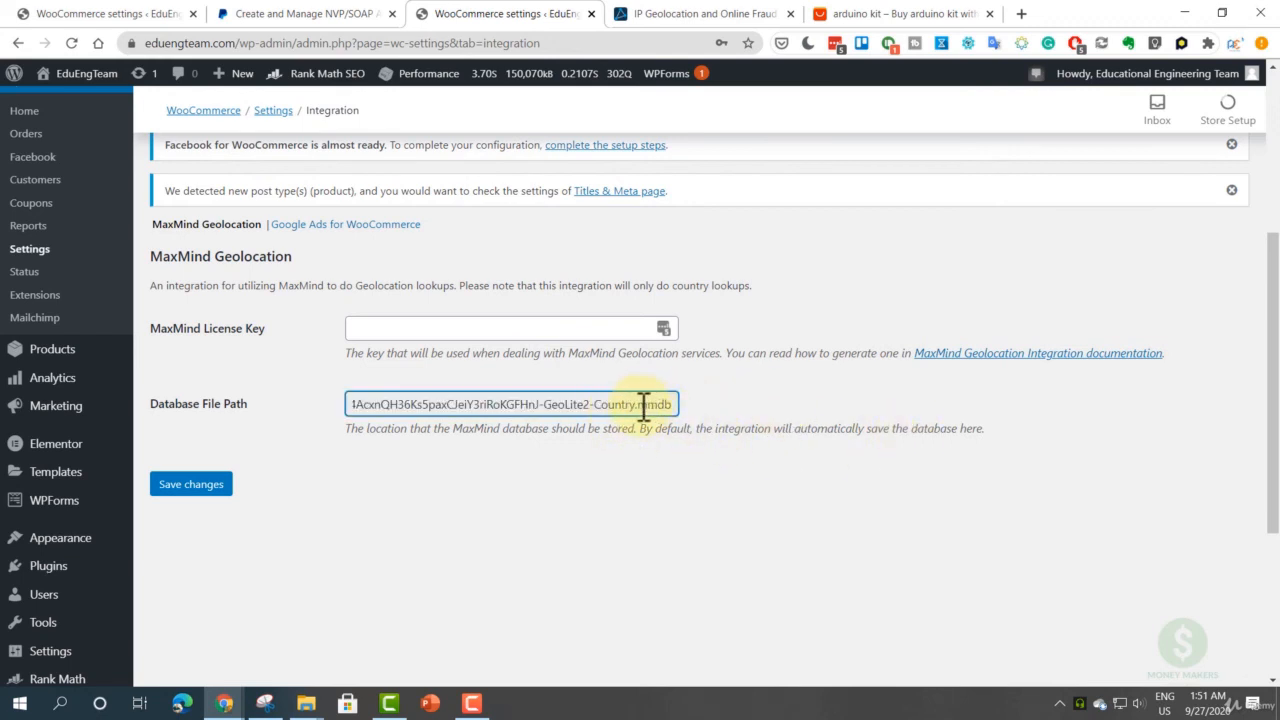
scroll(576, 425, up, 1)
scroll(390, 407, up, 1)
scroll(387, 380, down, 1)
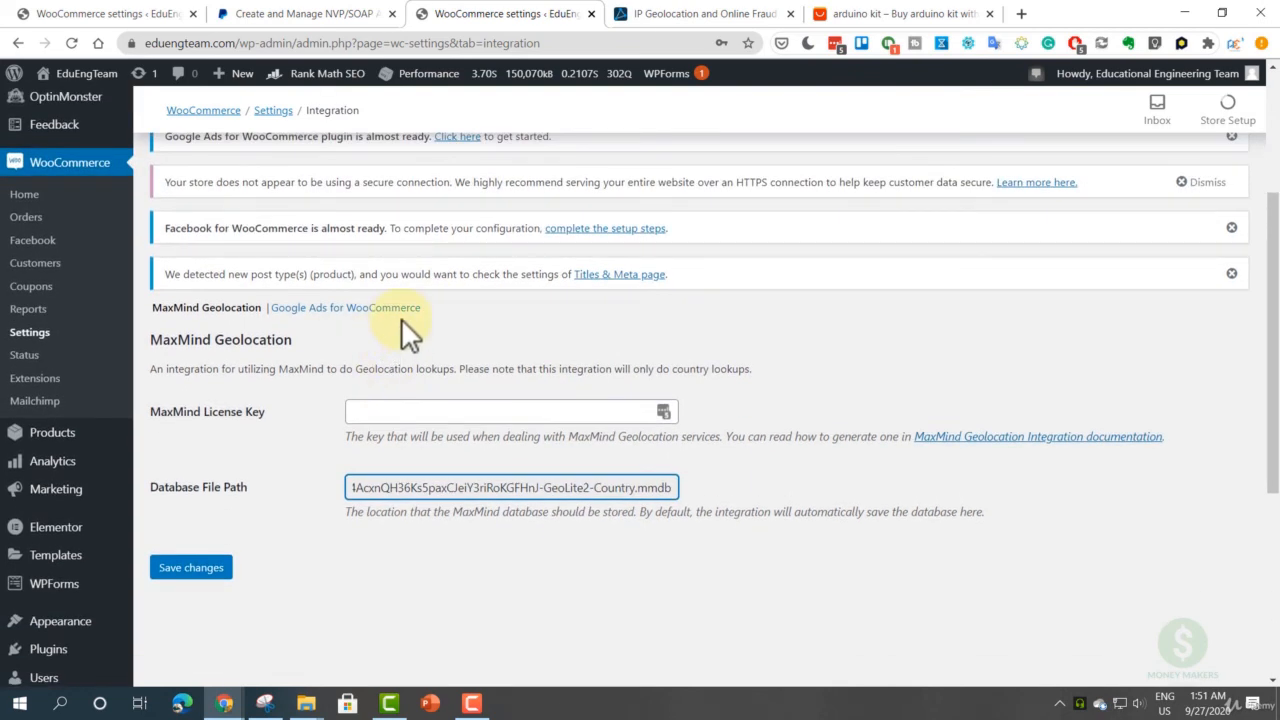
- Open the Google Ads for WooCommerce integration and read through its description
click(352, 309)
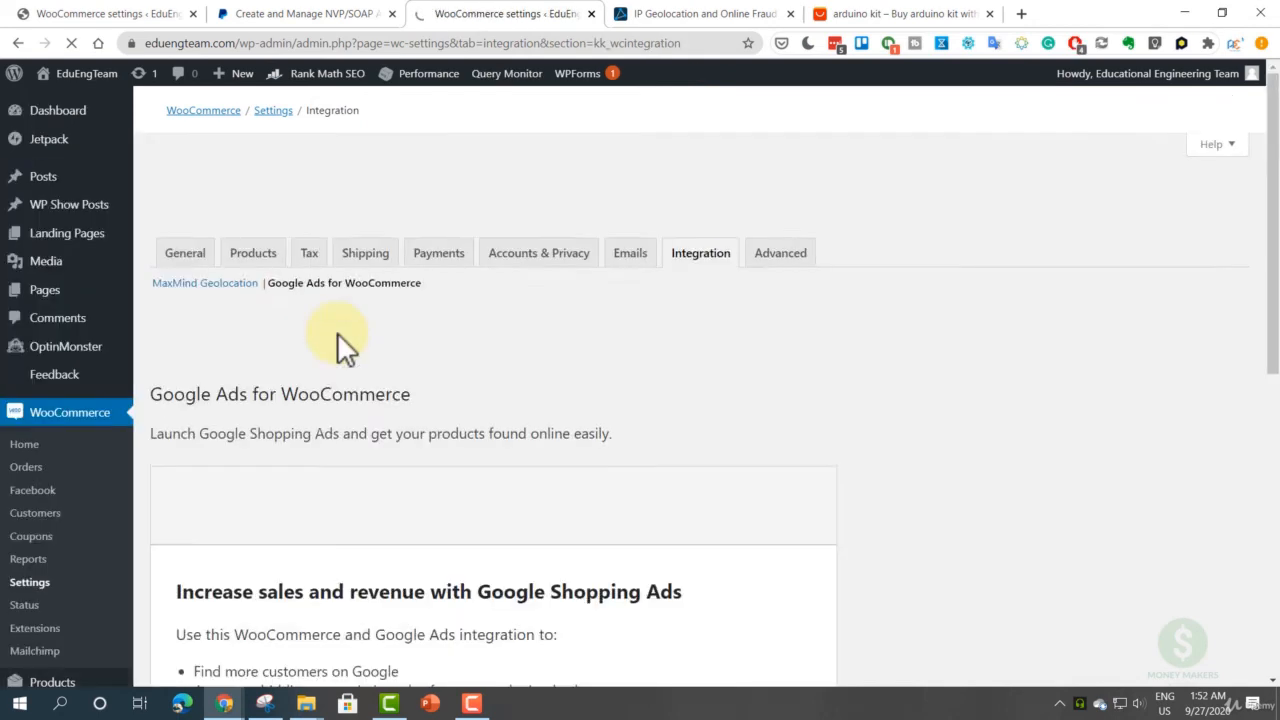
scroll(309, 438, down, 2)
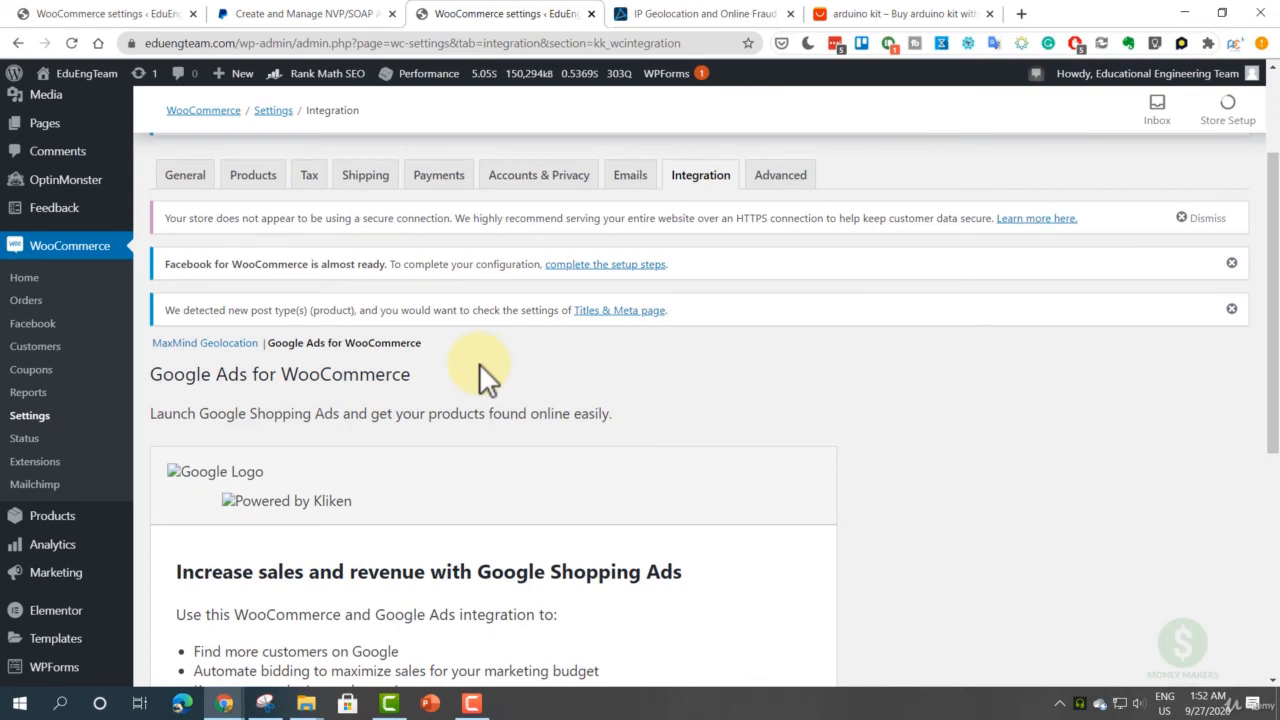
scroll(479, 363, down, 2)
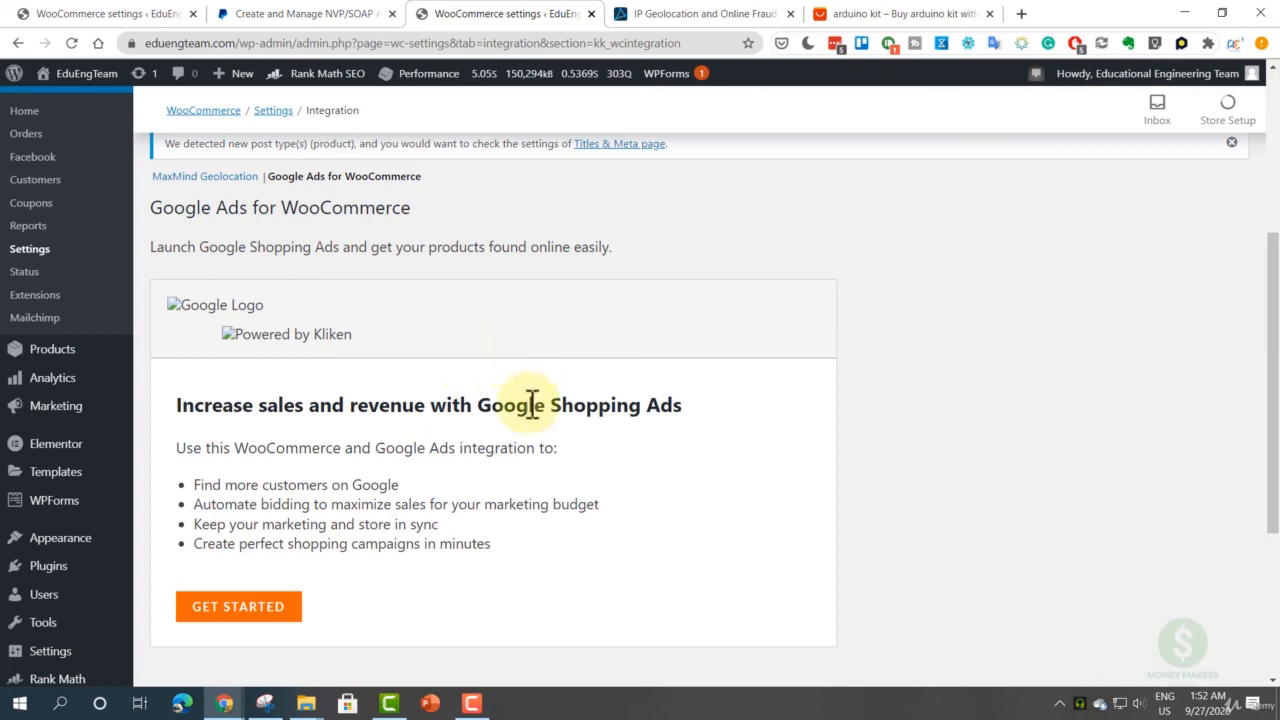
- Start the Google Ads integration and submit the Kliken sign-up with the full name, e-mail, account password and country United States
click(250, 628)
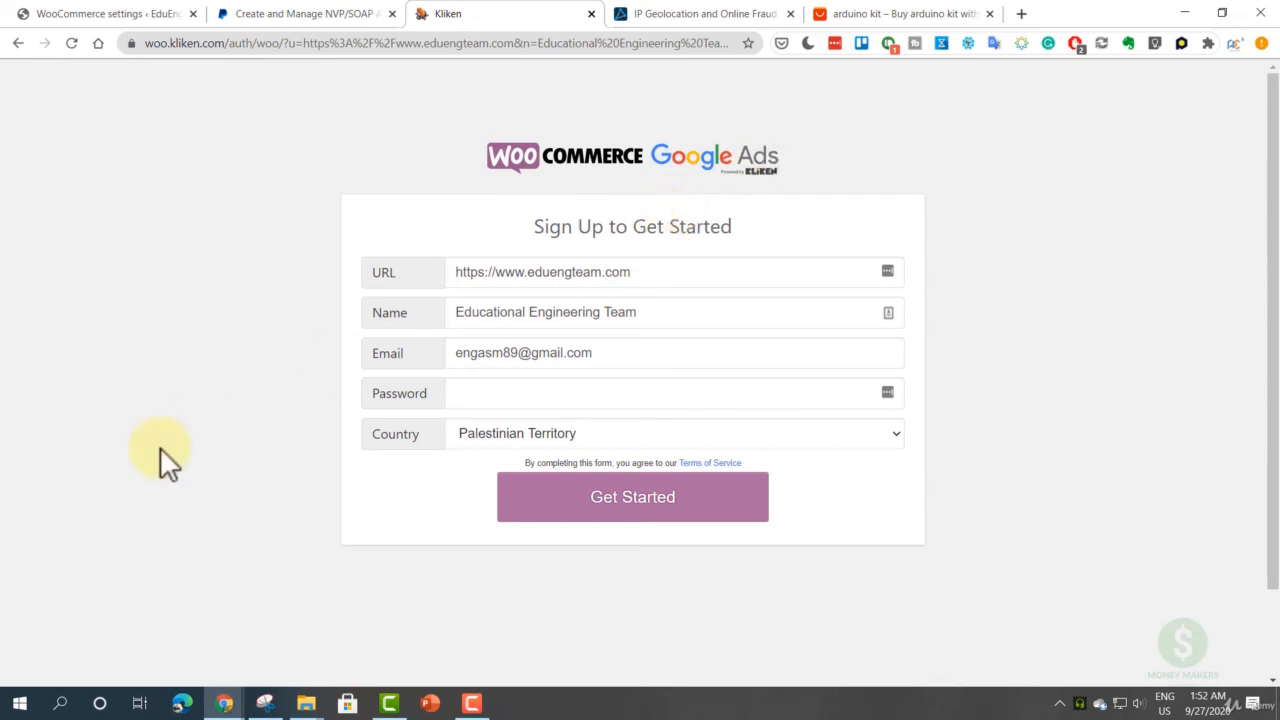
click(552, 270)
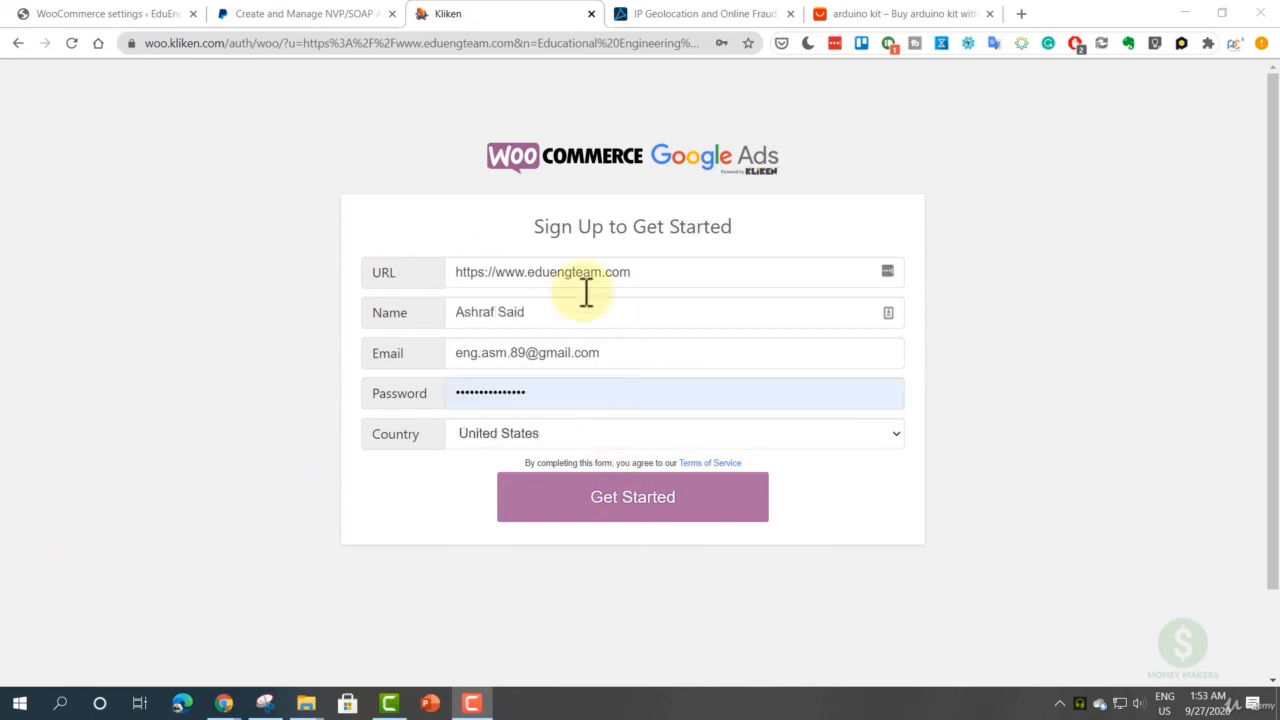
click(616, 516)
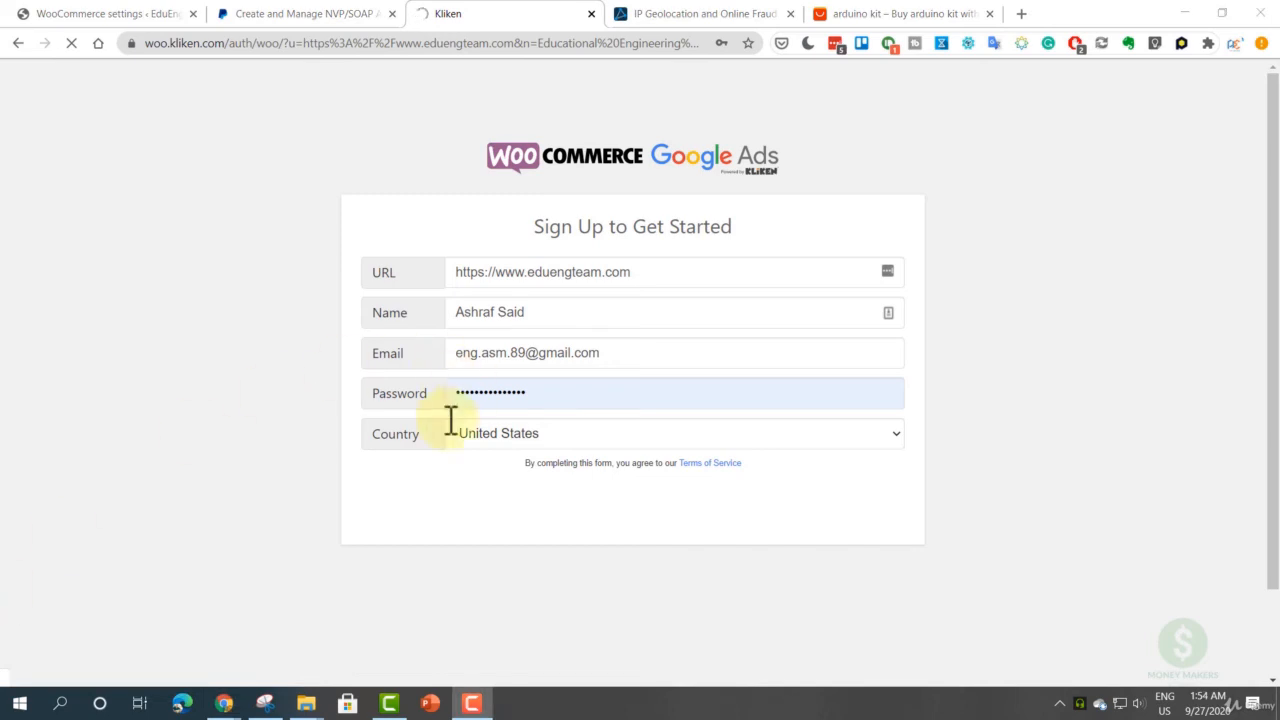
- Switch to the store's Advanced settings and review the page setup fields, including the pages offered for Terms and conditions
click(143, 13)
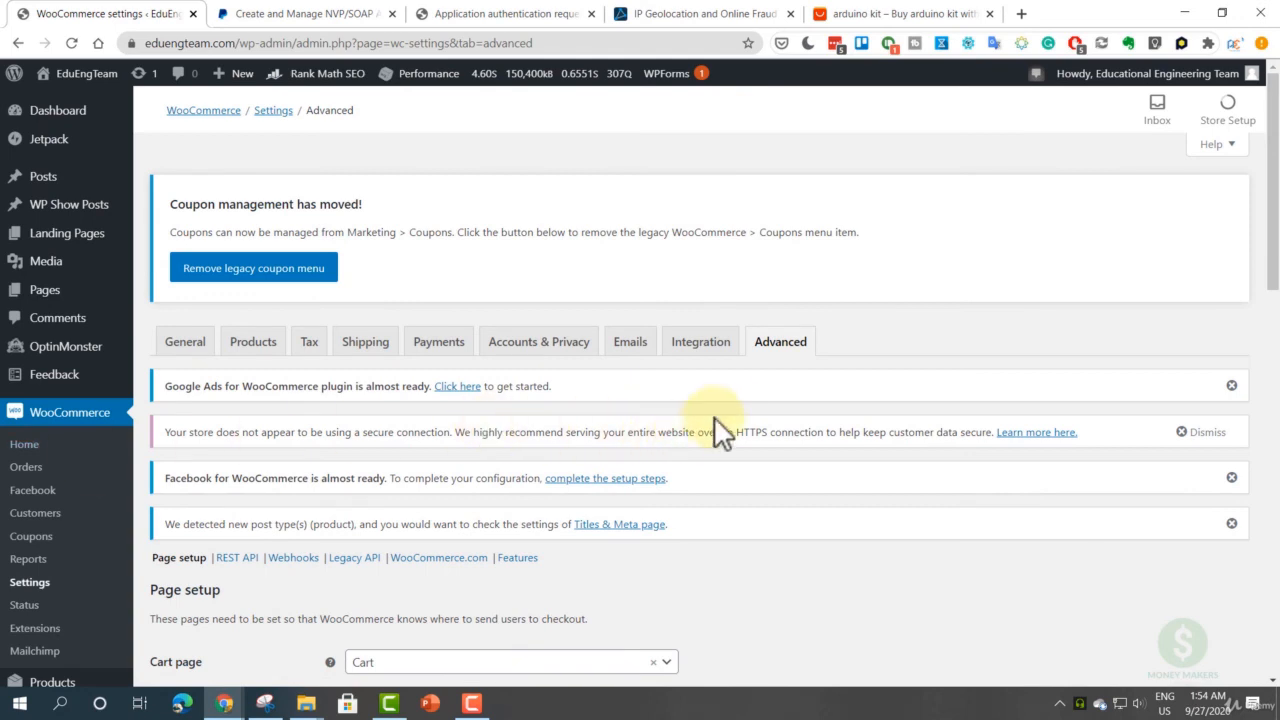
scroll(730, 422, down, 3)
scroll(727, 420, down, 1)
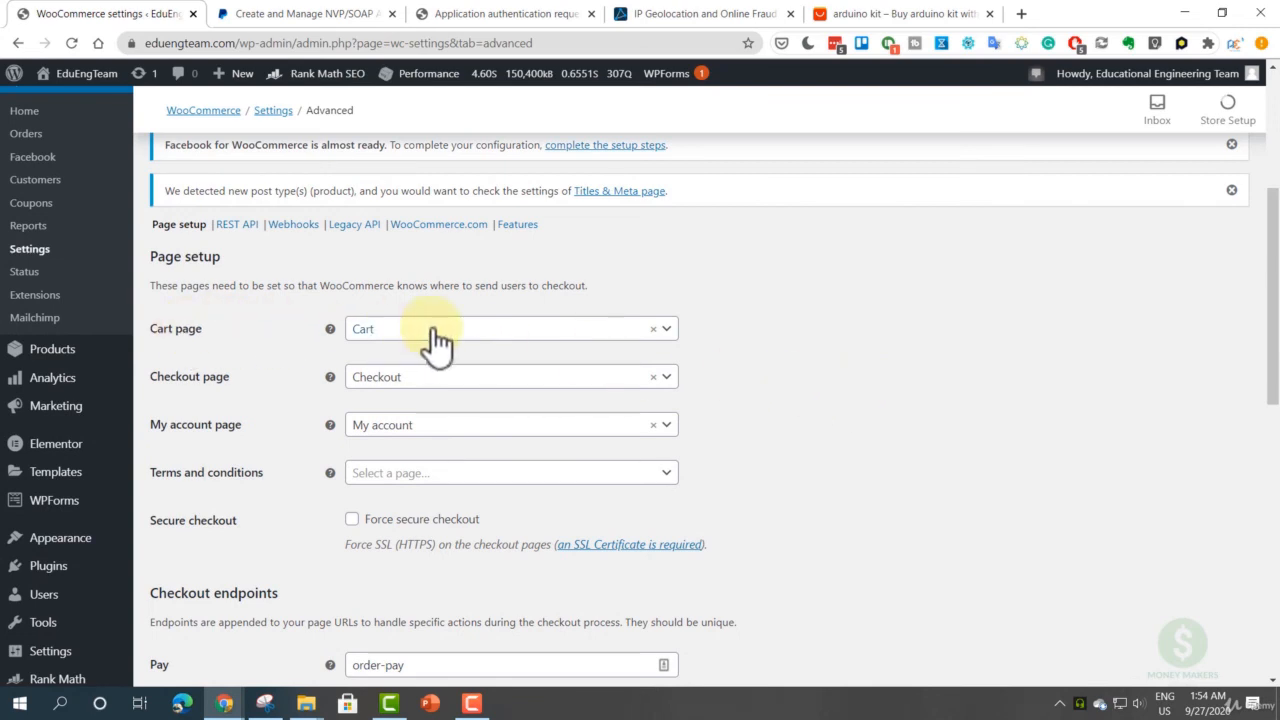
scroll(220, 390, down, 1)
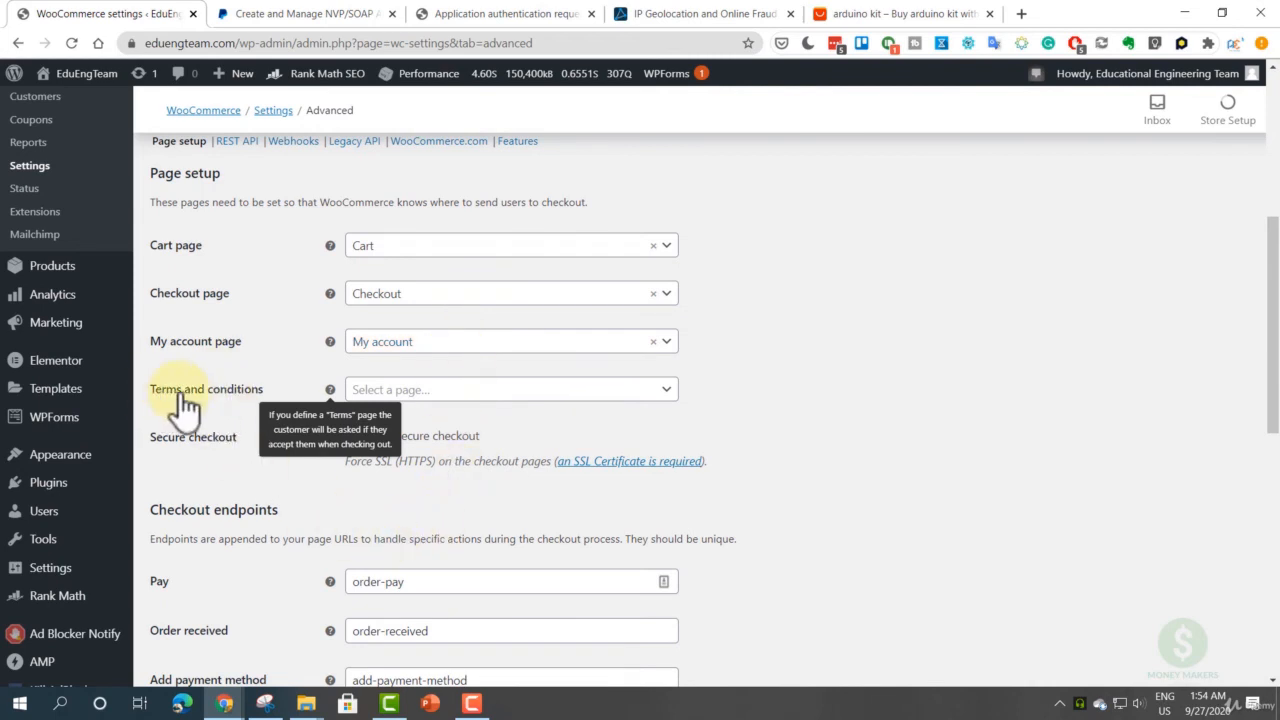
click(389, 400)
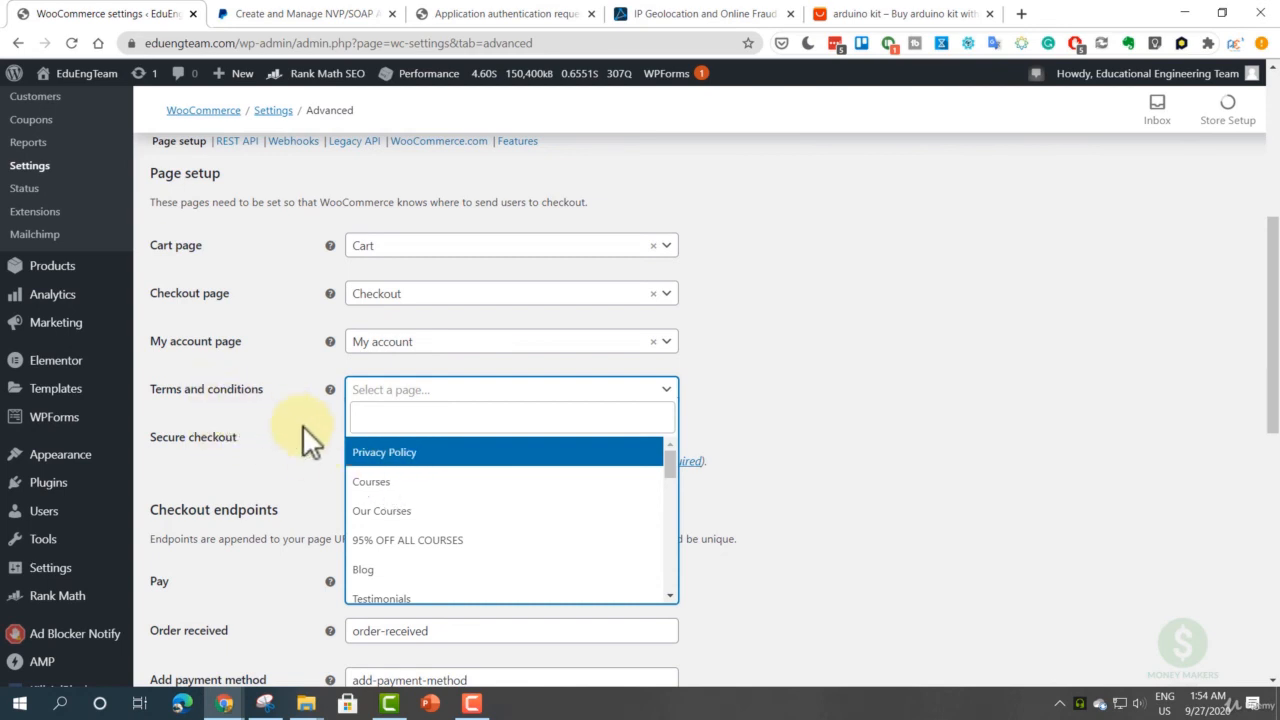
scroll(397, 477, down, 6)
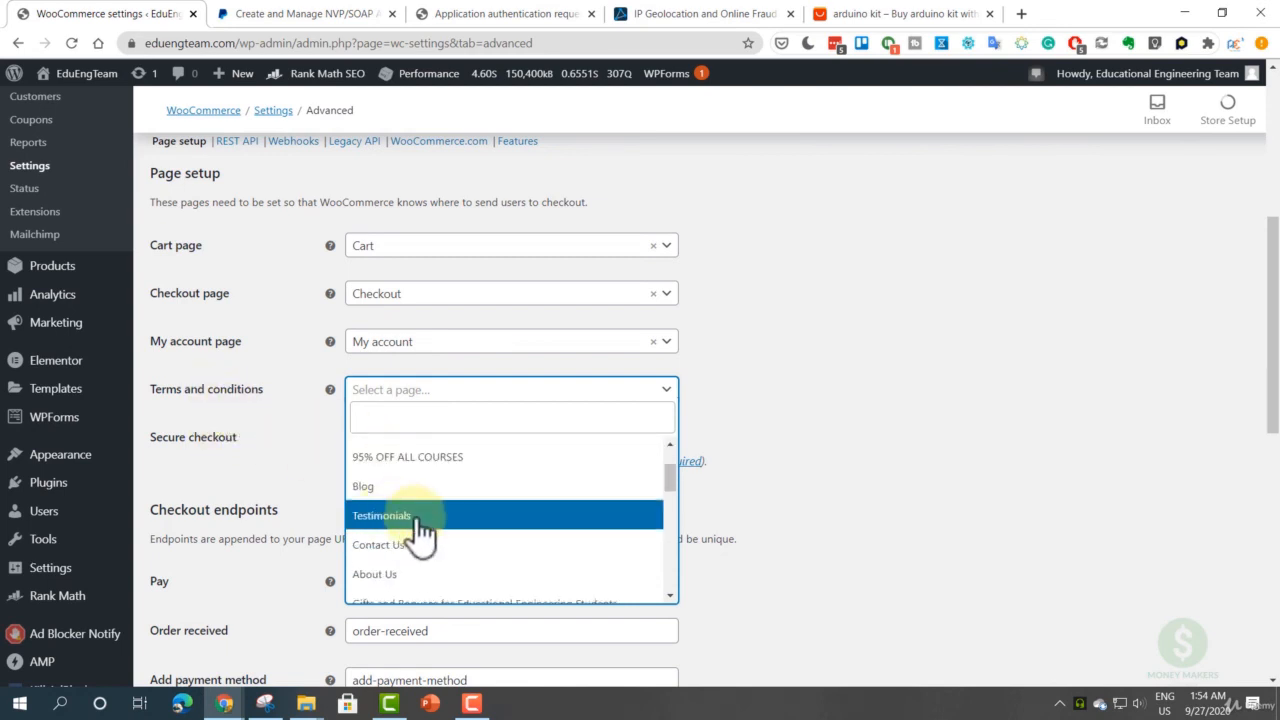
scroll(425, 520, up, 6)
click(856, 395)
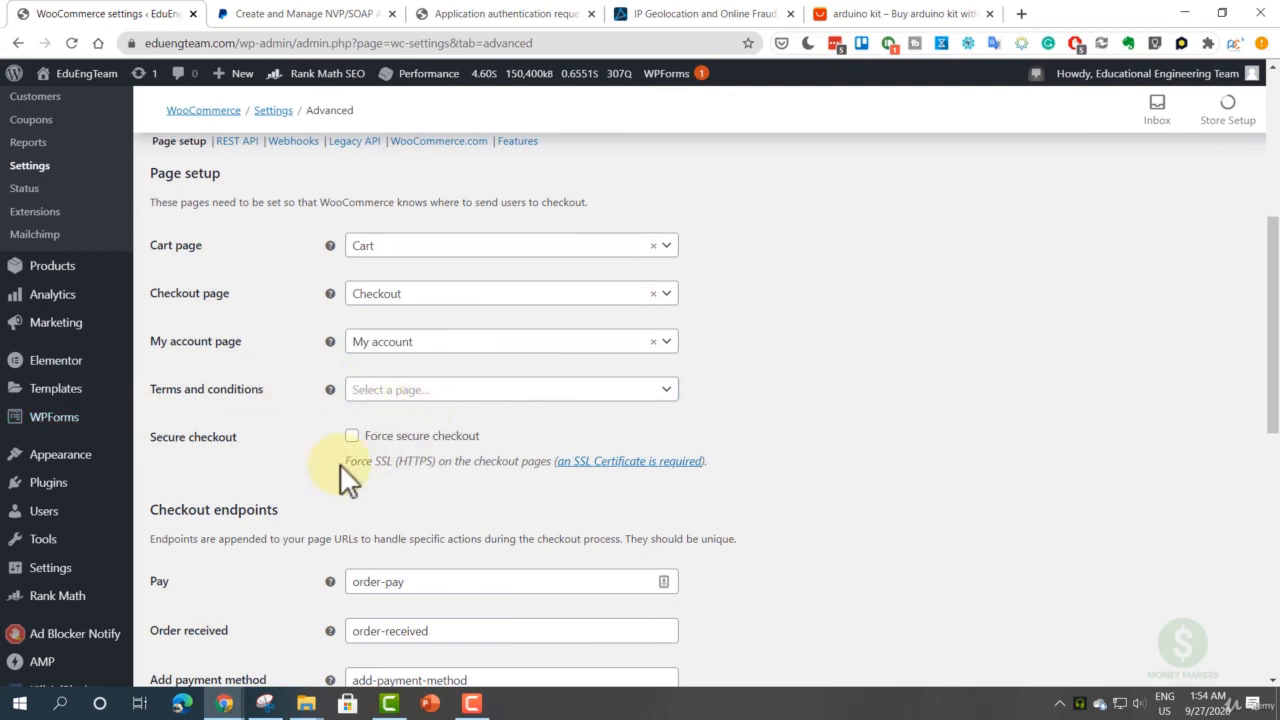
- Examine the checkout endpoints and account endpoints in the Advanced settings
scroll(272, 460, down, 2)
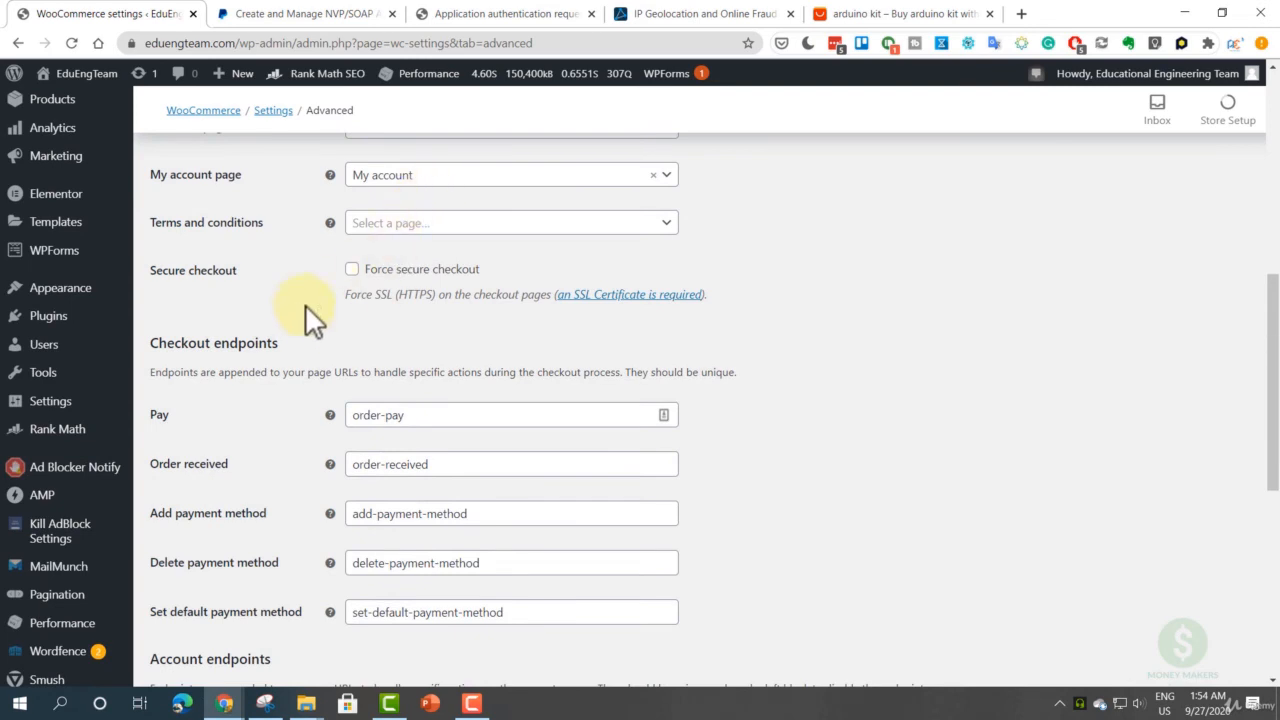
scroll(300, 305, down, 1)
scroll(237, 270, down, 1)
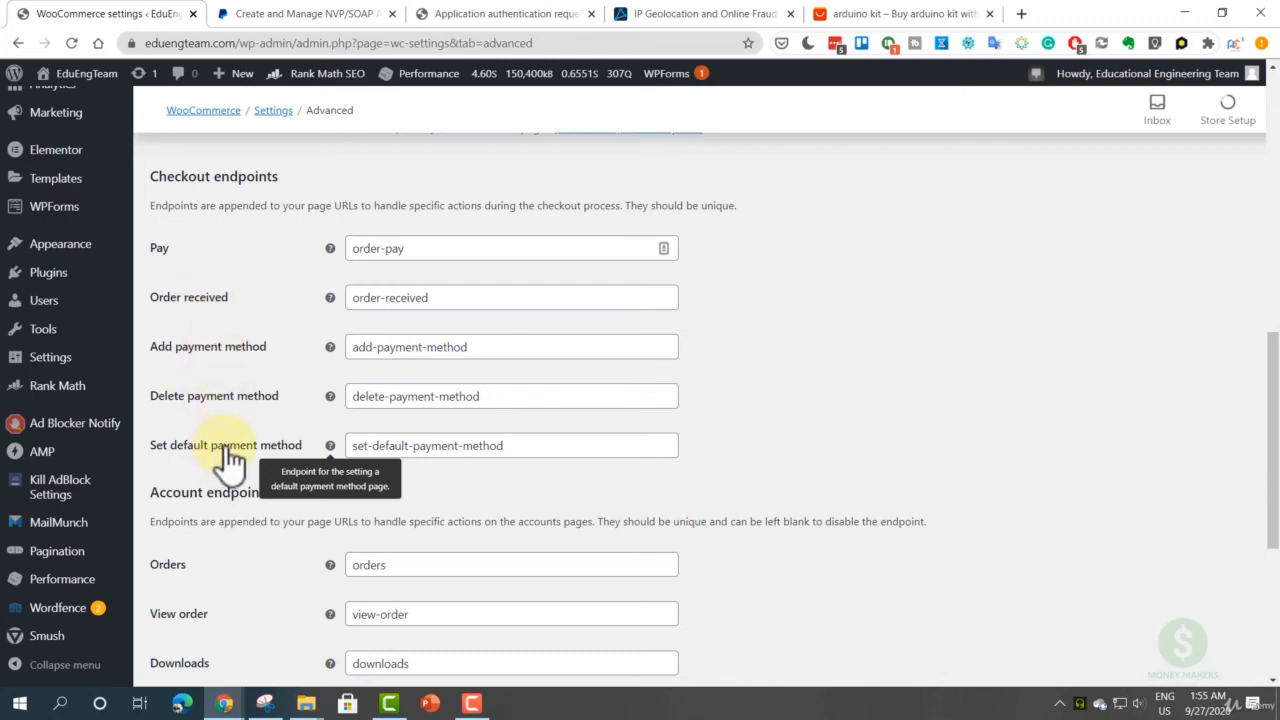
scroll(224, 430, down, 1)
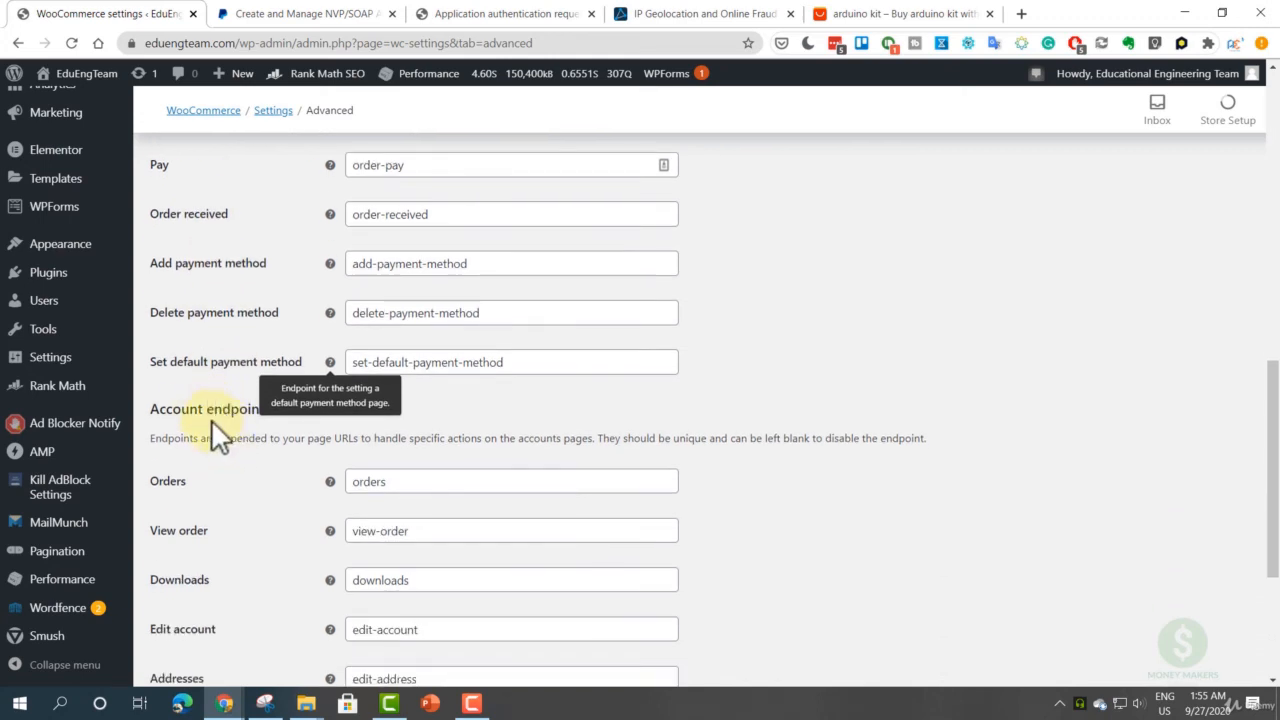
scroll(200, 392, down, 3)
scroll(225, 350, up, 1)
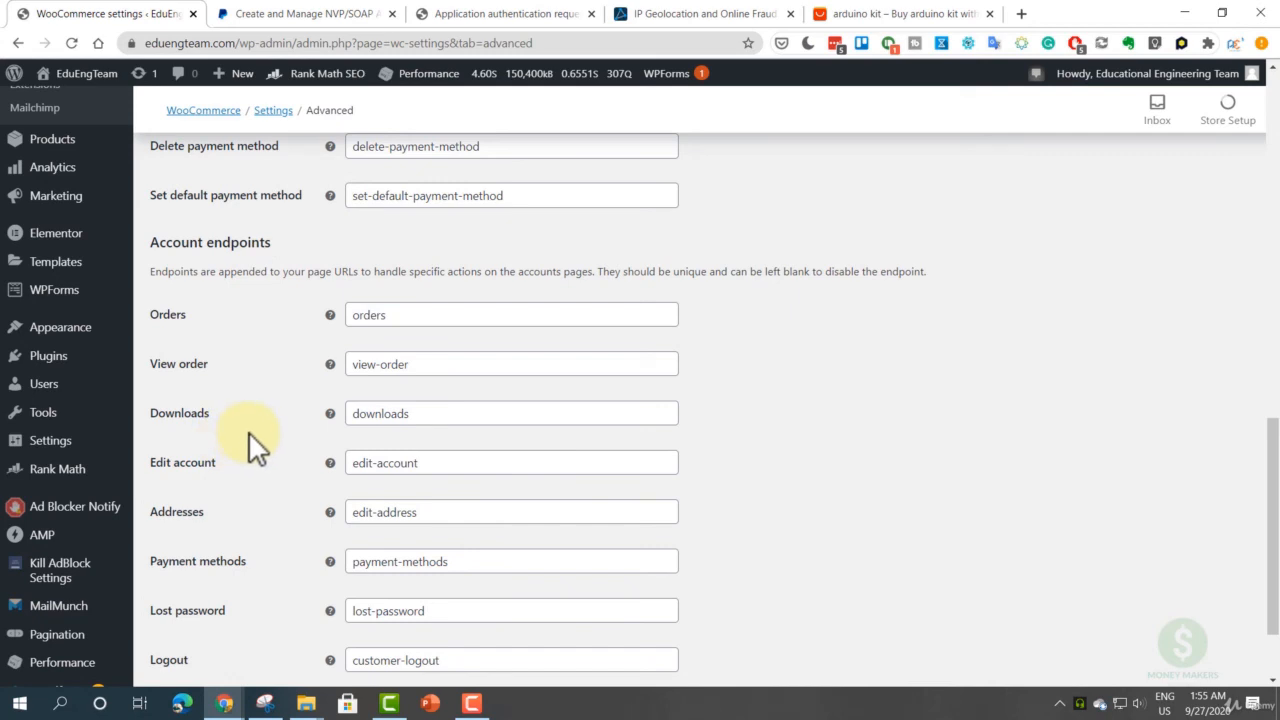
scroll(266, 380, down, 1)
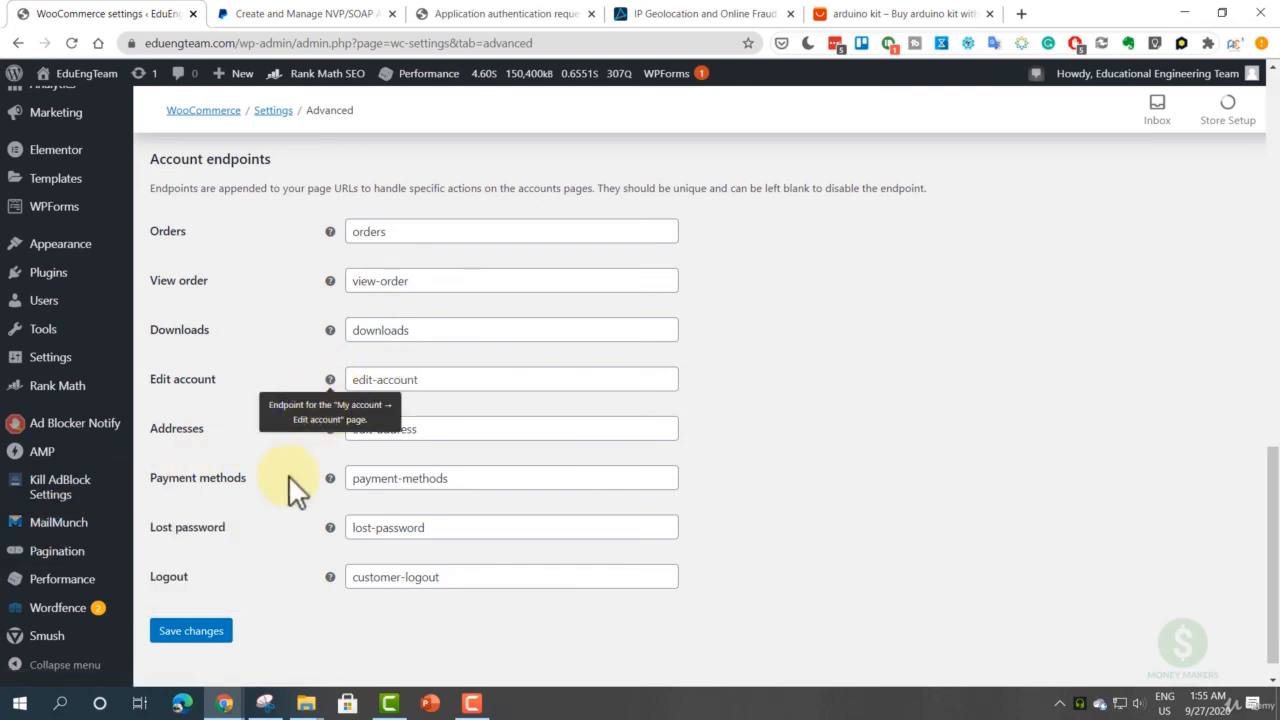
scroll(220, 545, down, 1)
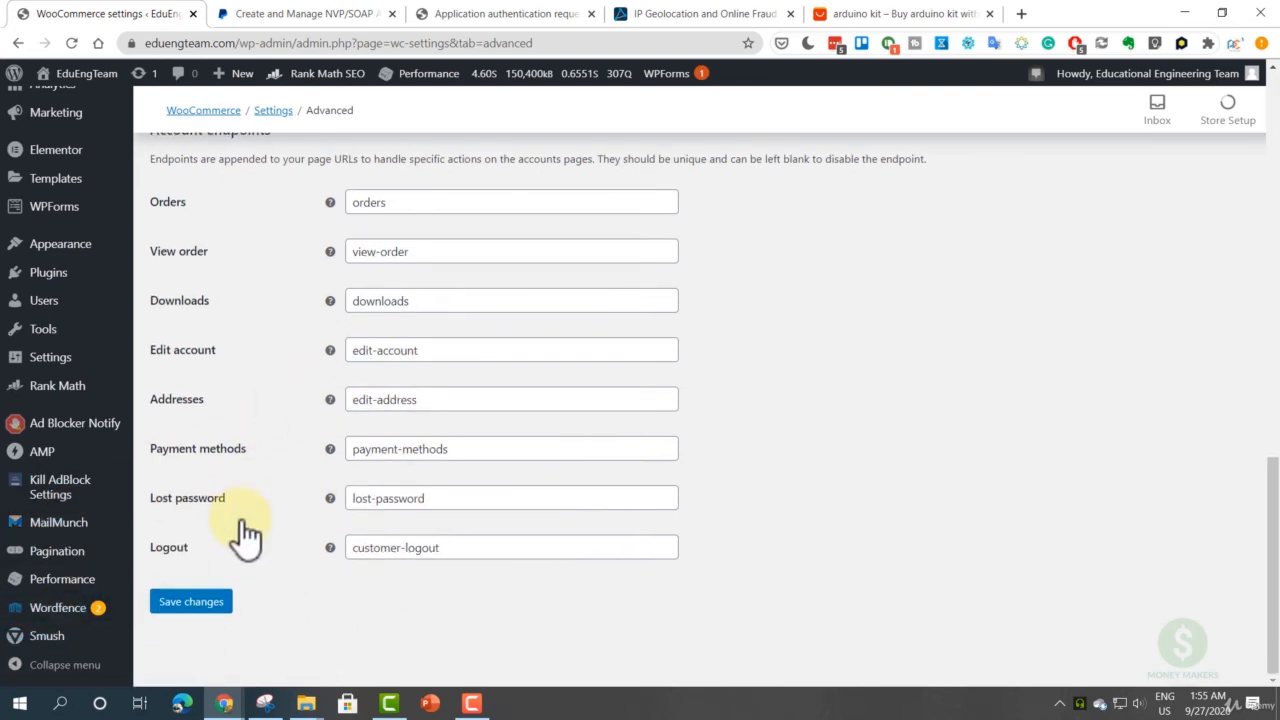
- Enable Force secure checkout and Force HTTP when leaving the checkout in the page setup settings
scroll(226, 526, up, 8)
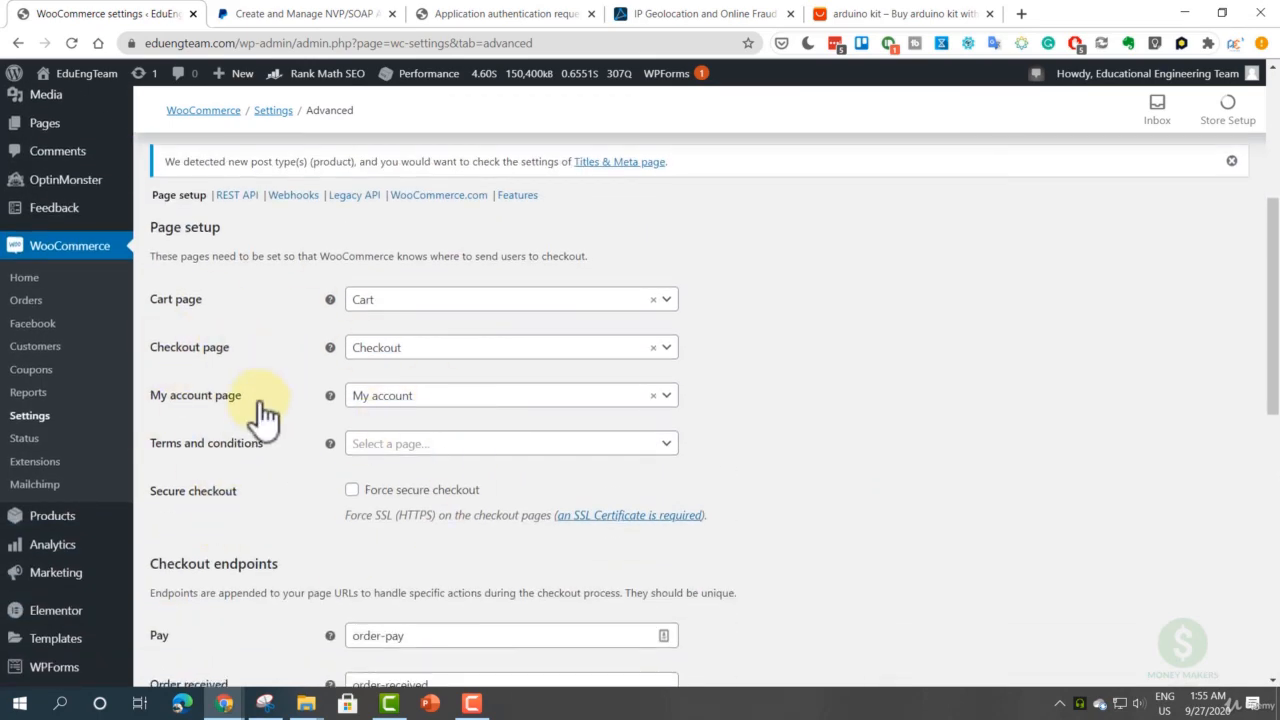
scroll(256, 428, down, 3)
scroll(256, 432, up, 2)
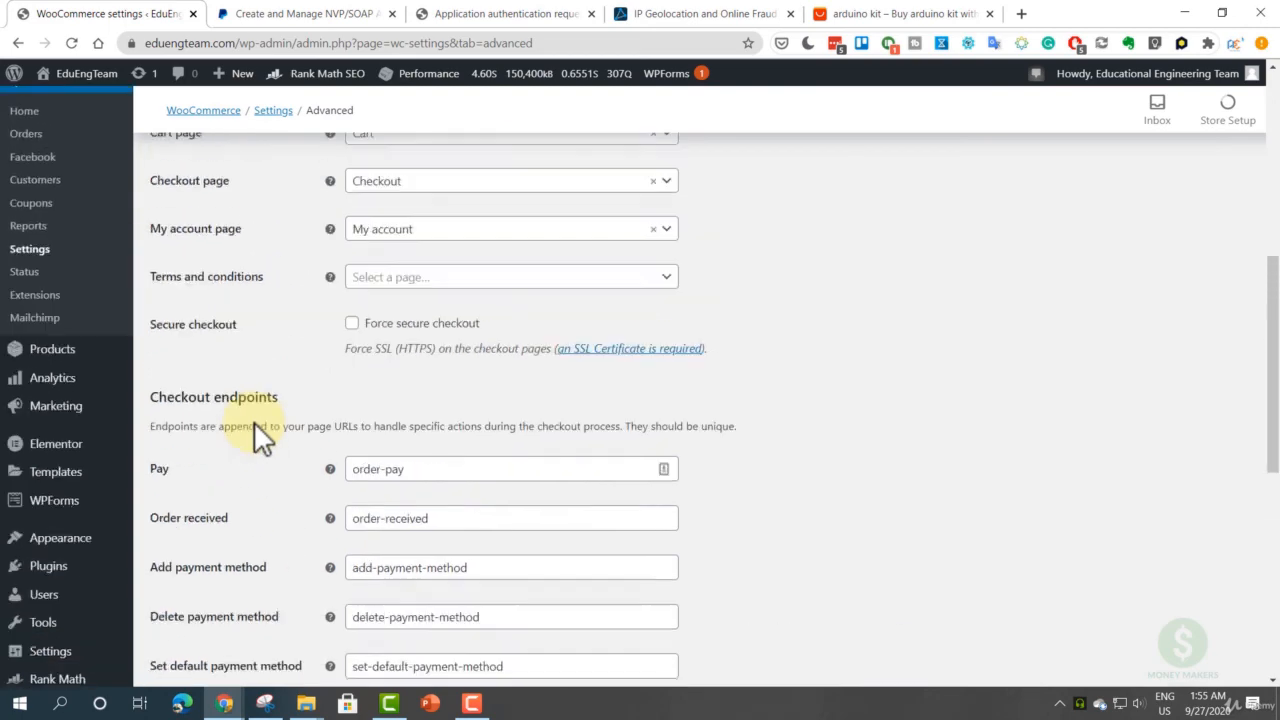
scroll(254, 422, up, 2)
scroll(254, 430, up, 3)
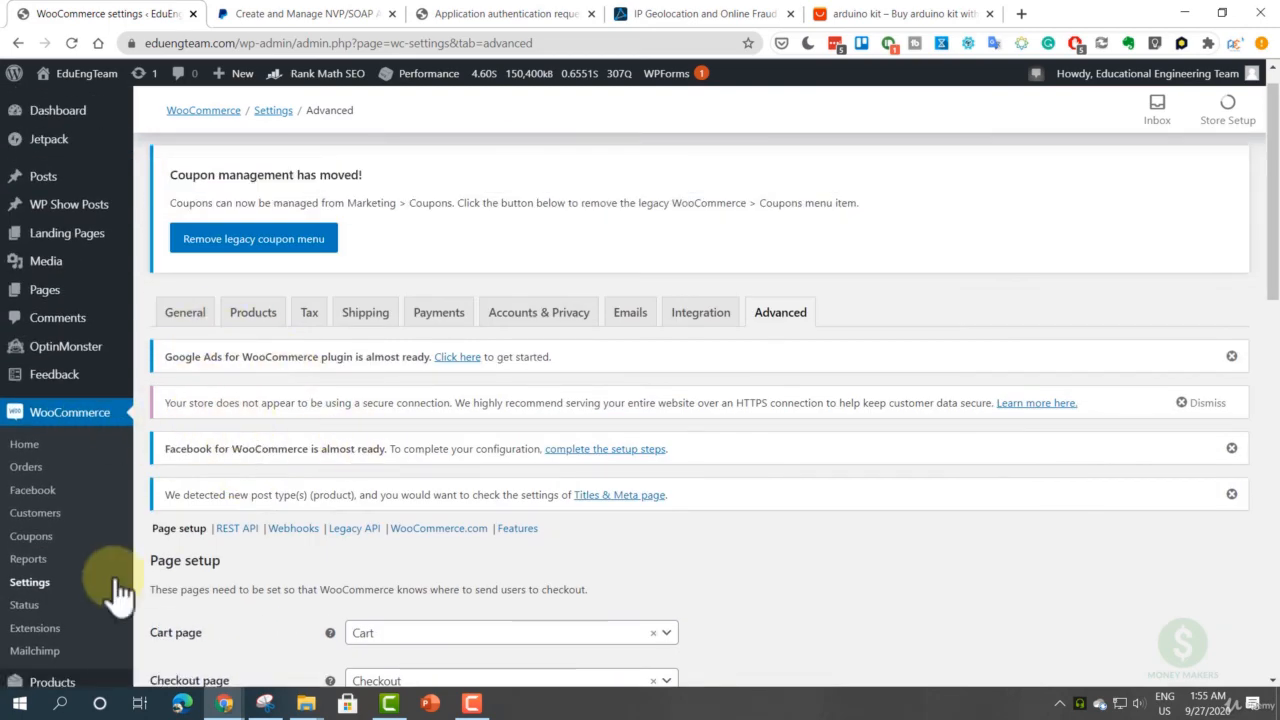
scroll(268, 407, down, 8)
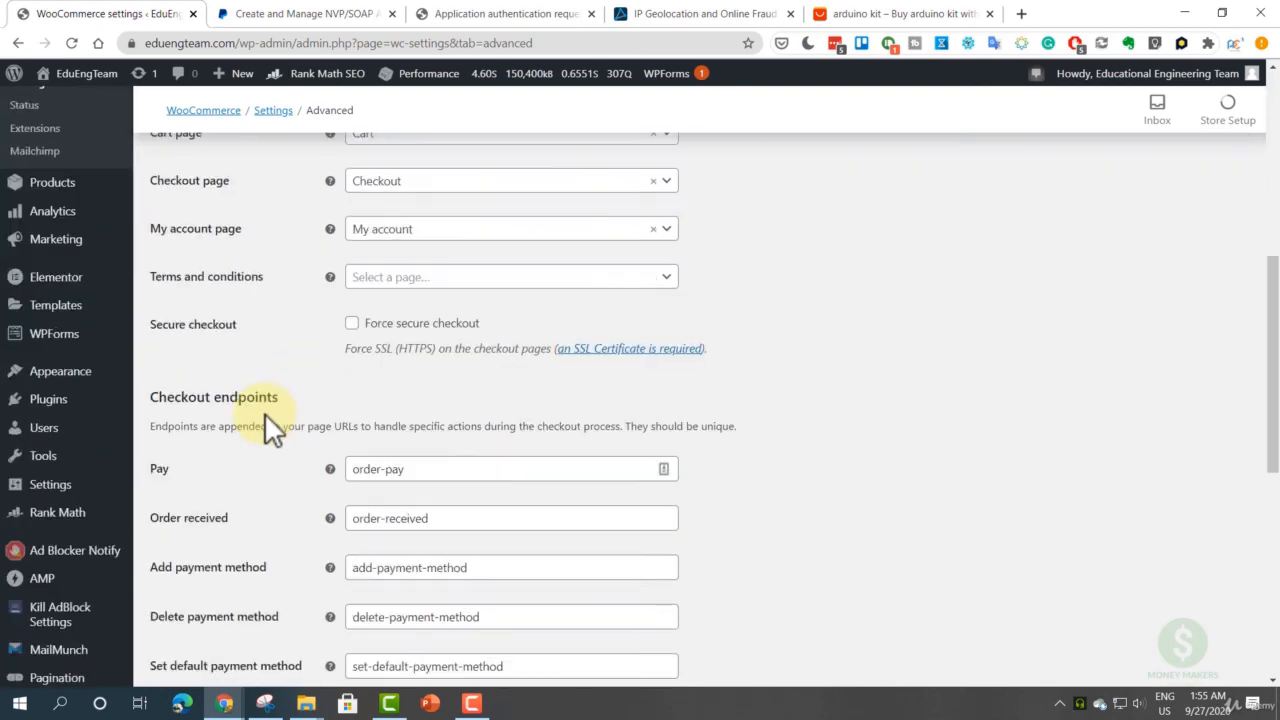
scroll(260, 420, down, 3)
scroll(257, 429, up, 4)
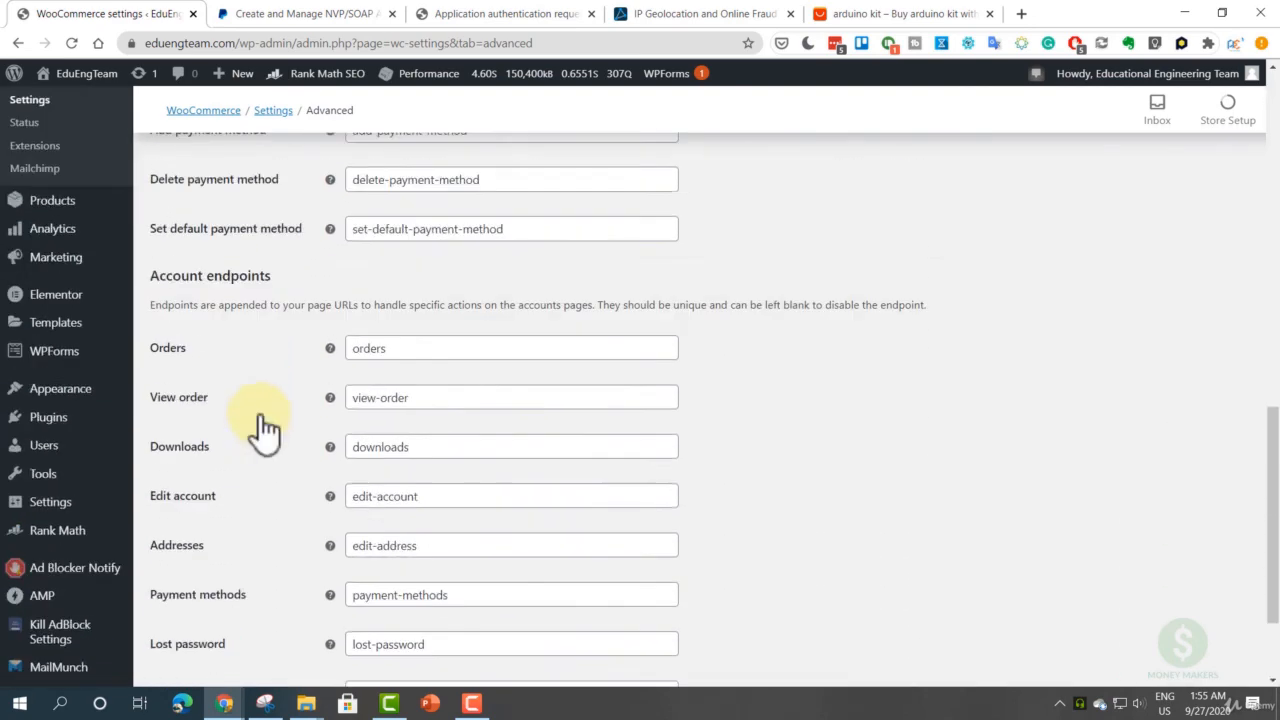
scroll(262, 428, up, 2)
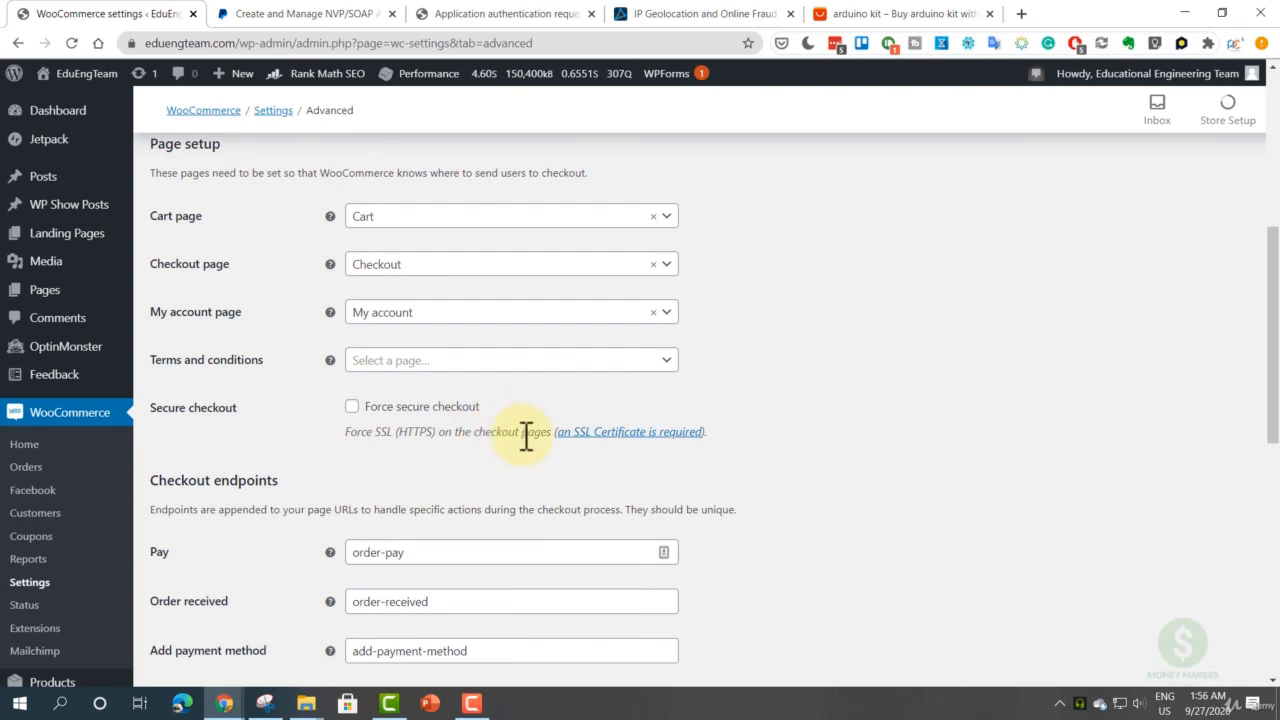
click(353, 408)
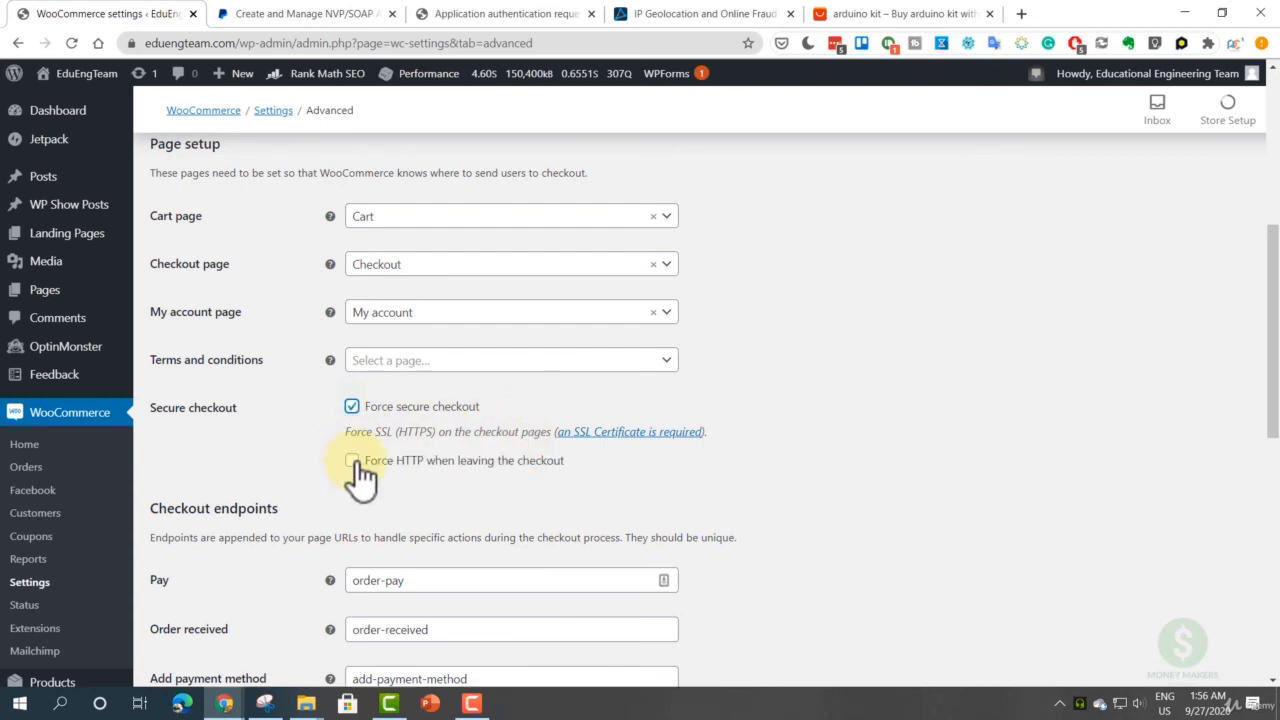
click(352, 461)
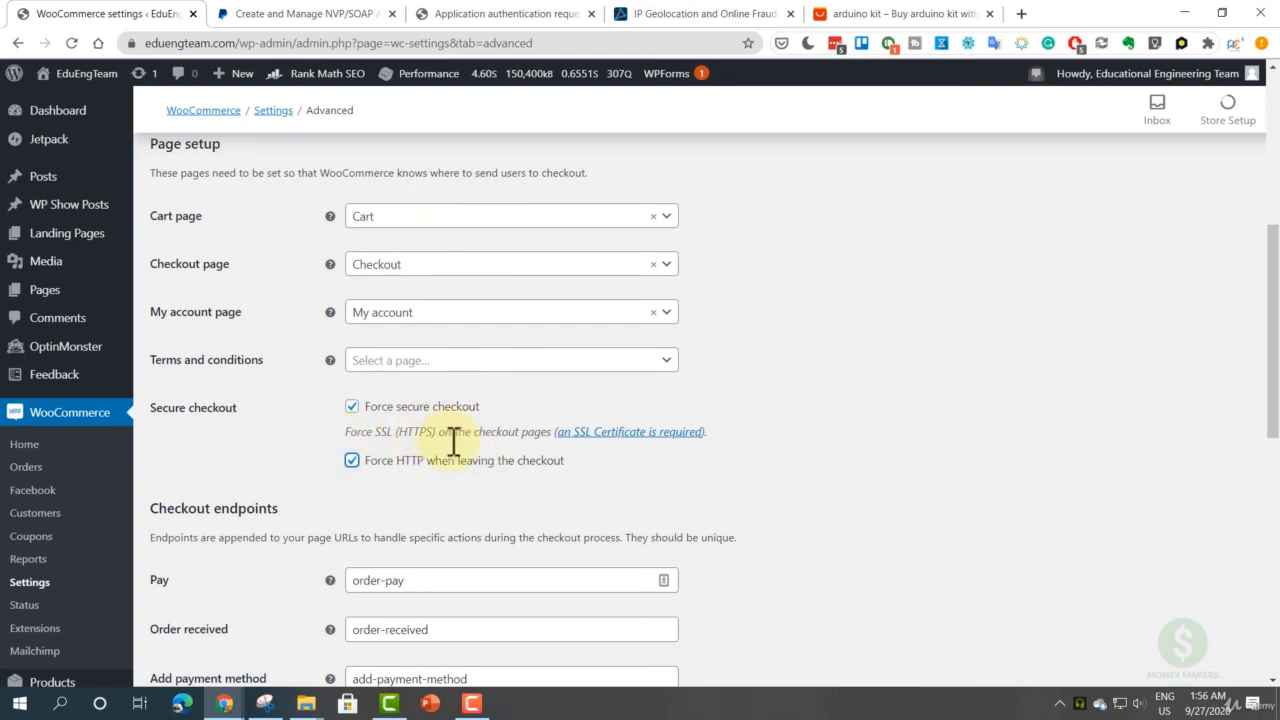
- Turn off Force secure checkout in the page setup settings and save the Advanced settings
click(352, 408)
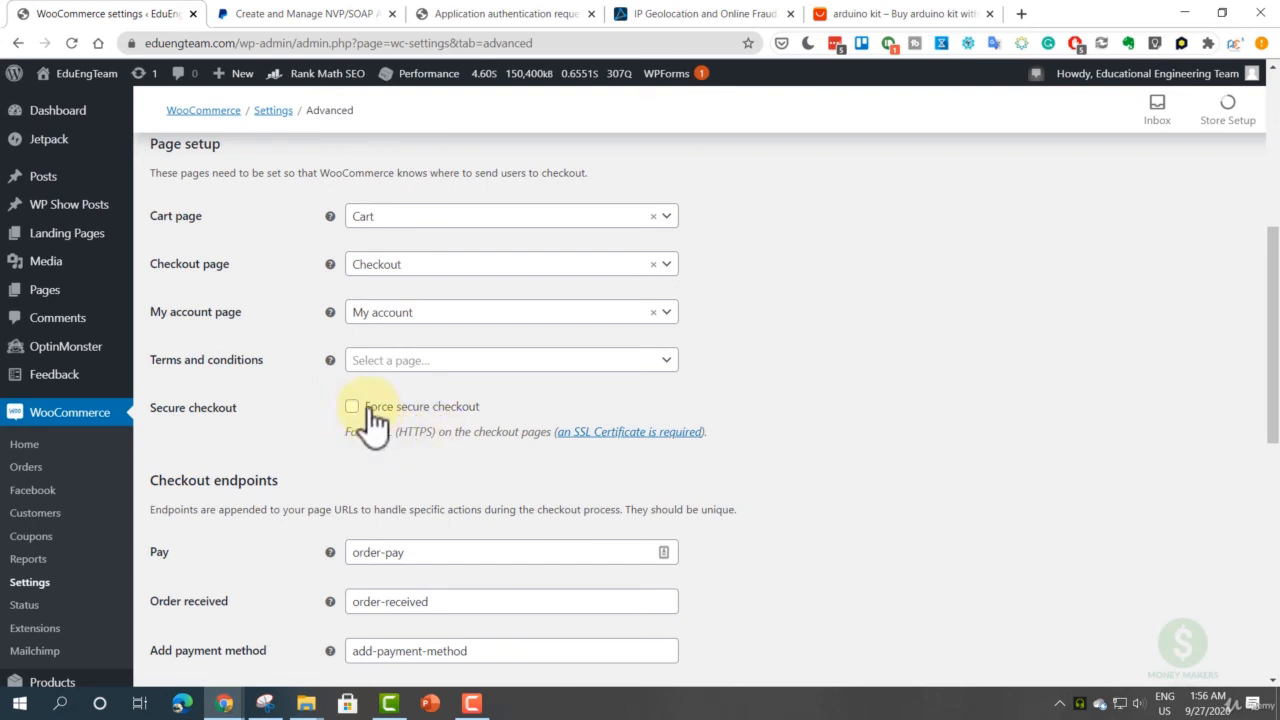
drag(1271, 310, 1271, 586)
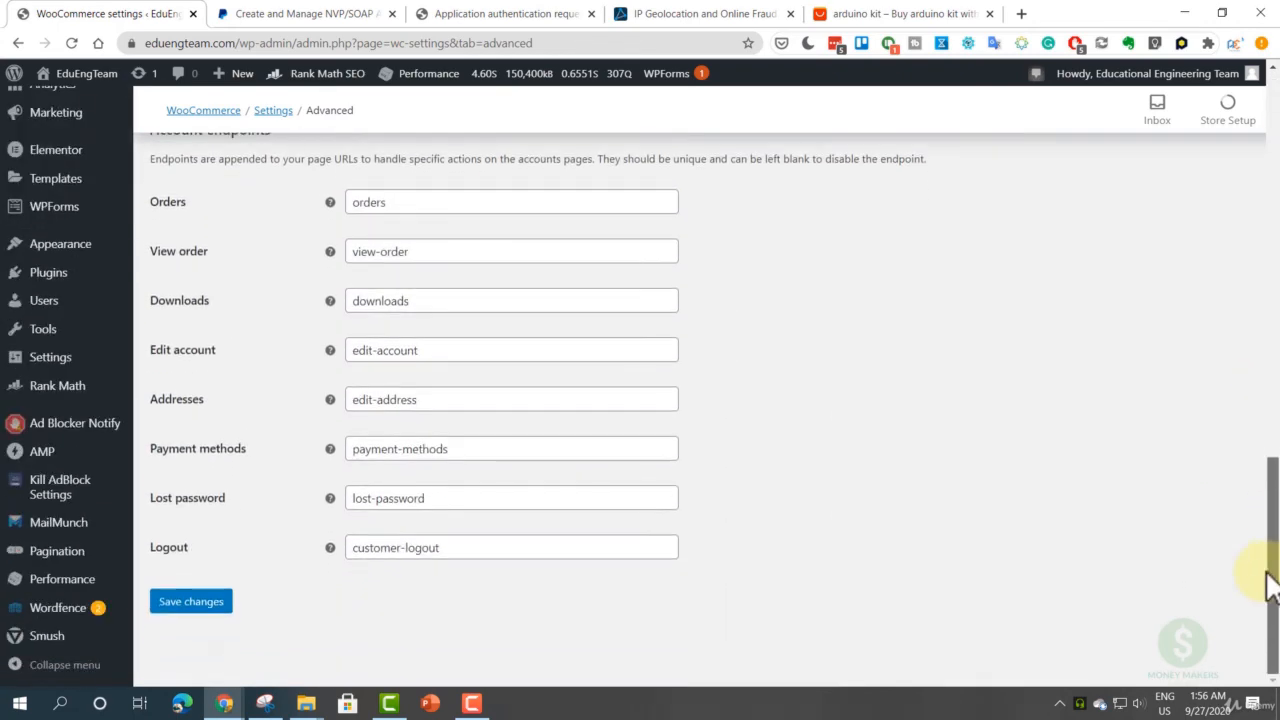
click(203, 605)
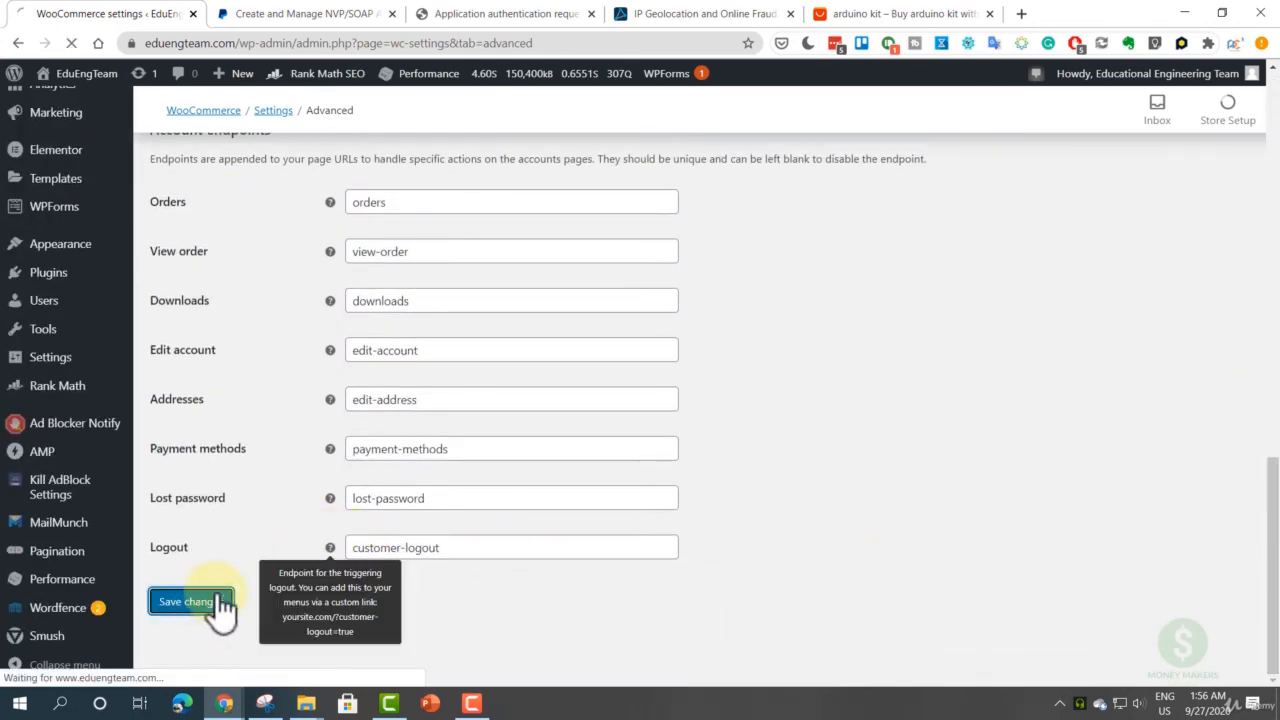
- Return to the Google Ads for WooCommerce authentication request and approve its read/write access to the store
click(525, 18)
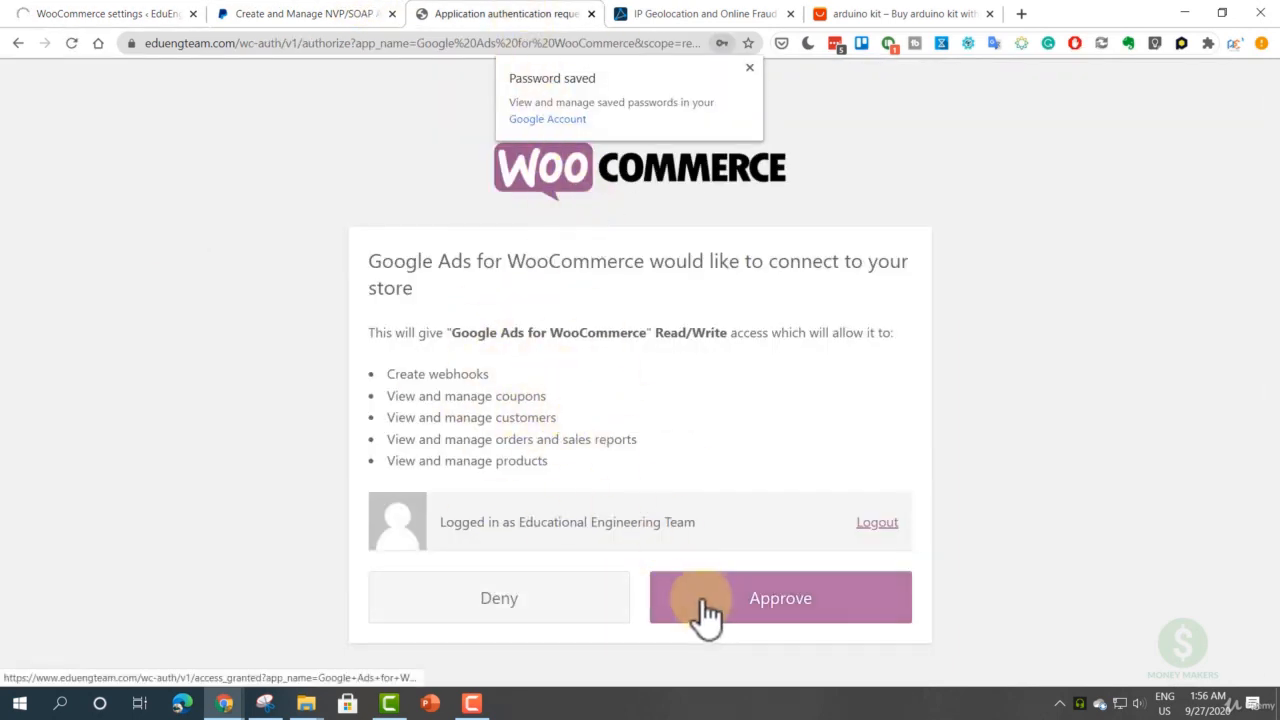
drag(470, 334, 657, 333)
click(640, 333)
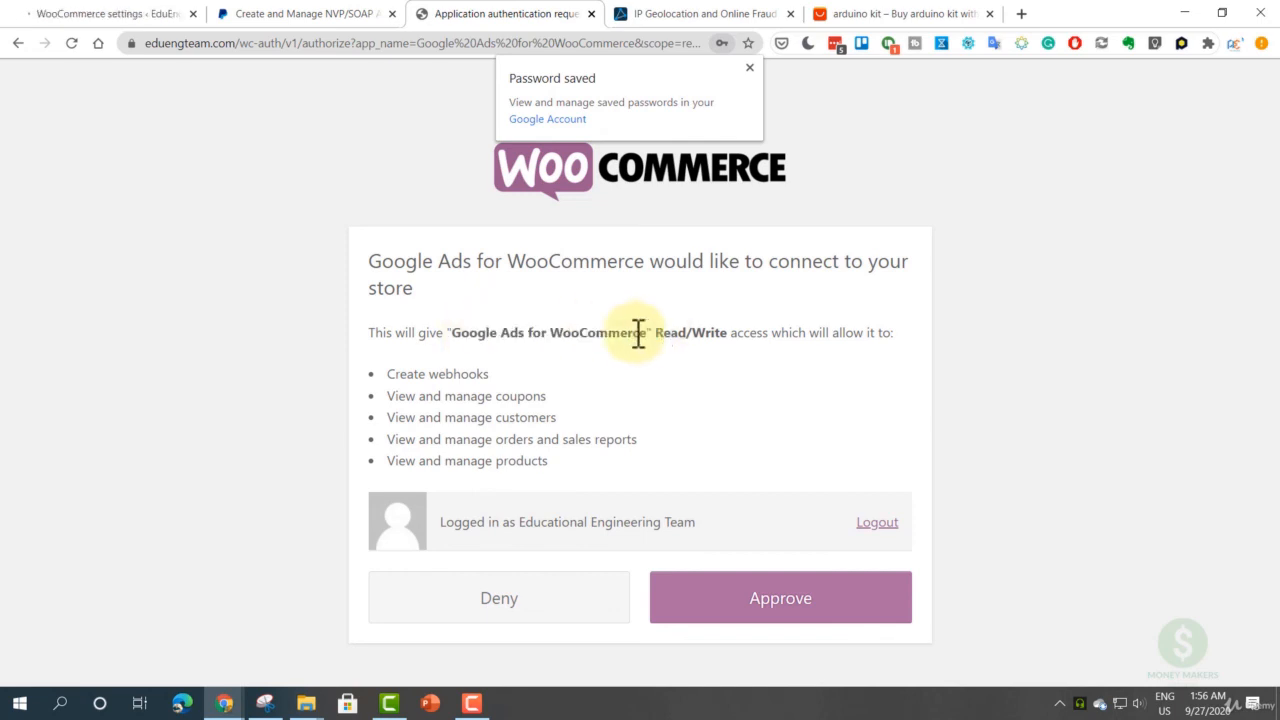
click(743, 612)
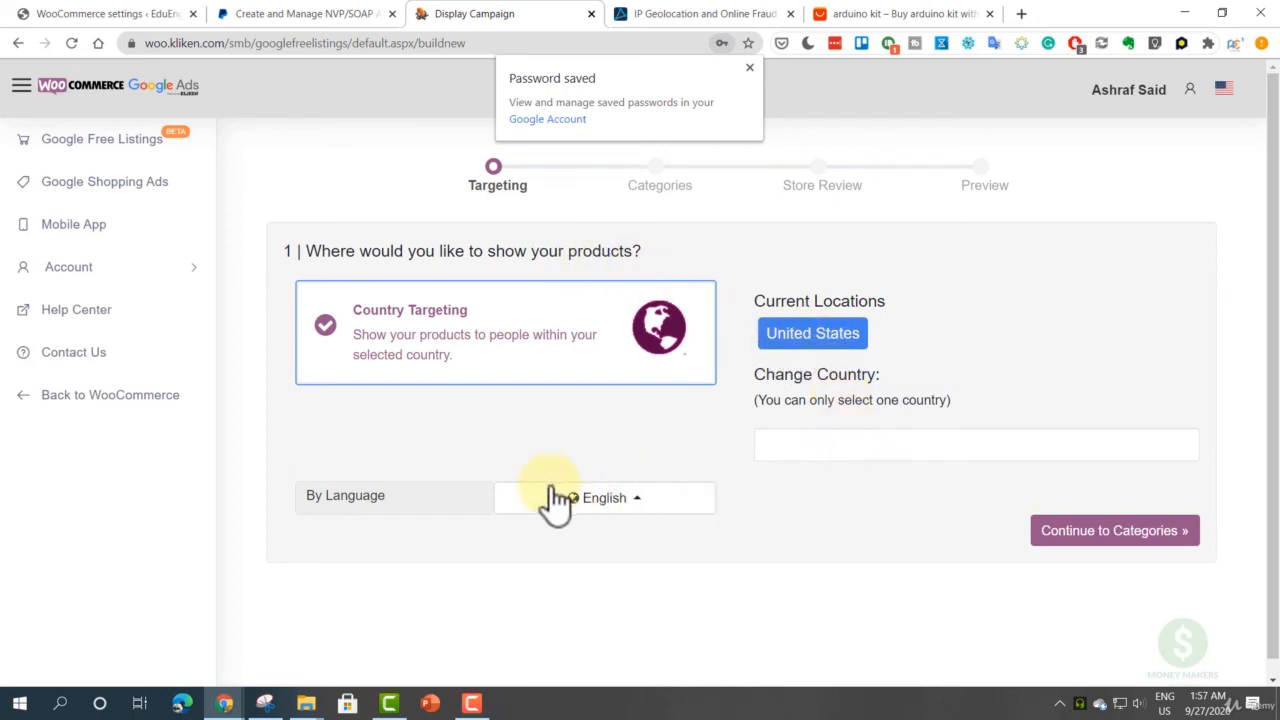
- Continue the campaign setup from country targeting to categories, dismiss the saved-password notice and look through the store category list
click(1104, 540)
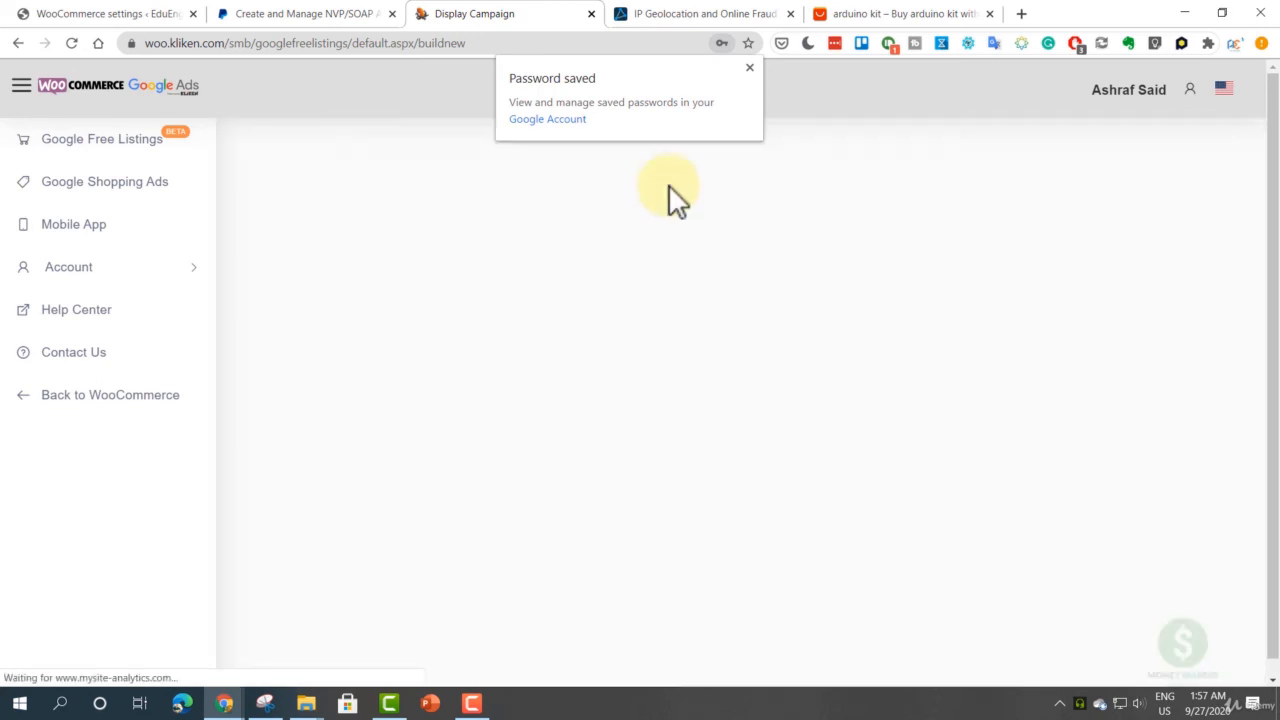
click(749, 68)
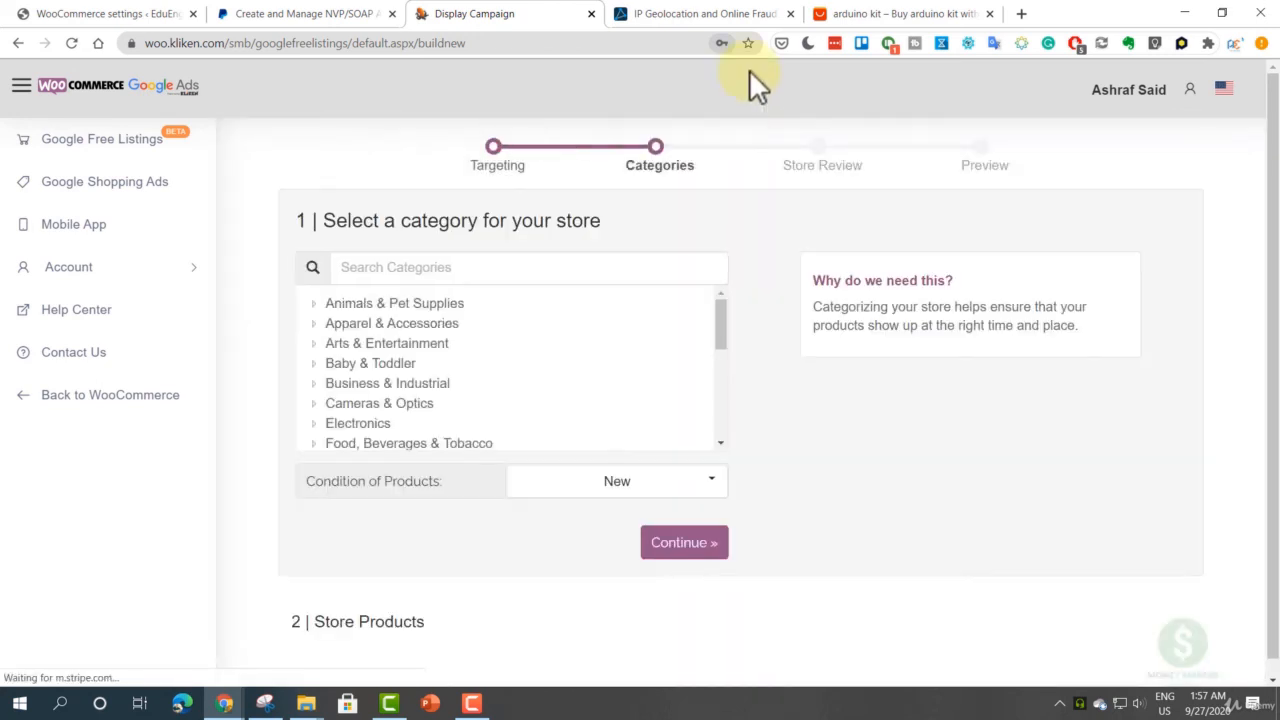
scroll(423, 390, down, 1)
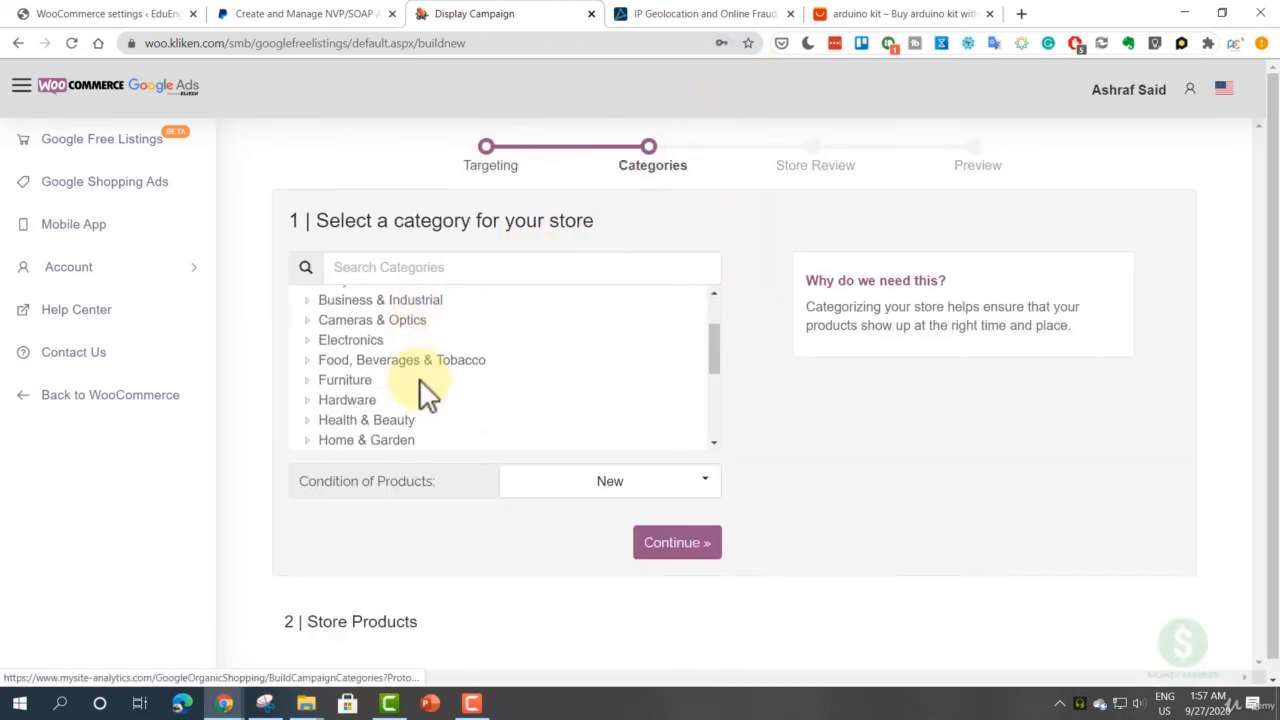
scroll(391, 400, down, 2)
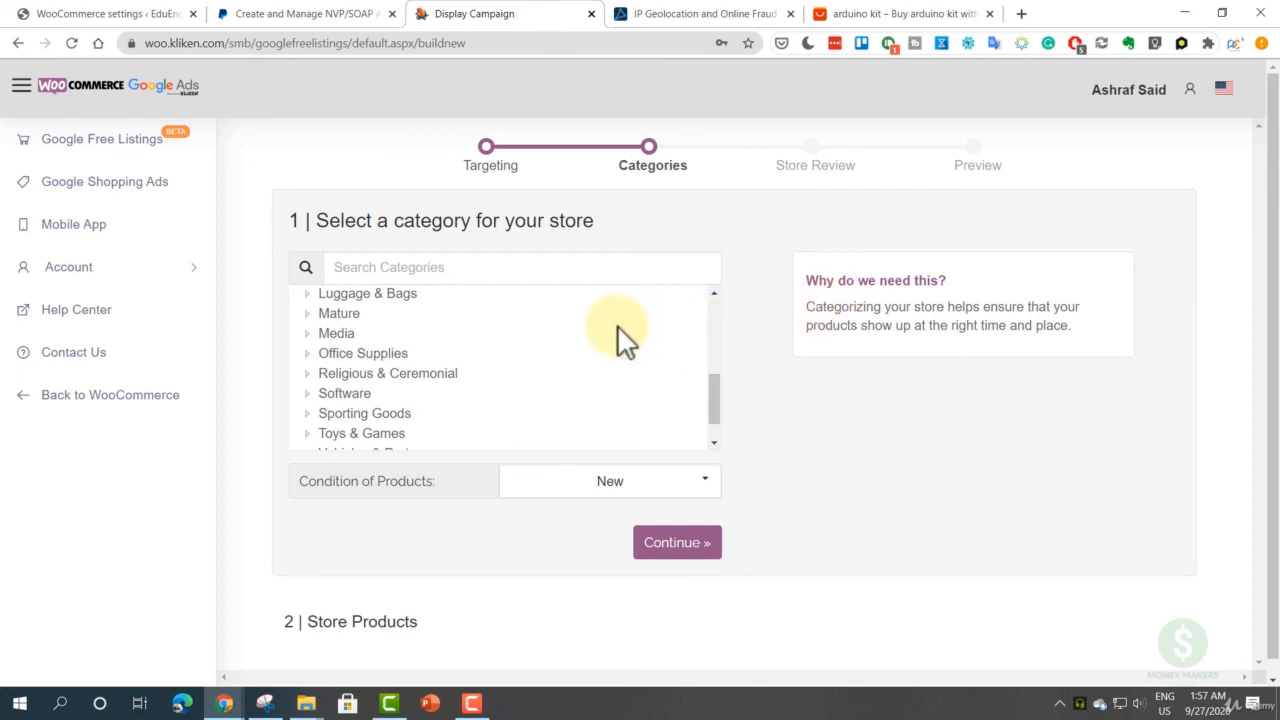
- Open the WooCommerce system status in the store admin and examine the WooCommerce, package and WordPress versions
click(124, 14)
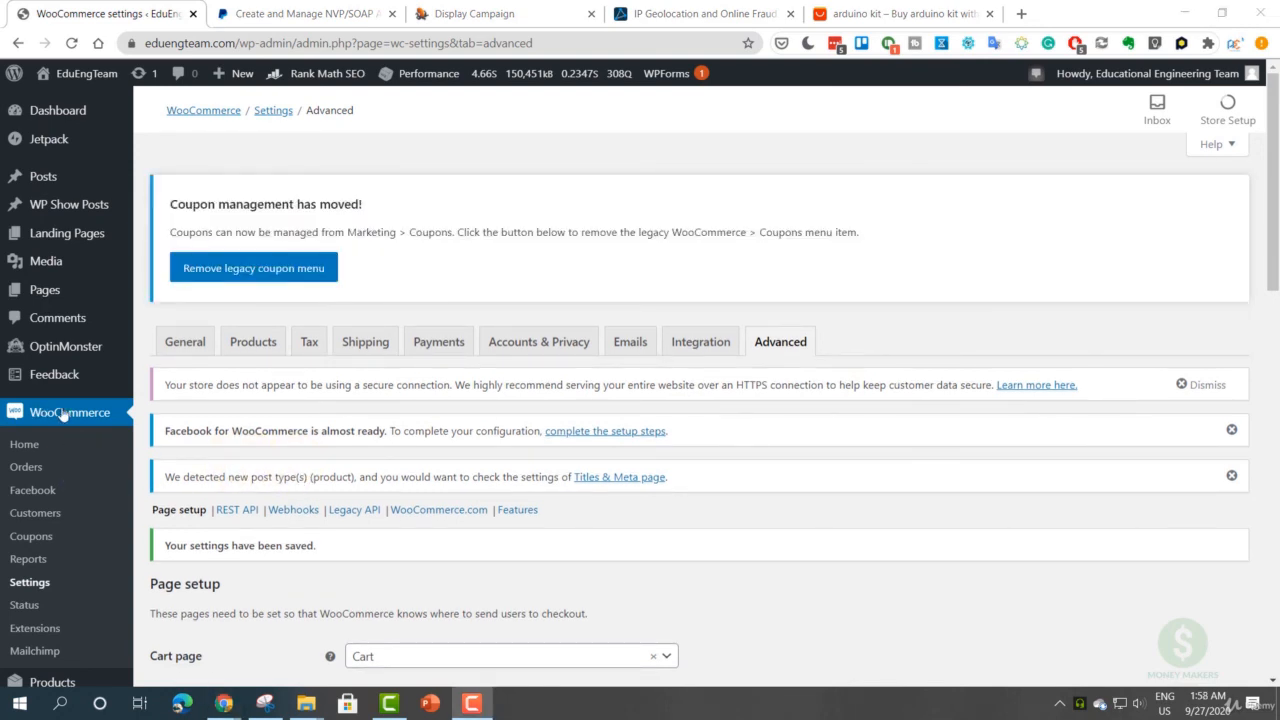
click(25, 606)
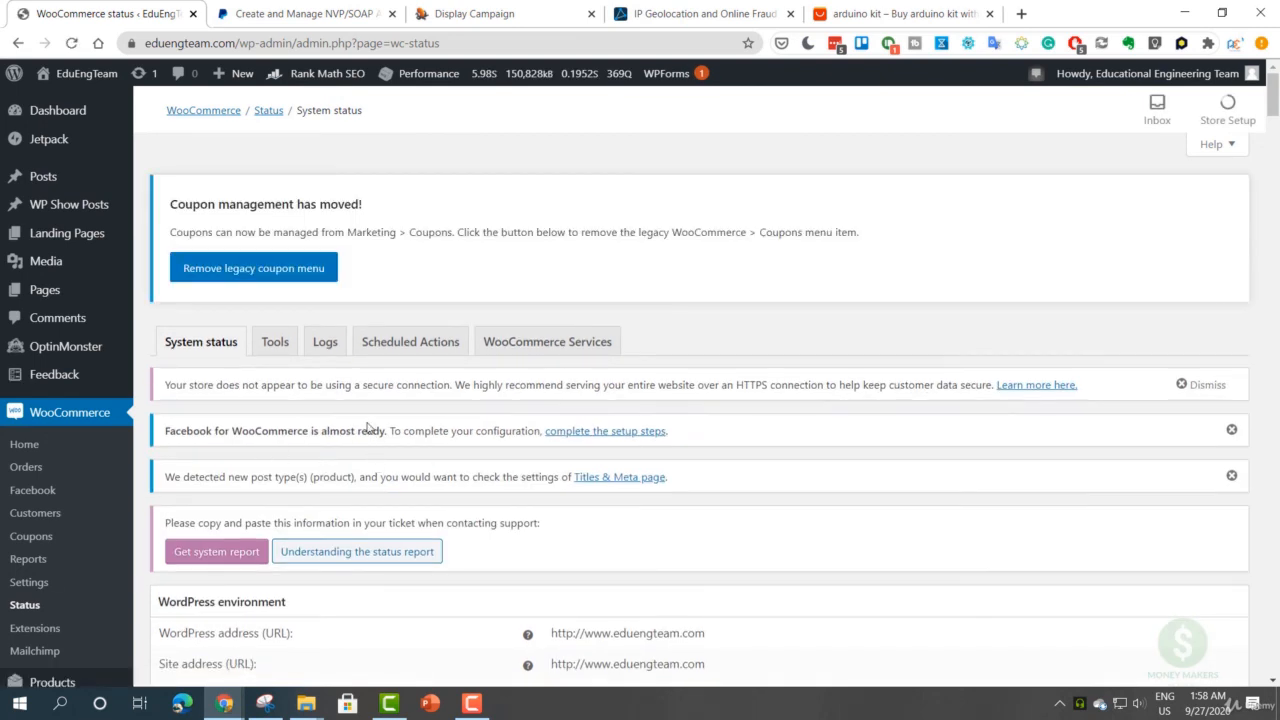
scroll(399, 391, down, 3)
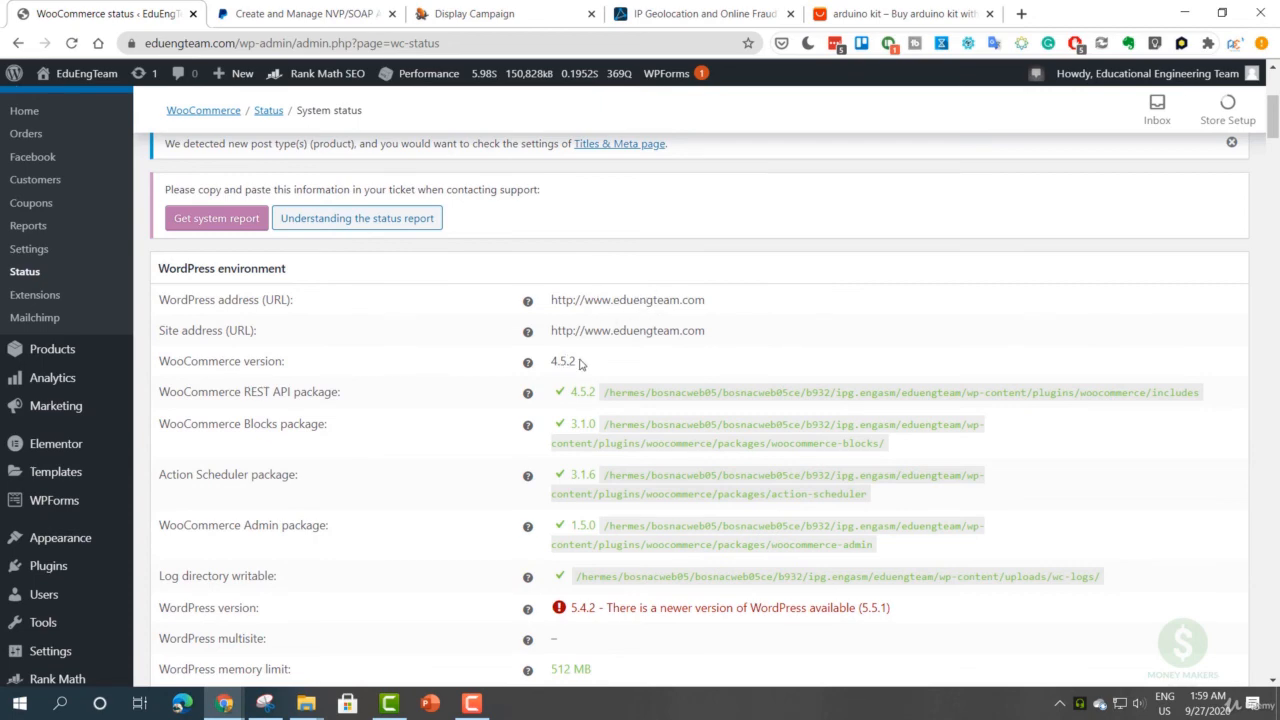
drag(580, 364, 550, 361)
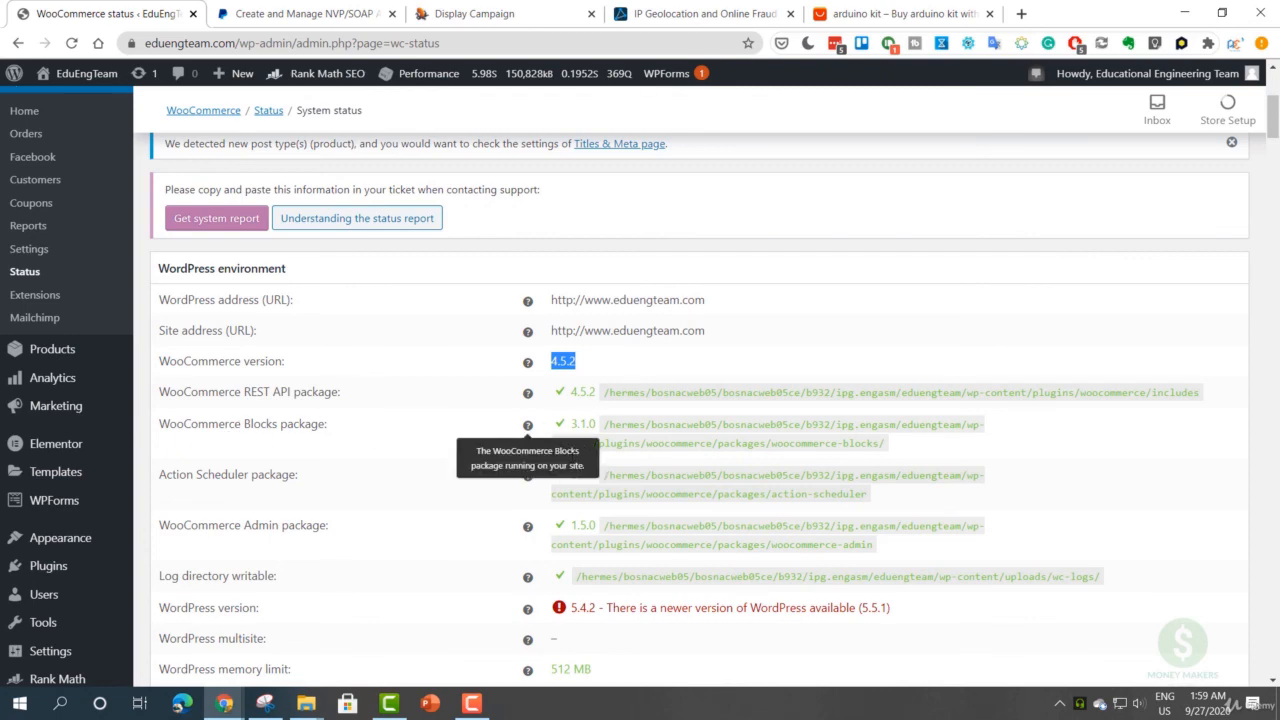
scroll(357, 463, down, 2)
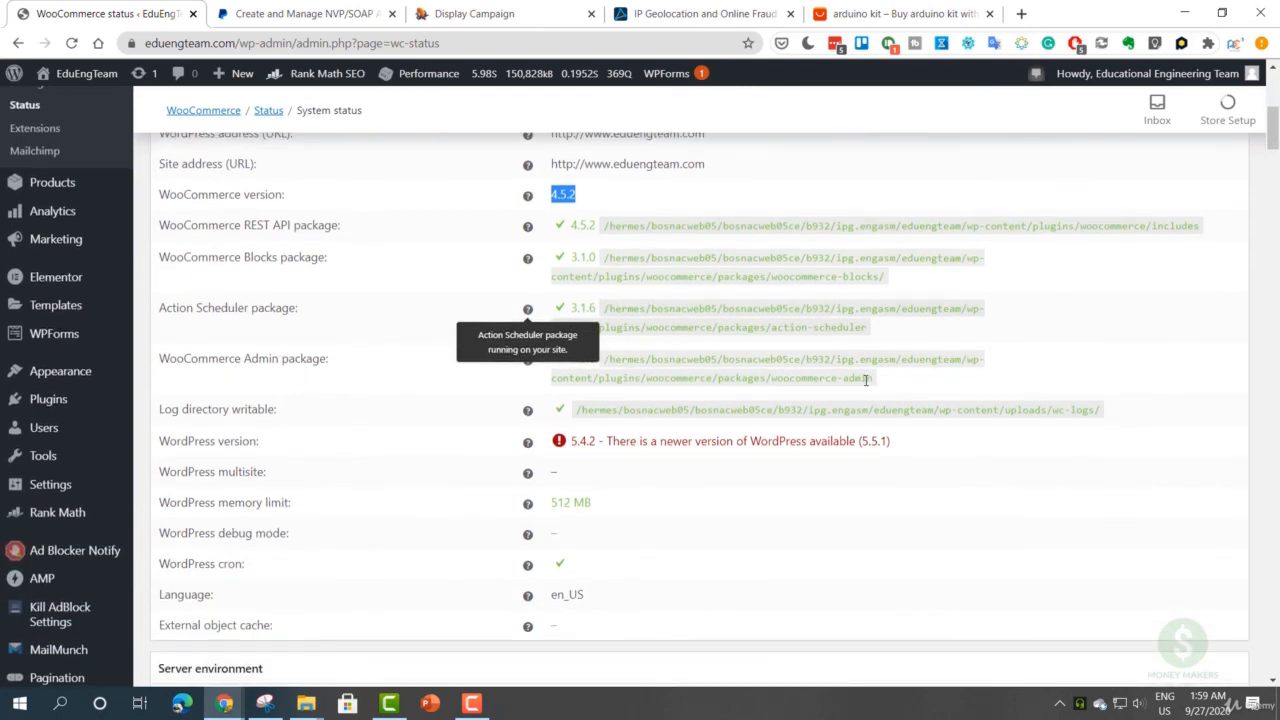
drag(875, 383, 666, 352)
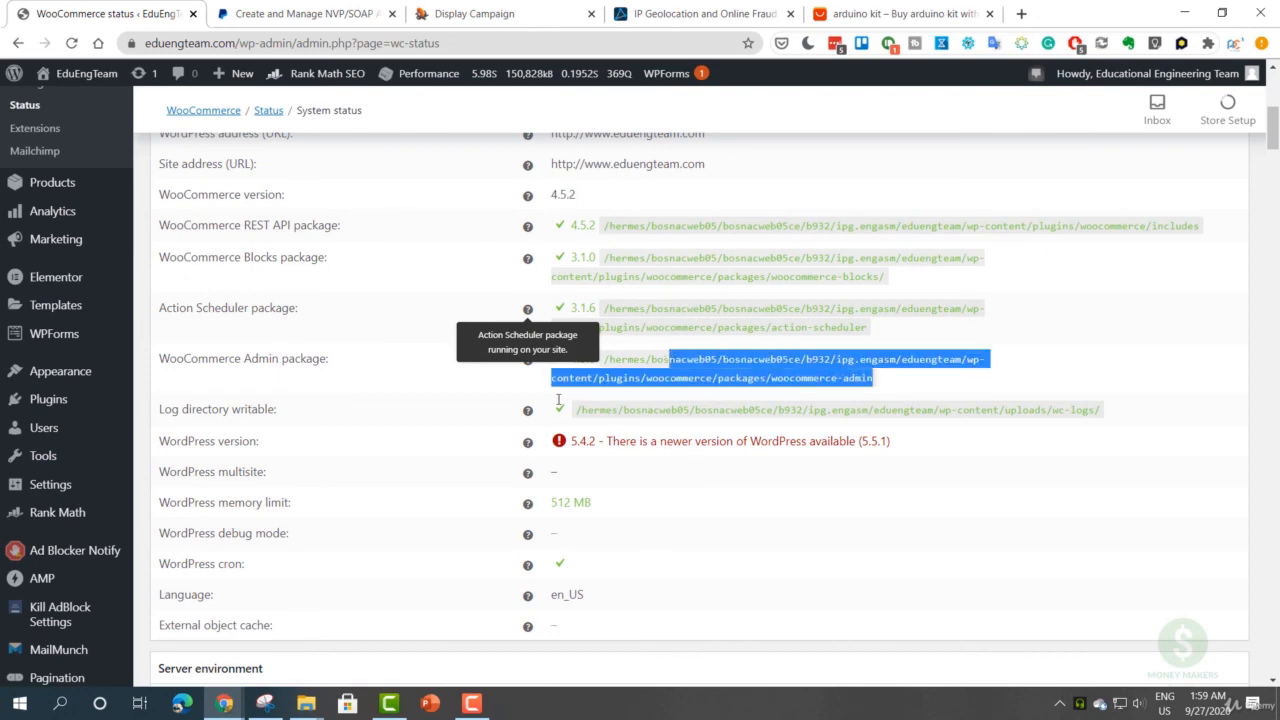
click(205, 421)
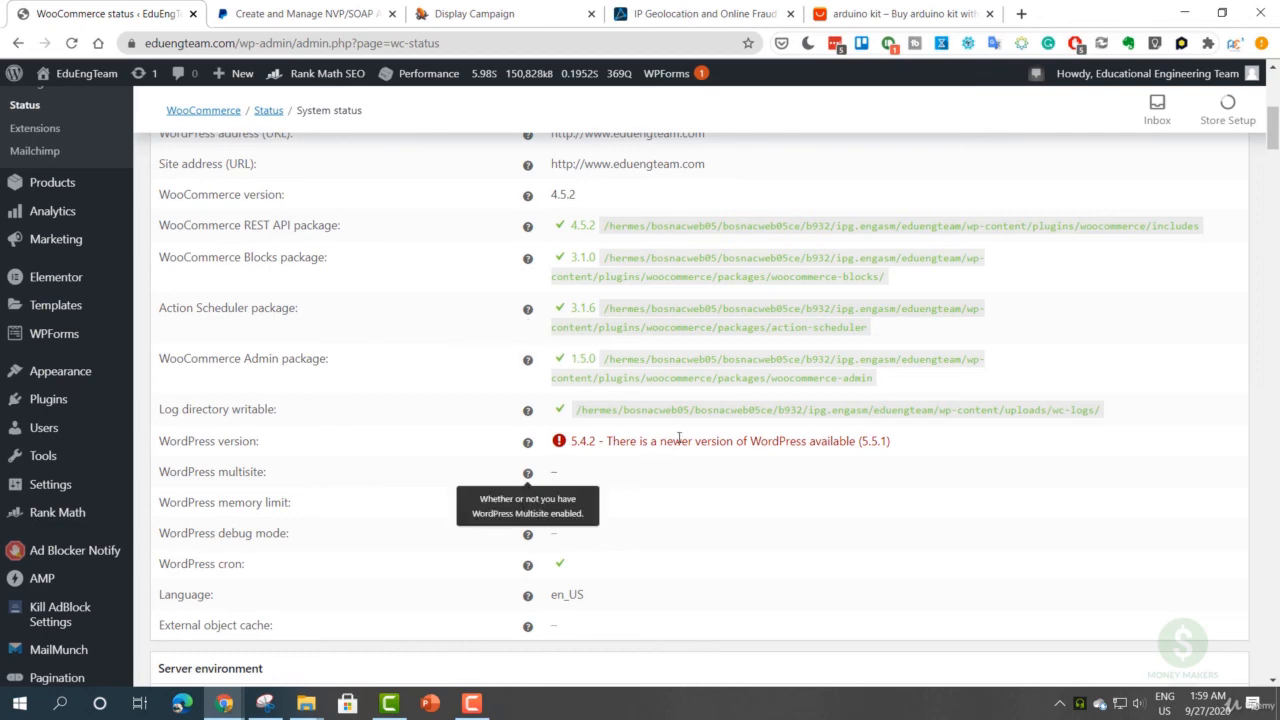
drag(607, 441, 769, 441)
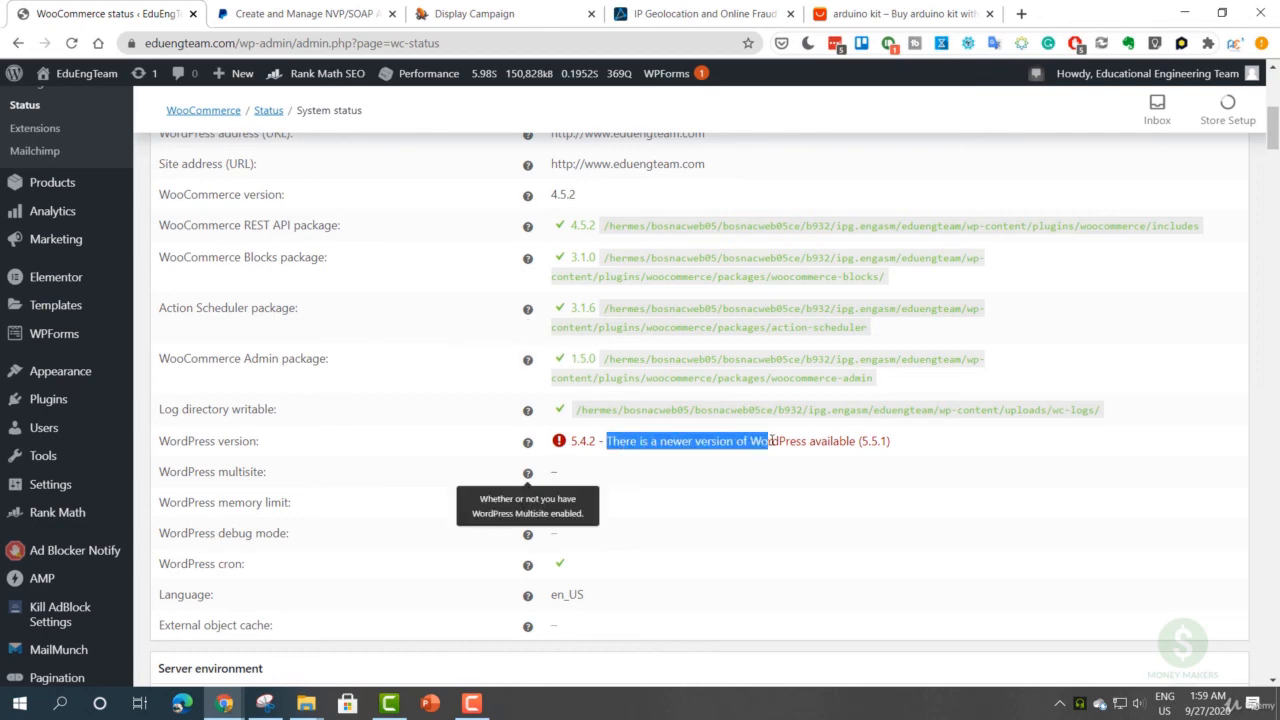
click(771, 441)
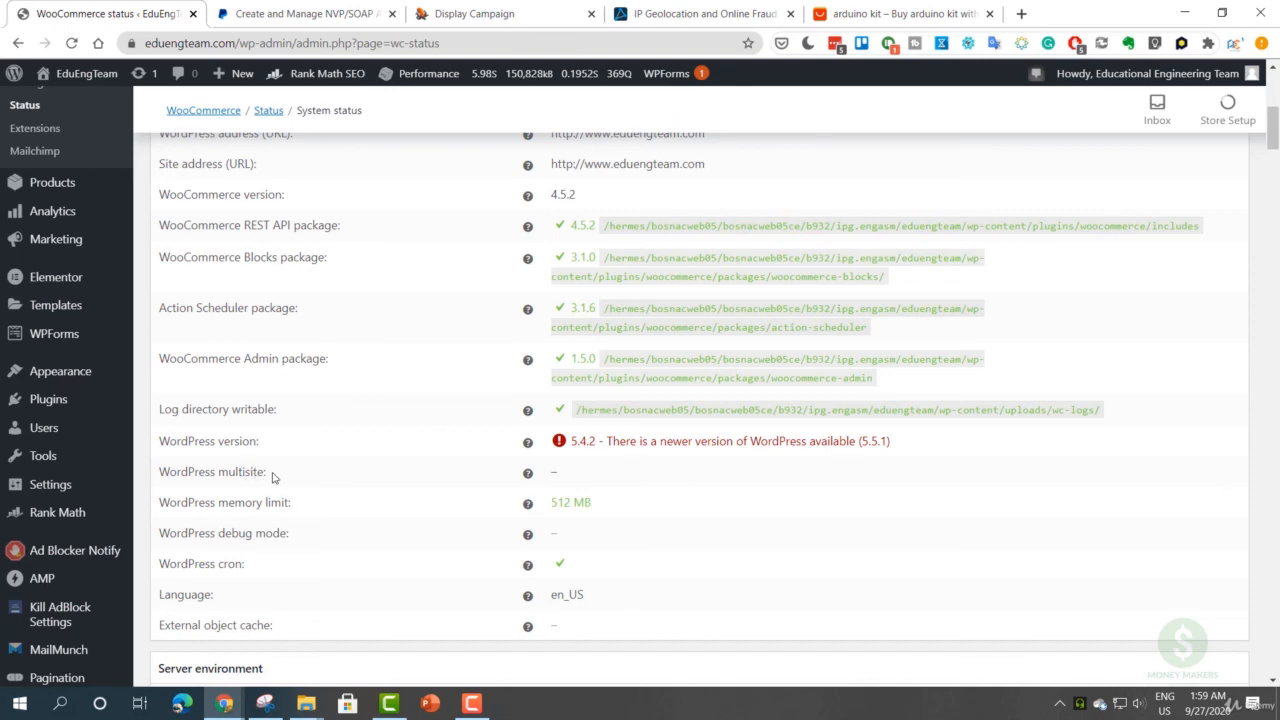
- Check the WordPress multisite and memory limit entries in the WordPress environment report
drag(271, 474, 159, 472)
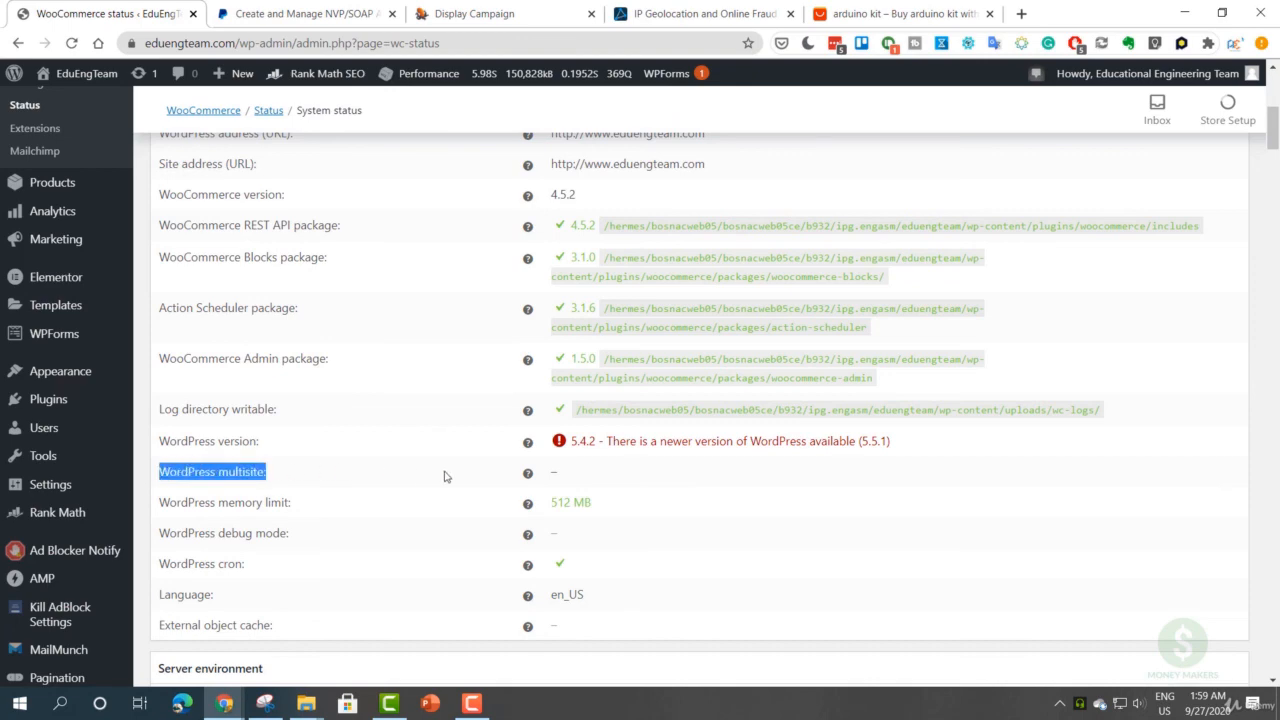
drag(557, 486, 550, 483)
click(271, 516)
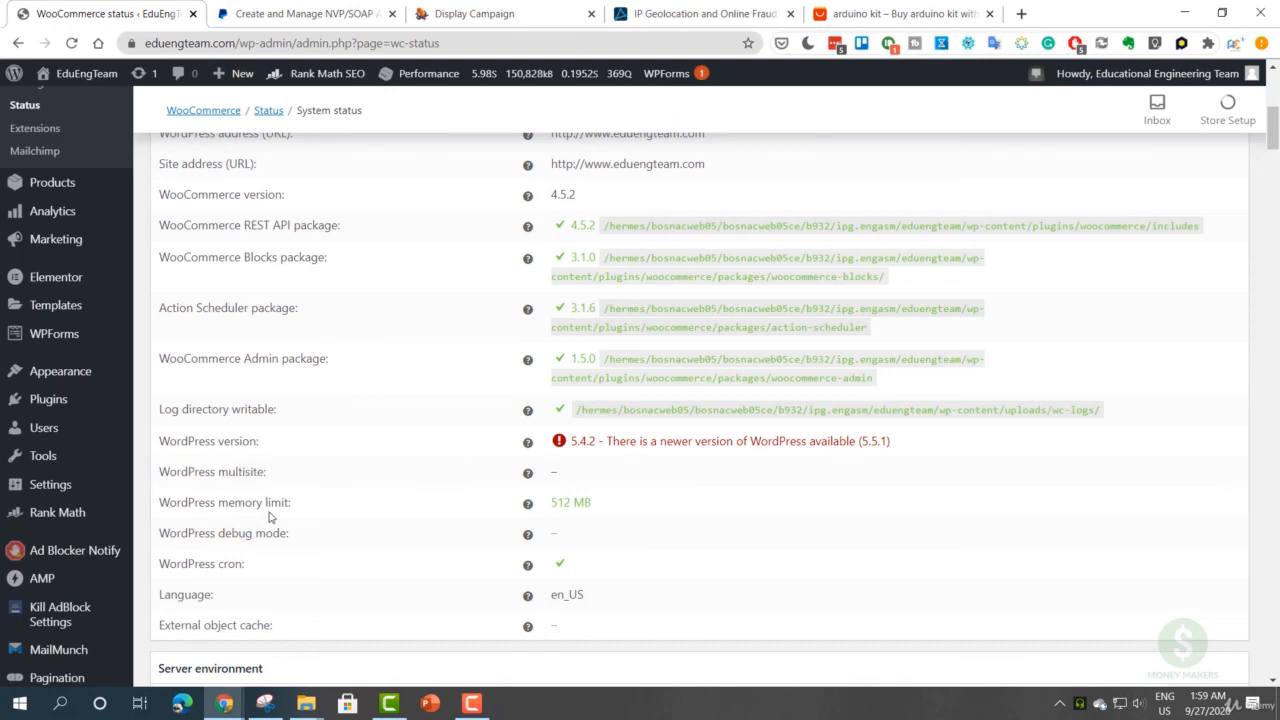
drag(307, 507, 208, 505)
click(531, 507)
mouse_move(531, 507)
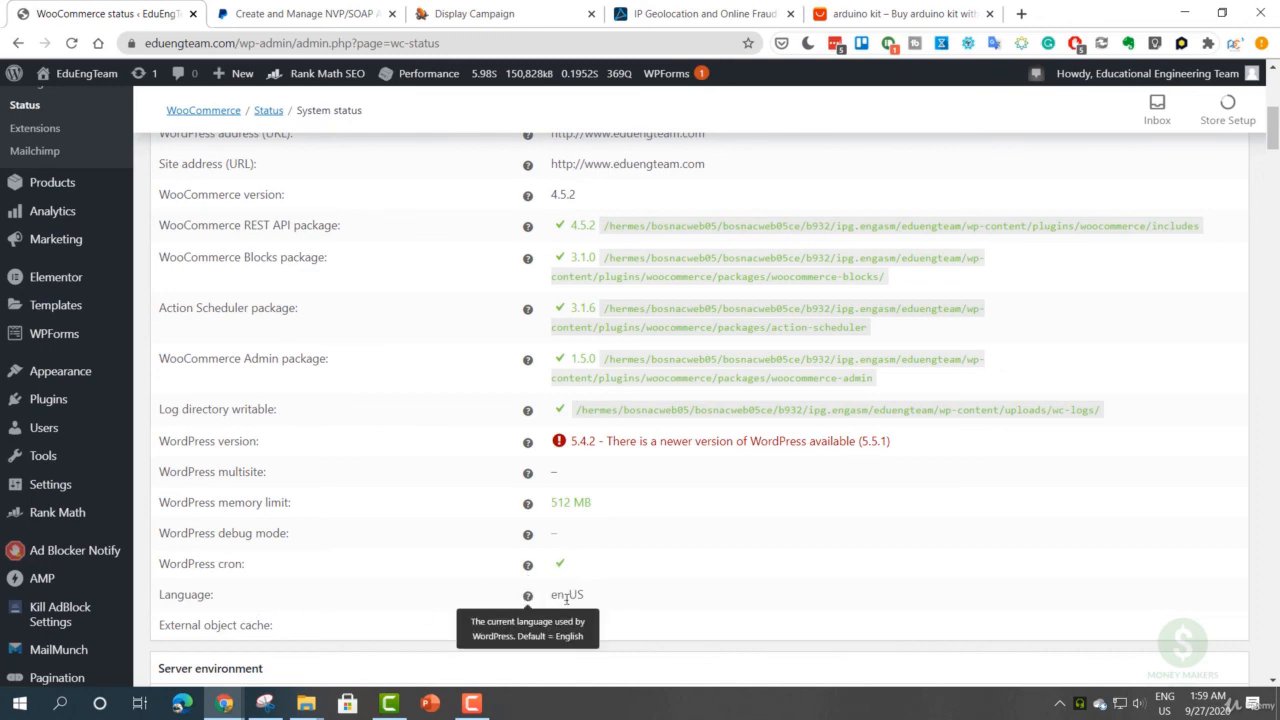
- Examine the rest of the system status report, including the server environment and the database tables
scroll(510, 540, down, 2)
scroll(503, 457, up, 3)
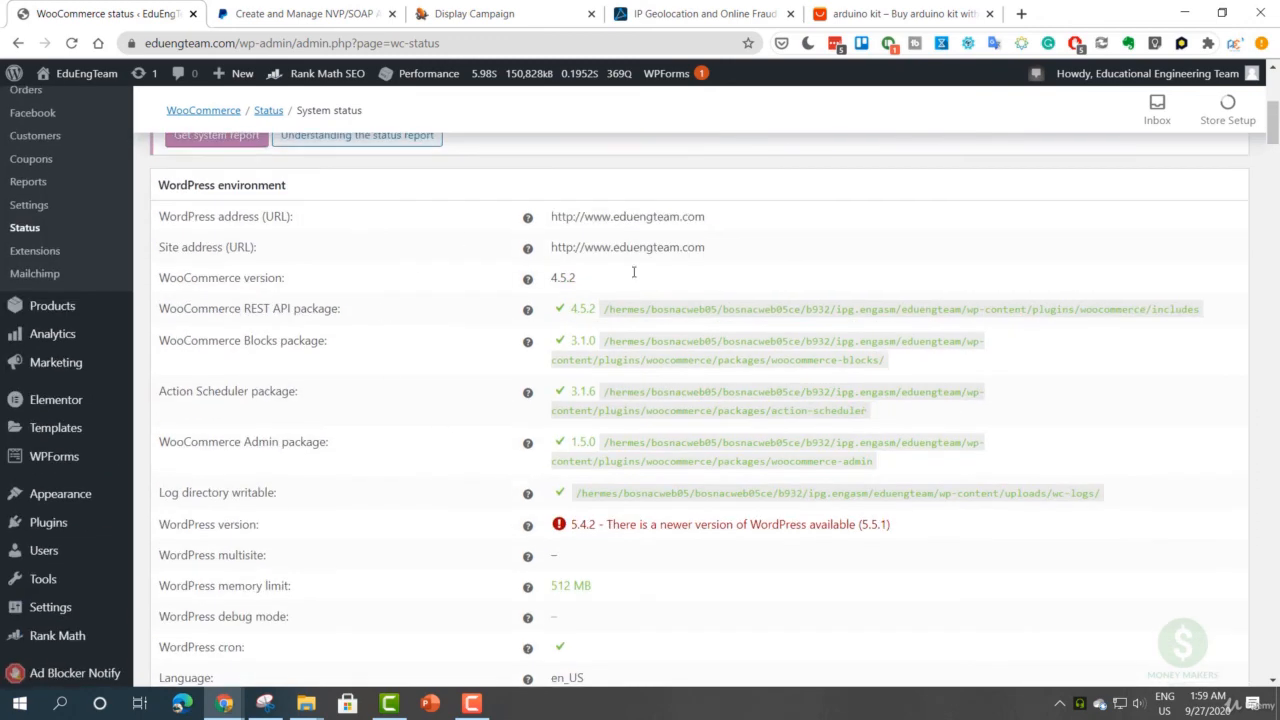
scroll(550, 424, up, 3)
scroll(535, 424, down, 5)
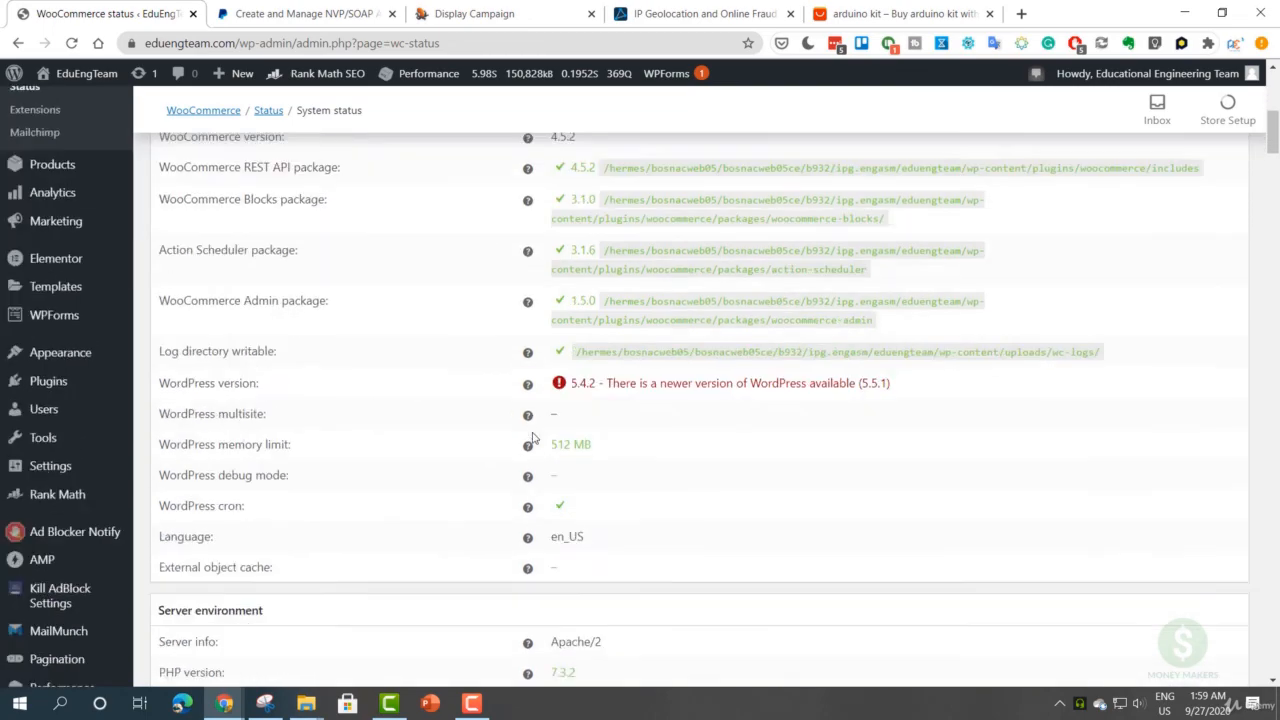
scroll(534, 443, down, 3)
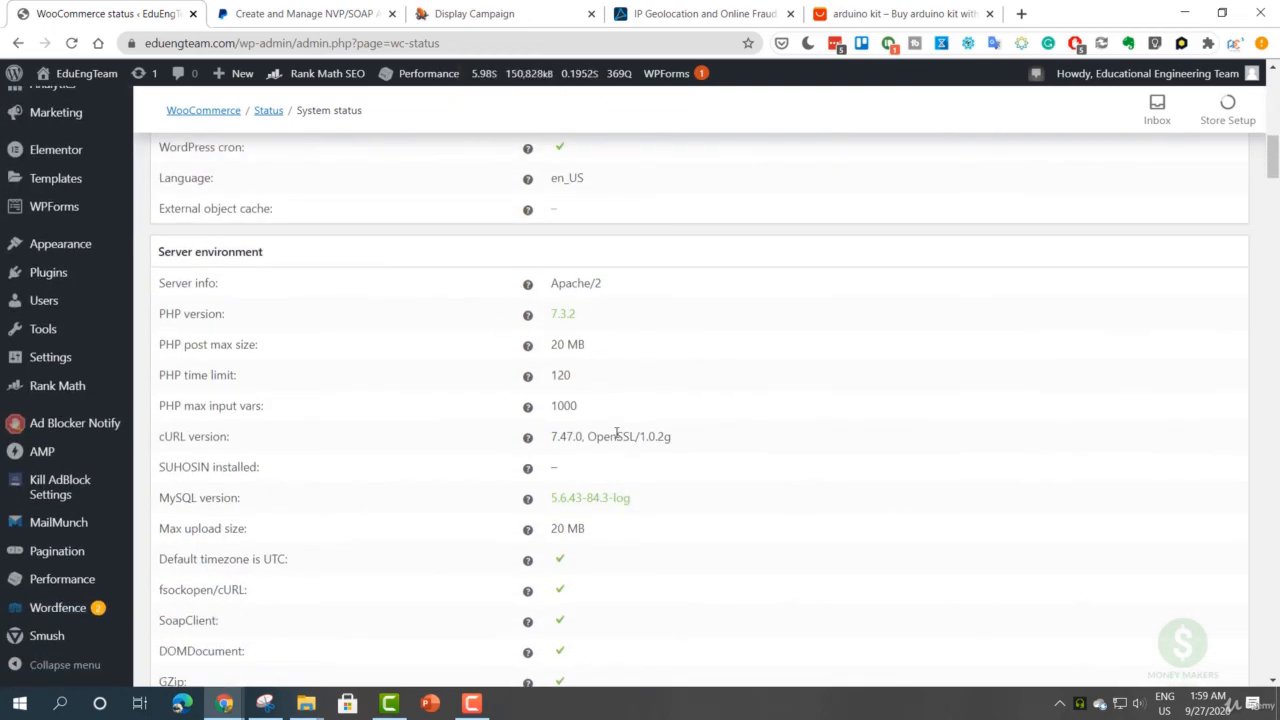
scroll(543, 423, down, 10)
scroll(547, 440, down, 5)
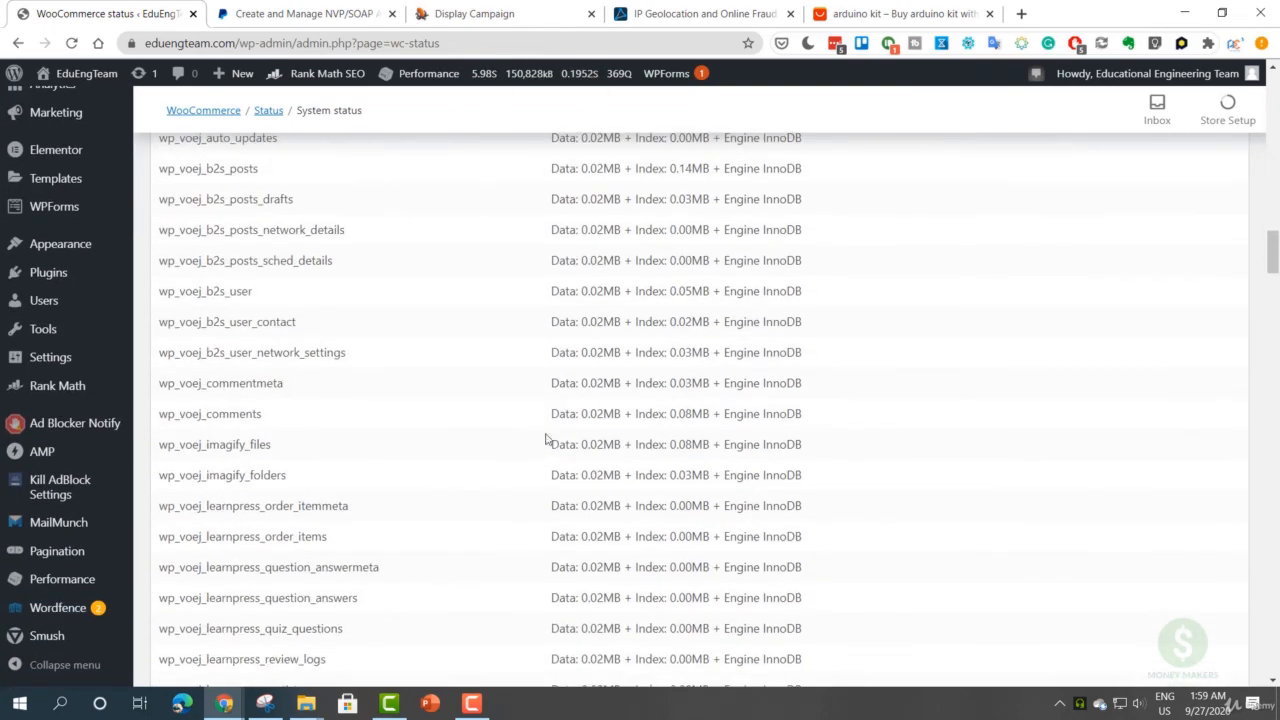
scroll(547, 436, up, 9)
scroll(545, 436, down, 10)
scroll(538, 476, down, 10)
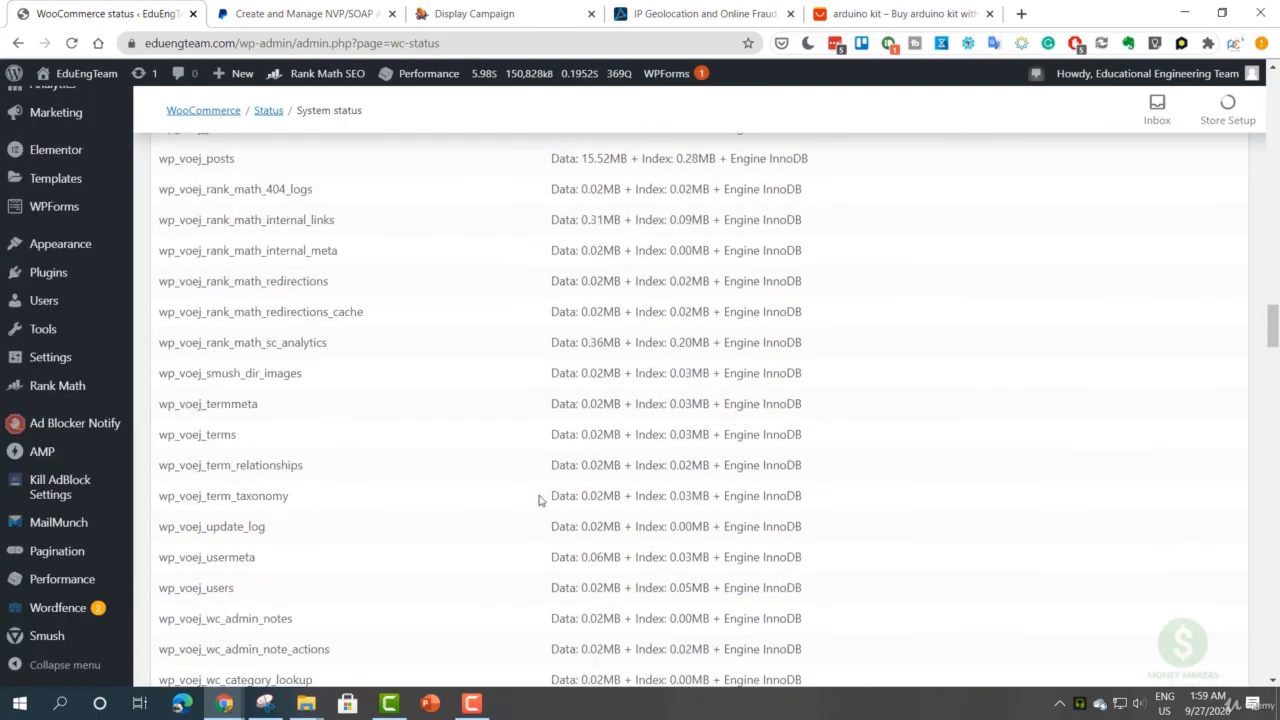
drag(1272, 377, 1270, 80)
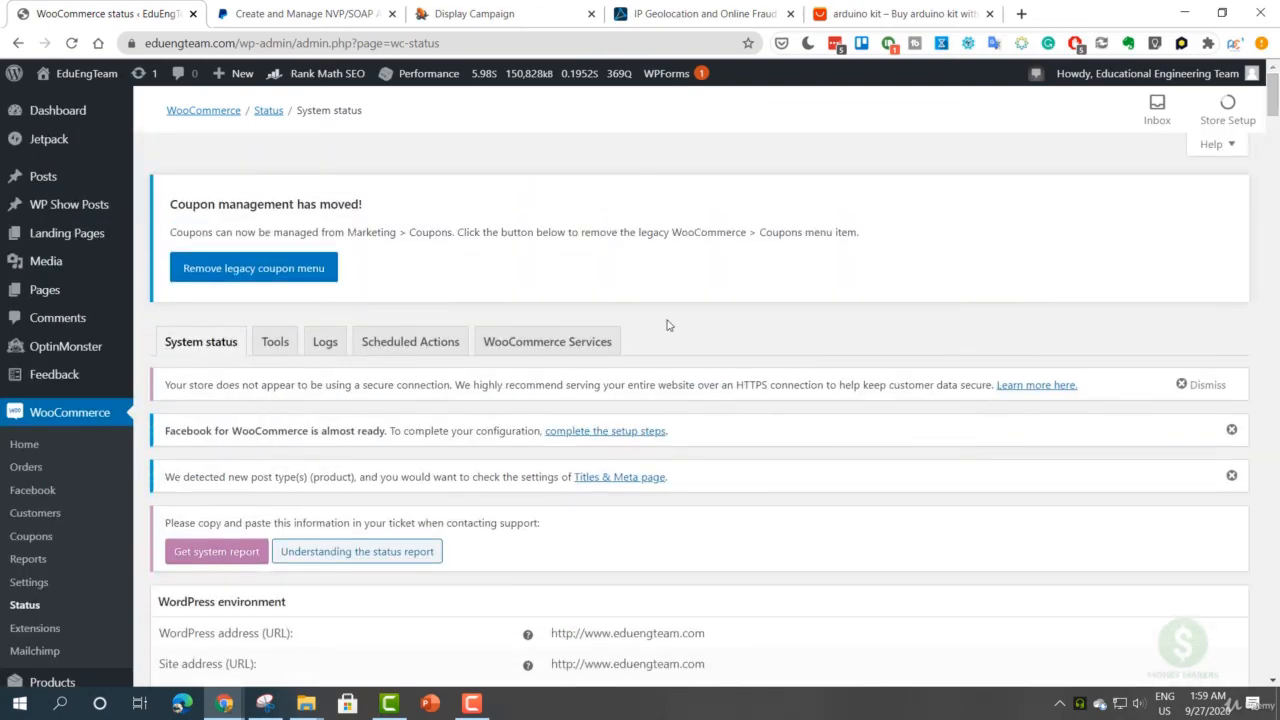
- Open the WooCommerce status tools and review the available maintenance tools, from clearing transients to clearing customer sessions
click(276, 342)
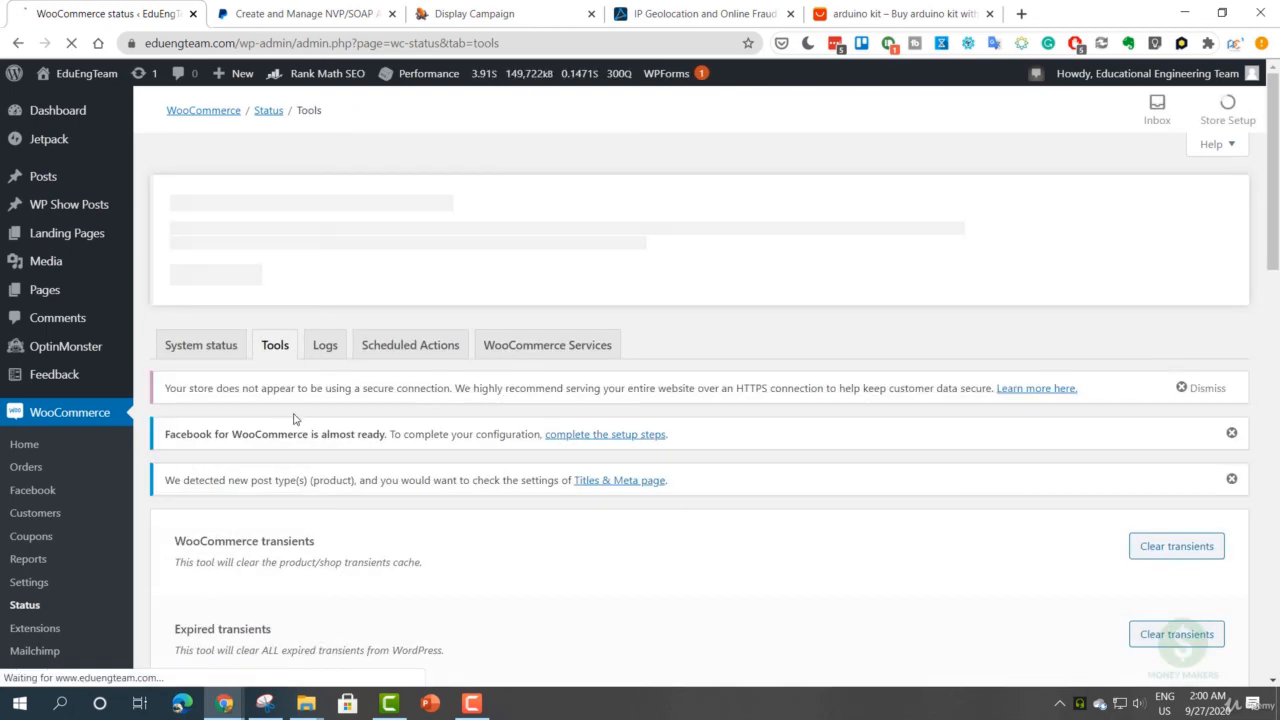
scroll(294, 412, down, 3)
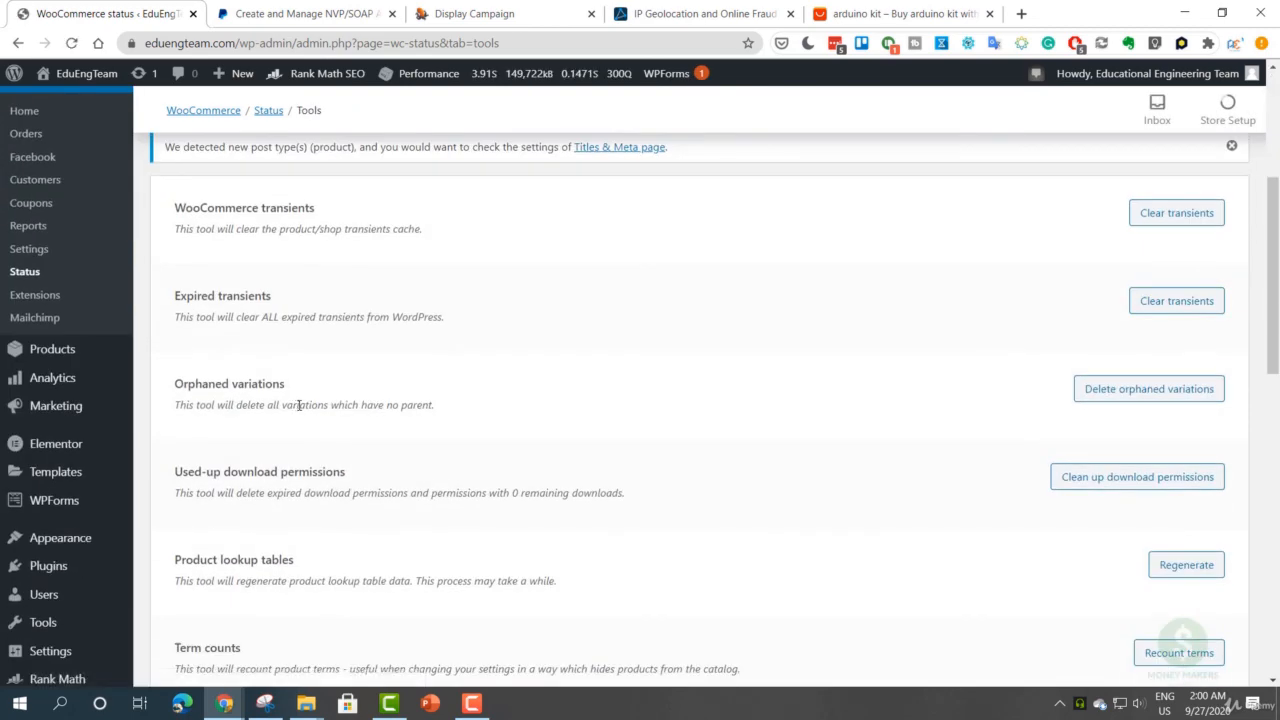
scroll(296, 405, up, 1)
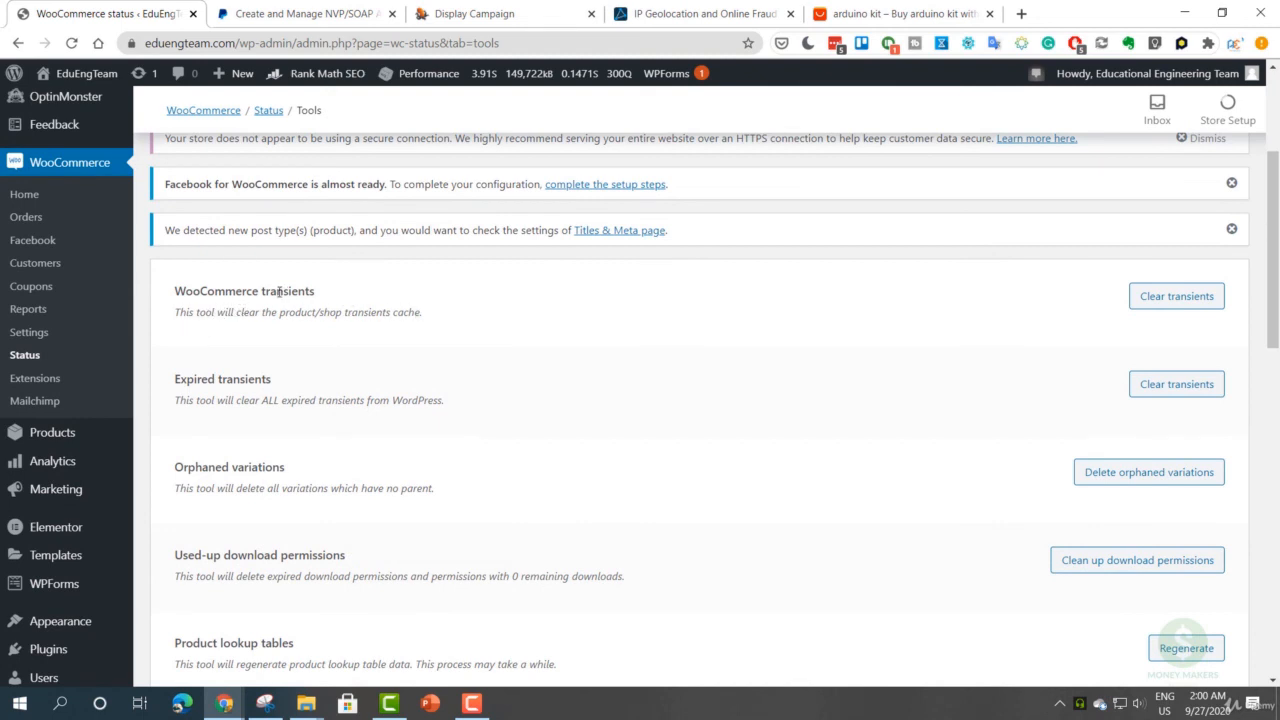
scroll(397, 370, down, 1)
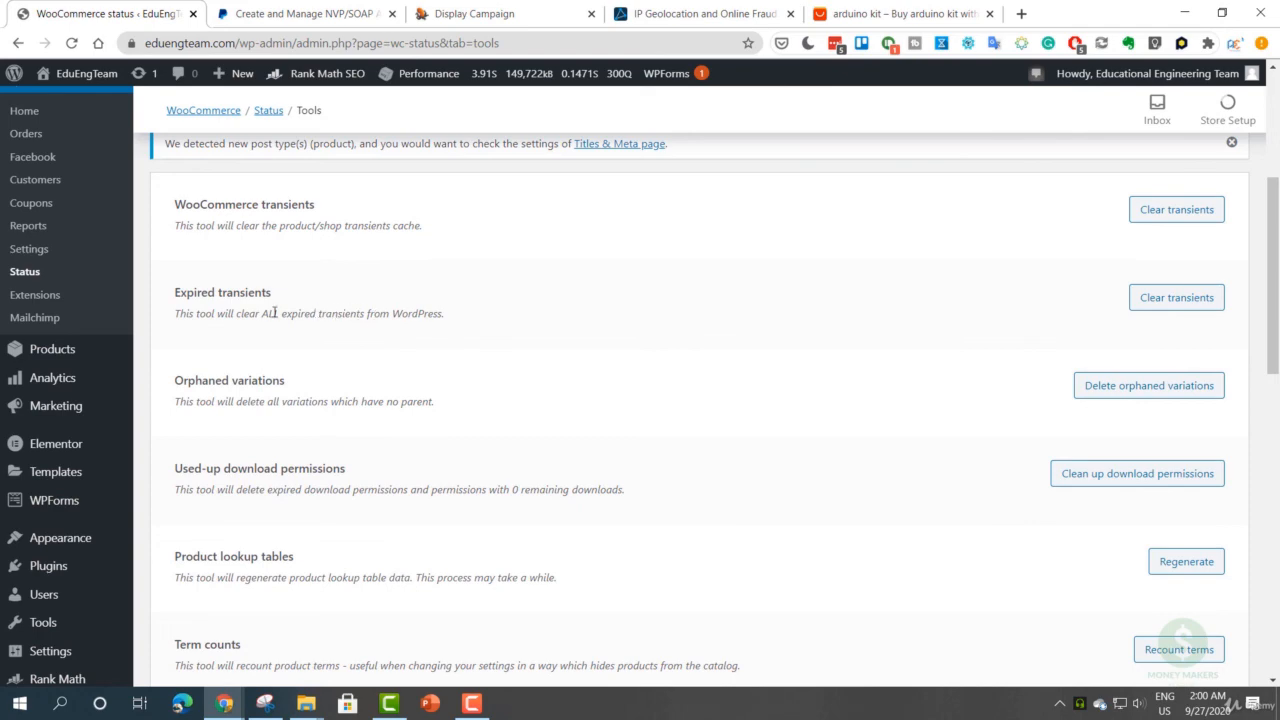
scroll(503, 360, down, 6)
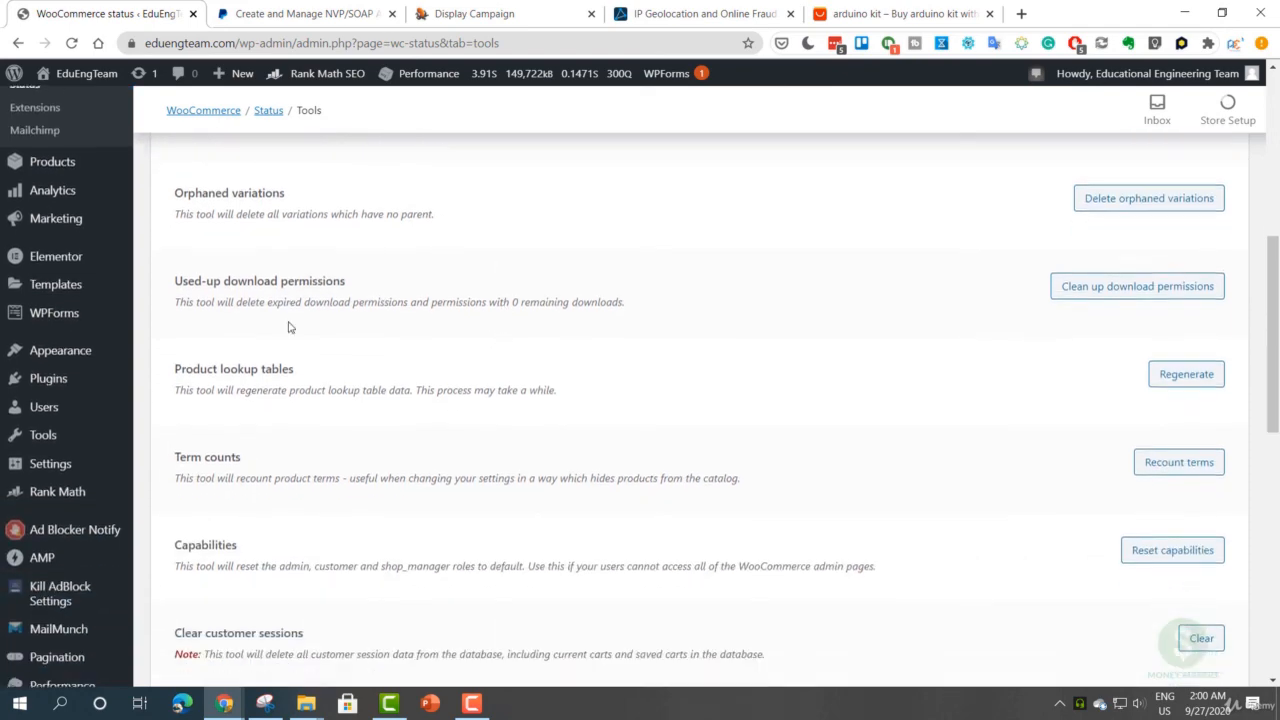
scroll(288, 330, down, 4)
scroll(346, 366, up, 12)
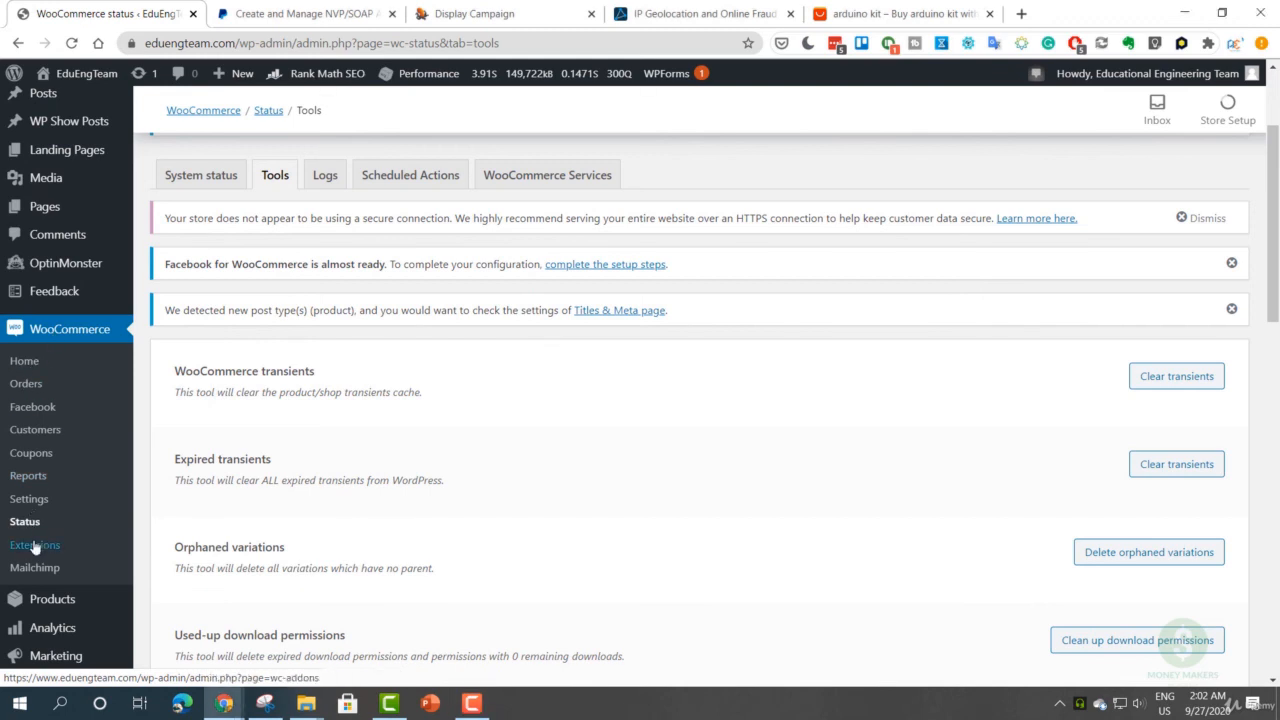
- Open the WooCommerce extensions page and browse the featured Subscriptions, Bookings, Memberships and store improvement add-ons
click(35, 545)
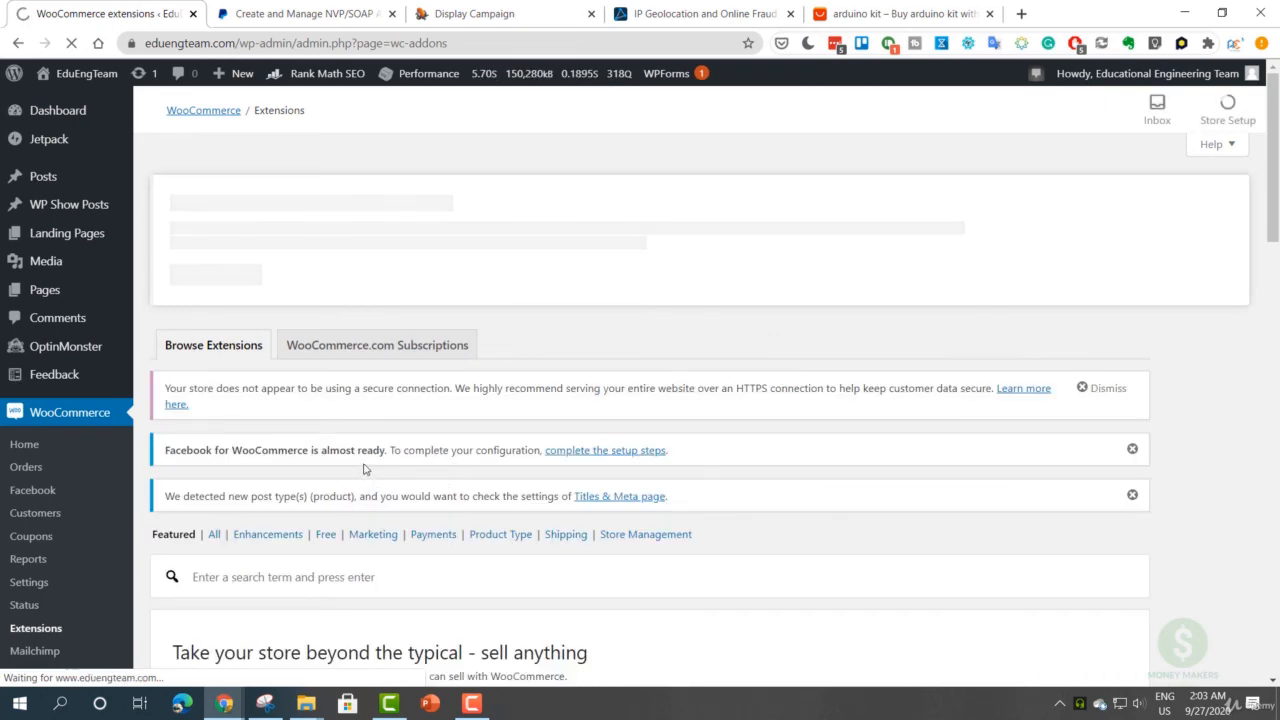
scroll(365, 470, down, 4)
scroll(365, 464, down, 1)
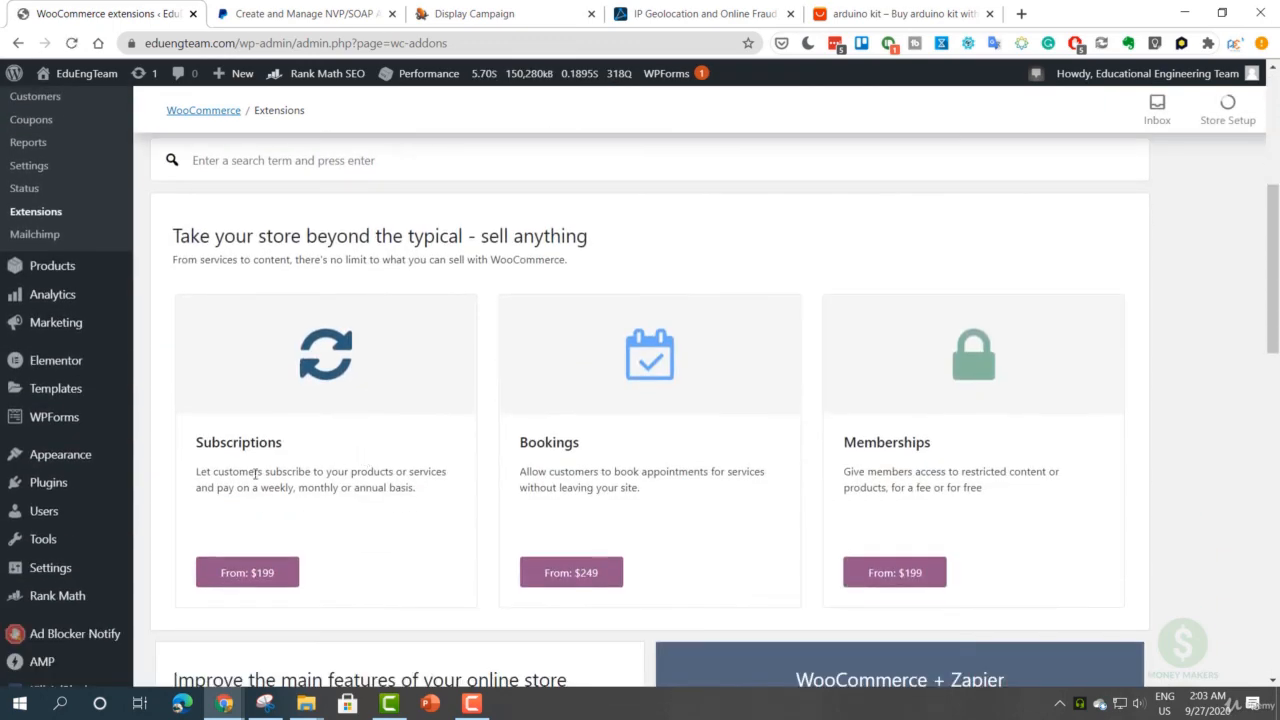
scroll(285, 466, down, 1)
scroll(287, 462, down, 4)
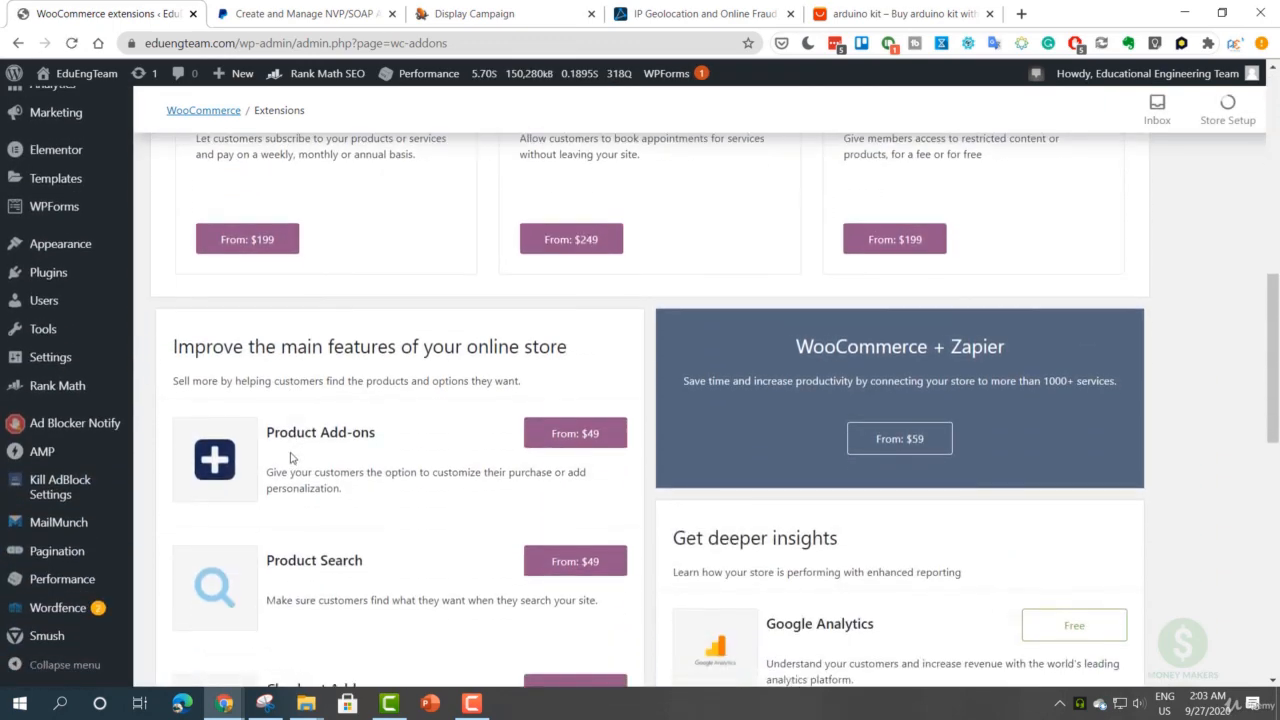
scroll(288, 458, down, 3)
scroll(288, 458, up, 3)
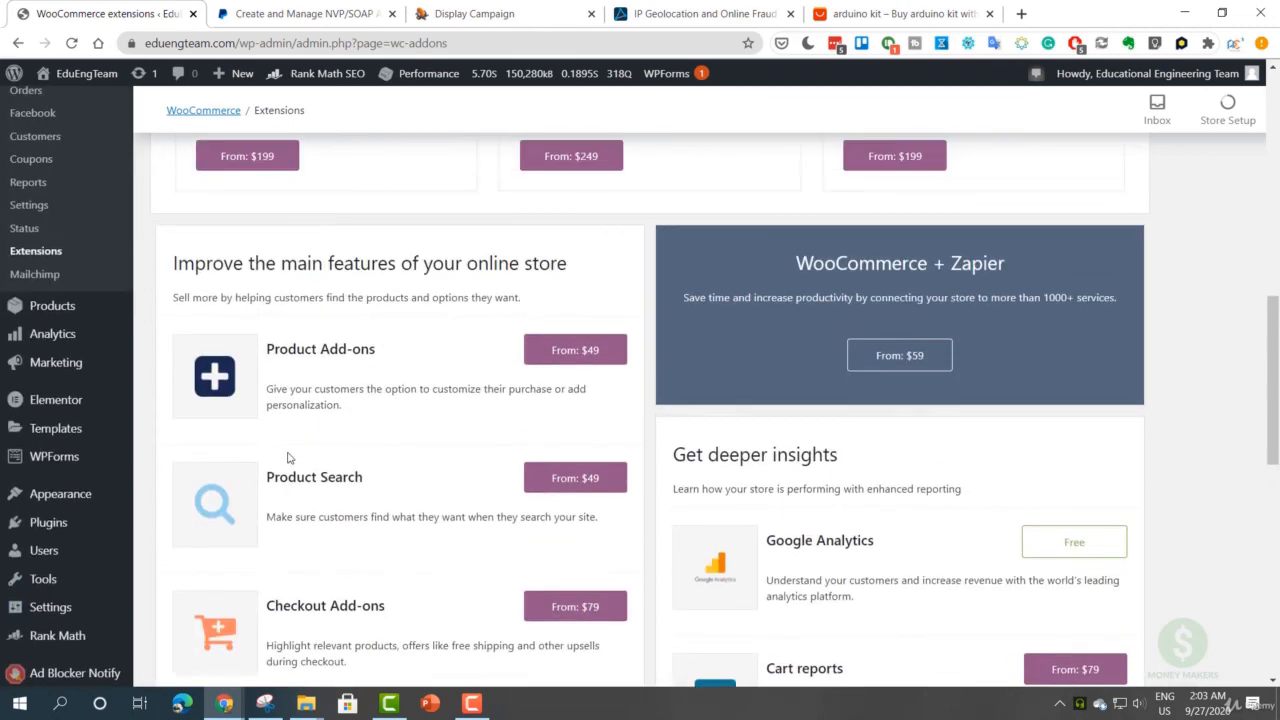
scroll(288, 458, down, 2)
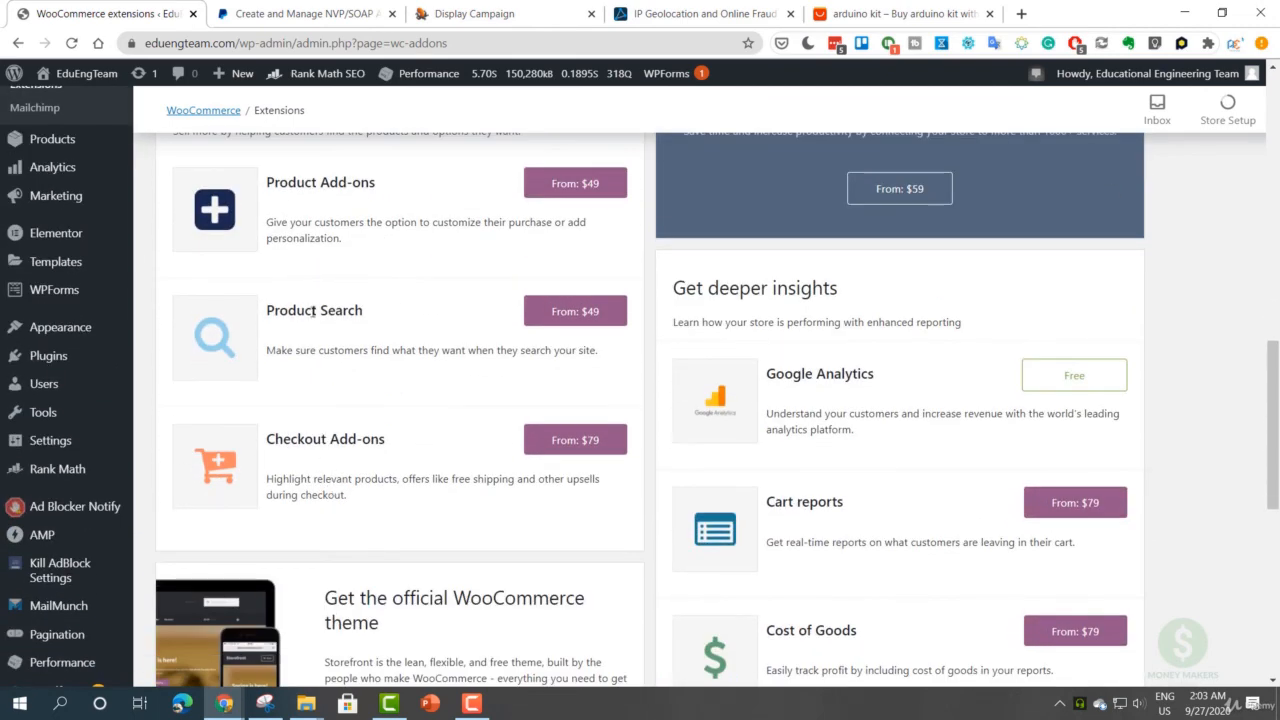
scroll(351, 384, up, 3)
scroll(333, 476, up, 3)
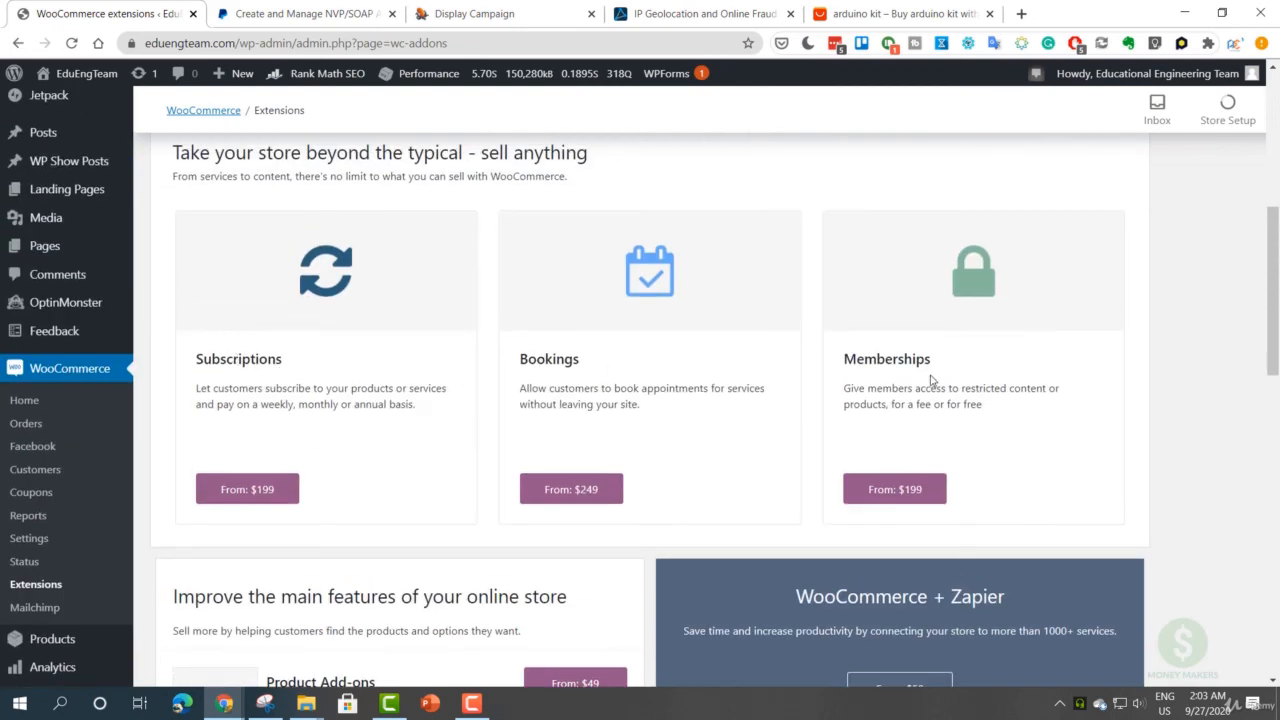
- Examine the featured Zapier integration, the reporting extensions such as Google Analytics, and the product promotion extensions
scroll(760, 380, down, 4)
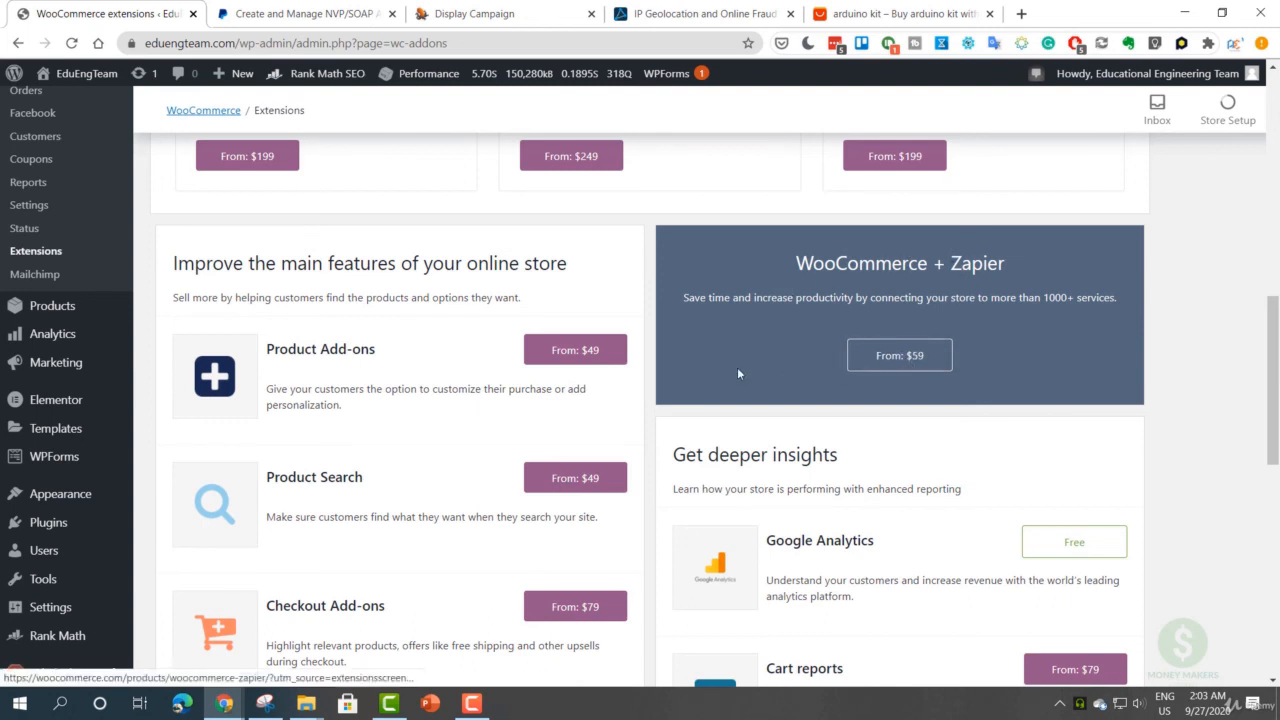
scroll(739, 372, down, 2)
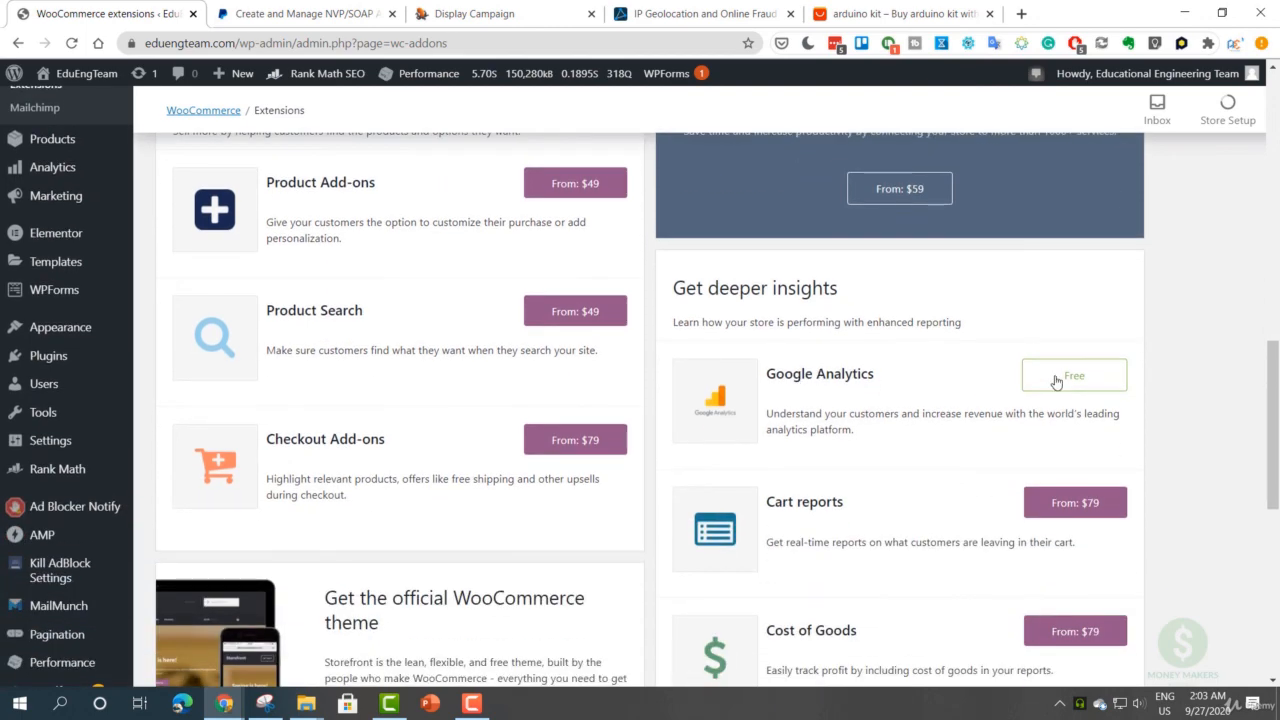
scroll(839, 379, down, 2)
scroll(839, 379, down, 1)
scroll(860, 375, up, 2)
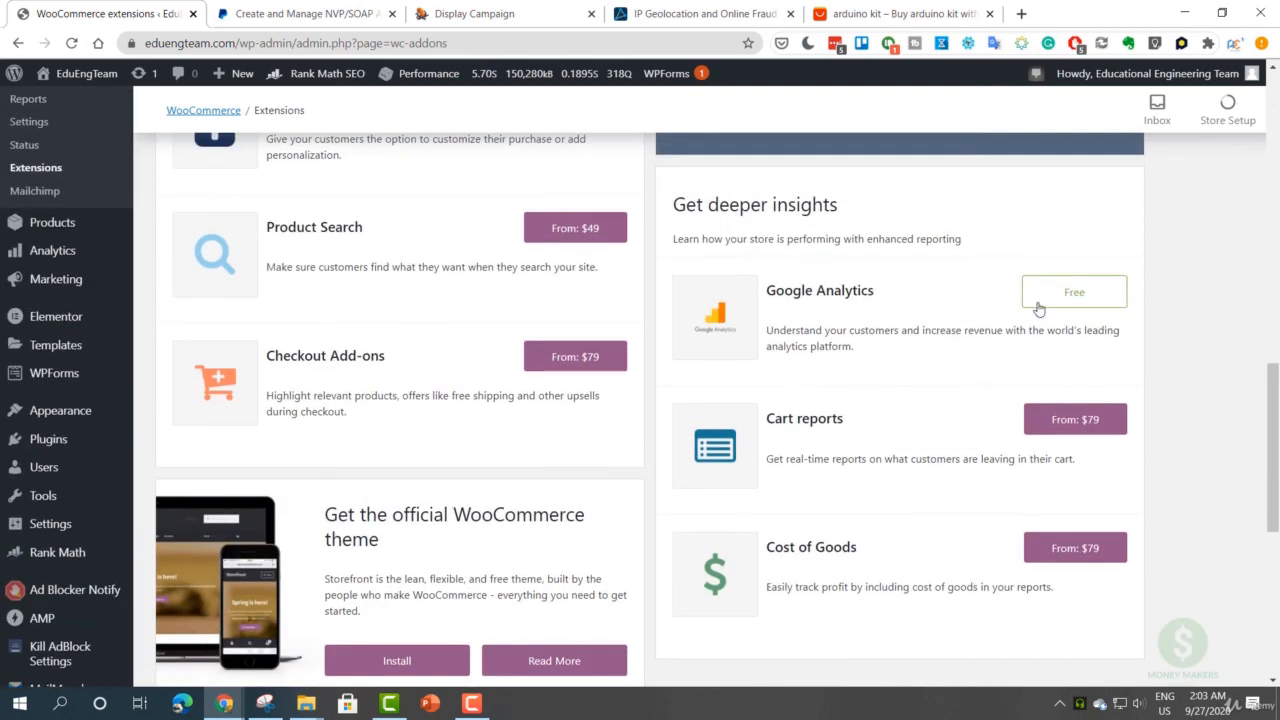
scroll(829, 291, down, 5)
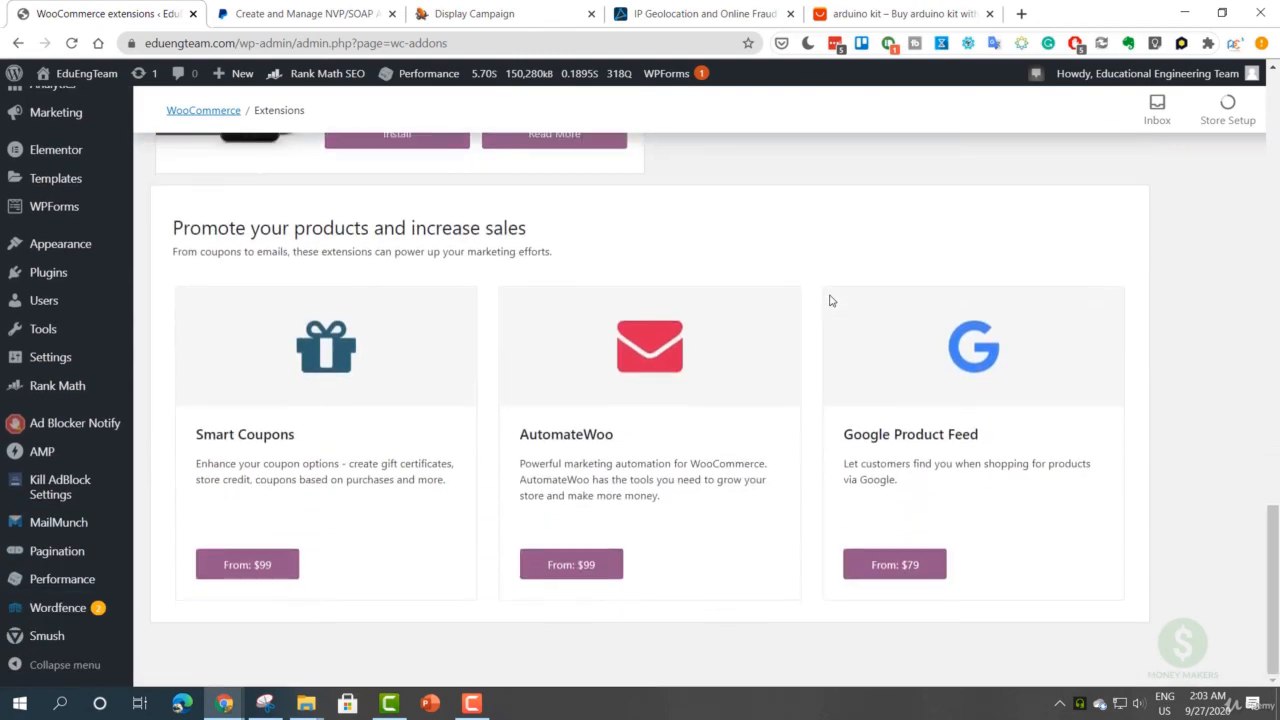
- Filter the extensions to the Free category and look through the available payment, shipping, tax and marketing extensions
scroll(360, 283, up, 13)
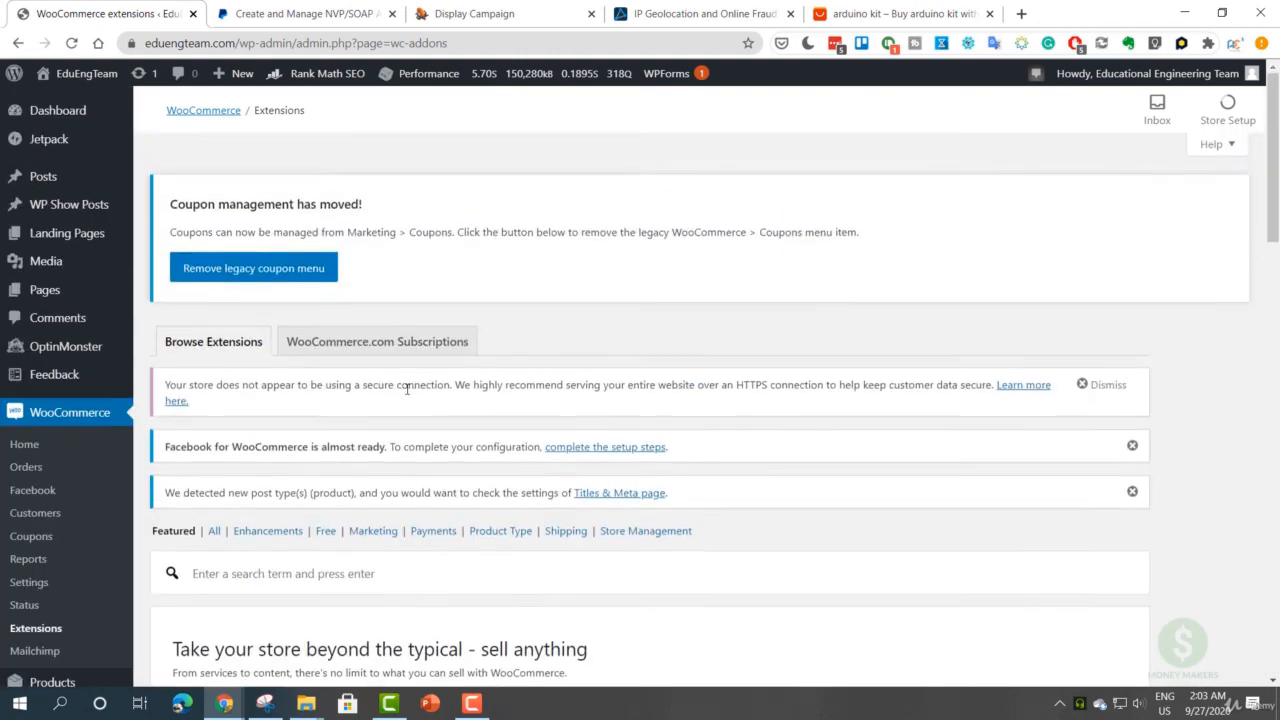
scroll(406, 389, down, 2)
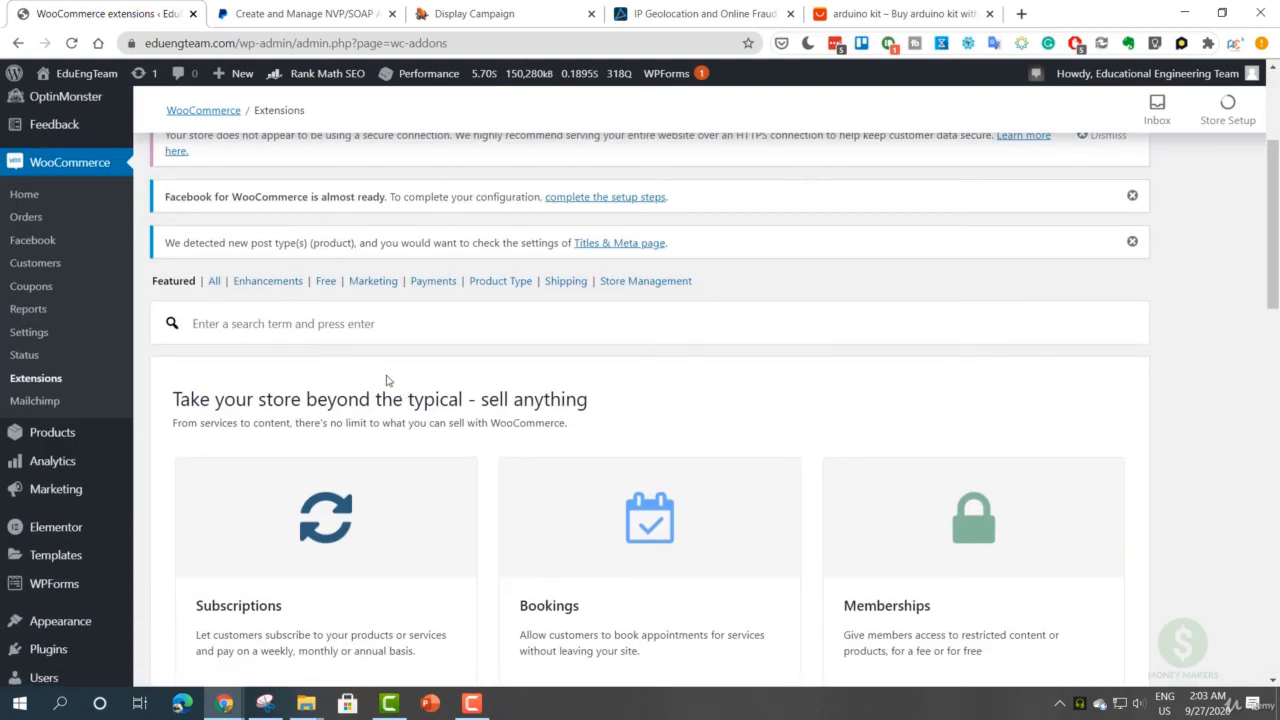
click(329, 287)
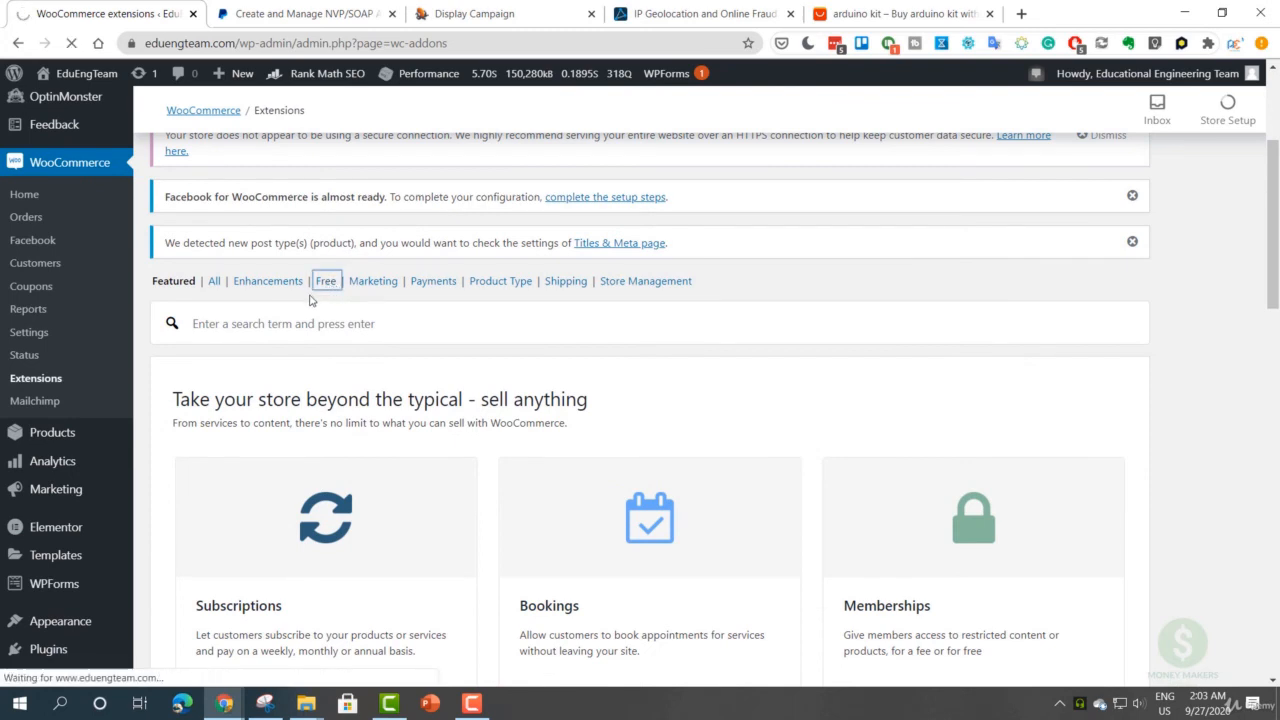
scroll(348, 350, down, 1)
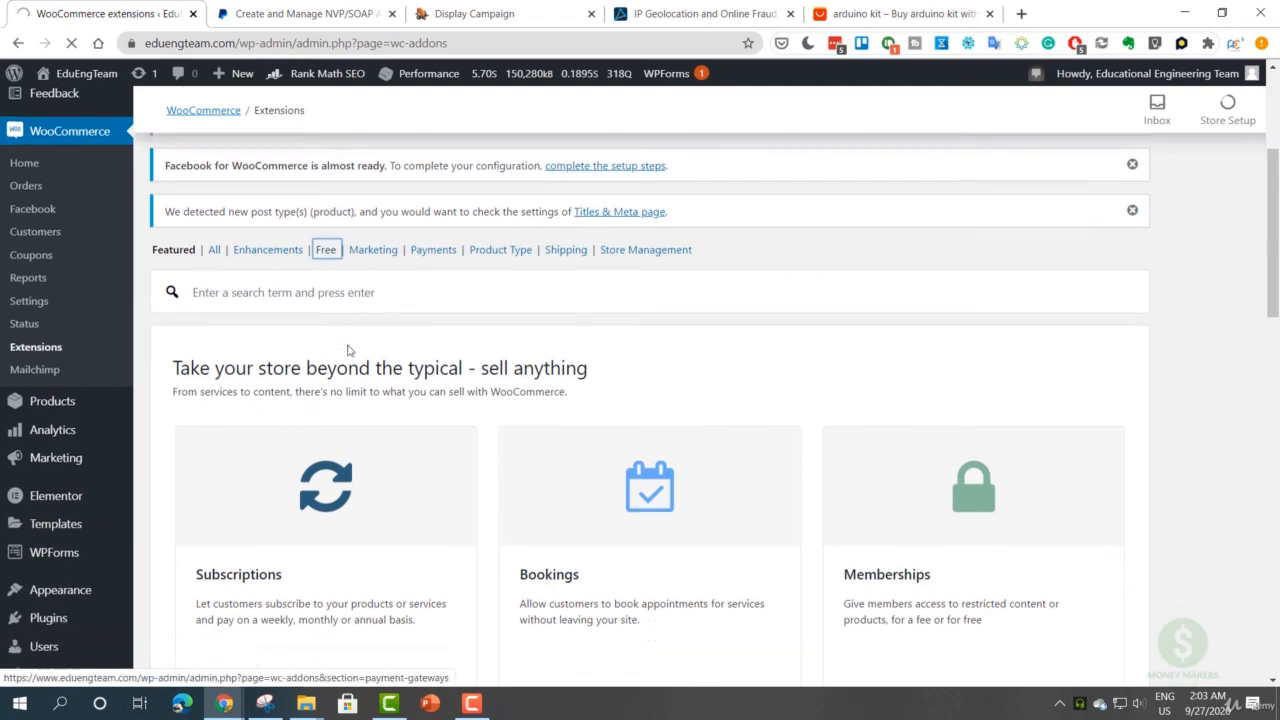
scroll(348, 350, down, 3)
scroll(349, 349, up, 2)
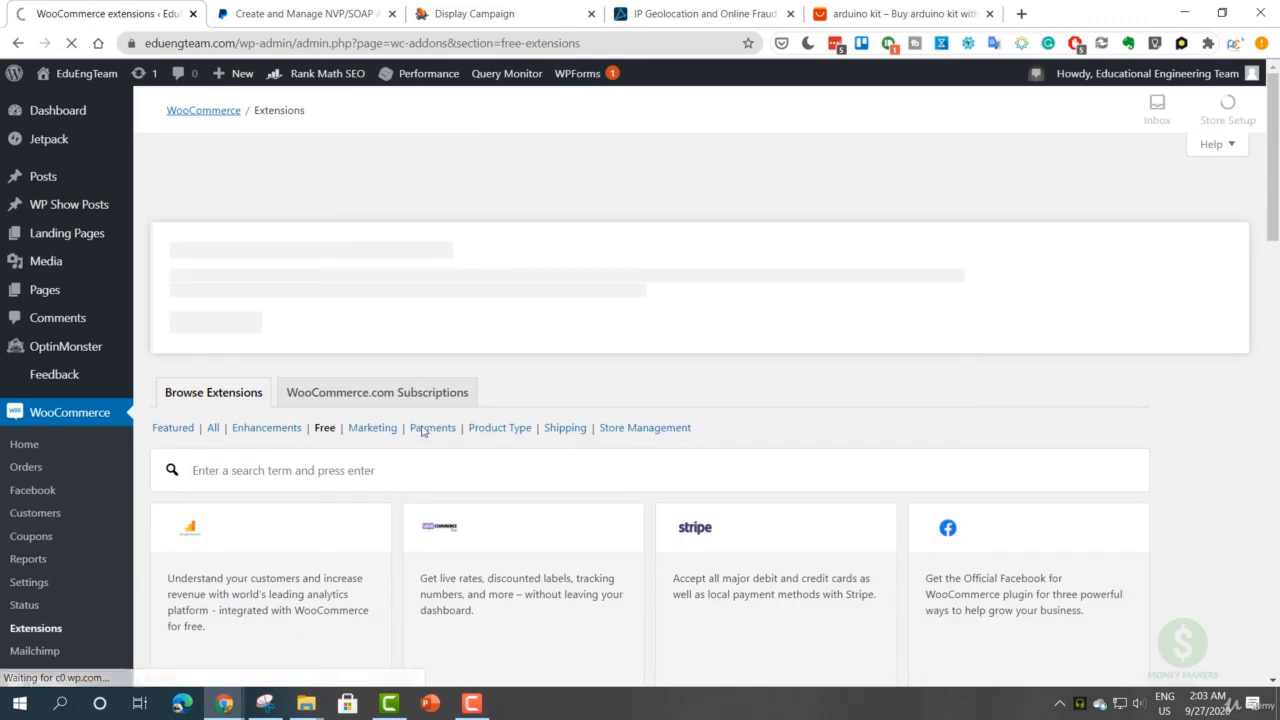
scroll(411, 443, down, 3)
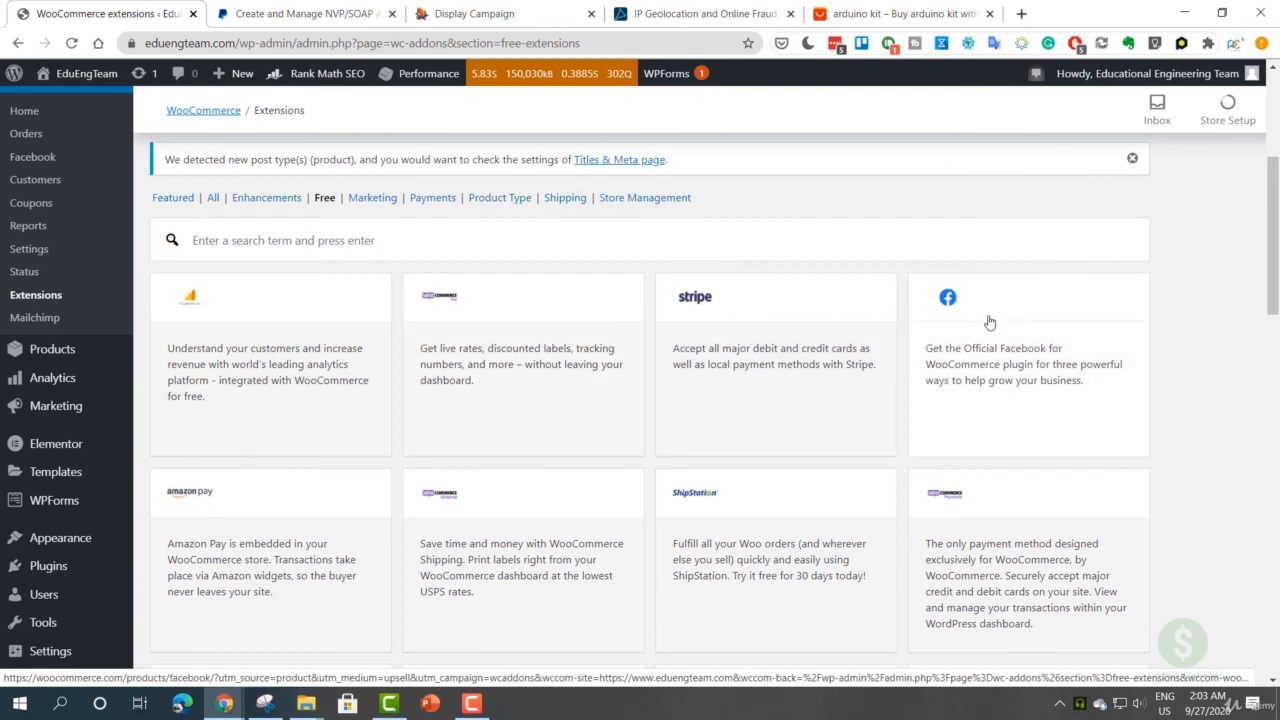
scroll(989, 322, down, 3)
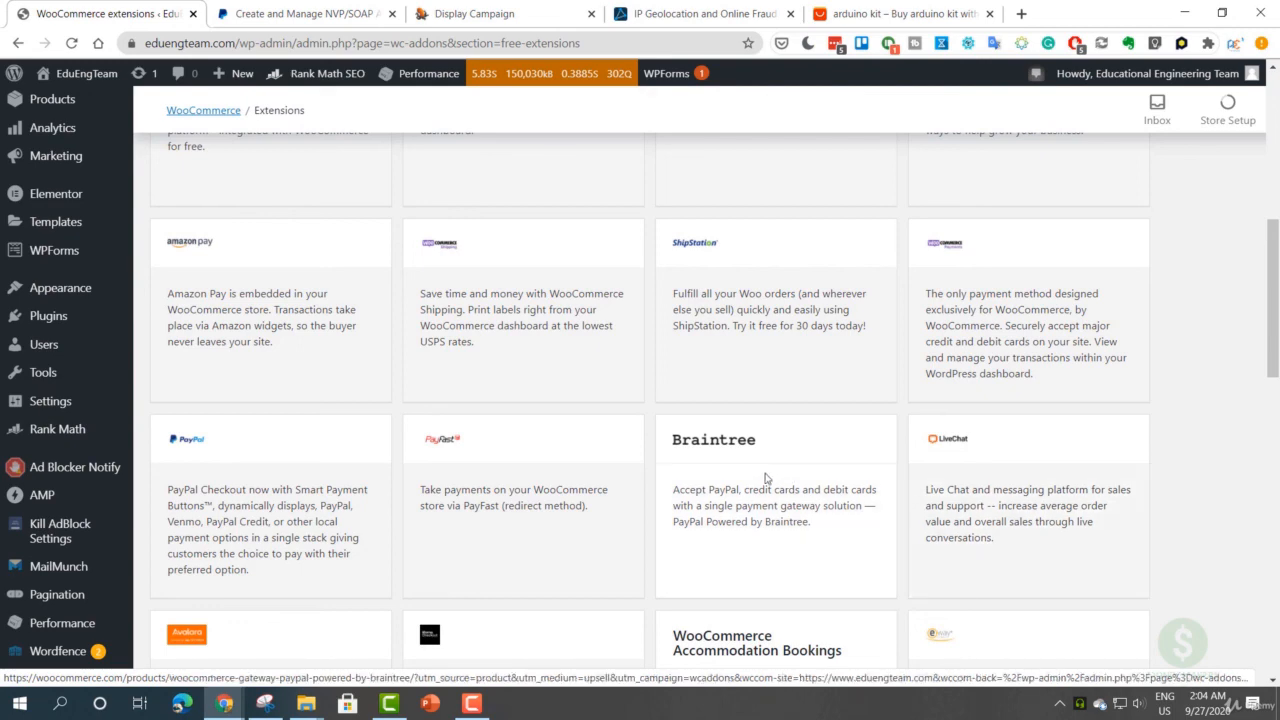
scroll(260, 445, down, 3)
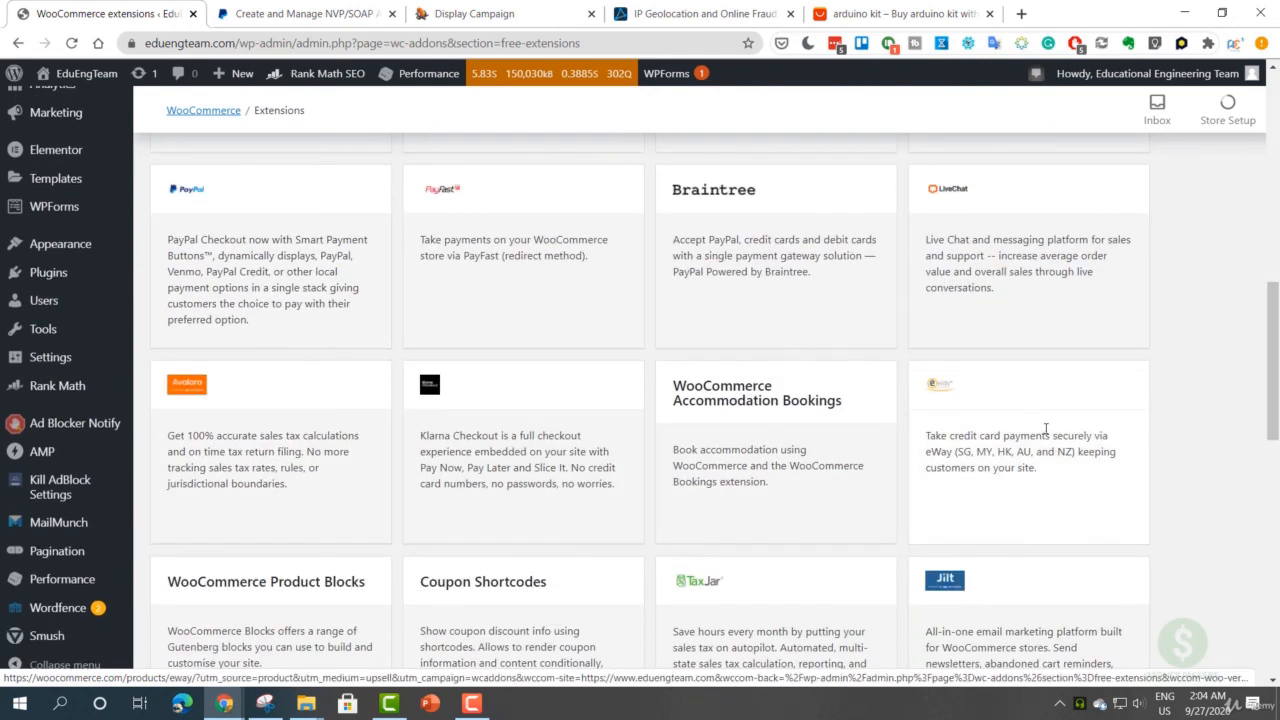
scroll(1043, 517, down, 3)
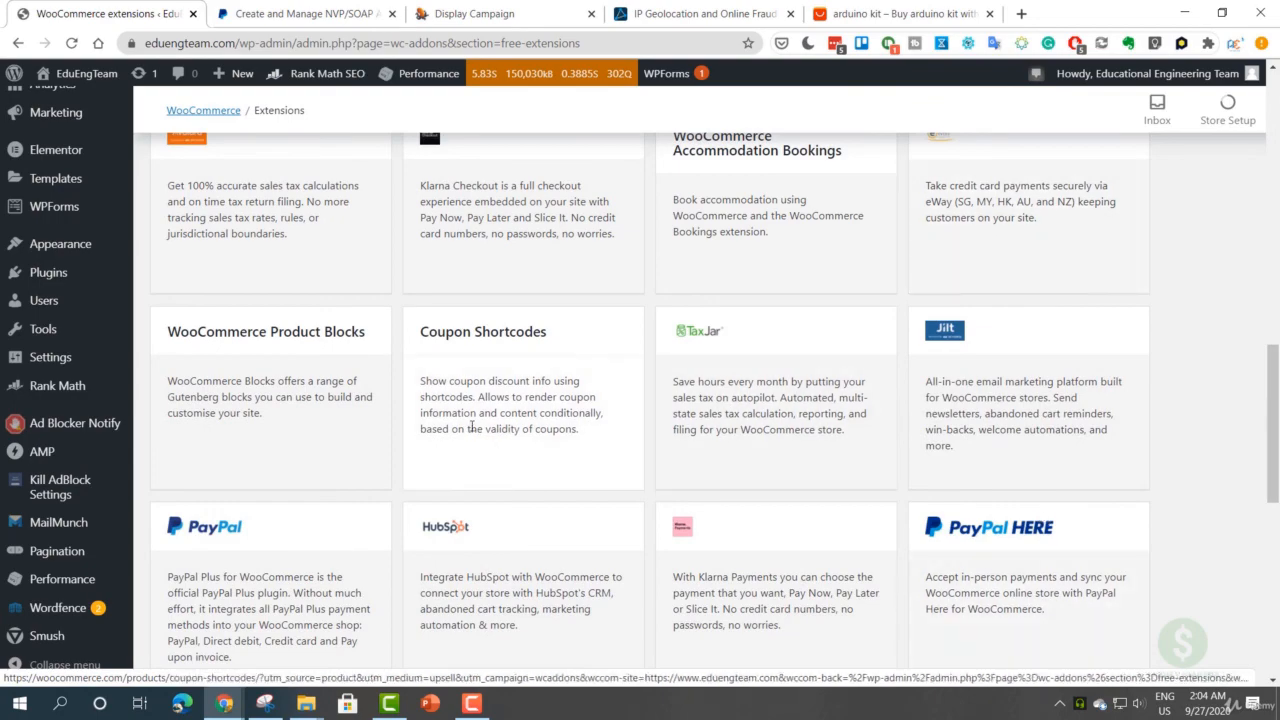
scroll(471, 425, down, 2)
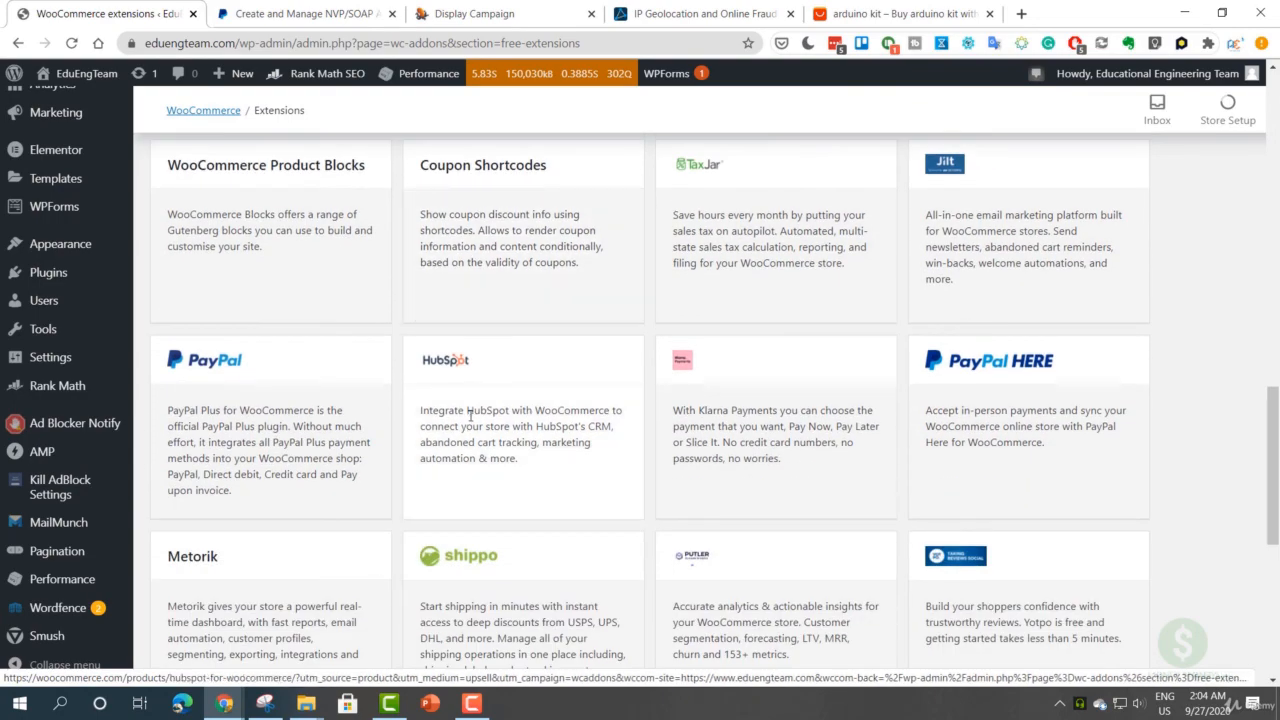
scroll(471, 418, up, 10)
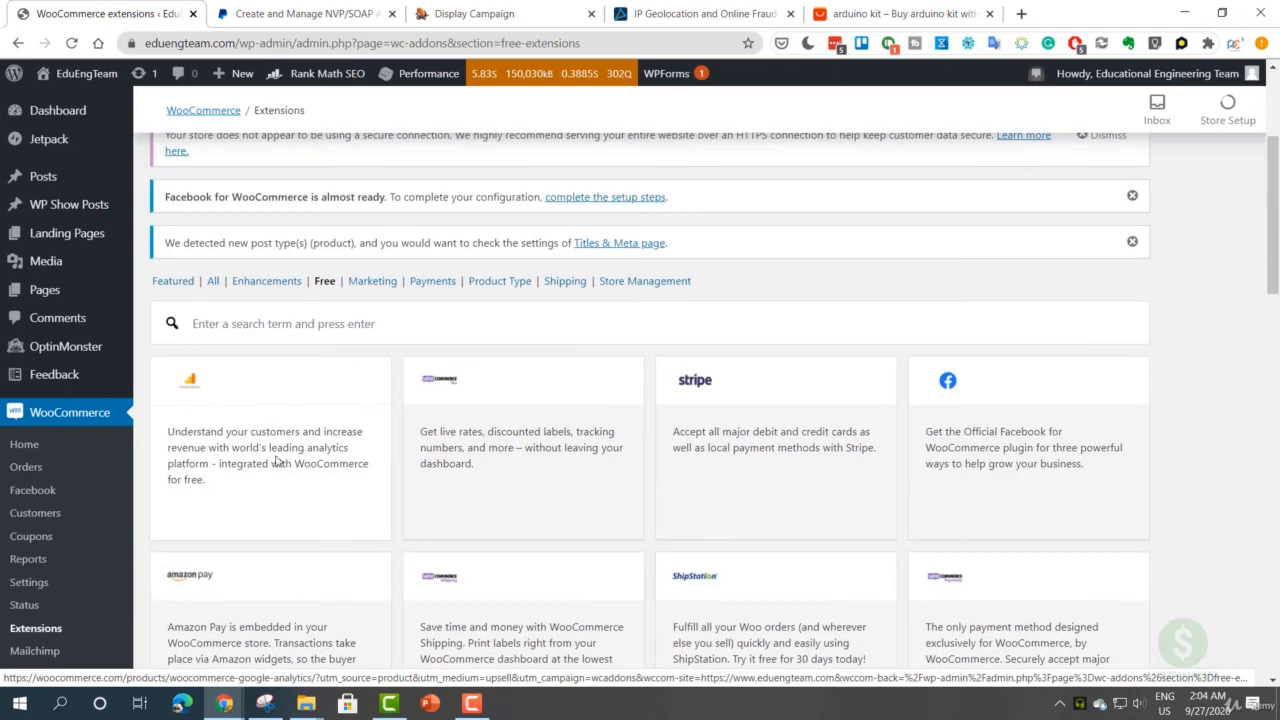
- Open the free WooCommerce Google Analytics extension, request its installation and continue from the cart to checkout
click(276, 406)
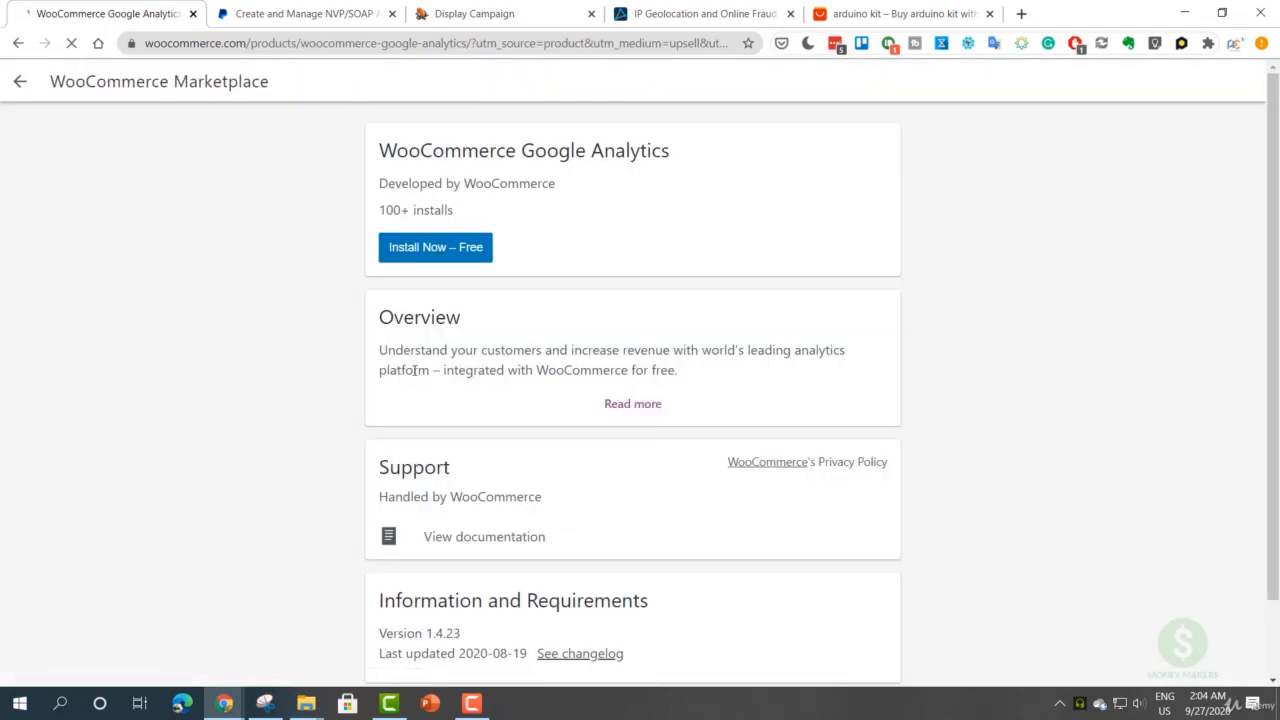
click(450, 254)
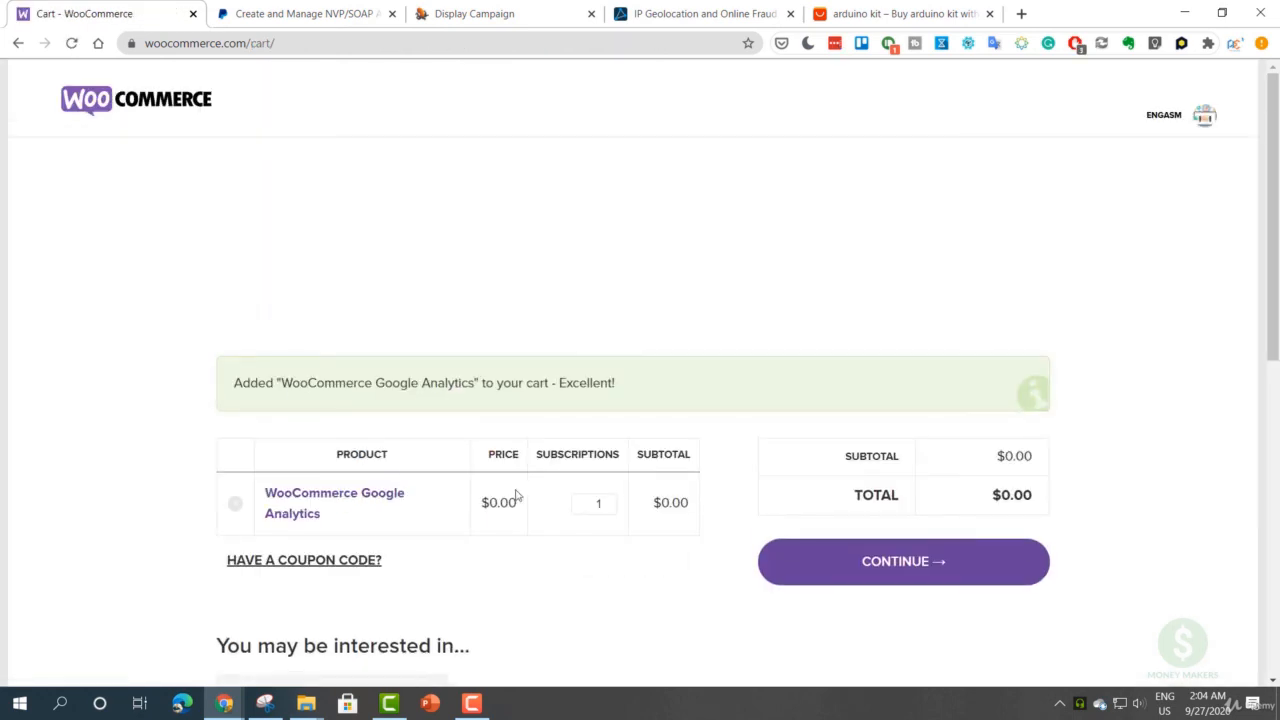
click(881, 563)
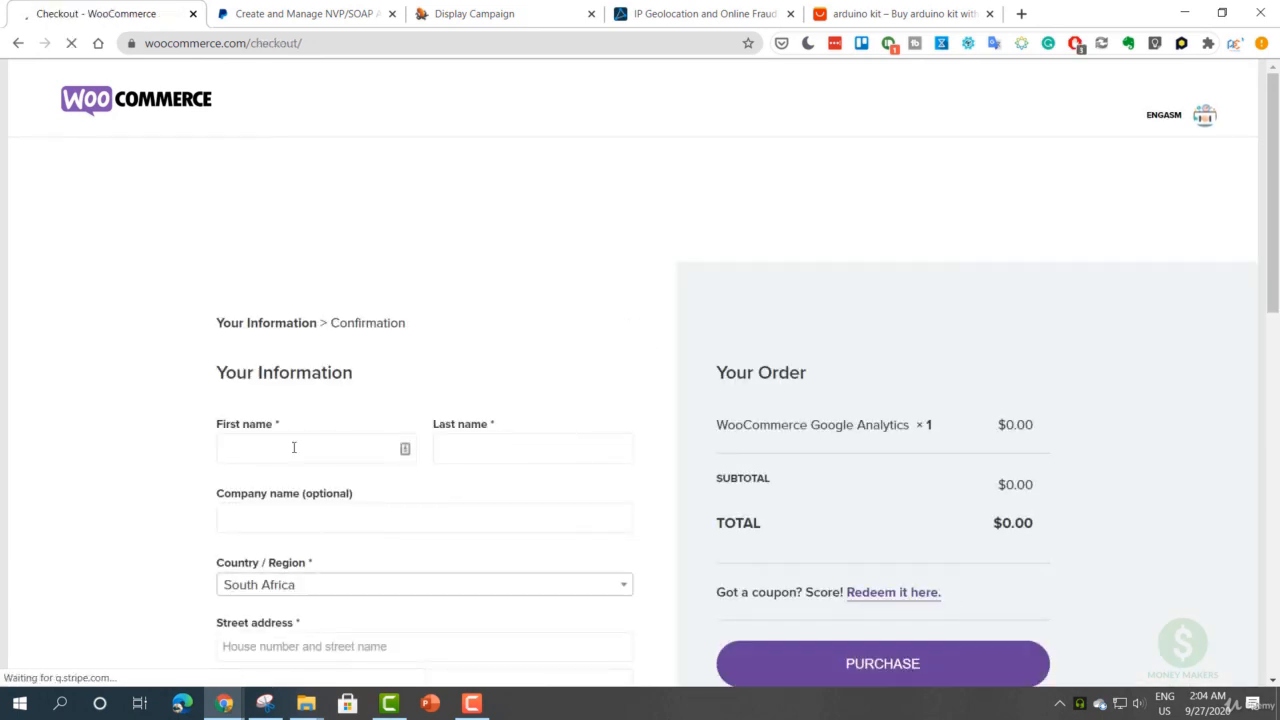
- Fill in the checkout's customer name and address fields from a saved address entry, leaving the company name empty
scroll(320, 434, down, 3)
scroll(323, 425, up, 3)
scroll(323, 428, down, 2)
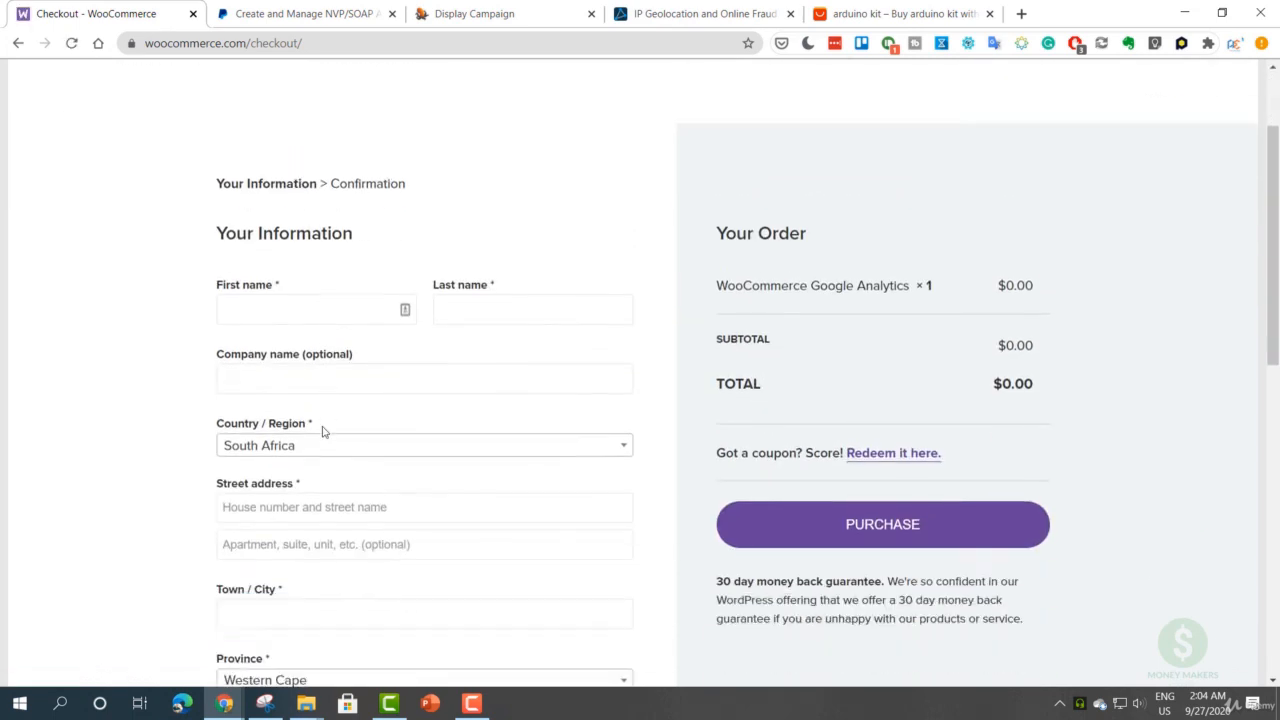
click(277, 280)
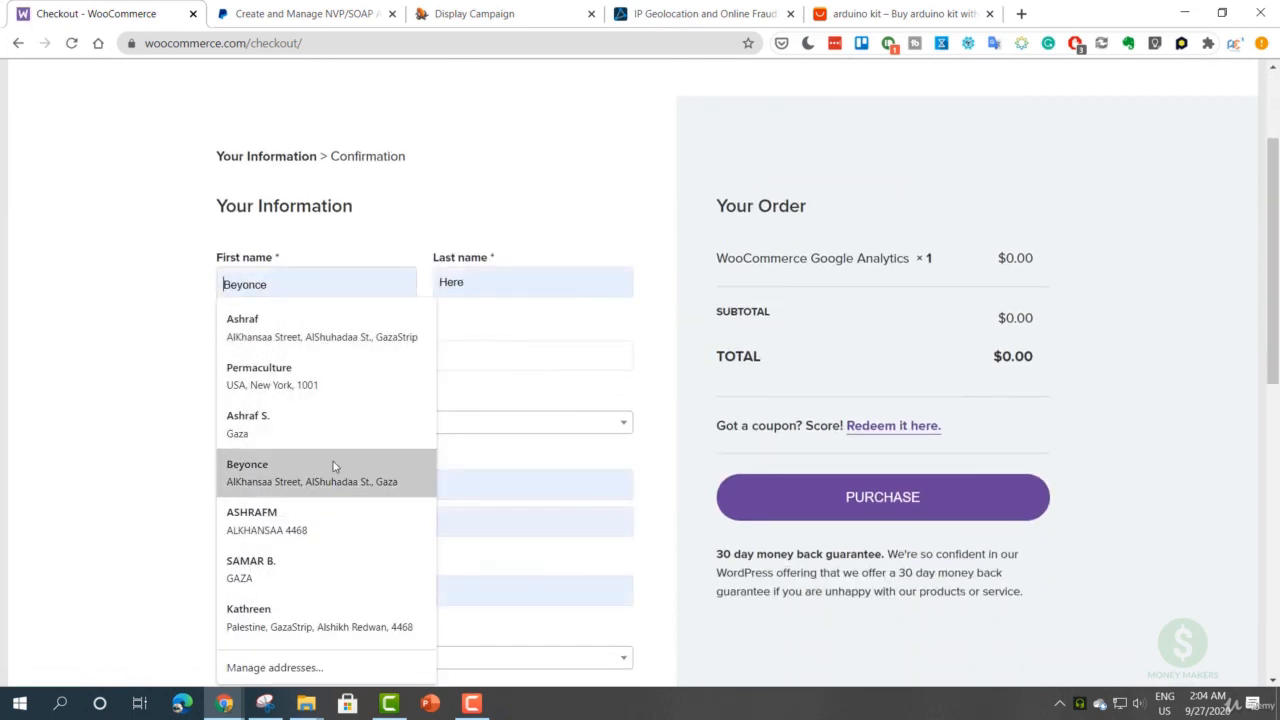
click(320, 327)
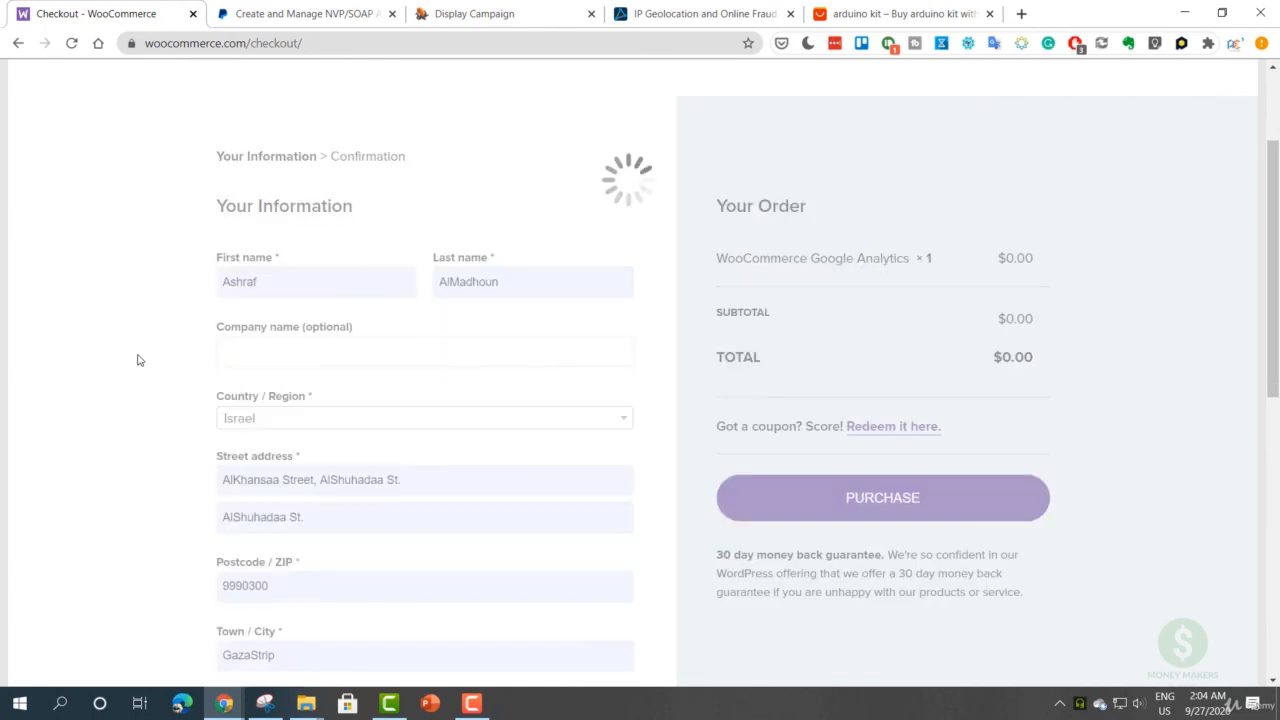
scroll(143, 358, down, 2)
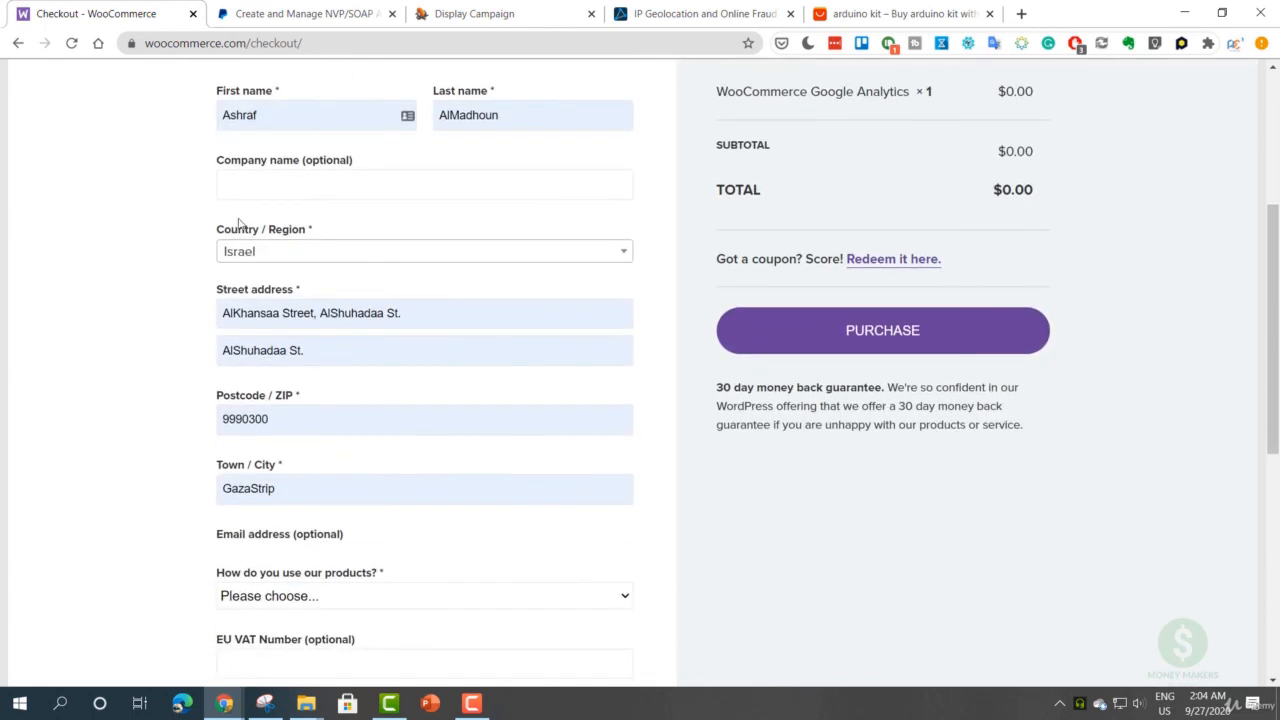
click(250, 180)
click(163, 314)
scroll(166, 318, down, 1)
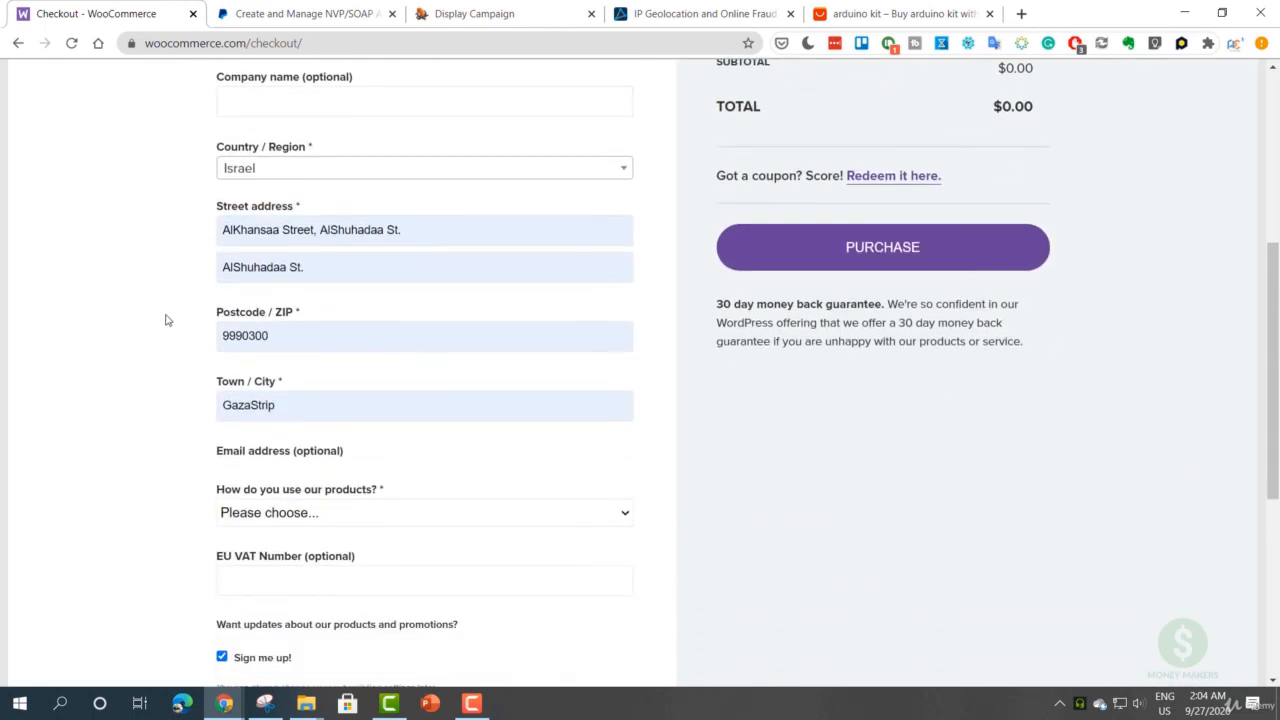
scroll(166, 318, up, 2)
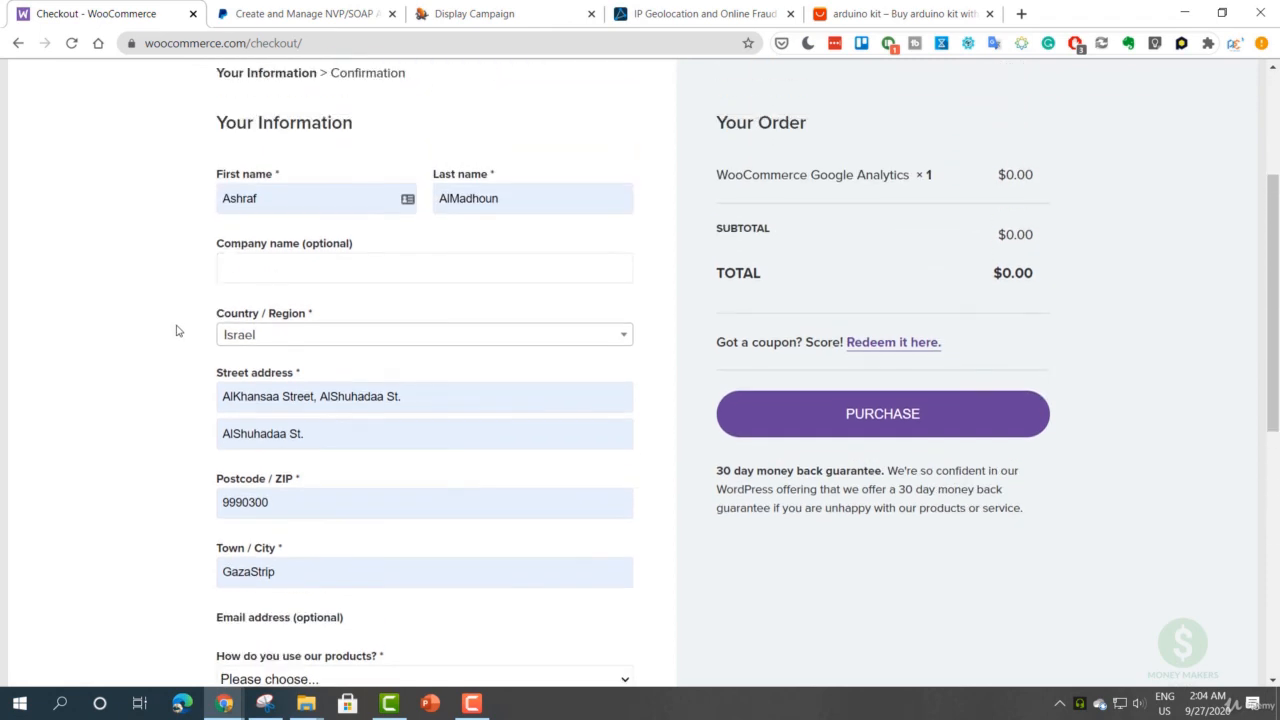
- Answer the checkout question about how the products are used with Other
scroll(176, 335, down, 4)
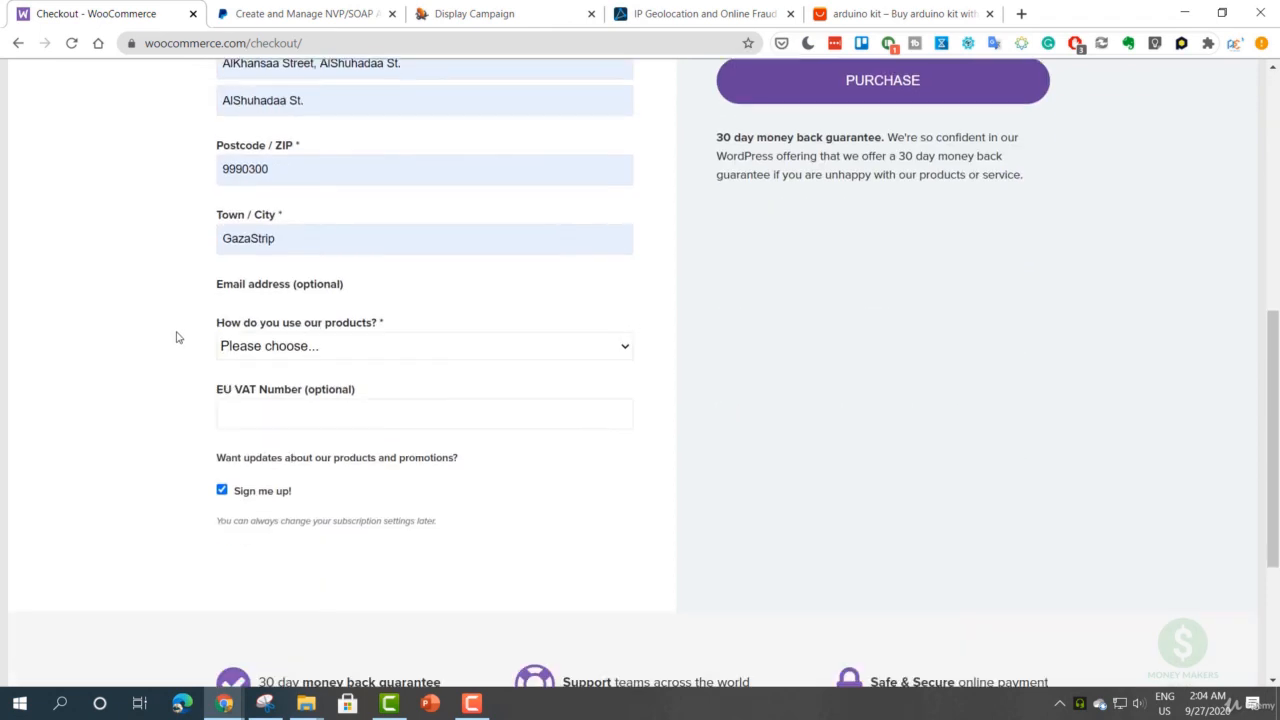
click(272, 346)
click(266, 417)
scroll(118, 352, up, 2)
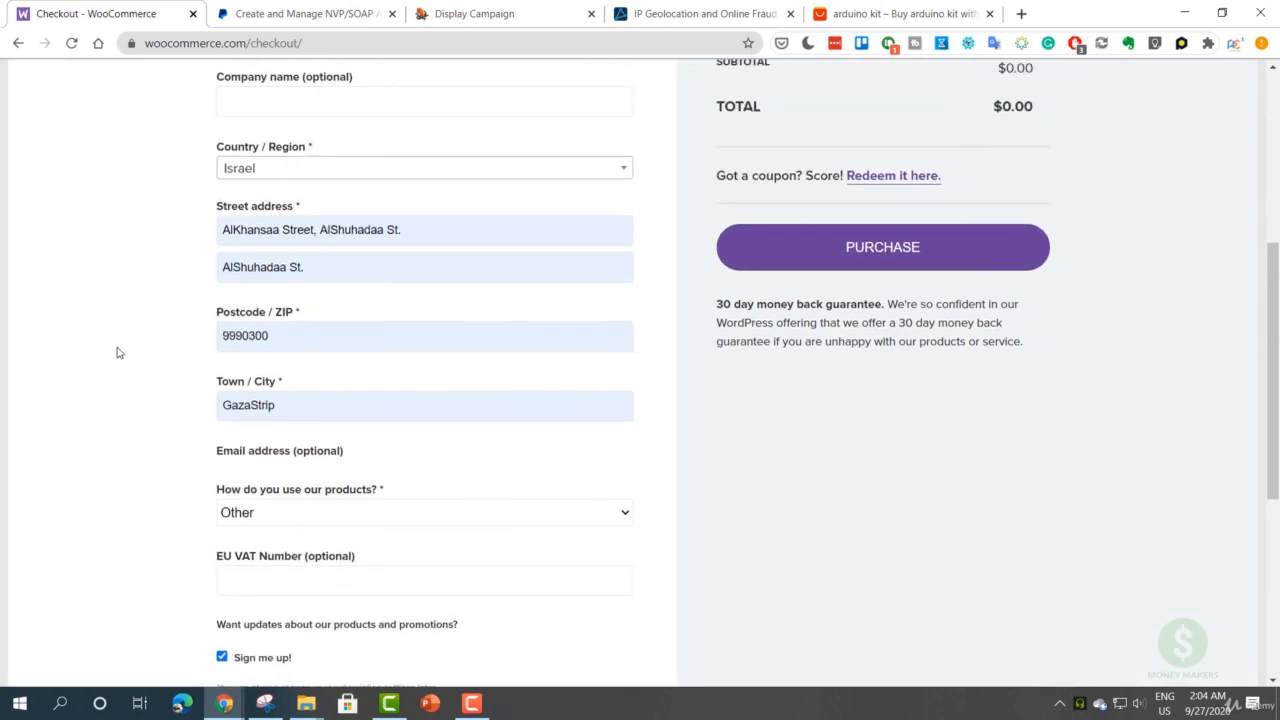
- Review the completed checkout form and purchase the free WooCommerce Google Analytics extension
scroll(118, 352, up, 3)
scroll(123, 357, down, 3)
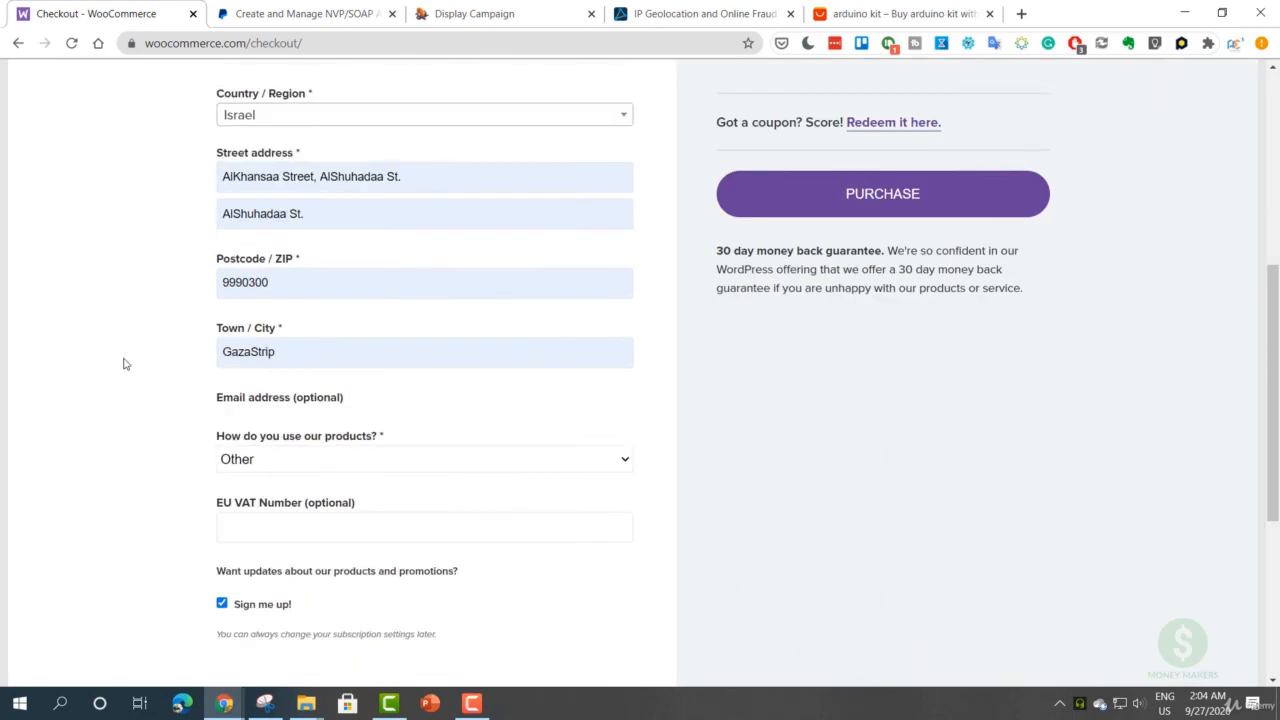
scroll(125, 363, down, 3)
scroll(134, 363, up, 5)
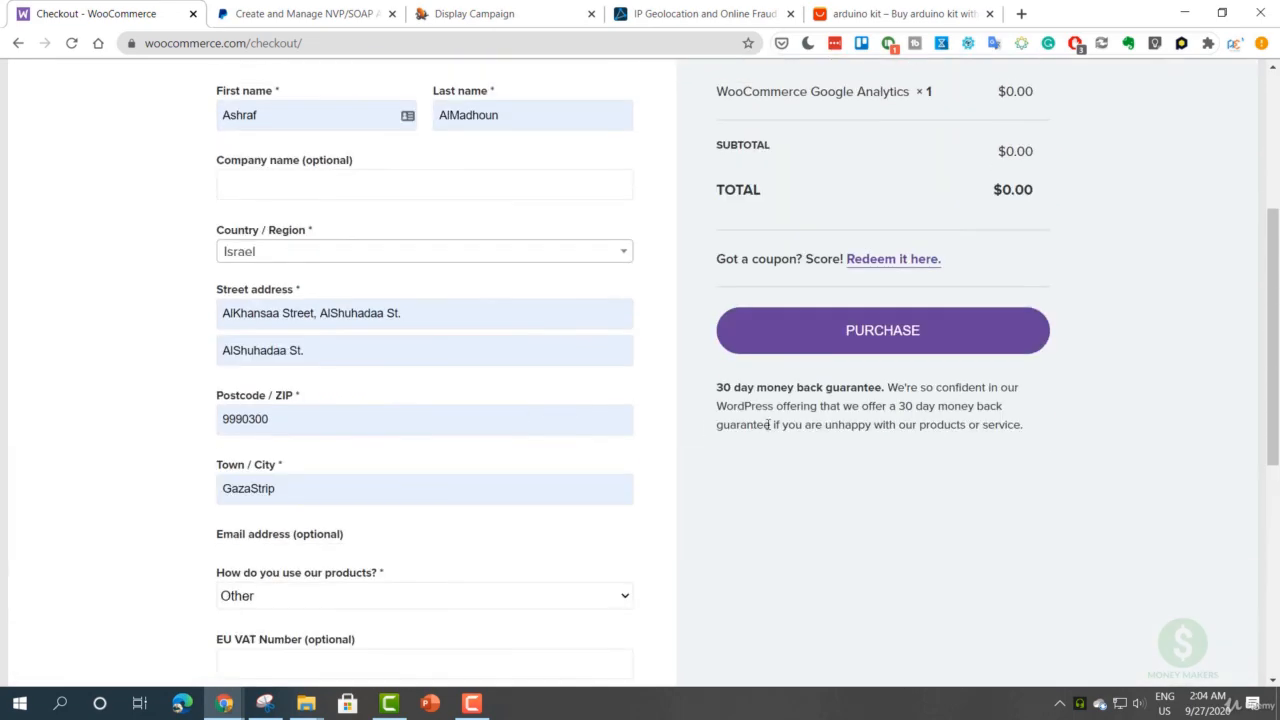
click(826, 346)
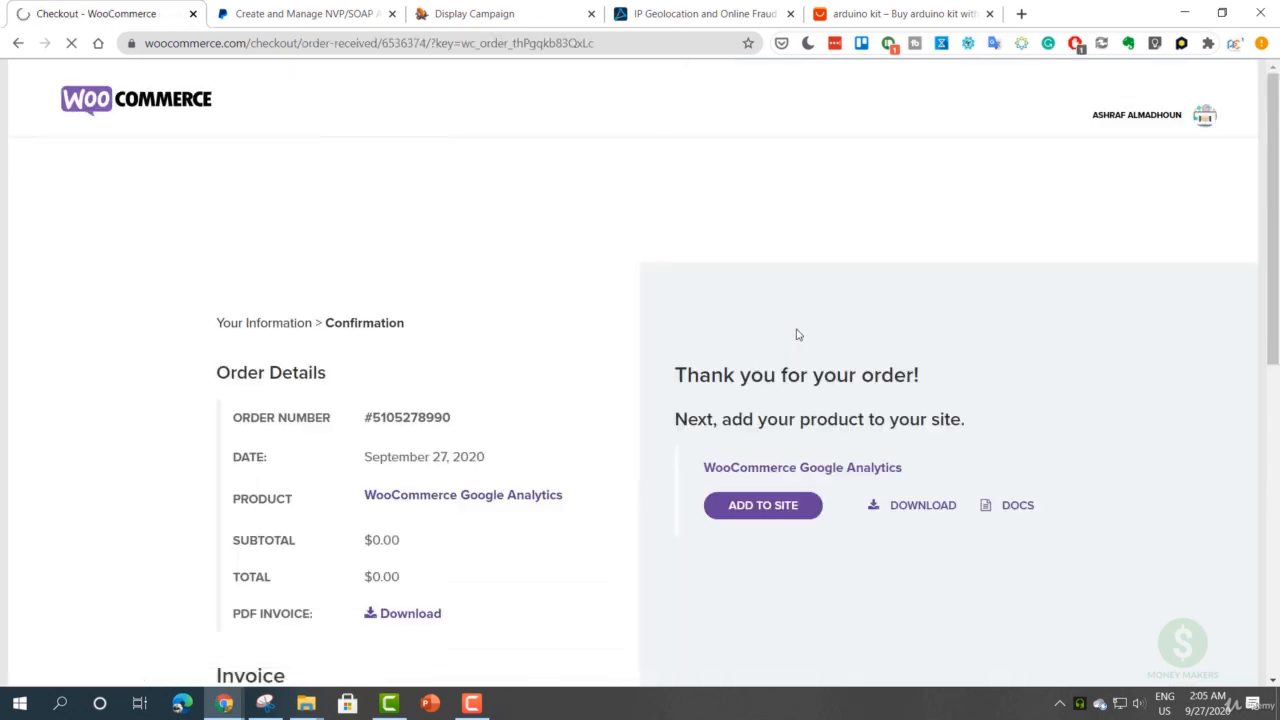
- Try to add WooCommerce Google Analytics to the site and download its zip file to the Documents folder
click(781, 508)
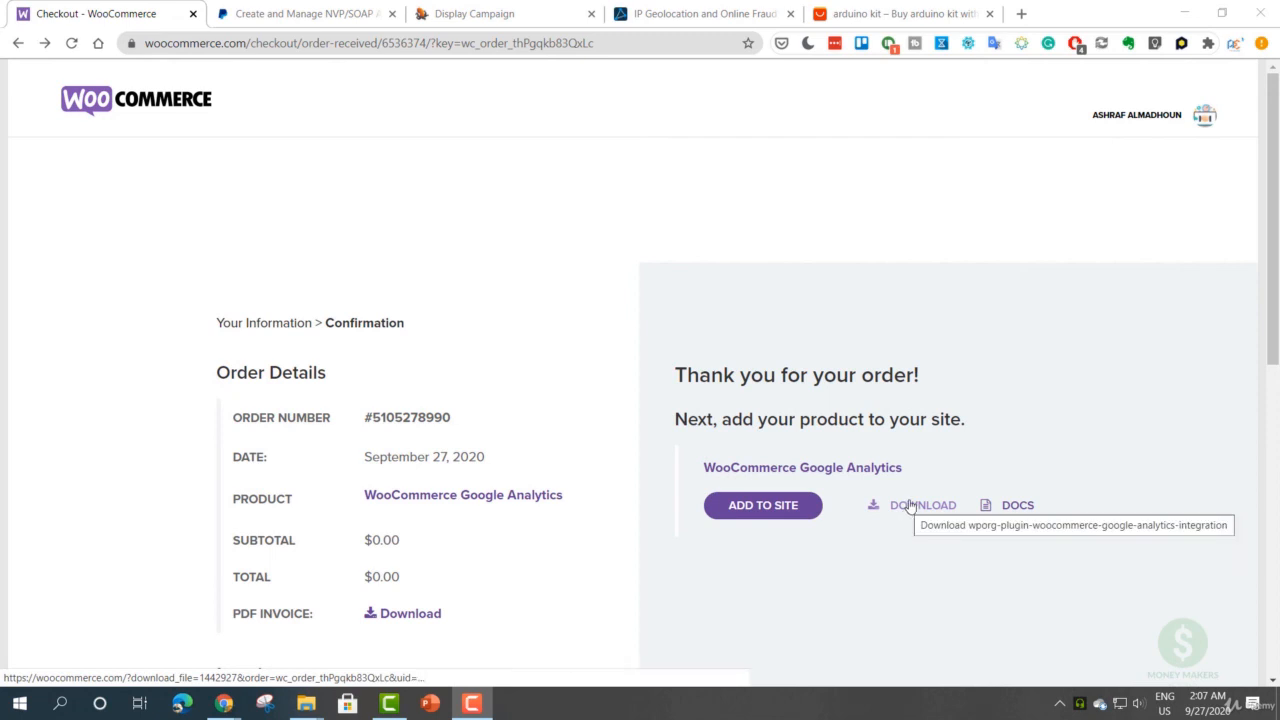
click(910, 505)
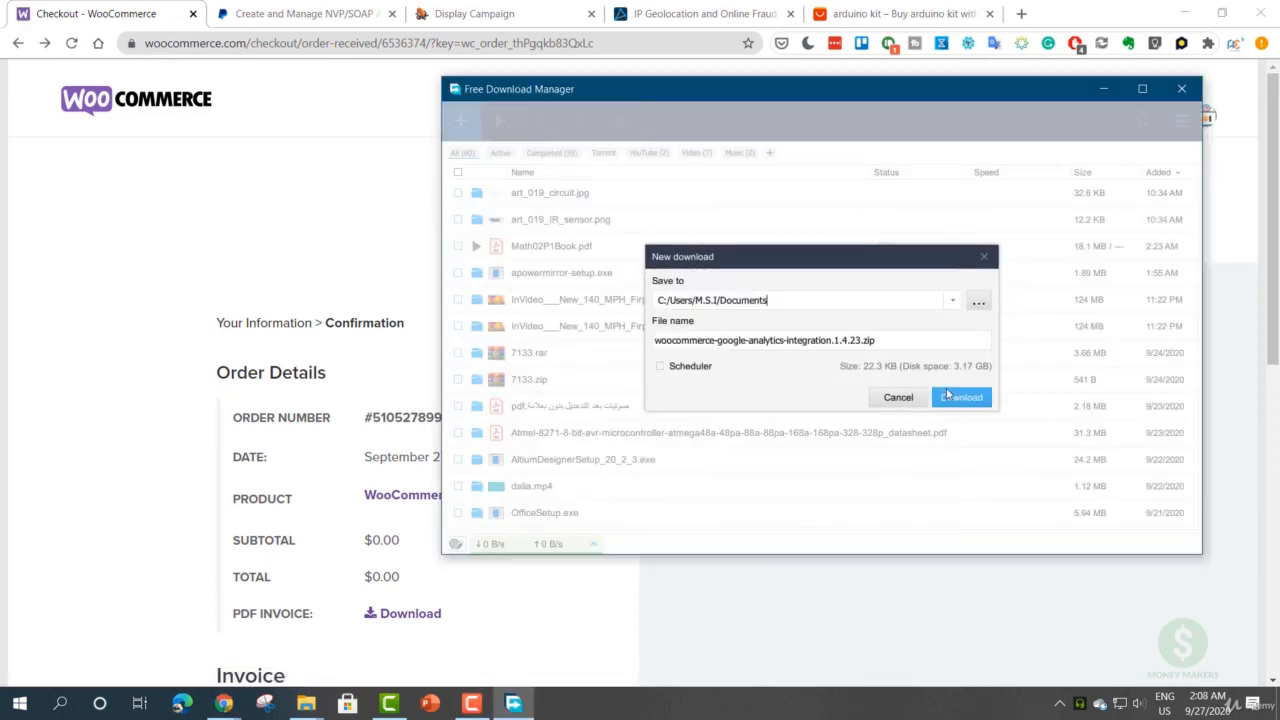
click(950, 395)
click(308, 201)
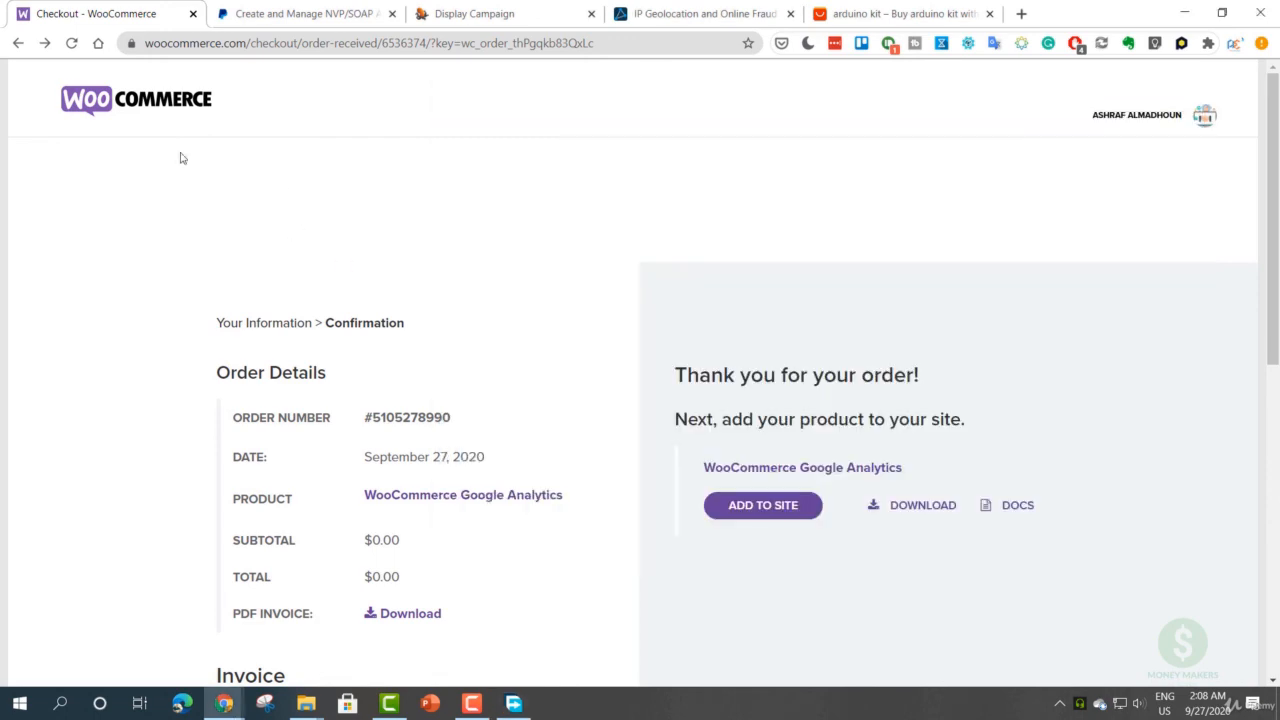
- Return to the store's free extensions list and search it for braintree
click(17, 45)
click(17, 45)
click(17, 45)
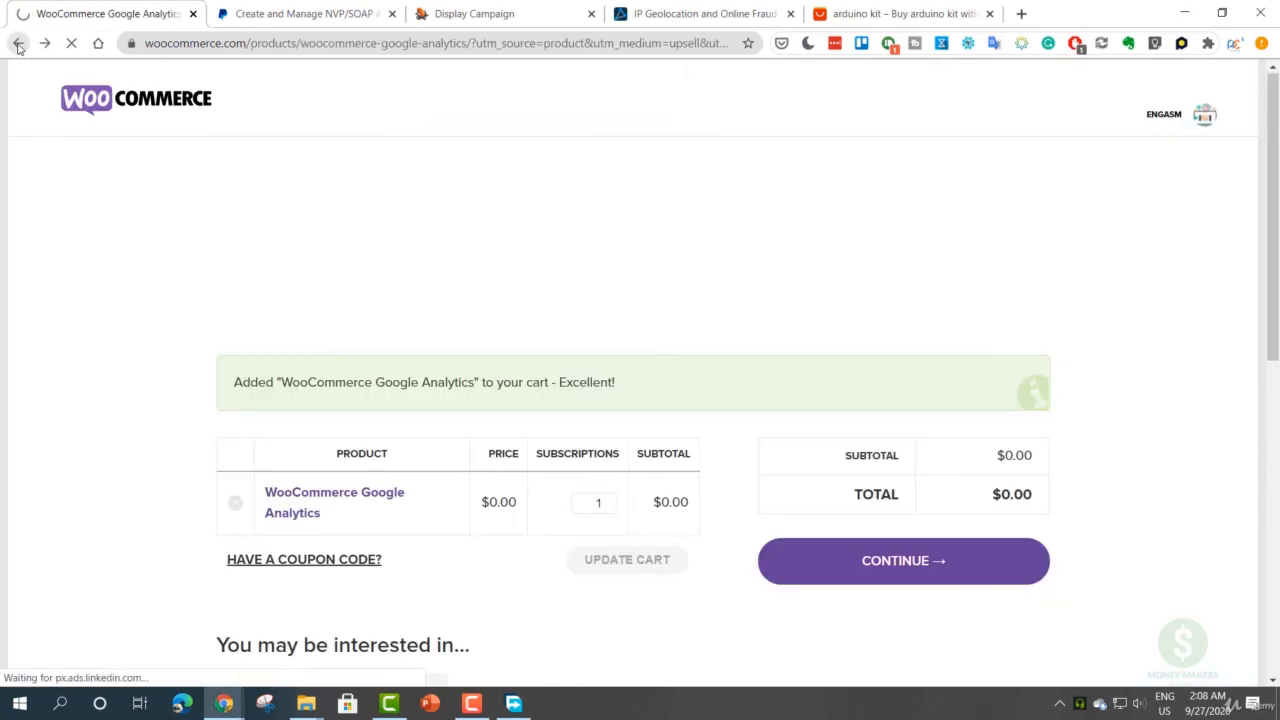
click(17, 45)
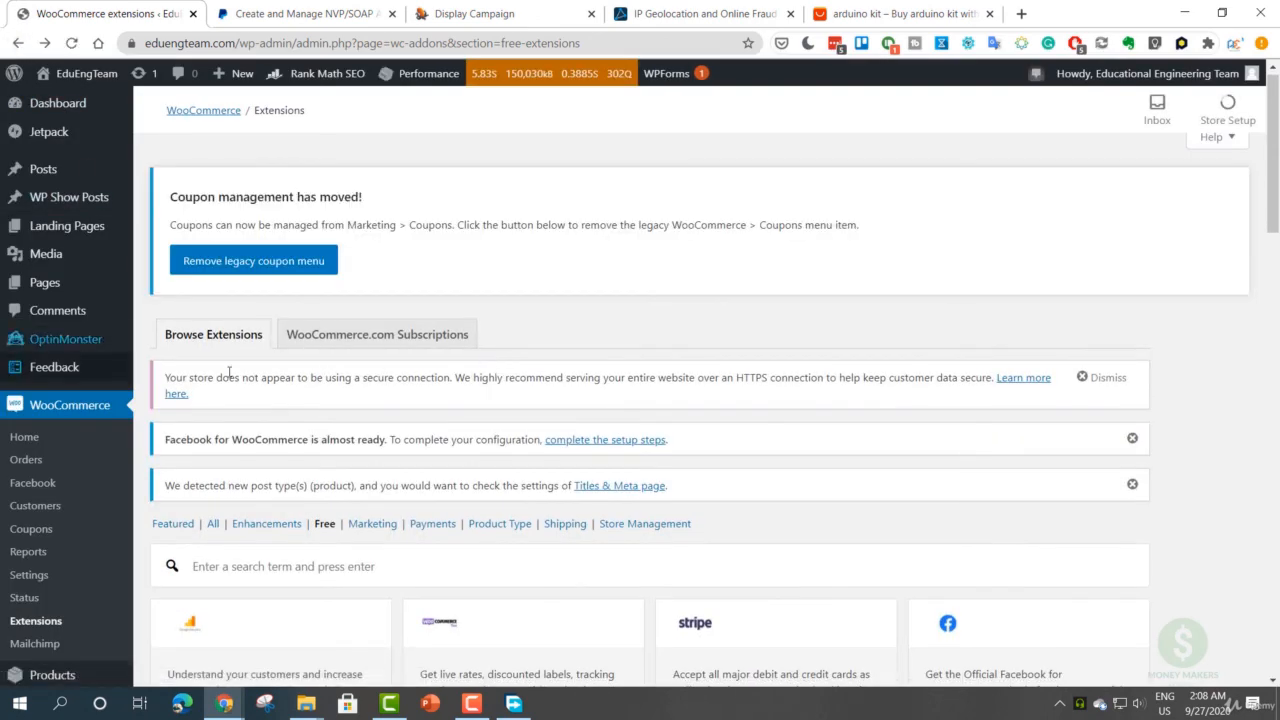
click(322, 567)
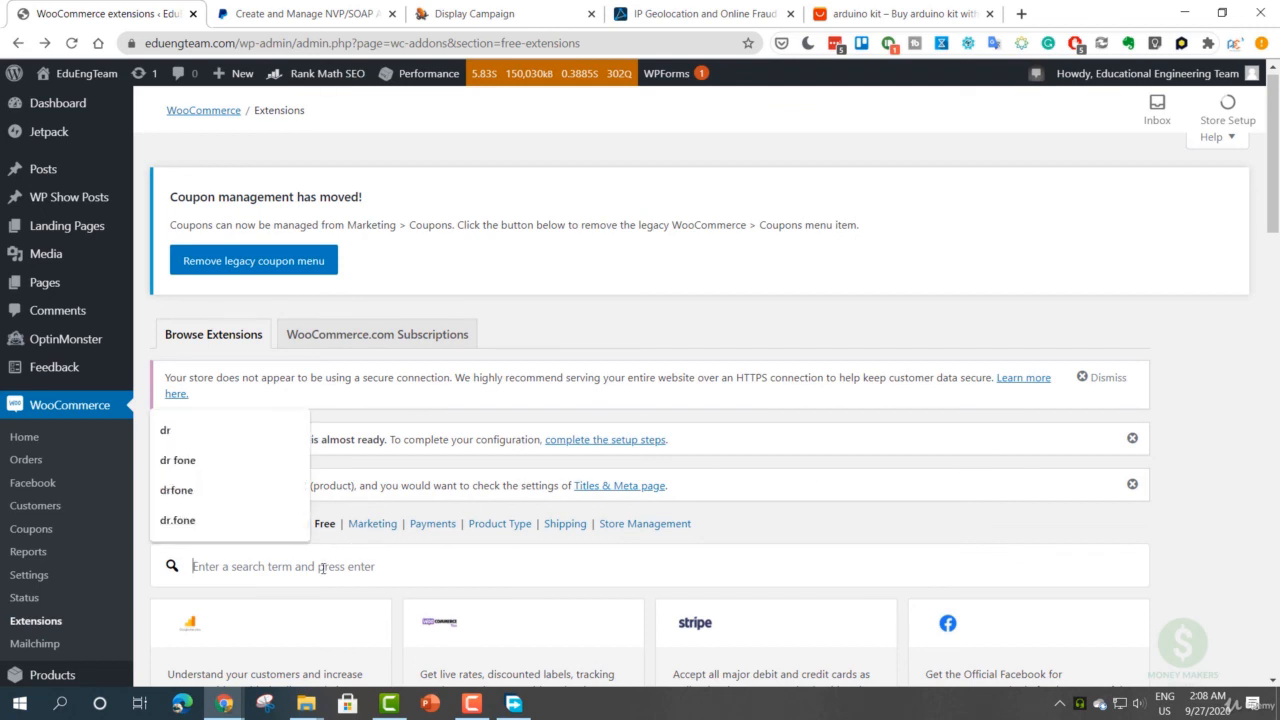
text(braintree)
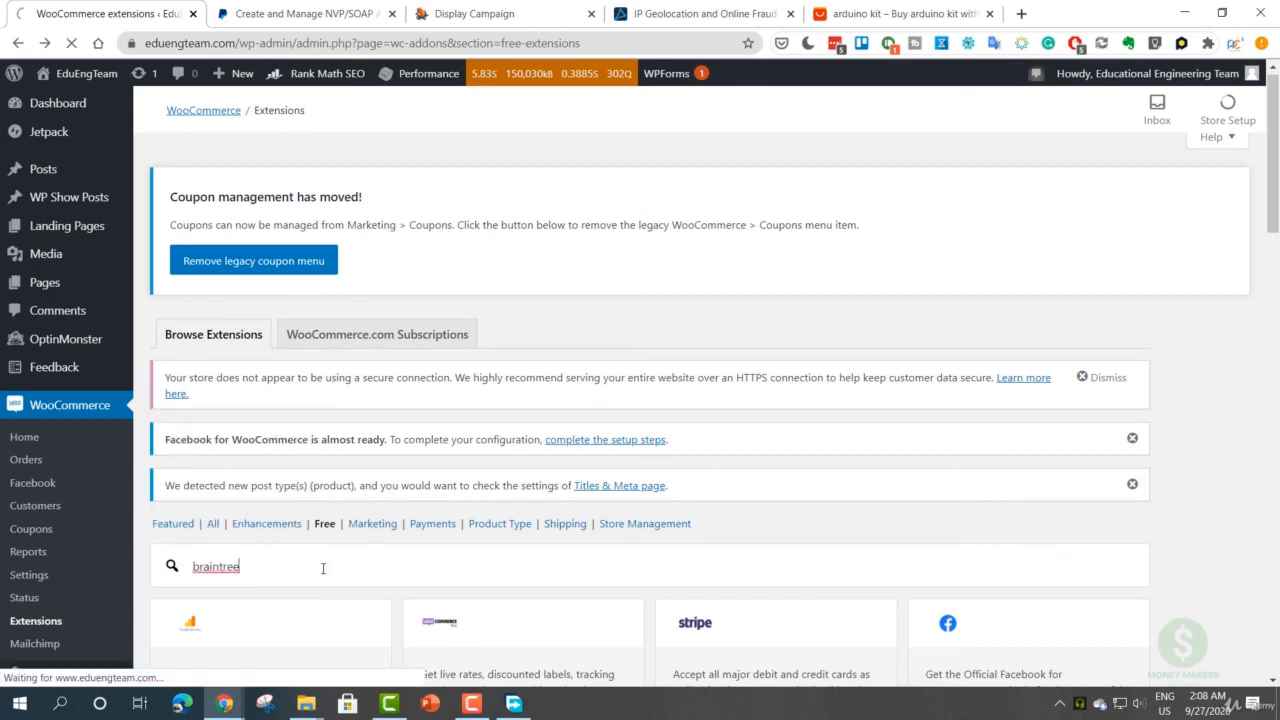
scroll(297, 561, down, 3)
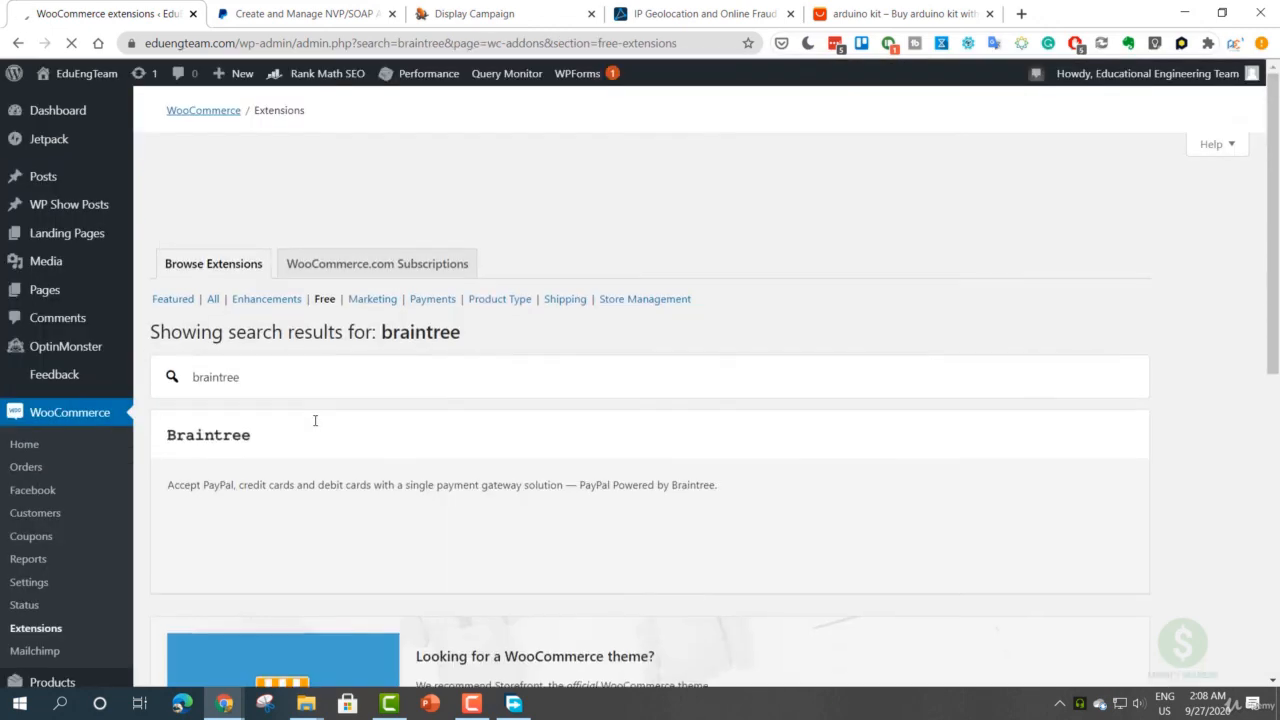
scroll(321, 422, down, 2)
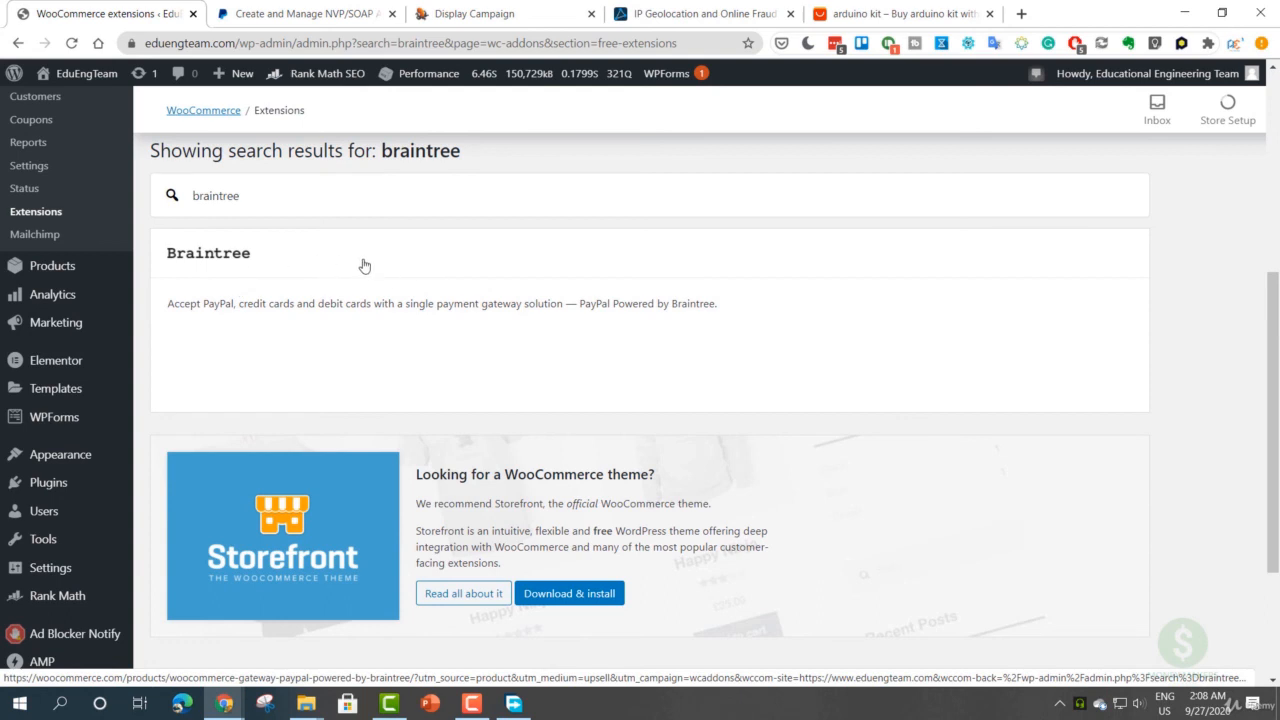
- Open the Braintree extension, request its free installation and continue from the cart to checkout
click(305, 260)
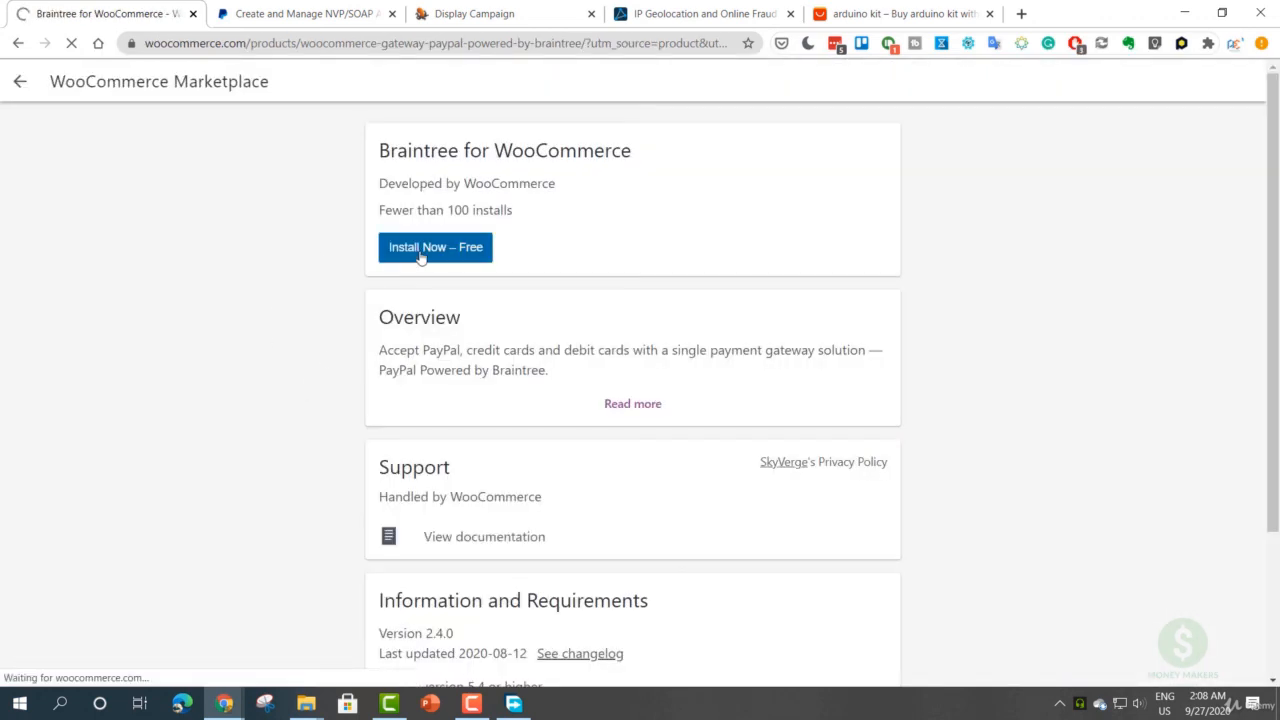
click(422, 256)
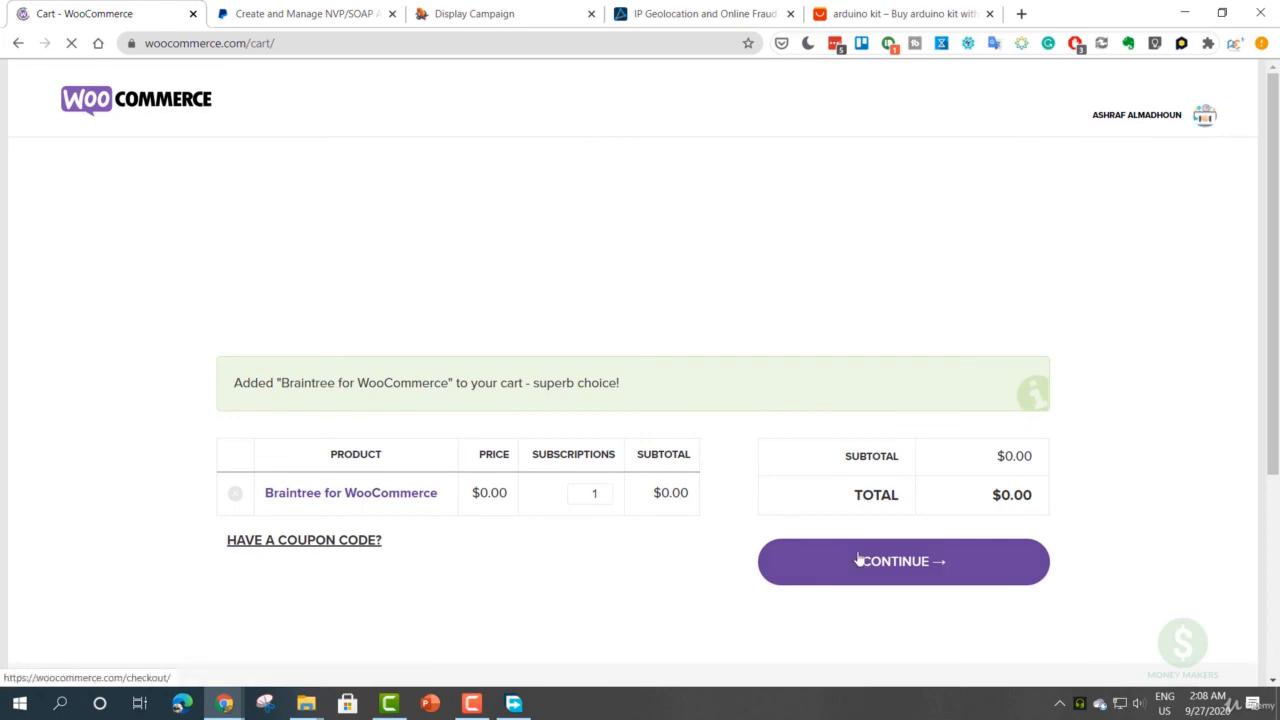
click(870, 566)
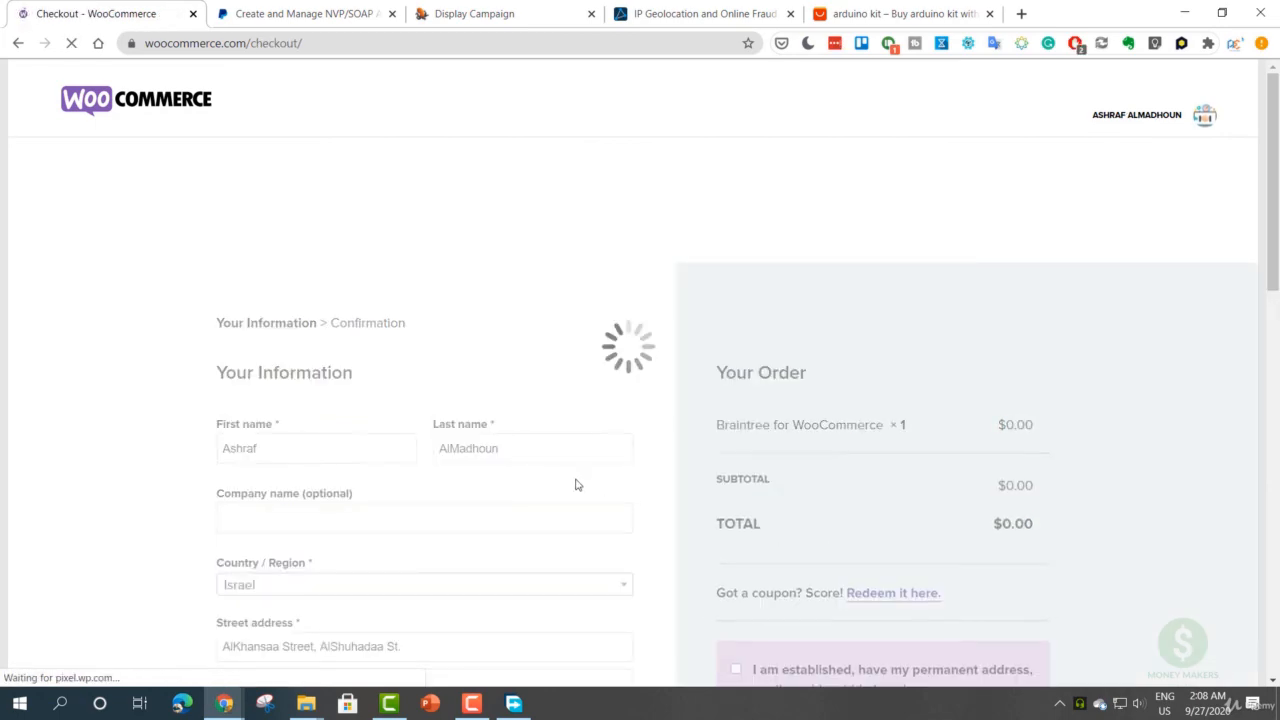
- Review the prefilled checkout details and purchase the free Braintree for WooCommerce extension
scroll(576, 487, down, 6)
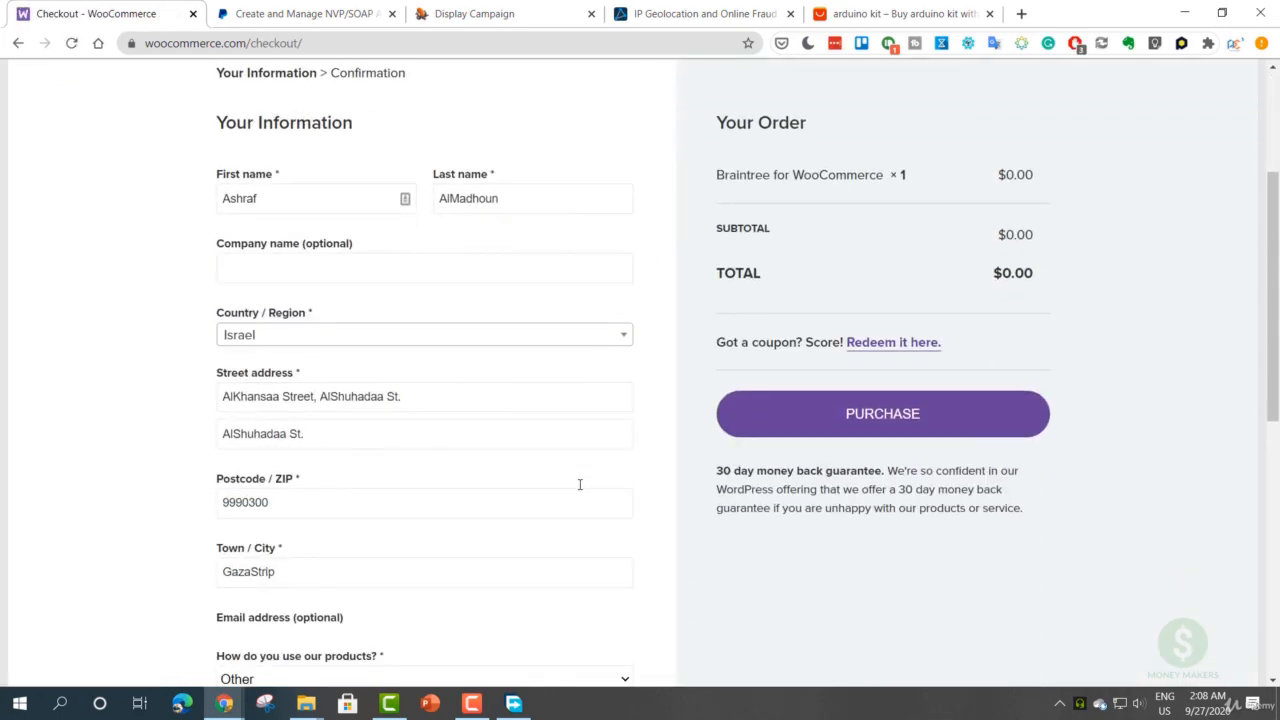
scroll(579, 491, down, 3)
scroll(577, 489, up, 10)
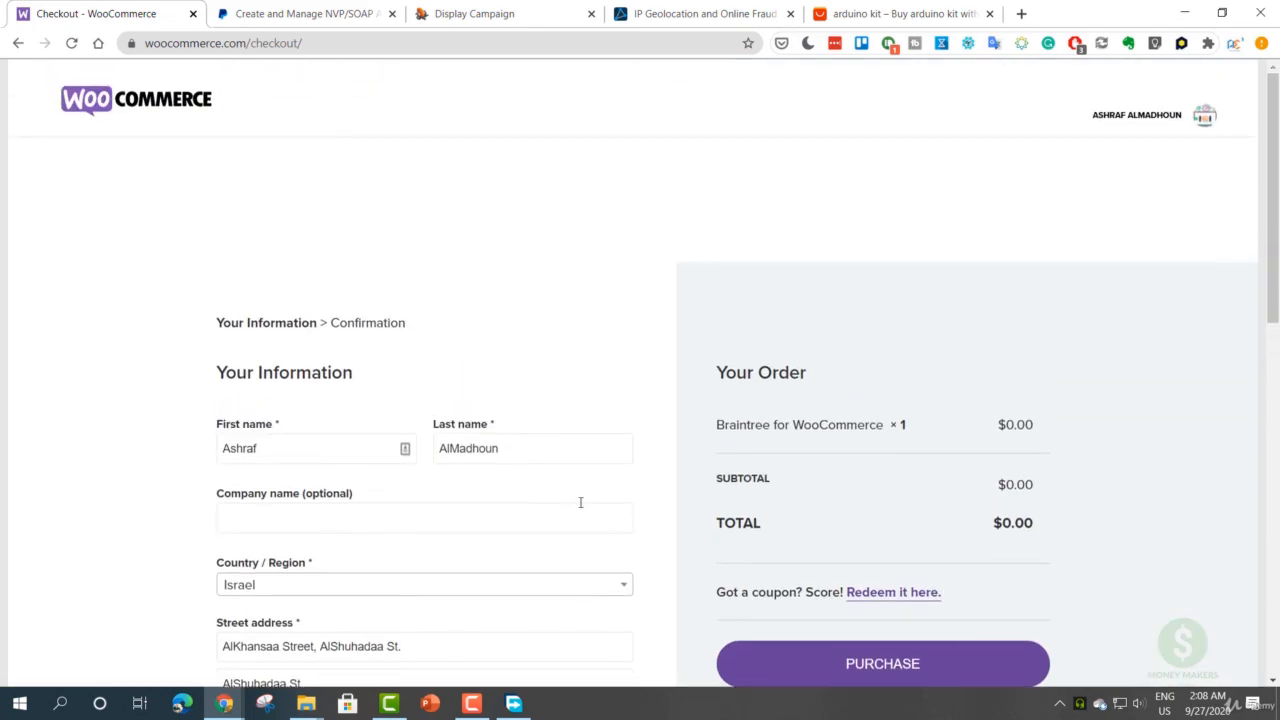
scroll(590, 510, down, 1)
click(826, 575)
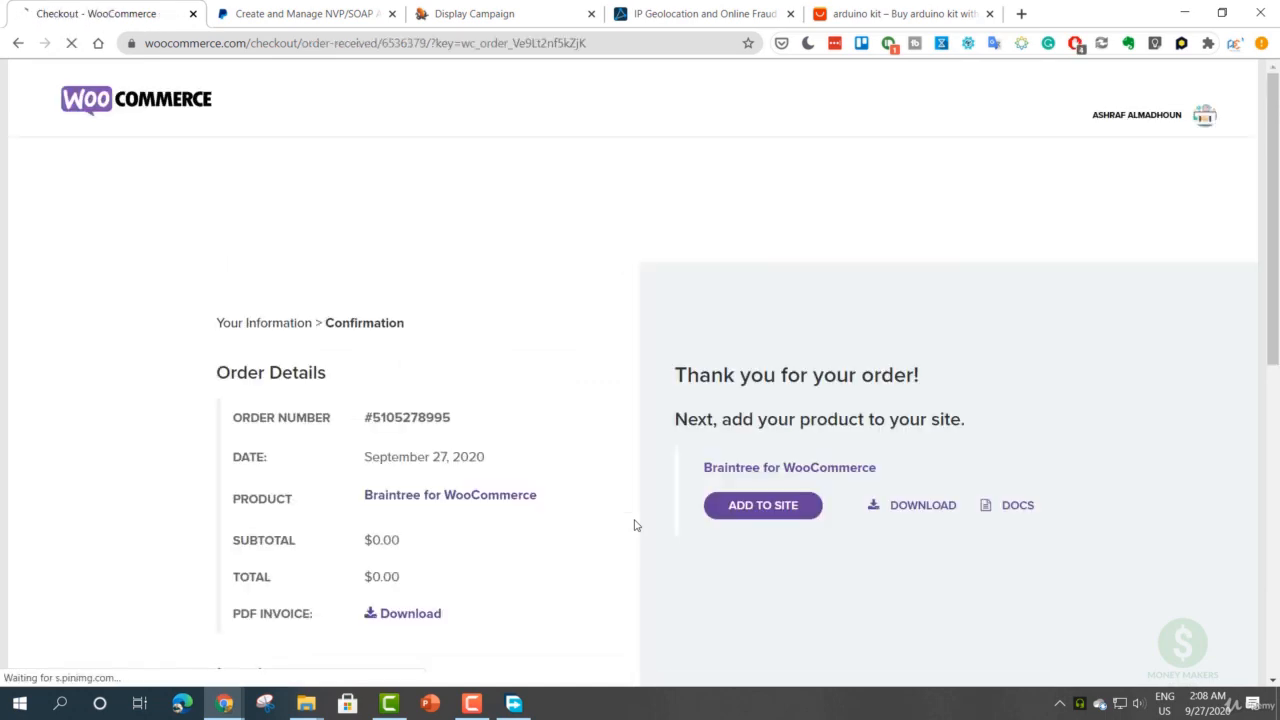
- Download the Braintree extension's zip file to the Documents folder from the order confirmation
click(919, 515)
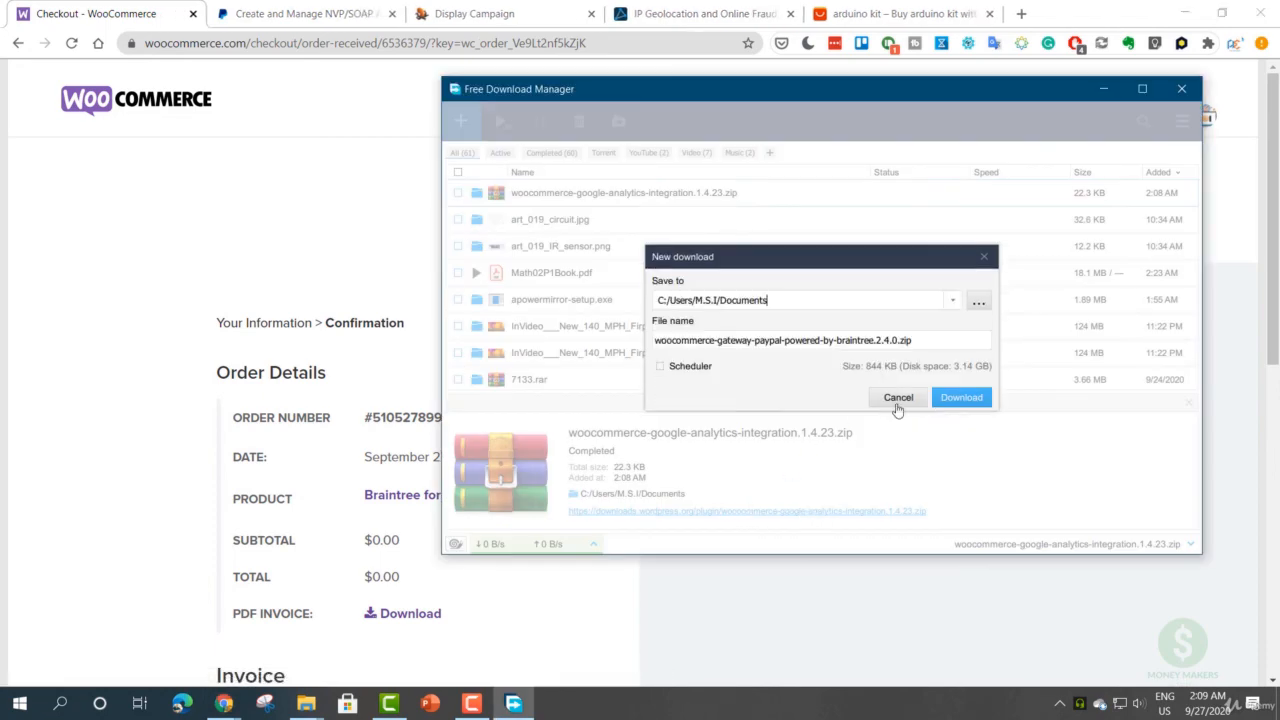
click(961, 397)
click(897, 614)
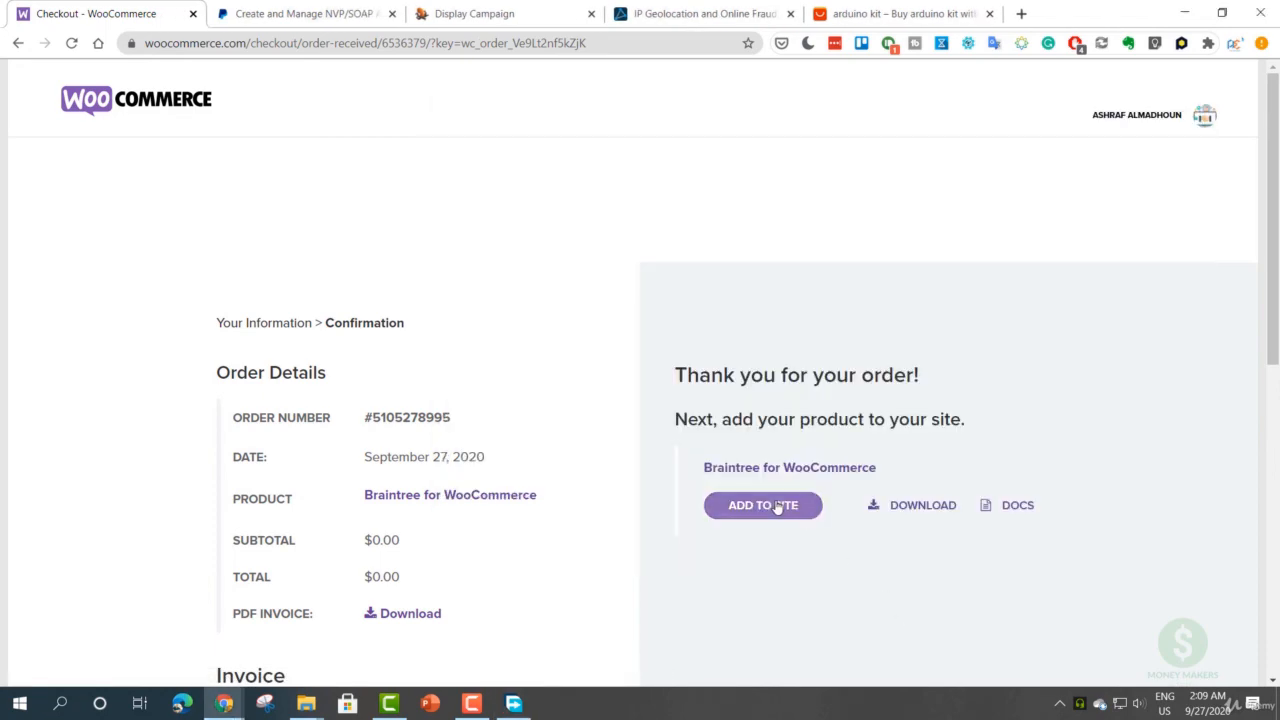
- Try to add Braintree for WooCommerce directly to the site and read the installation outcome
click(777, 507)
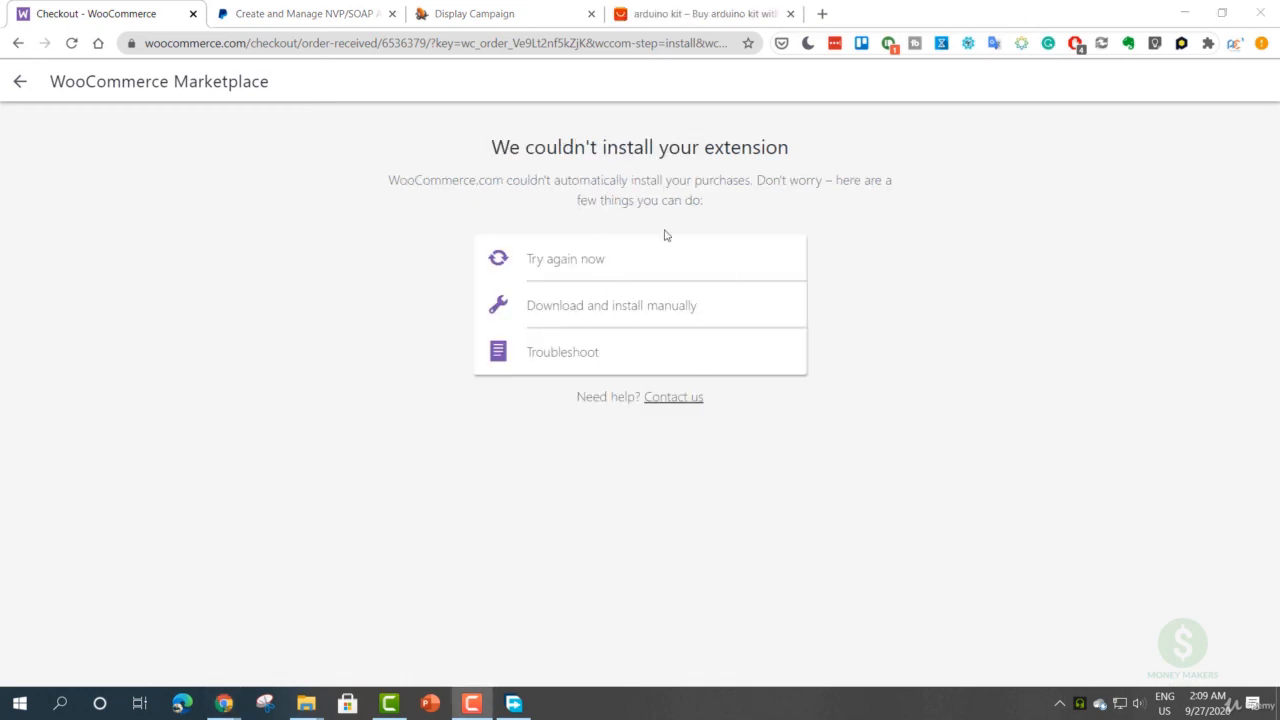
drag(527, 147, 714, 147)
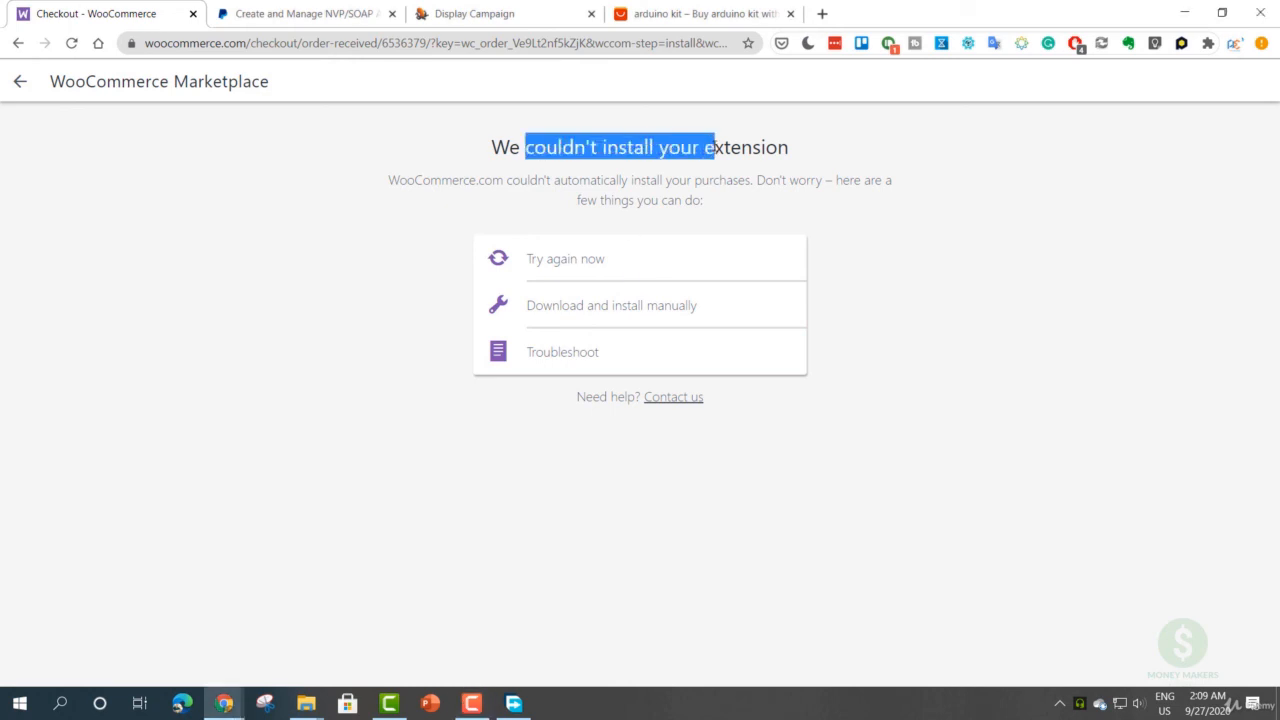
click(695, 147)
- Return to the store's admin extensions page and open the Add Plugins page in a separate browser tab
click(20, 43)
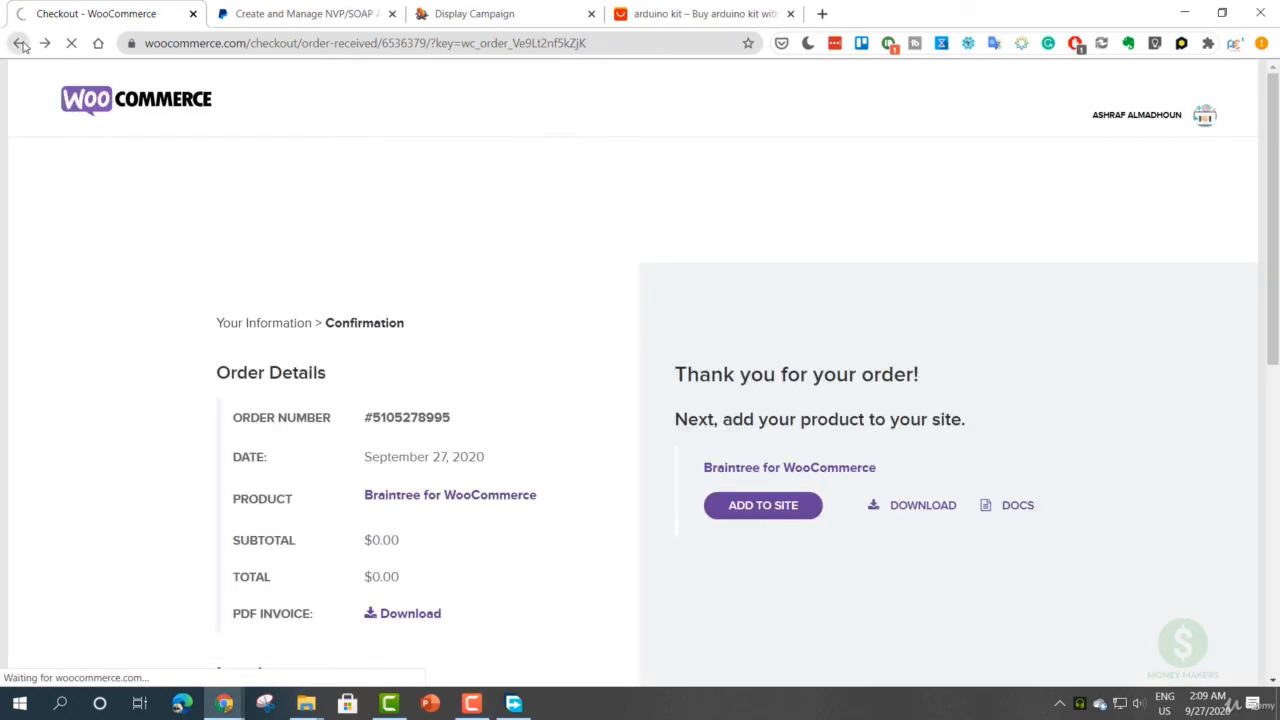
click(20, 43)
click(20, 43)
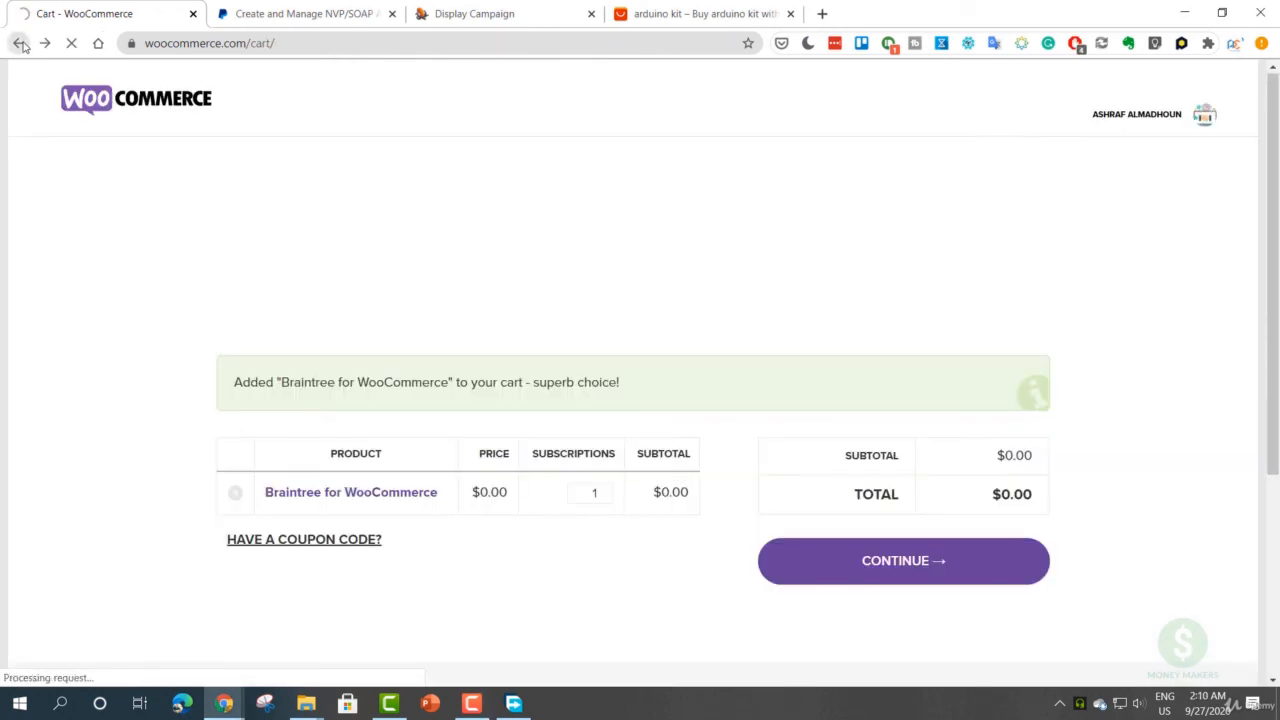
click(20, 43)
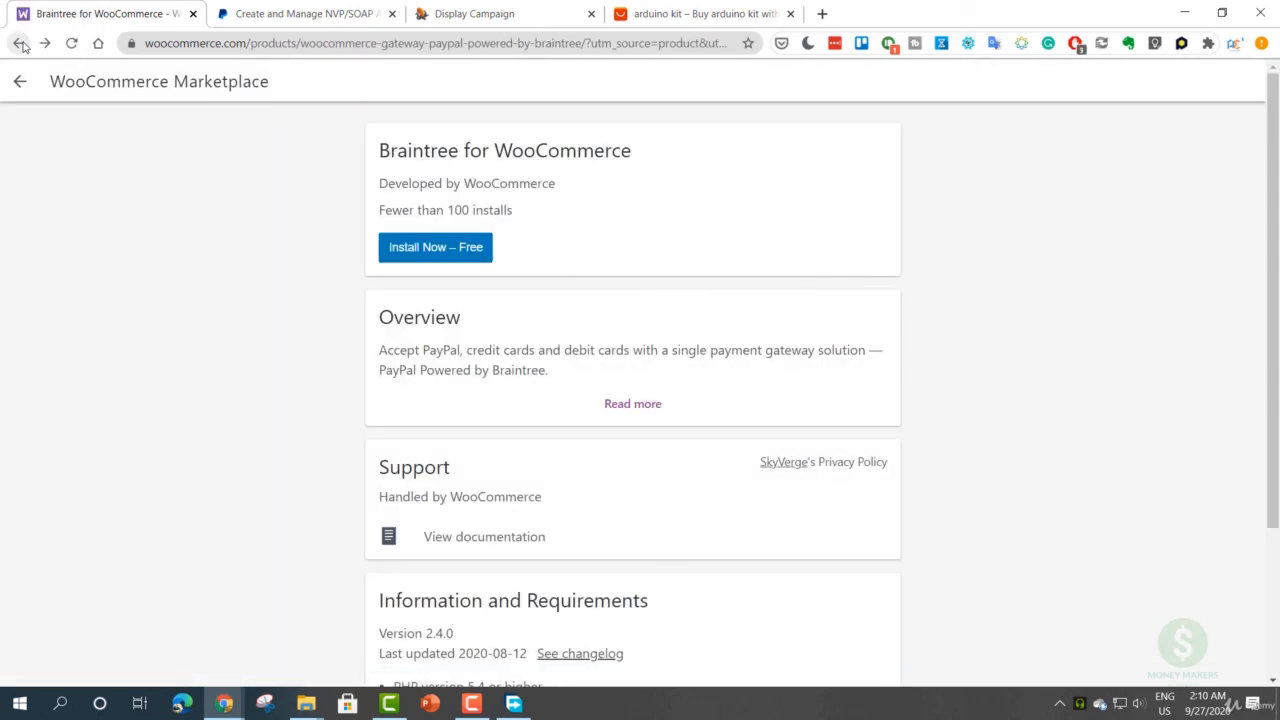
click(20, 43)
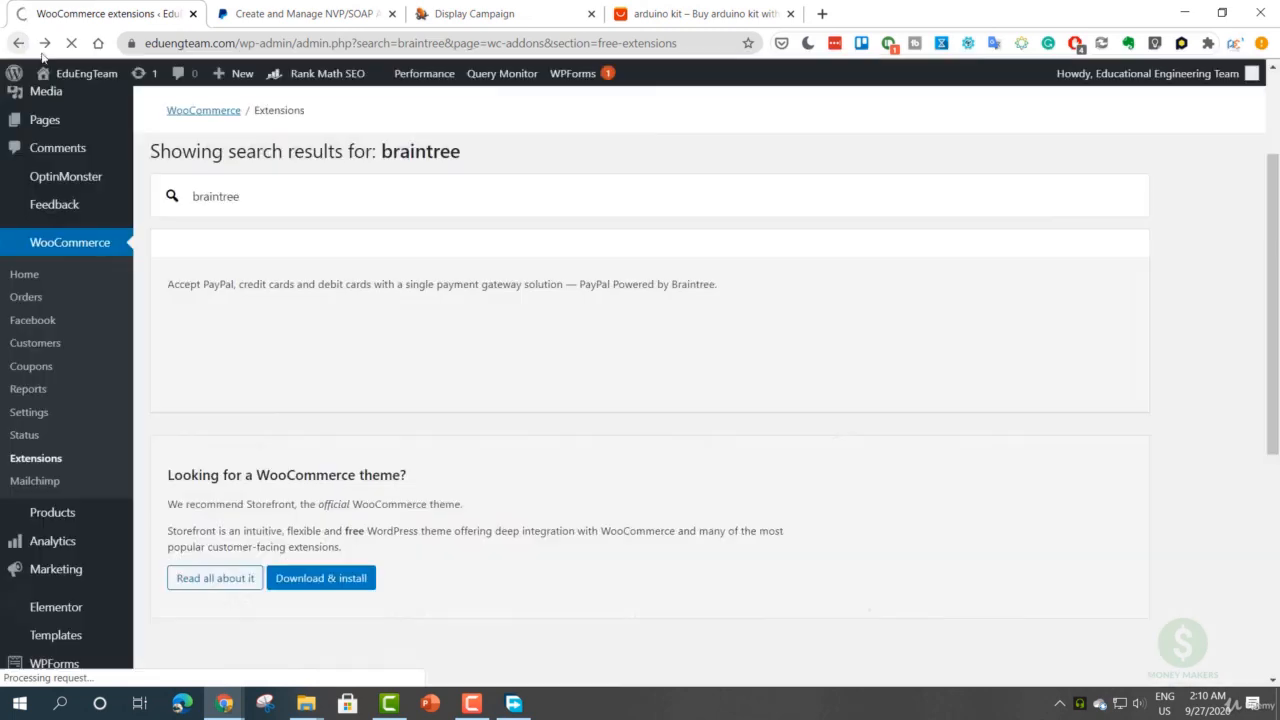
scroll(70, 500, down, 5)
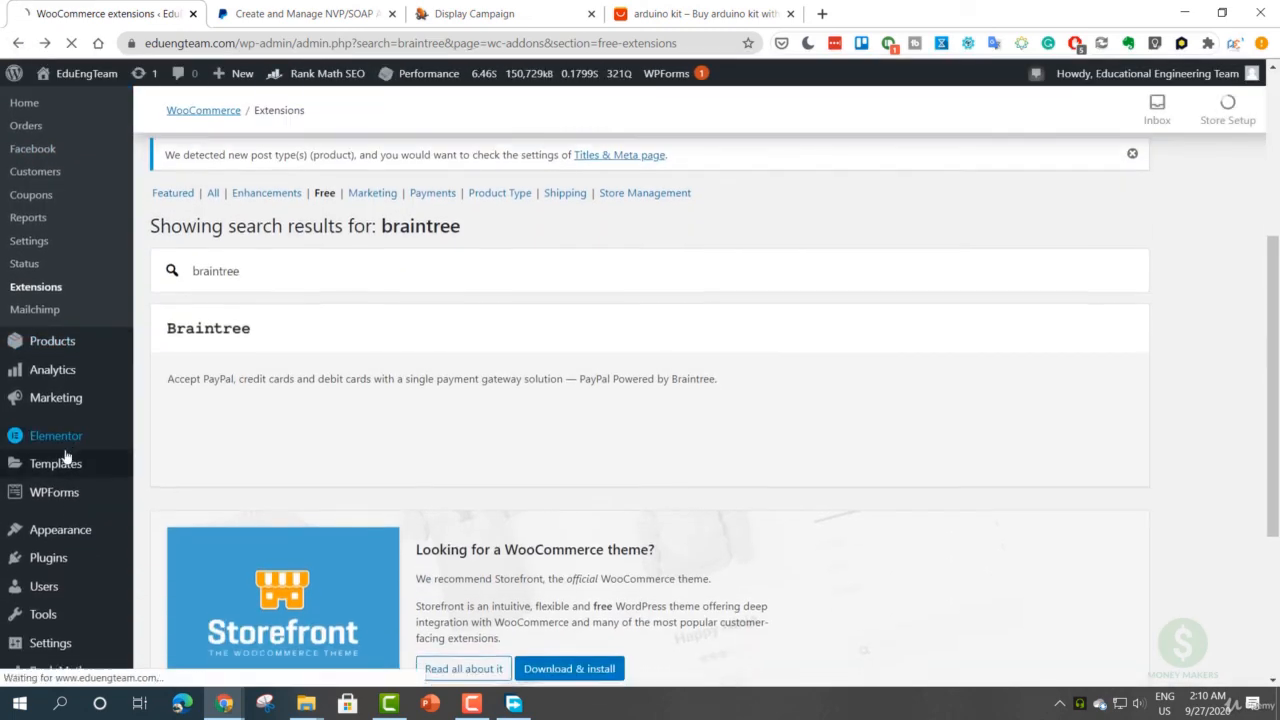
mouse_move(55, 400)
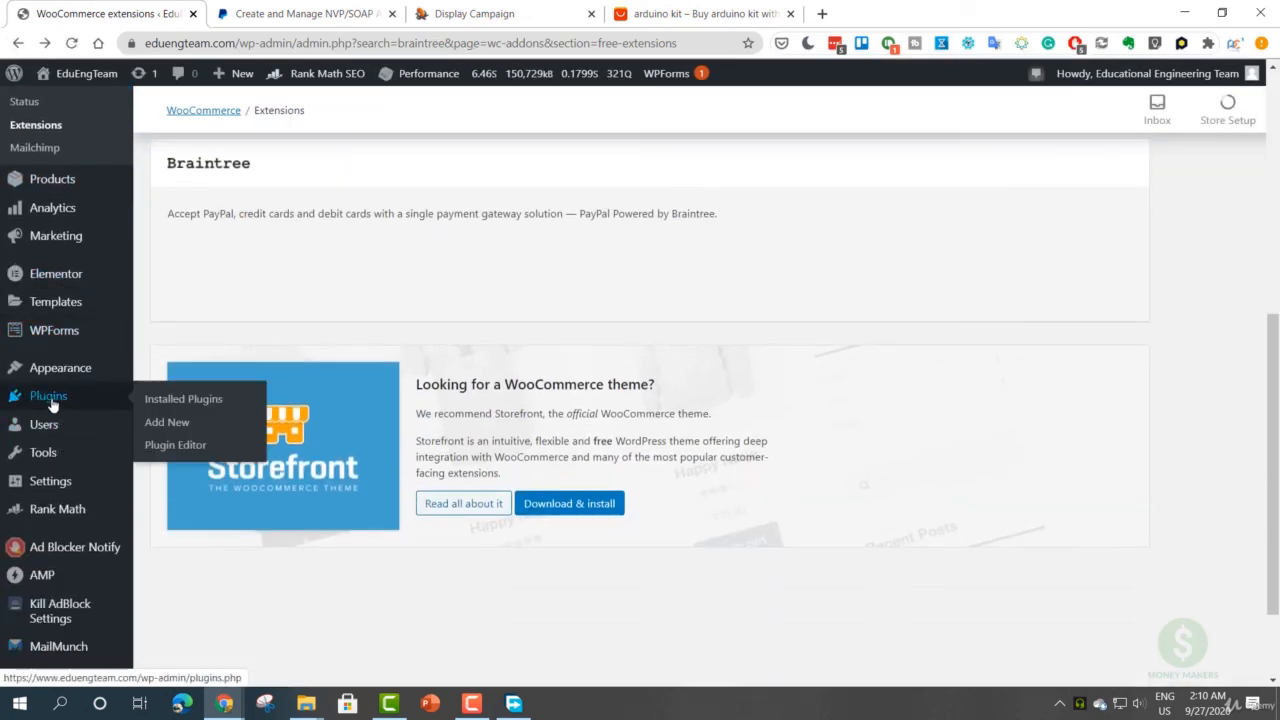
middle_click(170, 425)
click(295, 10)
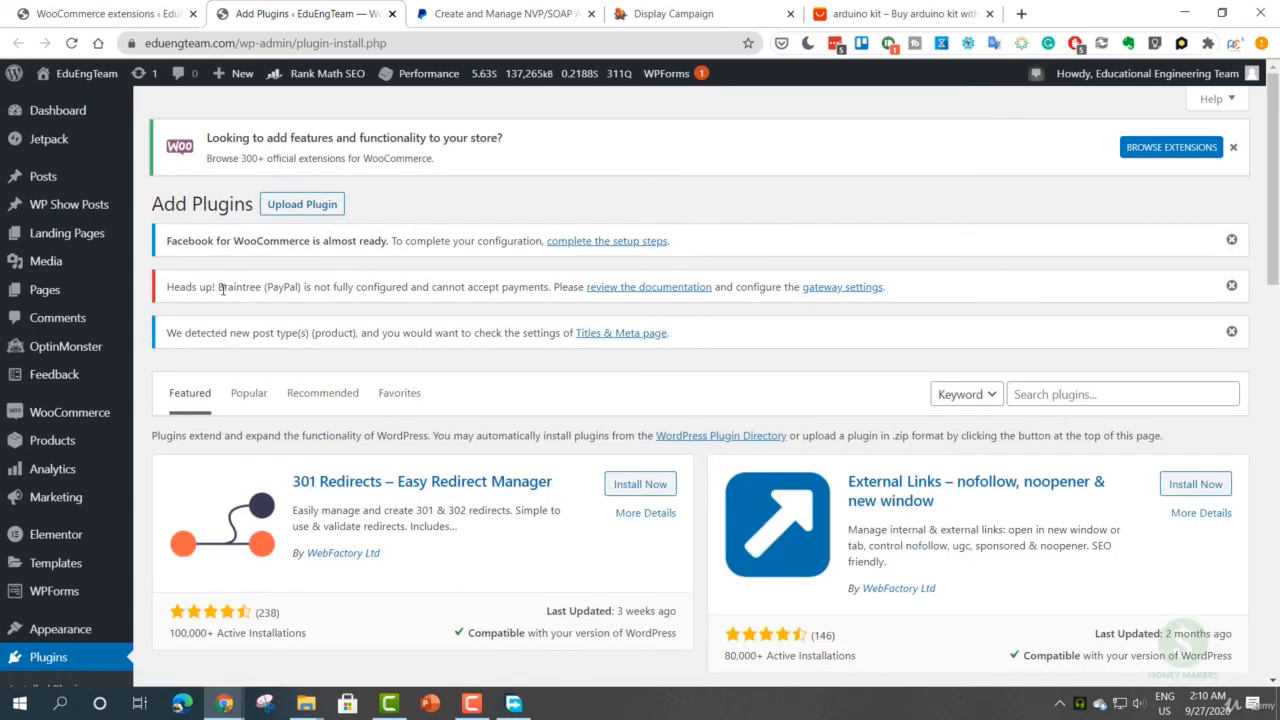
- Read the notice about the Braintree (PayPal) configuration and open the gateway settings it links to
drag(223, 289, 505, 288)
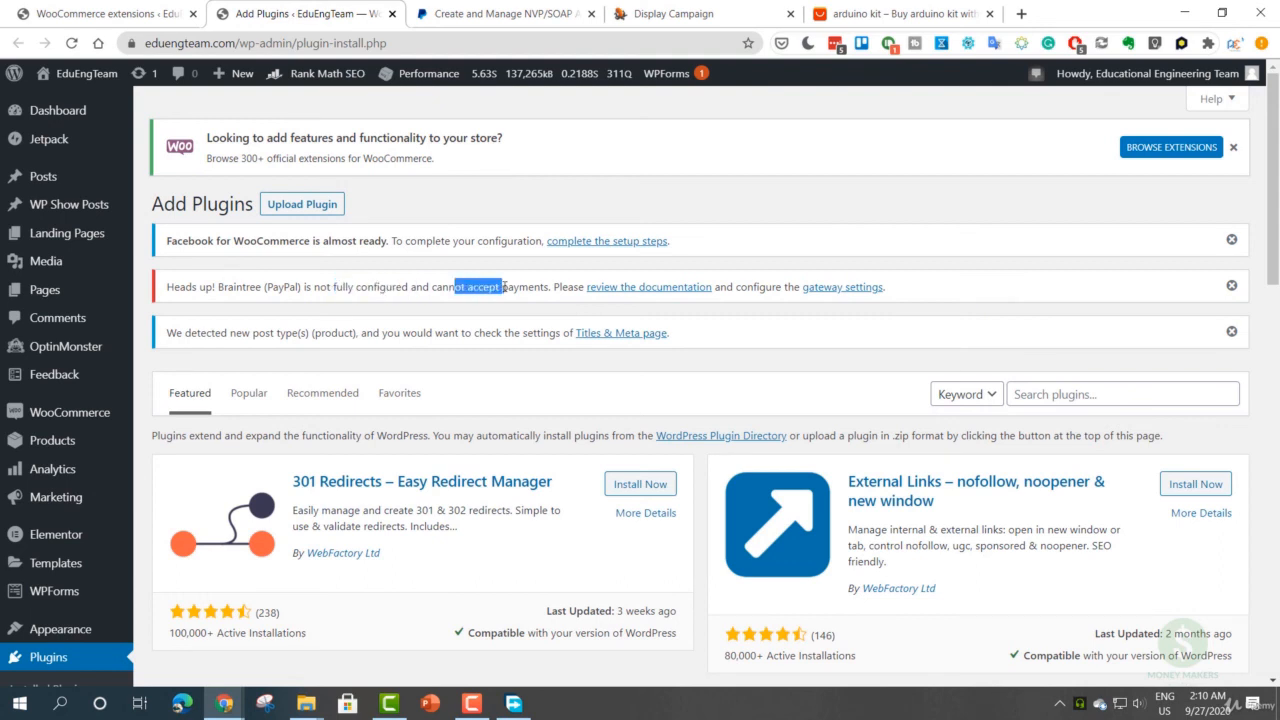
click(518, 287)
mouse_move(412, 287)
mouse_down()
mouse_move(201, 288)
mouse_move(413, 305)
mouse_up()
click(202, 289)
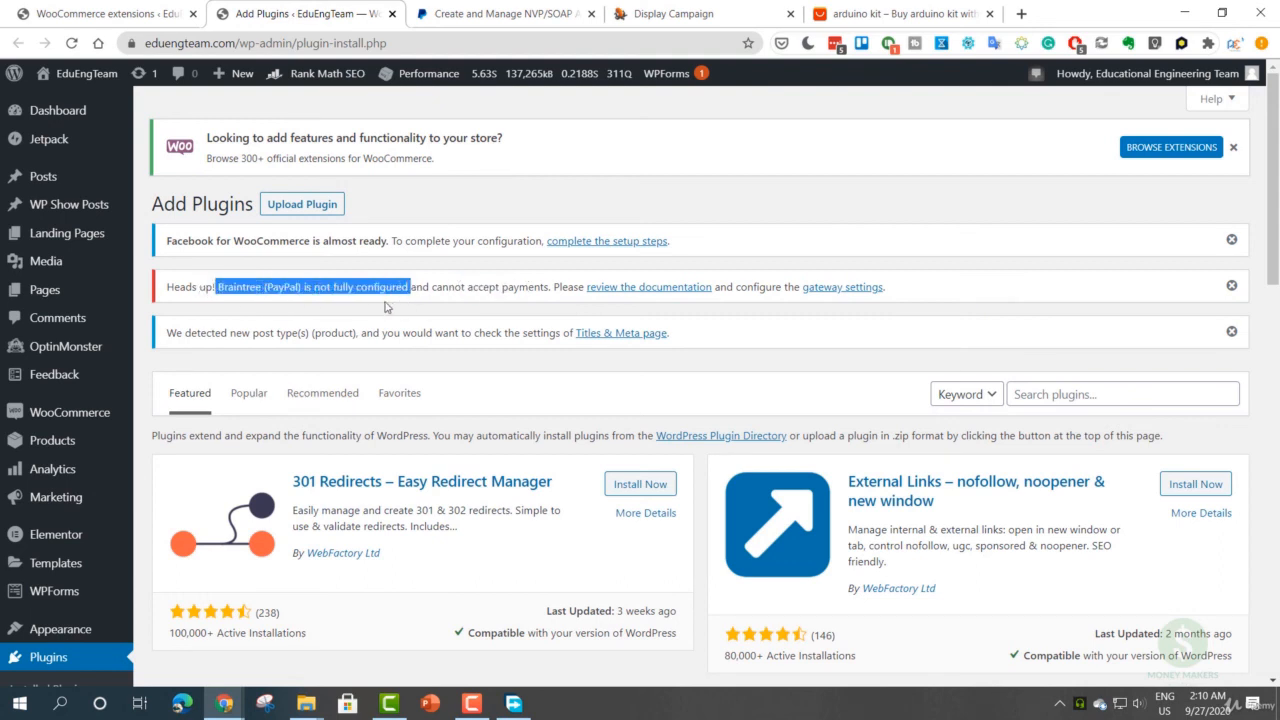
click(384, 290)
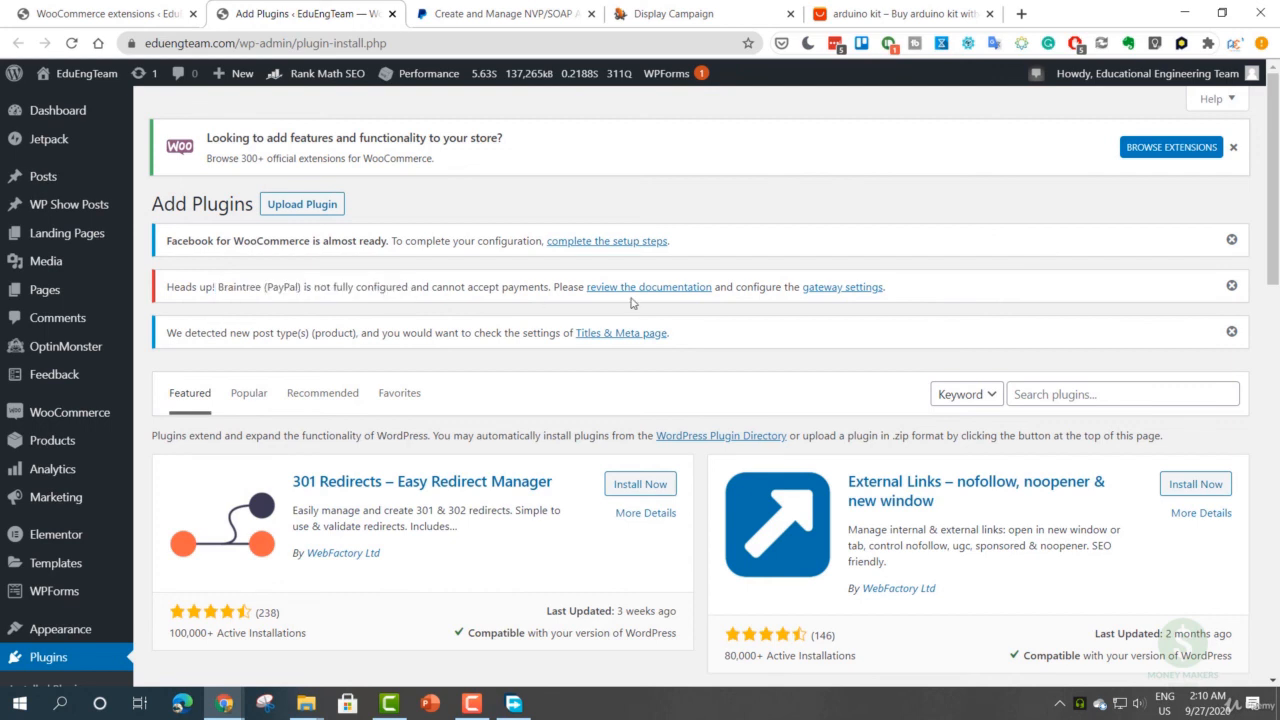
click(848, 289)
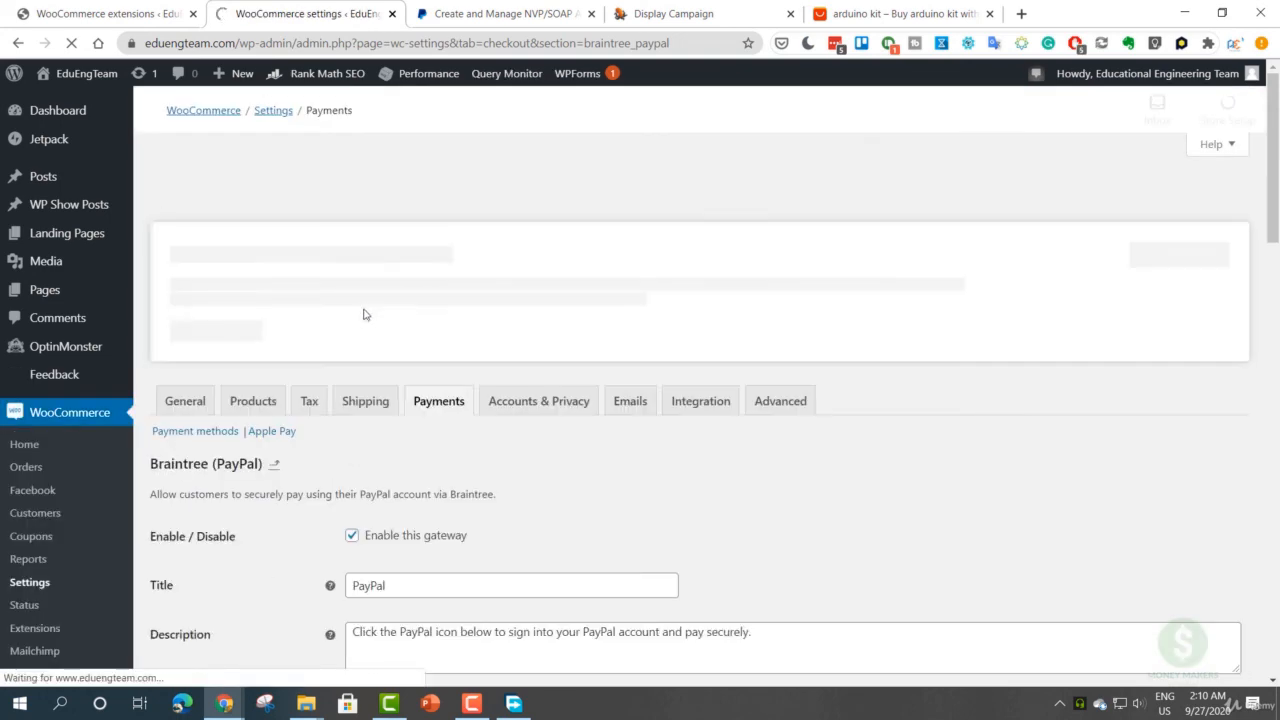
- Examine the Braintree (PayPal) gateway settings, including button appearance, transaction type, connection settings, merchant account IDs, dynamic descriptors and the gateway description
scroll(308, 340, down, 2)
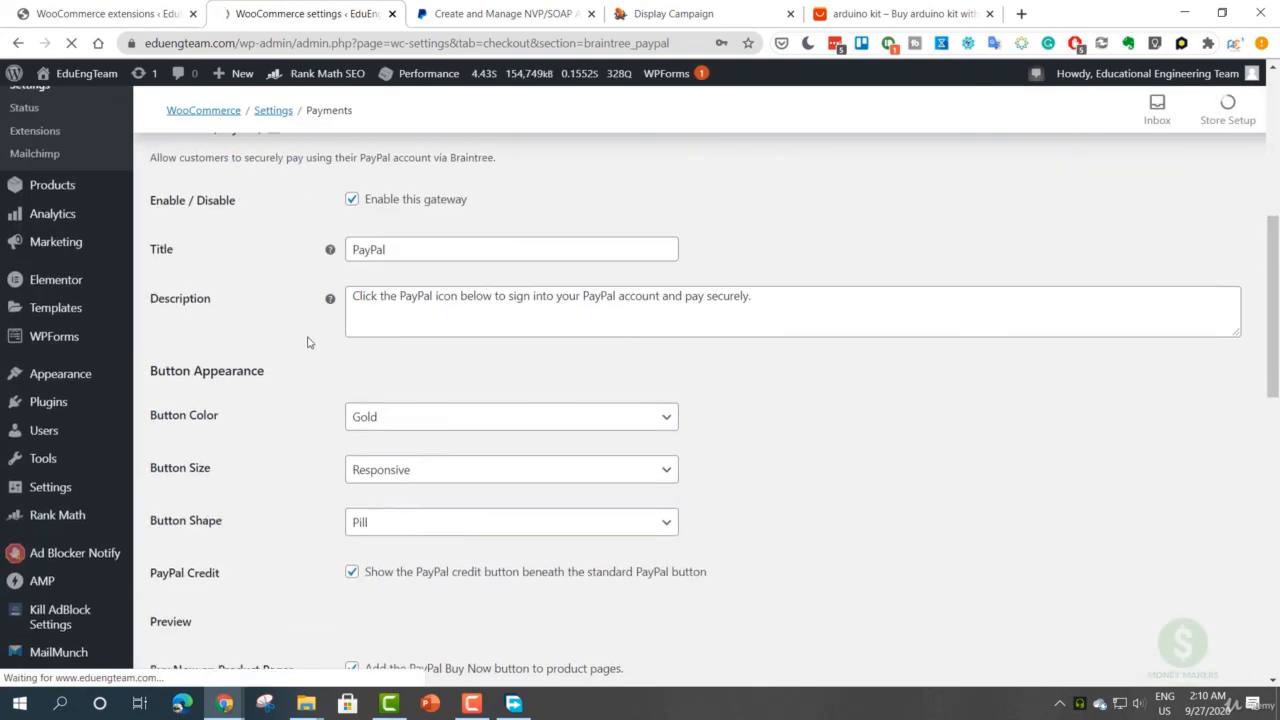
scroll(308, 340, down, 4)
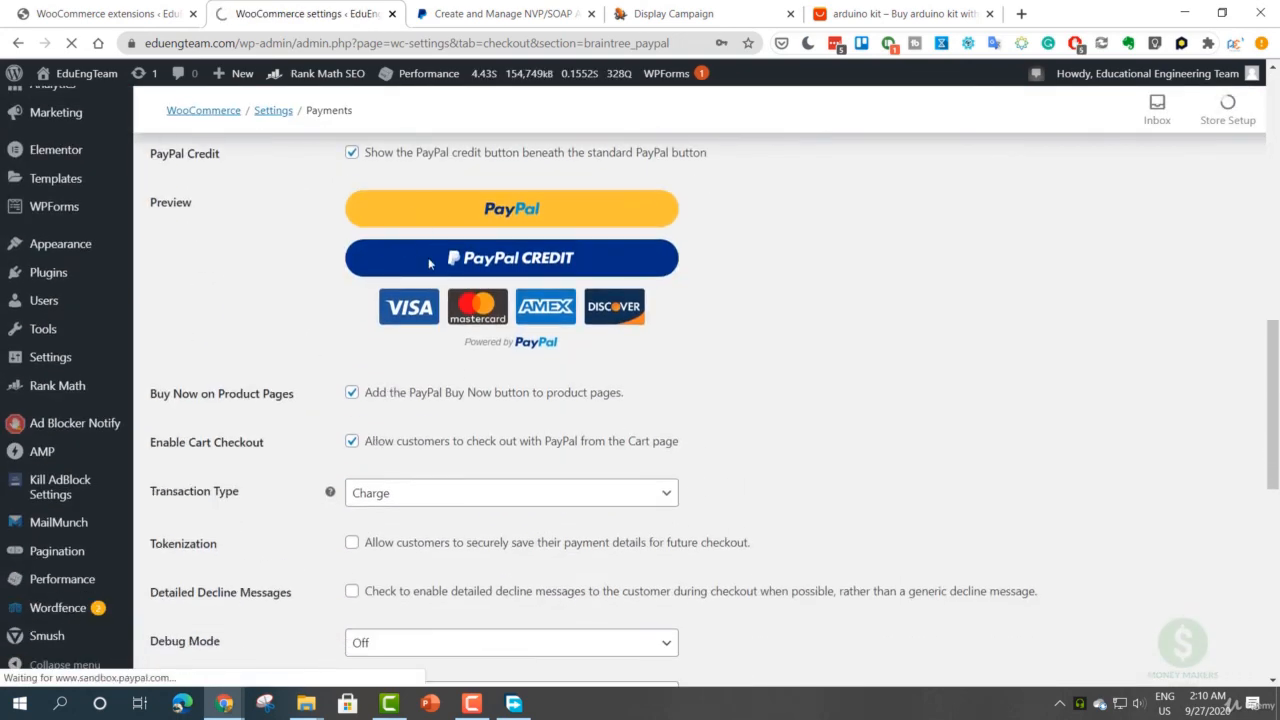
scroll(480, 250, up, 1)
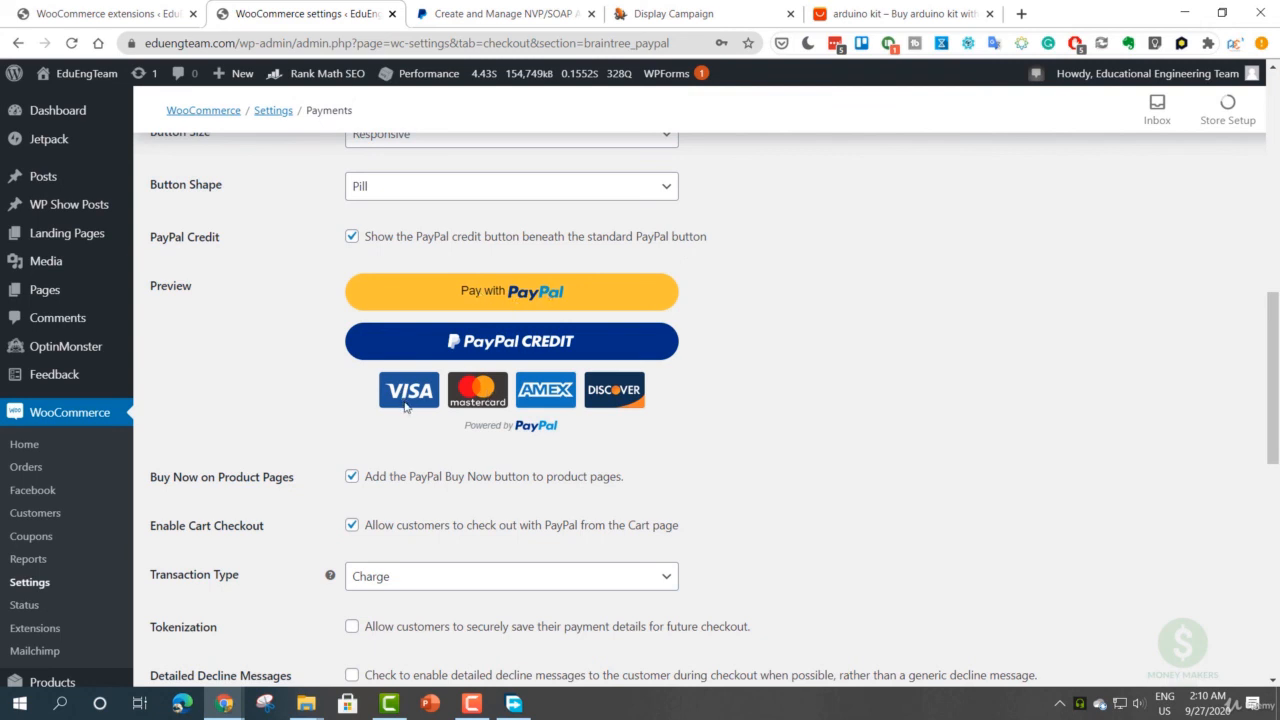
scroll(360, 415, down, 2)
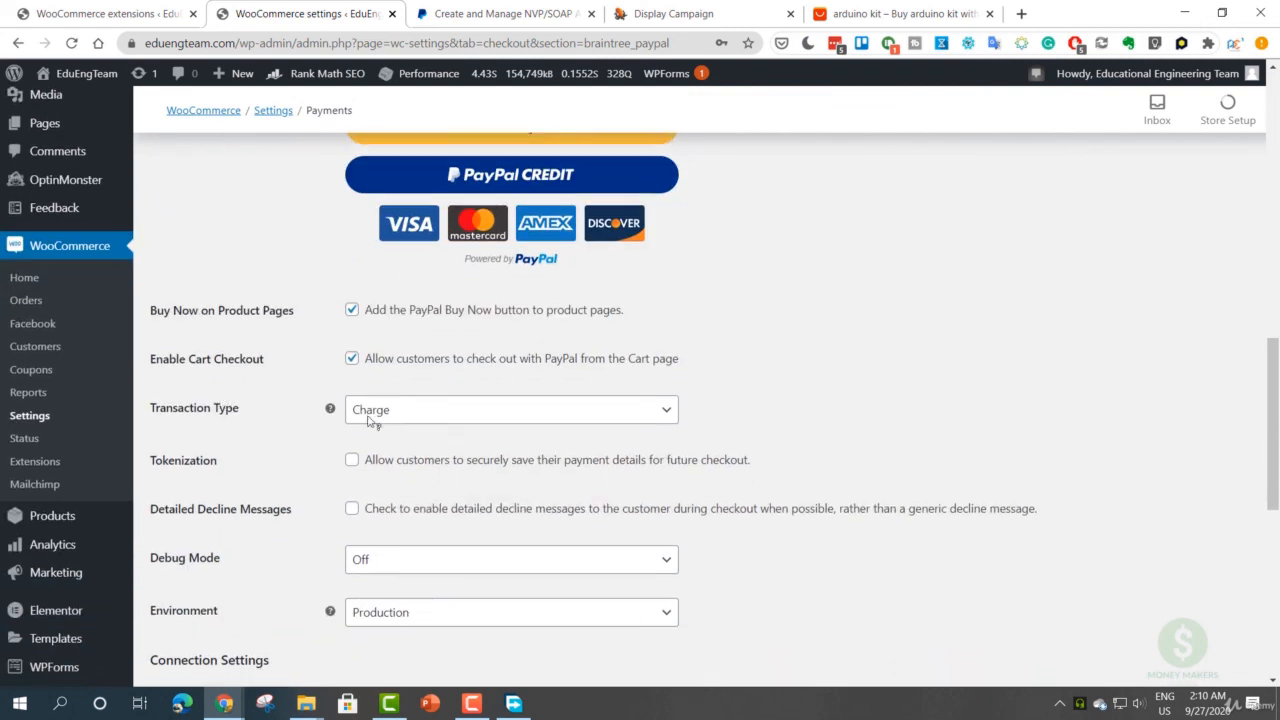
scroll(330, 360, down, 2)
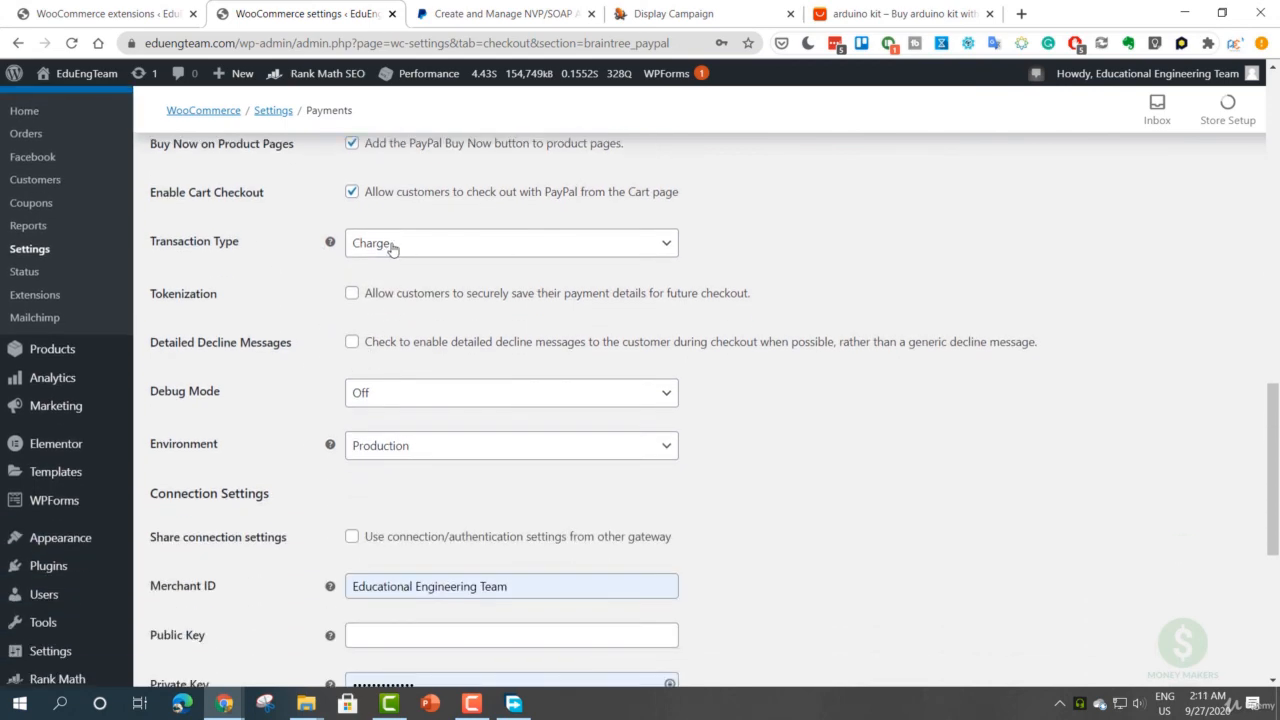
scroll(258, 320, down, 4)
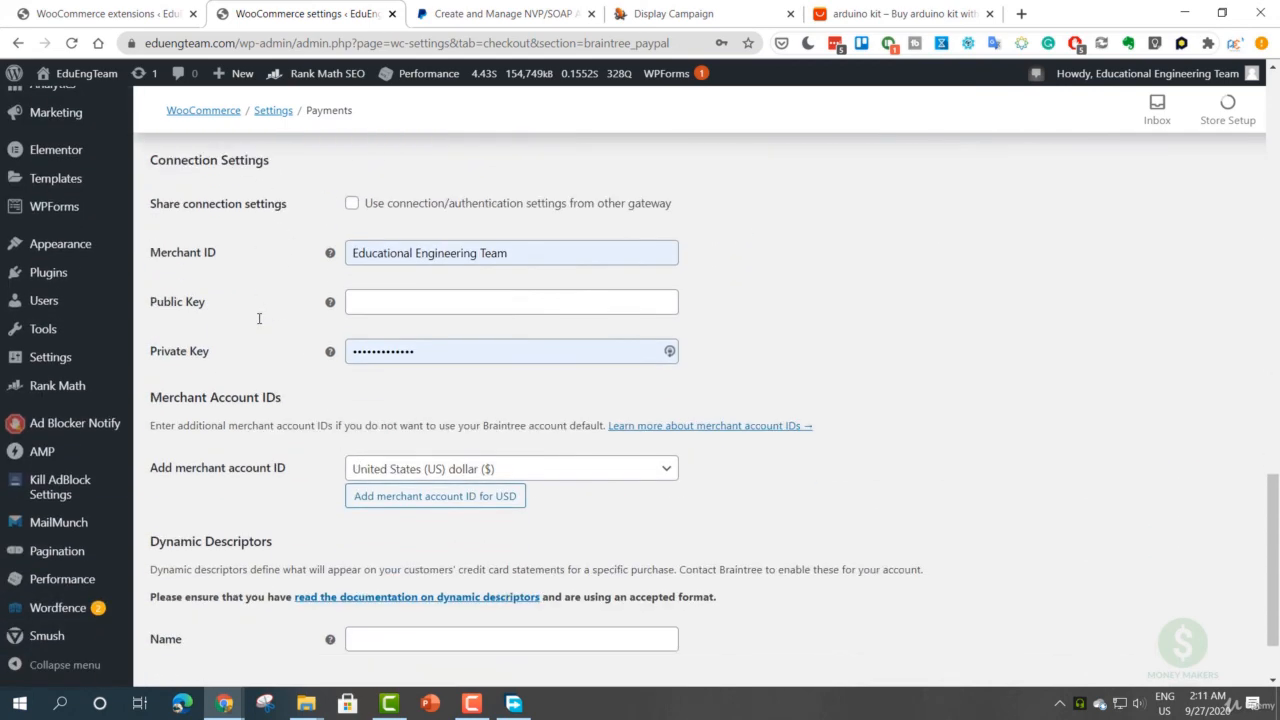
scroll(258, 328, down, 1)
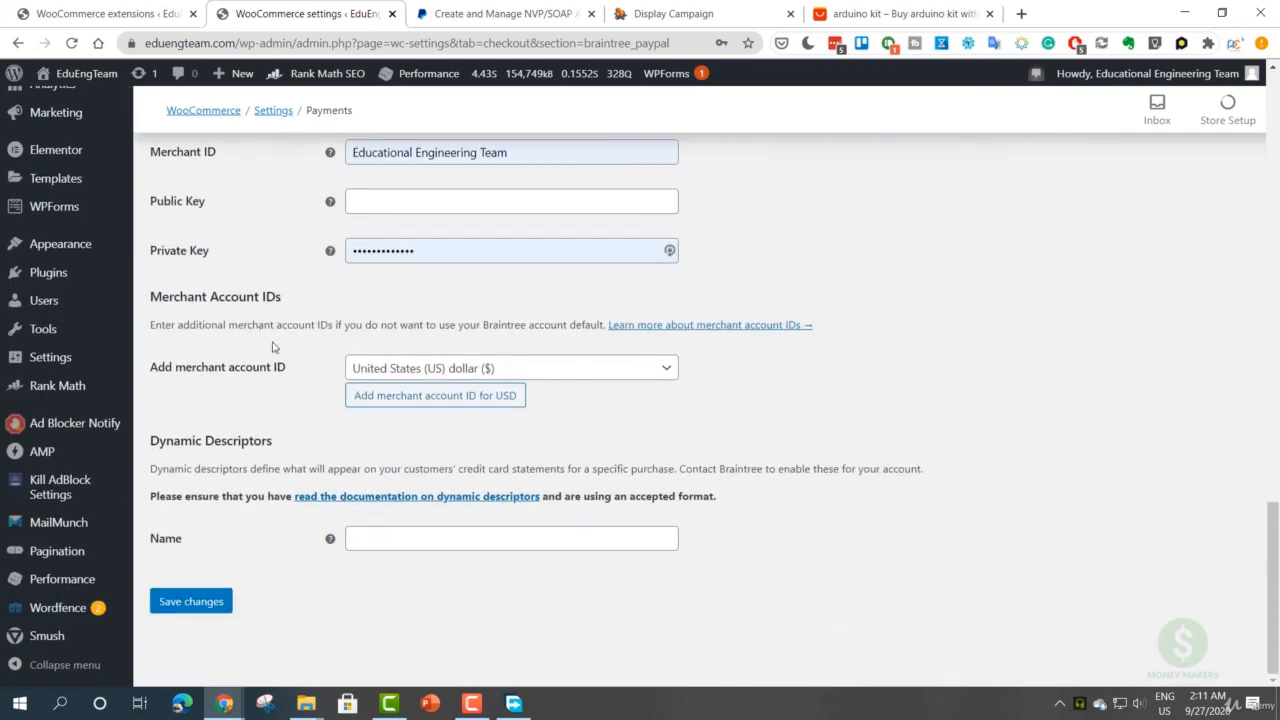
scroll(230, 402, up, 15)
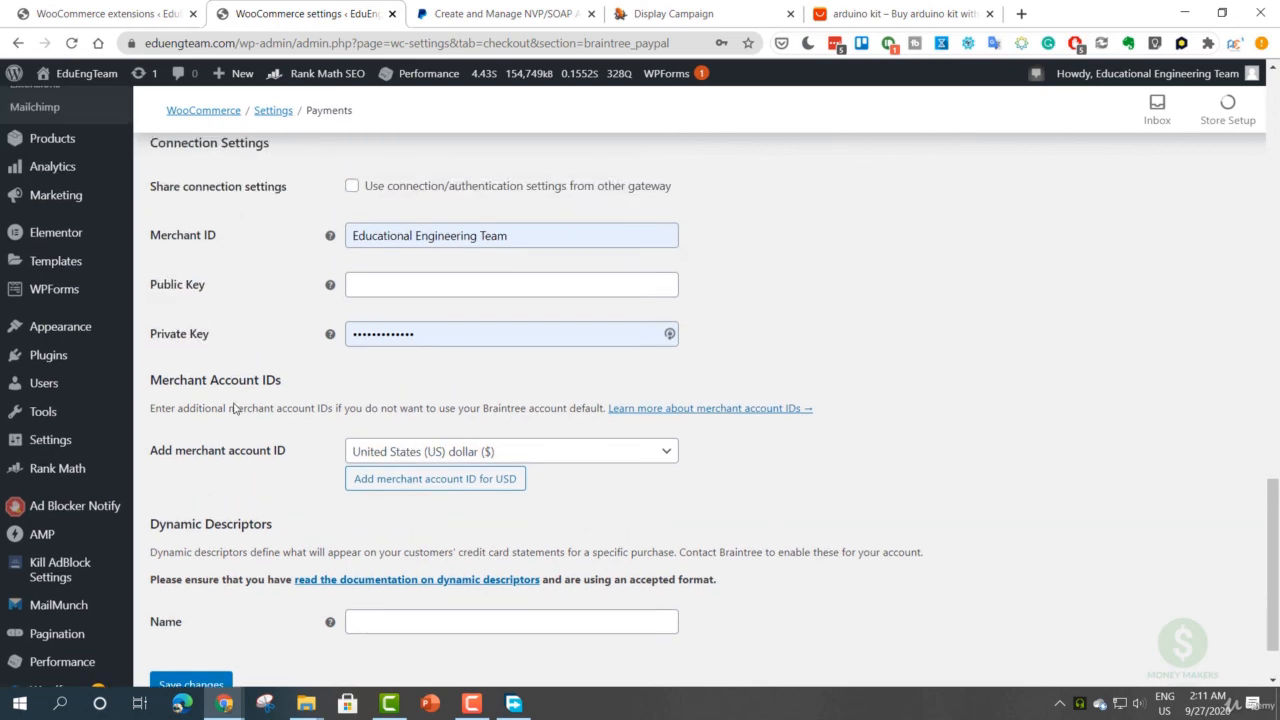
scroll(230, 402, up, 4)
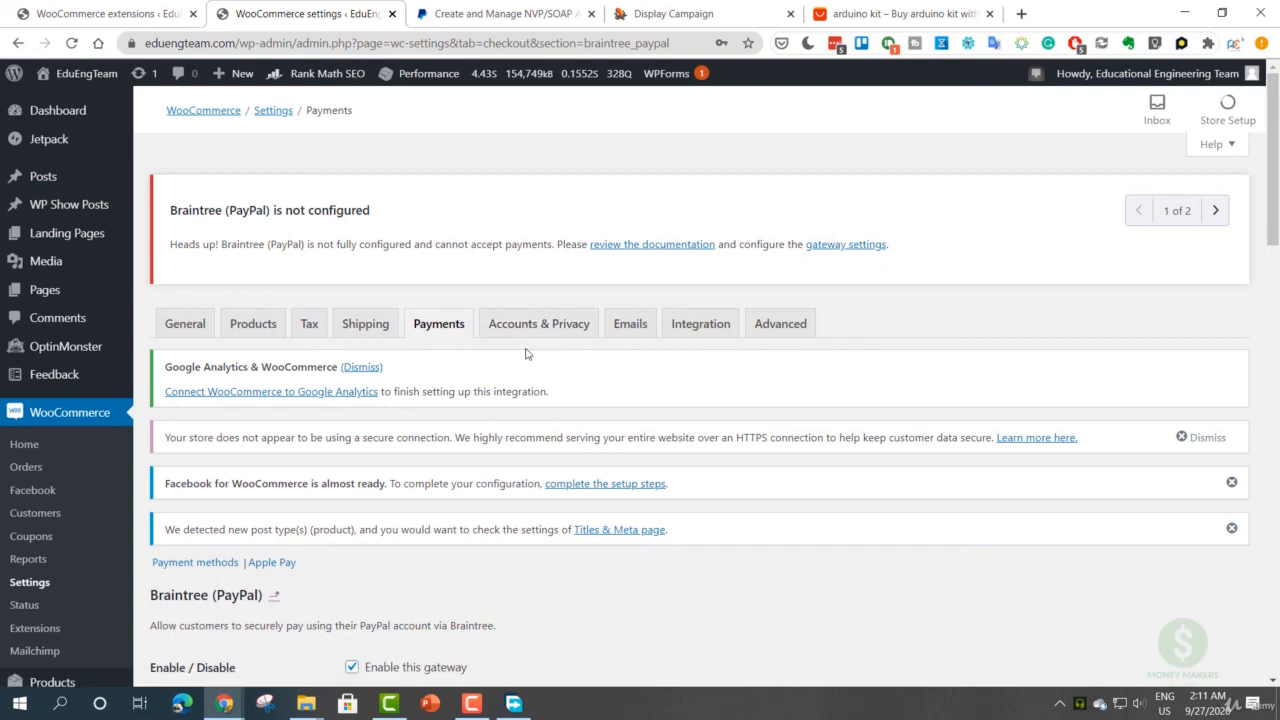
scroll(525, 360, down, 3)
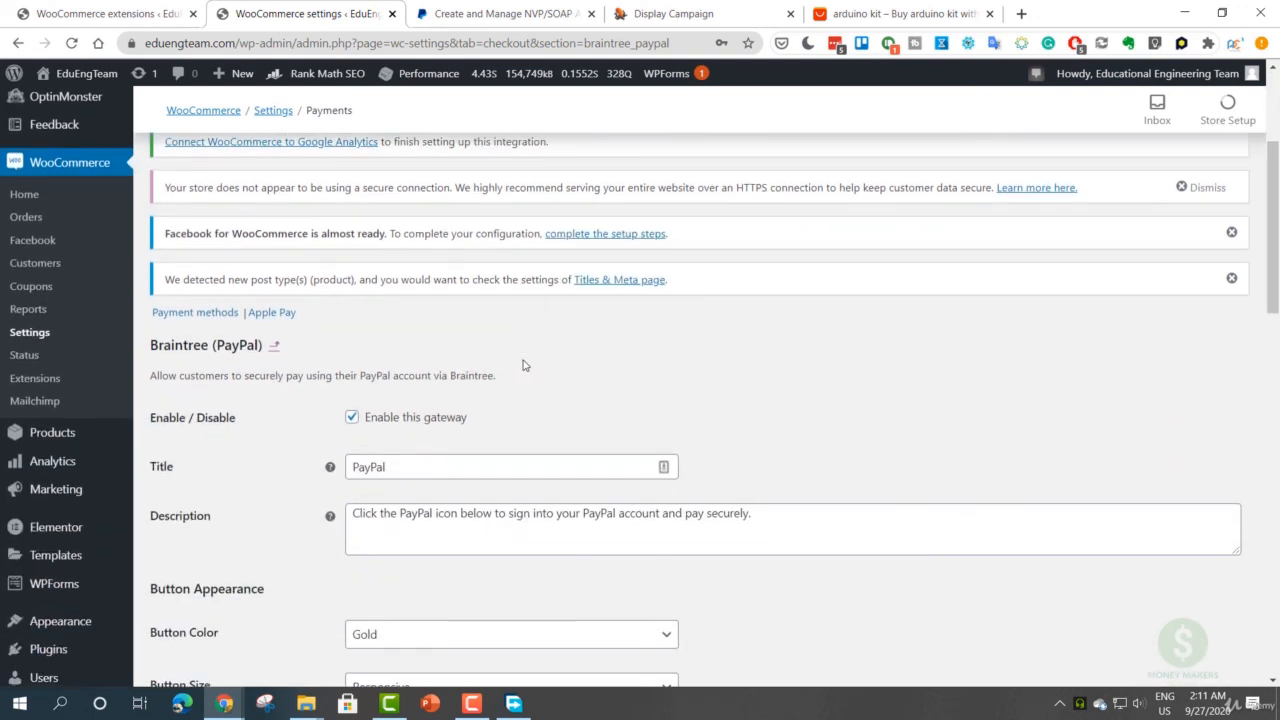
scroll(440, 422, up, 3)
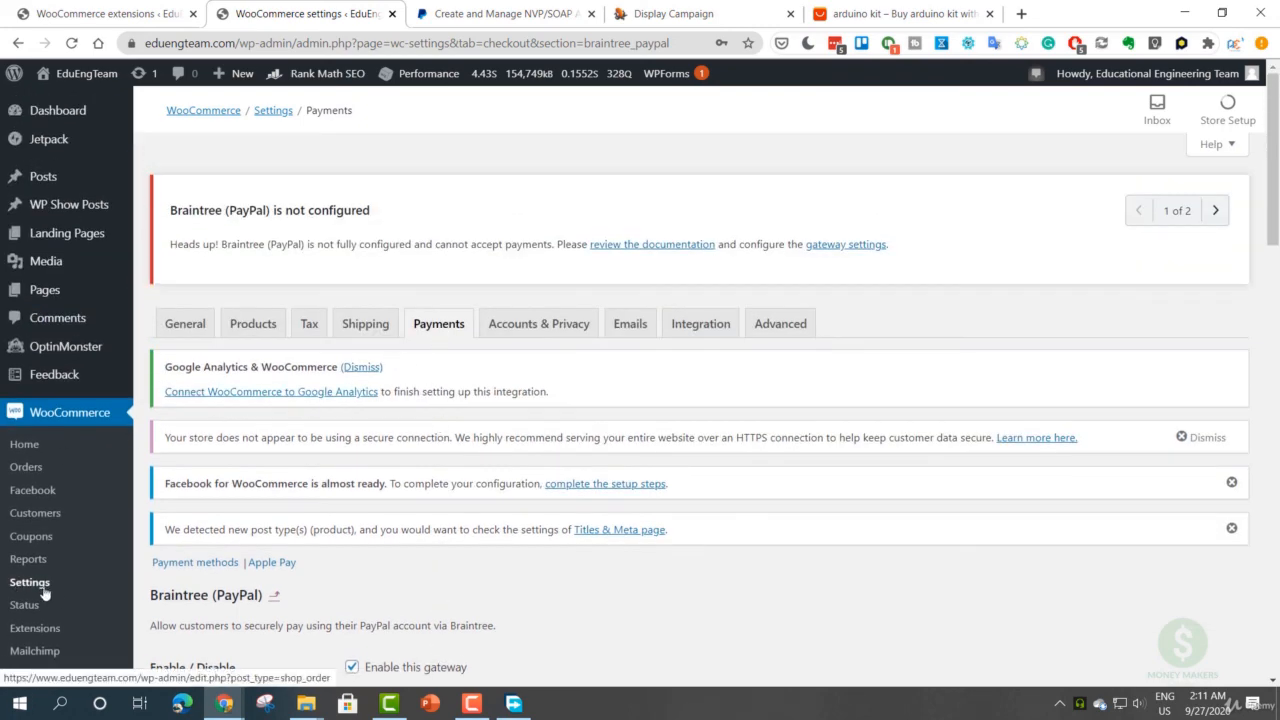
scroll(449, 334, down, 1)
scroll(448, 343, down, 2)
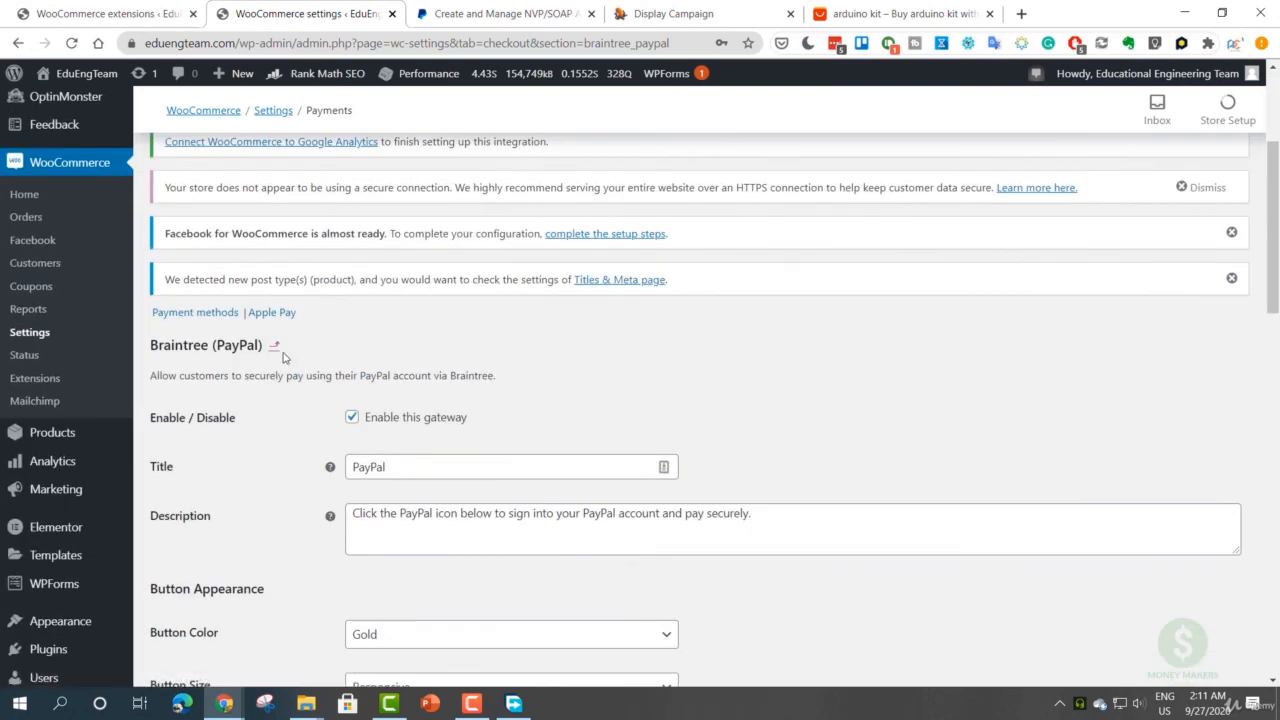
drag(214, 376, 390, 376)
click(383, 376)
drag(223, 378, 256, 378)
- Stay on the Braintree (PayPal) settings page instead of leaving it, and save its changes
click(227, 313)
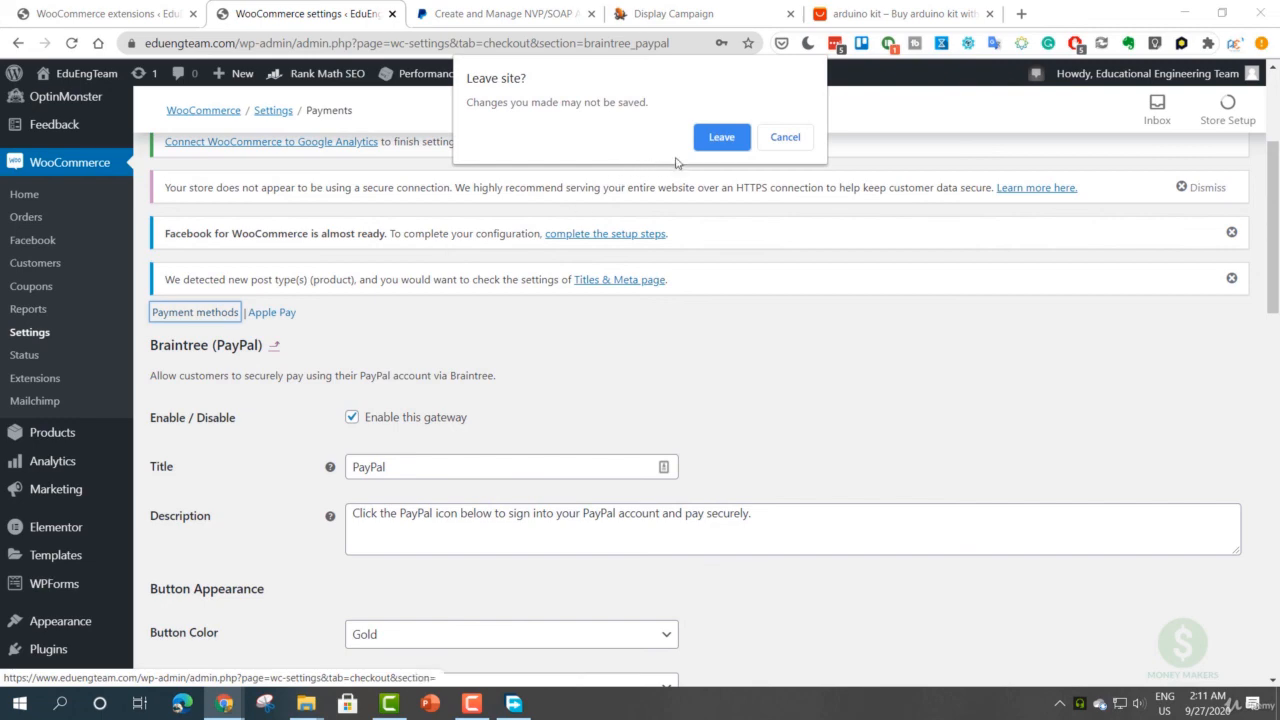
click(785, 137)
scroll(749, 371, down, 10)
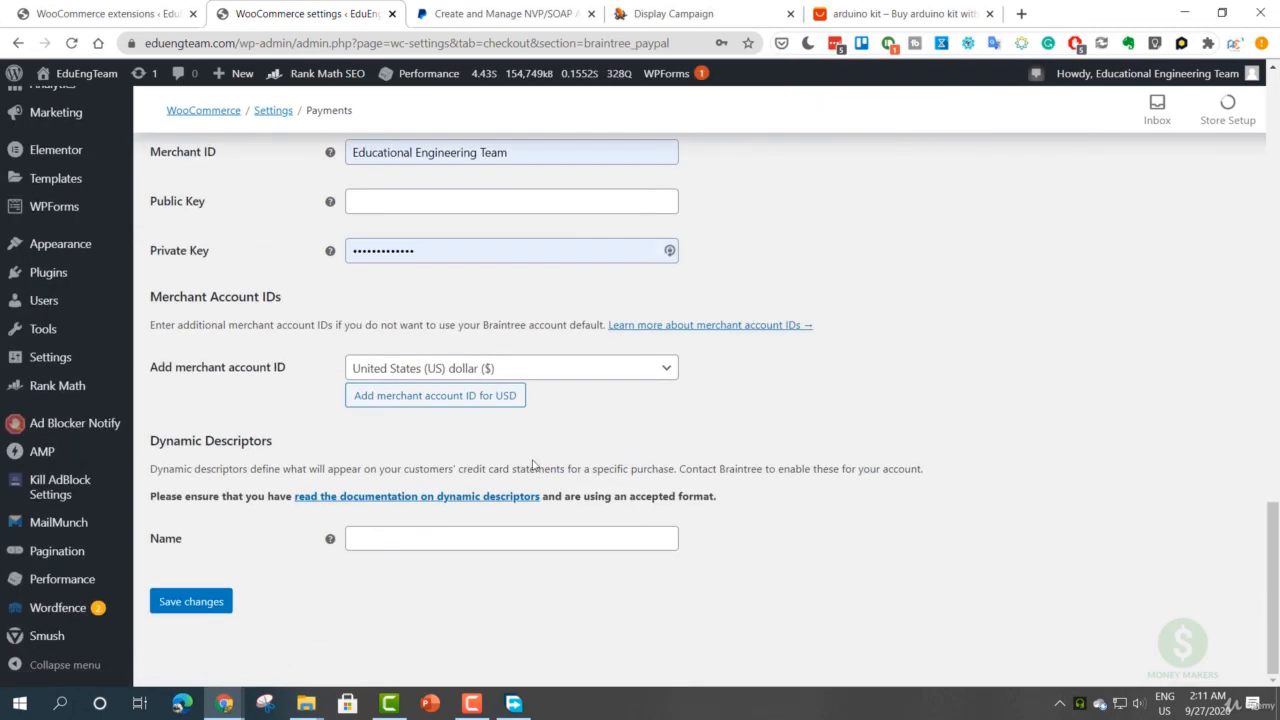
click(205, 603)
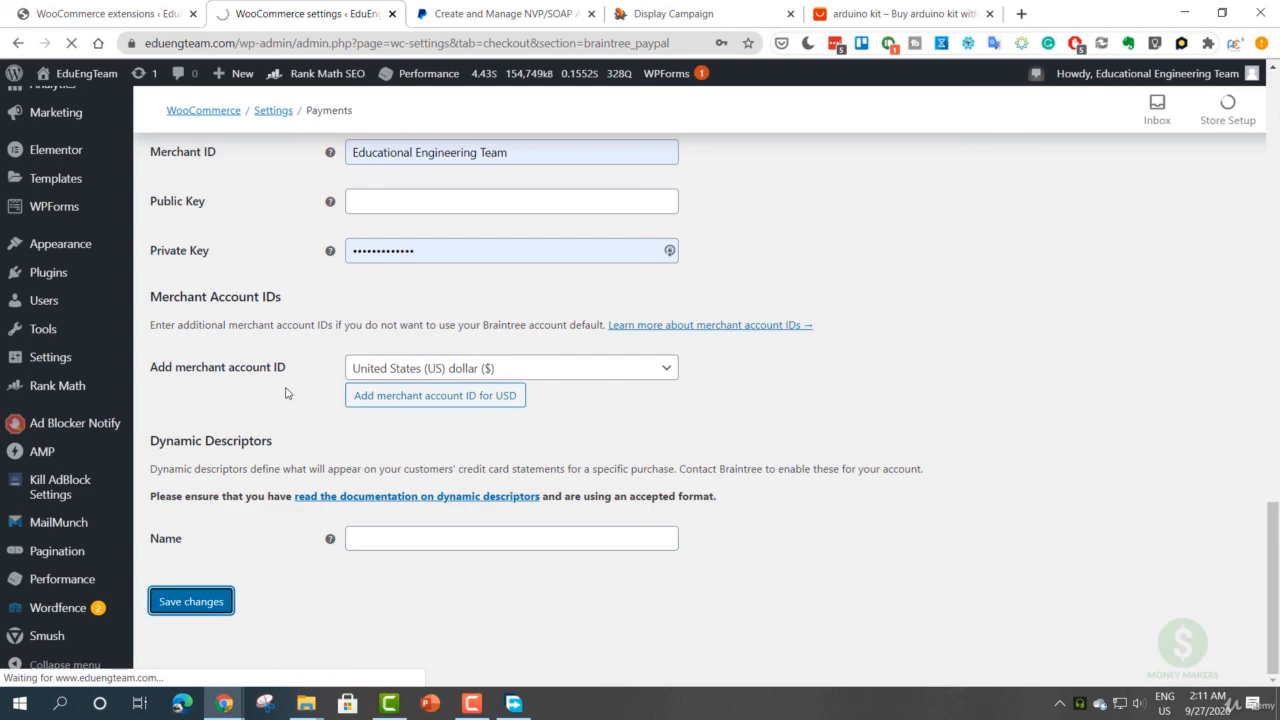
- Return to the list of payment methods and enable the Braintree (Credit Card) method
scroll(232, 328, down, 2)
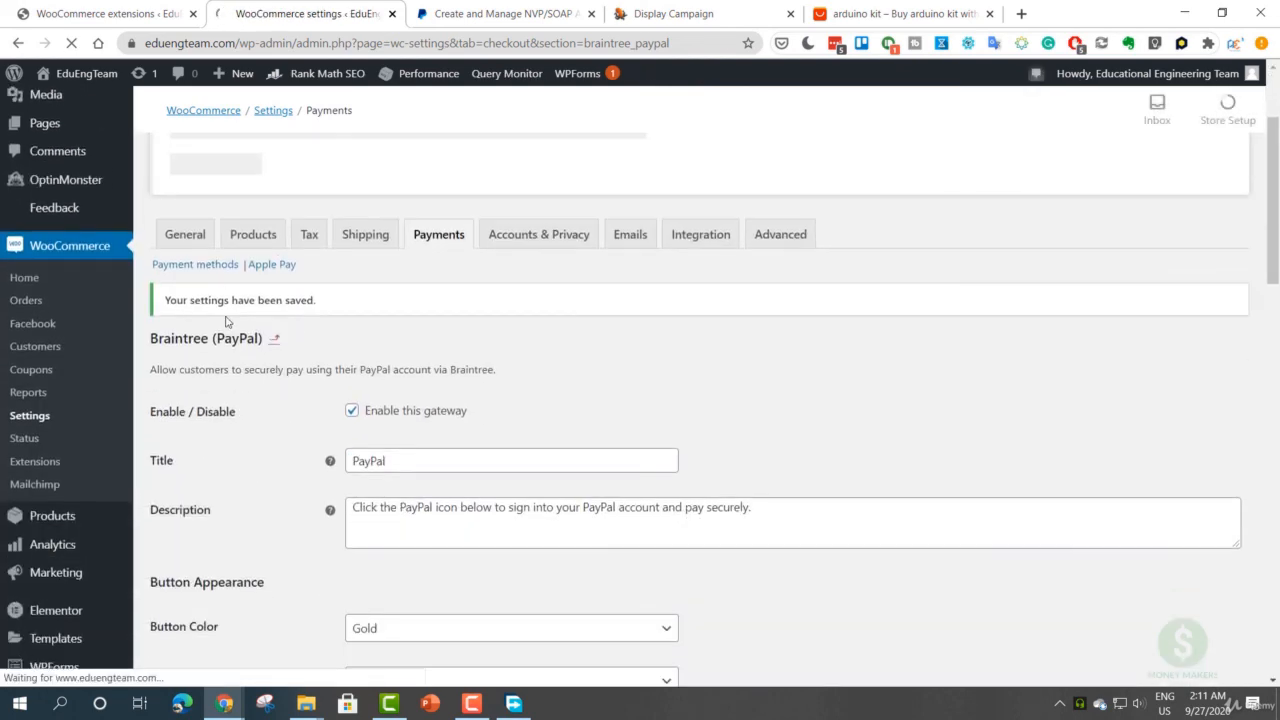
scroll(223, 380, down, 3)
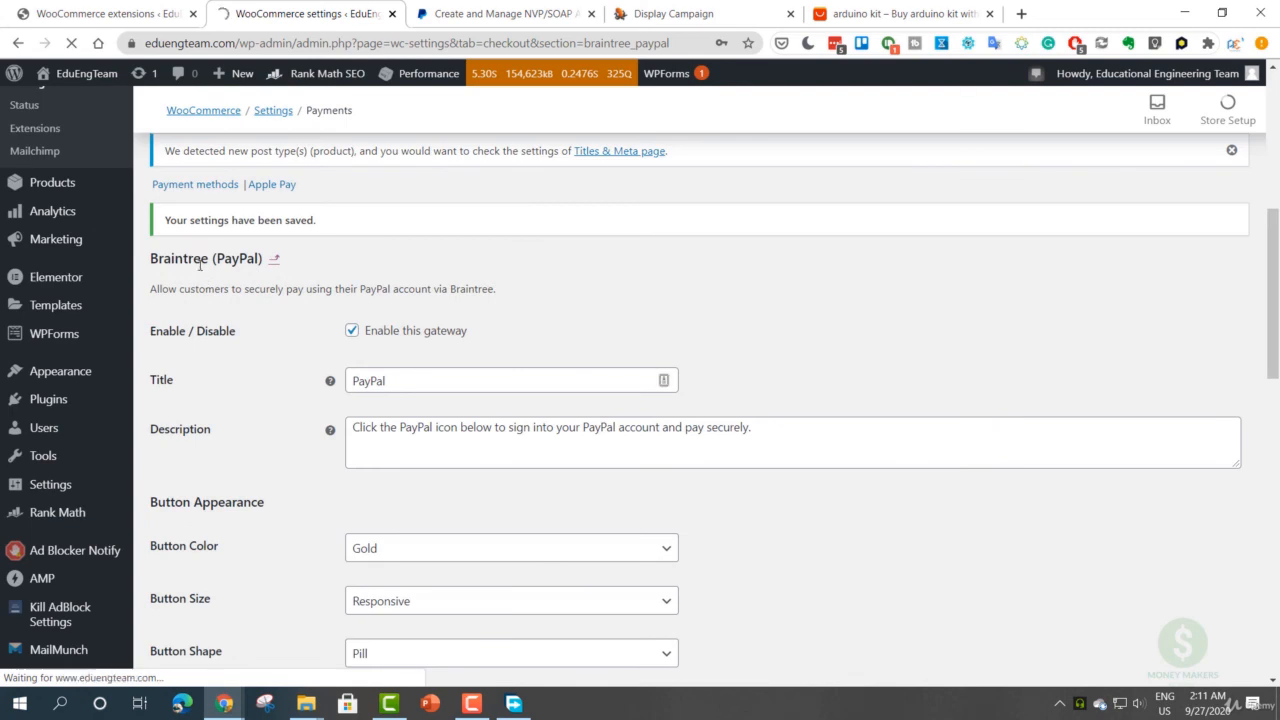
scroll(205, 300, up, 2)
click(218, 354)
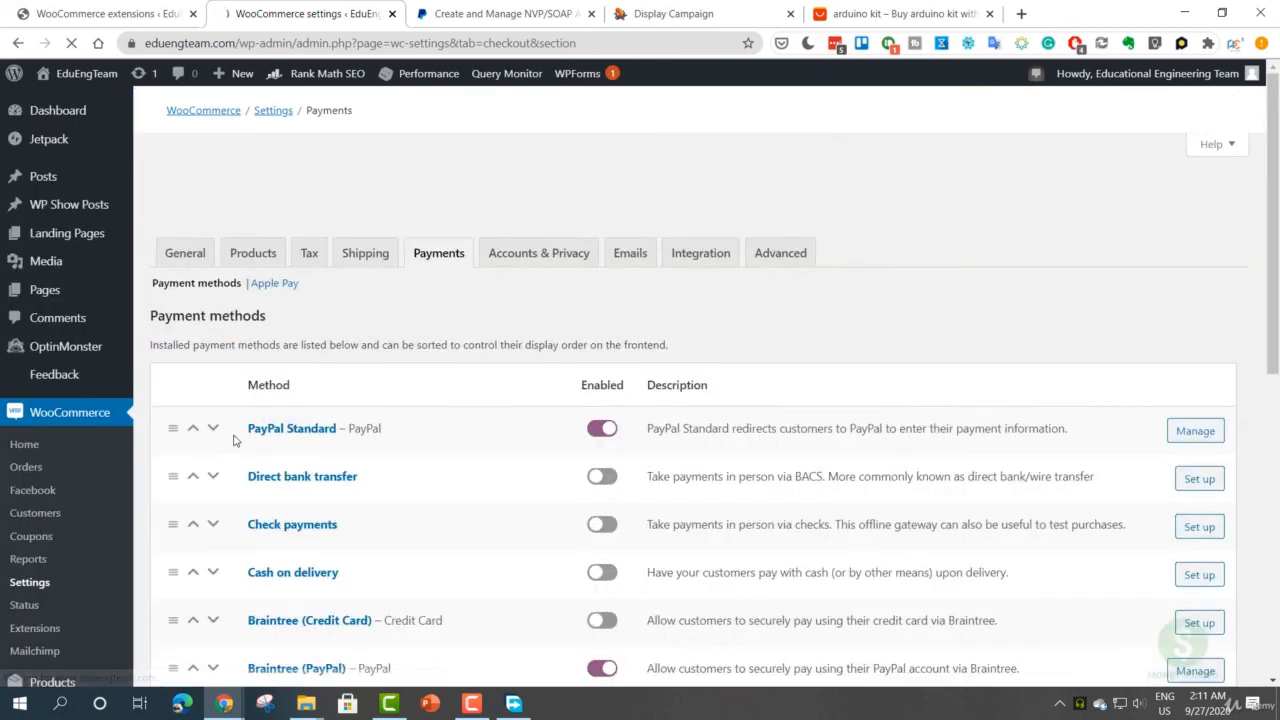
scroll(366, 440, down, 6)
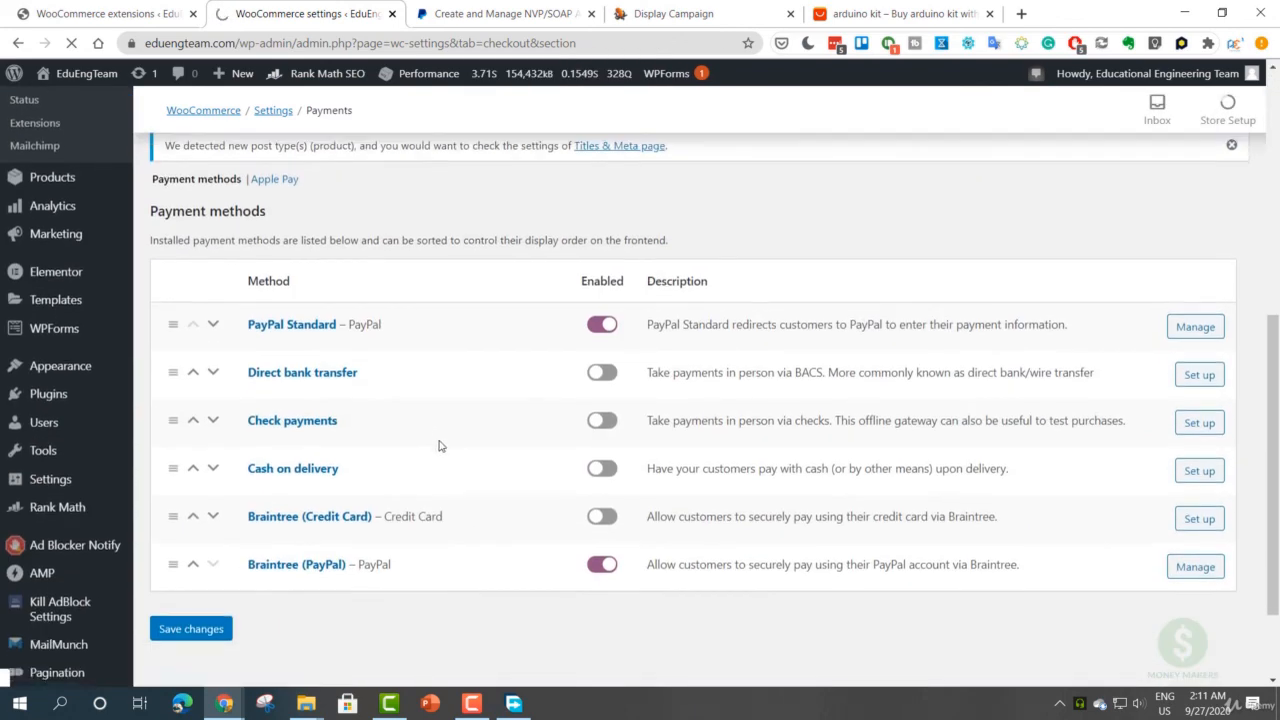
scroll(441, 448, up, 1)
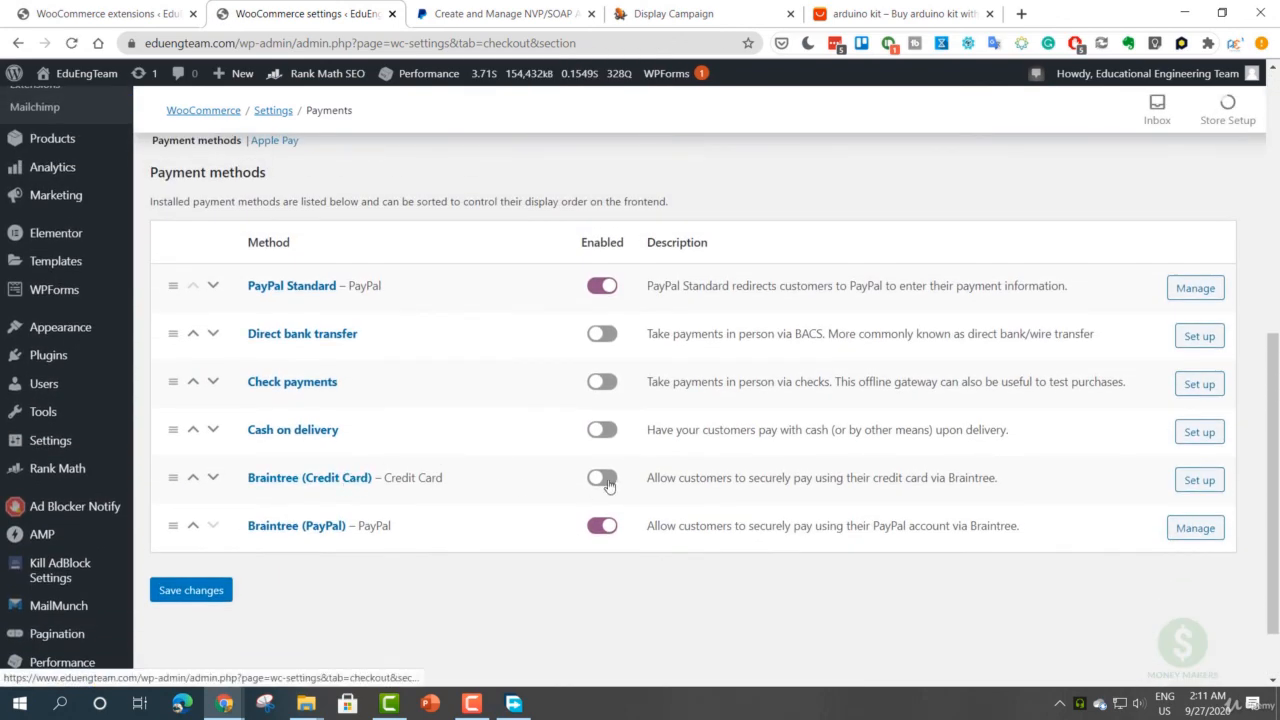
click(605, 480)
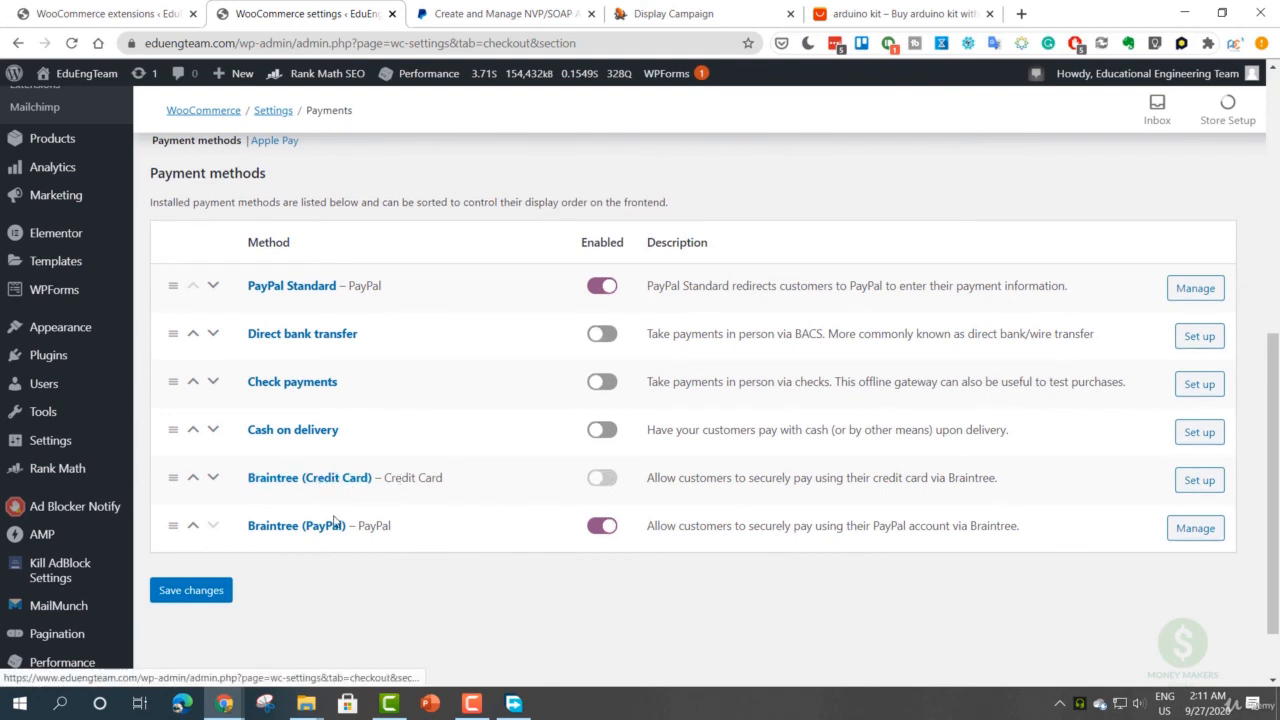
- Reorder the payment methods so Braintree (Credit Card) and Braintree (PayPal) come directly after PayPal Standard, in that order
drag(171, 477, 173, 300)
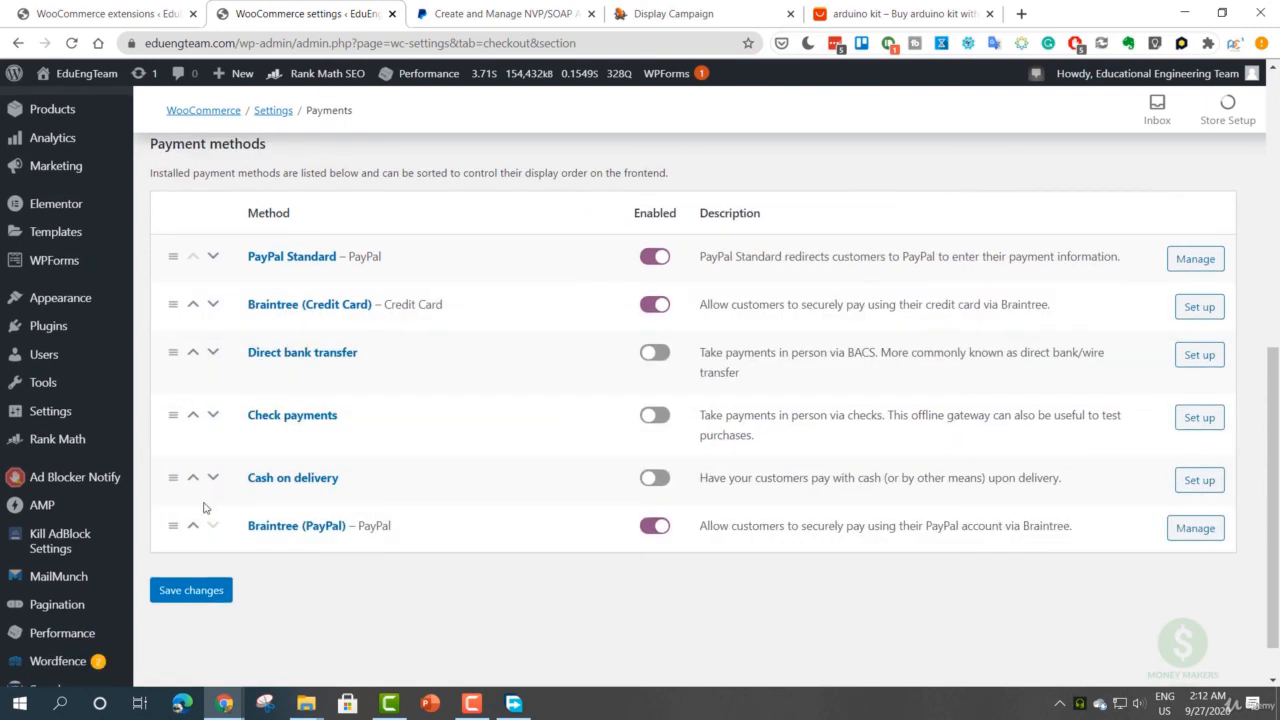
drag(171, 523, 189, 303)
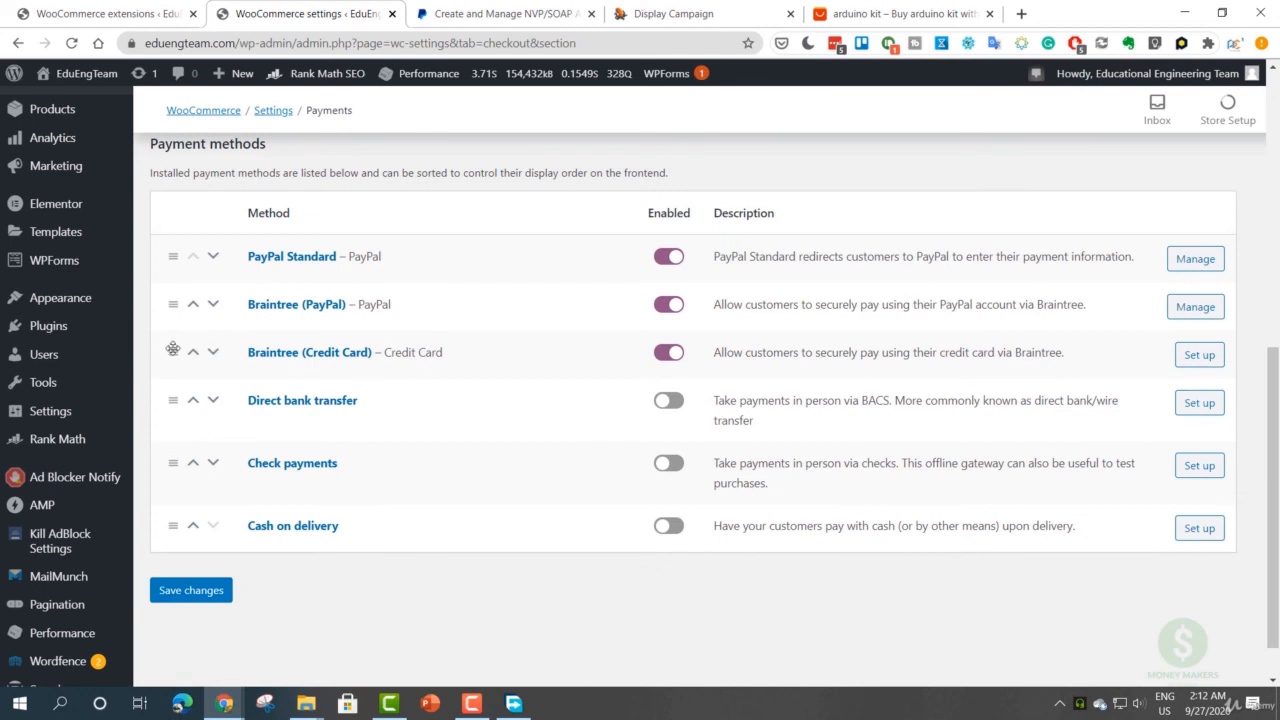
drag(173, 349, 174, 294)
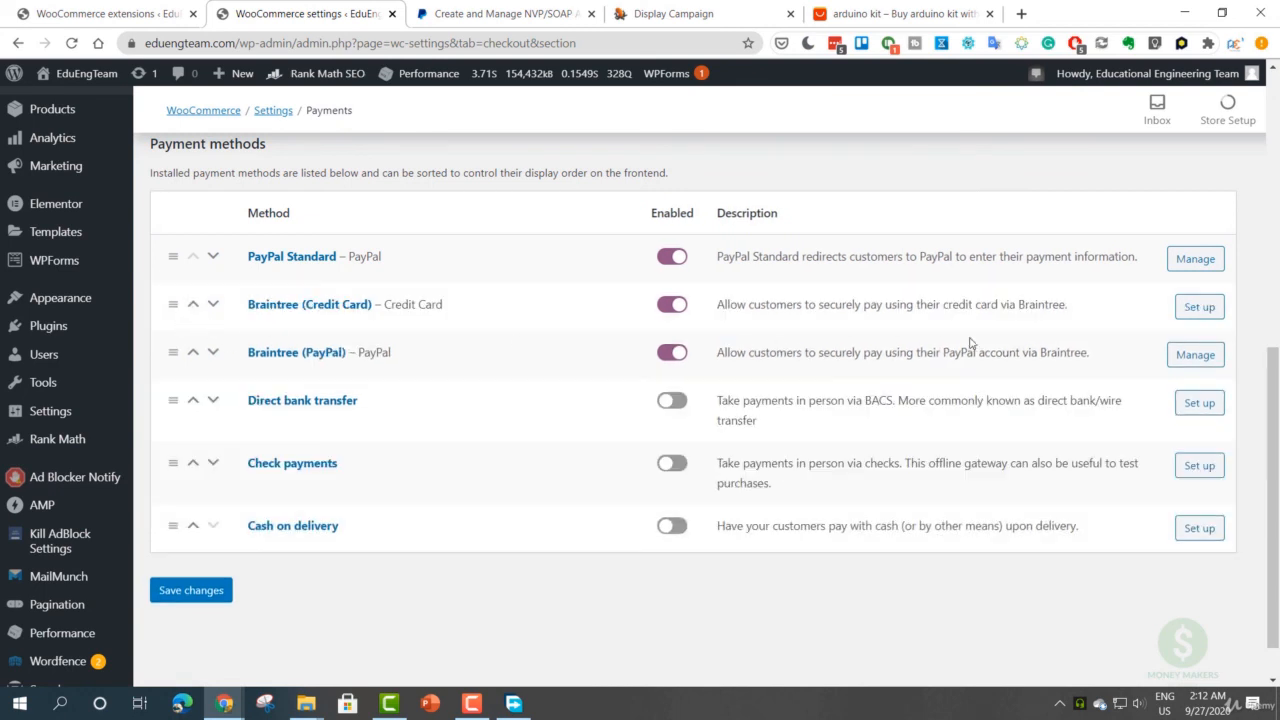
- Open the Braintree (Credit Card) setup and clear the stray autofilled text from the accepted card logos
click(1196, 310)
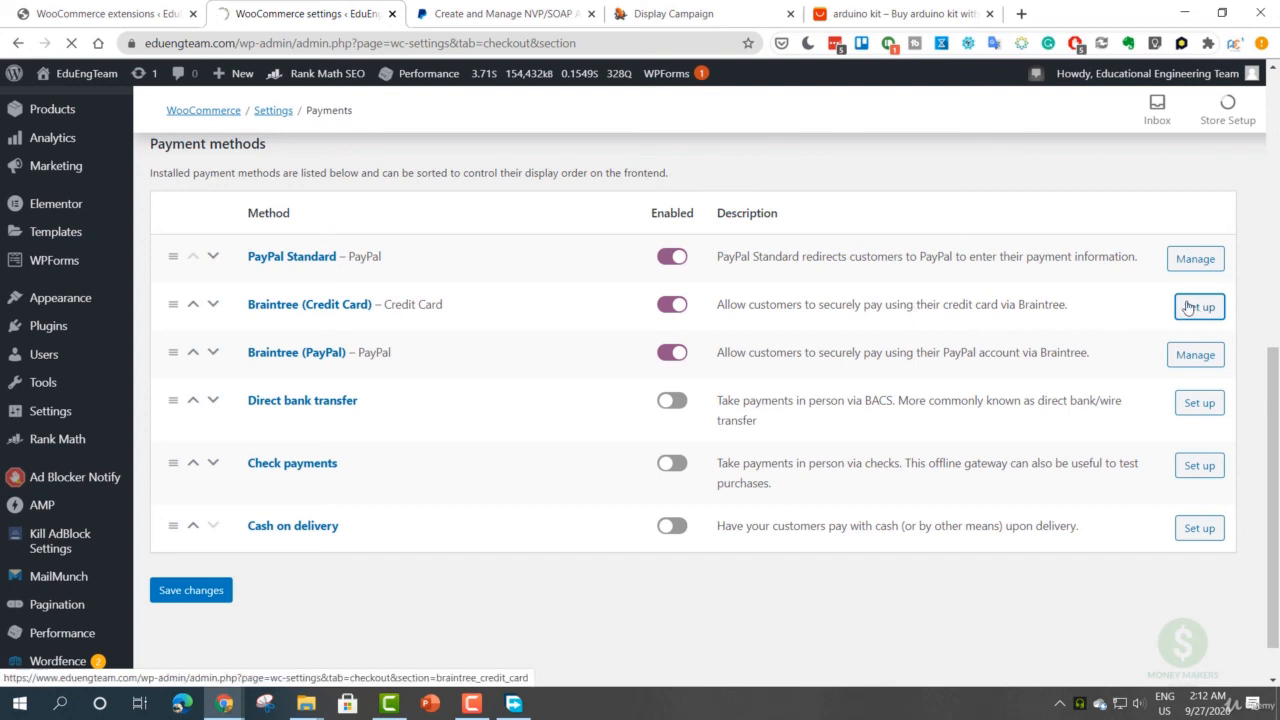
scroll(743, 352, down, 2)
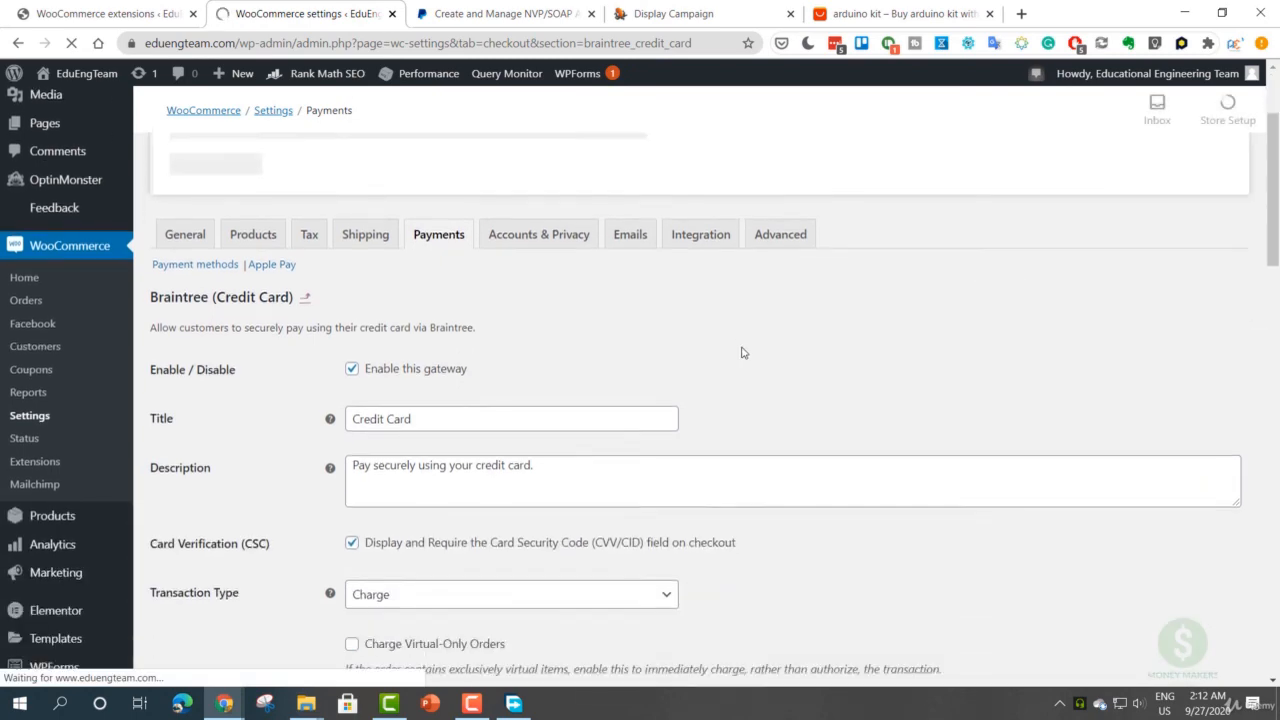
scroll(603, 343, down, 5)
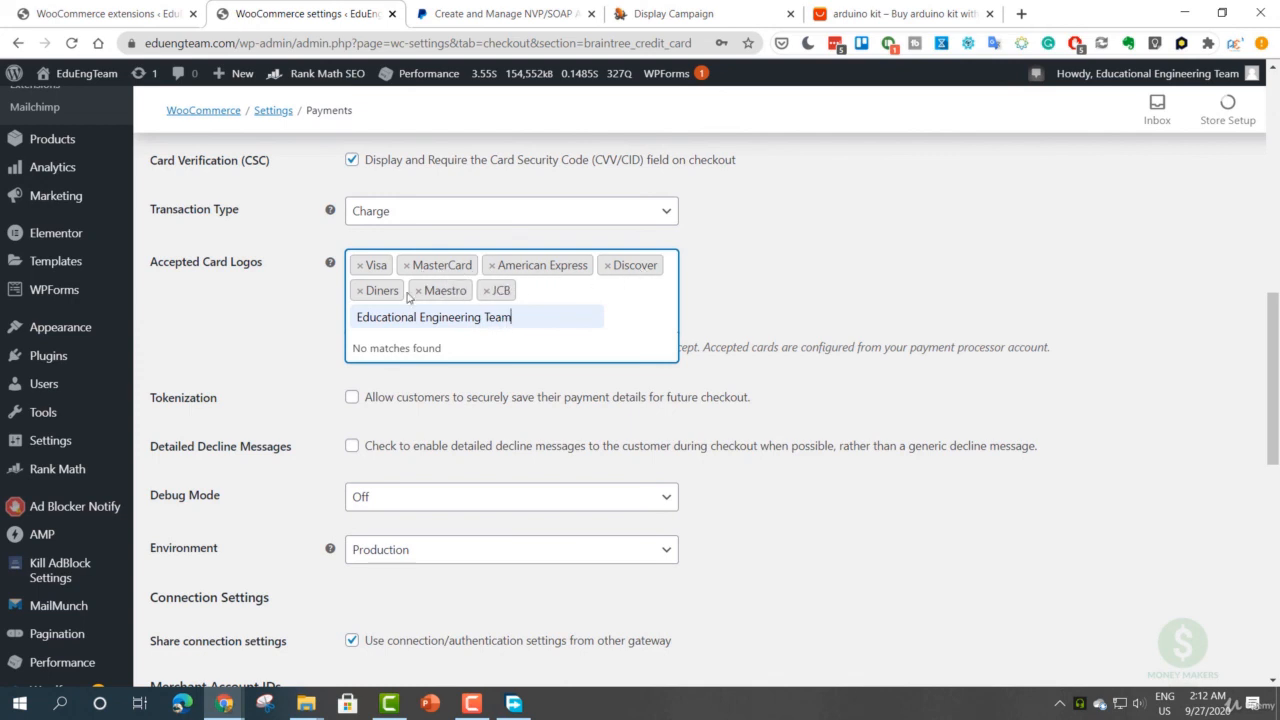
click(522, 316)
click(473, 317)
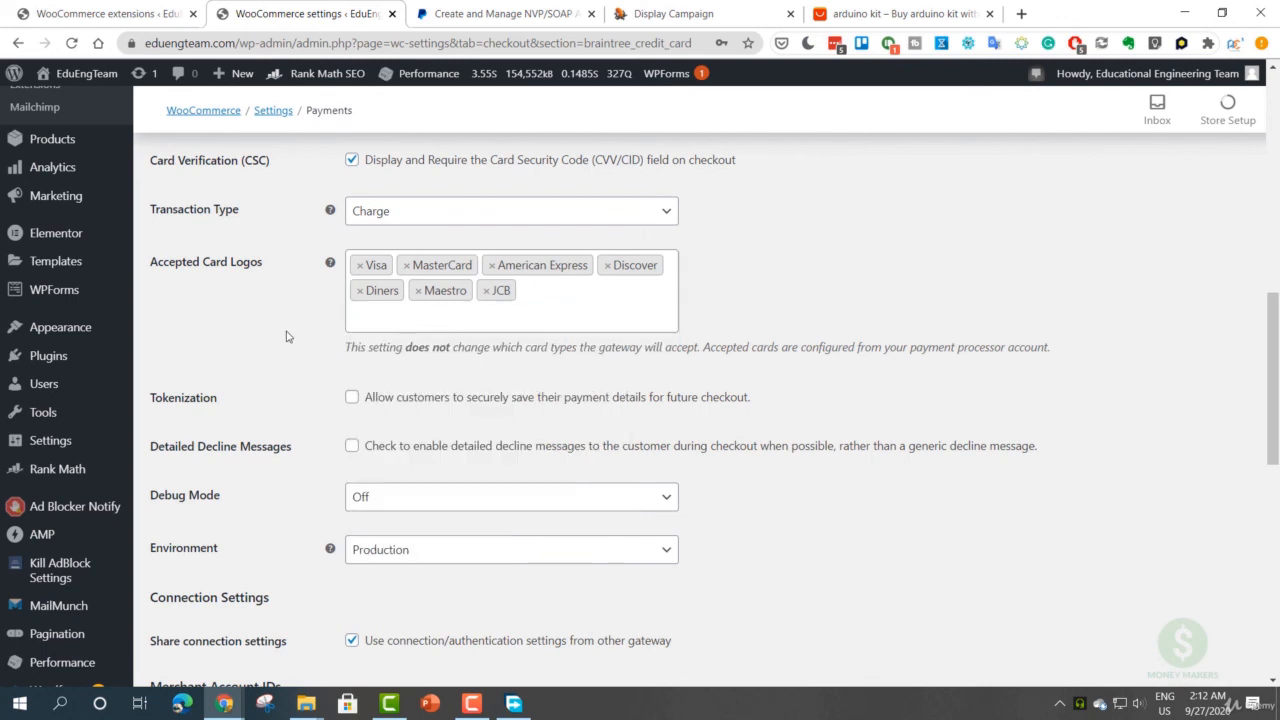
- Enable tokenization and detailed decline messages for the Braintree credit card gateway and save the changes
scroll(289, 335, down, 1)
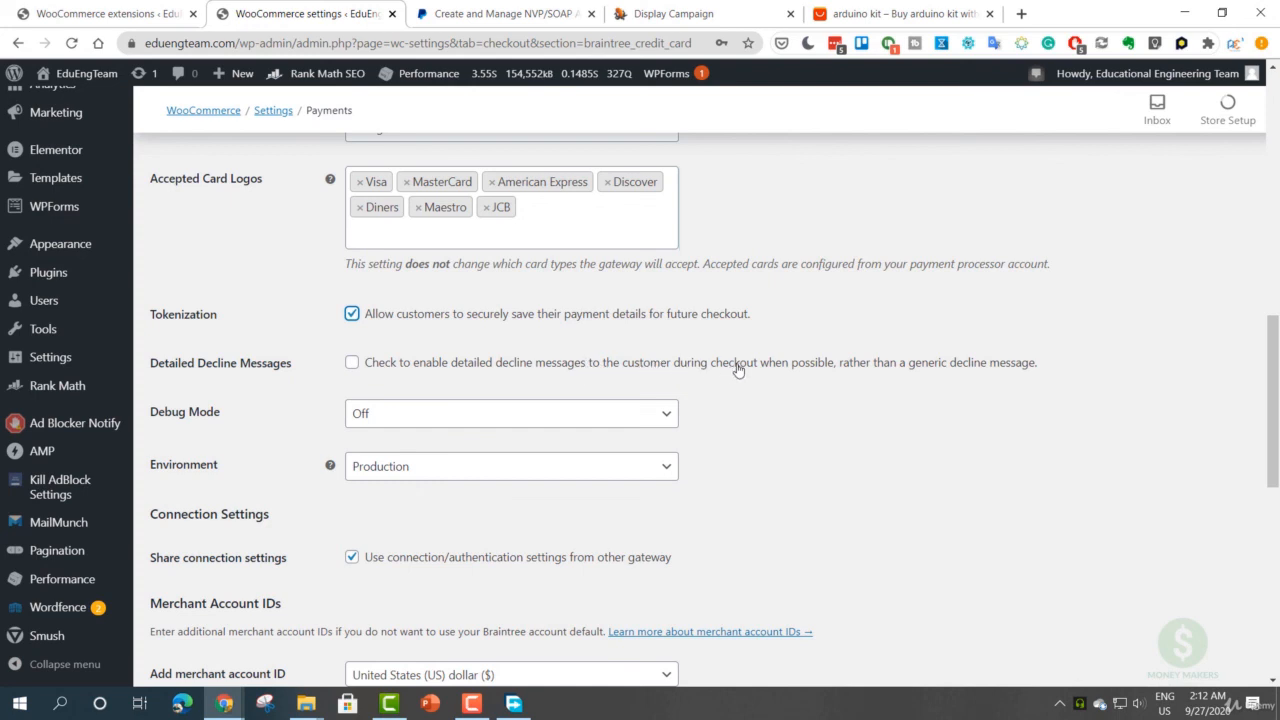
click(758, 366)
scroll(263, 338, down, 5)
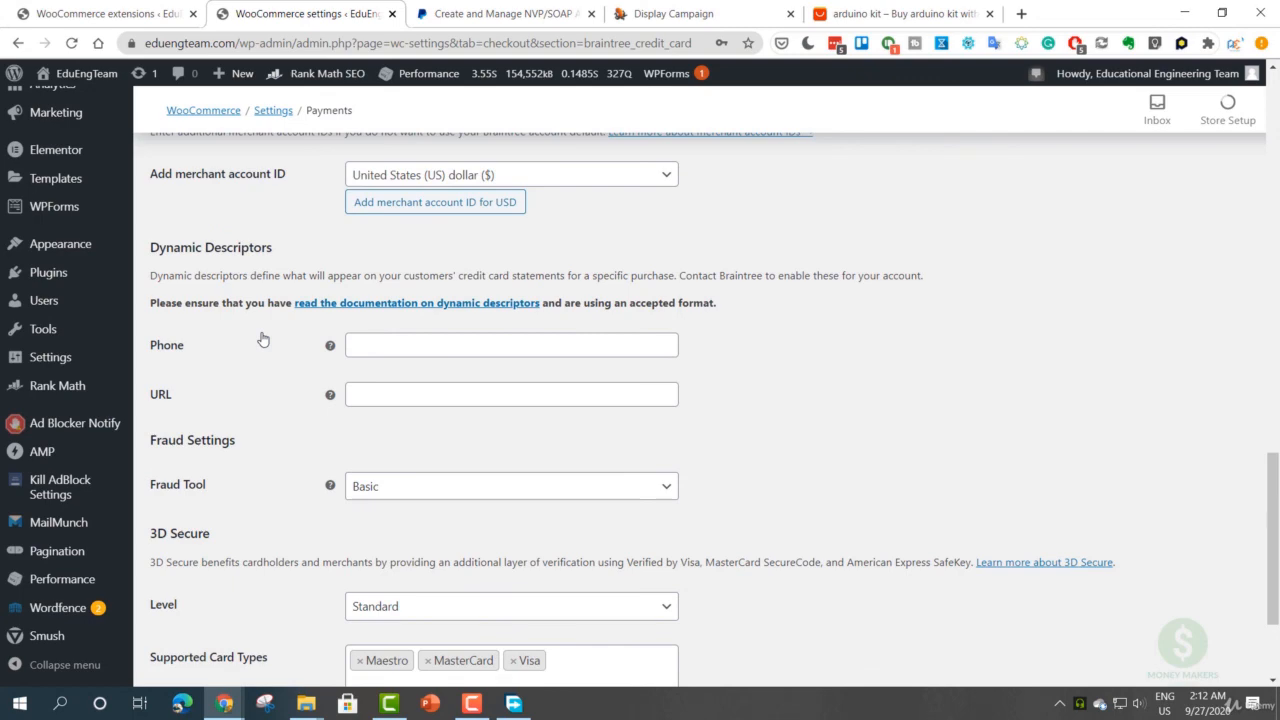
scroll(263, 340, down, 2)
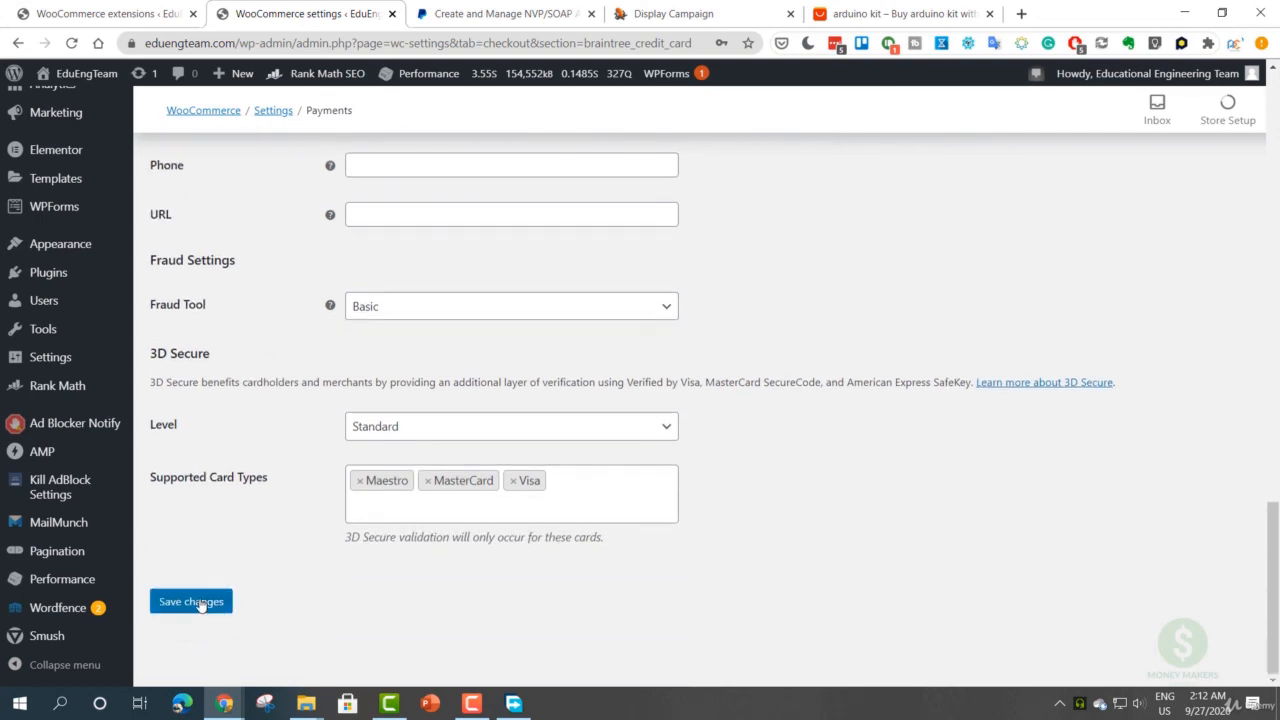
click(191, 601)
- Review the payment methods and store notices, and open the All Products list in a separate browser tab
scroll(224, 486, up, 10)
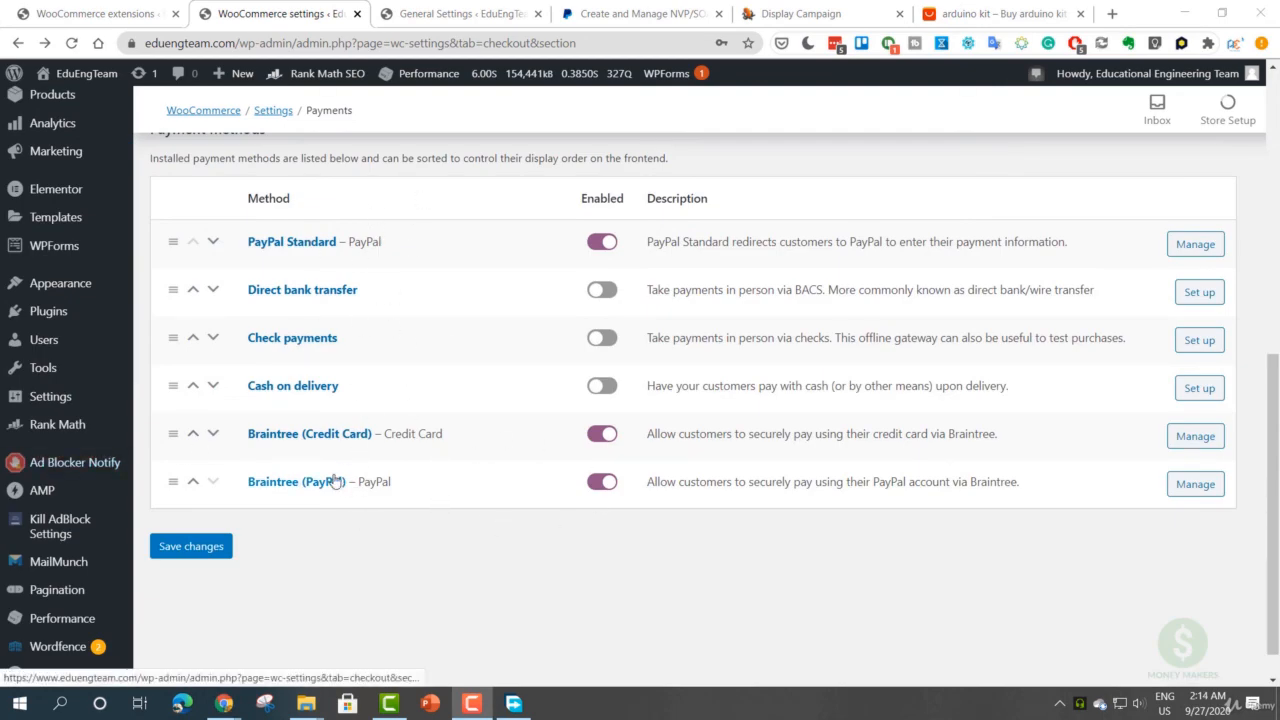
scroll(77, 180, up, 10)
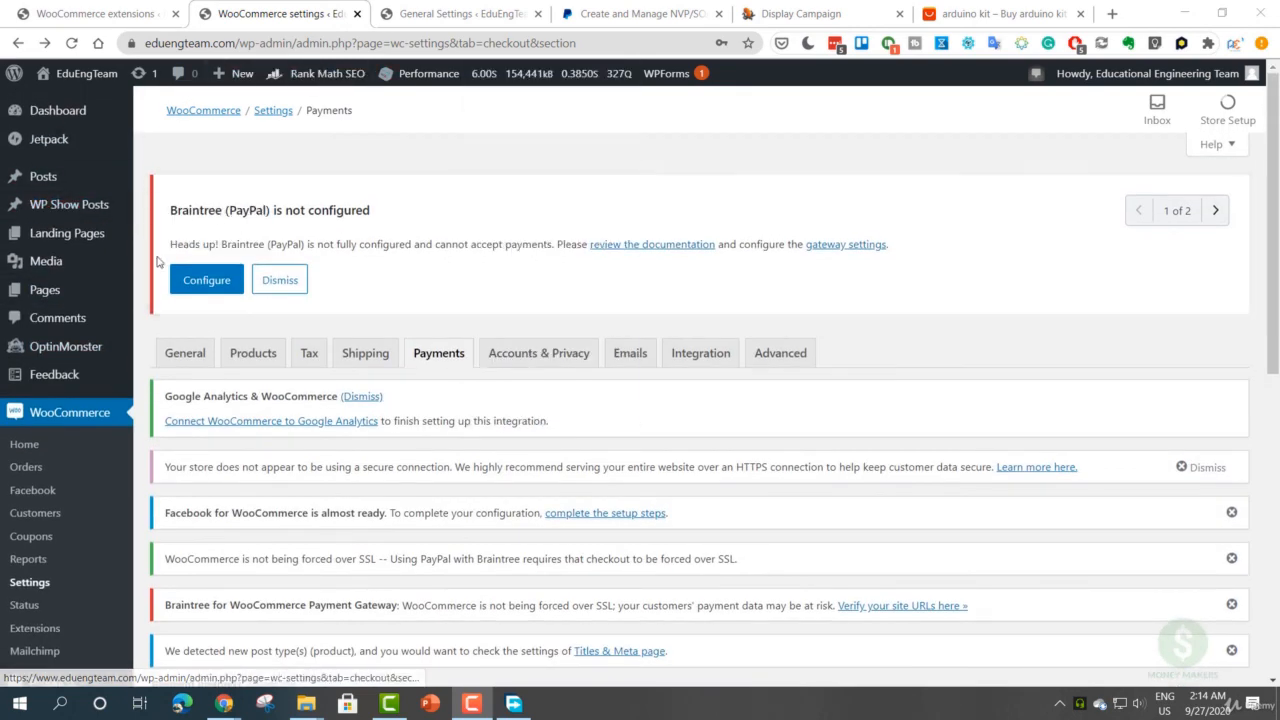
scroll(49, 349, down, 5)
scroll(23, 300, up, 2)
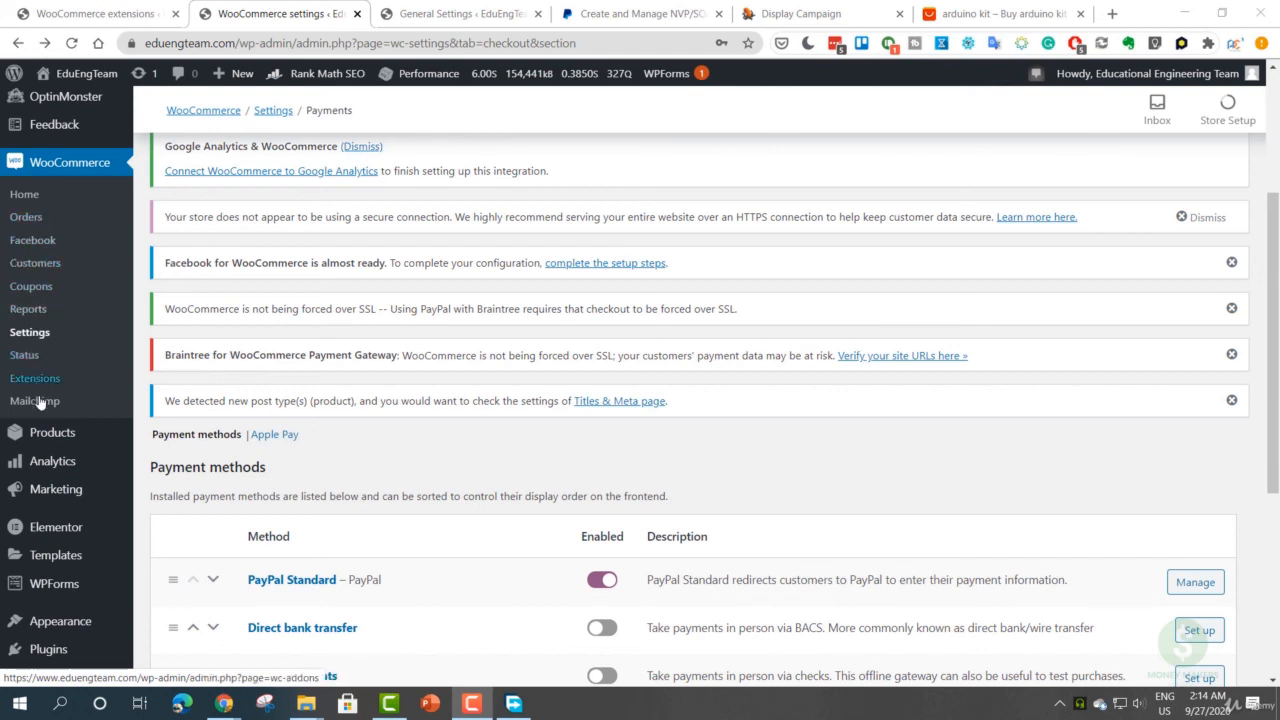
mouse_move(44, 430)
middle_click(196, 437)
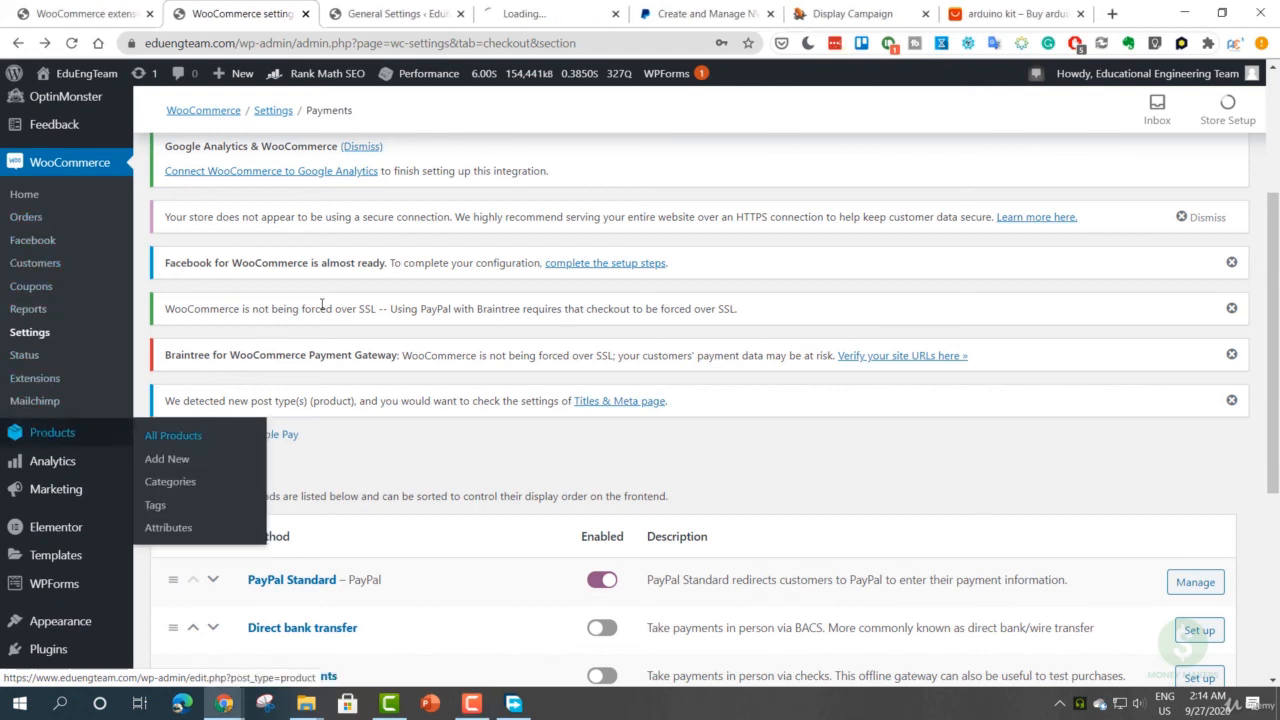
- View the Arduino UNO R3 starter kit's store page in a separate browser tab and add one kit to the cart
click(560, 14)
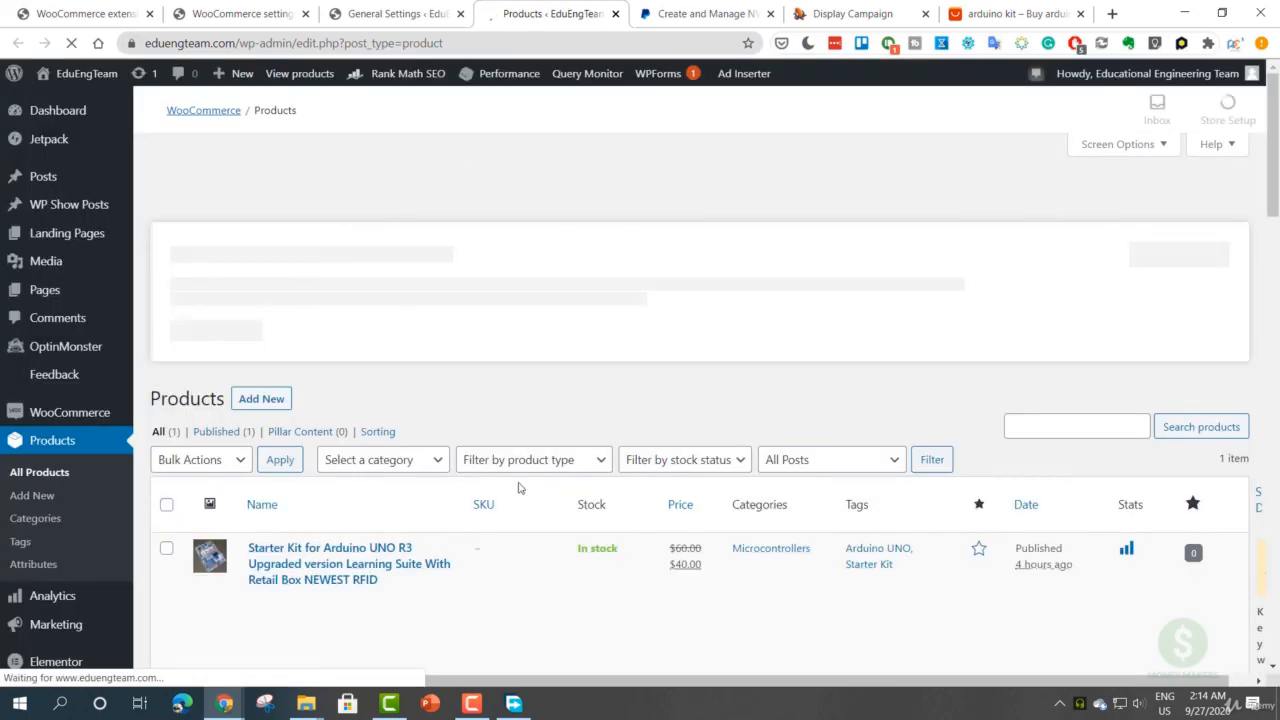
scroll(600, 523, down, 3)
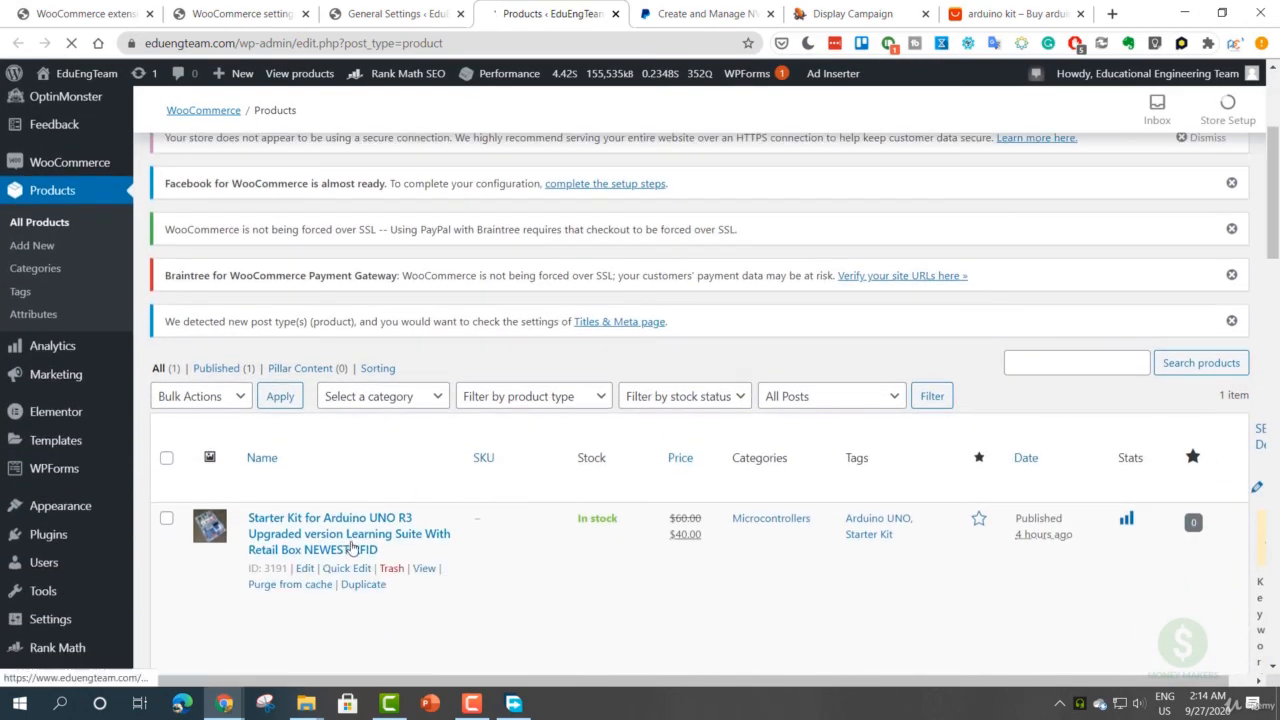
middle_click(424, 568)
click(585, 13)
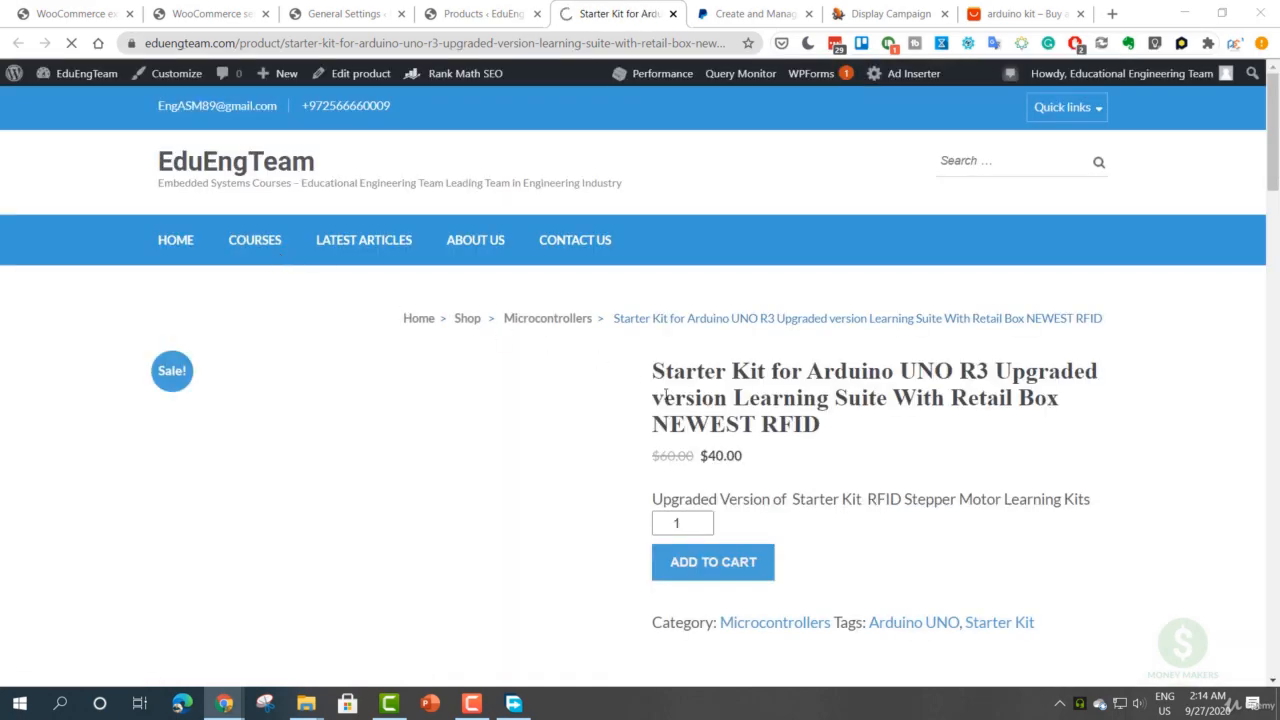
scroll(666, 395, down, 2)
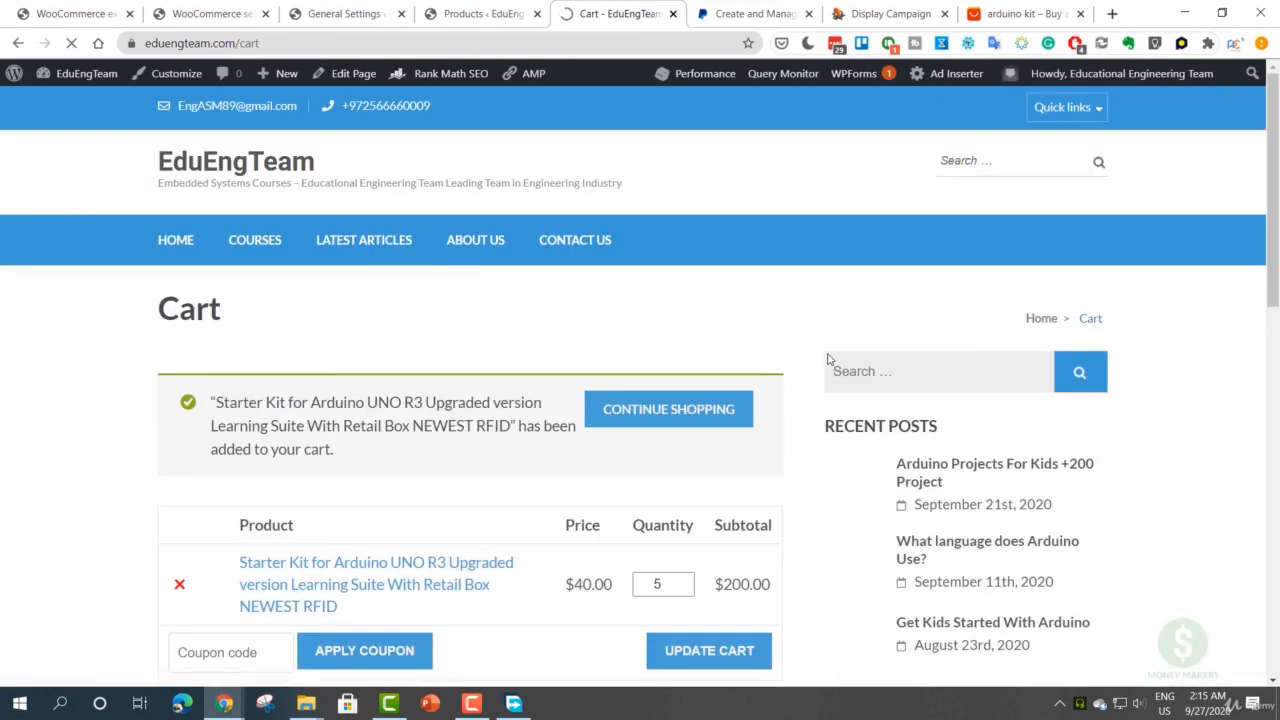
- Reduce the starter kit's quantity in the cart to 1 and update the cart
scroll(828, 360, down, 2)
scroll(814, 391, down, 2)
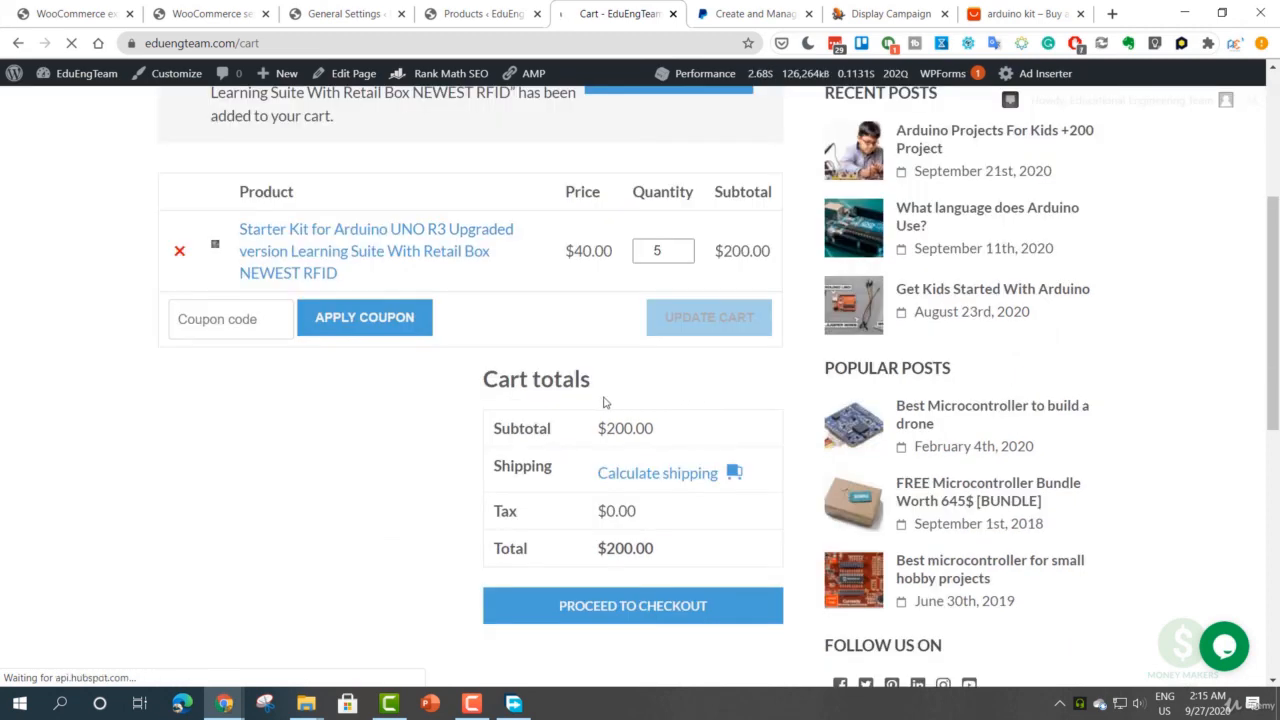
scroll(463, 418, up, 1)
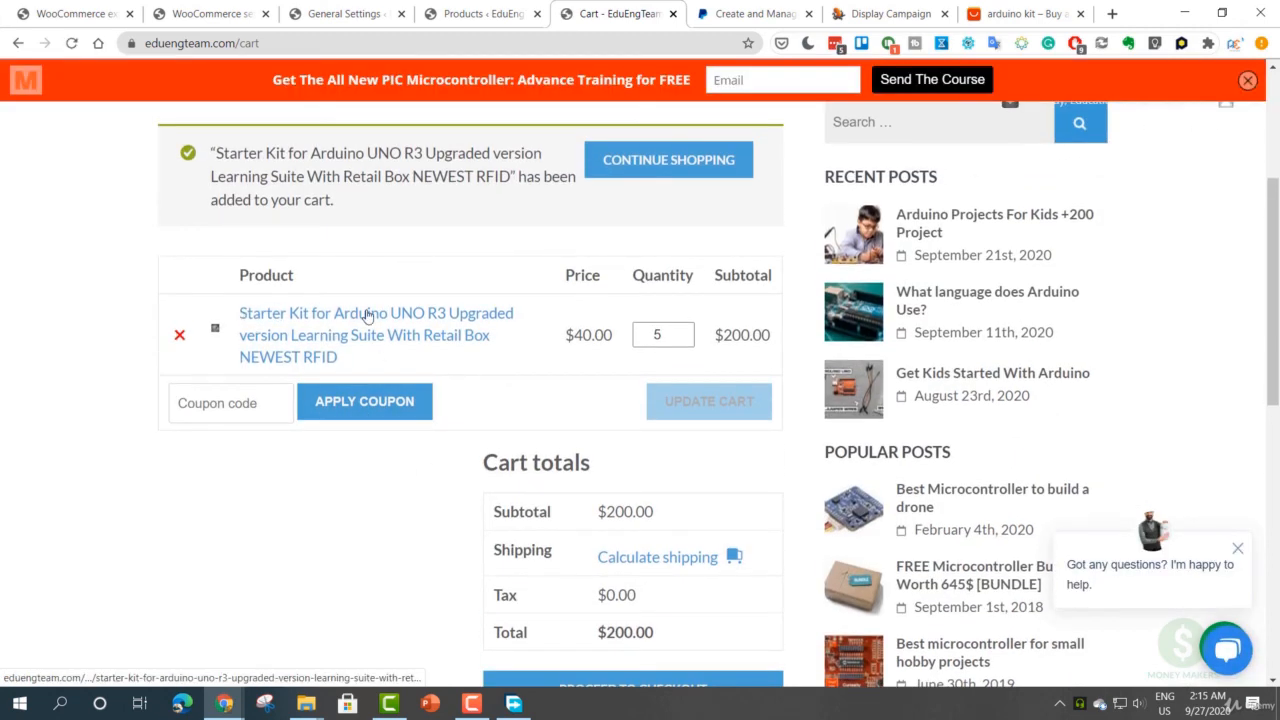
click(685, 340)
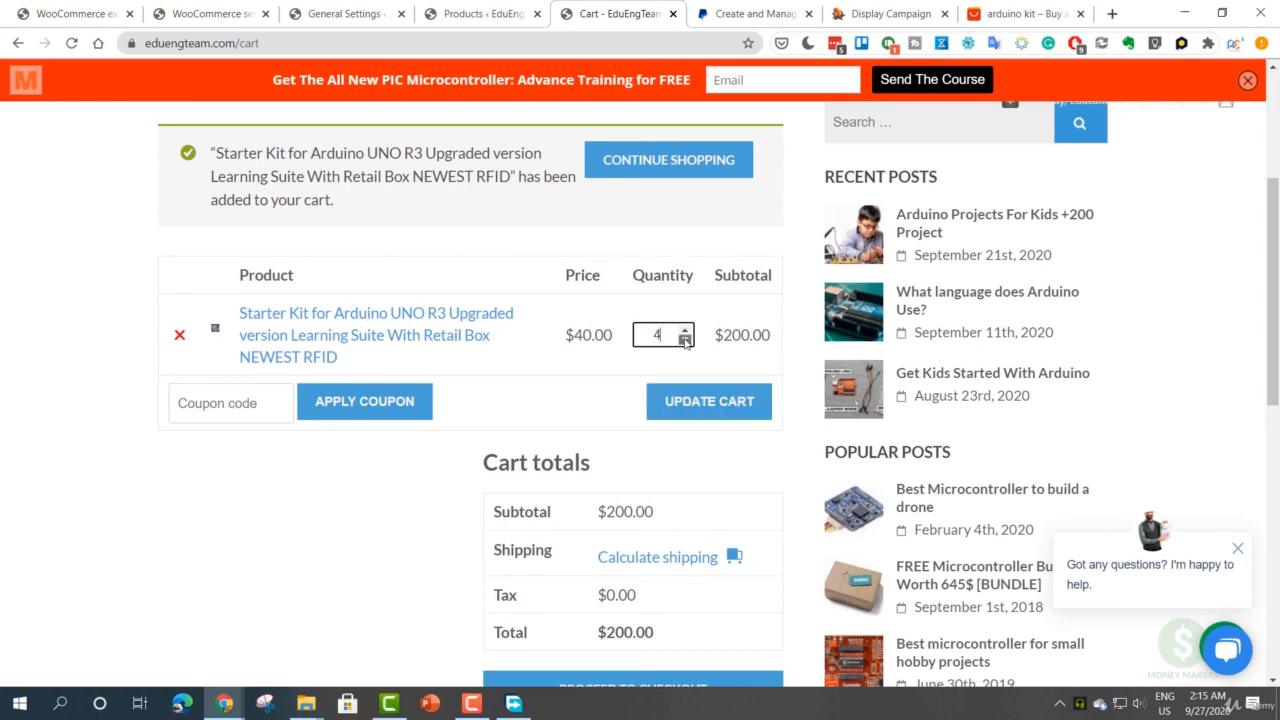
click(690, 405)
scroll(403, 468, down, 2)
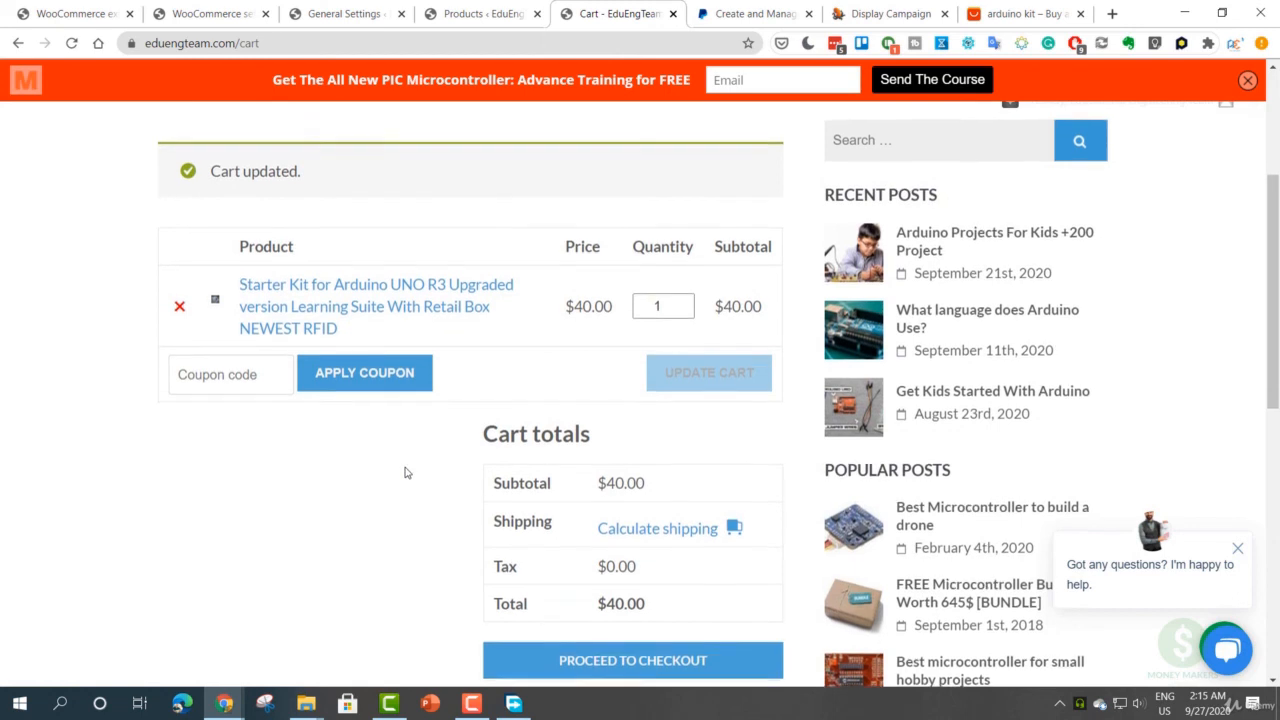
- Calculate the cart's shipping using the saved autofill address in Israel, and check the shipping method offered
scroll(405, 474, down, 2)
click(634, 365)
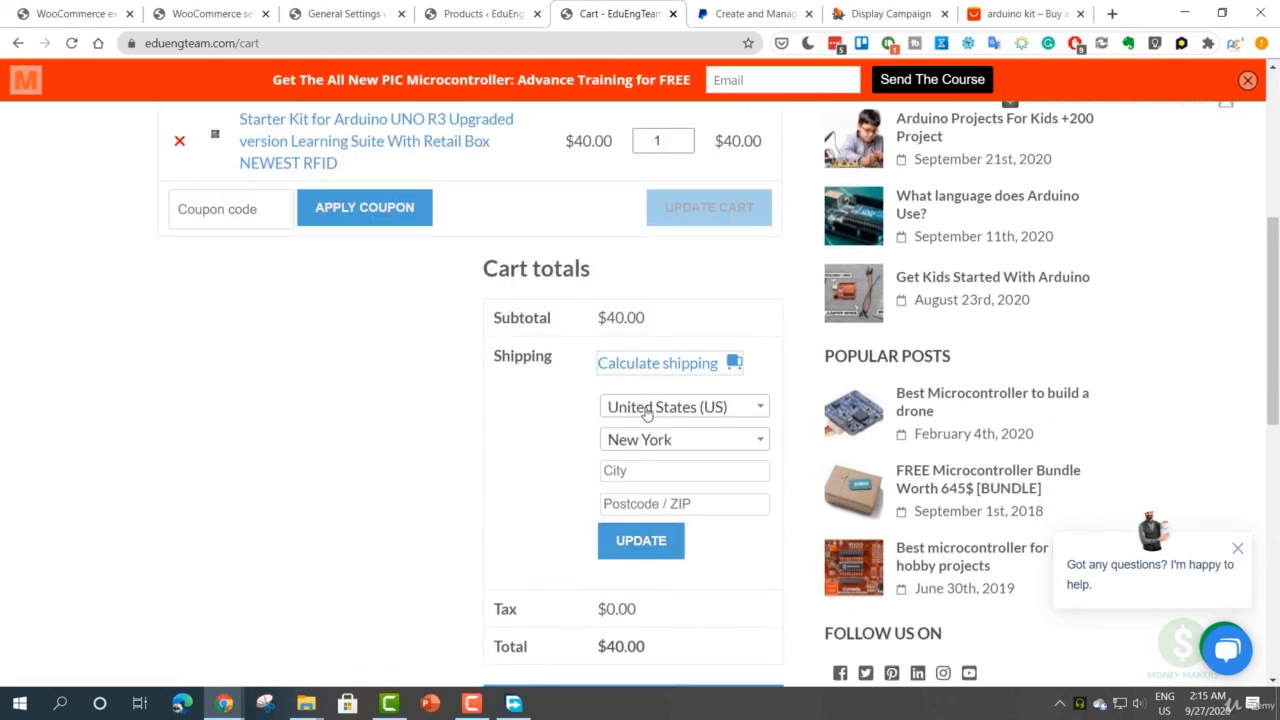
click(651, 468)
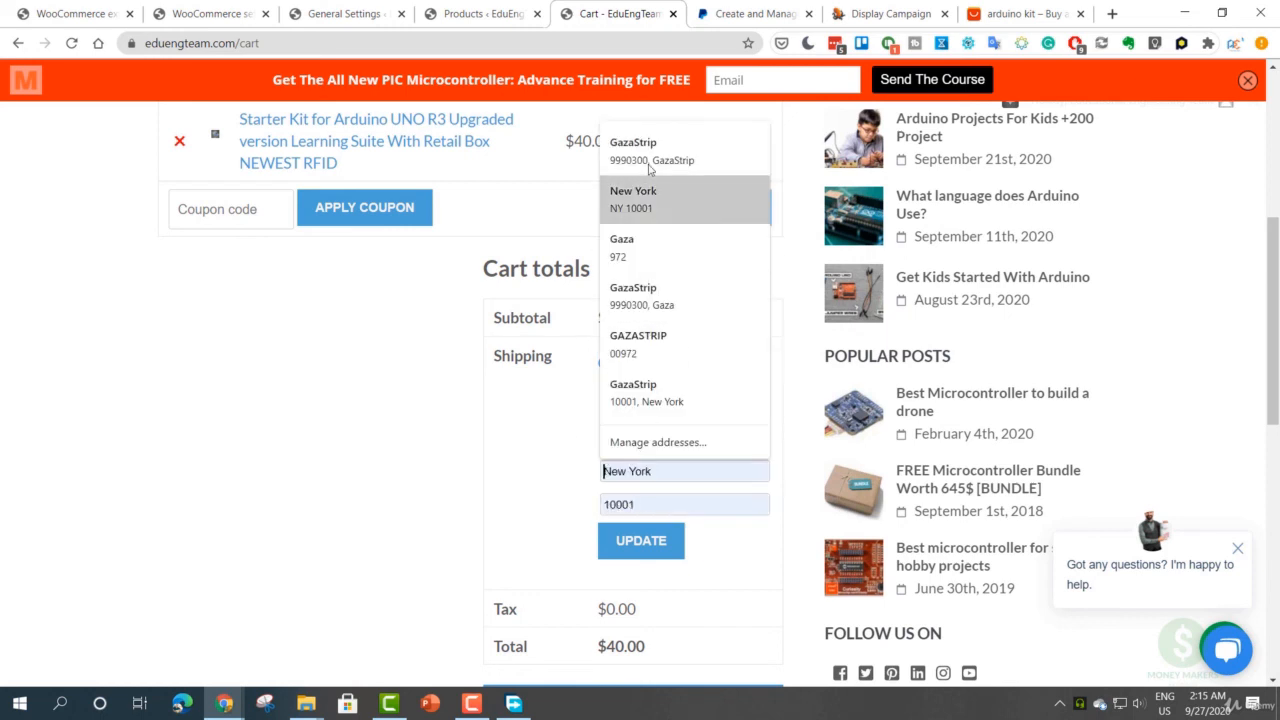
click(646, 156)
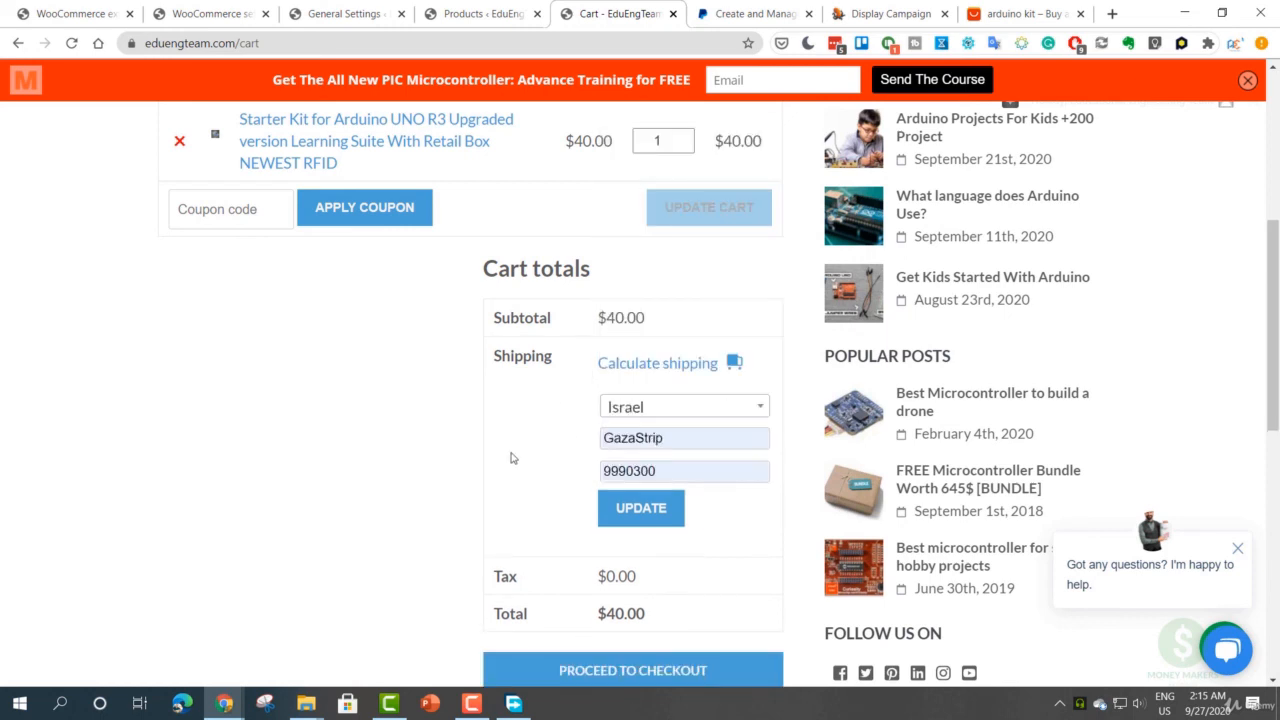
click(646, 508)
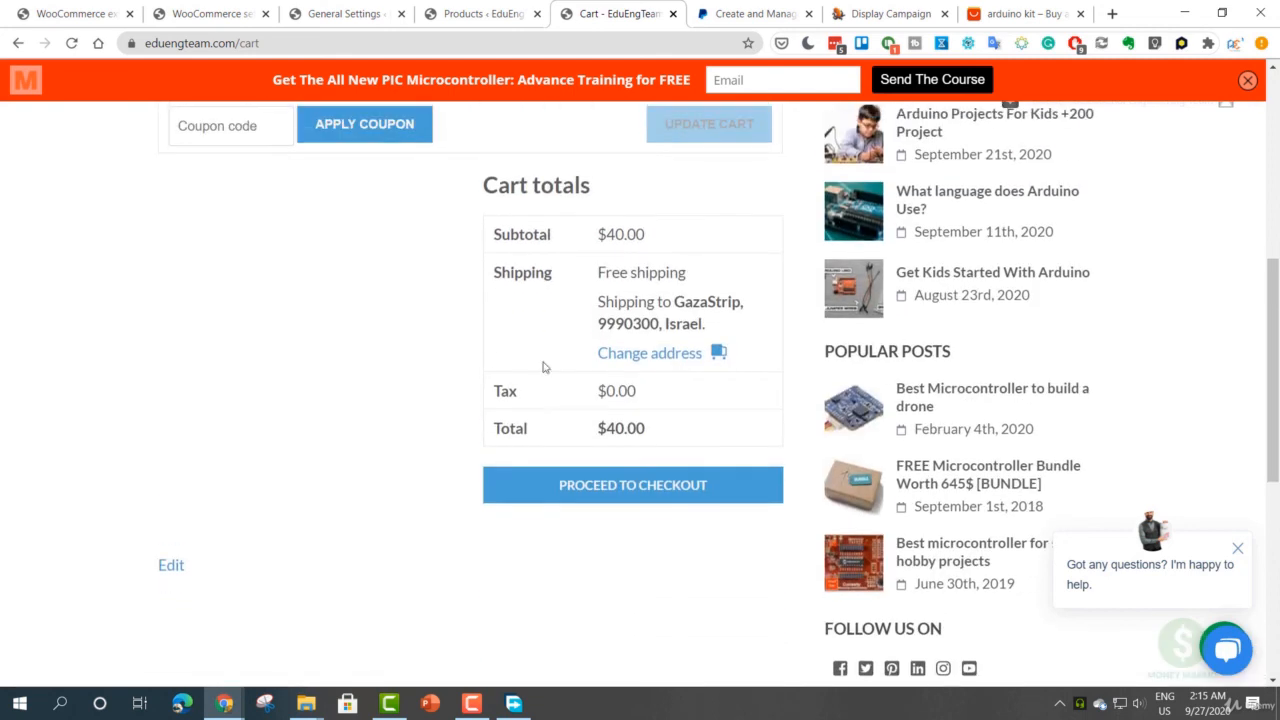
drag(601, 272, 668, 275)
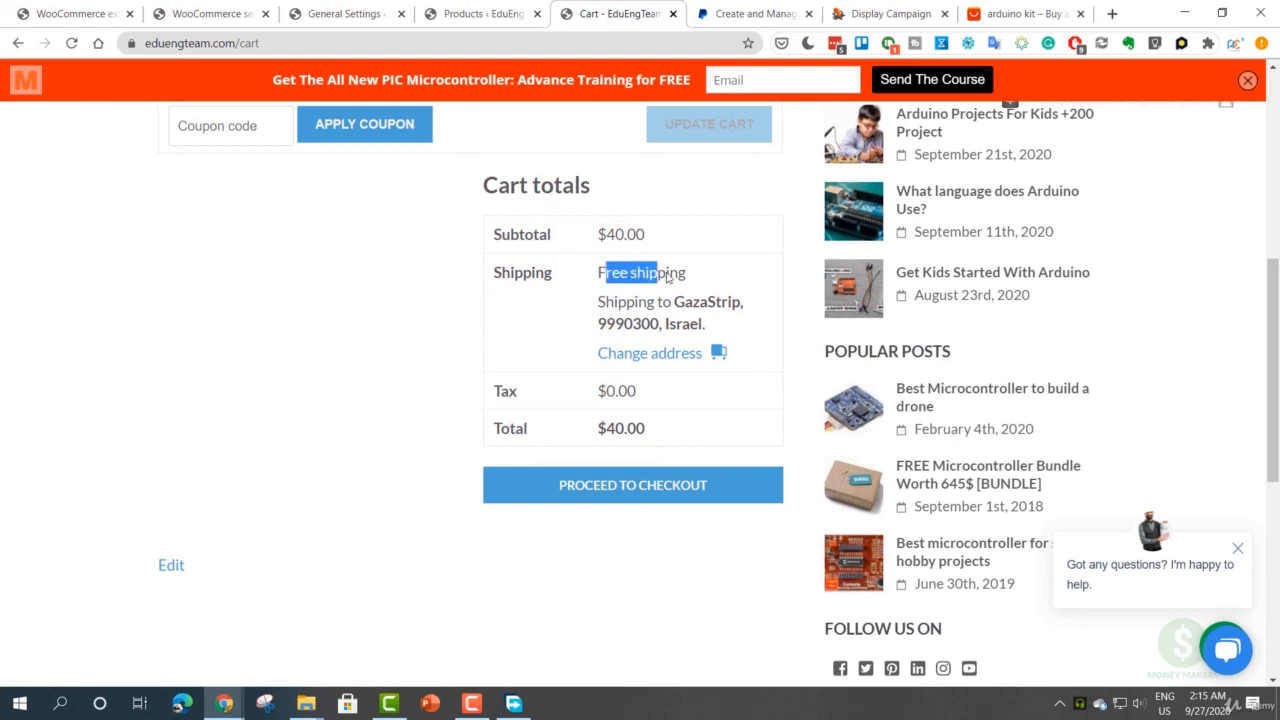
click(628, 281)
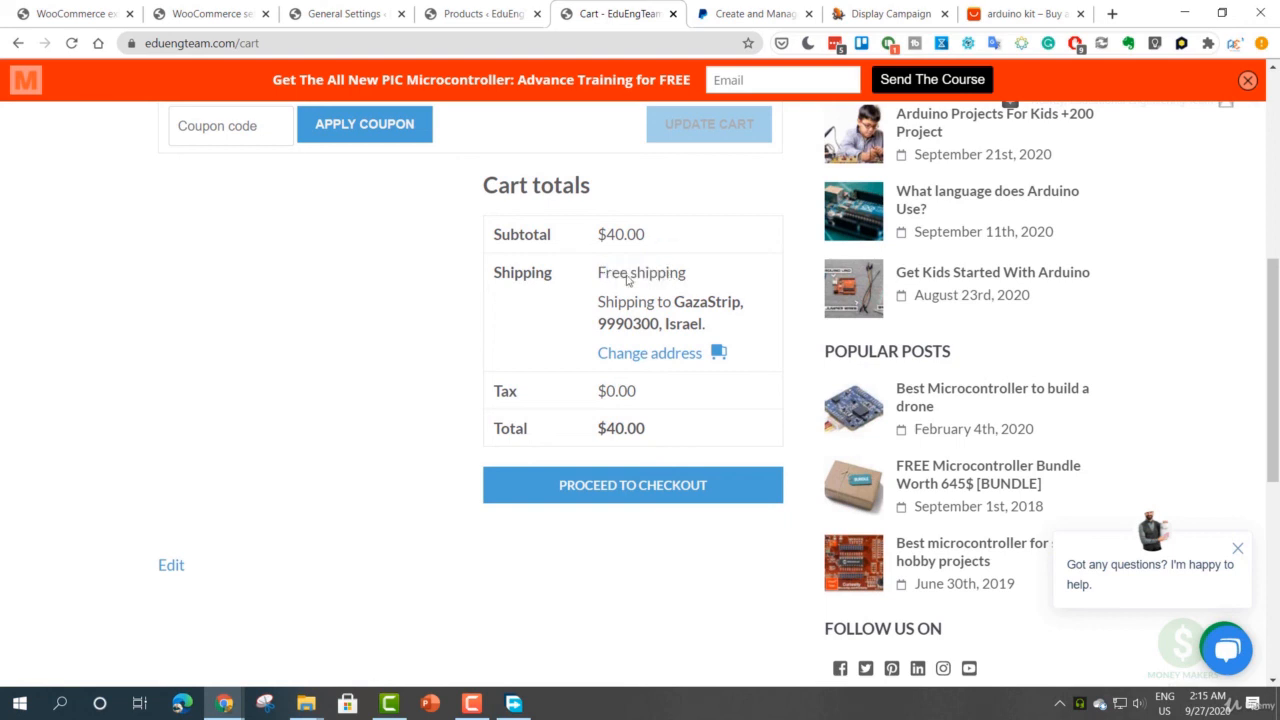
- Proceed to checkout and preview the separate shipping address fields, leaving shipping to a different address disabled
click(632, 487)
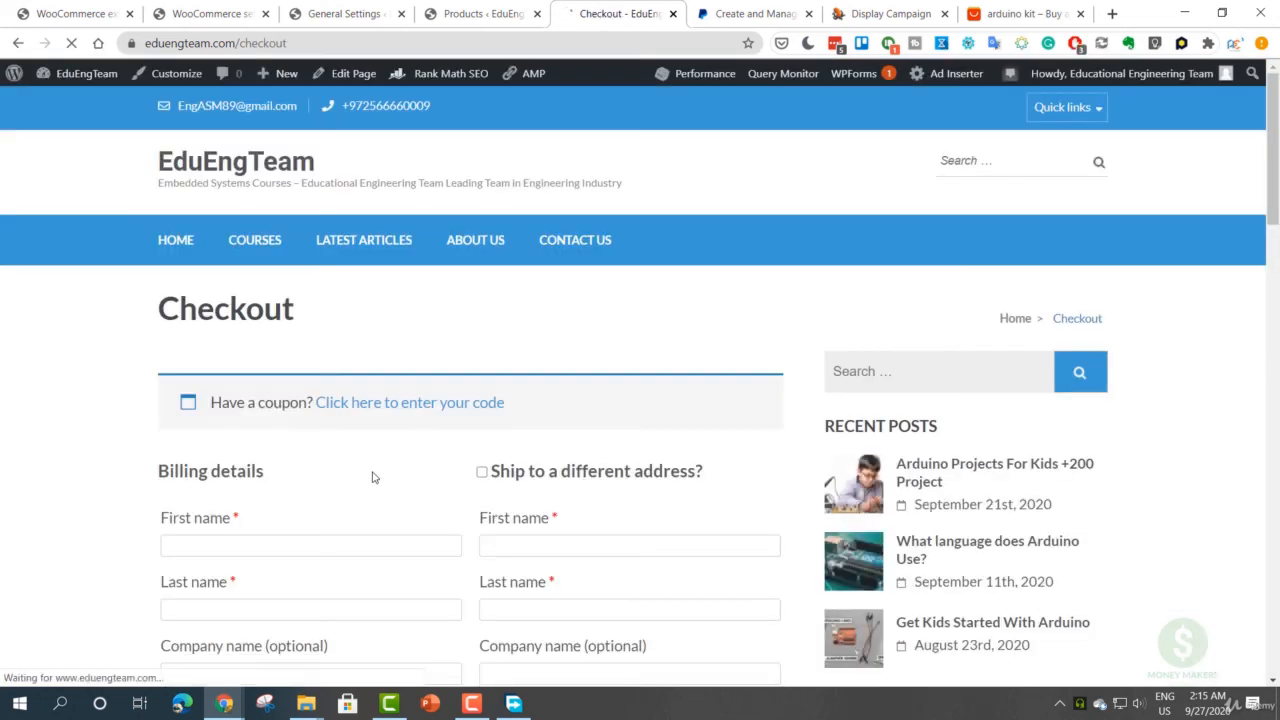
scroll(372, 477, down, 3)
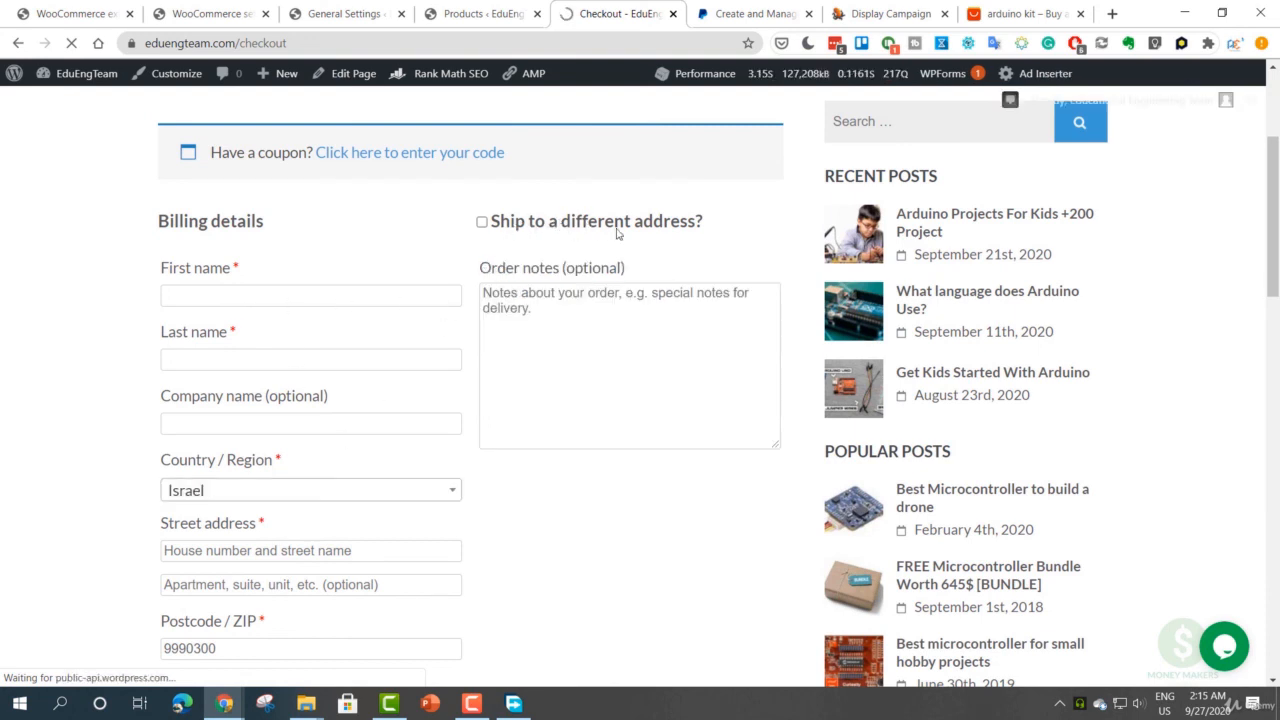
click(482, 222)
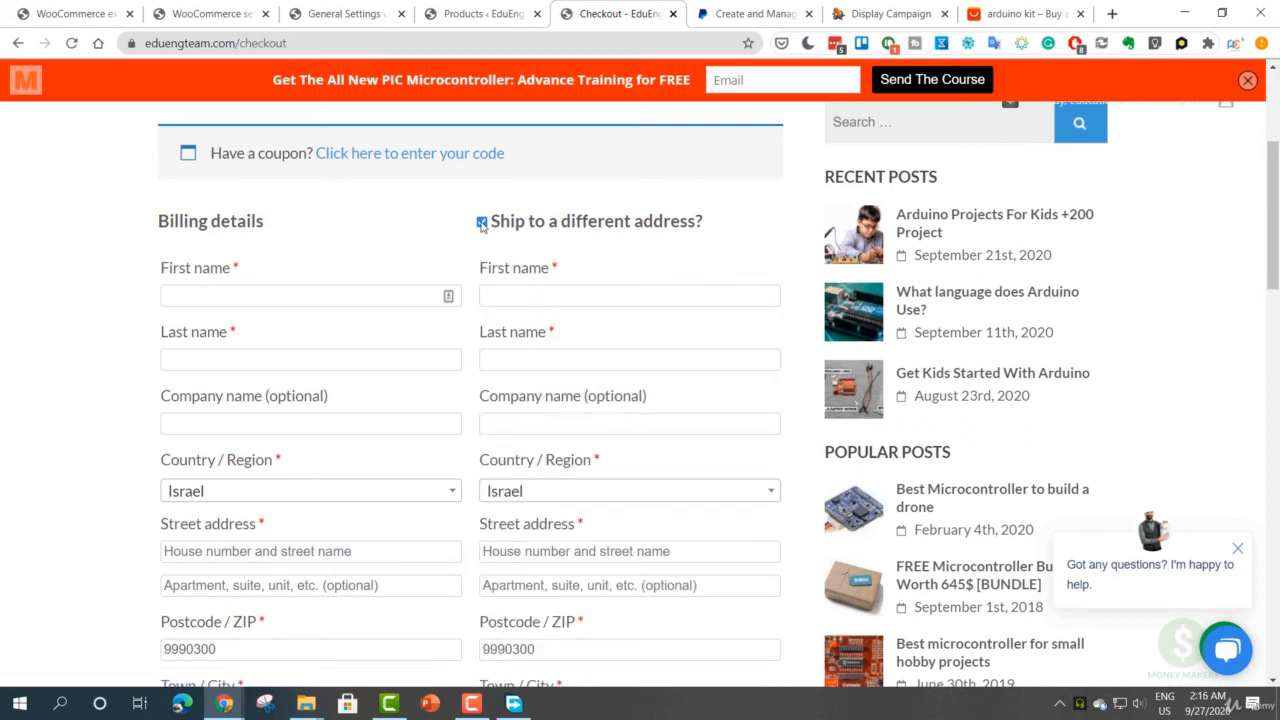
click(482, 223)
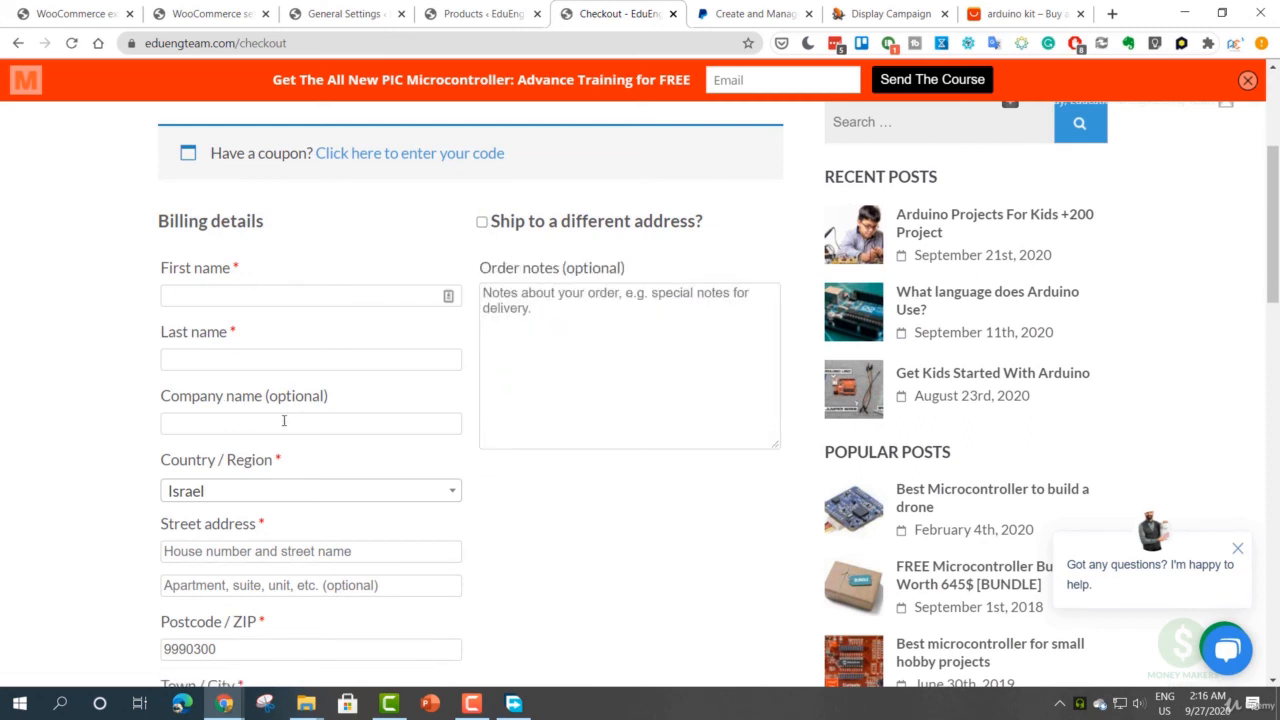
- Examine the checkout page's billing fields, coupon option, order summary and available payment methods
scroll(290, 370, down, 2)
scroll(263, 383, down, 2)
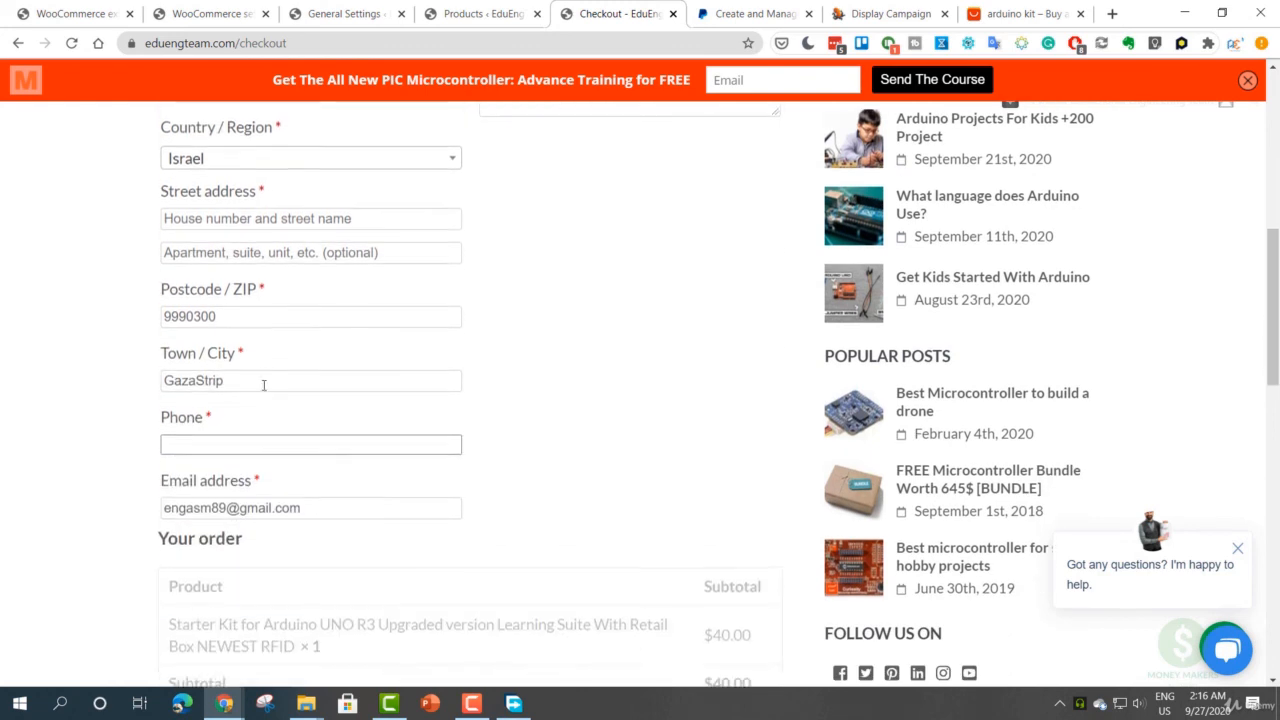
scroll(270, 425, down, 2)
scroll(283, 437, up, 5)
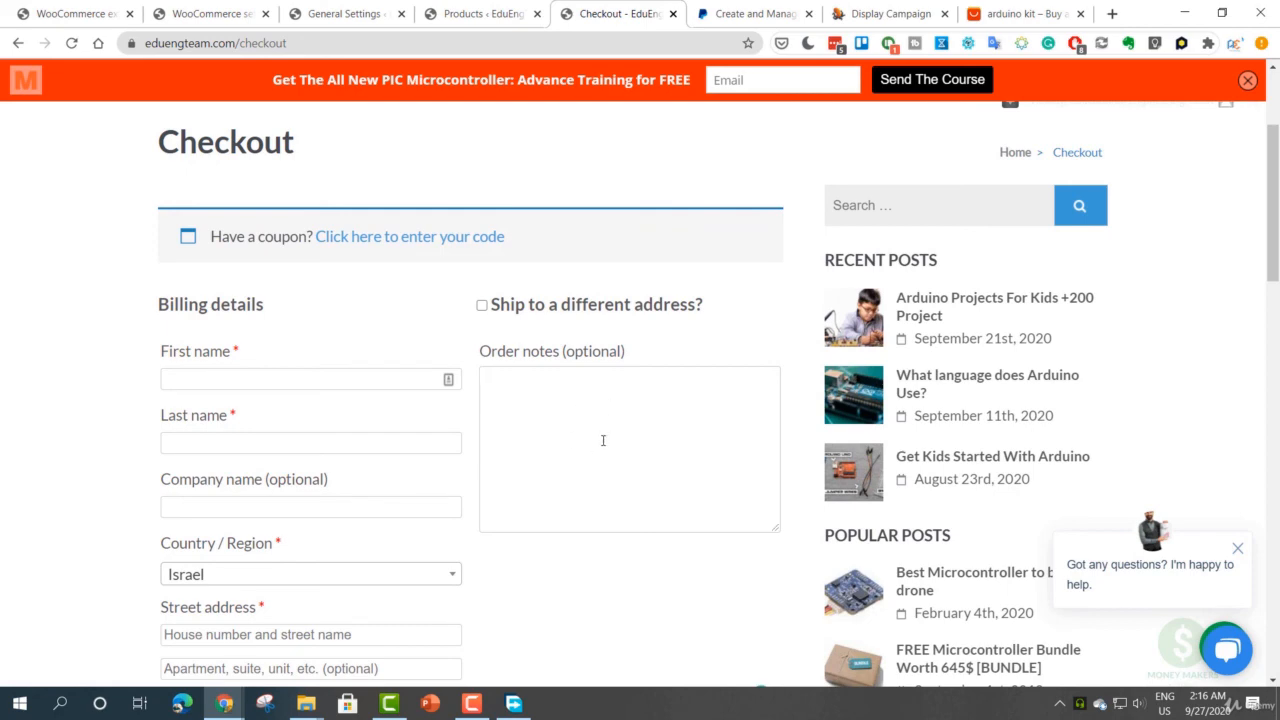
scroll(603, 440, down, 2)
scroll(591, 443, up, 3)
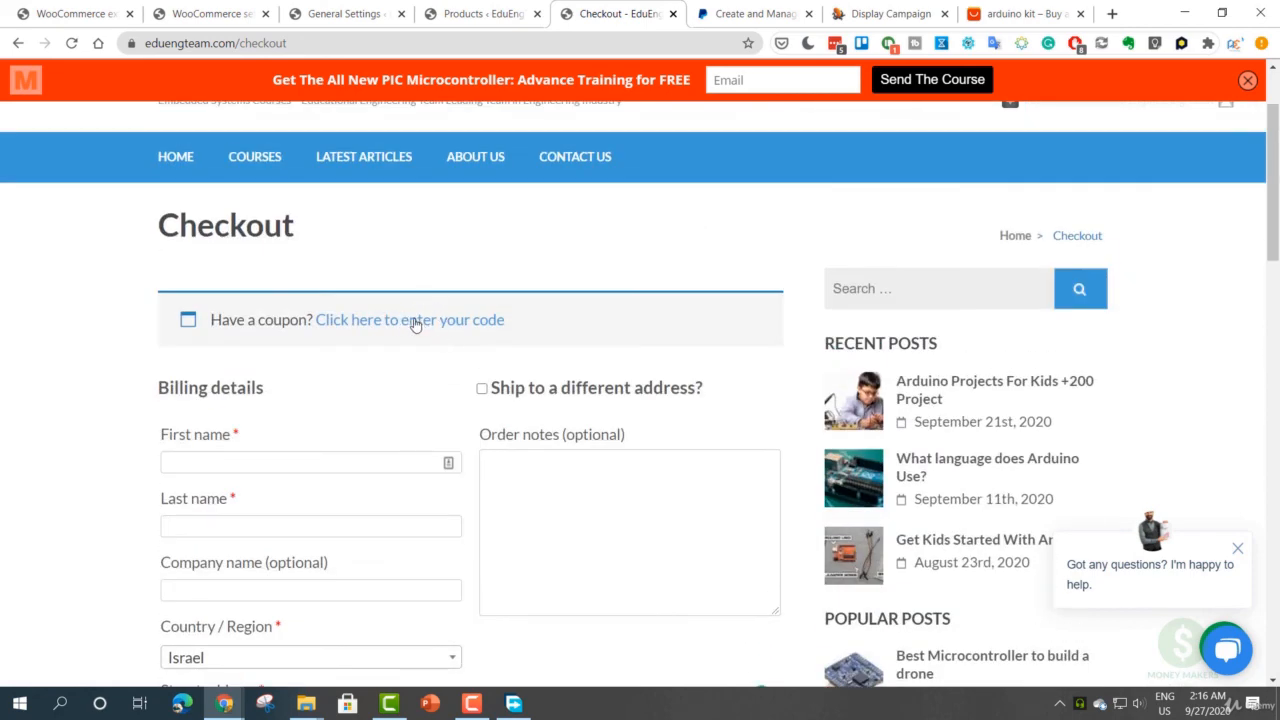
scroll(137, 429, down, 2)
scroll(135, 429, down, 3)
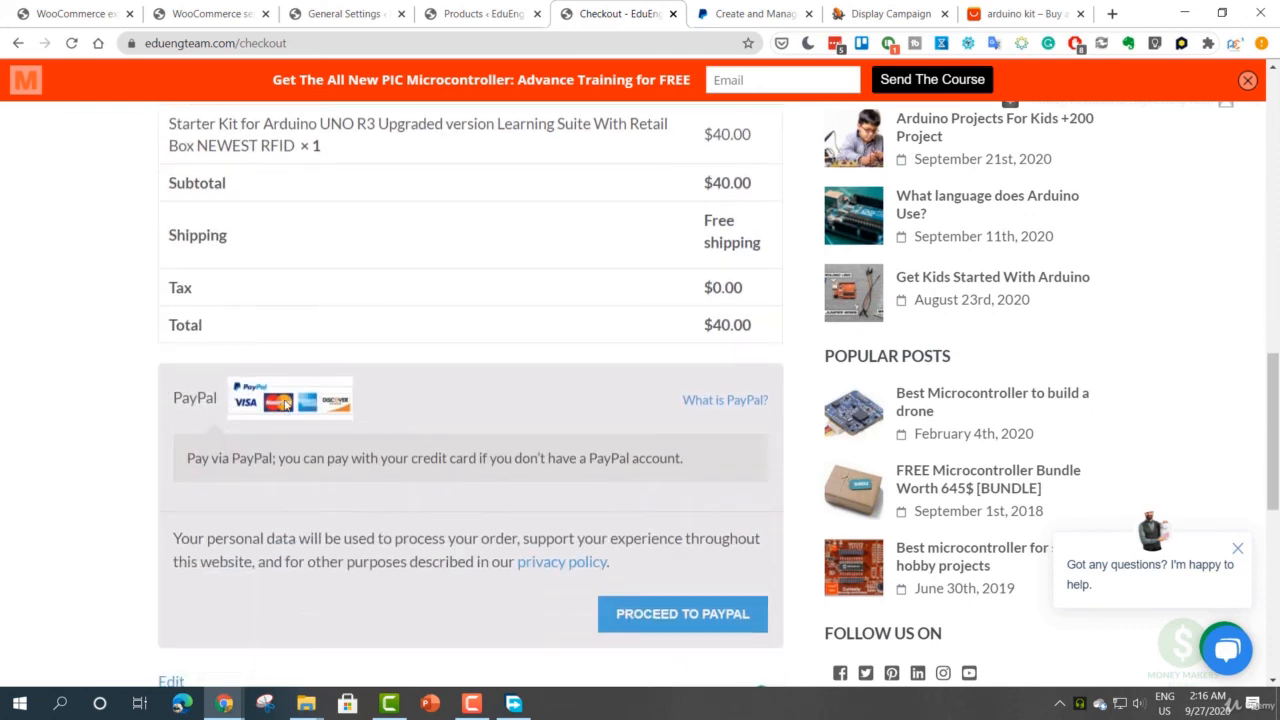
scroll(290, 398, down, 1)
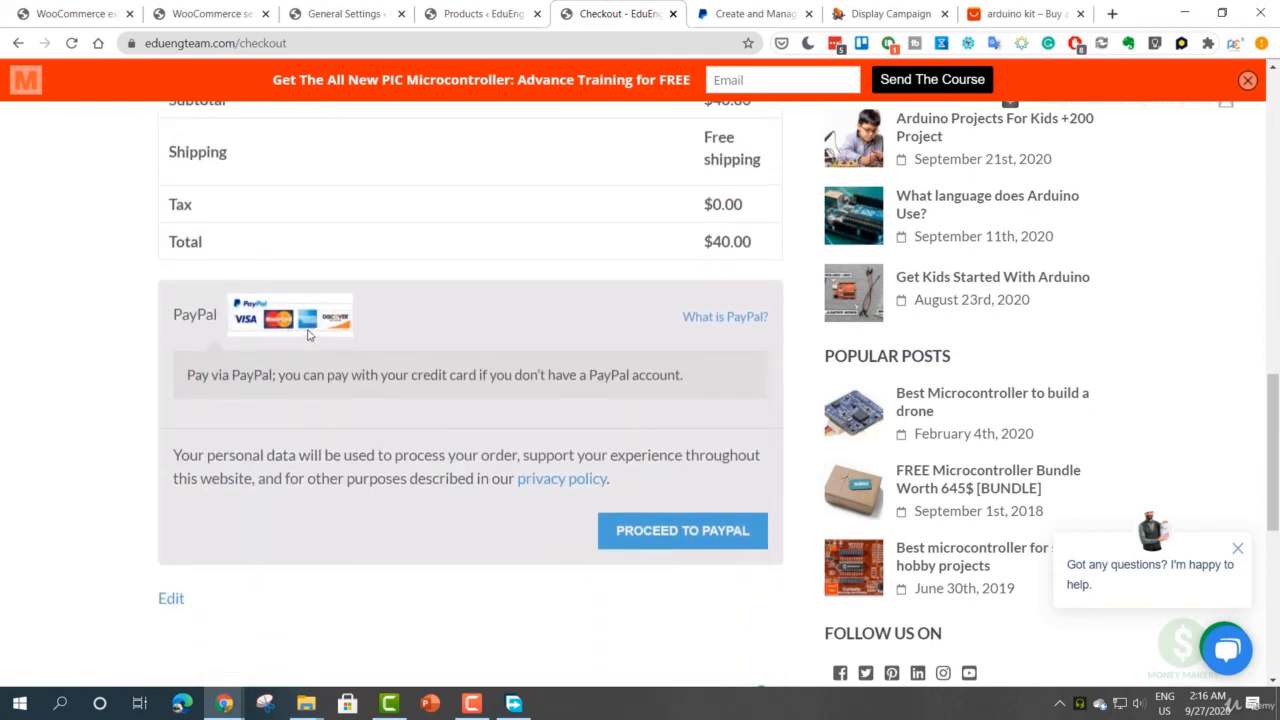